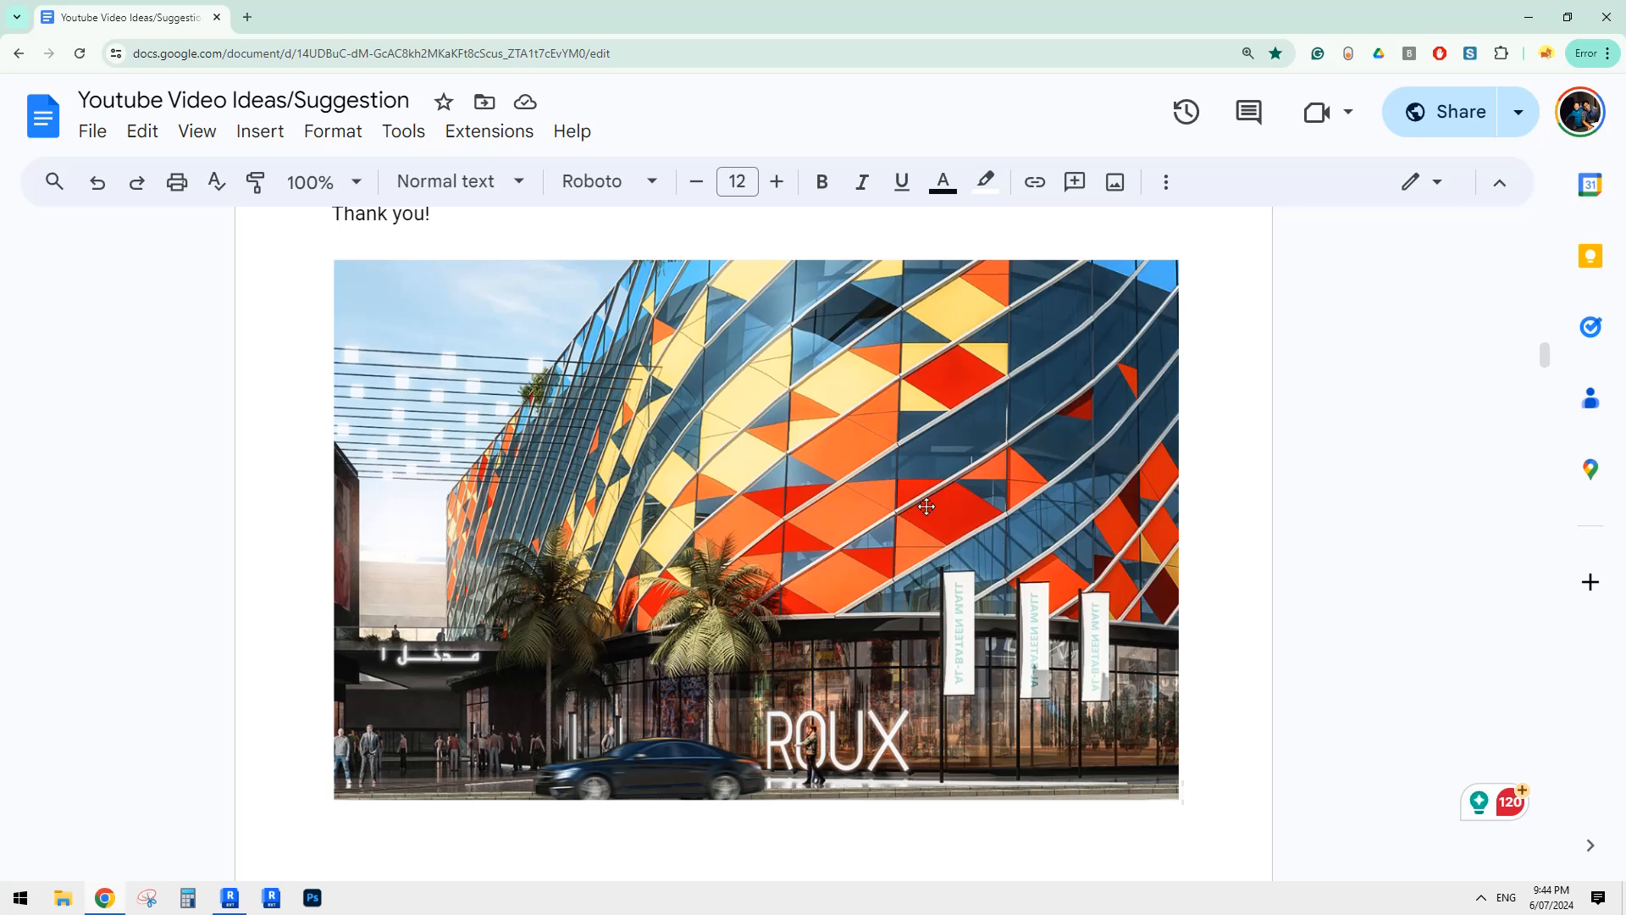
# Step: Capture a new Snipping Tool snip of the coloured facade area in the reference image
pyautogui.click(147, 897)
pyautogui.click(77, 150)
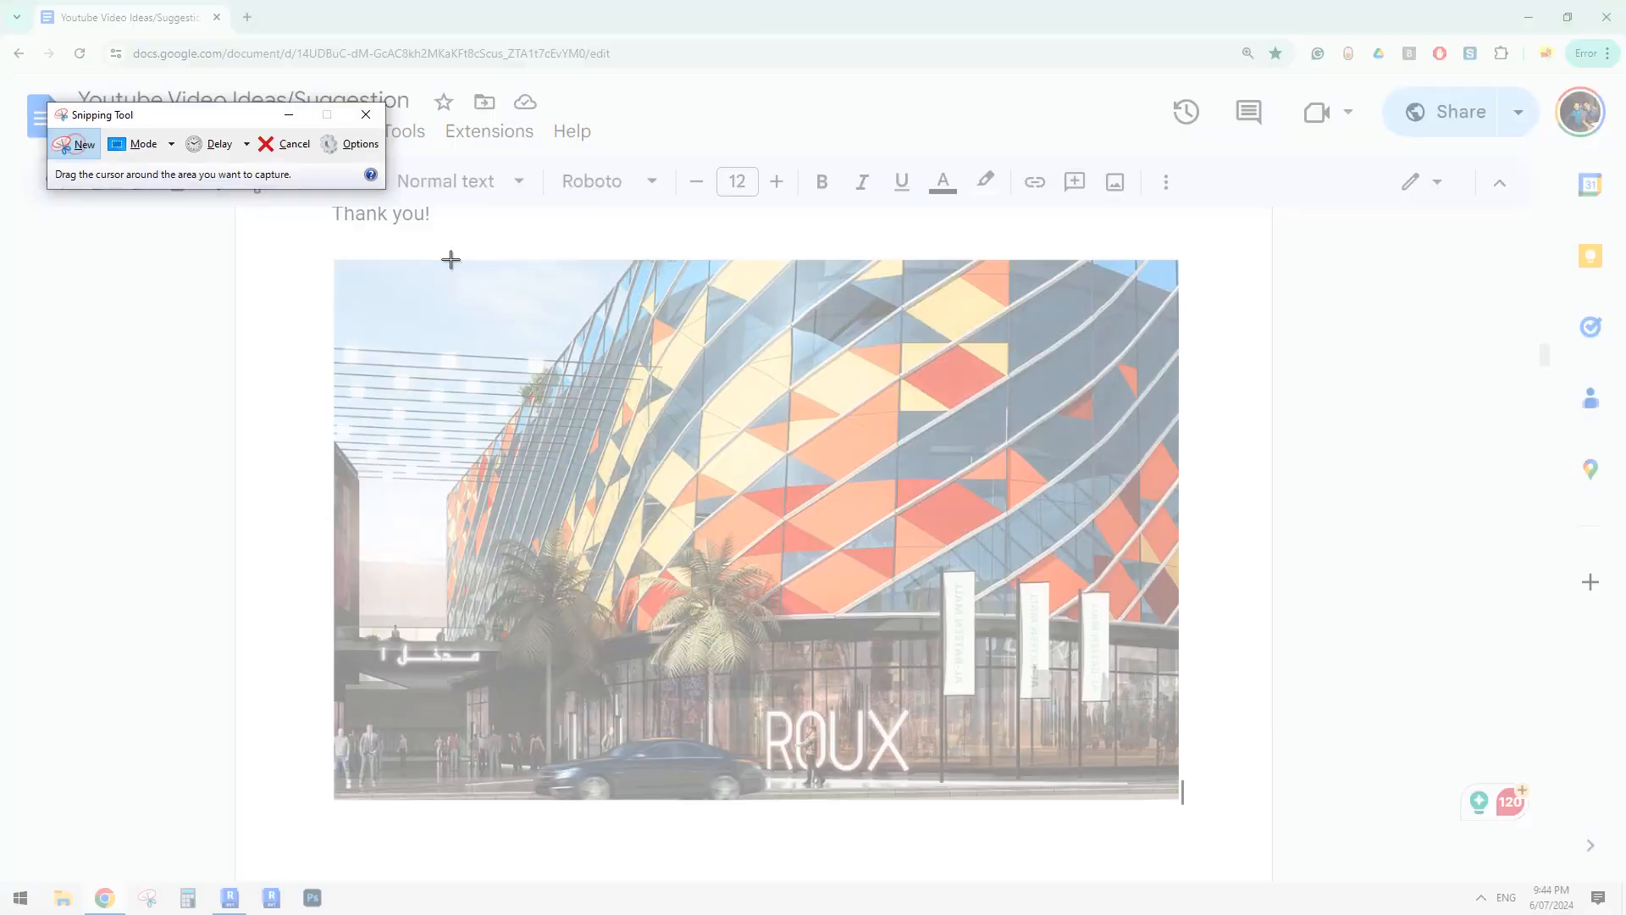
pyautogui.moveTo(526, 281); pyautogui.dragTo(1149, 683)
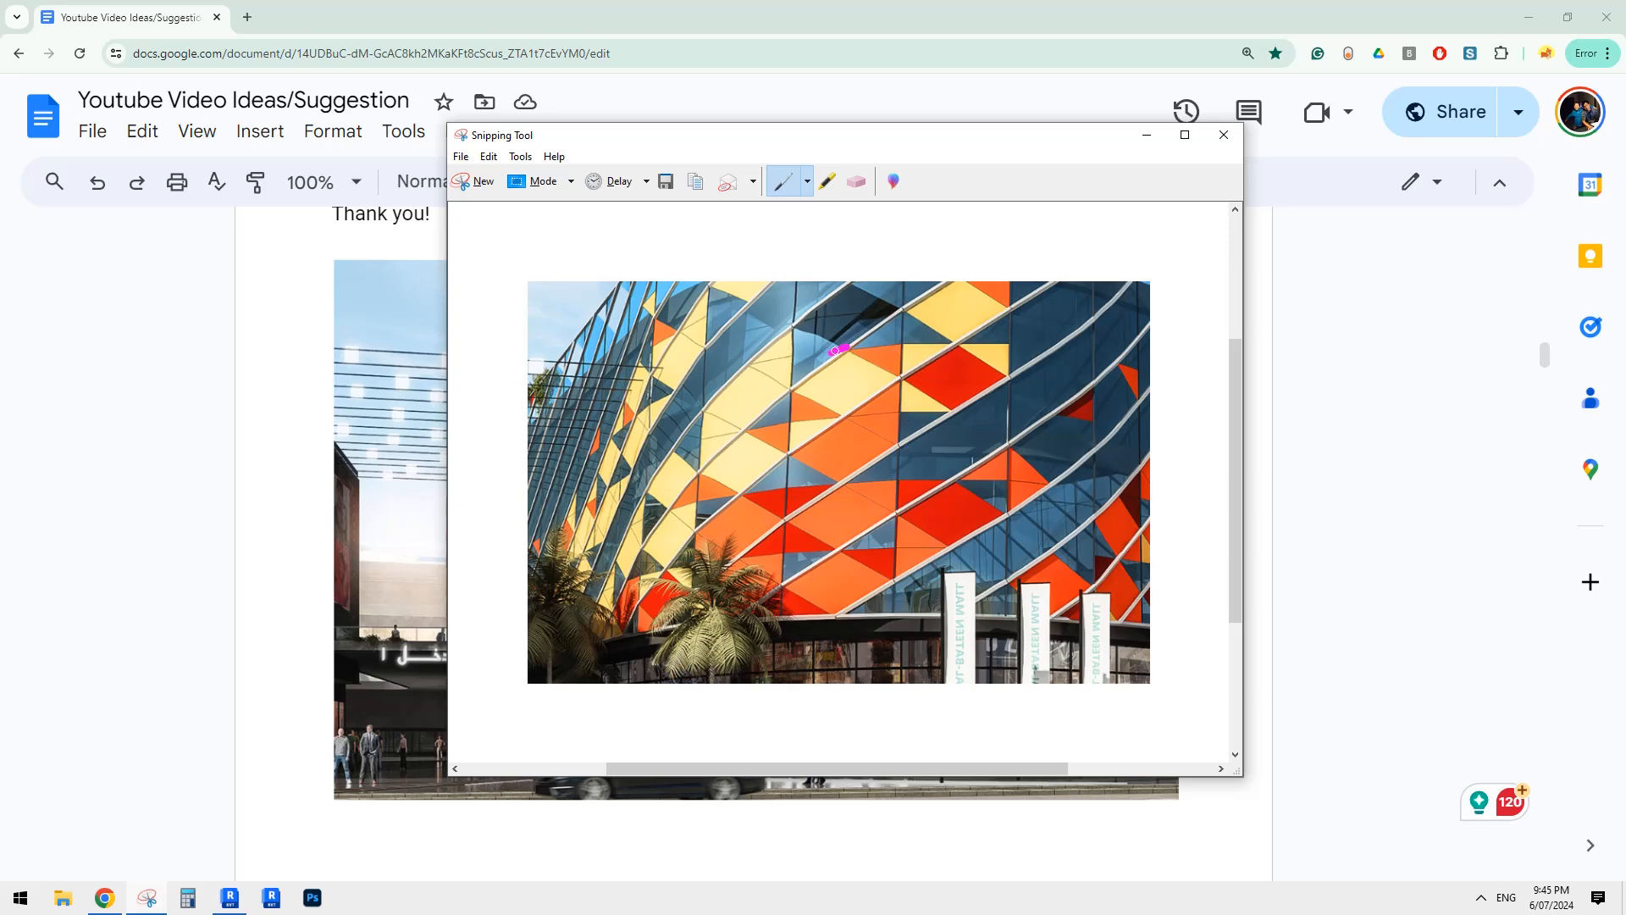
# Step: Outline several diamond-shaped facade panels with the pen and sketch a staggered brick pattern over the snip's upper-right edge
pyautogui.moveTo(839, 349)
pyautogui.mouseDown()
pyautogui.moveTo(744, 421)
pyautogui.moveTo(809, 451)
pyautogui.moveTo(879, 364)
pyautogui.mouseUp()
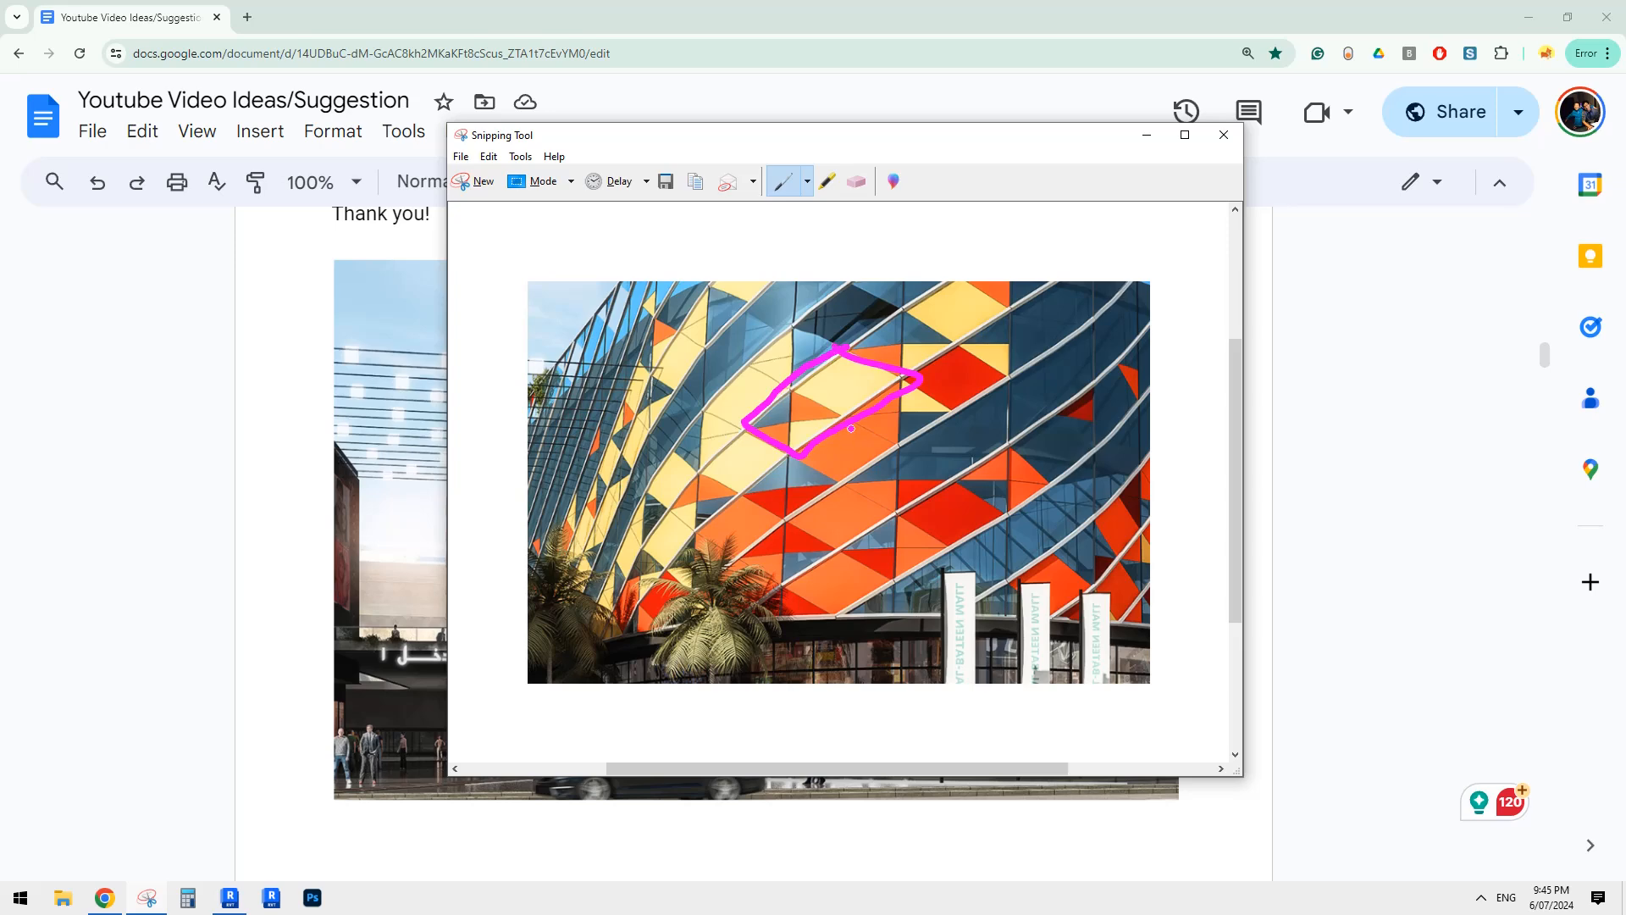
pyautogui.moveTo(852, 429)
pyautogui.mouseDown()
pyautogui.moveTo(885, 462)
pyautogui.moveTo(781, 518)
pyautogui.moveTo(772, 462)
pyautogui.mouseUp()
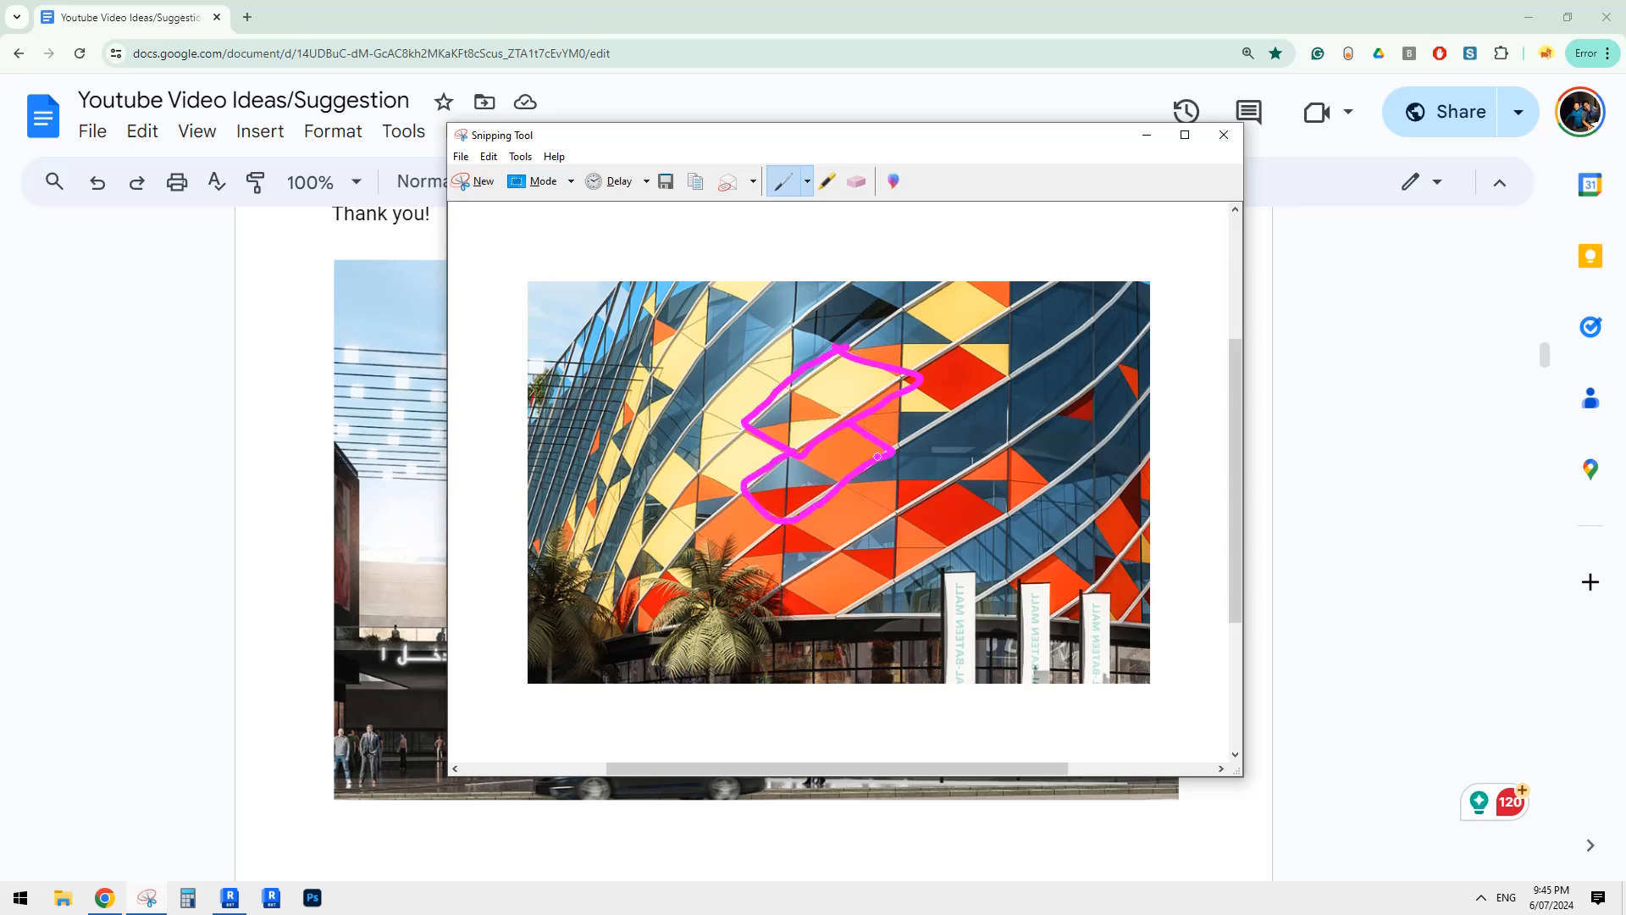
pyautogui.moveTo(878, 455)
pyautogui.mouseDown()
pyautogui.moveTo(1004, 369)
pyautogui.moveTo(911, 371)
pyautogui.mouseUp()
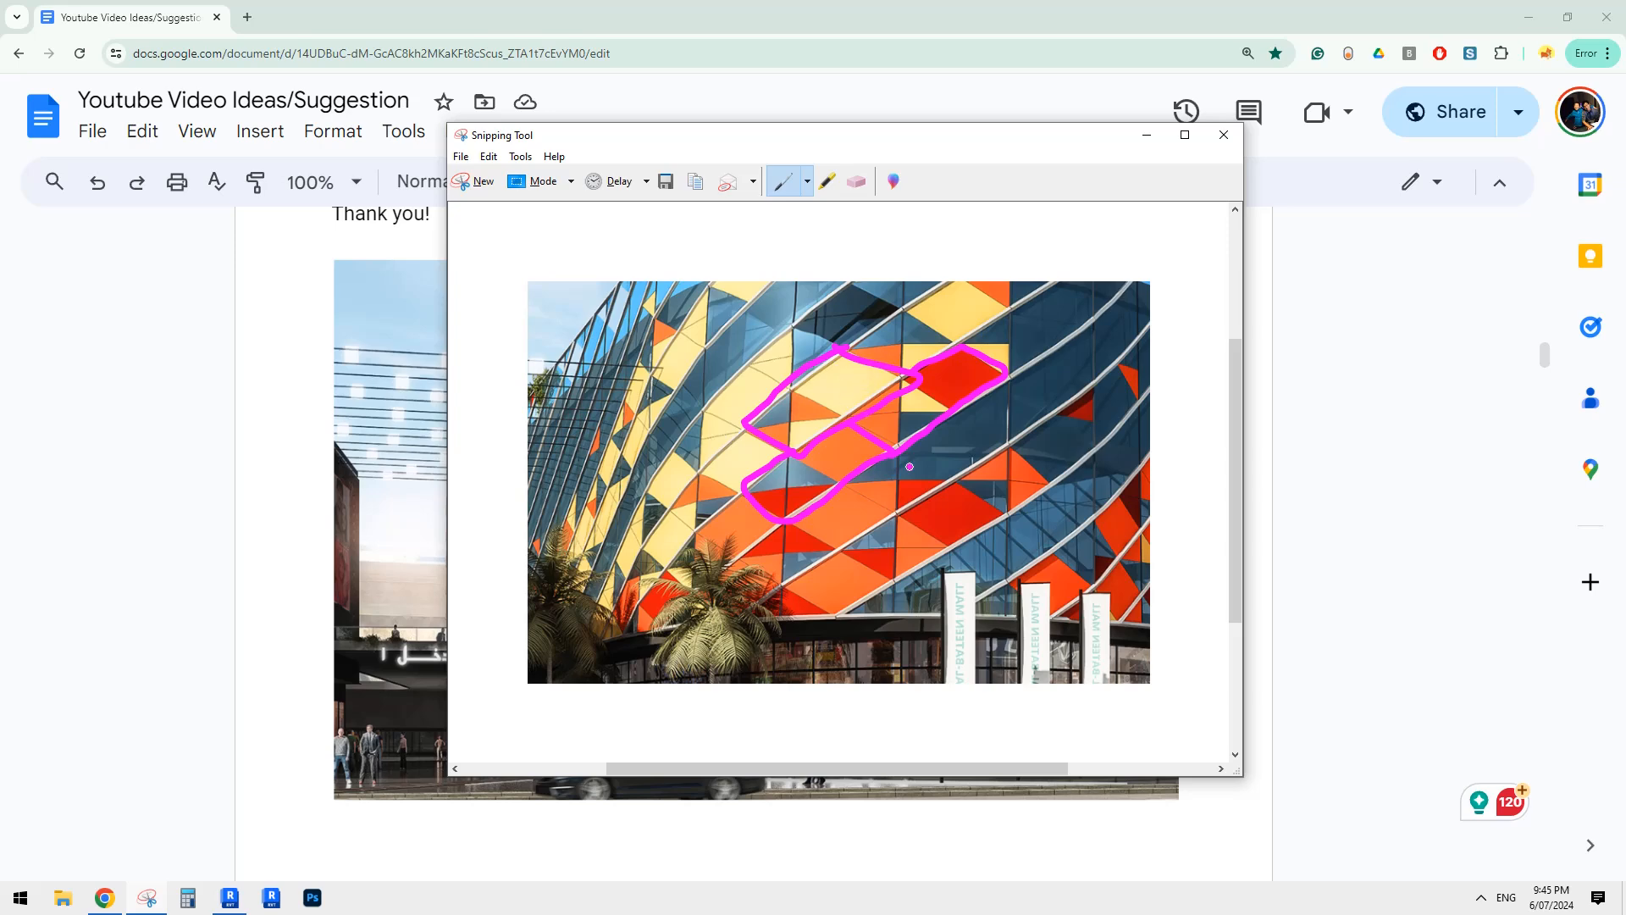
pyautogui.moveTo(855, 490)
pyautogui.mouseDown()
pyautogui.moveTo(866, 531)
pyautogui.moveTo(789, 586)
pyautogui.moveTo(805, 509)
pyautogui.mouseUp()
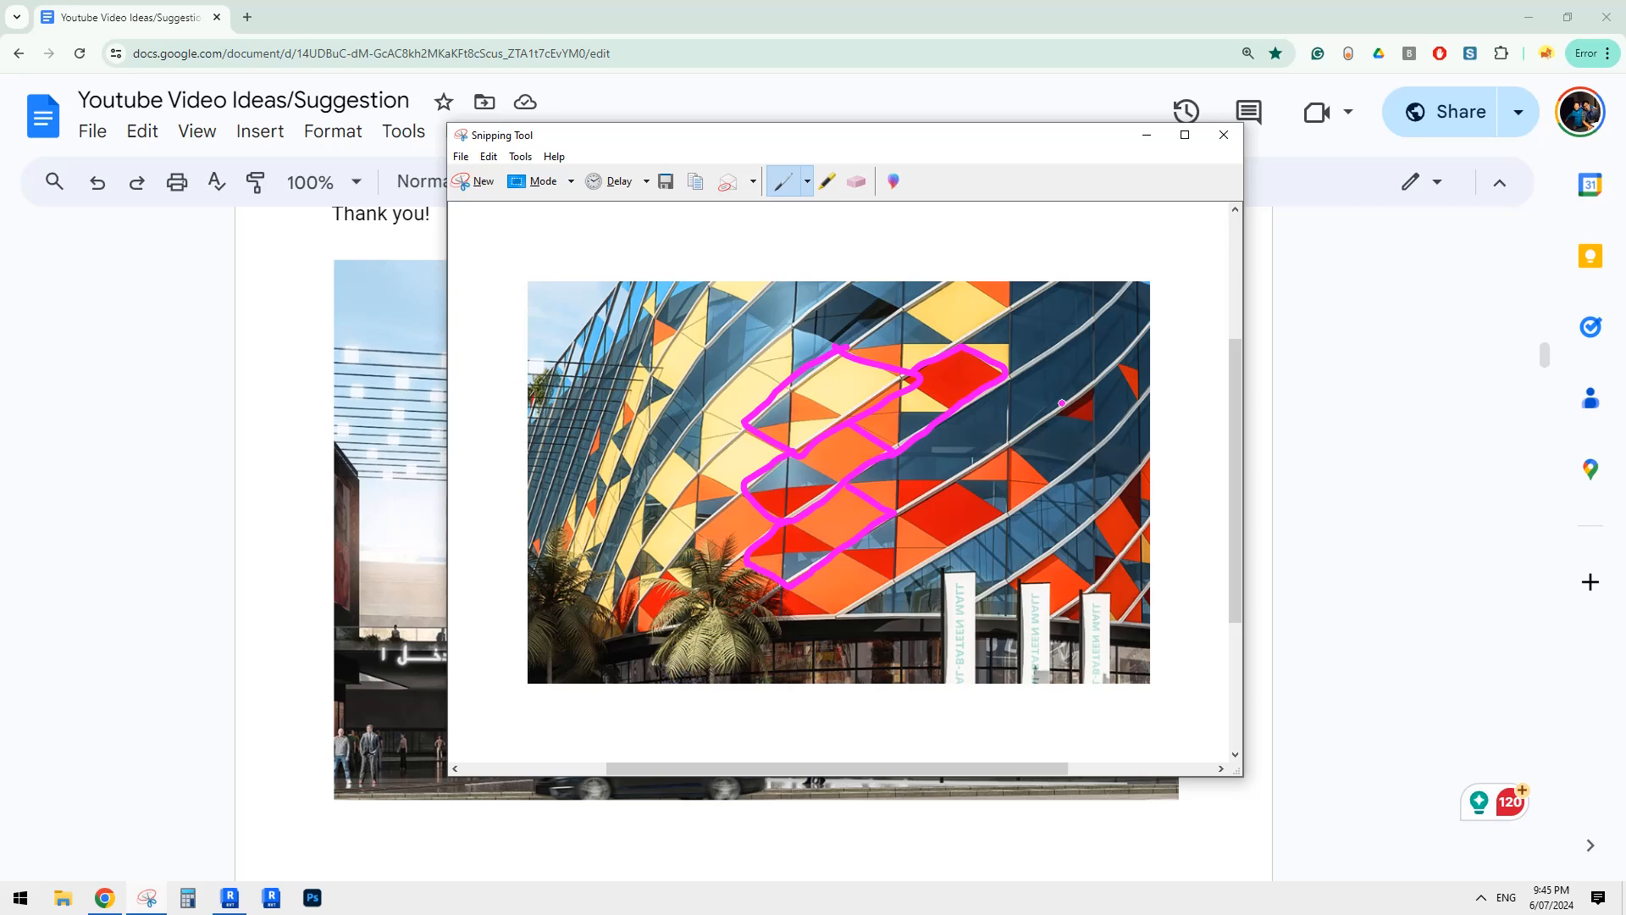
pyautogui.moveTo(1086, 340)
pyautogui.mouseDown()
pyautogui.moveTo(1173, 333)
pyautogui.moveTo(1044, 398)
pyautogui.mouseUp()
pyautogui.moveTo(1143, 370)
pyautogui.mouseDown()
pyautogui.moveTo(1198, 367)
pyautogui.moveTo(1199, 396)
pyautogui.moveTo(1125, 395)
pyautogui.moveTo(1164, 422)
pyautogui.mouseUp()
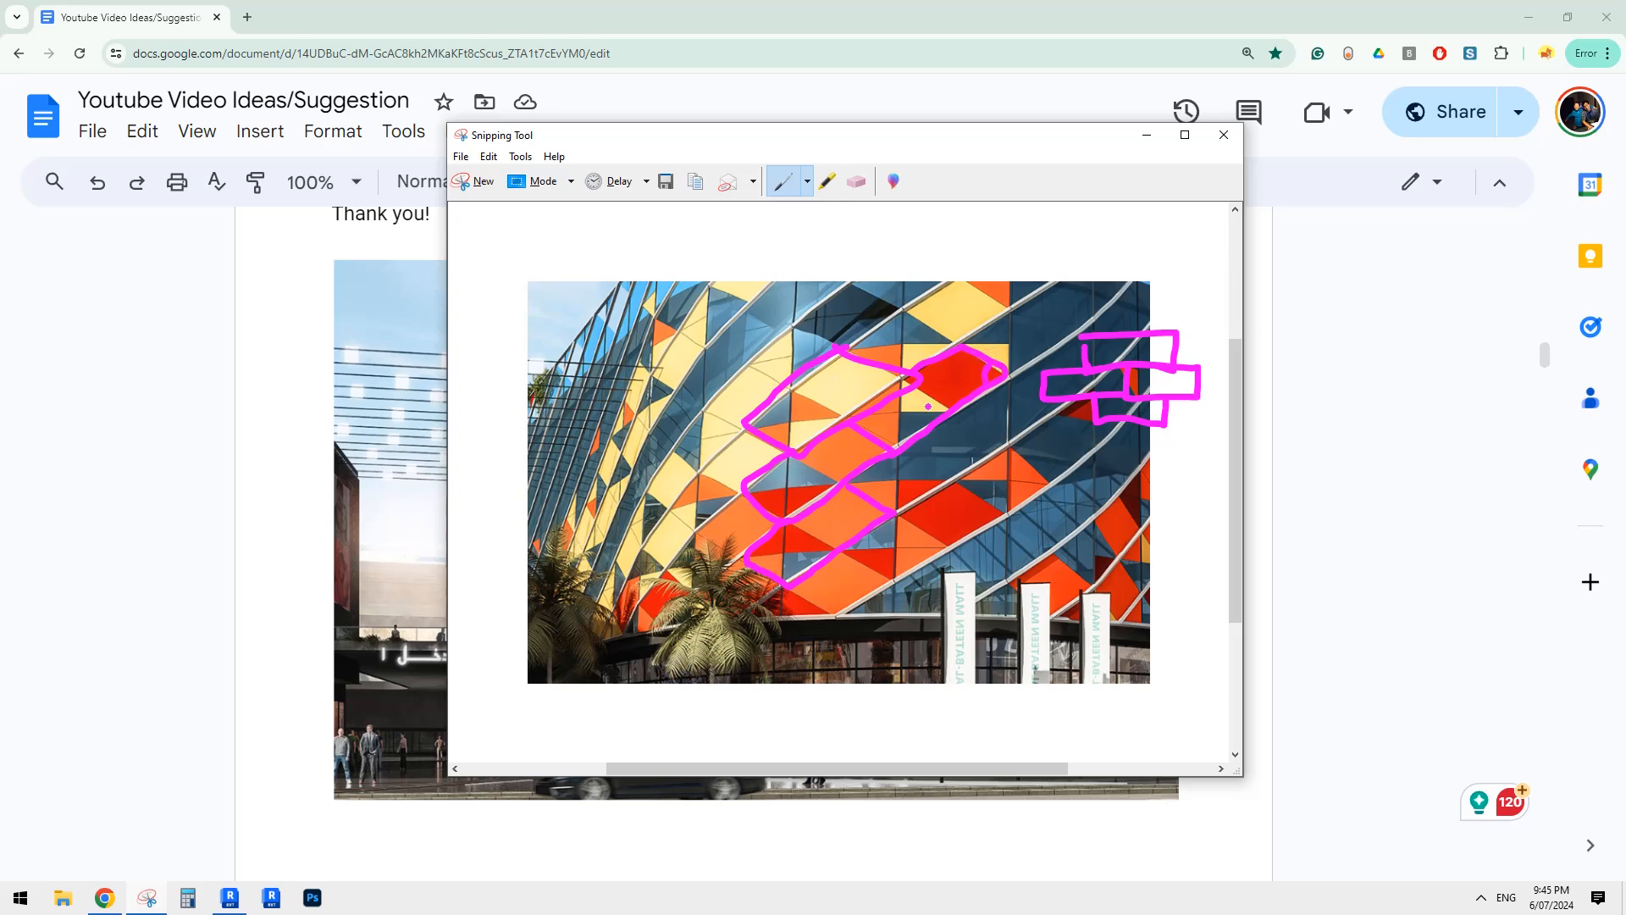
# Step: Erase all the diamond outlines and the brick pattern sketch from the snip
pyautogui.click(857, 181)
pyautogui.moveTo(1046, 383)
pyautogui.mouseDown()
pyautogui.moveTo(1186, 385)
pyautogui.moveTo(846, 370)
pyautogui.mouseUp()
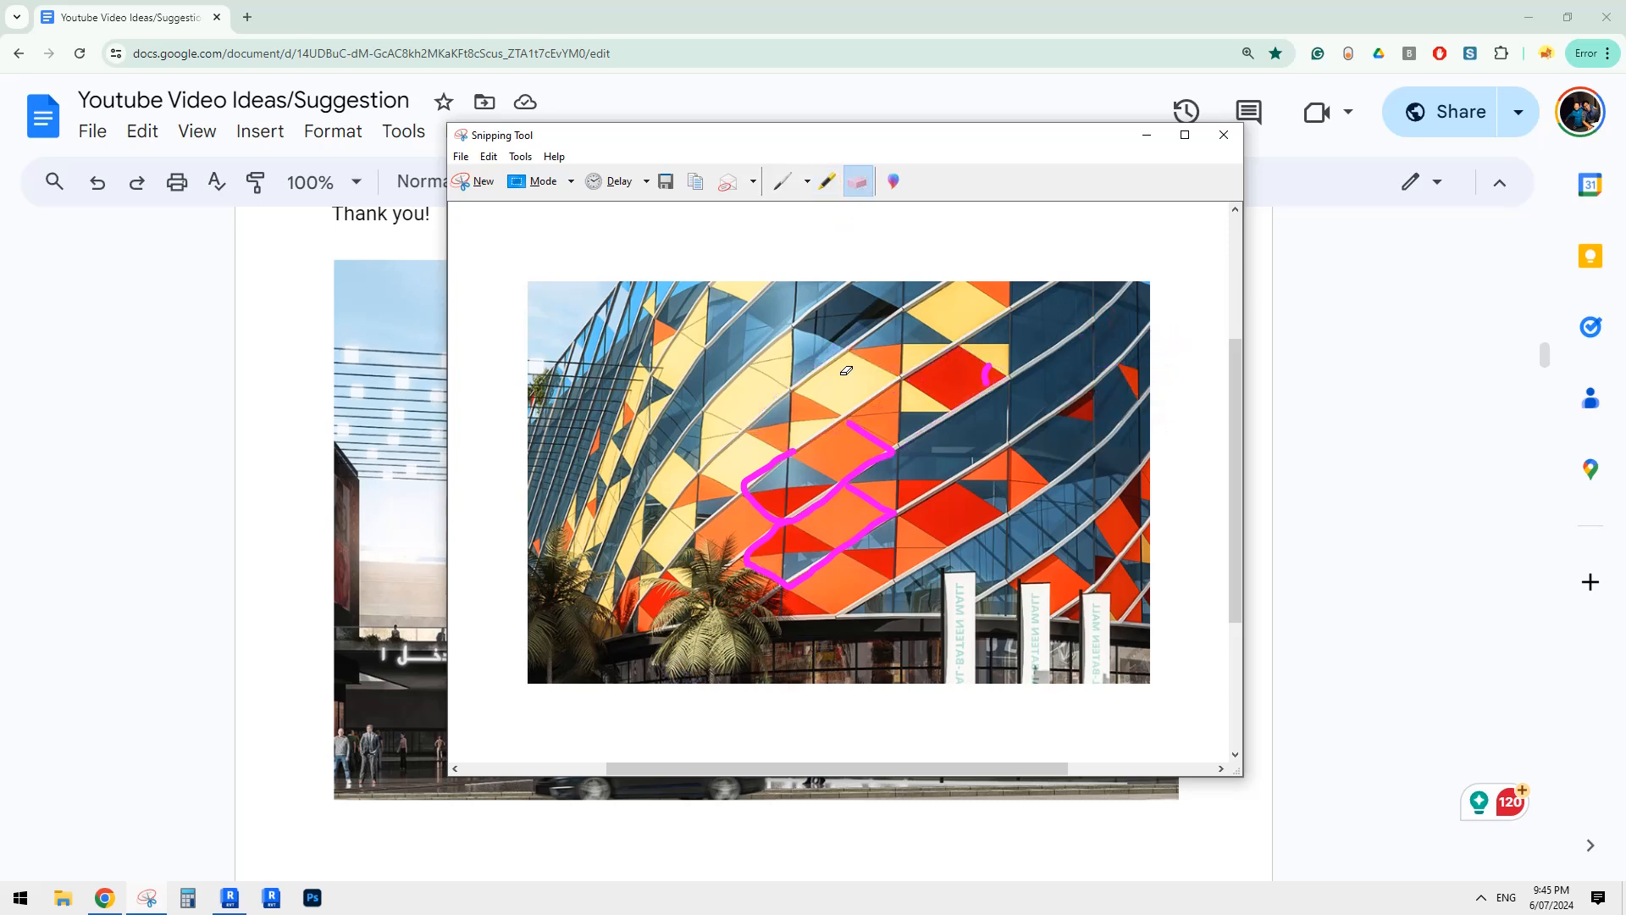
pyautogui.moveTo(985, 382)
pyautogui.mouseDown()
pyautogui.moveTo(795, 491)
pyautogui.moveTo(863, 525)
pyautogui.mouseUp()
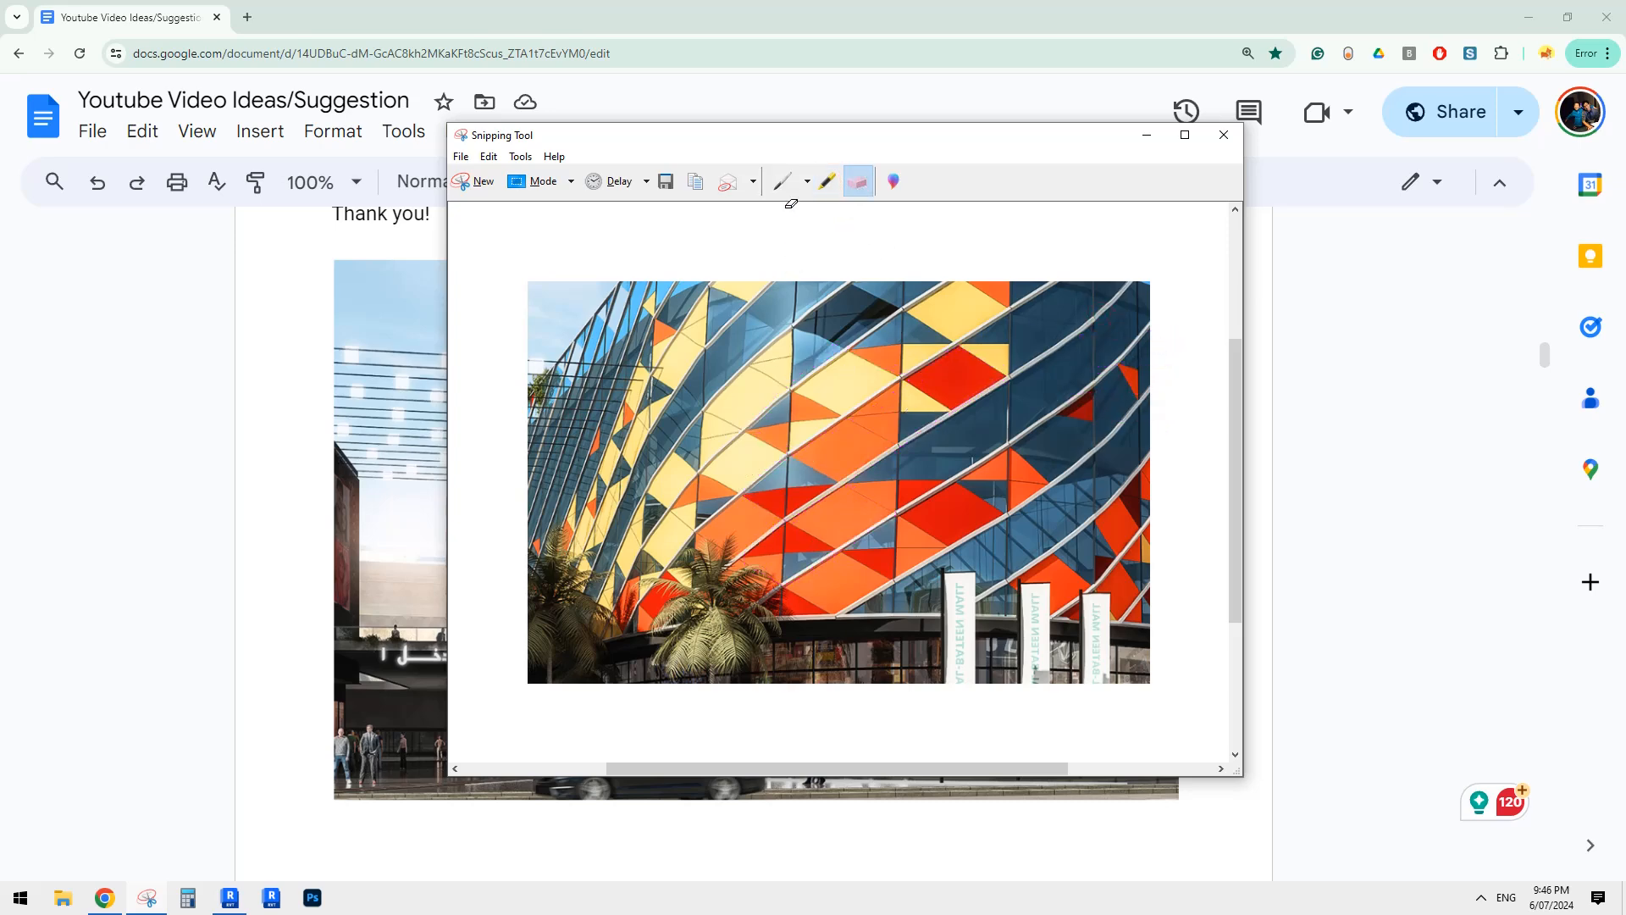
# Step: Outline a grid of five adjoining rectangular panels over the central part of the facade with the pen
pyautogui.click(781, 180)
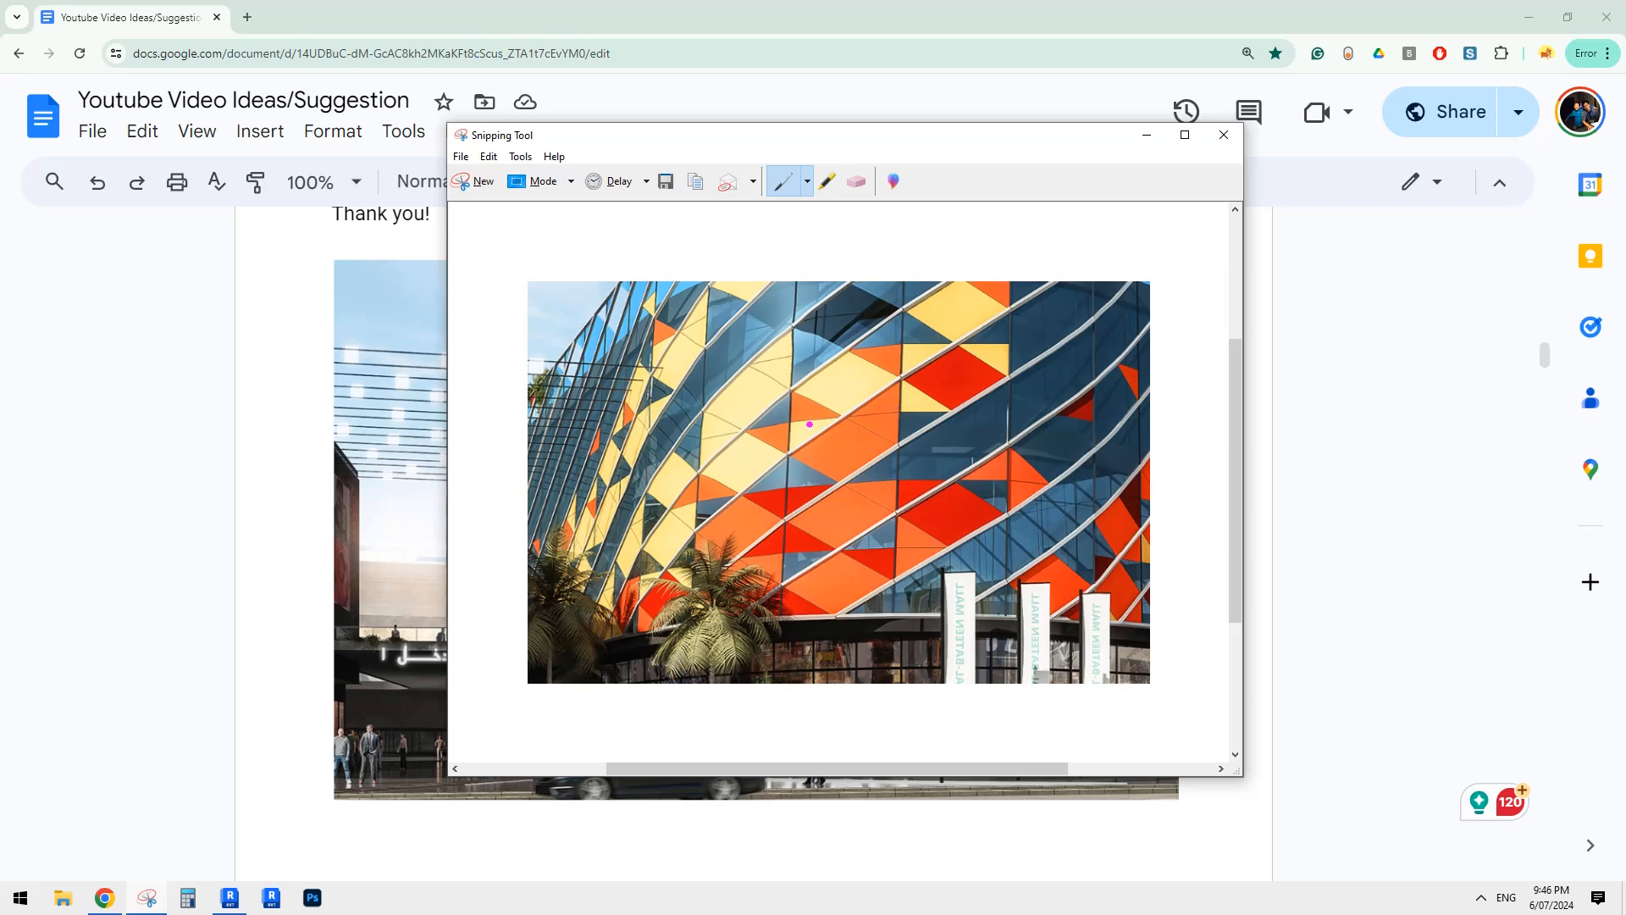
pyautogui.moveTo(790, 420)
pyautogui.mouseDown()
pyautogui.moveTo(896, 414)
pyautogui.moveTo(900, 448)
pyautogui.moveTo(784, 486)
pyautogui.moveTo(790, 419)
pyautogui.mouseUp()
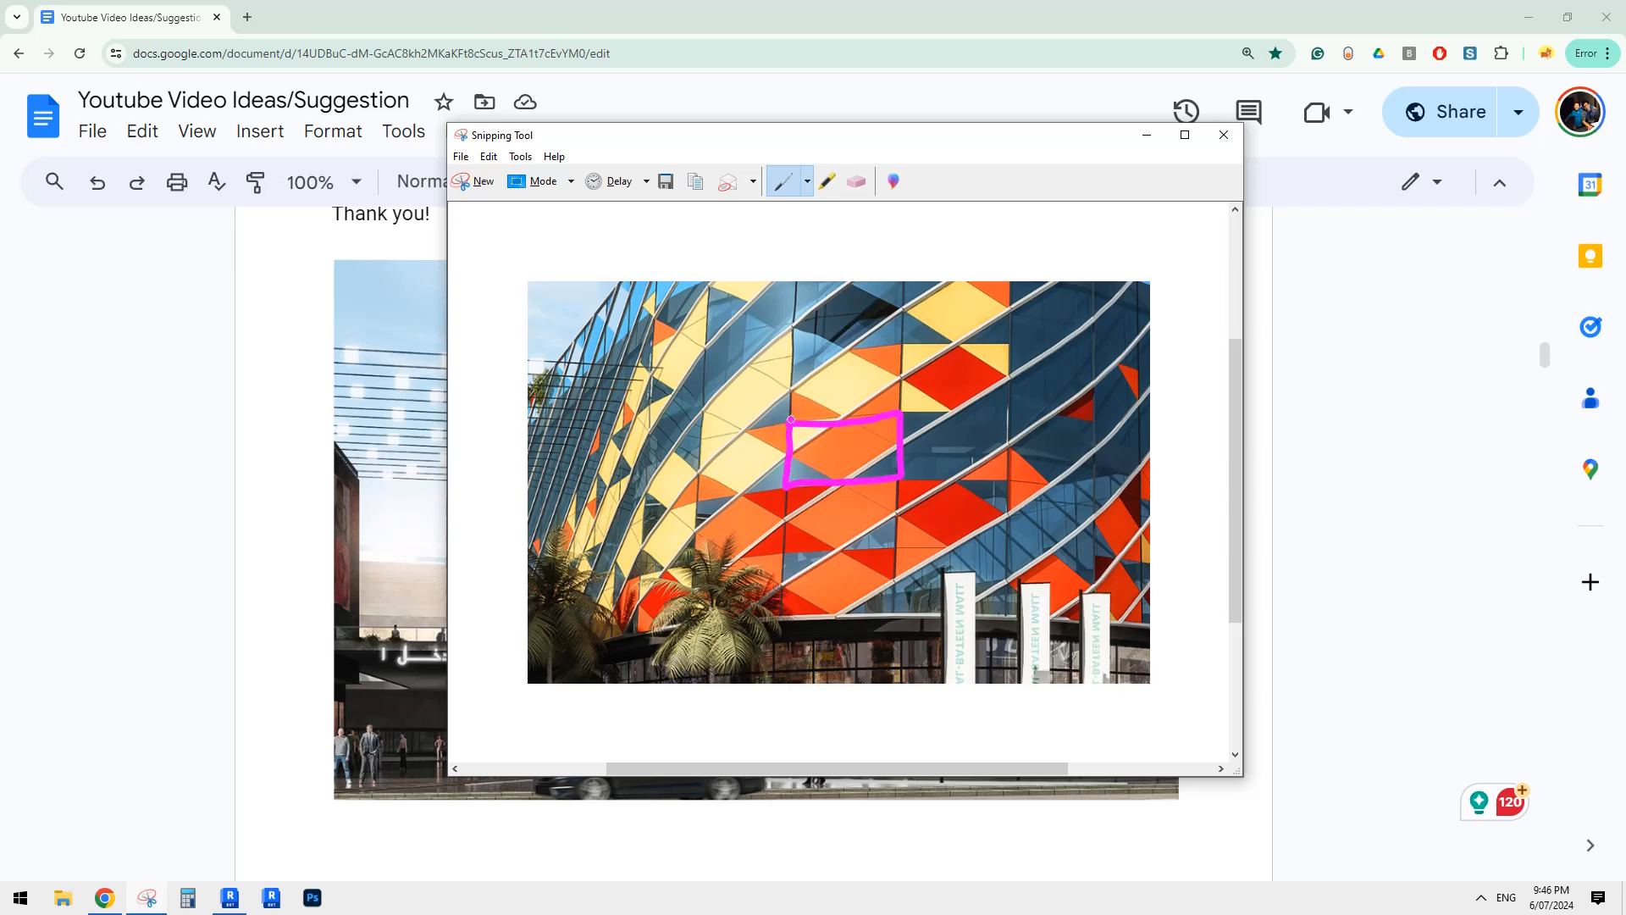
pyautogui.moveTo(793, 362)
pyautogui.mouseDown()
pyautogui.moveTo(913, 345)
pyautogui.moveTo(905, 402)
pyautogui.moveTo(925, 347)
pyautogui.moveTo(1008, 341)
pyautogui.moveTo(1013, 413)
pyautogui.moveTo(904, 402)
pyautogui.mouseUp()
pyautogui.moveTo(1013, 418)
pyautogui.mouseDown()
pyautogui.moveTo(1012, 476)
pyautogui.moveTo(916, 474)
pyautogui.moveTo(885, 552)
pyautogui.moveTo(782, 554)
pyautogui.moveTo(786, 487)
pyautogui.moveTo(798, 509)
pyautogui.mouseUp()
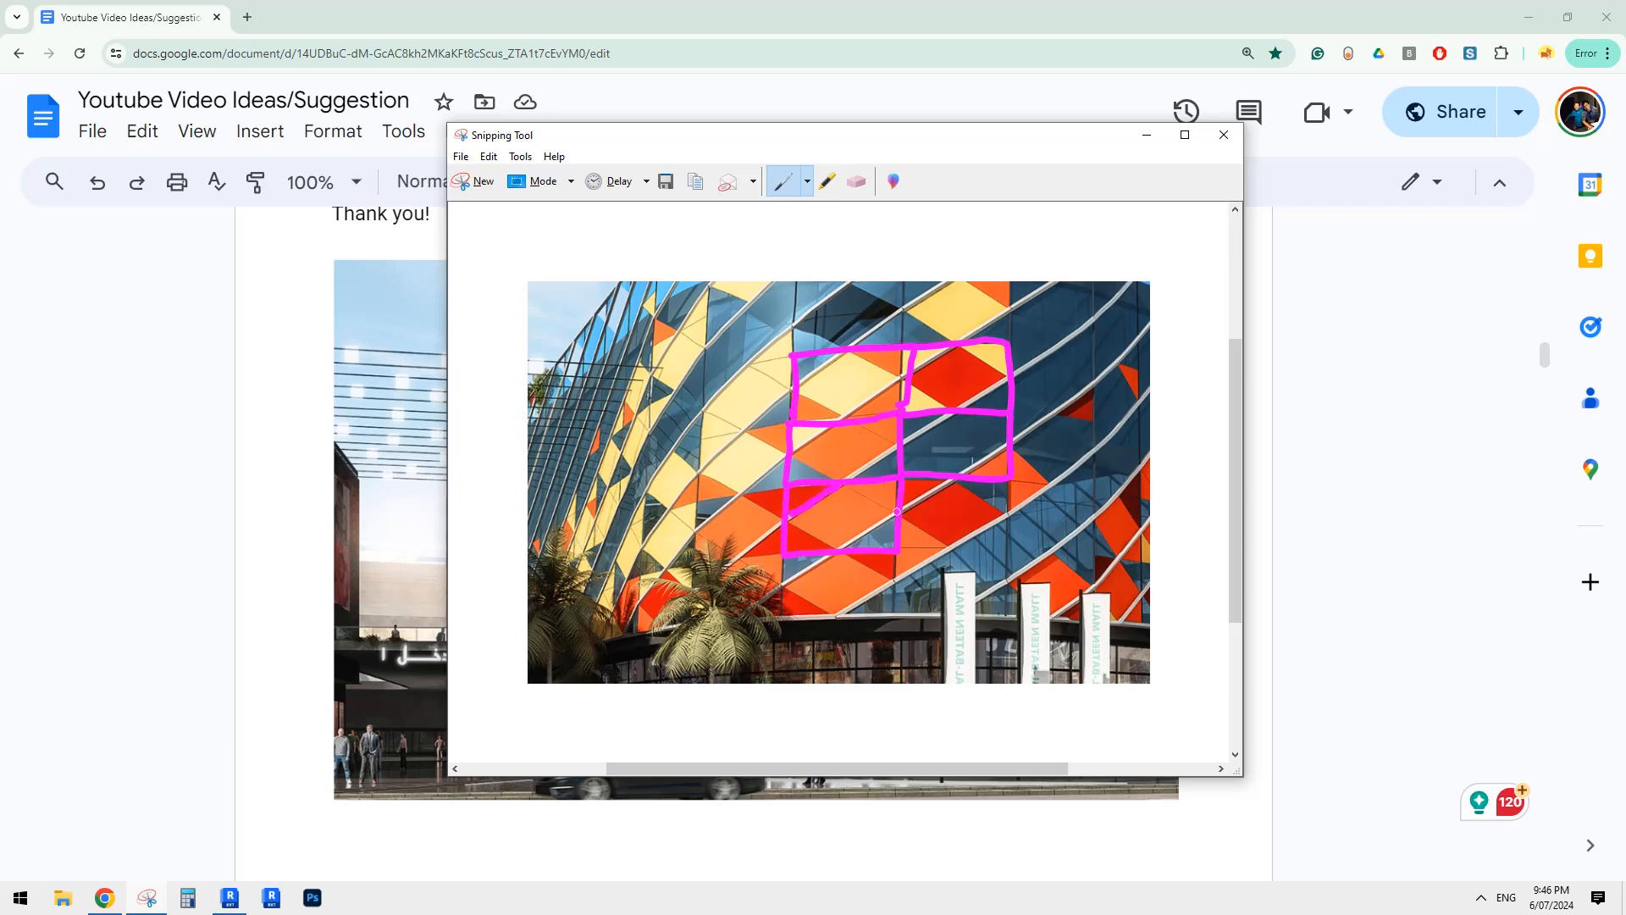
# Step: Draw a diamond inside the lowest outlined rectangle and mark the triangles at its corners
pyautogui.moveTo(897, 512); pyautogui.dragTo(857, 535)
pyautogui.moveTo(808, 528); pyautogui.dragTo(844, 542)
pyautogui.moveTo(852, 498); pyautogui.dragTo(900, 512)
pyautogui.moveTo(843, 488); pyautogui.dragTo(884, 500)
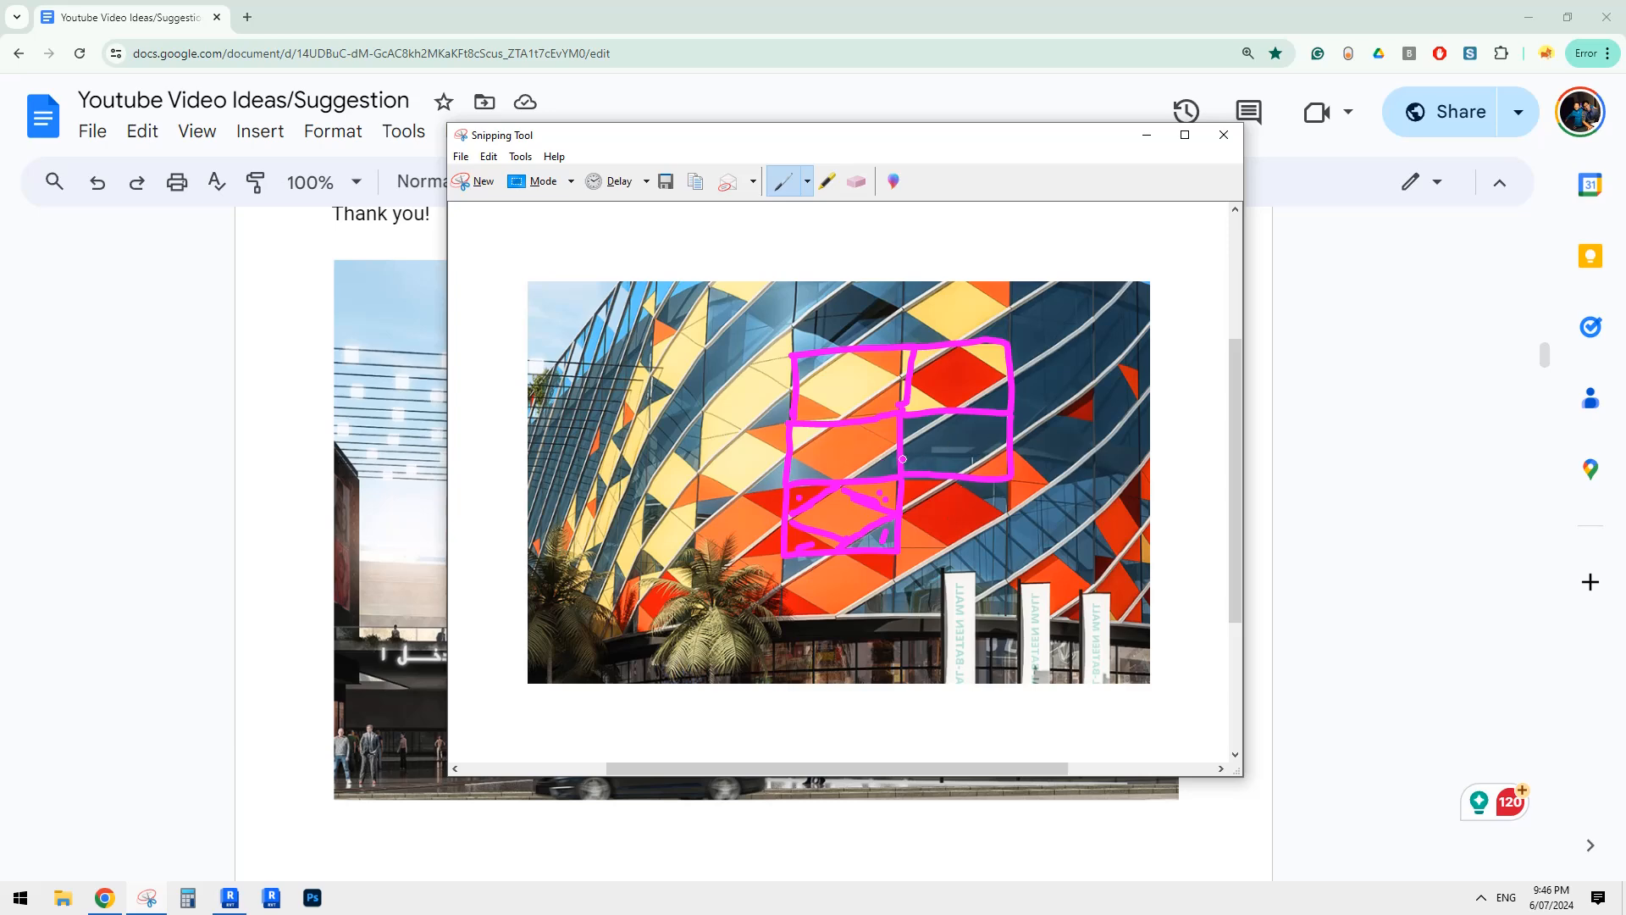
# Step: Switch to Revit and create a new family from the Metric Mass template in the Conceptual Mass folder, rechecking the facade image in Chrome
pyautogui.click(245, 903)
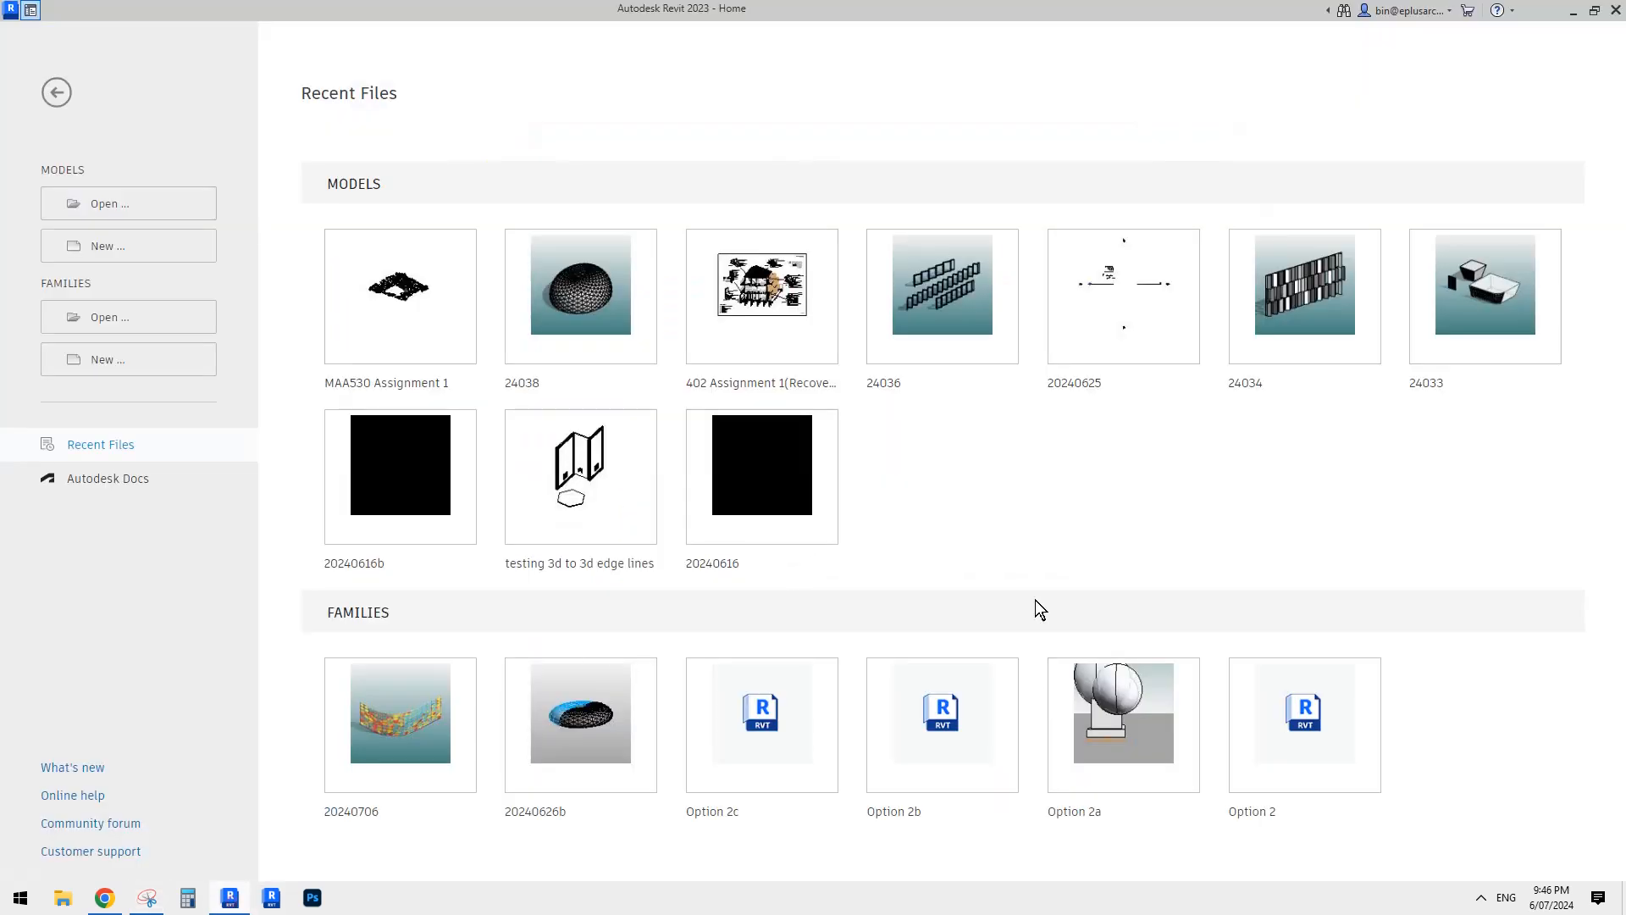
pyautogui.click(120, 360)
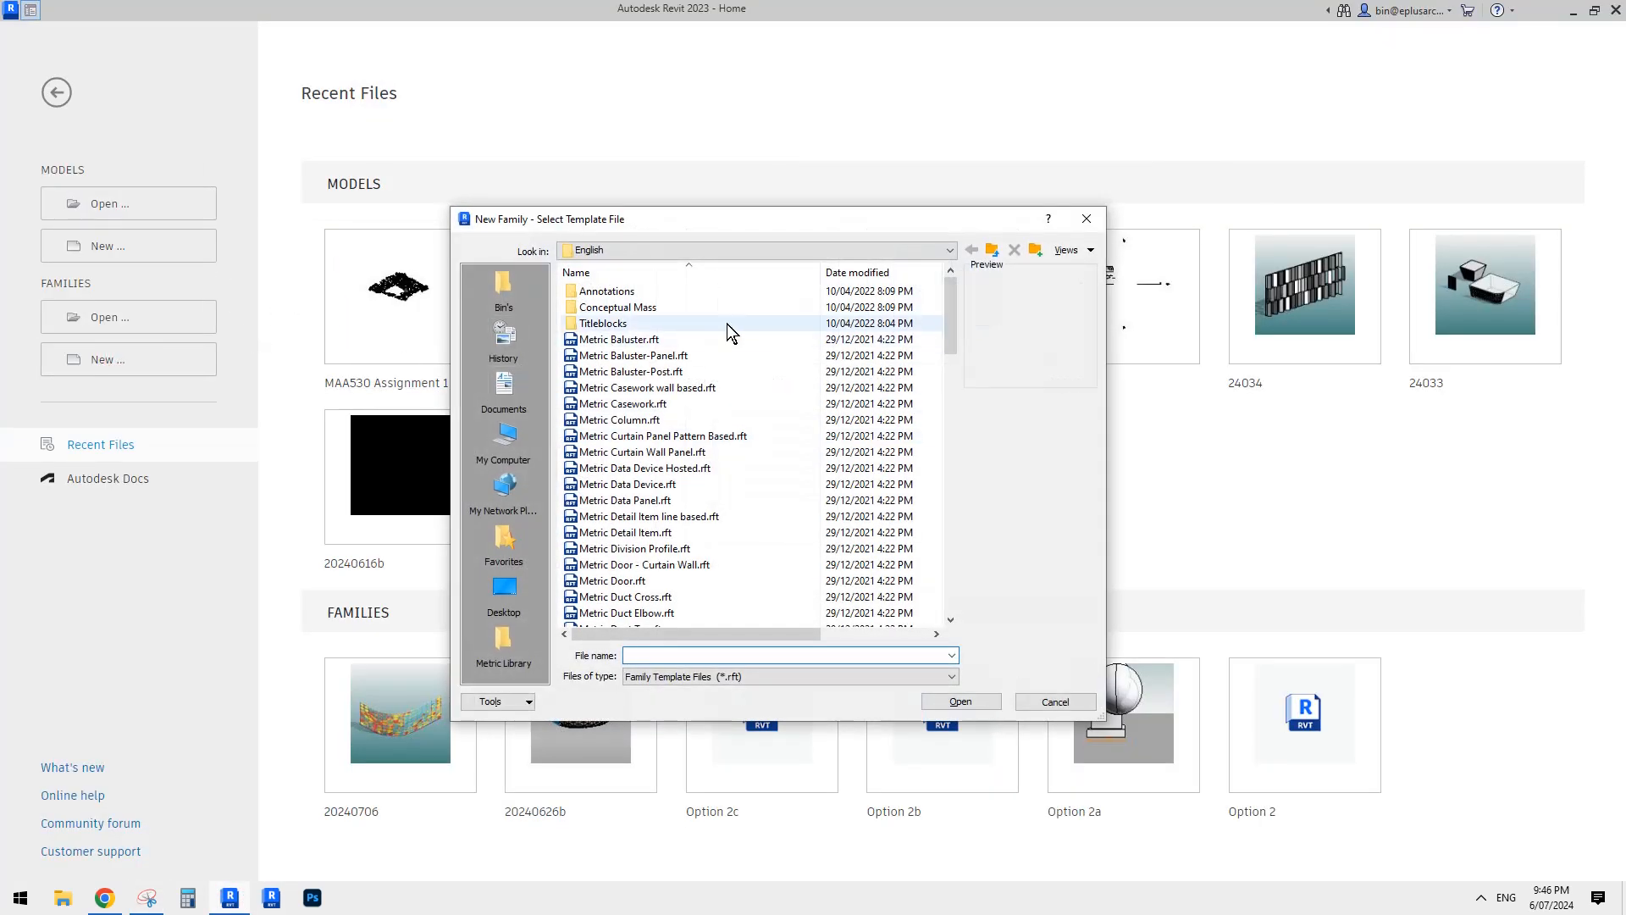
pyautogui.click(644, 308)
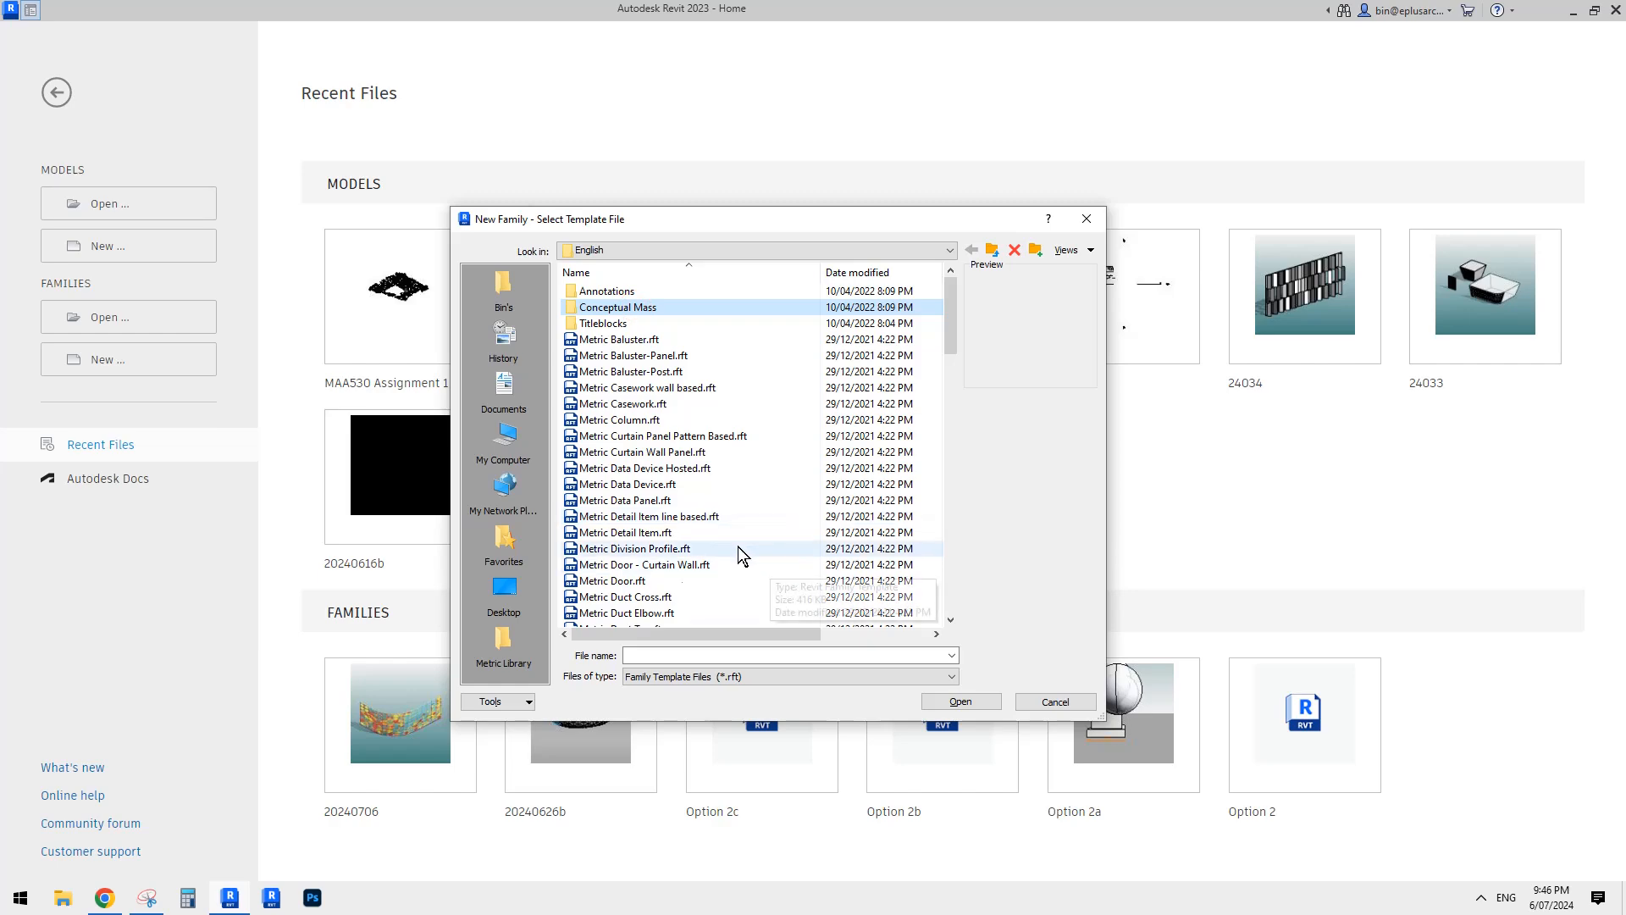
pyautogui.click(229, 901)
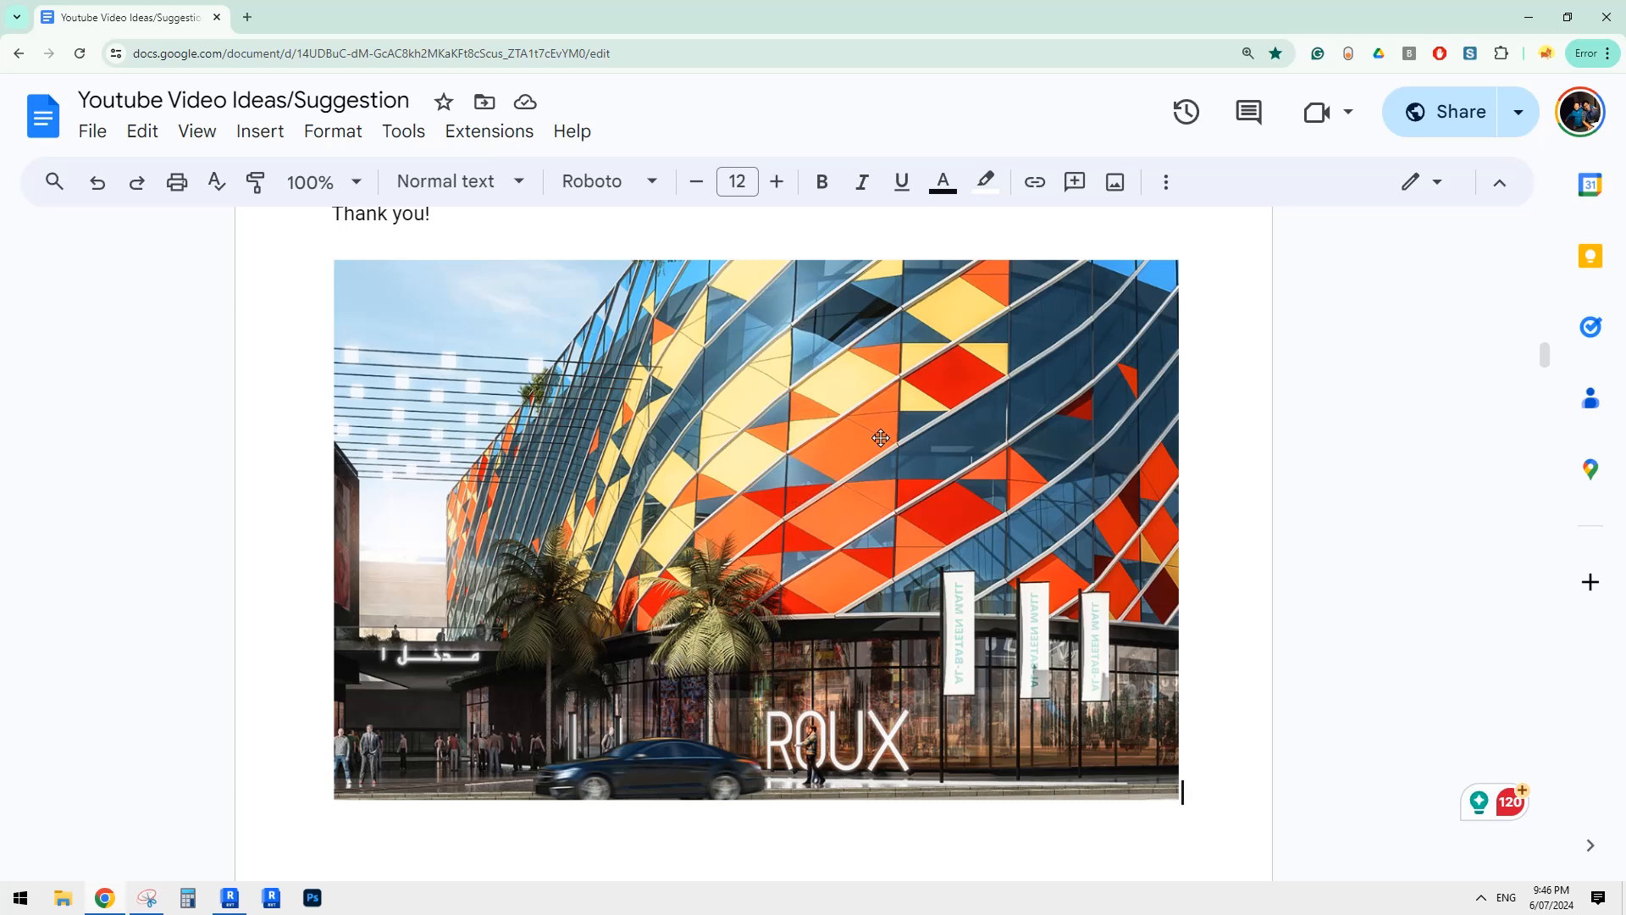
pyautogui.click(229, 898)
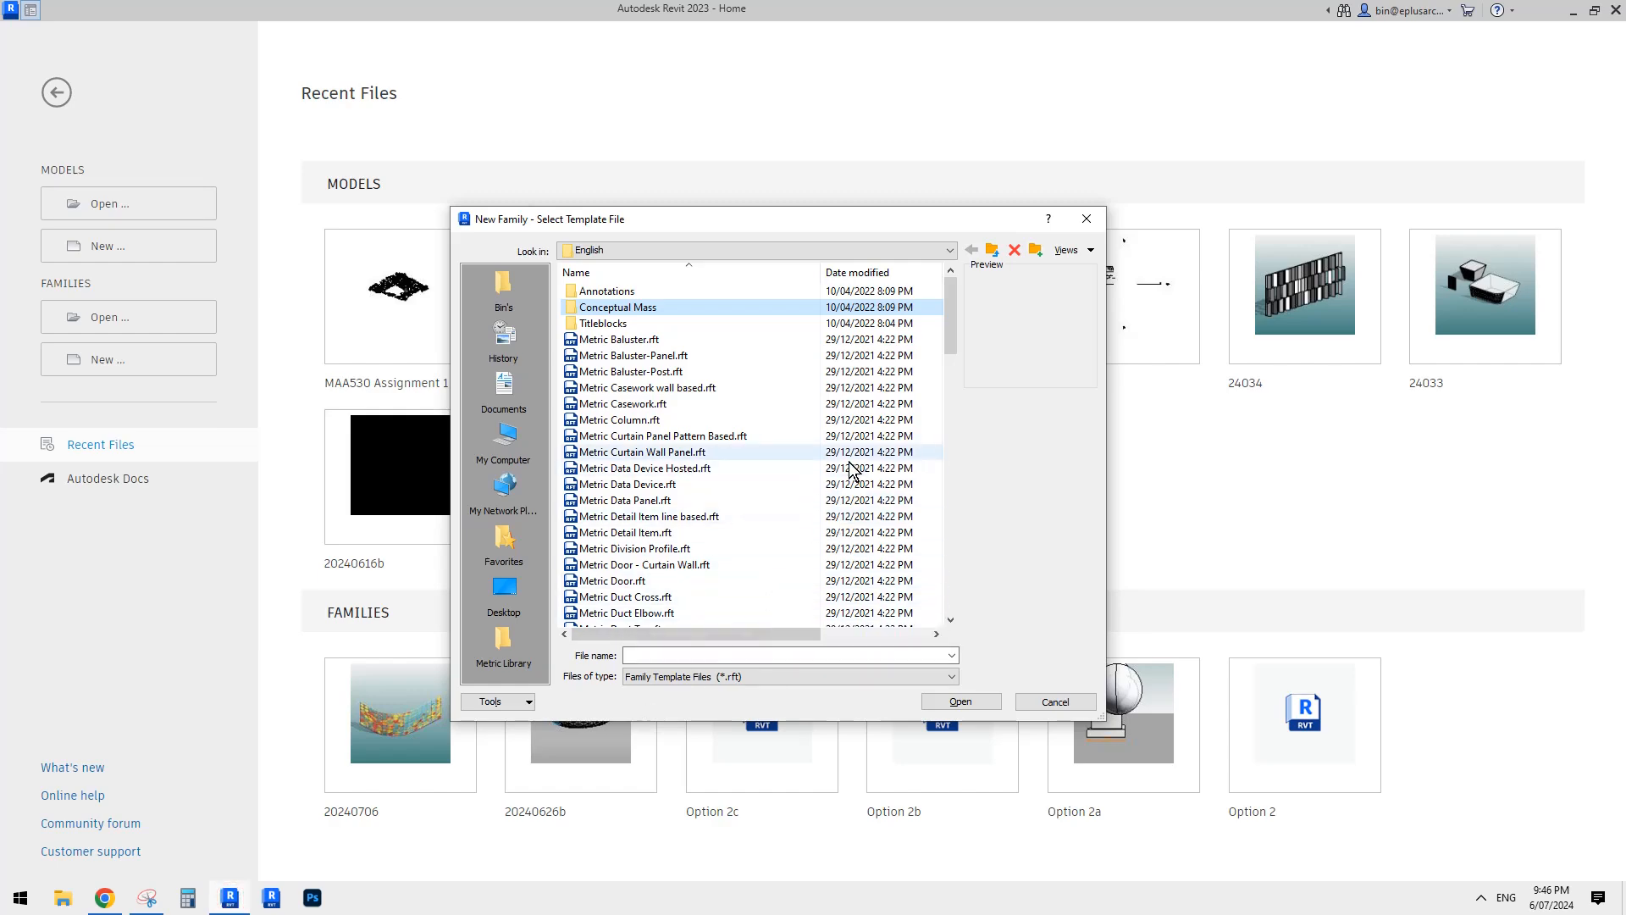
pyautogui.moveTo(951, 343); pyautogui.dragTo(951, 344)
pyautogui.click(104, 898)
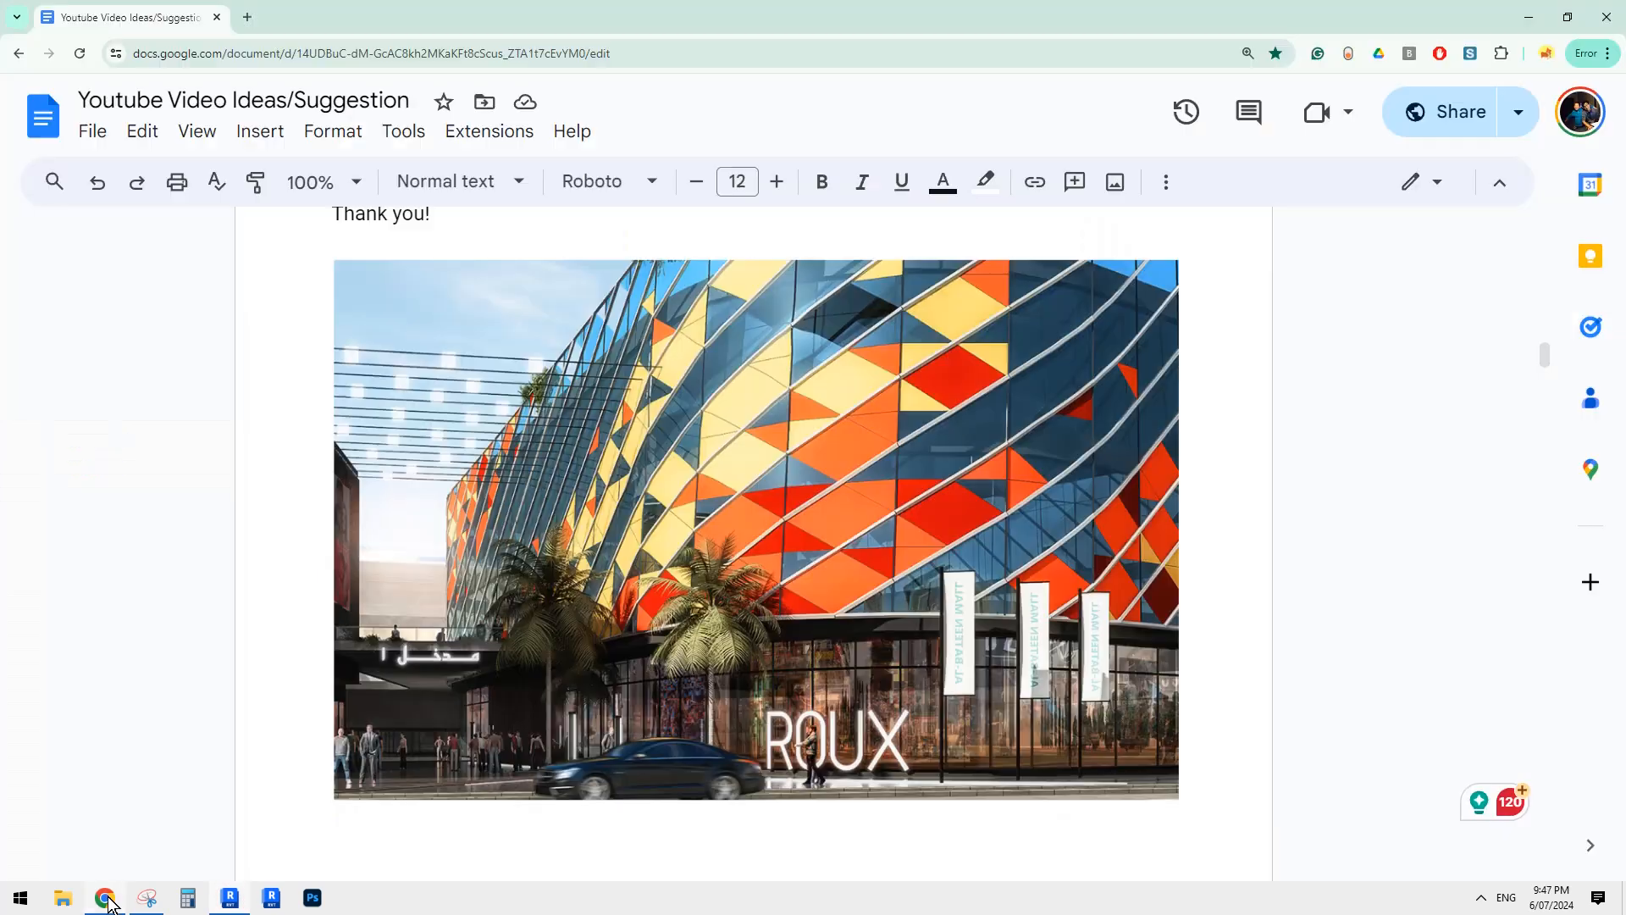
pyautogui.click(238, 900)
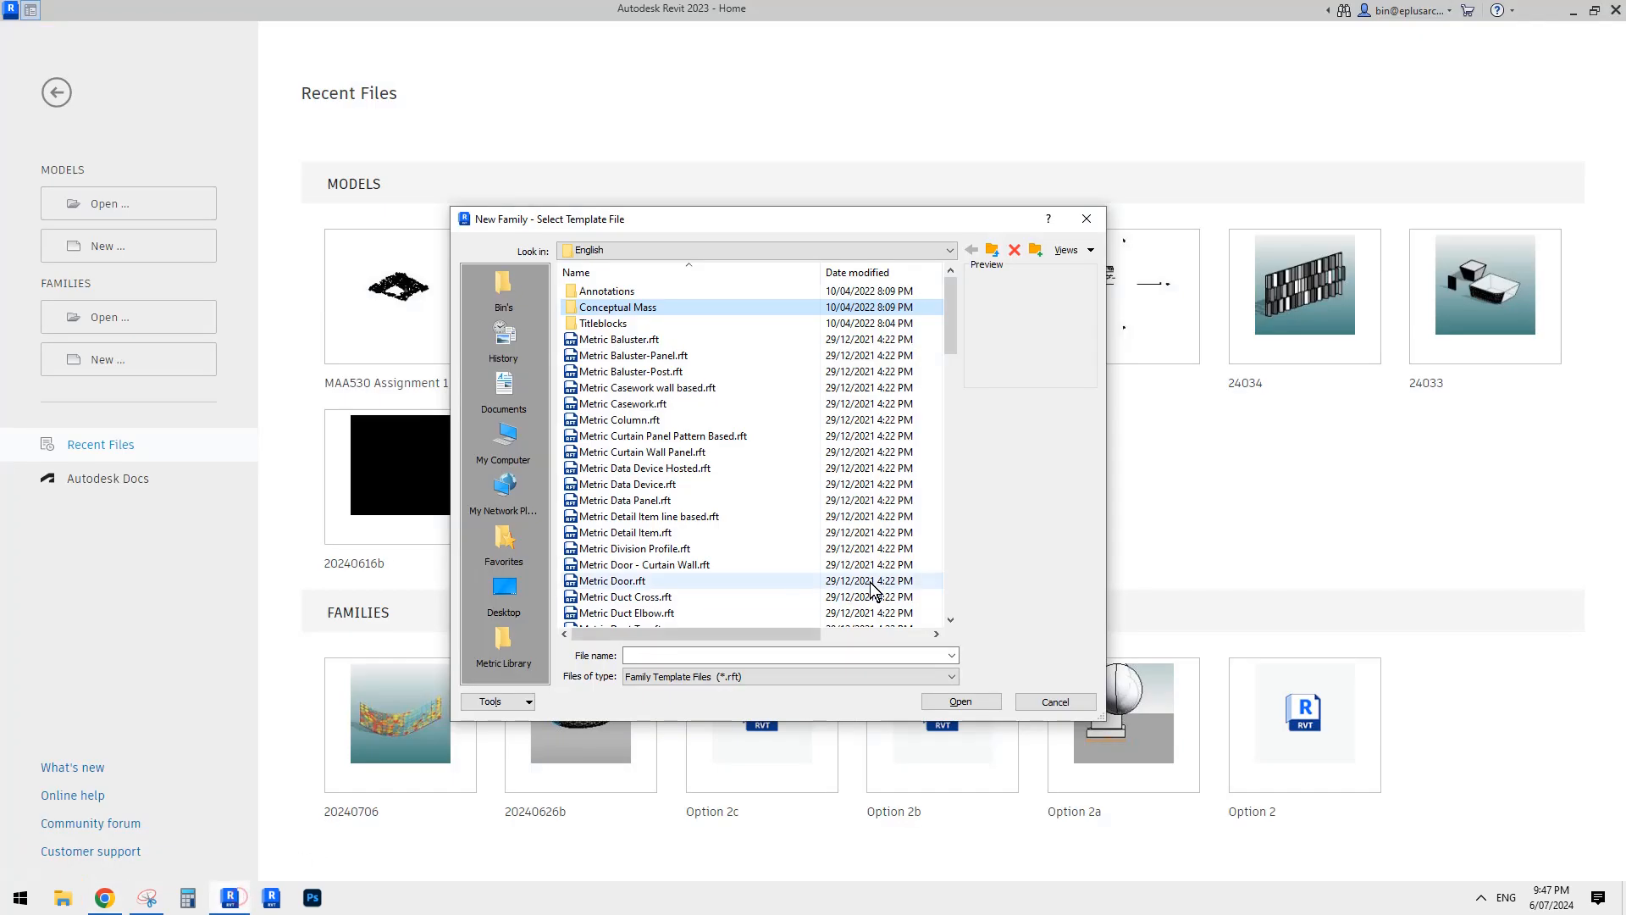
pyautogui.doubleClick(636, 308)
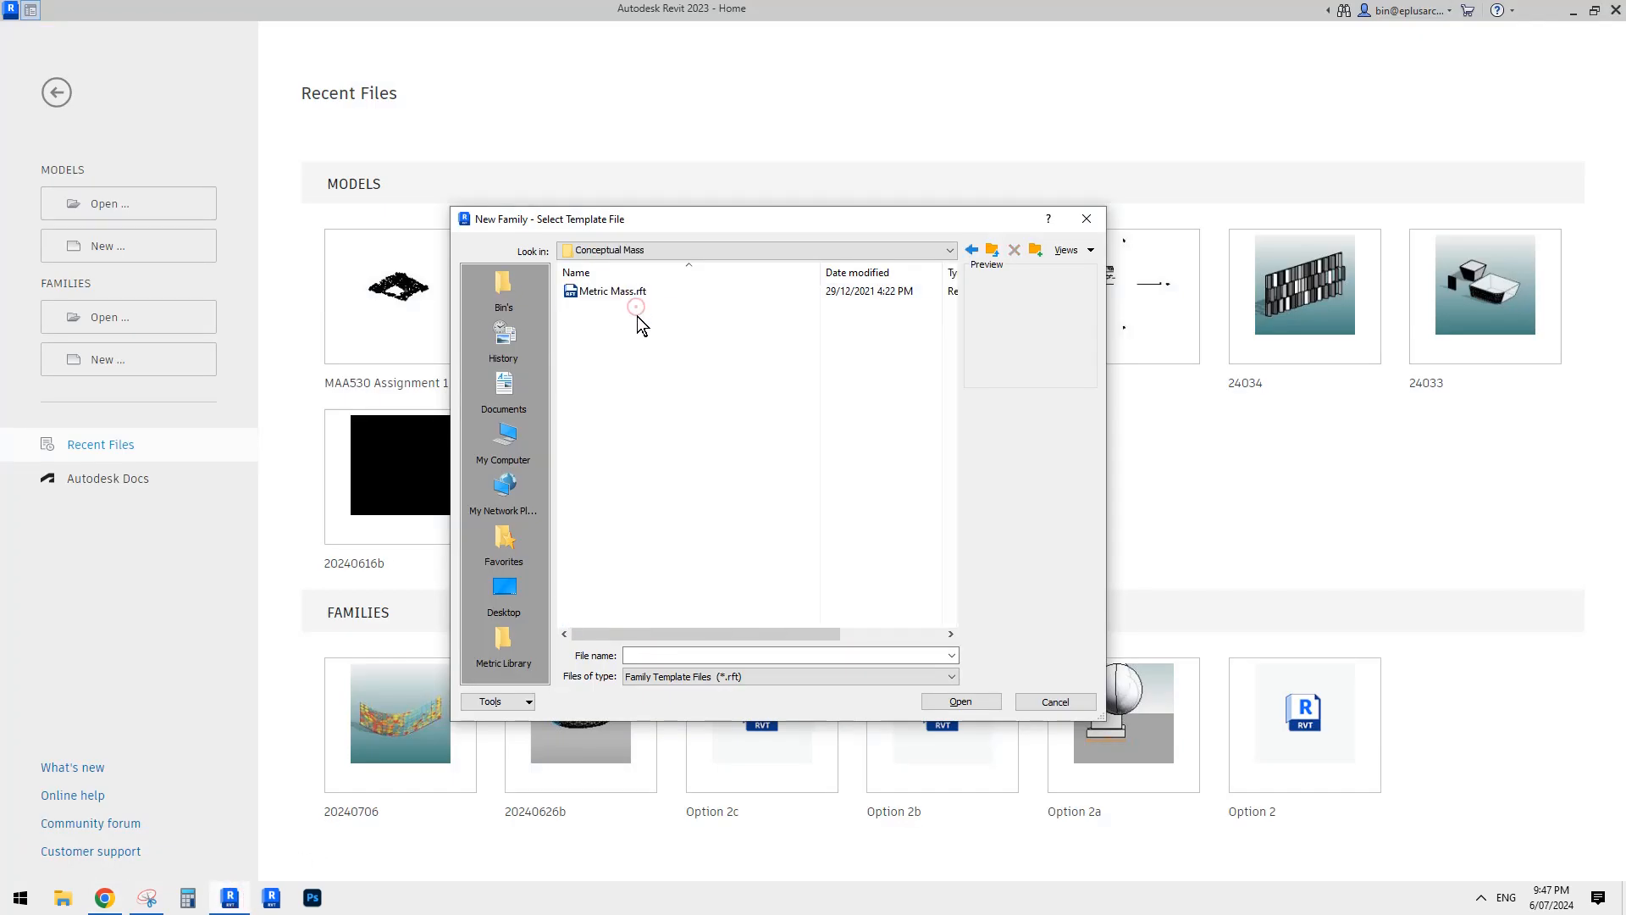
pyautogui.doubleClick(598, 292)
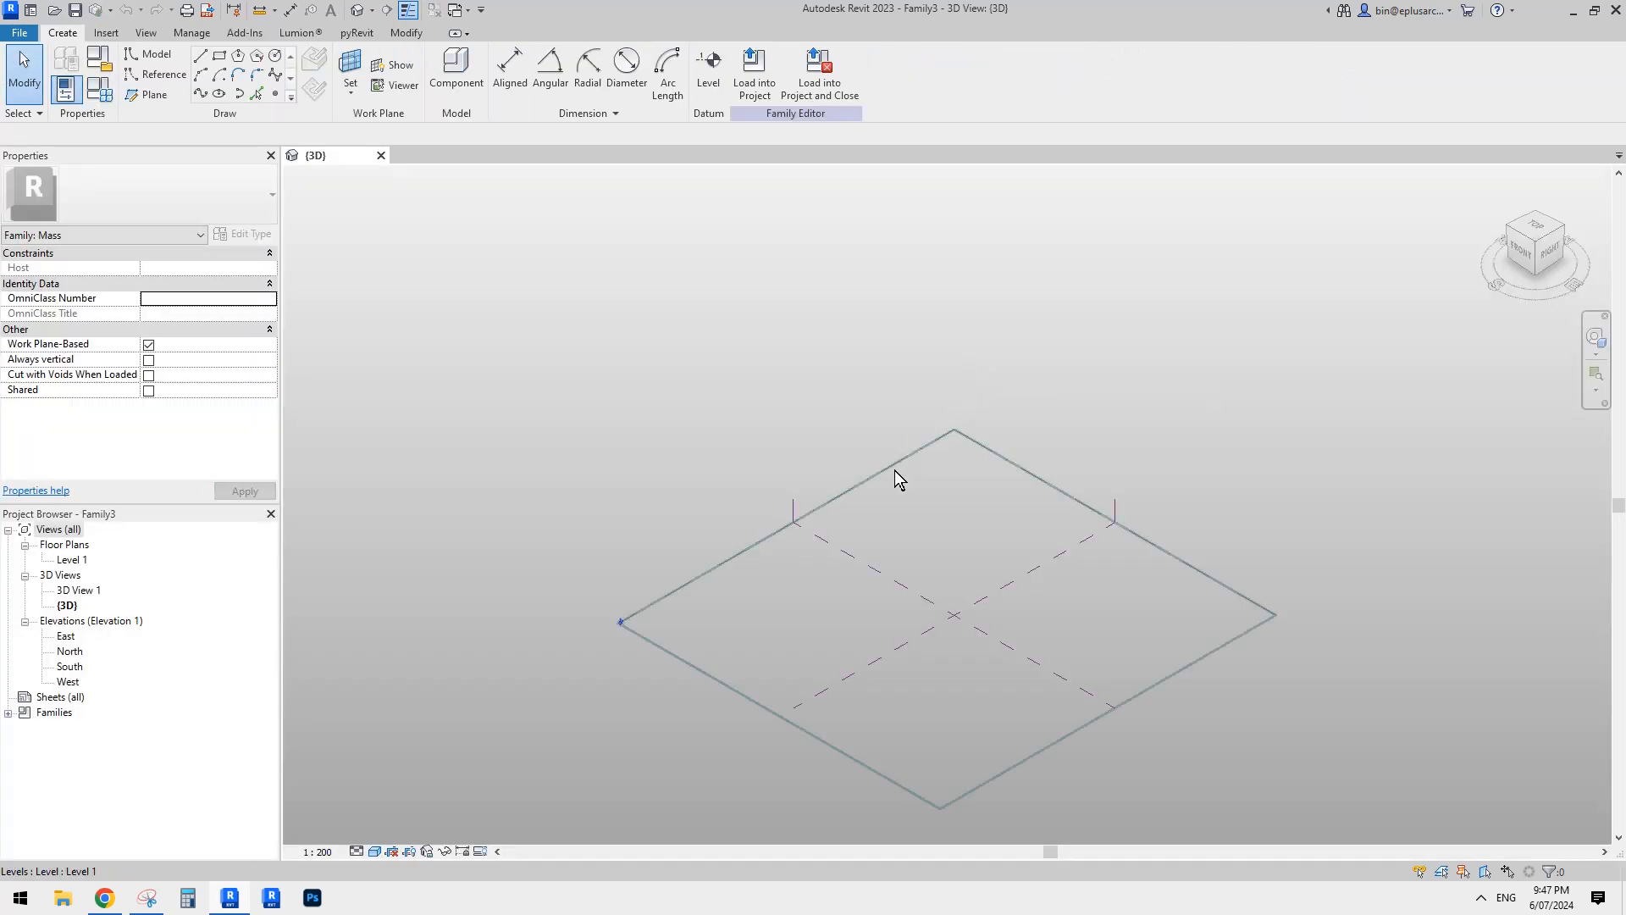
# Step: Draw two separate straight reference lines on Level 1, each about 30000 mm long and parallel to a different reference plane
pyautogui.moveTo(933, 491); pyautogui.dragTo(923, 438, button='middle')
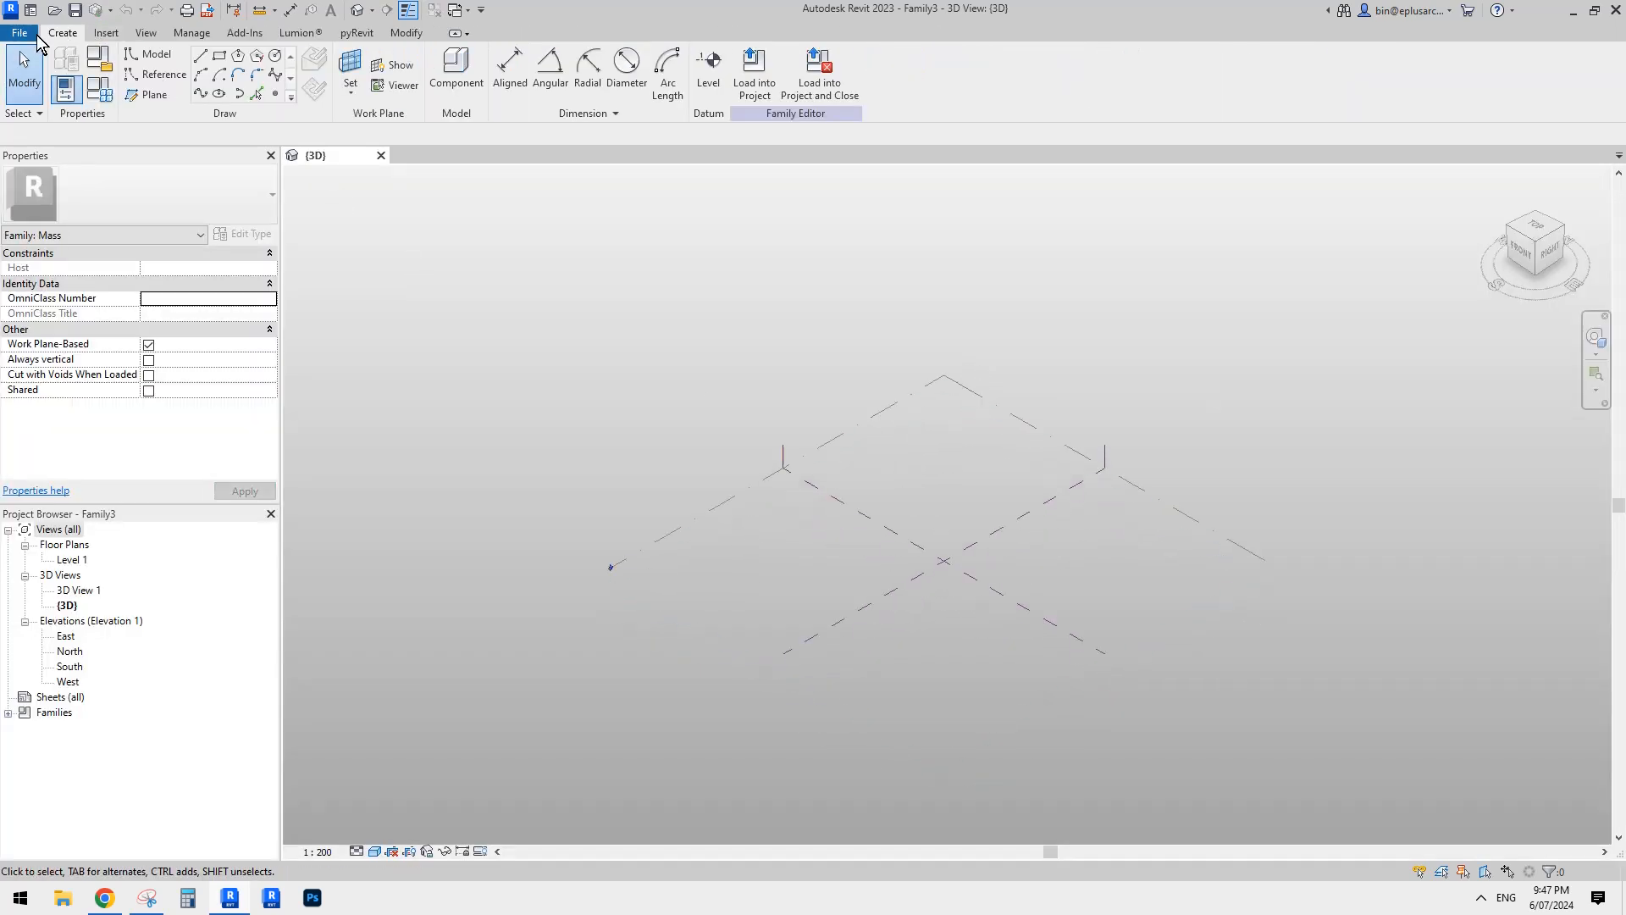
pyautogui.scroll(2, 1016, 445)
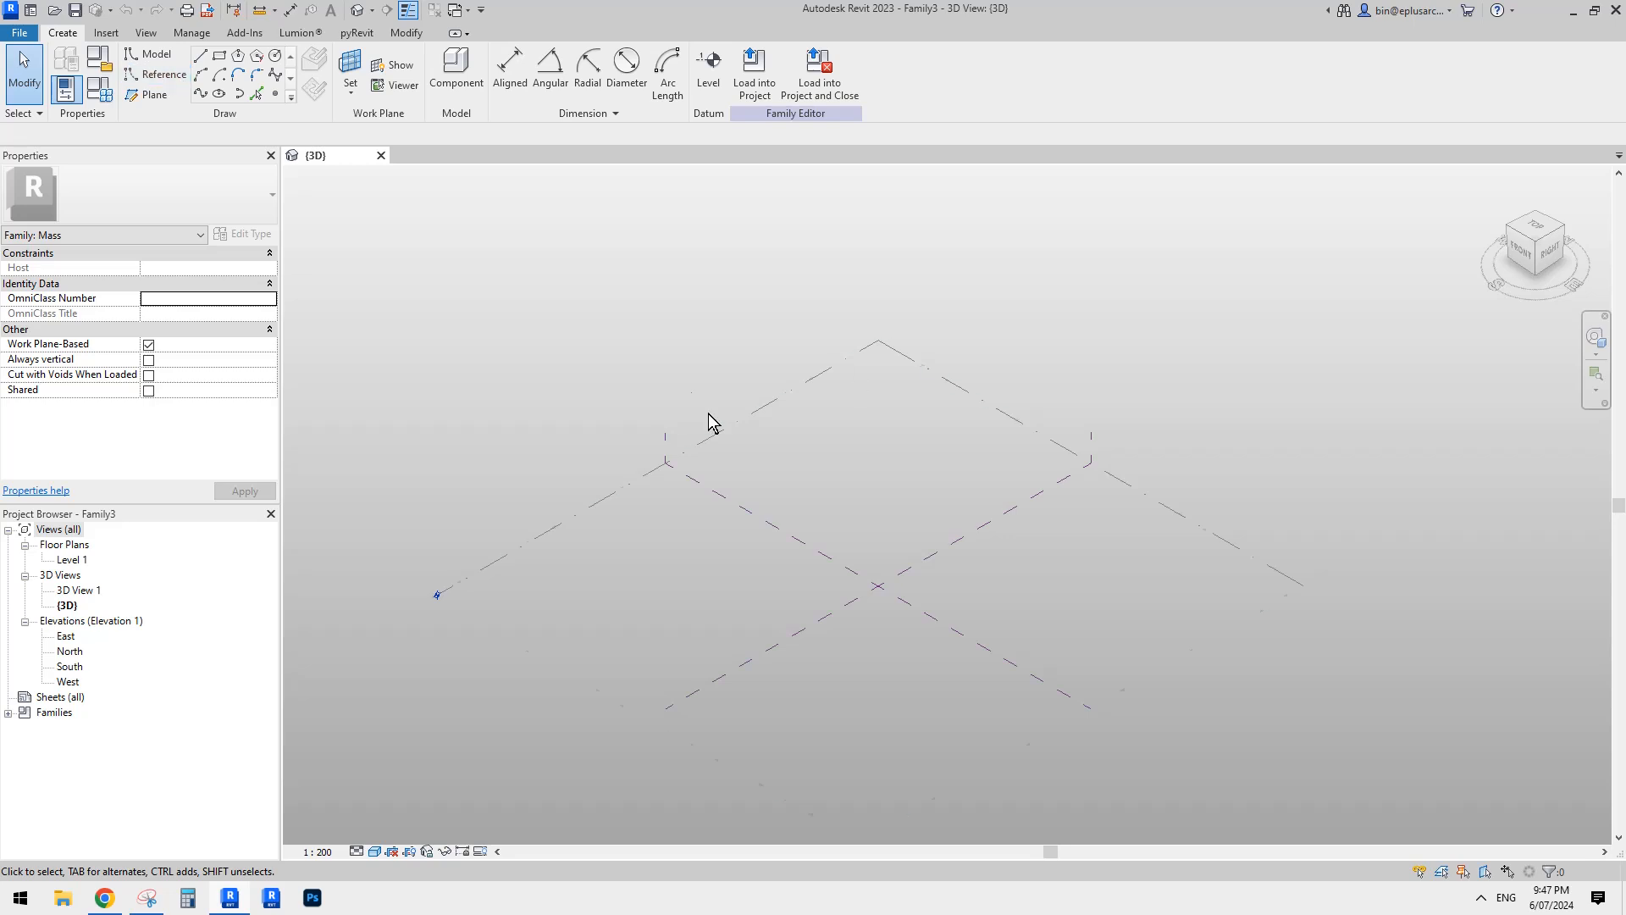
pyautogui.click(155, 73)
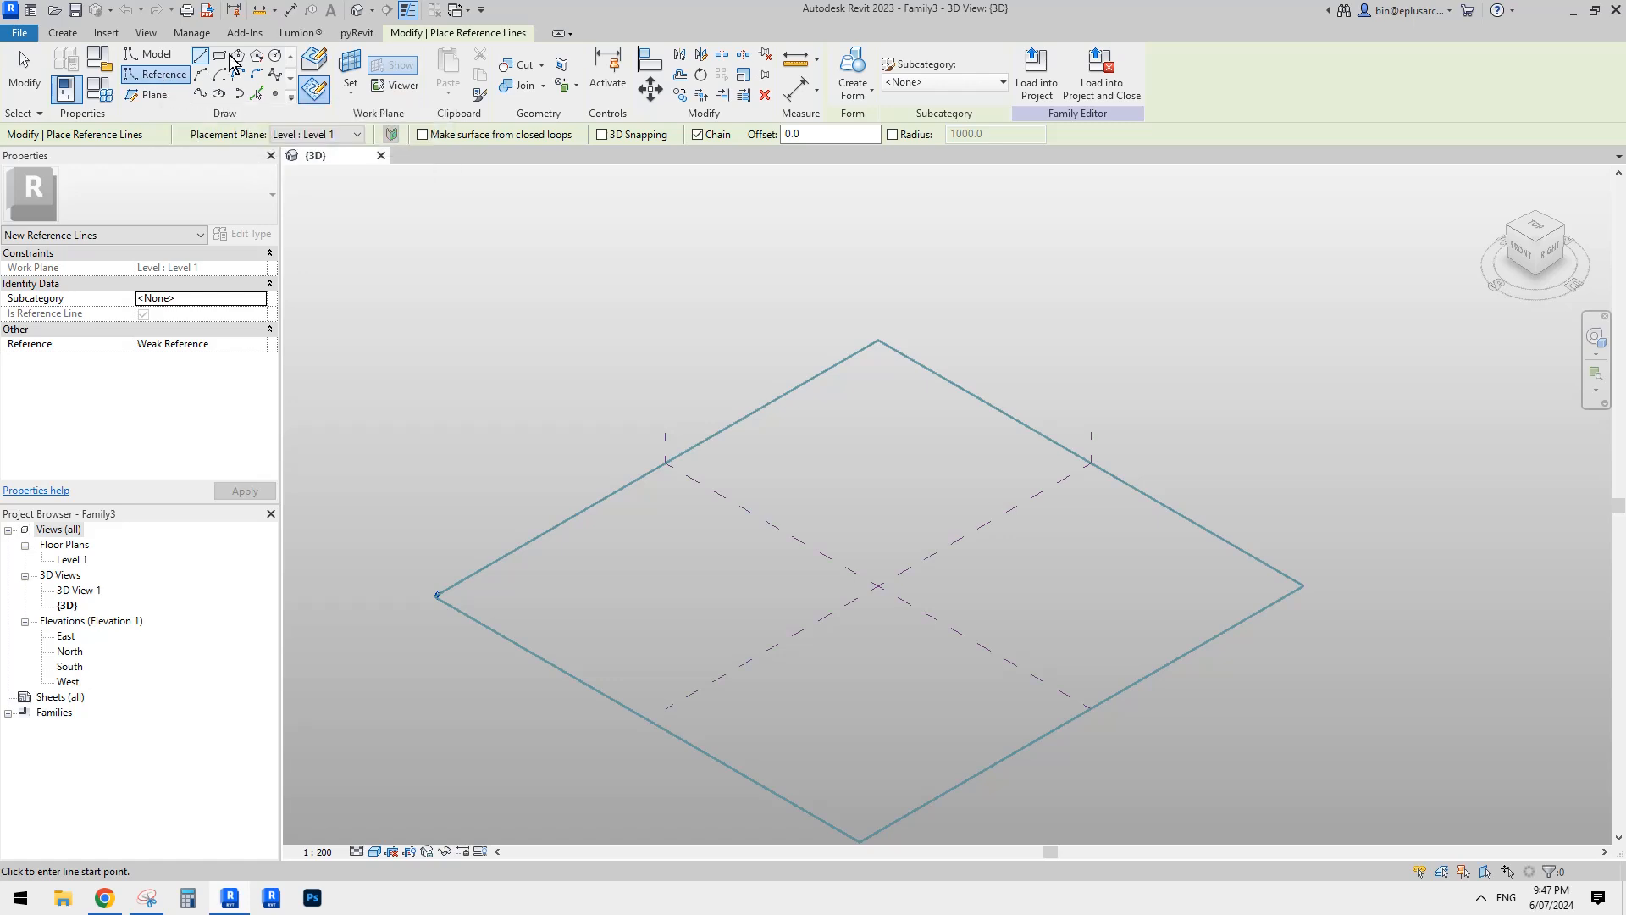
pyautogui.click(672, 509)
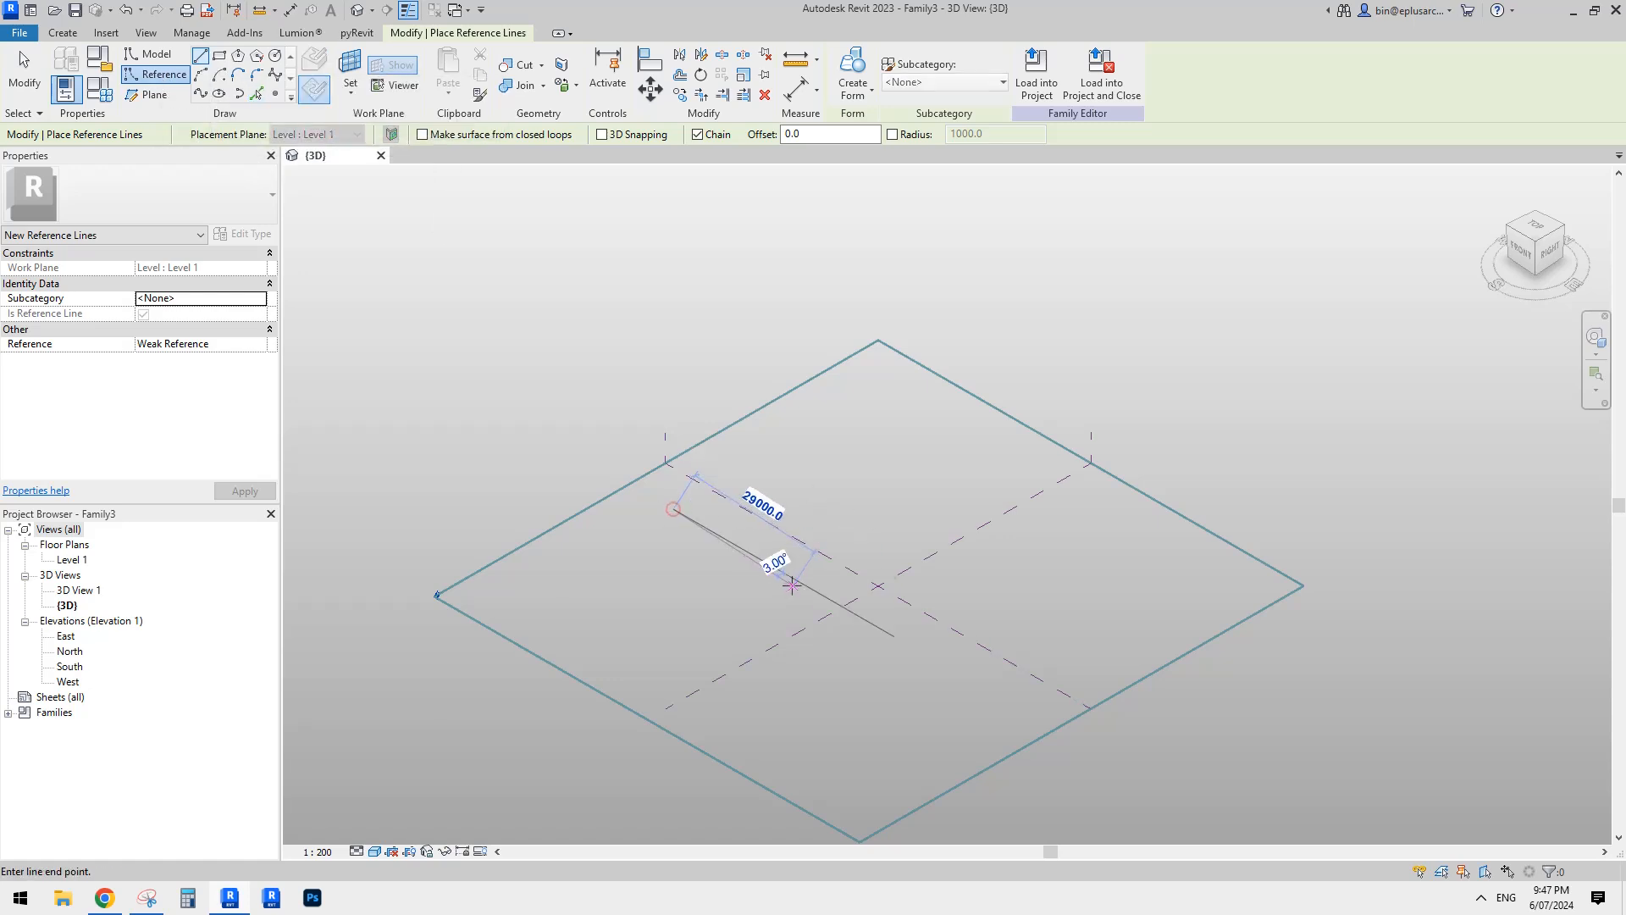
pyautogui.click(798, 581)
pyautogui.press('Escape')
pyautogui.click(1081, 514)
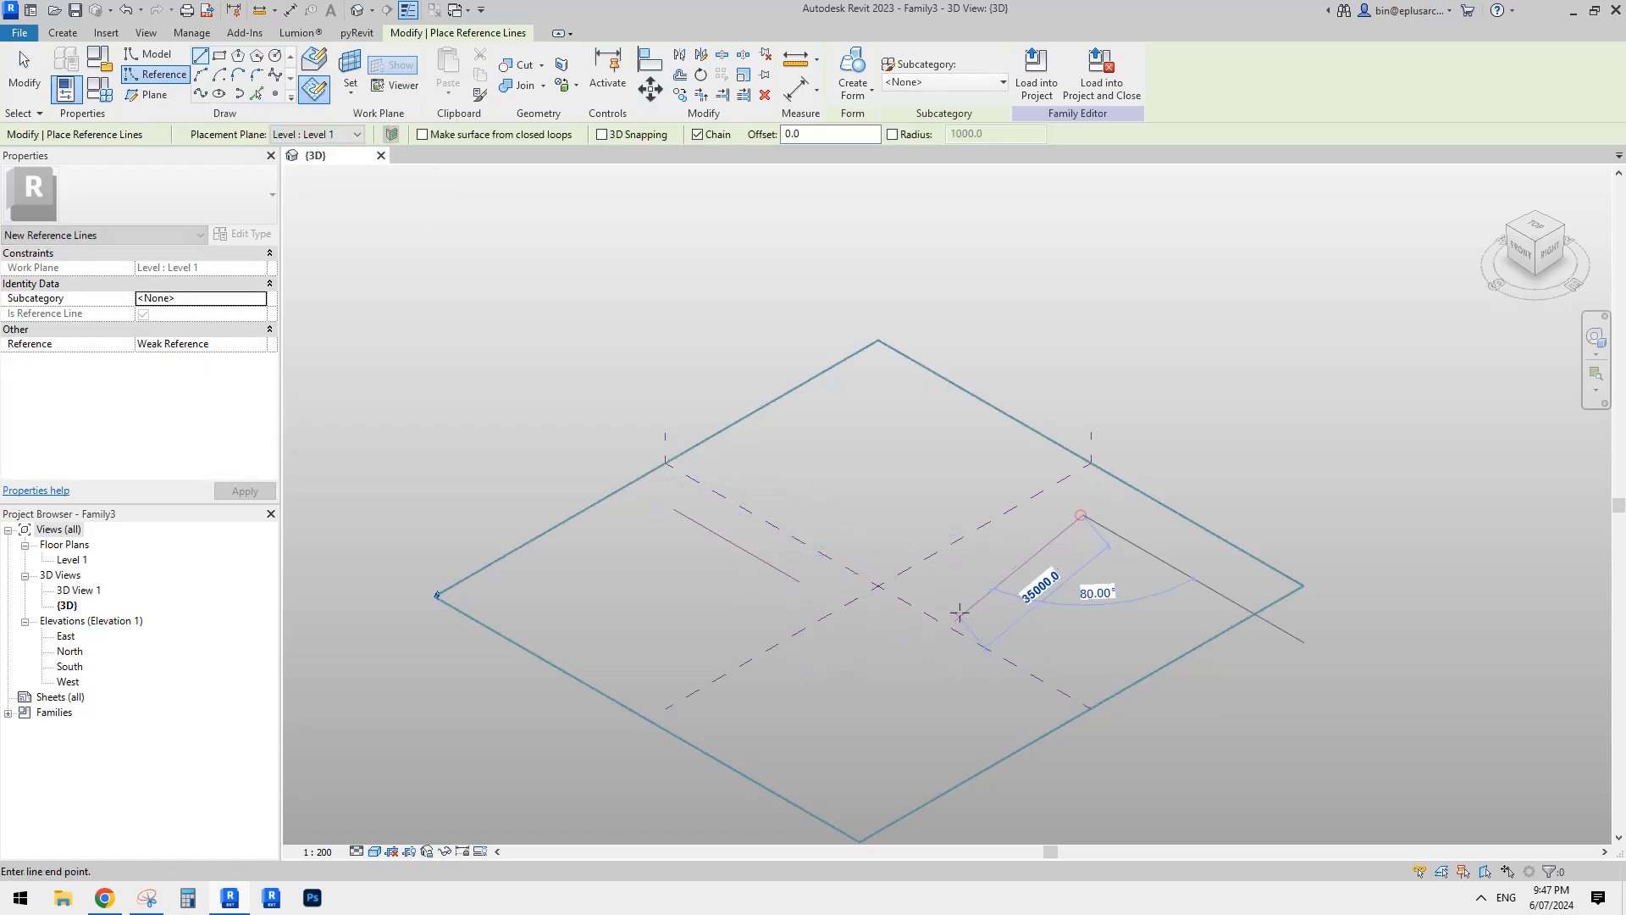
pyautogui.click(944, 593)
pyautogui.press('Escape')
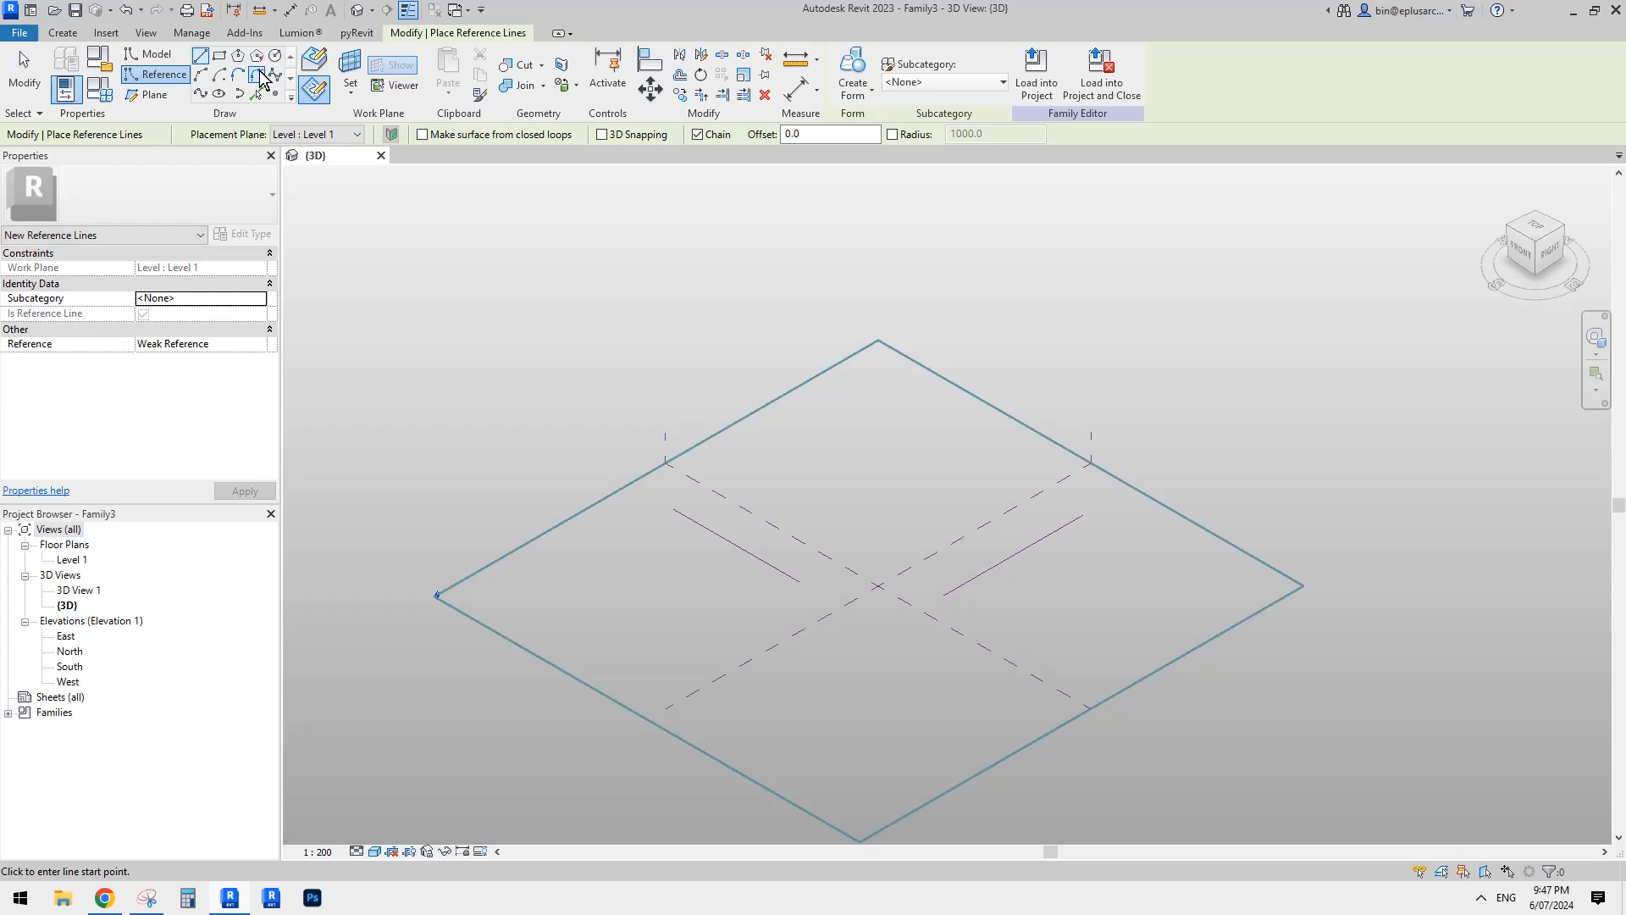
# Step: Join the two reference lines with a fillet arc of about 18500 mm radius
pyautogui.click(260, 76)
pyautogui.click(754, 553)
pyautogui.click(966, 587)
pyautogui.scroll(3, 890, 606)
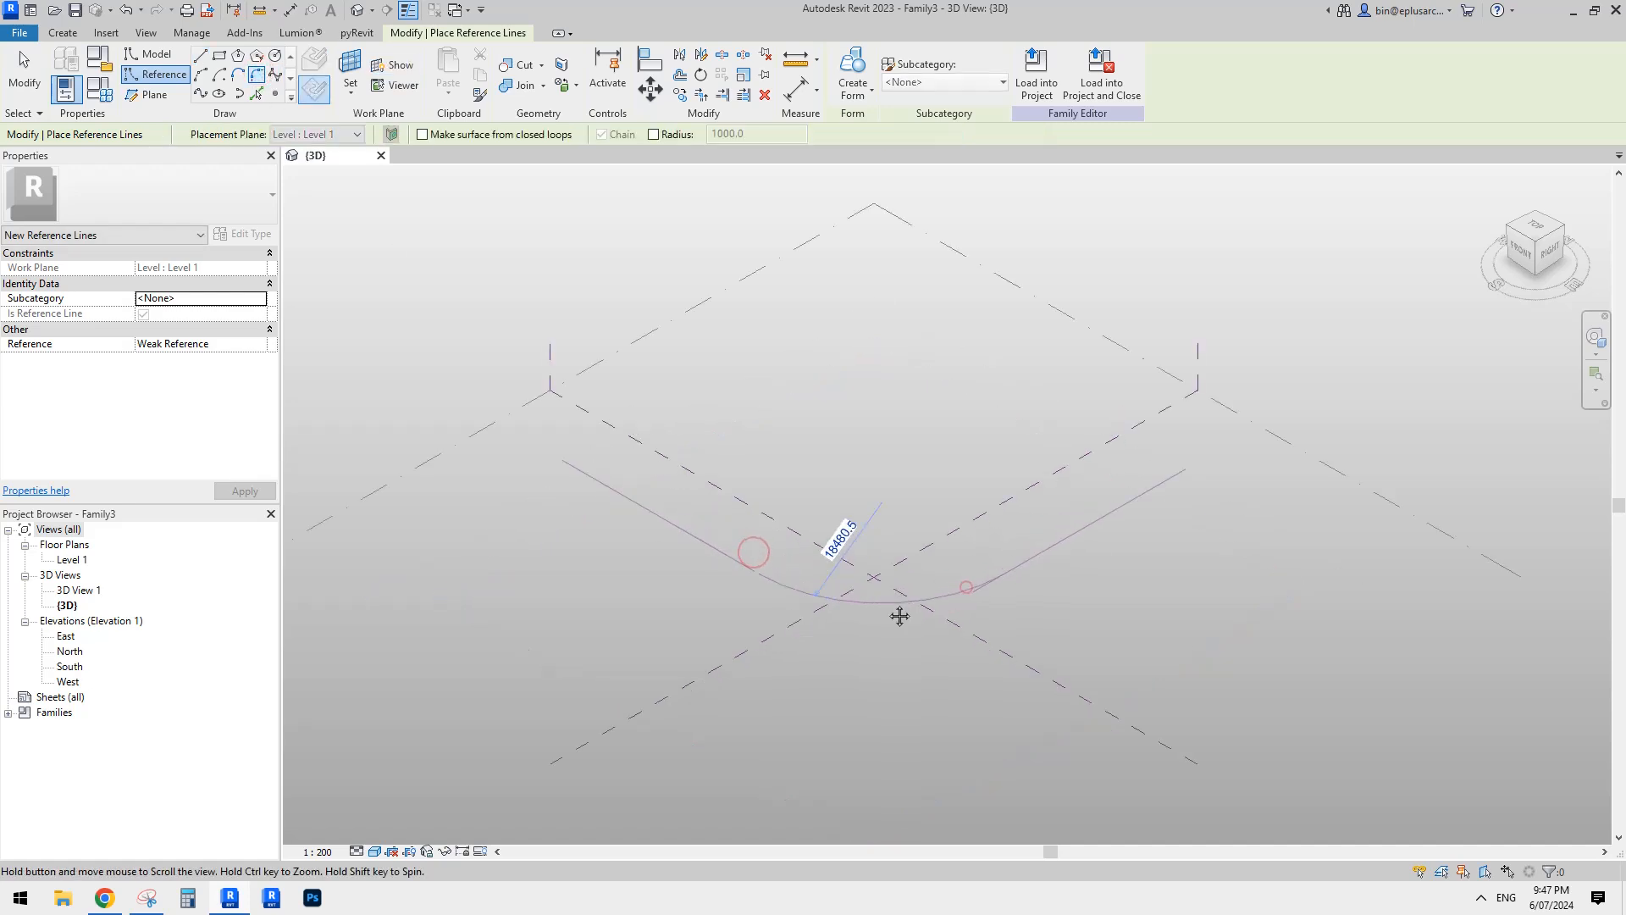
pyautogui.click(882, 592)
pyautogui.scroll(1, 882, 592)
pyautogui.press('Escape')
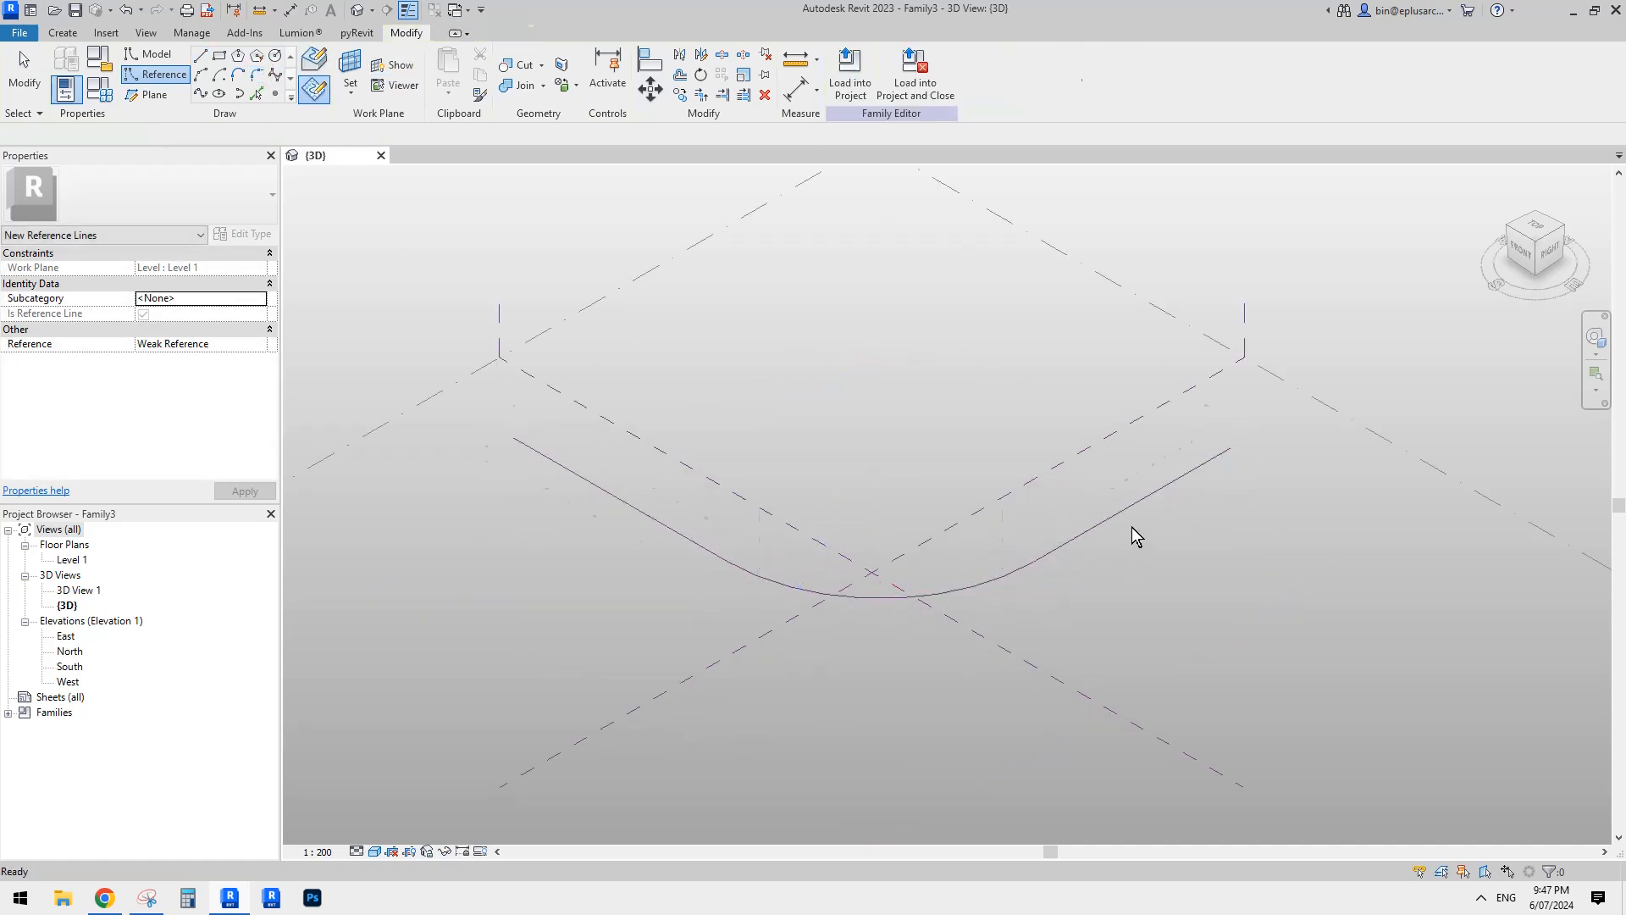
# Step: Select the whole chain of three reference lines and create a surface form from it
pyautogui.press('Tab')
pyautogui.click(1145, 512)
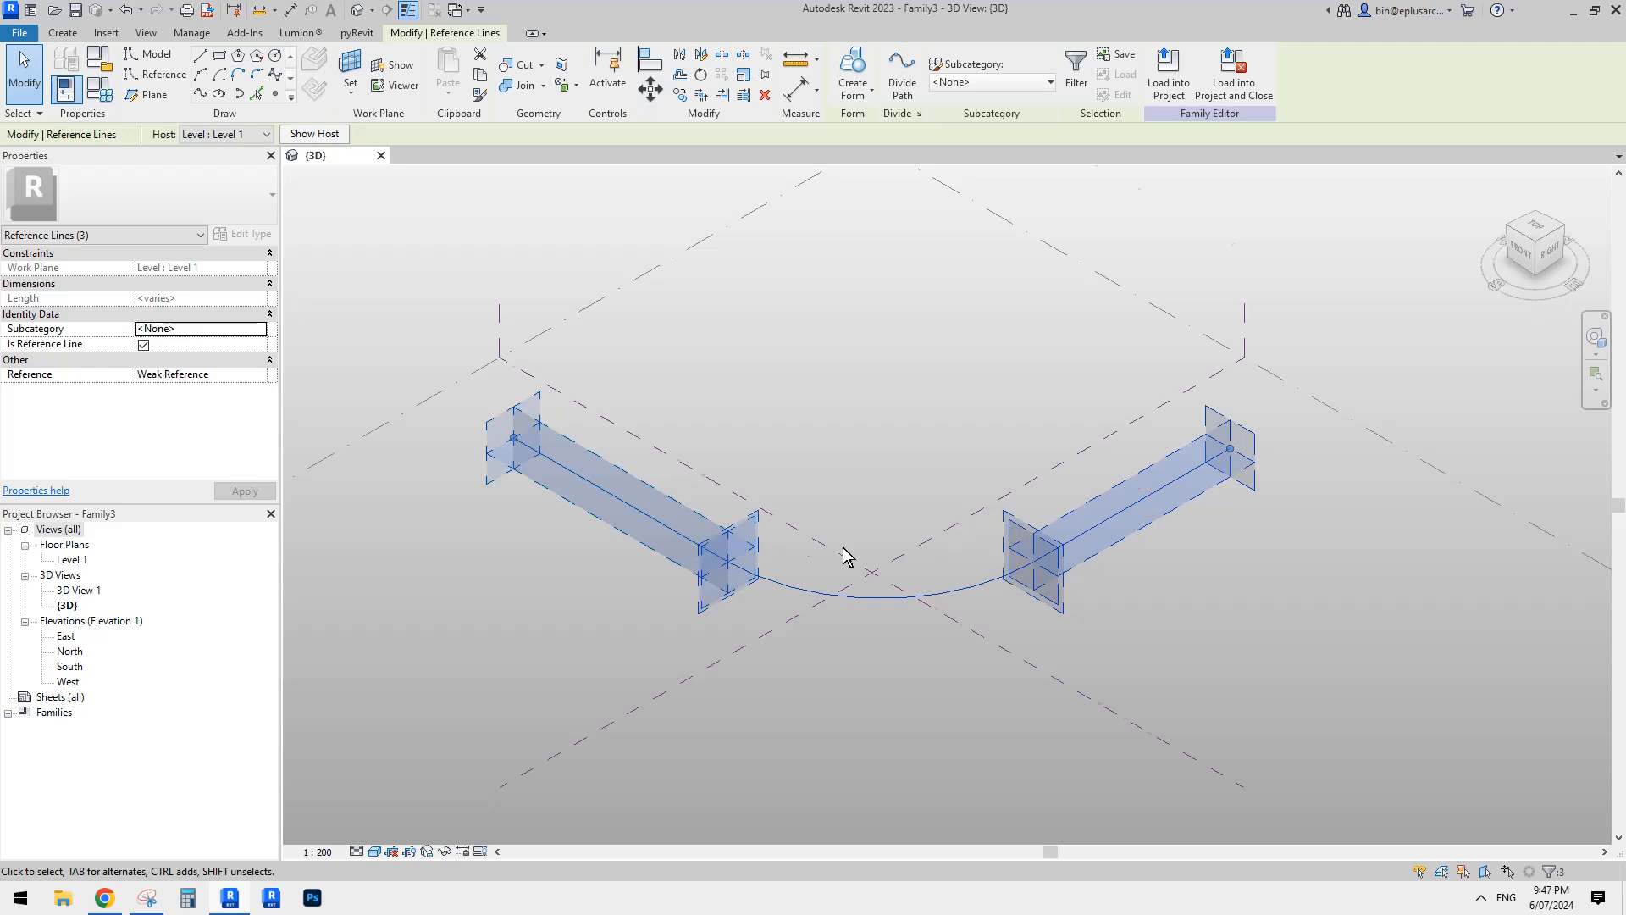
pyautogui.click(853, 70)
pyautogui.scroll(-2, 977, 362)
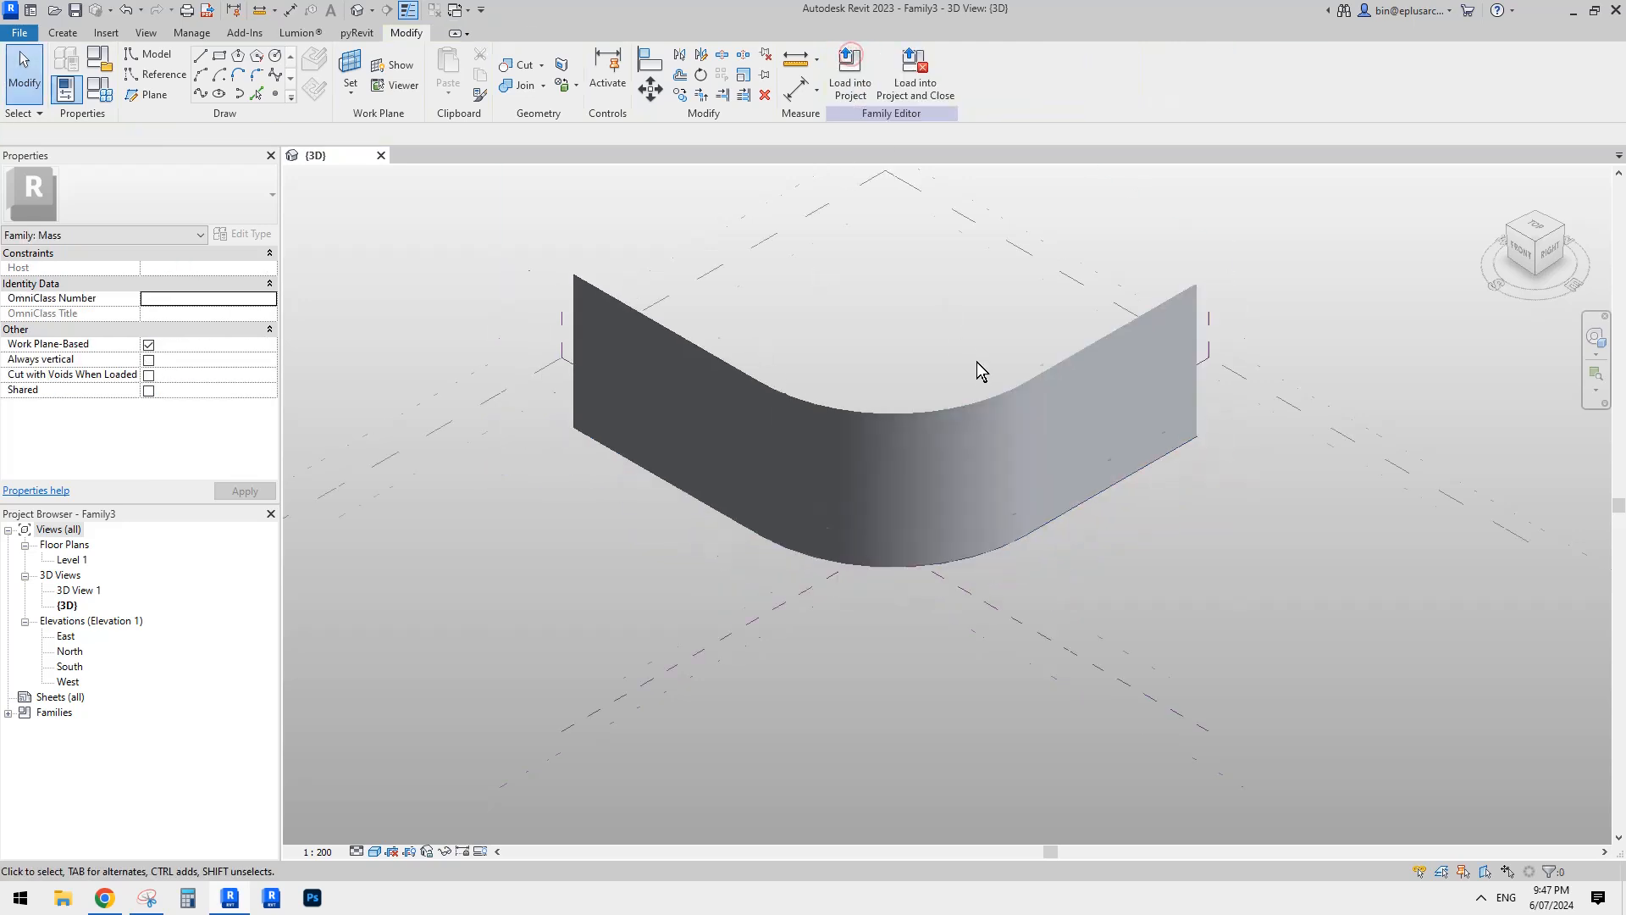
# Step: Divide the curved wall surface form into a UV grid
pyautogui.keyDown('shift'); pyautogui.moveTo(1106, 491); pyautogui.dragTo(1158, 447, button='middle'); pyautogui.keyUp('shift')
pyautogui.keyDown('shift'); pyautogui.moveTo(780, 456); pyautogui.dragTo(931, 496, button='middle'); pyautogui.keyUp('shift')
pyautogui.click(928, 489)
pyautogui.click(940, 74)
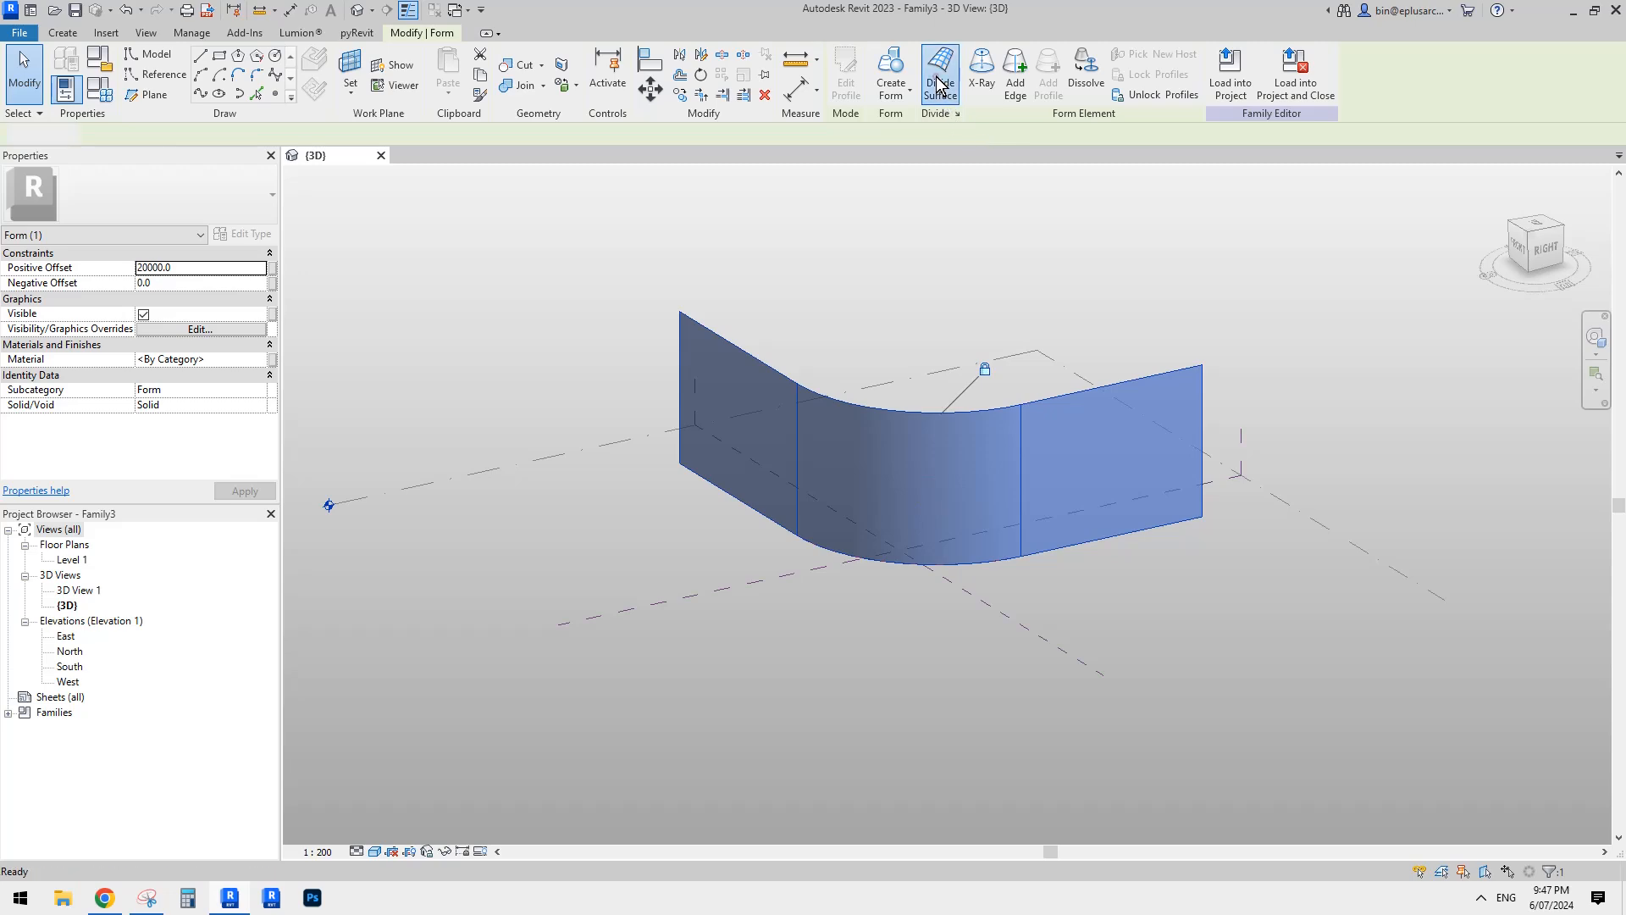
pyautogui.click(1150, 584)
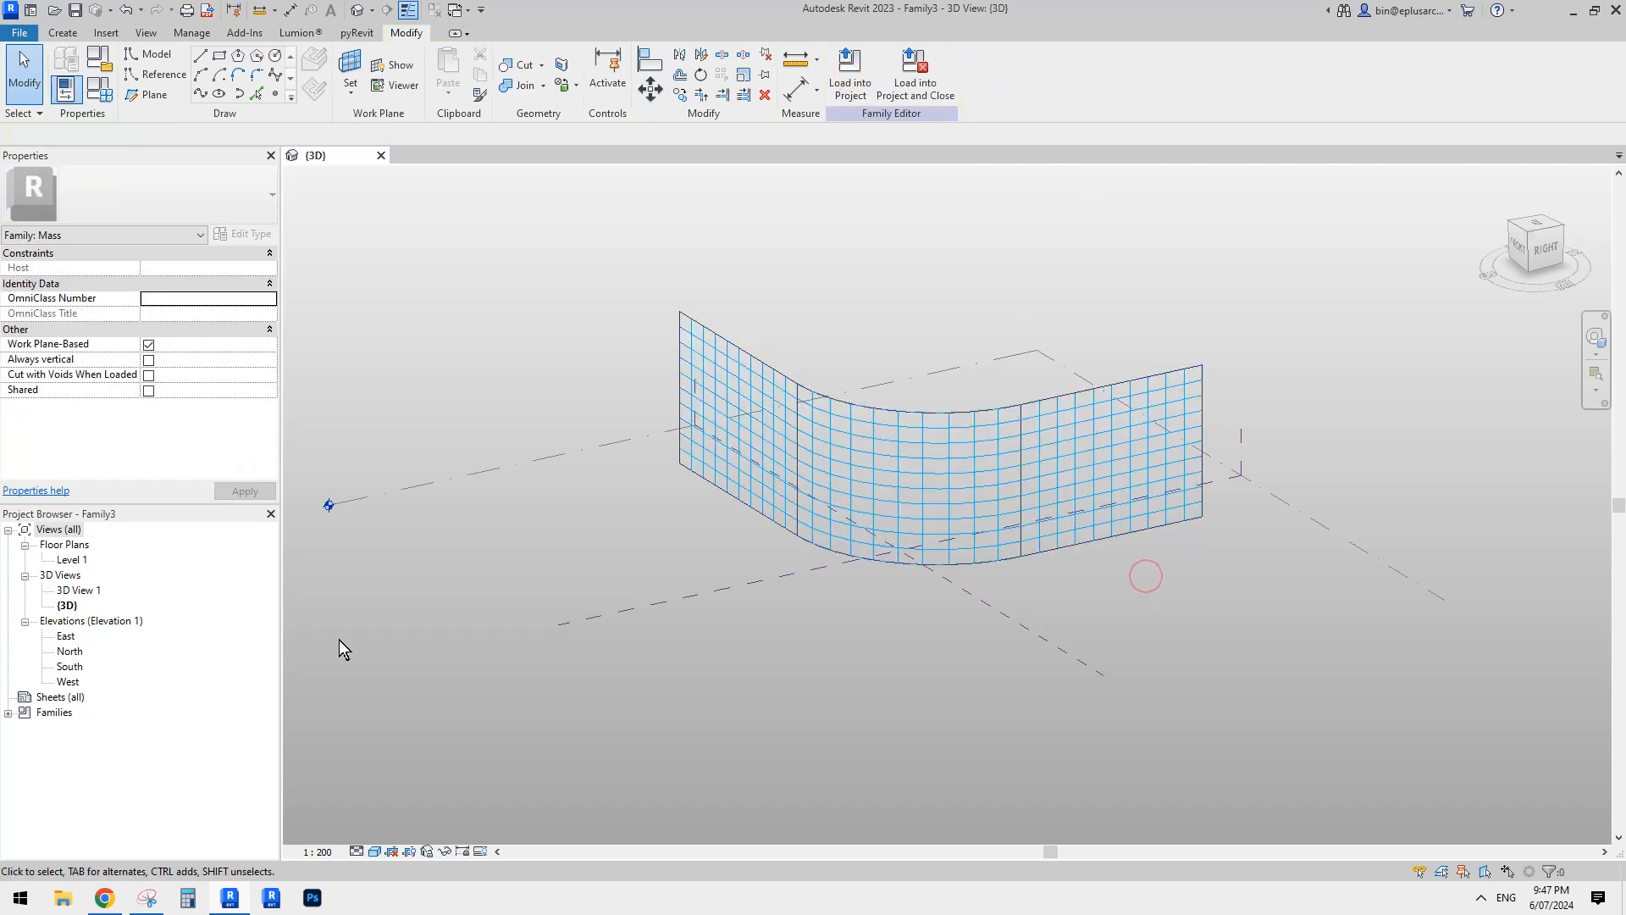
# Step: Check the facade's diamond pattern in the browser's reference image and return to the divided surface in Revit
pyautogui.click(104, 897)
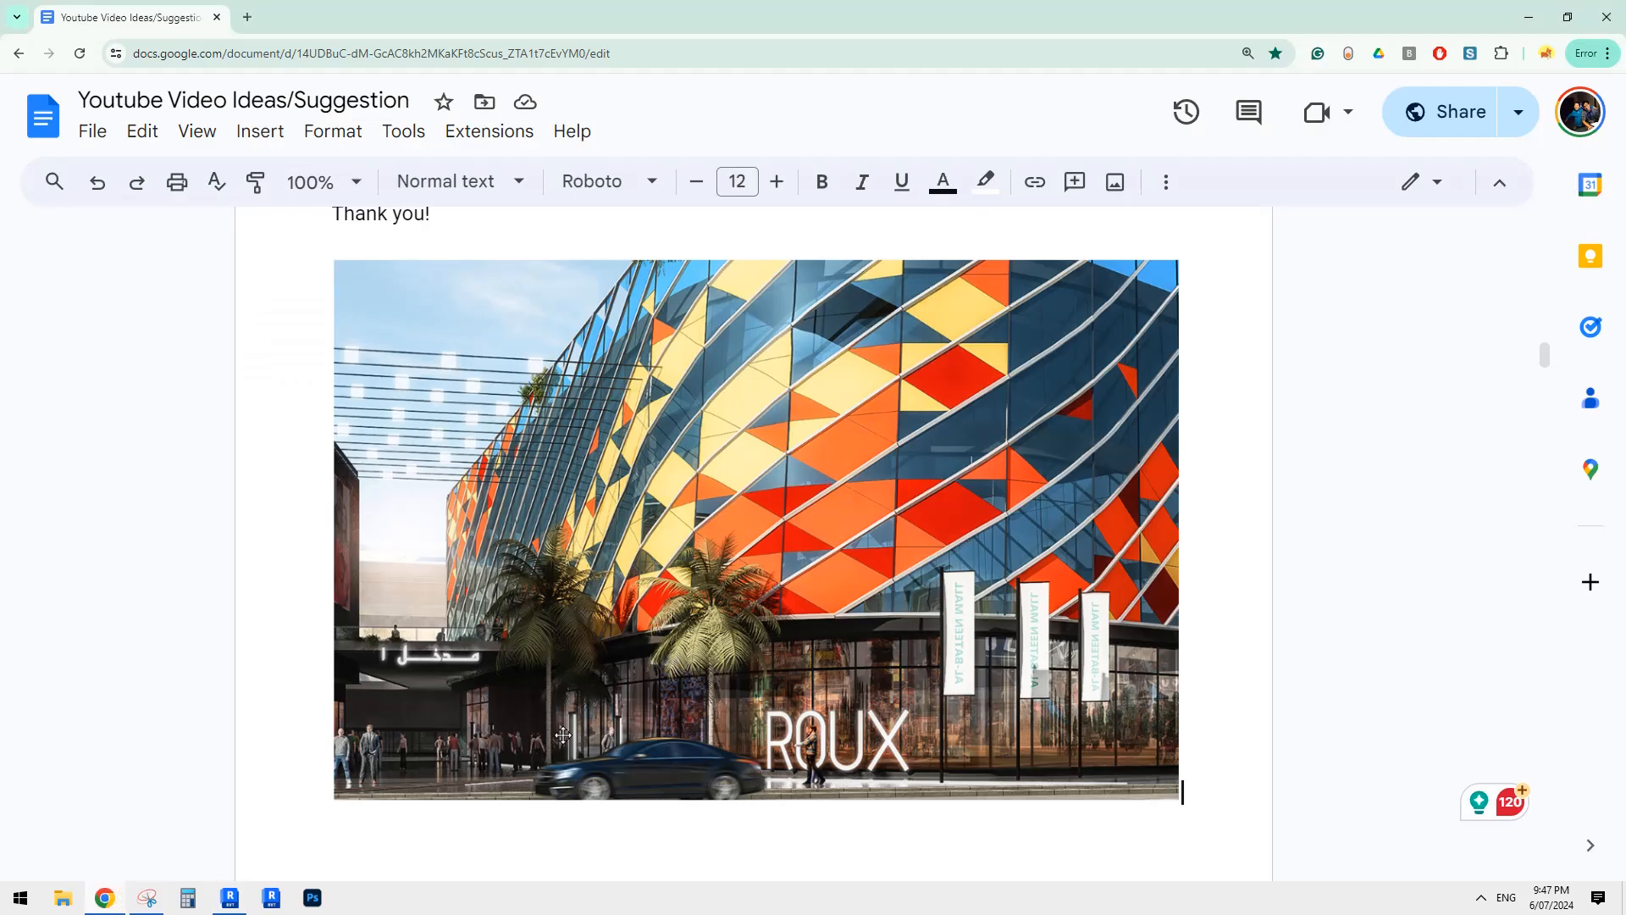
pyautogui.click(229, 897)
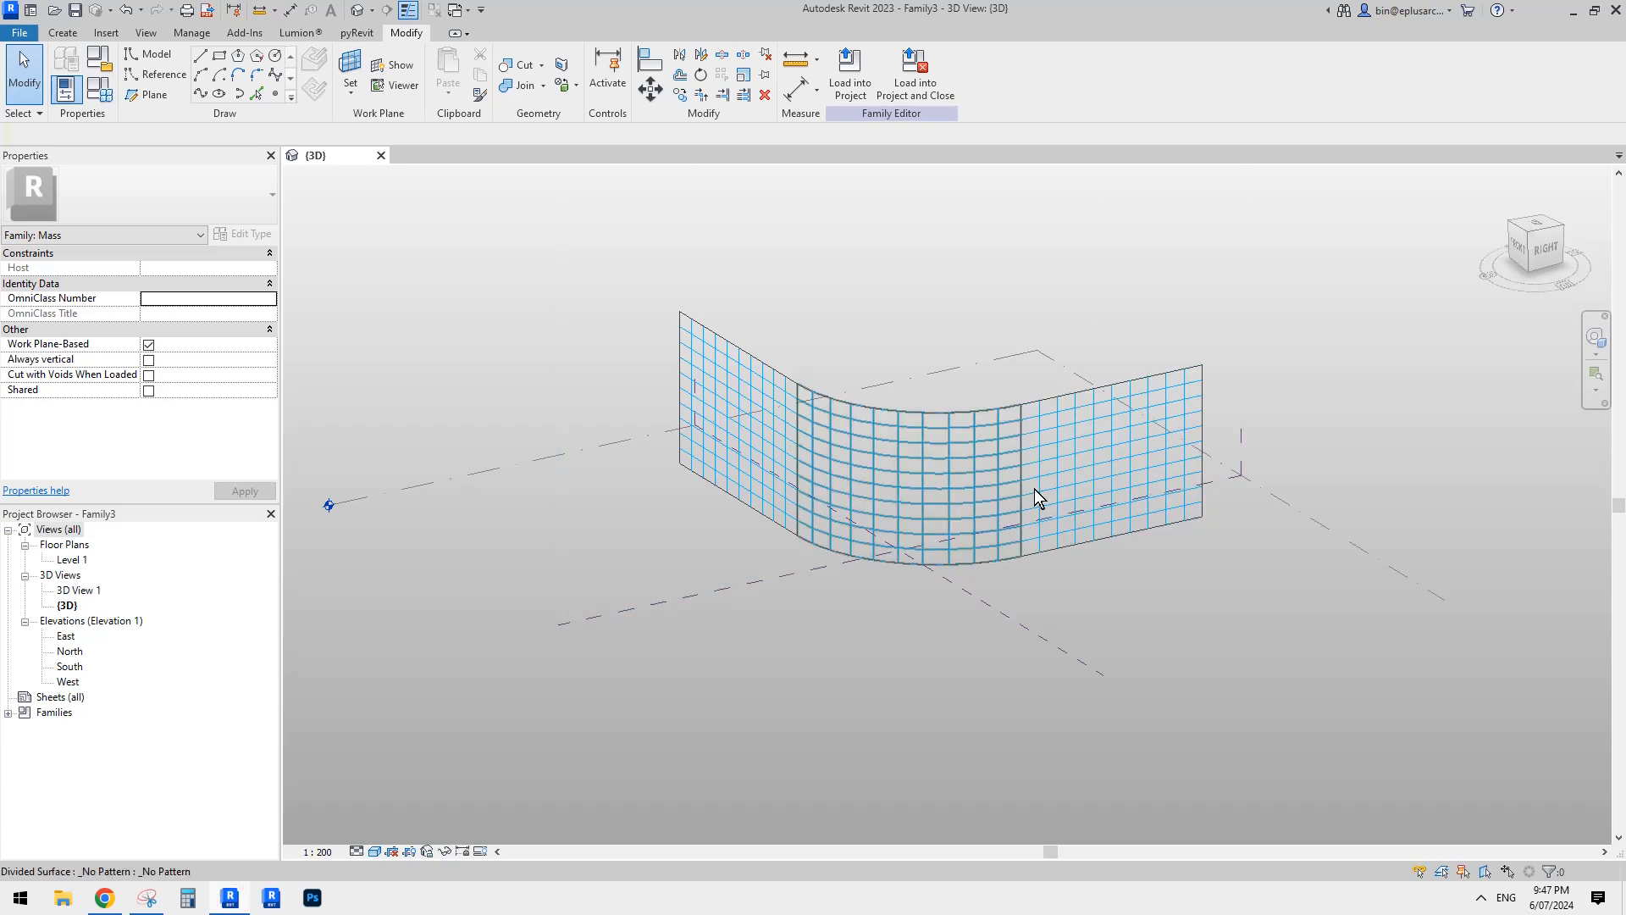
pyautogui.scroll(4, 987, 551)
pyautogui.moveTo(852, 495); pyautogui.dragTo(865, 572, button='middle')
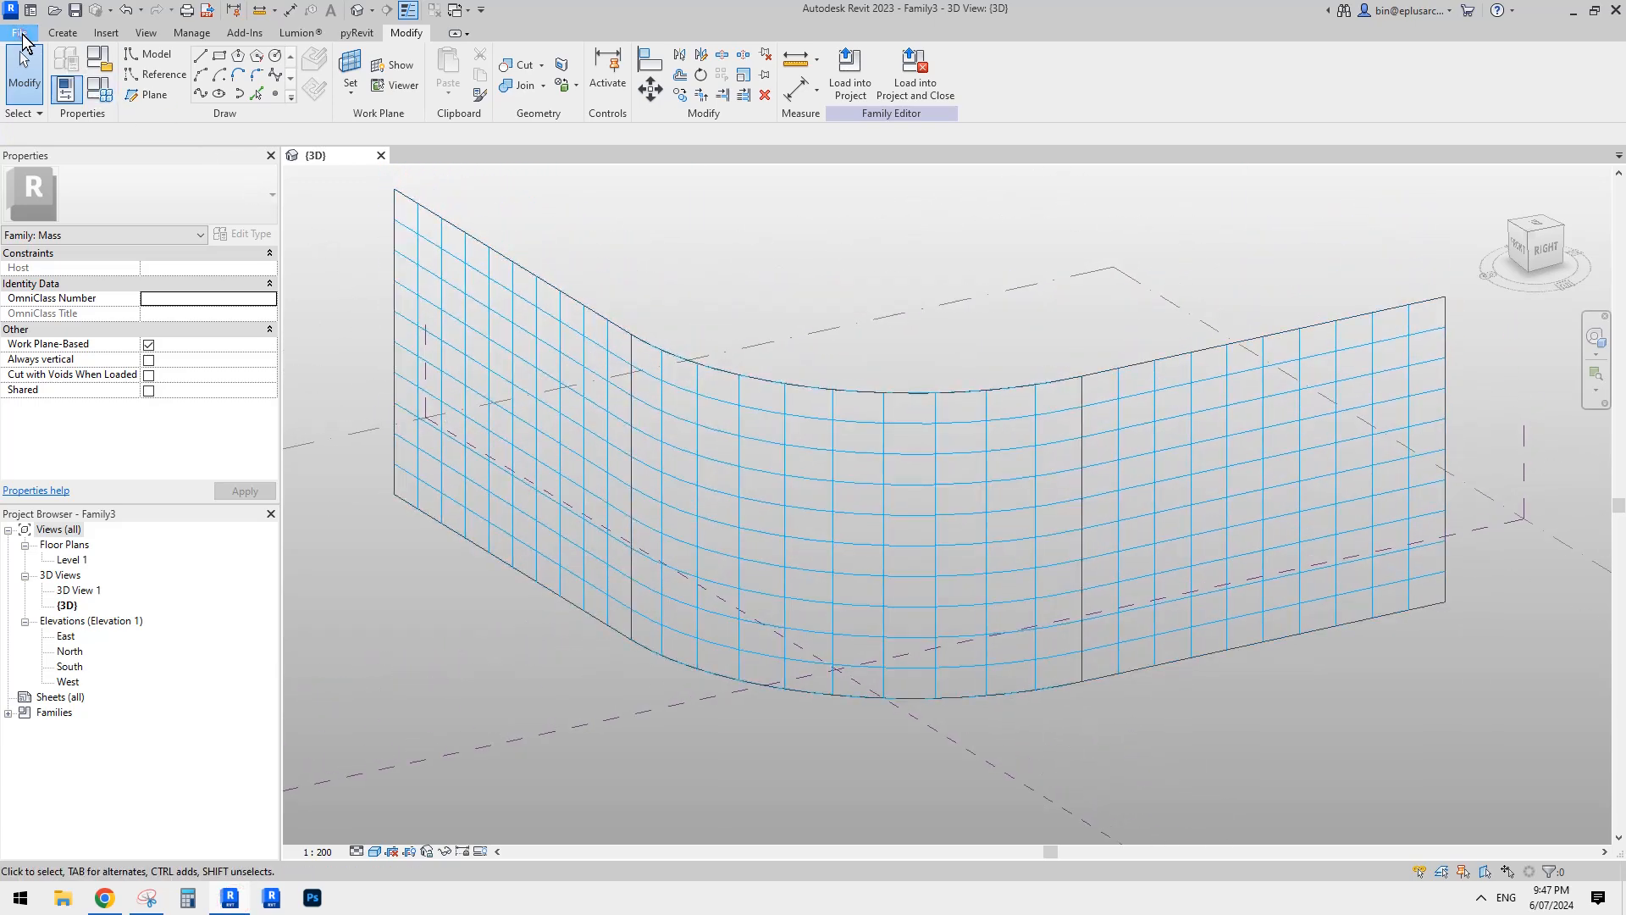
# Step: Create a new family from the Metric Generic Model Pattern Based.rft template
pyautogui.click(19, 33)
pyautogui.moveTo(110, 105)
pyautogui.click(195, 132)
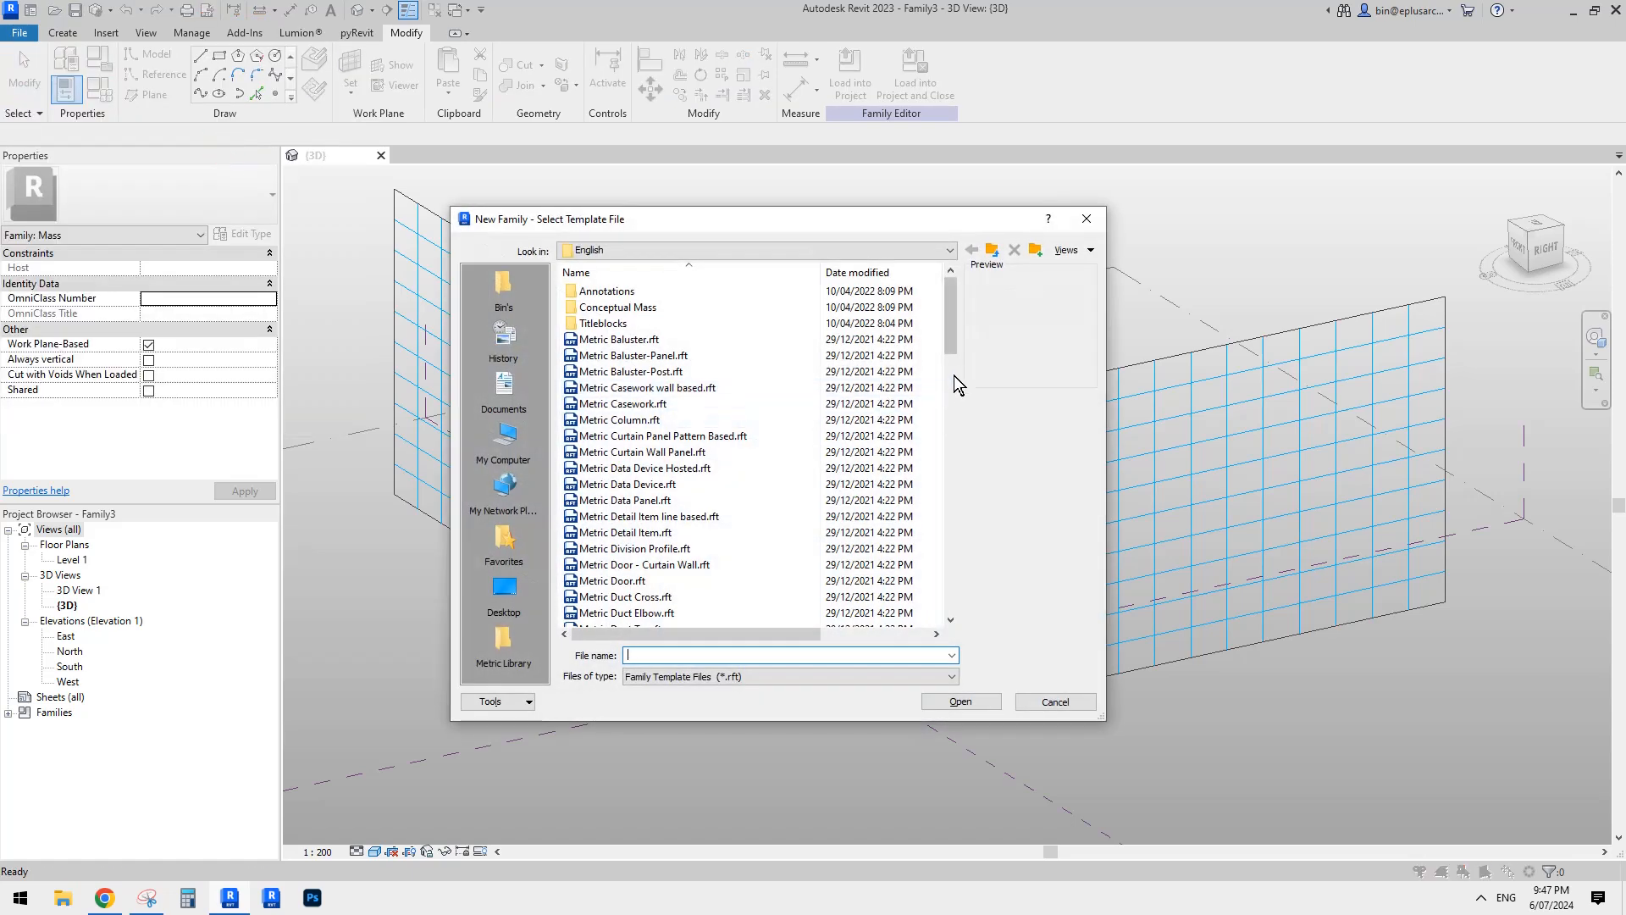
pyautogui.moveTo(955, 379); pyautogui.dragTo(948, 425)
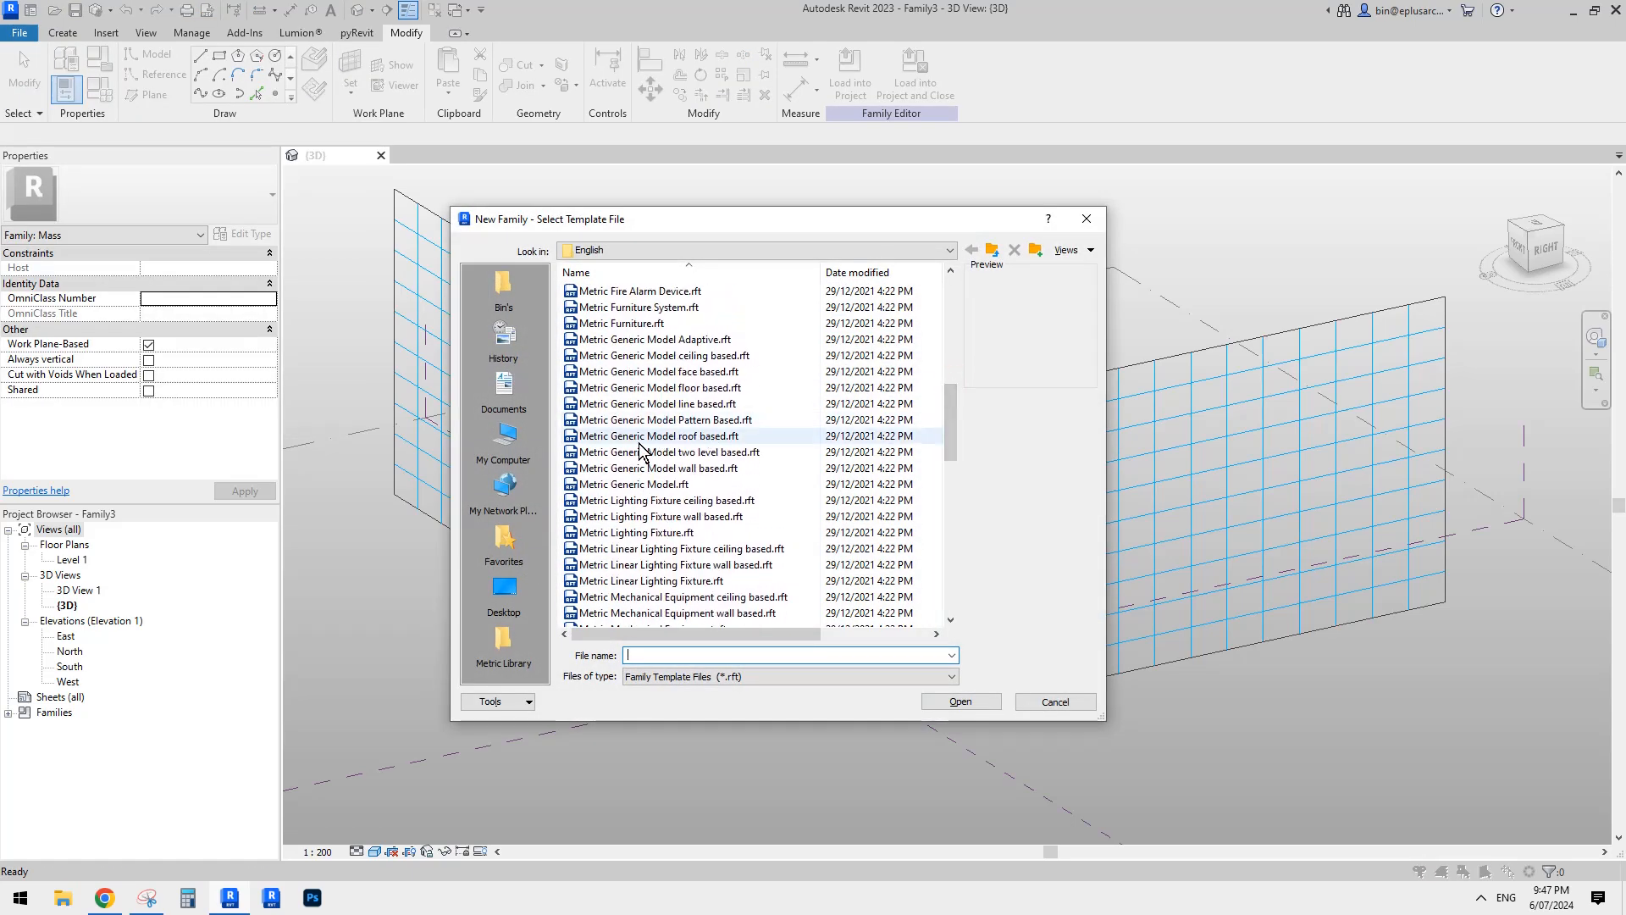
pyautogui.click(710, 421)
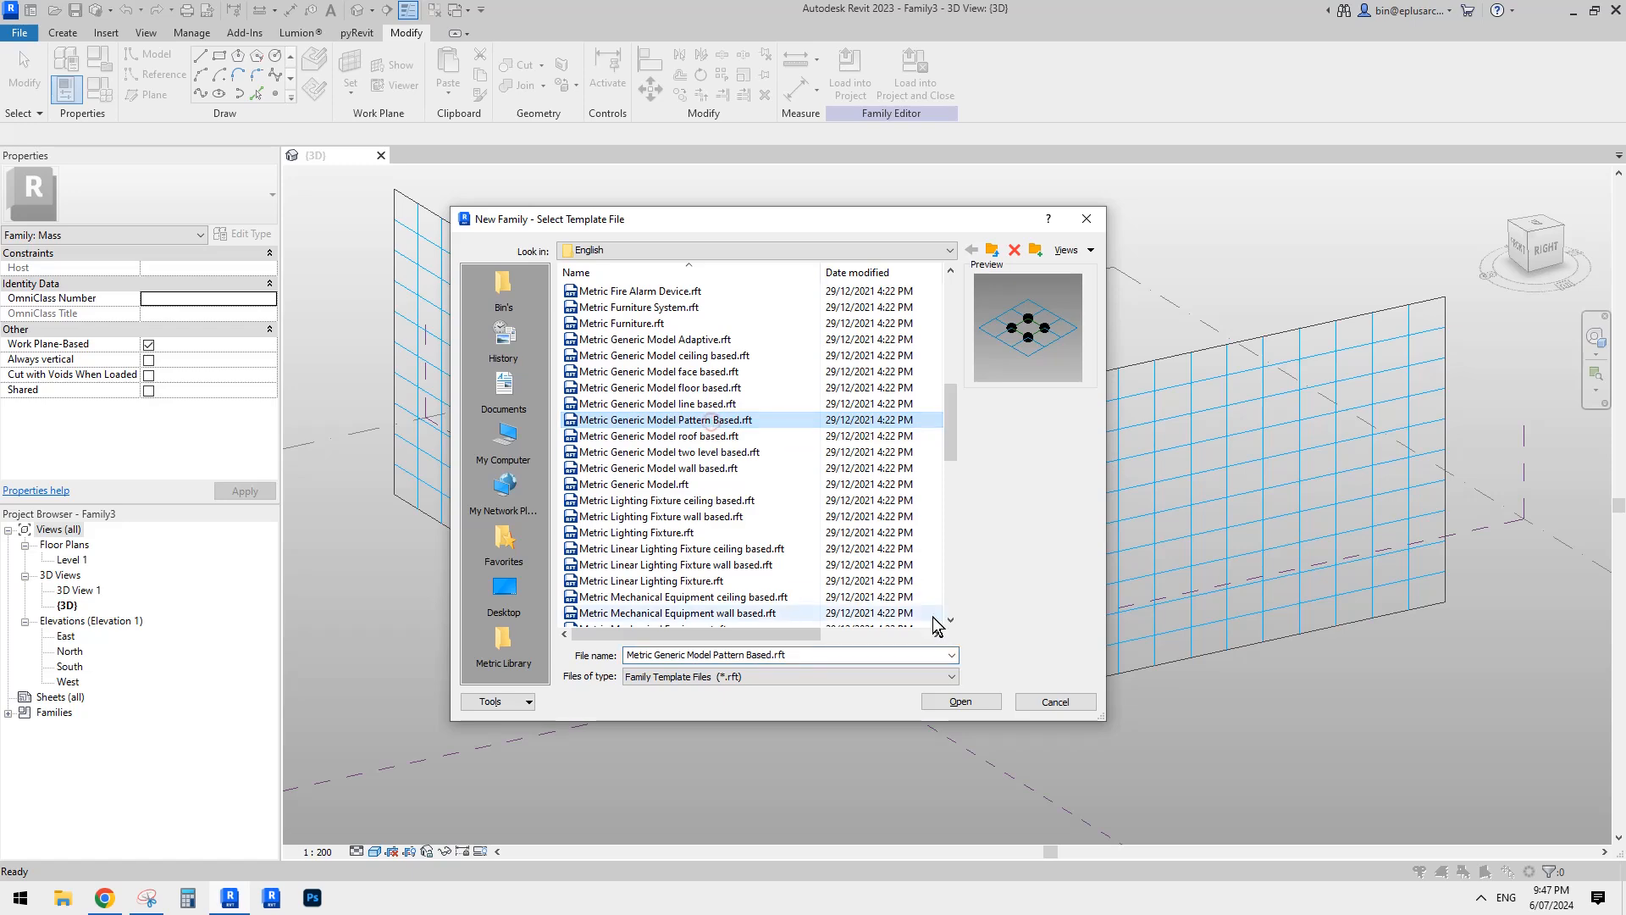
pyautogui.click(960, 701)
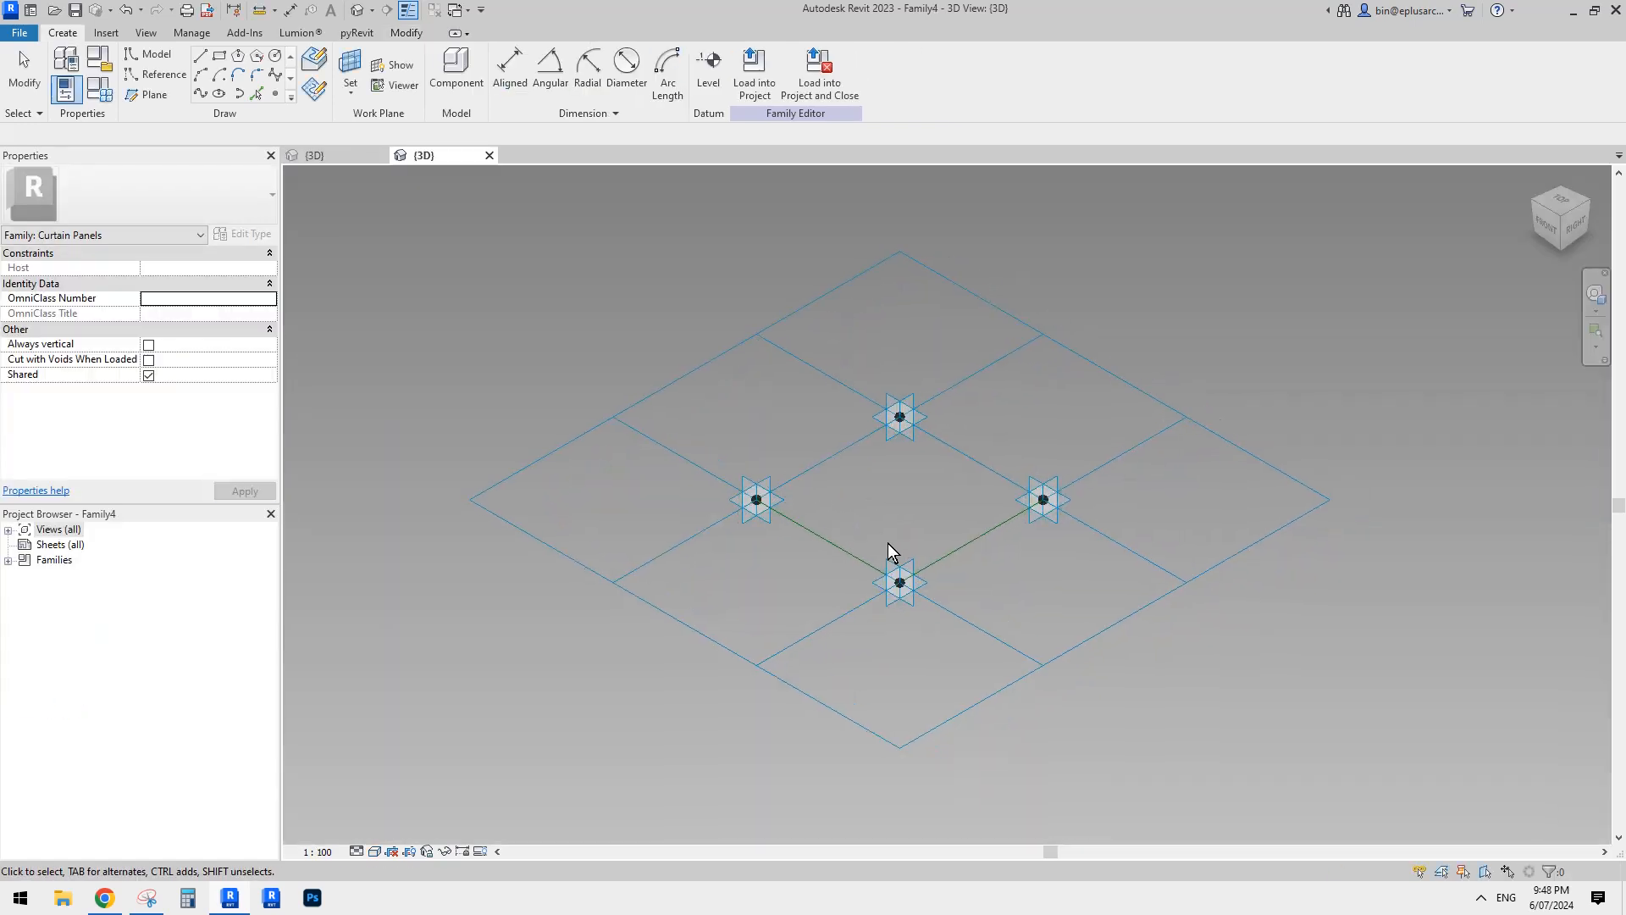
# Step: View the pattern grid from above and compare its centre cell with the marked-up facade image
pyautogui.keyDown('shift'); pyautogui.moveTo(887, 542); pyautogui.dragTo(1134, 560, button='middle'); pyautogui.keyUp('shift')
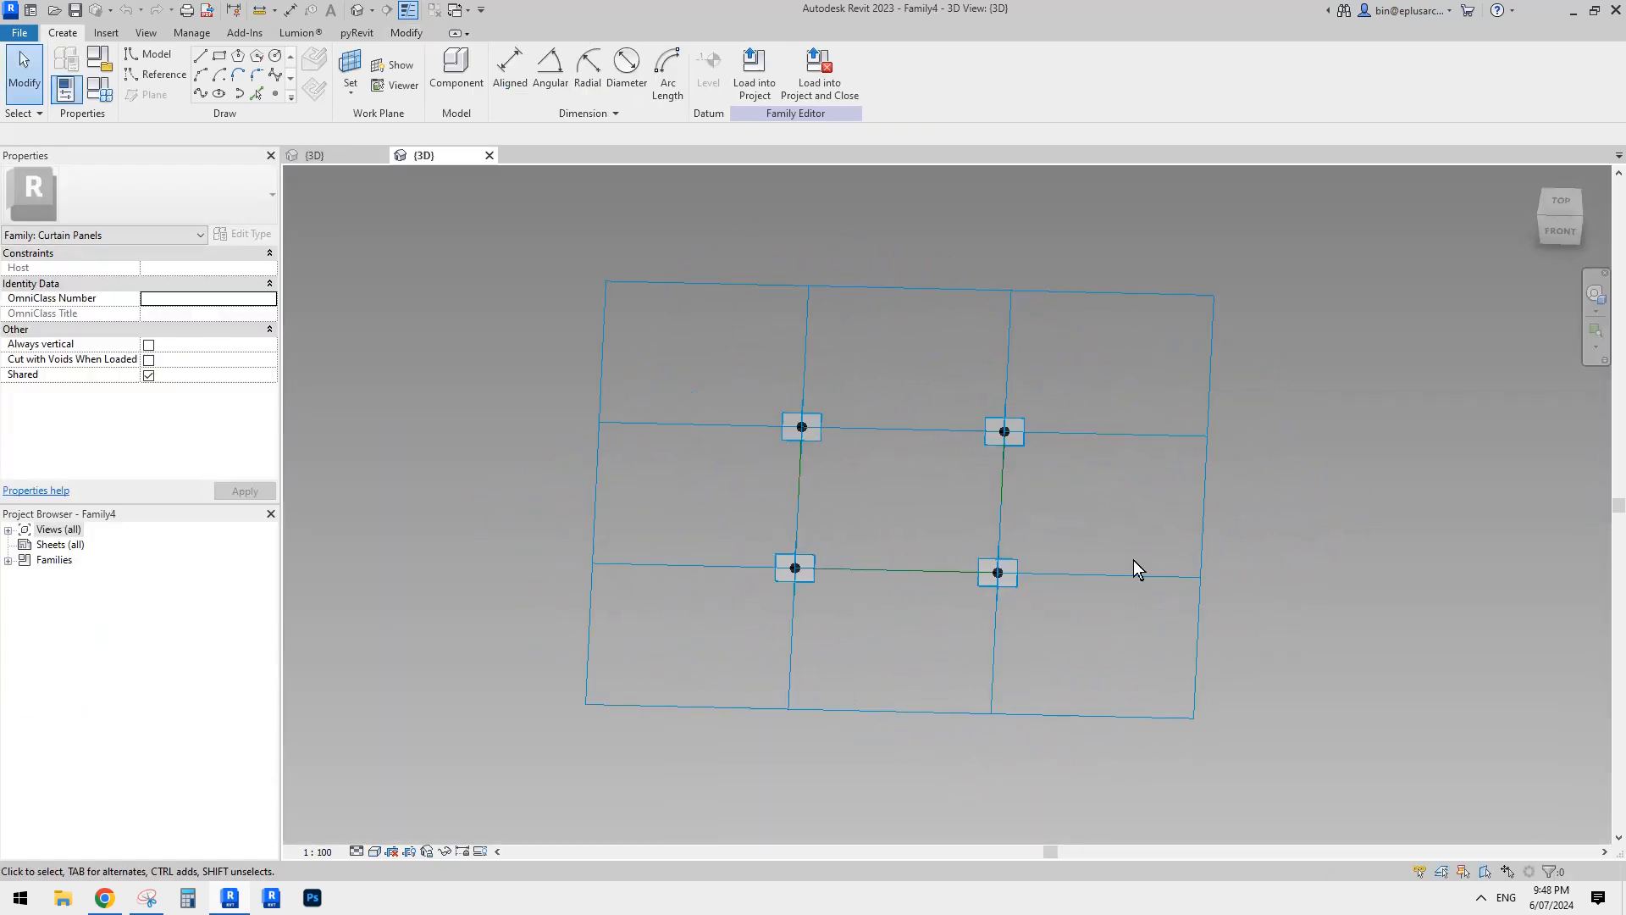
pyautogui.keyDown('shift'); pyautogui.moveTo(1124, 442); pyautogui.dragTo(1165, 453, button='middle'); pyautogui.keyUp('shift')
pyautogui.keyDown('shift'); pyautogui.moveTo(978, 500); pyautogui.dragTo(917, 470, button='middle'); pyautogui.keyUp('shift')
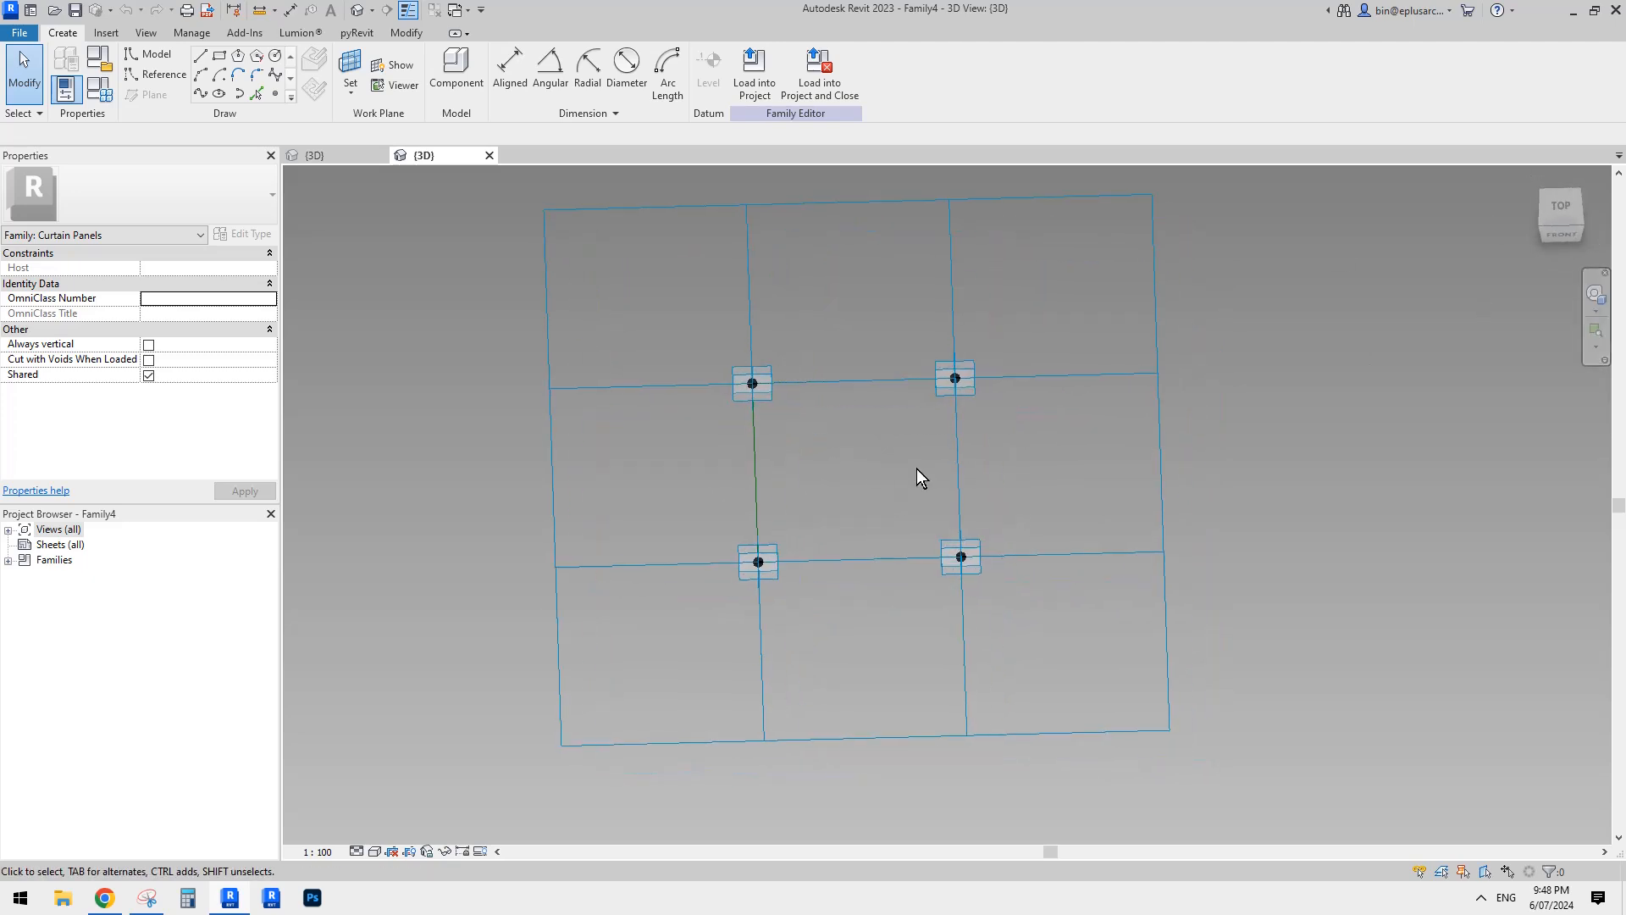
pyautogui.click(149, 899)
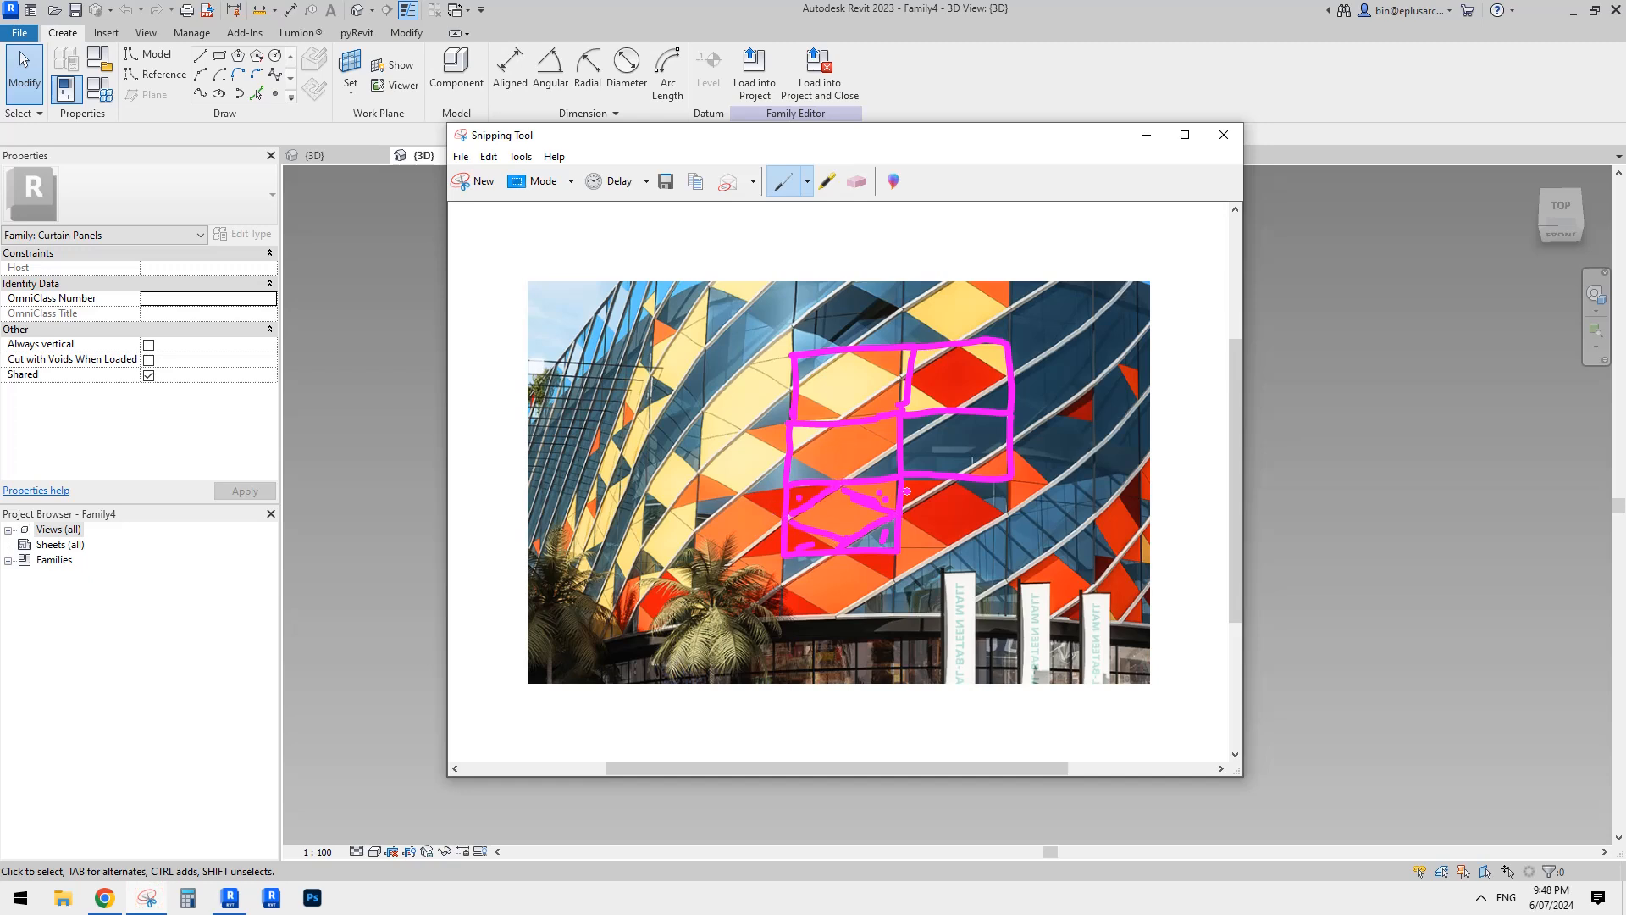
pyautogui.click(105, 897)
pyautogui.click(231, 898)
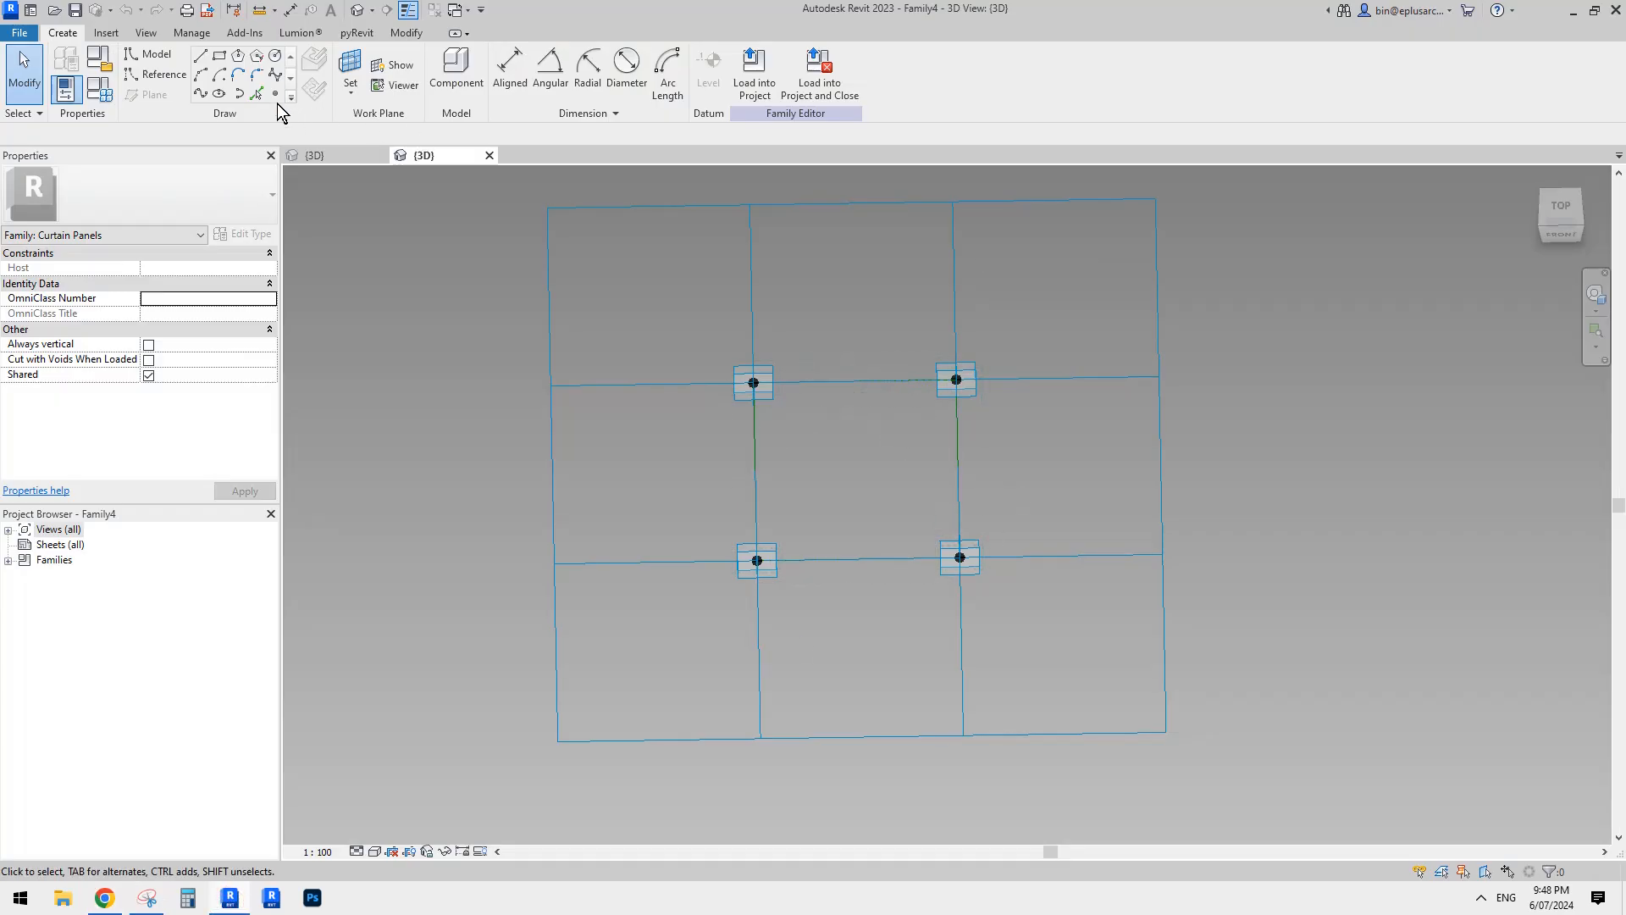
# Step: Place reference points at the midpoints of all four sides of the central grid cell
pyautogui.click(275, 93)
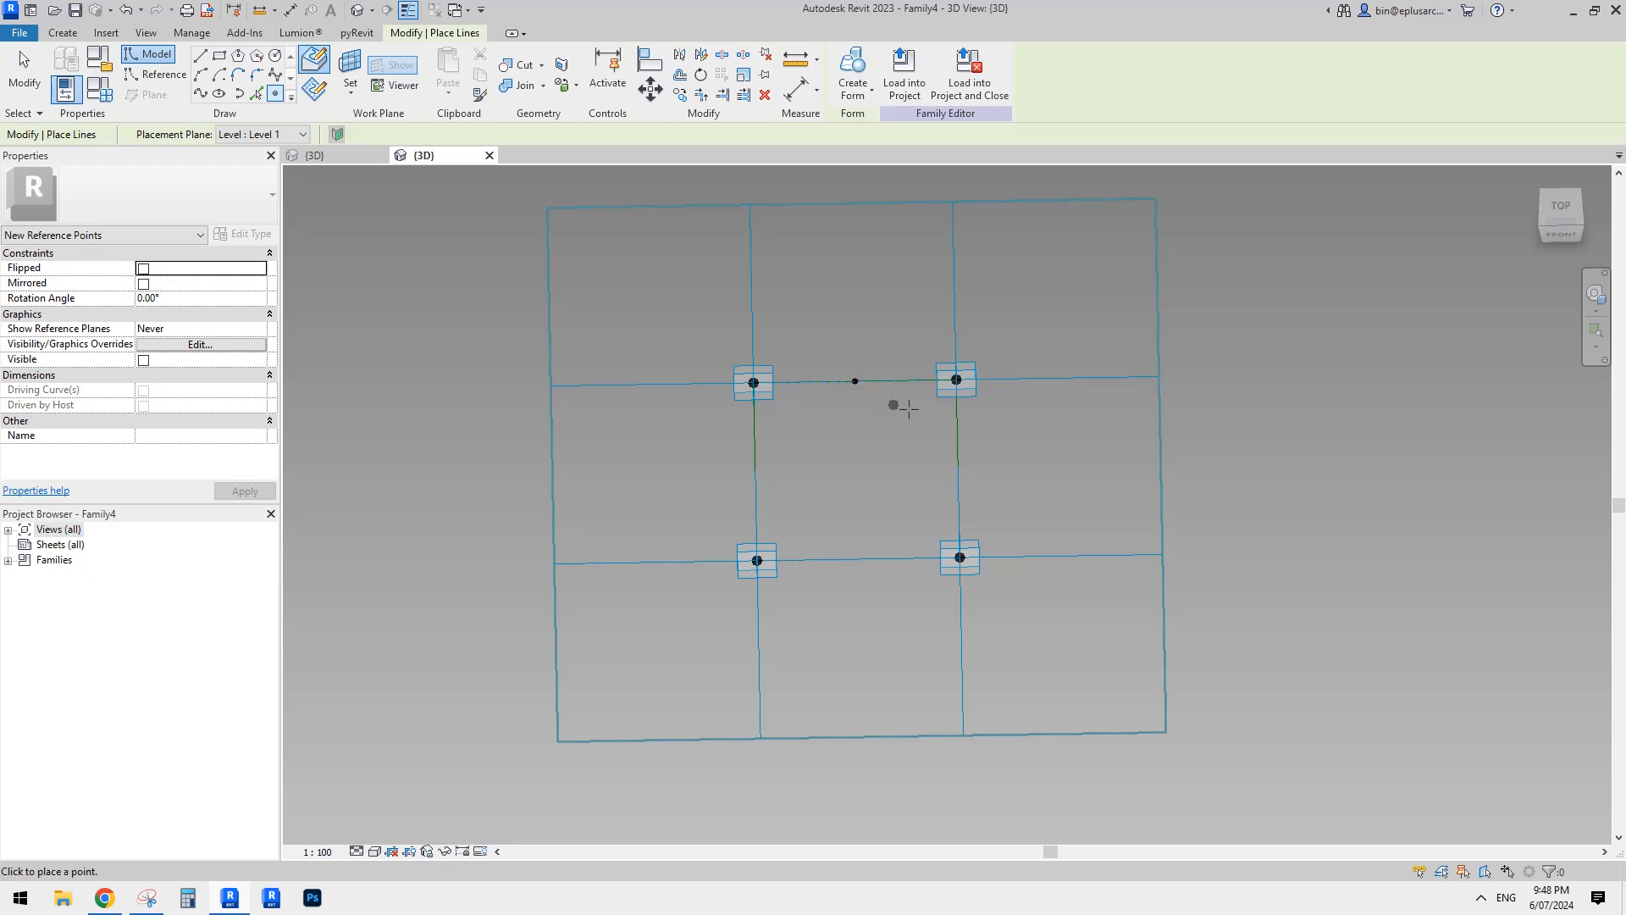
pyautogui.click(858, 559)
pyautogui.press('Escape')
pyautogui.press('Escape')
# Step: Connect the upper midpoint to the left and right midpoints with splines through points, making both reference lines
pyautogui.moveTo(908, 439)
pyautogui.keyDown('shift'); pyautogui.mouseDown(button='middle')
pyautogui.moveTo(931, 471)
pyautogui.moveTo(918, 408)
pyautogui.mouseUp(button='middle'); pyautogui.keyUp('shift')
pyautogui.click(919, 388)
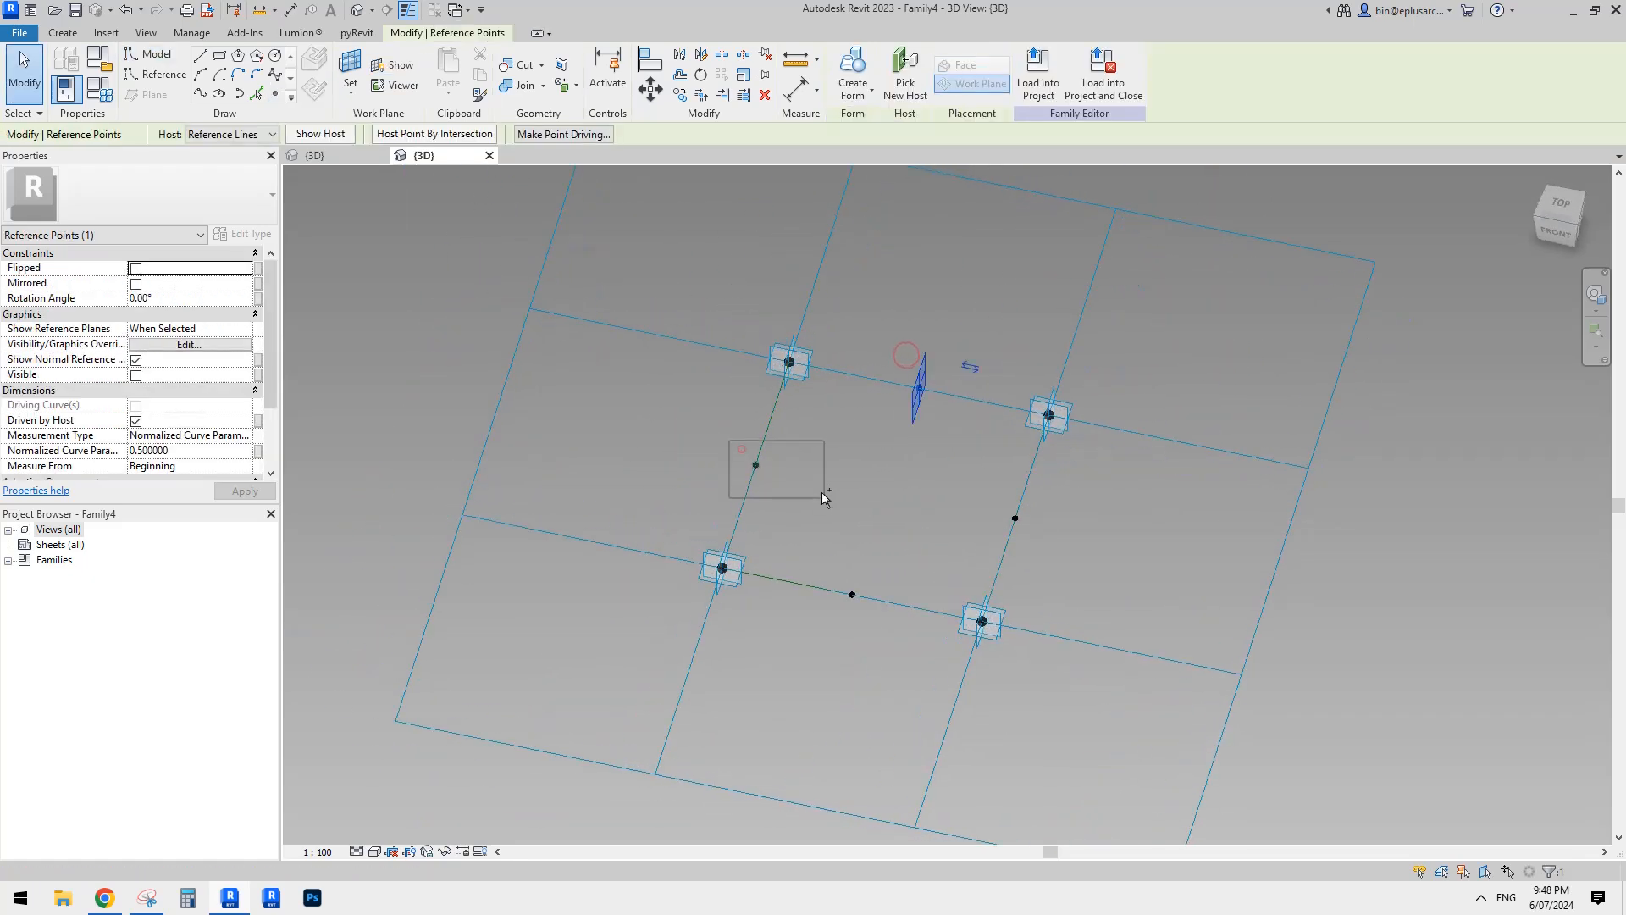
pyautogui.keyDown('ctrl'); pyautogui.click(756, 465); pyautogui.keyUp('ctrl')
pyautogui.click(200, 92)
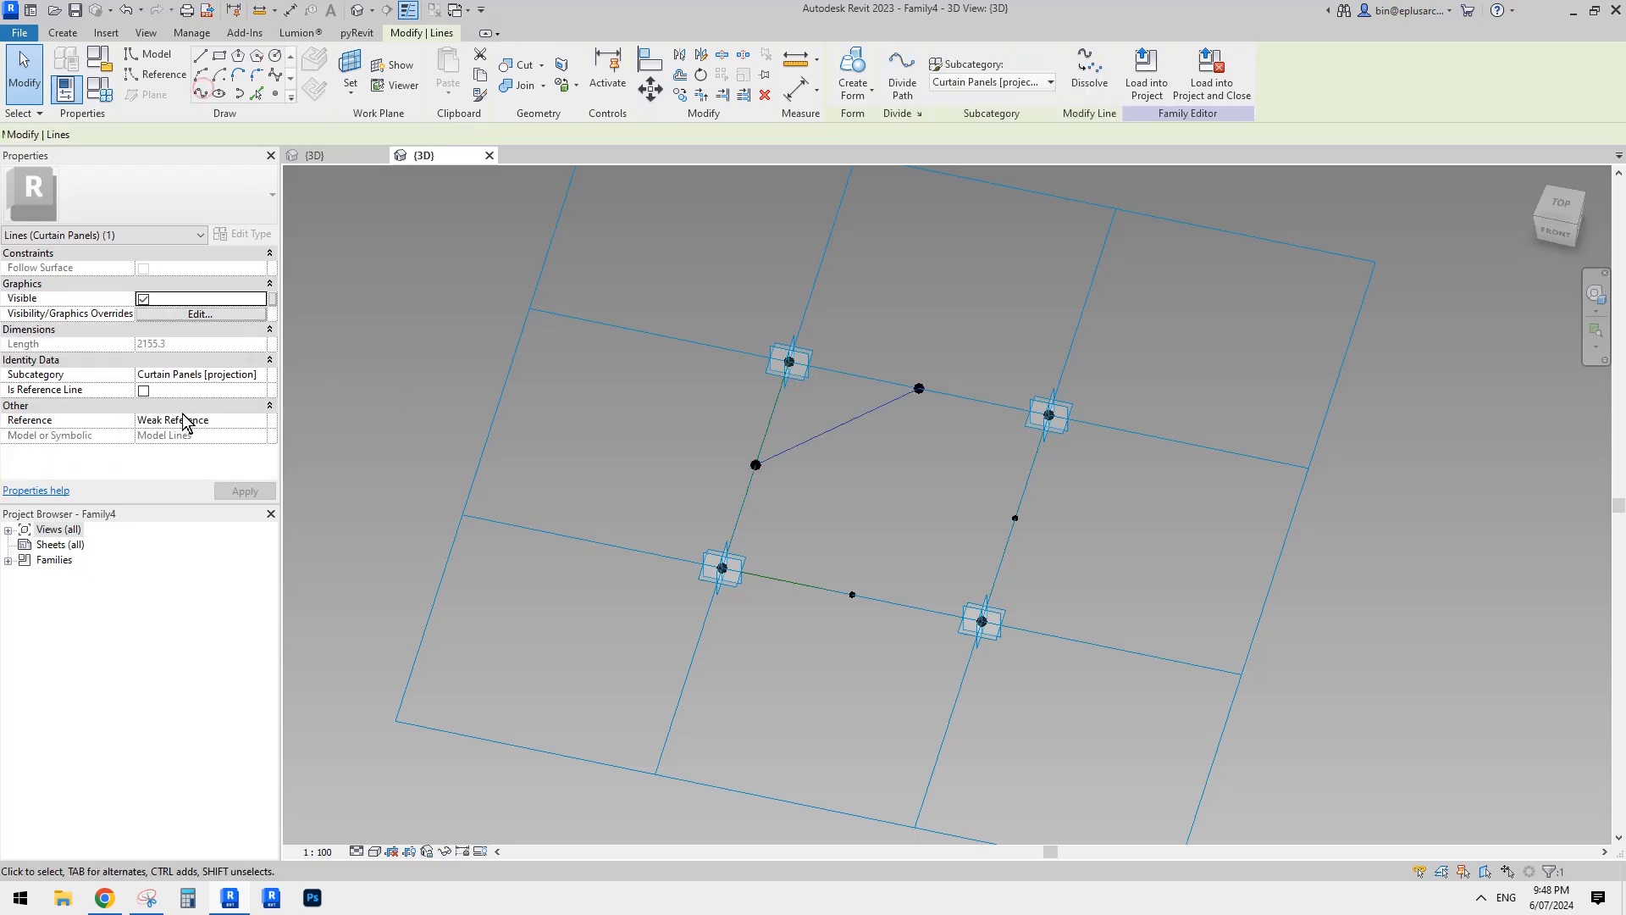
pyautogui.click(143, 390)
pyautogui.moveTo(882, 327); pyautogui.dragTo(951, 454)
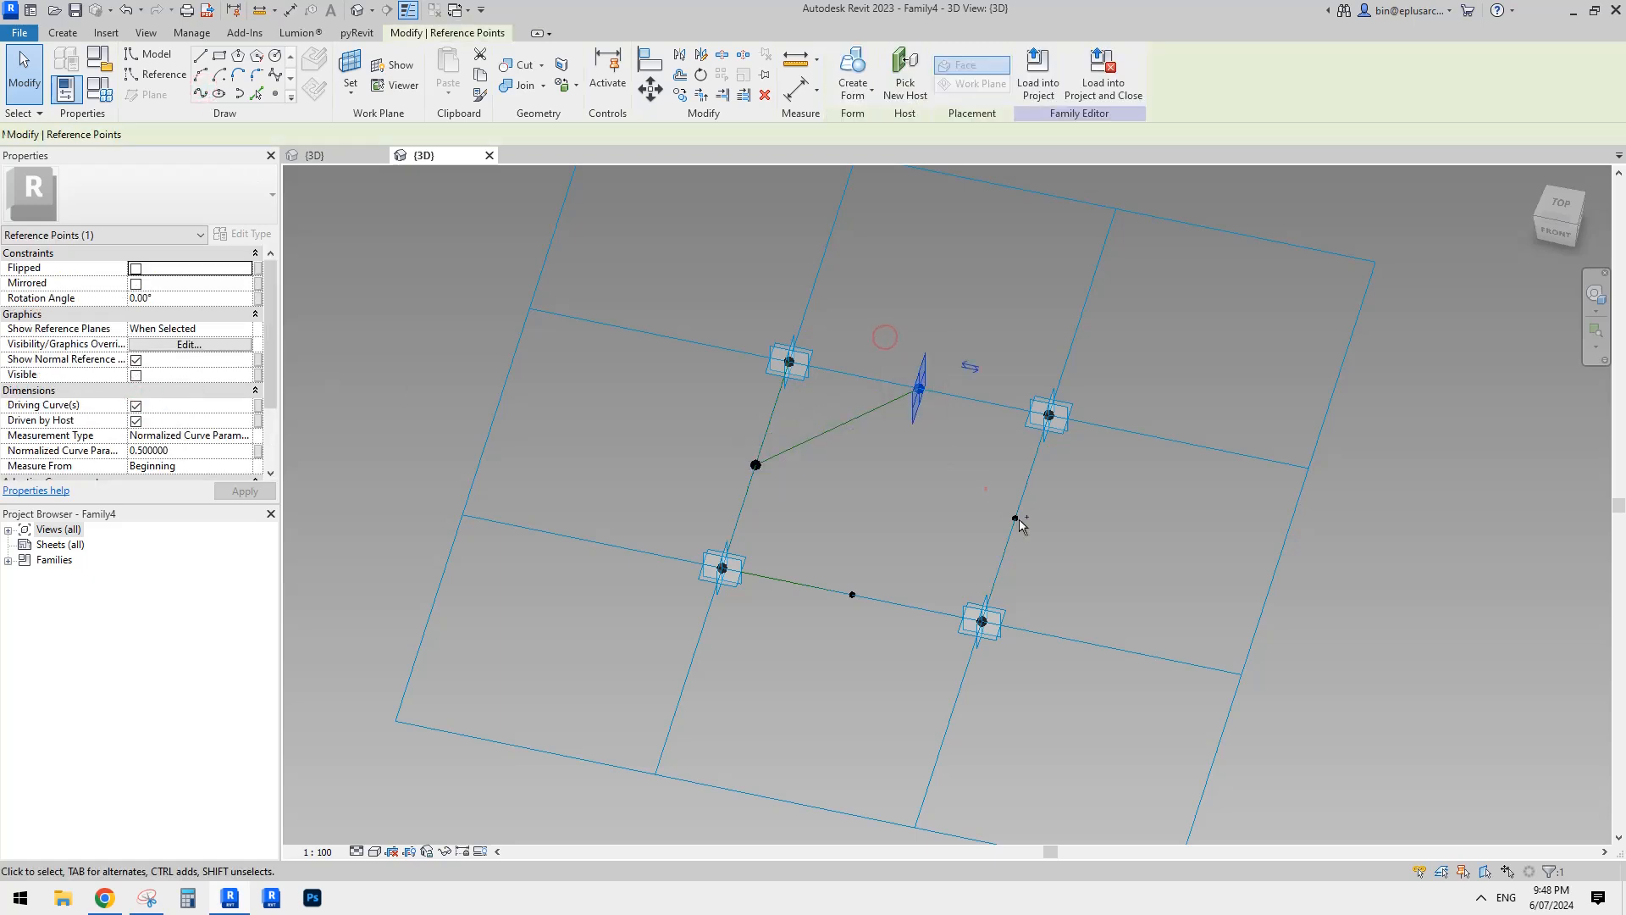
pyautogui.click(201, 93)
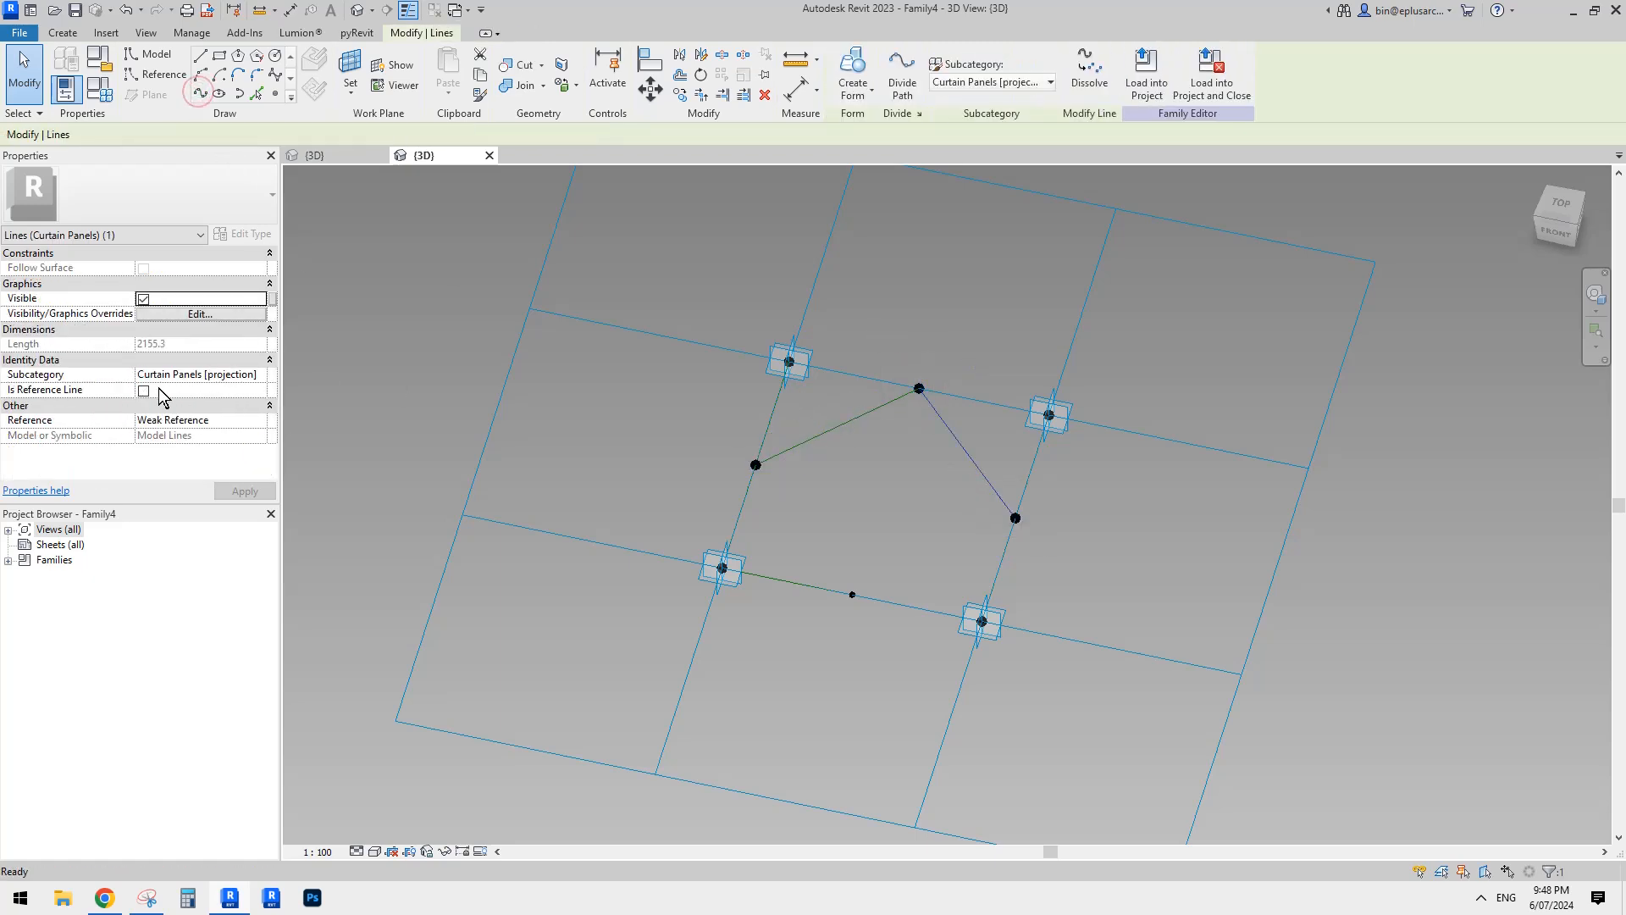
pyautogui.click(144, 391)
# Step: Connect the lower midpoint to the right and left midpoints with reference lines, closing the diamond
pyautogui.moveTo(806, 533); pyautogui.dragTo(900, 608)
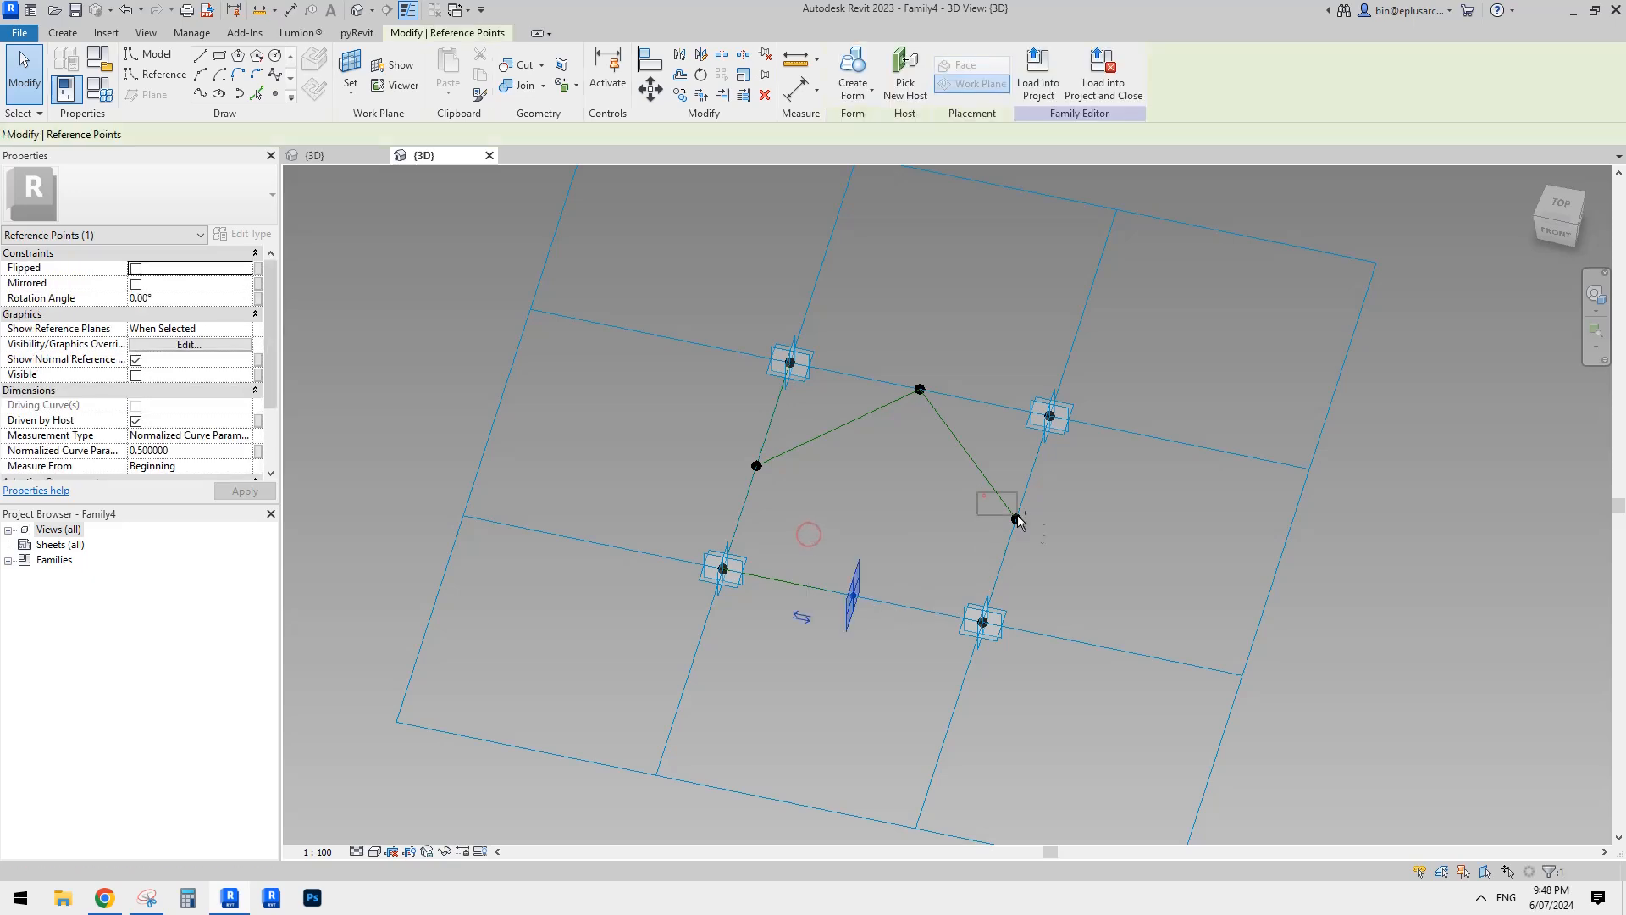
pyautogui.click(199, 93)
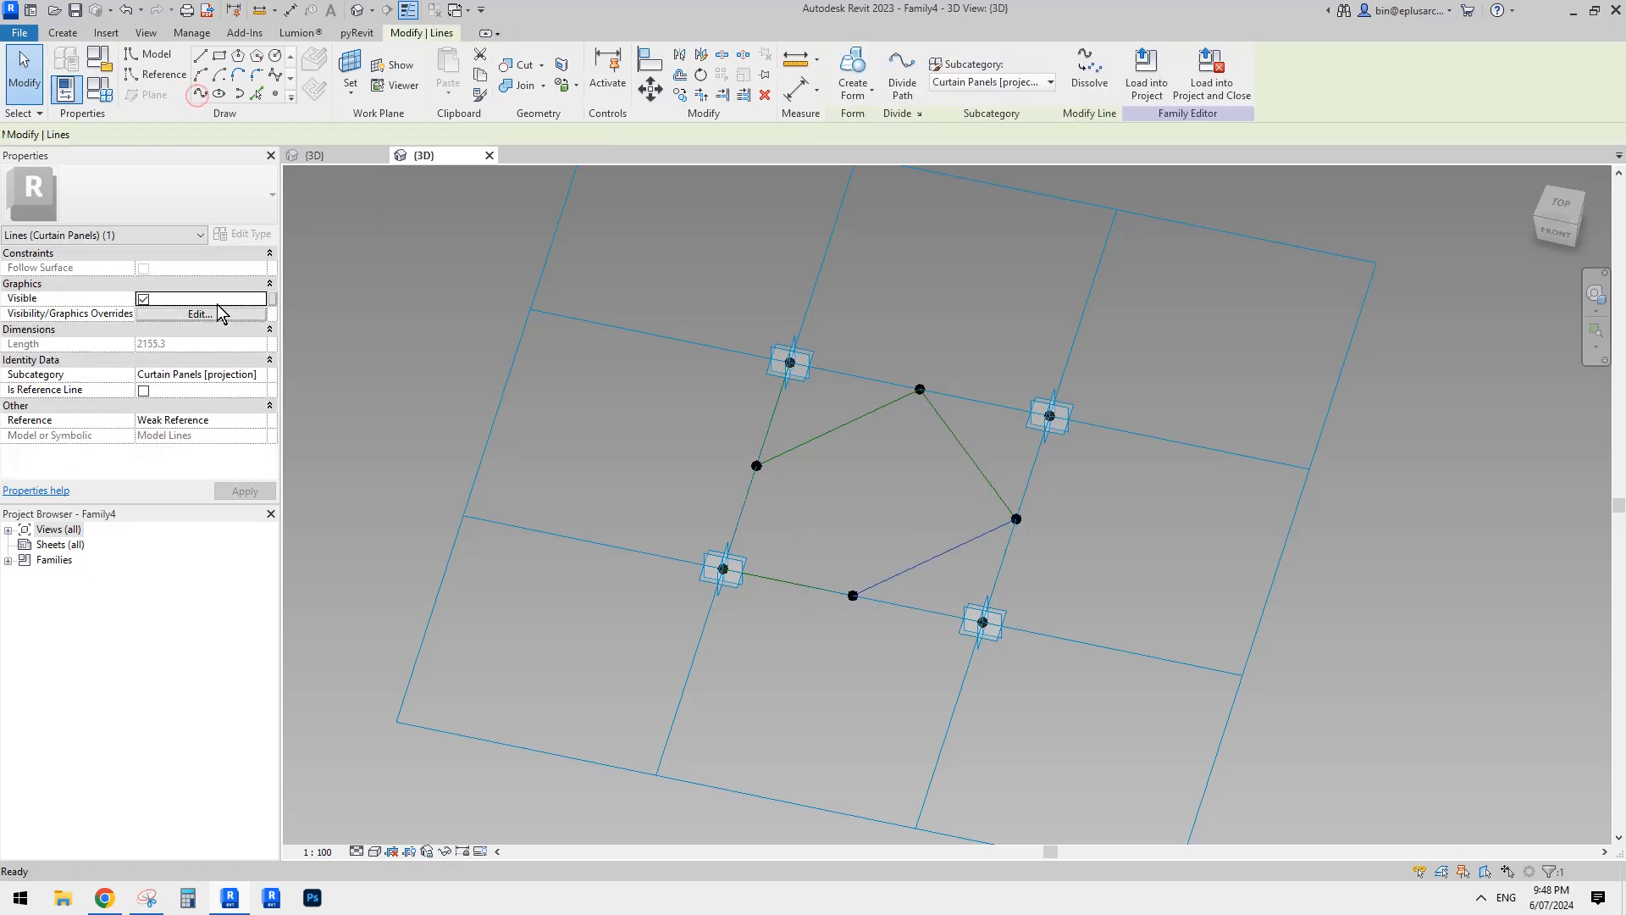
pyautogui.click(144, 391)
pyautogui.moveTo(708, 442); pyautogui.dragTo(812, 490)
pyautogui.keyDown('ctrl'); pyautogui.moveTo(812, 556); pyautogui.dragTo(884, 636); pyautogui.keyUp('ctrl')
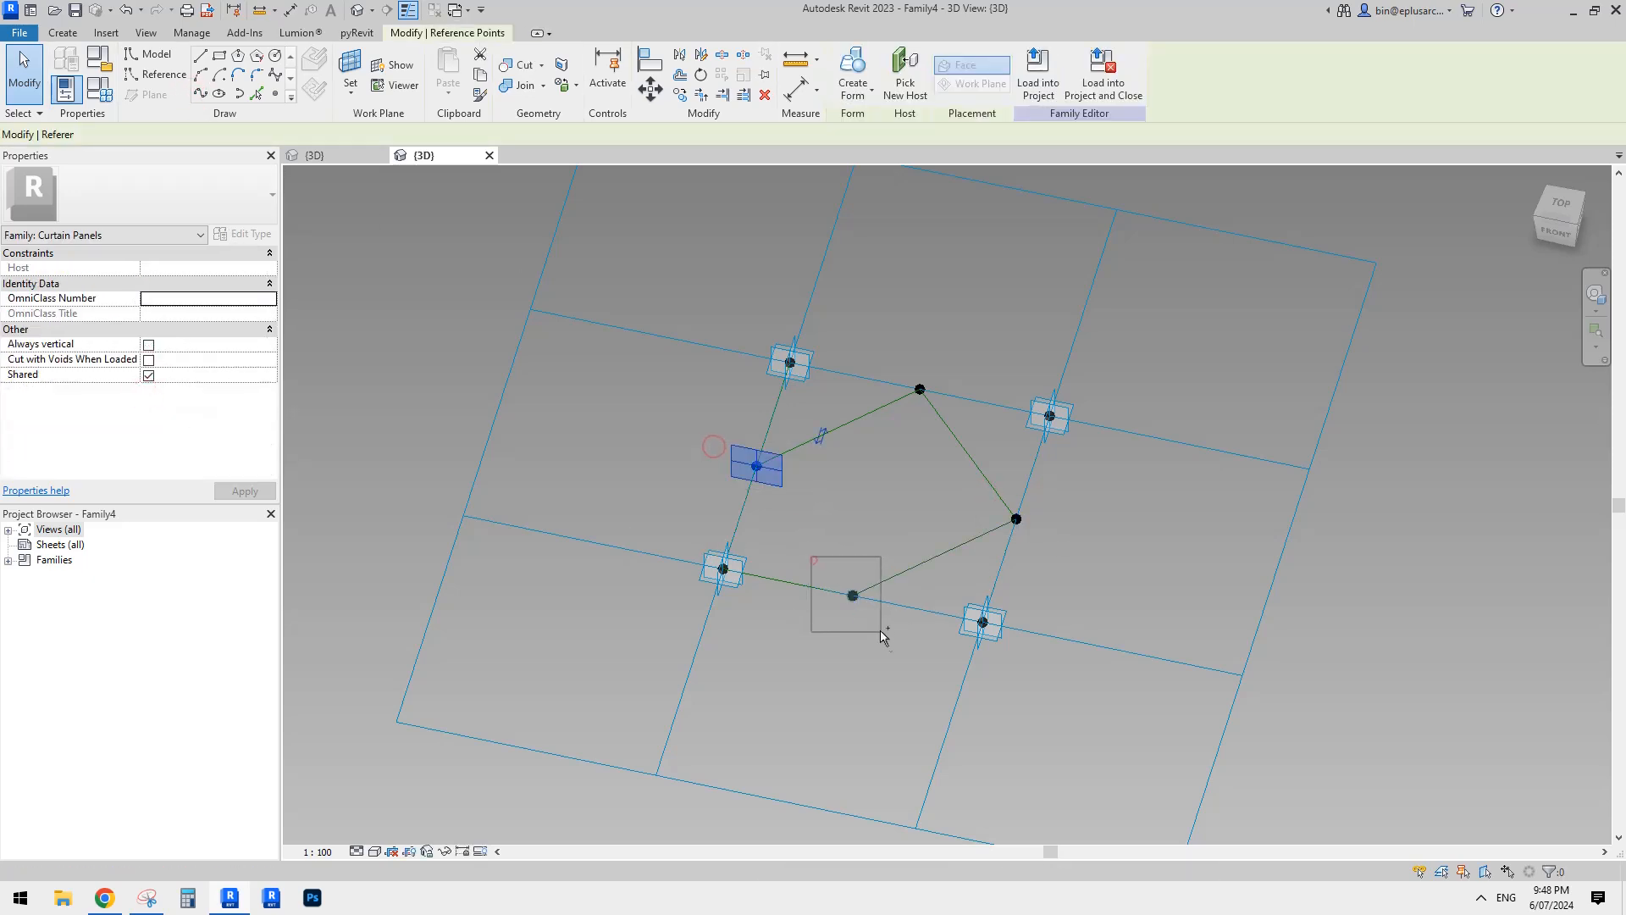
pyautogui.click(200, 94)
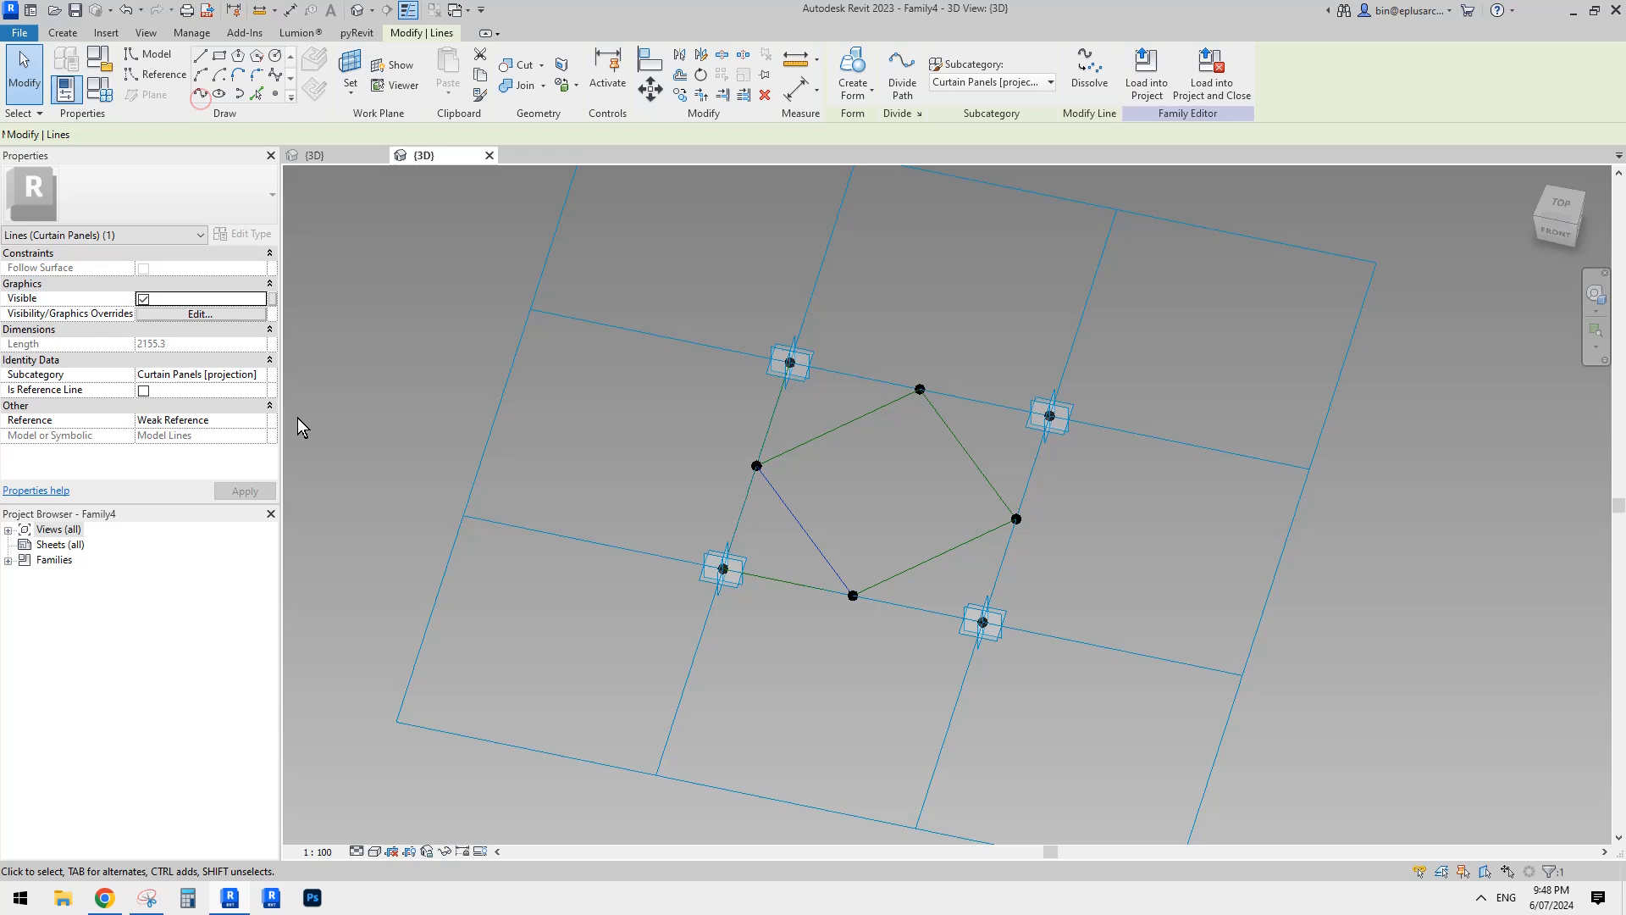
pyautogui.click(144, 391)
pyautogui.click(762, 419)
# Step: Connect the cell's upper-left corner point to the upper and left midpoints with reference lines
pyautogui.keyDown('shift'); pyautogui.moveTo(771, 427); pyautogui.dragTo(871, 432, button='middle'); pyautogui.keyUp('shift')
pyautogui.moveTo(635, 315); pyautogui.dragTo(886, 395)
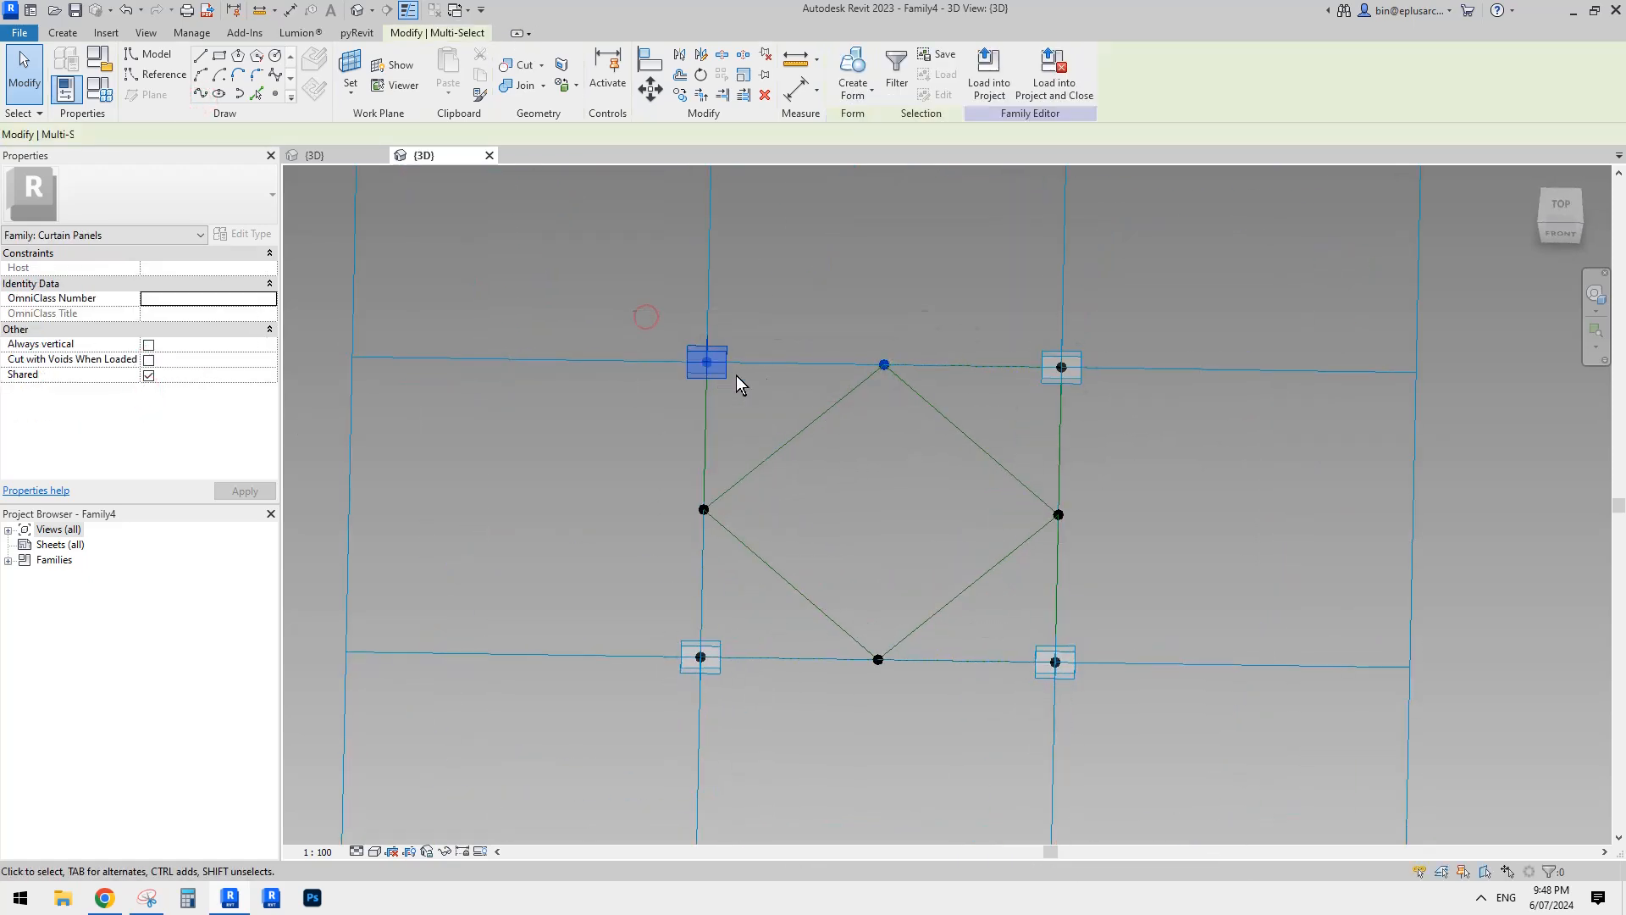
pyautogui.click(199, 94)
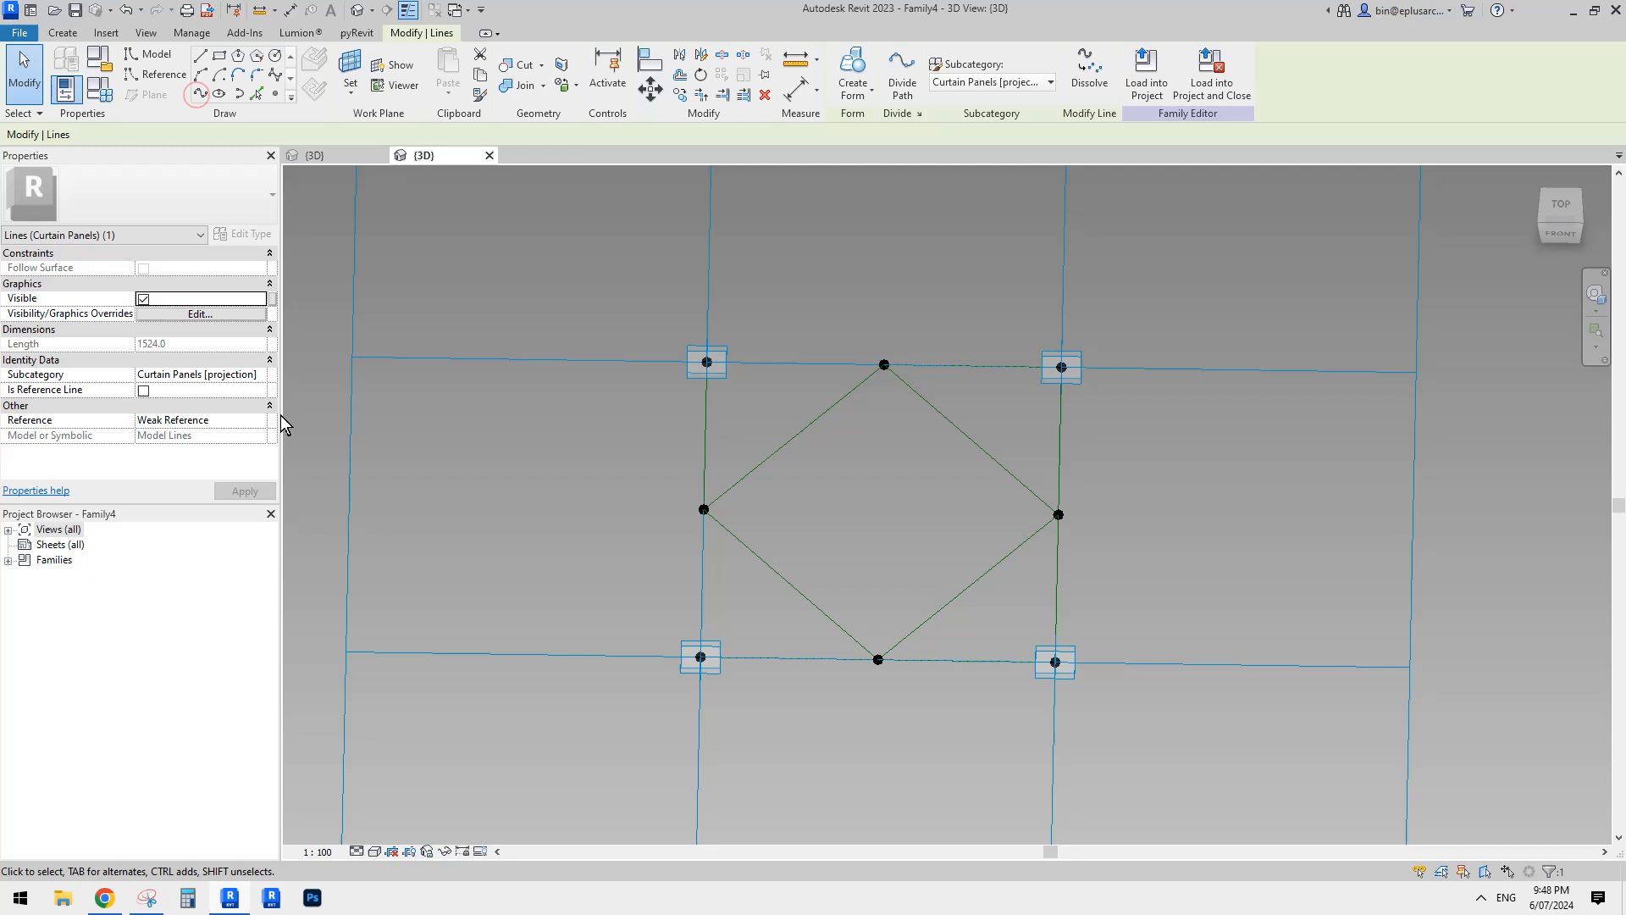
pyautogui.click(143, 391)
pyautogui.click(533, 310)
pyautogui.moveTo(627, 298); pyautogui.dragTo(745, 526)
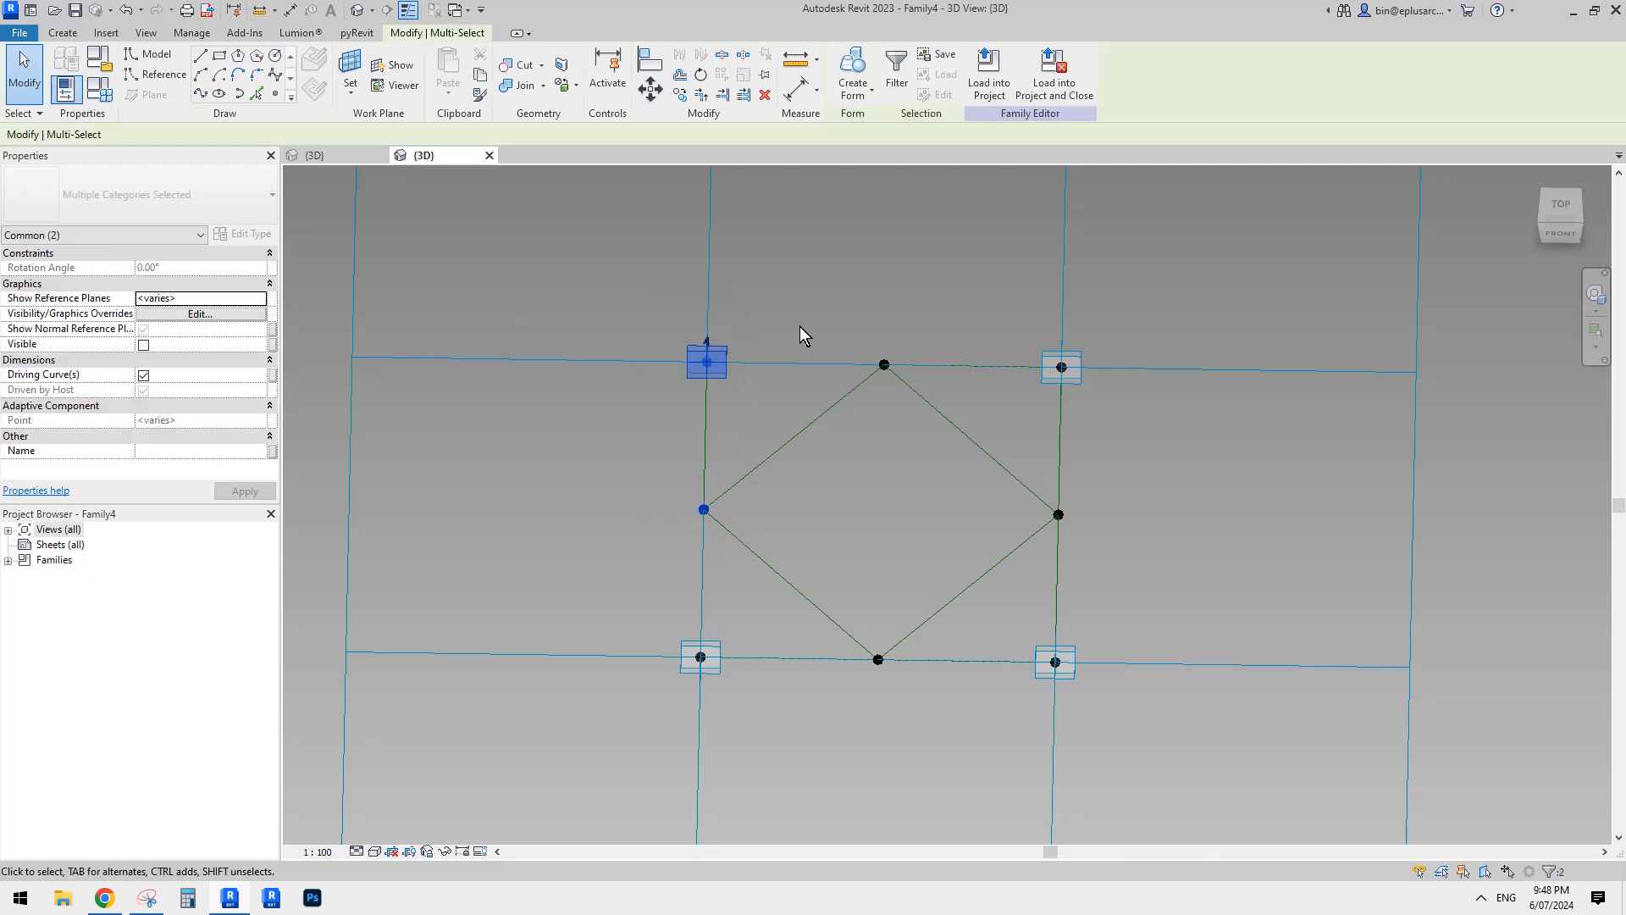
pyautogui.click(200, 94)
pyautogui.click(143, 391)
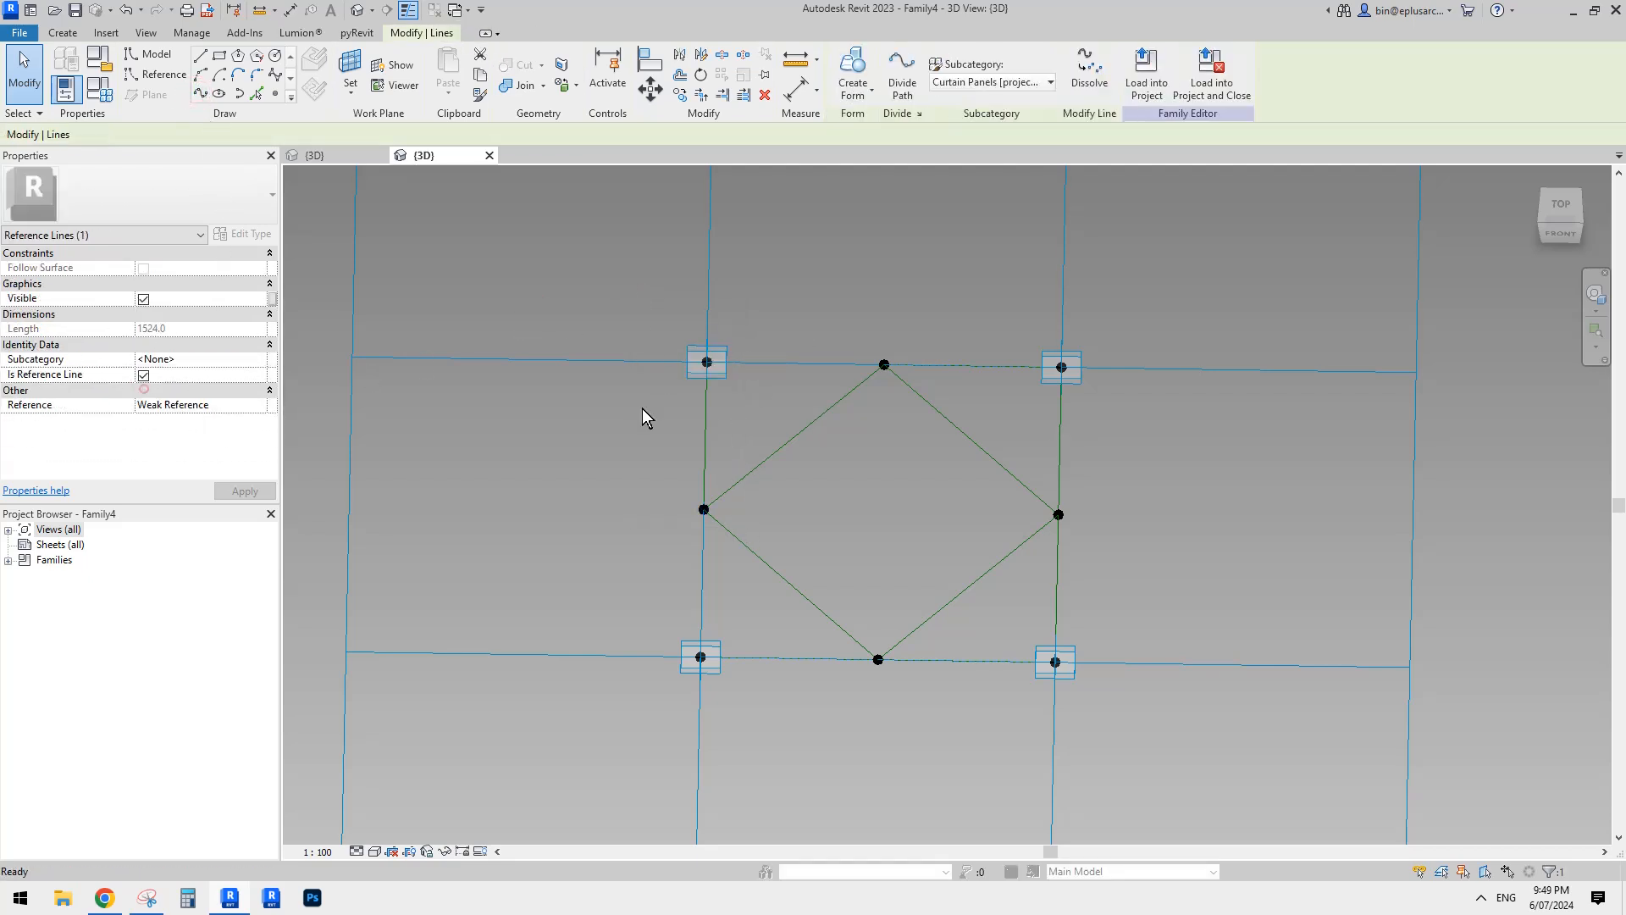
pyautogui.click(730, 478)
# Step: Connect the cell's lower-left corner point to the left and lower midpoints with reference lines
pyautogui.moveTo(646, 489); pyautogui.dragTo(748, 691)
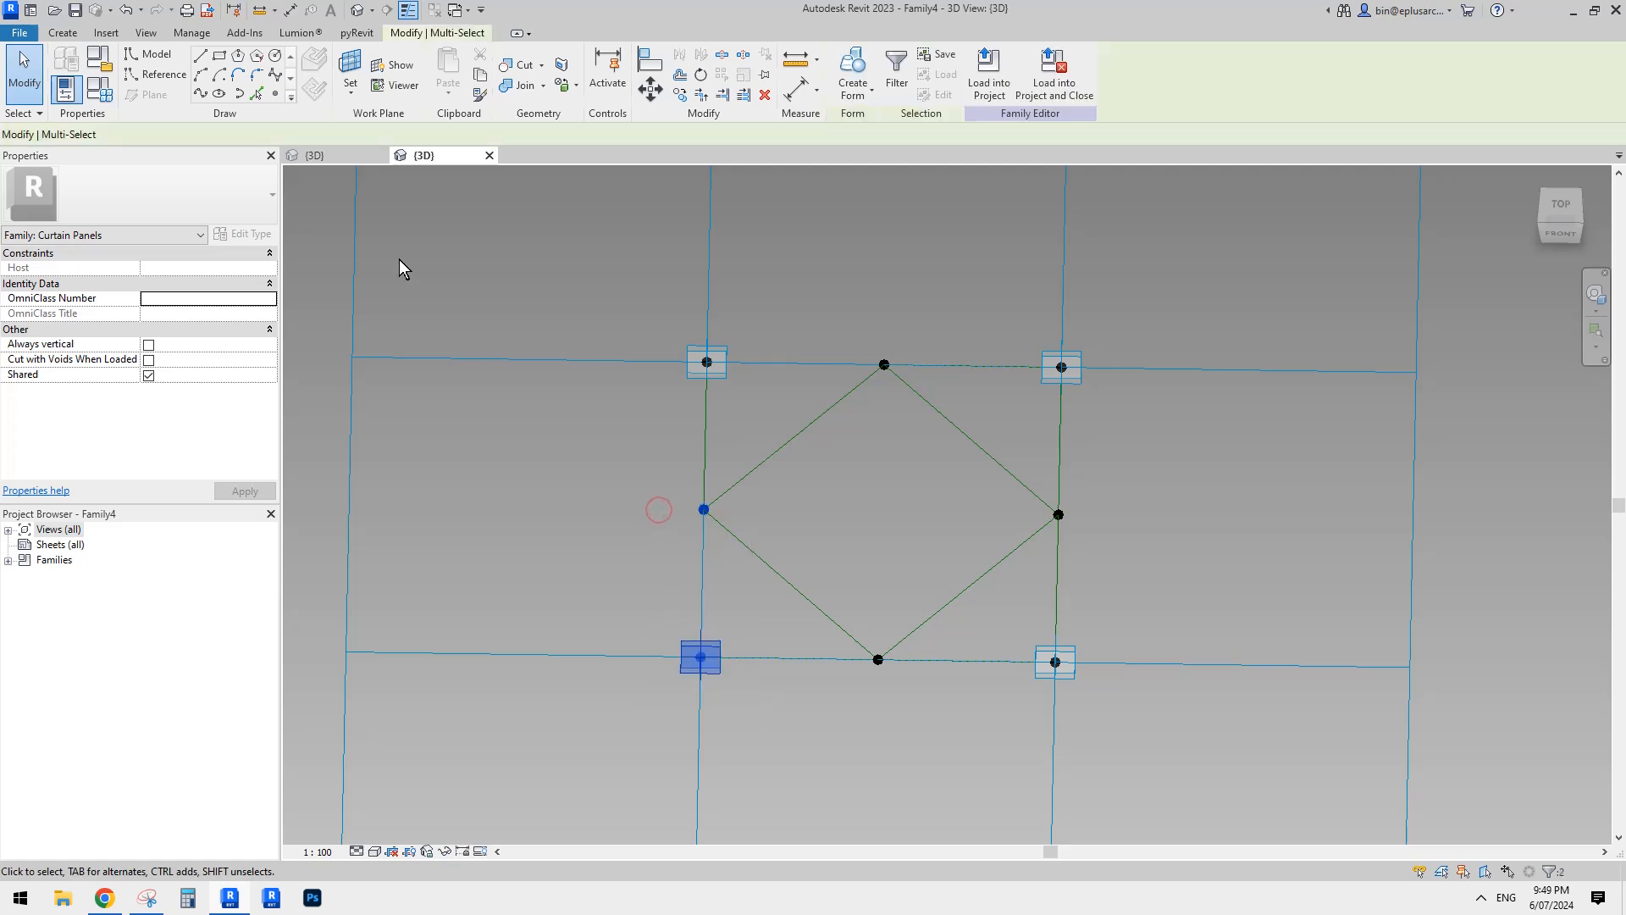
pyautogui.click(200, 94)
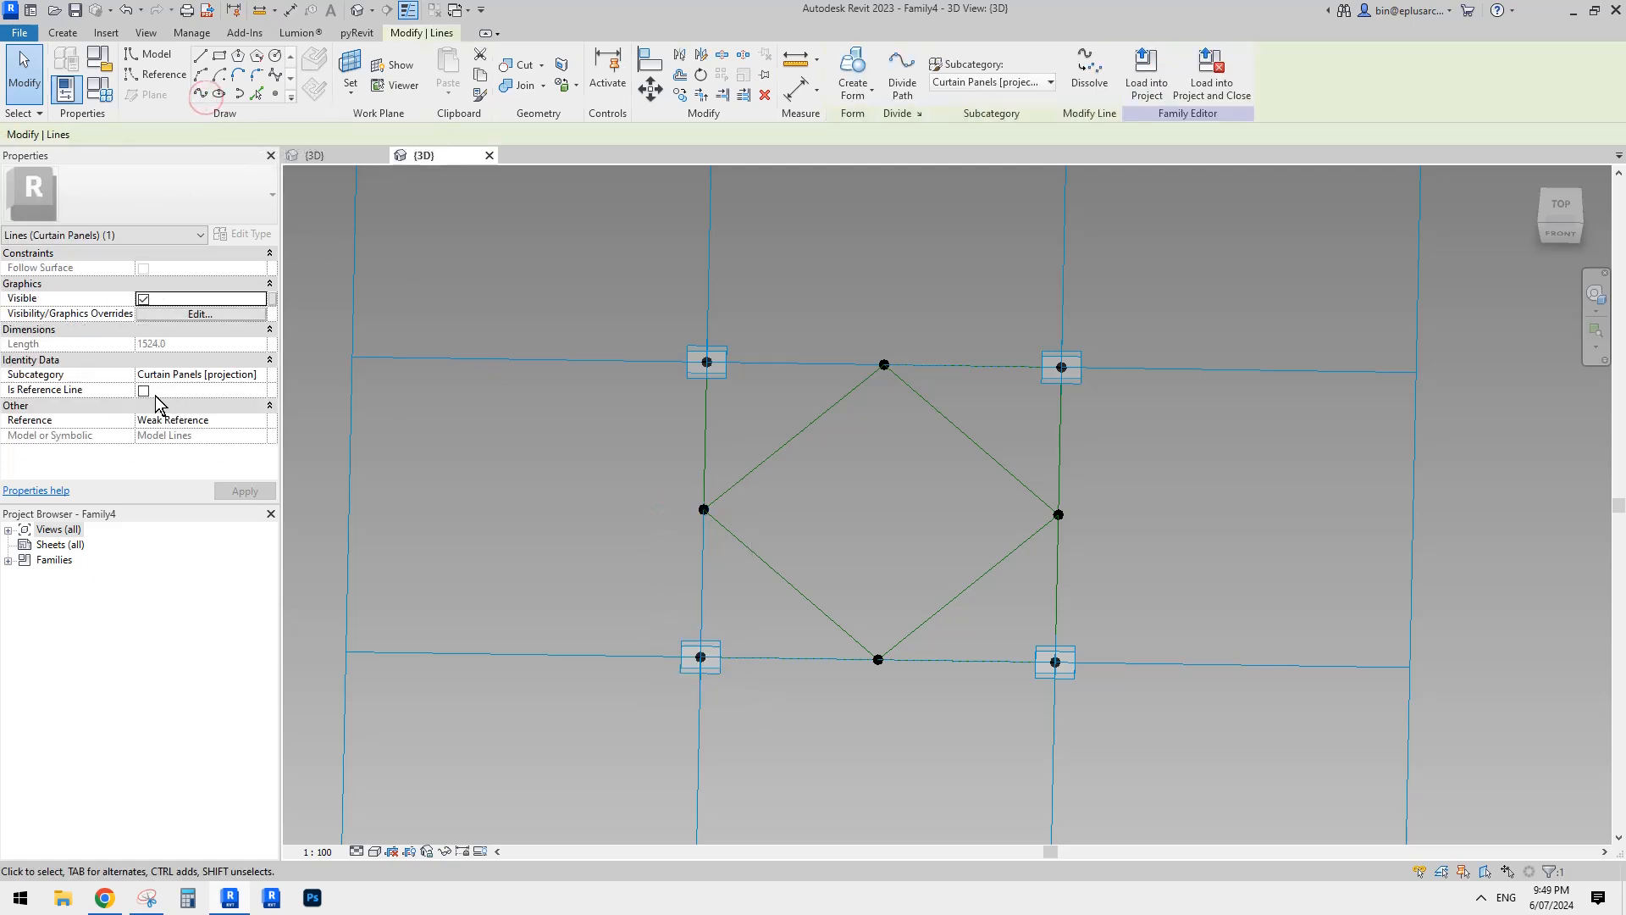
pyautogui.click(143, 390)
pyautogui.moveTo(605, 593); pyautogui.dragTo(949, 735)
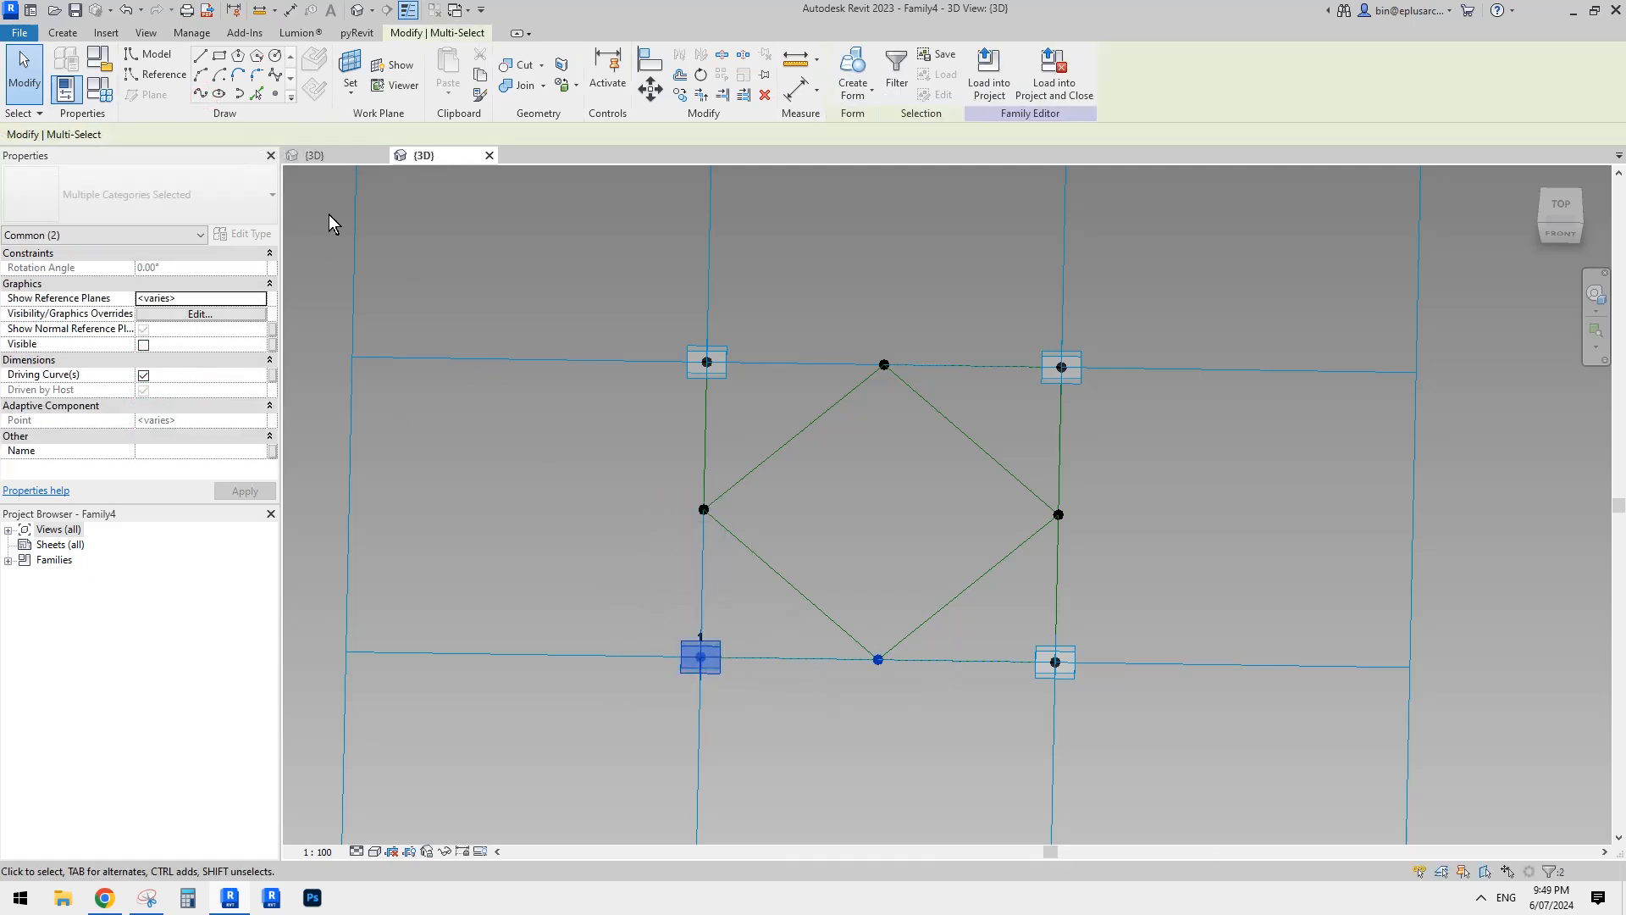
pyautogui.click(200, 94)
pyautogui.click(144, 390)
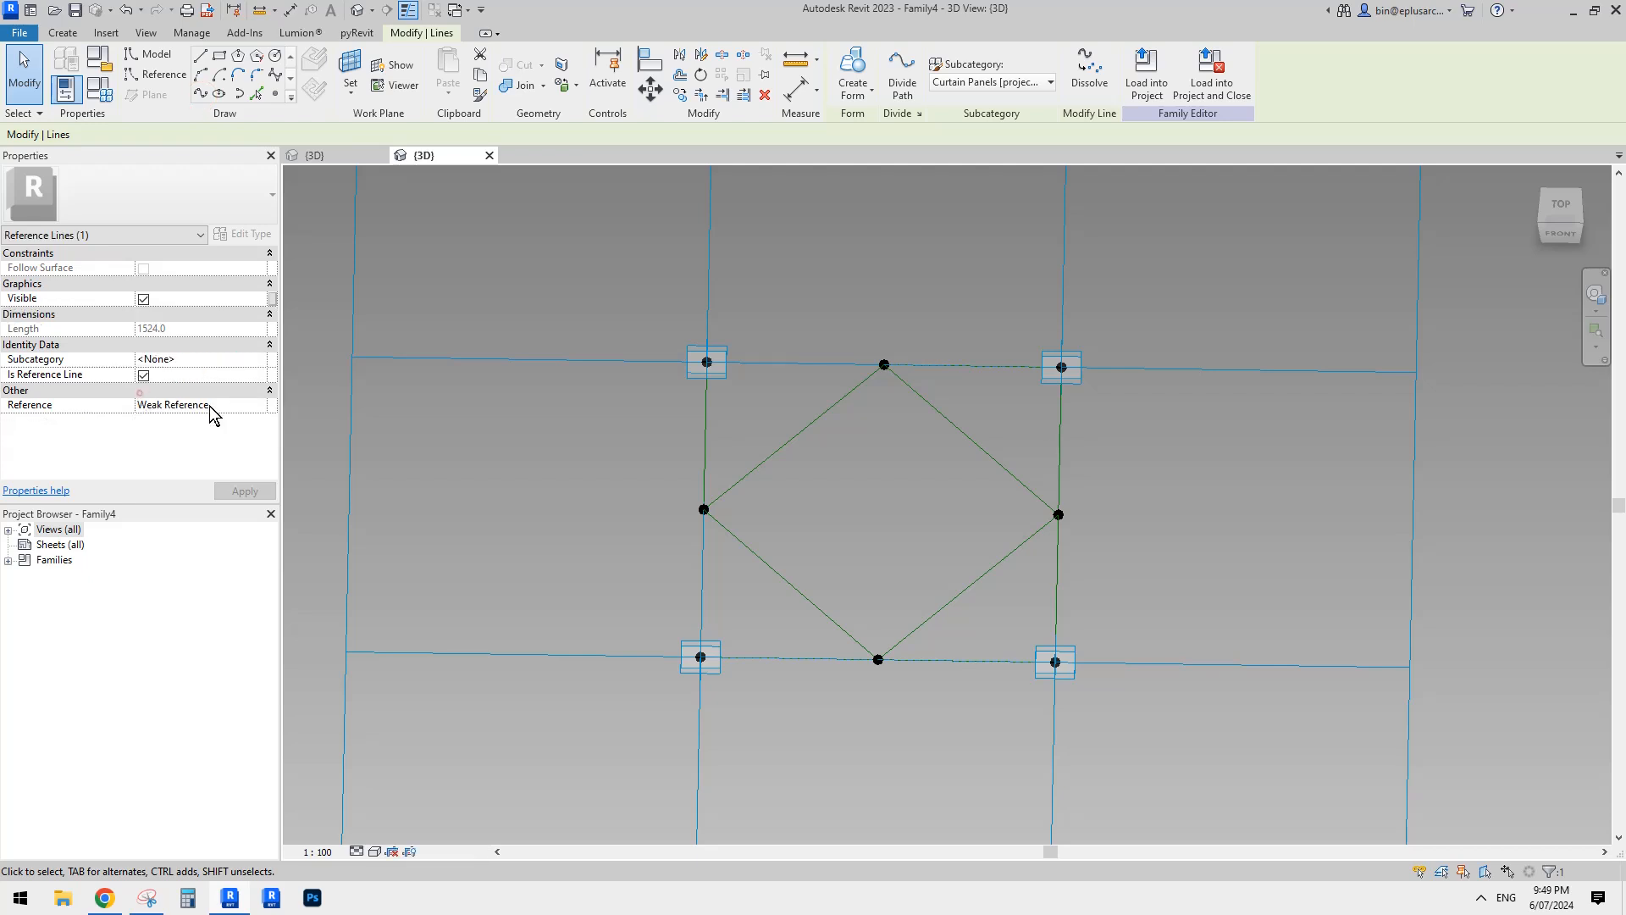
# Step: Connect the cell's upper-right corner point to the upper and right midpoints with reference lines
pyautogui.moveTo(853, 302); pyautogui.dragTo(1133, 426)
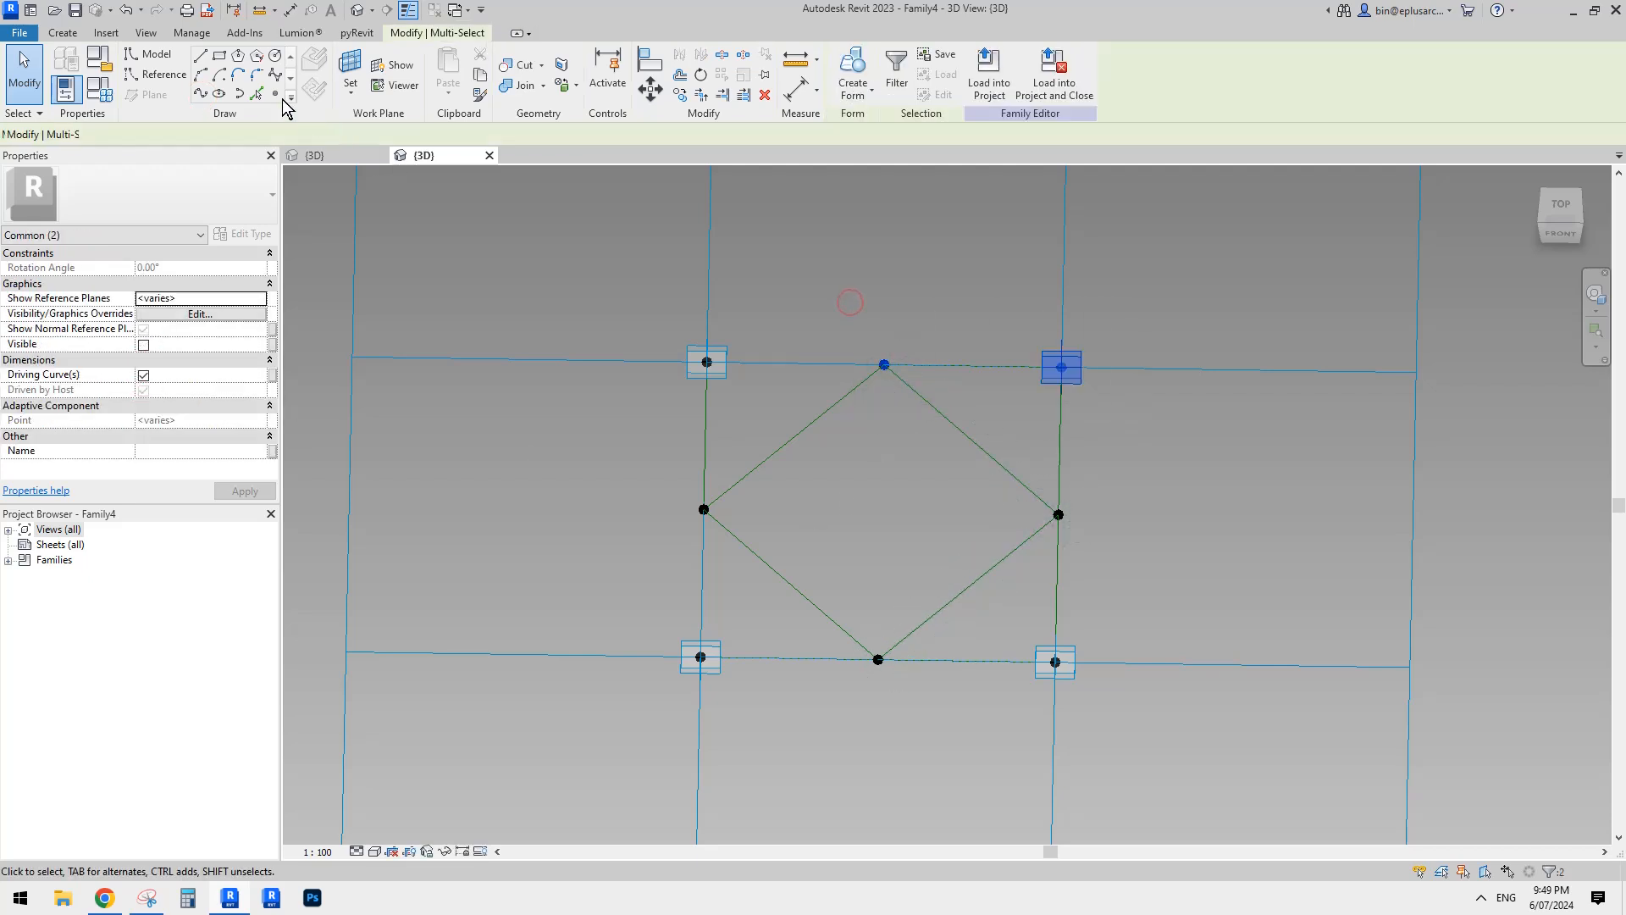
pyautogui.click(200, 94)
pyautogui.click(143, 391)
pyautogui.moveTo(993, 302); pyautogui.dragTo(1105, 548)
pyautogui.click(200, 94)
pyautogui.click(143, 388)
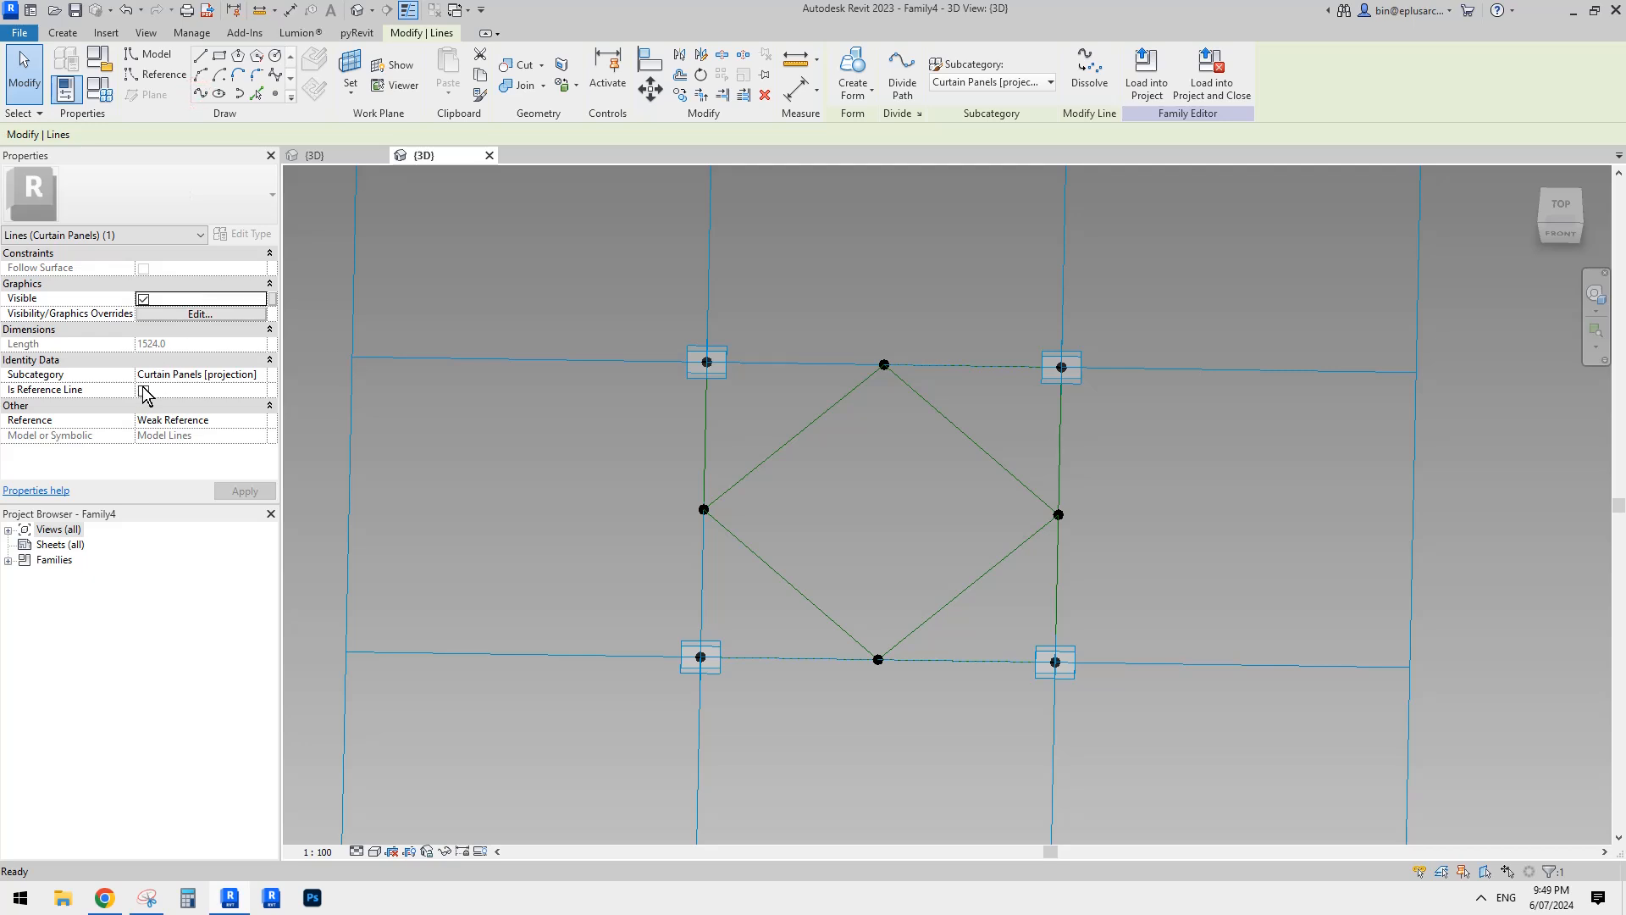
# Step: Connect the cell's lower-right corner point to the lower and right midpoints with reference lines
pyautogui.moveTo(857, 578); pyautogui.dragTo(1116, 722)
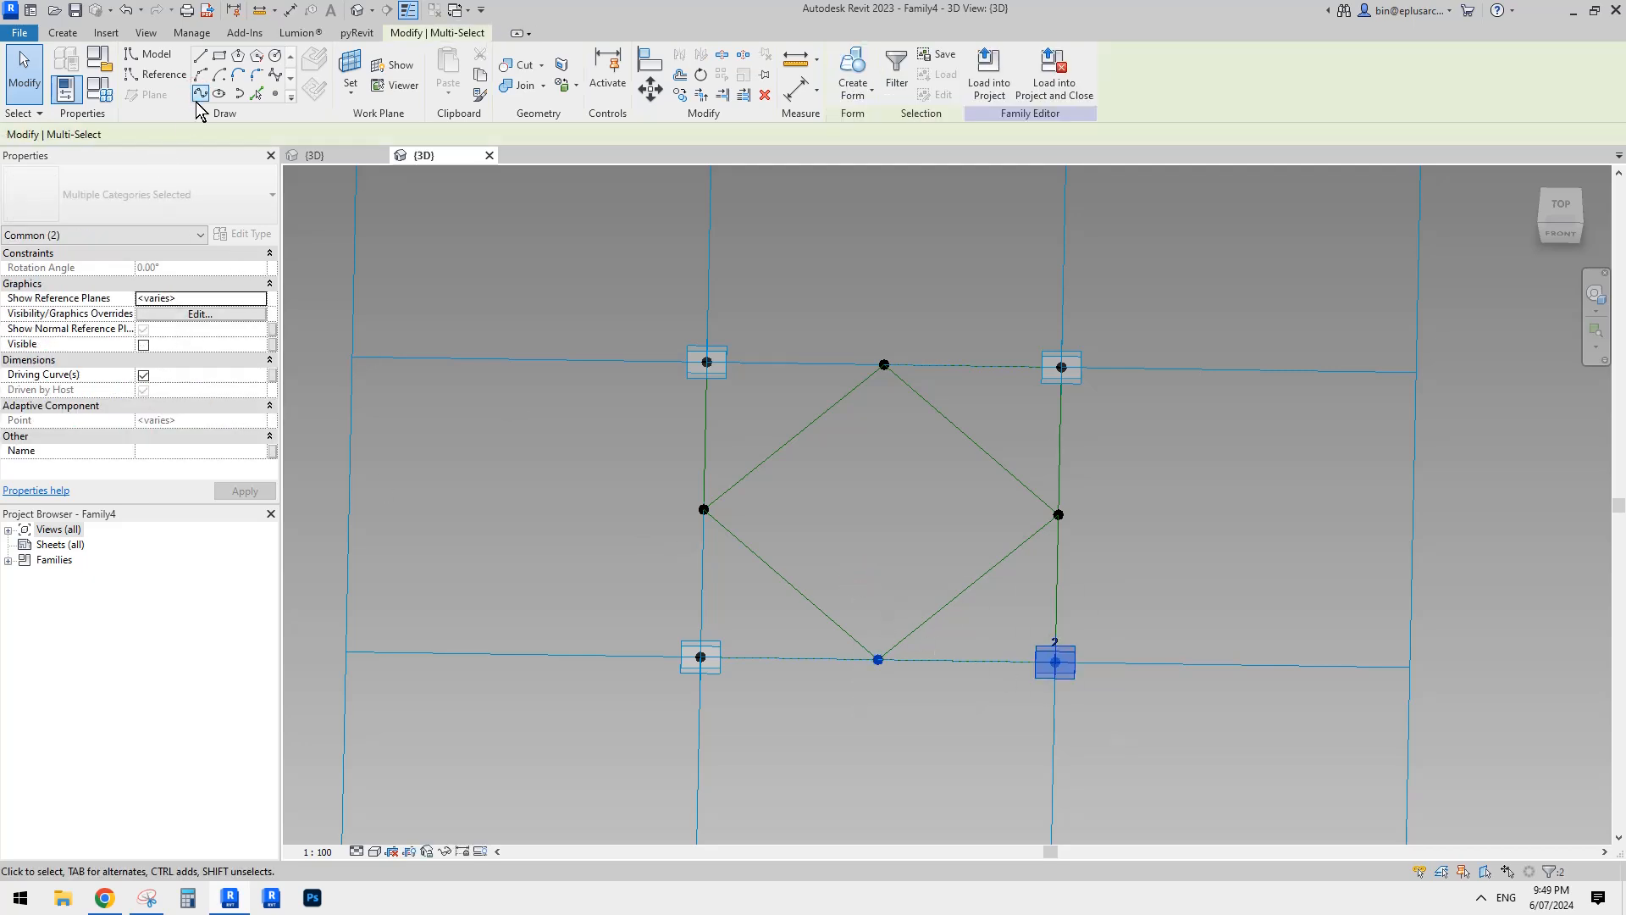
pyautogui.click(143, 390)
pyautogui.moveTo(979, 496); pyautogui.dragTo(1118, 691)
pyautogui.click(200, 95)
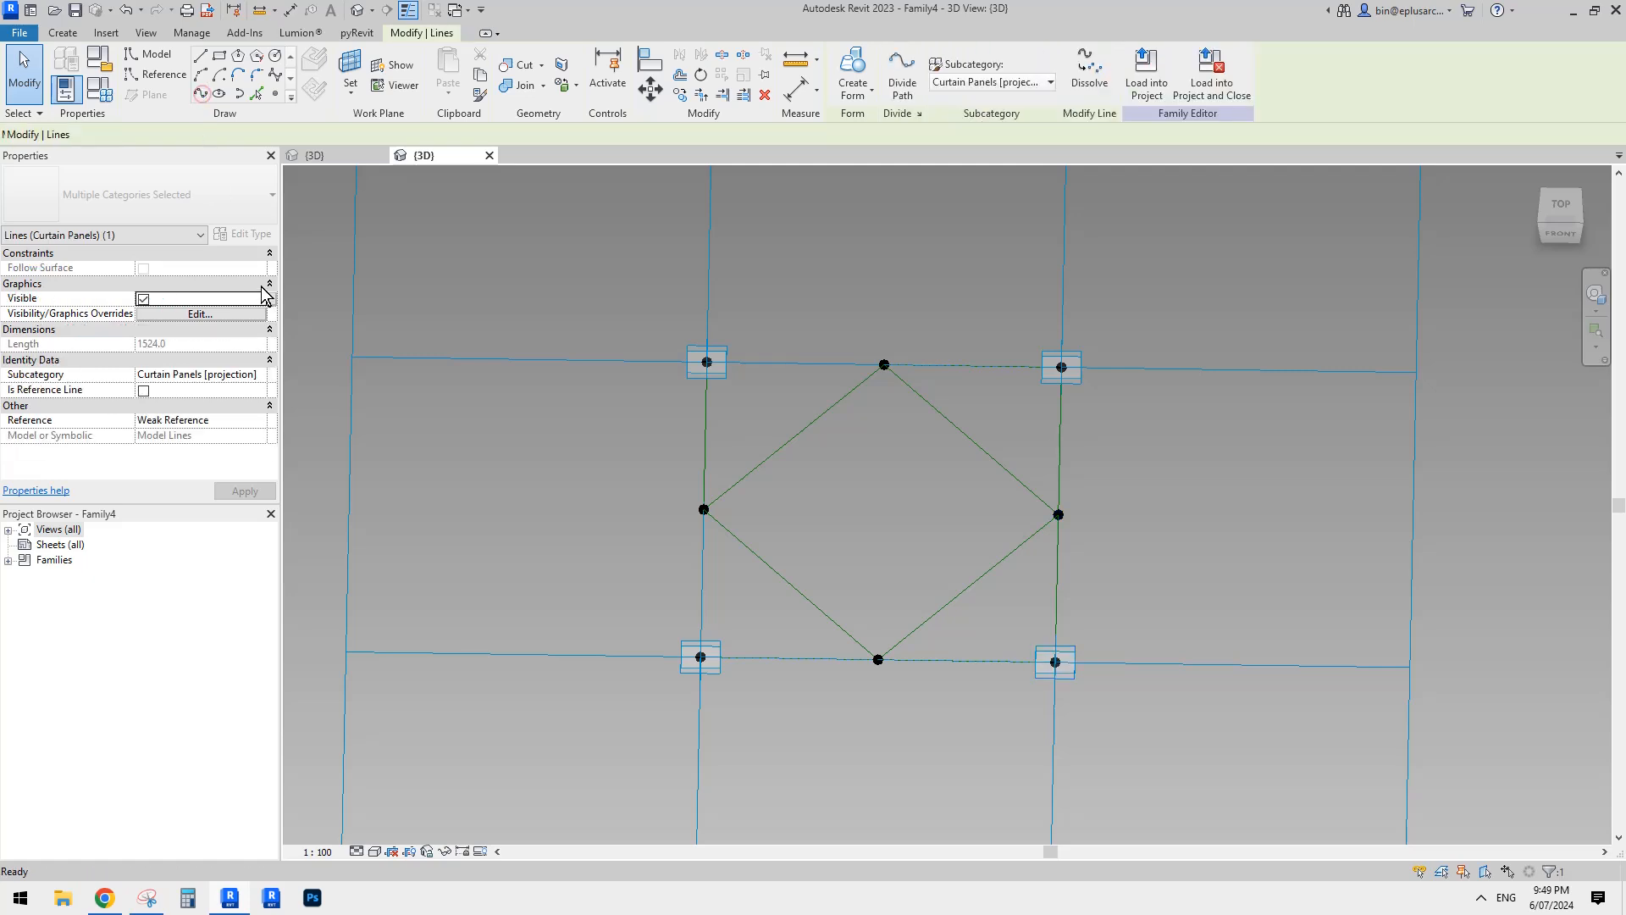
pyautogui.click(143, 390)
# Step: Create a flat surface form from the three reference lines of the cell's upper-left corner triangle
pyautogui.moveTo(871, 482); pyautogui.dragTo(835, 499, button='middle')
pyautogui.scroll(1, 837, 490)
pyautogui.click(745, 440)
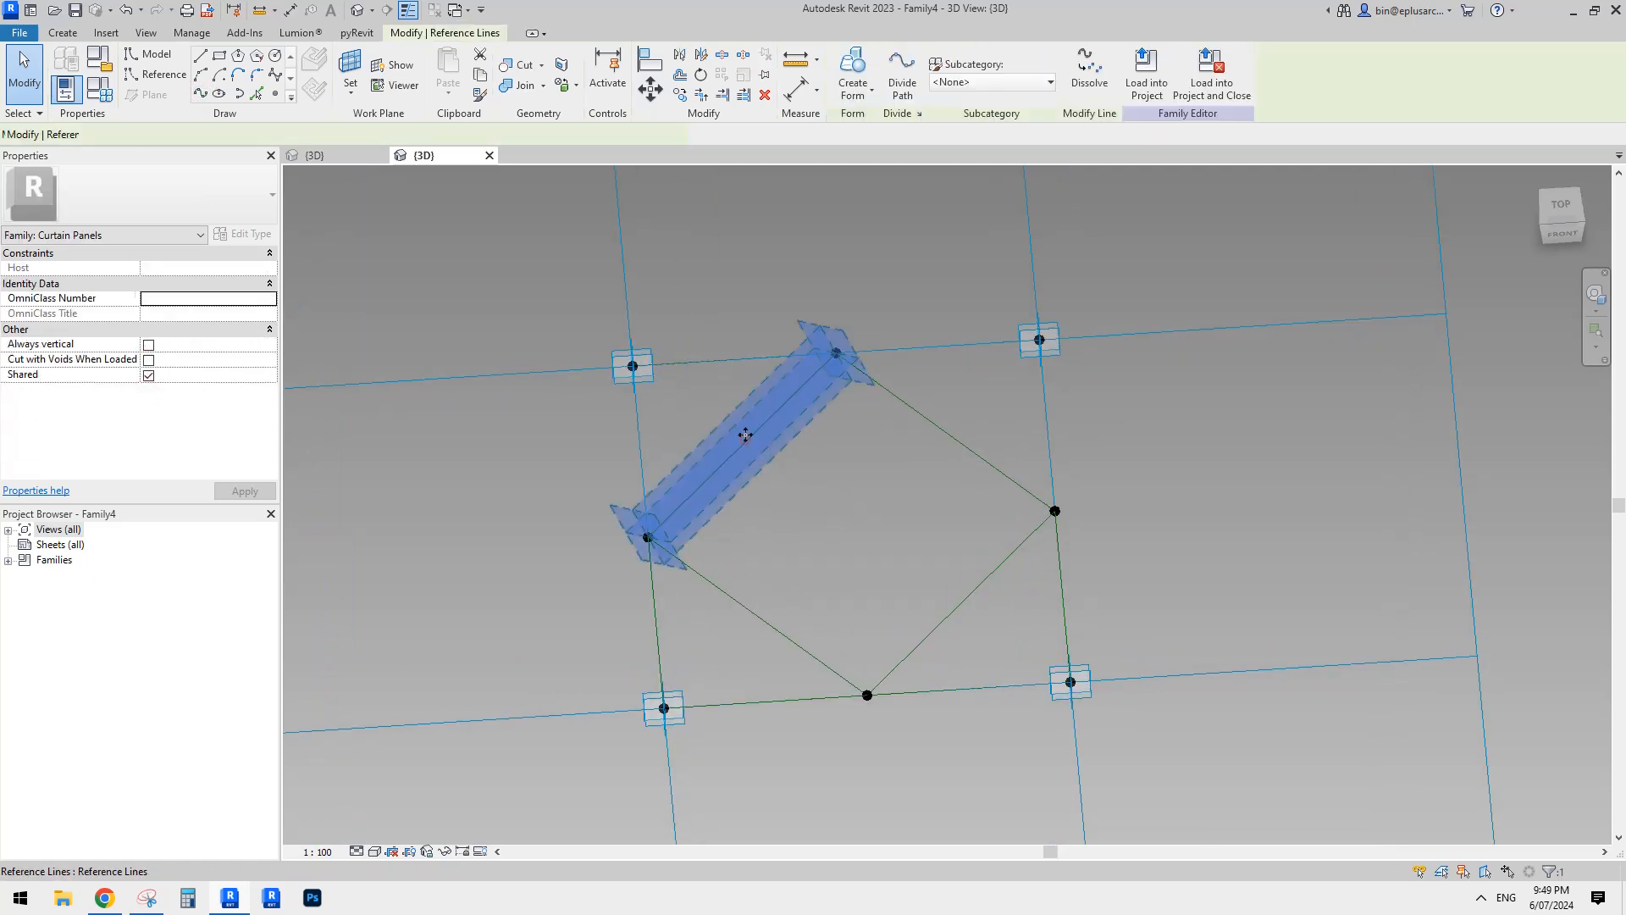
pyautogui.keyDown('ctrl'); pyautogui.click(717, 360); pyautogui.keyUp('ctrl')
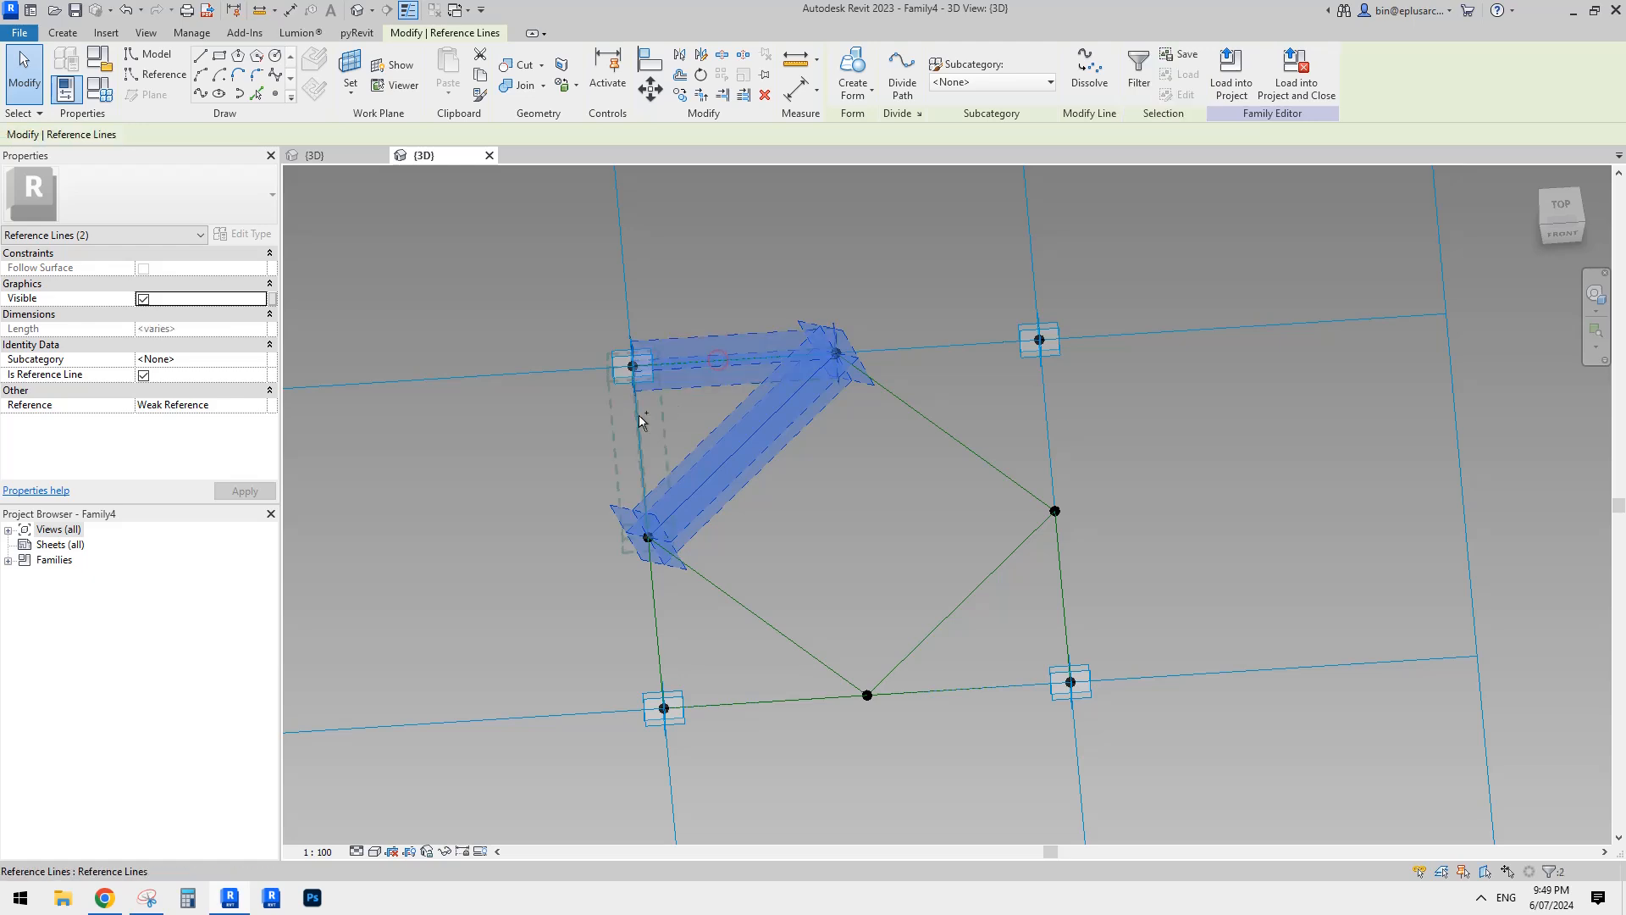
pyautogui.keyDown('ctrl'); pyautogui.click(638, 415); pyautogui.keyUp('ctrl')
pyautogui.click(854, 95)
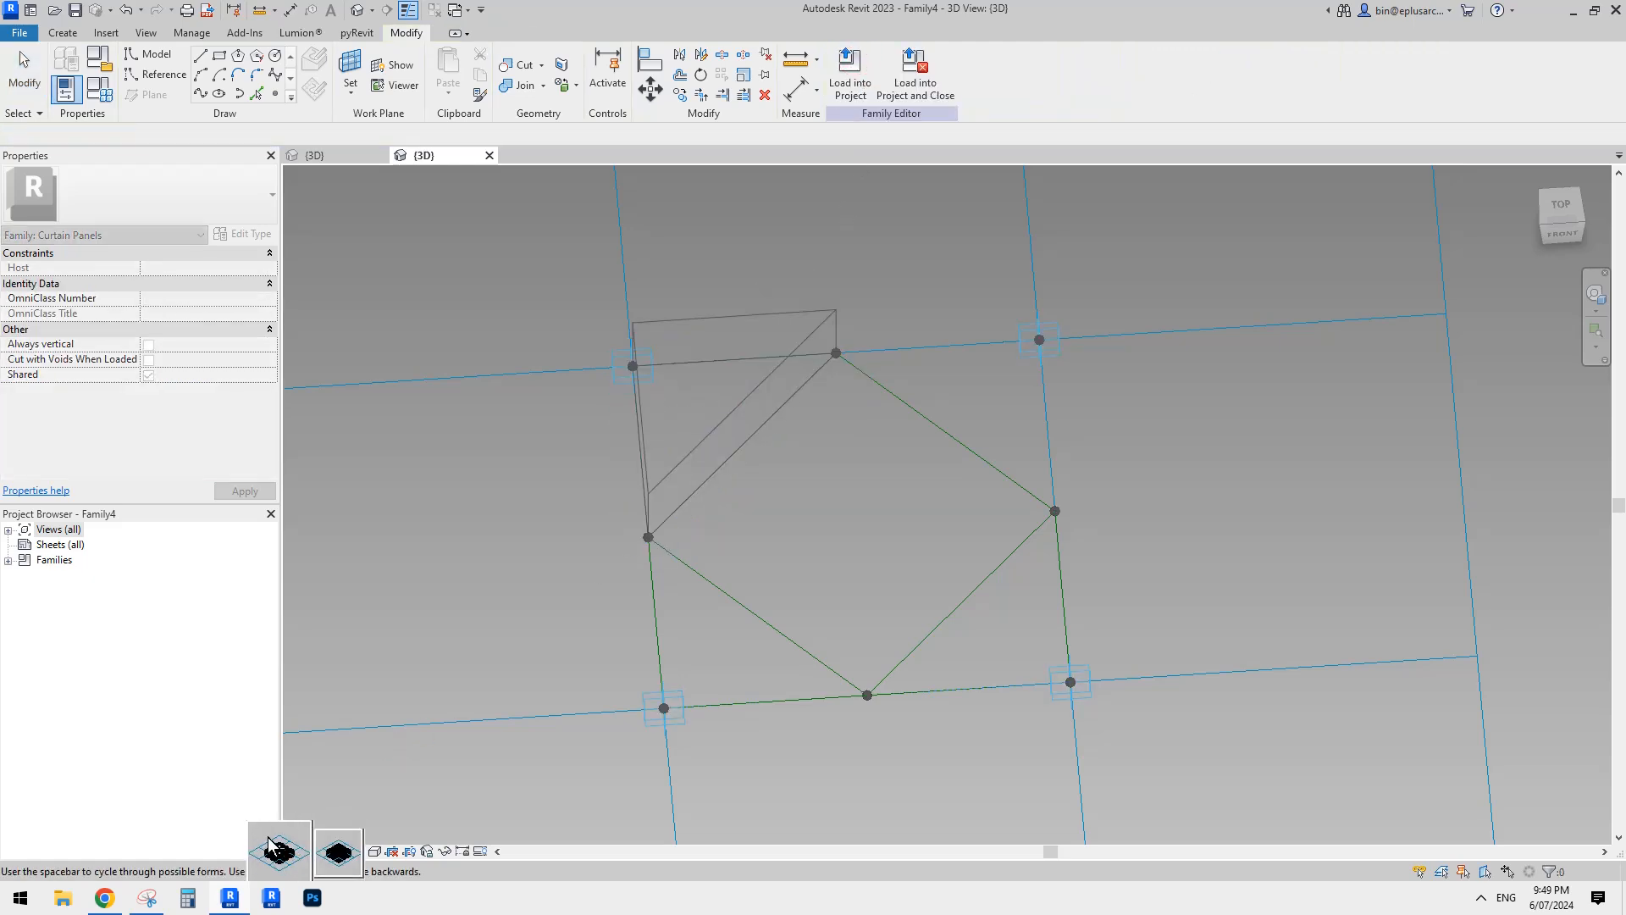
pyautogui.click(341, 833)
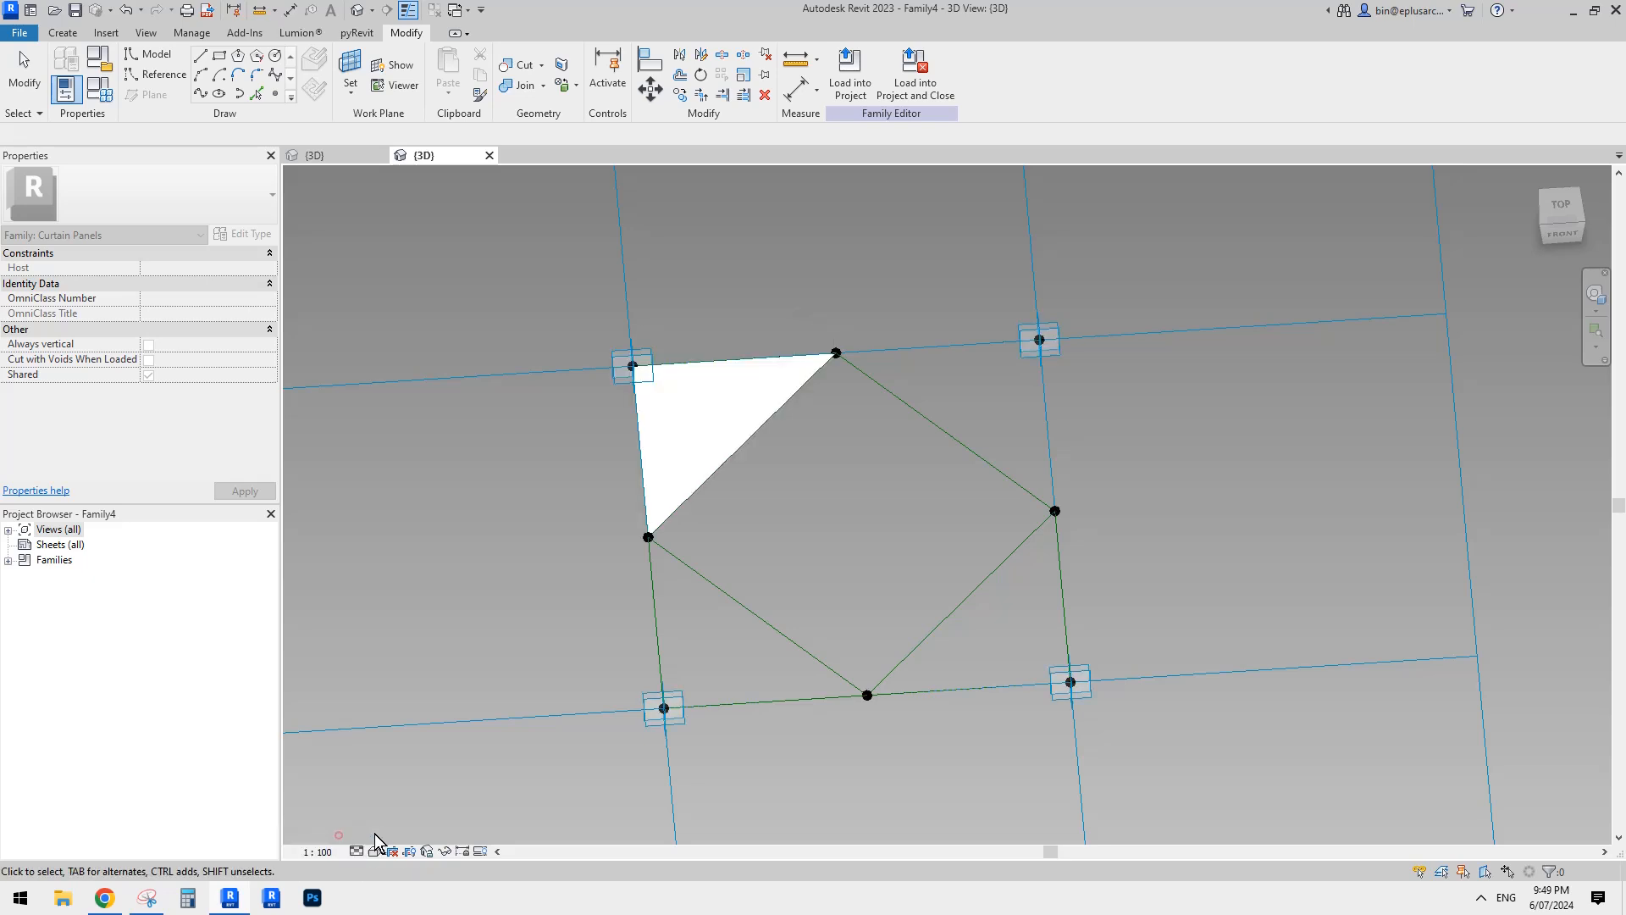
# Step: Create a flat surface form from the reference lines around the cell's upper-right corner triangle
pyautogui.moveTo(922, 569); pyautogui.dragTo(892, 548, button='middle')
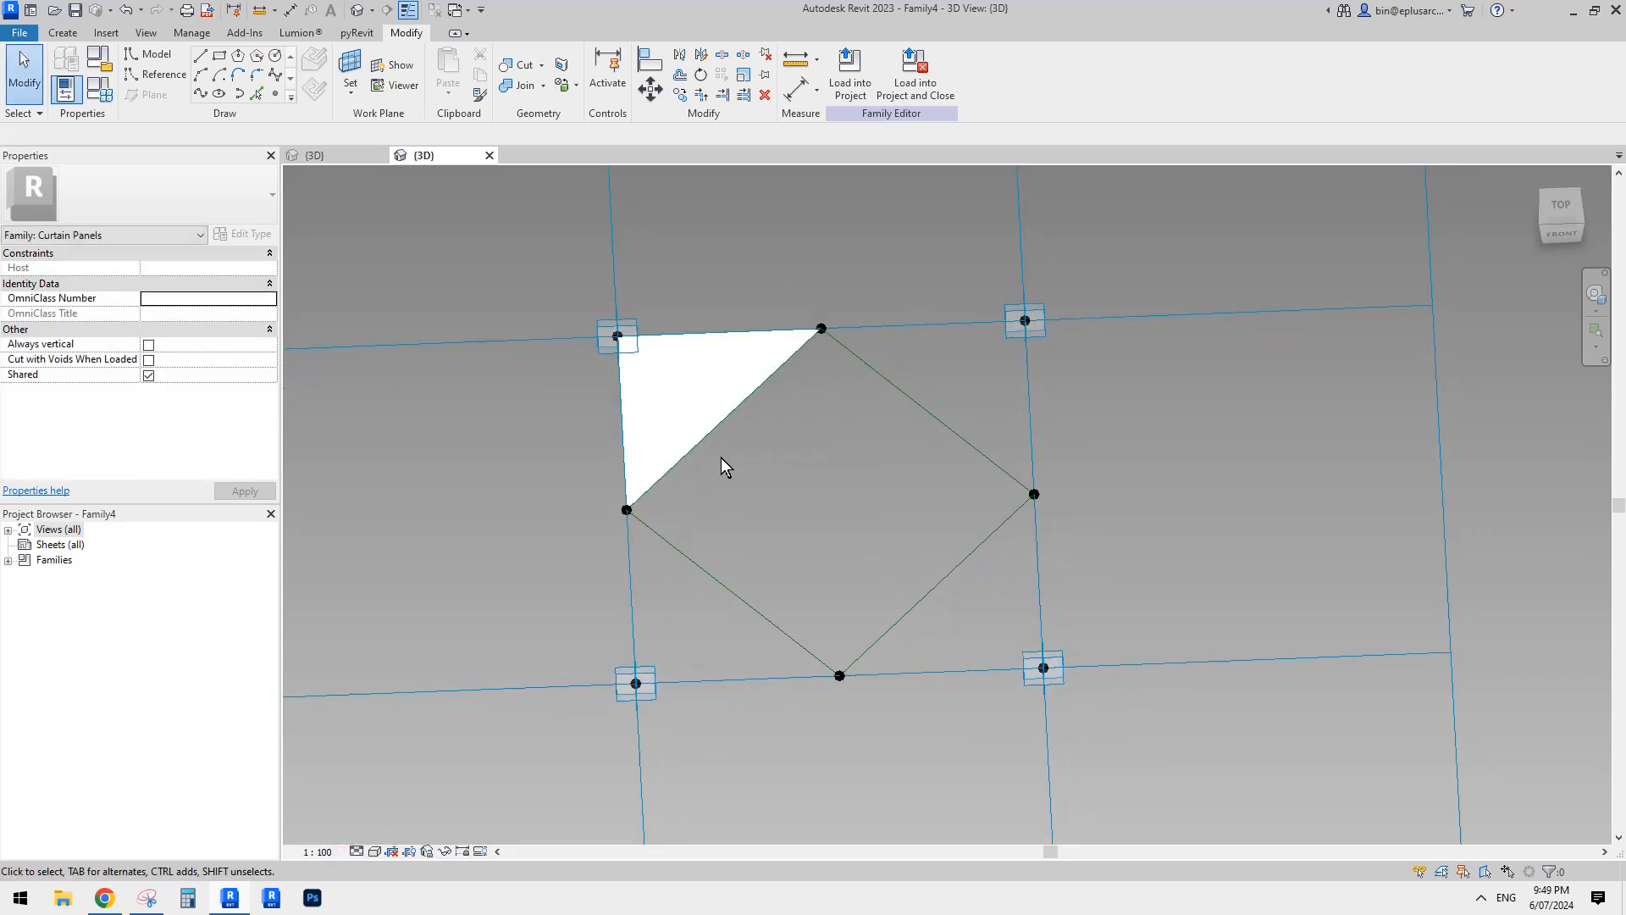
pyautogui.click(746, 364)
pyautogui.keyDown('shift'); pyautogui.moveTo(745, 363); pyautogui.dragTo(820, 410, button='middle'); pyautogui.keyUp('shift')
pyautogui.click(773, 479)
pyautogui.click(693, 399)
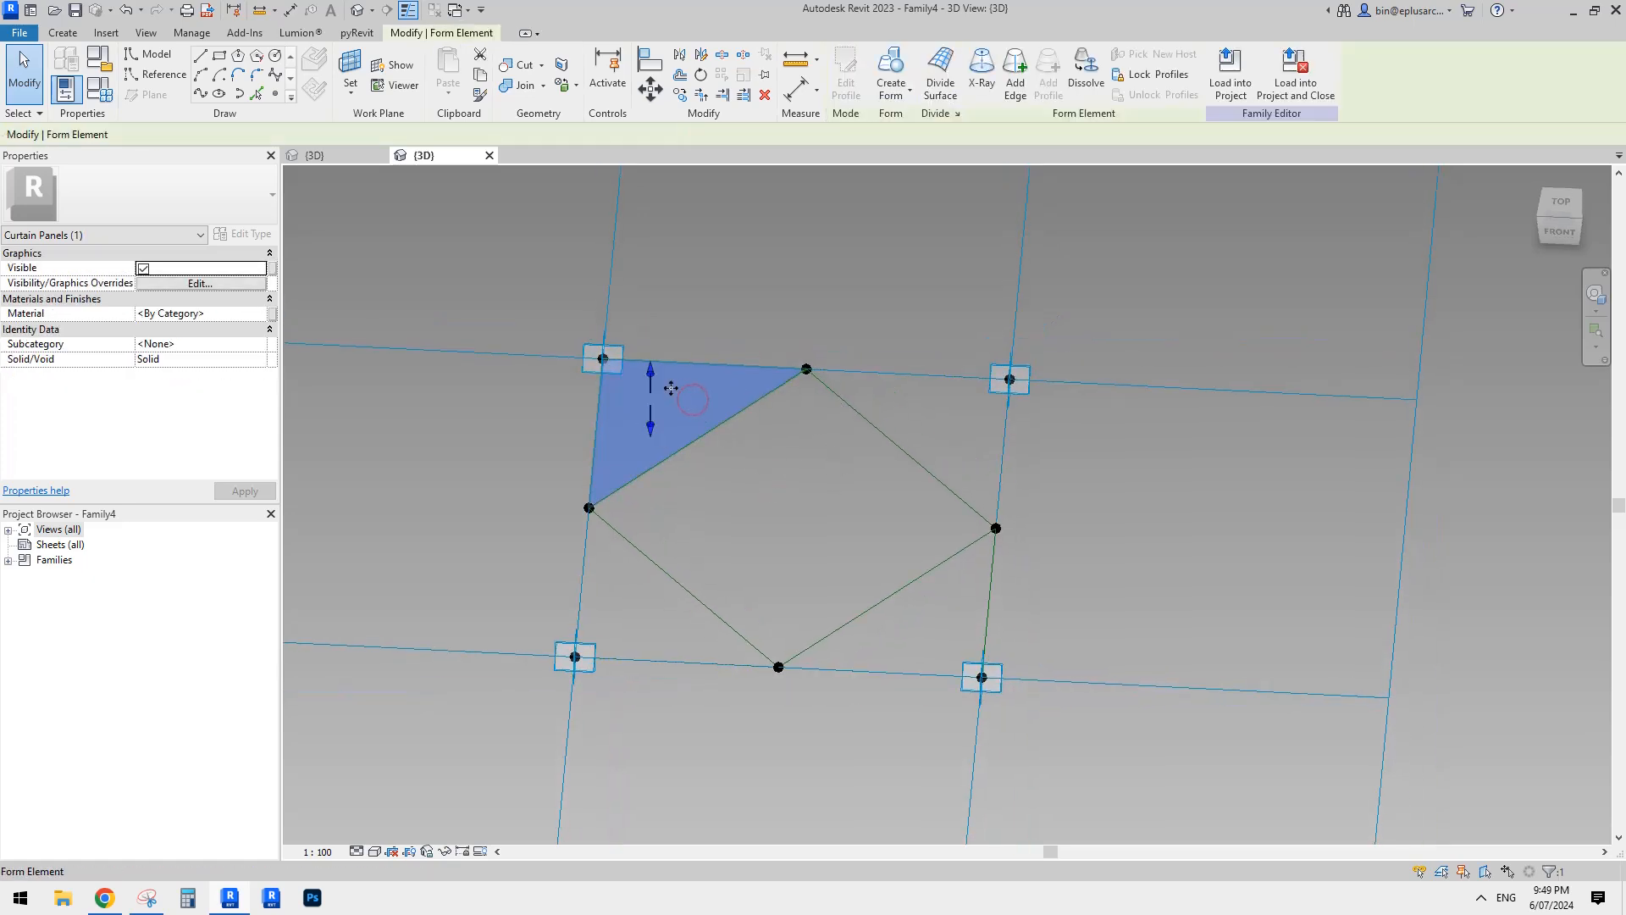
pyautogui.moveTo(771, 294); pyautogui.dragTo(1069, 558)
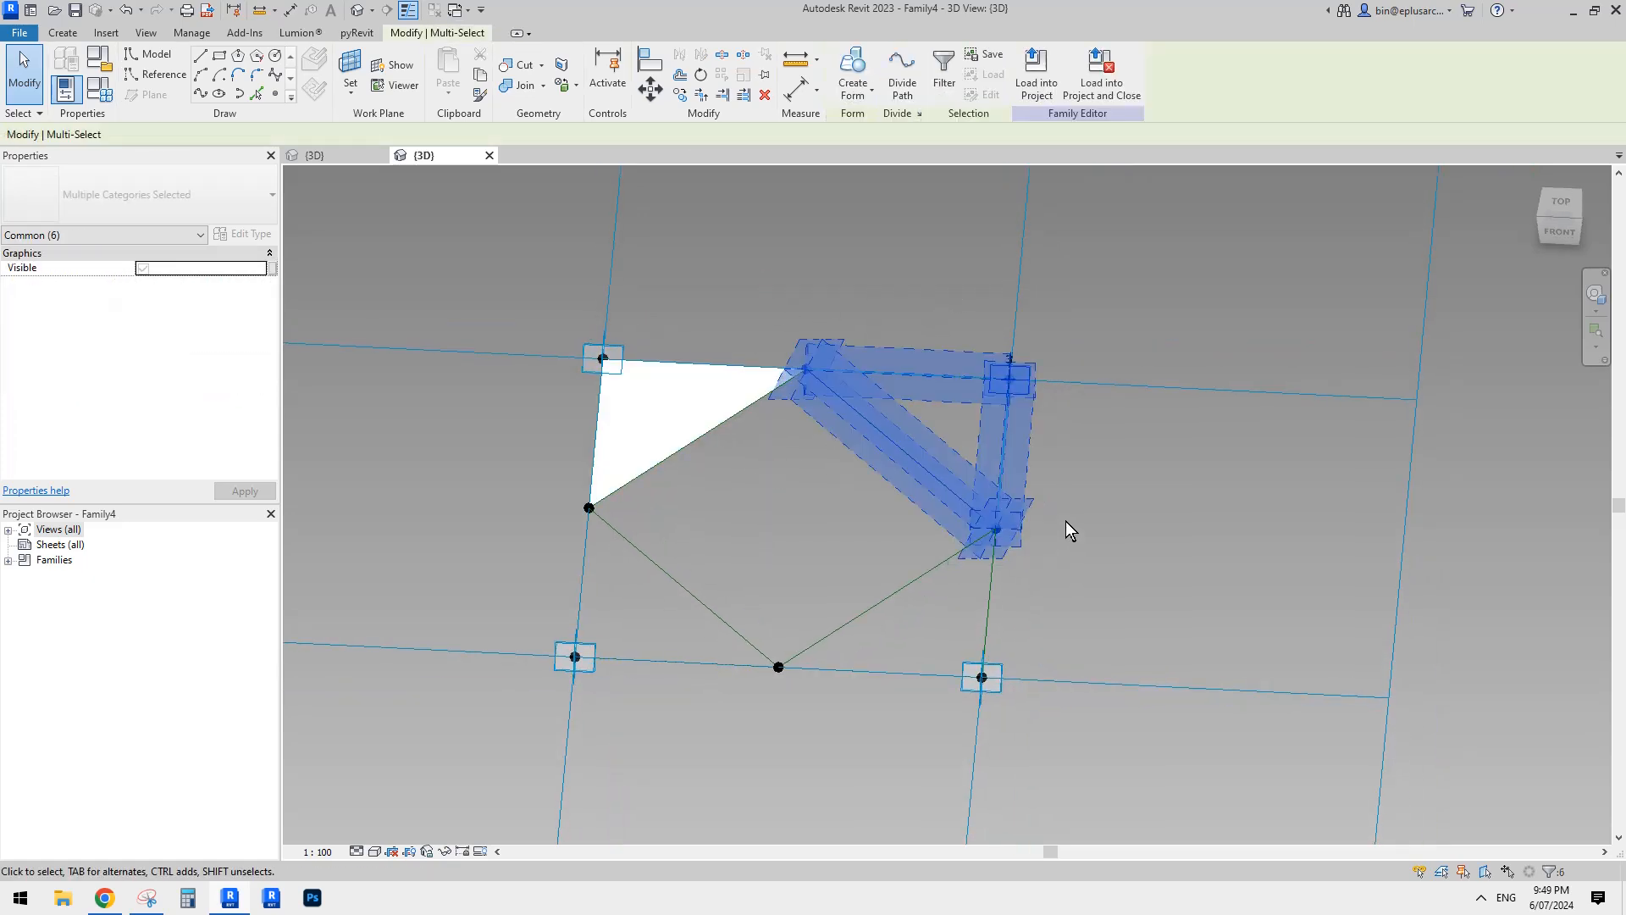
pyautogui.click(850, 73)
pyautogui.click(268, 845)
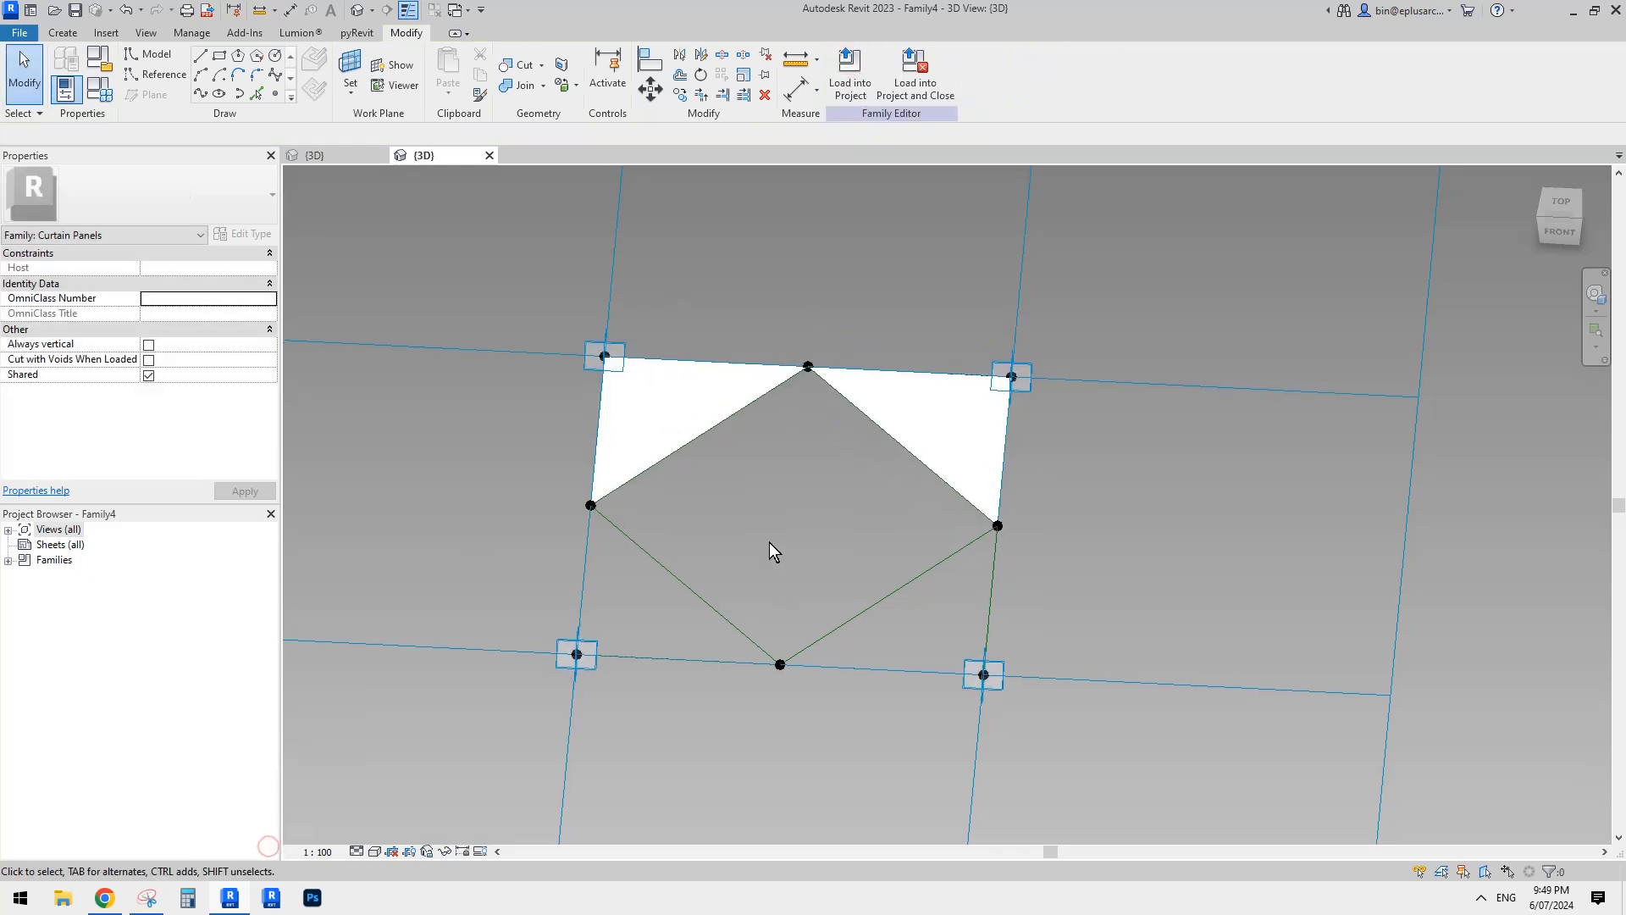
# Step: Create flat surface forms from the reference lines of the lower-right and lower-left corner triangles
pyautogui.moveTo(727, 487); pyautogui.dragTo(1042, 747)
pyautogui.click(850, 72)
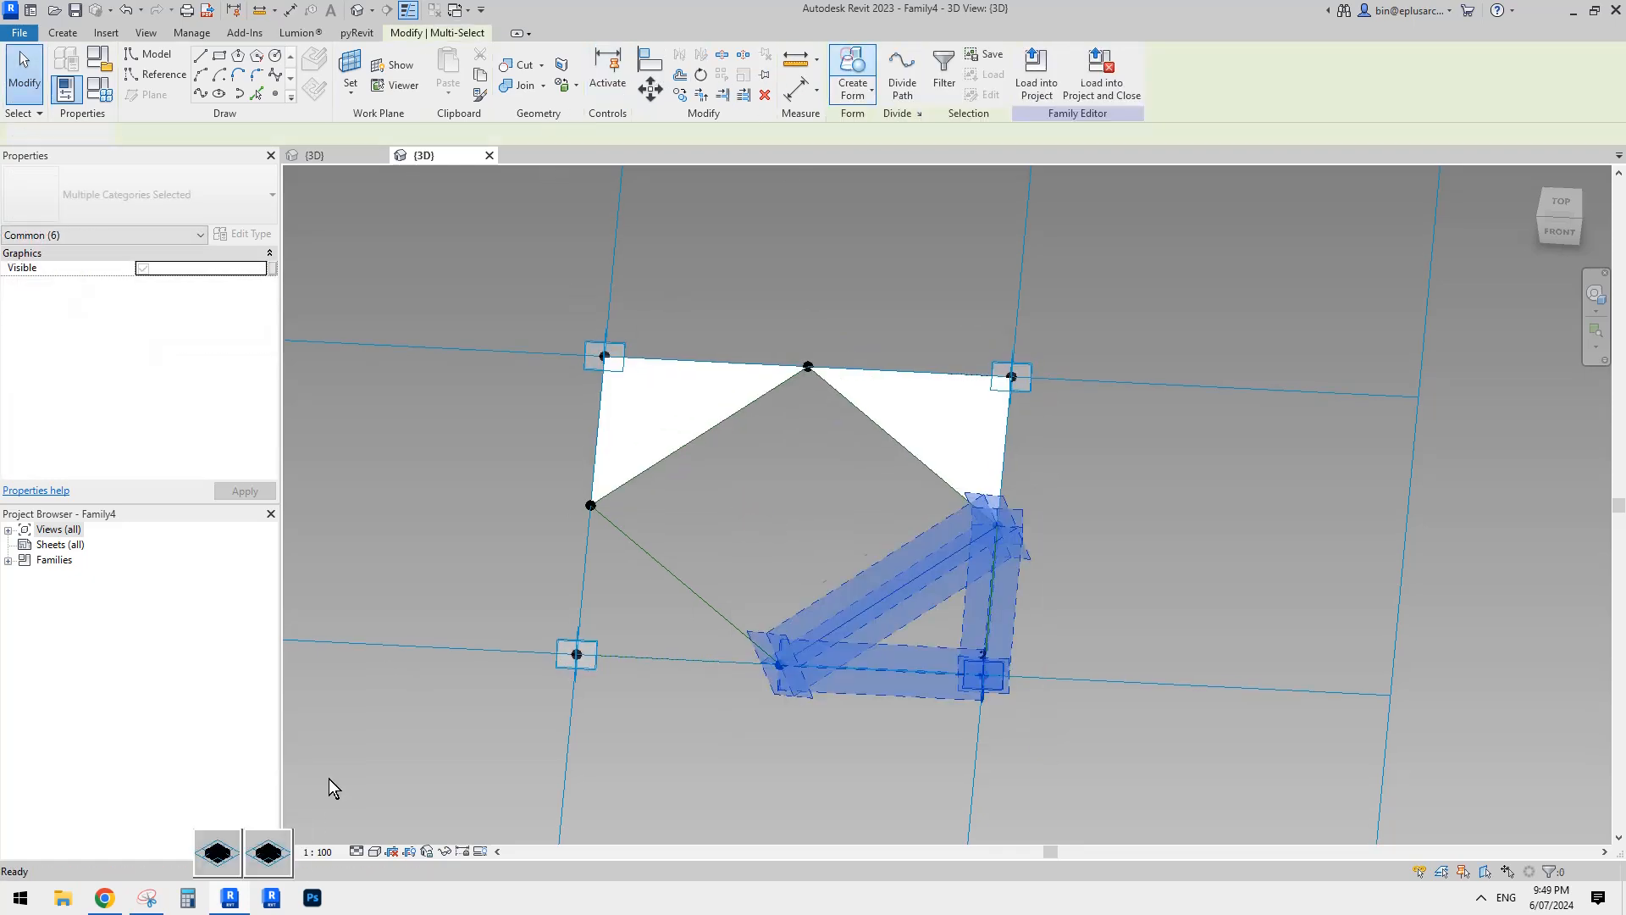
pyautogui.click(268, 852)
pyautogui.moveTo(480, 483); pyautogui.dragTo(826, 753)
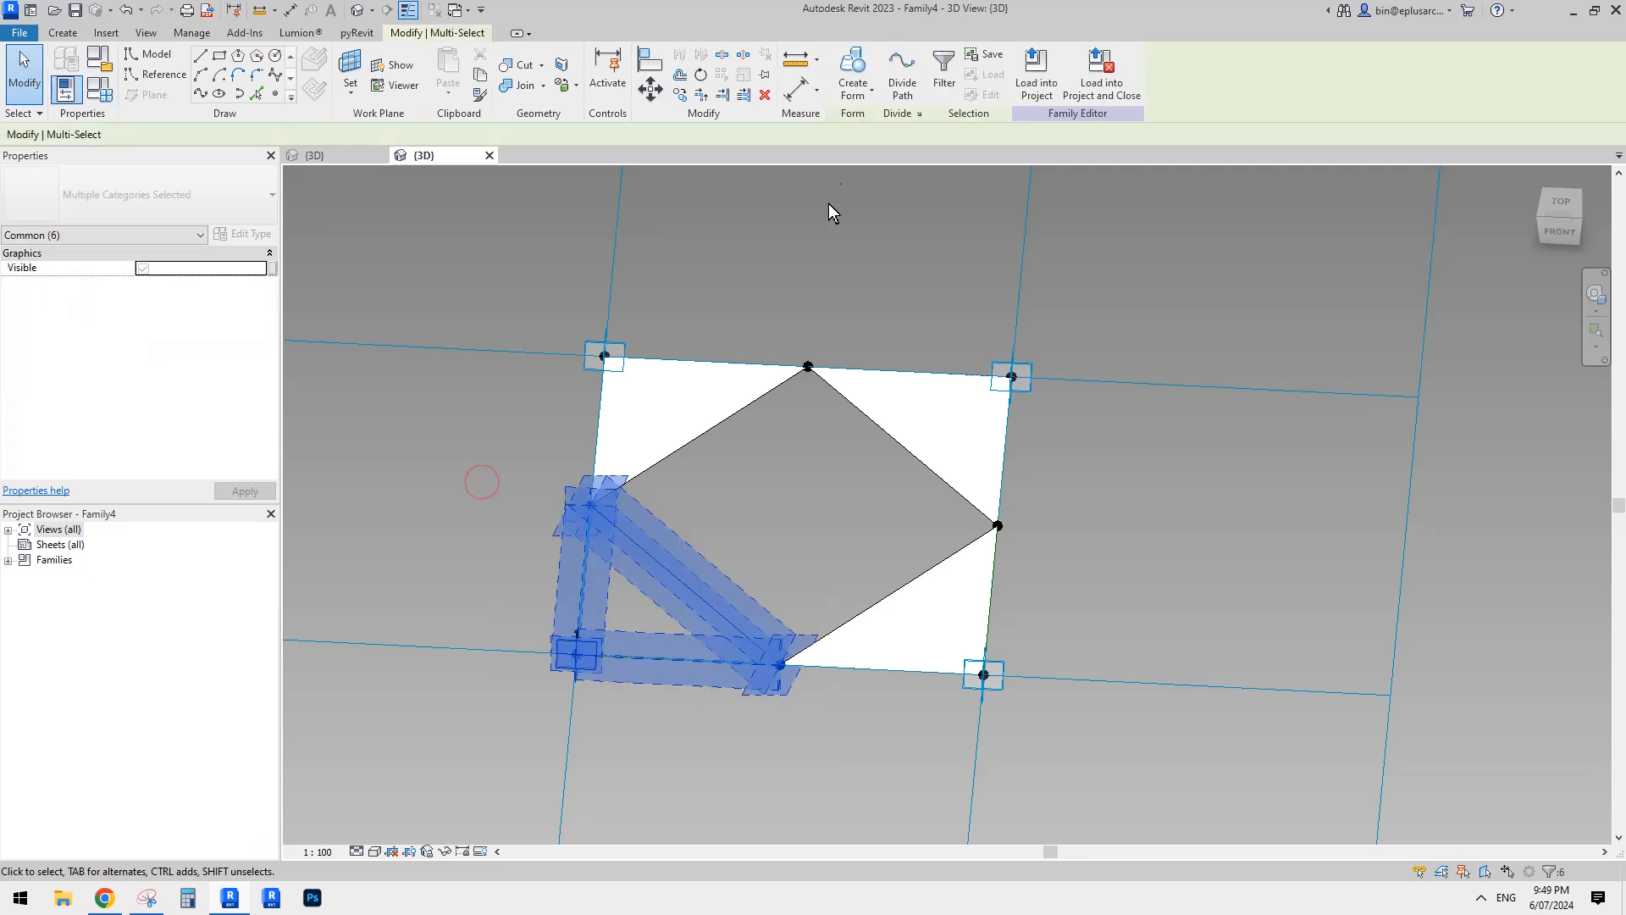
pyautogui.click(851, 73)
pyautogui.click(268, 844)
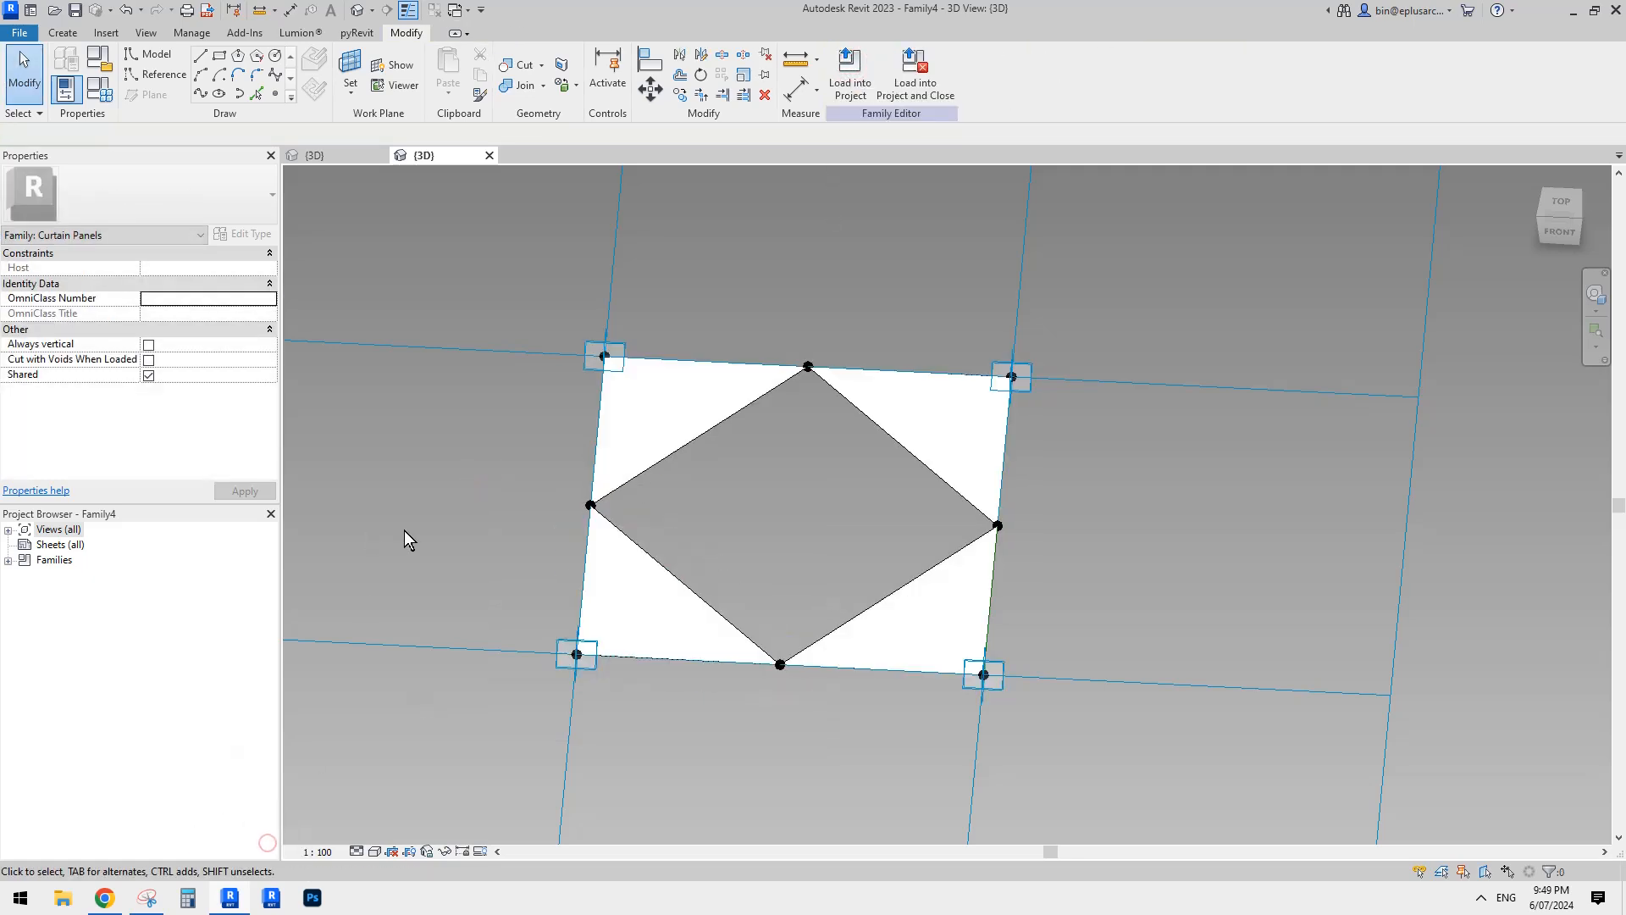
# Step: Create a flat surface form from the four reference lines that outline the central diamond
pyautogui.click(739, 540)
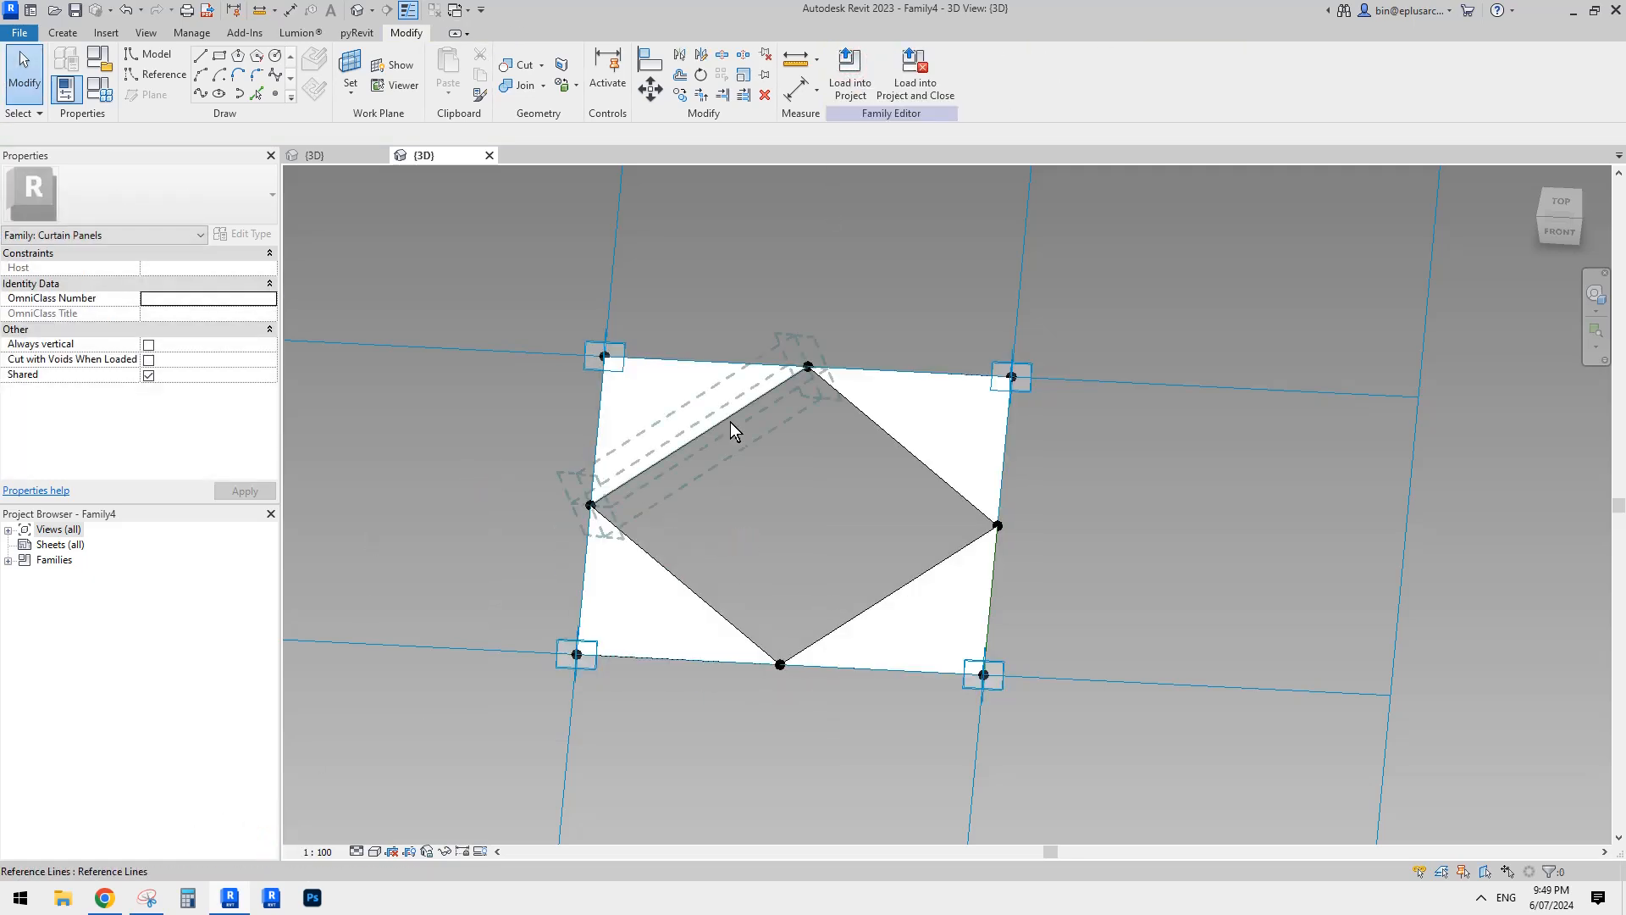
pyautogui.click(730, 422)
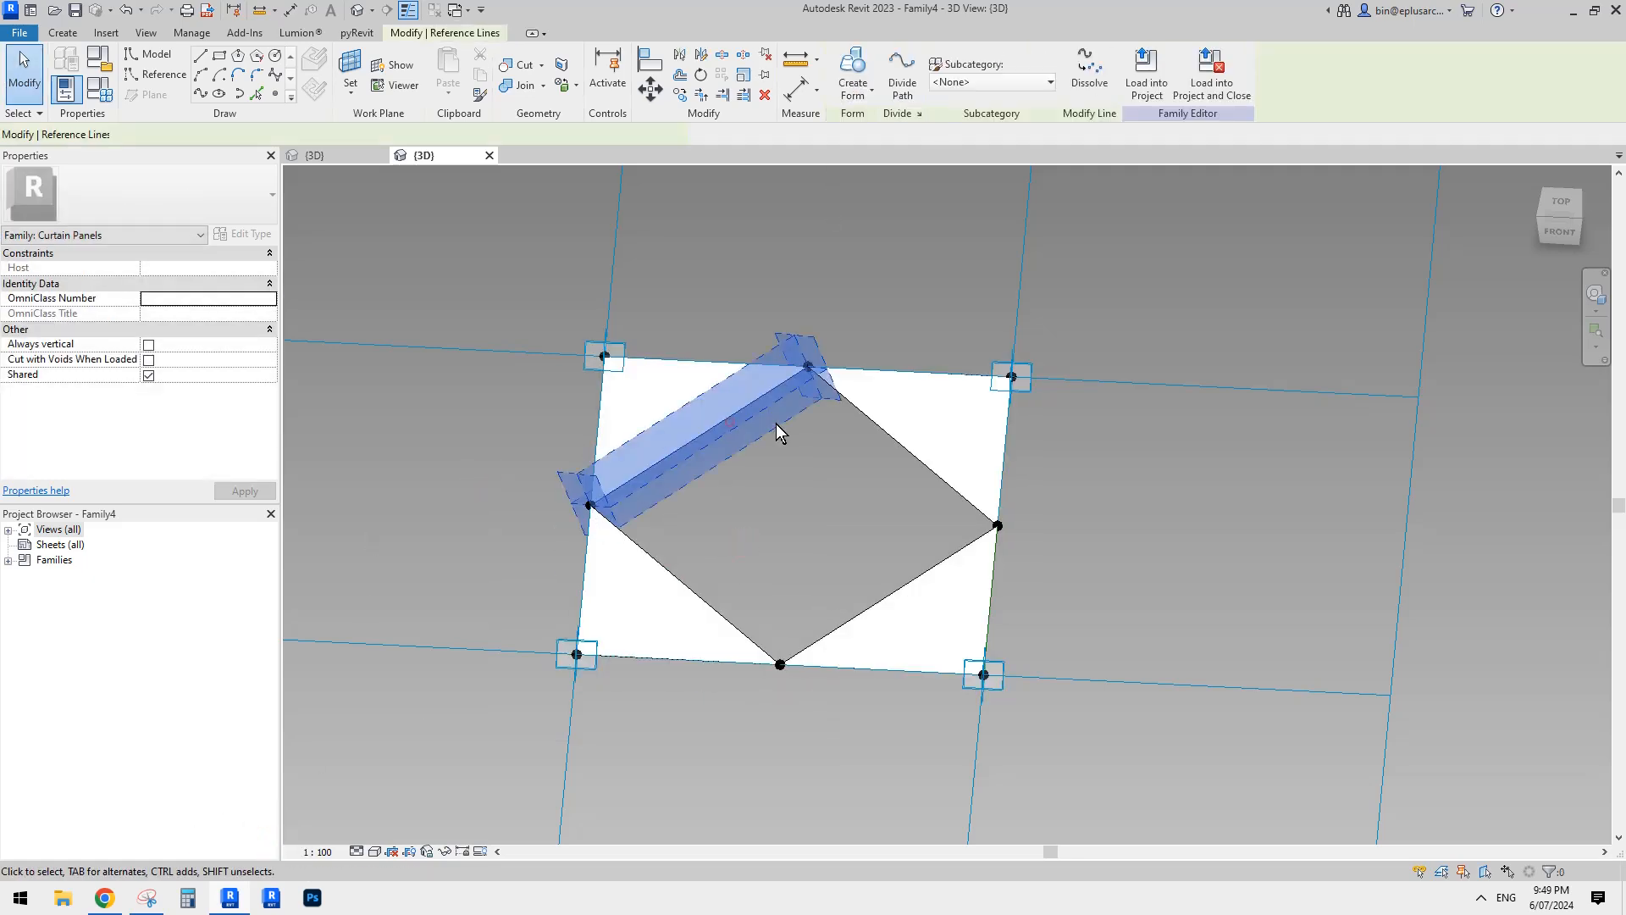
pyautogui.keyDown('ctrl'); pyautogui.click(874, 427); pyautogui.keyUp('ctrl')
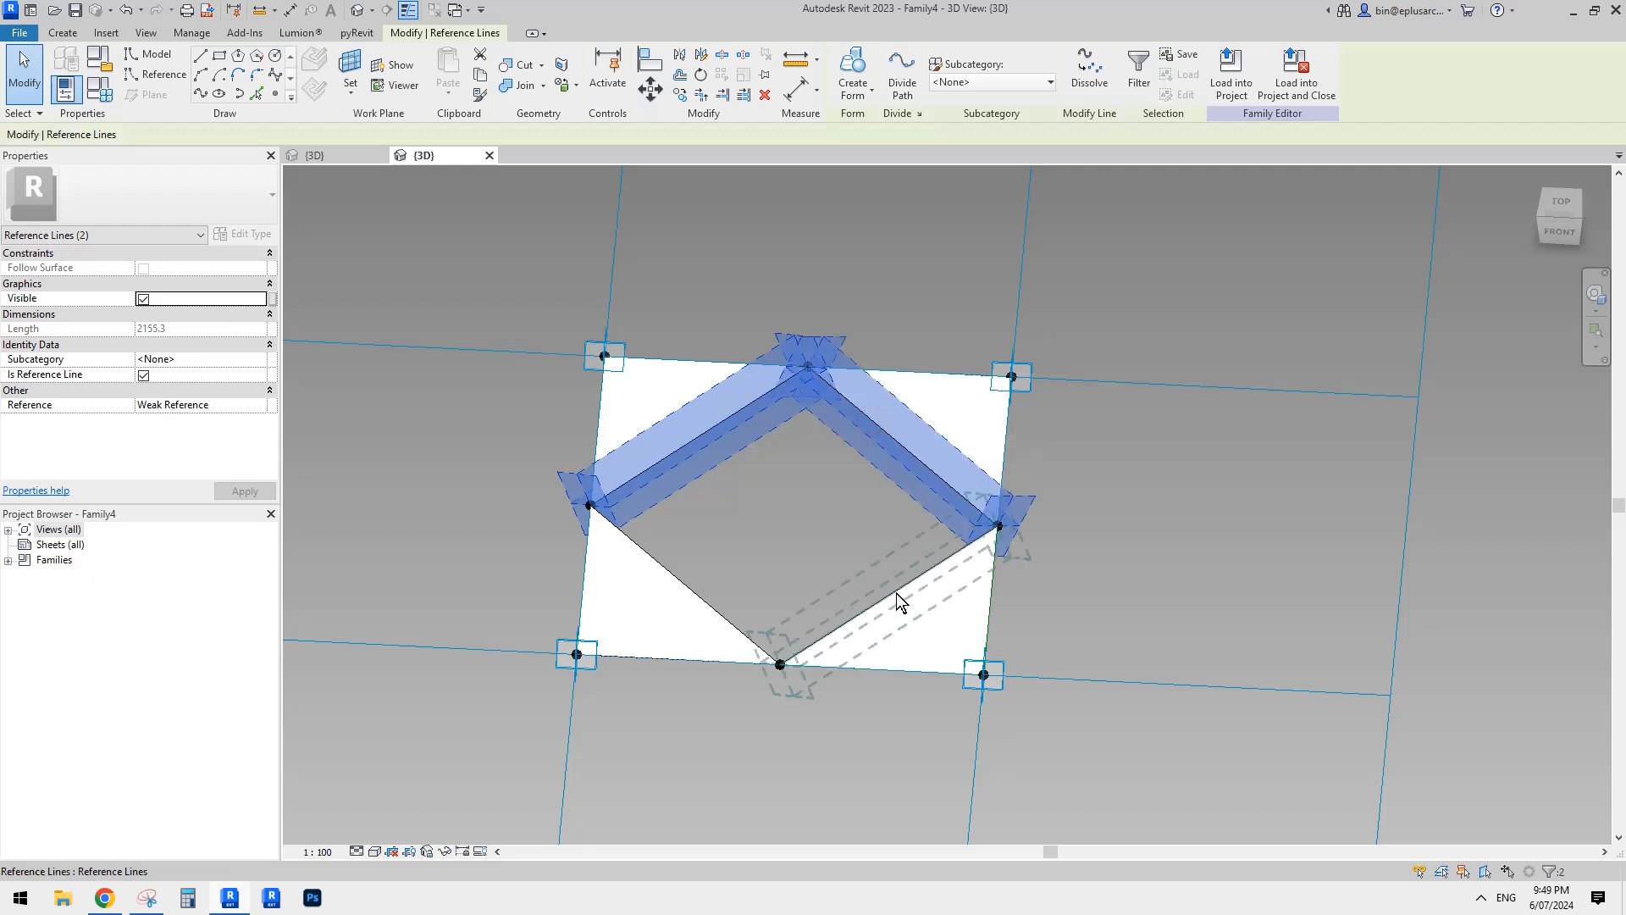
pyautogui.keyDown('ctrl'); pyautogui.click(909, 598); pyautogui.keyUp('ctrl')
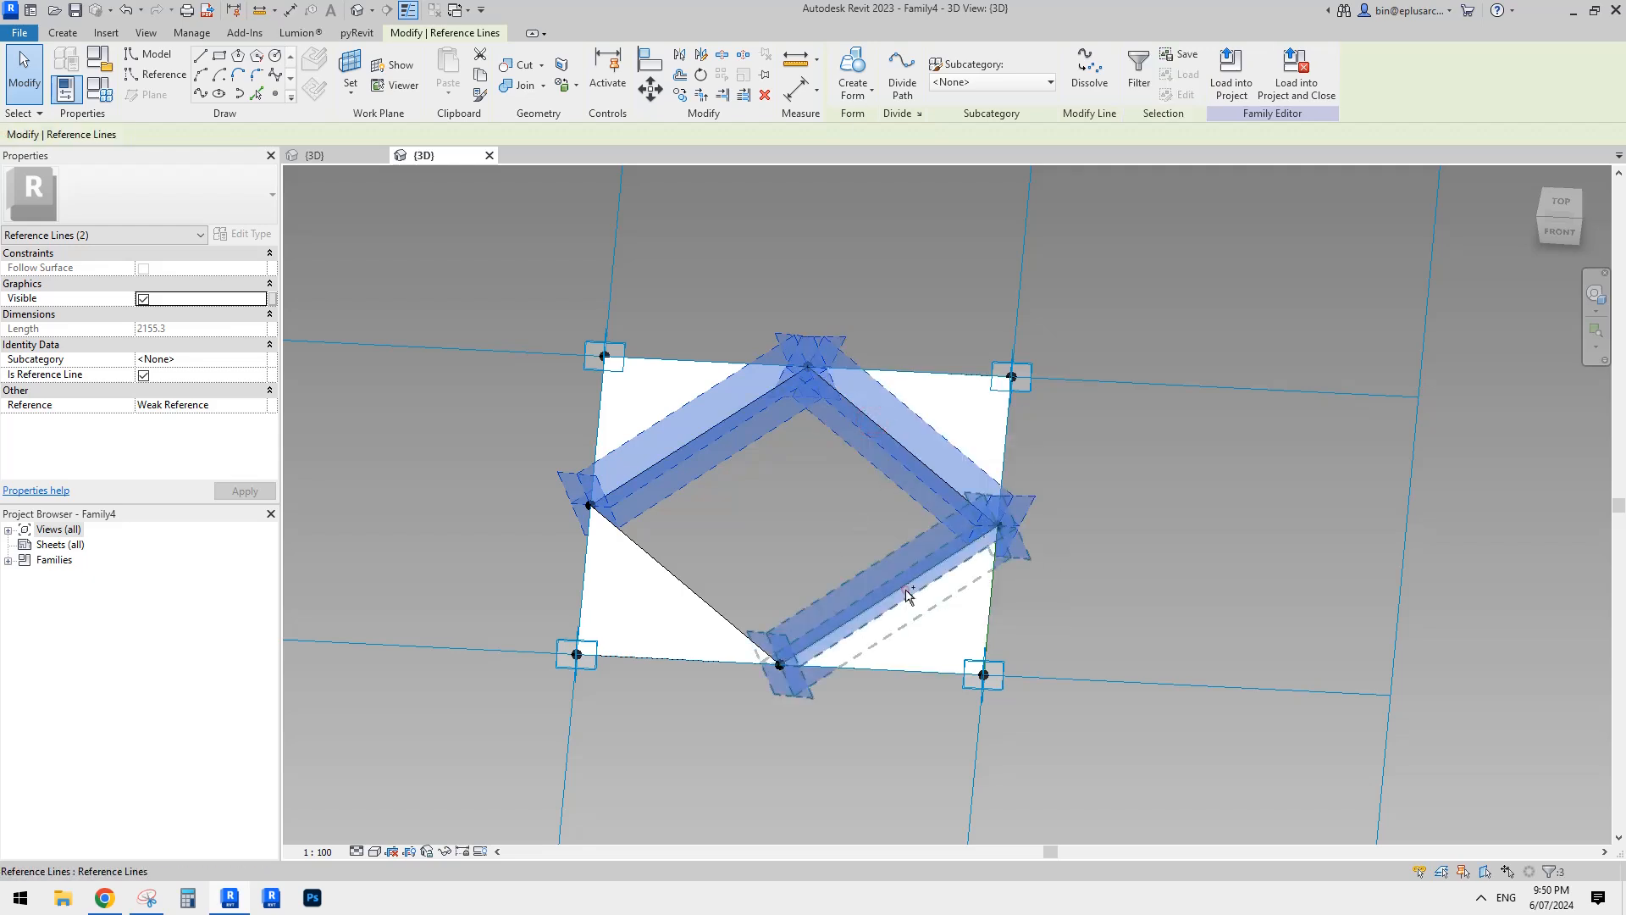
pyautogui.keyDown('ctrl'); pyautogui.click(673, 580); pyautogui.keyUp('ctrl')
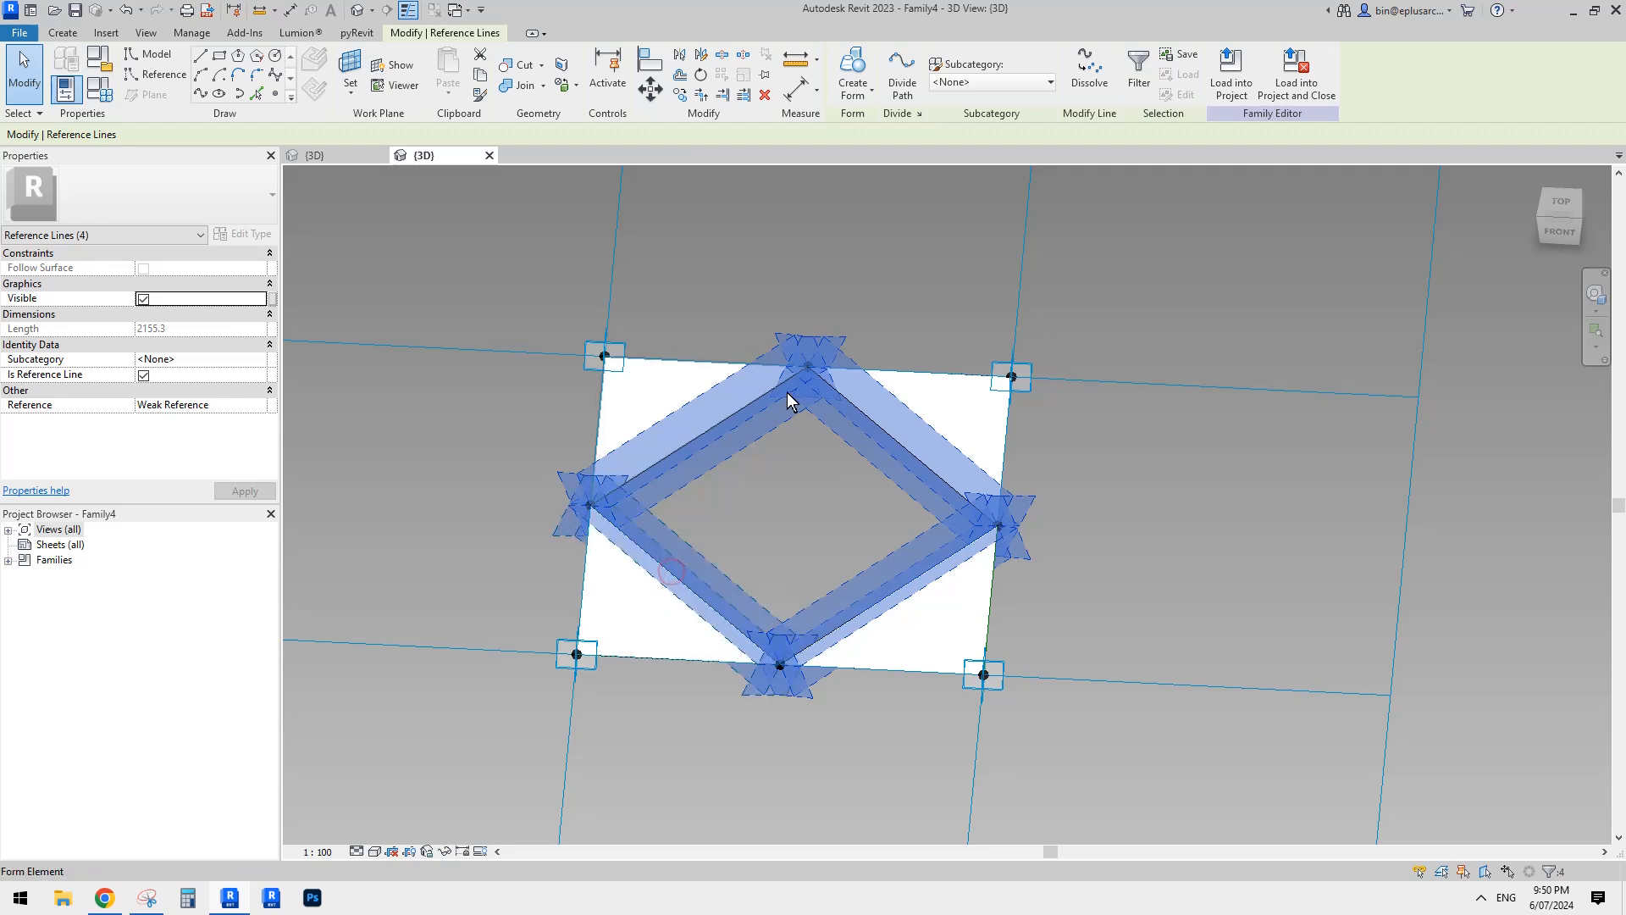
pyautogui.click(851, 82)
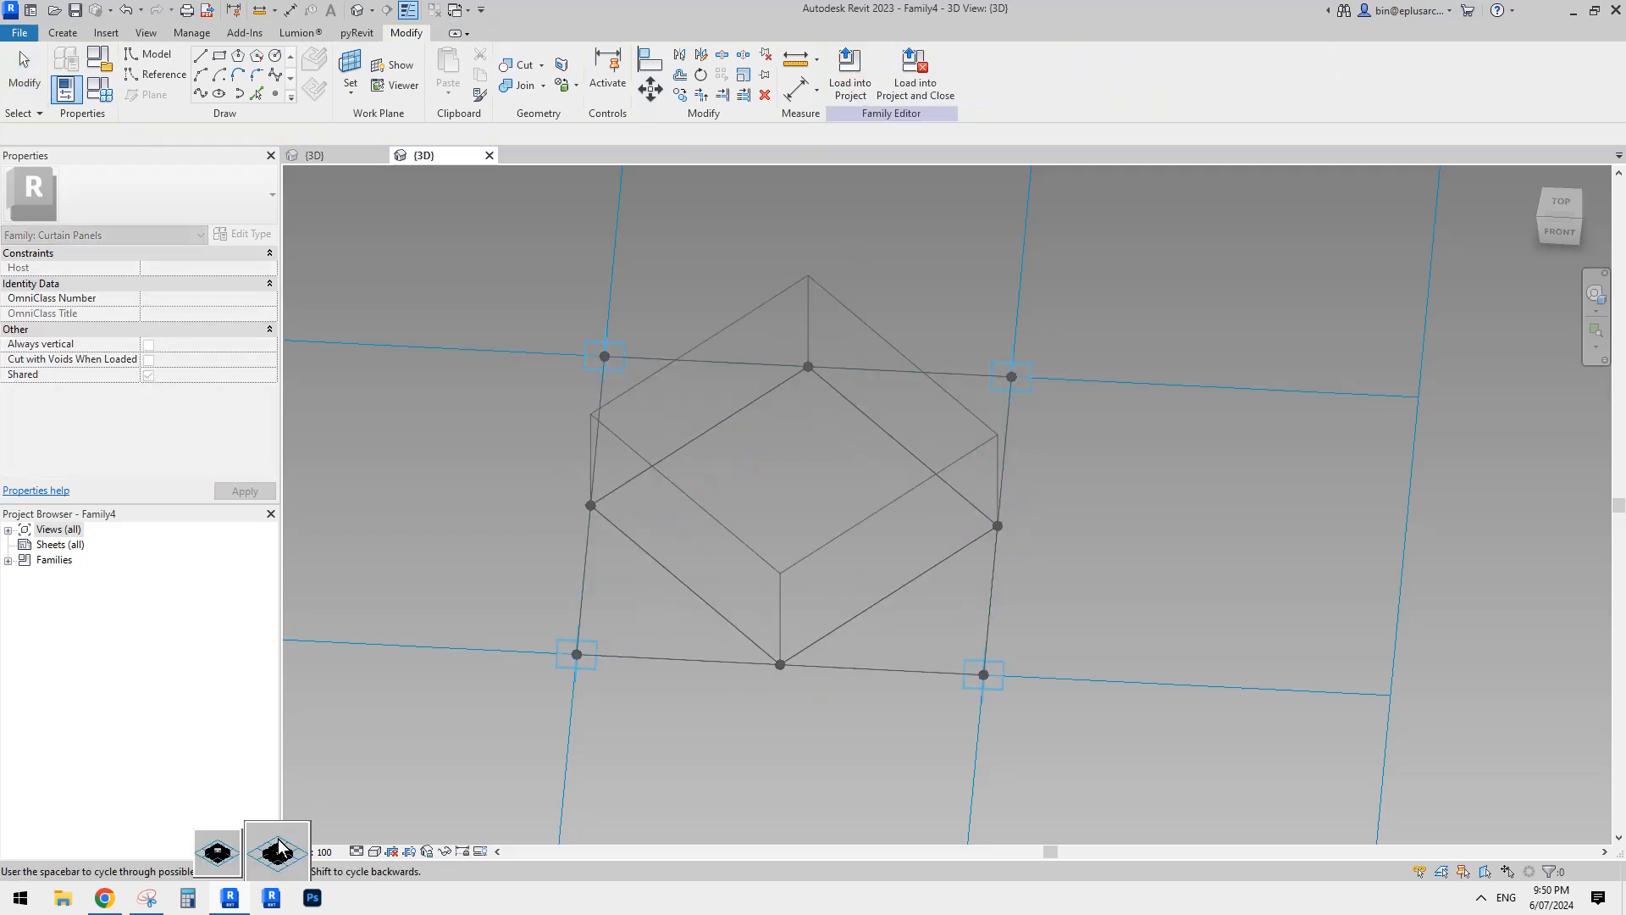
pyautogui.click(275, 837)
pyautogui.scroll(3, 803, 490)
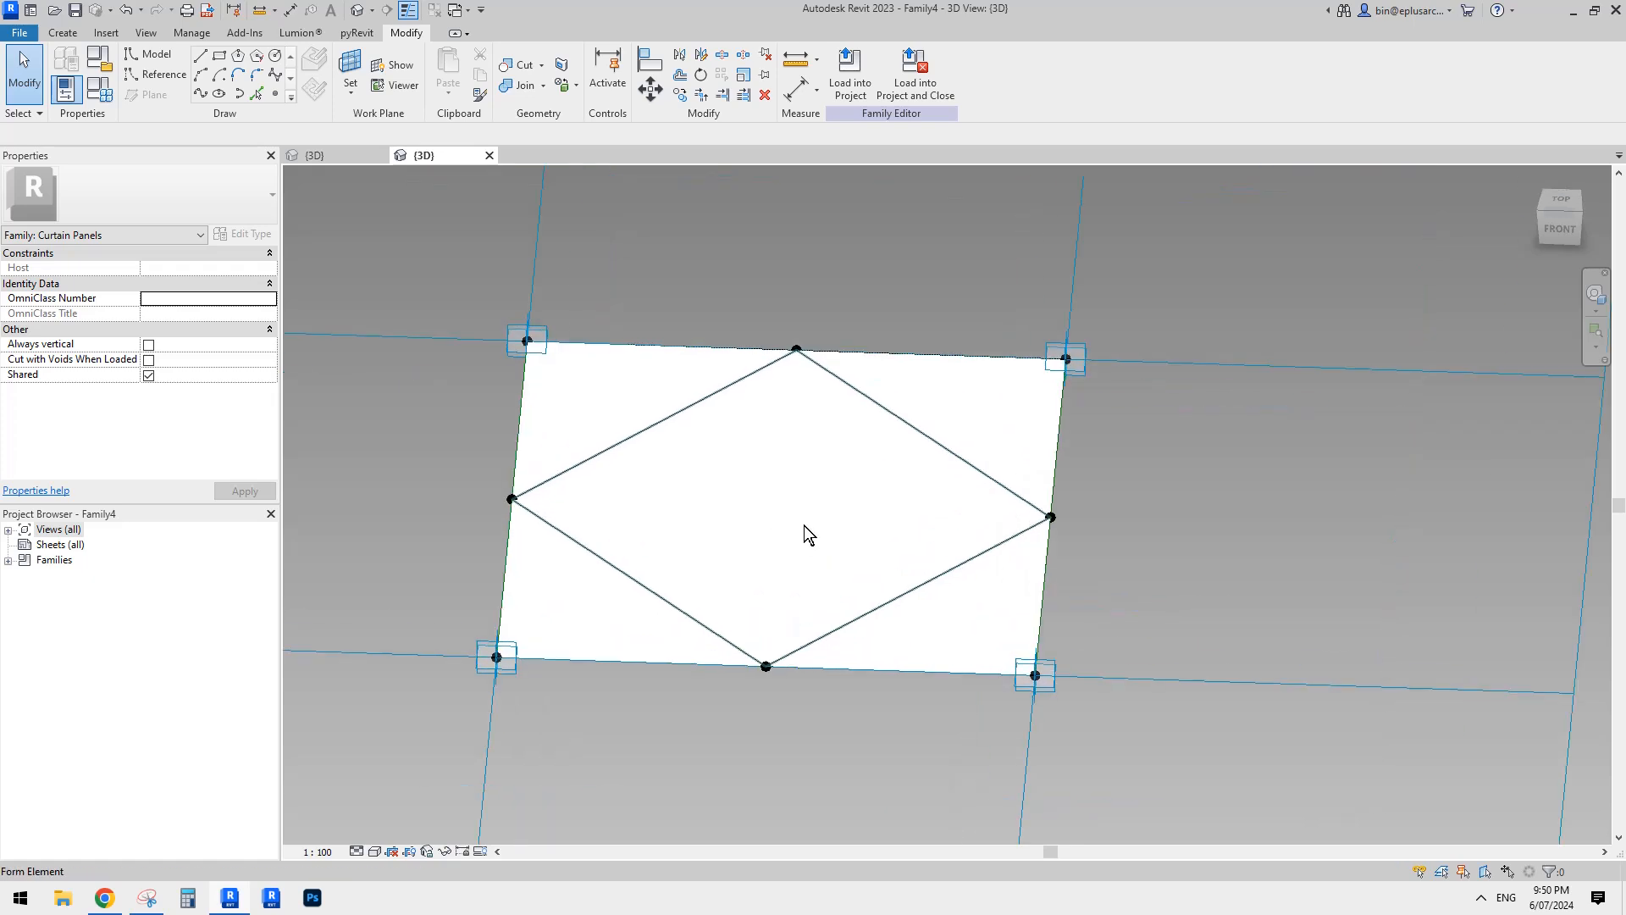
pyautogui.keyDown('shift'); pyautogui.moveTo(798, 548); pyautogui.dragTo(807, 583, button='middle'); pyautogui.keyUp('shift')
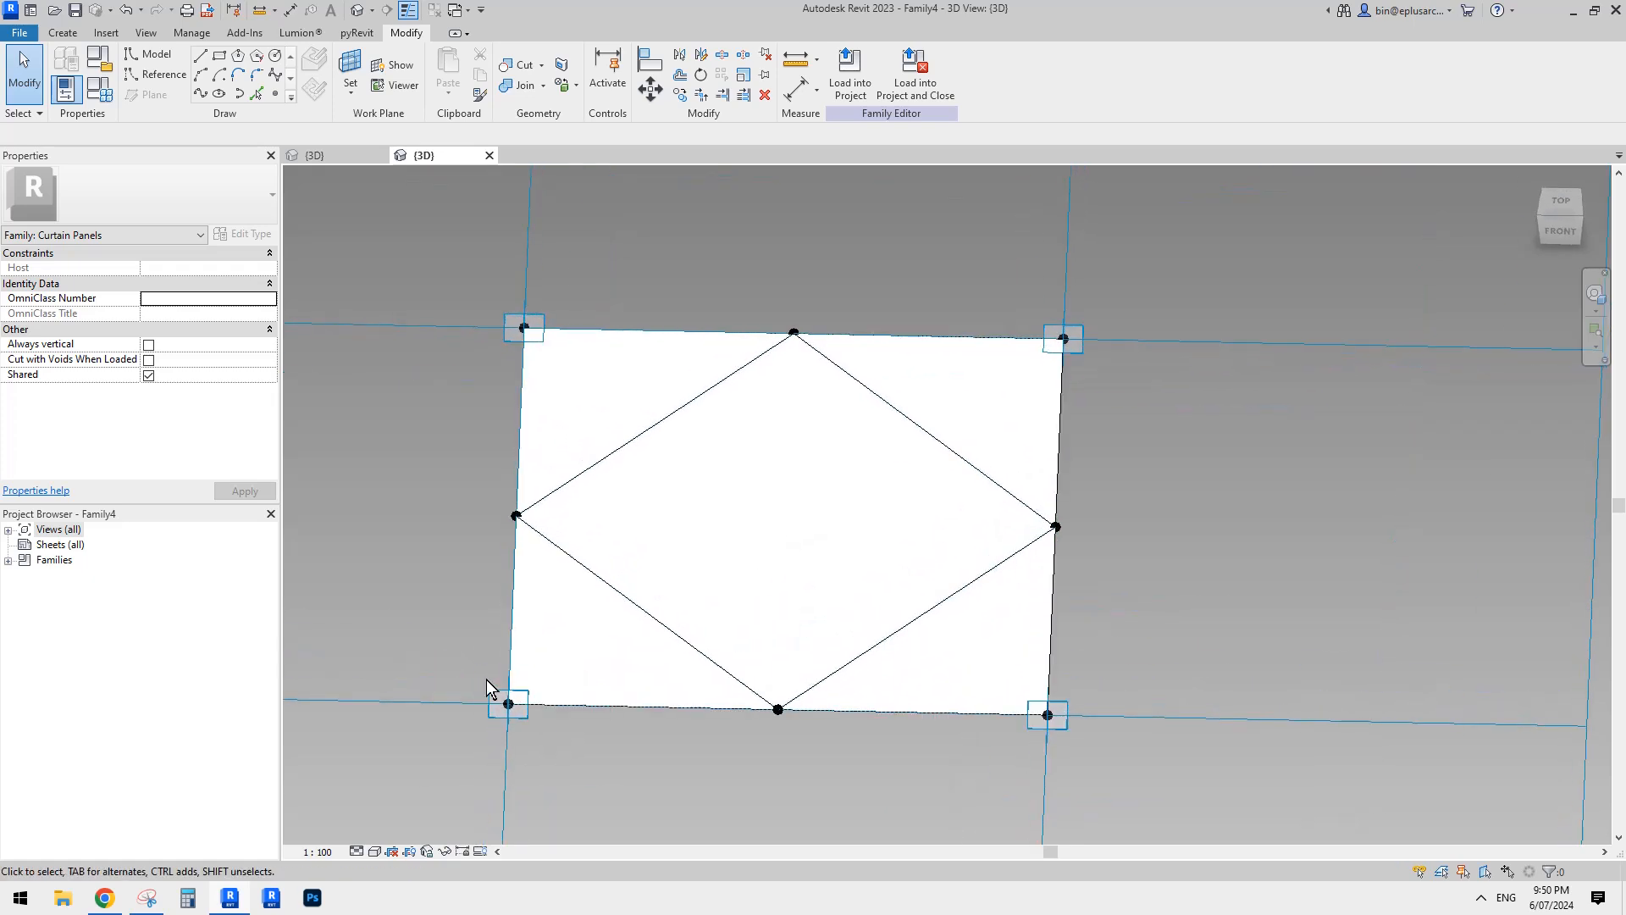
# Step: Associate the central diamond's material with a new family parameter named ma1
pyautogui.click(728, 536)
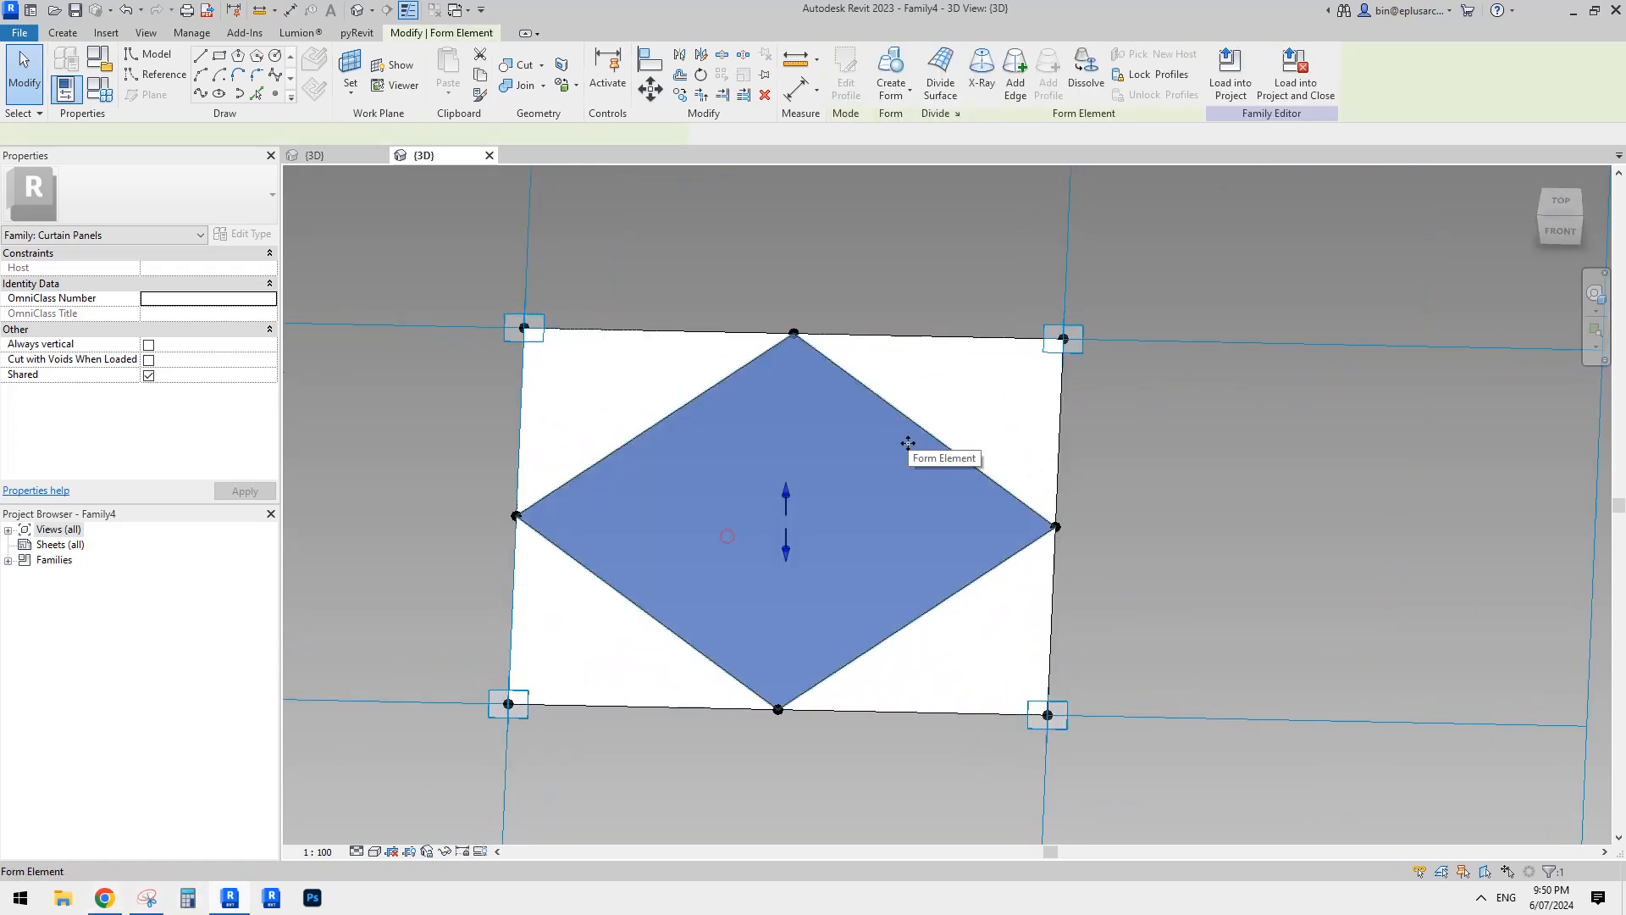
pyautogui.moveTo(777, 466); pyautogui.dragTo(769, 412, button='middle')
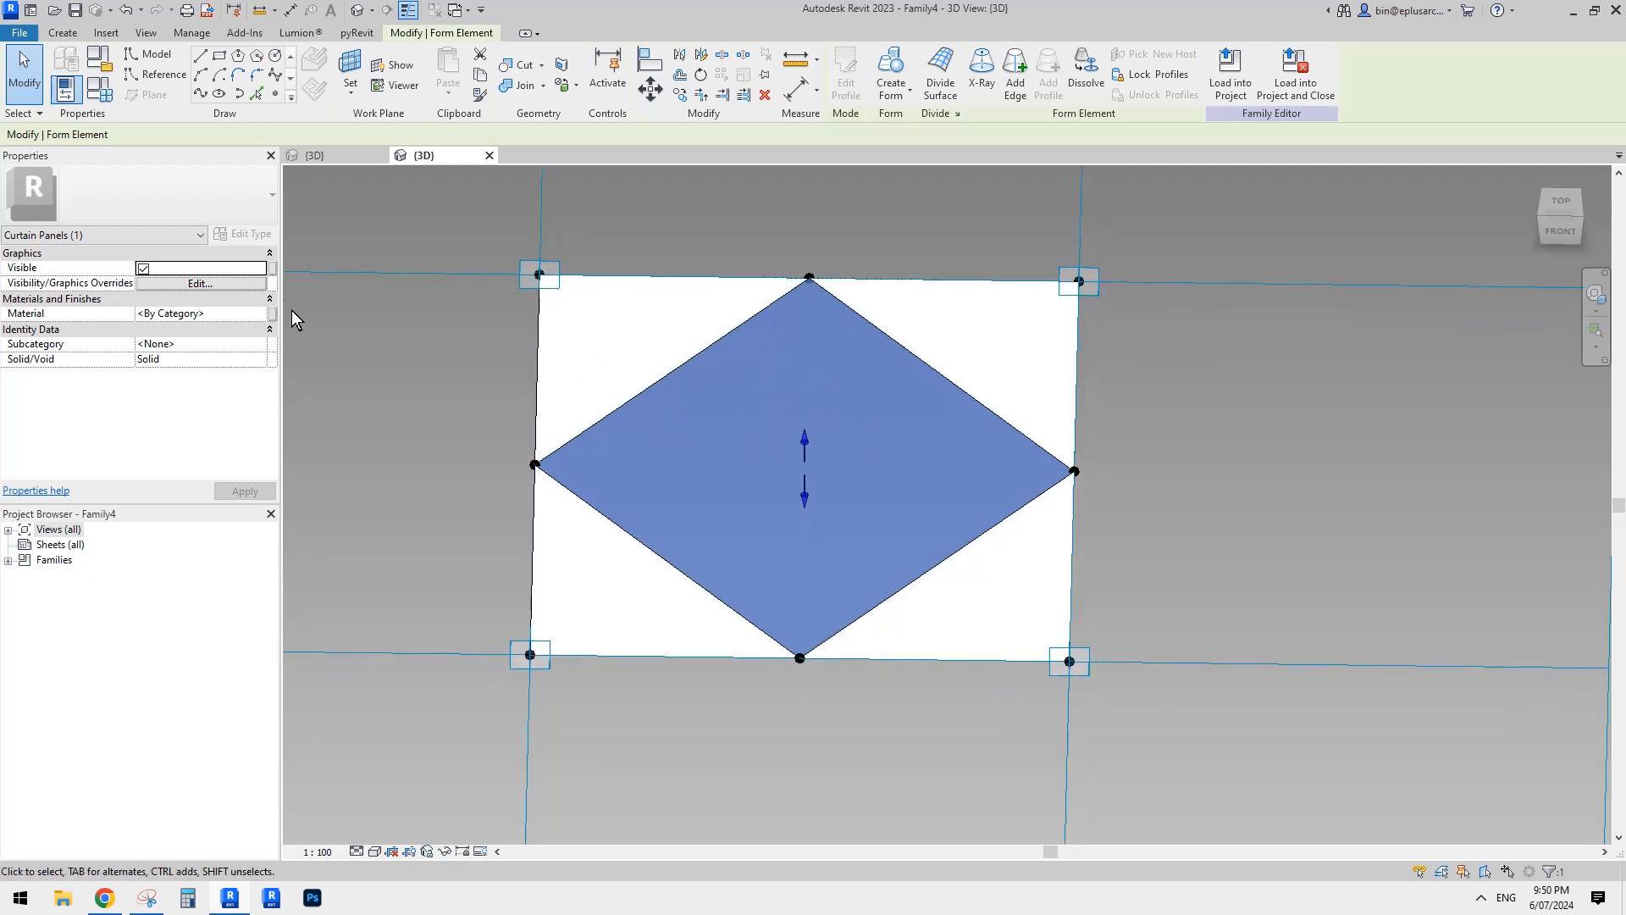
pyautogui.click(270, 314)
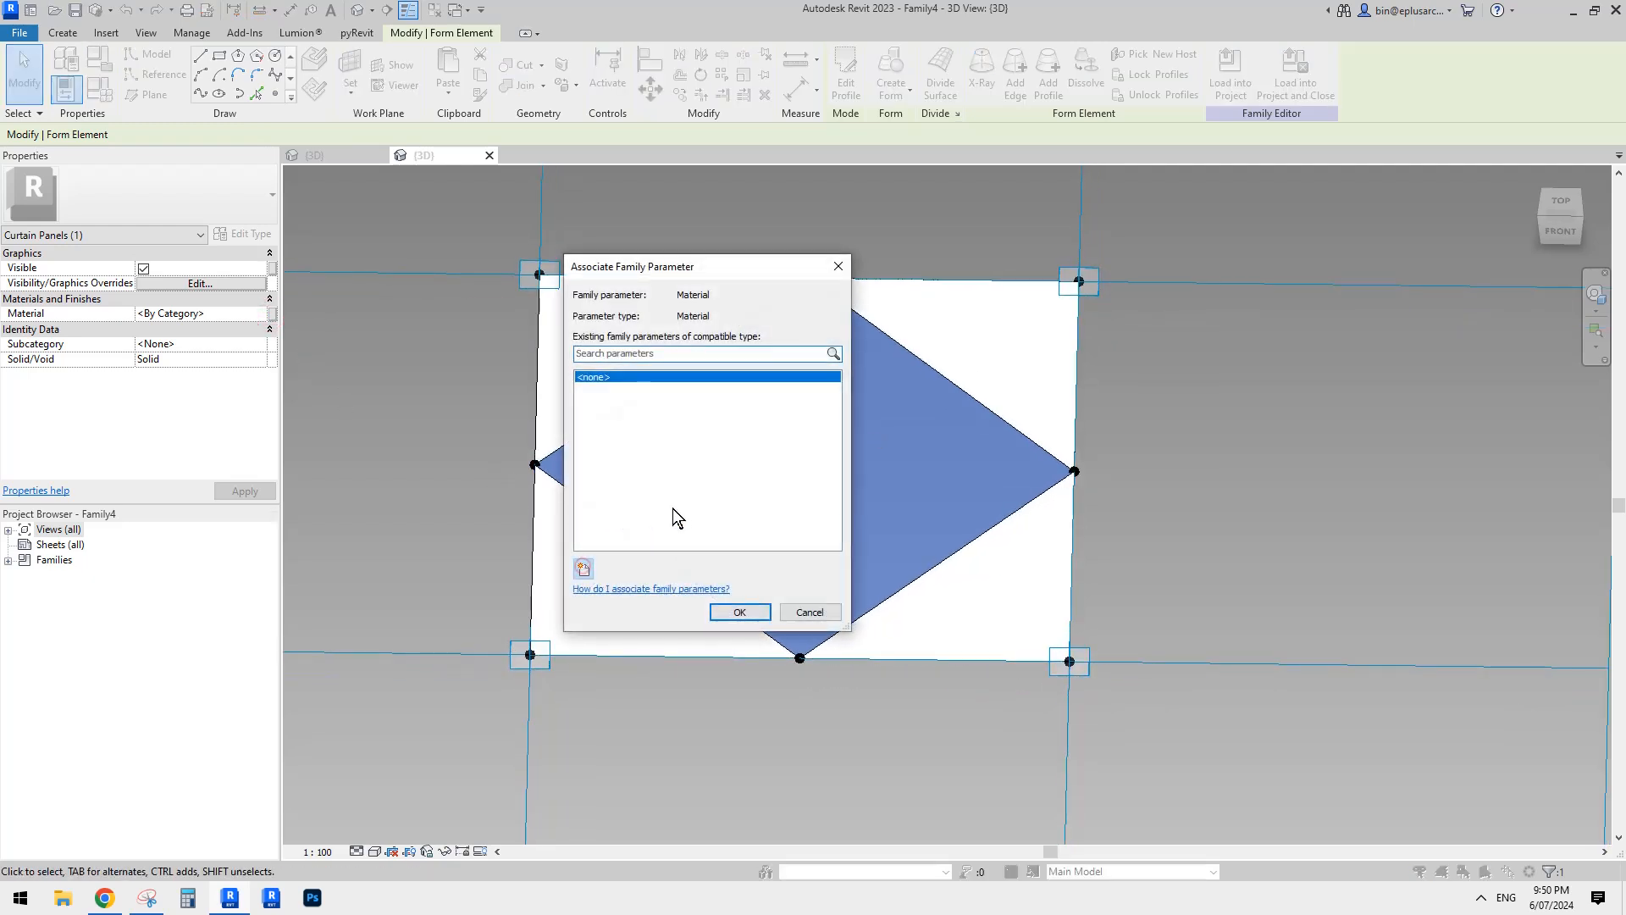
pyautogui.click(582, 568)
pyautogui.write('ma1')
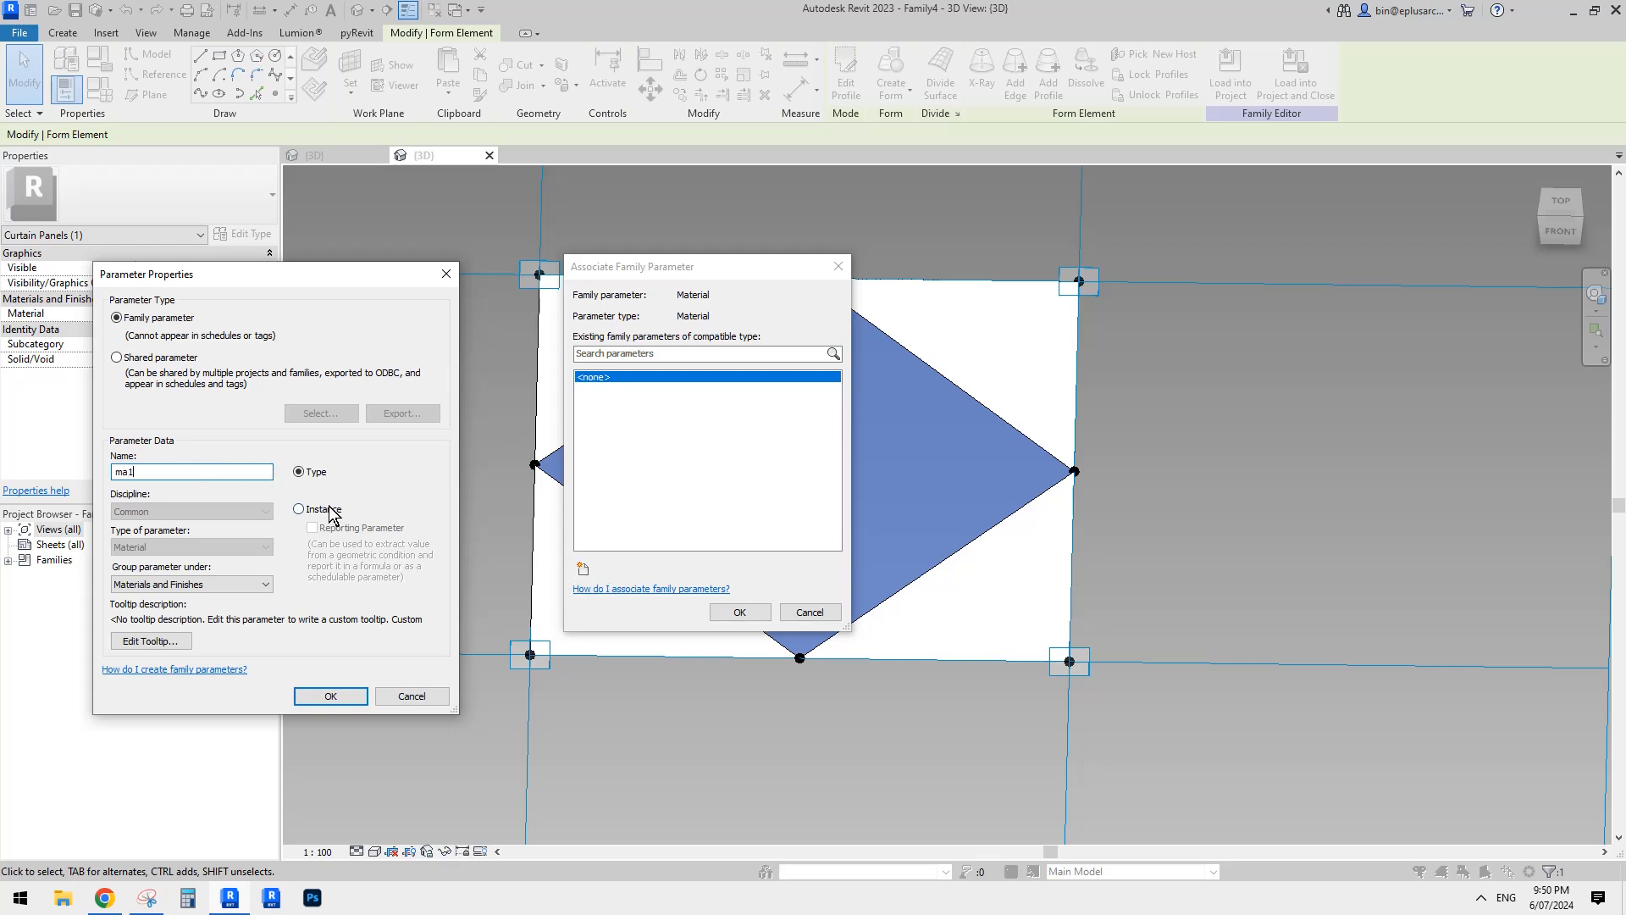
pyautogui.click(336, 699)
pyautogui.click(738, 612)
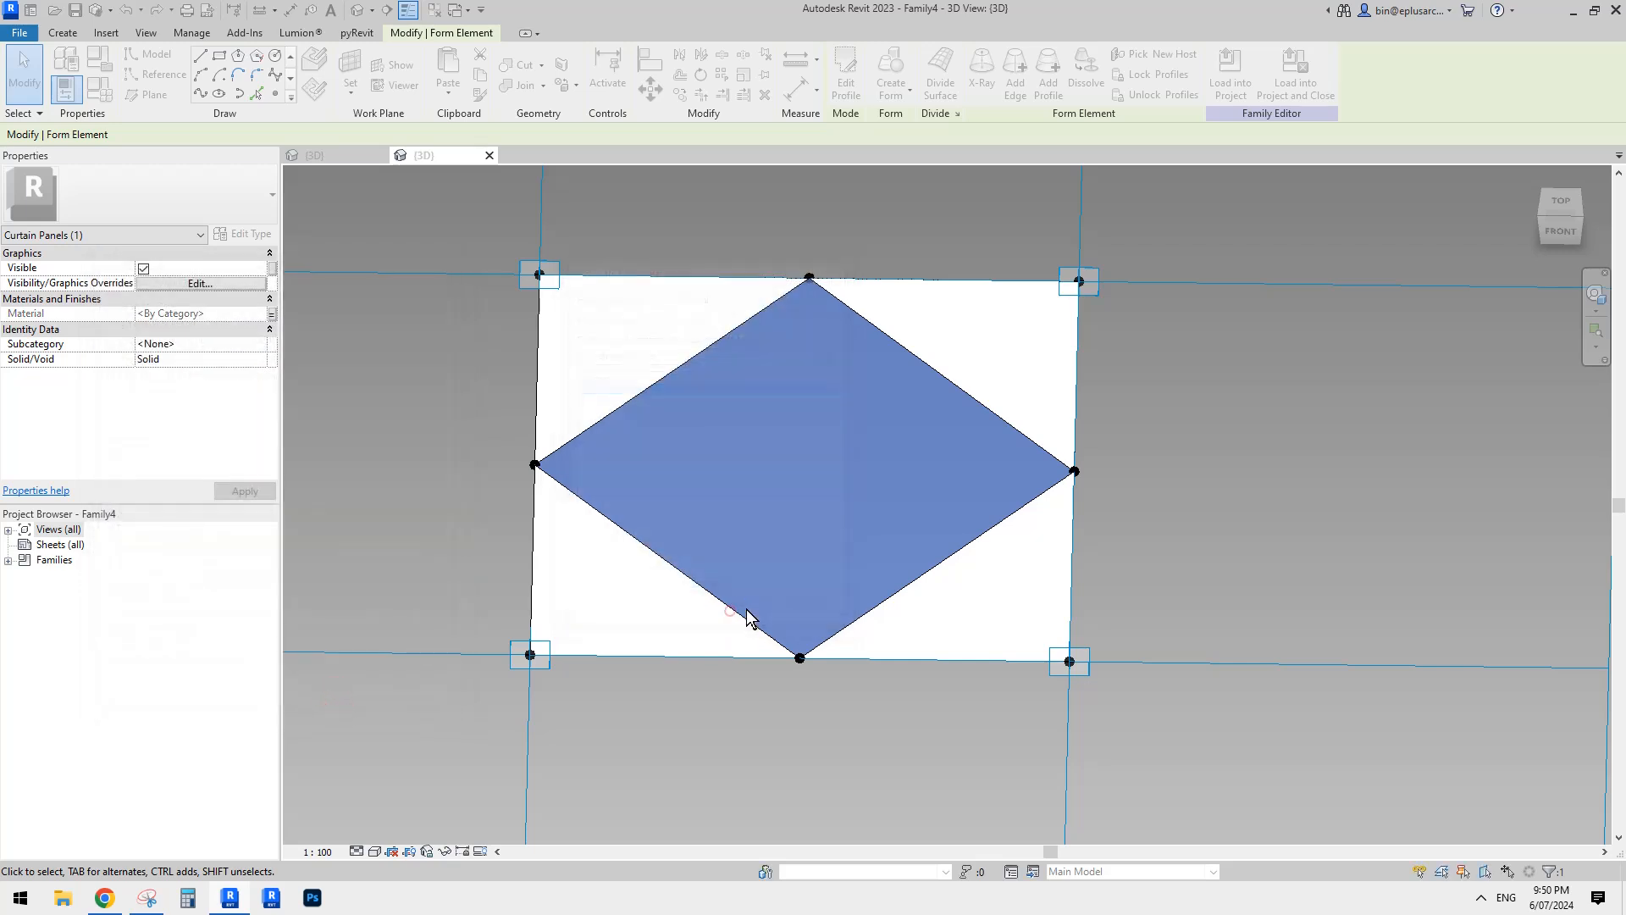
# Step: Associate the upper-left corner triangle's material with a new instance family parameter named ma2
pyautogui.click(648, 321)
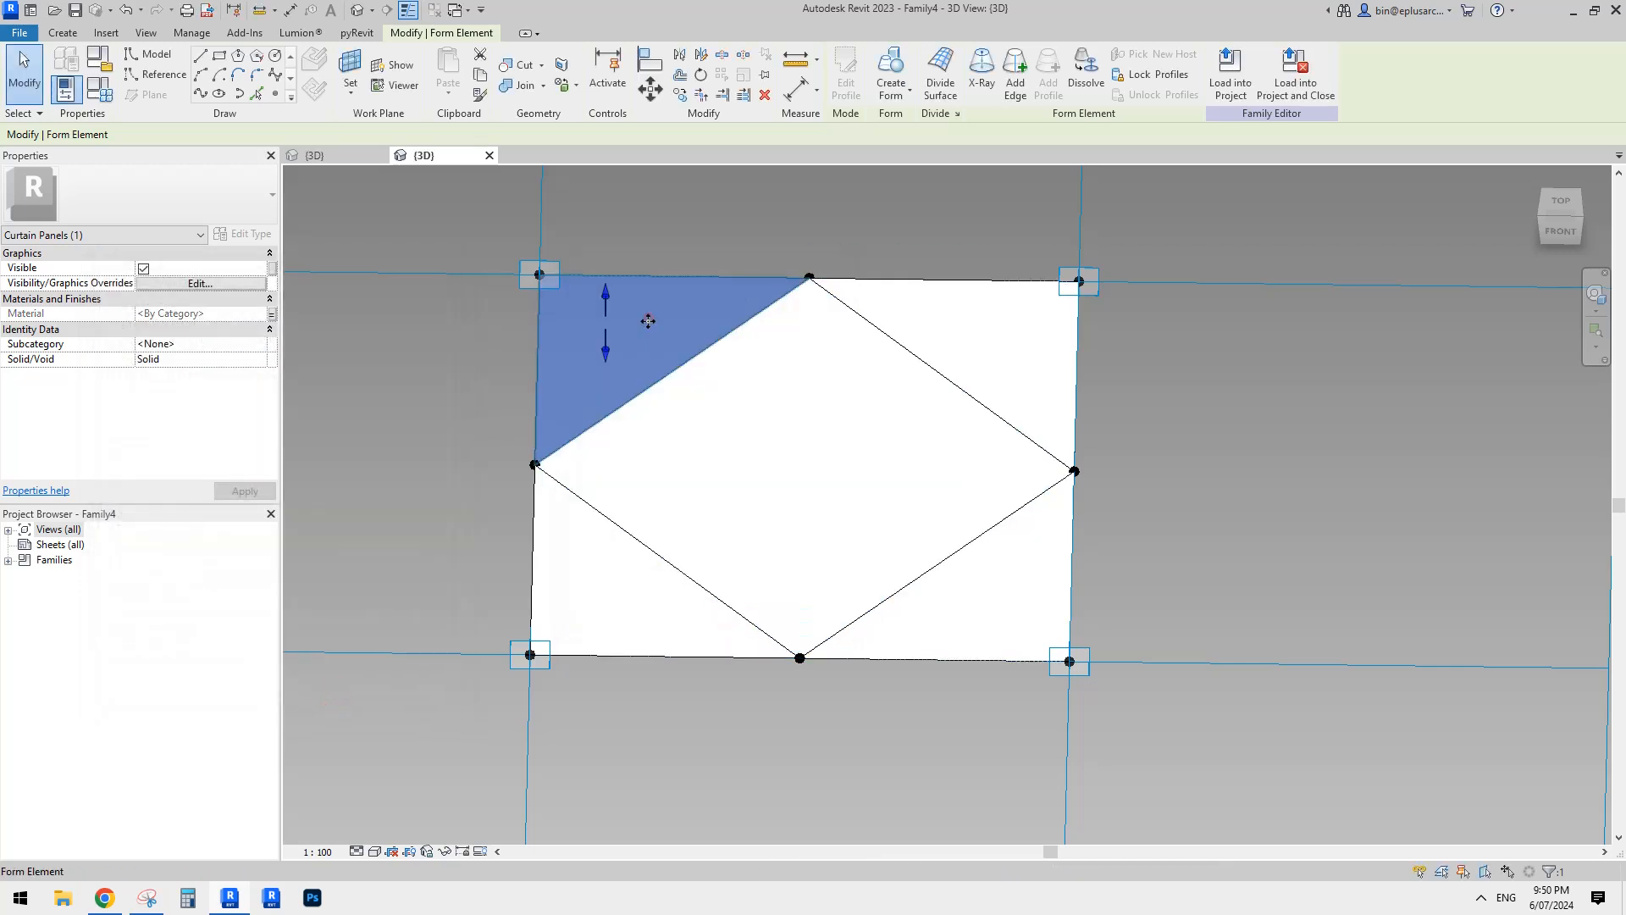
pyautogui.click(273, 313)
pyautogui.click(582, 569)
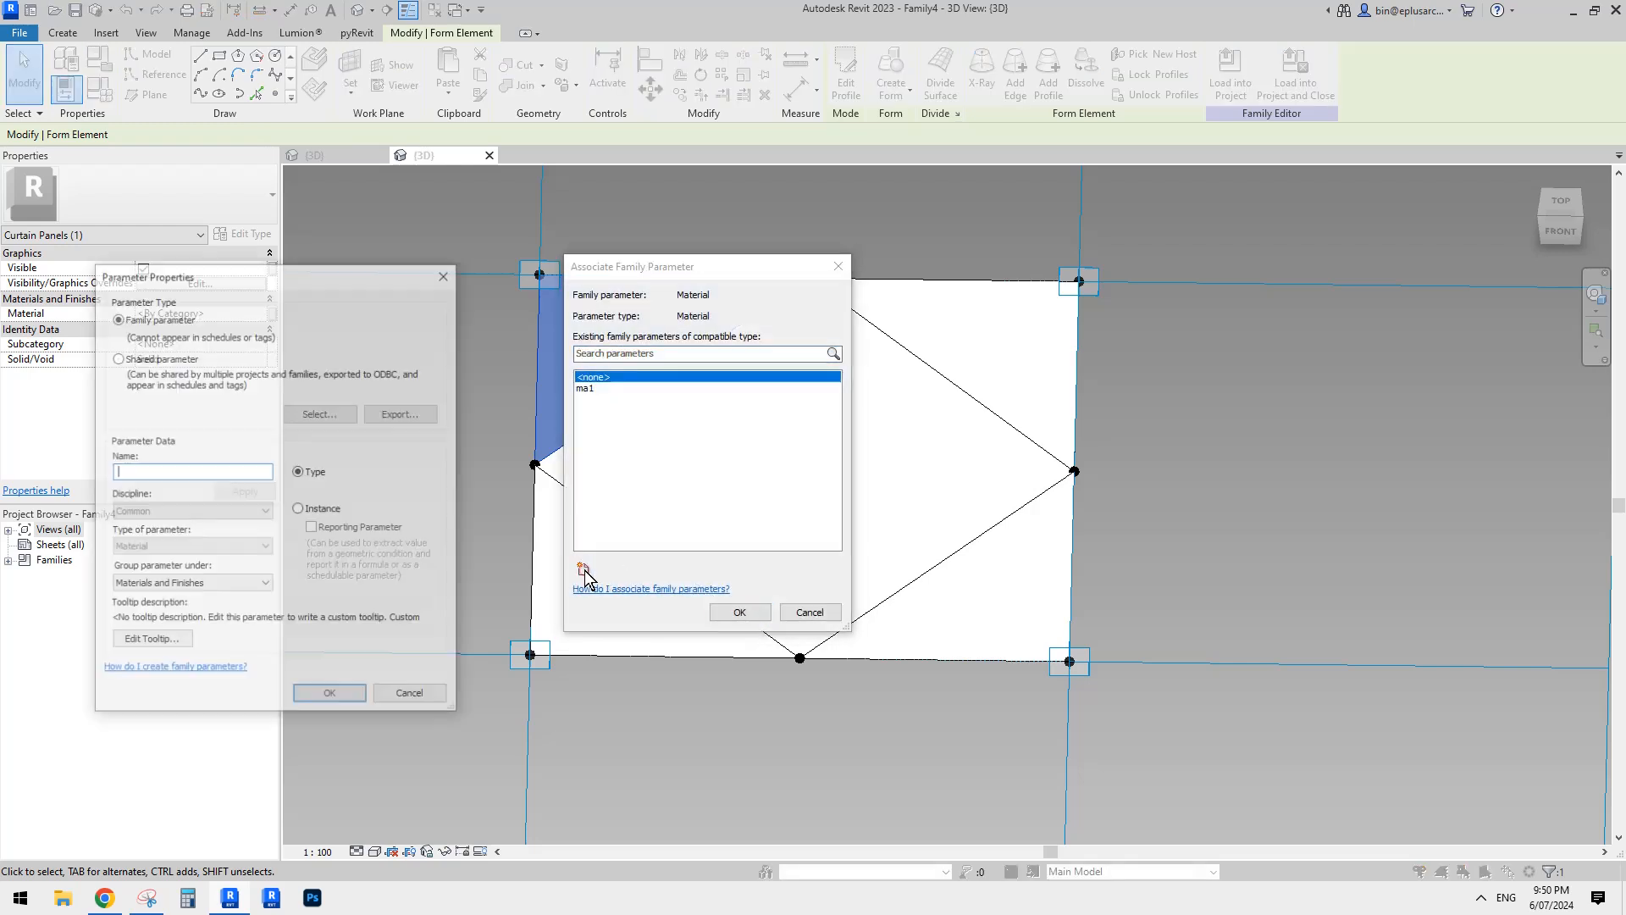
pyautogui.write('ma2')
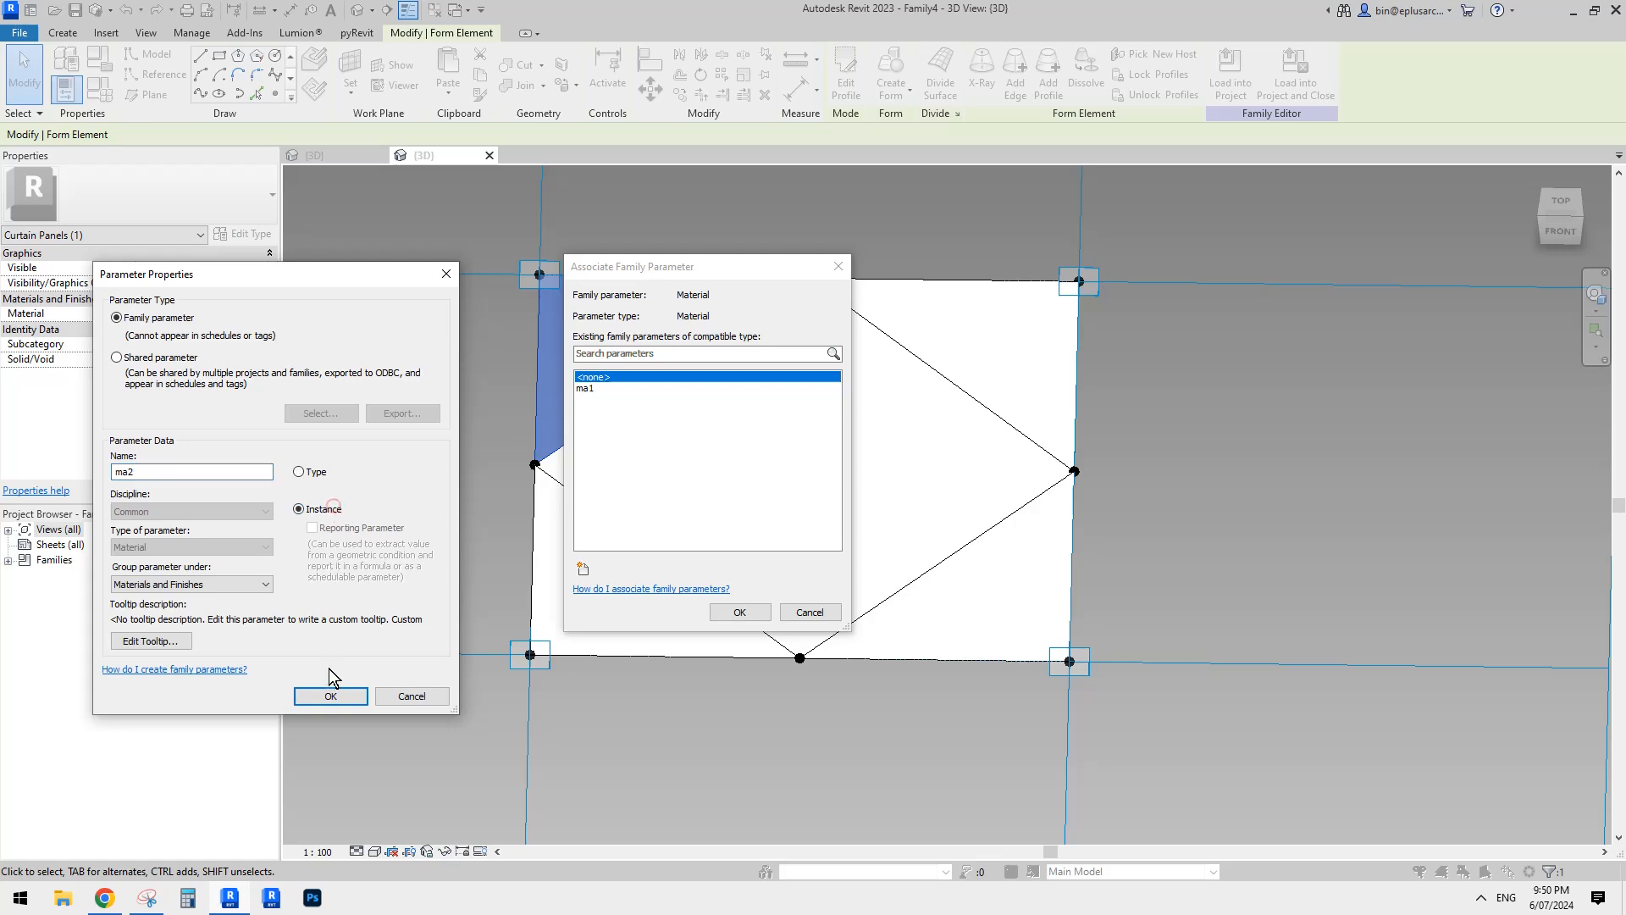
pyautogui.click(330, 696)
pyautogui.click(740, 612)
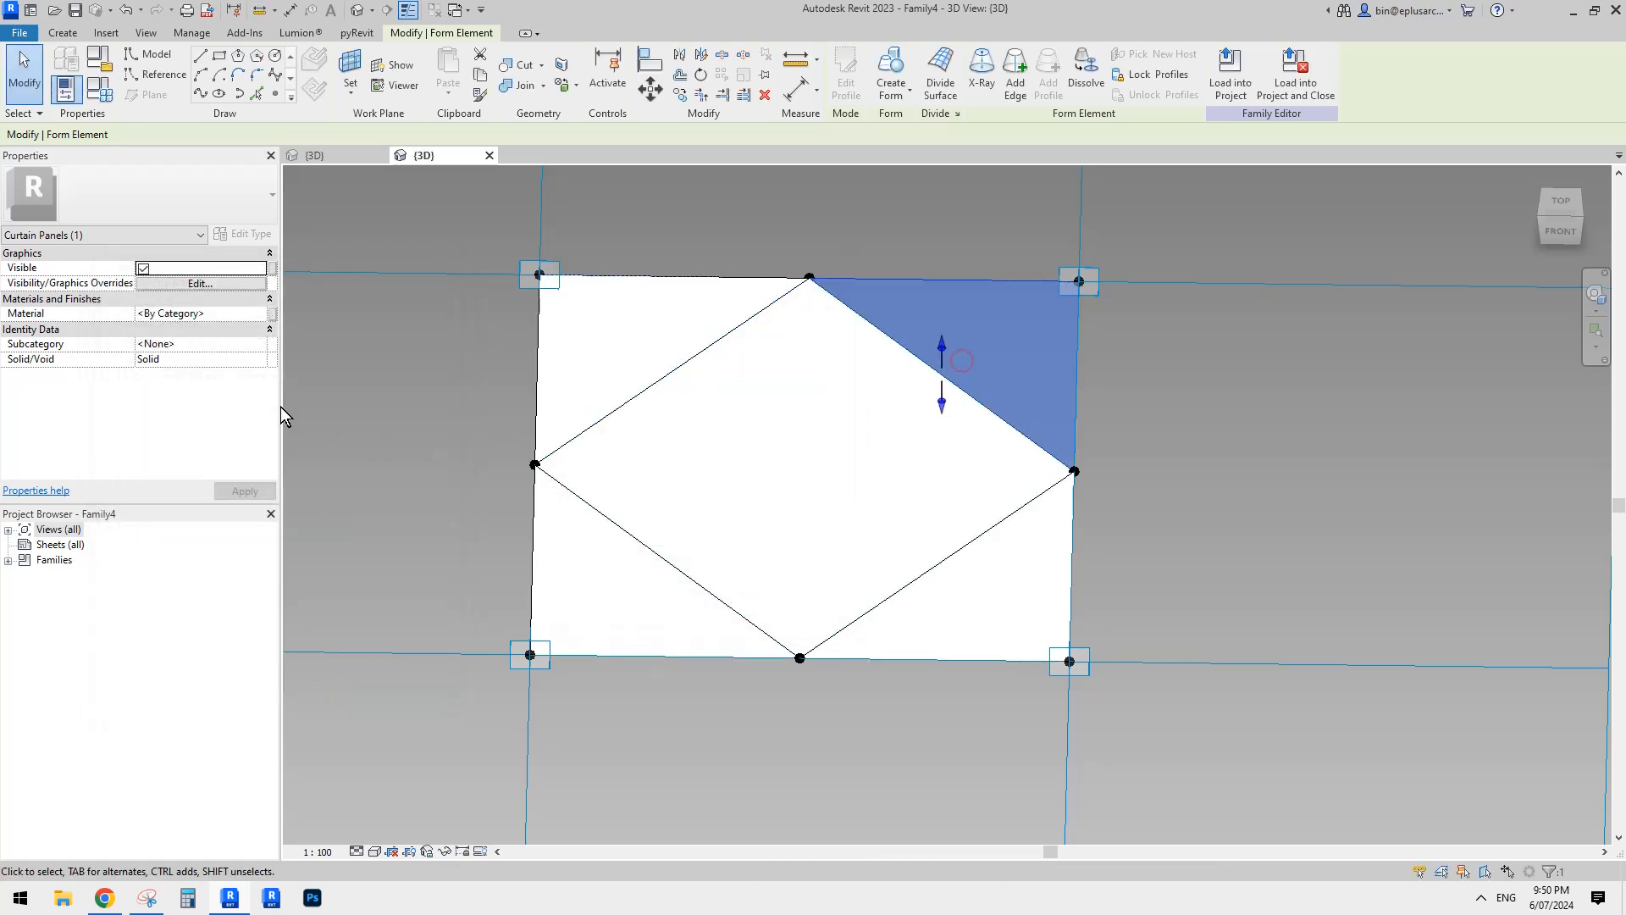
# Step: Associate the upper-right corner triangle's material with a new family parameter named ma3
pyautogui.click(271, 317)
pyautogui.click(584, 569)
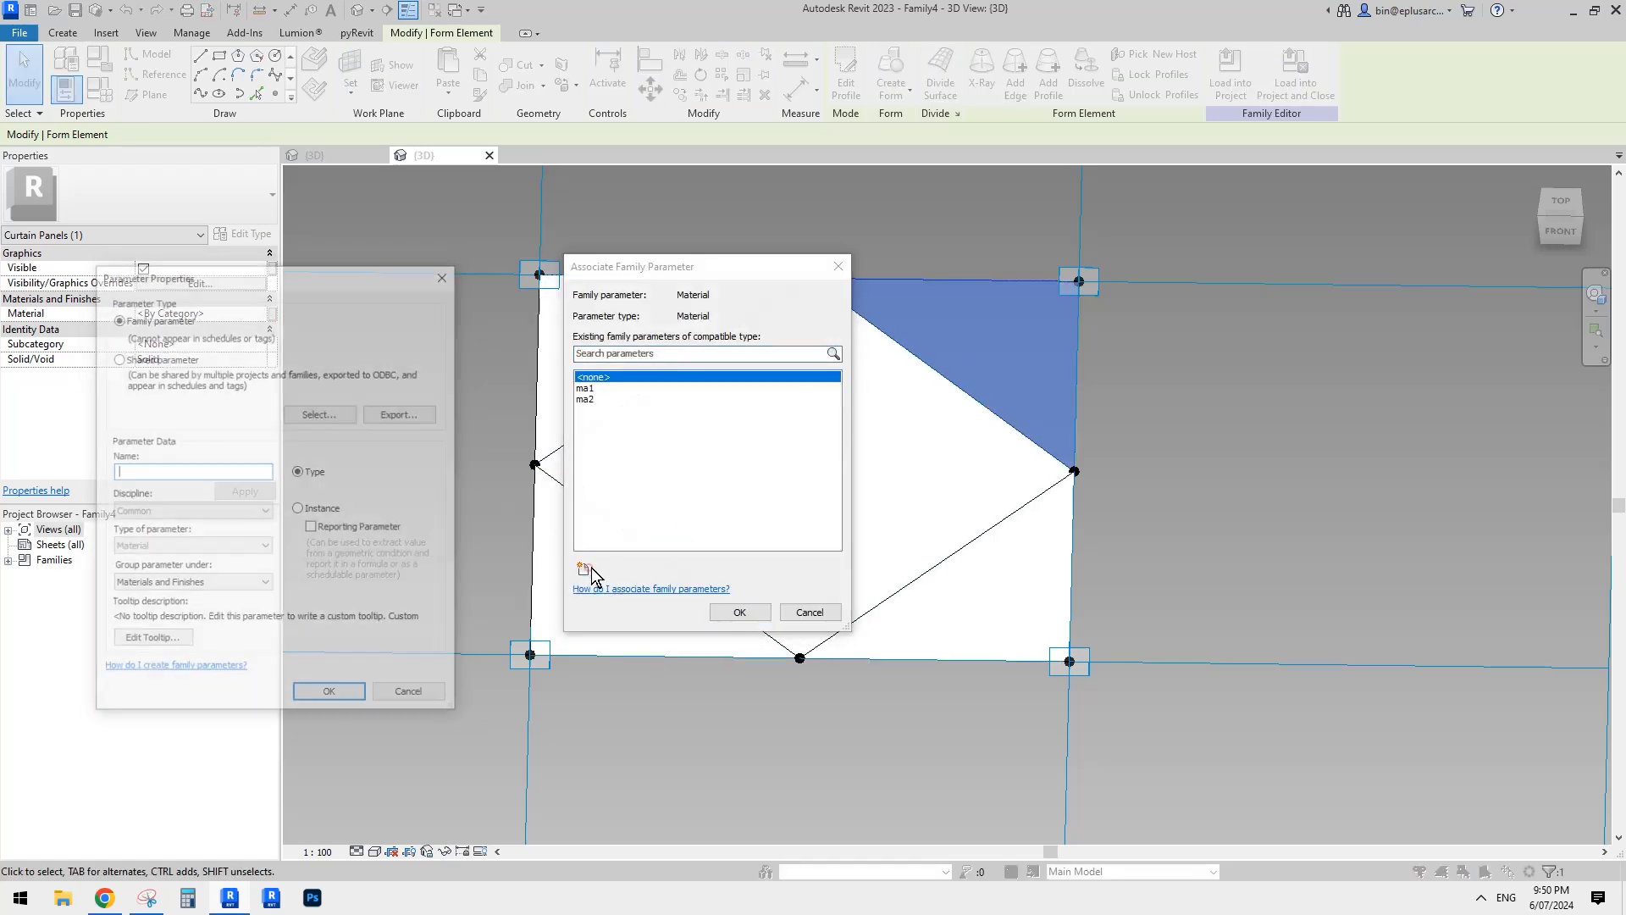
pyautogui.write('ma3')
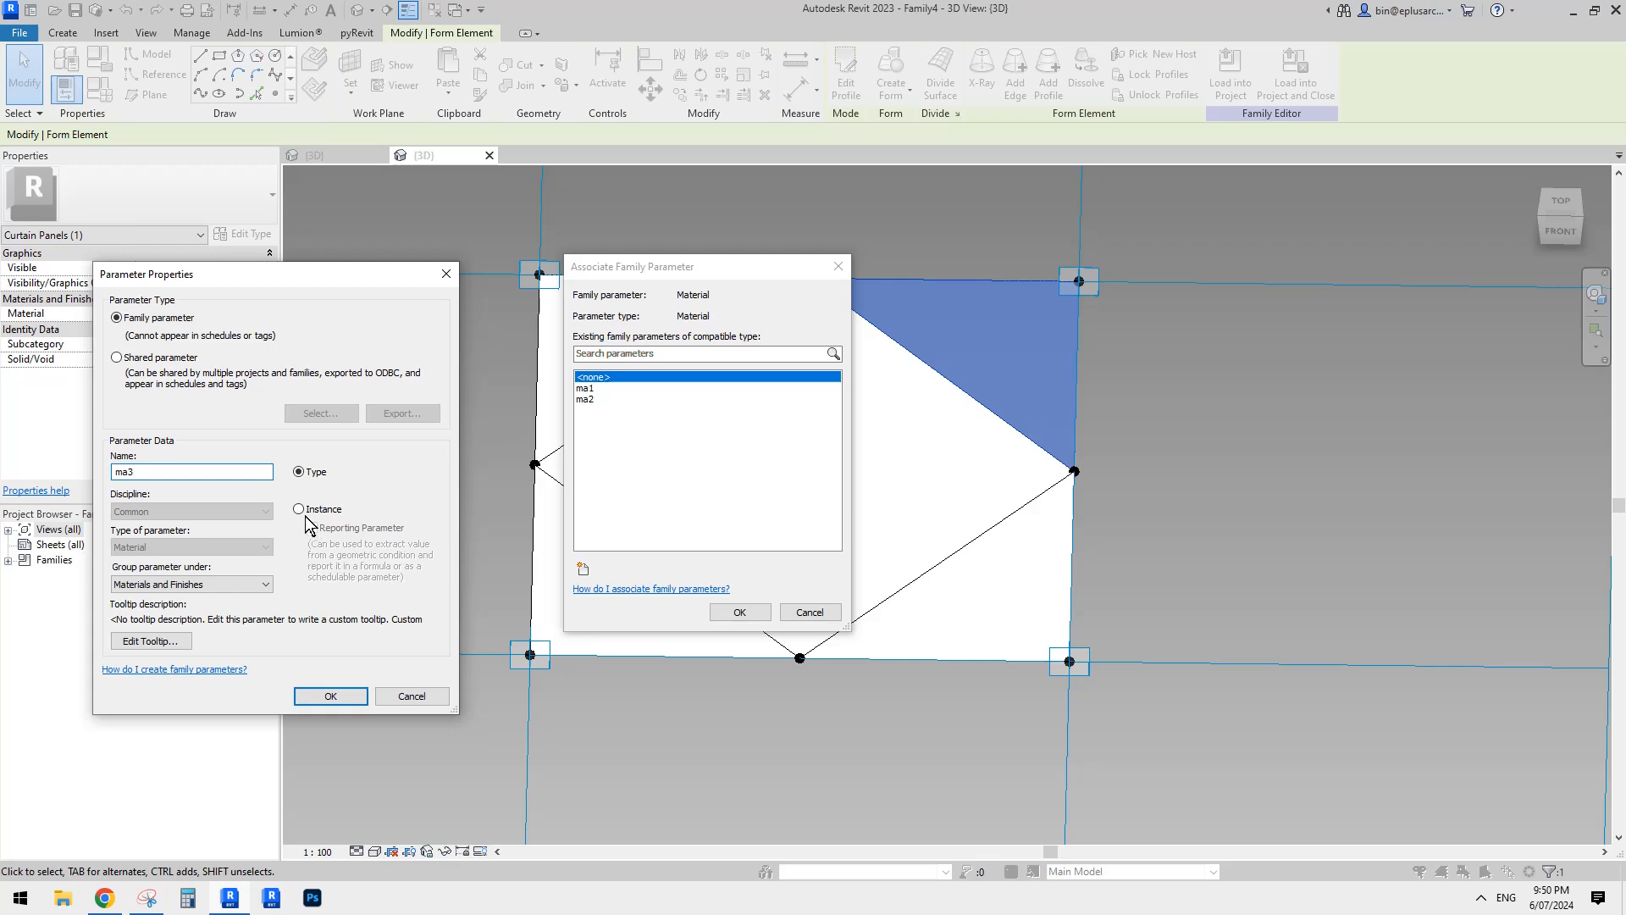
pyautogui.click(331, 696)
pyautogui.click(739, 611)
# Step: Associate the lower-right corner triangle's material with a new family parameter named ma4
pyautogui.click(948, 603)
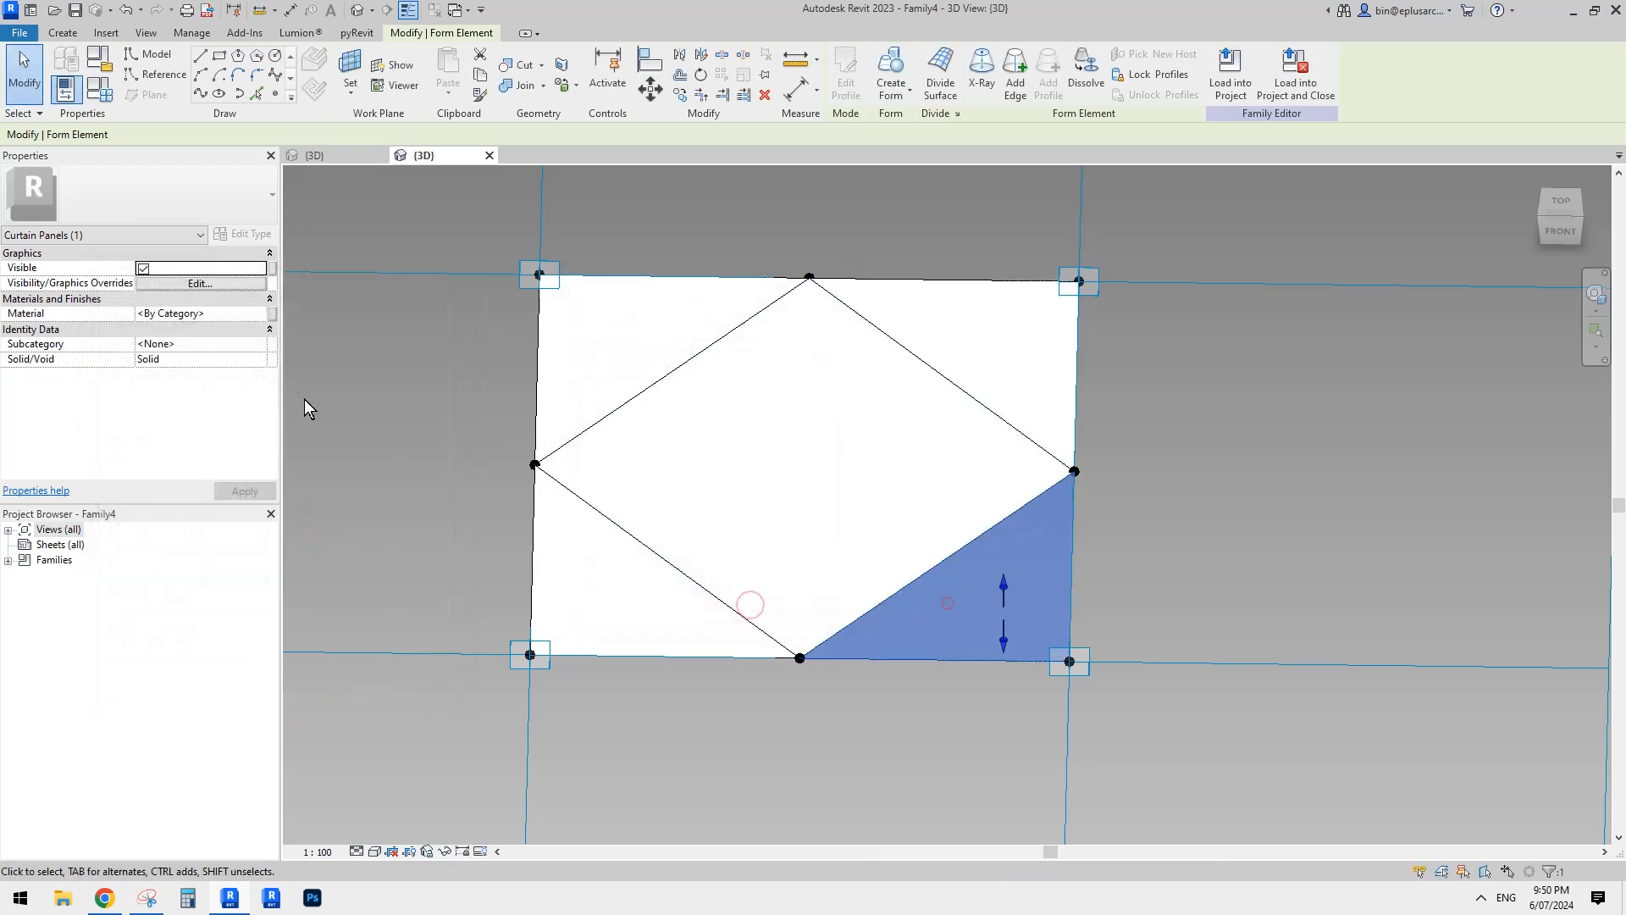
pyautogui.click(272, 315)
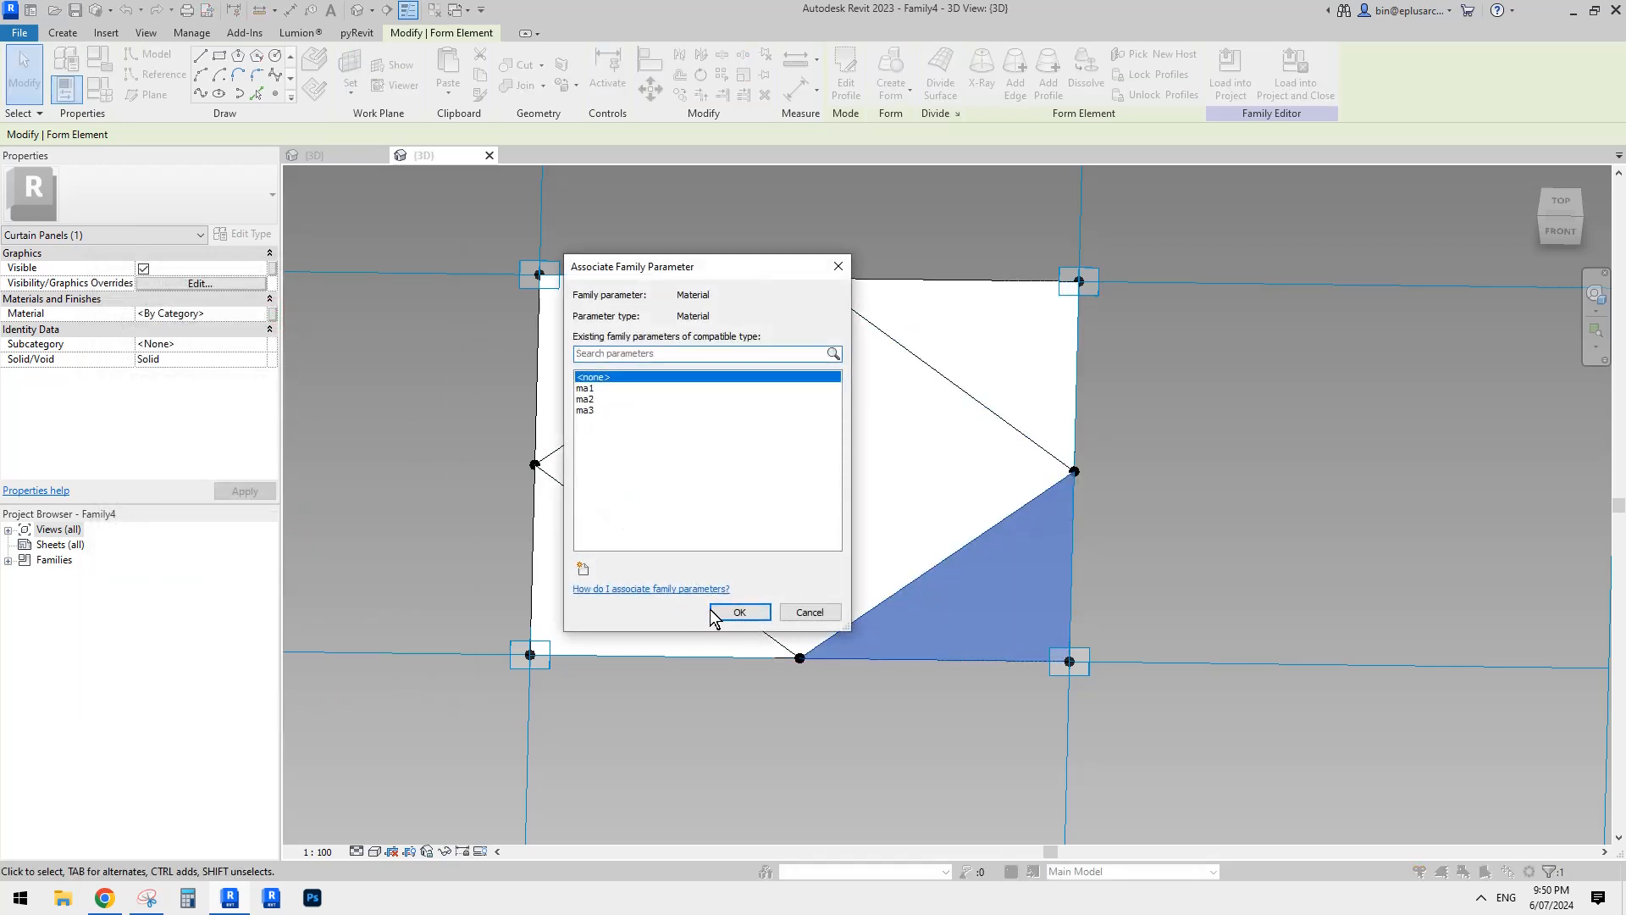
pyautogui.click(585, 569)
pyautogui.write('ma4')
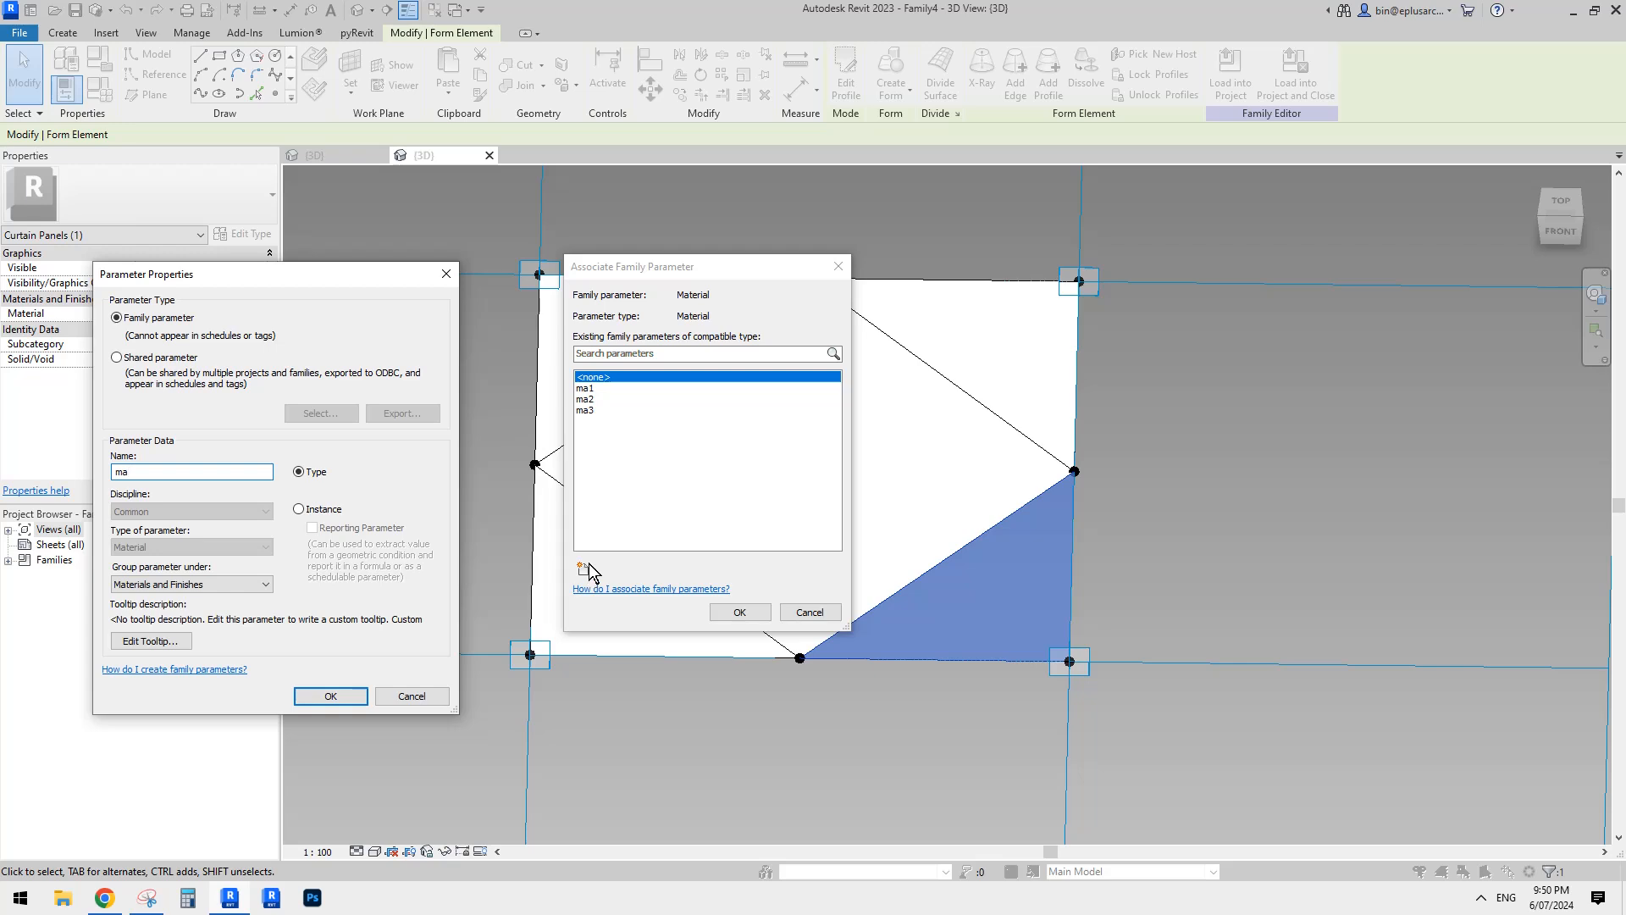
pyautogui.click(349, 702)
pyautogui.click(738, 613)
# Step: Associate the lower-left corner triangle's material with a new family parameter named ma5
pyautogui.click(621, 619)
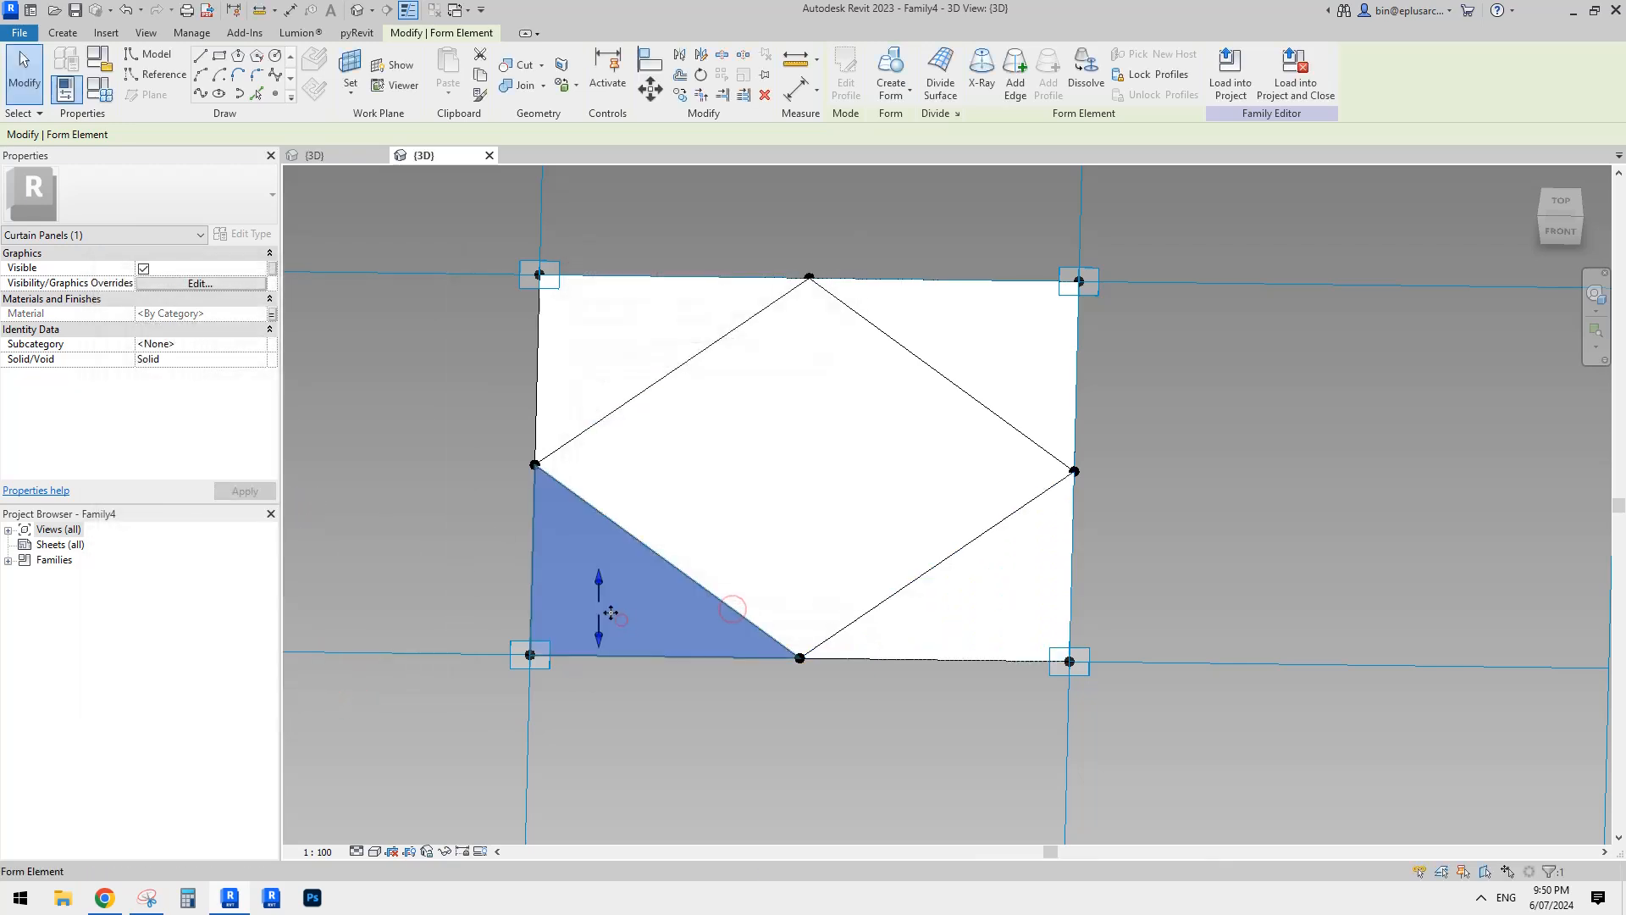
pyautogui.click(272, 313)
pyautogui.click(737, 613)
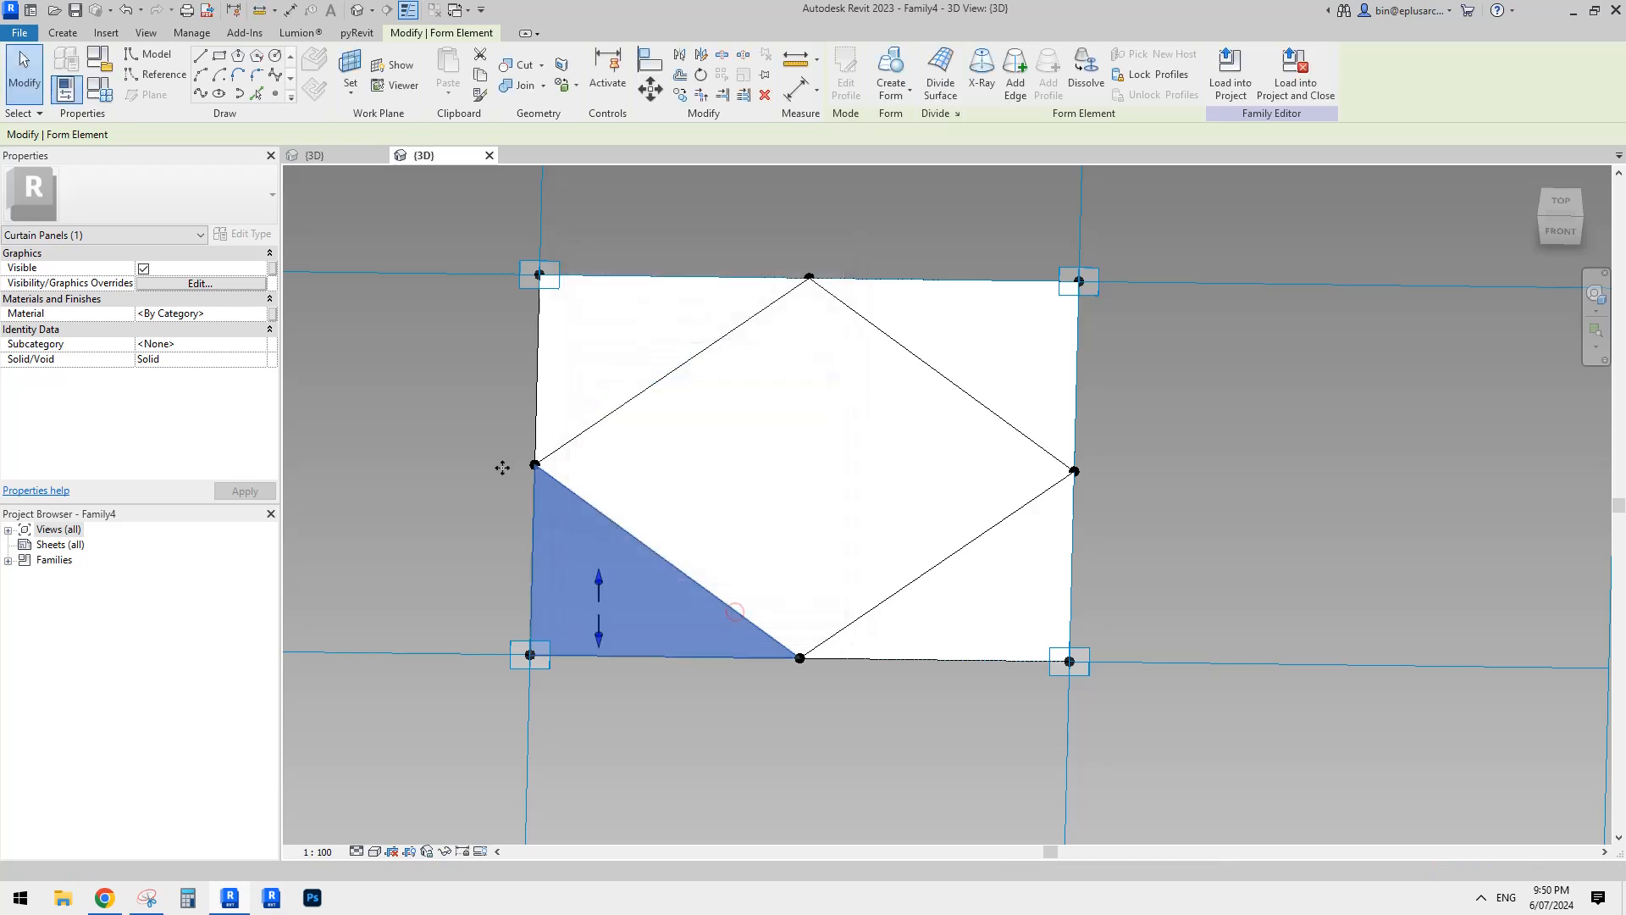
pyautogui.click(664, 692)
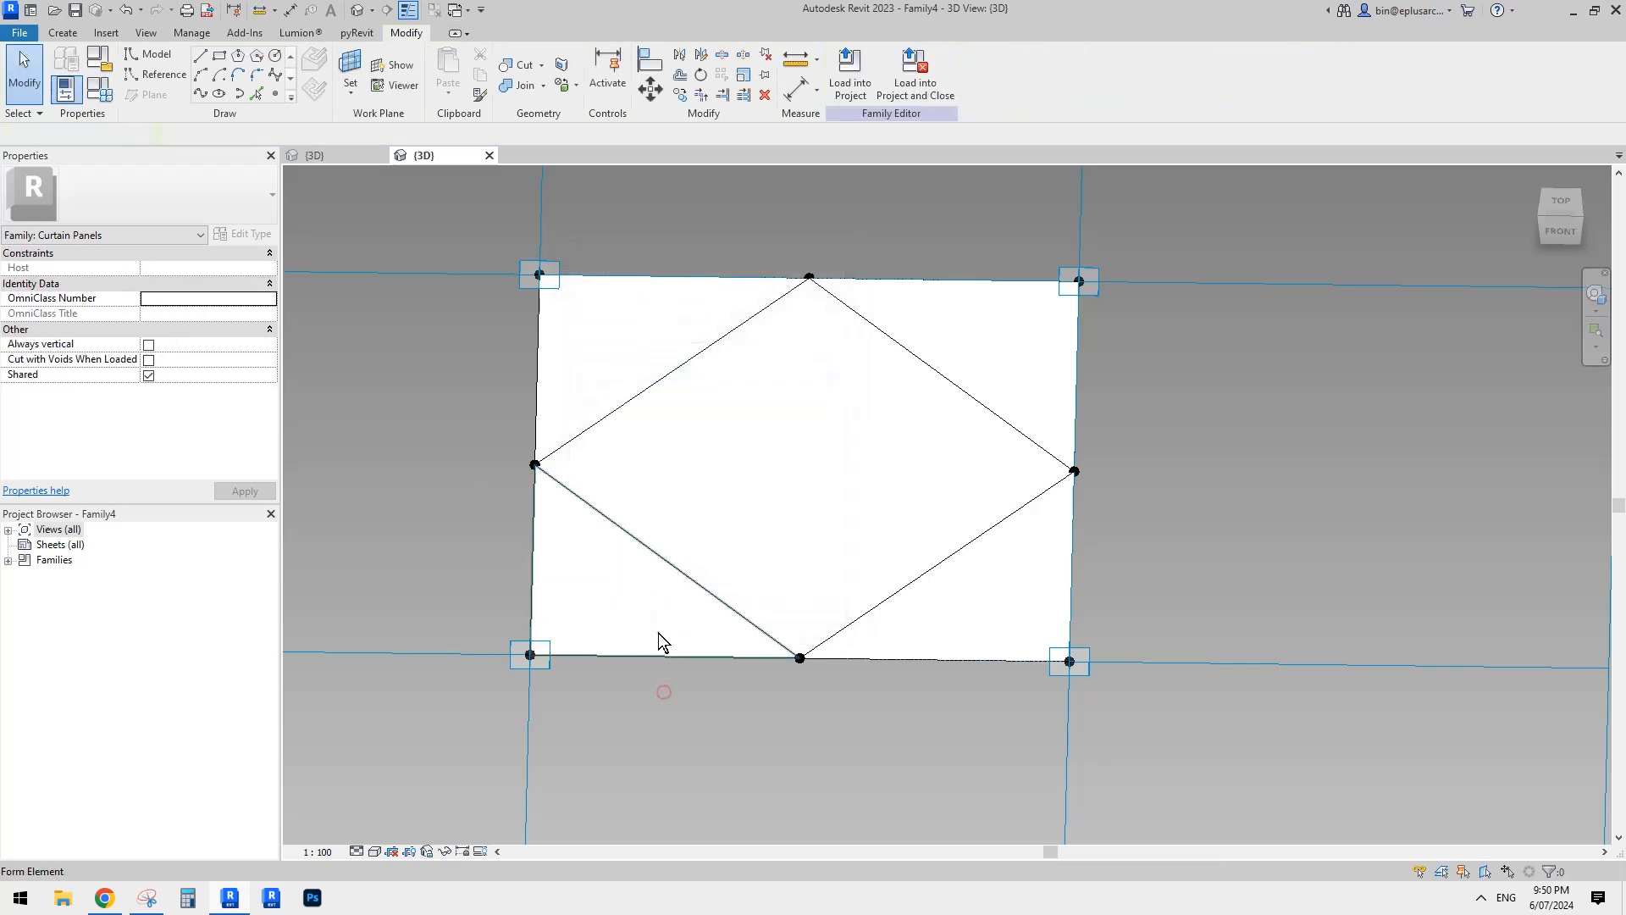
pyautogui.click(658, 633)
pyautogui.click(273, 318)
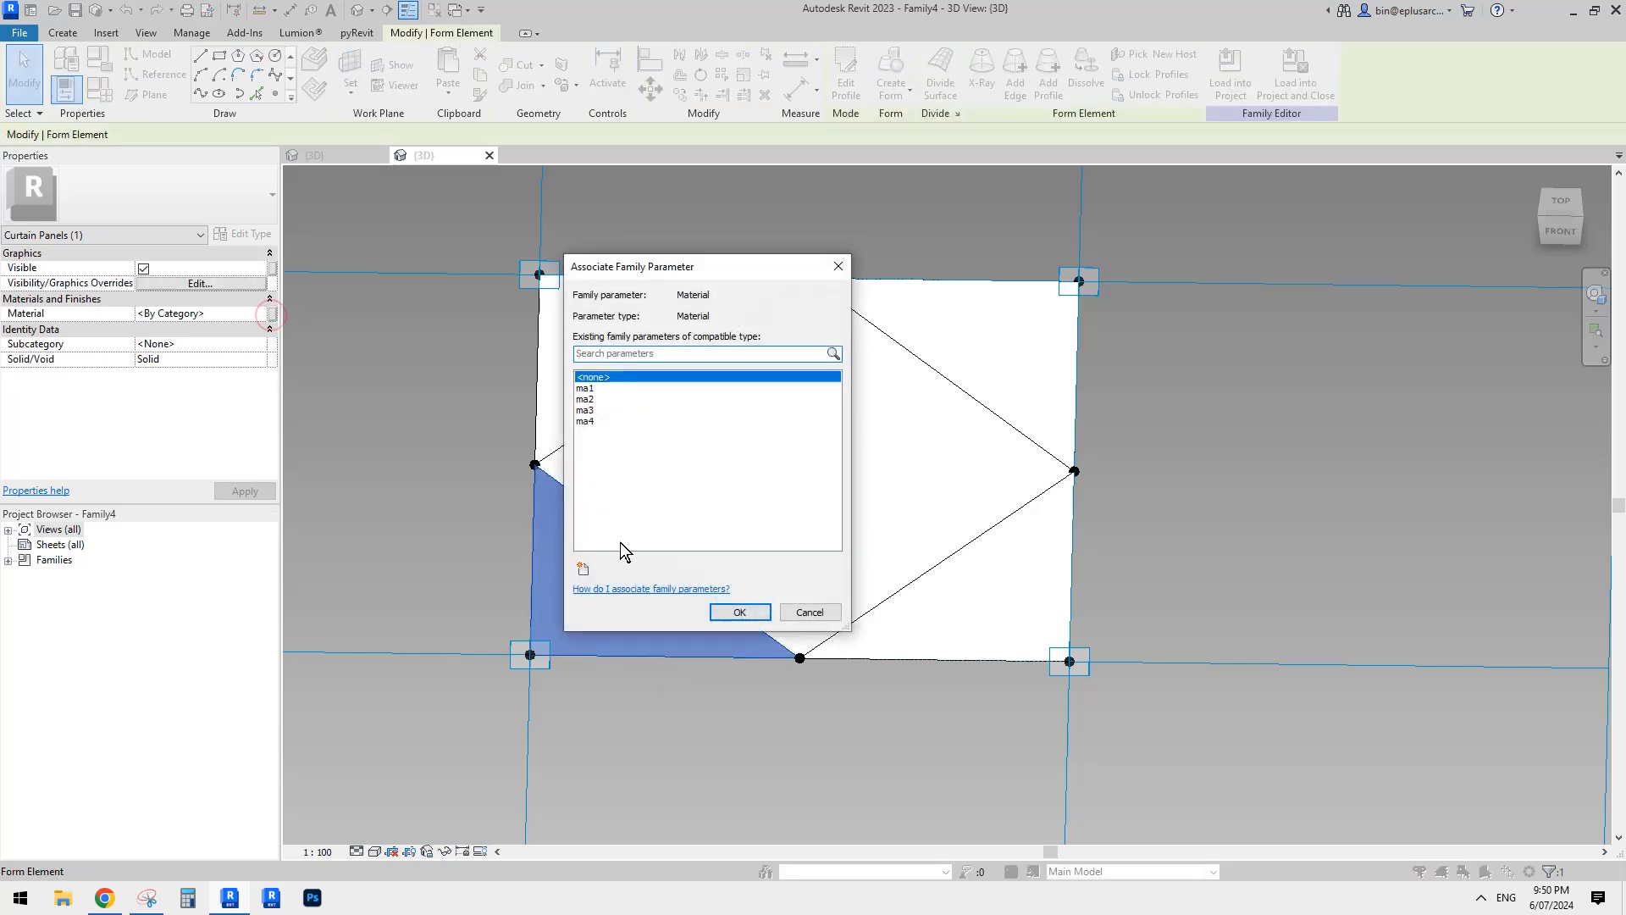
pyautogui.click(585, 568)
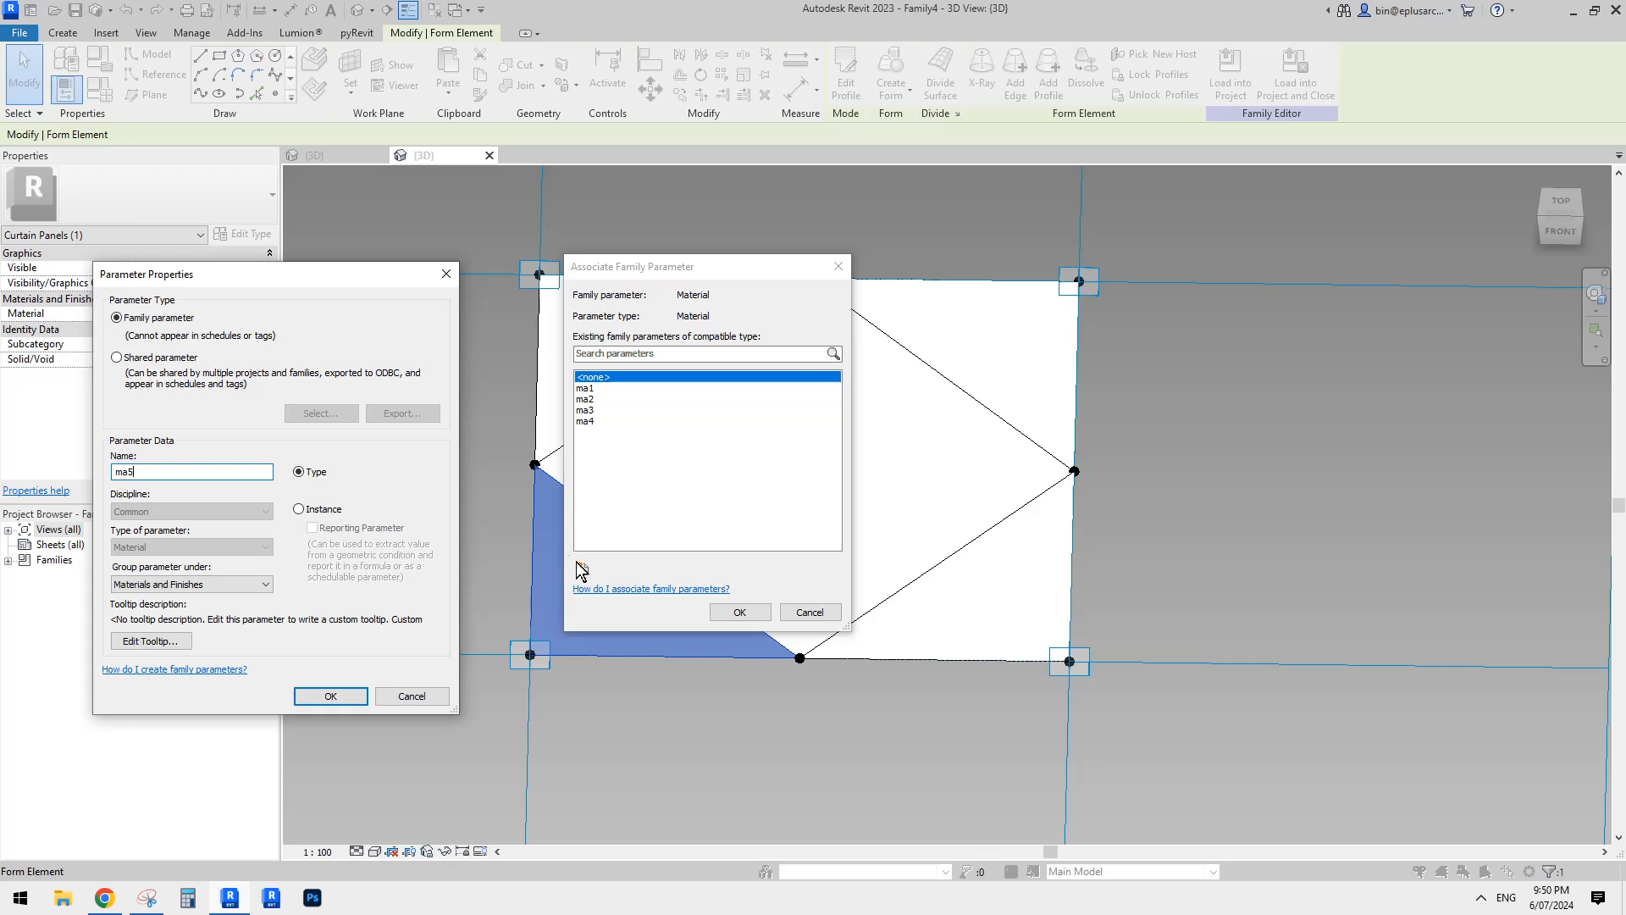
pyautogui.click(339, 699)
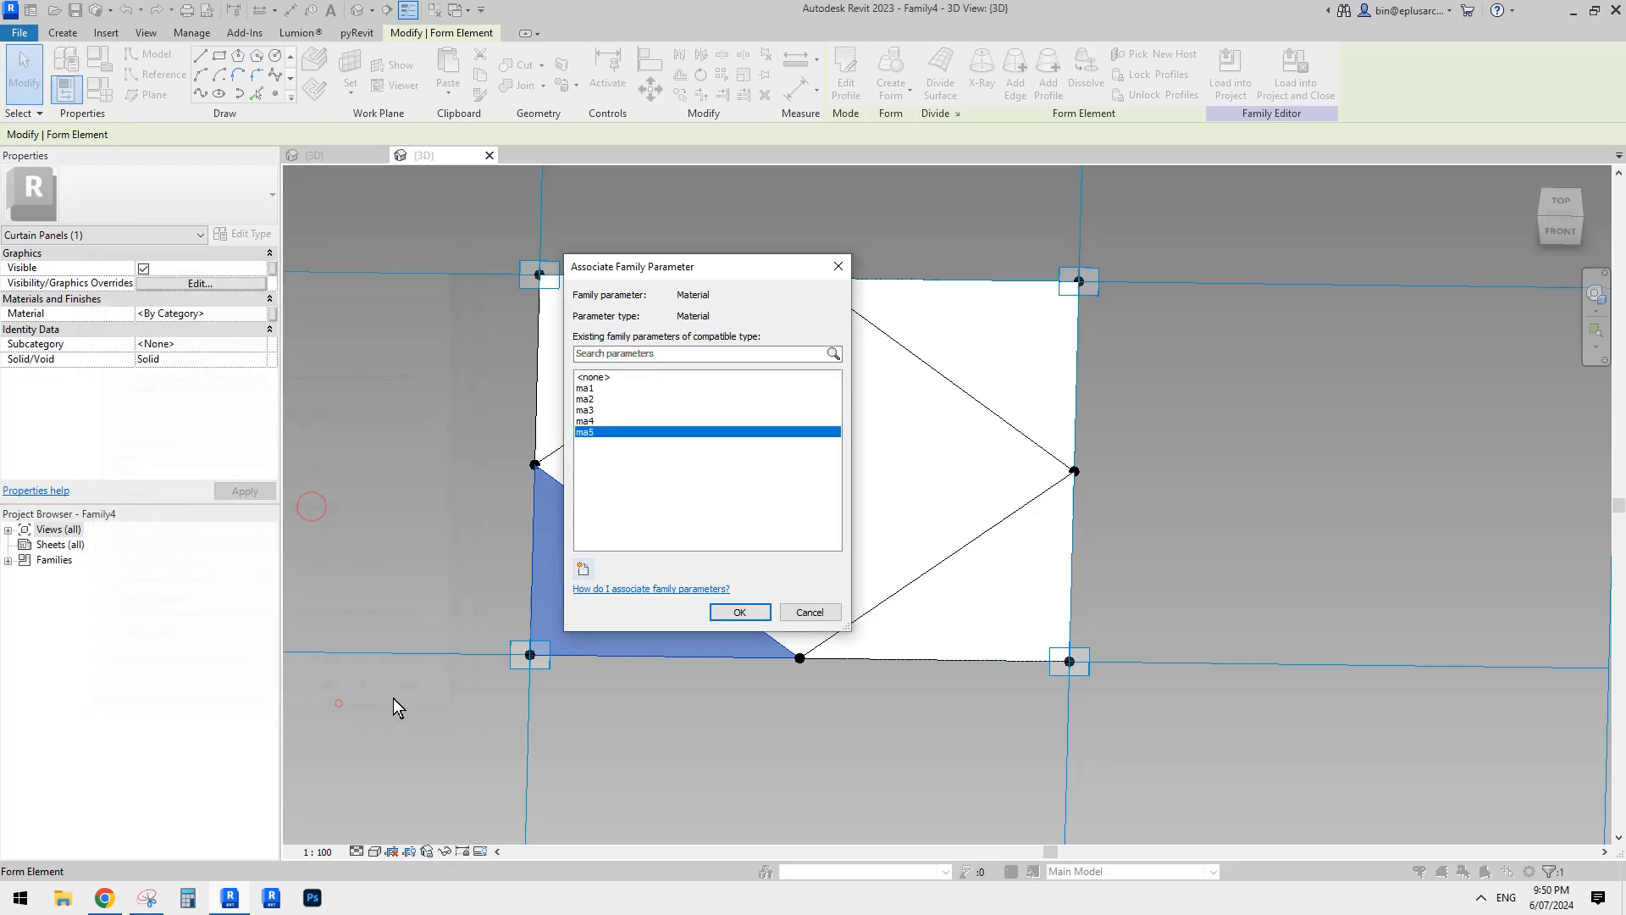
pyautogui.click(738, 612)
pyautogui.click(785, 708)
pyautogui.scroll(-1, 799, 458)
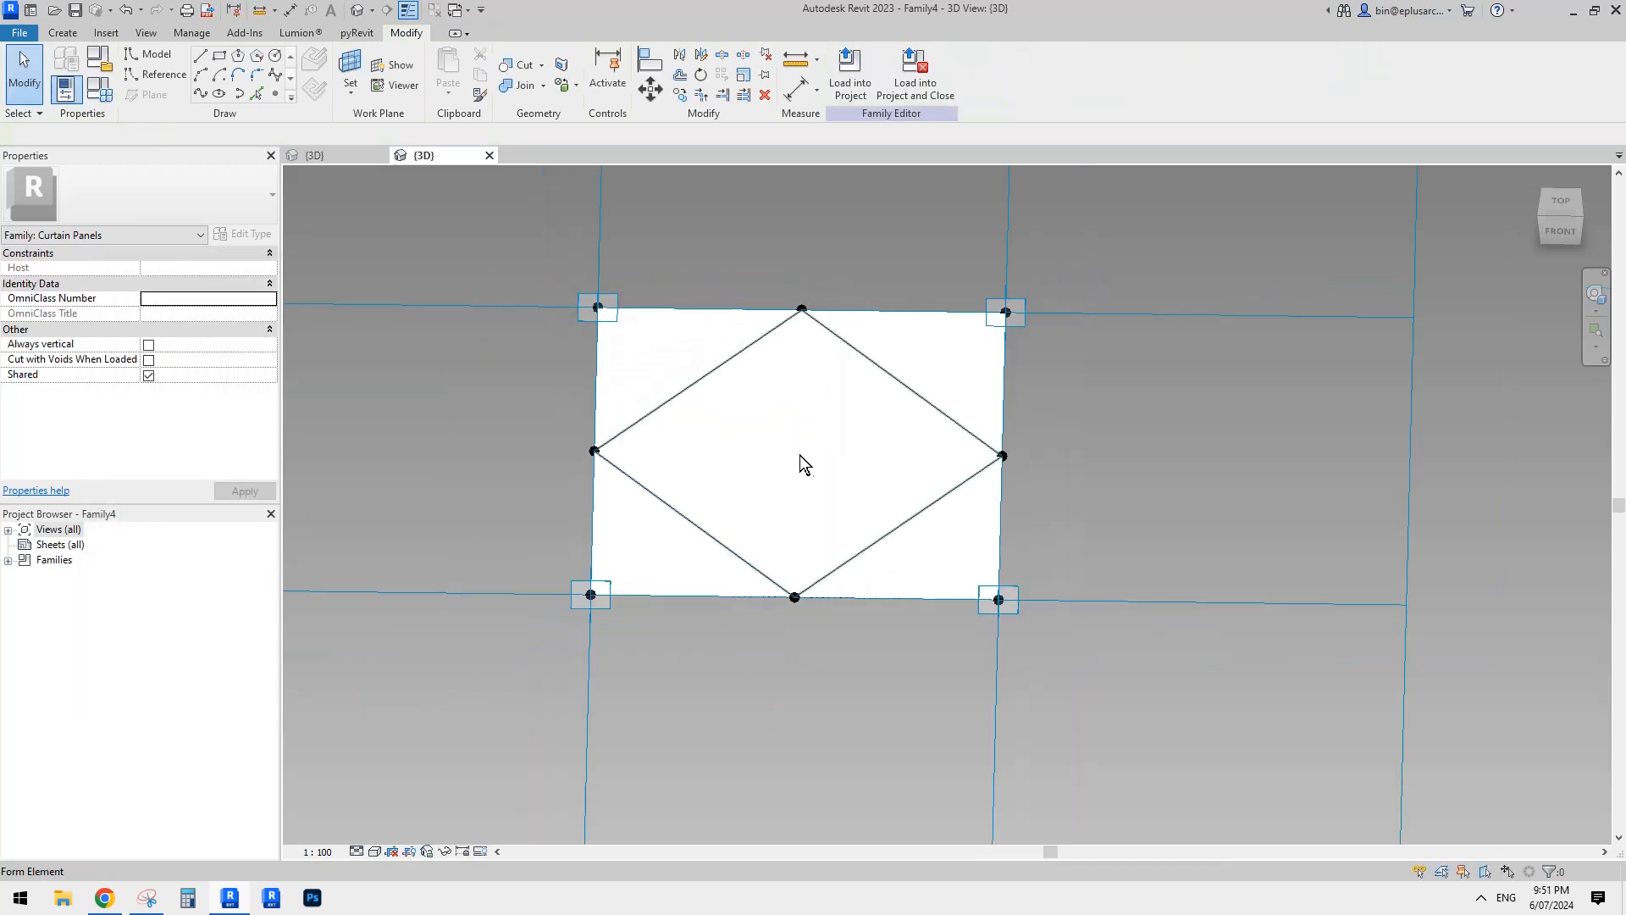
# Step: Check the material association of the four corner triangles and the central diamond one after another
pyautogui.click(889, 349)
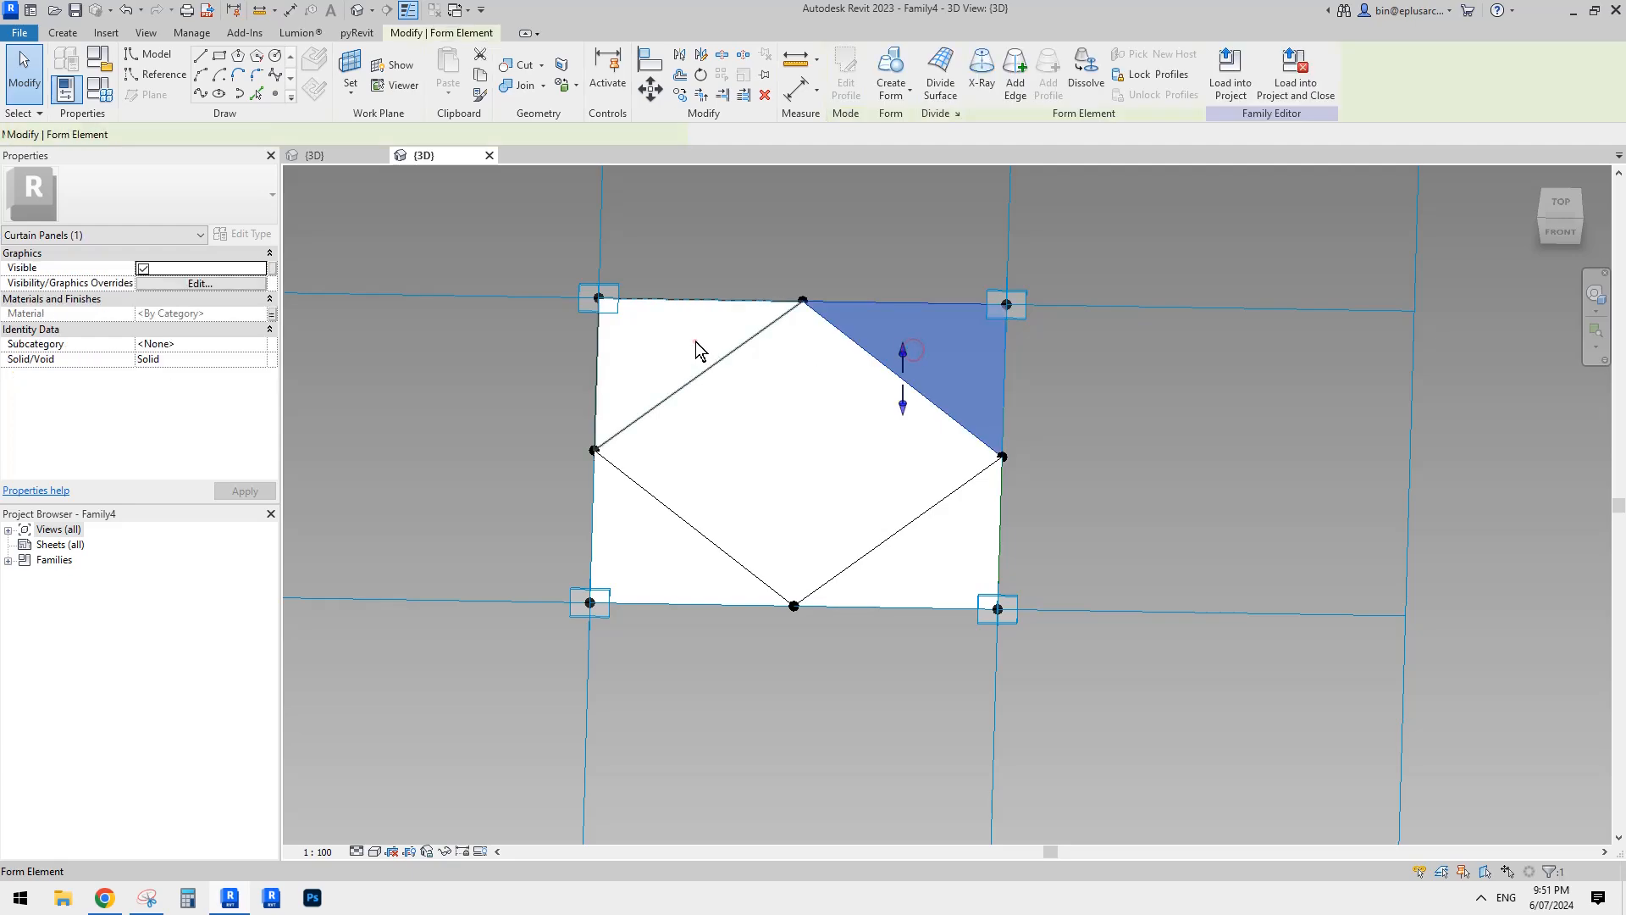
pyautogui.click(694, 342)
pyautogui.click(780, 455)
pyautogui.click(653, 549)
pyautogui.click(917, 566)
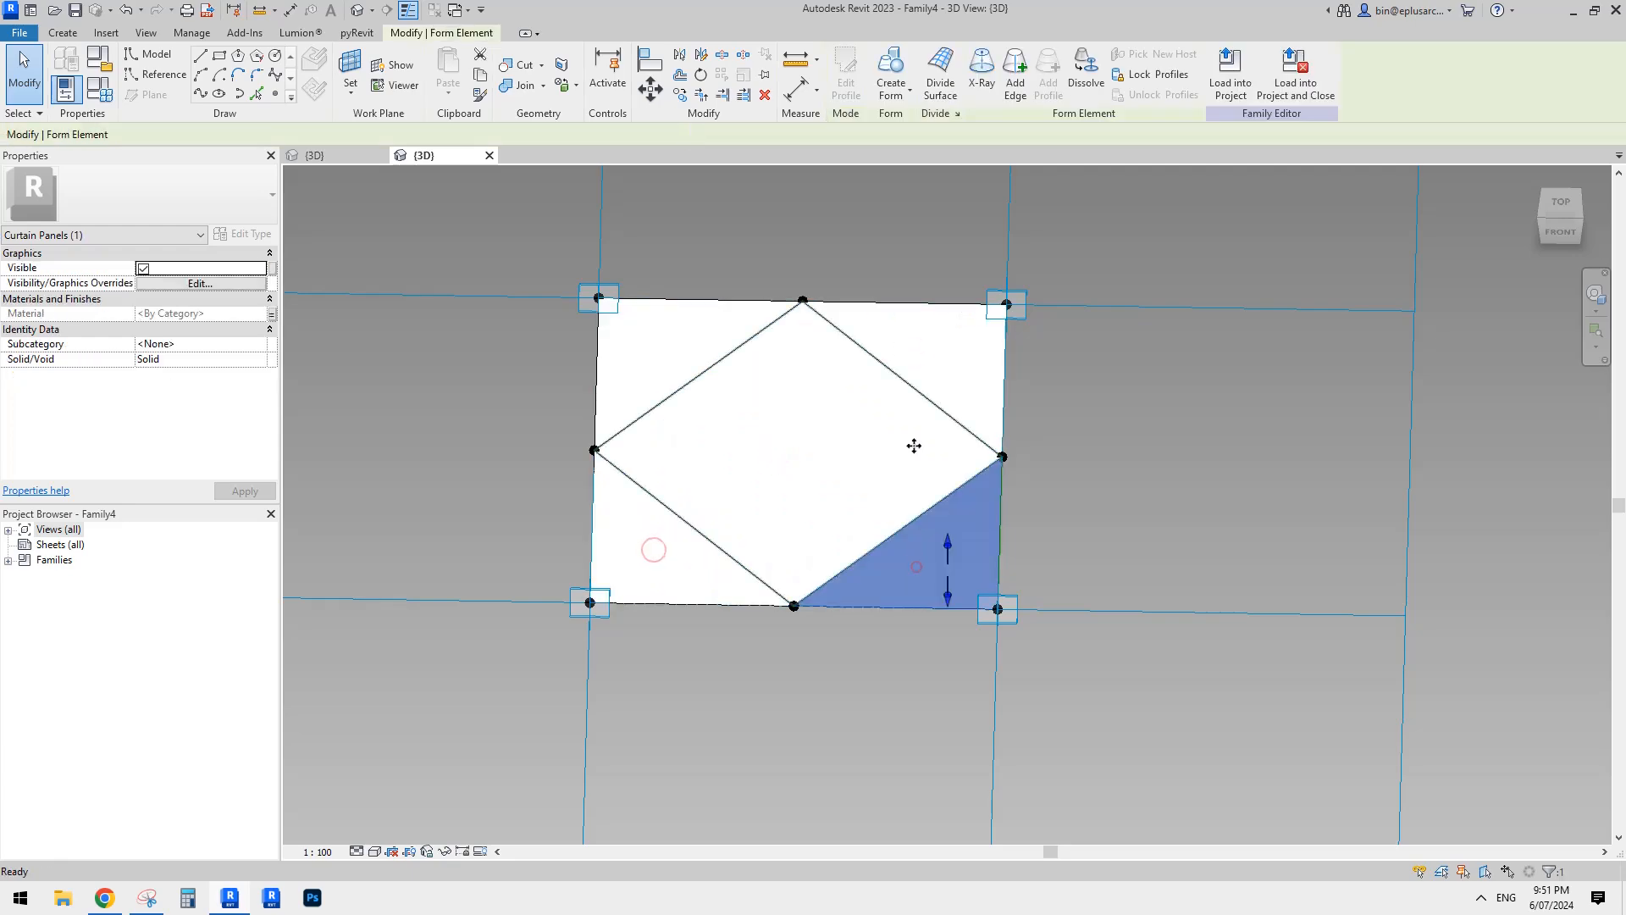
pyautogui.press('Escape')
# Step: Load the finished diamond panel family into the Family3 mass family
pyautogui.keyDown('shift'); pyautogui.moveTo(828, 410); pyautogui.dragTo(835, 406, button='middle'); pyautogui.keyUp('shift')
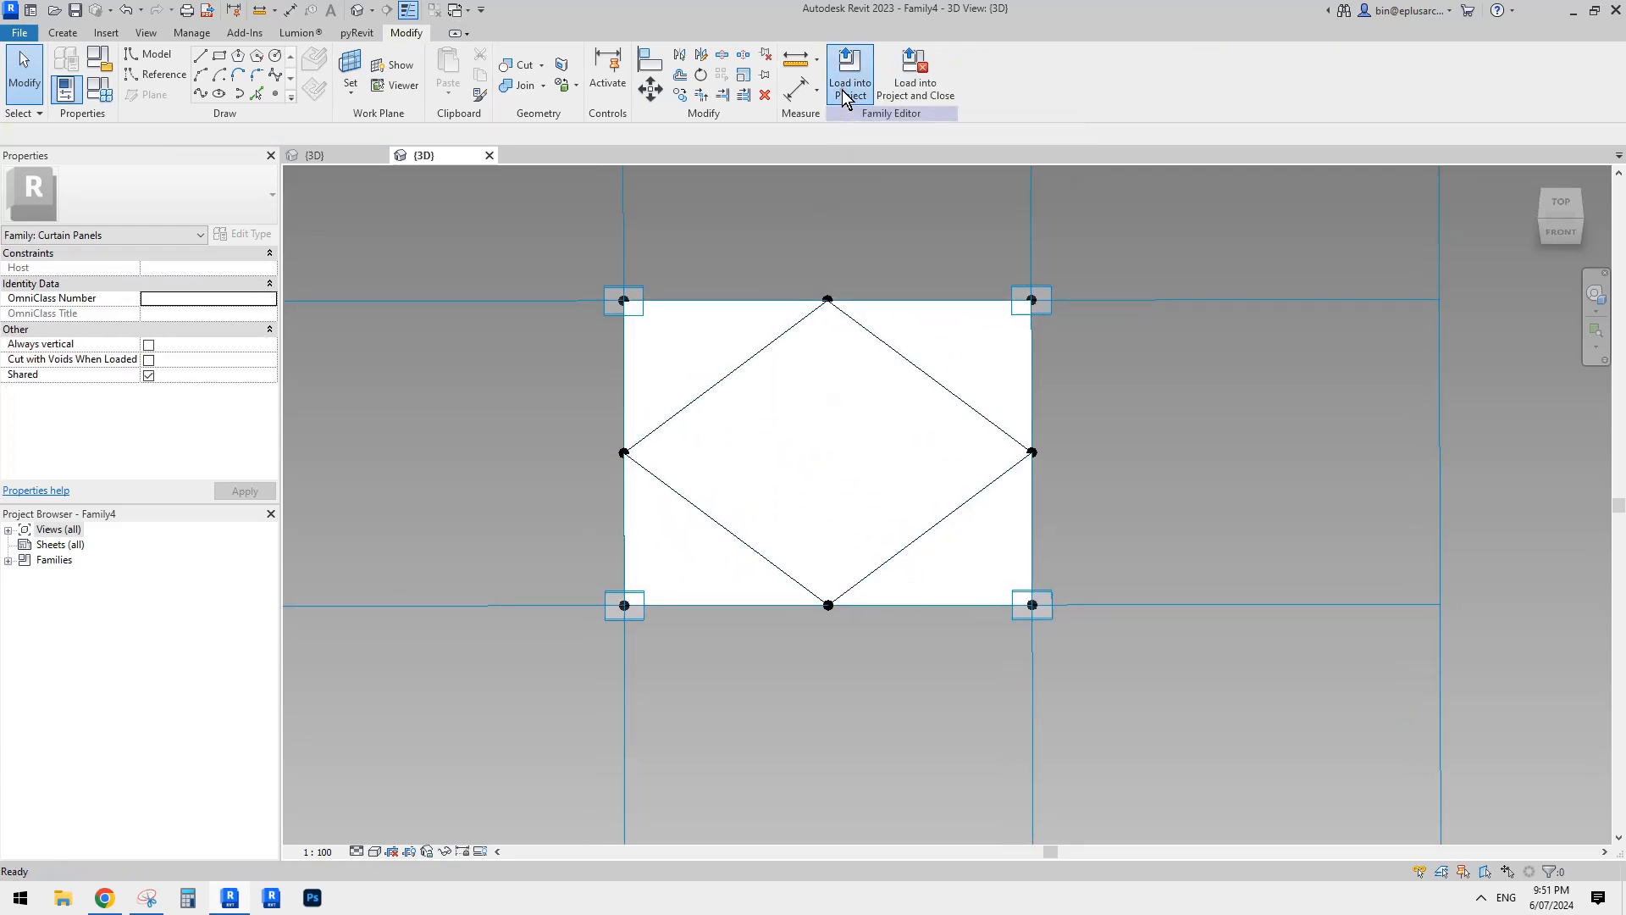
pyautogui.click(842, 90)
pyautogui.keyDown('shift'); pyautogui.moveTo(923, 460); pyautogui.dragTo(1069, 509, button='middle'); pyautogui.keyUp('shift')
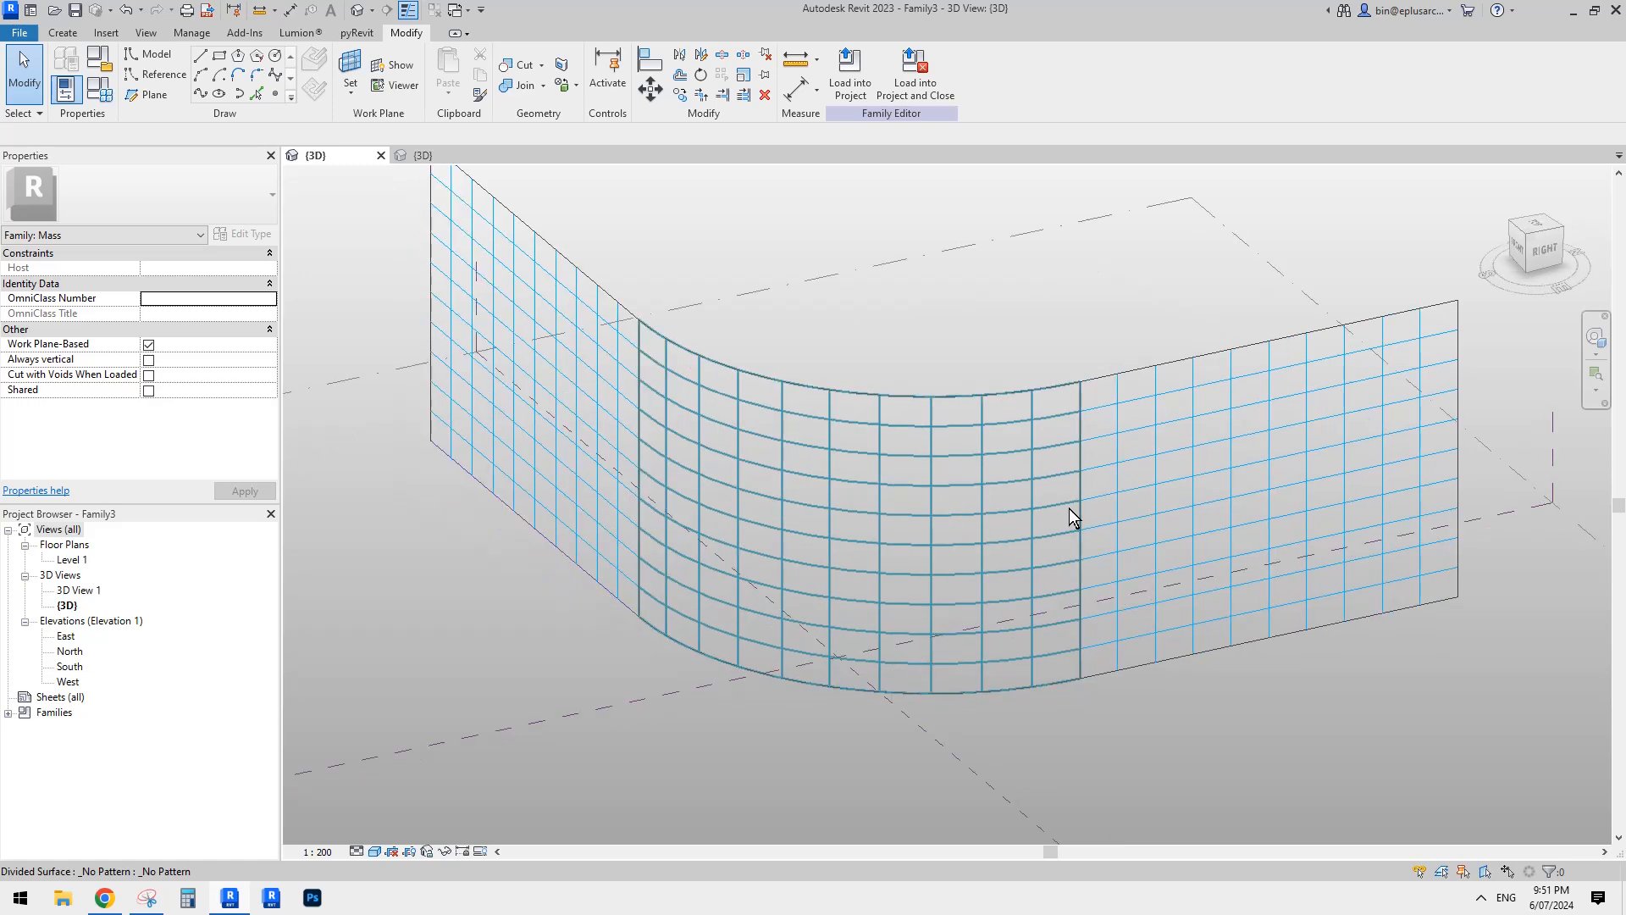
# Step: Apply the Family4 rectangle-pattern panel to the curved and both flat divided surfaces of the facade
pyautogui.click(1207, 441)
pyautogui.keyDown('ctrl'); pyautogui.click(676, 407); pyautogui.keyUp('ctrl')
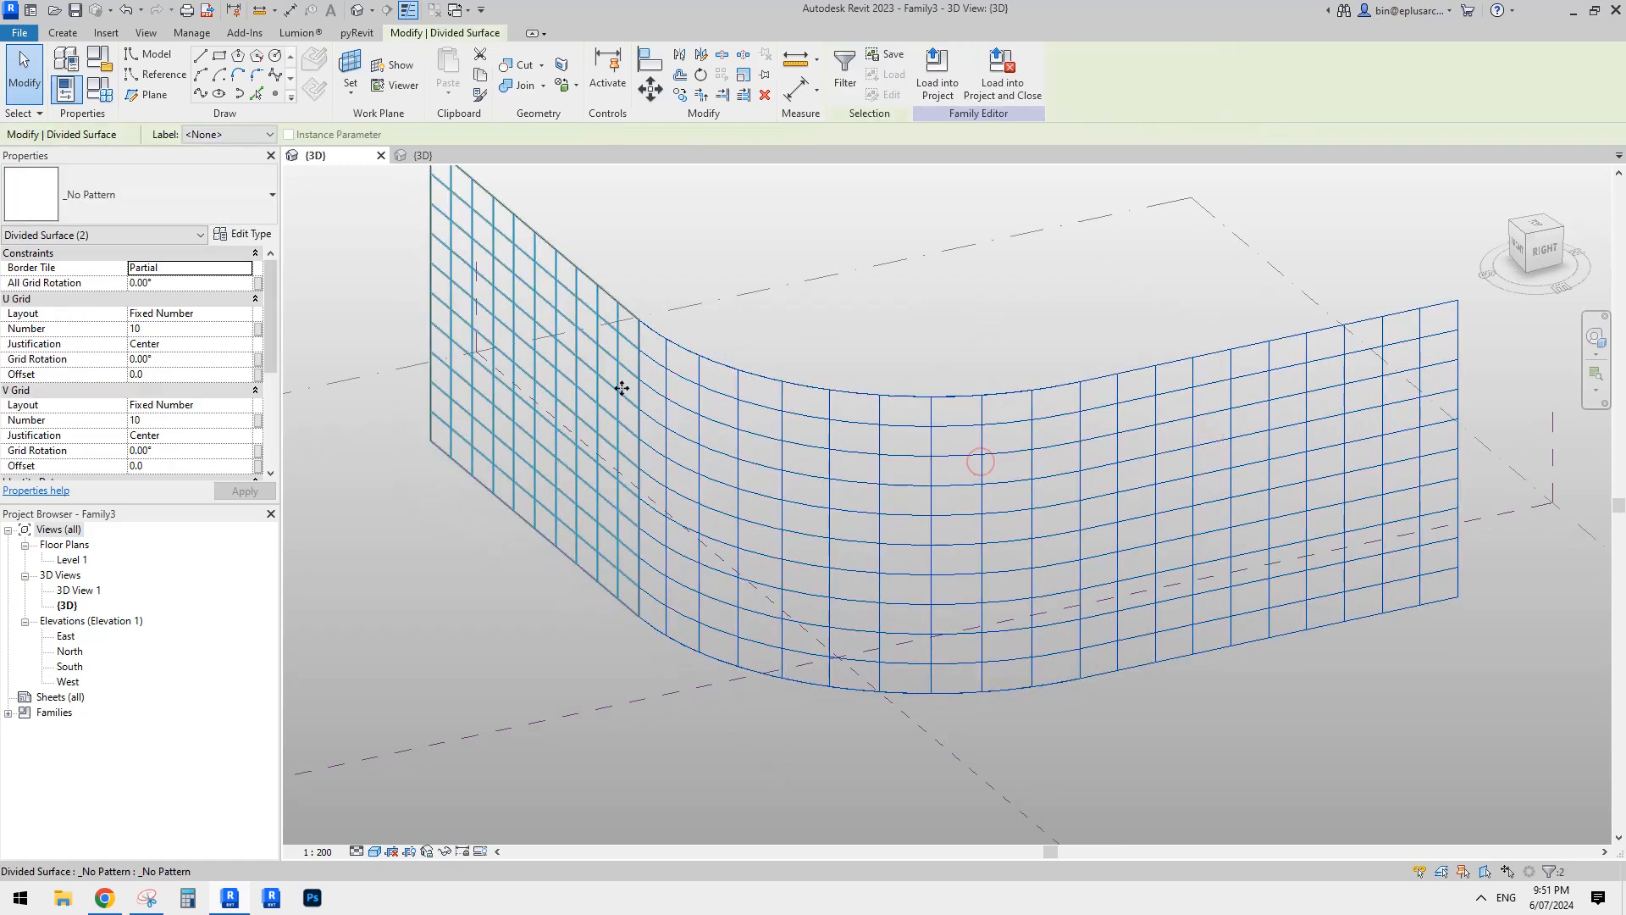
pyautogui.keyDown('ctrl'); pyautogui.click(620, 388); pyautogui.keyUp('ctrl')
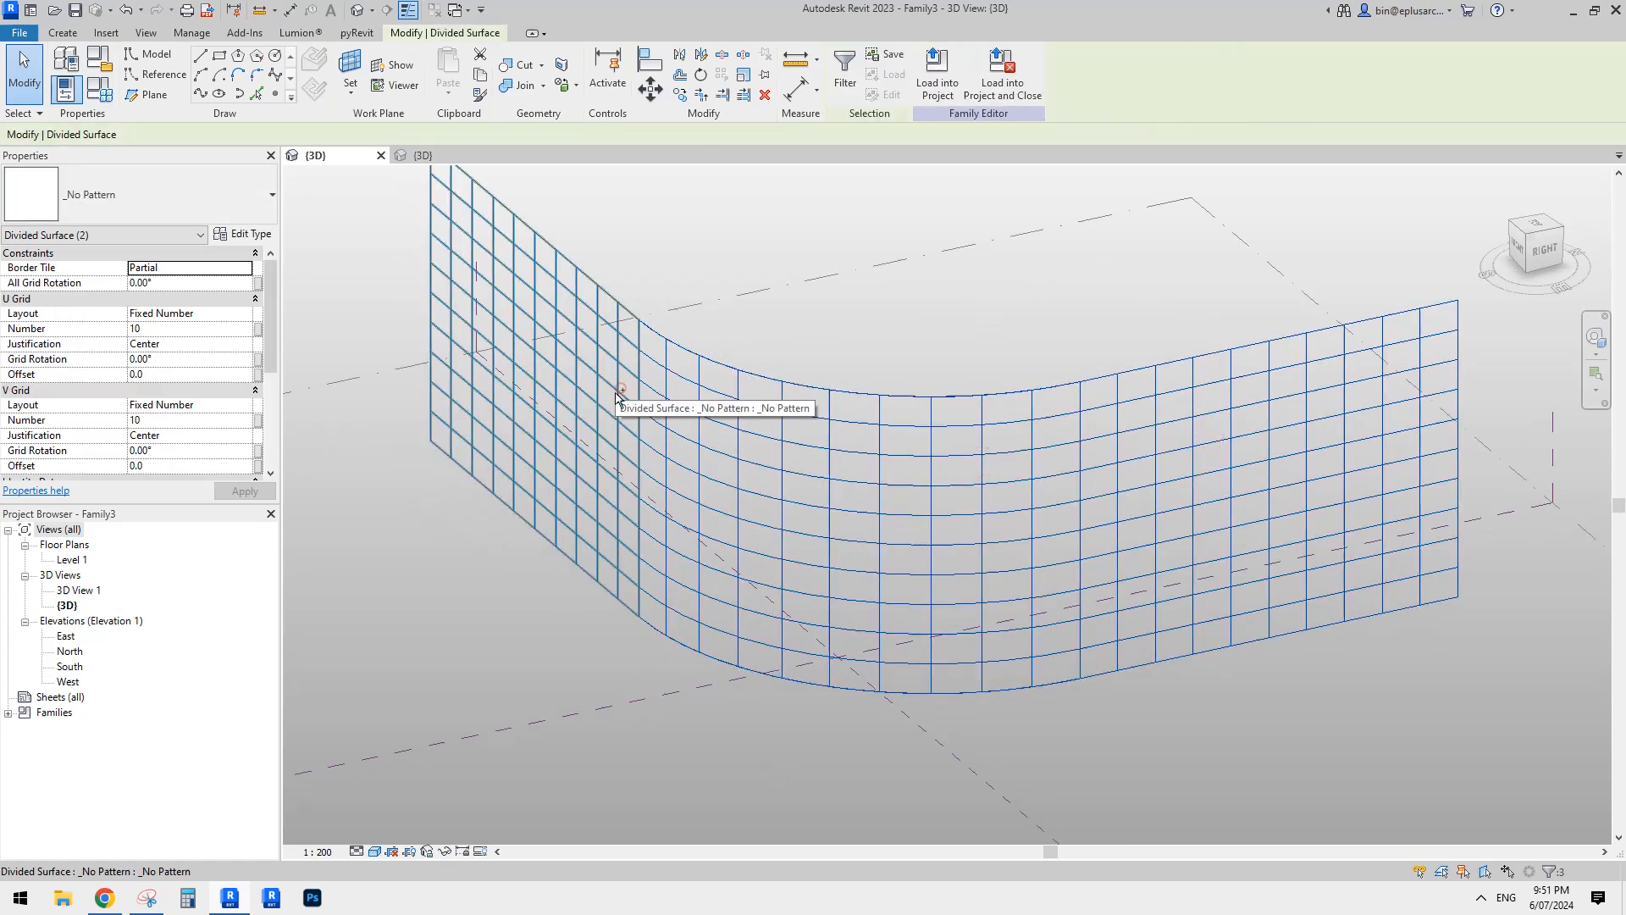
pyautogui.click(217, 176)
pyautogui.click(183, 193)
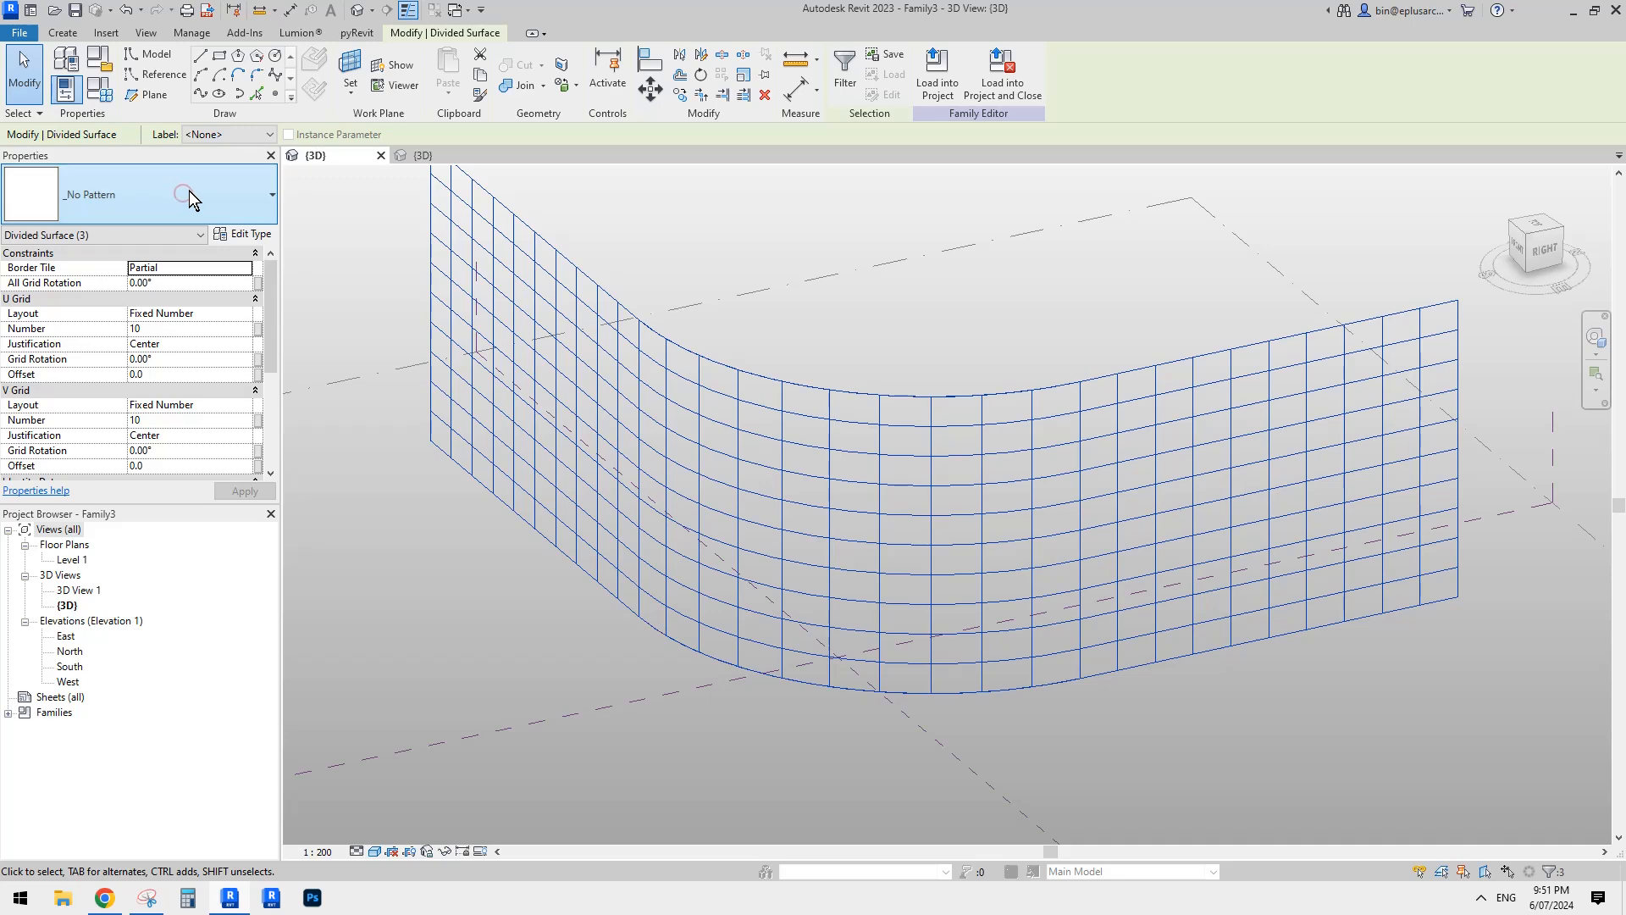
pyautogui.click(190, 191)
pyautogui.scroll(2, 154, 322)
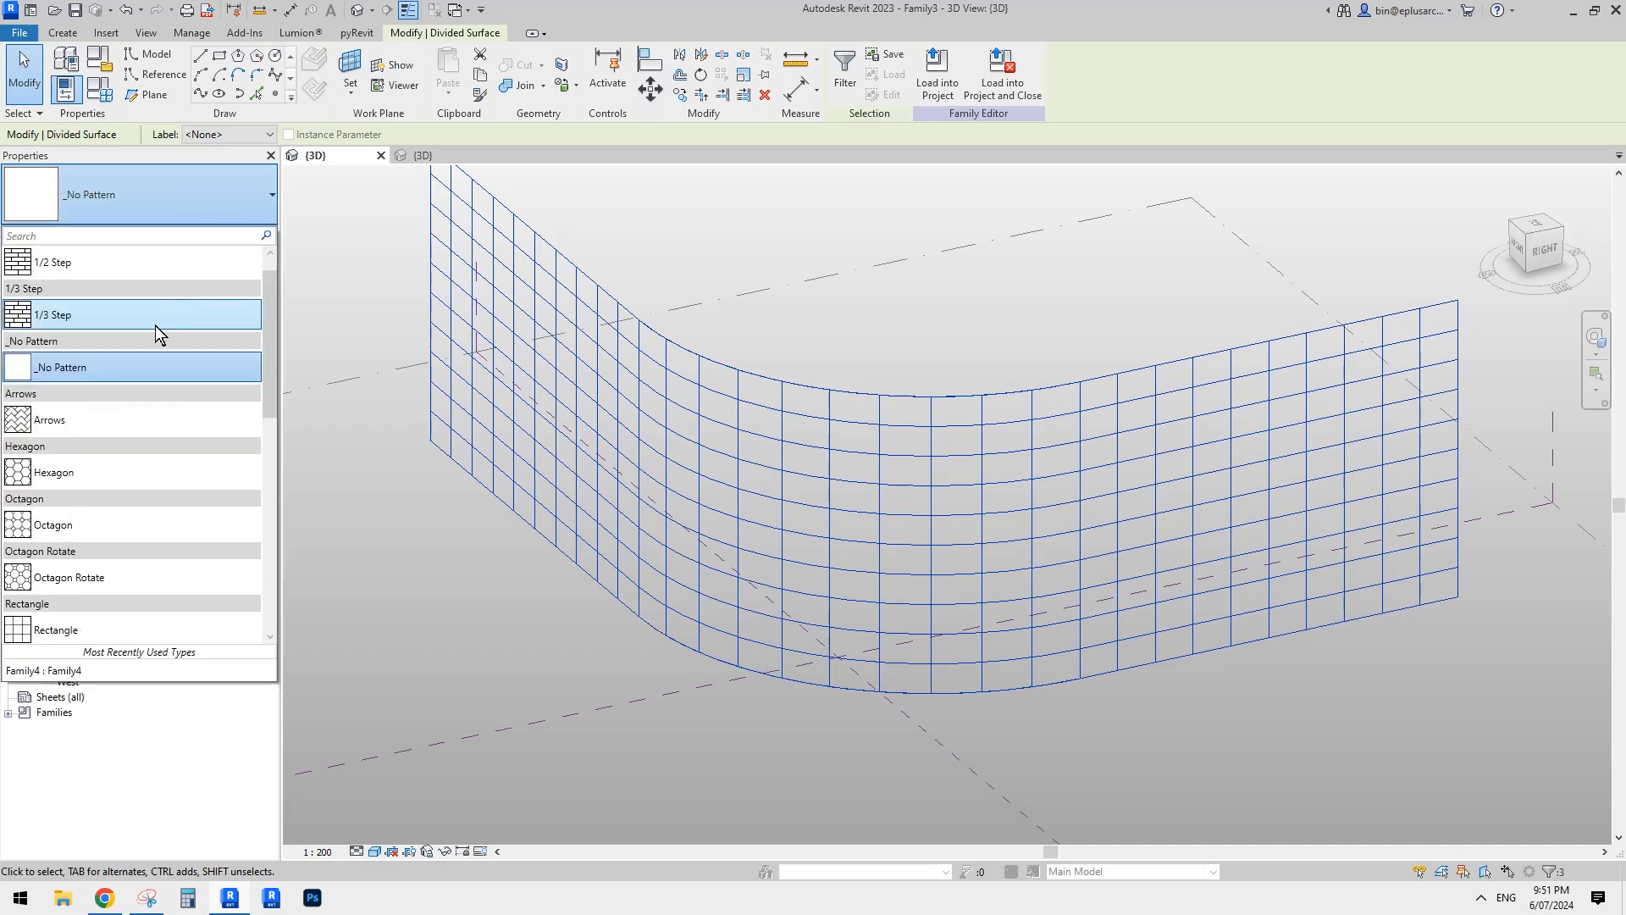
pyautogui.scroll(-2, 155, 325)
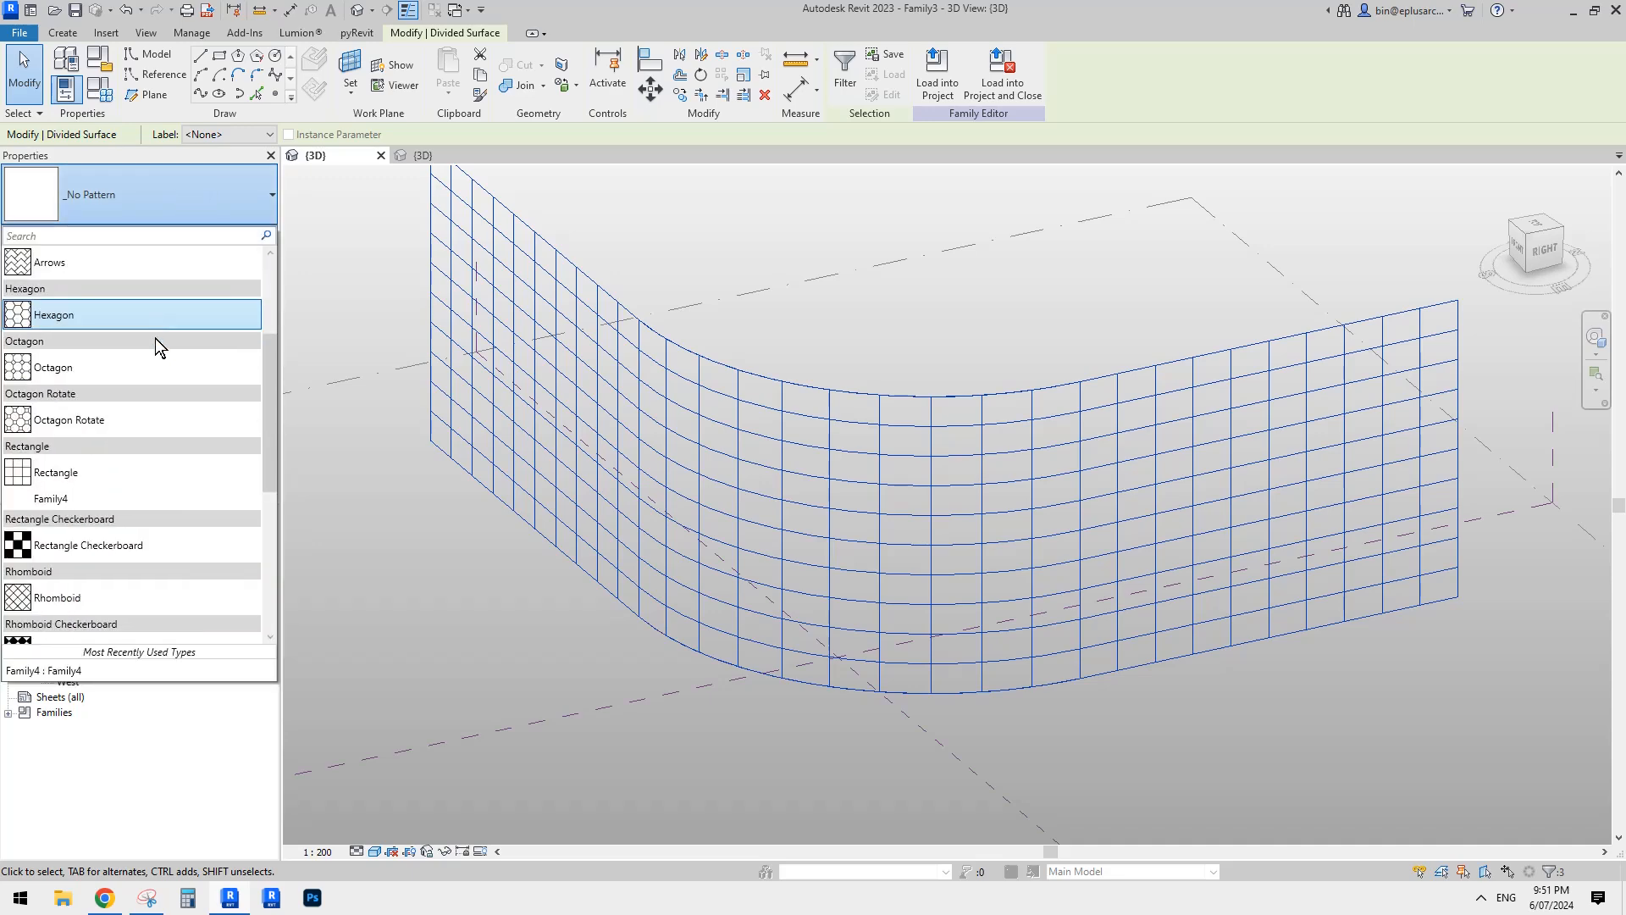
pyautogui.click(82, 502)
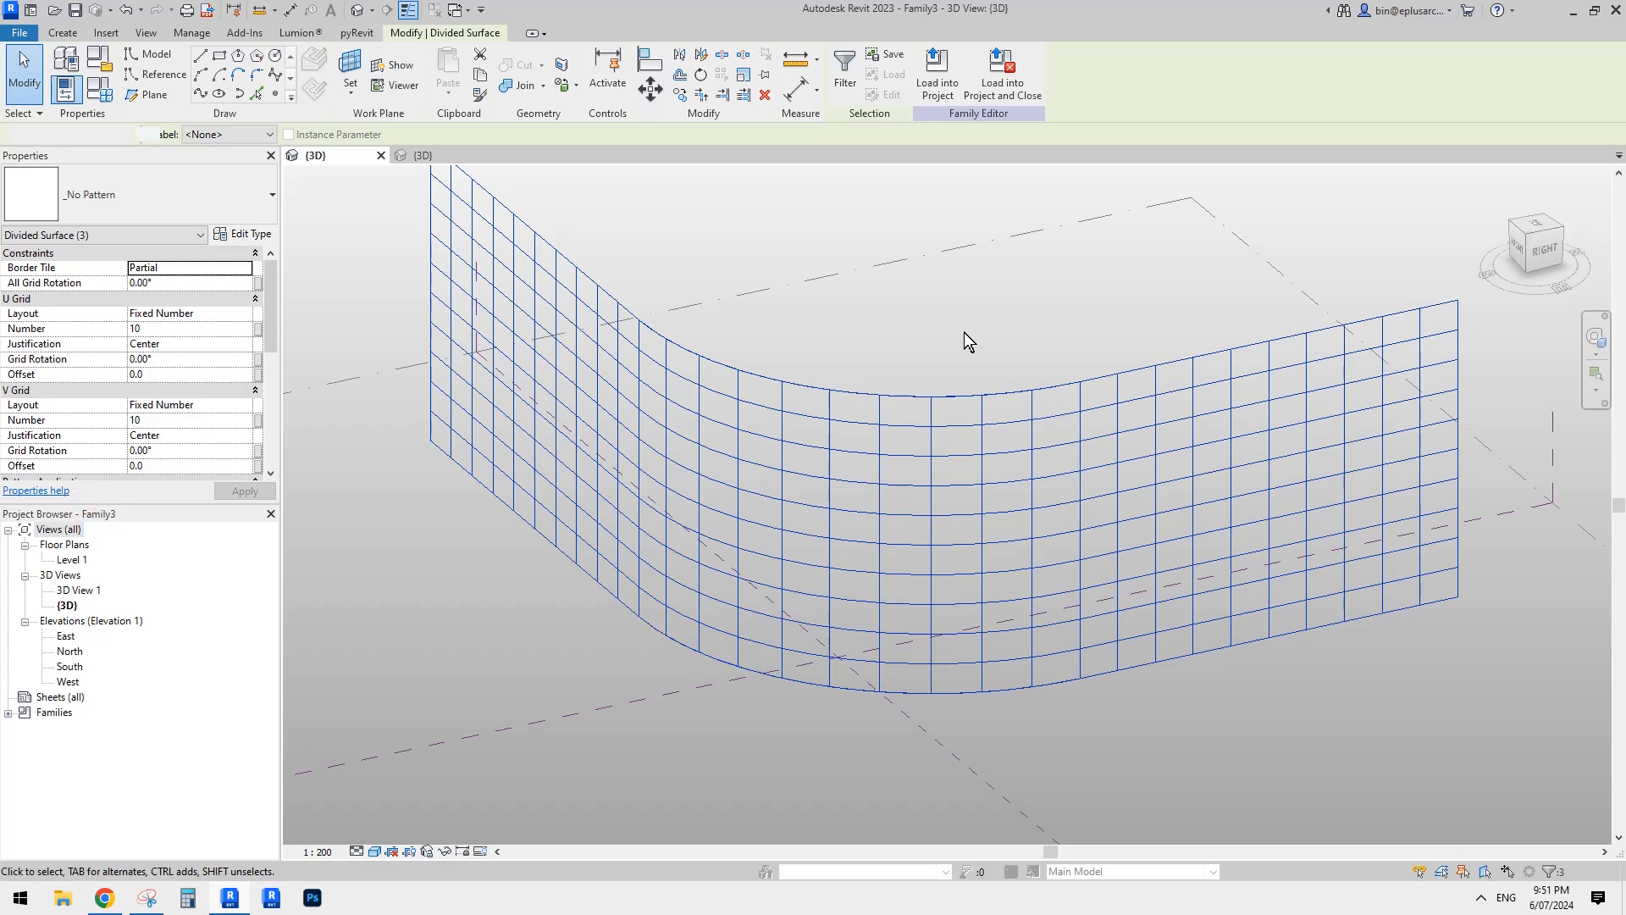
pyautogui.click(1034, 327)
pyautogui.moveTo(1034, 327)
pyautogui.keyDown('shift'); pyautogui.mouseDown(button='middle')
pyautogui.moveTo(1056, 258)
pyautogui.moveTo(1069, 284)
pyautogui.moveTo(1043, 326)
pyautogui.mouseUp(button='middle'); pyautogui.keyUp('shift')
pyautogui.keyDown('shift'); pyautogui.moveTo(1031, 499); pyautogui.dragTo(1028, 520, button='middle'); pyautogui.keyUp('shift')
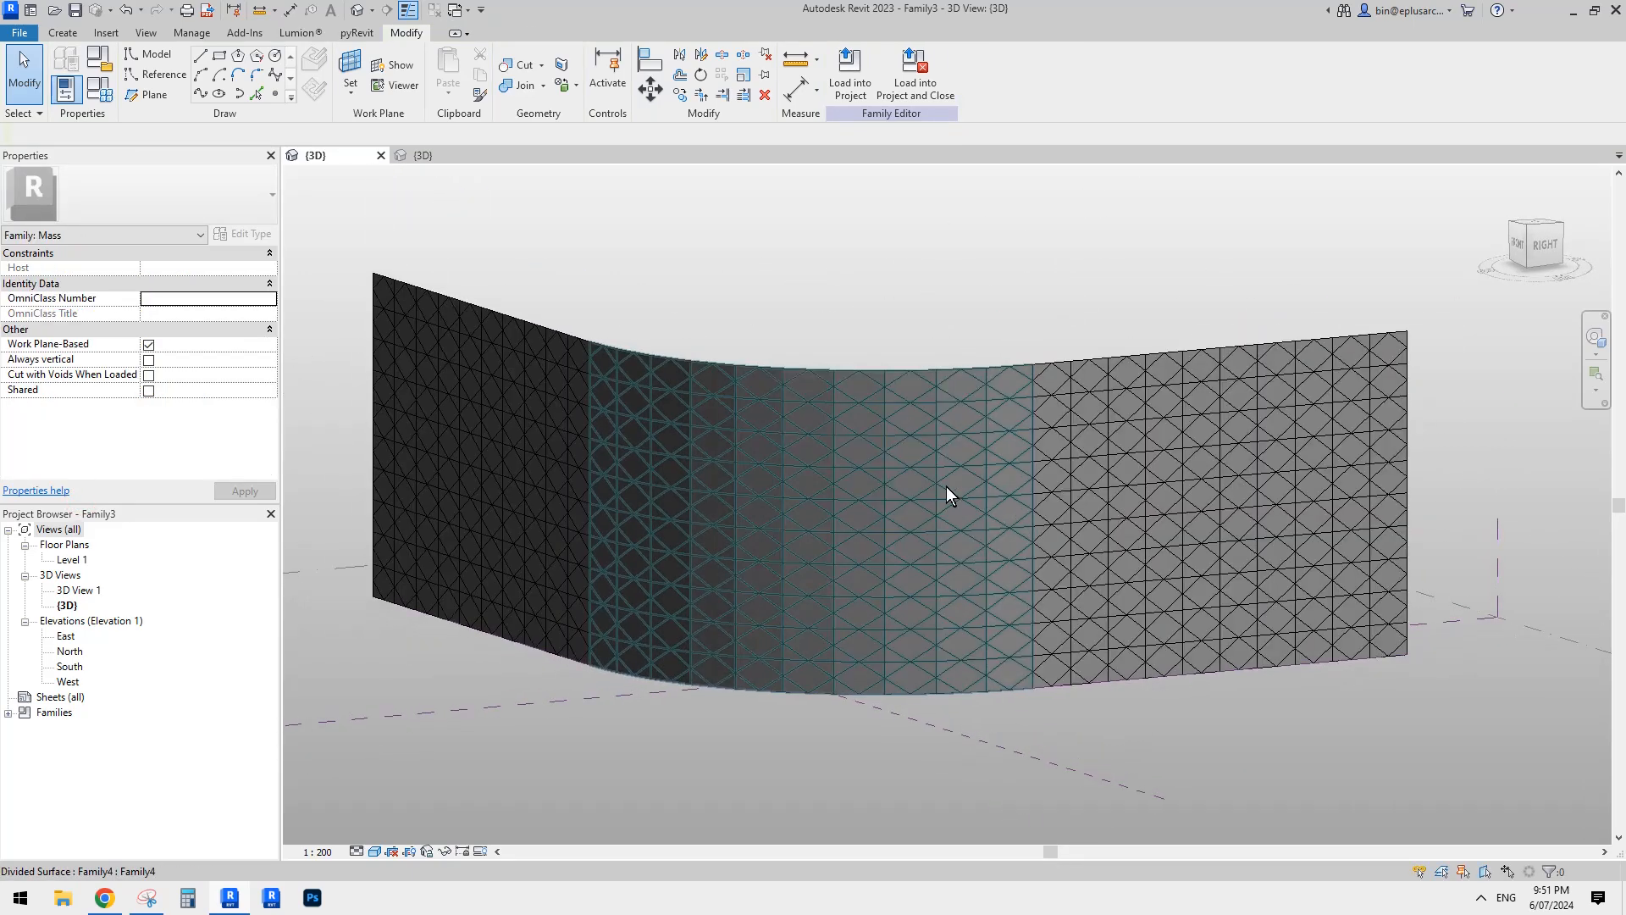
pyautogui.scroll(3, 1075, 512)
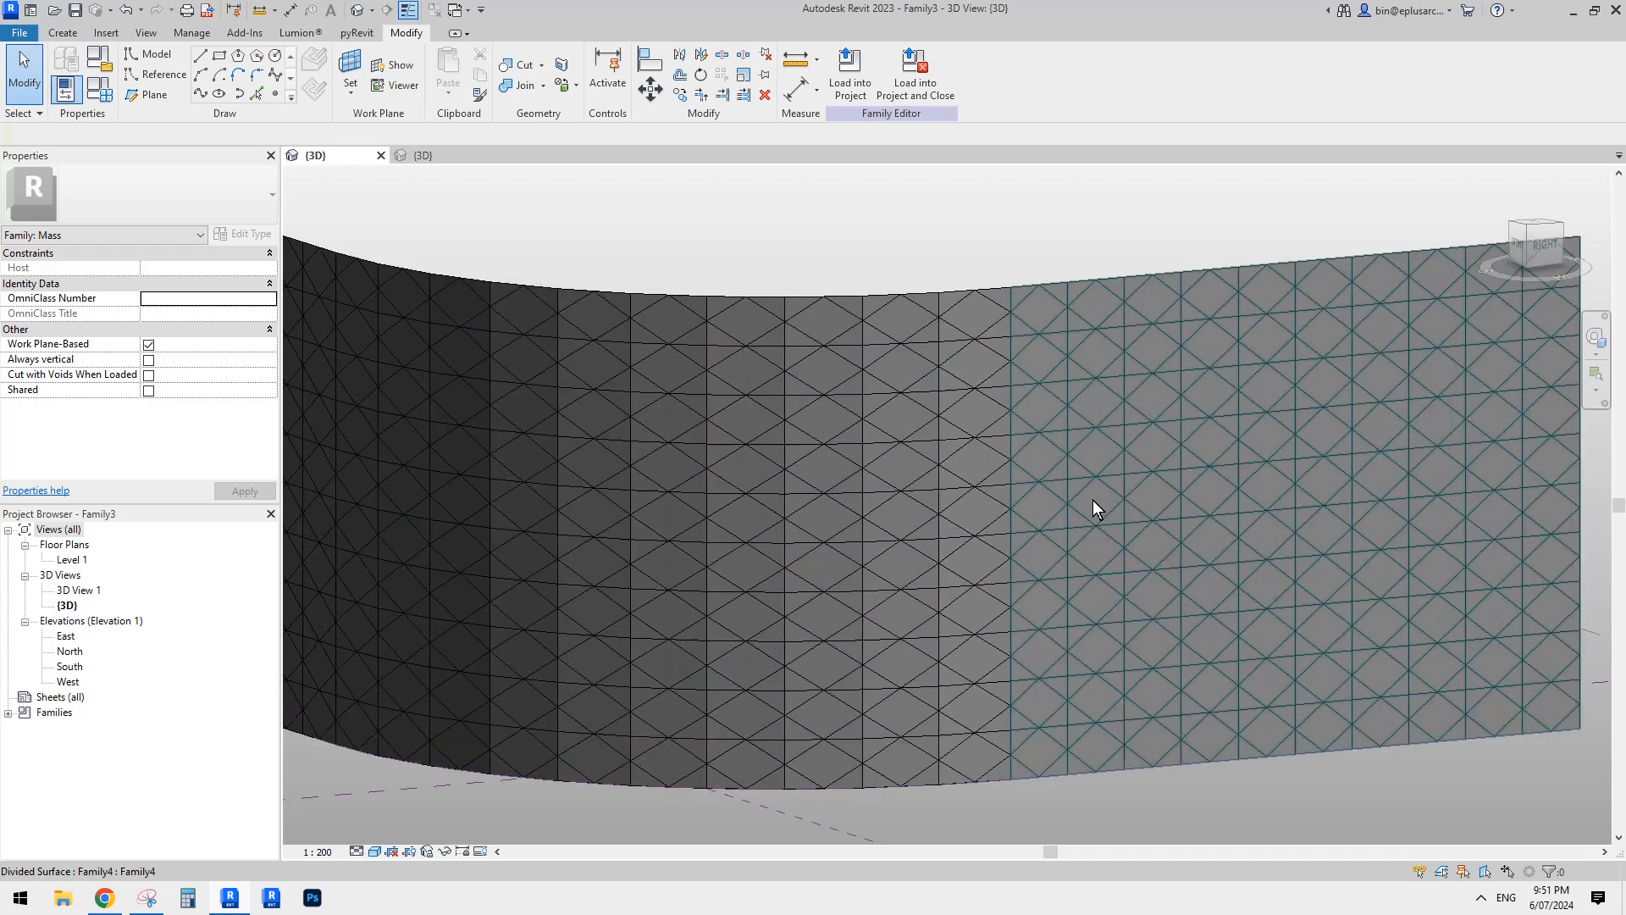
pyautogui.scroll(-3, 1044, 496)
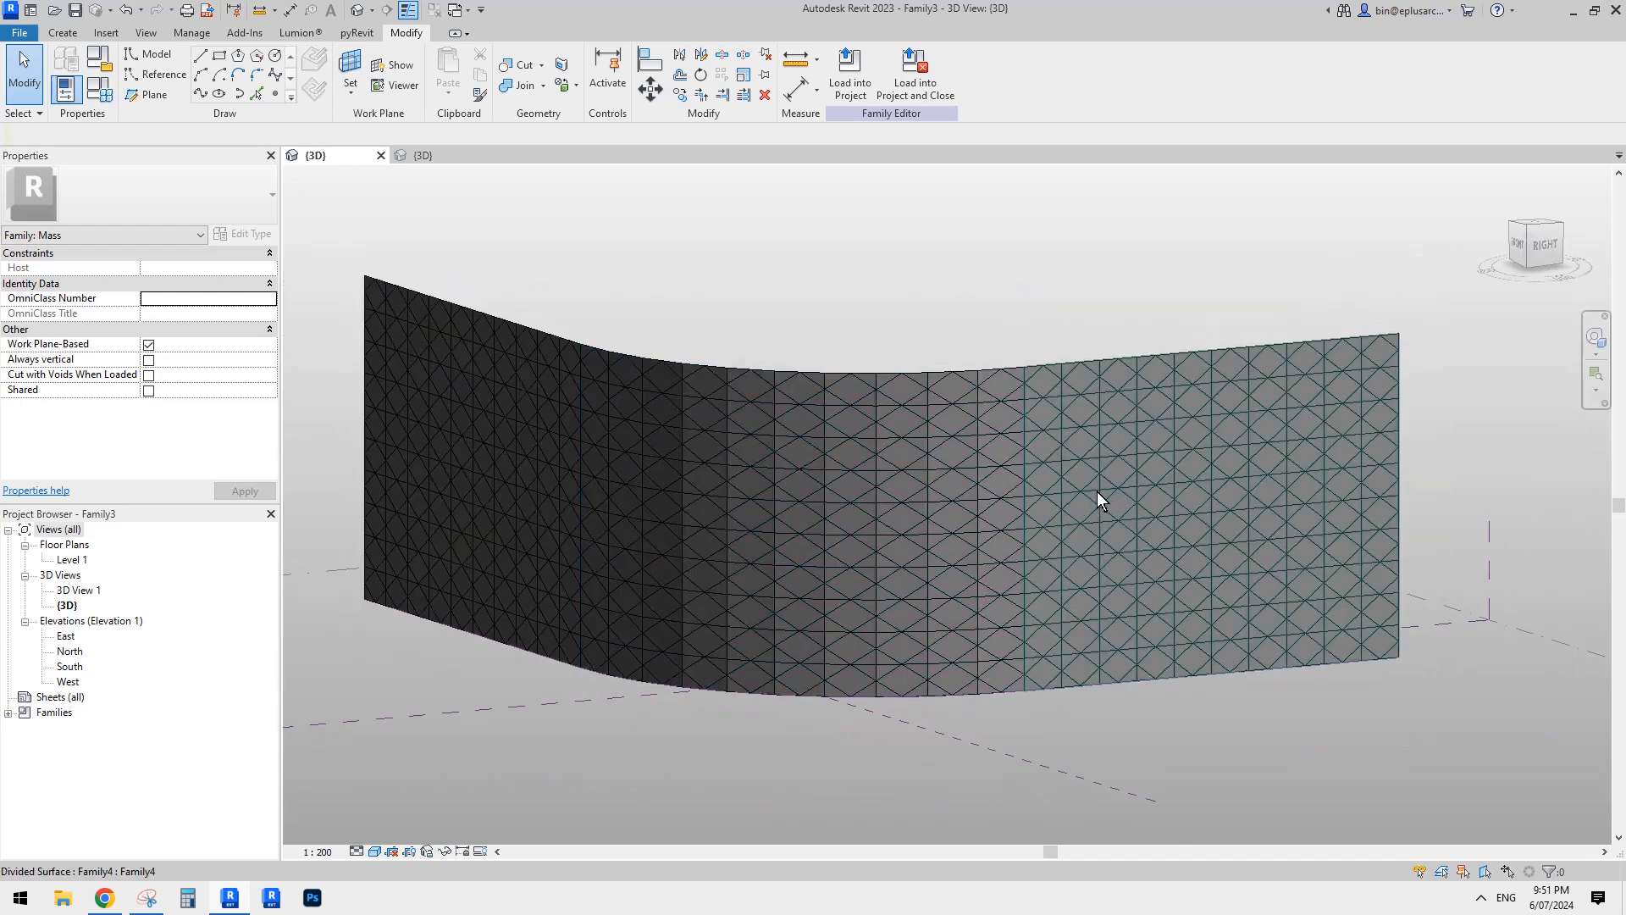
# Step: Set the U grid and V grid layouts of all three divided surfaces to Maximum Spacing
pyautogui.click(1096, 491)
pyautogui.keyDown('ctrl'); pyautogui.click(943, 488); pyautogui.keyUp('ctrl')
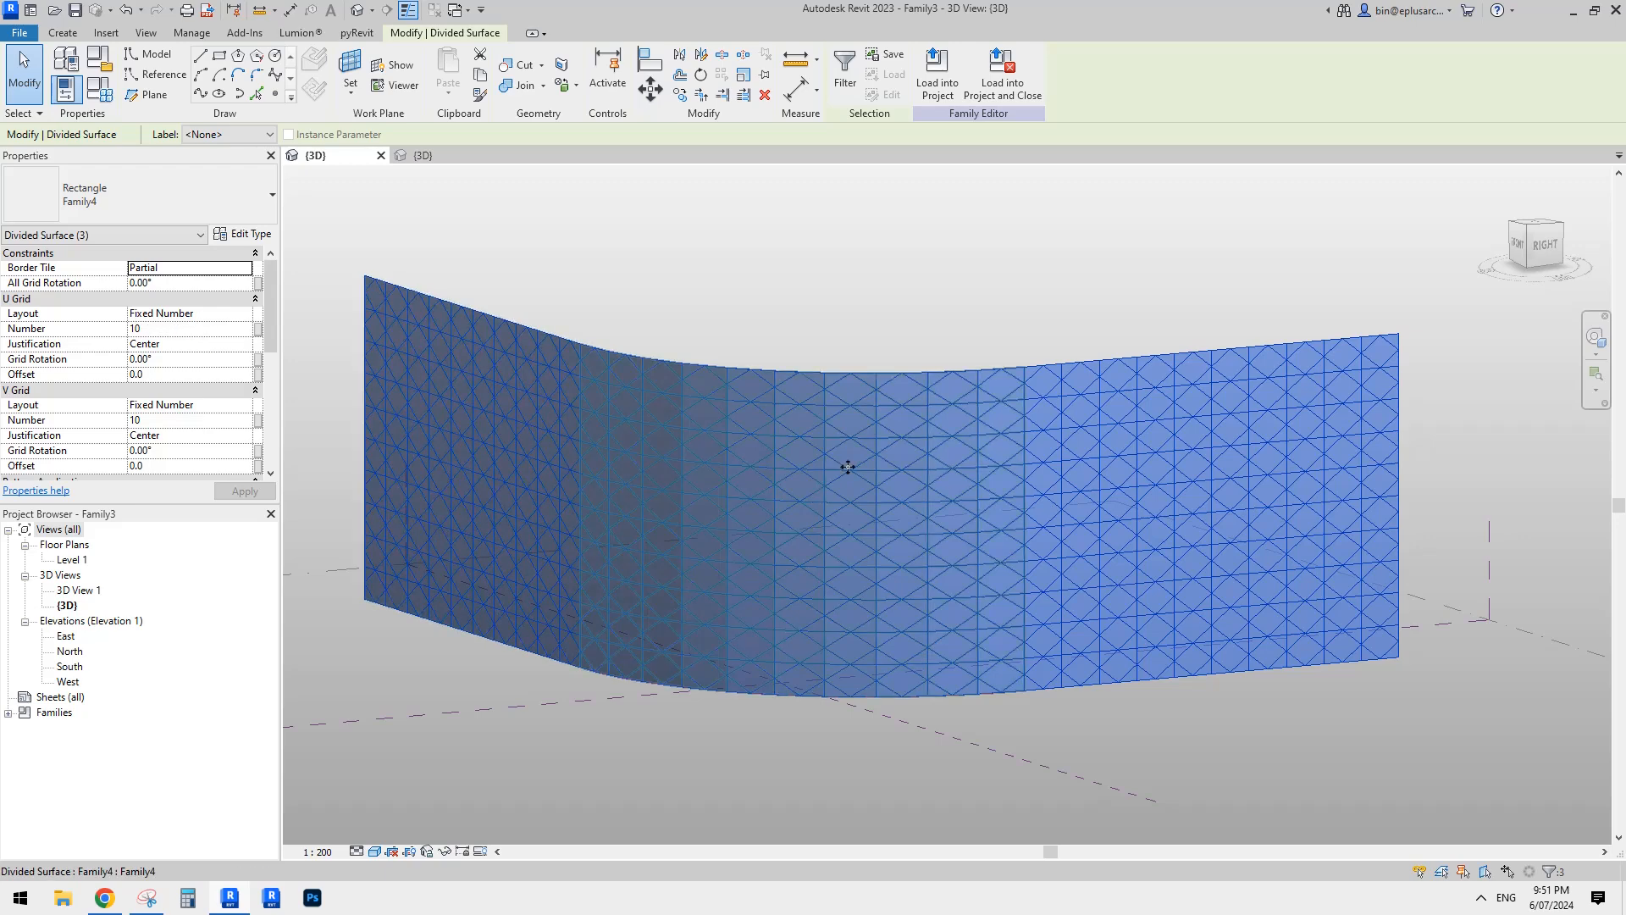
pyautogui.scroll(2, 850, 348)
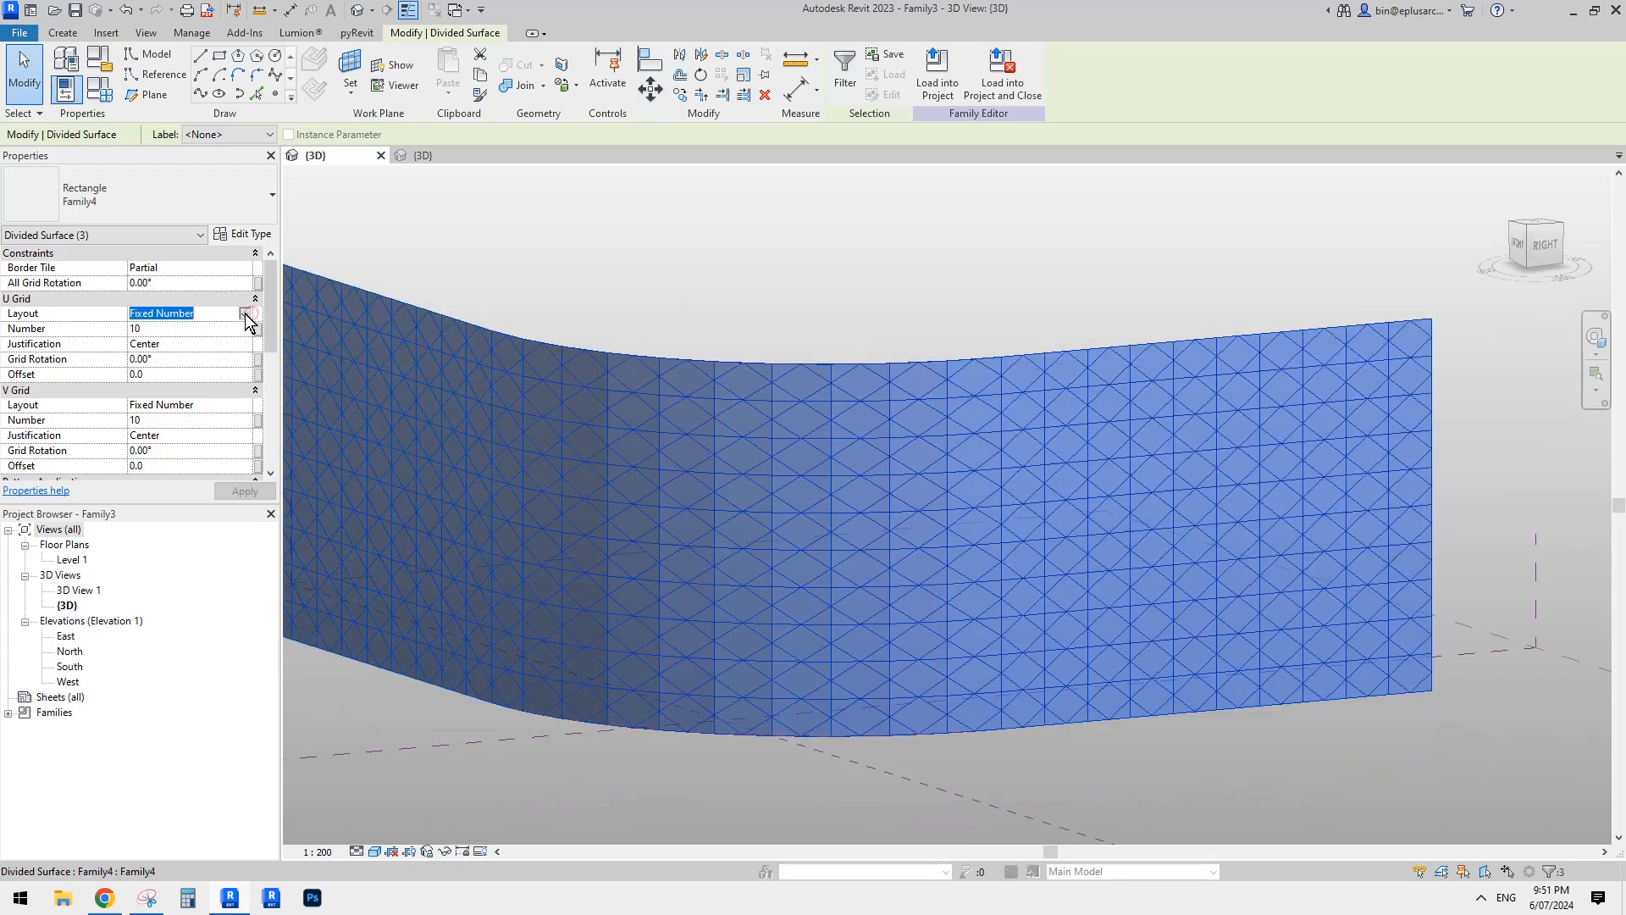
pyautogui.click(244, 313)
pyautogui.click(178, 367)
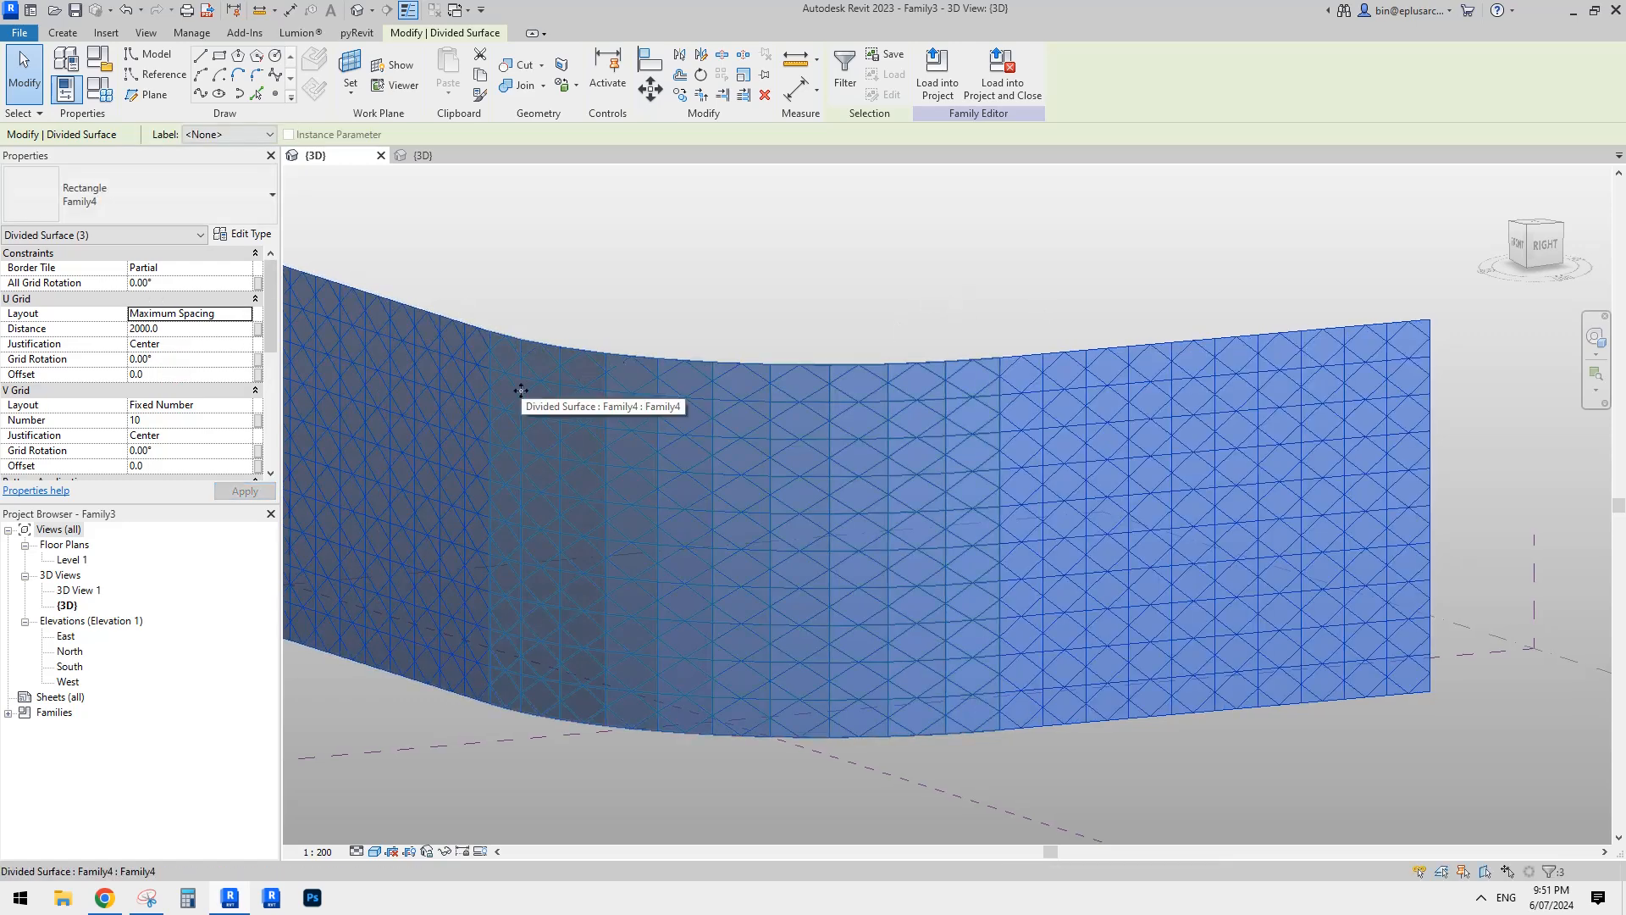
pyautogui.click(245, 405)
pyautogui.click(189, 458)
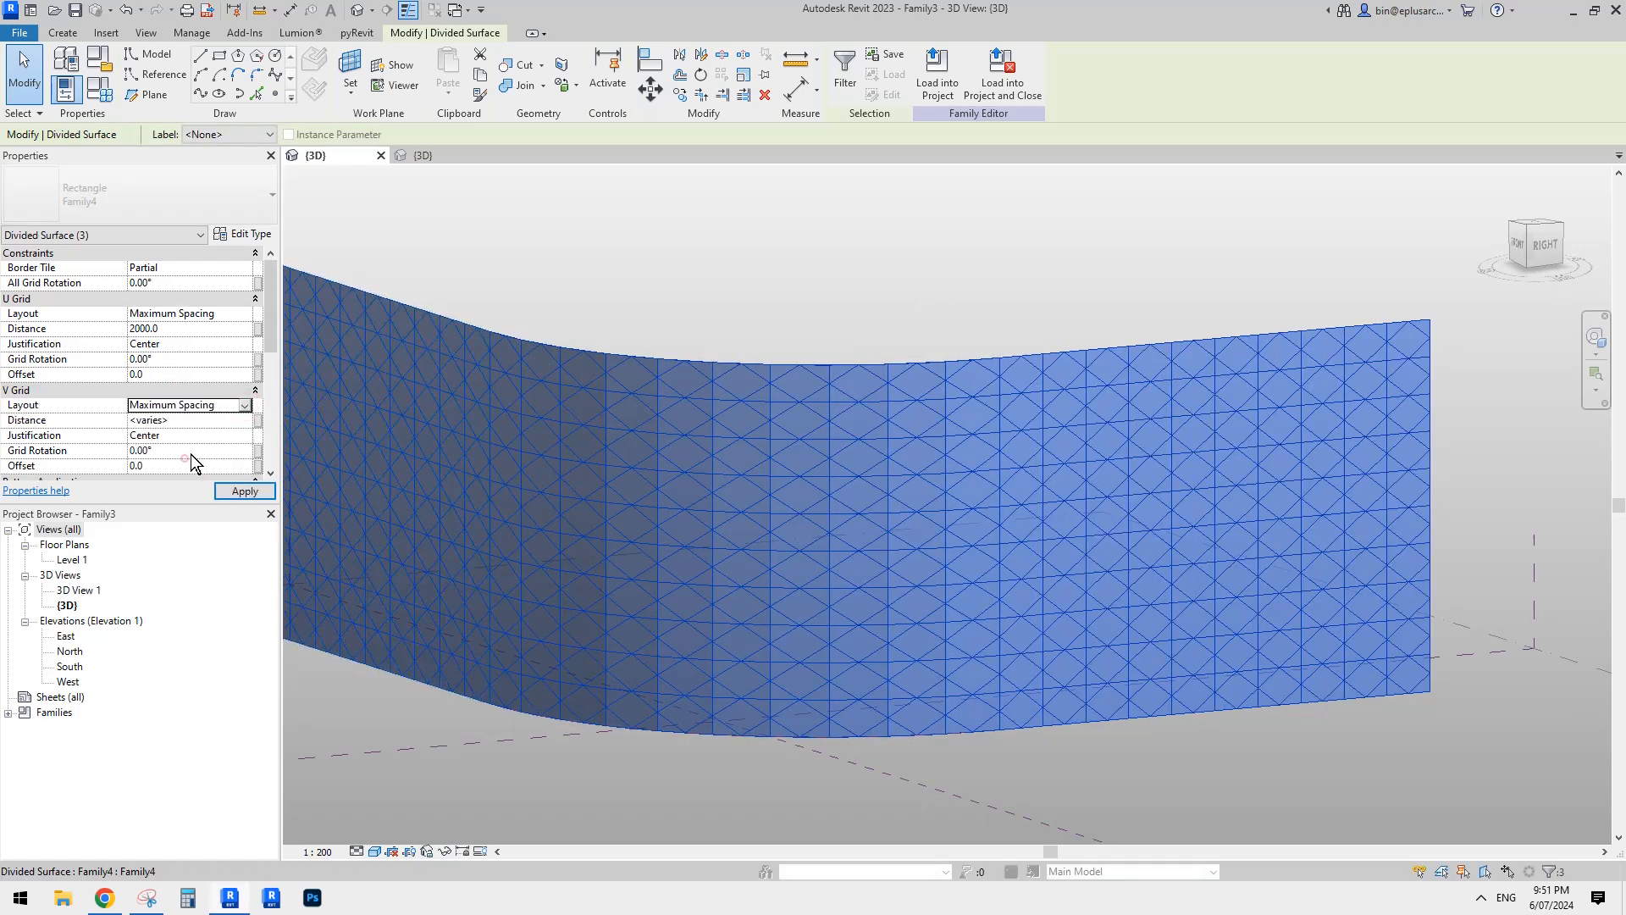
# Step: Set the V grid distance of the three divided surfaces to 4000
pyautogui.click(195, 421)
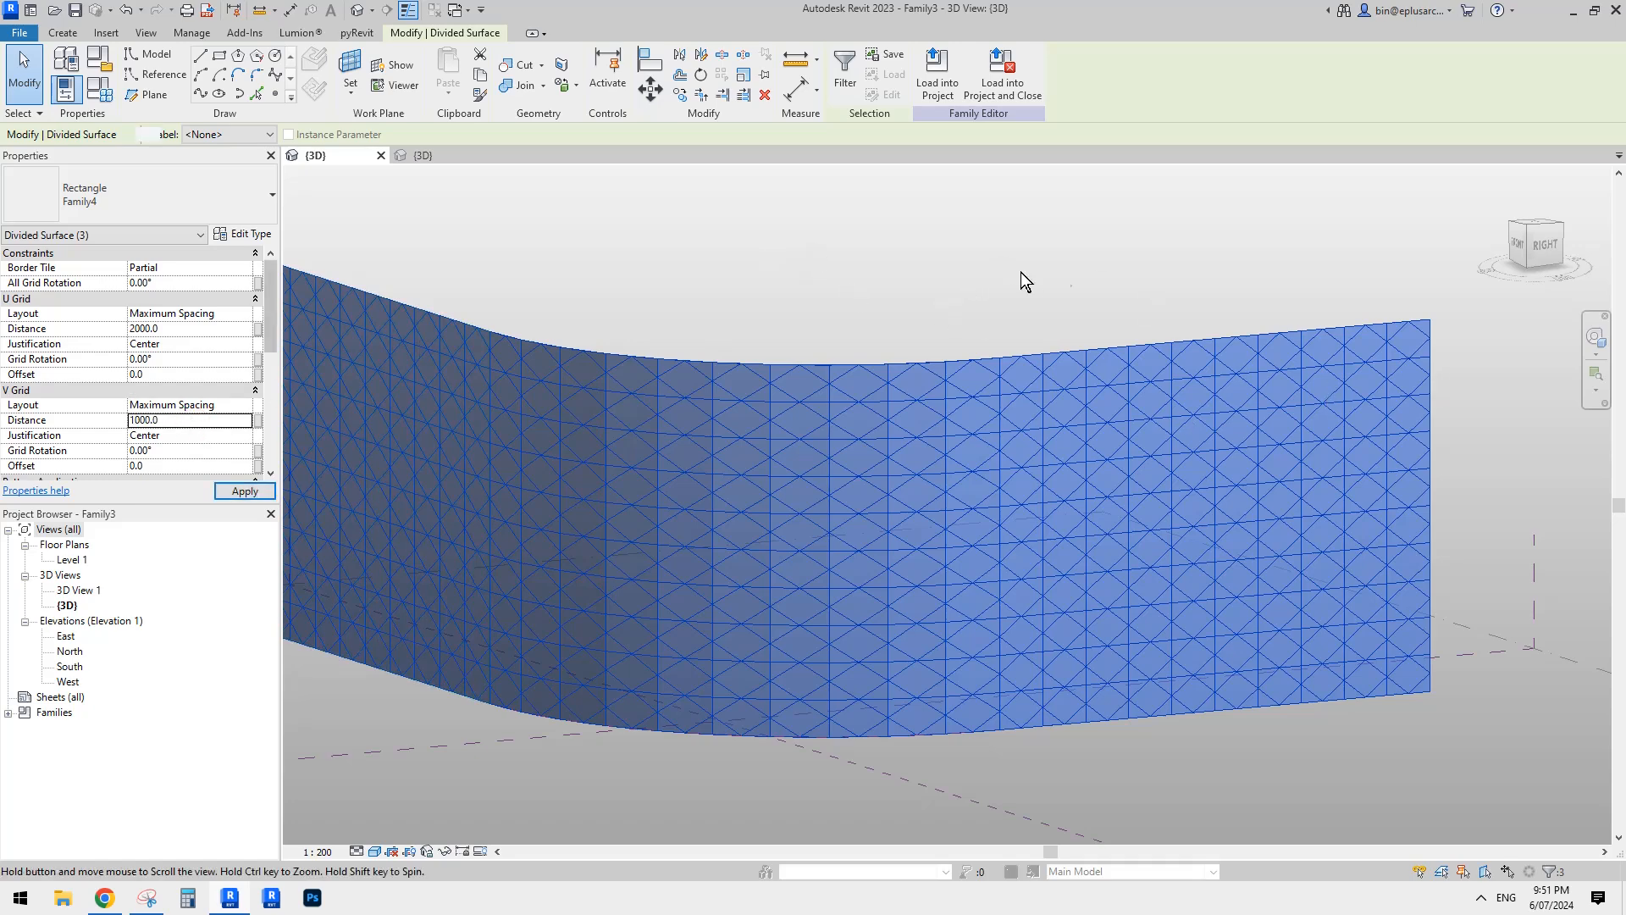
pyautogui.click(202, 423)
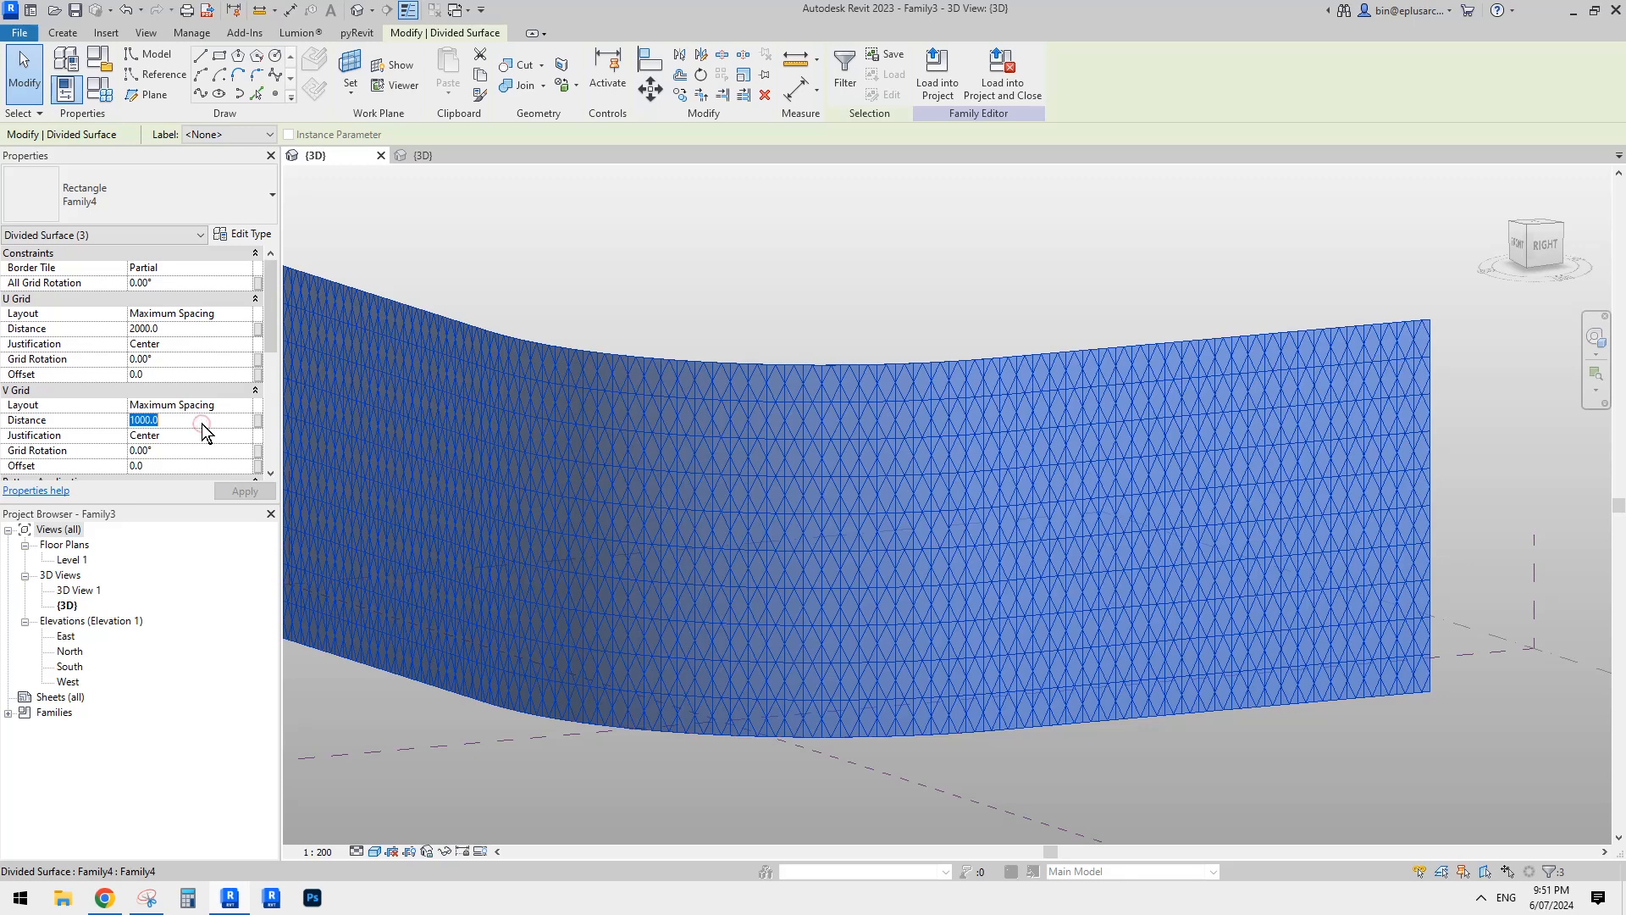
pyautogui.write('4000')
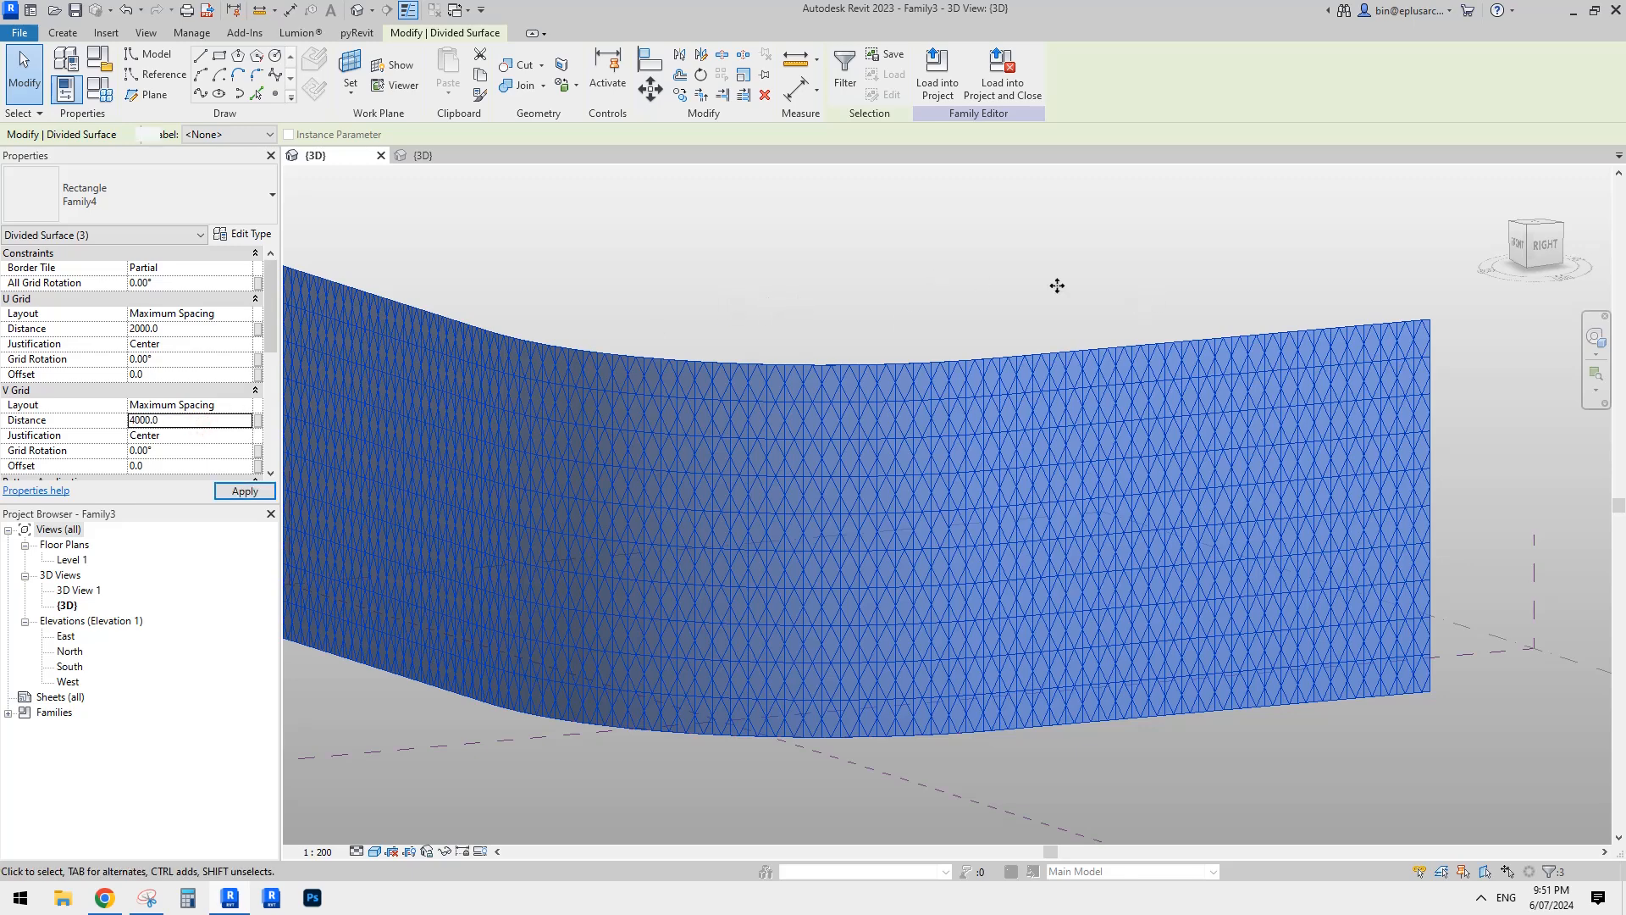
pyautogui.scroll(-1, 1151, 363)
pyautogui.keyDown('shift'); pyautogui.moveTo(1155, 366); pyautogui.dragTo(1180, 370, button='middle'); pyautogui.keyUp('shift')
pyautogui.press('Escape')
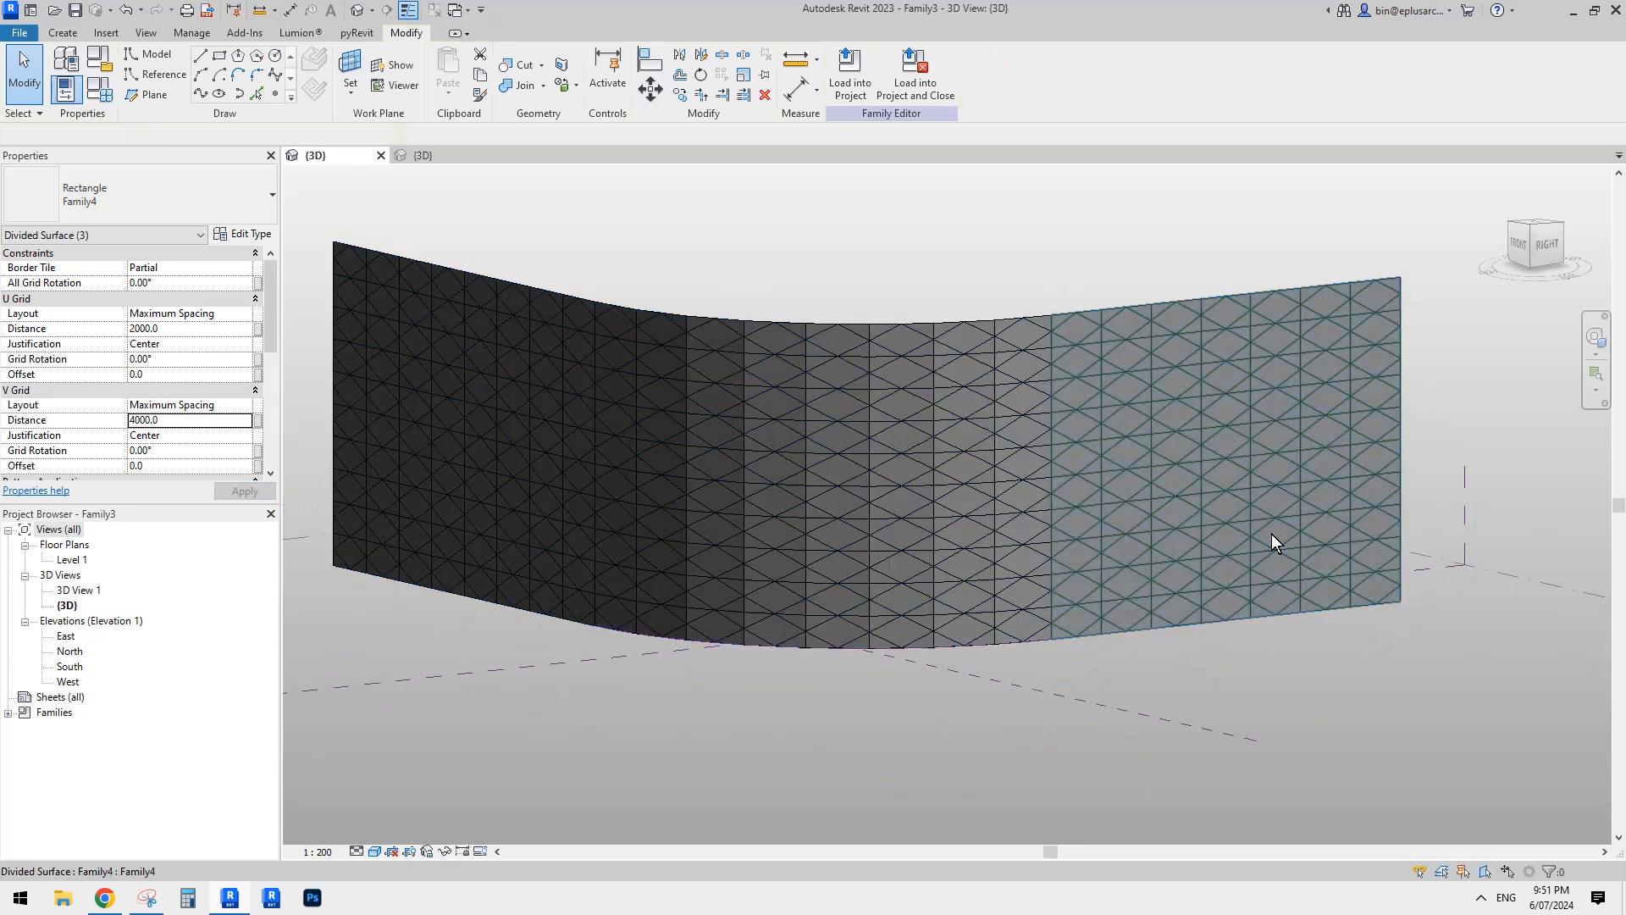
pyautogui.keyDown('shift'); pyautogui.moveTo(913, 413); pyautogui.dragTo(961, 416, button='middle'); pyautogui.keyUp('shift')
pyautogui.keyDown('shift'); pyautogui.moveTo(1059, 411); pyautogui.dragTo(542, 552, button='middle'); pyautogui.keyUp('shift')
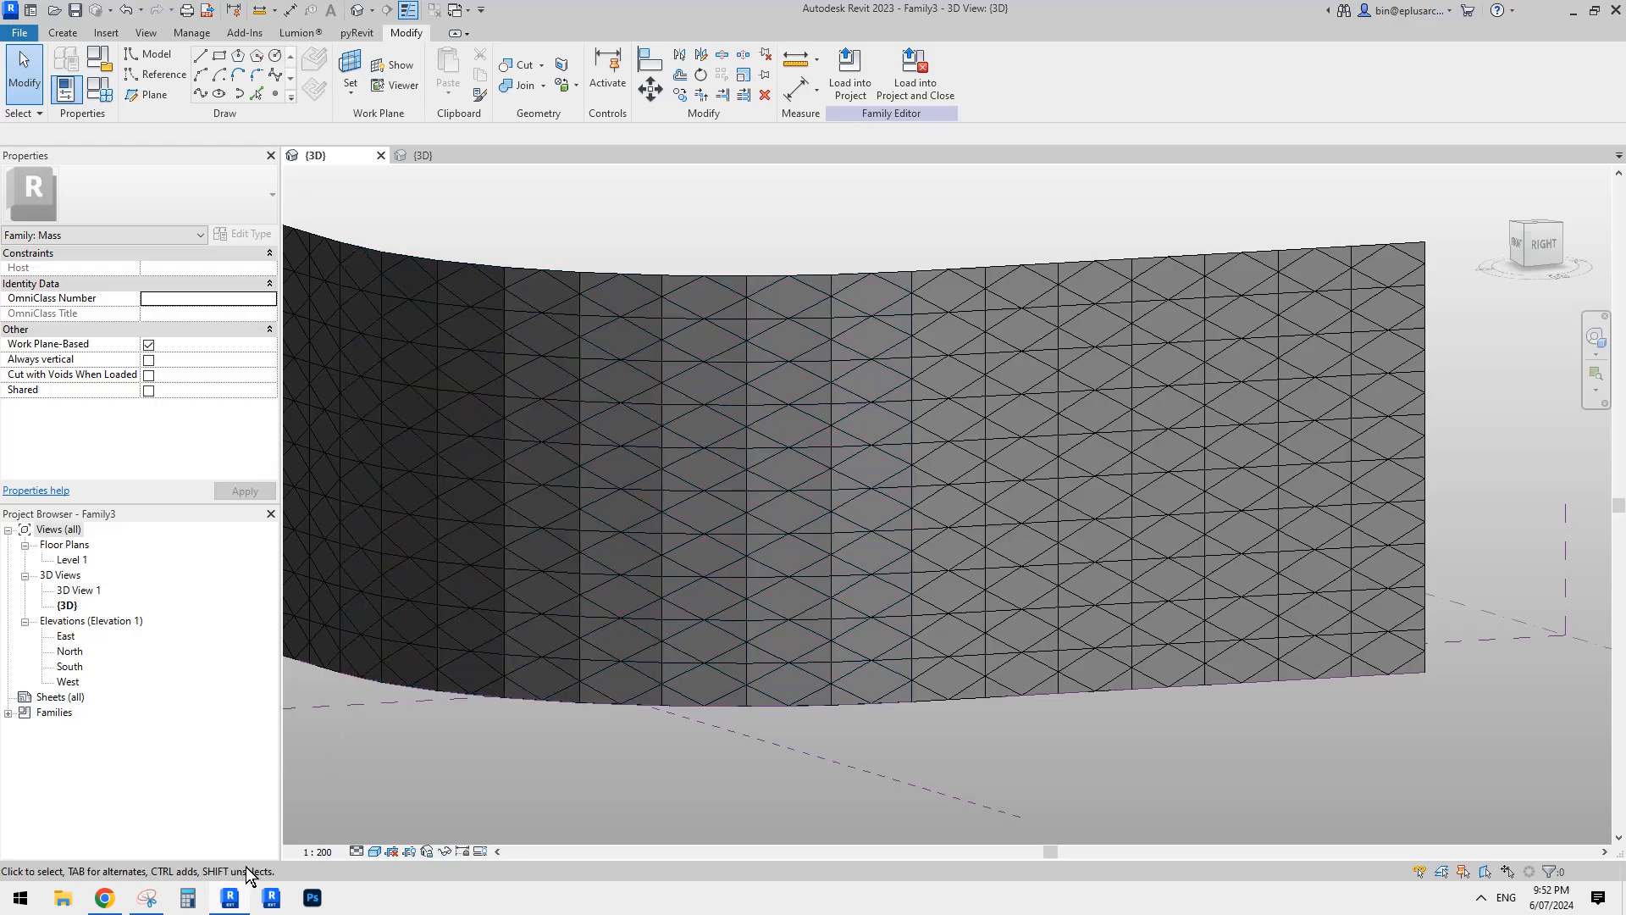
# Step: Compare the panelled facade with the reference photo in the Google Docs document, examining the proportions of the diamond pattern
pyautogui.click(234, 903)
pyautogui.click(232, 901)
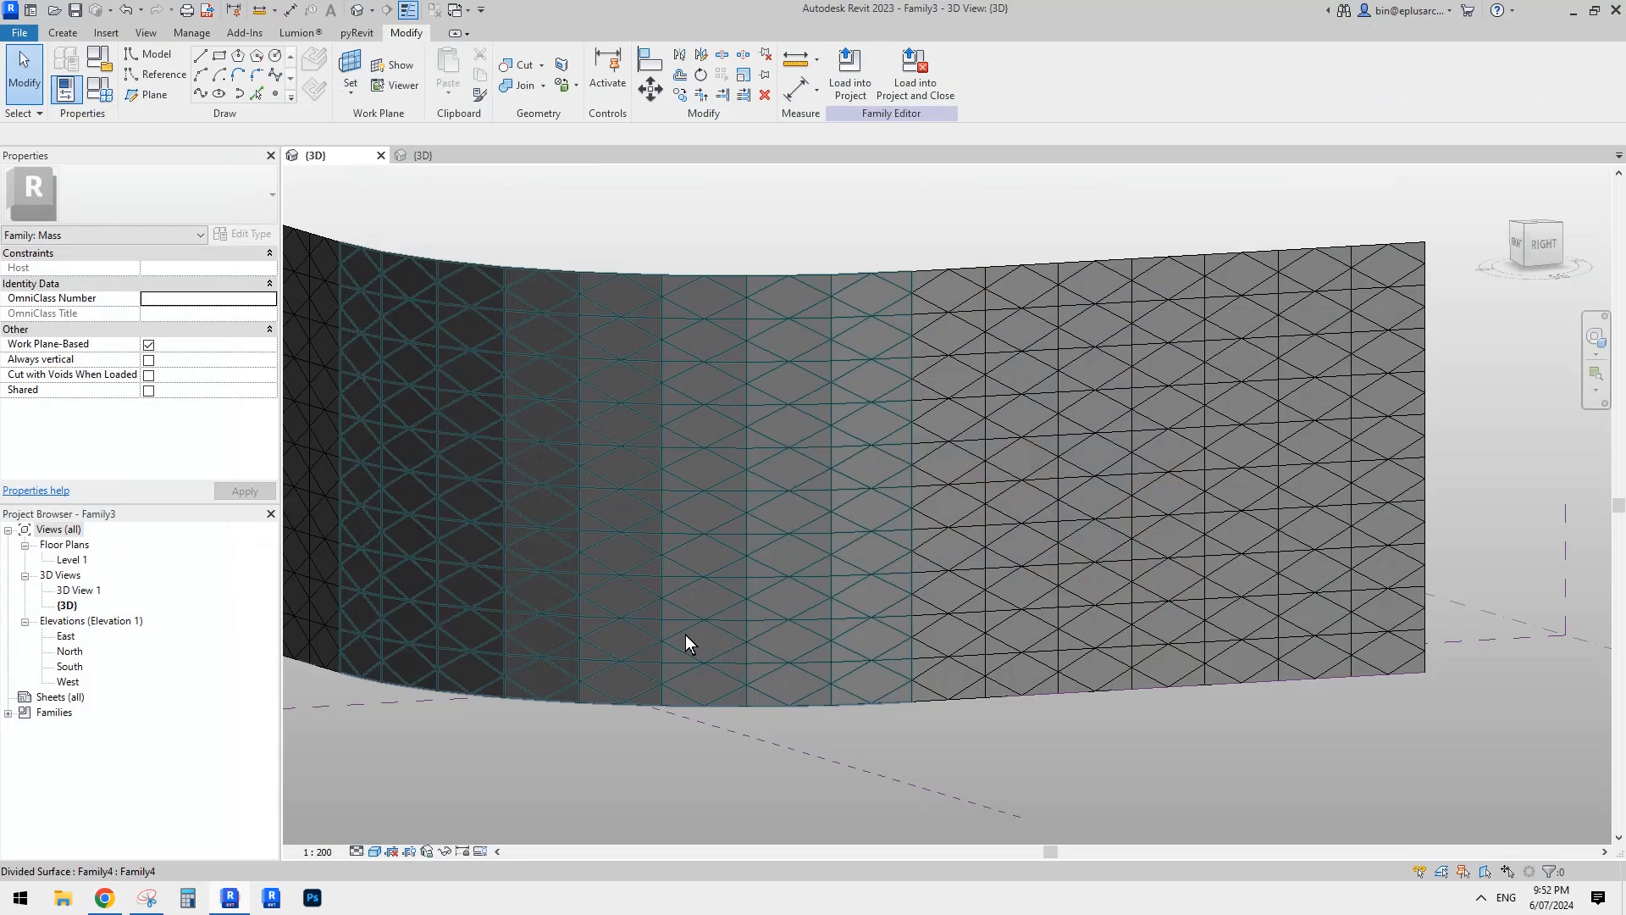
pyautogui.click(234, 900)
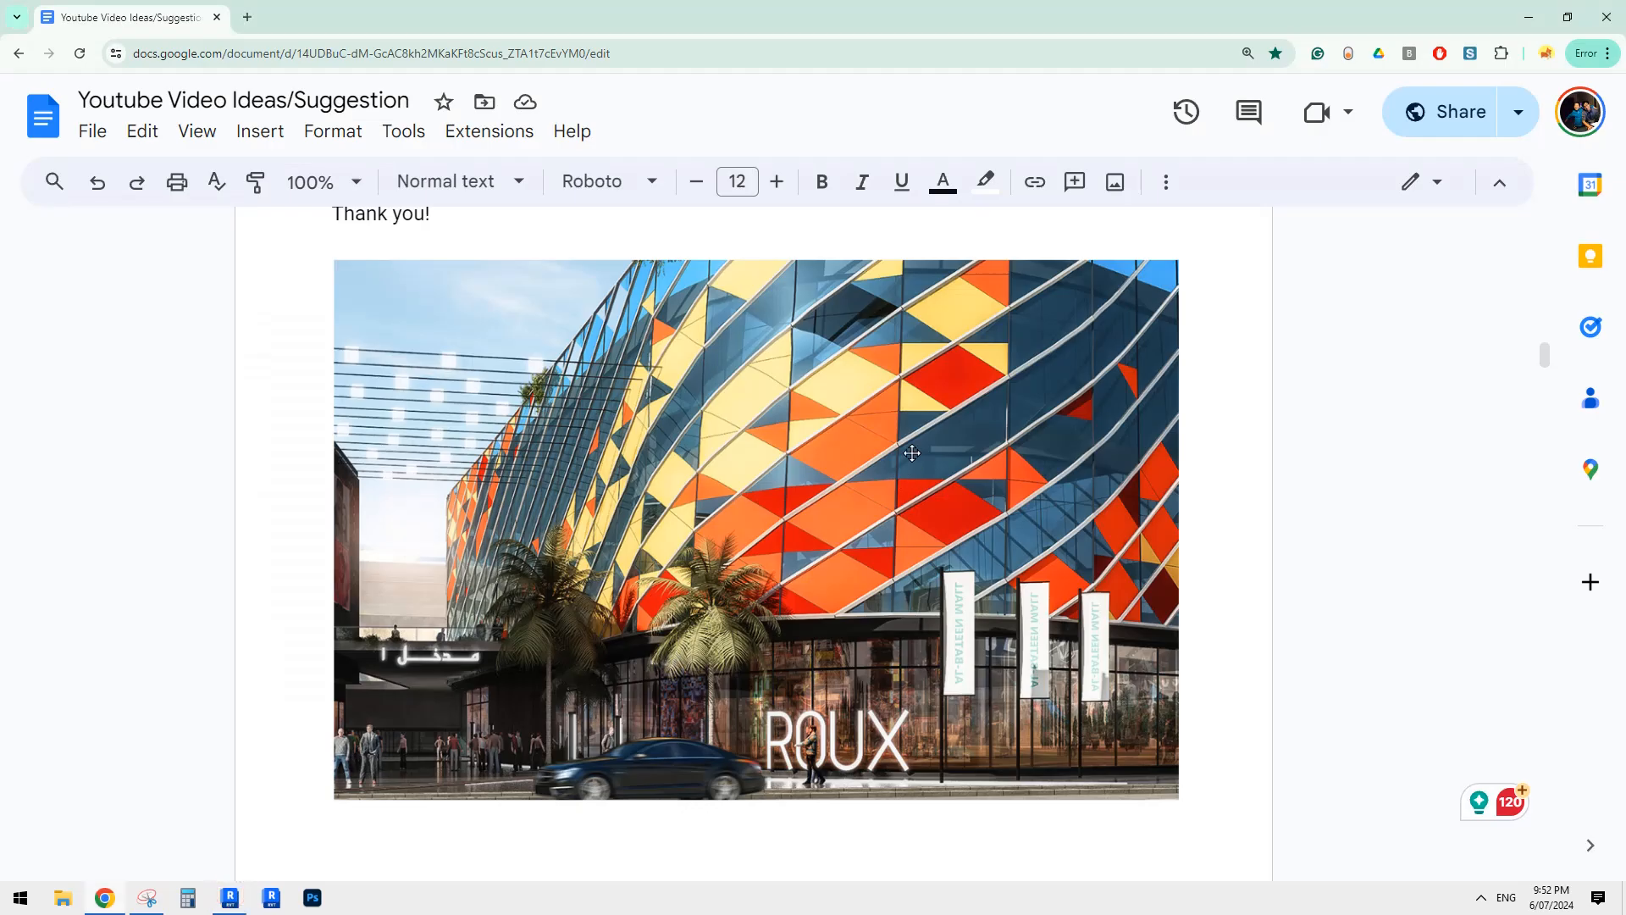
pyautogui.click(234, 900)
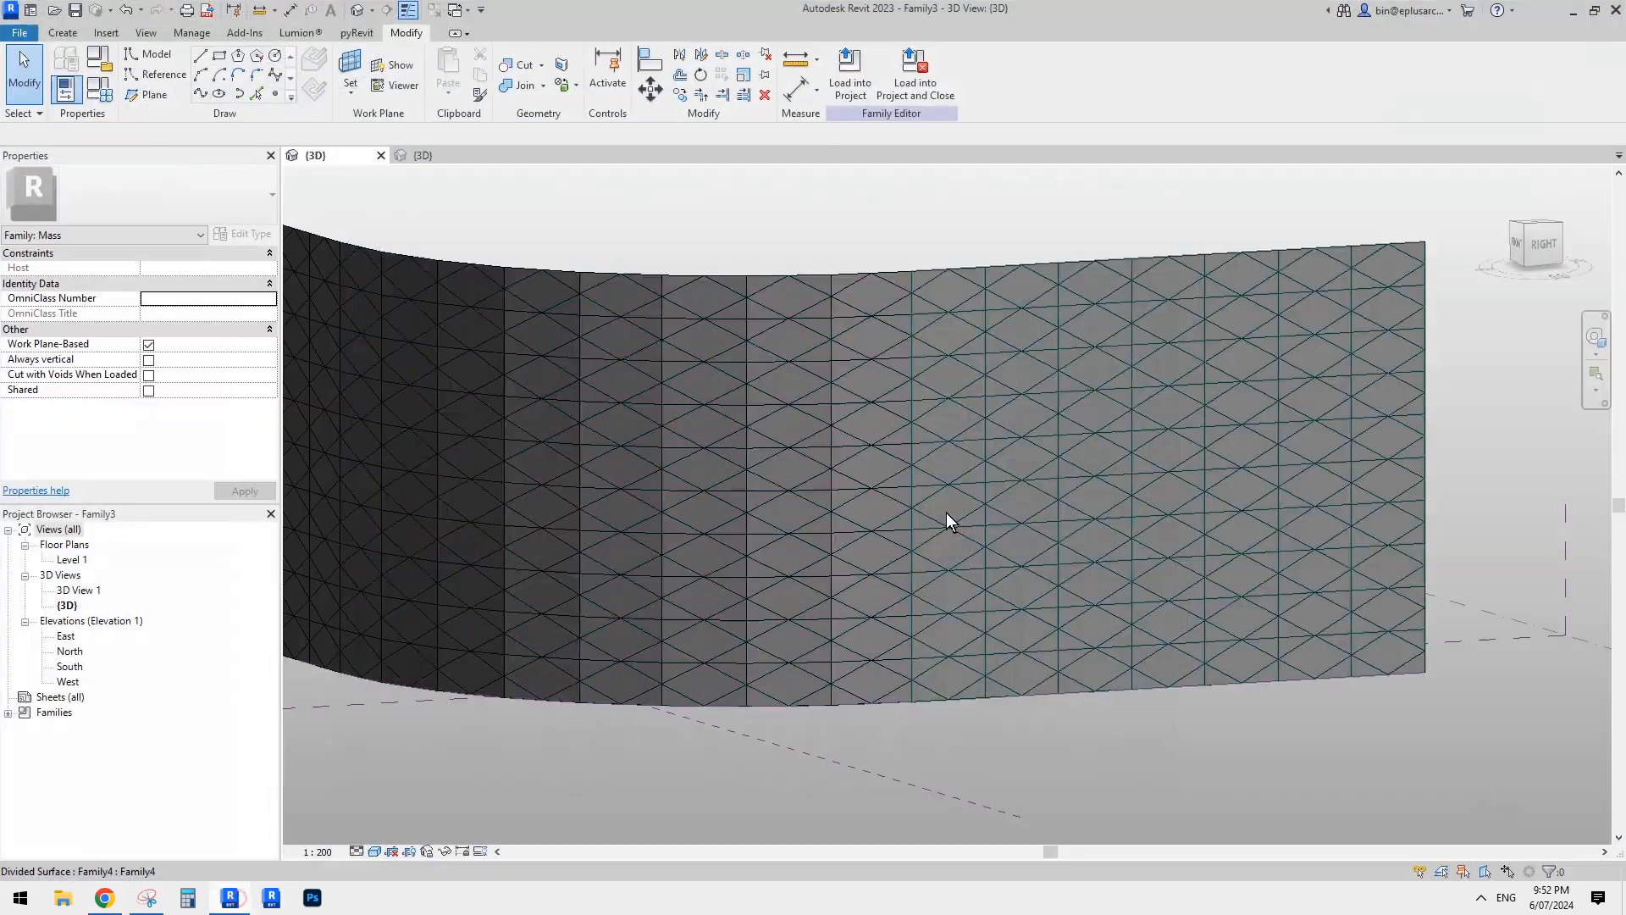
pyautogui.scroll(3, 984, 449)
pyautogui.click(229, 901)
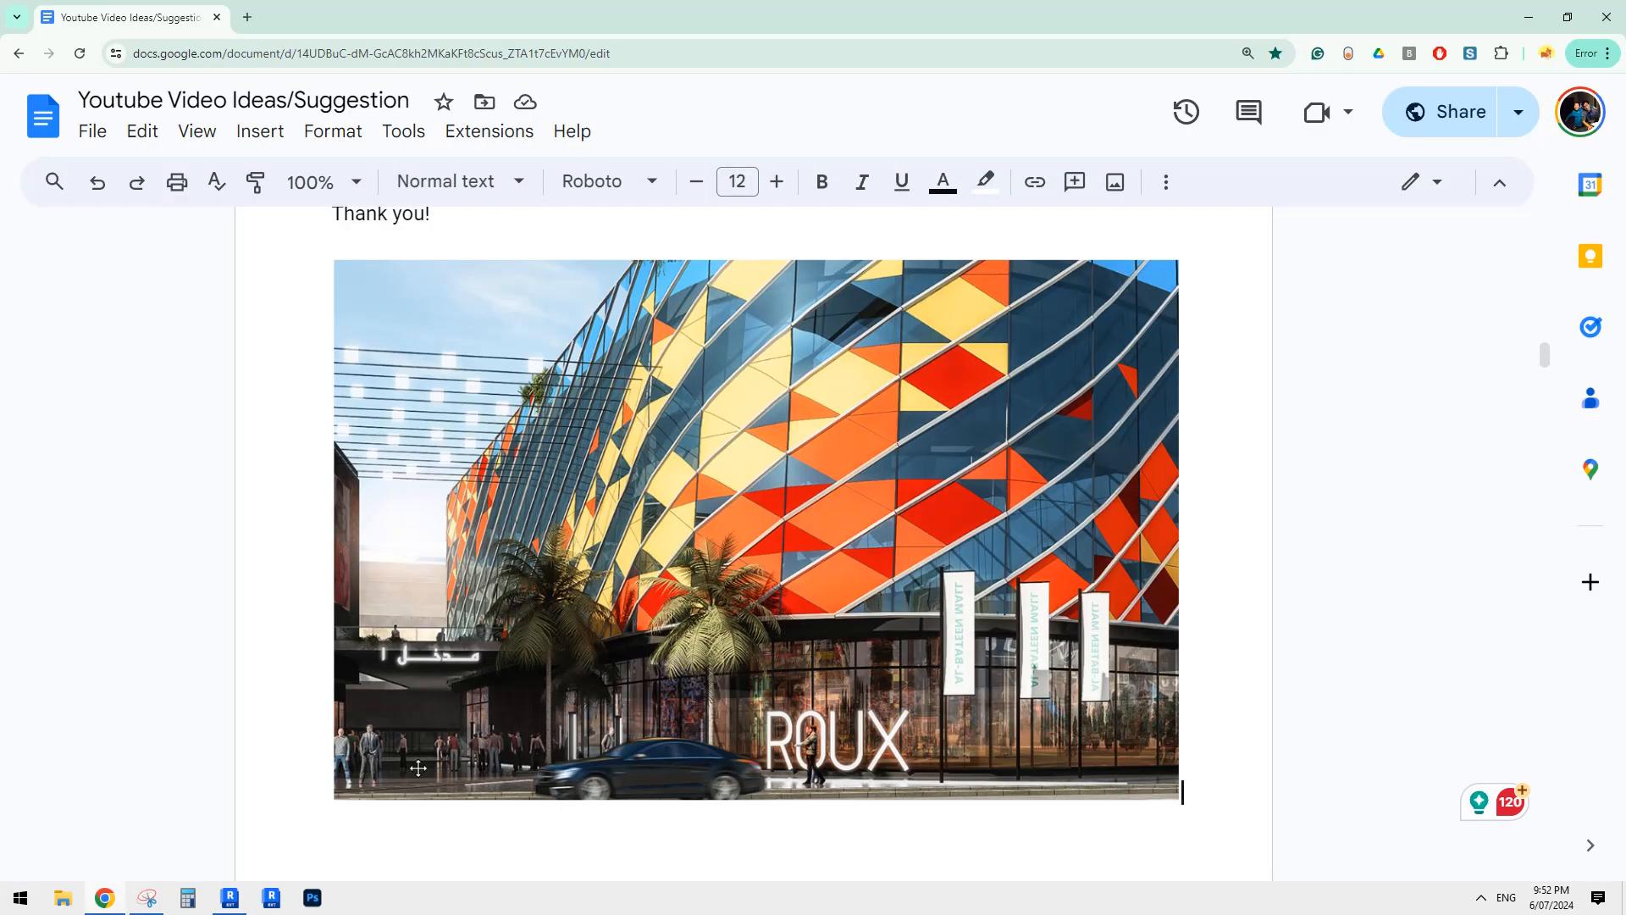
pyautogui.click(237, 900)
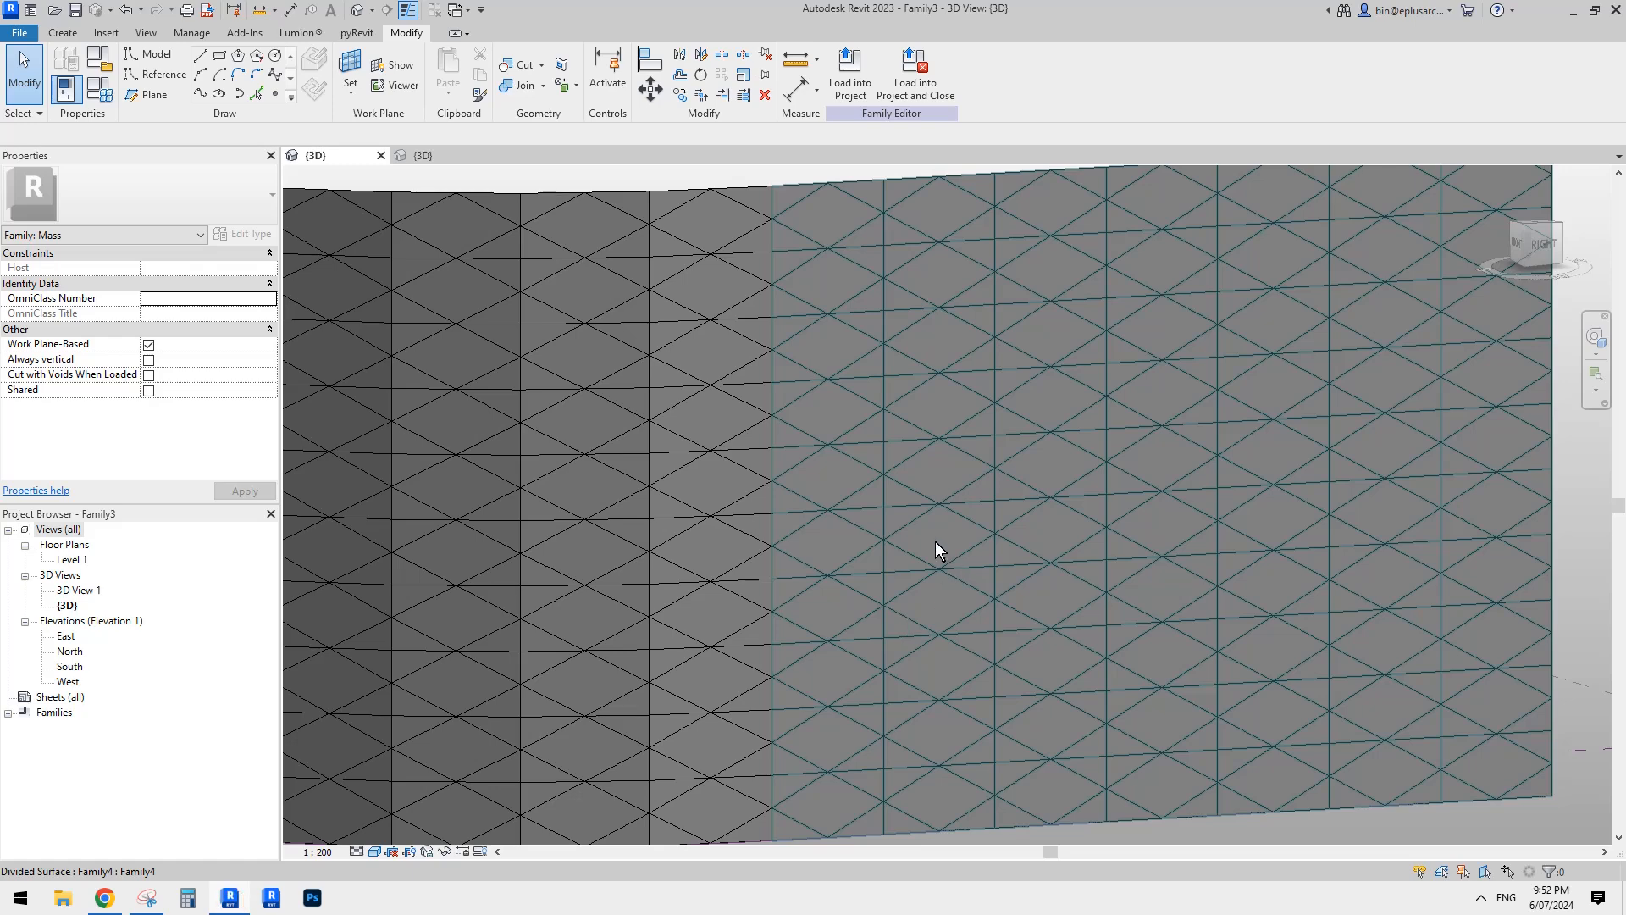
# Step: Switch to the Family4 panel's 3D view and temporarily hide the central diamond form
pyautogui.click(938, 540)
pyautogui.click(442, 154)
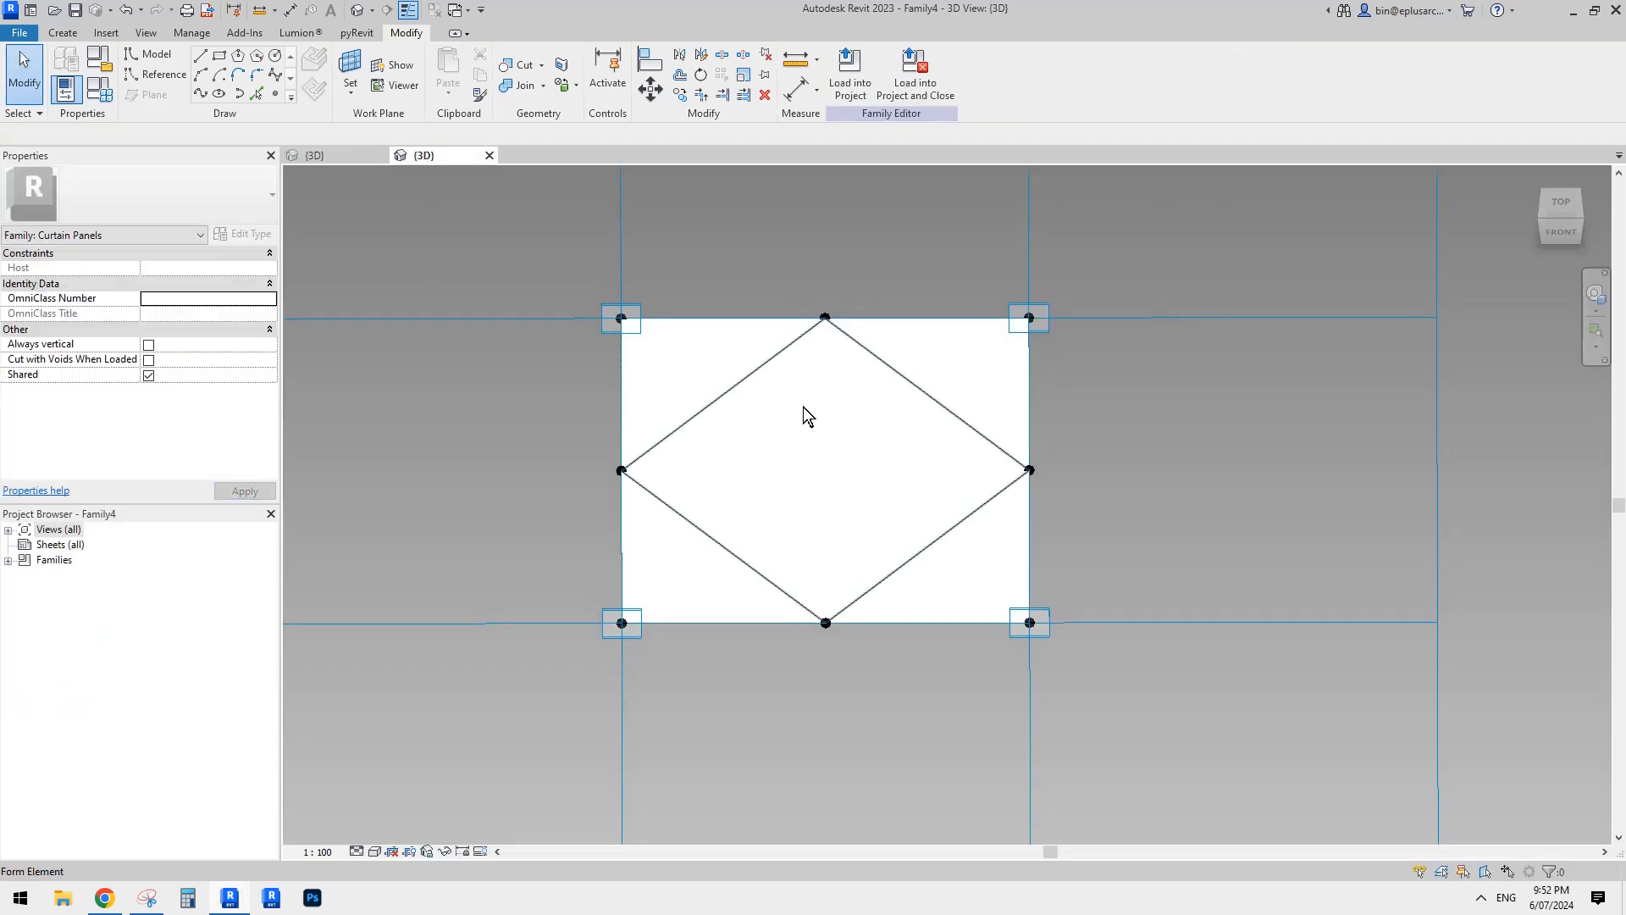
pyautogui.moveTo(806, 414)
pyautogui.keyDown('shift'); pyautogui.mouseDown(button='middle')
pyautogui.moveTo(767, 440)
pyautogui.moveTo(761, 428)
pyautogui.moveTo(795, 428)
pyautogui.mouseUp(button='middle'); pyautogui.keyUp('shift')
pyautogui.click(761, 428)
pyautogui.press('h')
pyautogui.press('h')
pyautogui.scroll(1, 792, 420)
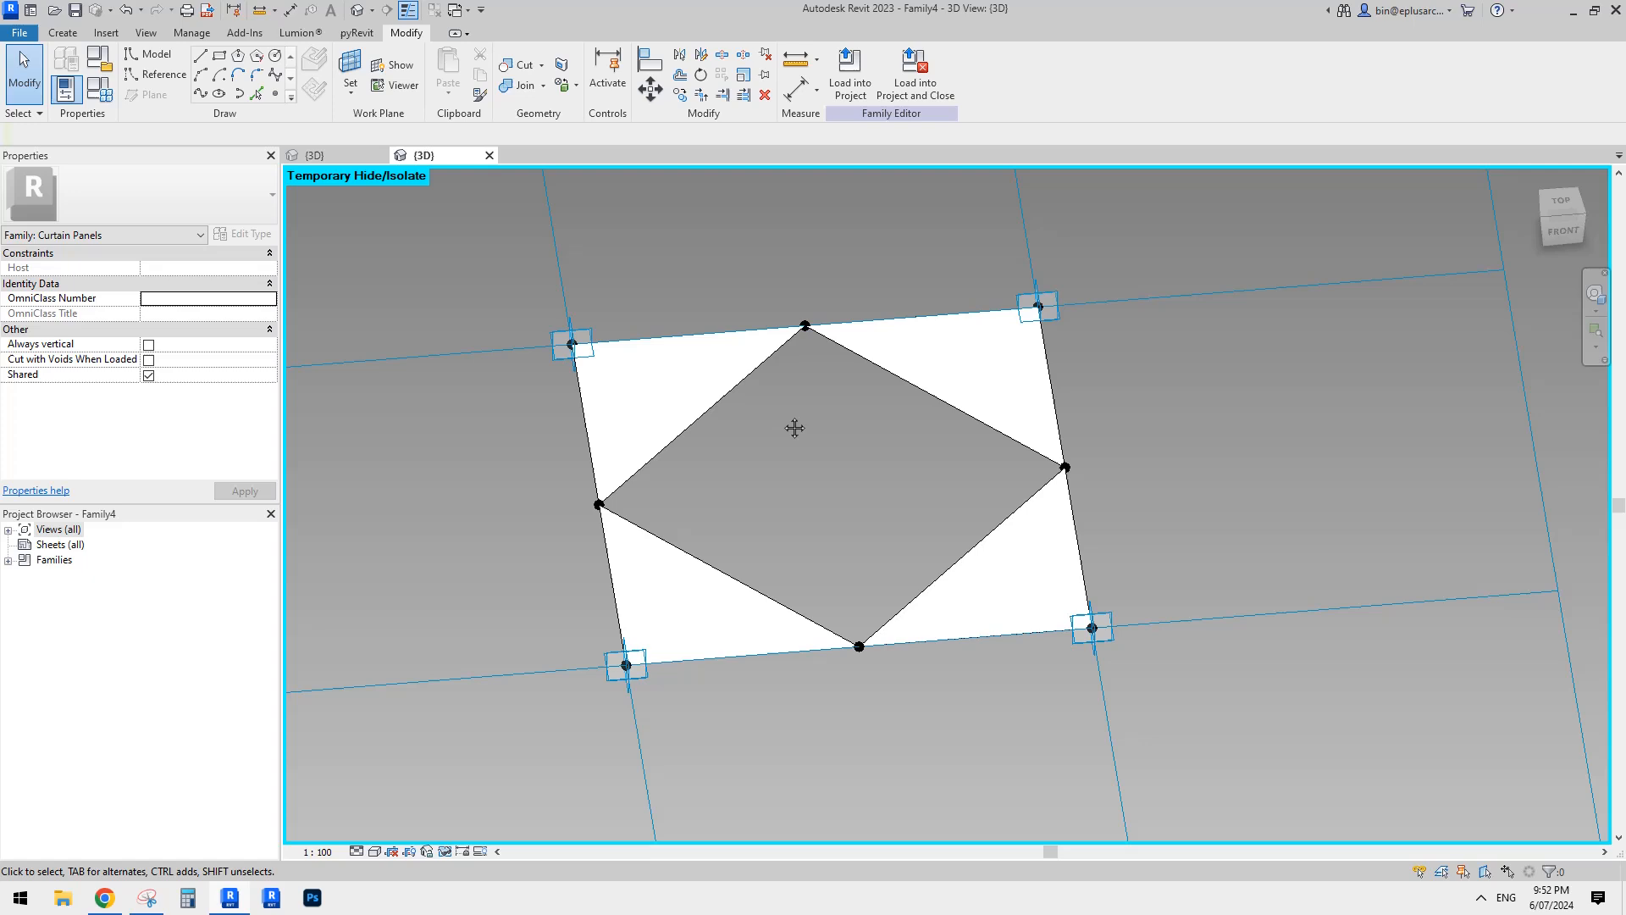
# Step: Temporarily hide the four corner triangle forms so only the reference lines and points remain
pyautogui.click(677, 366)
pyautogui.press('h')
pyautogui.press('h')
pyautogui.click(943, 351)
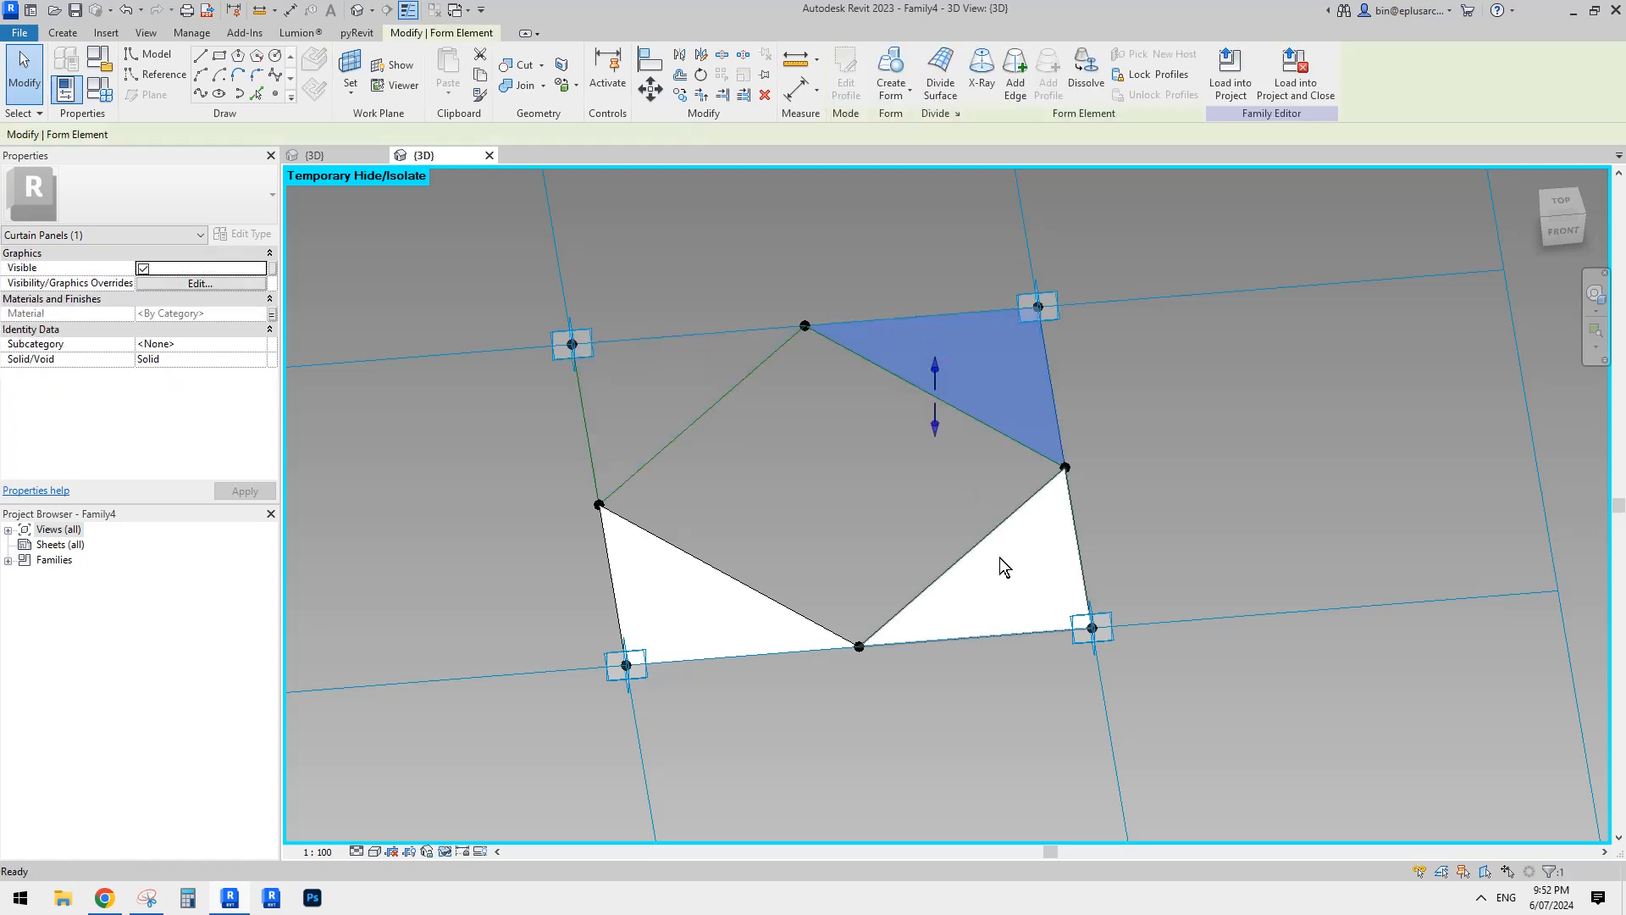
pyautogui.press('h')
pyautogui.press('h')
pyautogui.click(998, 566)
pyautogui.press('h')
pyautogui.press('h')
pyautogui.click(702, 608)
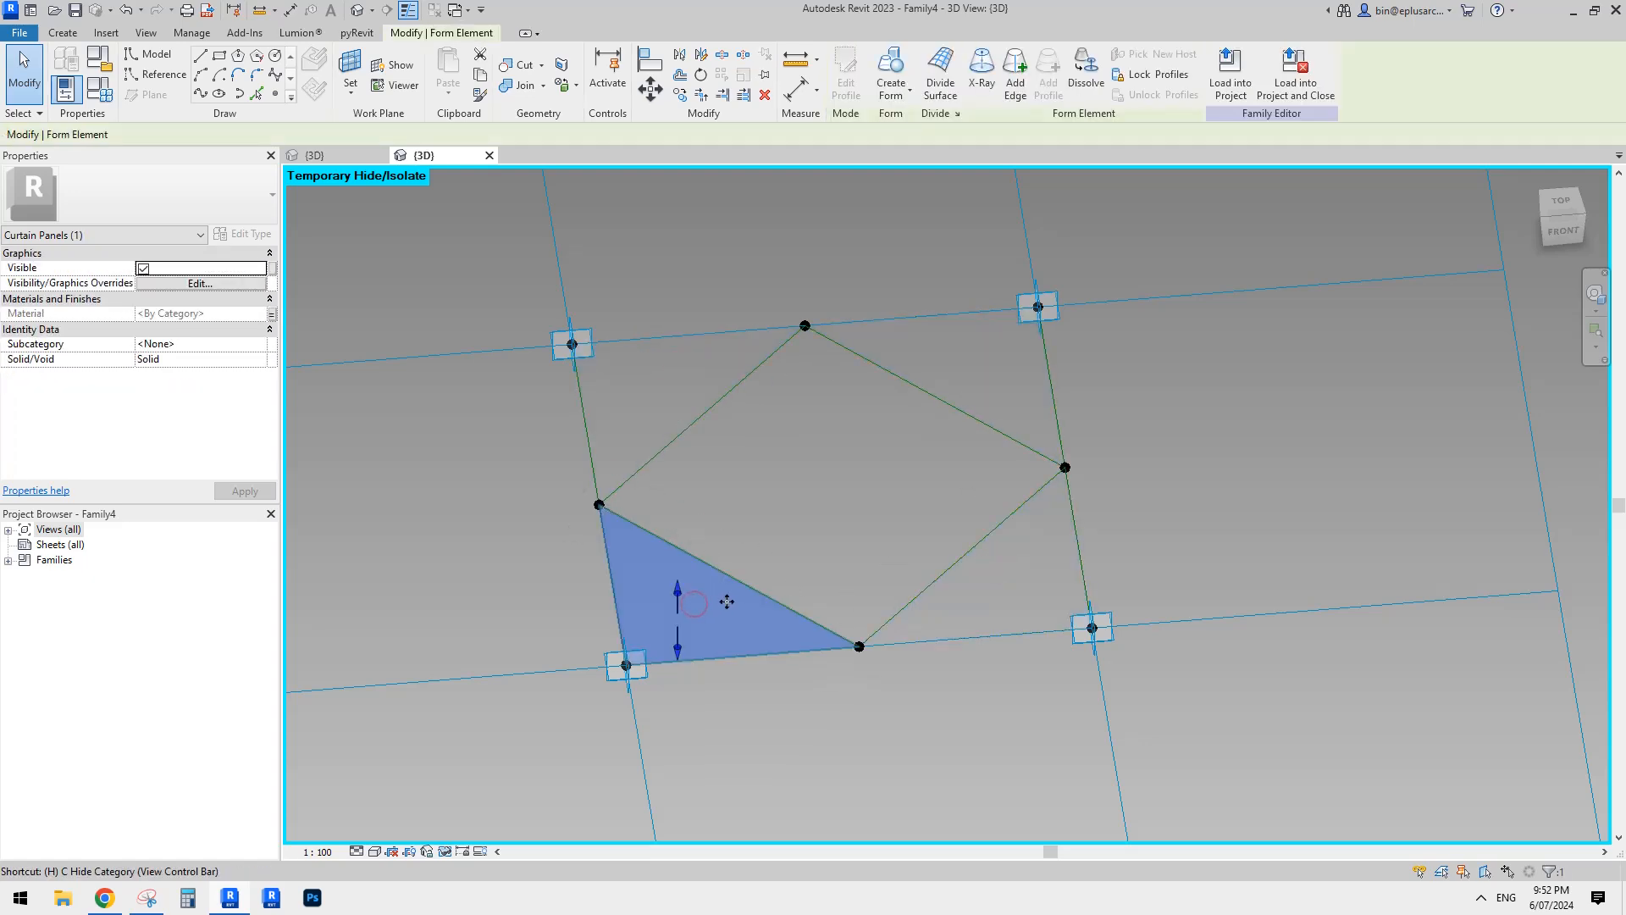
pyautogui.press('h')
pyautogui.press('h')
pyautogui.moveTo(819, 549); pyautogui.dragTo(791, 549, button='middle')
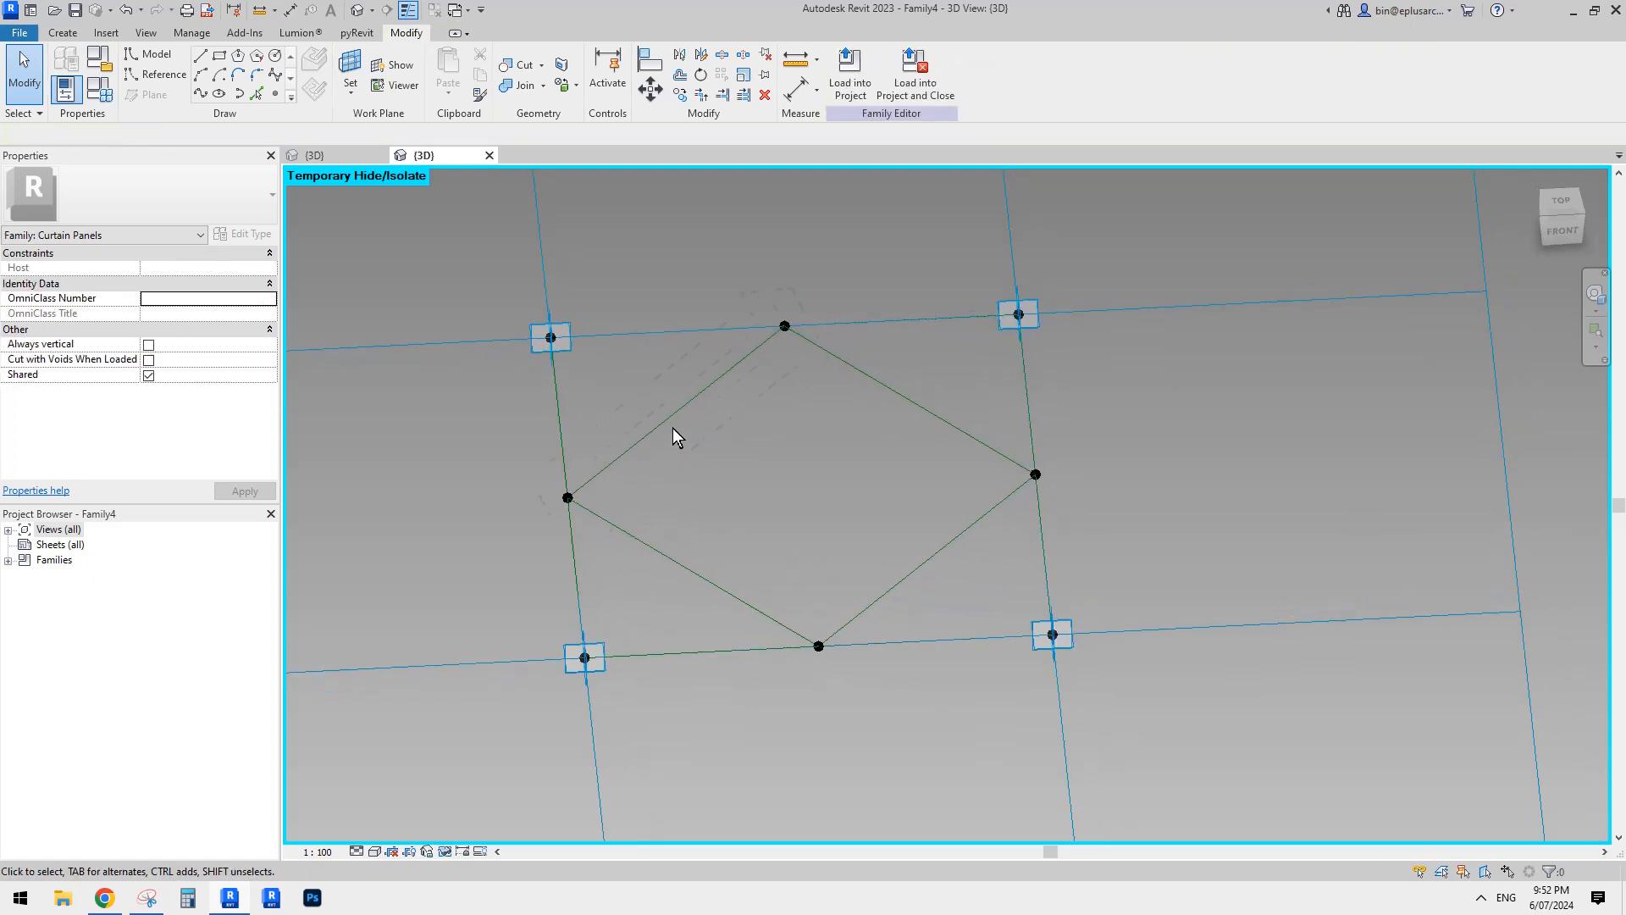
# Step: Place a reference point partway along the diamond's upper-left reference line
pyautogui.click(276, 94)
pyautogui.scroll(2, 702, 438)
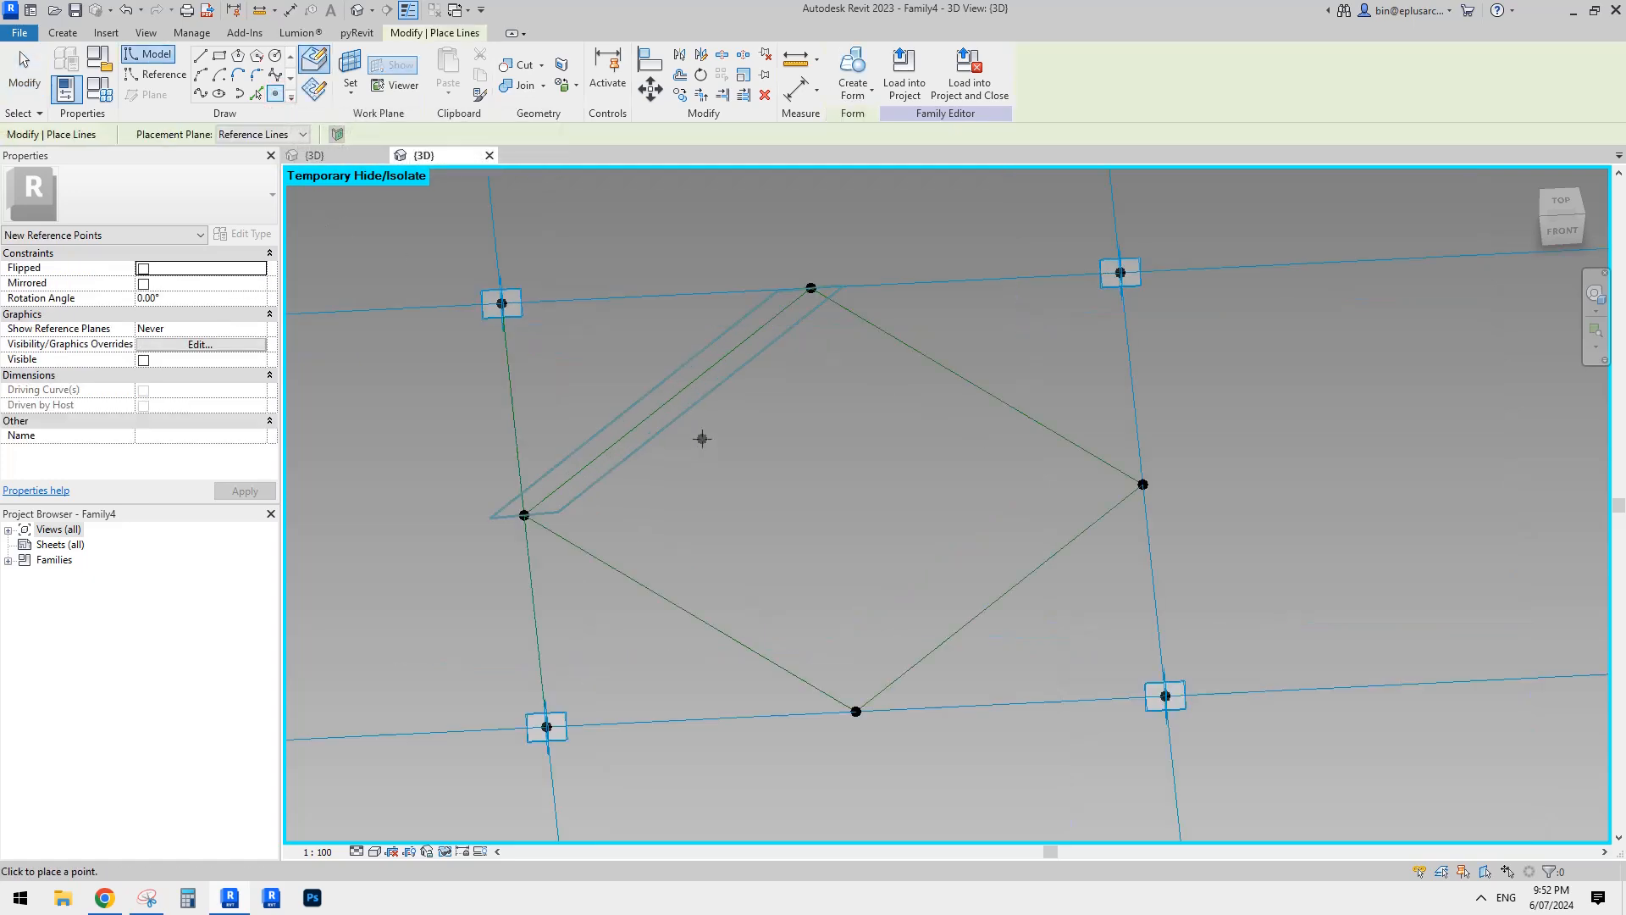
pyautogui.scroll(1, 555, 262)
pyautogui.scroll(-1, 621, 363)
pyautogui.keyDown('shift'); pyautogui.moveTo(621, 362); pyautogui.dragTo(617, 297, button='middle'); pyautogui.keyUp('shift')
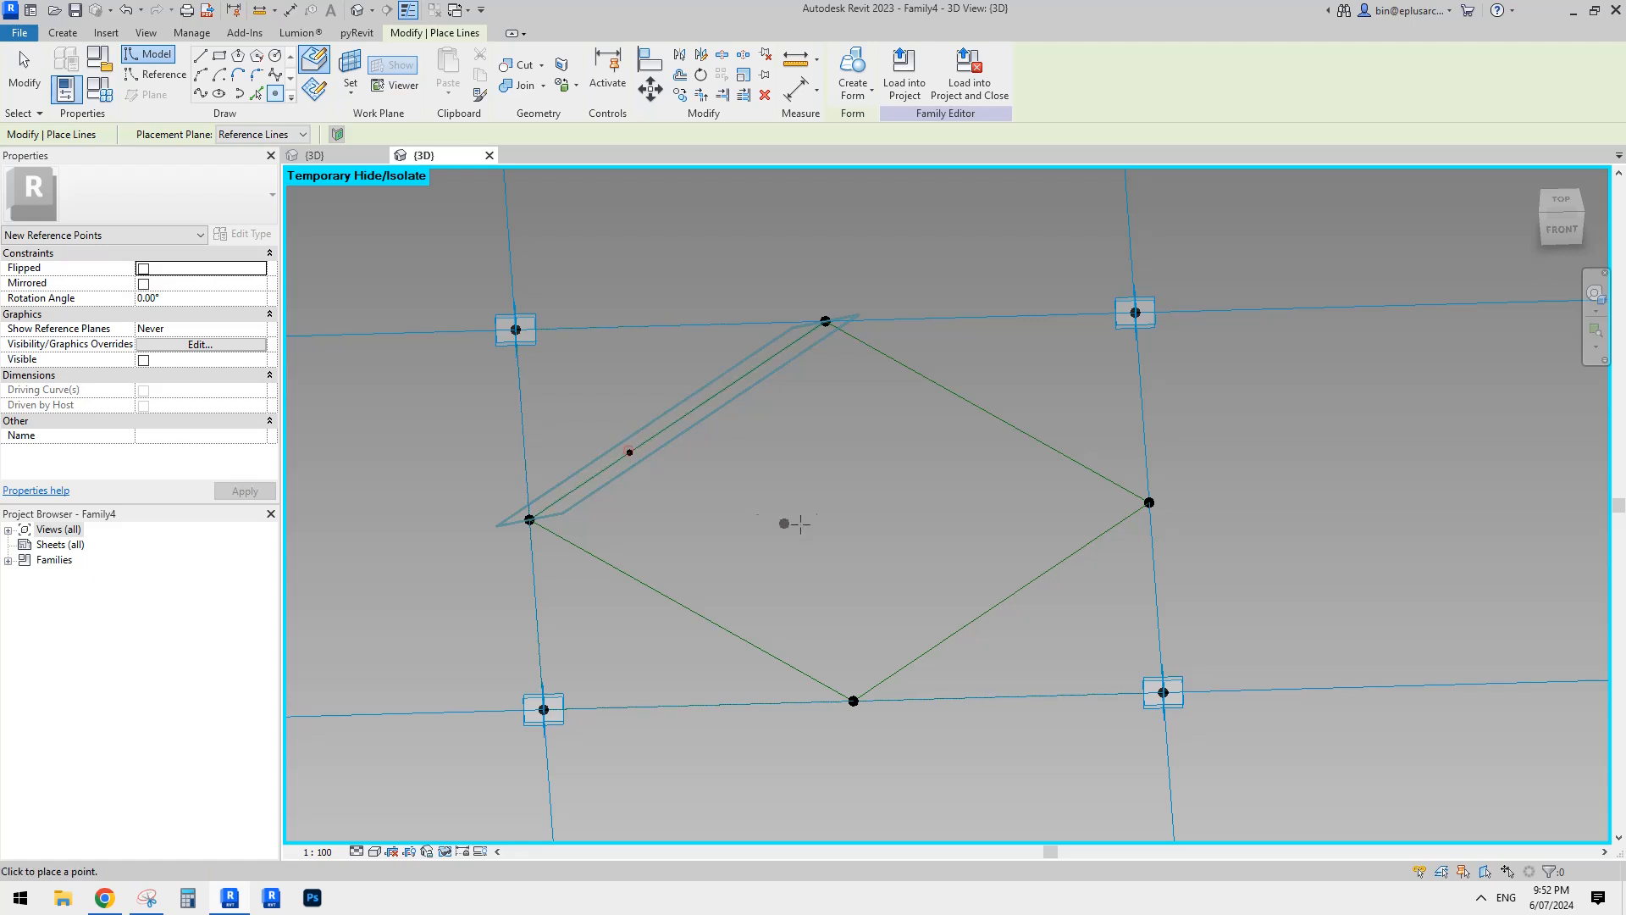
pyautogui.press('Escape')
# Step: Draw a reference-line rectangle about 45 by 40 mm beside the new point, using the point's perpendicular plane as the work plane
pyautogui.scroll(2, 669, 471)
pyautogui.keyDown('shift'); pyautogui.moveTo(678, 471); pyautogui.dragTo(747, 443, button='middle'); pyautogui.keyUp('shift')
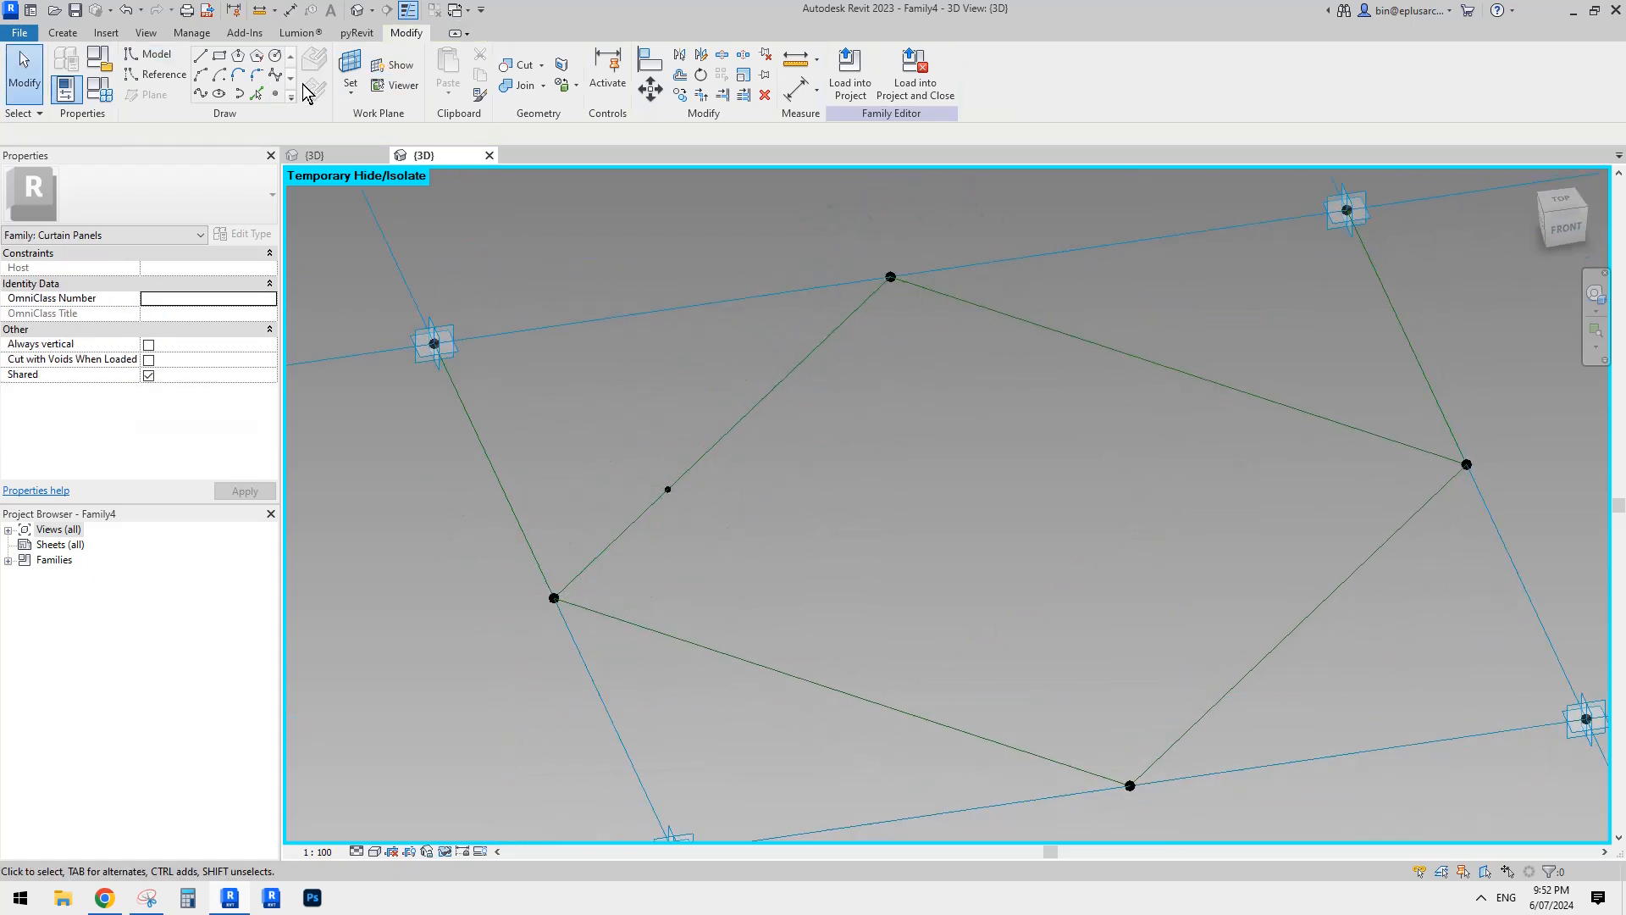
pyautogui.click(155, 80)
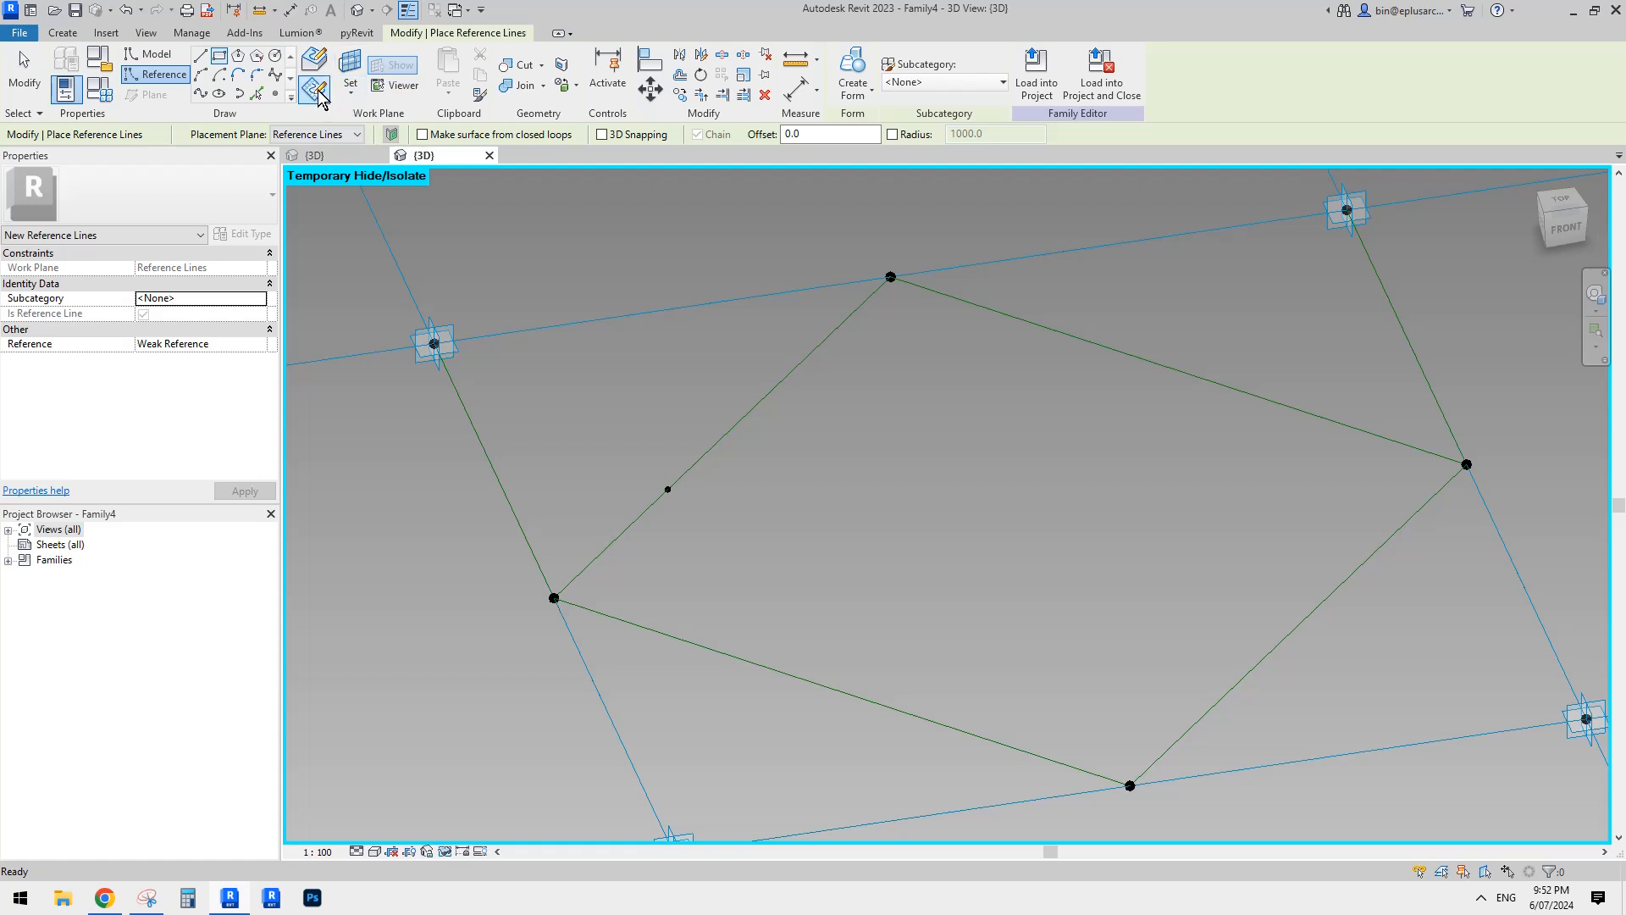
pyautogui.click(351, 66)
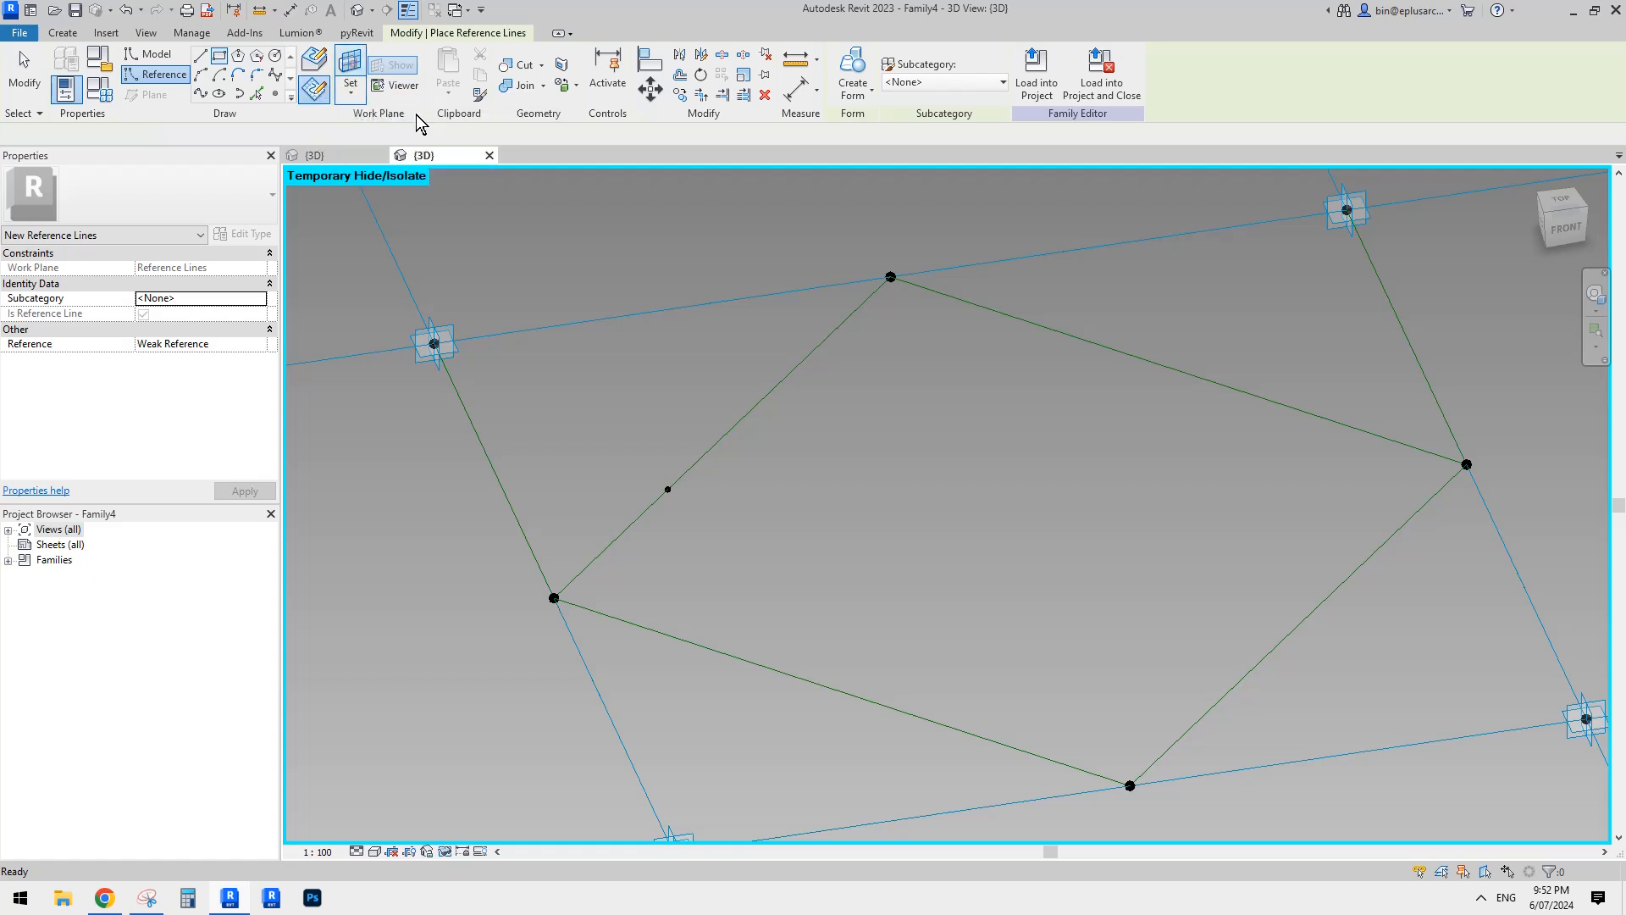
pyautogui.click(669, 489)
pyautogui.keyDown('shift'); pyautogui.moveTo(817, 487); pyautogui.dragTo(897, 414, button='middle'); pyautogui.keyUp('shift')
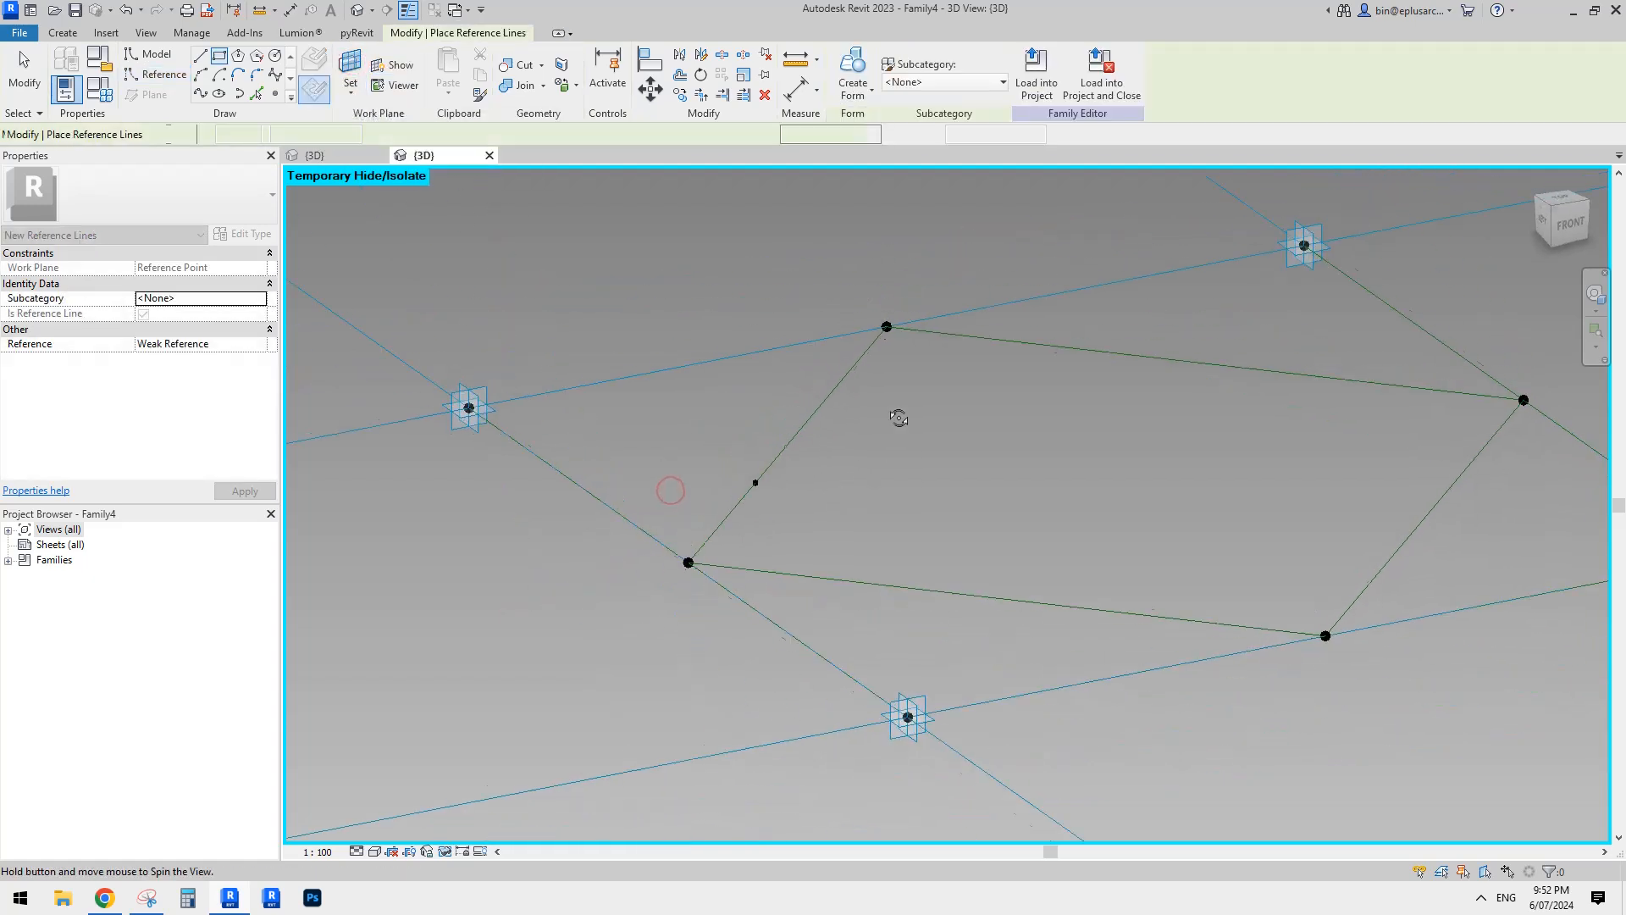
pyautogui.scroll(2, 756, 483)
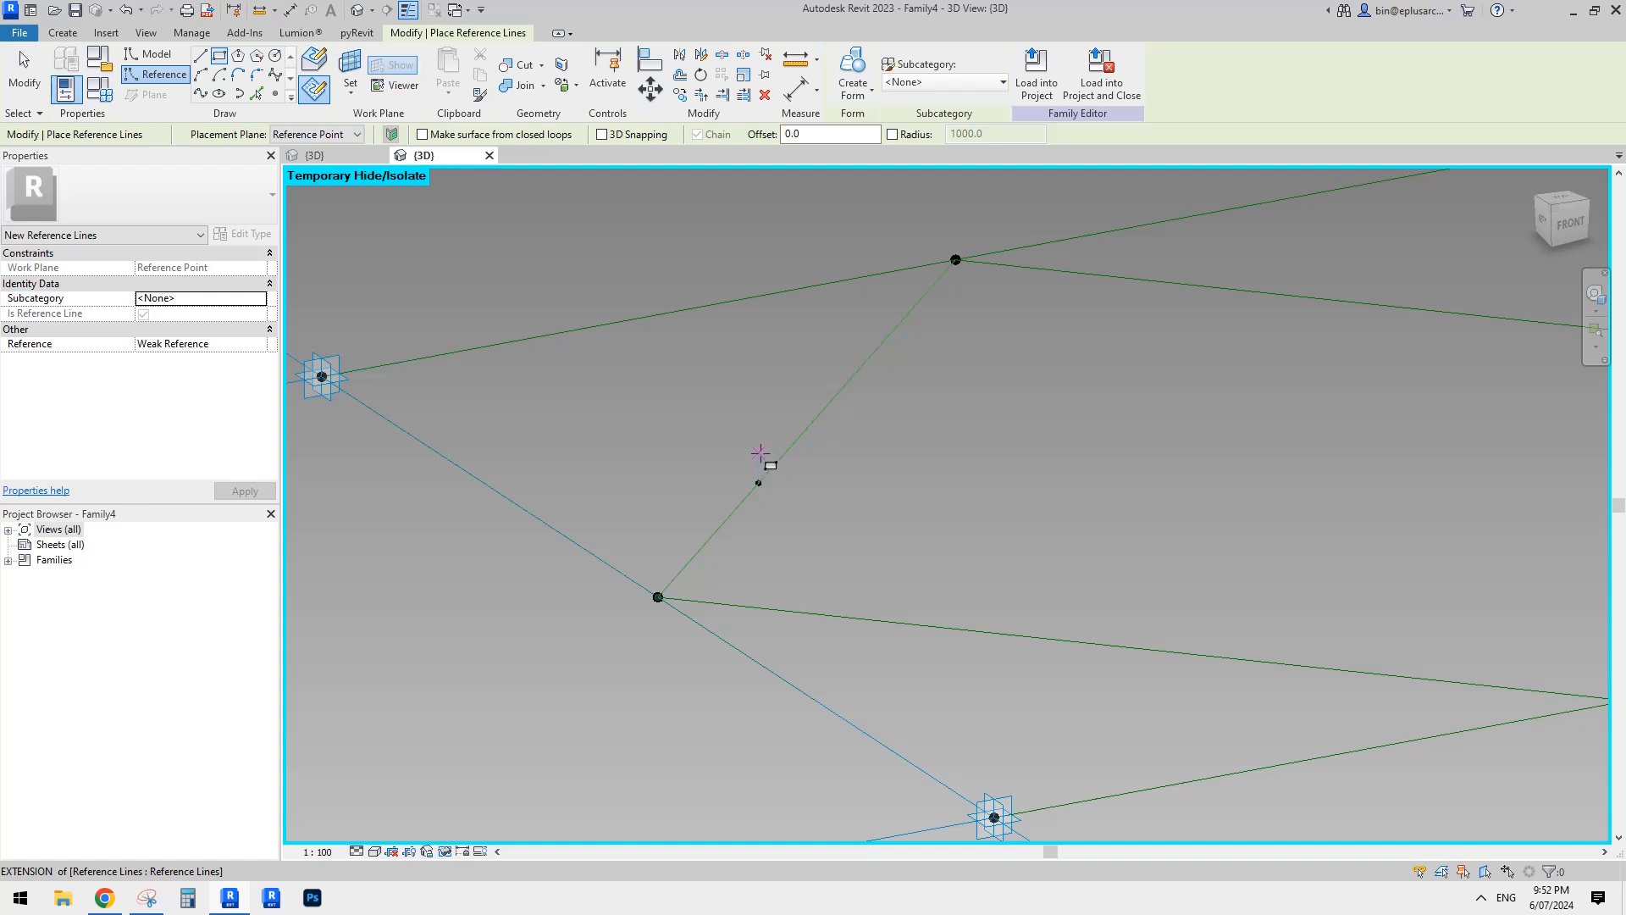
pyautogui.scroll(1, 756, 453)
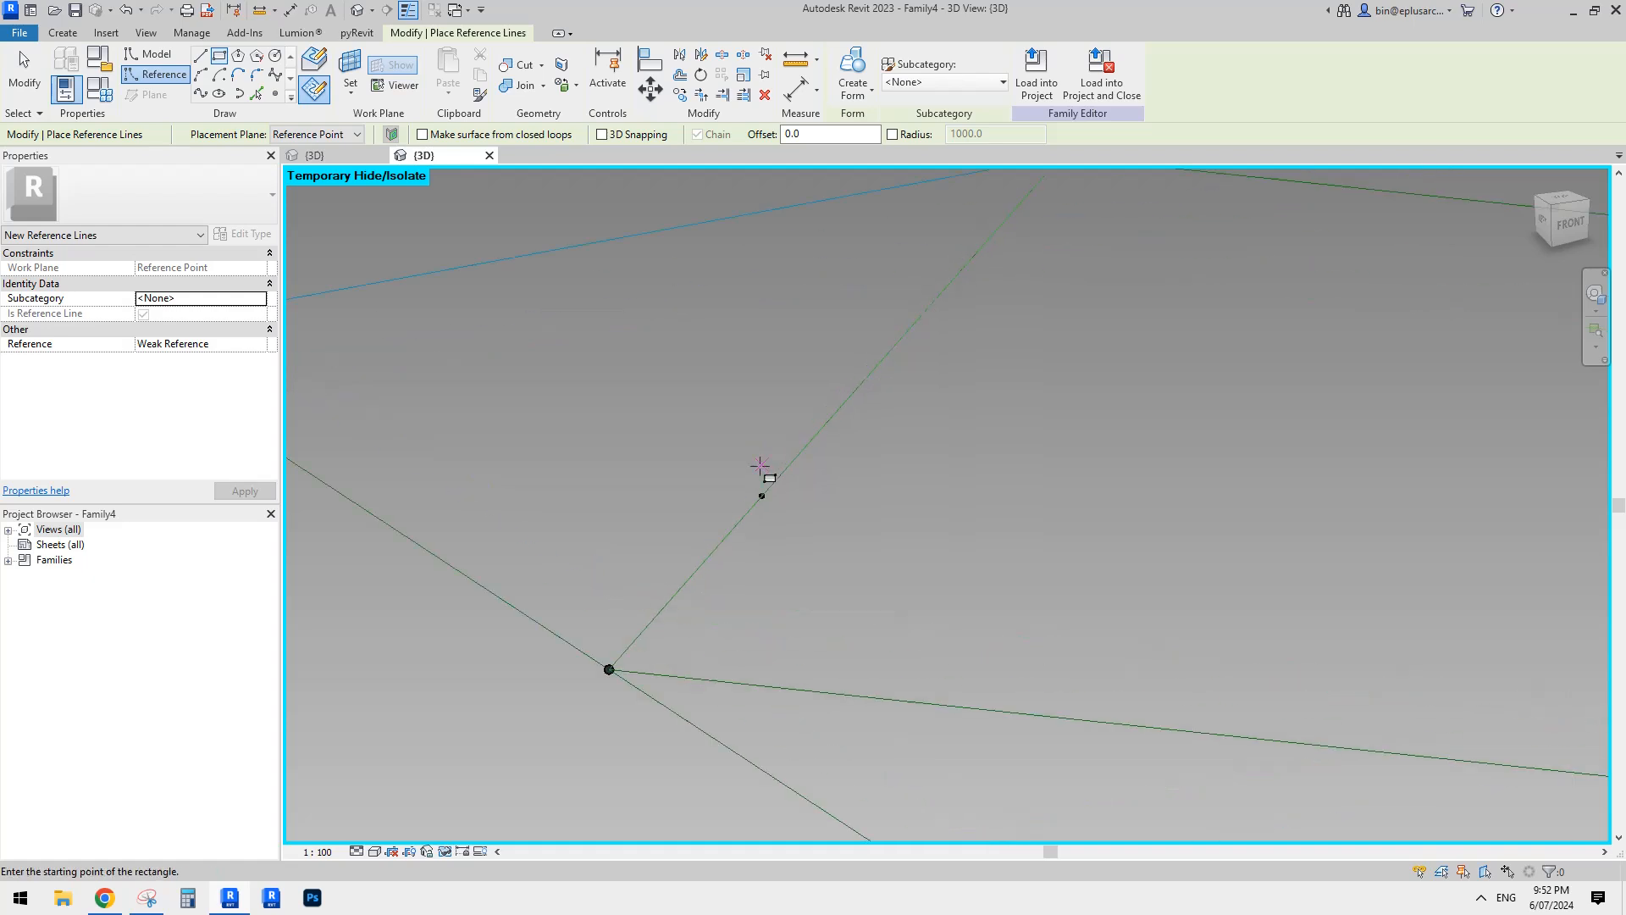
pyautogui.click(789, 460)
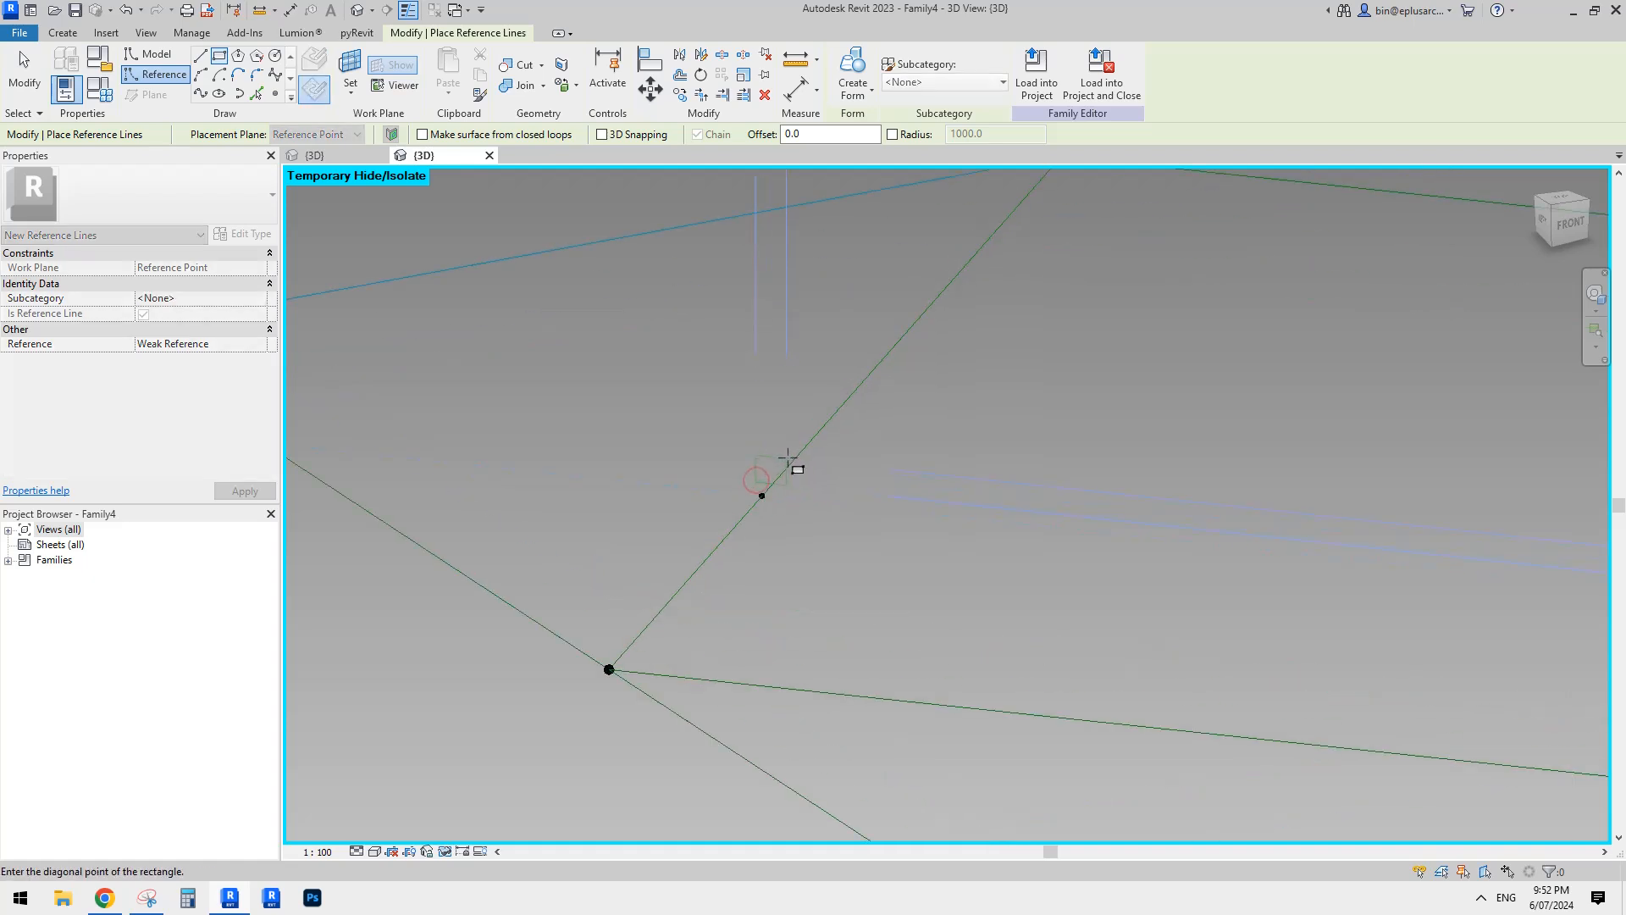
pyautogui.press('Escape')
pyautogui.press('Escape')
# Step: Set the reference-line rectangle's width to 50 and its height to 100
pyautogui.press('Tab')
pyautogui.click(787, 472)
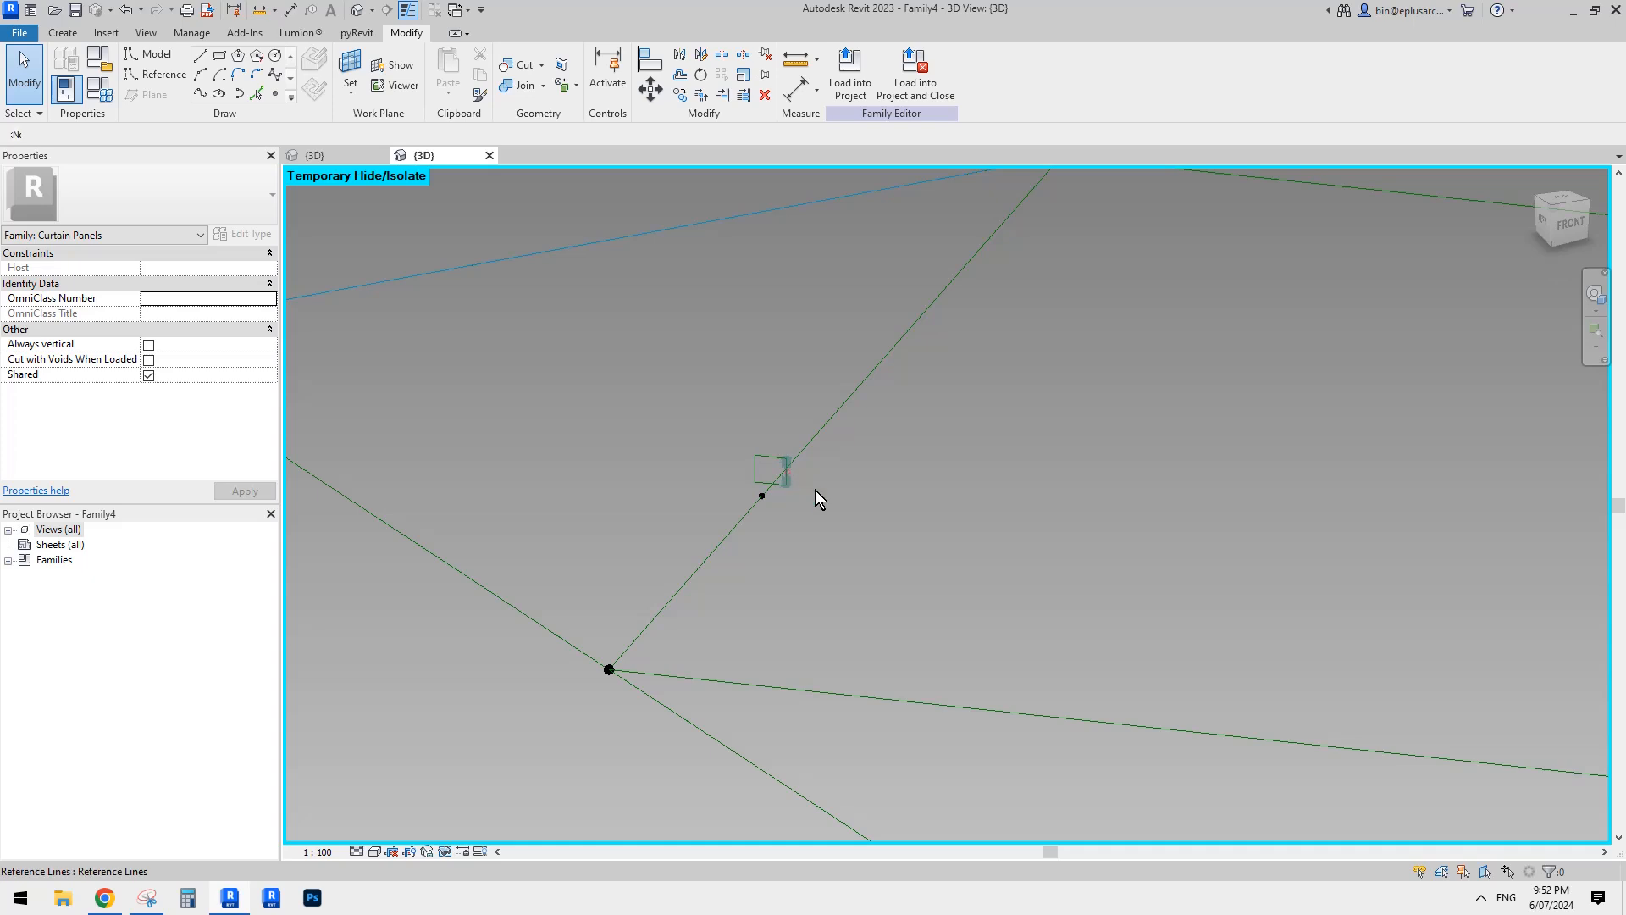
pyautogui.click(775, 417)
pyautogui.moveTo(895, 439); pyautogui.dragTo(881, 458, button='middle')
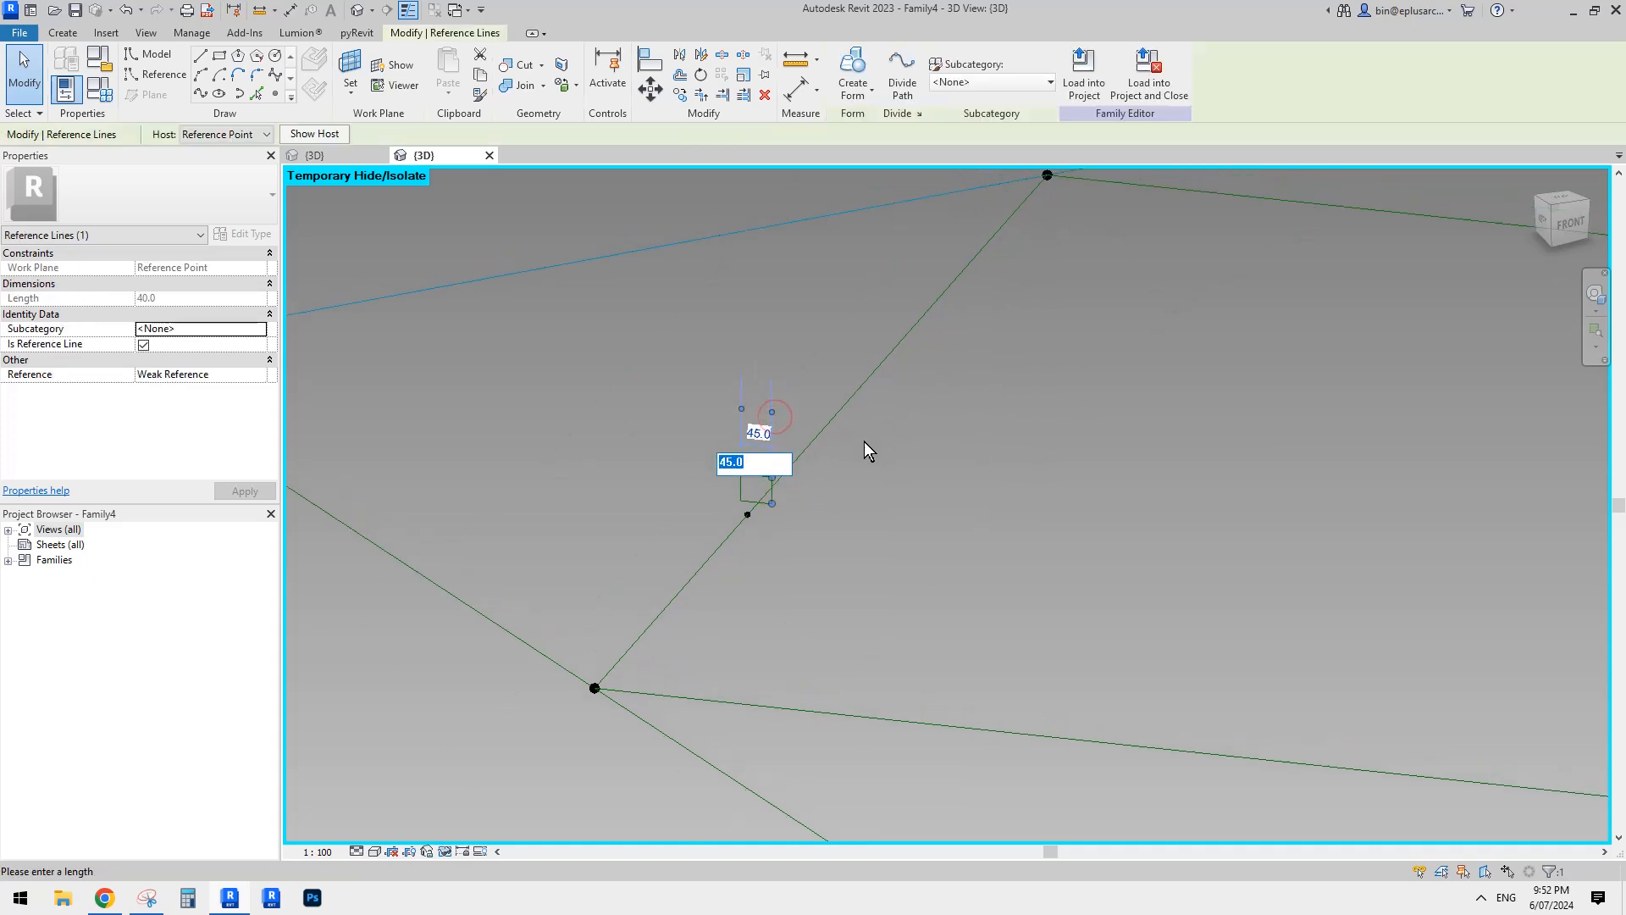
pyautogui.write('500')
pyautogui.press('Return')
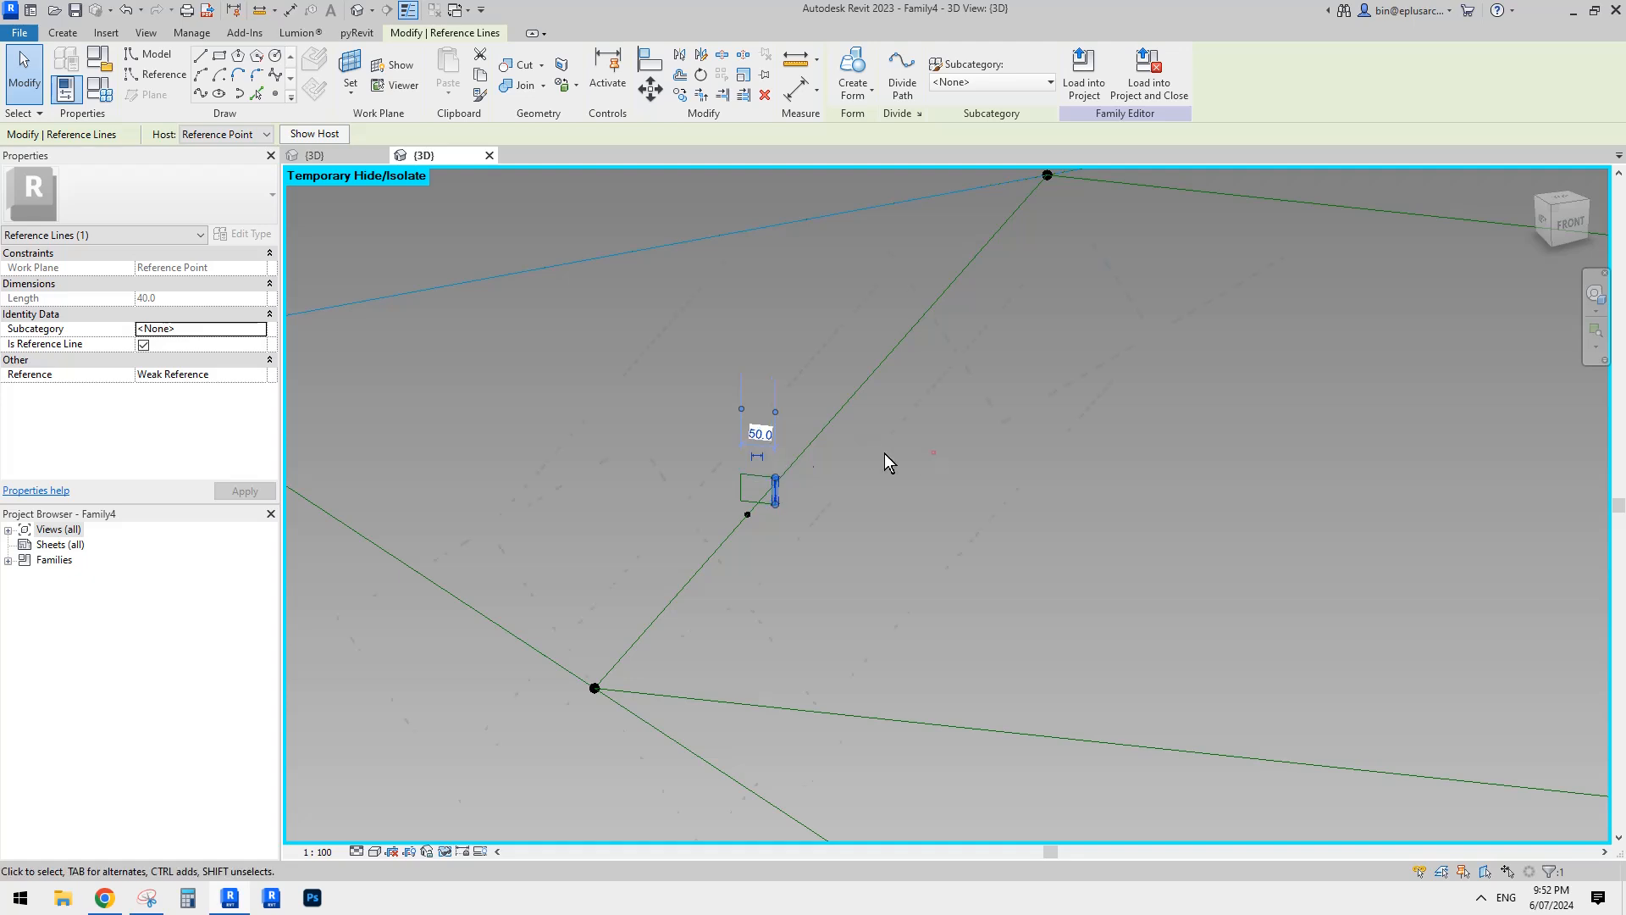
pyautogui.click(937, 454)
pyautogui.scroll(2, 735, 463)
pyautogui.moveTo(716, 451); pyautogui.dragTo(847, 496)
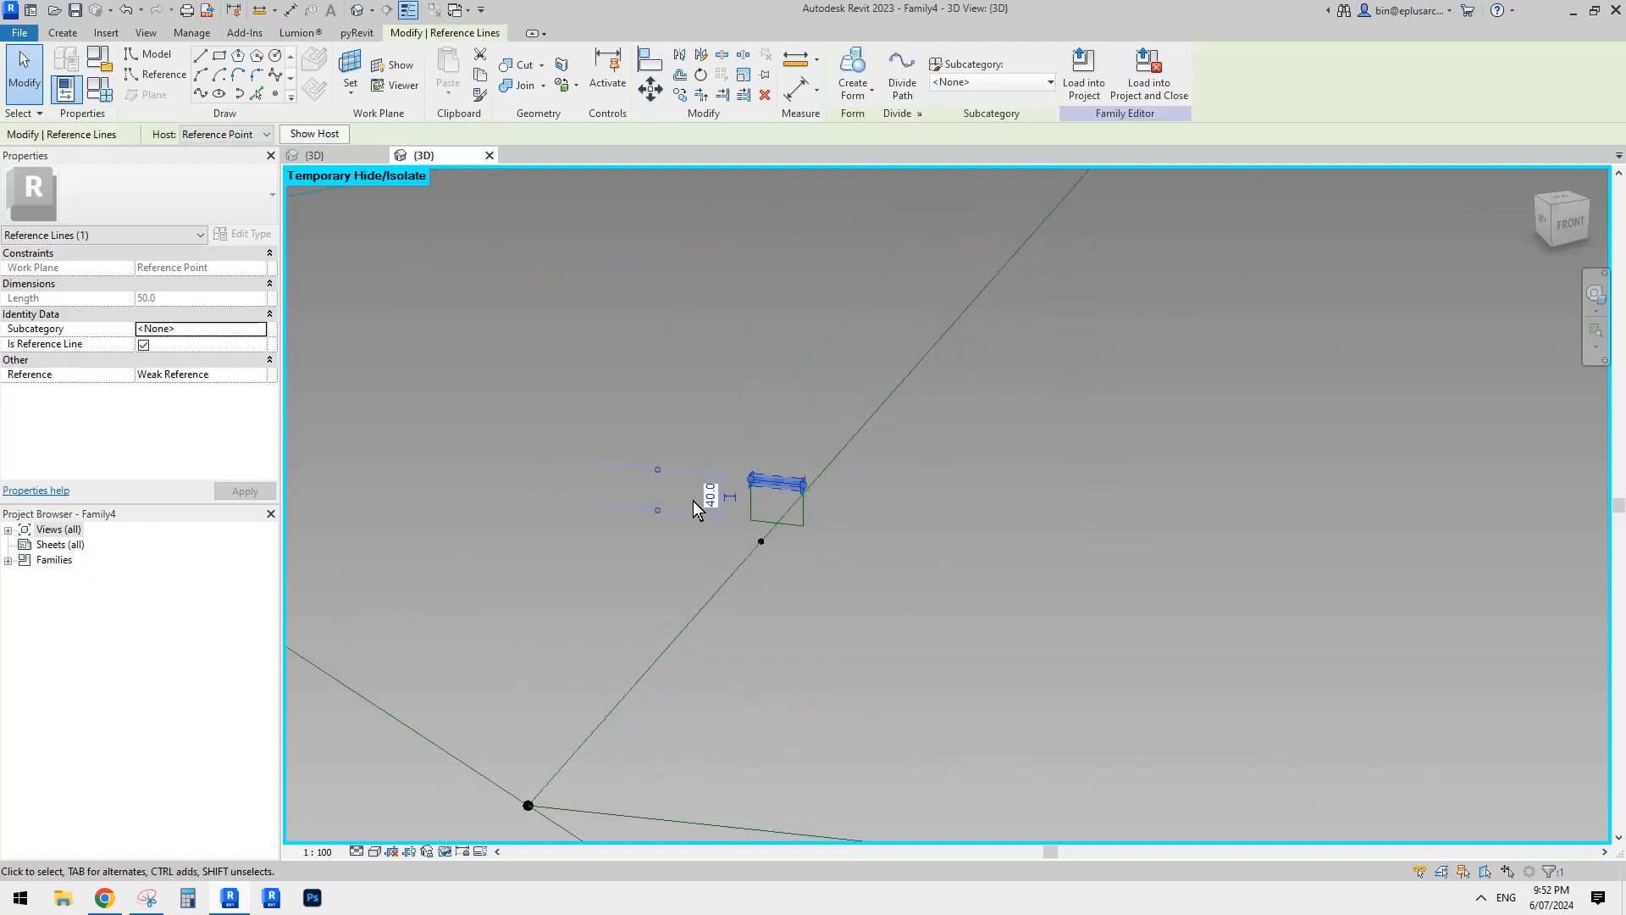
pyautogui.write('100')
pyautogui.press('Return')
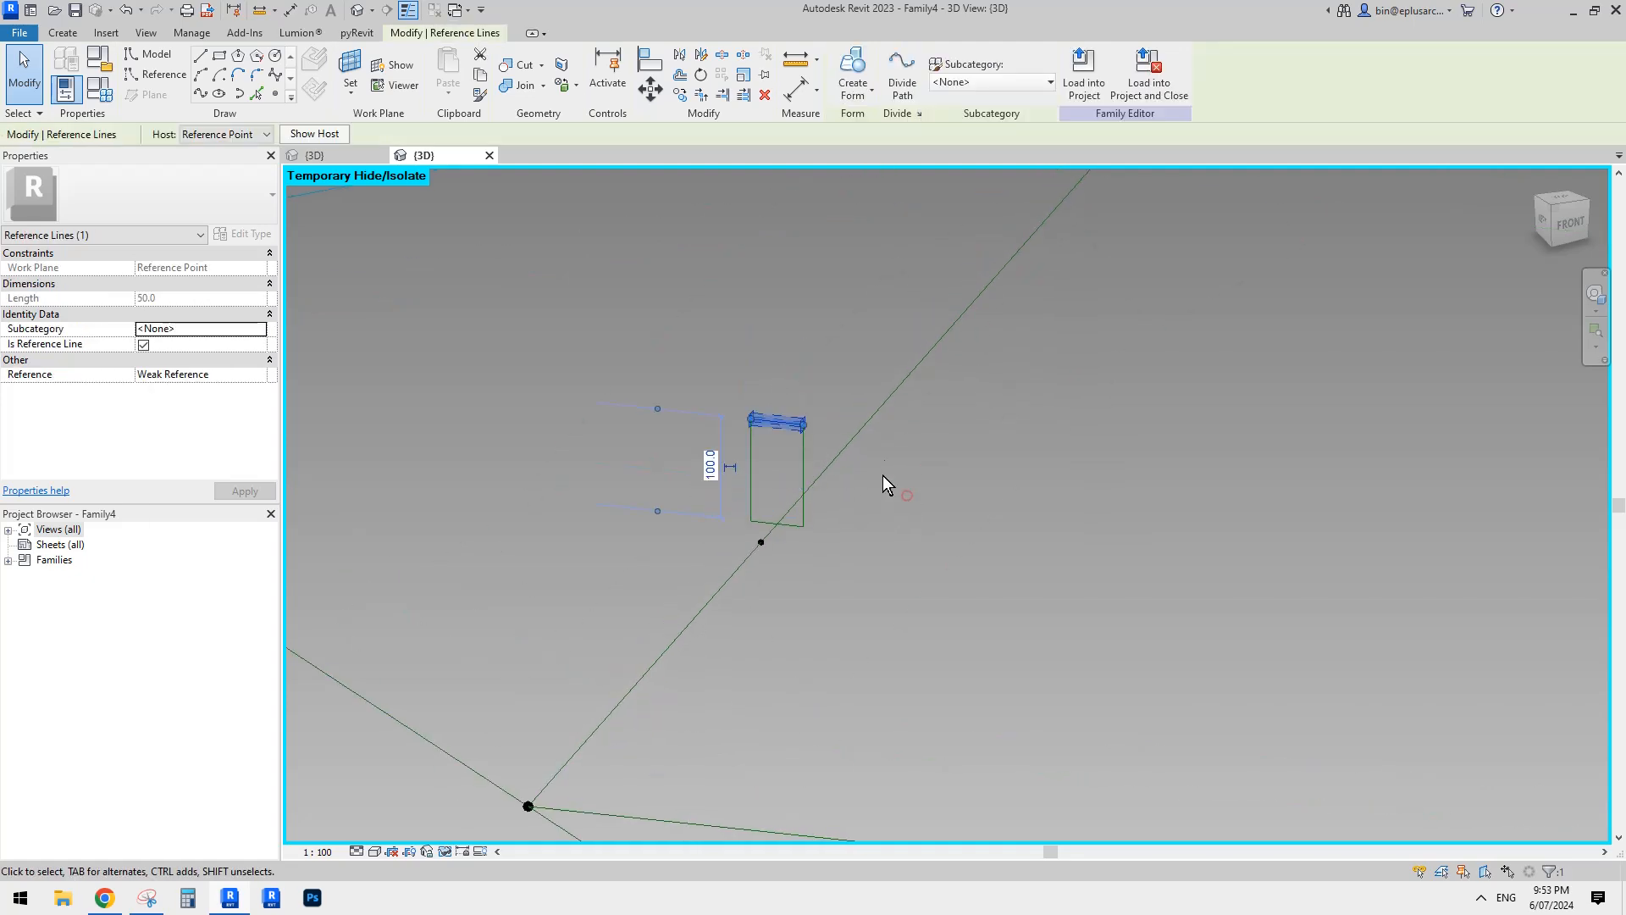
pyautogui.click(907, 496)
# Step: Move the whole rectangle so the midpoint of its lower edge sits on the reference point
pyautogui.press('Tab')
pyautogui.click(803, 457)
pyautogui.moveTo(825, 456); pyautogui.dragTo(828, 459, button='middle')
pyautogui.press('m')
pyautogui.press('v')
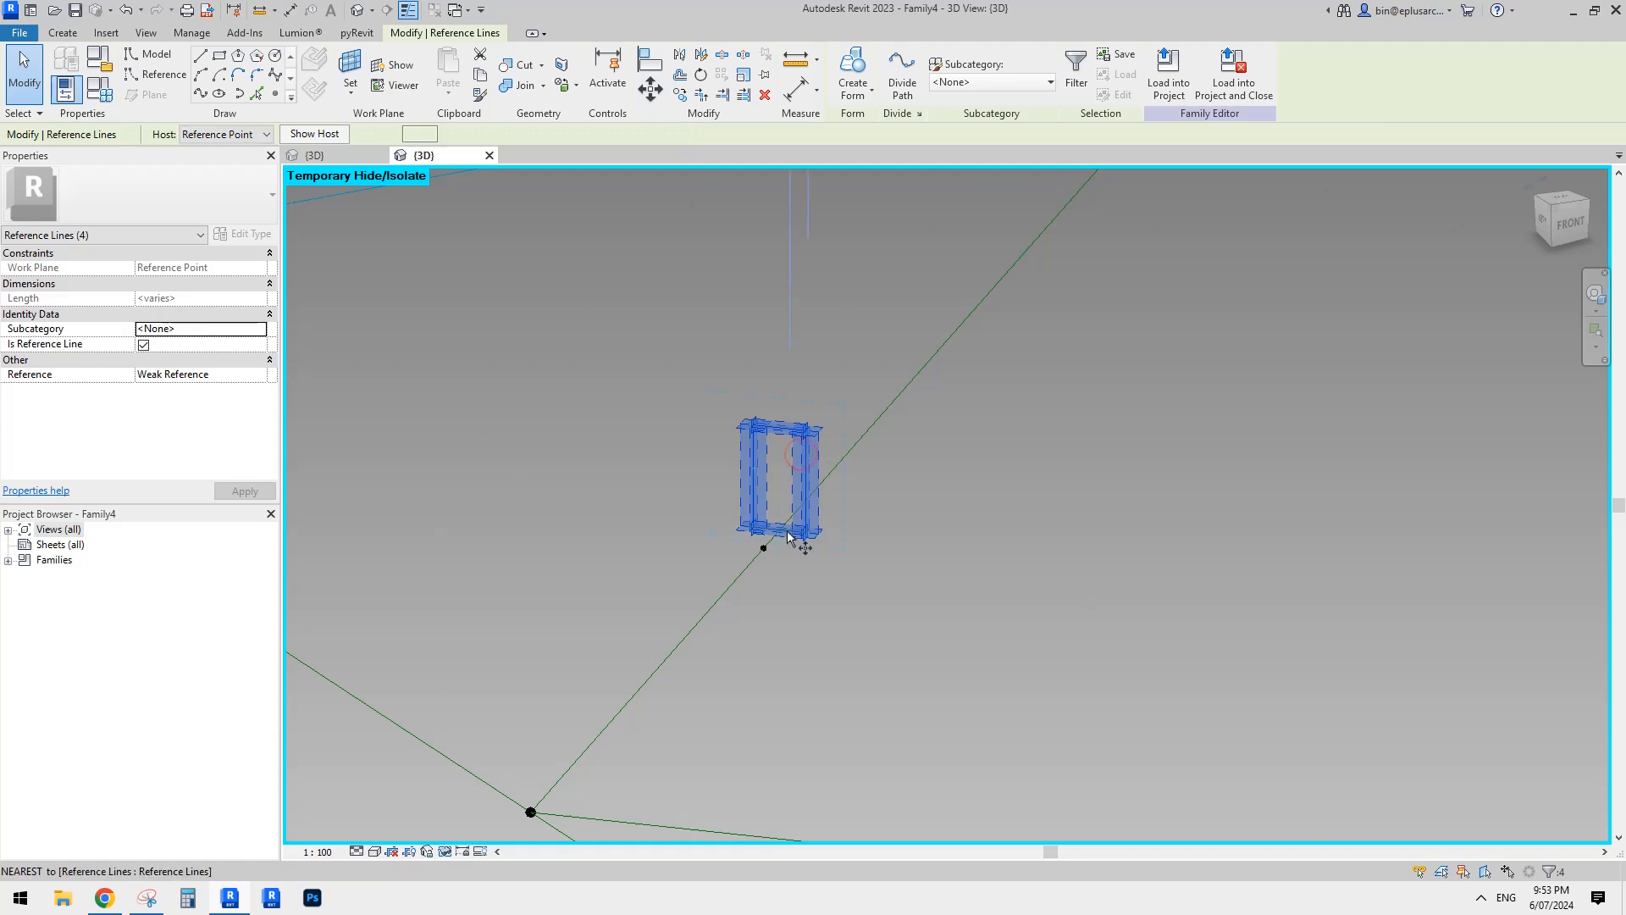
pyautogui.scroll(2, 785, 533)
pyautogui.click(777, 531)
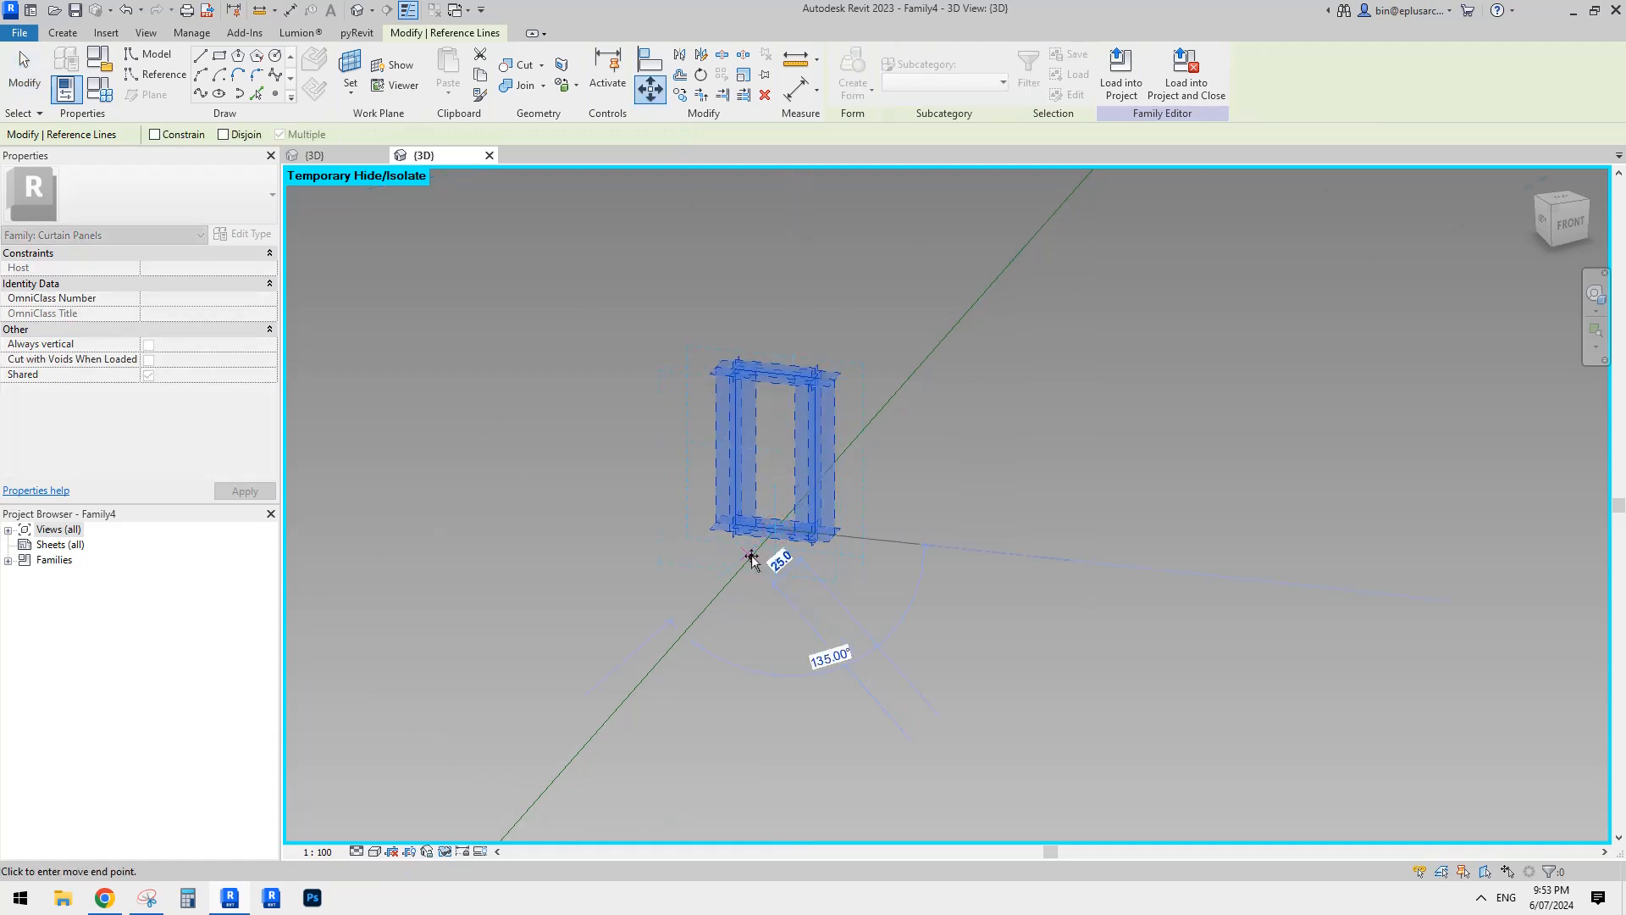
pyautogui.scroll(2, 751, 559)
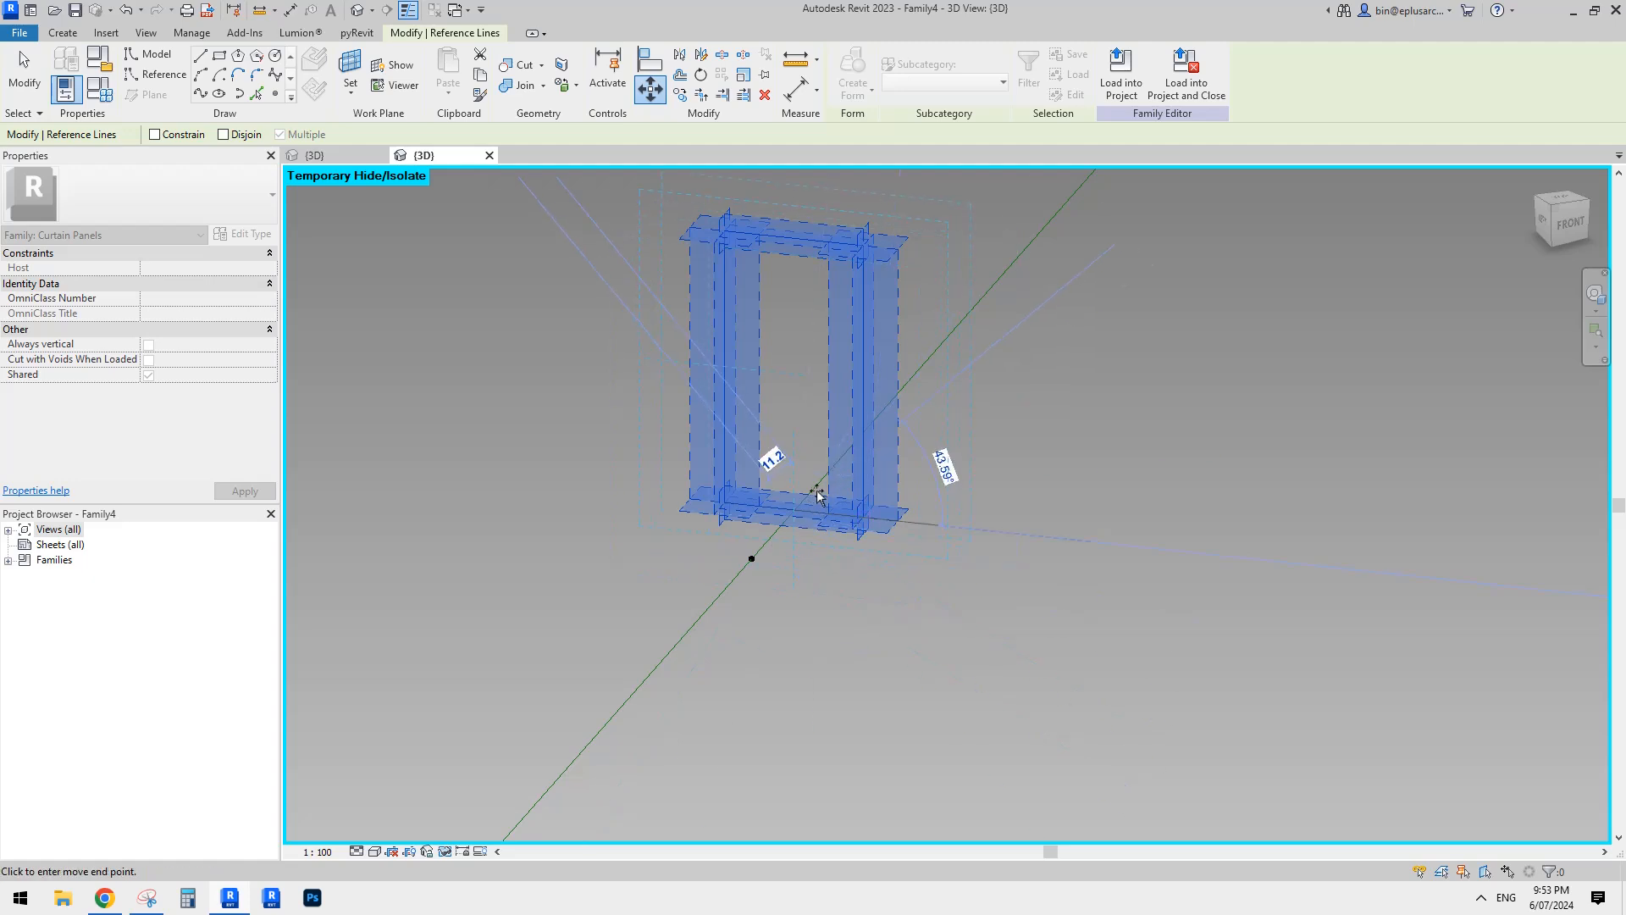
pyautogui.press('v')
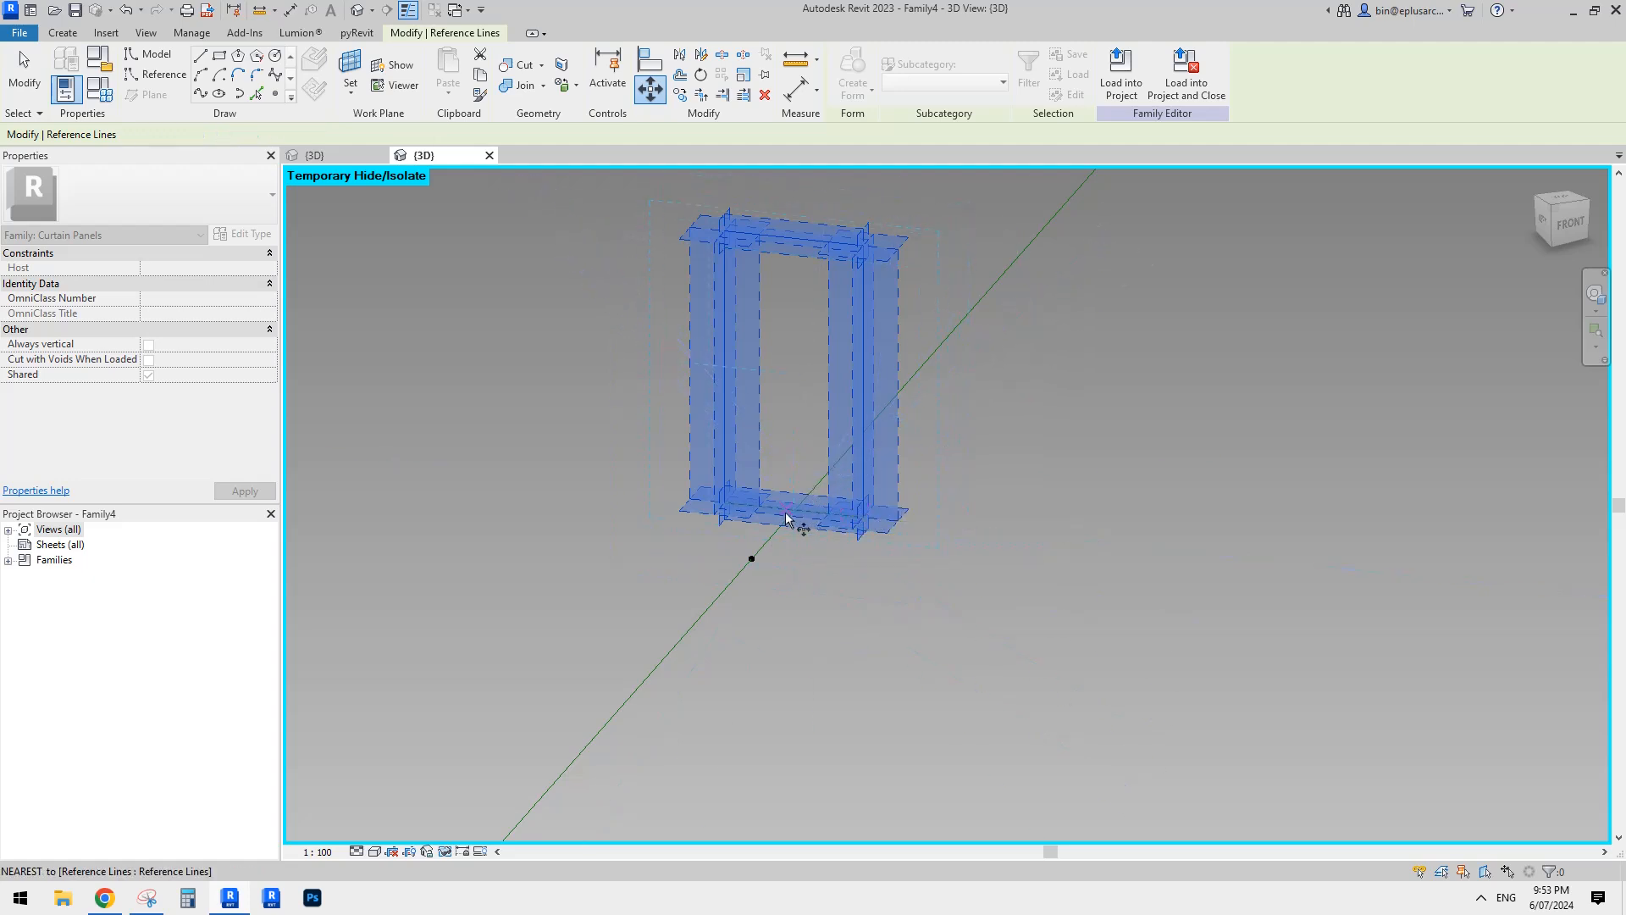
pyautogui.click(795, 514)
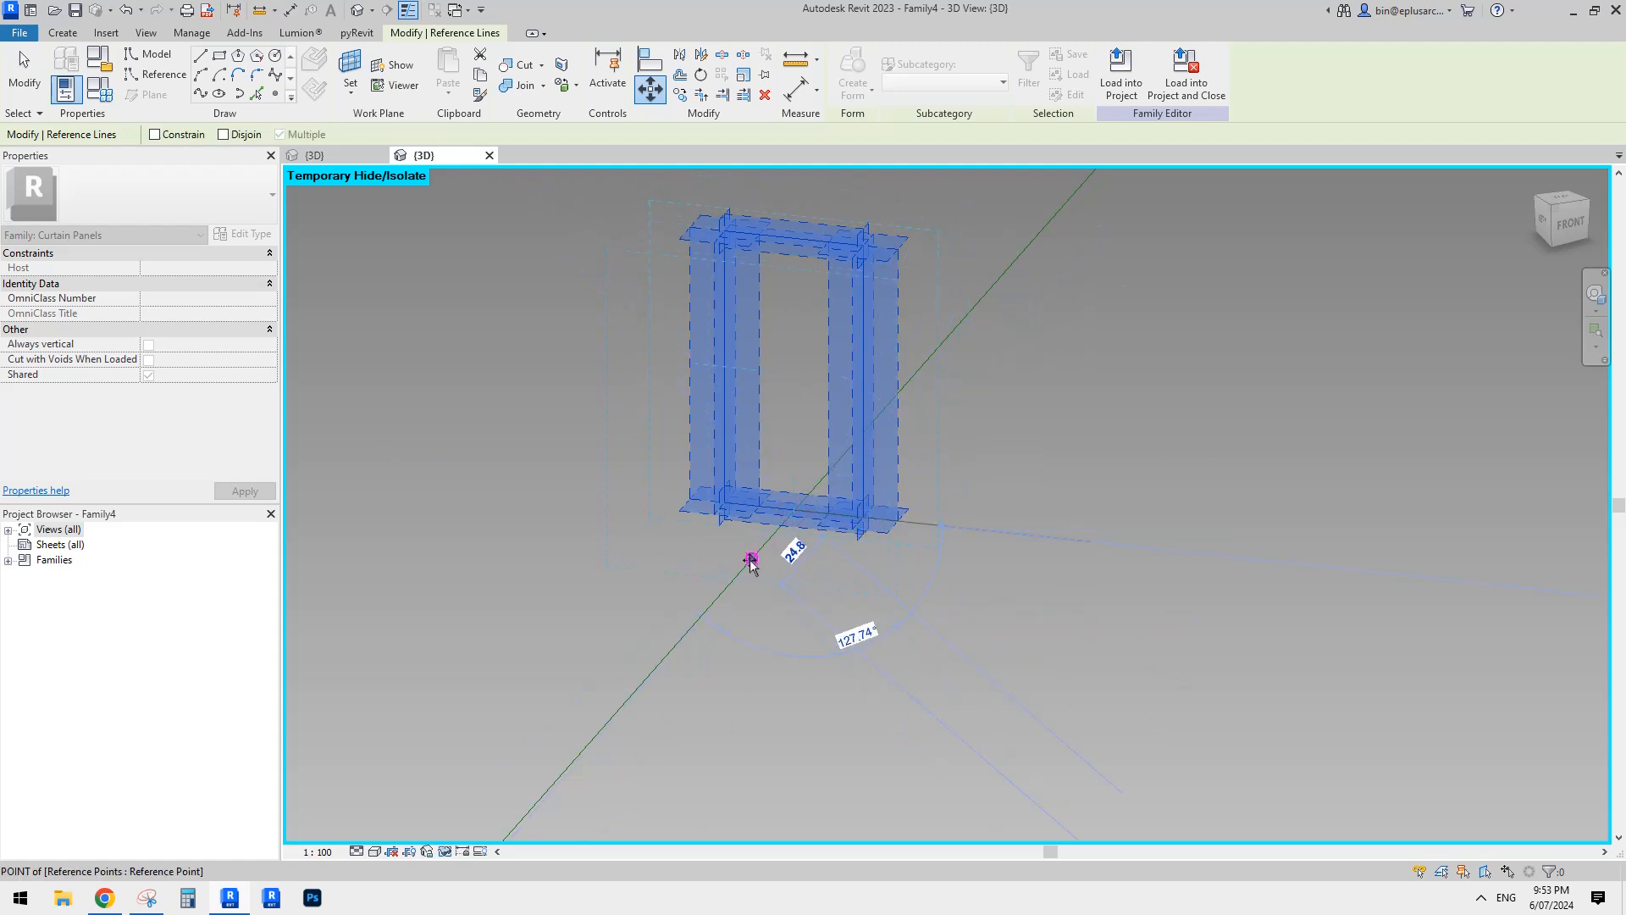
pyautogui.click(750, 560)
pyautogui.press('Escape')
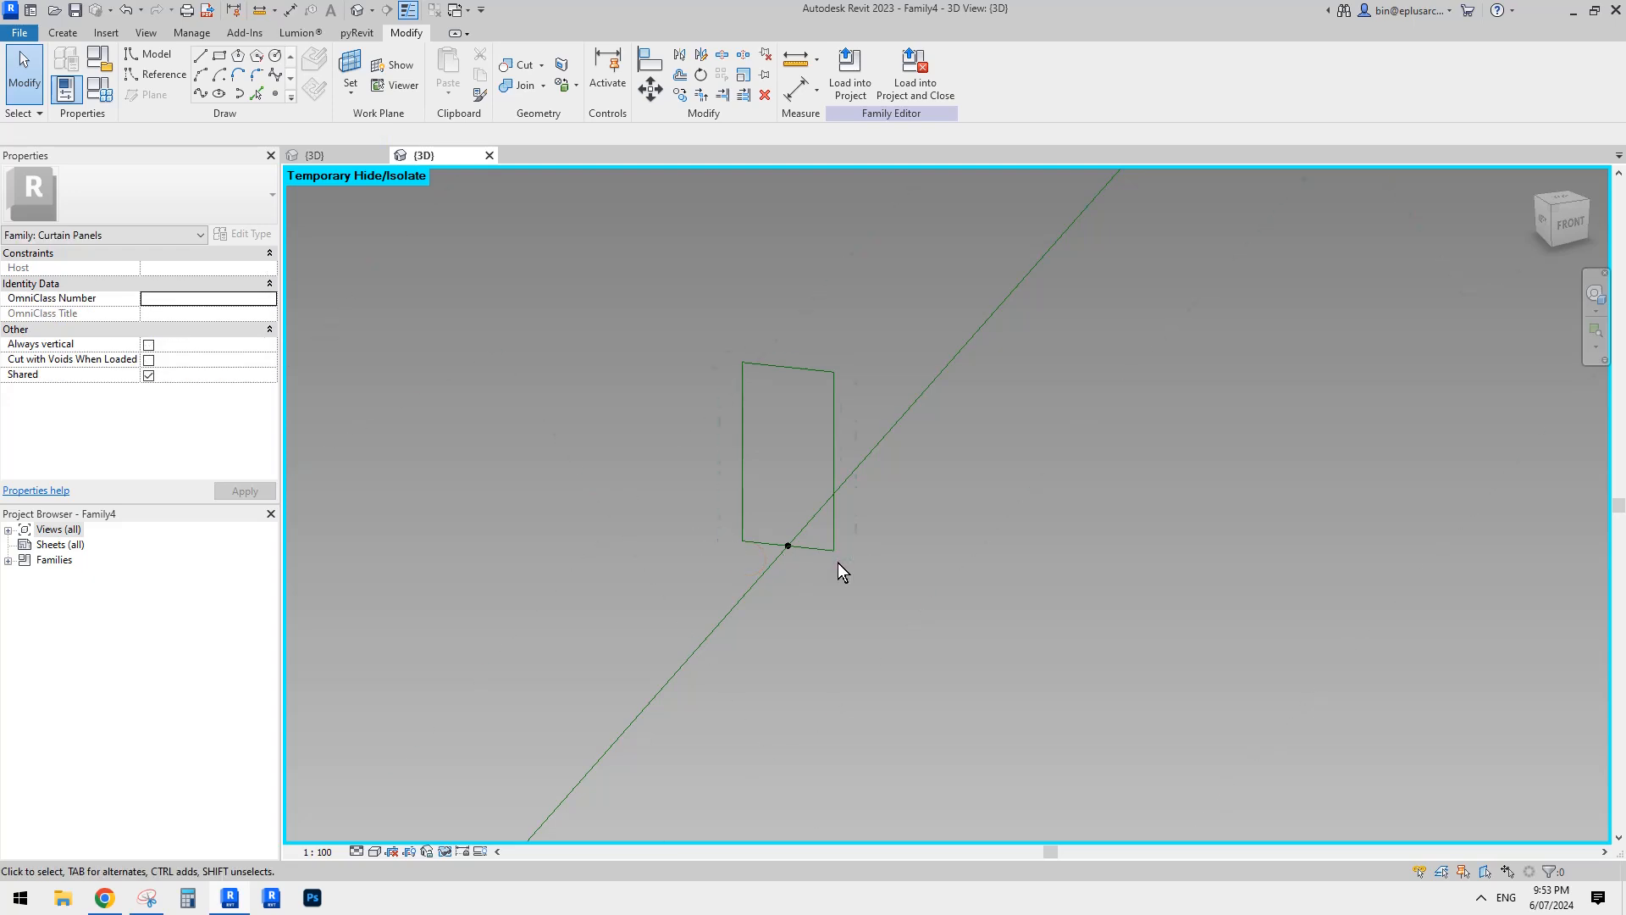
# Step: Copy the rectangle profile together with its reference point to a spot above the upper-left diamond line
pyautogui.keyDown('shift'); pyautogui.moveTo(864, 516); pyautogui.dragTo(805, 559, button='middle'); pyautogui.keyUp('shift')
pyautogui.moveTo(766, 379); pyautogui.dragTo(862, 486)
pyautogui.press('c')
pyautogui.press('o')
pyautogui.click(847, 464)
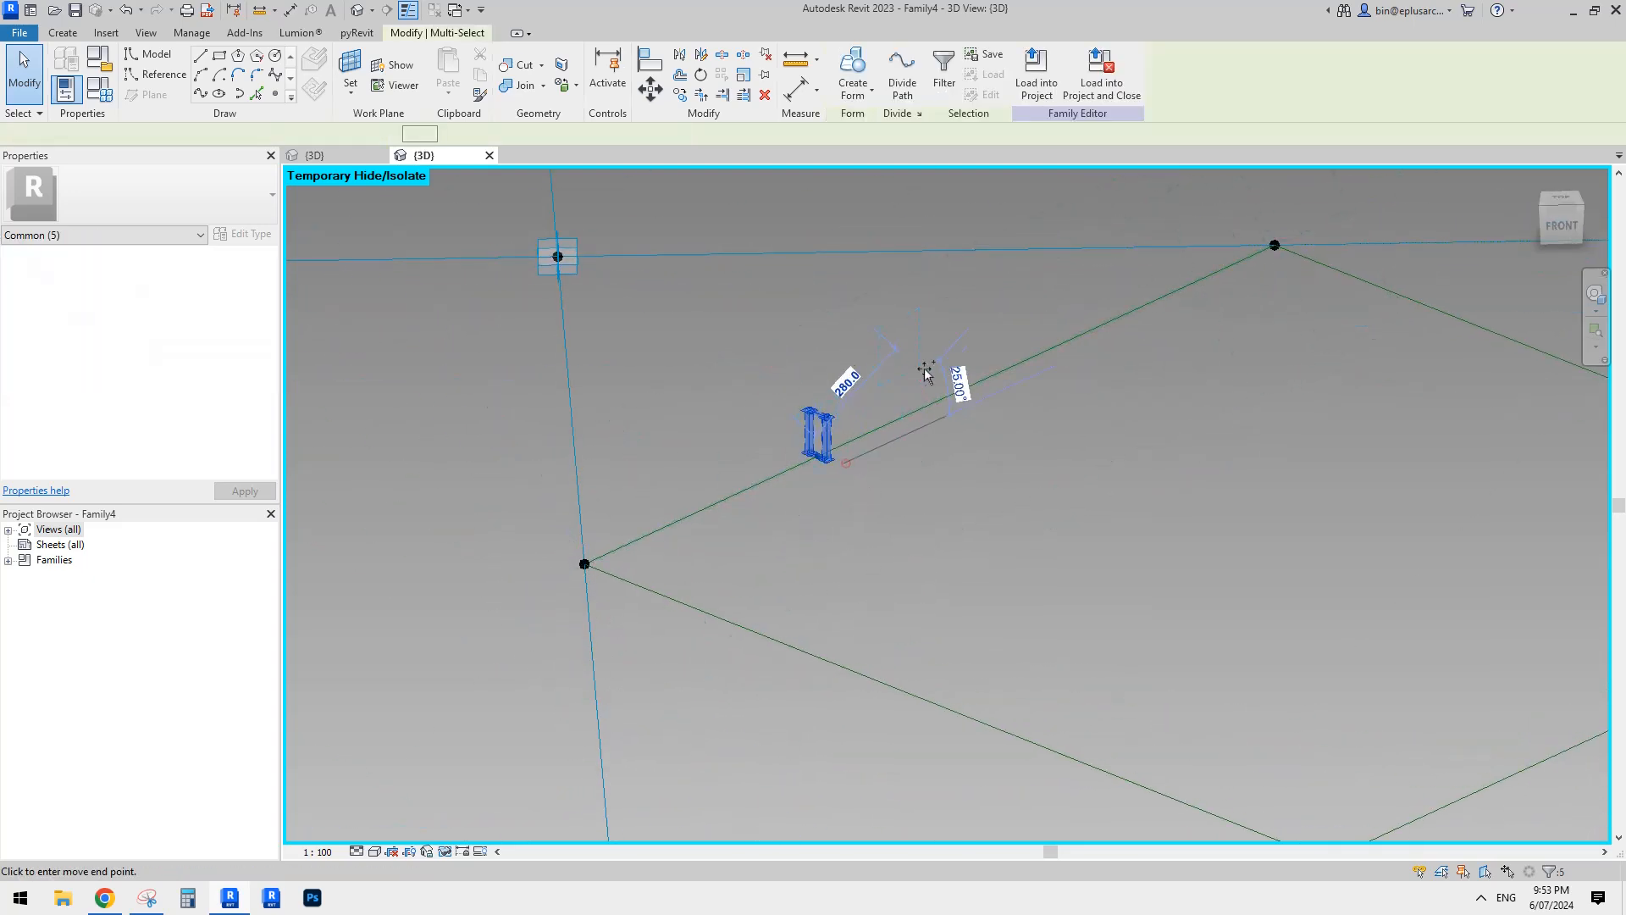
pyautogui.click(925, 348)
pyautogui.press('Escape')
pyautogui.press('Escape')
pyautogui.scroll(5, 907, 342)
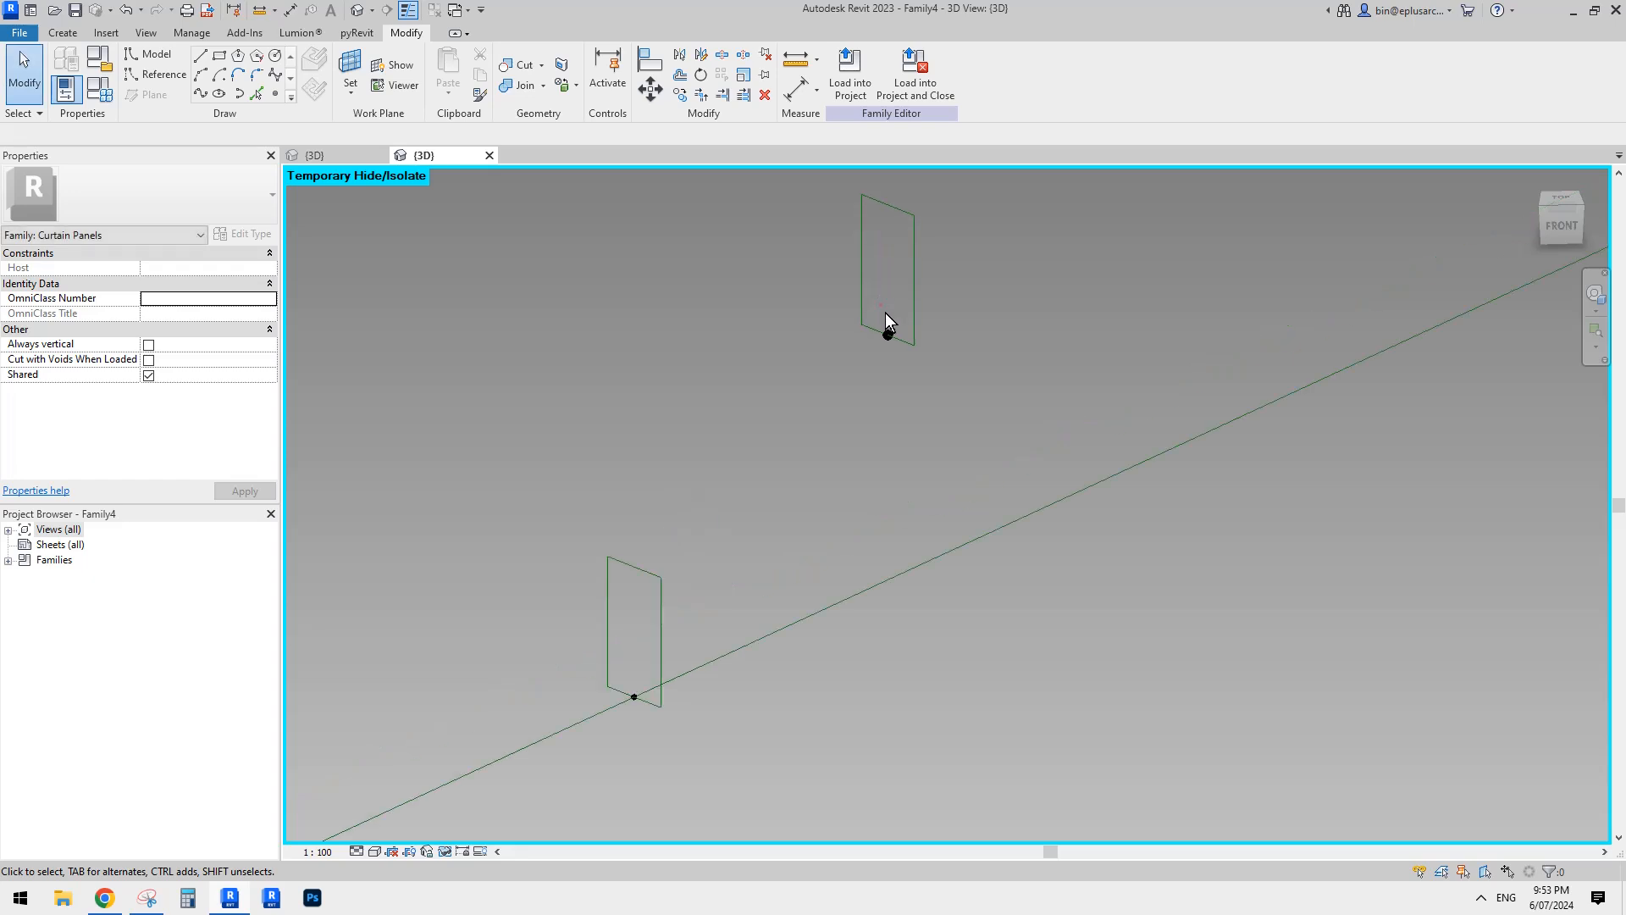
# Step: Rehost the copied reference point onto the diamond's upper-left reference line
pyautogui.click(888, 336)
pyautogui.click(905, 82)
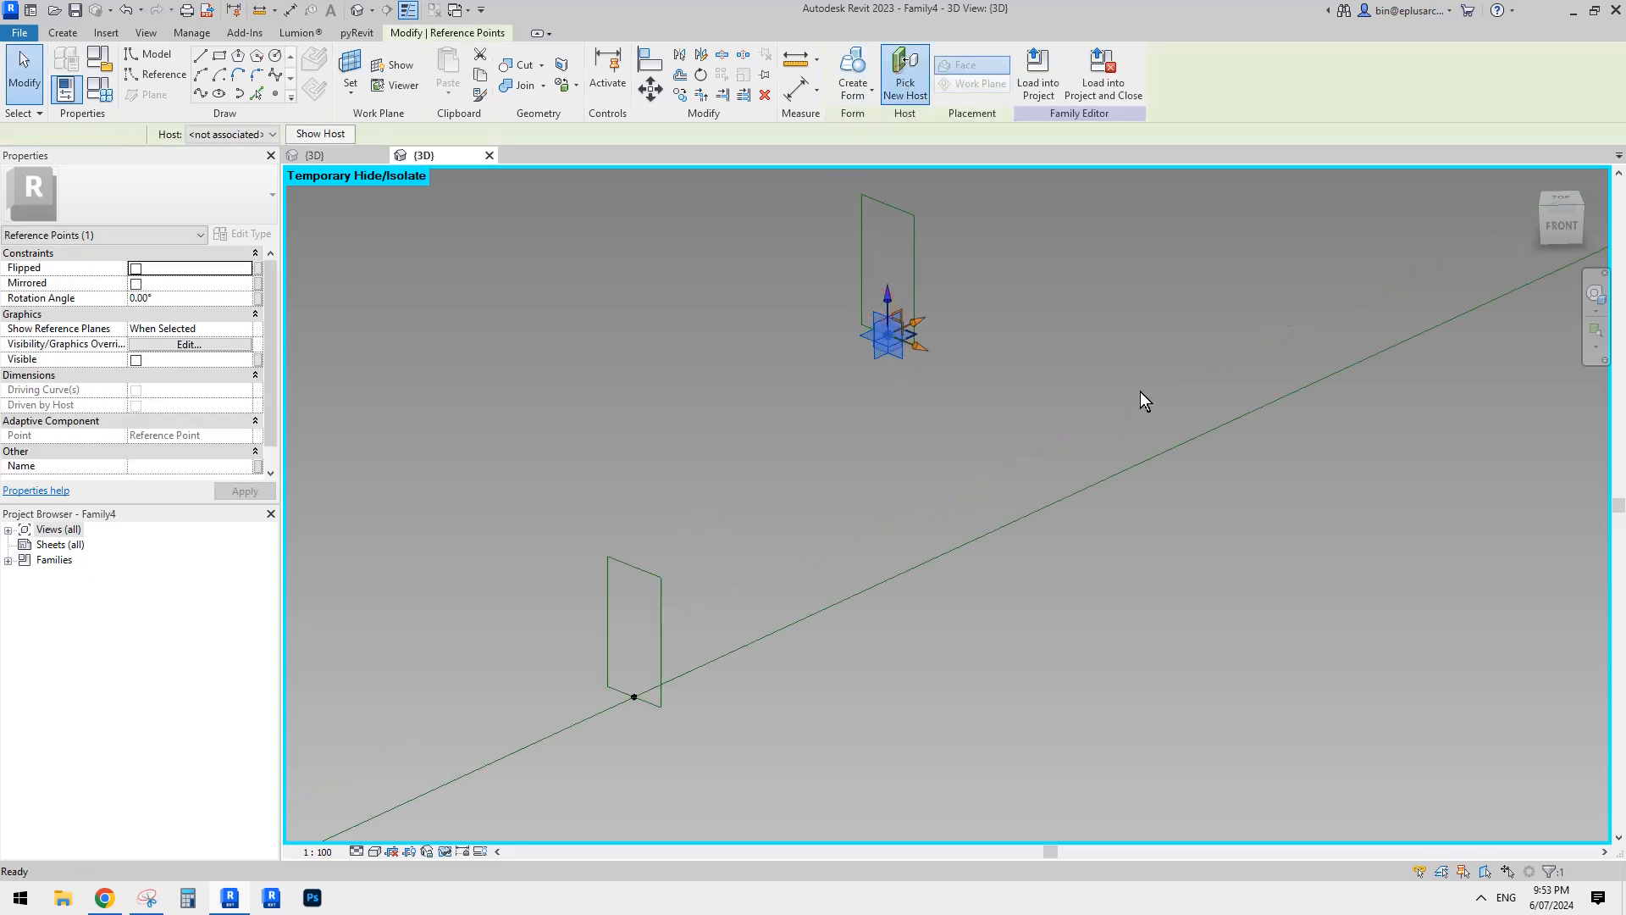
pyautogui.click(1200, 433)
# Step: Create a solid form between the two rectangular profiles on the upper-left diamond line
pyautogui.keyDown('shift'); pyautogui.moveTo(979, 480); pyautogui.dragTo(921, 462, button='middle'); pyautogui.keyUp('shift')
pyautogui.click(904, 466)
pyautogui.keyDown('ctrl'); pyautogui.click(660, 581); pyautogui.keyUp('ctrl')
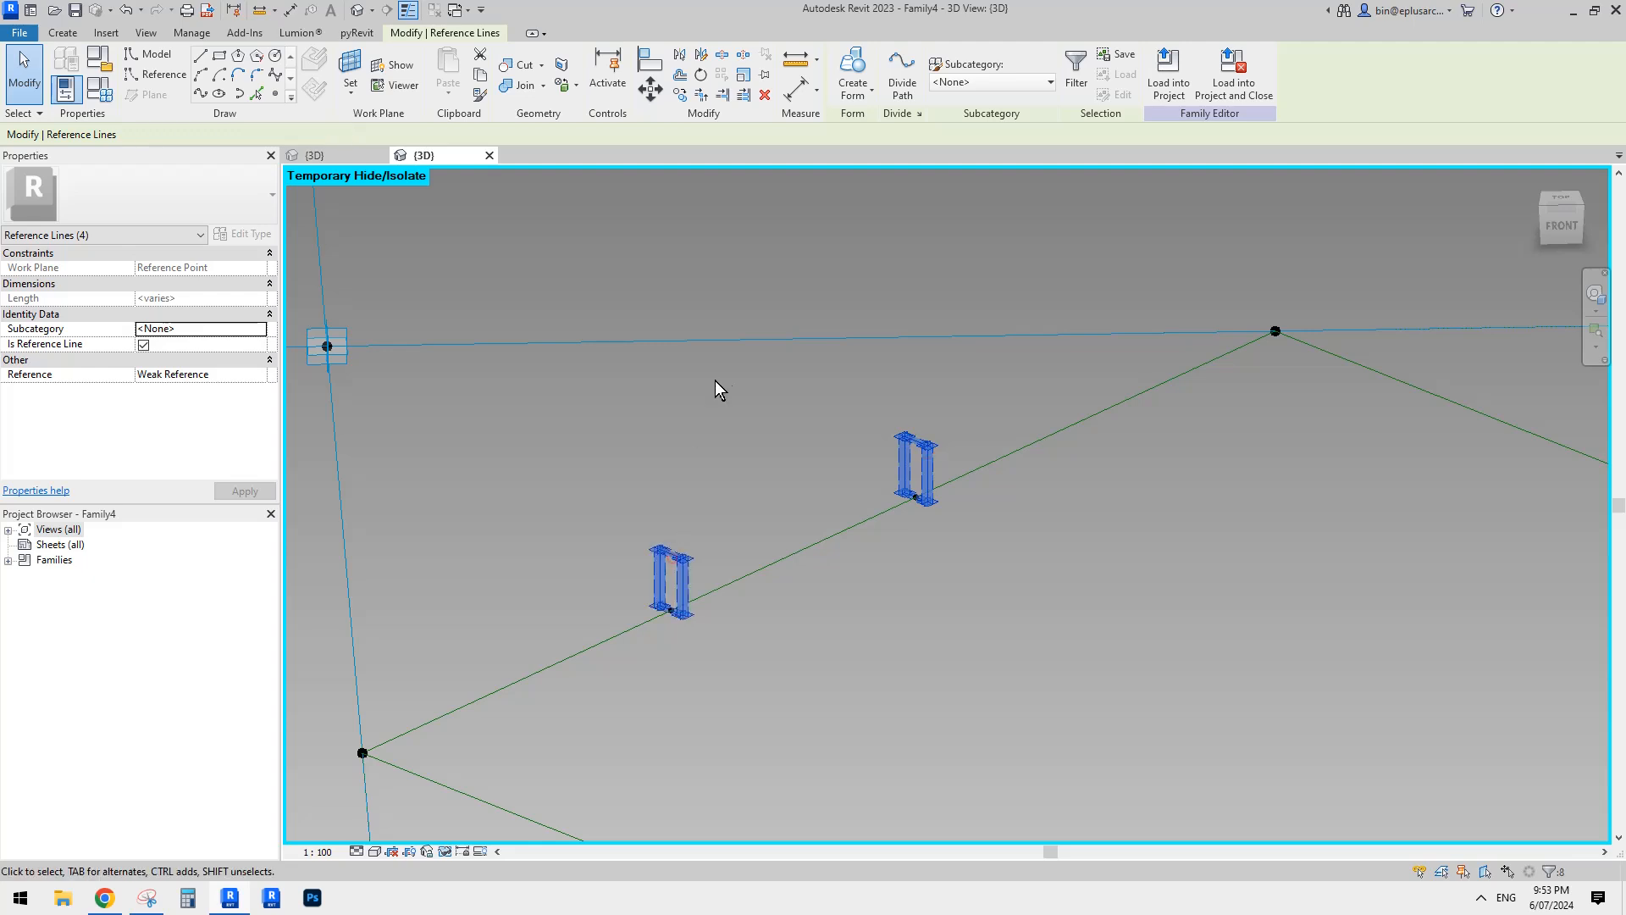
pyautogui.click(850, 67)
# Step: Move the reference point at the solid's lower end to the left corner of the diamond
pyautogui.moveTo(709, 607); pyautogui.dragTo(735, 558, button='middle')
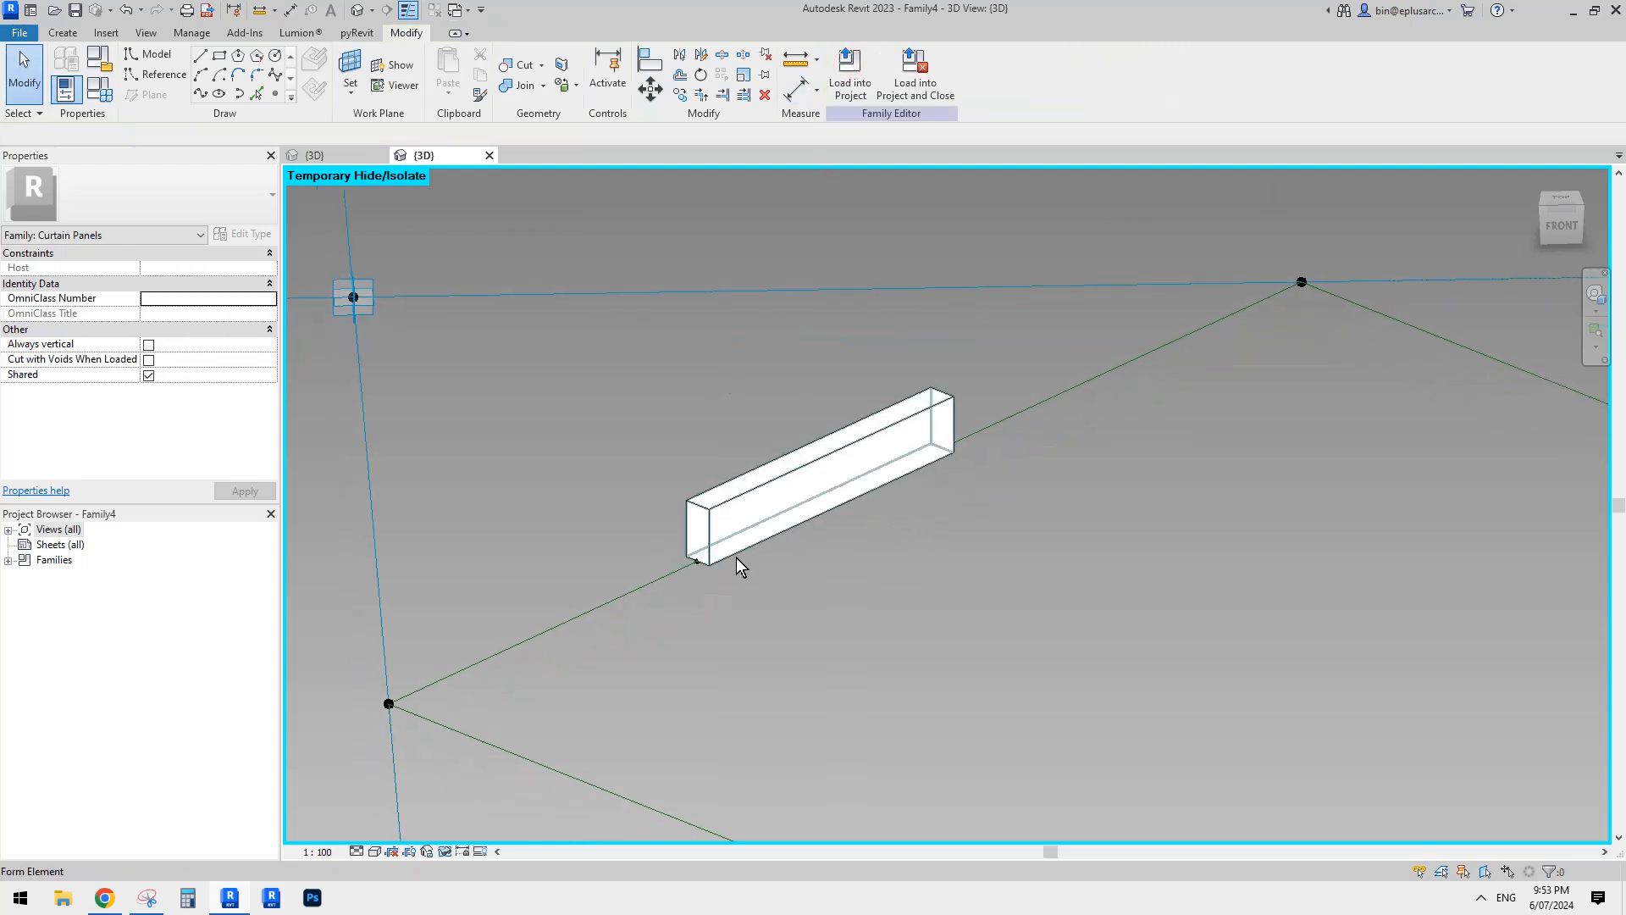
pyautogui.moveTo(700, 585); pyautogui.dragTo(701, 587)
pyautogui.scroll(-1, 714, 598)
pyautogui.moveTo(713, 598); pyautogui.dragTo(738, 562, button='middle')
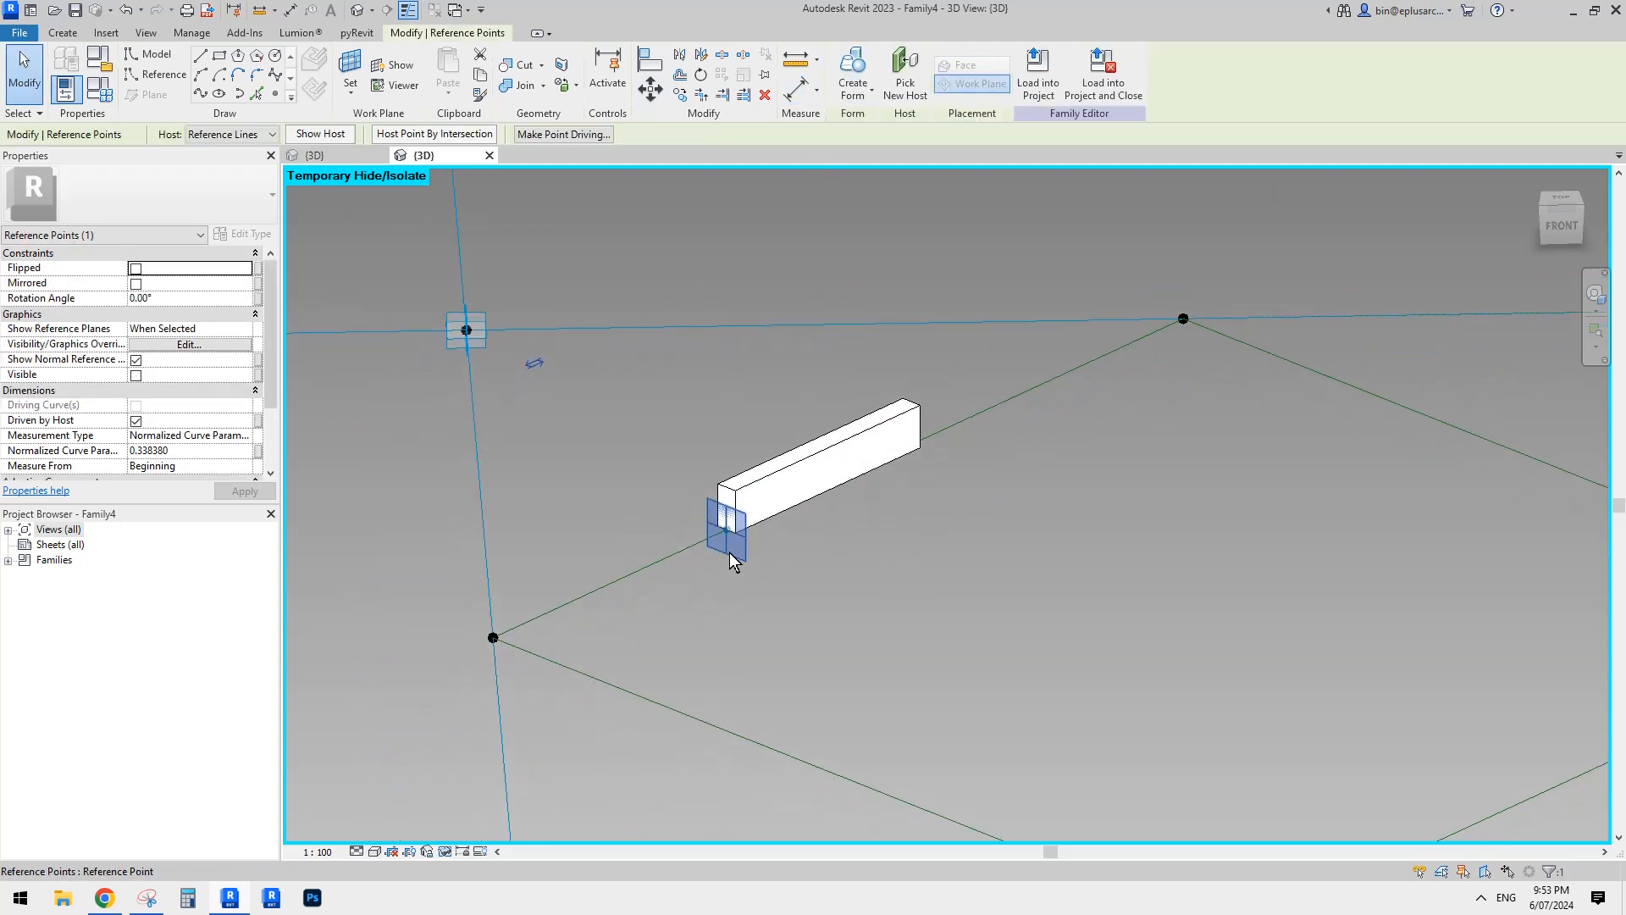
pyautogui.moveTo(729, 552); pyautogui.dragTo(499, 677)
pyautogui.scroll(-2, 770, 576)
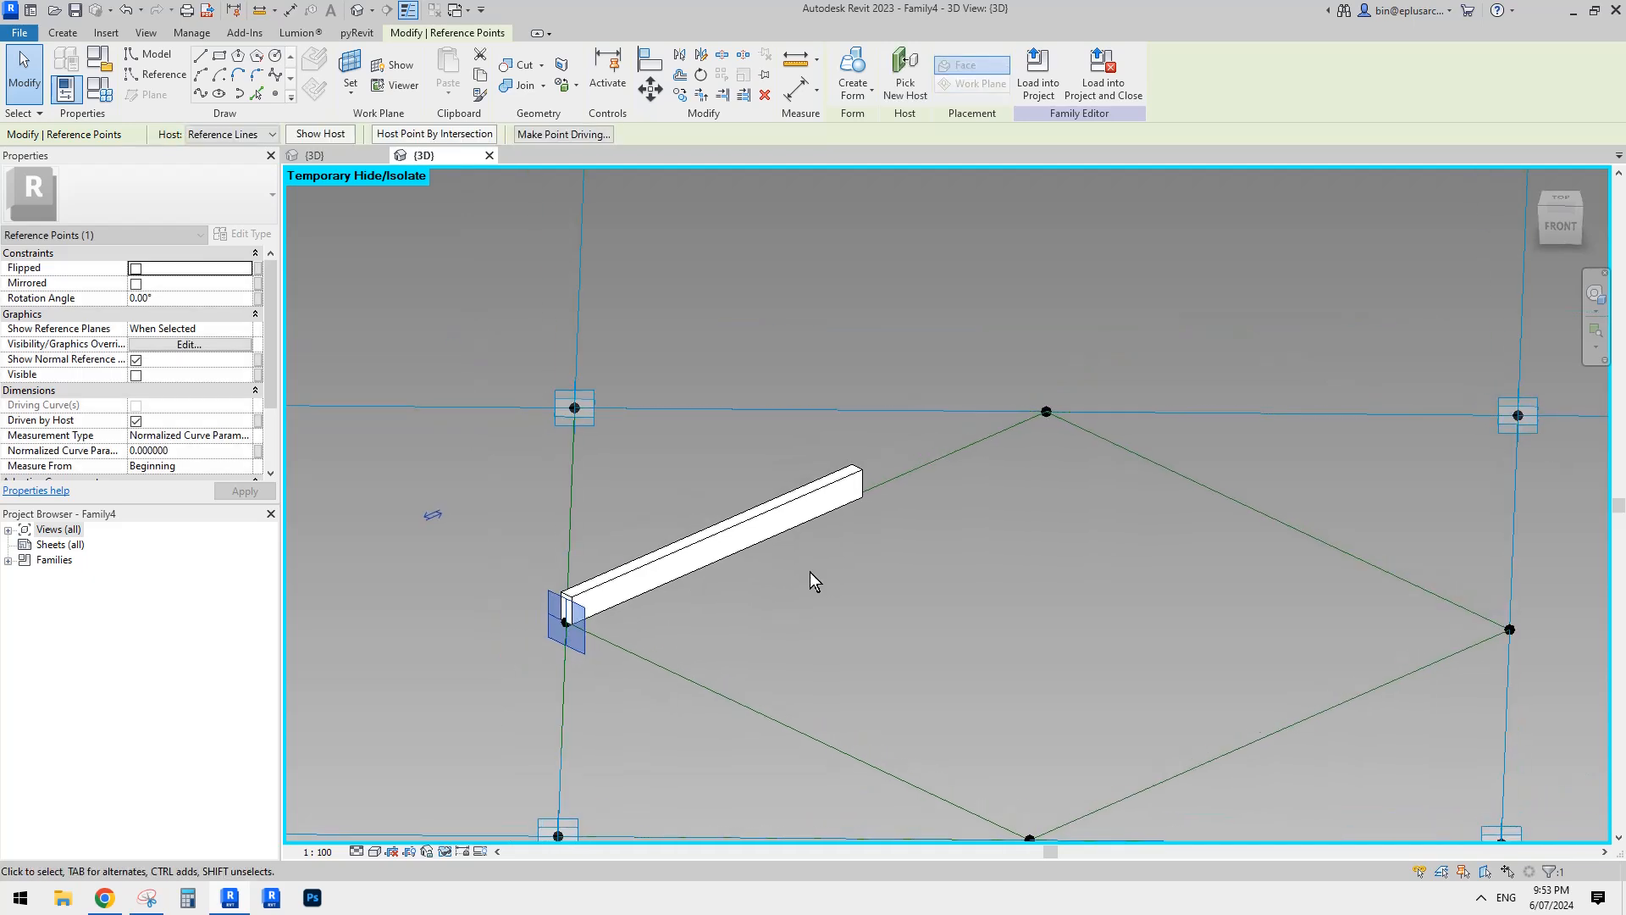
# Step: Move the reference point at the solid's upper end to the top corner of the diamond
pyautogui.moveTo(802, 446); pyautogui.dragTo(860, 522)
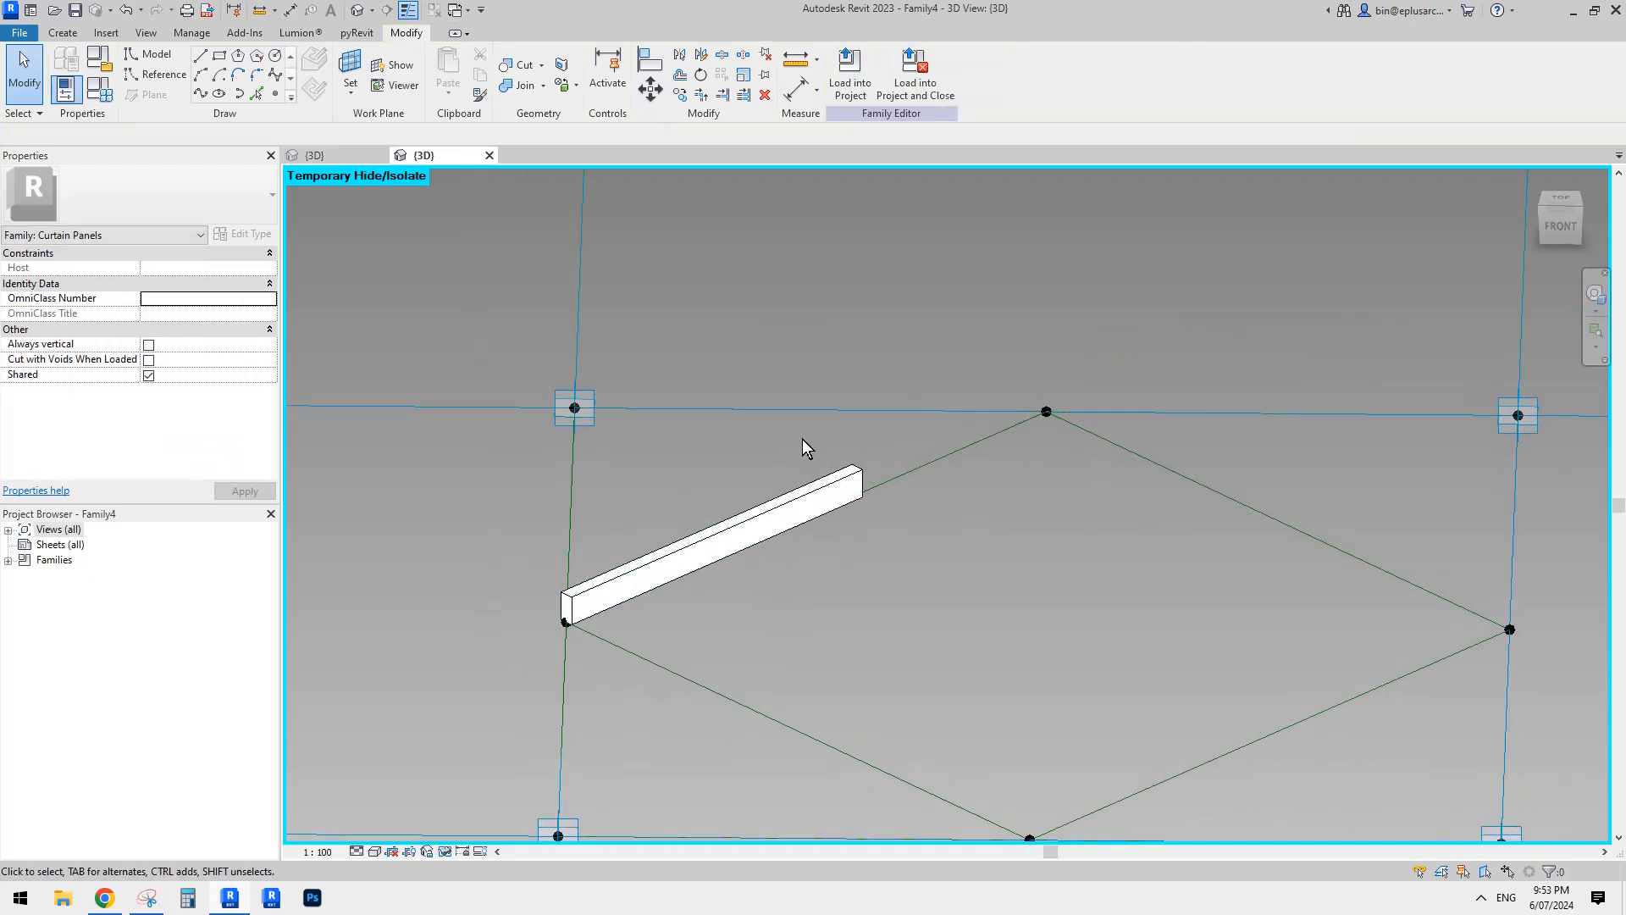
pyautogui.scroll(4, 855, 487)
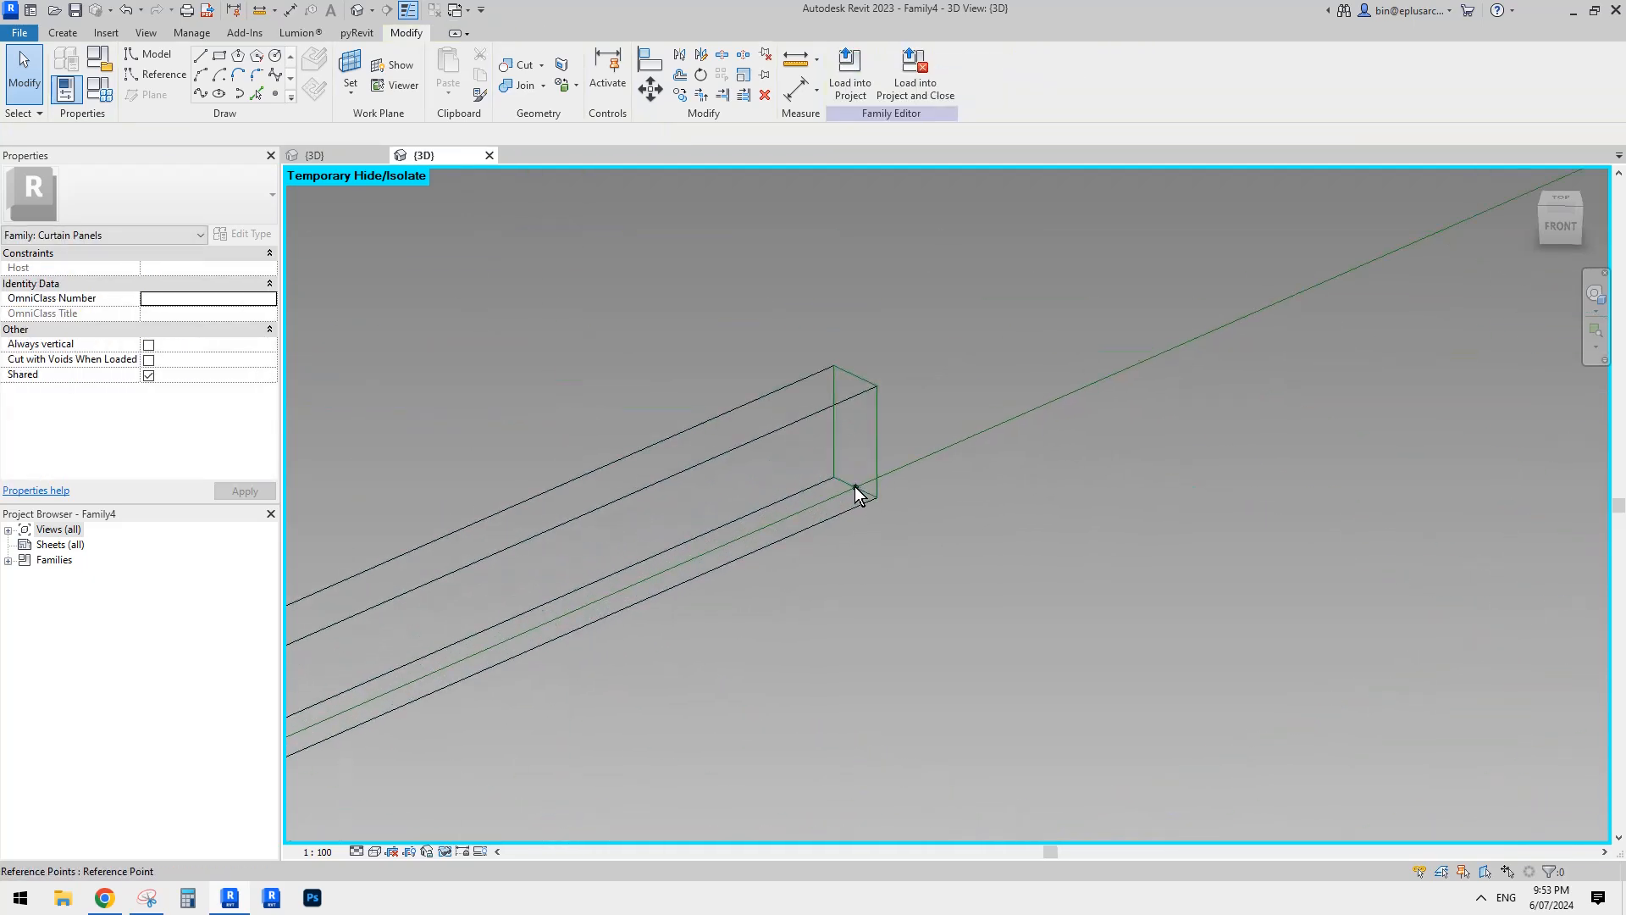
pyautogui.scroll(-3, 856, 486)
pyautogui.click(858, 509)
pyautogui.moveTo(858, 509); pyautogui.dragTo(1240, 389)
pyautogui.scroll(-1, 1033, 491)
# Step: Clear the selection and turn off the thin lines display
pyautogui.click(1032, 494)
pyautogui.moveTo(1032, 494)
pyautogui.mouseDown(button='middle')
pyautogui.moveTo(878, 465)
pyautogui.moveTo(869, 502)
pyautogui.moveTo(982, 443)
pyautogui.mouseUp(button='middle')
pyautogui.press('l')
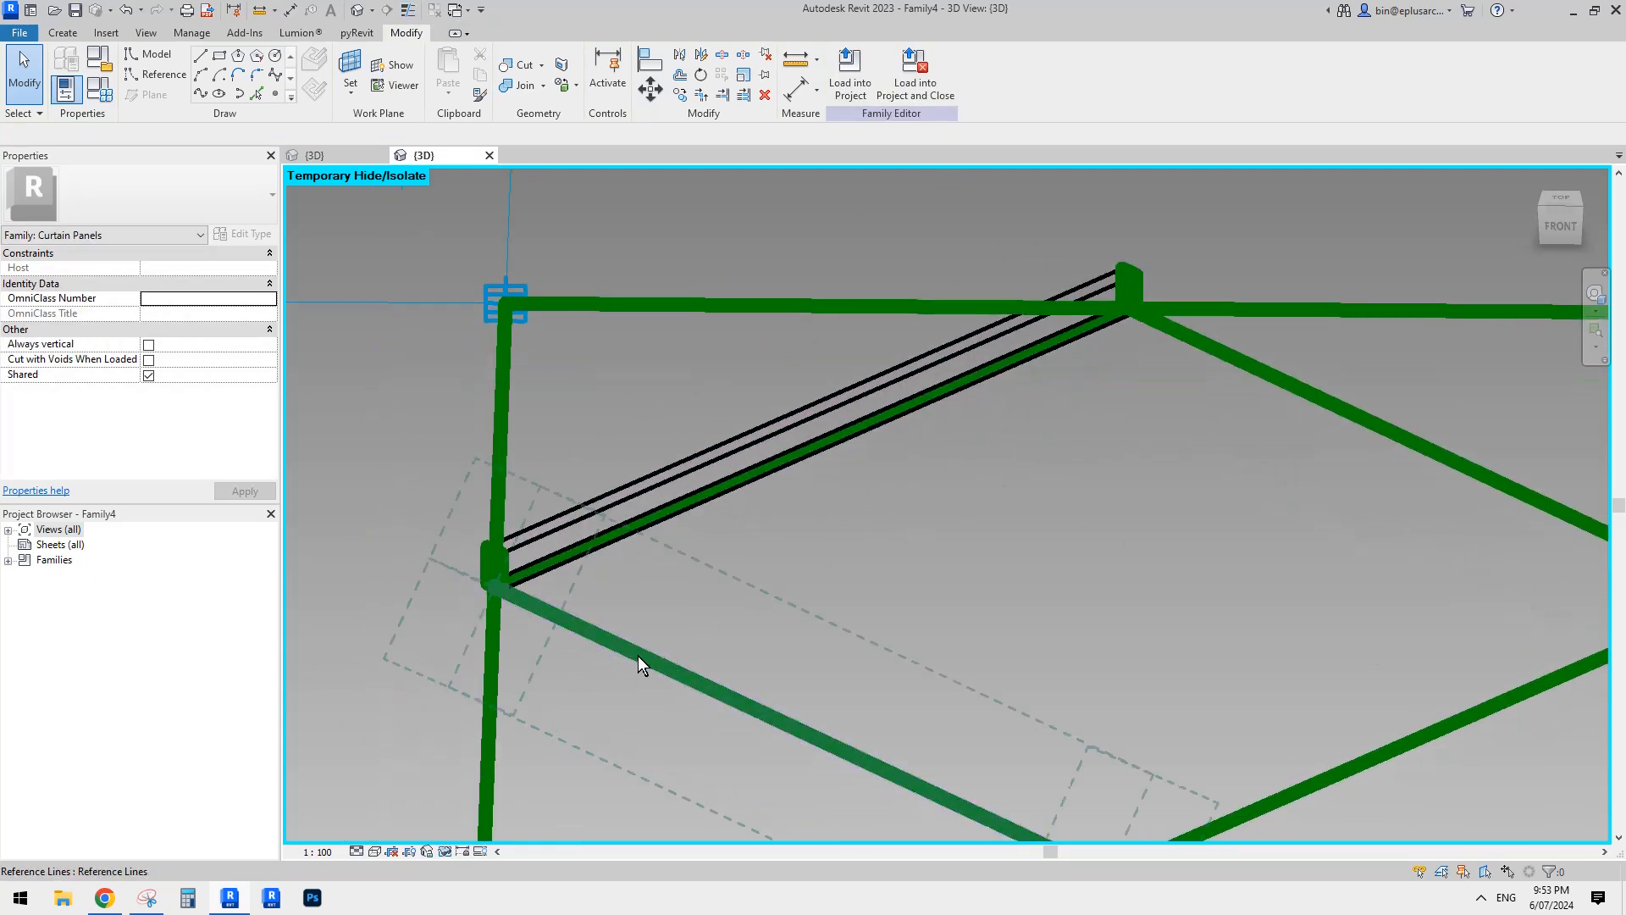
# Step: Set the view scale to 1:20
pyautogui.click(322, 852)
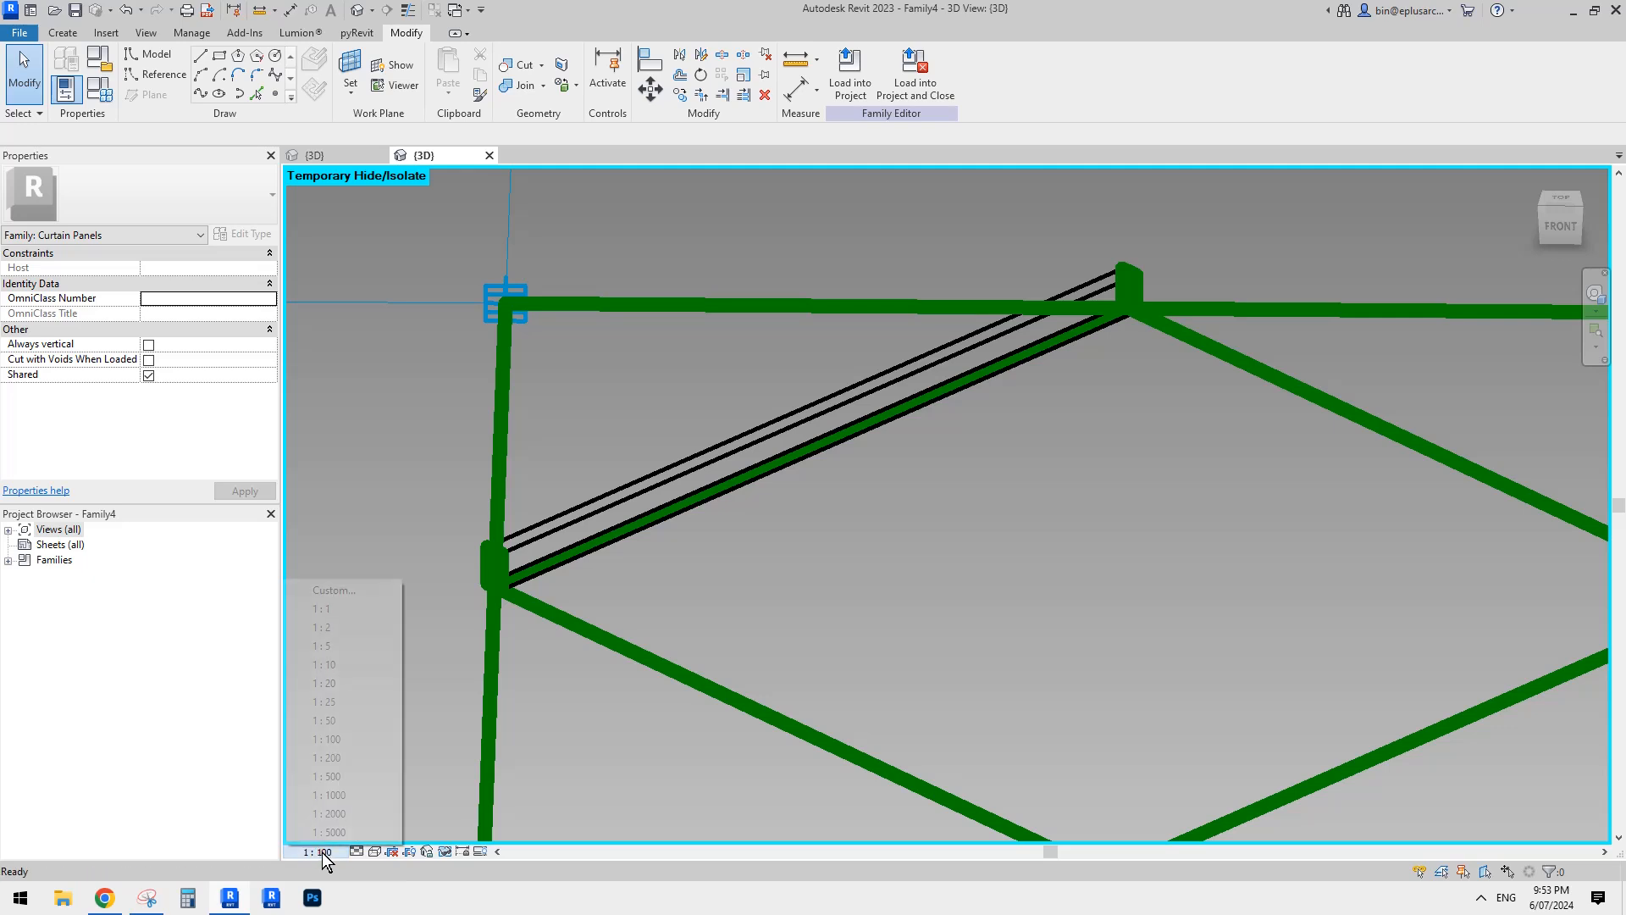
pyautogui.click(348, 665)
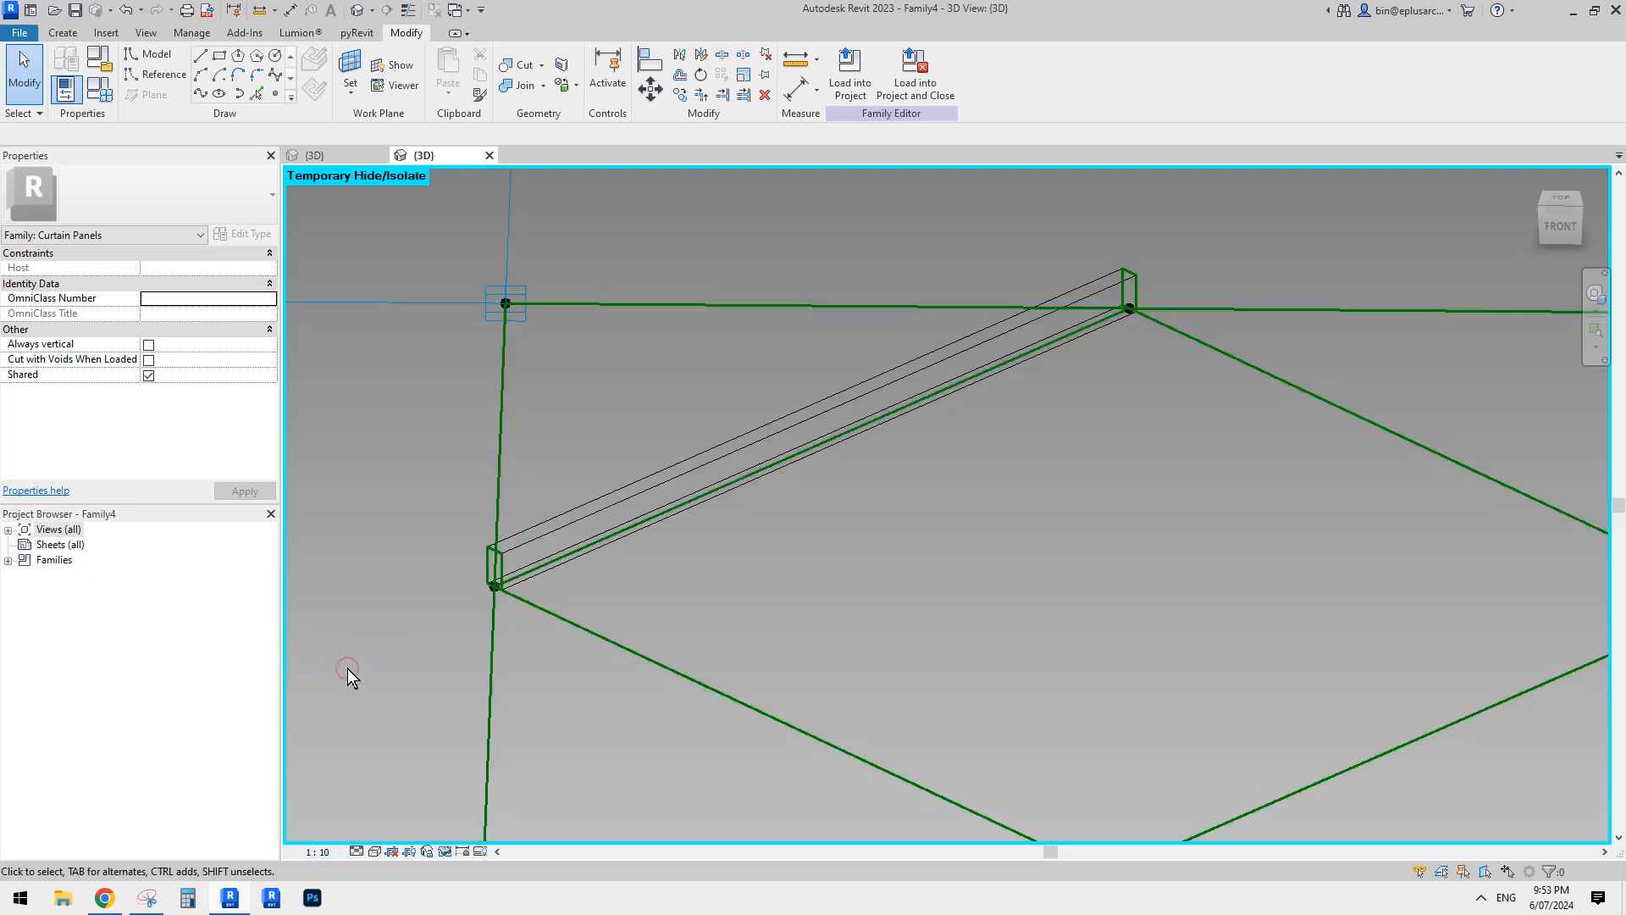
pyautogui.click(296, 852)
pyautogui.click(346, 683)
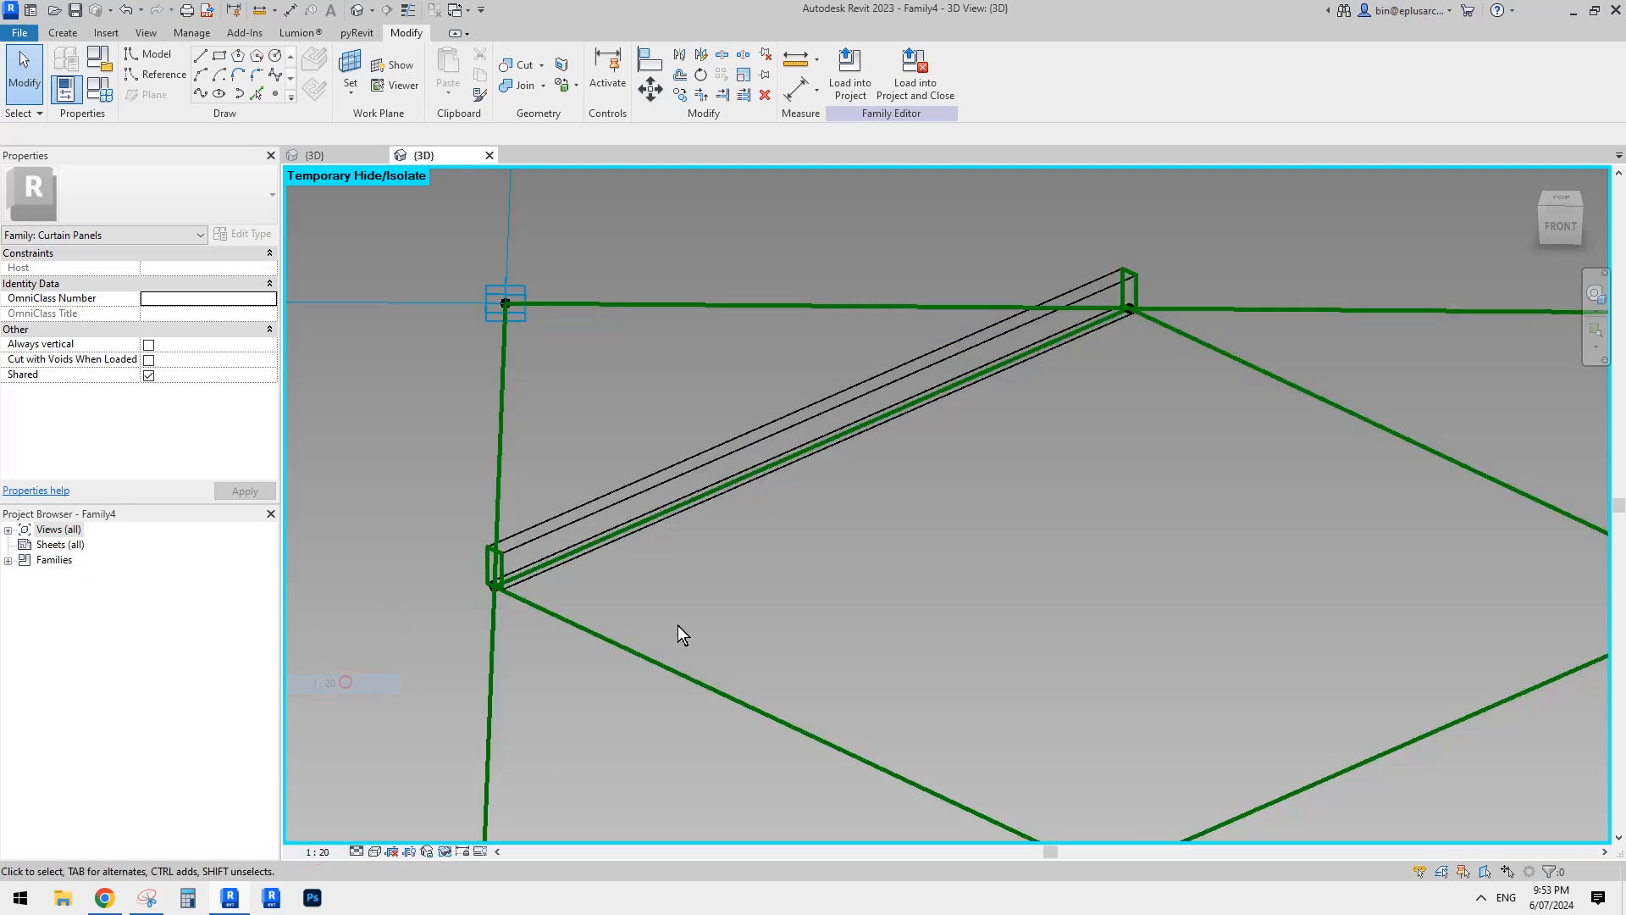
# Step: Copy the rectangular profile and its reference point from the diamond's left corner to two free spots beside the lower-right diamond line
pyautogui.scroll(-2, 851, 516)
pyautogui.keyDown('shift'); pyautogui.moveTo(856, 488); pyautogui.dragTo(871, 563, button='middle'); pyautogui.keyUp('shift')
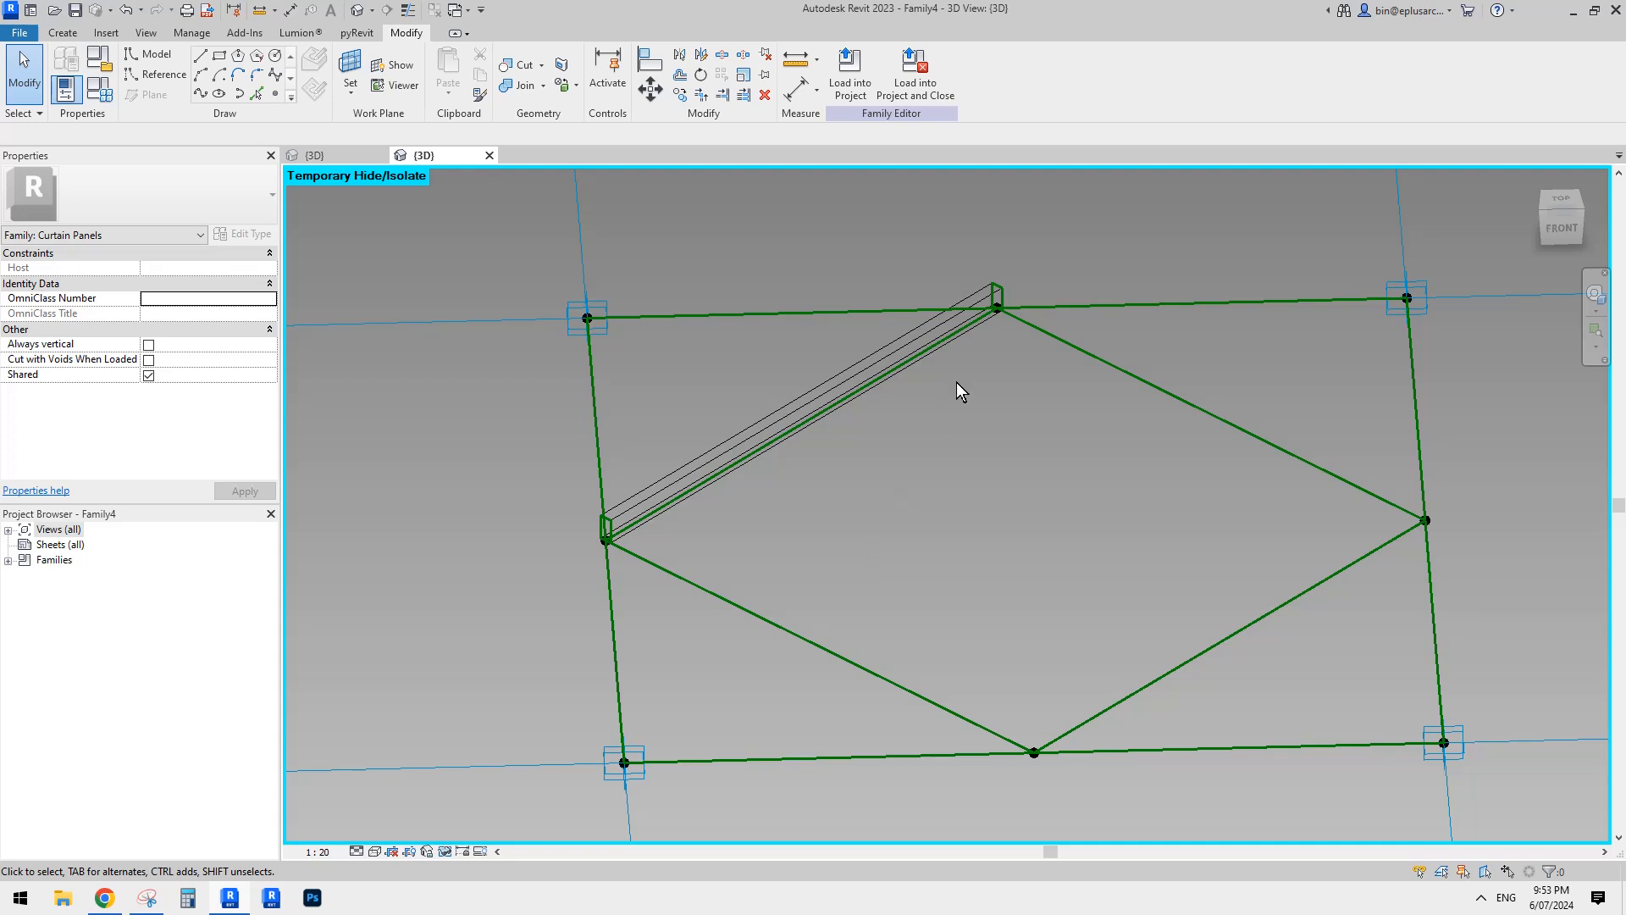
pyautogui.moveTo(1077, 390); pyautogui.dragTo(1033, 395, button='middle')
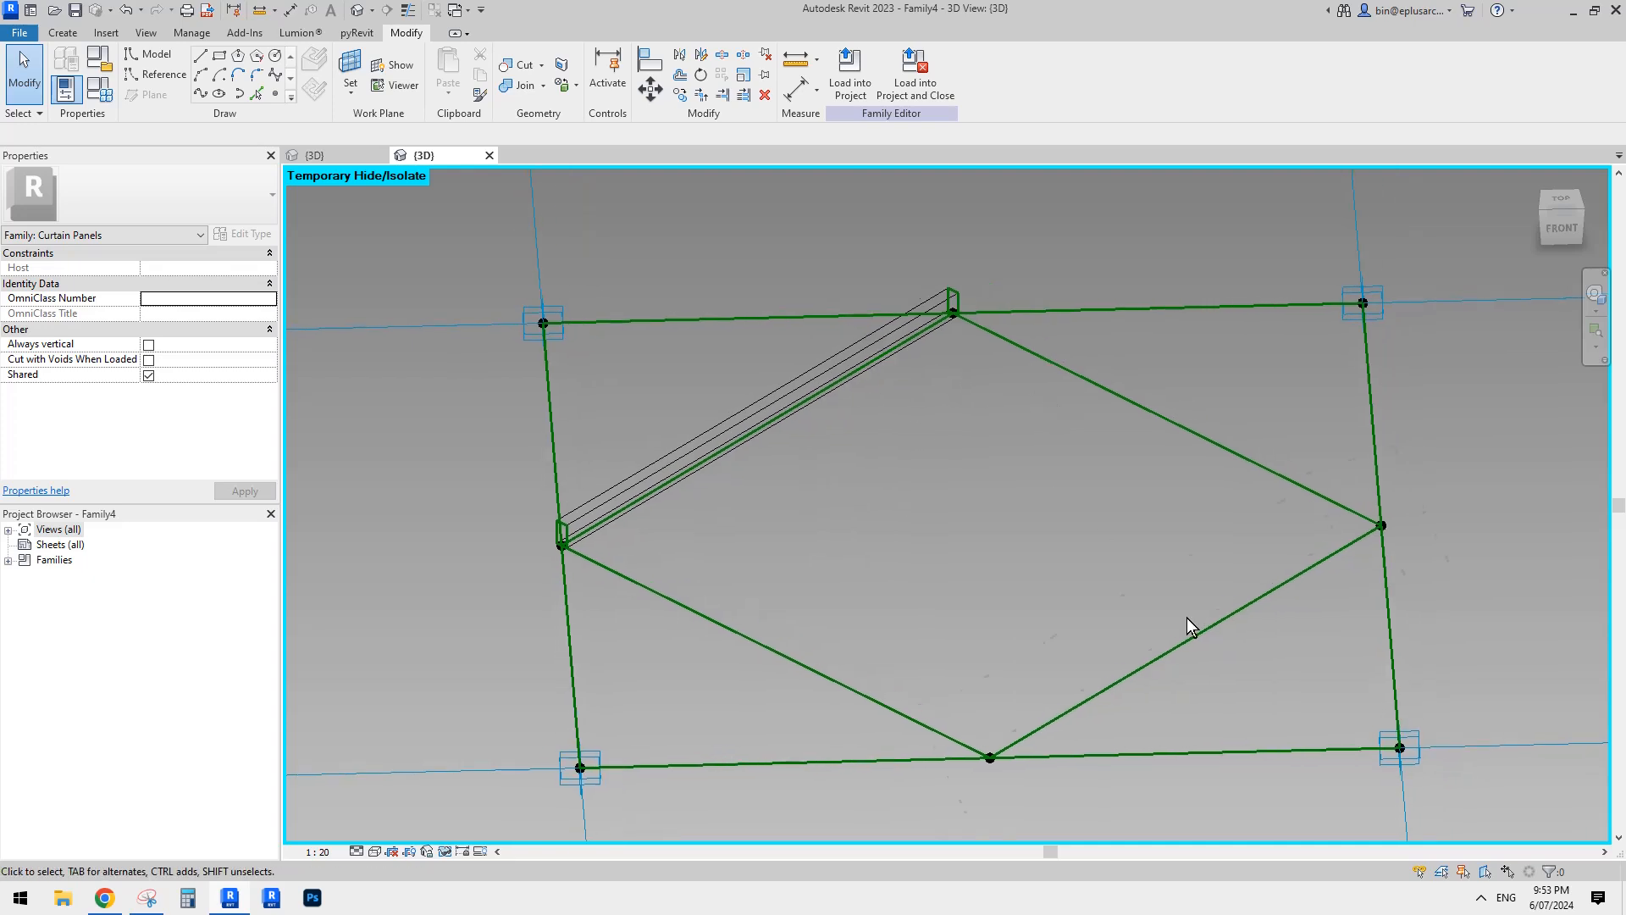
pyautogui.scroll(4, 550, 580)
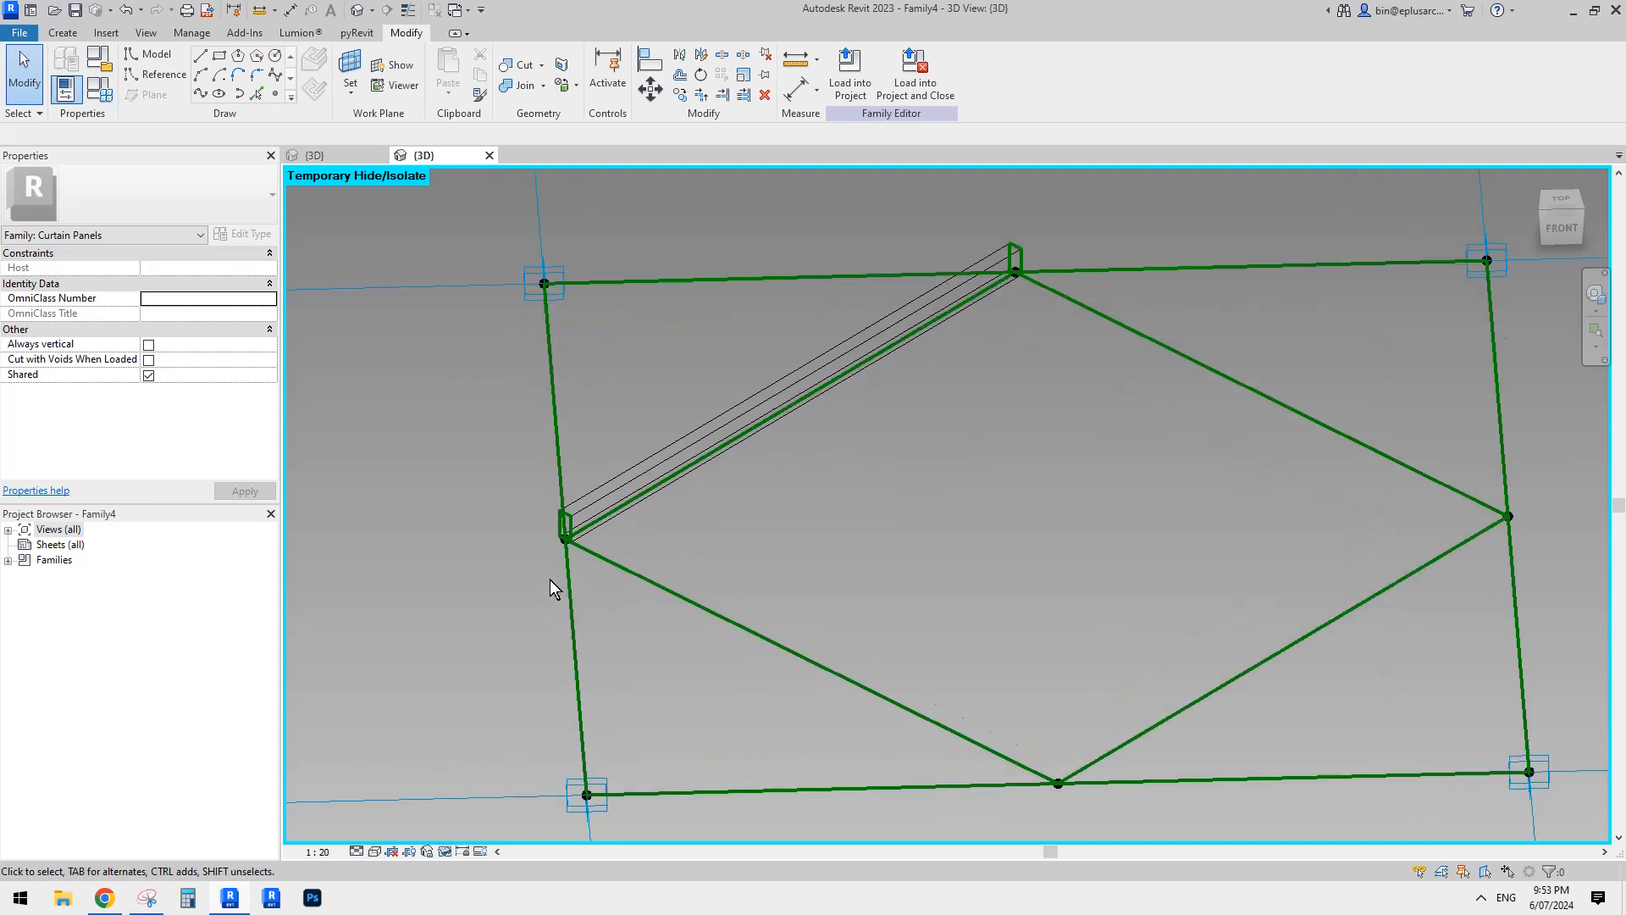
pyautogui.click(574, 526)
pyautogui.keyDown('ctrl'); pyautogui.click(597, 475); pyautogui.keyUp('ctrl')
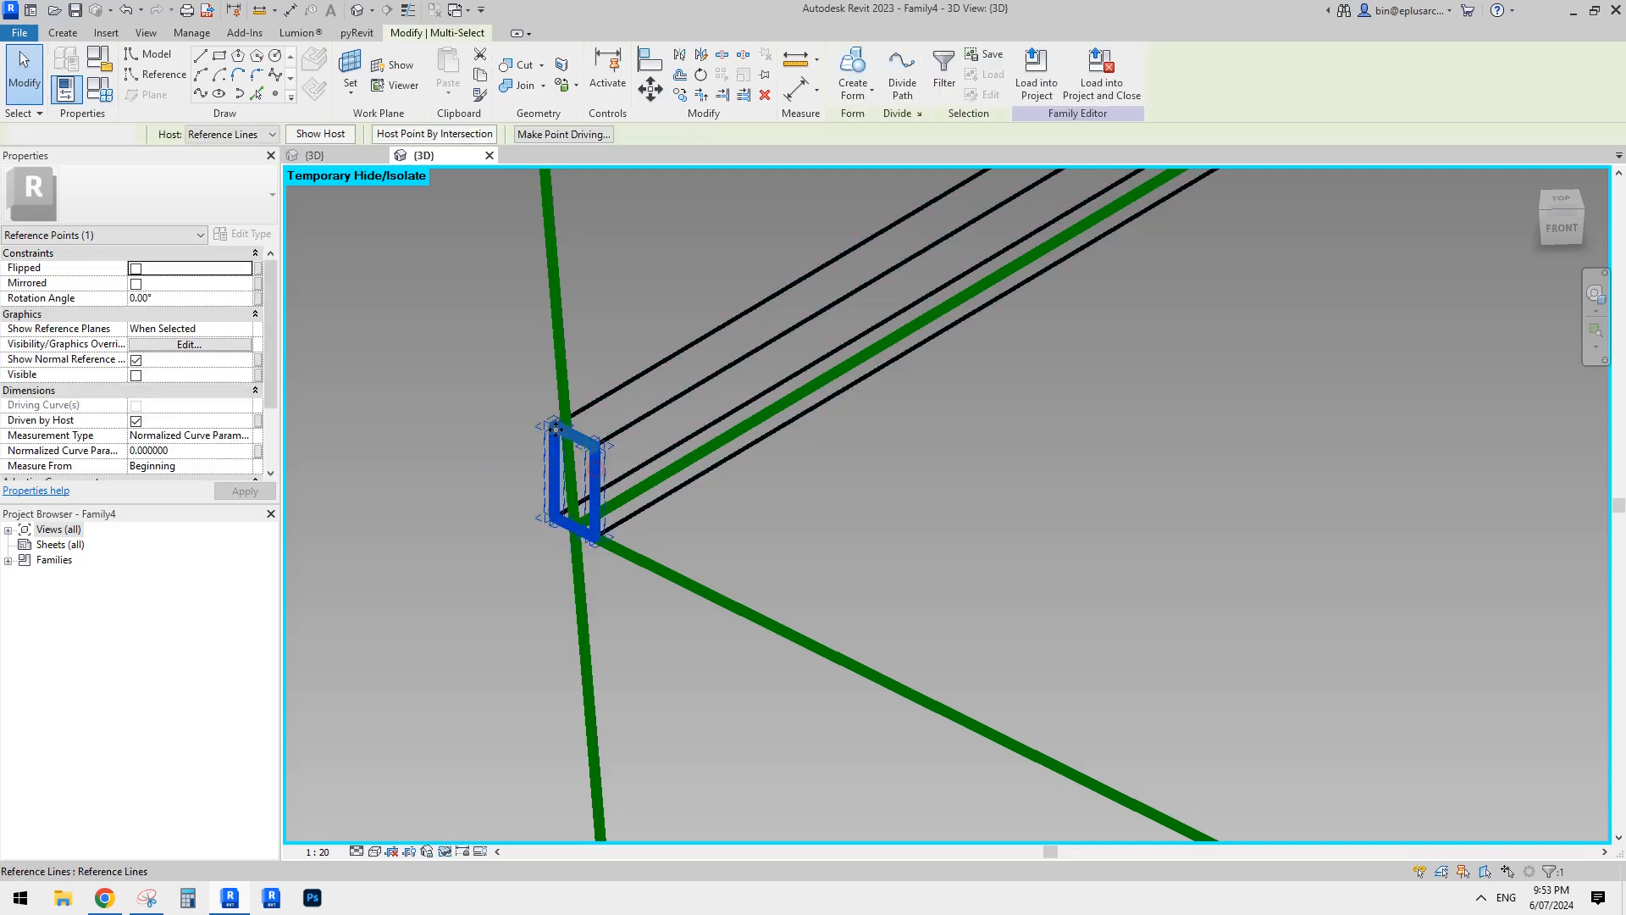
pyautogui.scroll(-3, 597, 499)
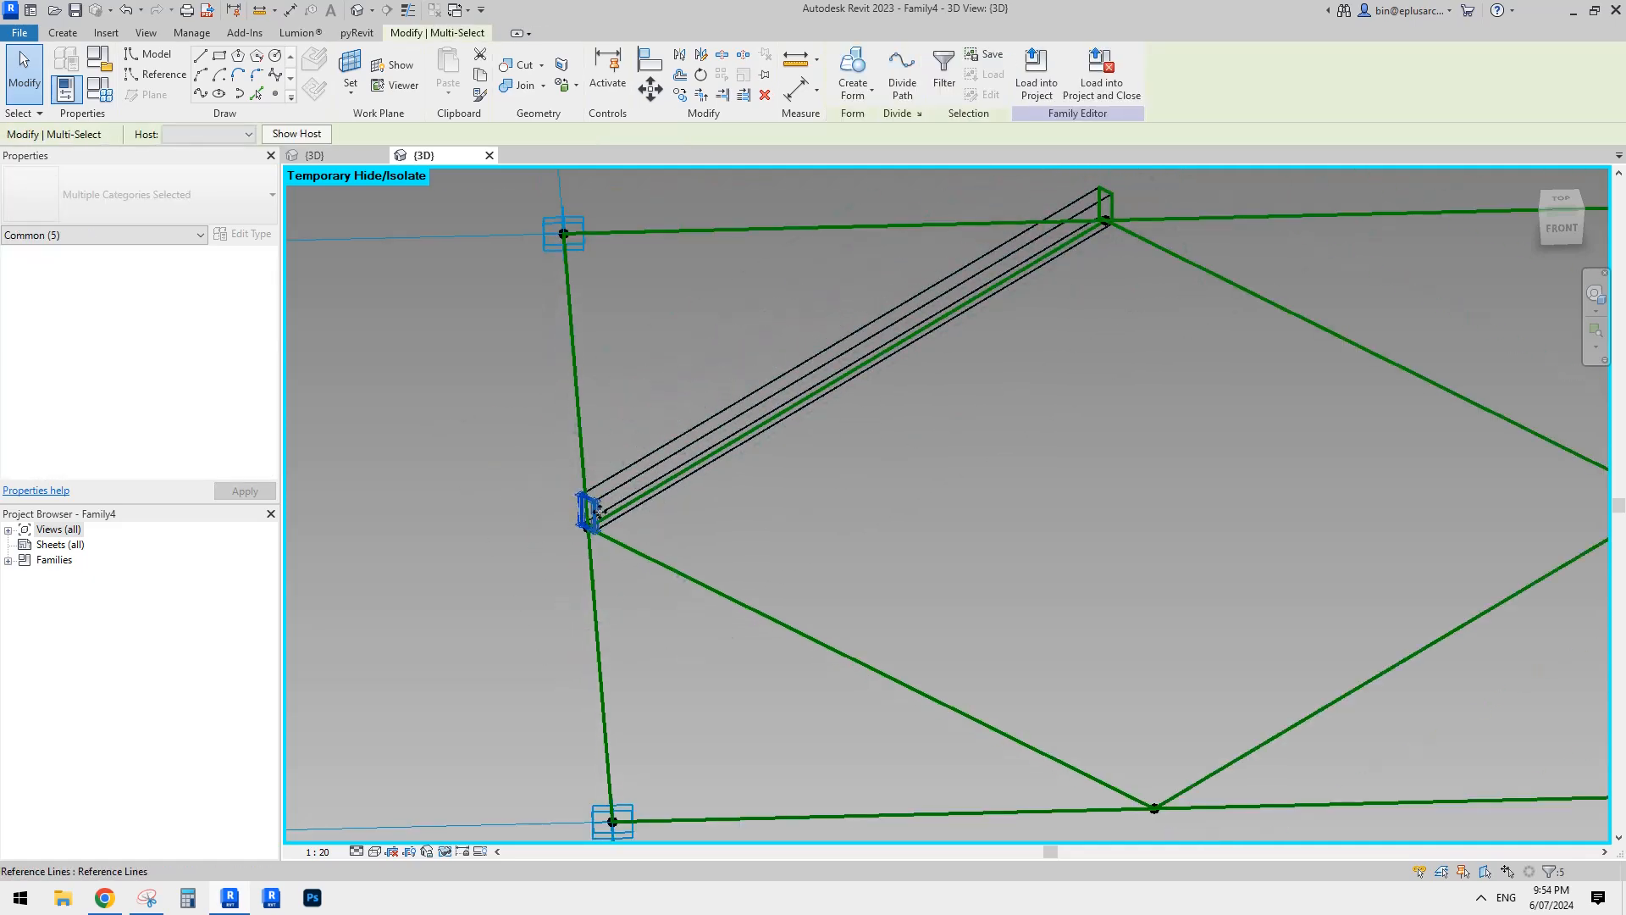
pyautogui.scroll(-2, 597, 507)
pyautogui.press('m')
pyautogui.press('v')
pyautogui.click(596, 471)
pyautogui.click(1050, 630)
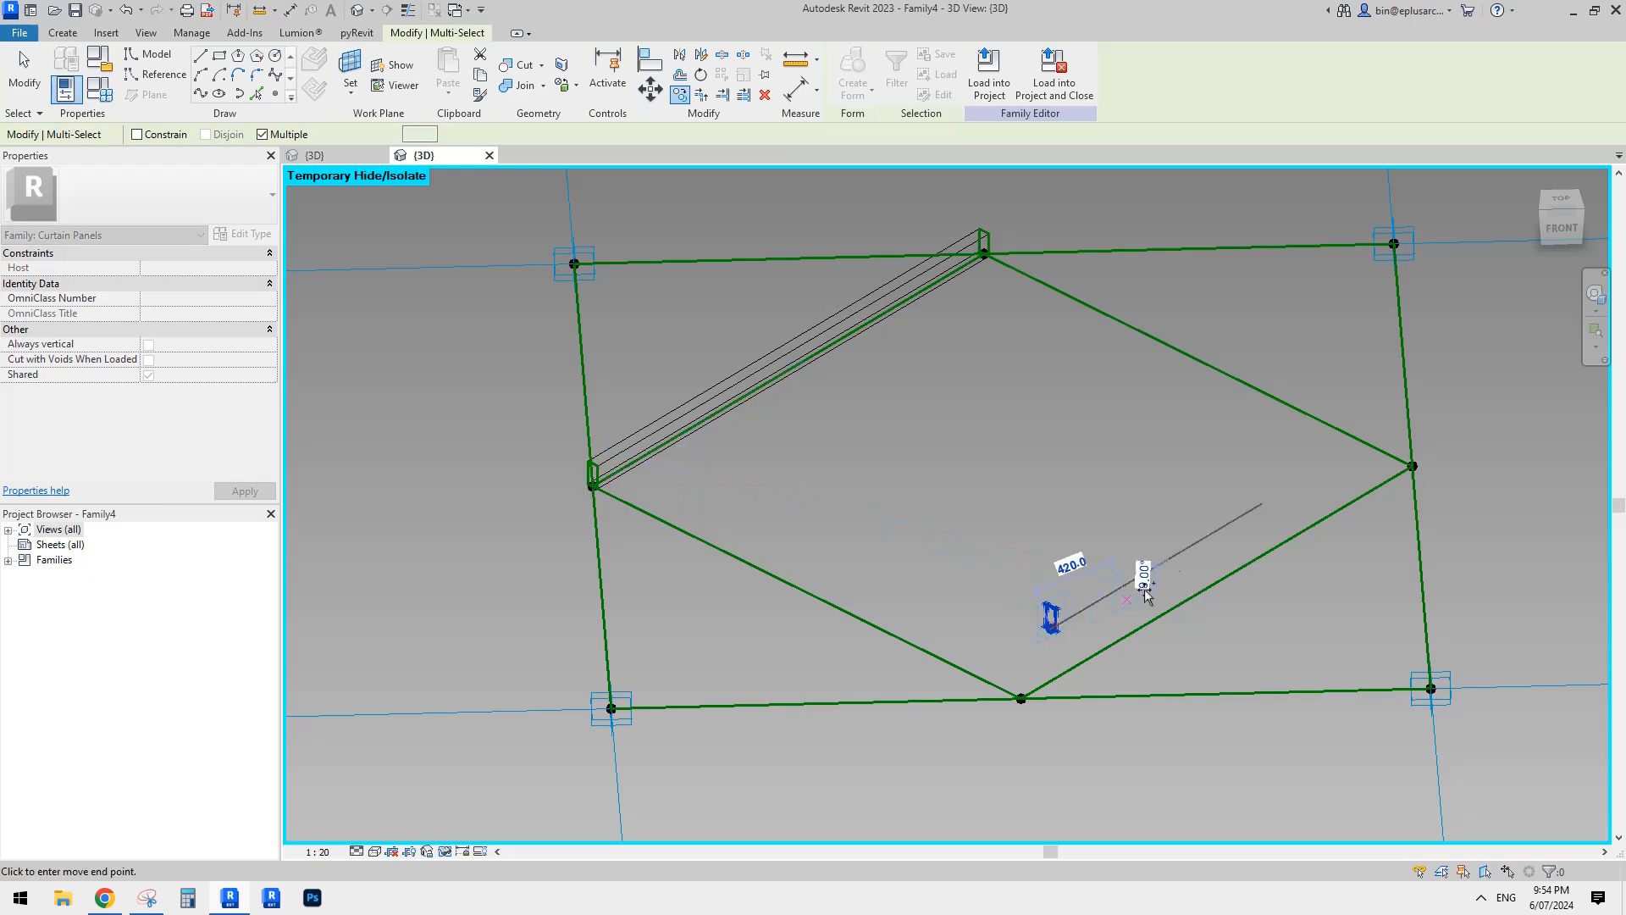
pyautogui.click(1181, 567)
pyautogui.press('Escape')
pyautogui.press('Escape')
# Step: Re-host the lower profile copy's reference point on the lower-right diamond line, near the bottom corner
pyautogui.scroll(3, 1036, 670)
pyautogui.moveTo(1020, 534); pyautogui.dragTo(1080, 578)
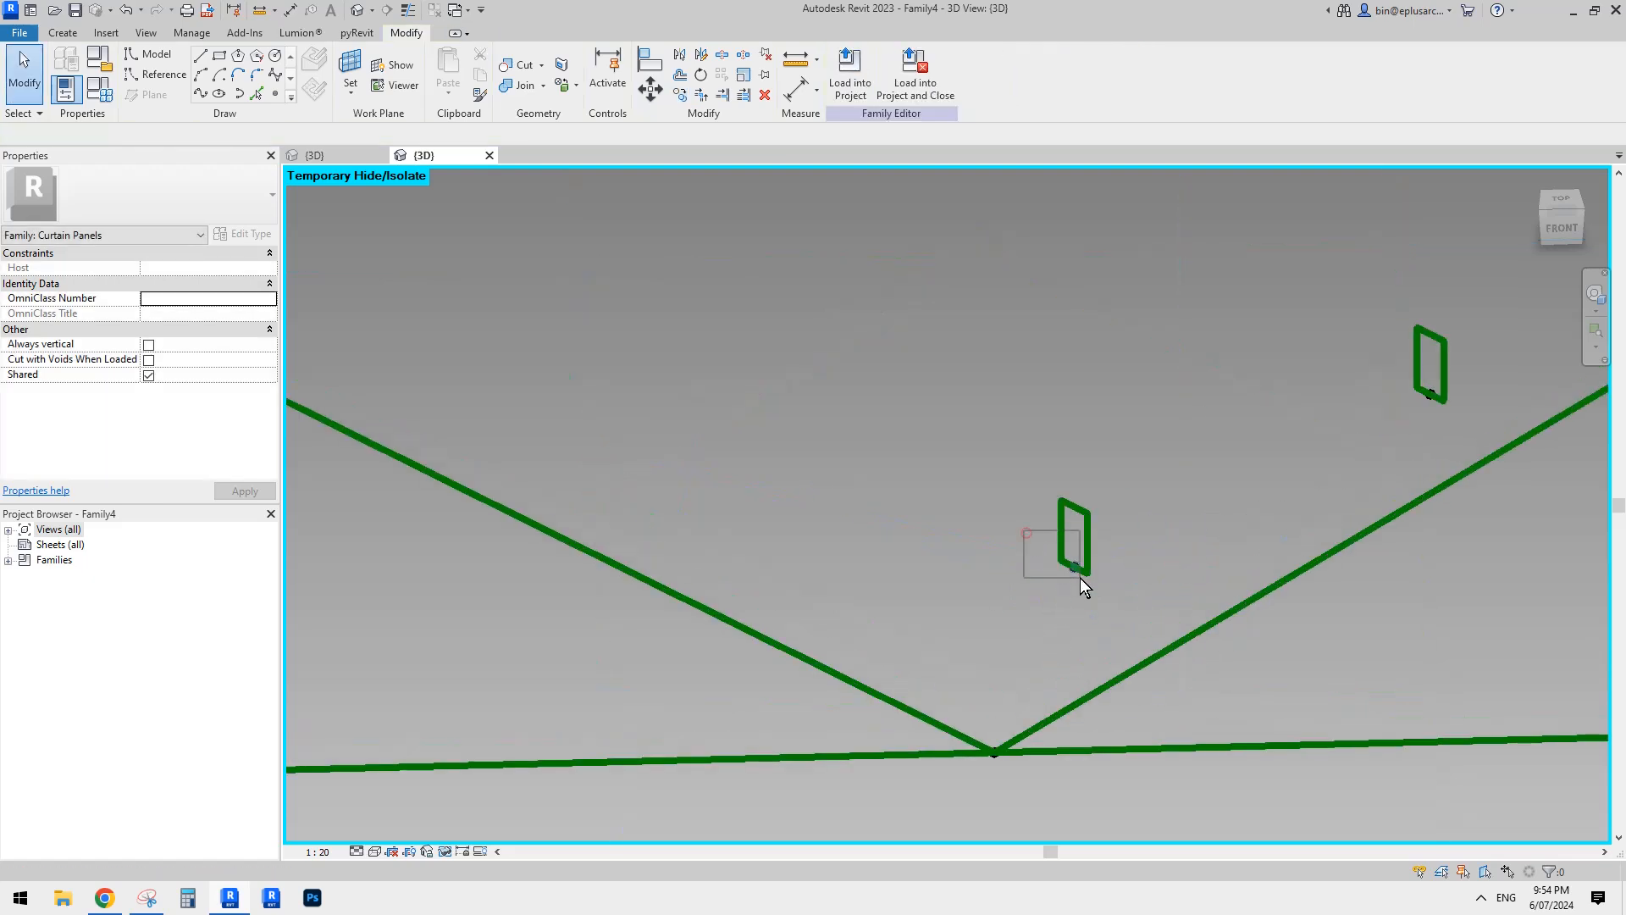
pyautogui.moveTo(1081, 602); pyautogui.dragTo(931, 448, button='middle')
pyautogui.scroll(-1, 932, 450)
pyautogui.click(915, 68)
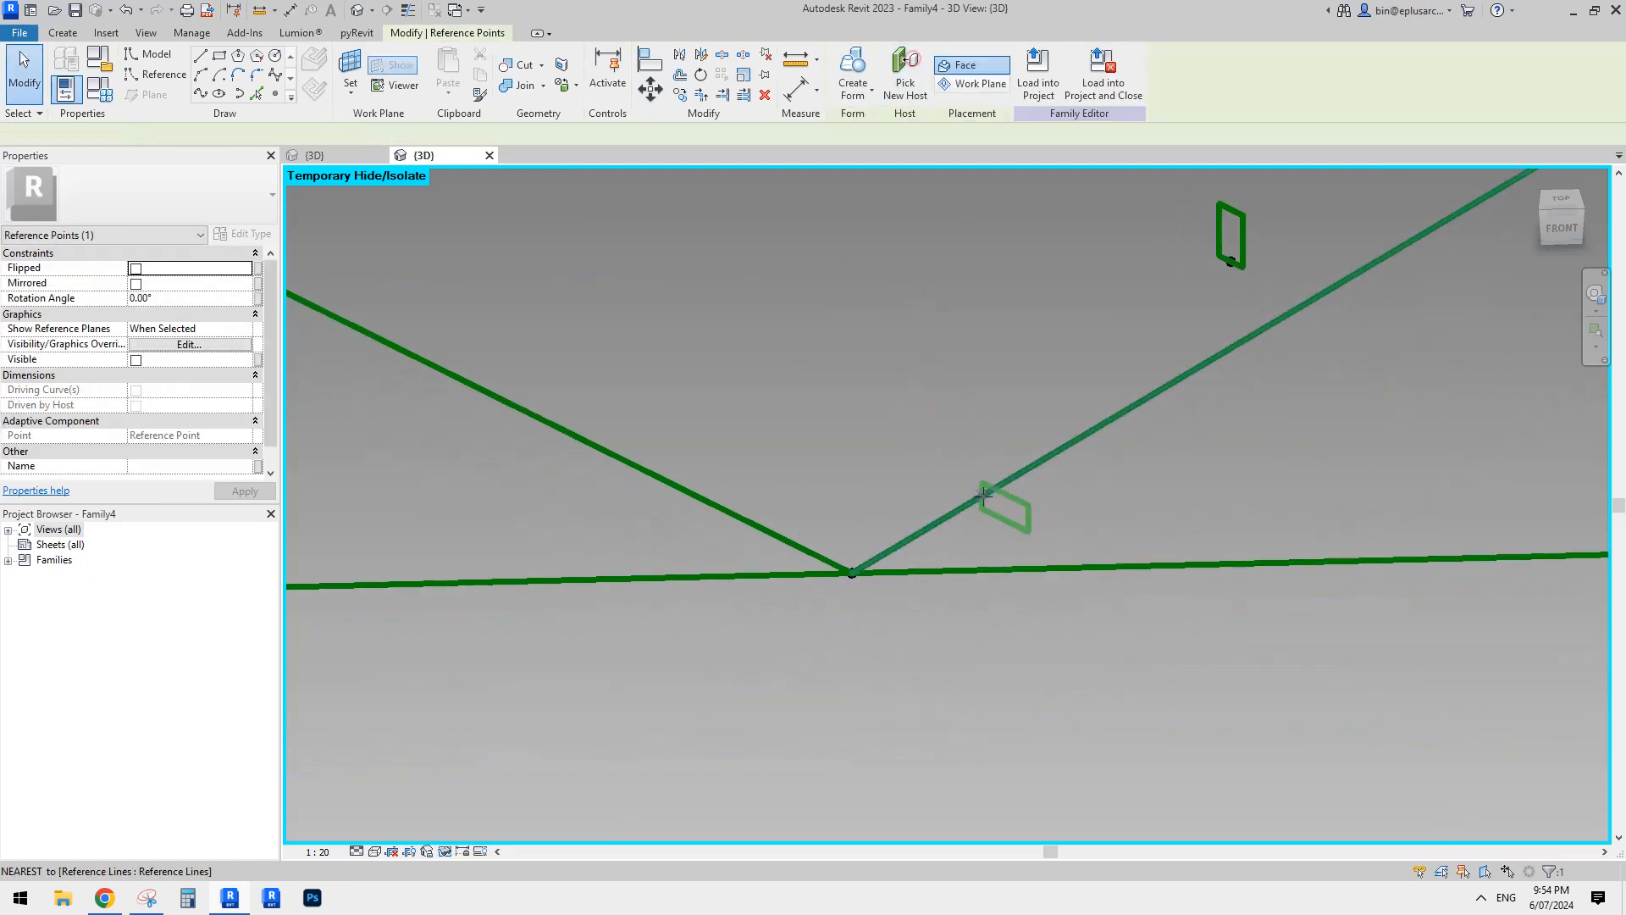
pyautogui.click(974, 500)
# Step: Re-host the upper profile copy's reference point on the lower-right diamond line, about midway along it
pyautogui.moveTo(1192, 329); pyautogui.dragTo(1066, 410, button='middle')
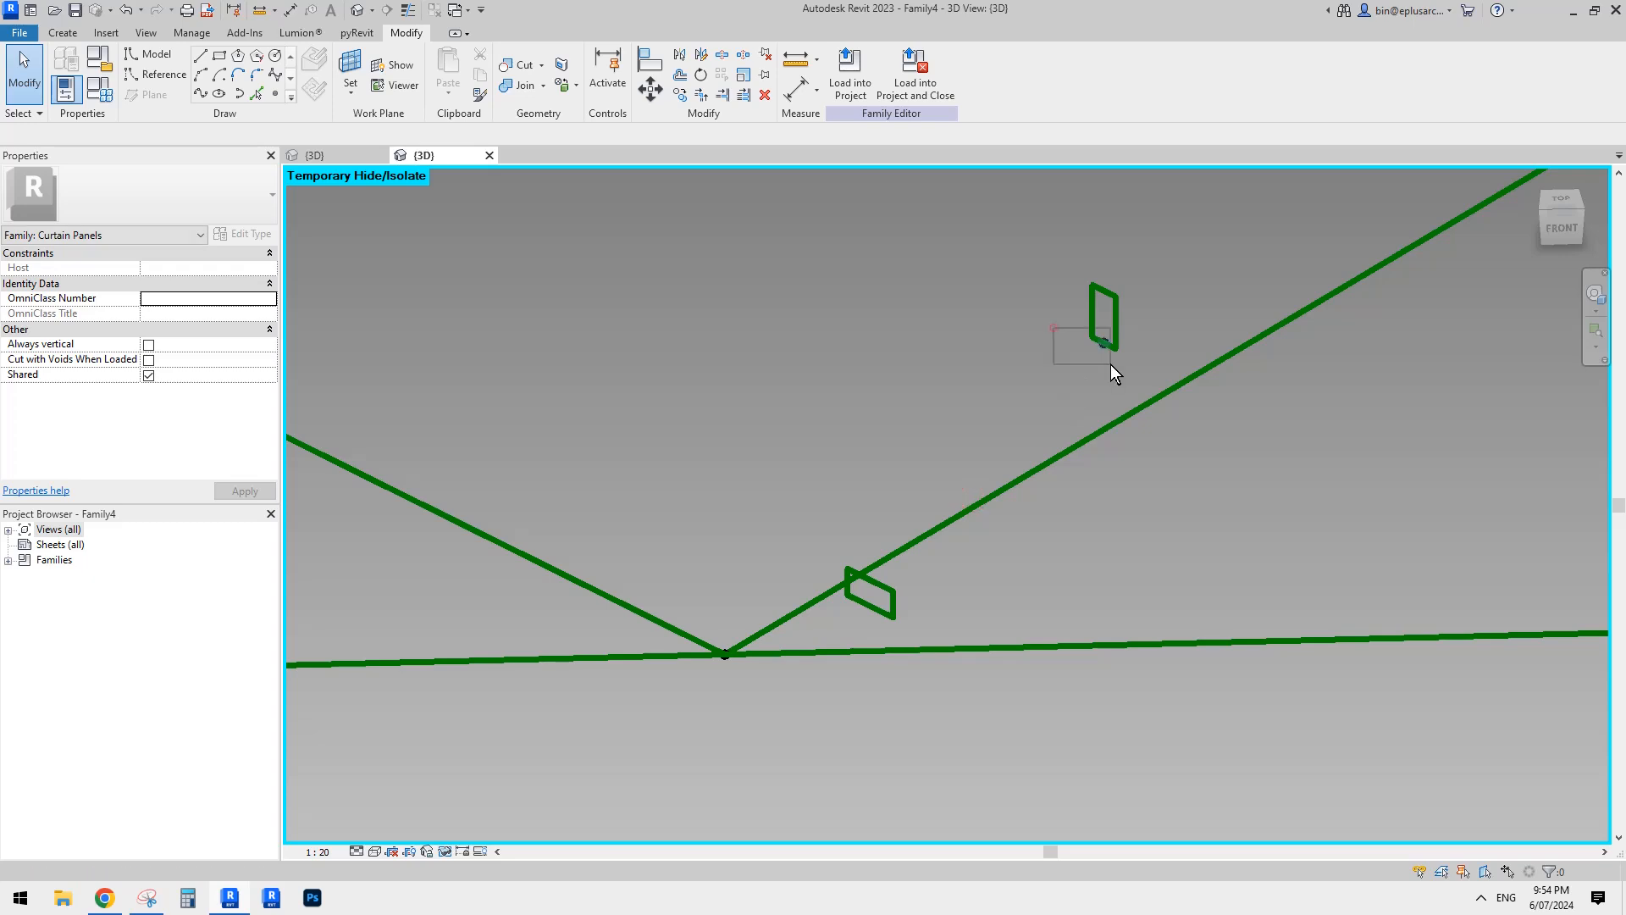
pyautogui.moveTo(1111, 364); pyautogui.dragTo(1103, 373)
pyautogui.click(907, 82)
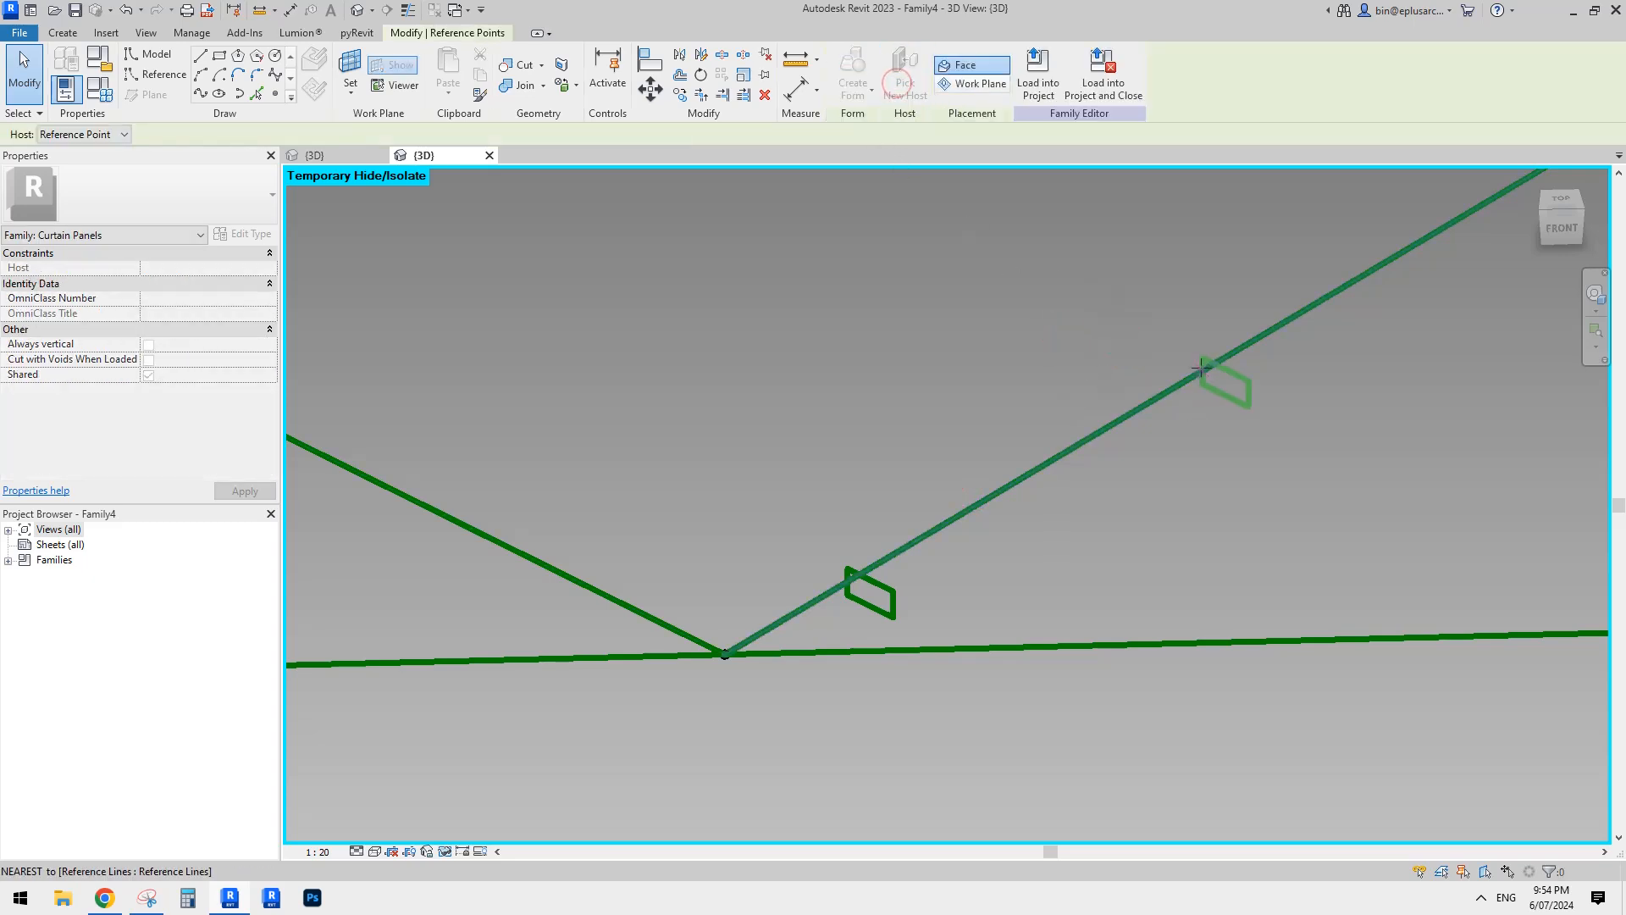
pyautogui.click(1201, 368)
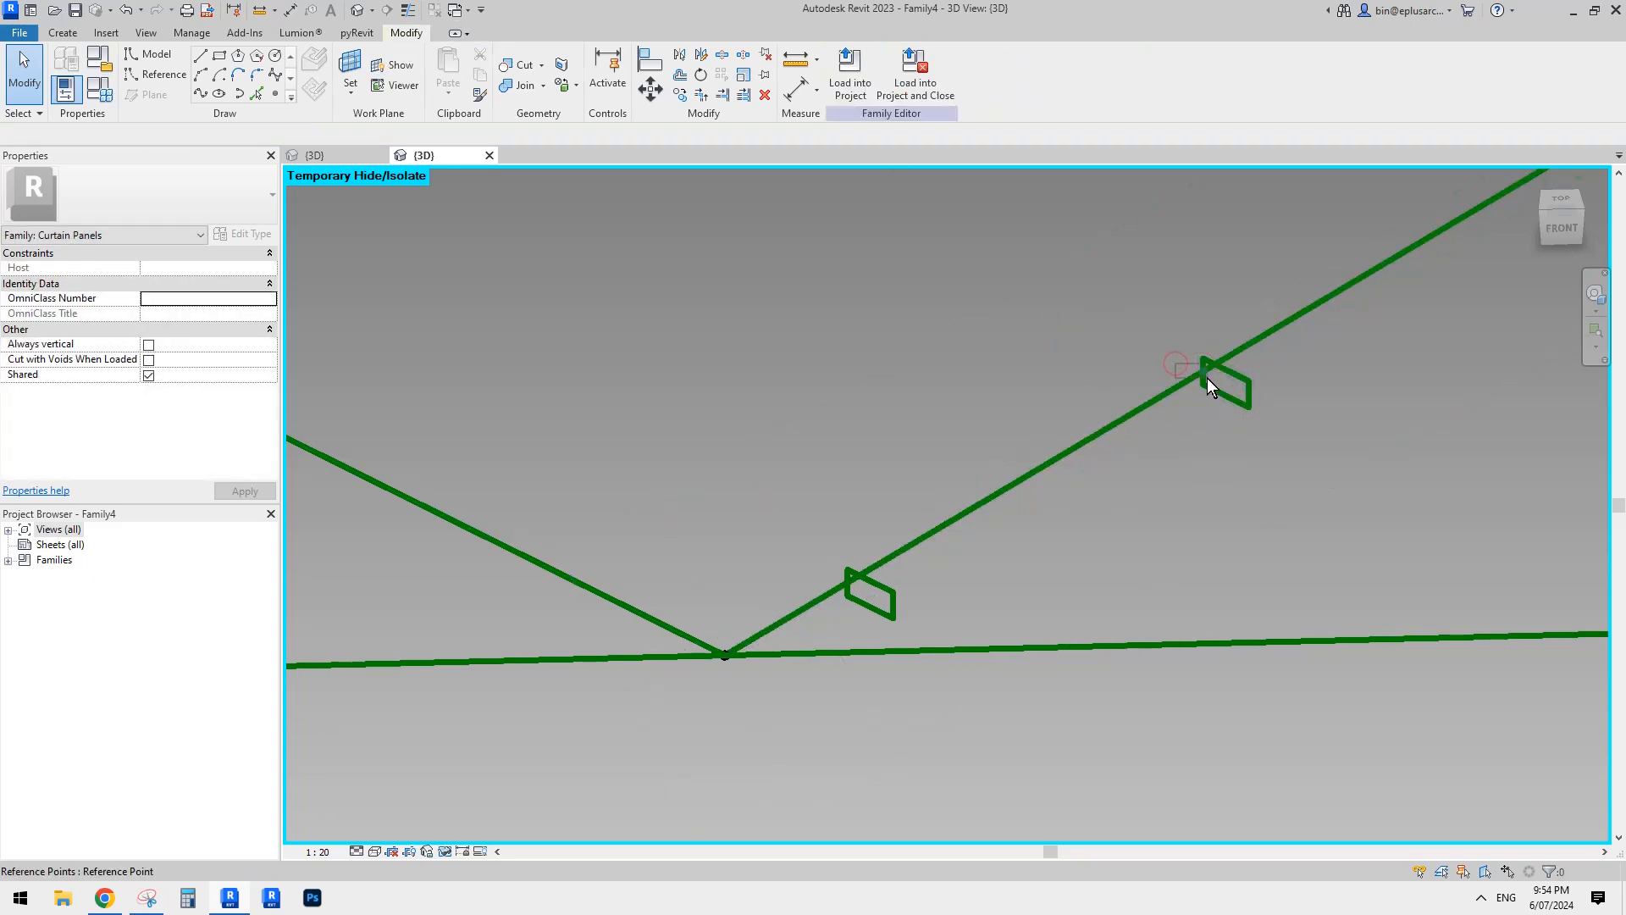
# Step: Set the rotation angle of both reference points on the lower-right diamond line to 90°
pyautogui.click(1207, 378)
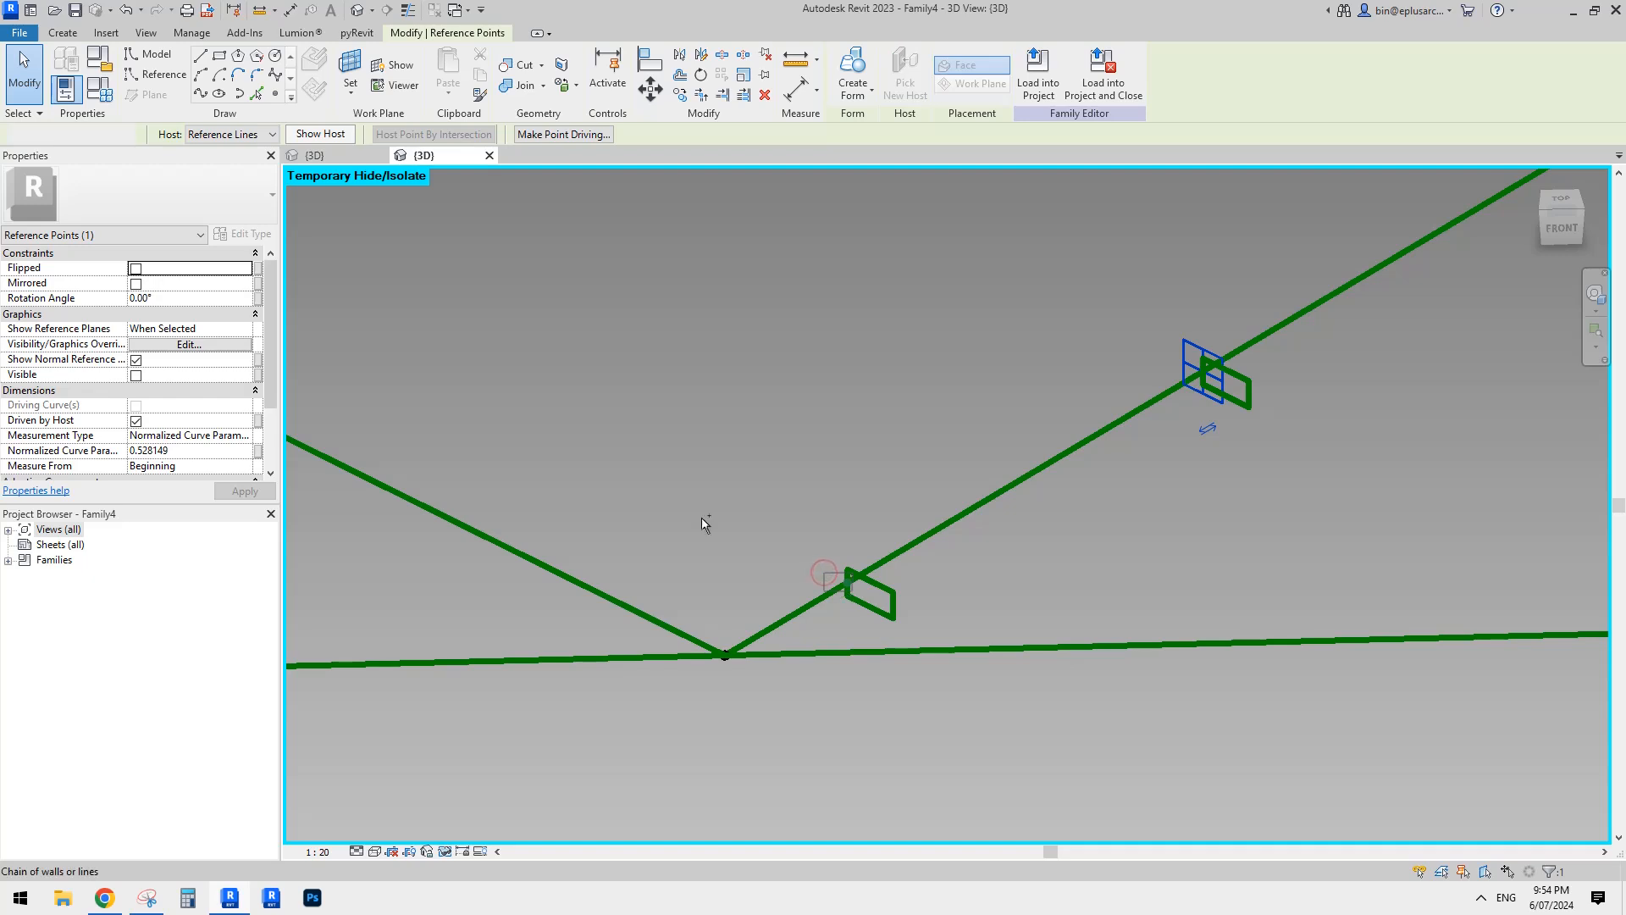
pyautogui.keyDown('ctrl'); pyautogui.click(850, 577); pyautogui.keyUp('ctrl')
pyautogui.click(194, 299)
pyautogui.write('90')
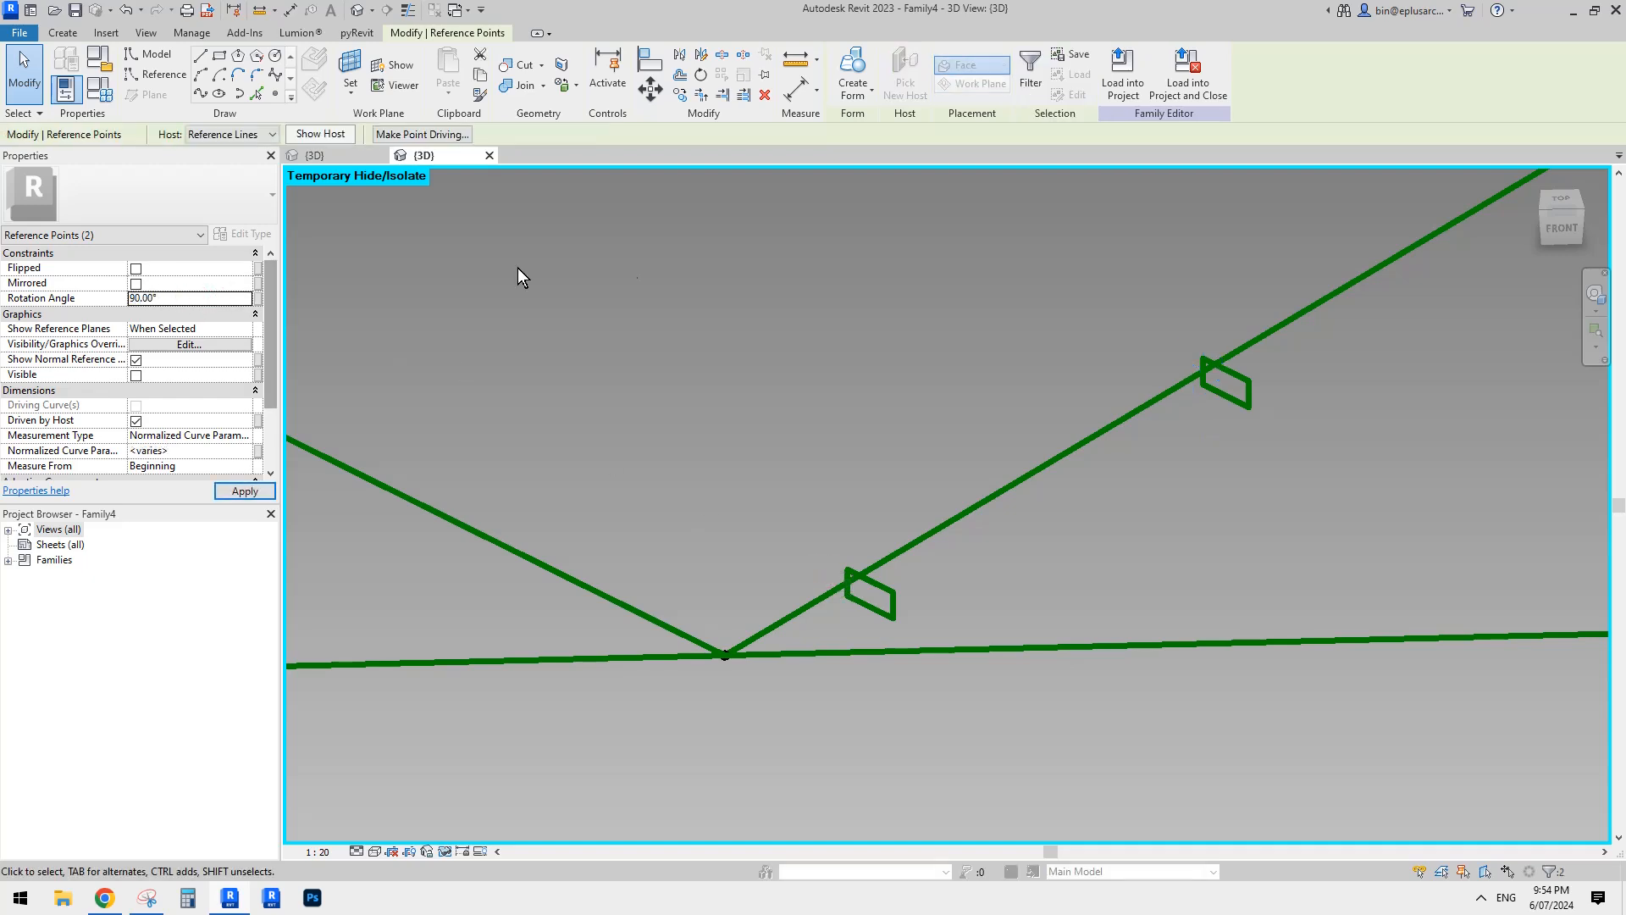
pyautogui.scroll(-2, 751, 276)
pyautogui.press('Escape')
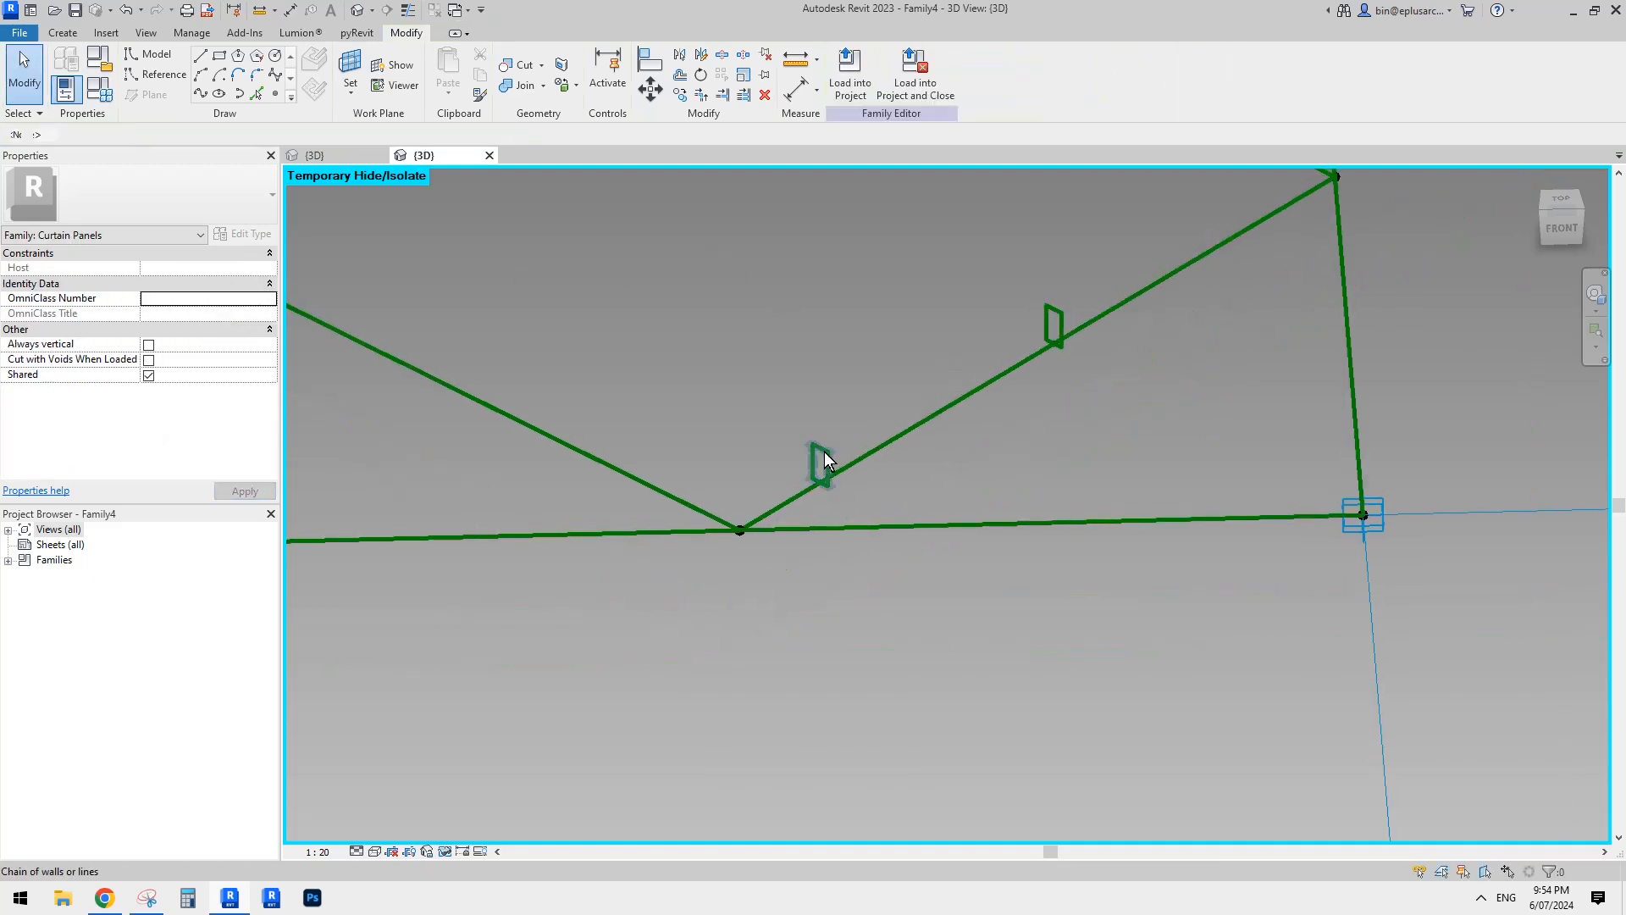
# Step: Create a solid form between the two rectangular profiles on the lower-right diamond line
pyautogui.click(819, 463)
pyautogui.click(853, 68)
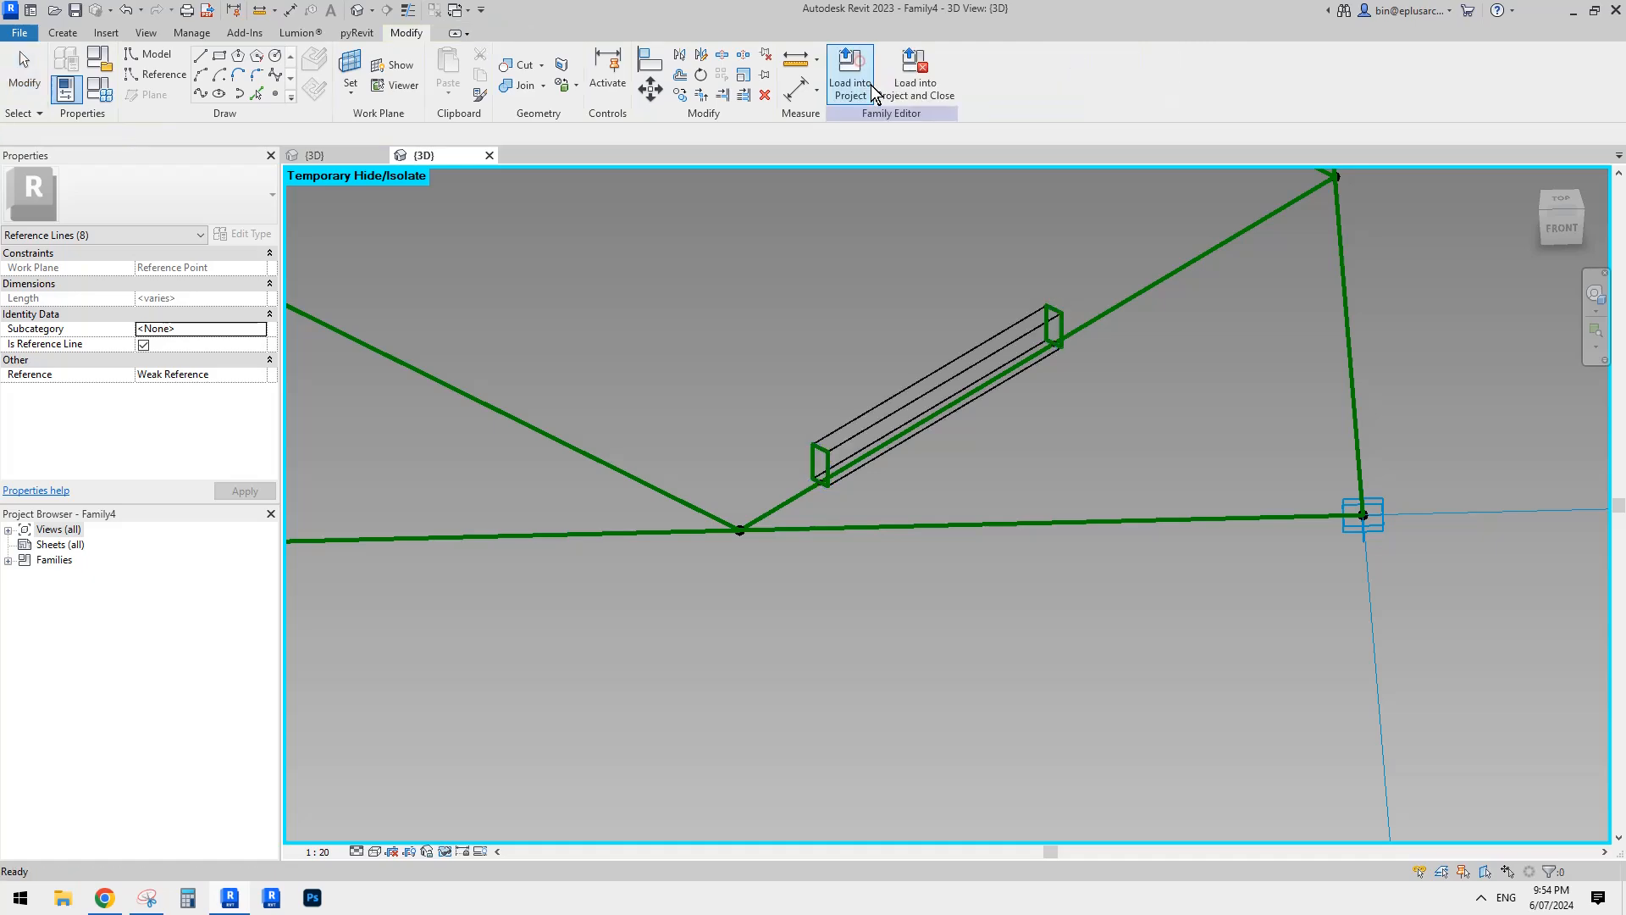
pyautogui.press('Escape')
# Step: Move the reference point at the new solid's lower end to the bottom corner of the diamond
pyautogui.moveTo(785, 463); pyautogui.dragTo(727, 544)
pyautogui.scroll(1, 1005, 334)
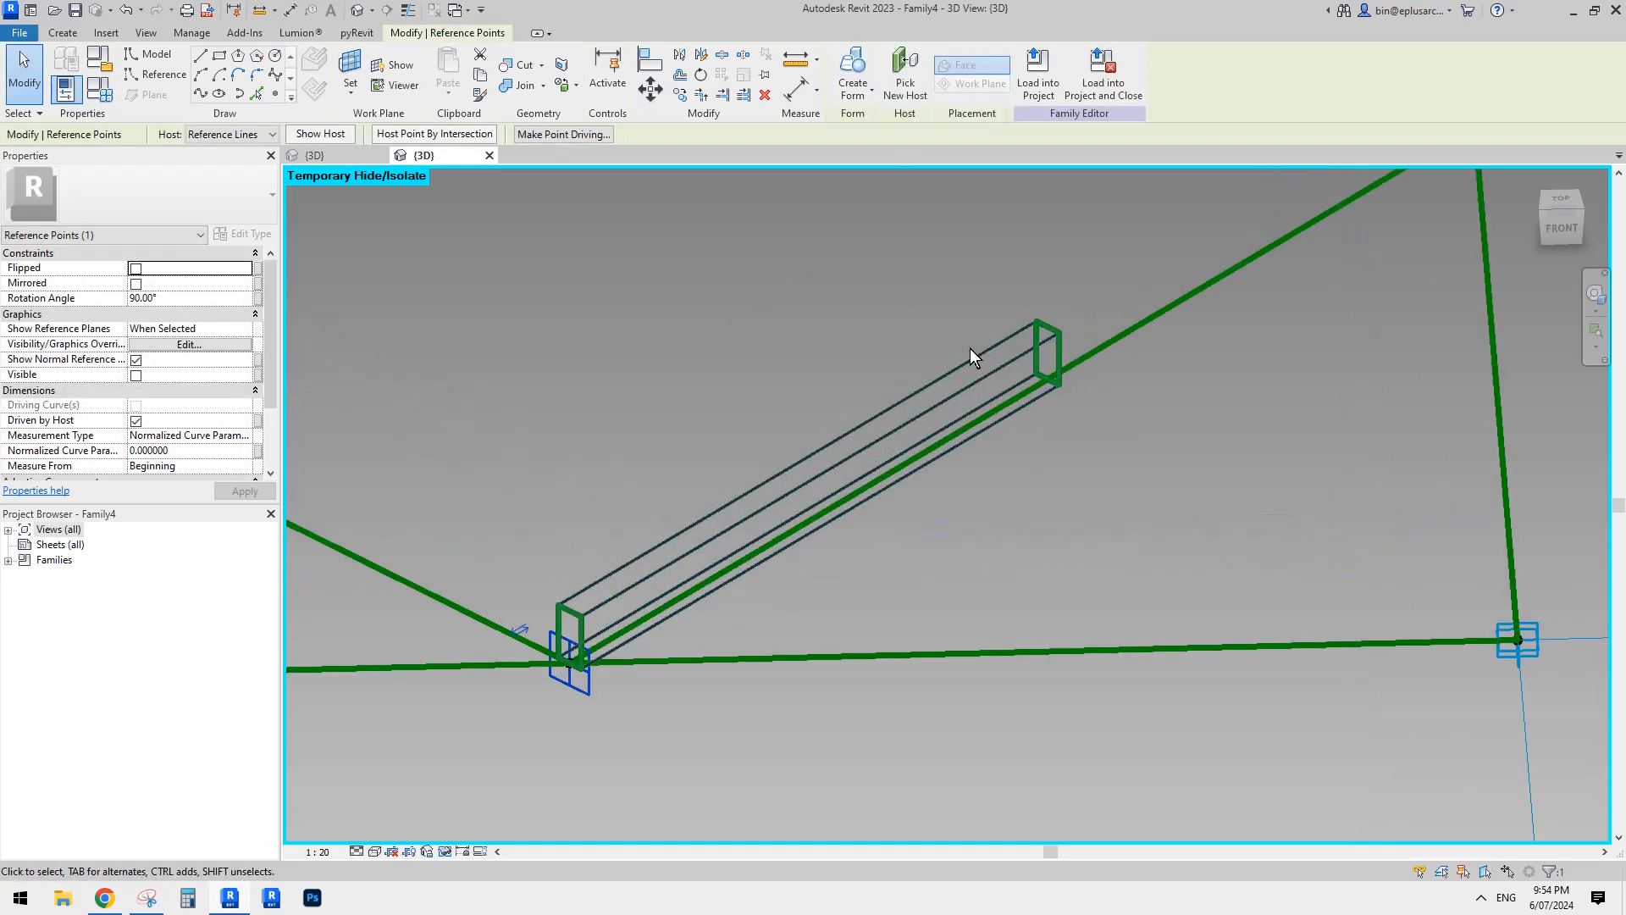
pyautogui.scroll(4, 969, 348)
pyautogui.press('Escape')
# Step: Move the reference point at the new solid's upper end to the right corner of the diamond
pyautogui.click(1105, 420)
pyautogui.scroll(-3, 1105, 420)
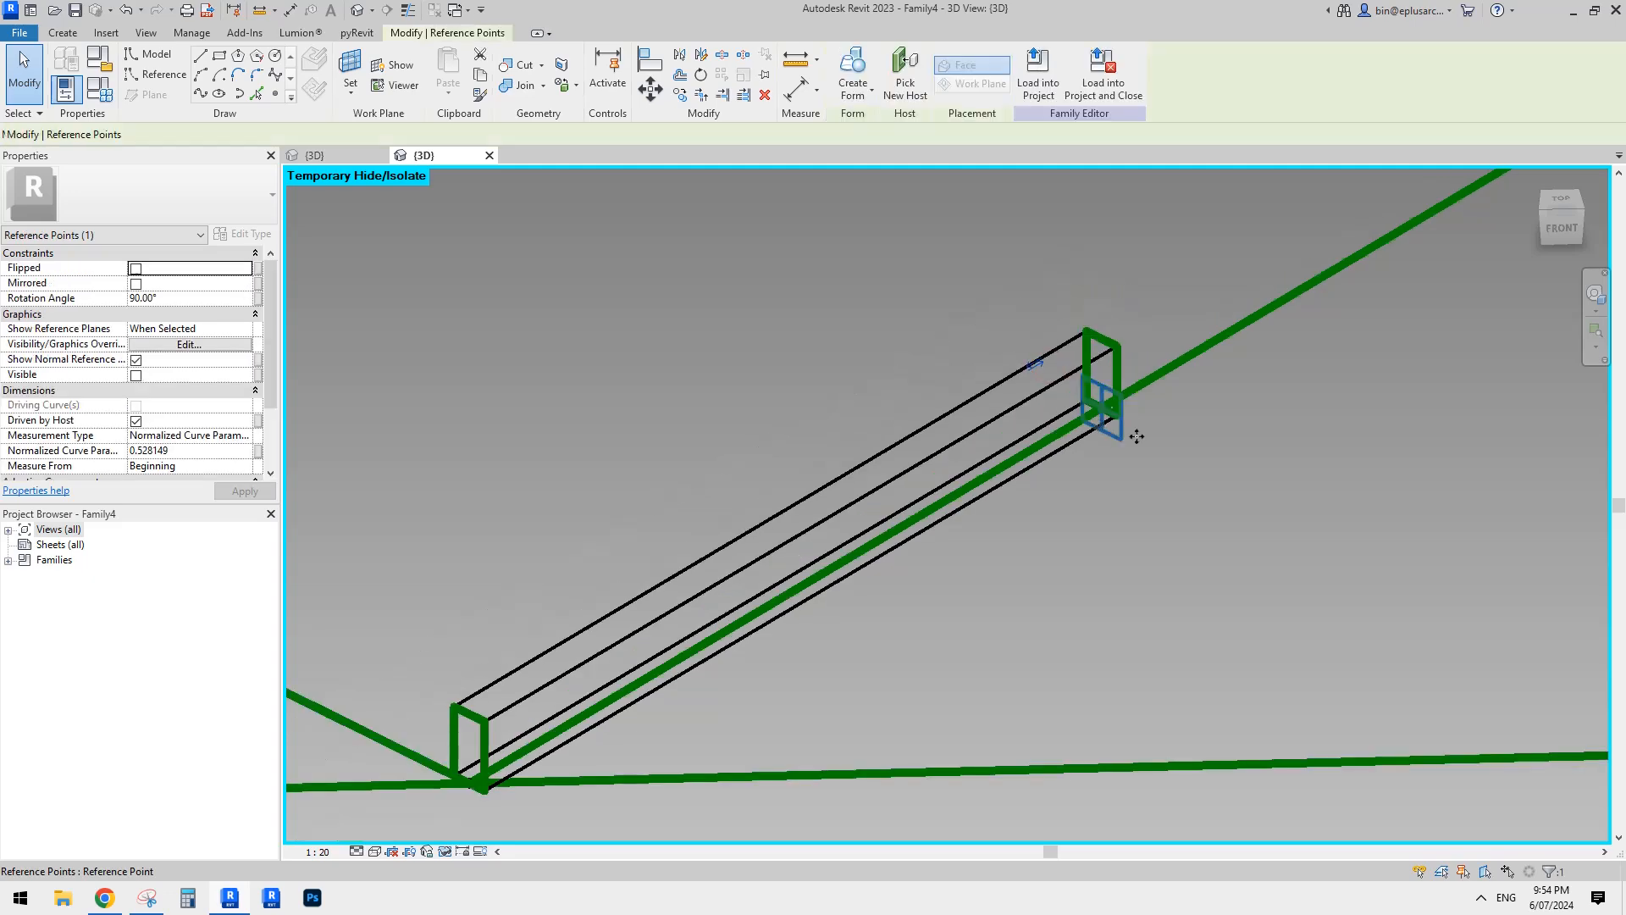
pyautogui.moveTo(1072, 459); pyautogui.dragTo(1516, 203)
pyautogui.scroll(-3, 1238, 366)
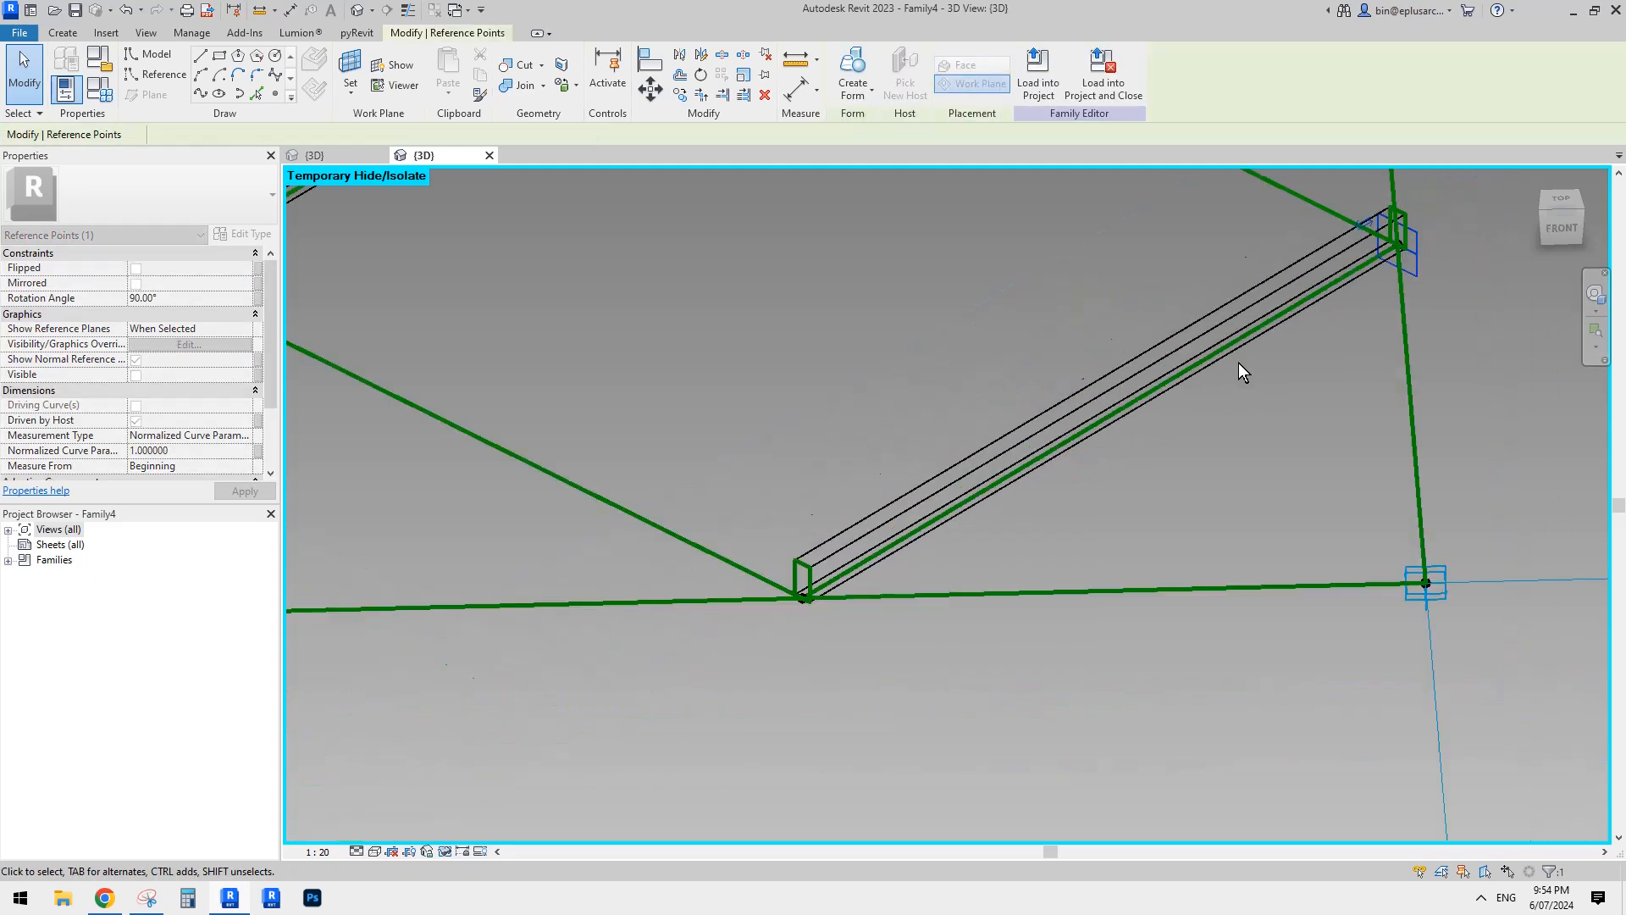
# Step: Switch the view to Hidden Line display and reset the temporary hide/isolate
pyautogui.moveTo(1070, 331)
pyautogui.mouseDown(button='middle')
pyautogui.moveTo(1161, 419)
pyautogui.moveTo(1103, 418)
pyautogui.moveTo(1119, 445)
pyautogui.moveTo(1099, 418)
pyautogui.moveTo(1108, 442)
pyautogui.moveTo(986, 363)
pyautogui.moveTo(1031, 450)
pyautogui.moveTo(1038, 378)
pyautogui.mouseUp(button='middle')
pyautogui.press('s')
pyautogui.press('d')
pyautogui.click(972, 400)
pyautogui.scroll(-1, 973, 400)
pyautogui.press('h')
pyautogui.press('l')
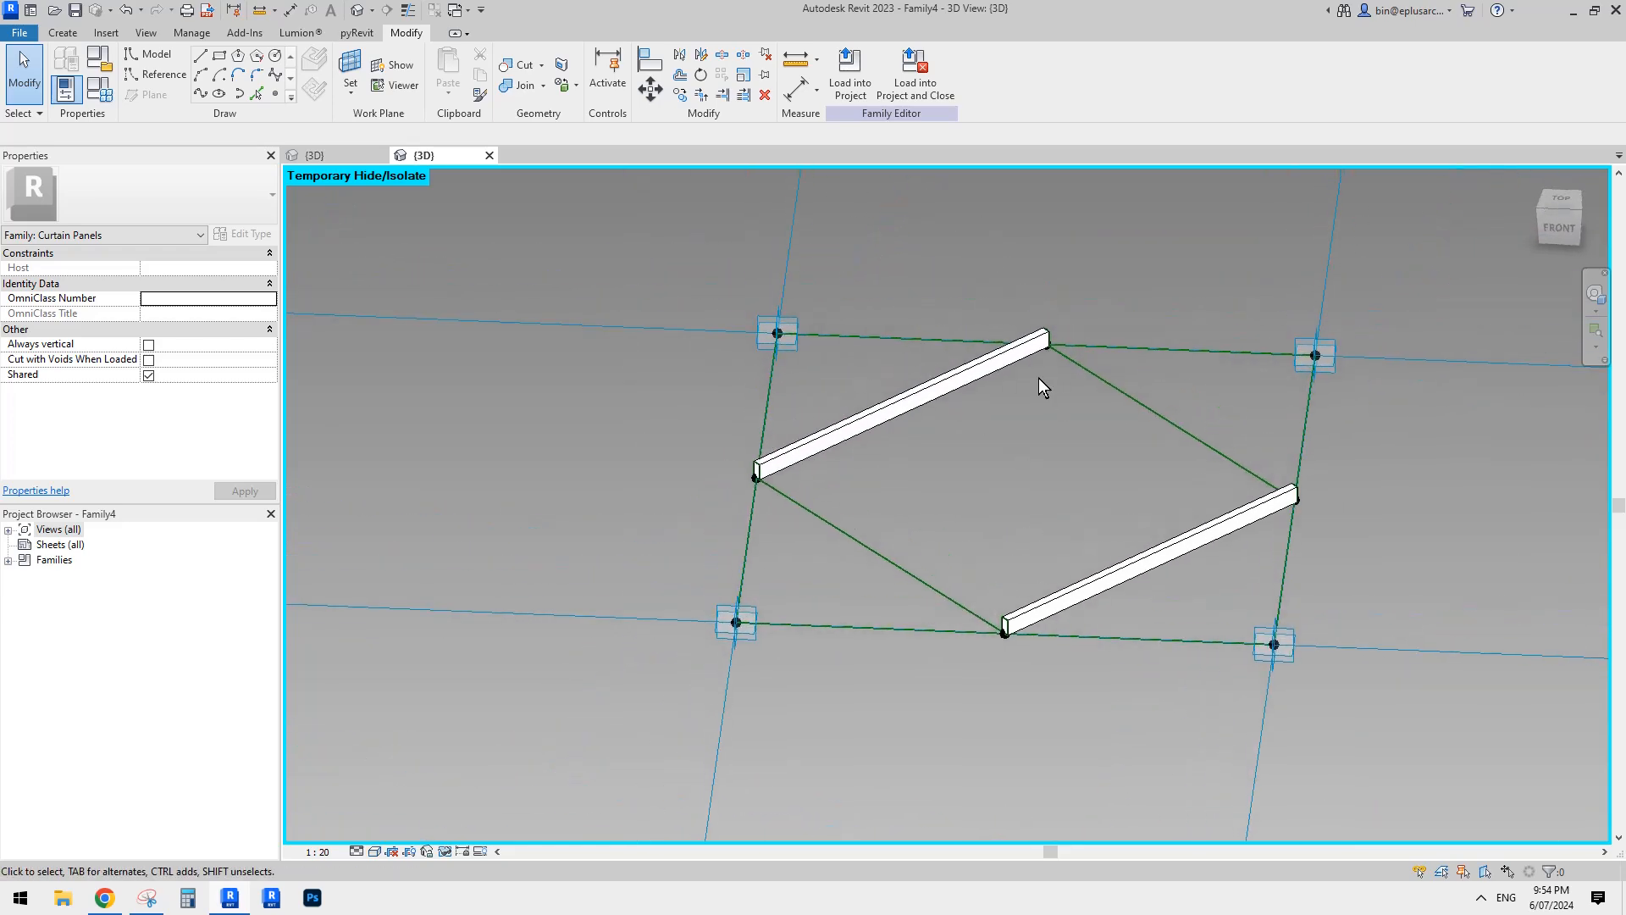
pyautogui.press('h')
pyautogui.press('r')
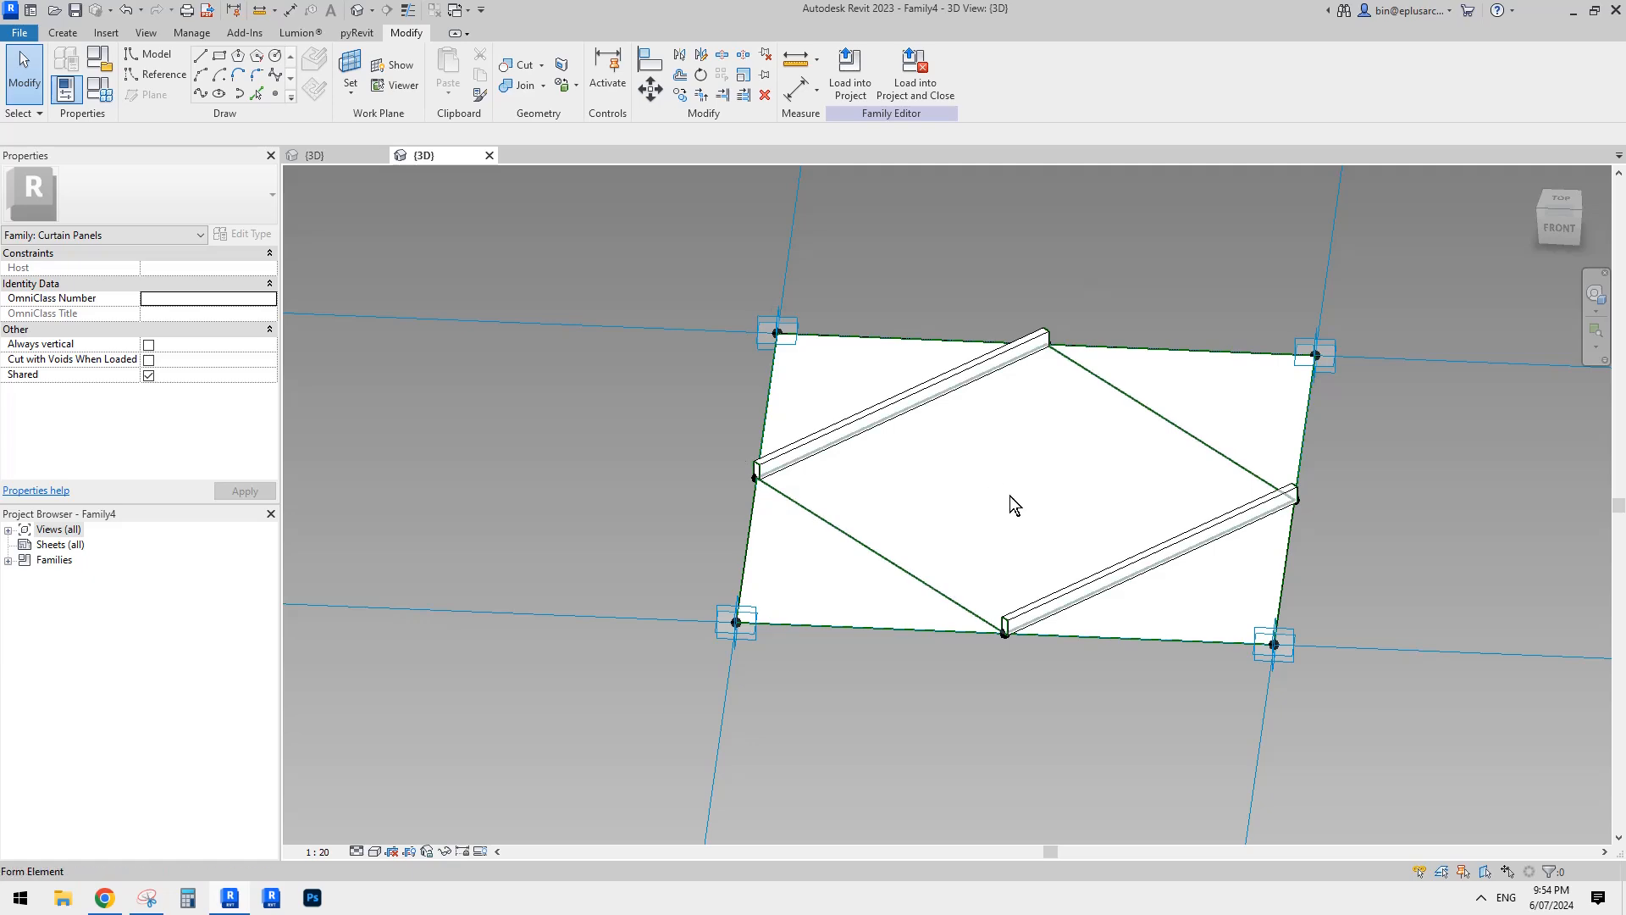
# Step: Switch to the Google Docs document in Chrome to examine the facade reference image, and return to Revit
pyautogui.keyDown('shift'); pyautogui.moveTo(1013, 505); pyautogui.dragTo(1009, 552, button='middle'); pyautogui.keyUp('shift')
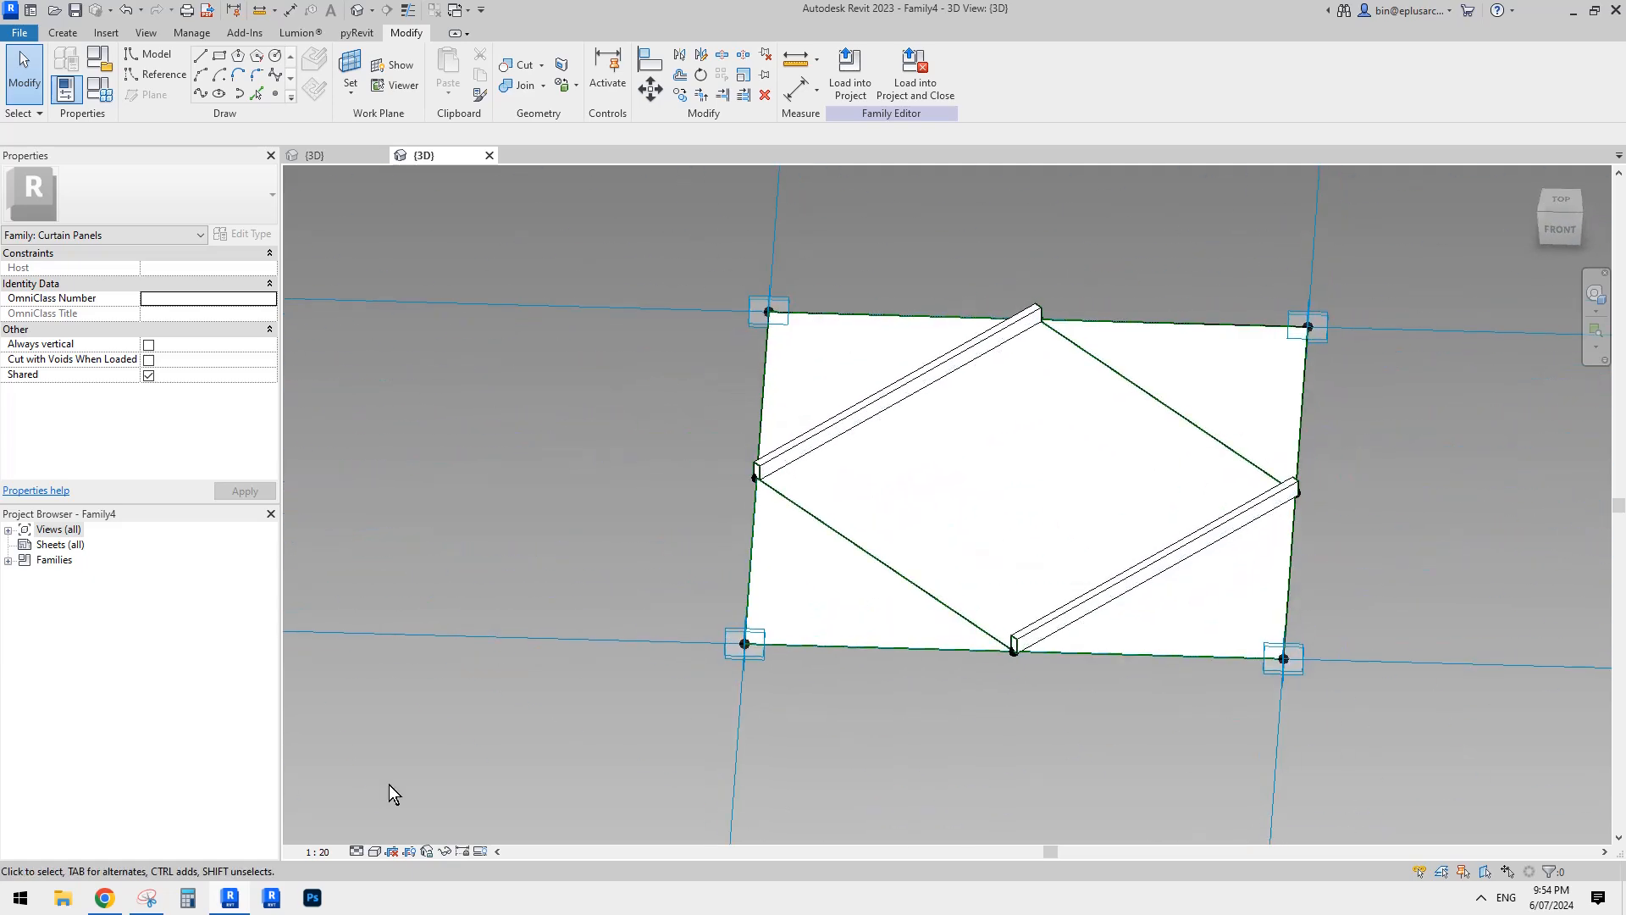
pyautogui.click(116, 897)
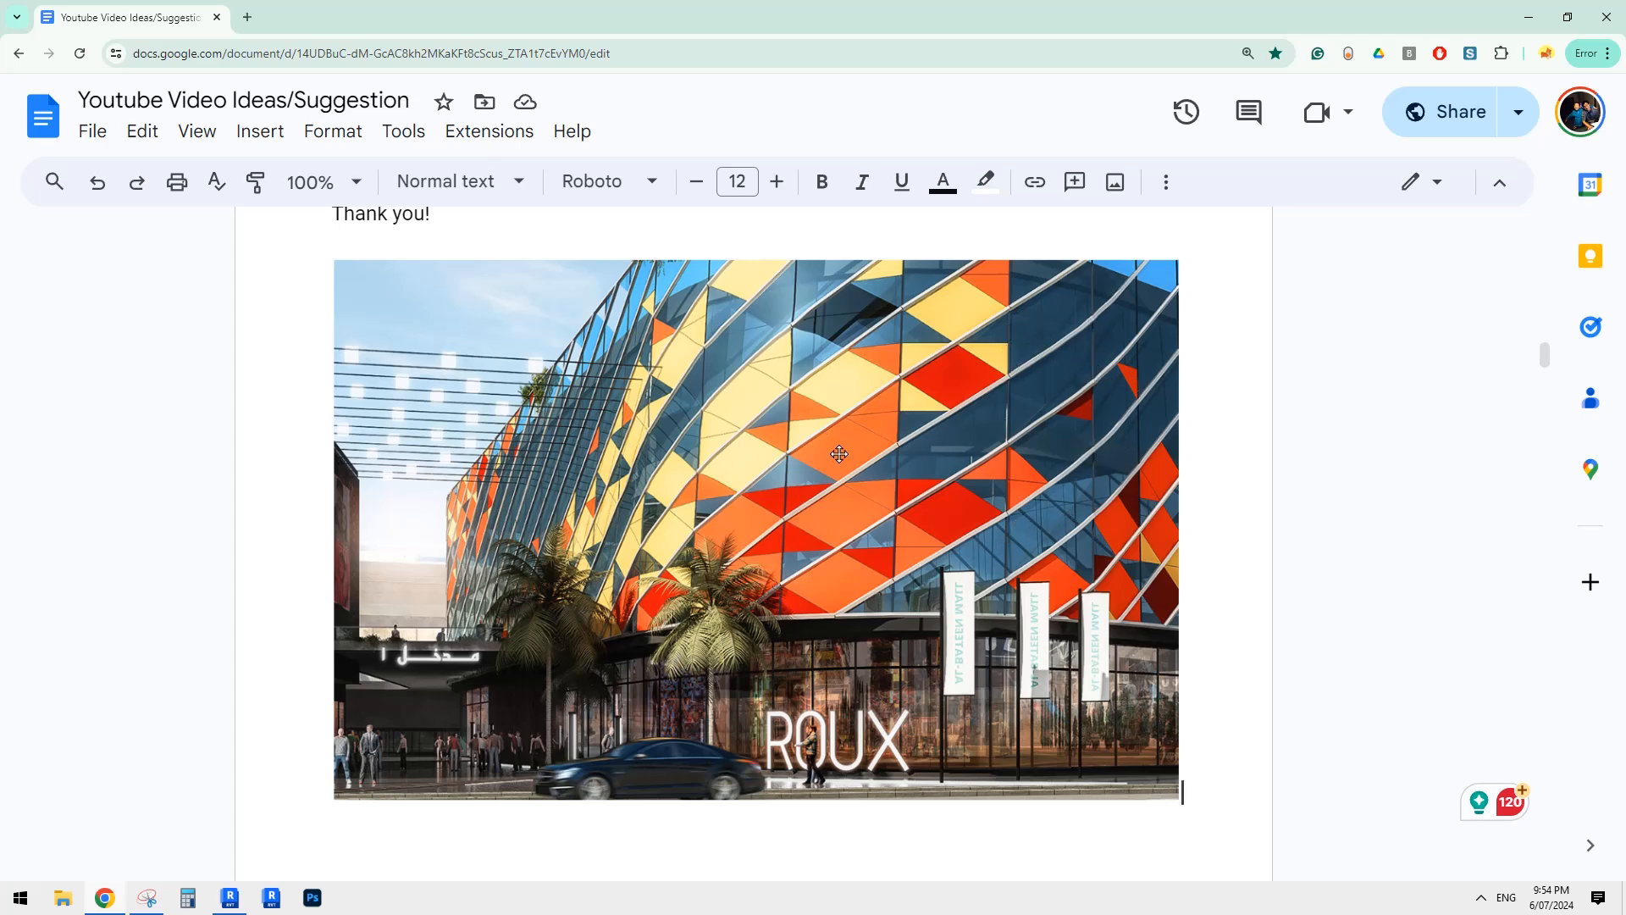
pyautogui.click(230, 898)
# Step: Switch the panel view to Wireframe display
pyautogui.keyDown('shift'); pyautogui.moveTo(929, 559); pyautogui.dragTo(995, 542, button='middle'); pyautogui.keyUp('shift')
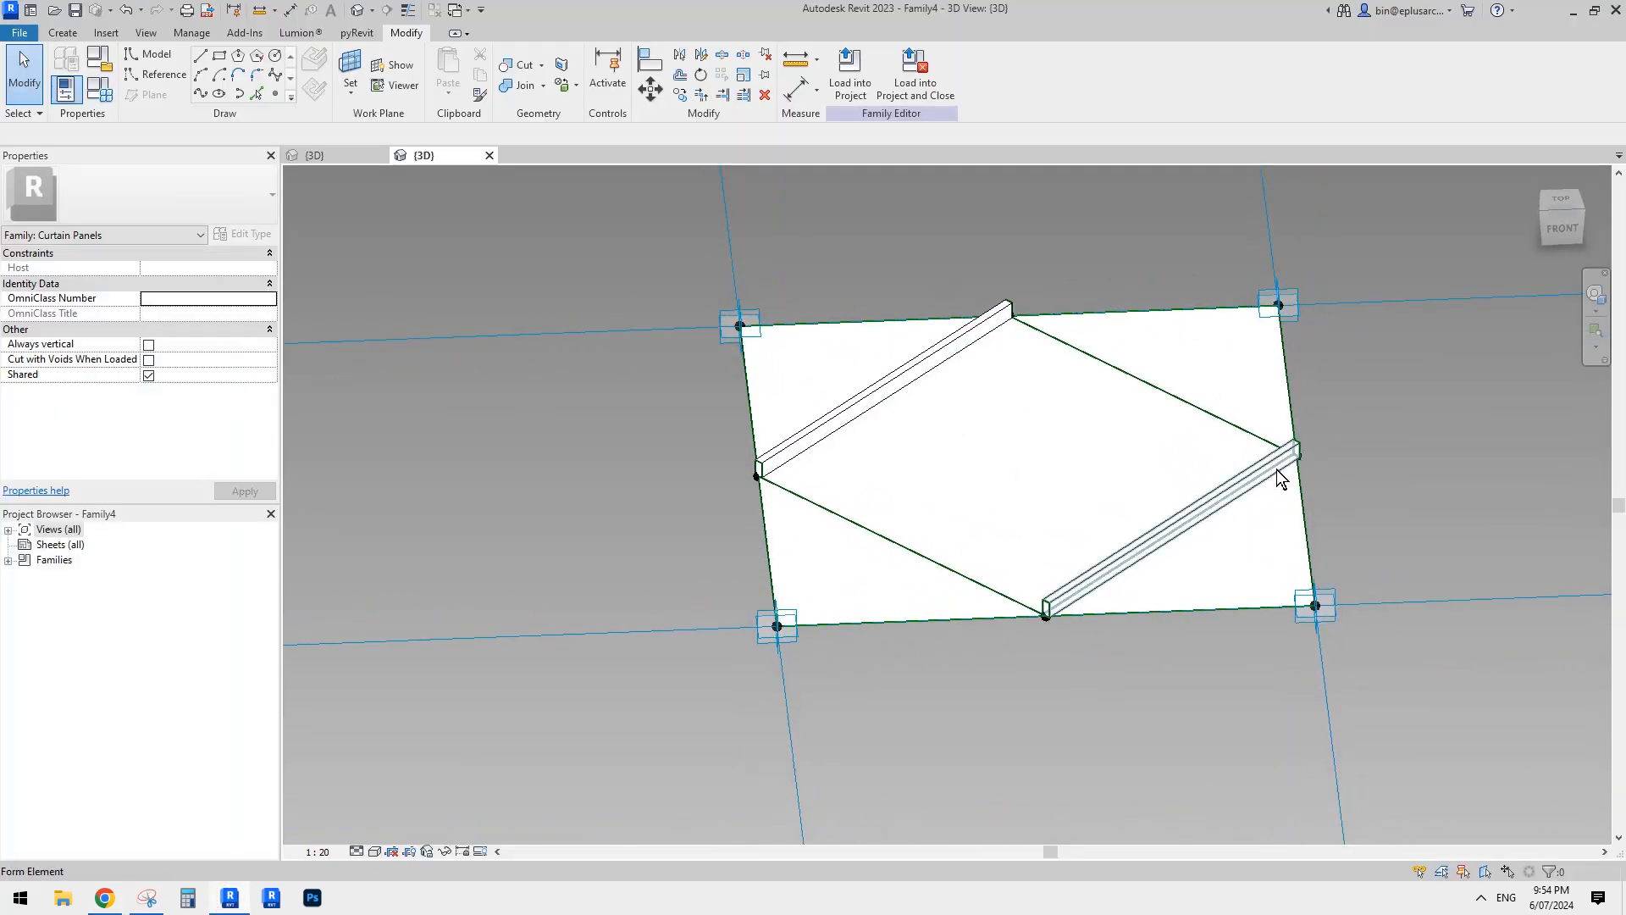
pyautogui.keyDown('shift'); pyautogui.moveTo(1224, 596); pyautogui.dragTo(1291, 596, button='middle'); pyautogui.keyUp('shift')
pyautogui.scroll(2, 1117, 584)
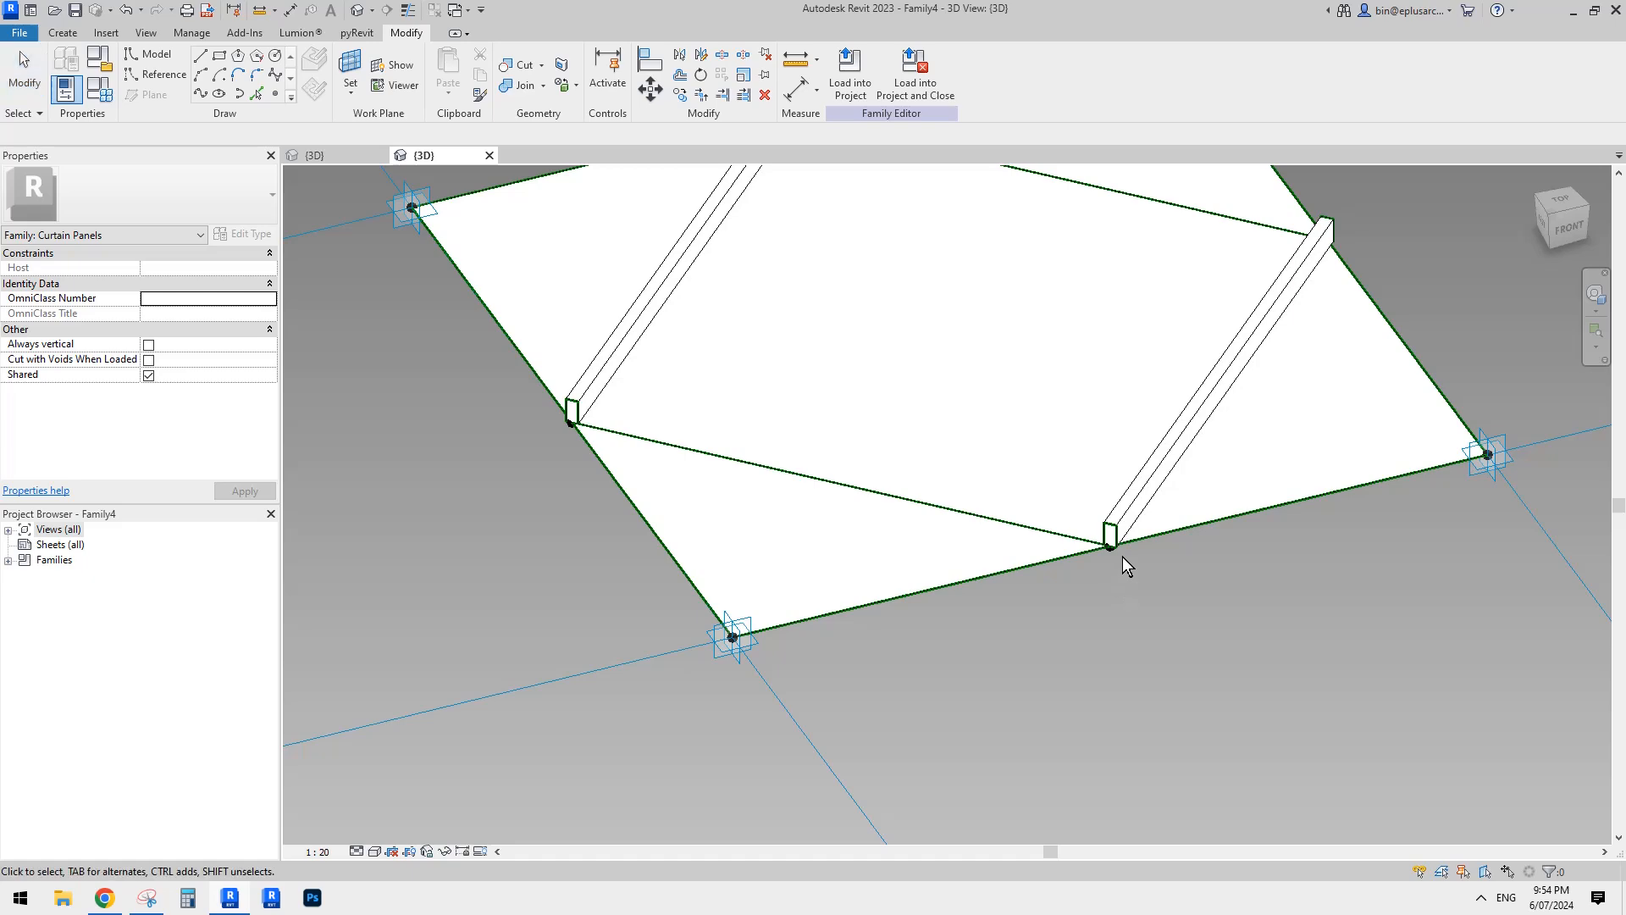
pyautogui.moveTo(1121, 557); pyautogui.dragTo(1067, 569, button='middle')
pyautogui.press('w')
pyautogui.press('f')
# Step: Copy the rectangular profile and its reference point from the diamond's bottom corner to a free spot above the right half of the panel's bottom edge
pyautogui.scroll(5, 1086, 555)
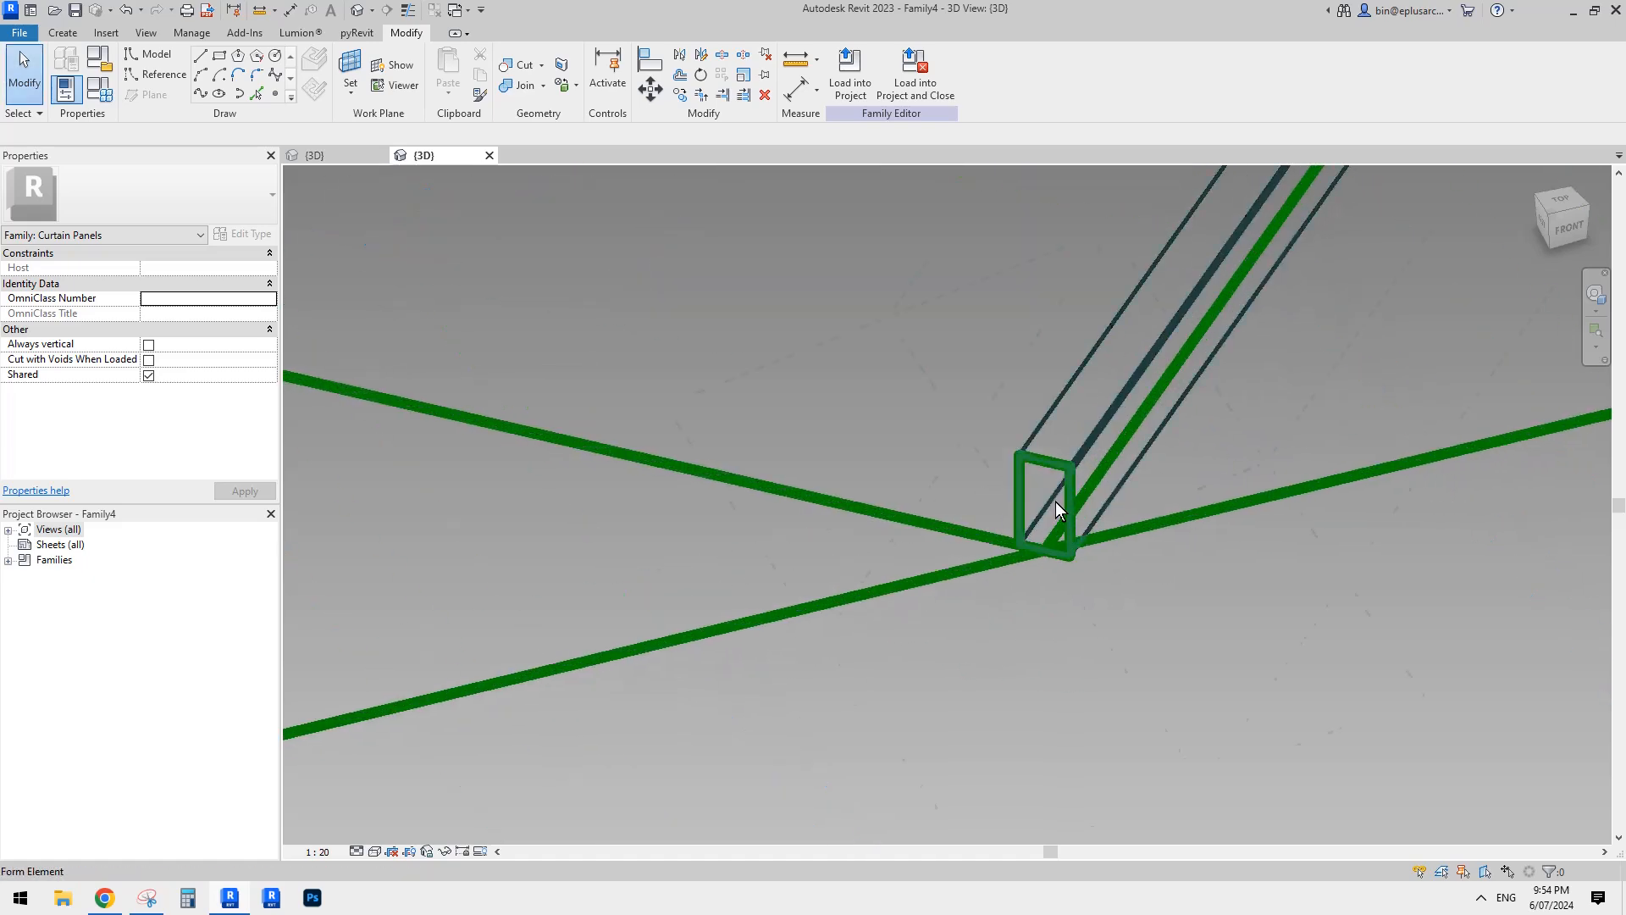
pyautogui.click(1047, 550)
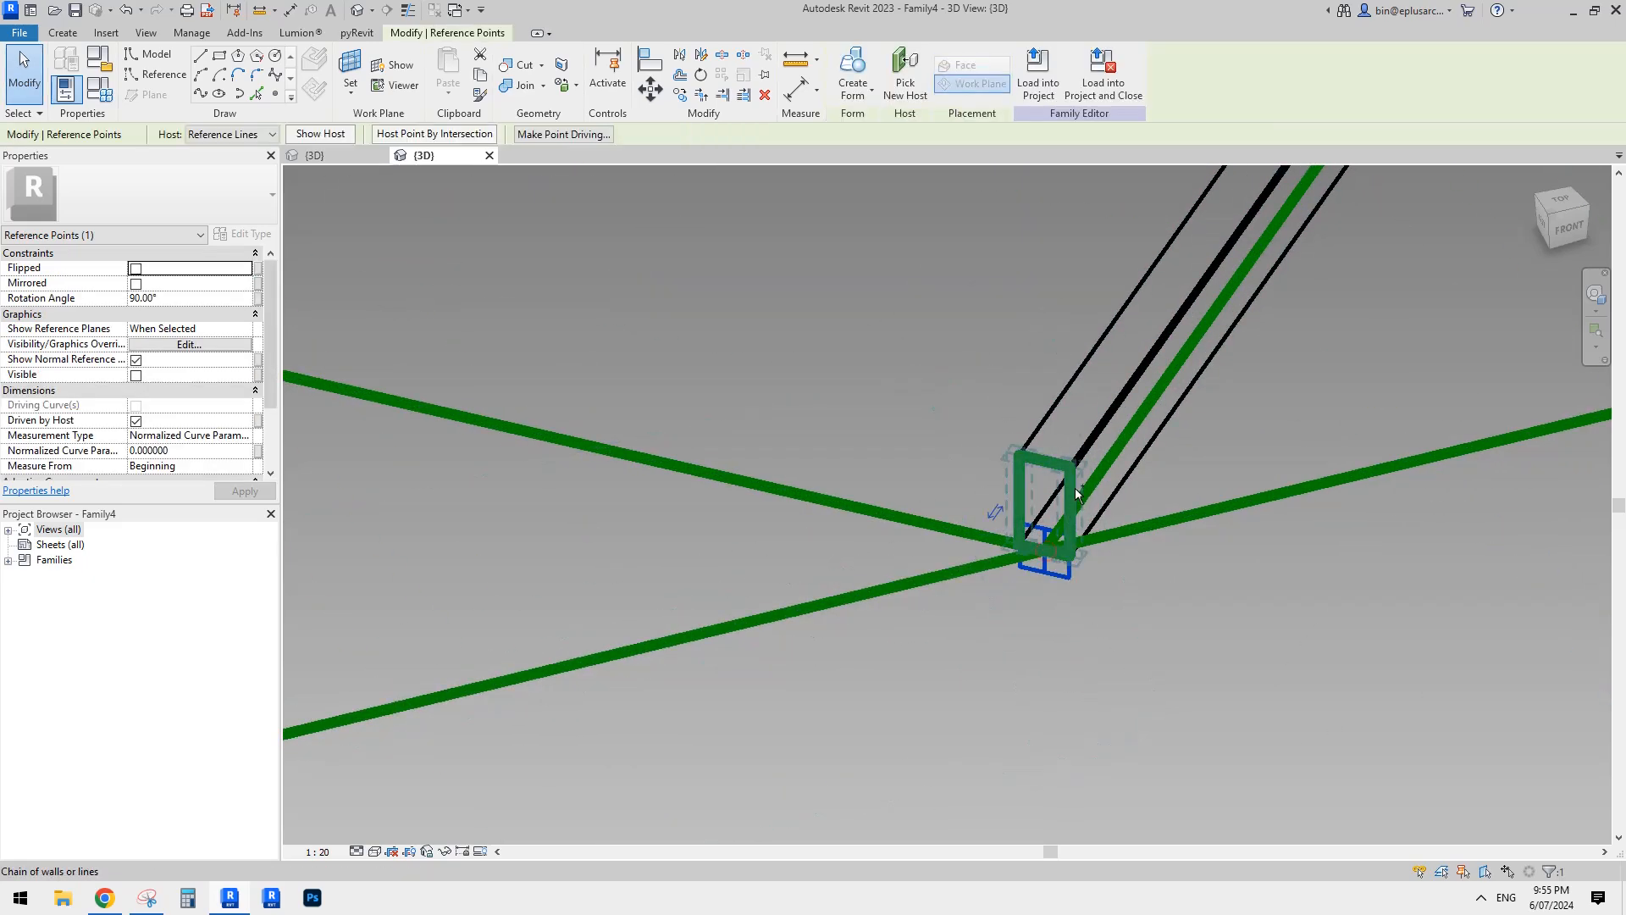
pyautogui.scroll(-6, 933, 508)
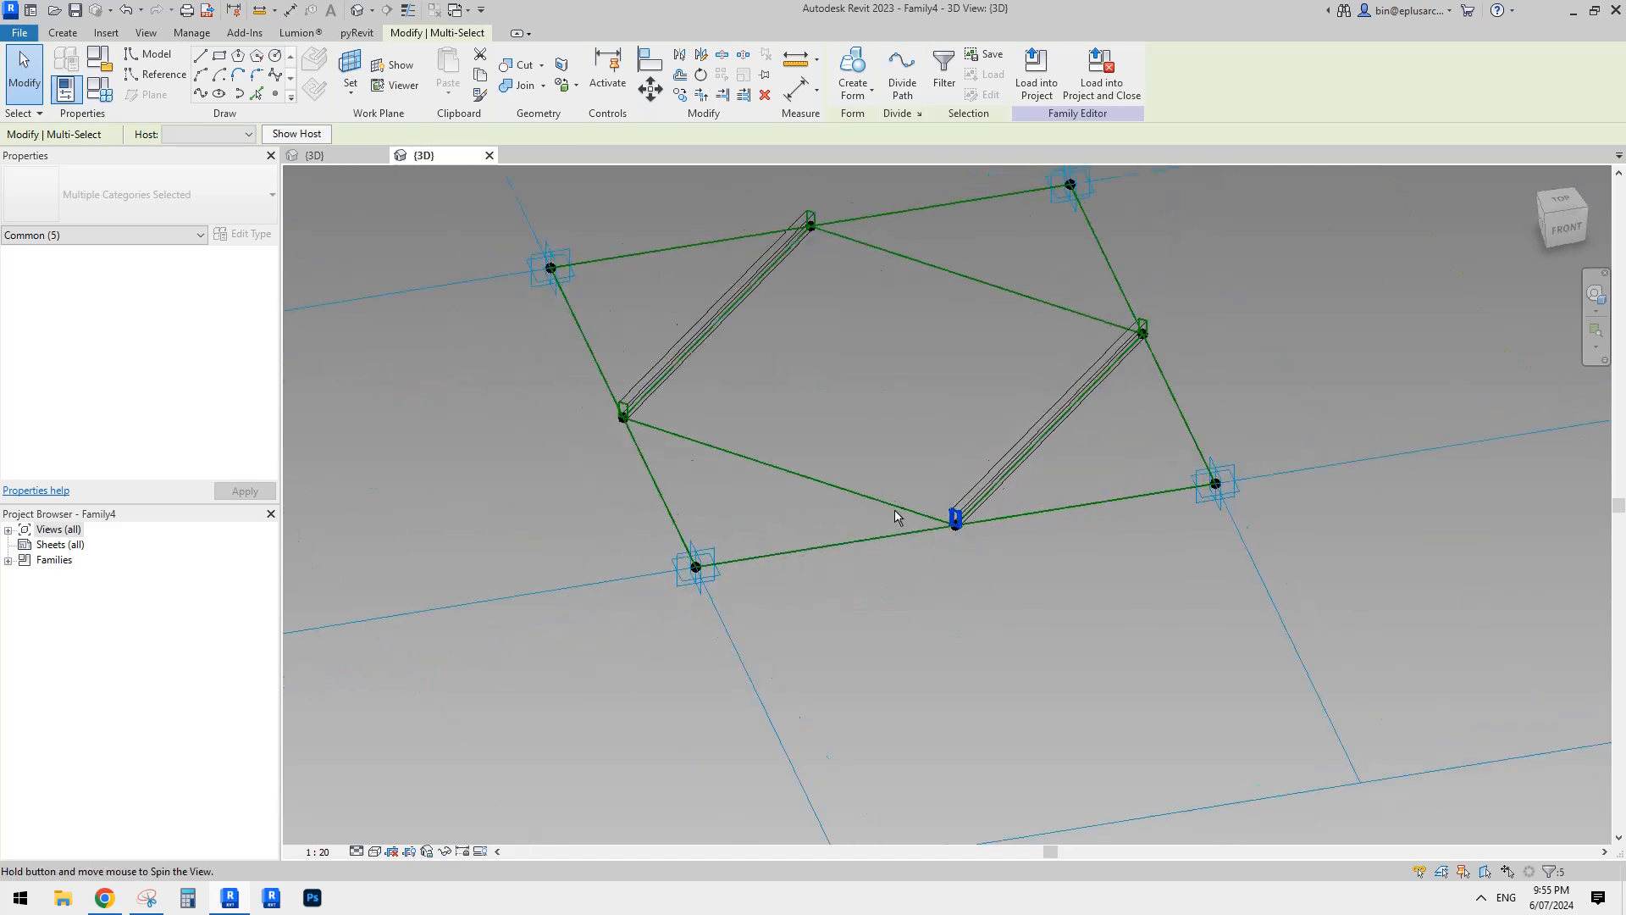
pyautogui.scroll(3, 953, 527)
pyautogui.click(958, 526)
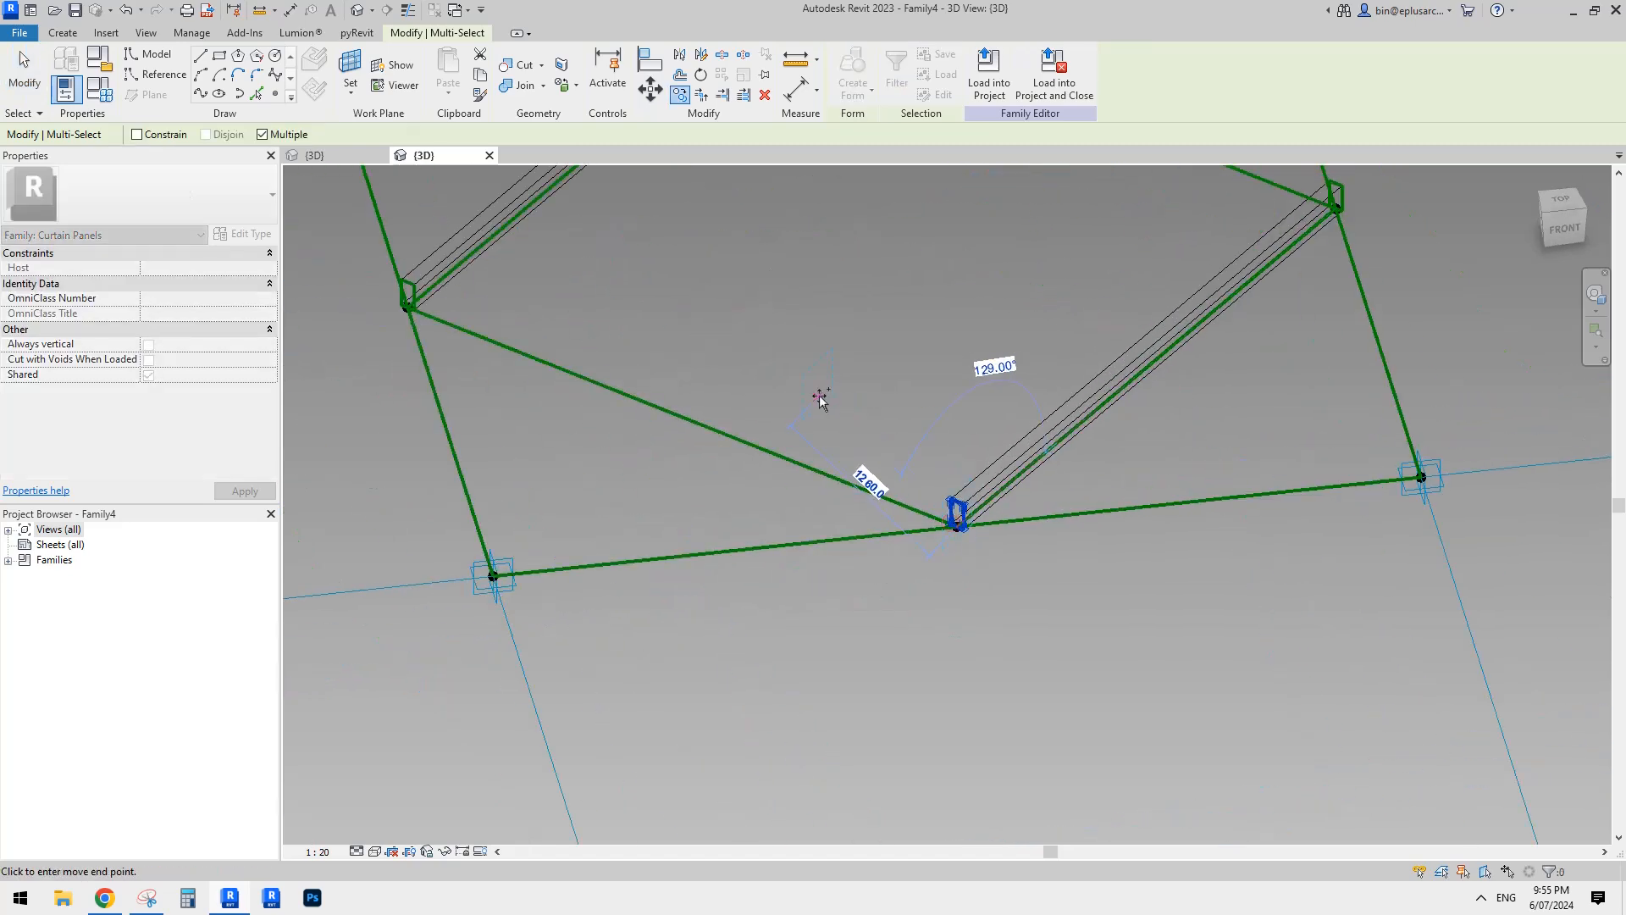
pyautogui.moveTo(1138, 455); pyautogui.dragTo(876, 517, button='middle')
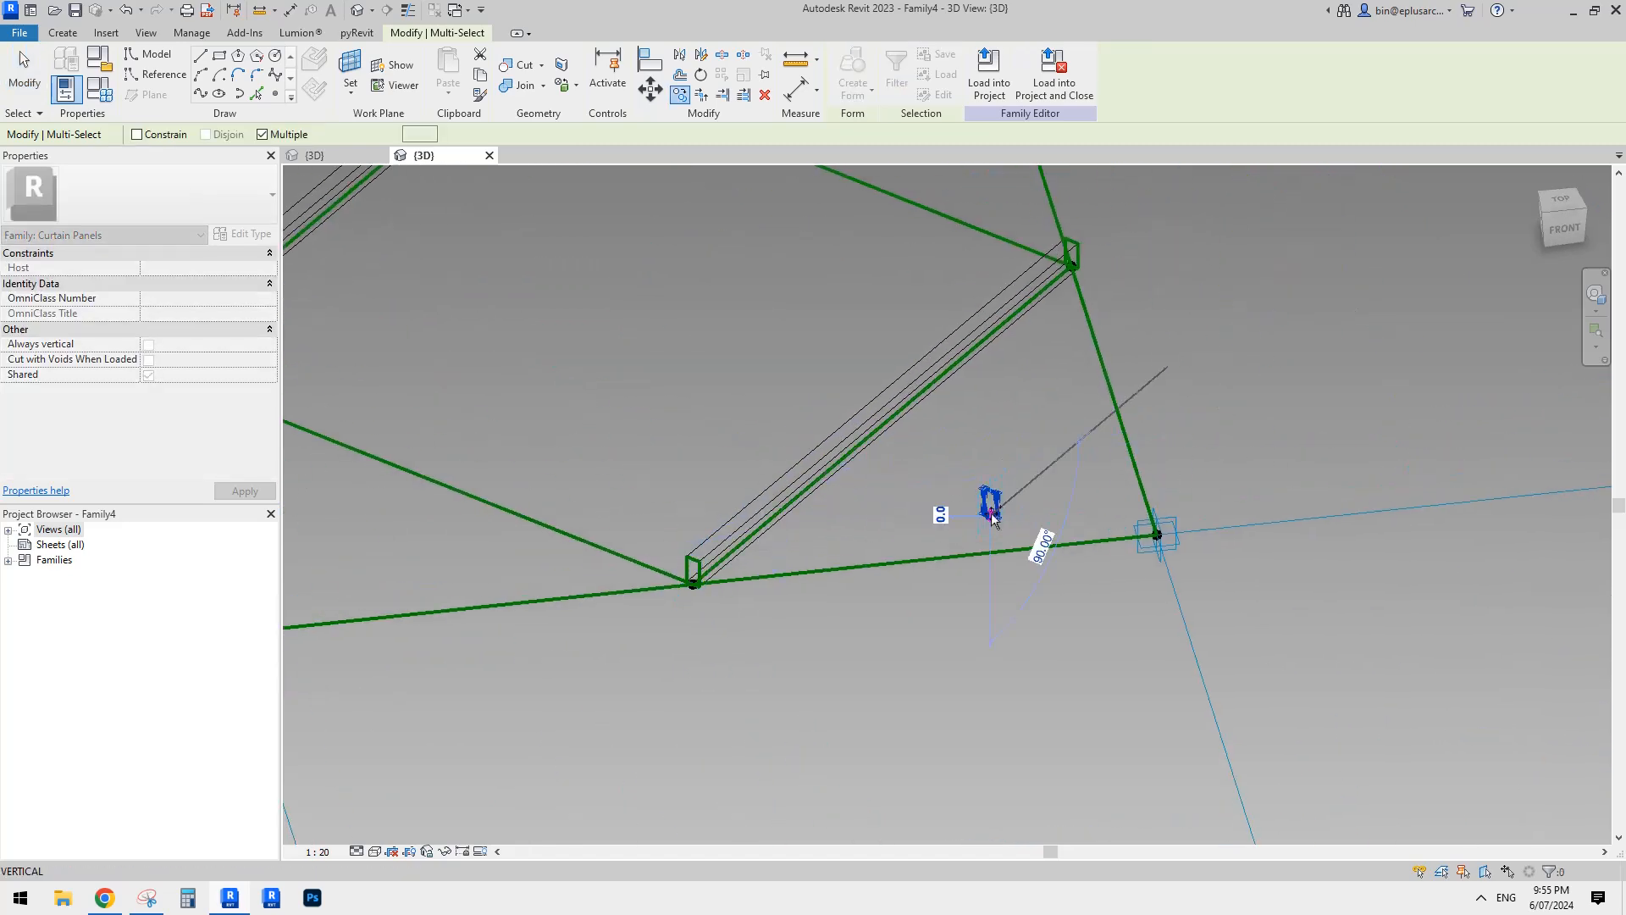
pyautogui.click(1003, 522)
# Step: Re-host the copied profile's reference point on the panel's bottom edge, between the diamond's bottom corner and the panel's lower-right corner
pyautogui.scroll(3, 991, 517)
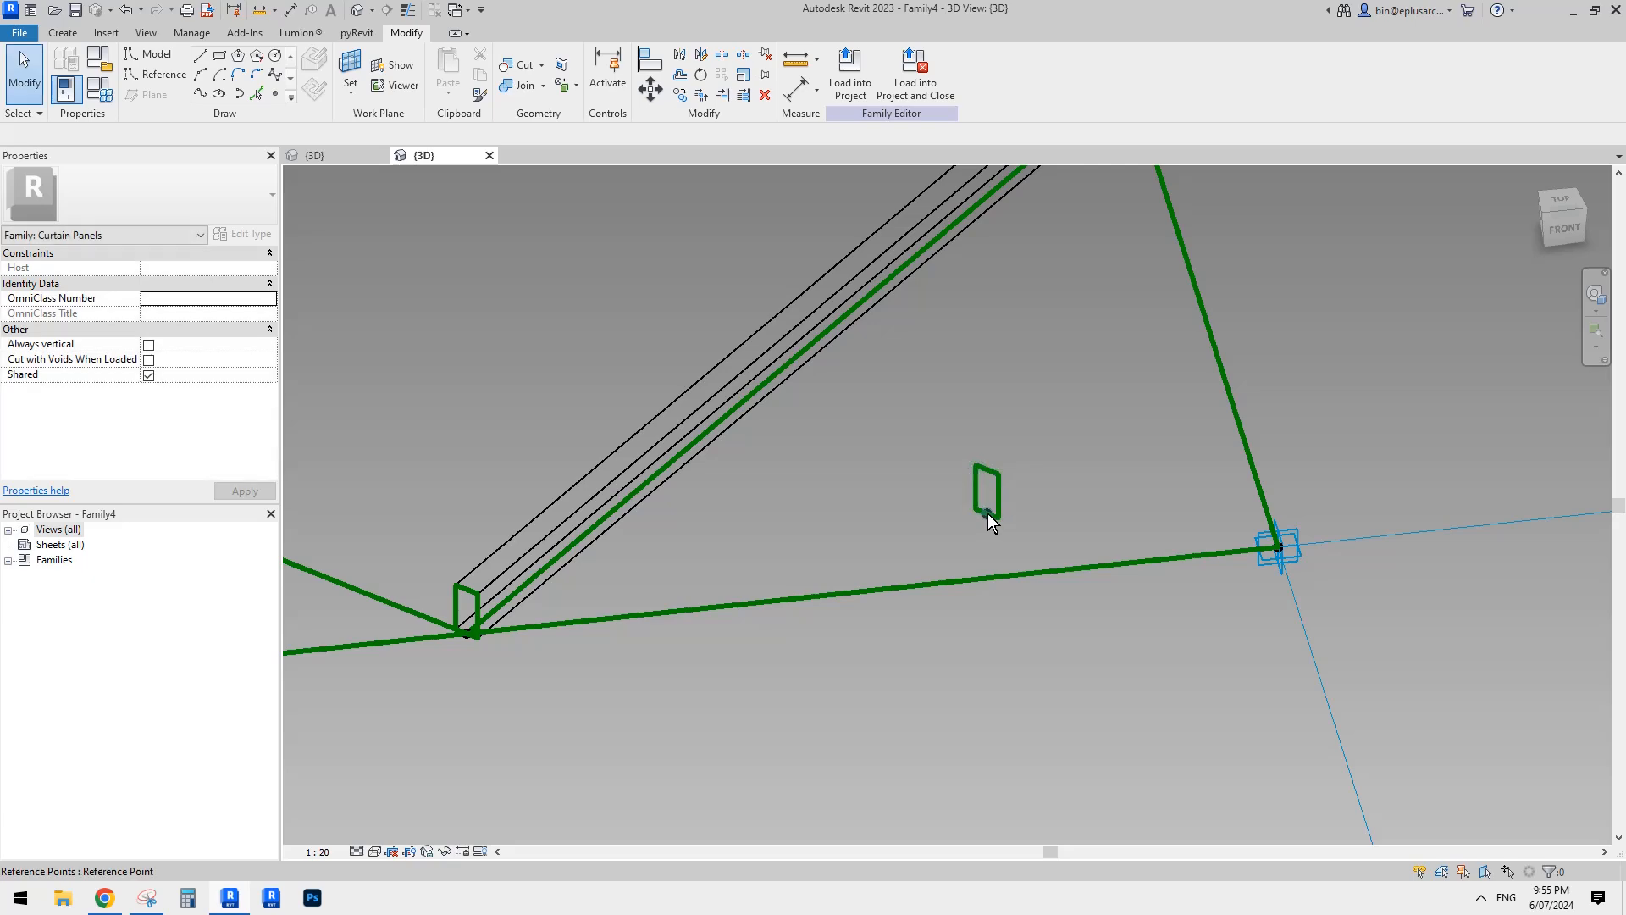
pyautogui.click(988, 513)
pyautogui.click(906, 76)
pyautogui.click(983, 579)
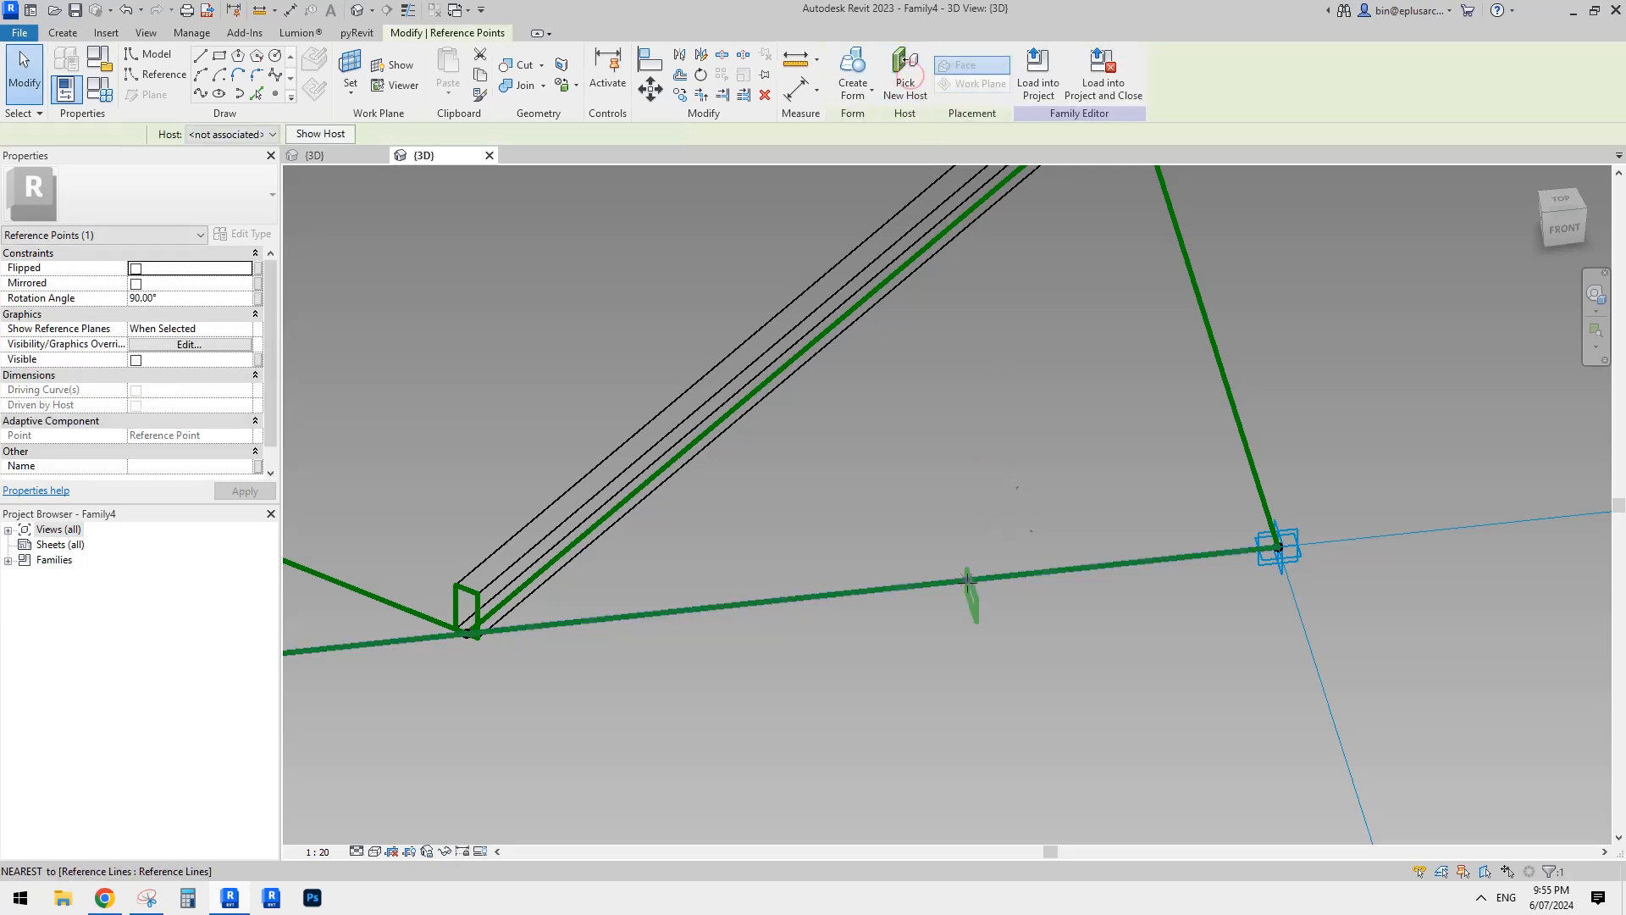
pyautogui.press('Escape')
pyautogui.scroll(-2, 1015, 598)
pyautogui.keyDown('shift'); pyautogui.moveTo(947, 627); pyautogui.dragTo(941, 533, button='middle'); pyautogui.keyUp('shift')
pyautogui.scroll(3, 834, 518)
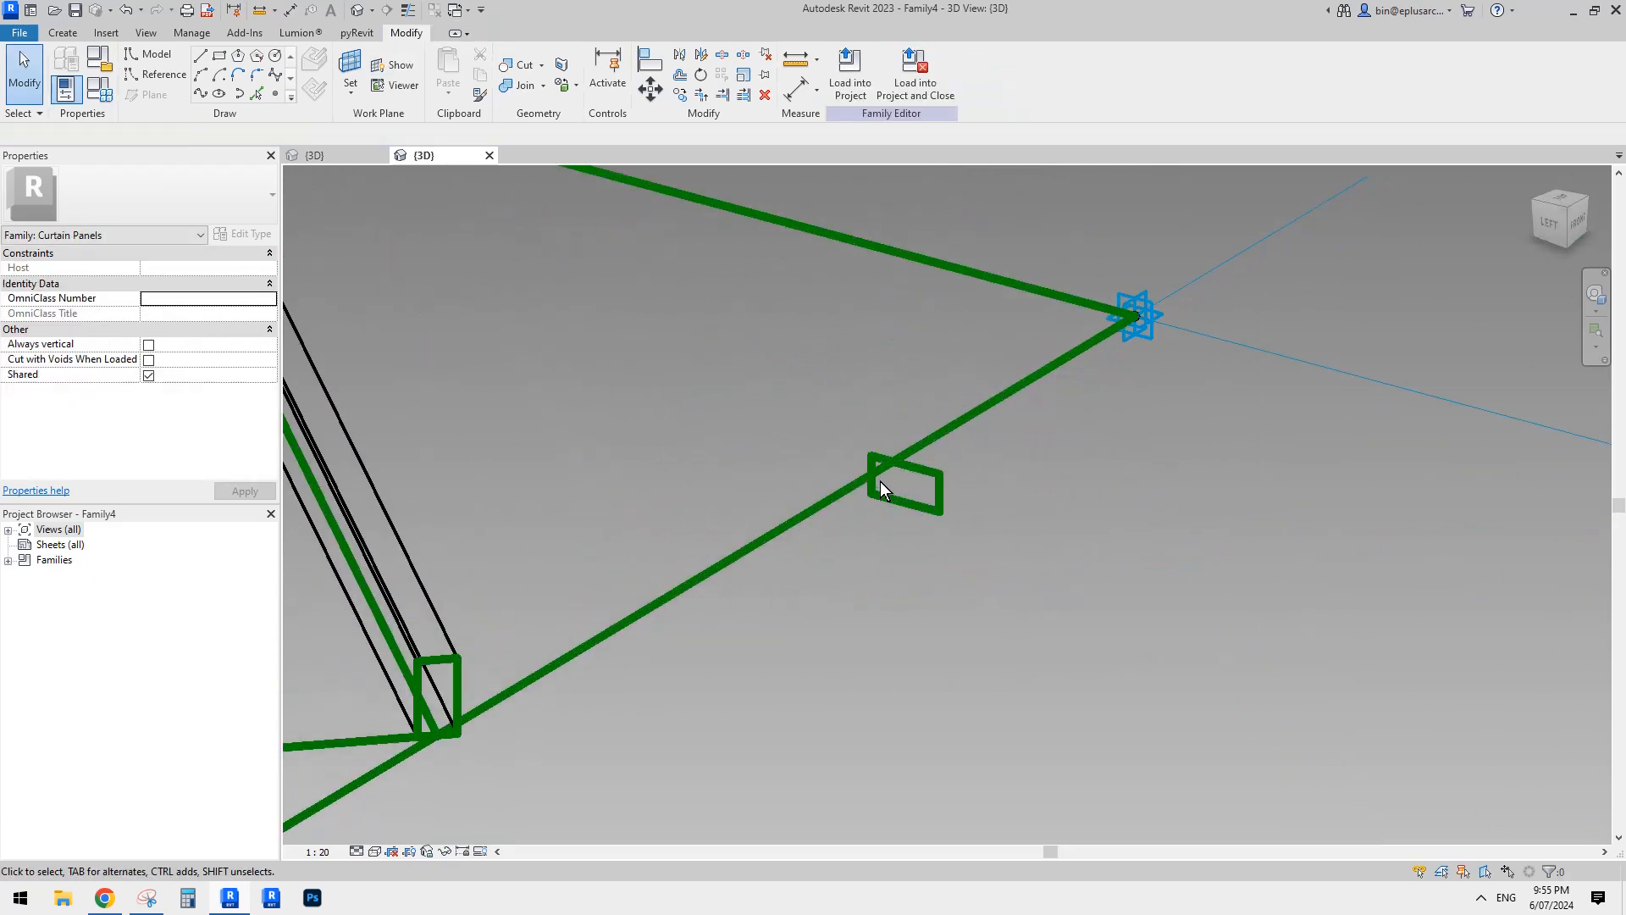
# Step: Set the rotation angle of the reference point hosting the copied profile on the panel's bottom edge to 0°
pyautogui.moveTo(830, 466); pyautogui.dragTo(886, 498)
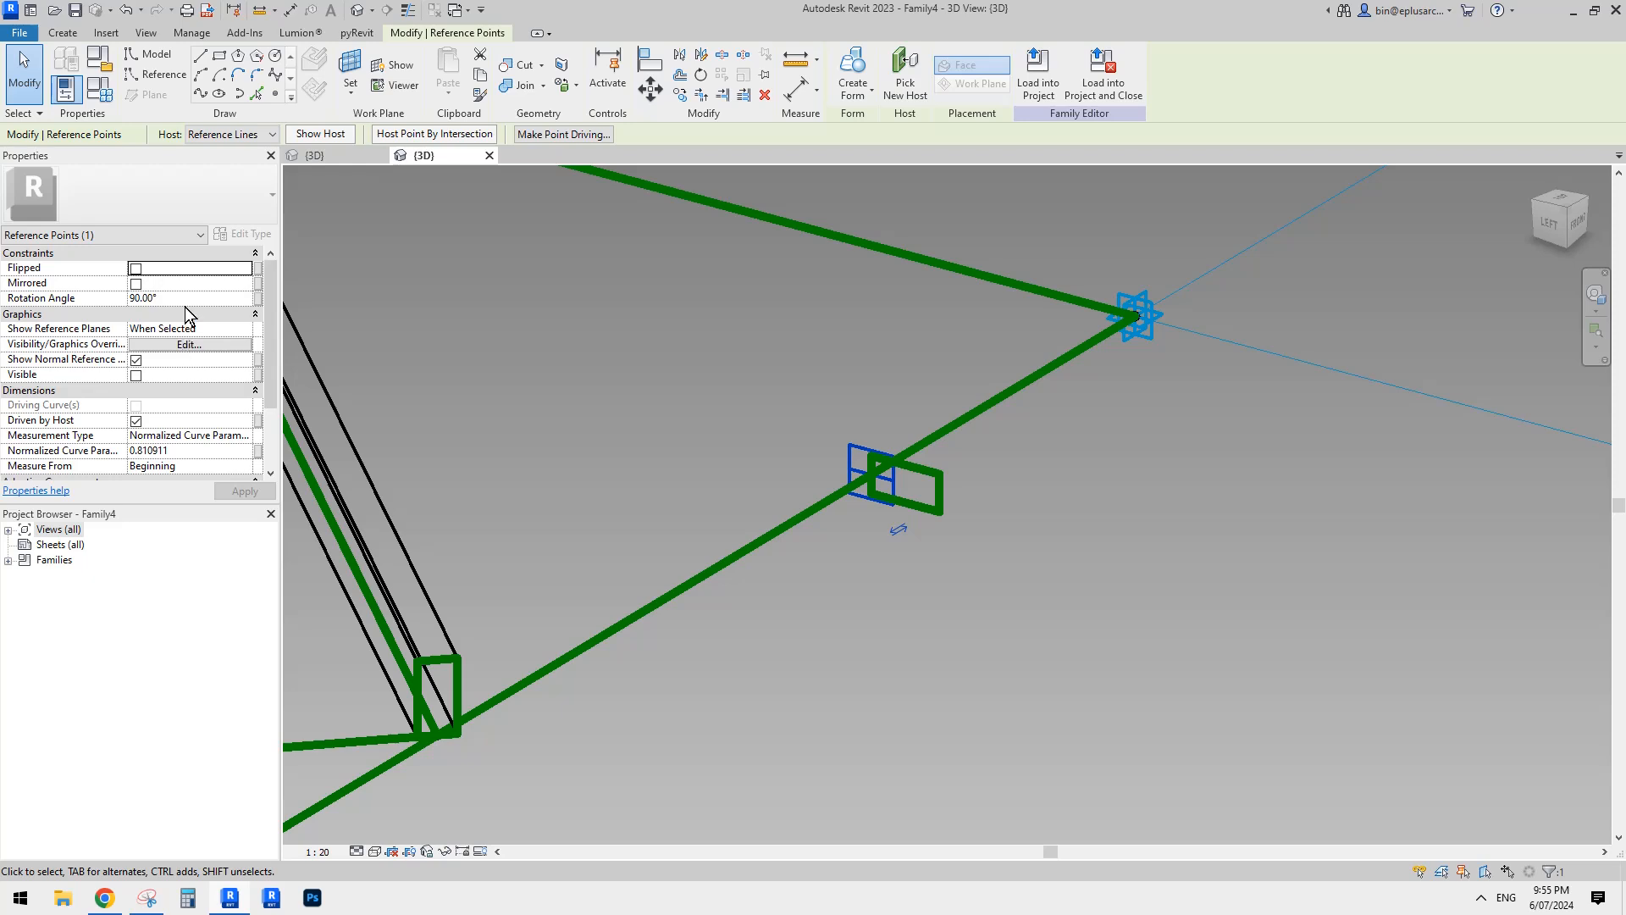
pyautogui.click(186, 296)
pyautogui.write('-90')
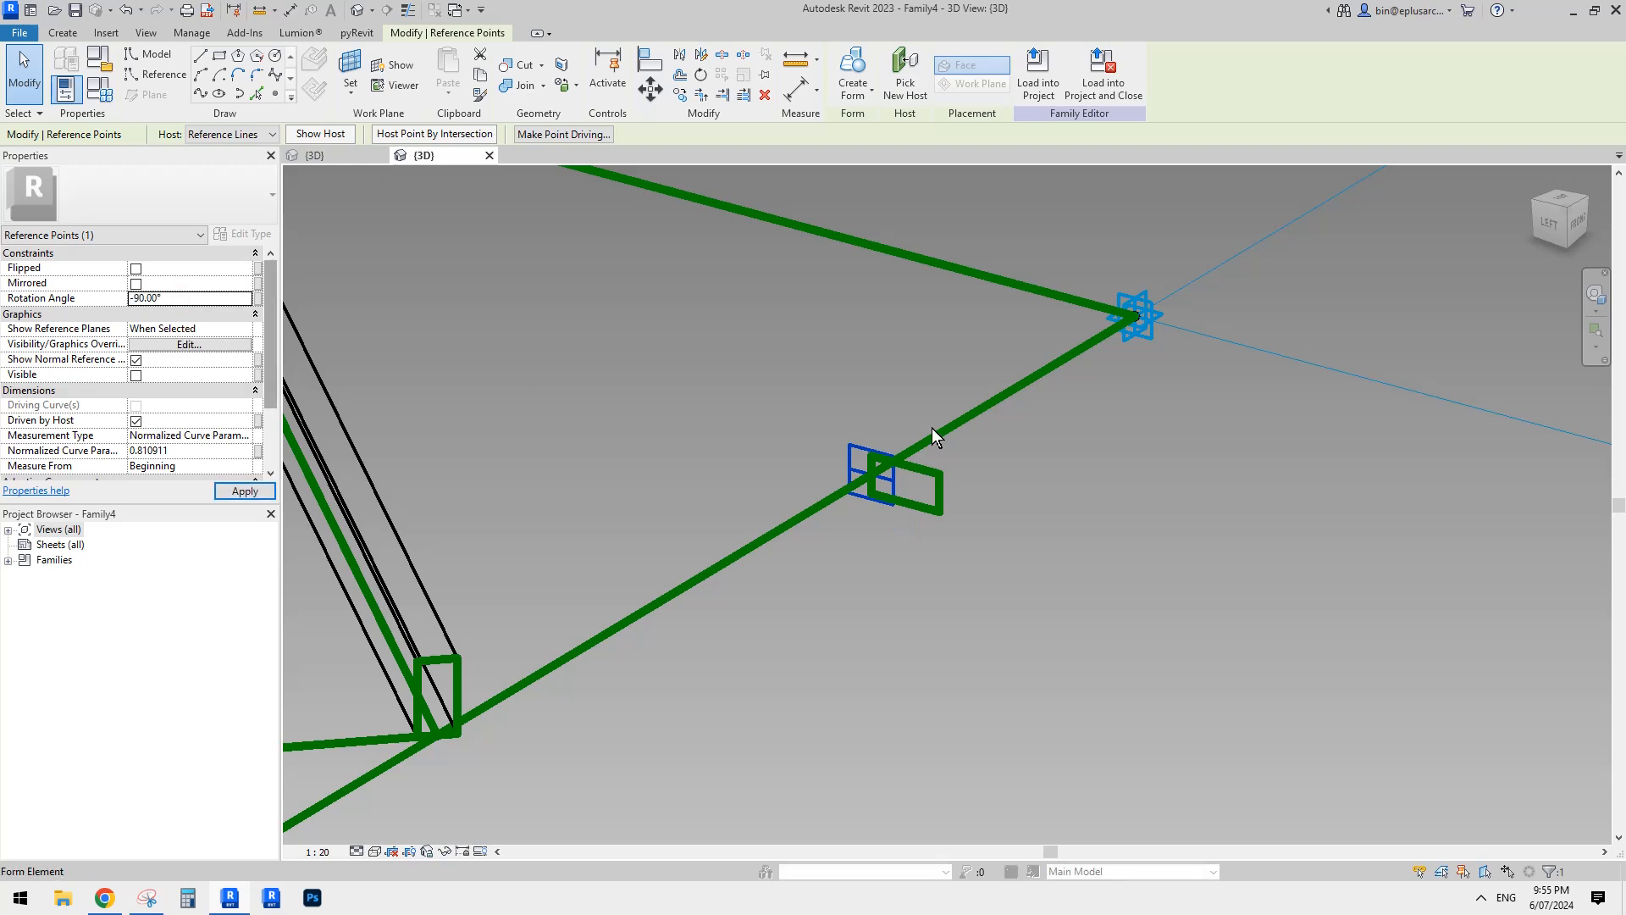
pyautogui.click(189, 298)
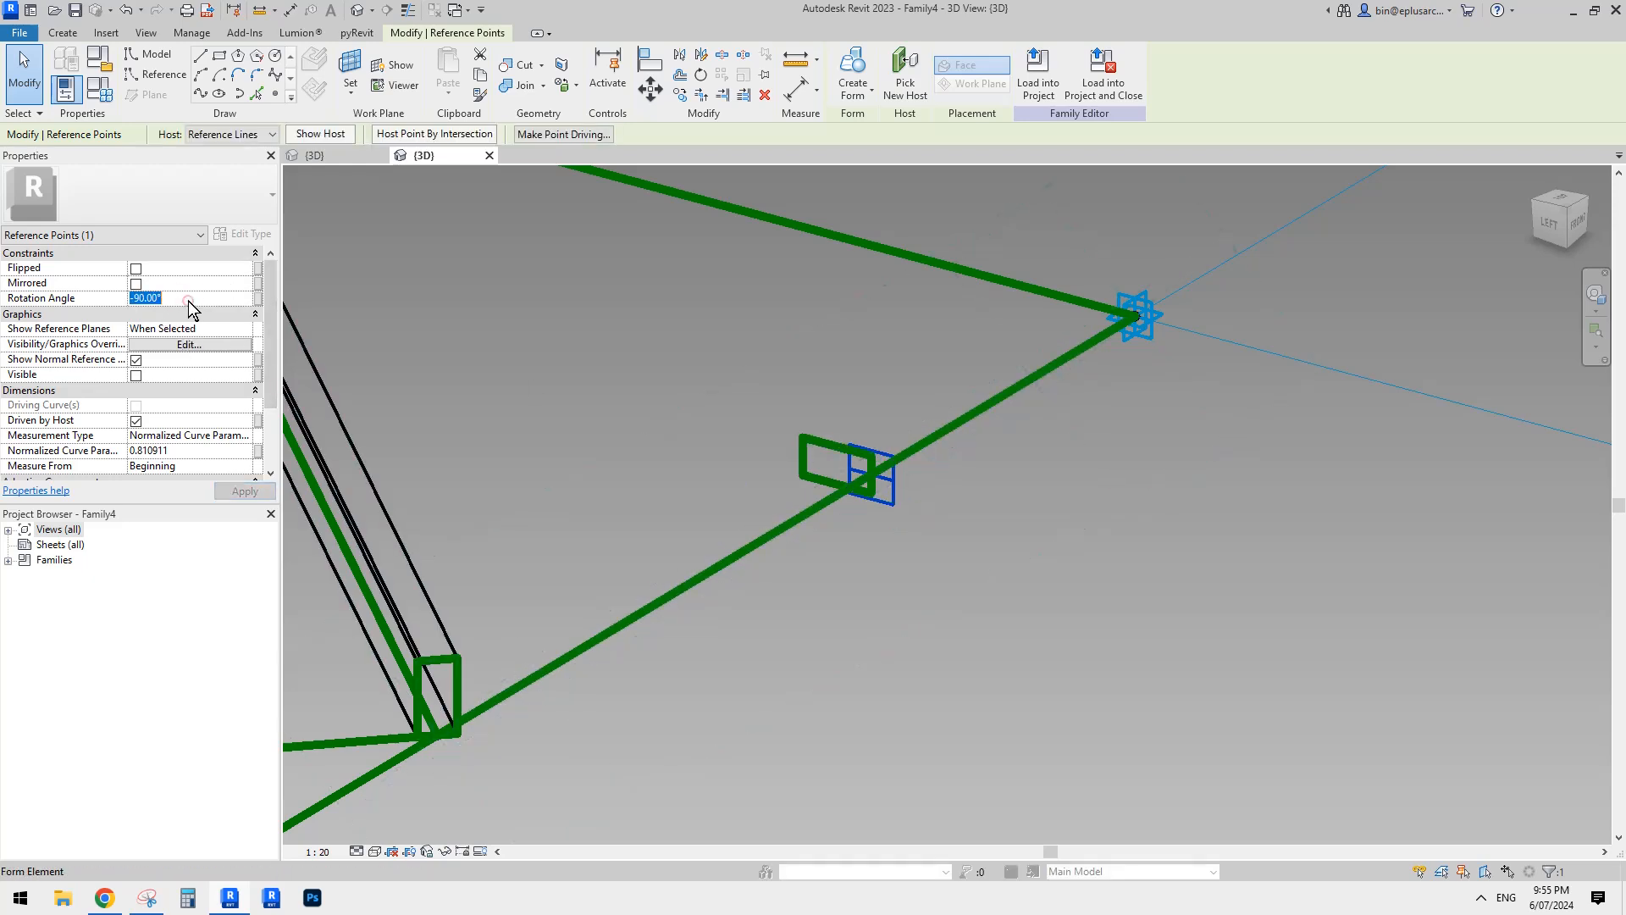
pyautogui.write('0')
pyautogui.scroll(-1, 945, 518)
pyautogui.click(968, 572)
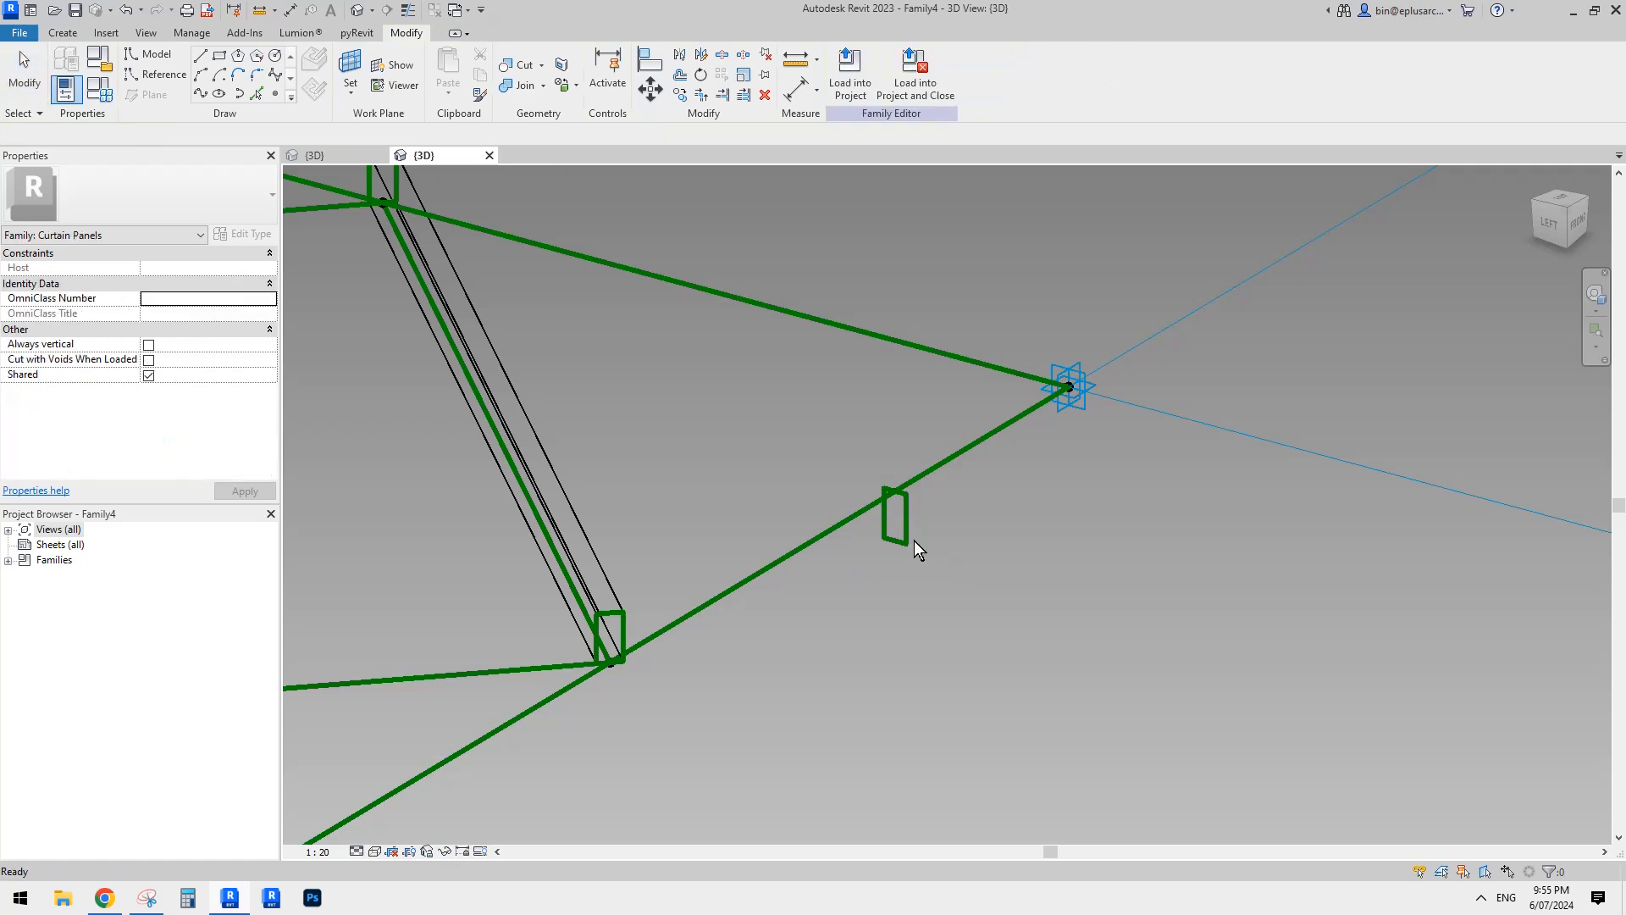
# Step: Create a solid form by sweeping the copied rectangular profile along all four outer edges of the panel
pyautogui.press('Tab')
pyautogui.click(907, 546)
pyautogui.scroll(-2, 897, 557)
pyautogui.keyDown('shift'); pyautogui.moveTo(867, 568); pyautogui.dragTo(1101, 550, button='middle'); pyautogui.keyUp('shift')
pyautogui.click(834, 553)
pyautogui.press('Tab')
pyautogui.click(901, 546)
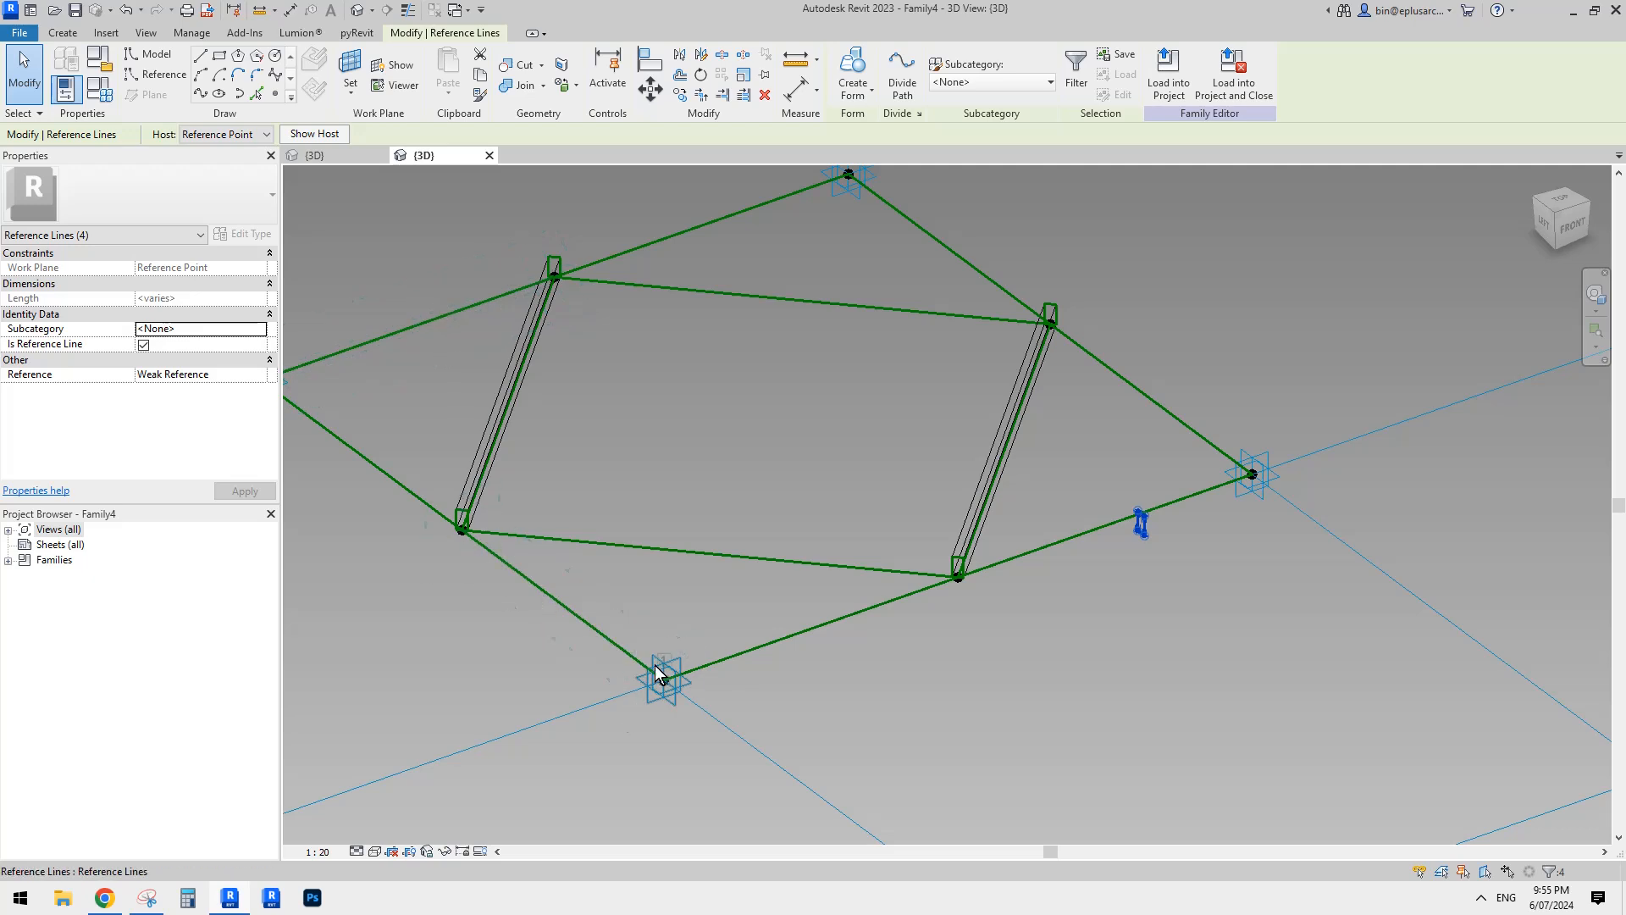
pyautogui.press('Tab')
pyautogui.keyDown('ctrl'); pyautogui.click(1064, 537); pyautogui.keyUp('ctrl')
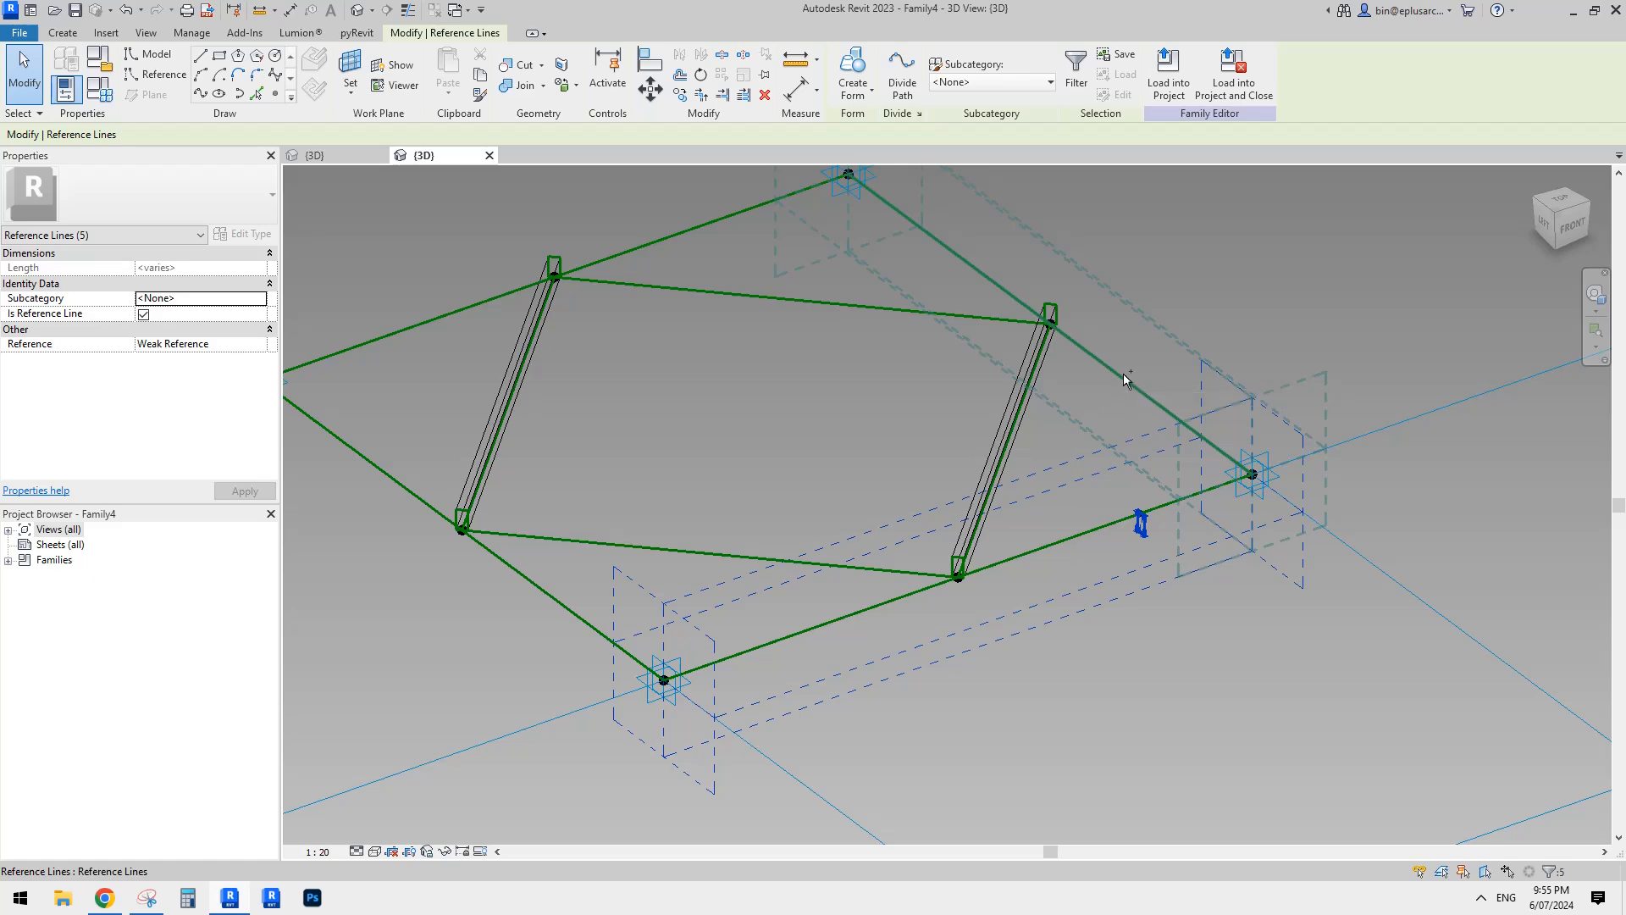
pyautogui.keyDown('ctrl'); pyautogui.click(1124, 375); pyautogui.keyUp('ctrl')
pyautogui.moveTo(760, 429); pyautogui.dragTo(939, 559, button='middle')
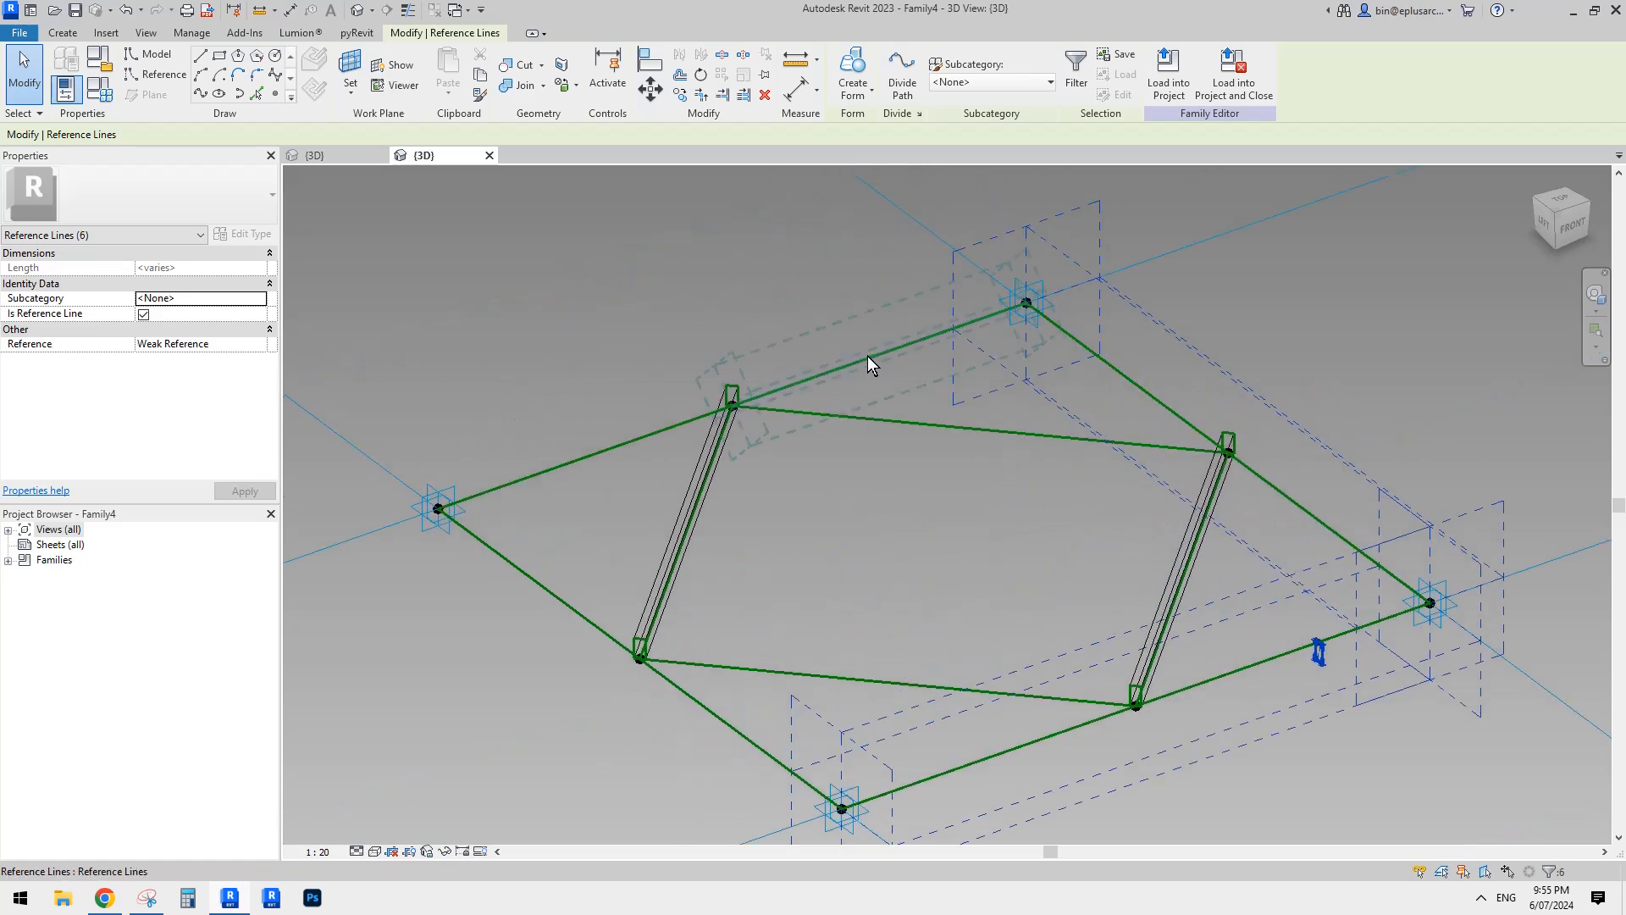
pyautogui.keyDown('ctrl'); pyautogui.click(867, 355); pyautogui.keyUp('ctrl')
pyautogui.keyDown('ctrl'); pyautogui.click(581, 611); pyautogui.keyUp('ctrl')
pyautogui.scroll(-2, 750, 568)
pyautogui.moveTo(752, 569); pyautogui.dragTo(769, 477, button='middle')
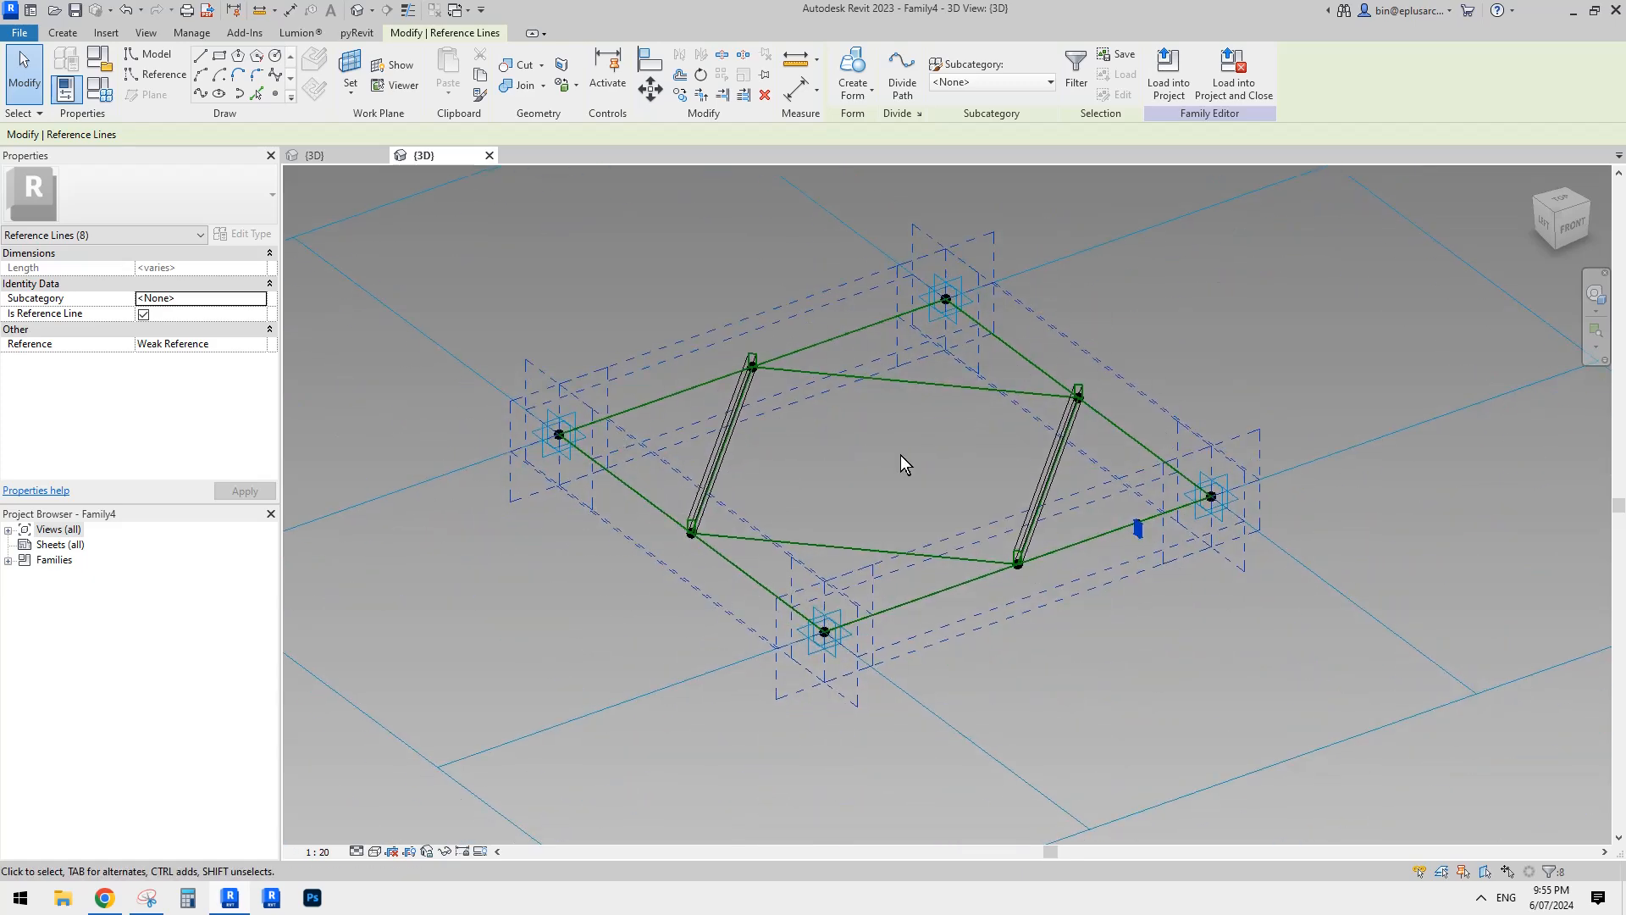
pyautogui.click(853, 68)
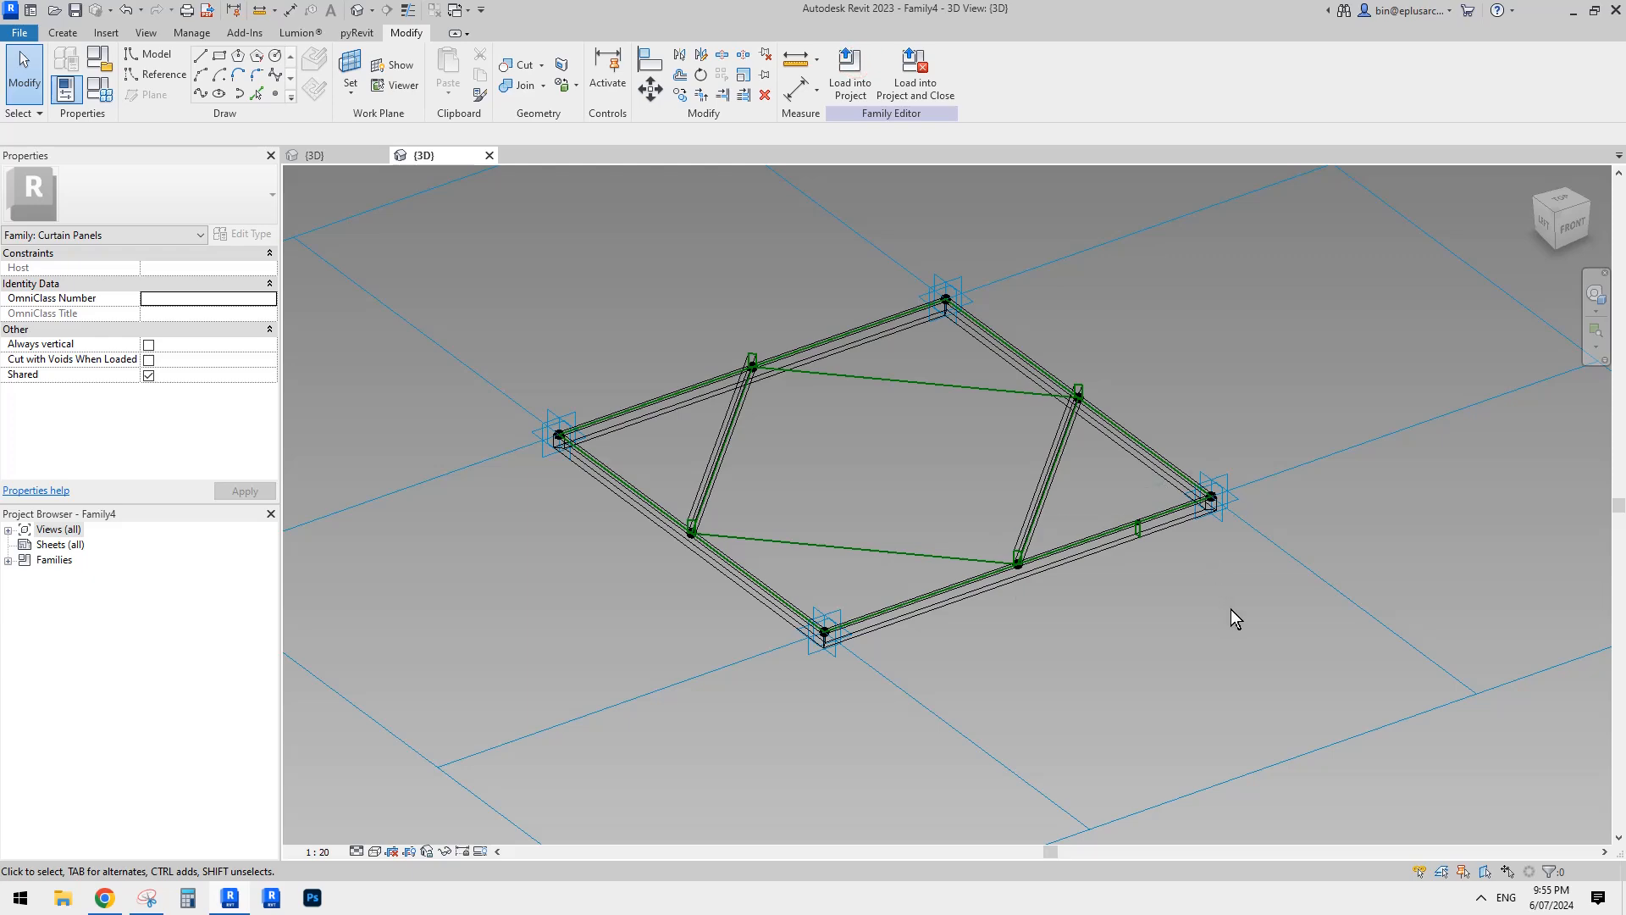
# Step: Switch the panel view to Hidden Line display and examine the frame along the outer edges from several angles
pyautogui.moveTo(1269, 342); pyautogui.dragTo(1268, 491, button='middle')
pyautogui.press('h')
pyautogui.press('l')
pyautogui.scroll(3, 1047, 514)
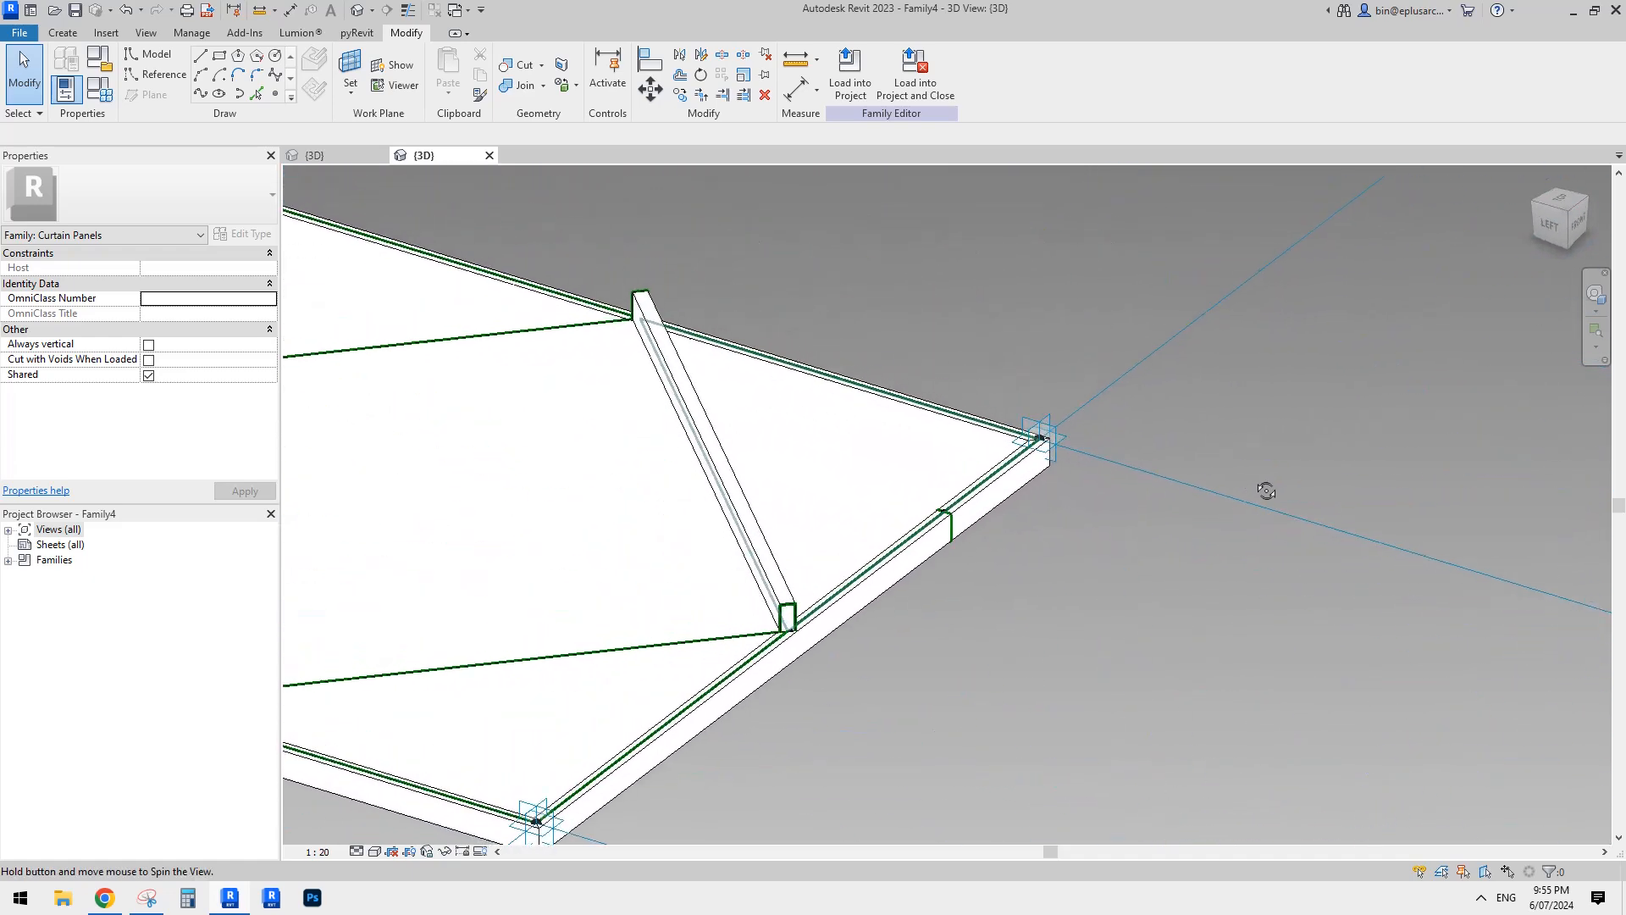
pyautogui.keyDown('shift'); pyautogui.moveTo(1046, 444); pyautogui.dragTo(890, 512, button='middle'); pyautogui.keyUp('shift')
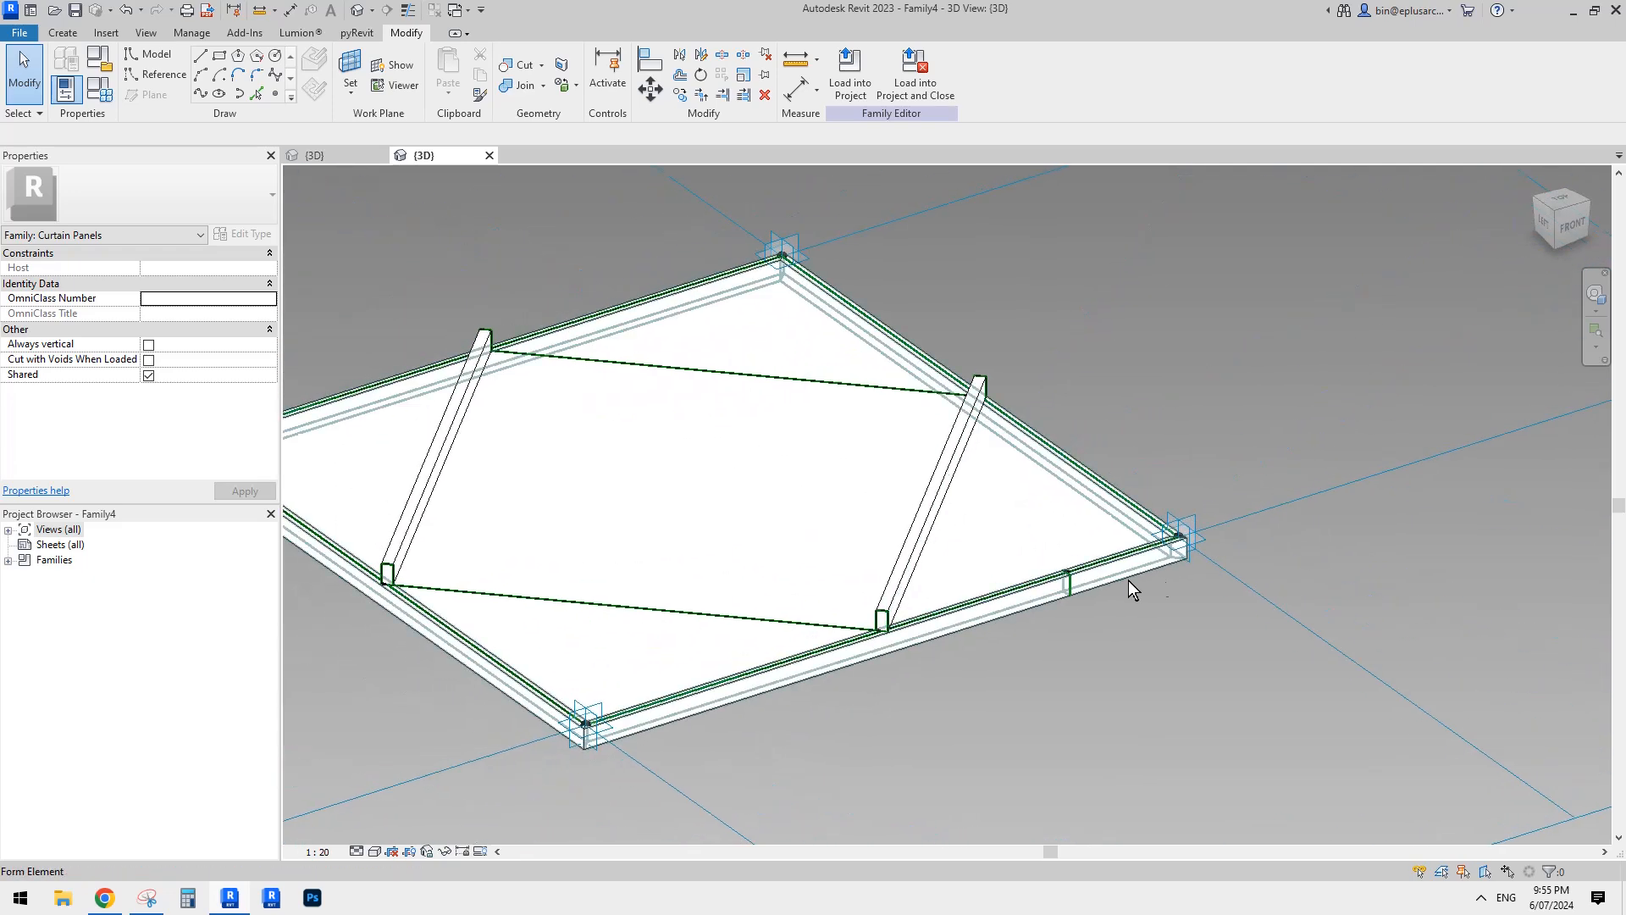
pyautogui.moveTo(1026, 592); pyautogui.dragTo(1111, 447, button='middle')
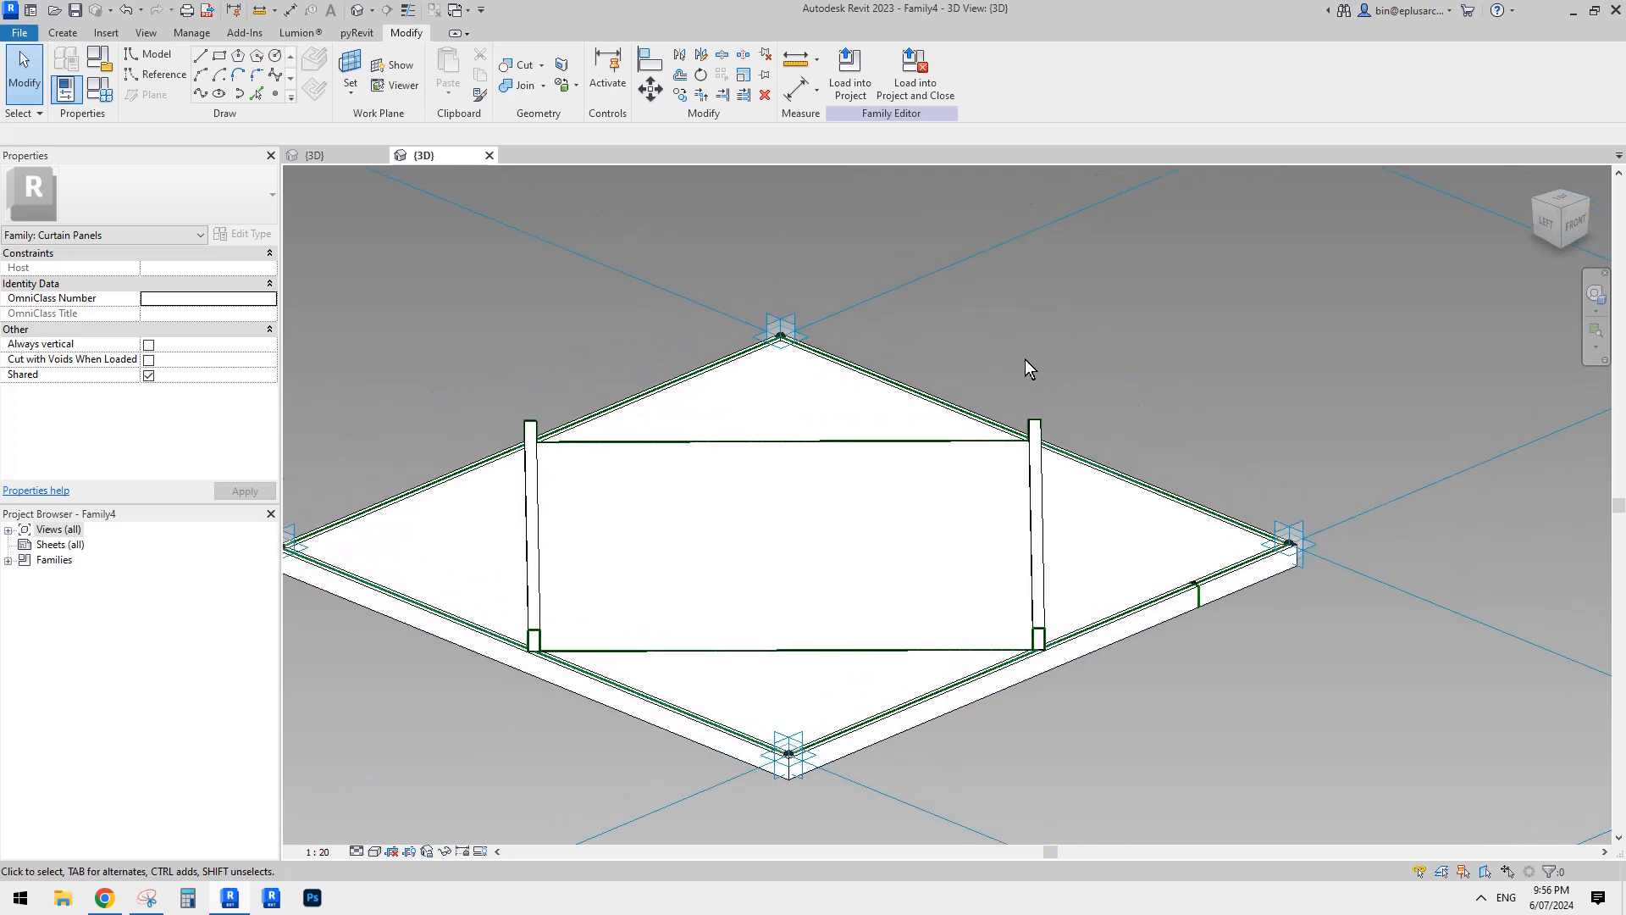
# Step: Load the panel family into the curved facade mass, overwriting the existing version, and inspect the frames across the facade
pyautogui.click(849, 85)
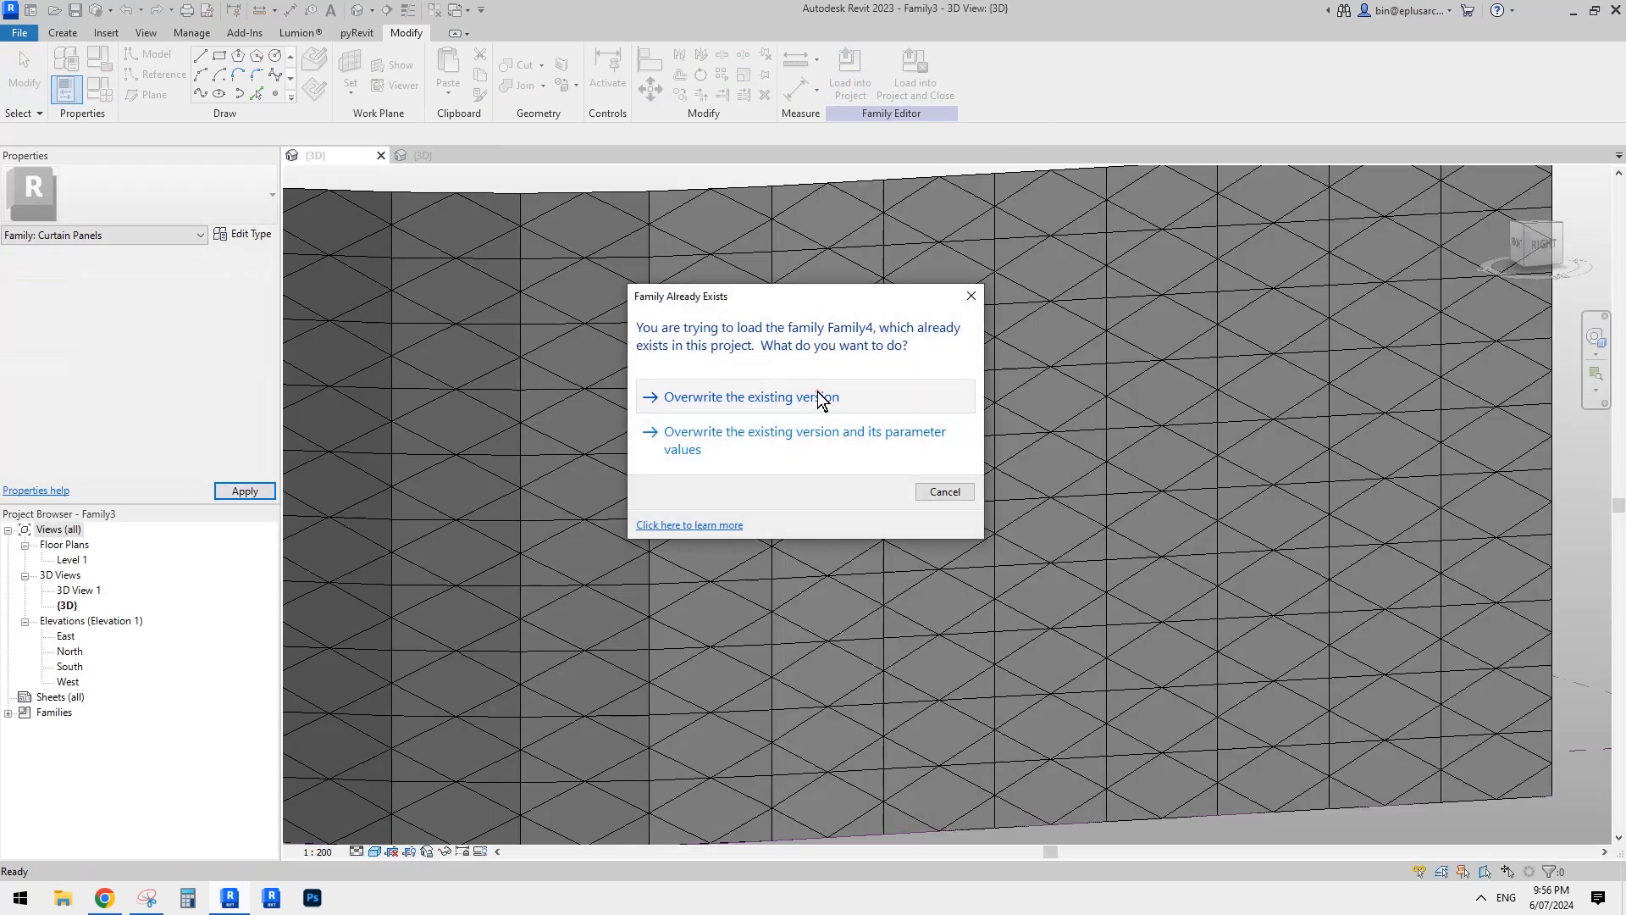
pyautogui.click(820, 398)
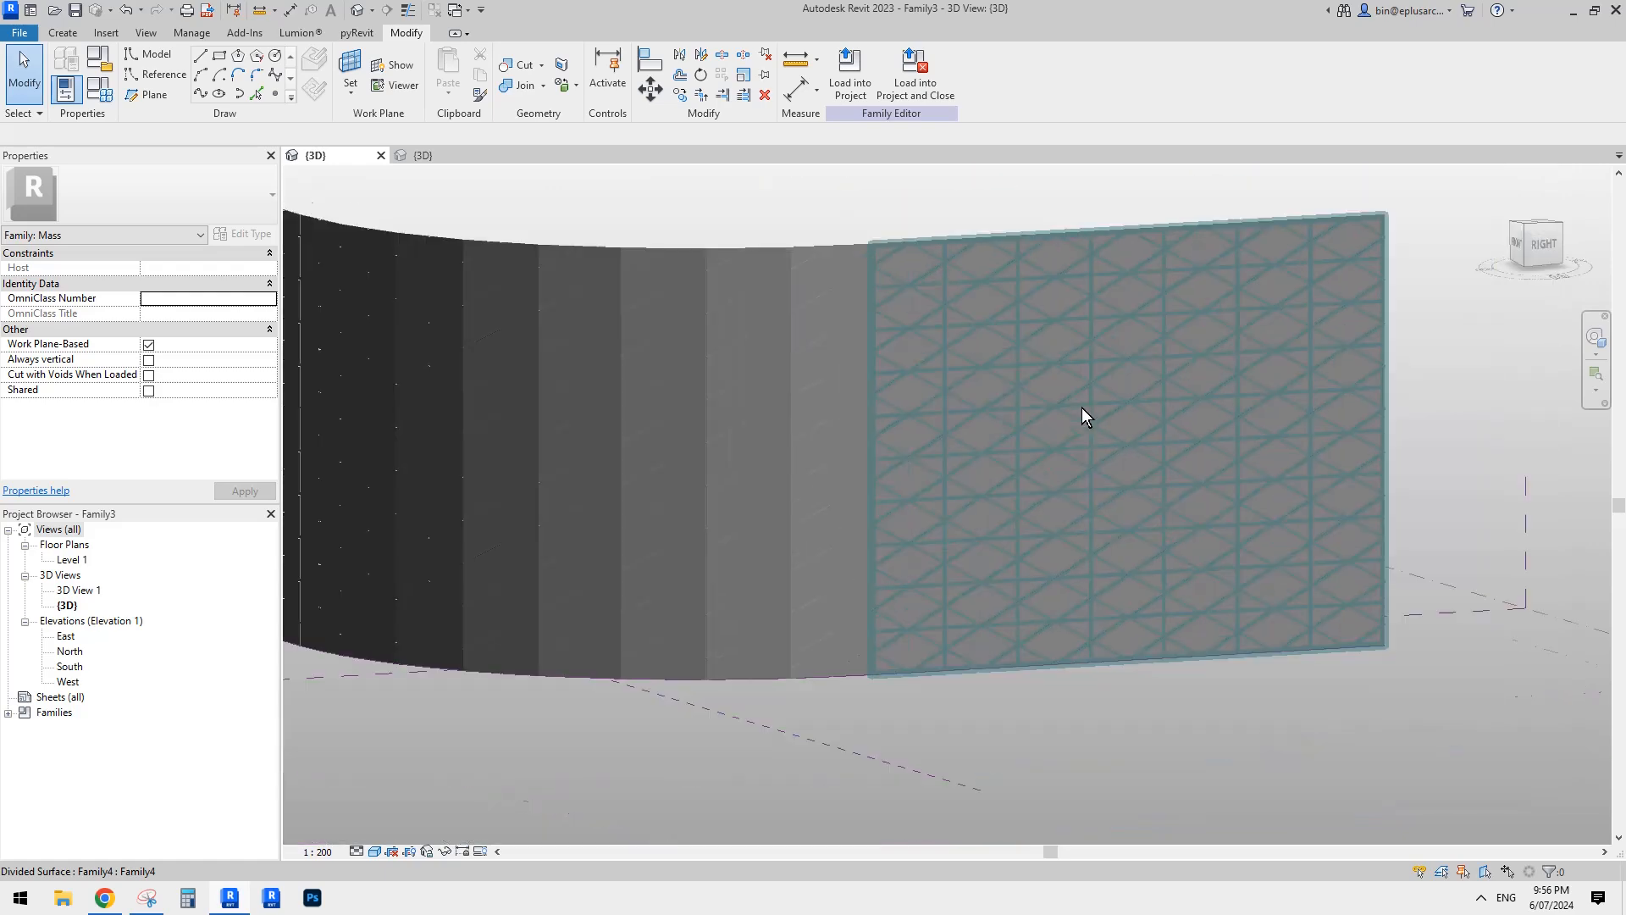
pyautogui.keyDown('shift'); pyautogui.moveTo(980, 443); pyautogui.dragTo(1104, 528, button='middle'); pyautogui.keyUp('shift')
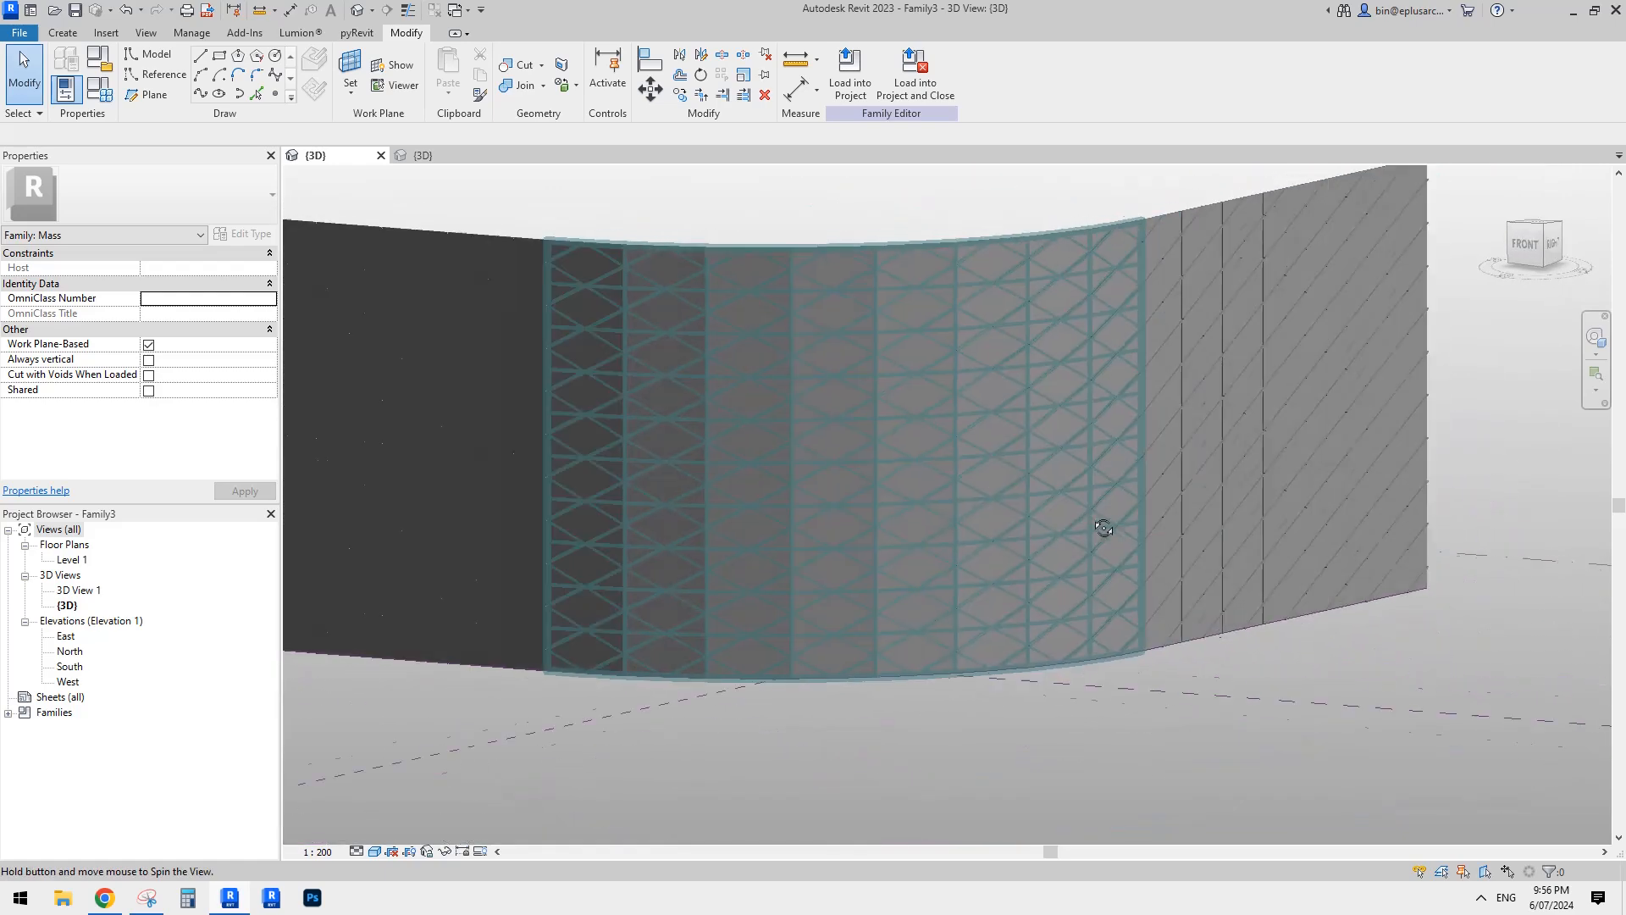
pyautogui.scroll(8, 864, 435)
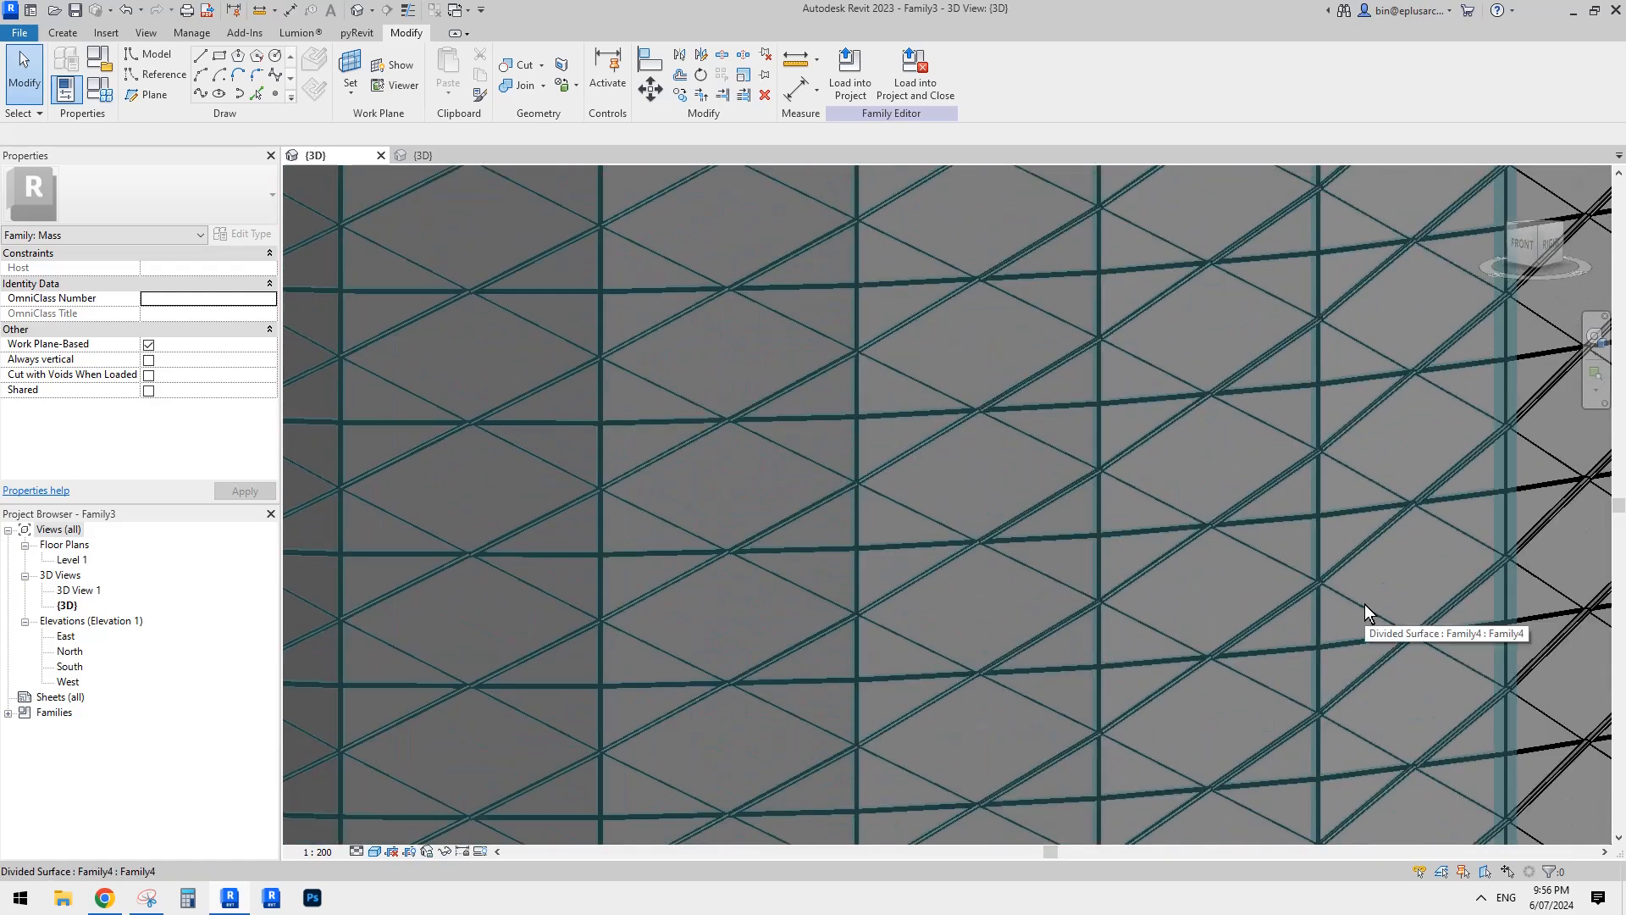
pyautogui.scroll(-4, 1248, 561)
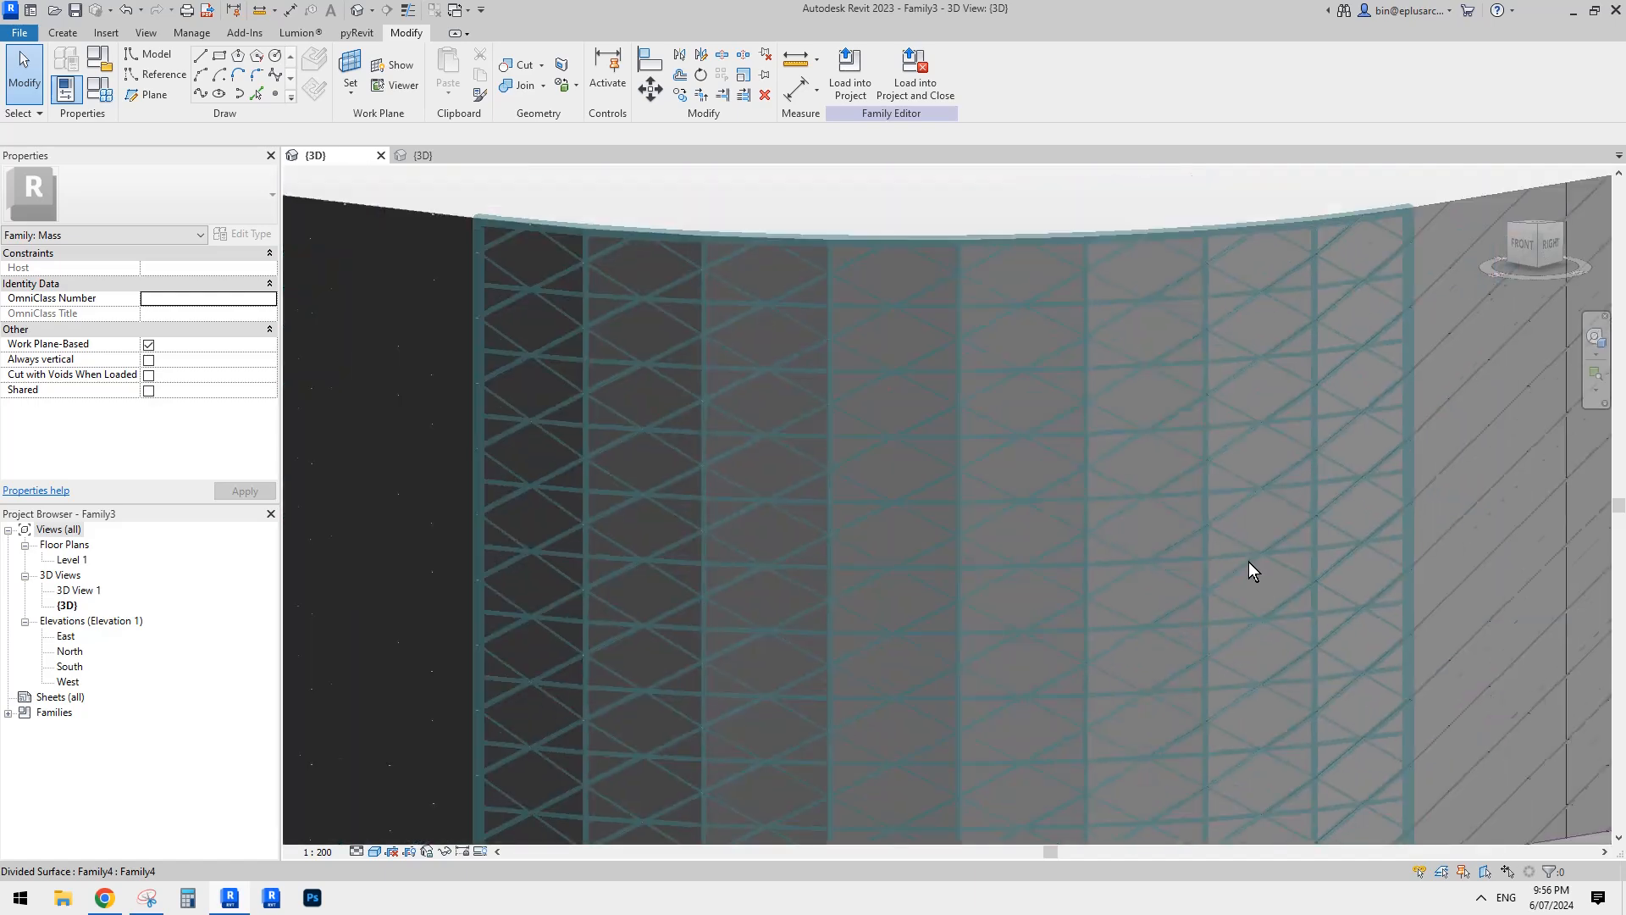
pyautogui.scroll(-4, 1248, 562)
pyautogui.scroll(3, 1142, 478)
pyautogui.moveTo(1144, 471); pyautogui.dragTo(1060, 461, button='middle')
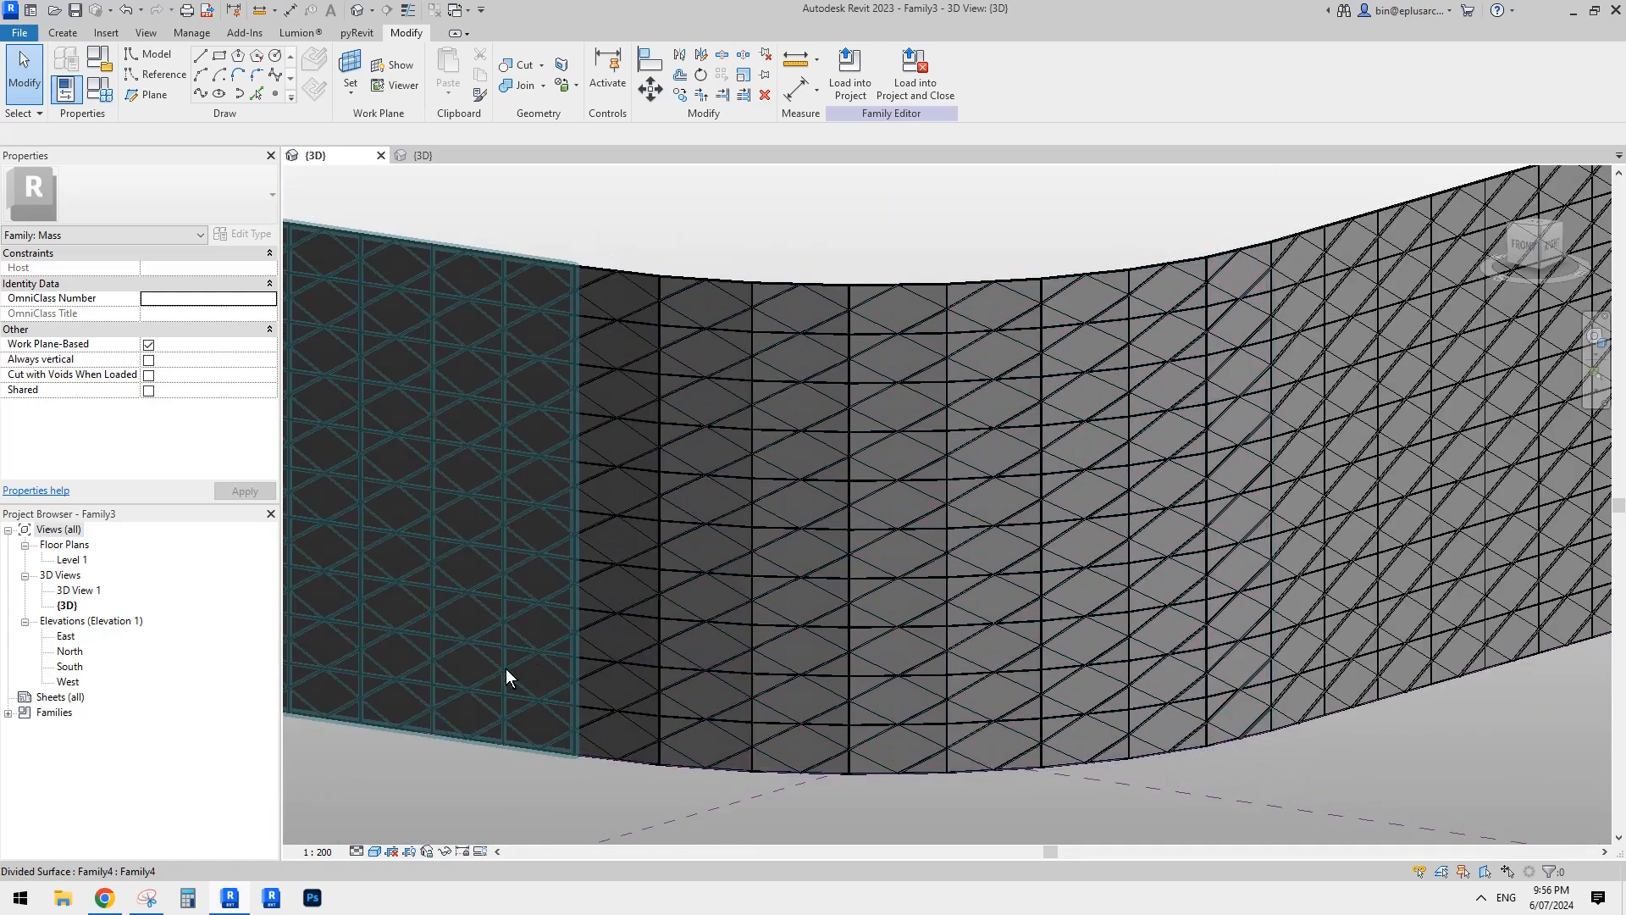
pyautogui.moveTo(664, 536); pyautogui.dragTo(641, 531, button='middle')
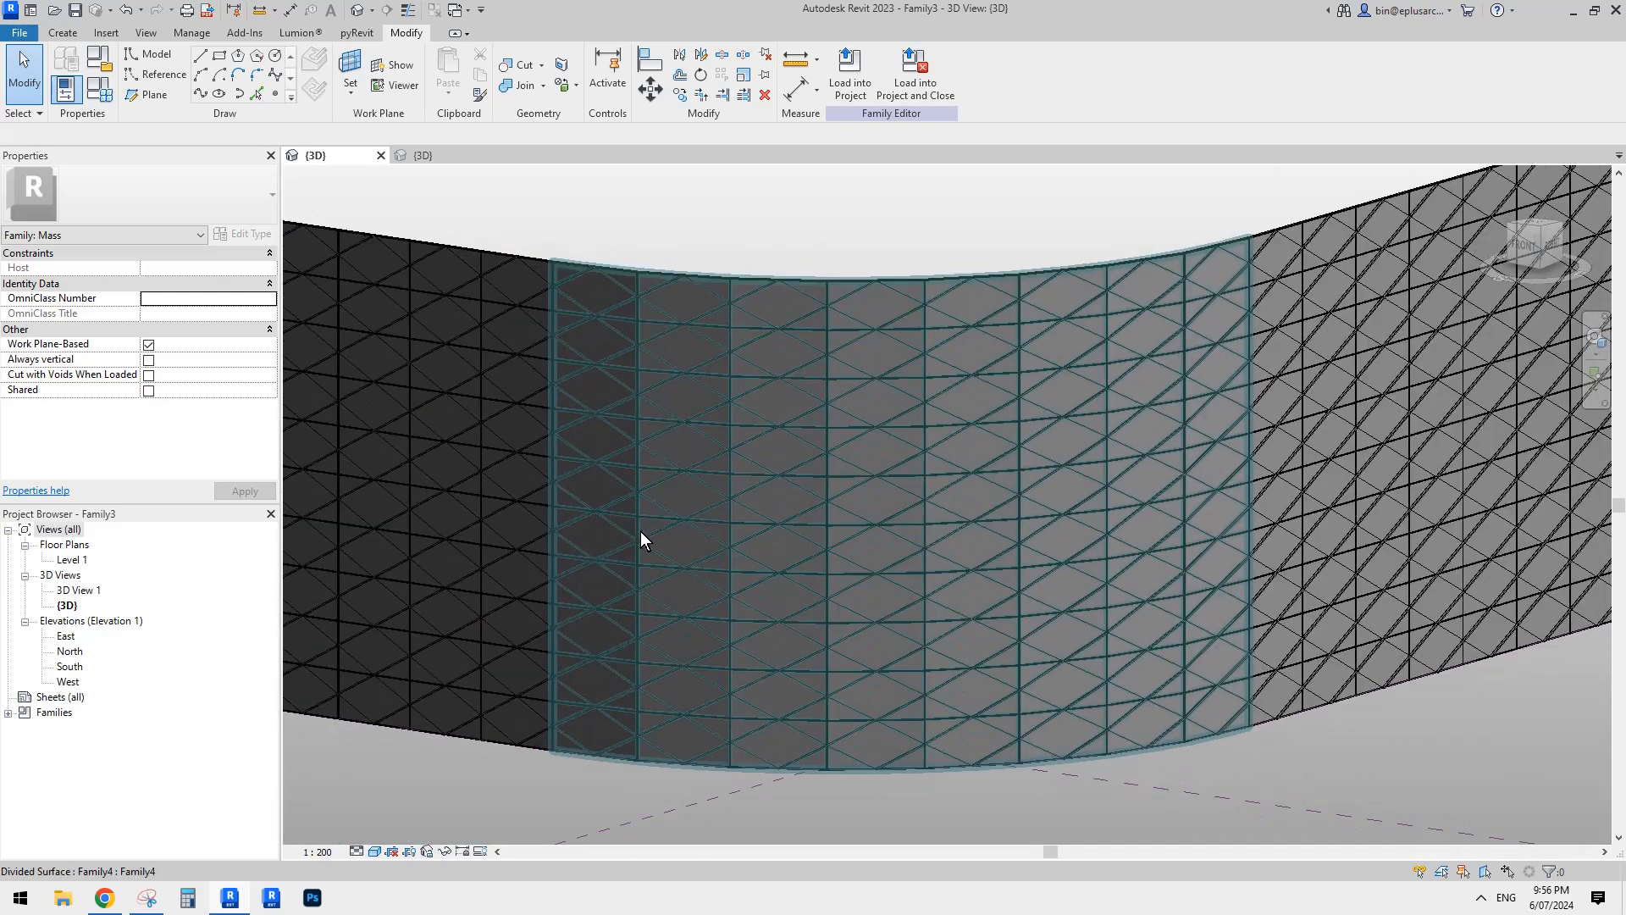
# Step: Create a new material in the facade mass family and rename it ma1
pyautogui.click(192, 32)
pyautogui.click(72, 69)
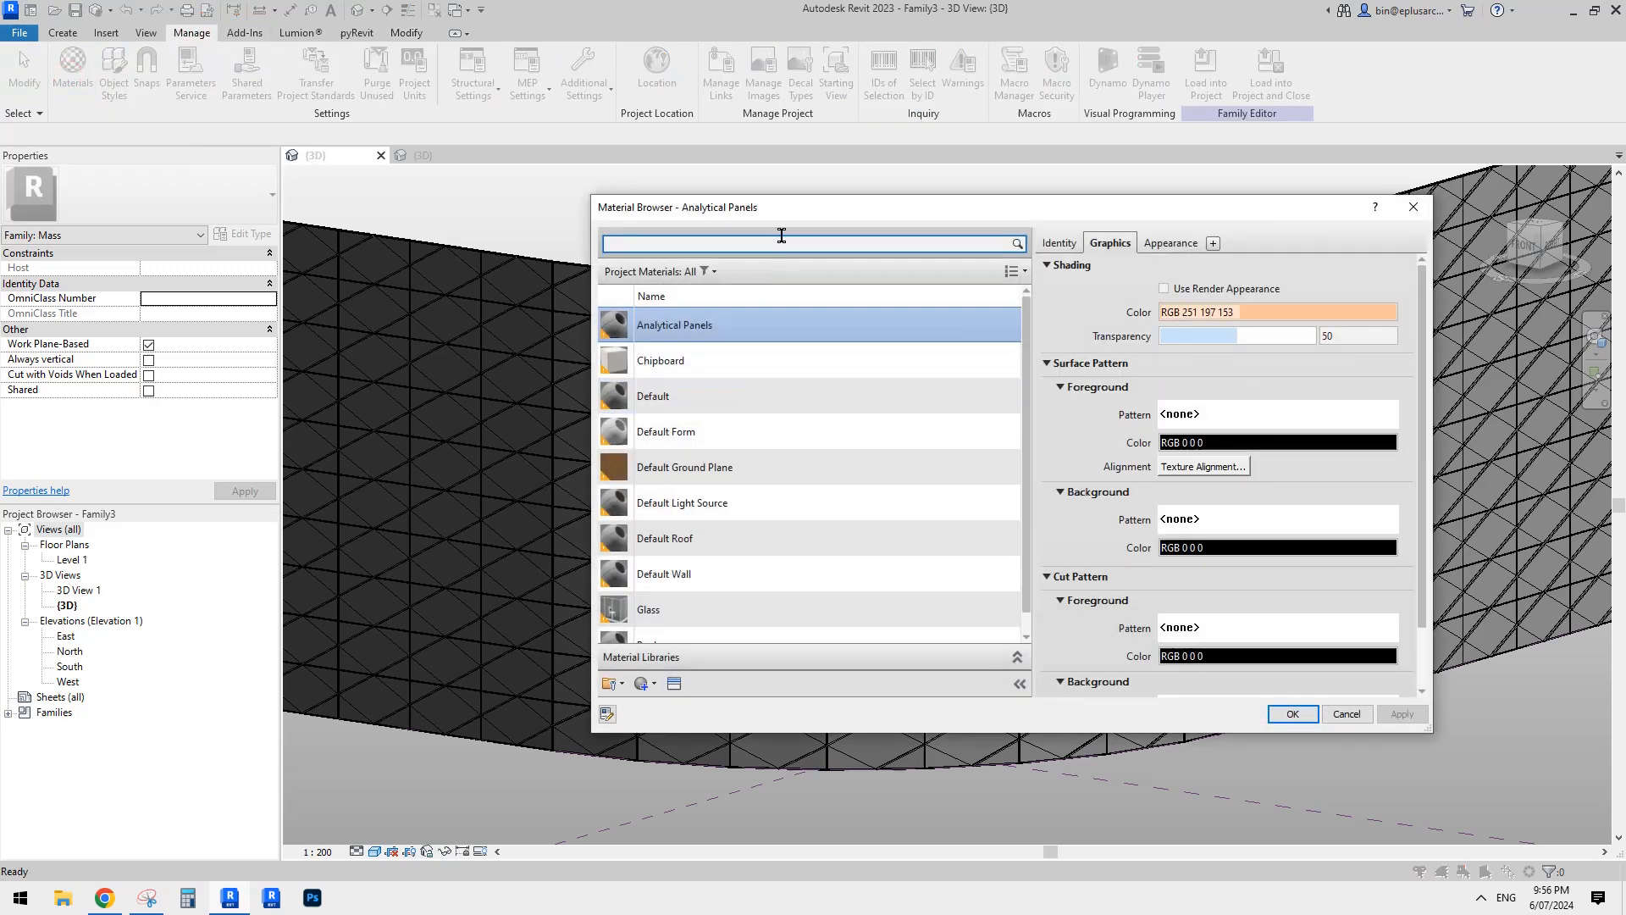
pyautogui.moveTo(808, 209); pyautogui.dragTo(765, 210)
pyautogui.click(604, 687)
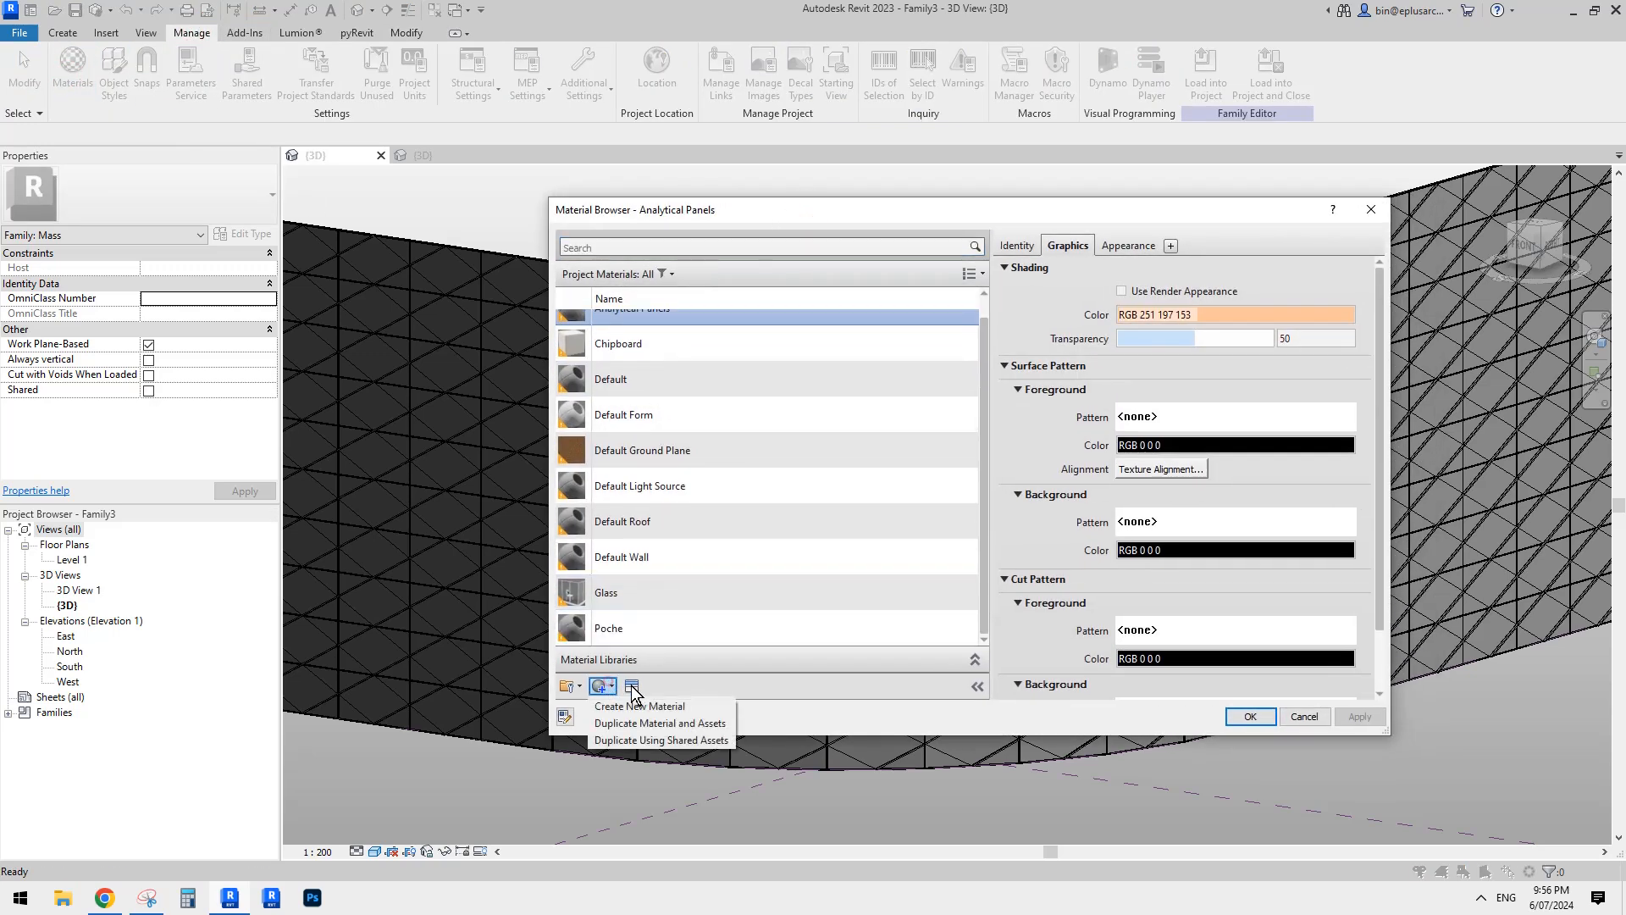
pyautogui.click(640, 706)
pyautogui.rightClick(654, 480)
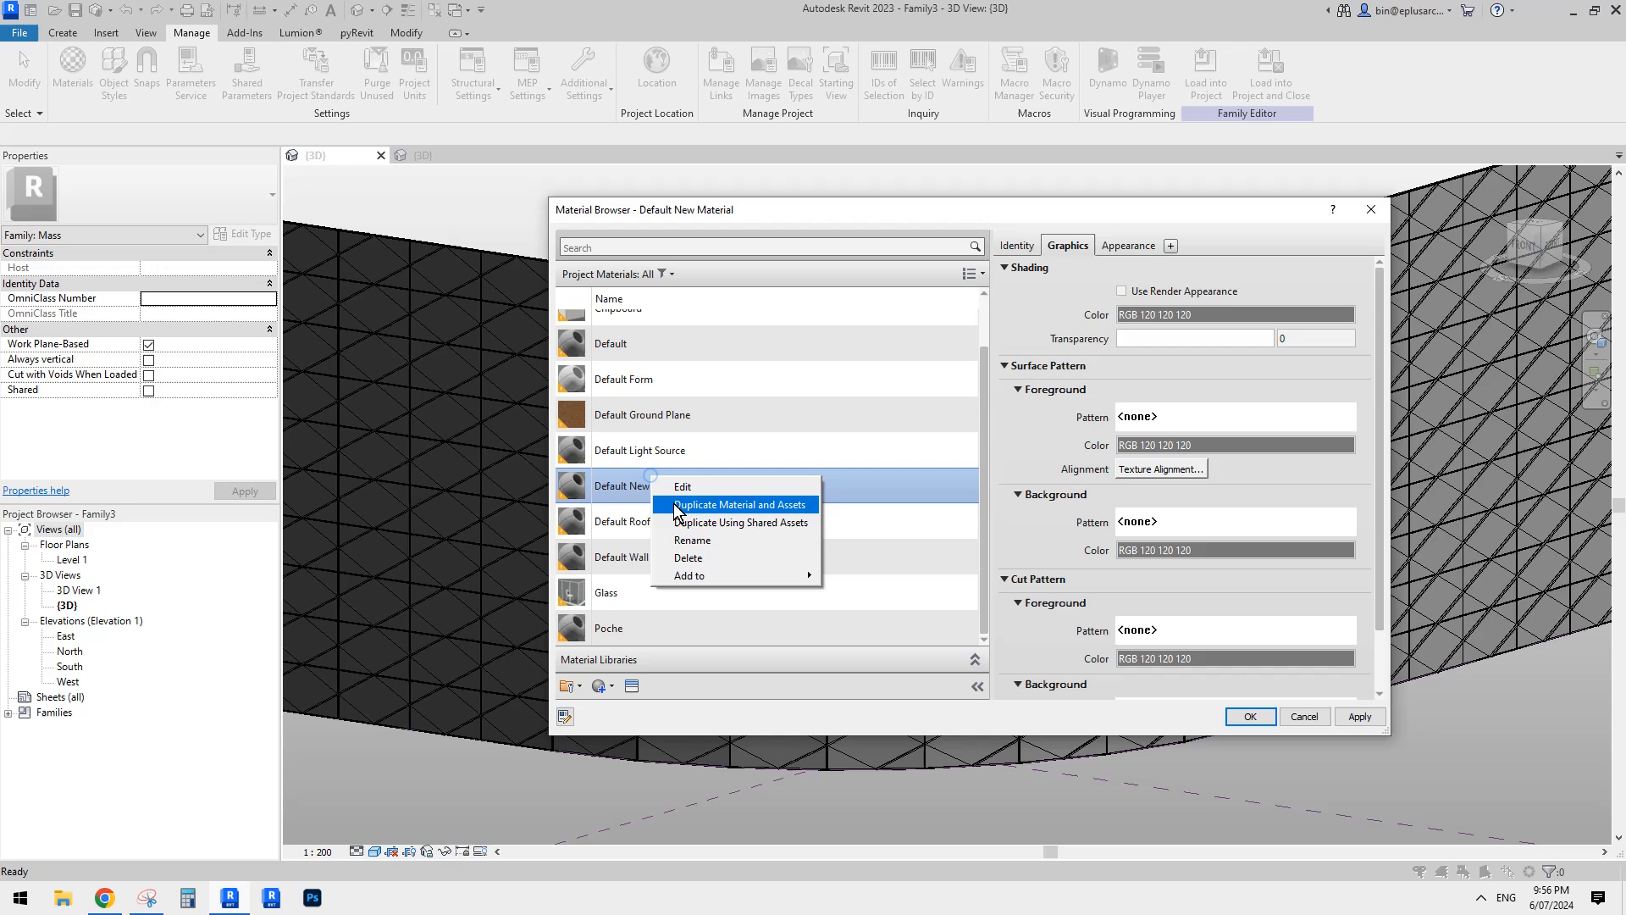
pyautogui.click(713, 539)
pyautogui.write('ma1')
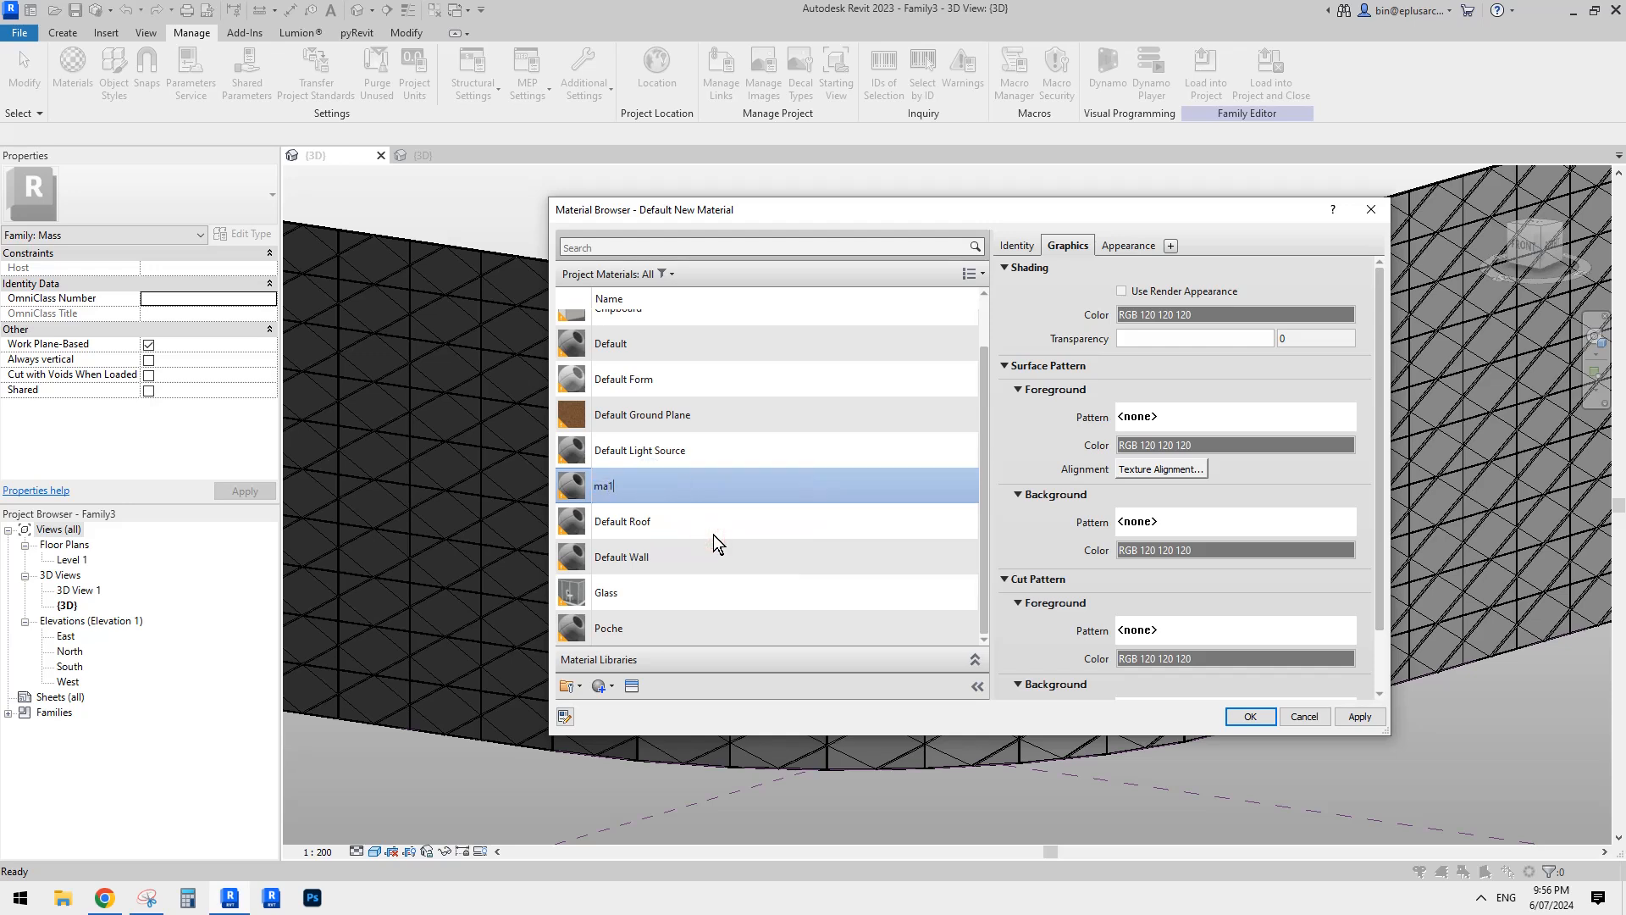
pyautogui.click(669, 517)
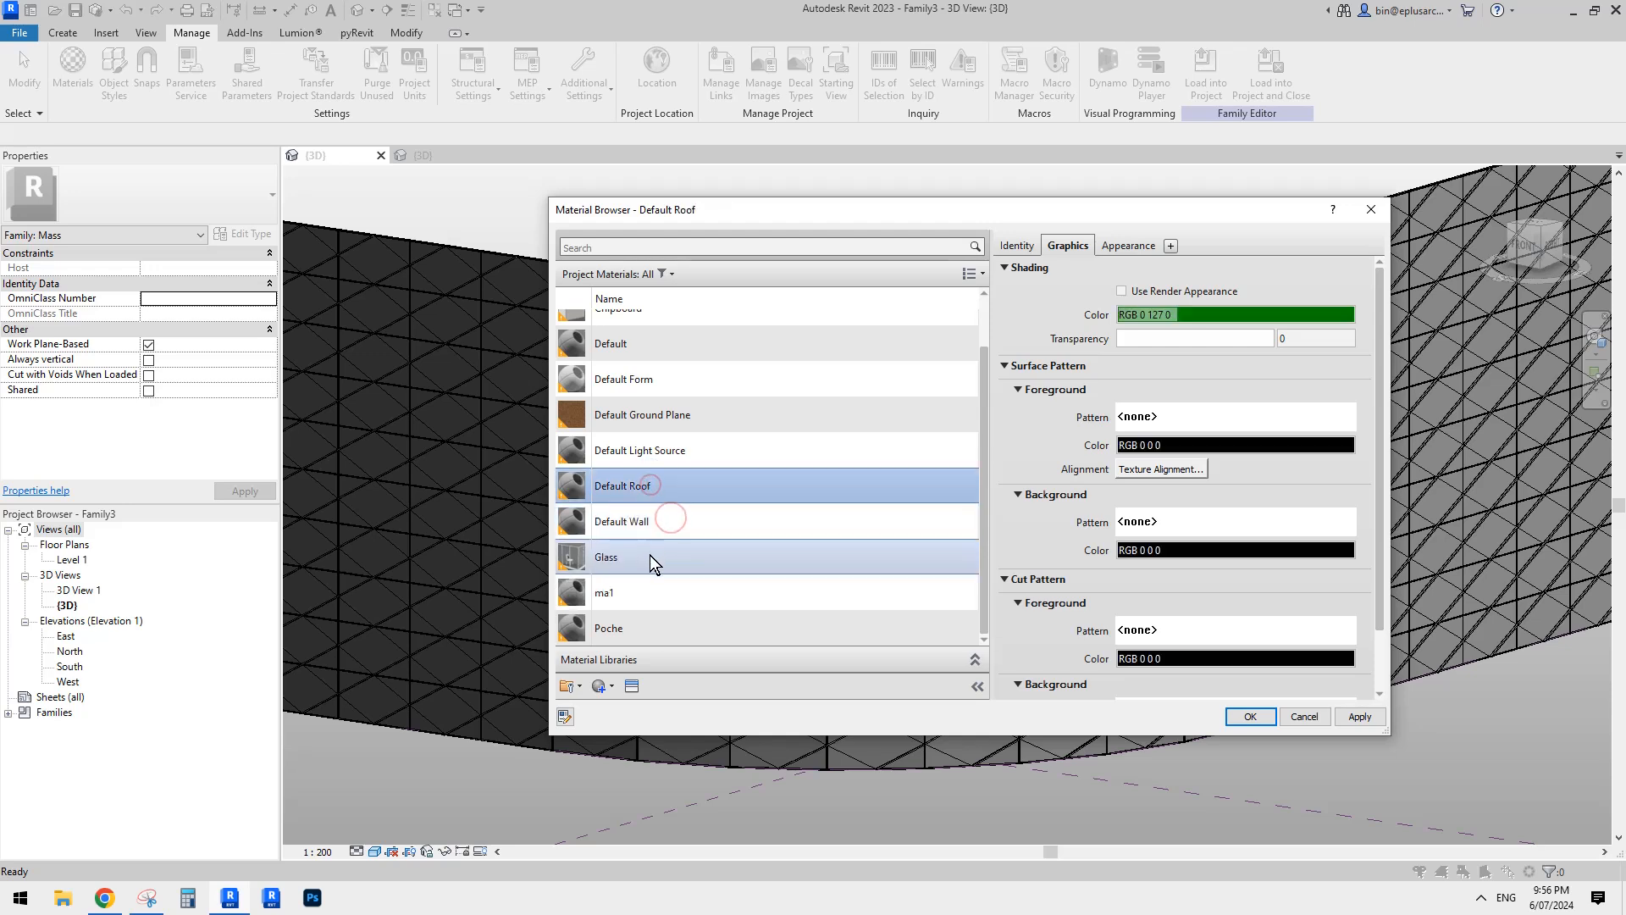
# Step: Set ma1's shading colour to light blue, RGB 191 223 223, and its transparency to 77
pyautogui.click(617, 586)
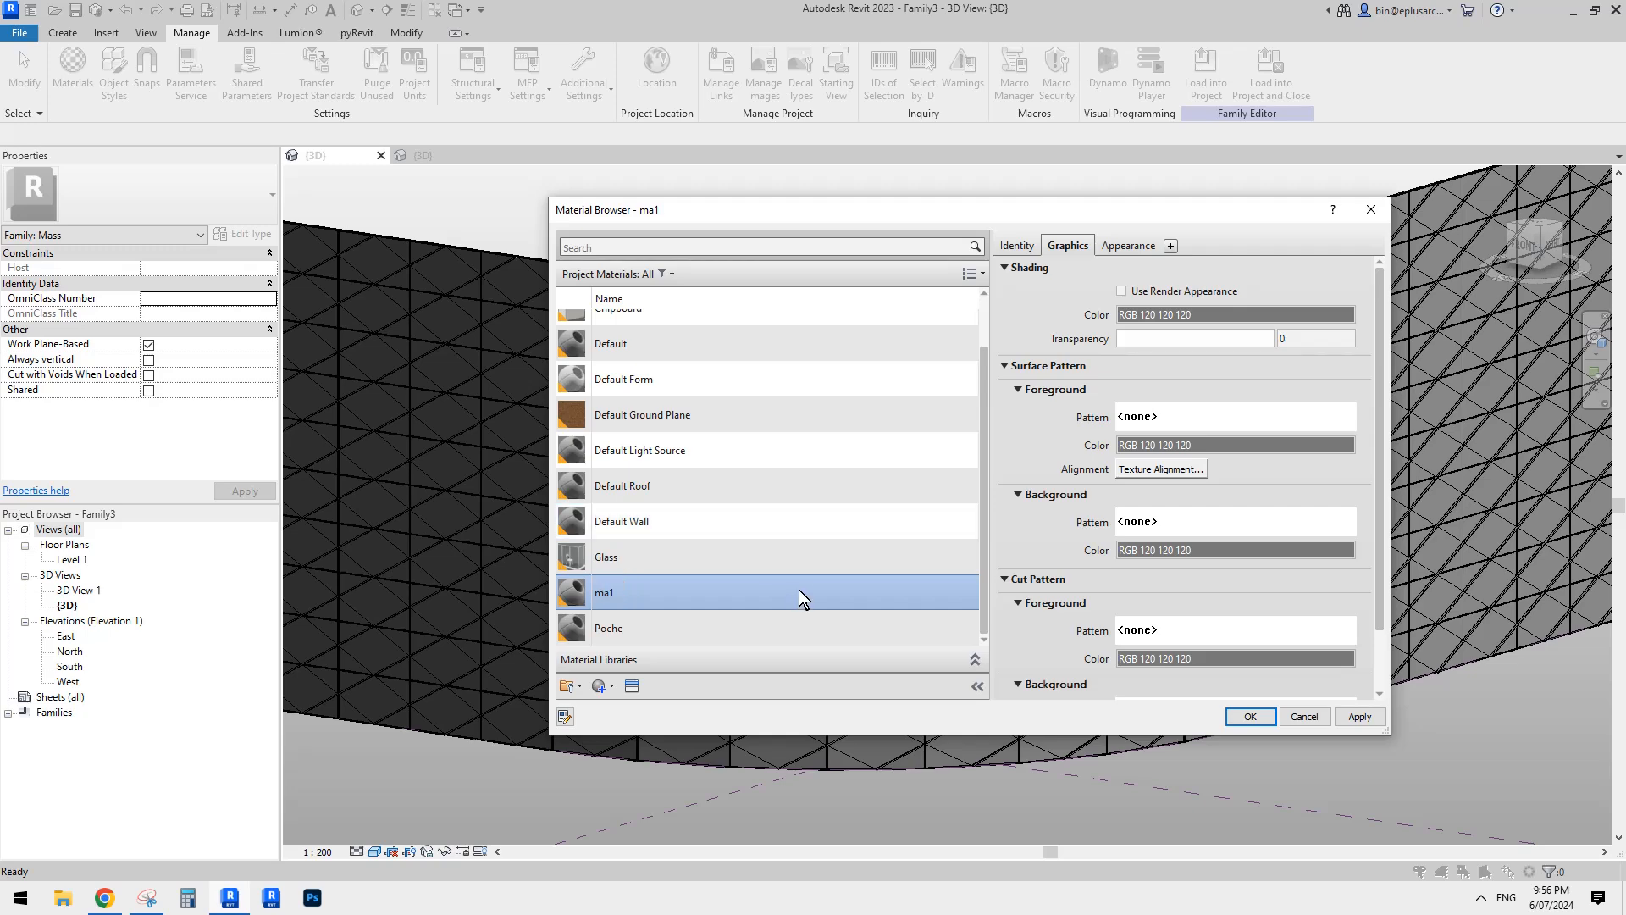
pyautogui.click(1151, 315)
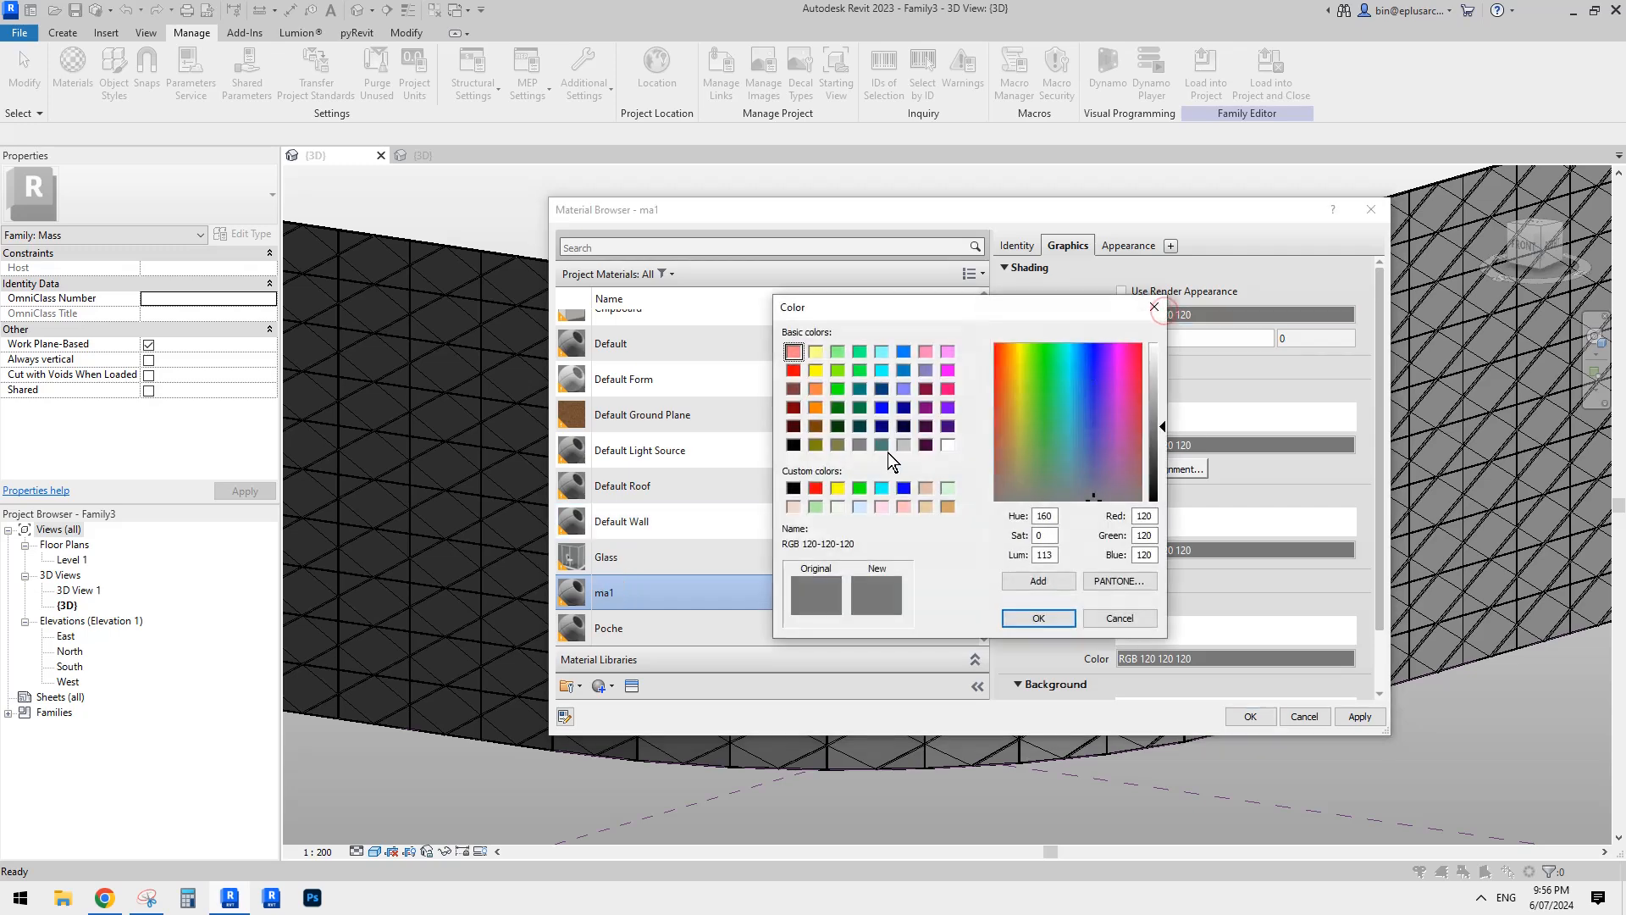
pyautogui.click(882, 444)
pyautogui.click(1159, 371)
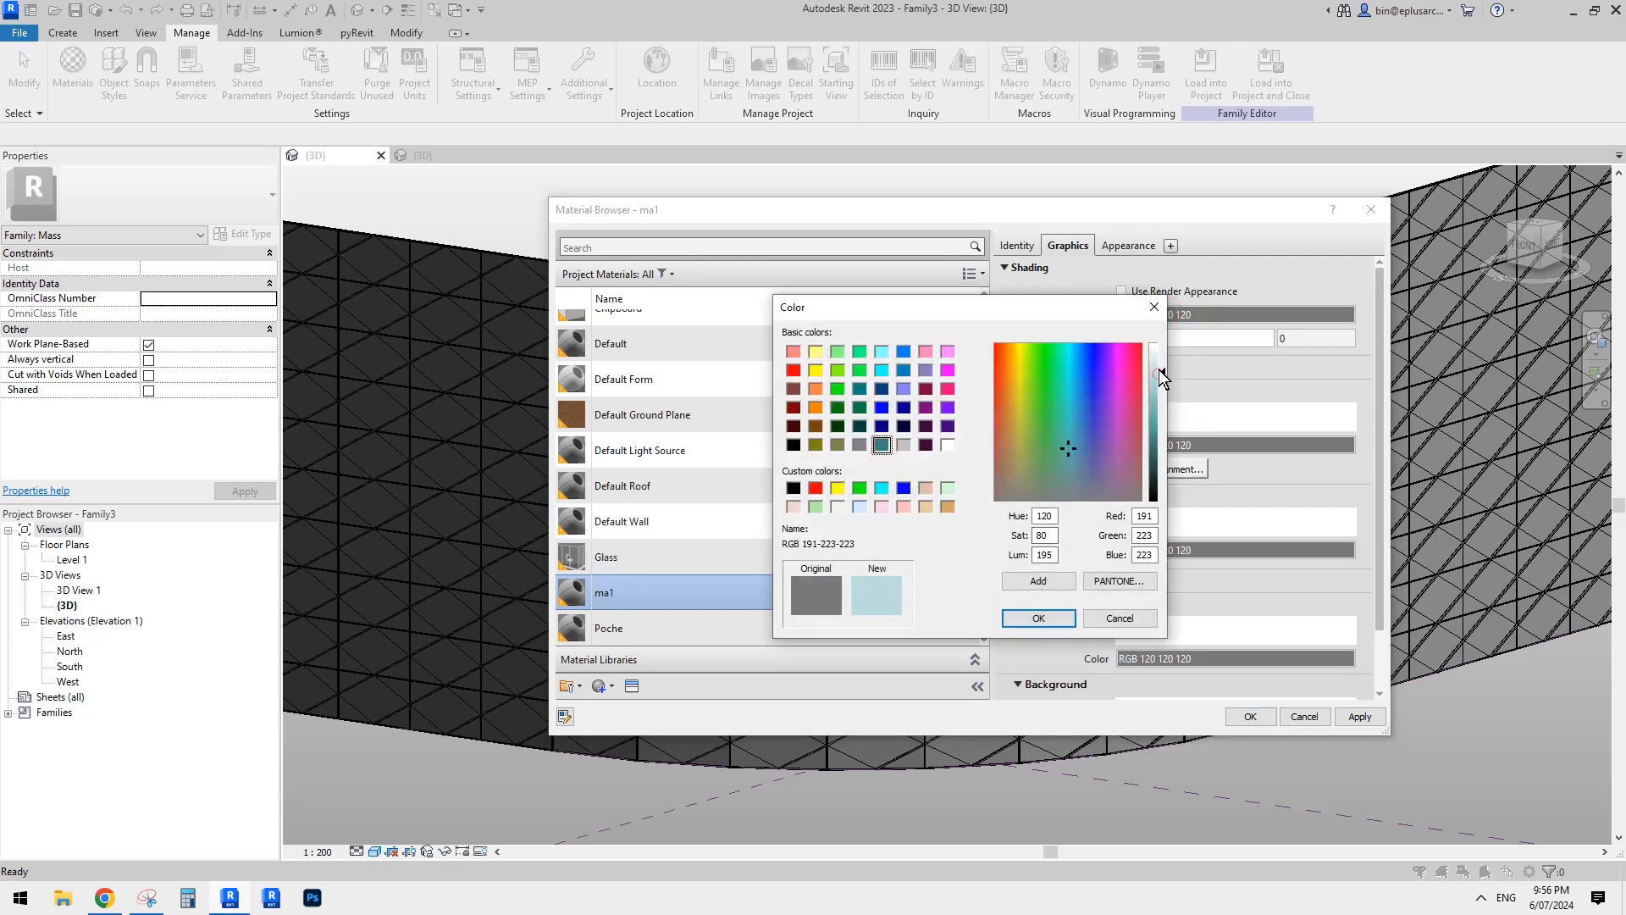
pyautogui.click(1031, 618)
pyautogui.moveTo(1162, 346); pyautogui.dragTo(1255, 349)
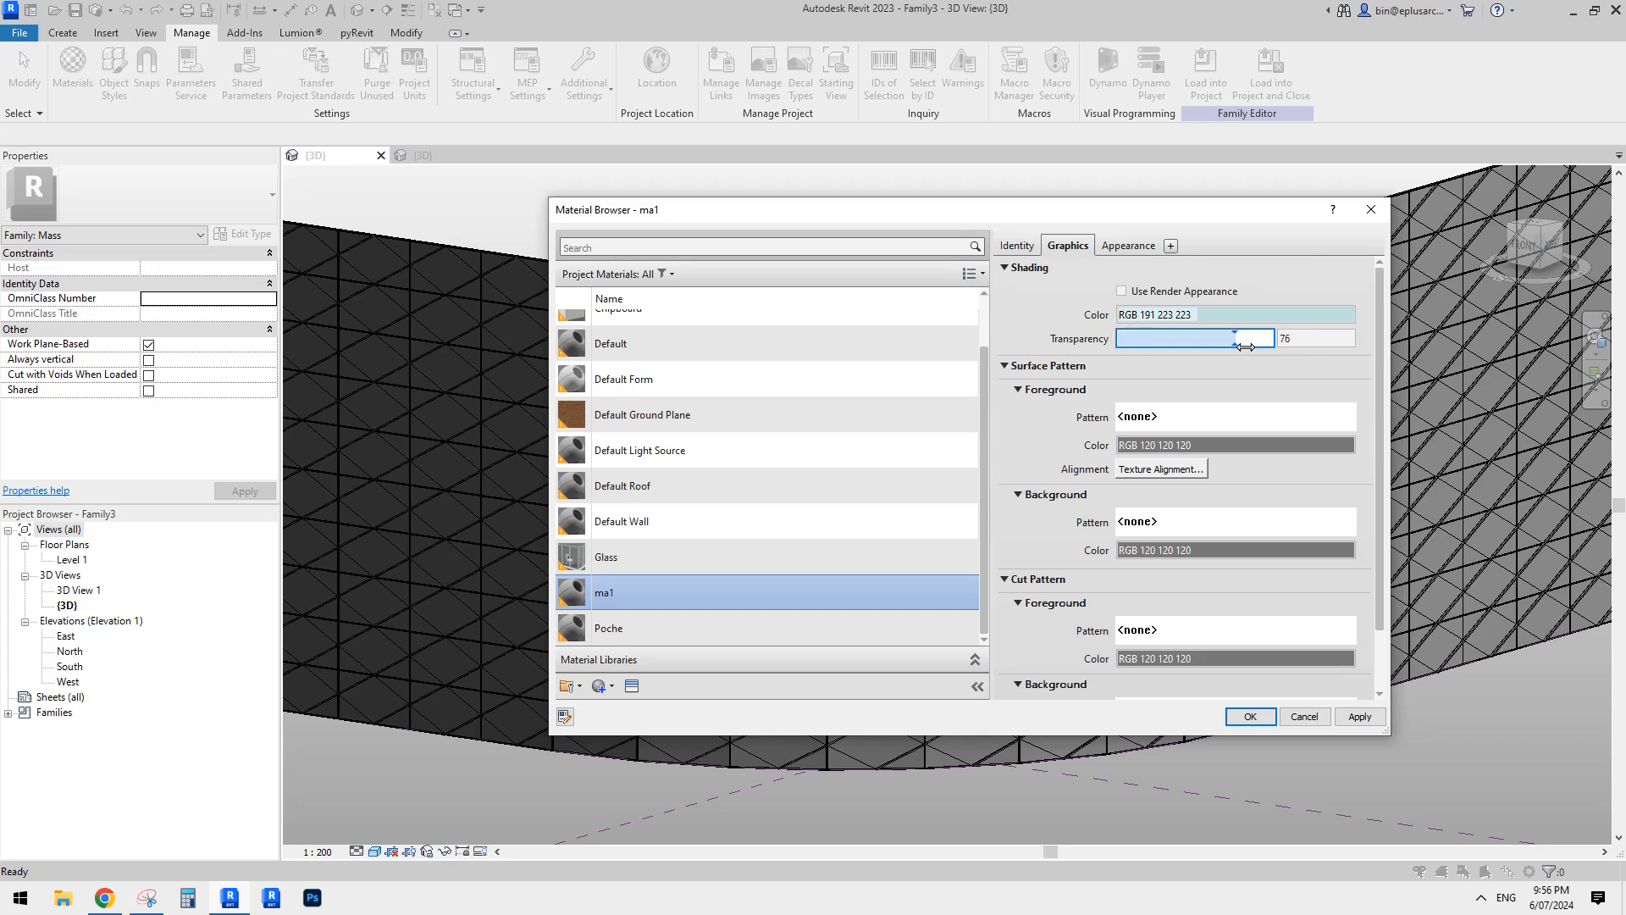
# Step: Duplicate ma1 with its assets as ma2, check the reference image in Chrome, and set ma2's shading colour to yellow, RGB 255 255 0
pyautogui.rightClick(628, 587)
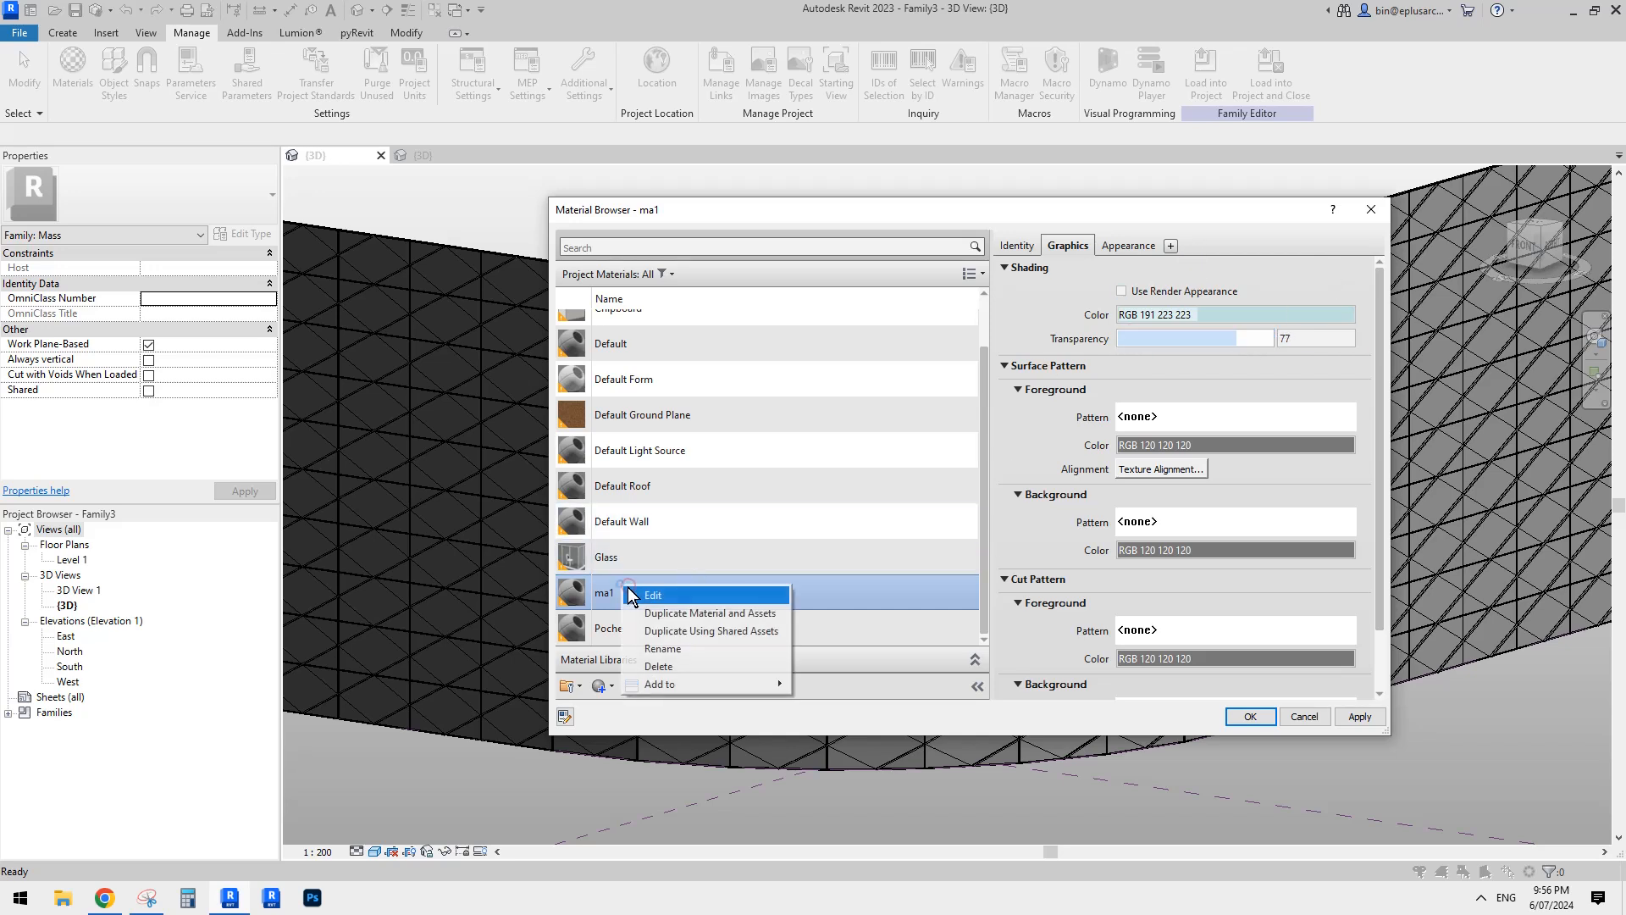
pyautogui.click(676, 615)
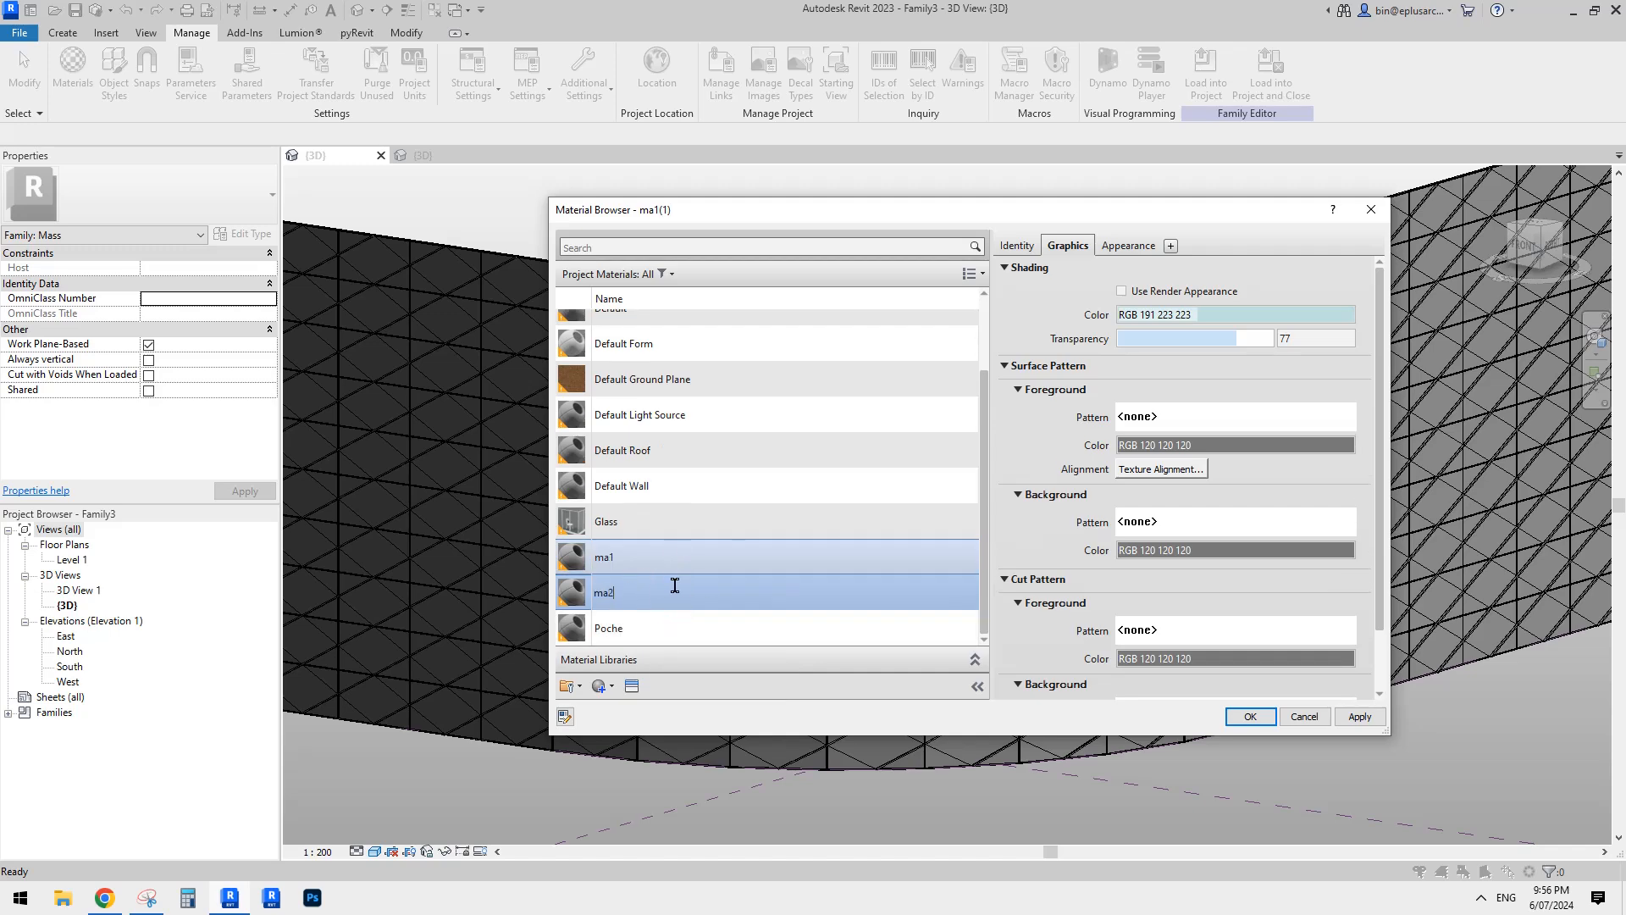
pyautogui.click(1213, 314)
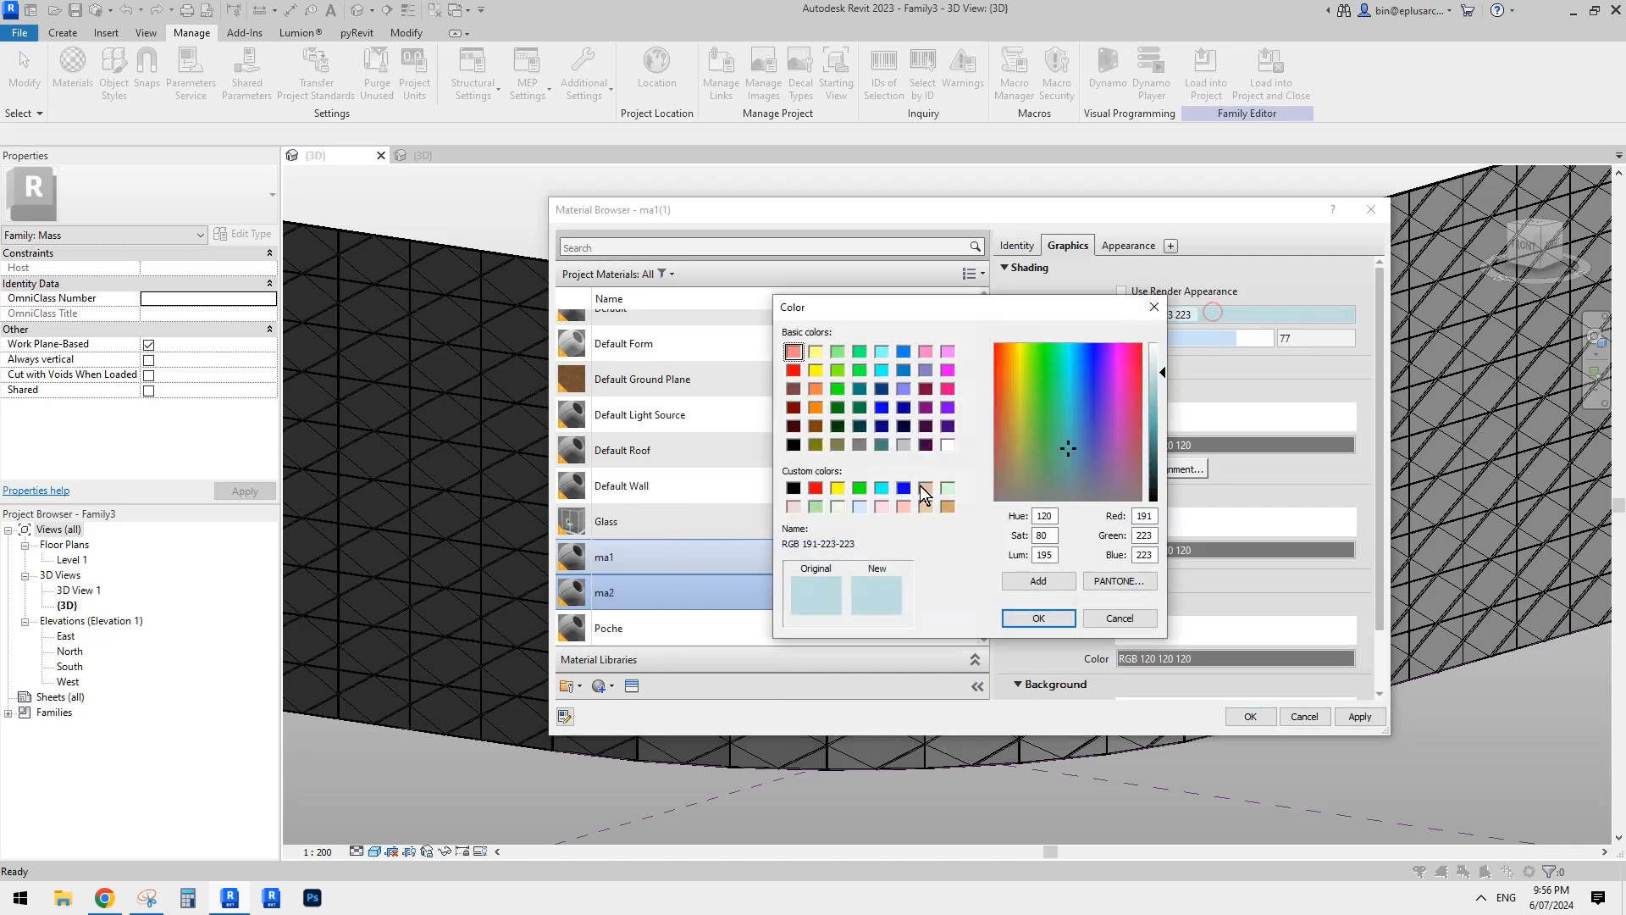
pyautogui.click(106, 898)
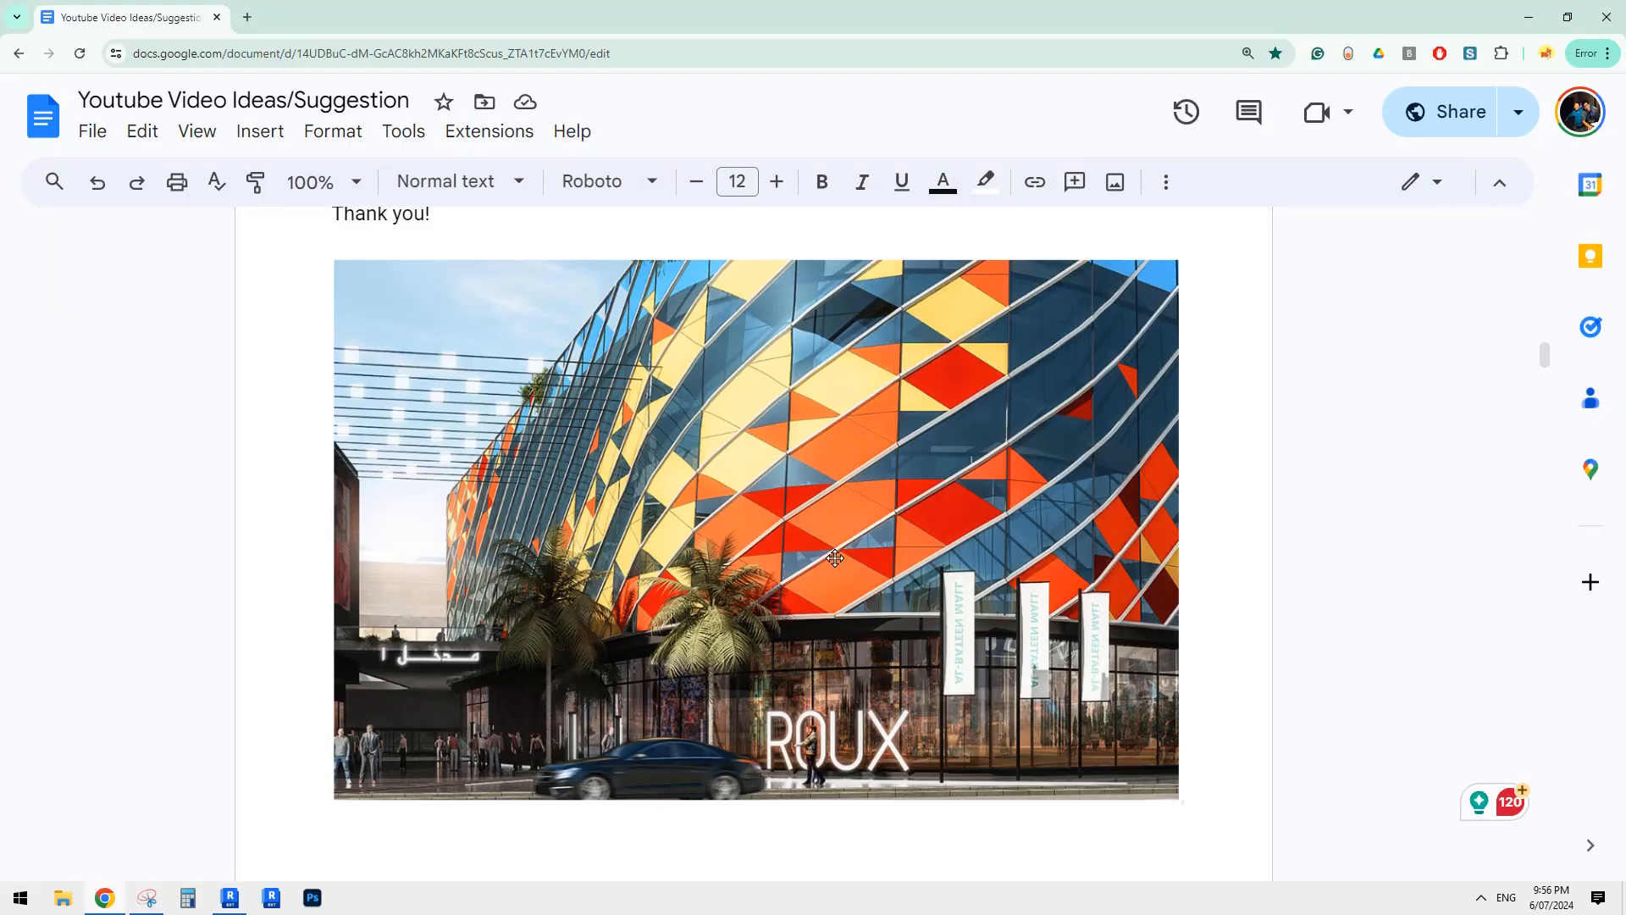
pyautogui.click(234, 898)
pyautogui.click(837, 488)
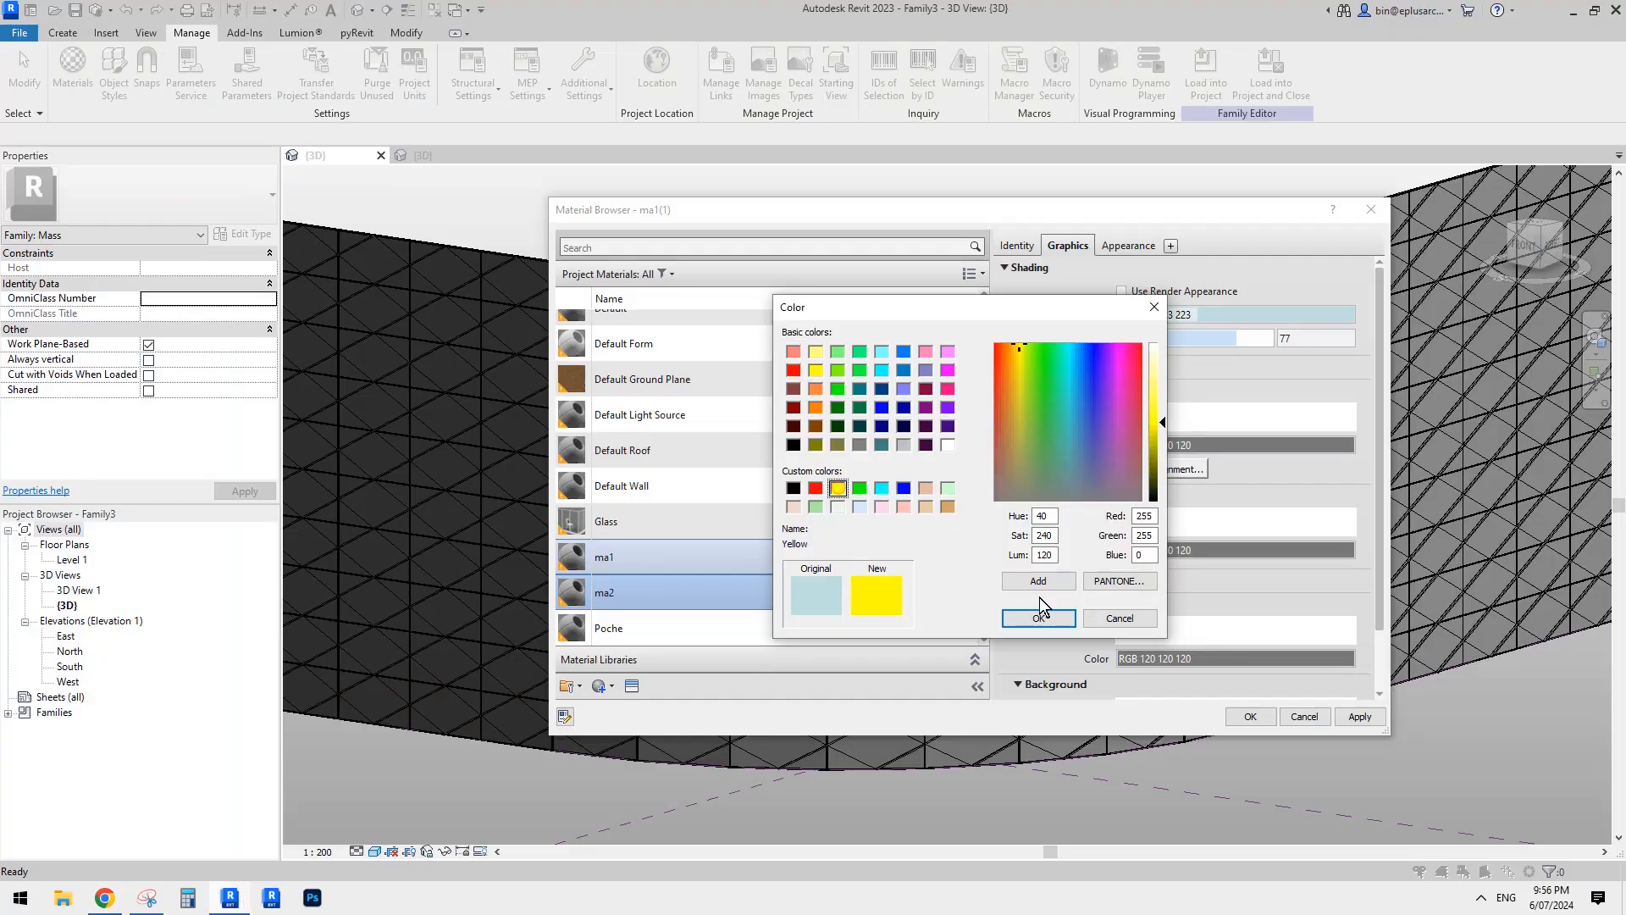
pyautogui.click(1039, 617)
# Step: Duplicate material ma2 with its assets and name the copy ma3
pyautogui.click(599, 570)
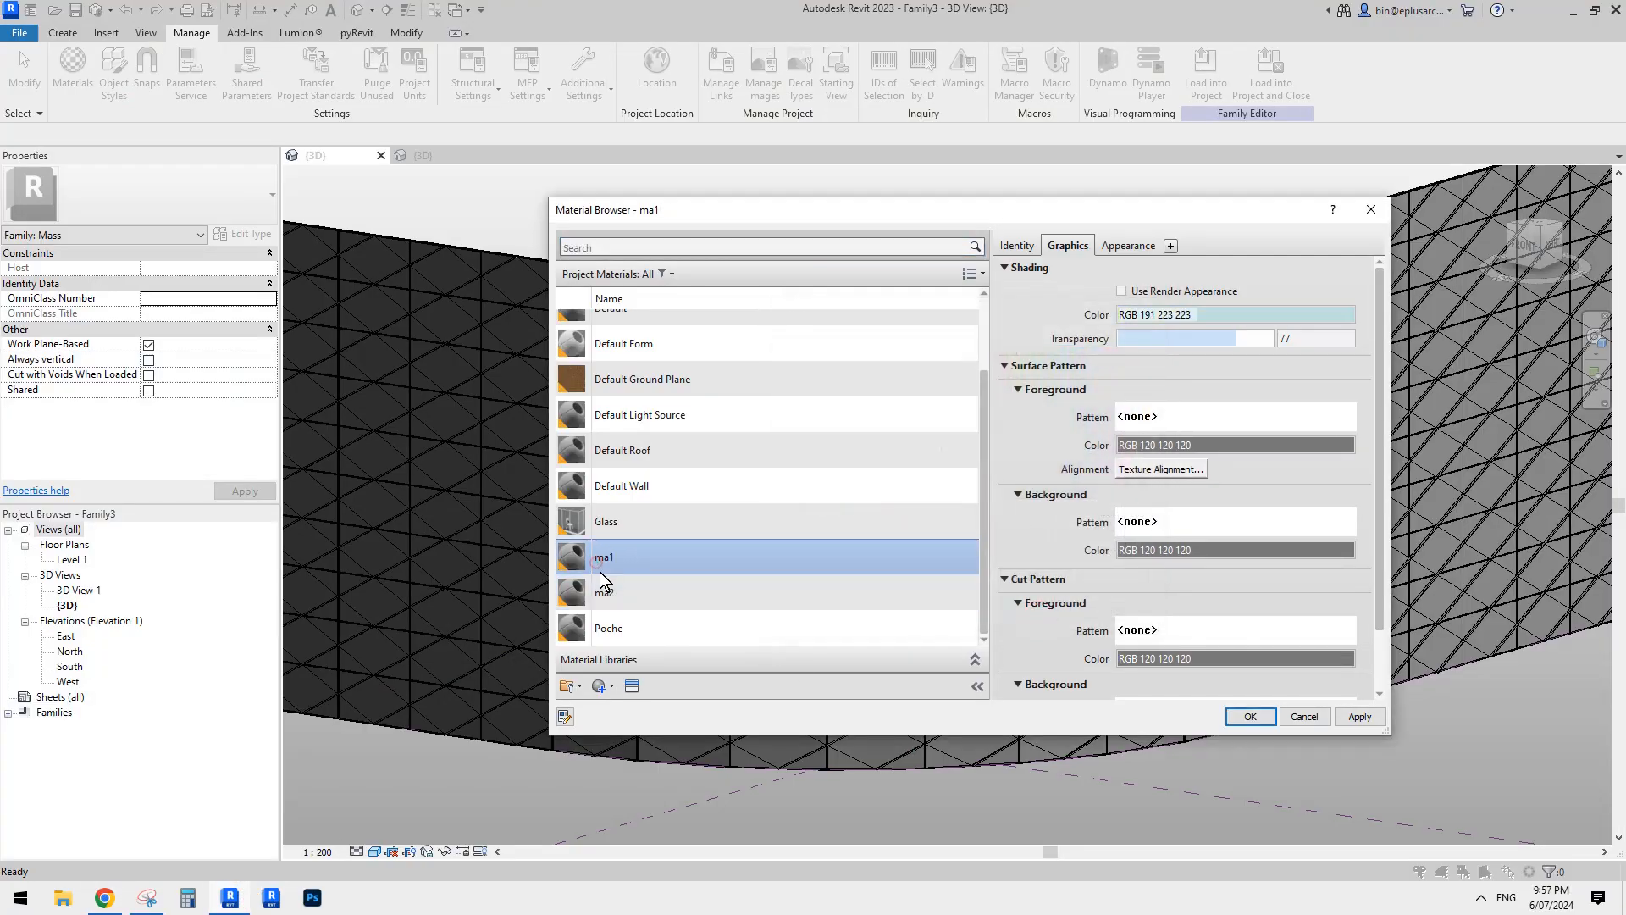
pyautogui.click(607, 587)
pyautogui.rightClick(609, 592)
pyautogui.click(693, 621)
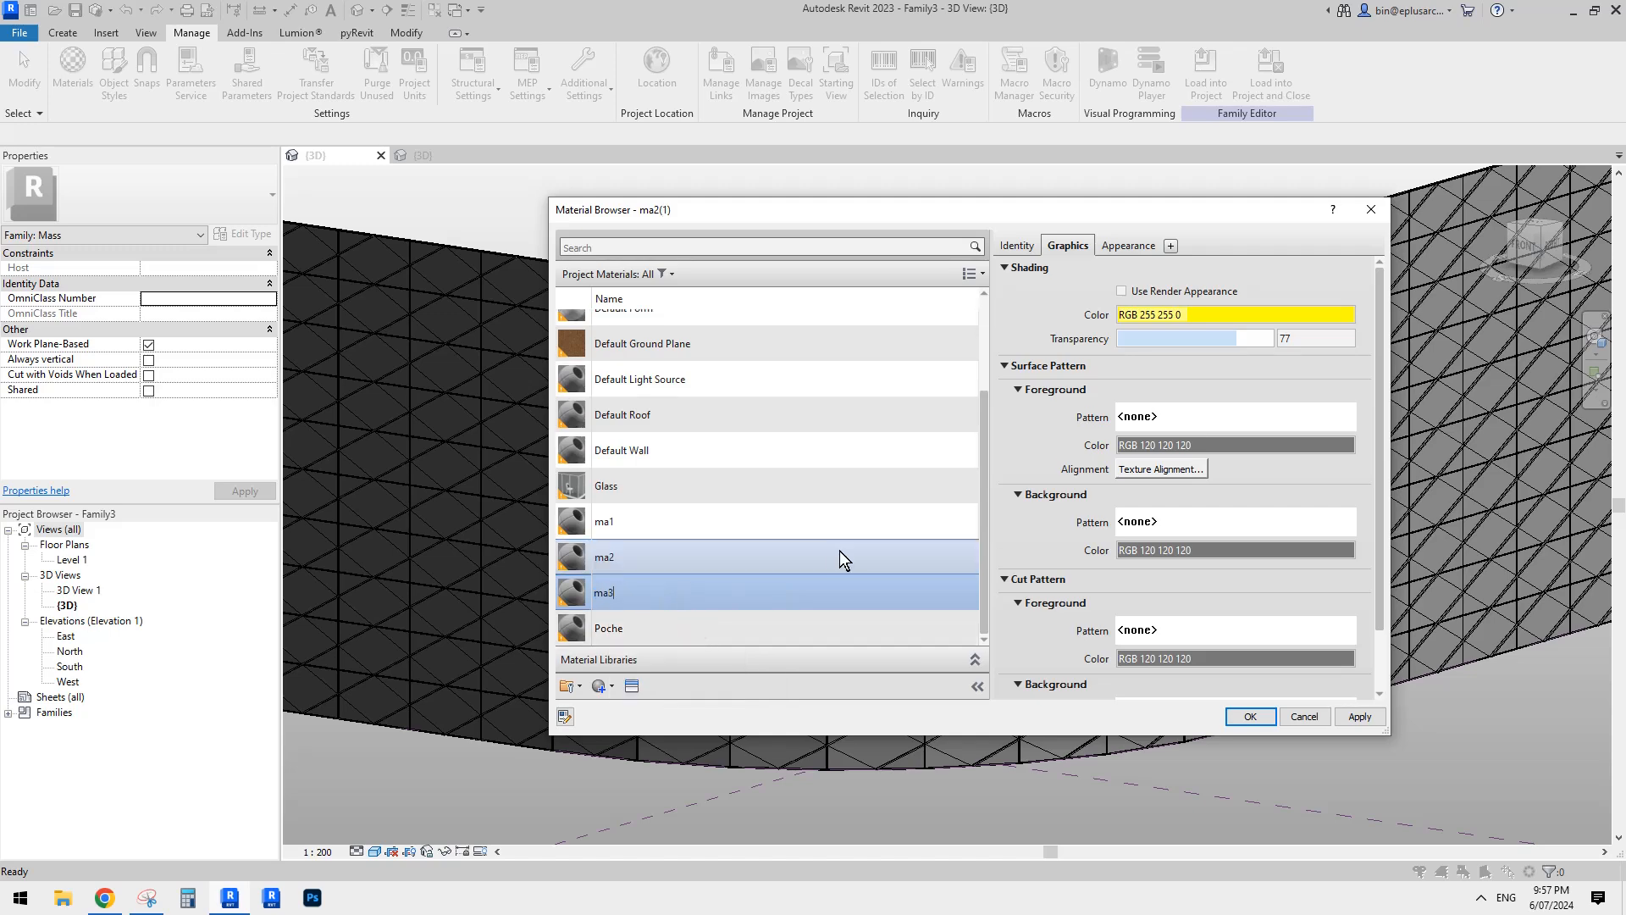
# Step: Set ma3's shading colour to orange, RGB 255 128 64
pyautogui.click(1186, 314)
pyautogui.click(815, 389)
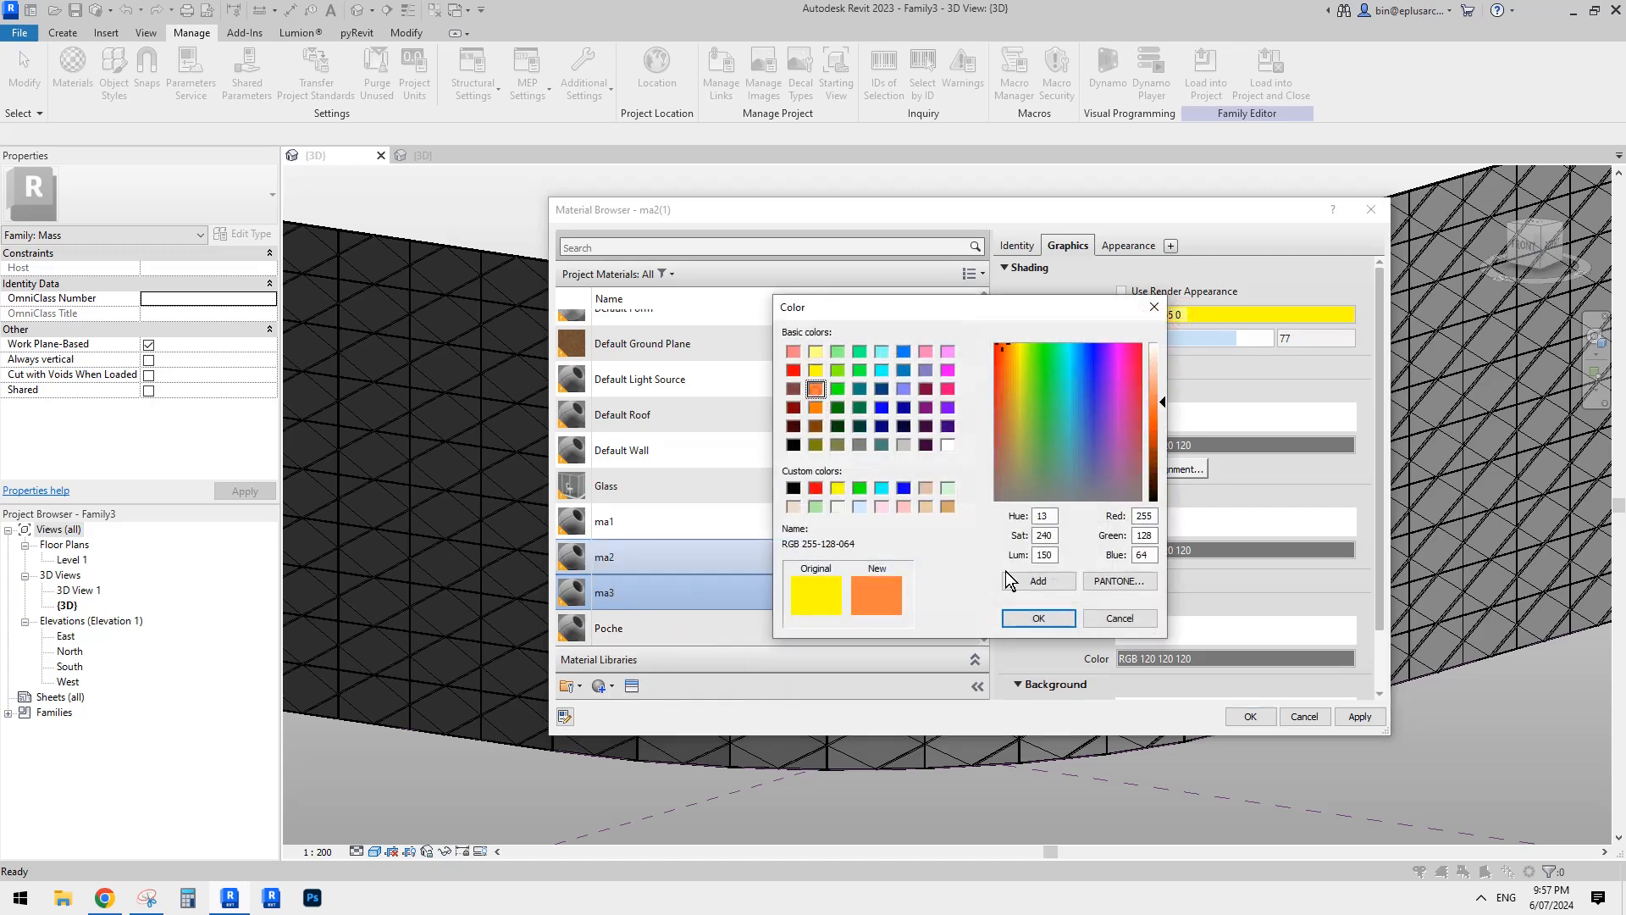
pyautogui.click(1027, 615)
# Step: Duplicate ma3 as ma4, set the copy's shading colour to red, RGB 255 0 0, and accept the material changes
pyautogui.rightClick(628, 591)
pyautogui.click(679, 608)
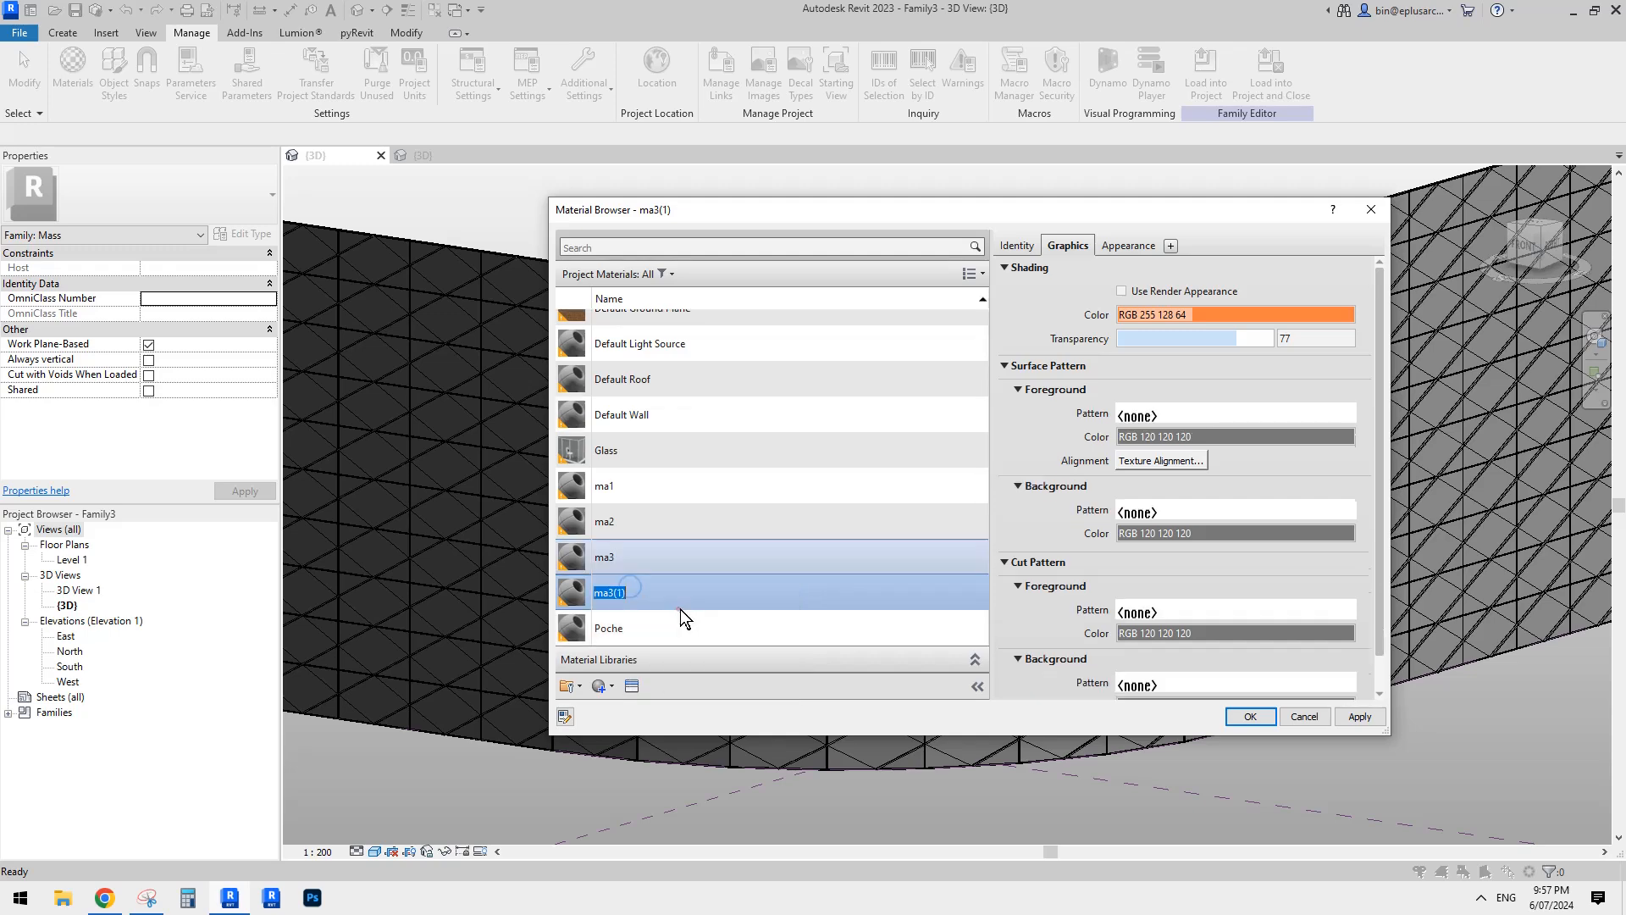
pyautogui.write('ma4')
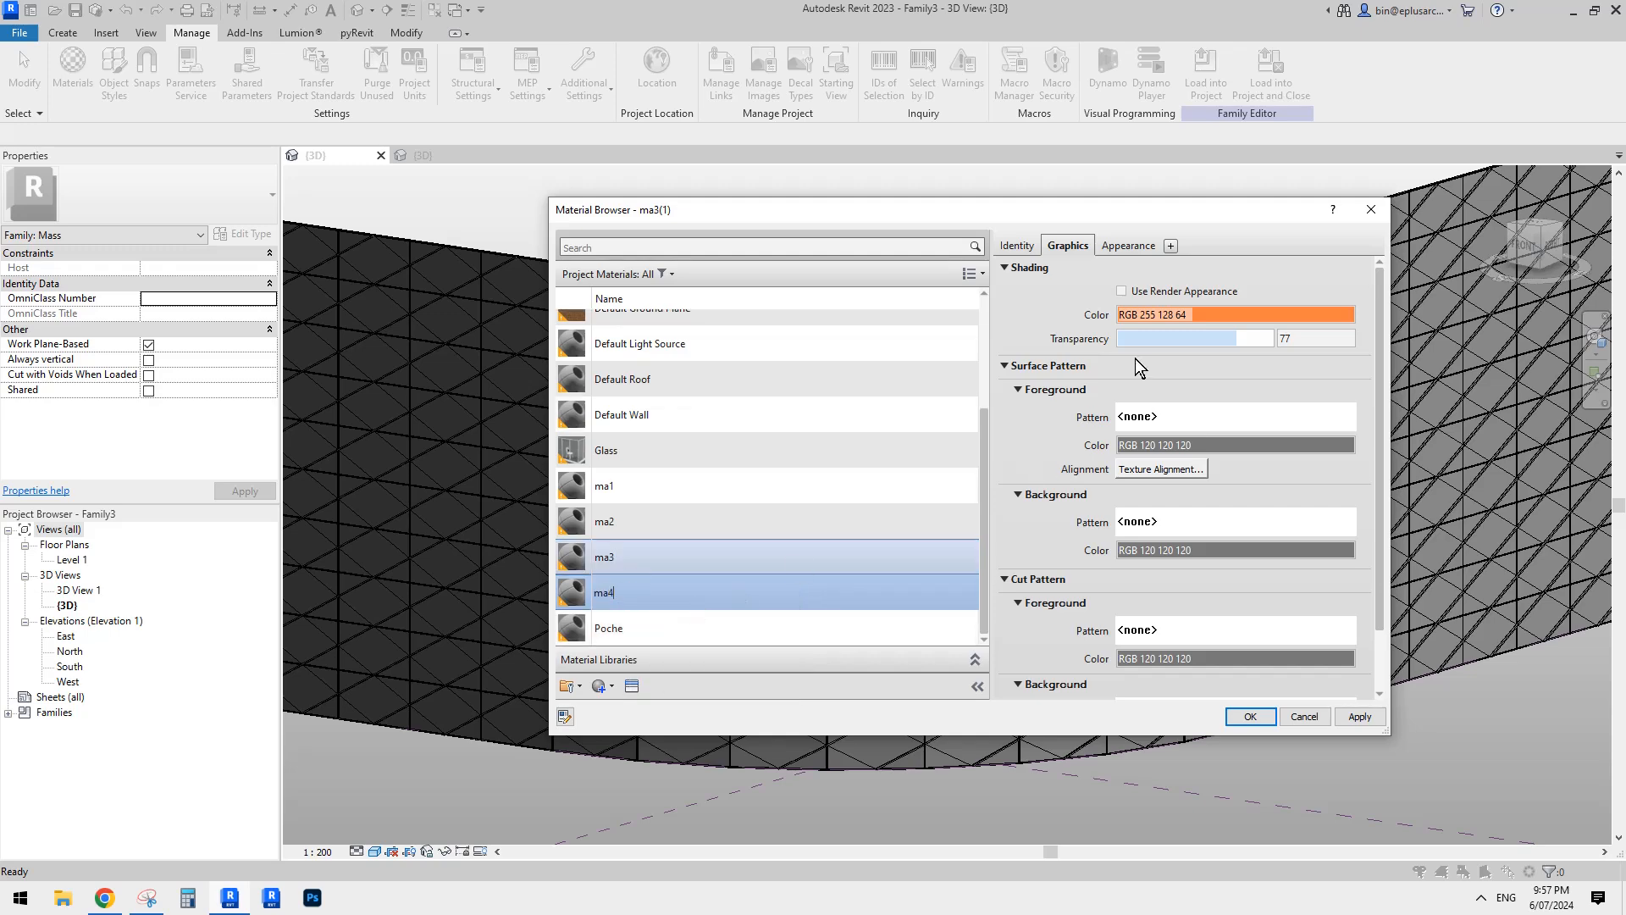
pyautogui.click(1177, 319)
pyautogui.click(815, 488)
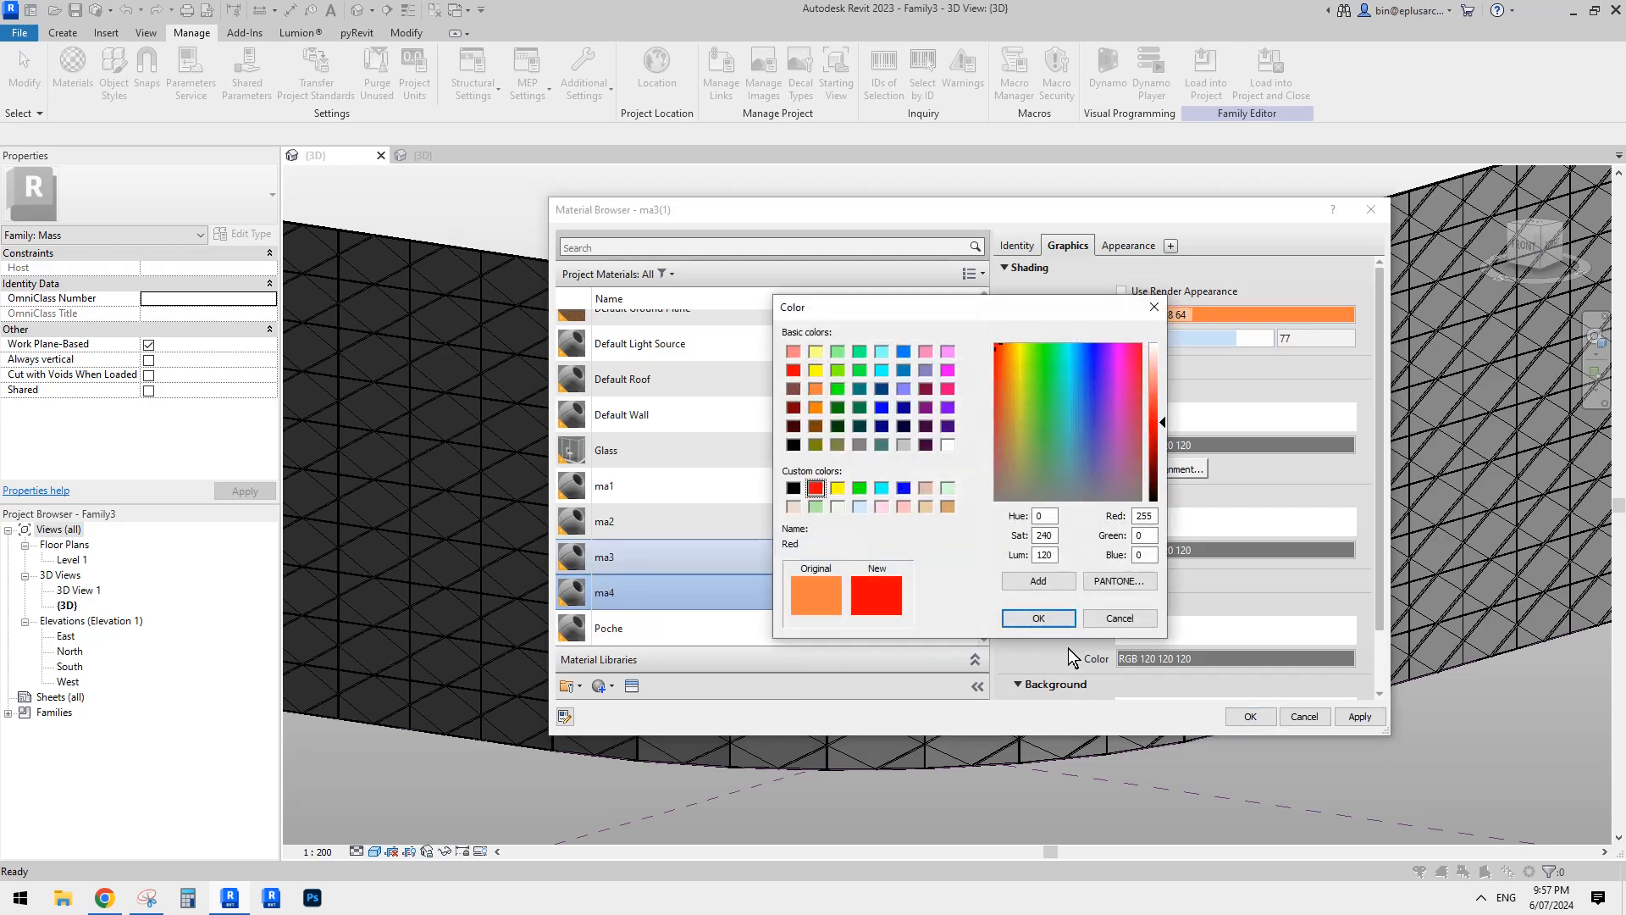
pyautogui.click(1039, 617)
pyautogui.click(1250, 715)
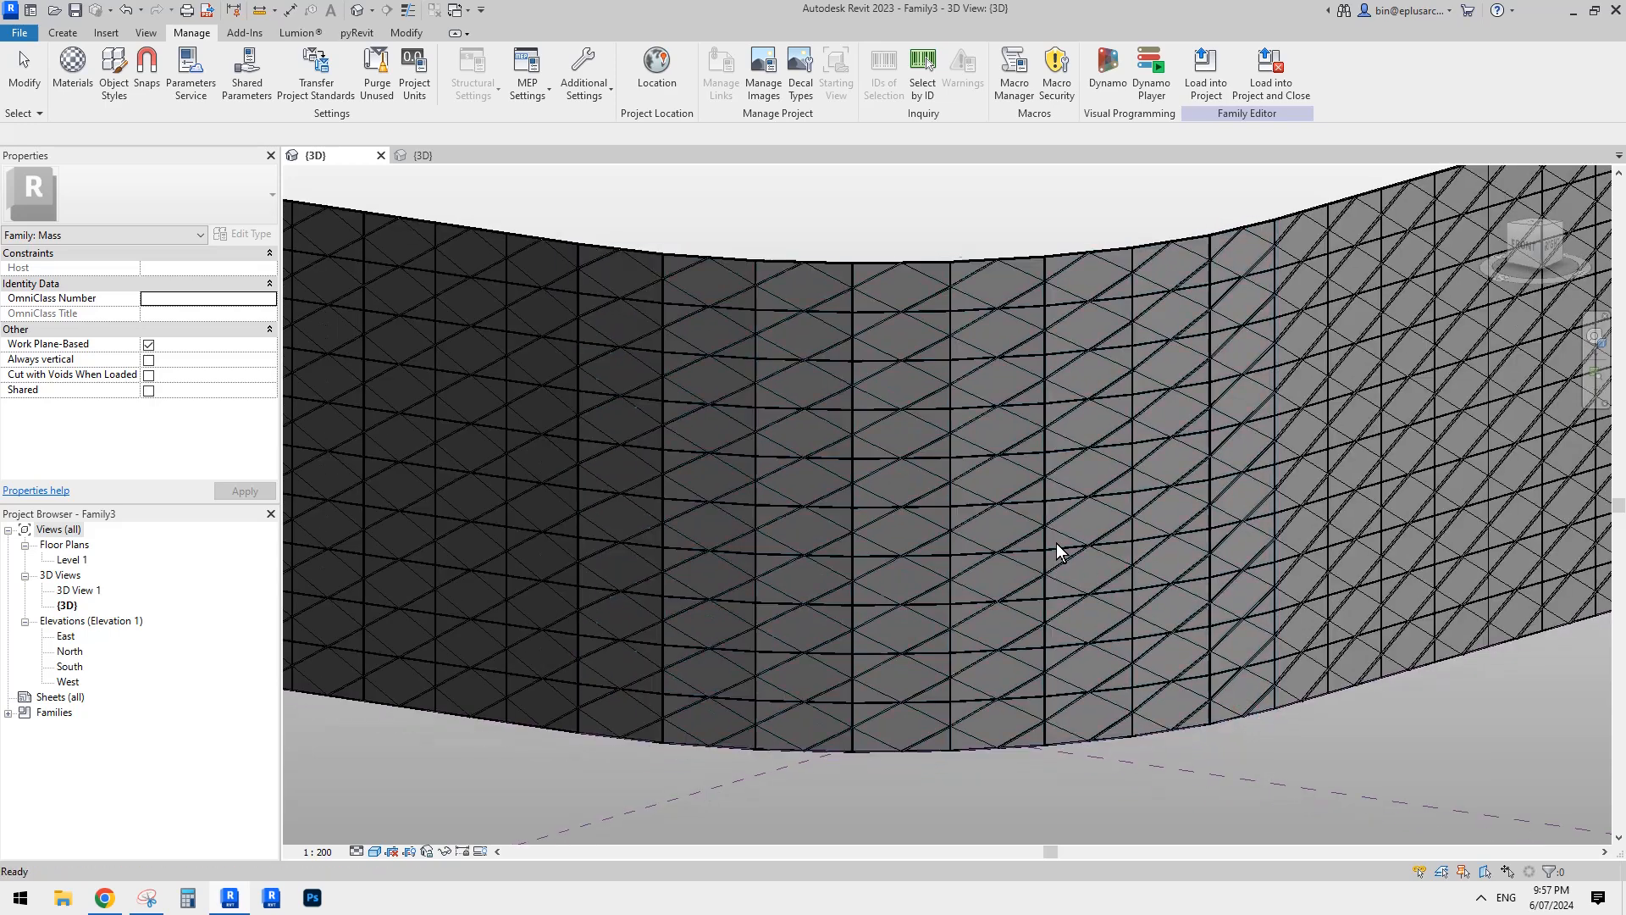
# Step: Select a single panel in the middle of the curved facade and assign materials ma1 and ma2 to its matching material parameters
pyautogui.press('Tab')
pyautogui.press('Tab')
pyautogui.click(1018, 541)
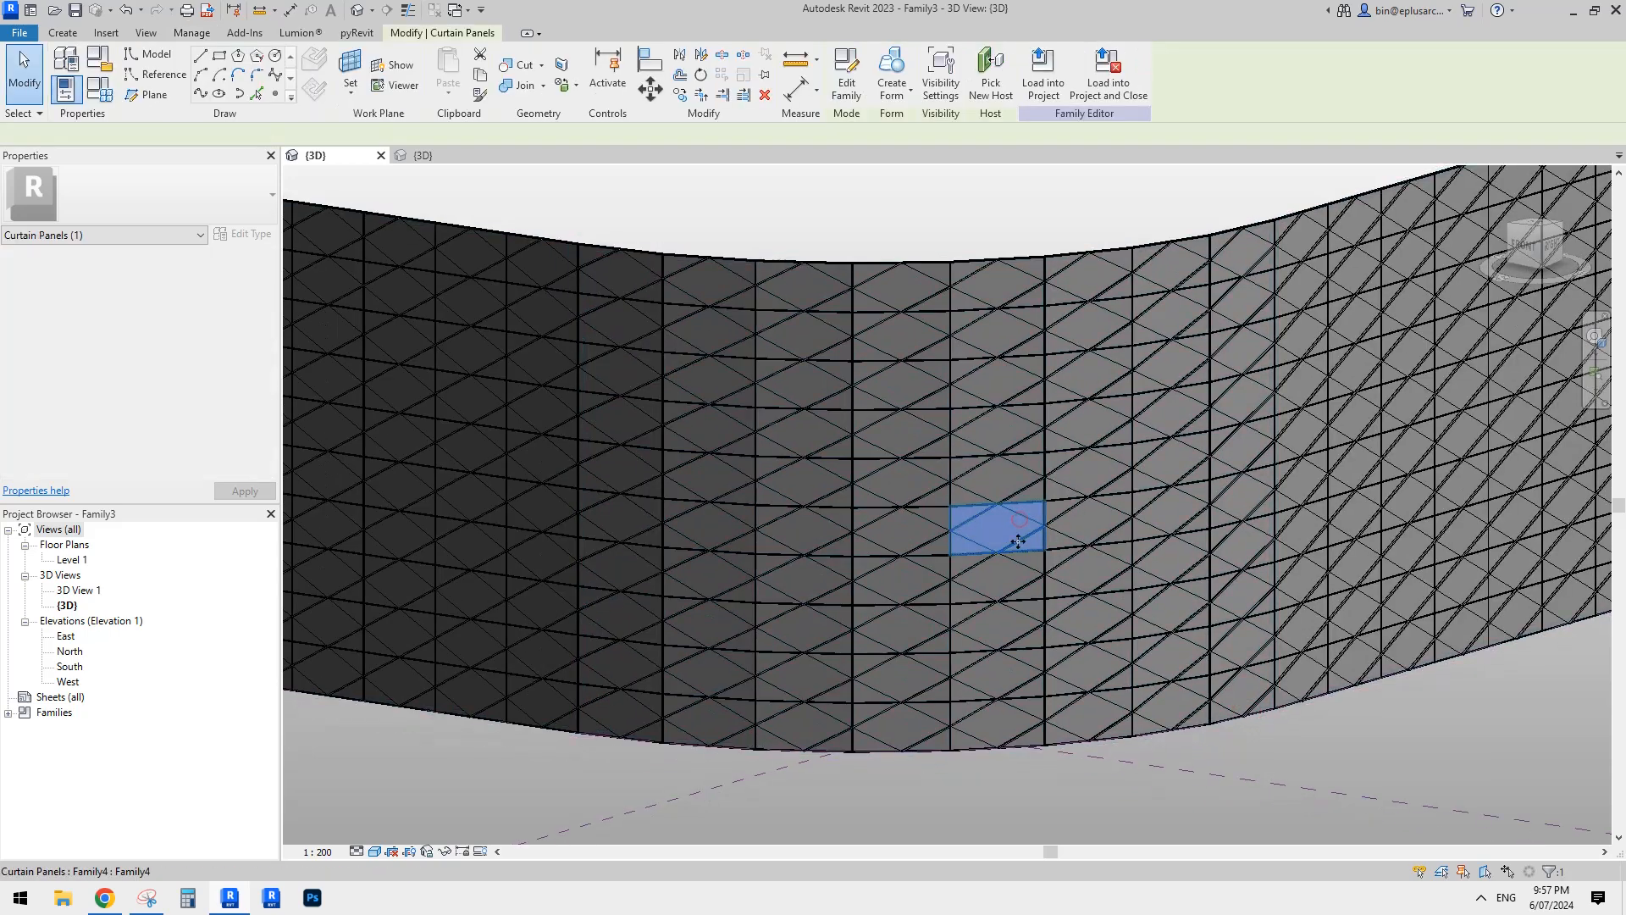
pyautogui.scroll(4, 1020, 542)
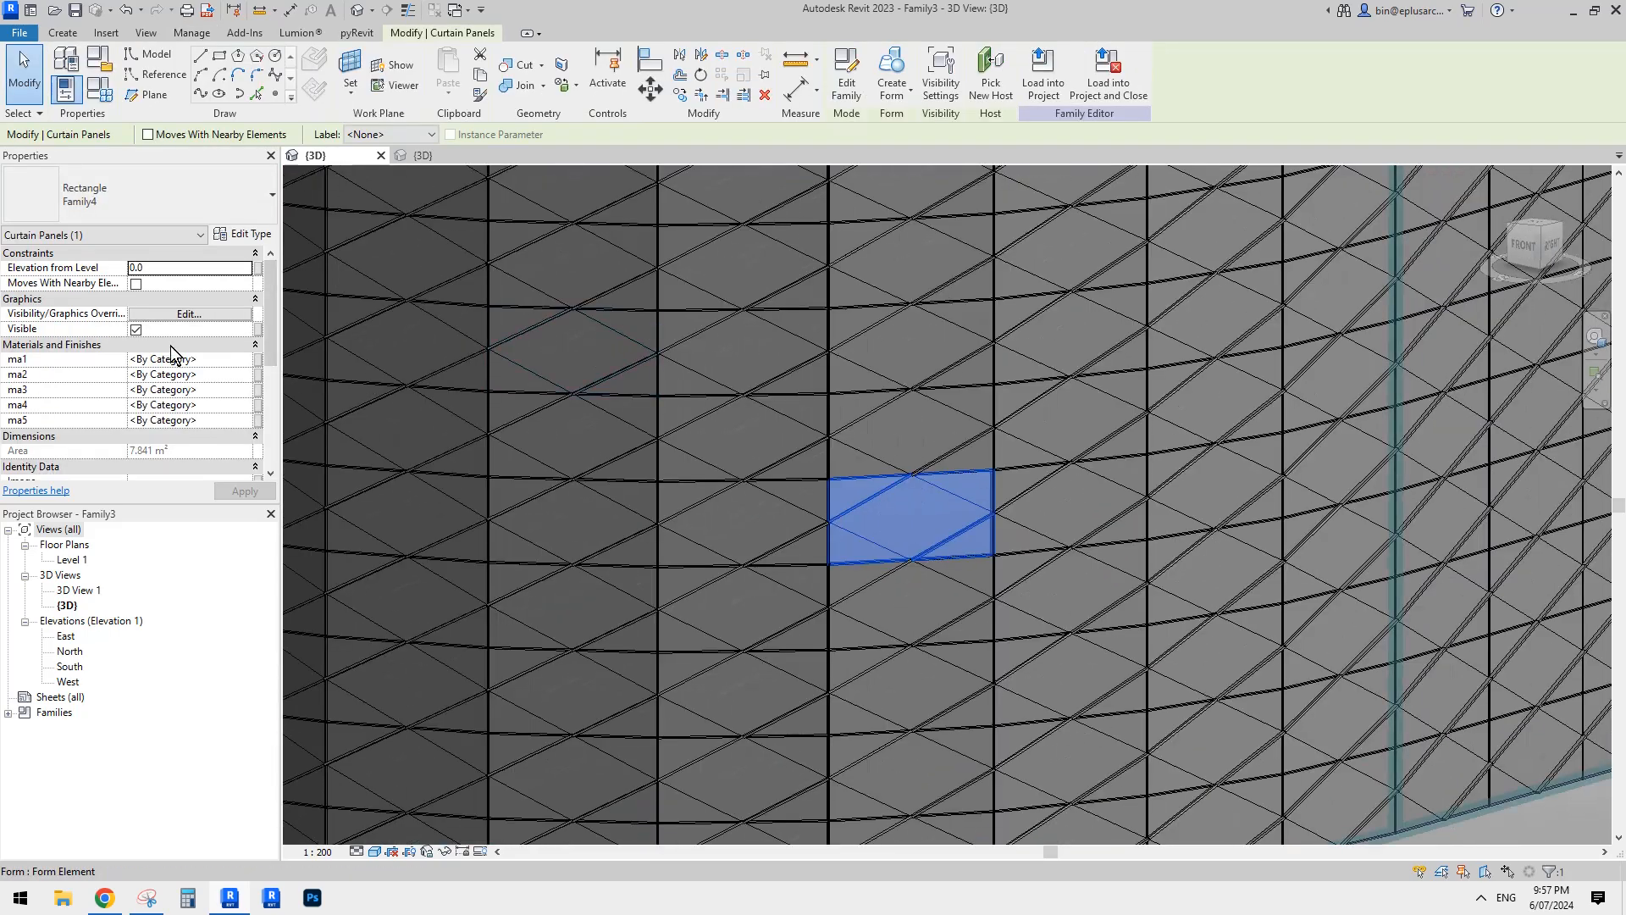
pyautogui.click(215, 361)
pyautogui.write('ma1')
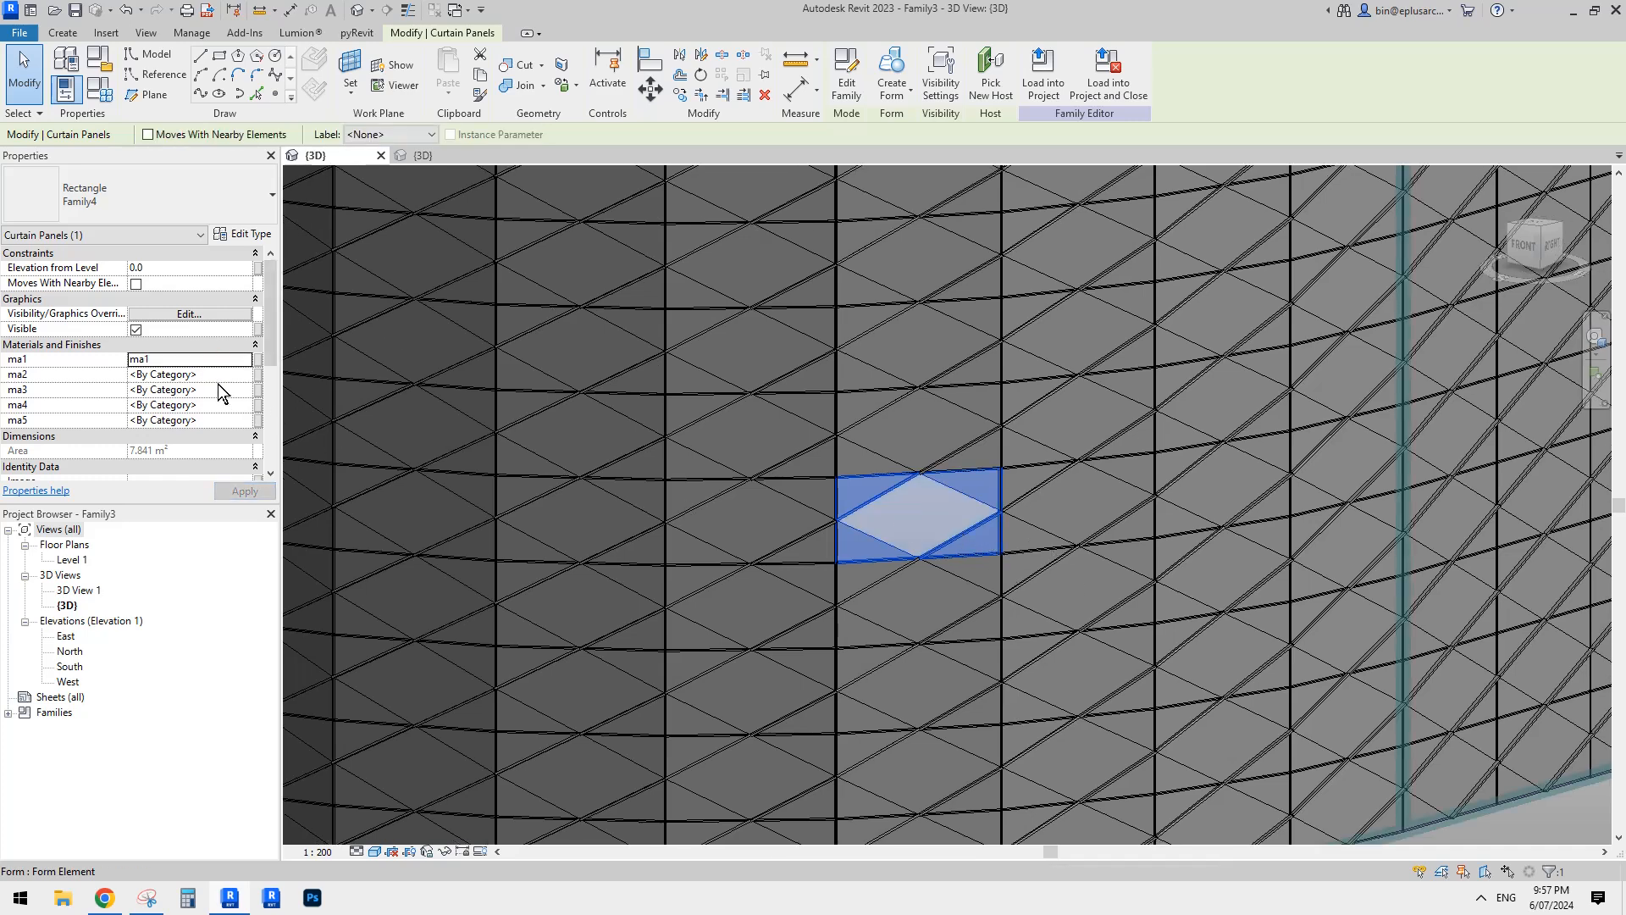
pyautogui.click(216, 376)
pyautogui.write('m')
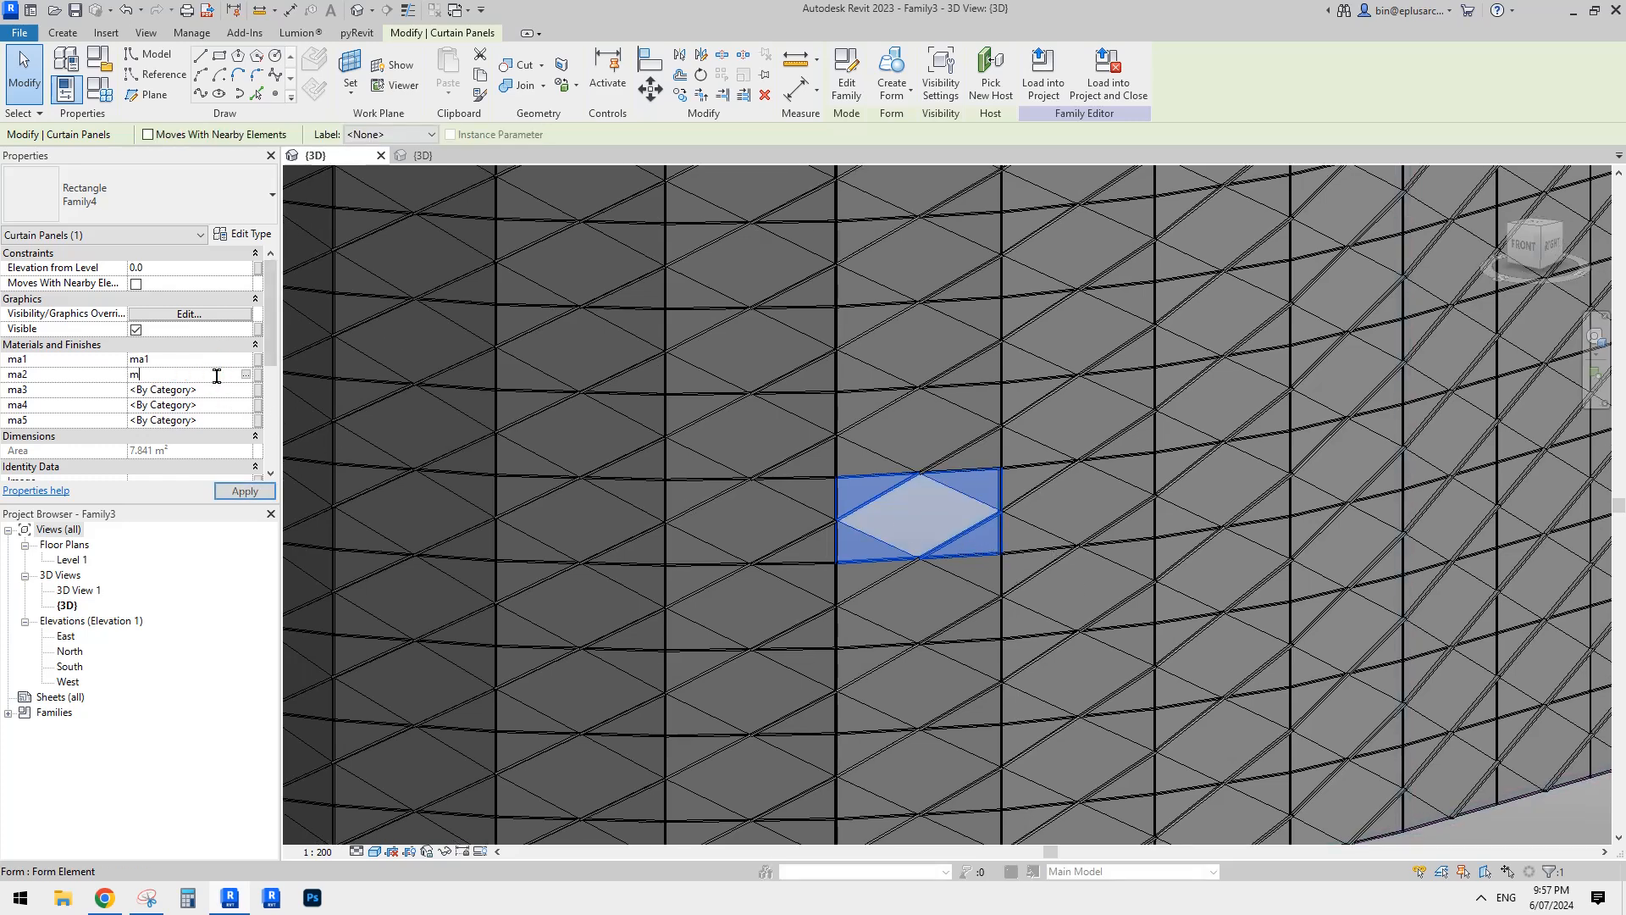
pyautogui.write('a2')
# Step: Assign ma3 and ma4 to the panel's matching material parameters and ma1 to its ma5 parameter, then deselect the panel
pyautogui.click(218, 391)
pyautogui.write('ma3')
pyautogui.click(217, 405)
pyautogui.write('na4')
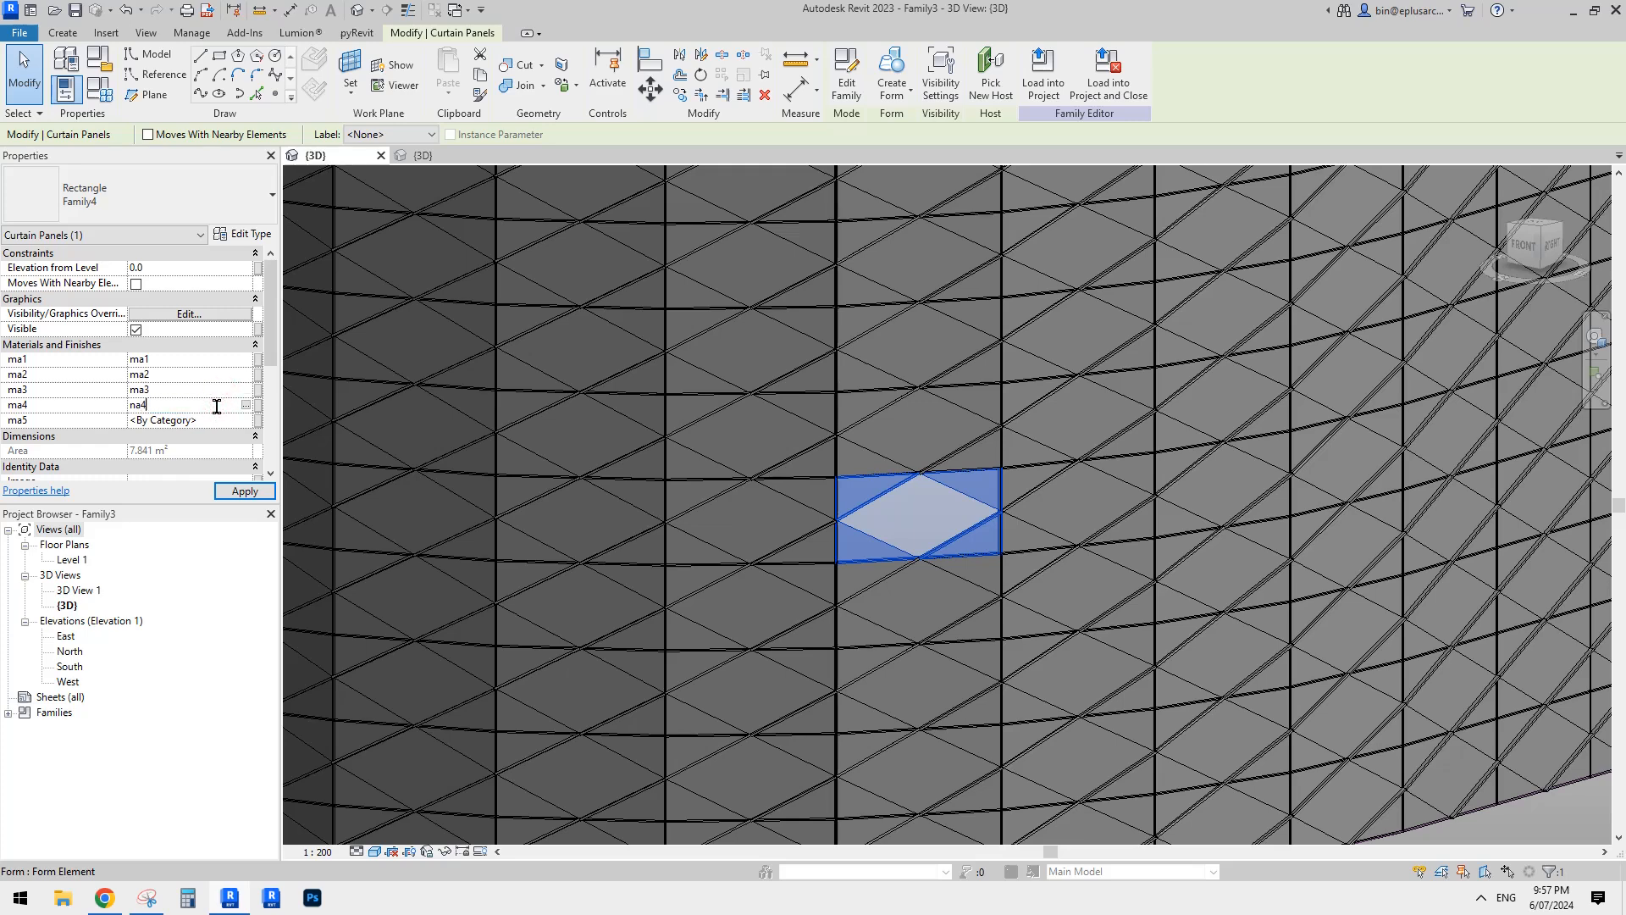
pyautogui.press('Return')
pyautogui.press('Return')
pyautogui.write('ma4')
pyautogui.click(210, 421)
pyautogui.write('ma1')
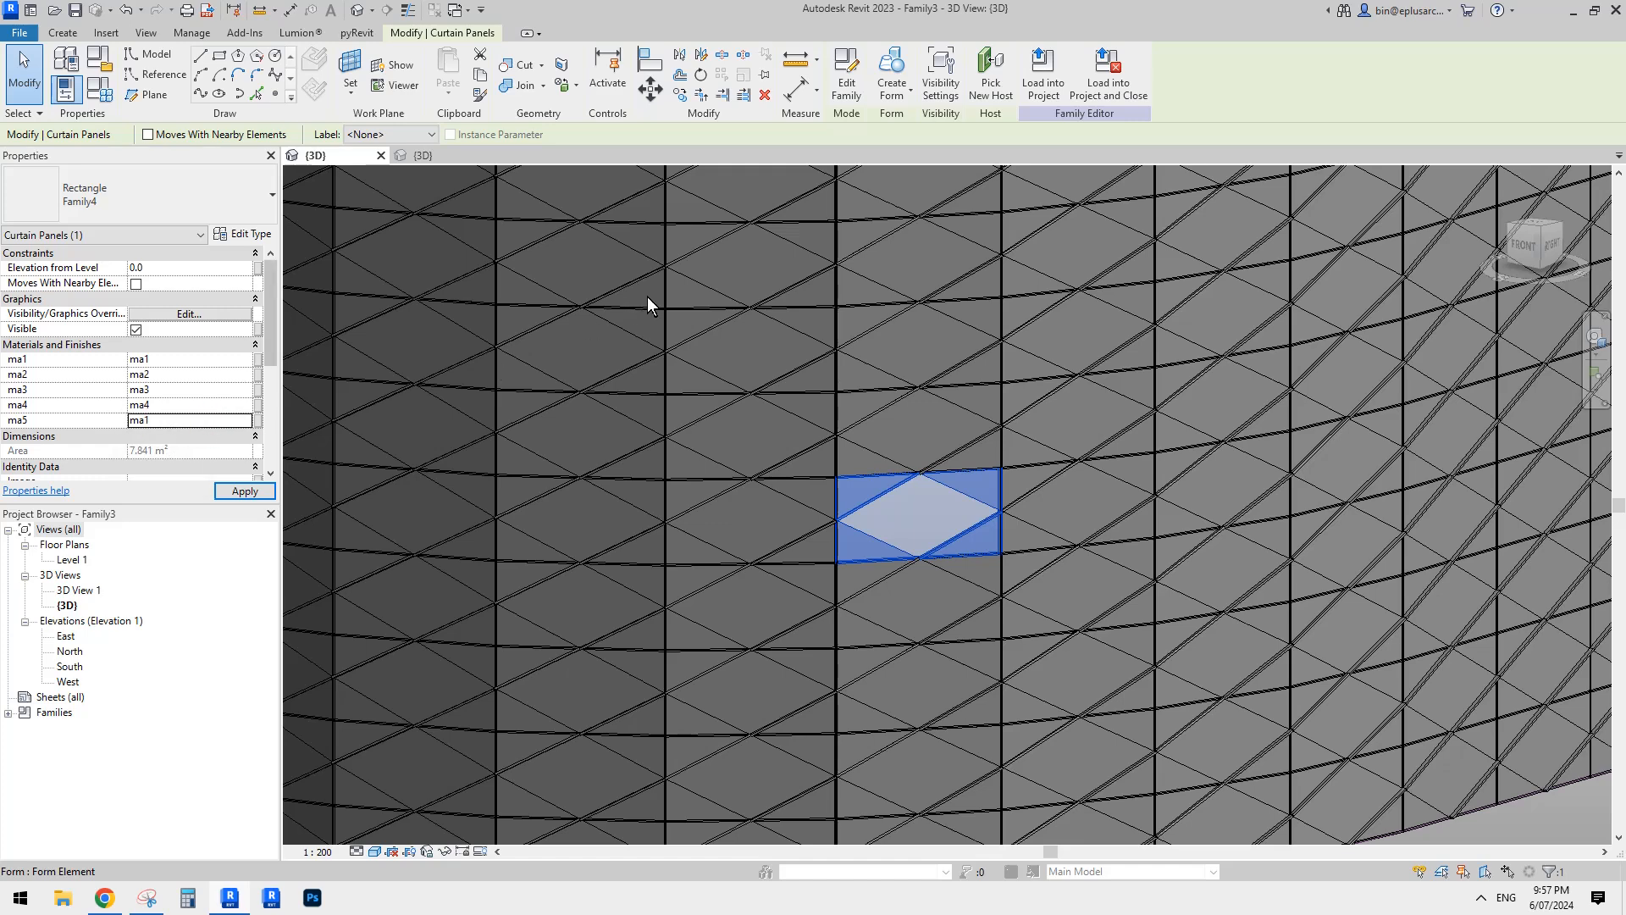
pyautogui.press('Escape')
# Step: Select all instances of the Family4 rectangle panel across the whole facade, starting from one uncoloured panel
pyautogui.scroll(-2, 1109, 457)
pyautogui.keyDown('shift'); pyautogui.moveTo(1109, 457); pyautogui.dragTo(860, 449, button='middle'); pyautogui.keyUp('shift')
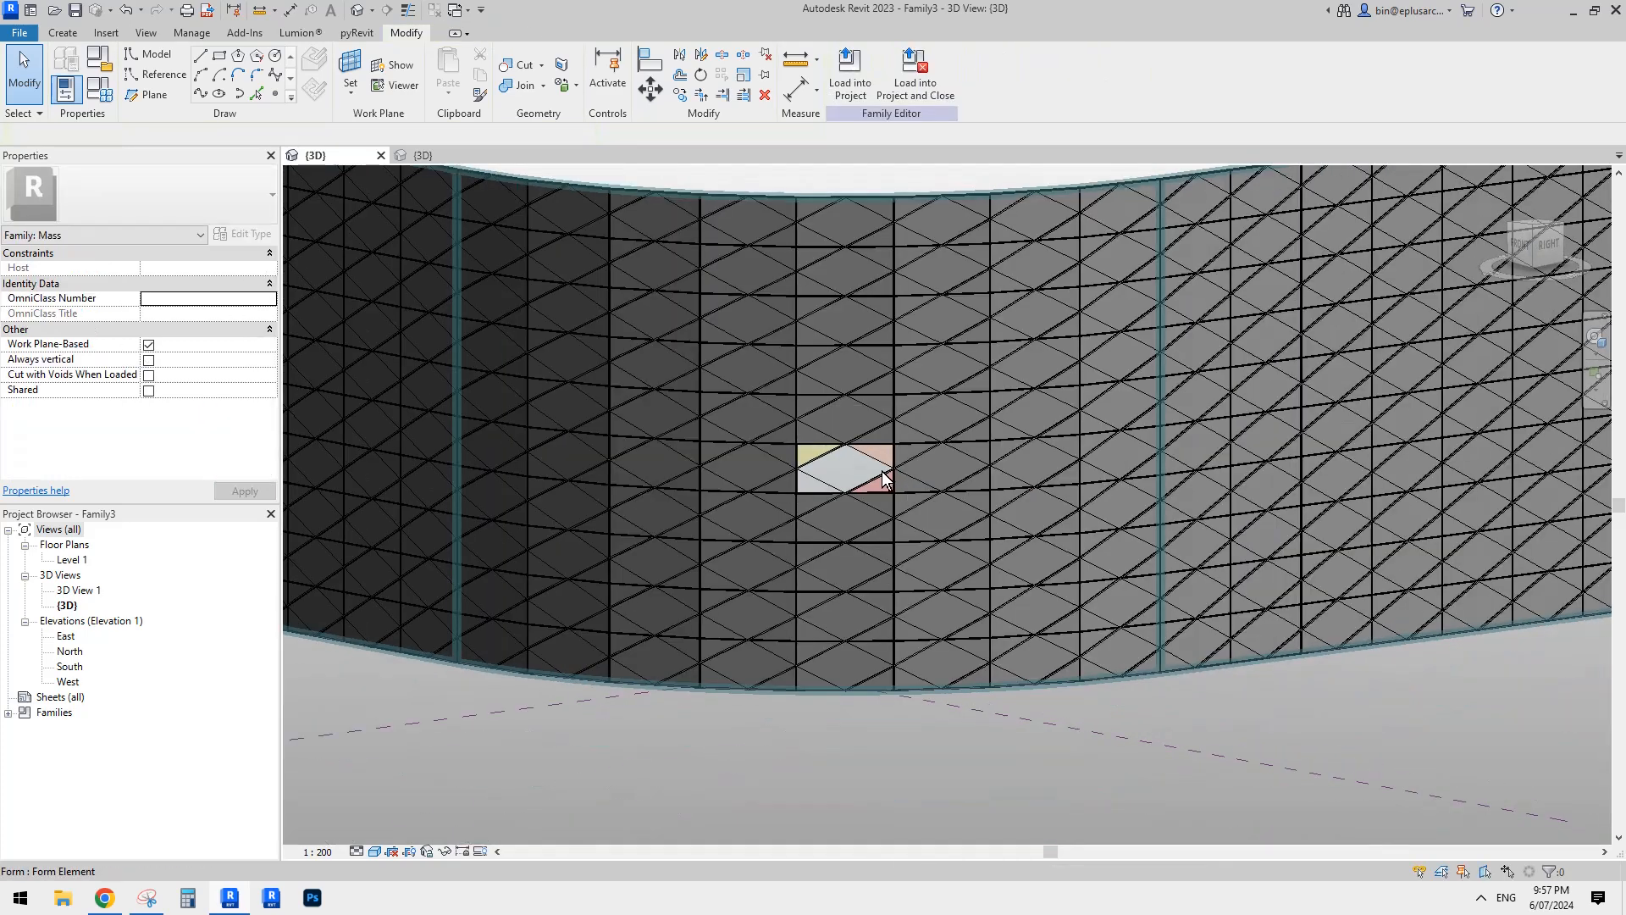
pyautogui.scroll(-5, 883, 479)
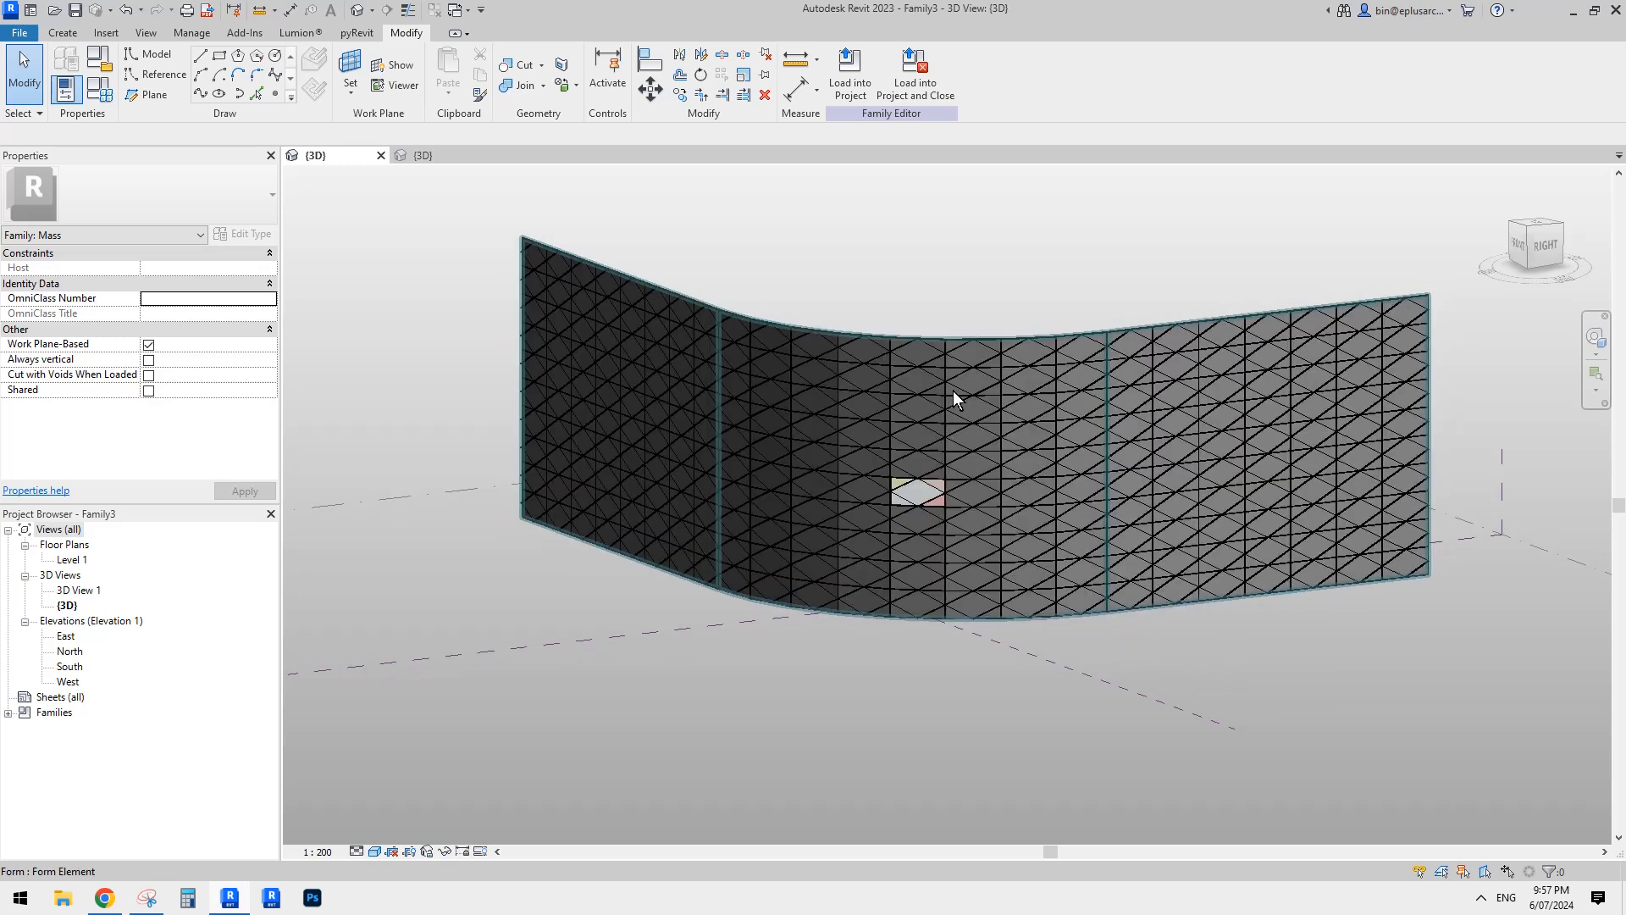
pyautogui.click(971, 408)
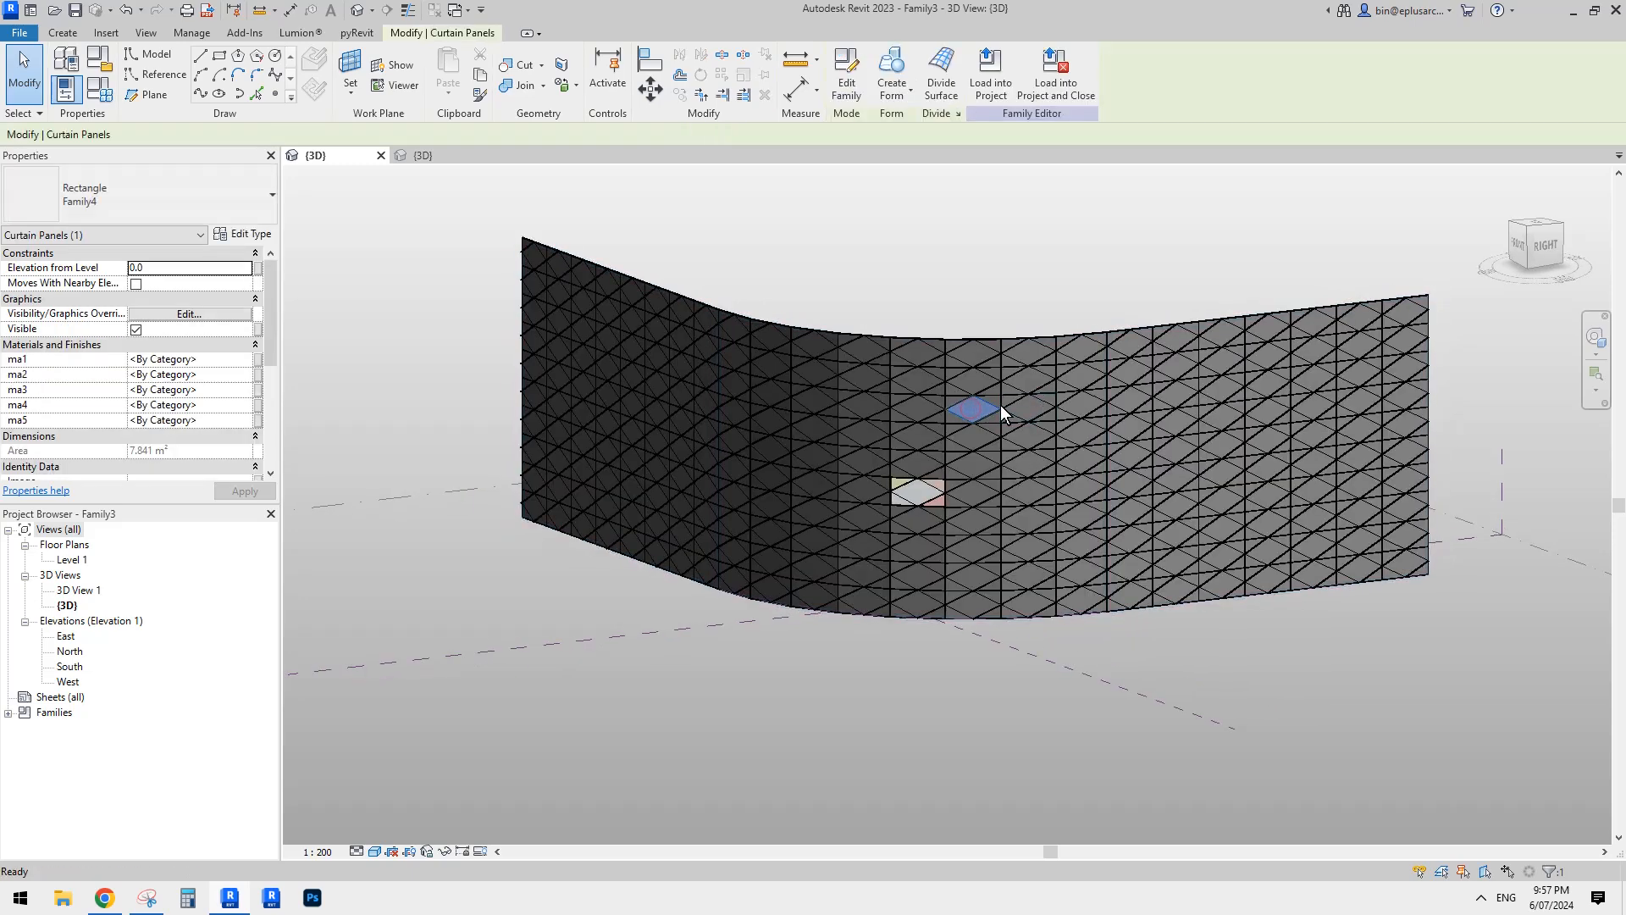
pyautogui.press('Escape')
pyautogui.scroll(3, 977, 412)
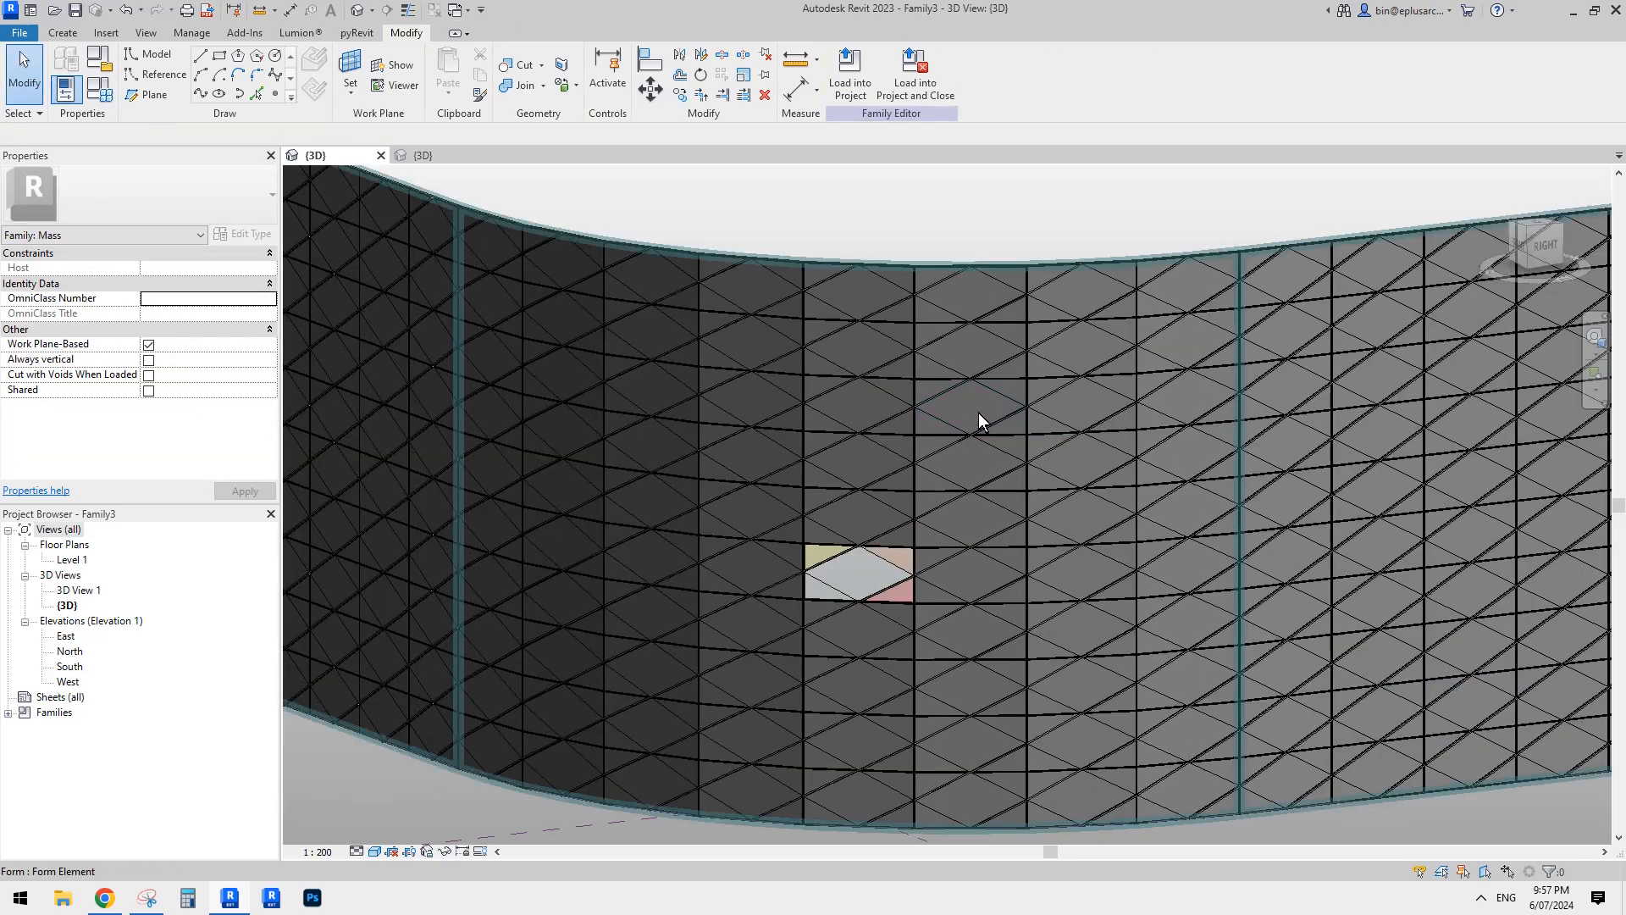
pyautogui.click(979, 413)
pyautogui.scroll(-3, 856, 415)
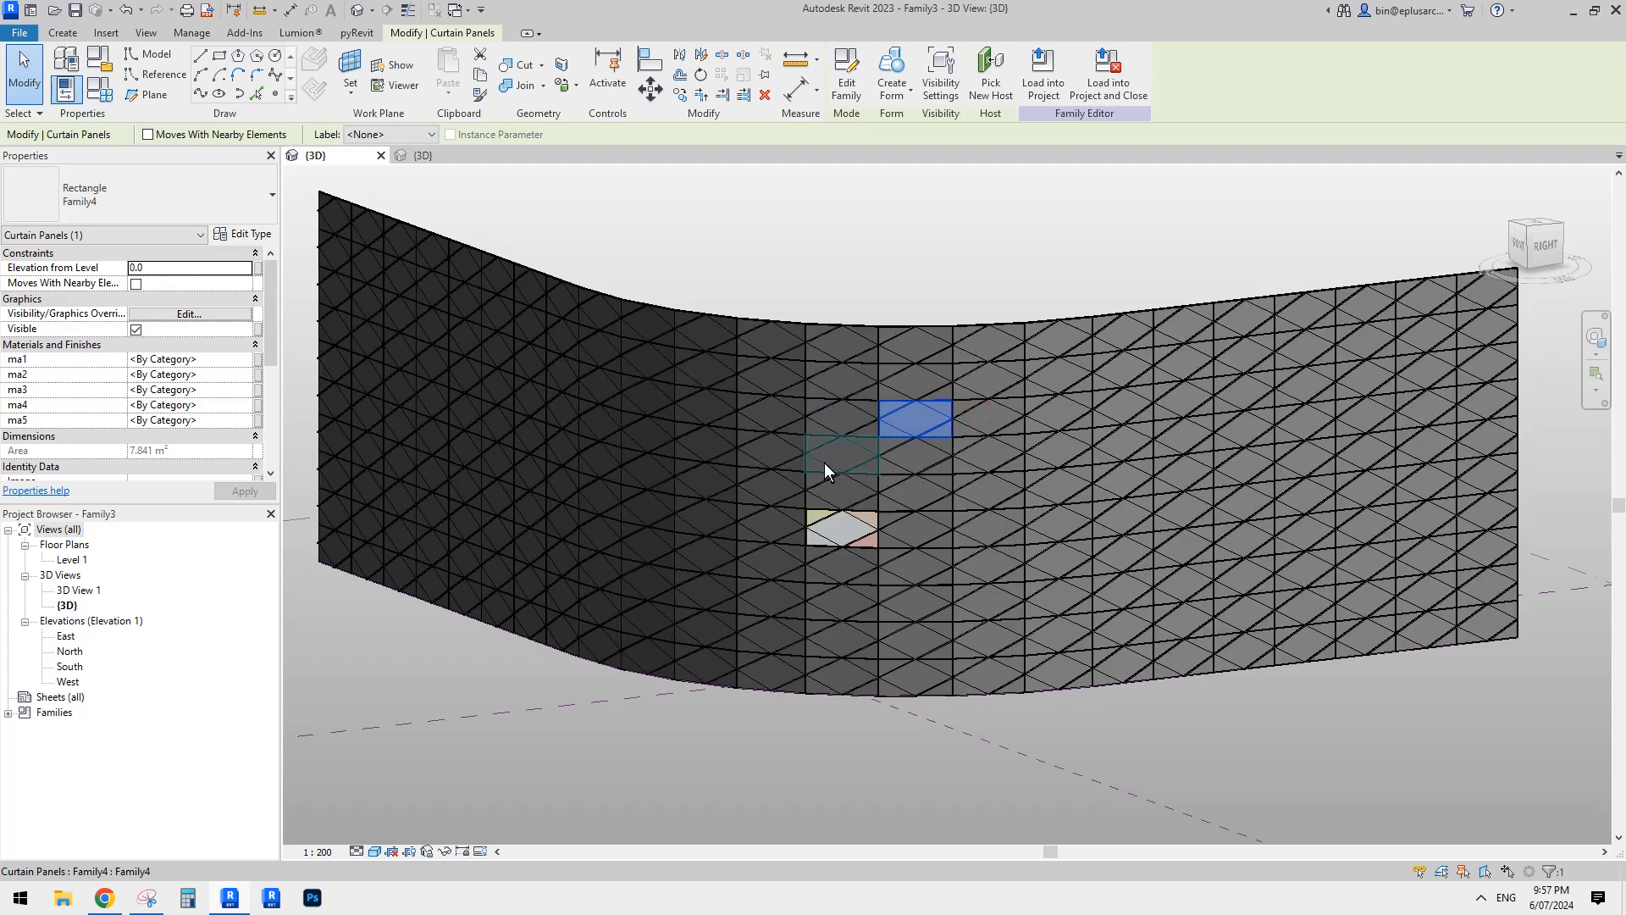
pyautogui.moveTo(862, 476); pyautogui.dragTo(909, 467, button='middle')
pyautogui.press('s')
pyautogui.press('a')
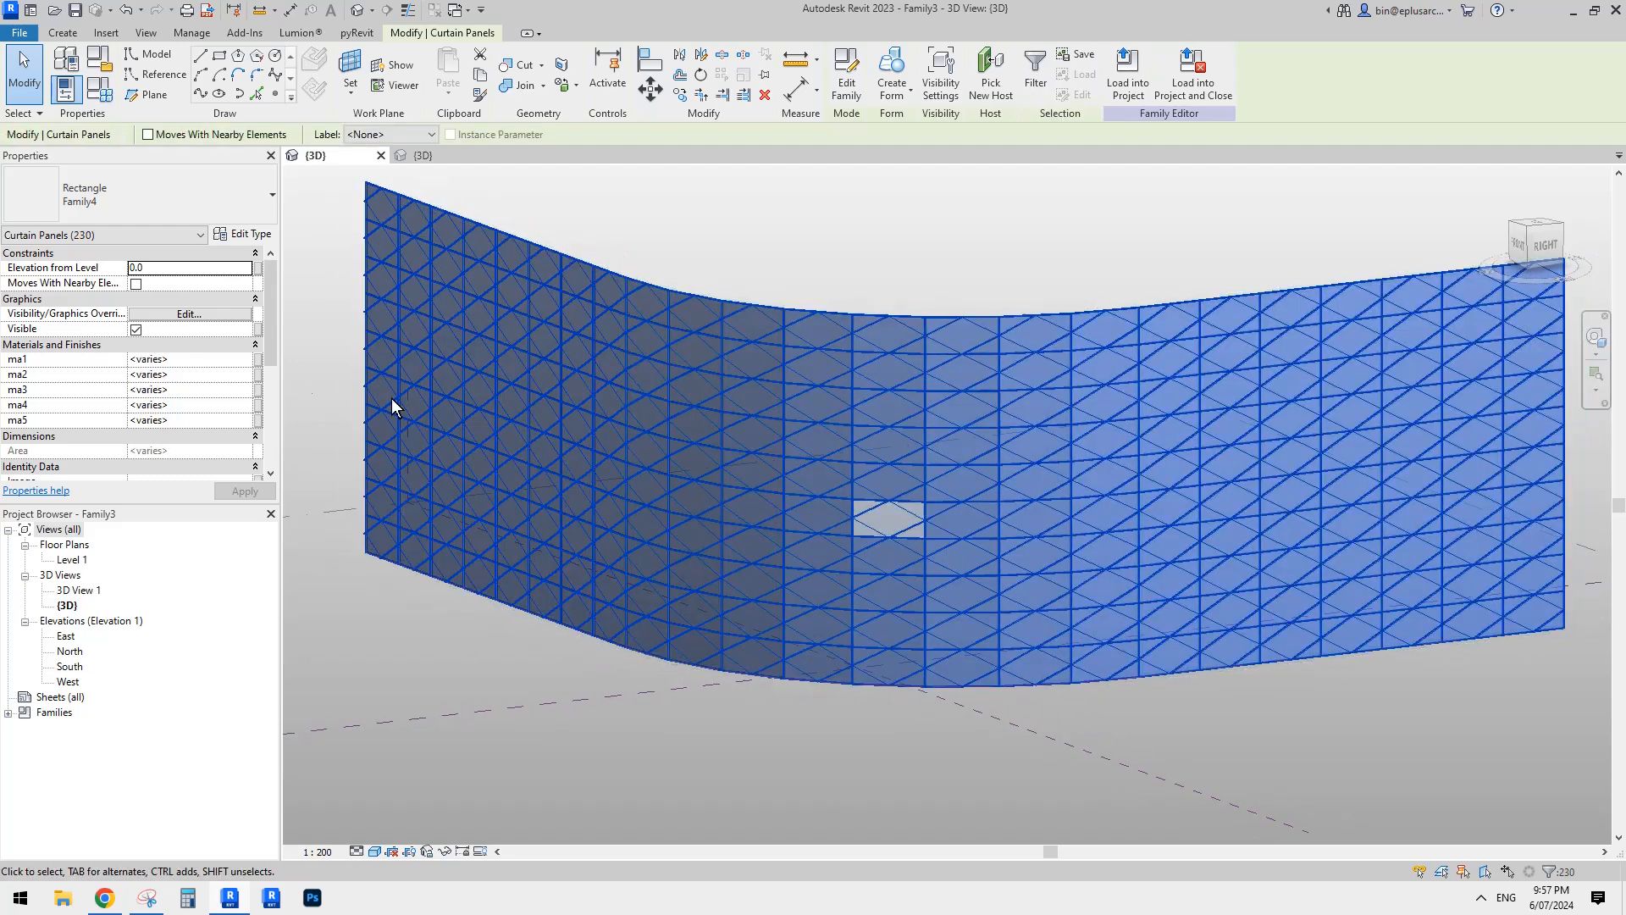
# Step: Assign materials ma1, ma2 and ma3 to the matching material parameters of all selected facade panels
pyautogui.click(191, 361)
pyautogui.write('ma1')
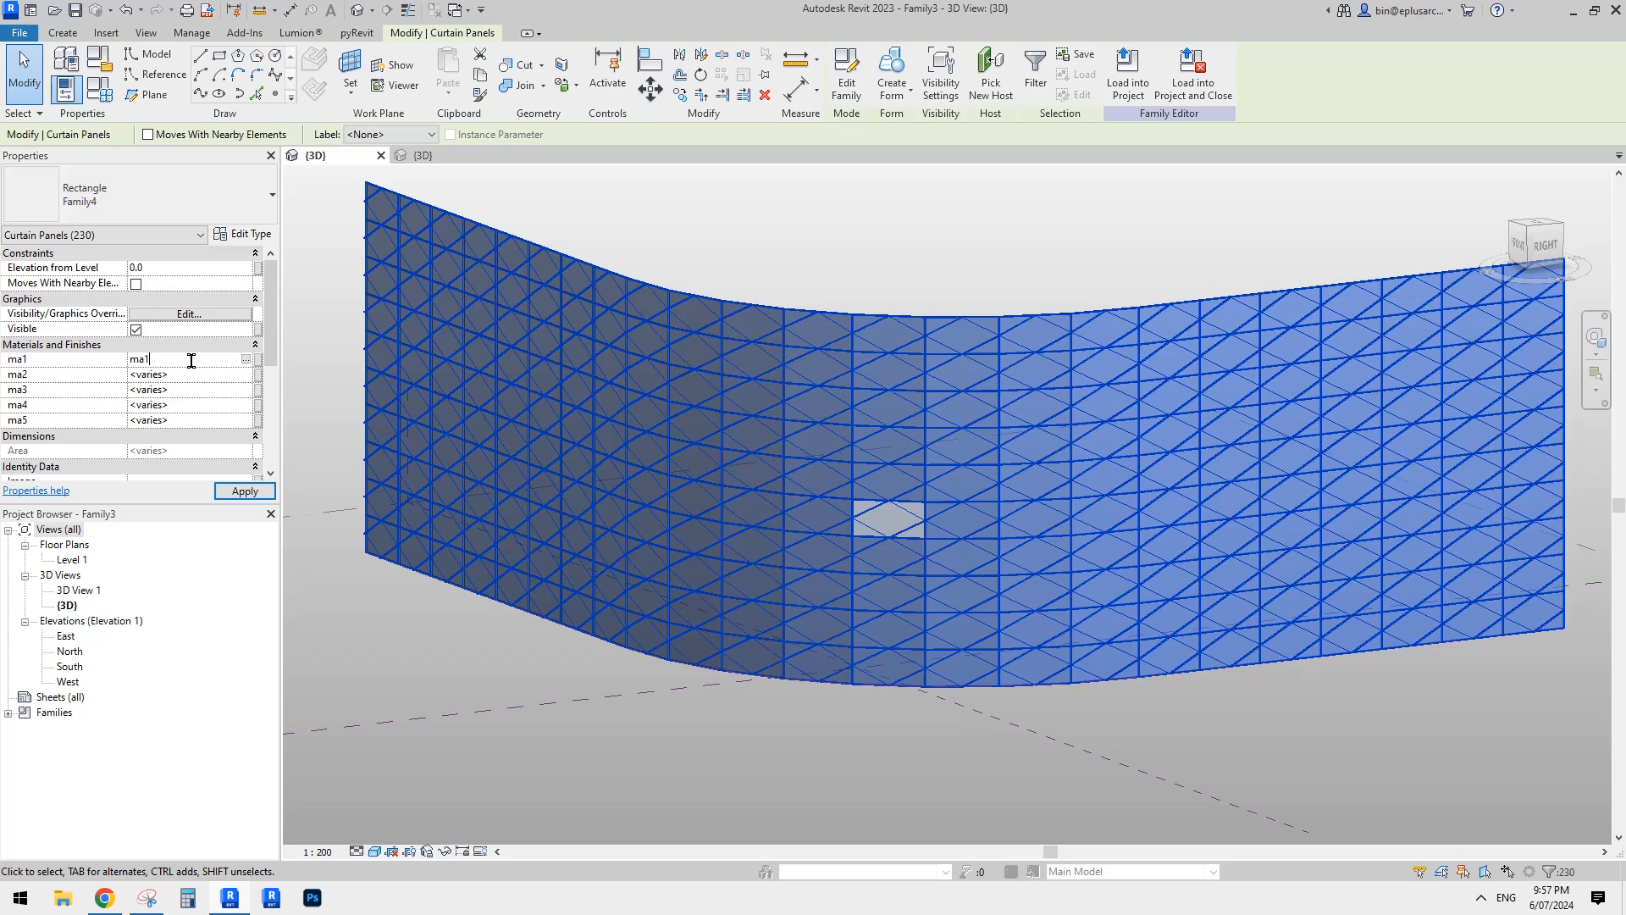
pyautogui.click(201, 374)
pyautogui.write('ma2')
pyautogui.click(211, 389)
pyautogui.write('ma3')
# Step: Set the ma4 parameter of all selected panels to ma4 and the ma5 parameter to ma1, then clear the selection
pyautogui.click(206, 405)
pyautogui.write('nms4')
pyautogui.doubleClick(162, 403)
pyautogui.write('m')
pyautogui.click(191, 422)
pyautogui.moveTo(847, 246); pyautogui.dragTo(875, 246, button='middle')
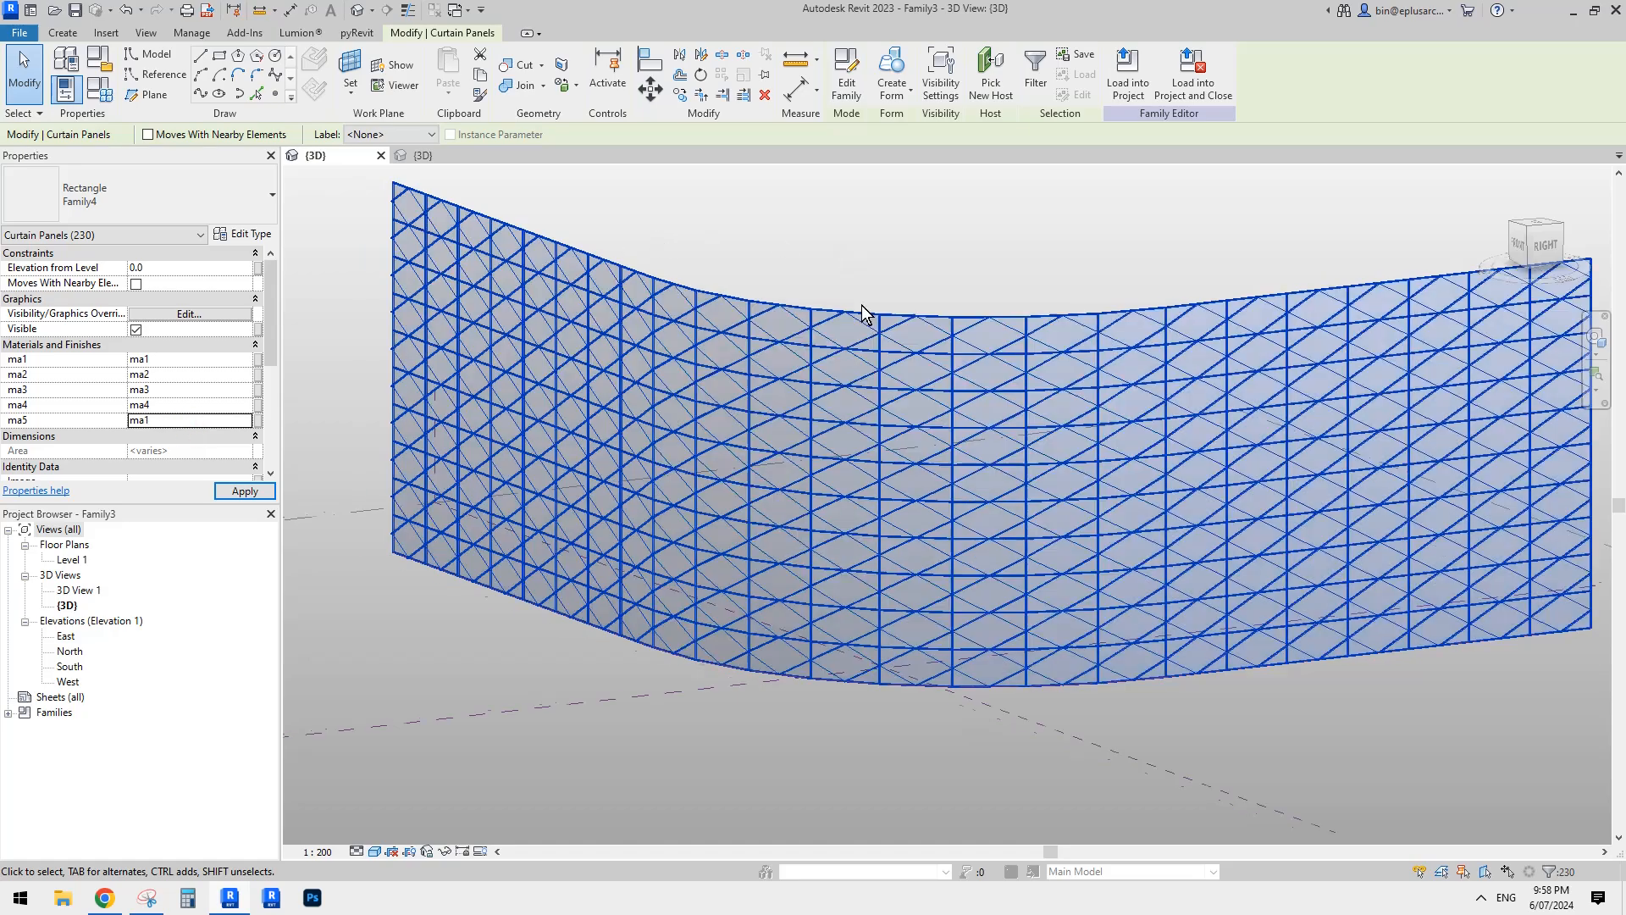
pyautogui.press('Escape')
# Step: Compare the colours of the panelled facade with the reference building image in Chrome
pyautogui.scroll(-3, 924, 363)
pyautogui.click(1171, 664)
pyautogui.keyDown('shift'); pyautogui.moveTo(1227, 637); pyautogui.dragTo(1092, 586, button='middle'); pyautogui.keyUp('shift')
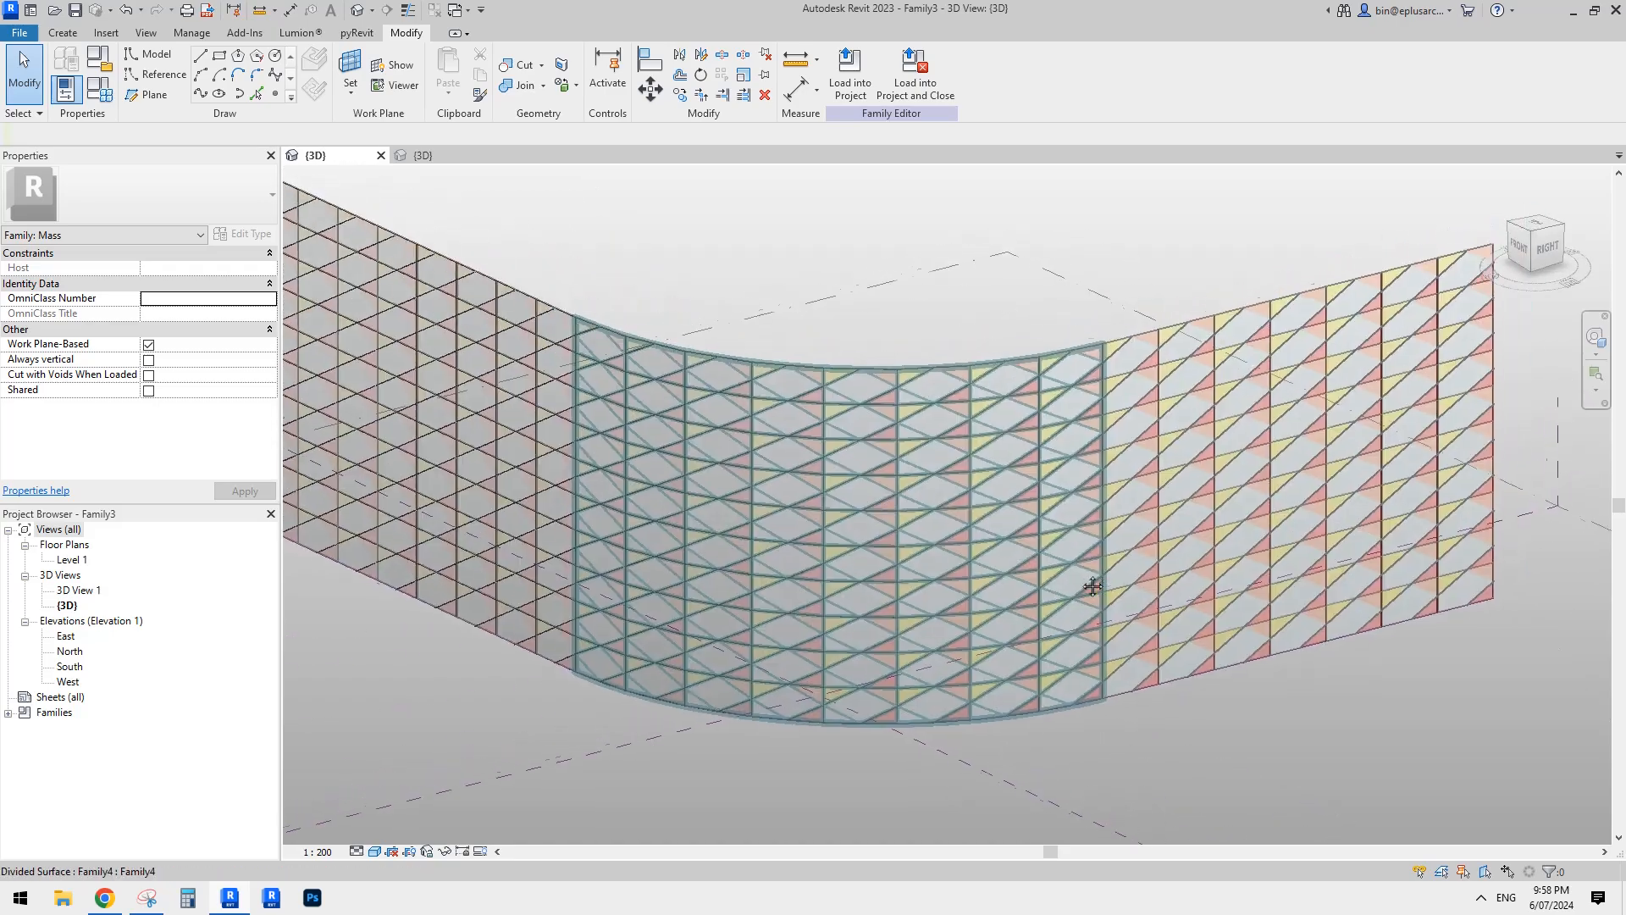
pyautogui.click(103, 900)
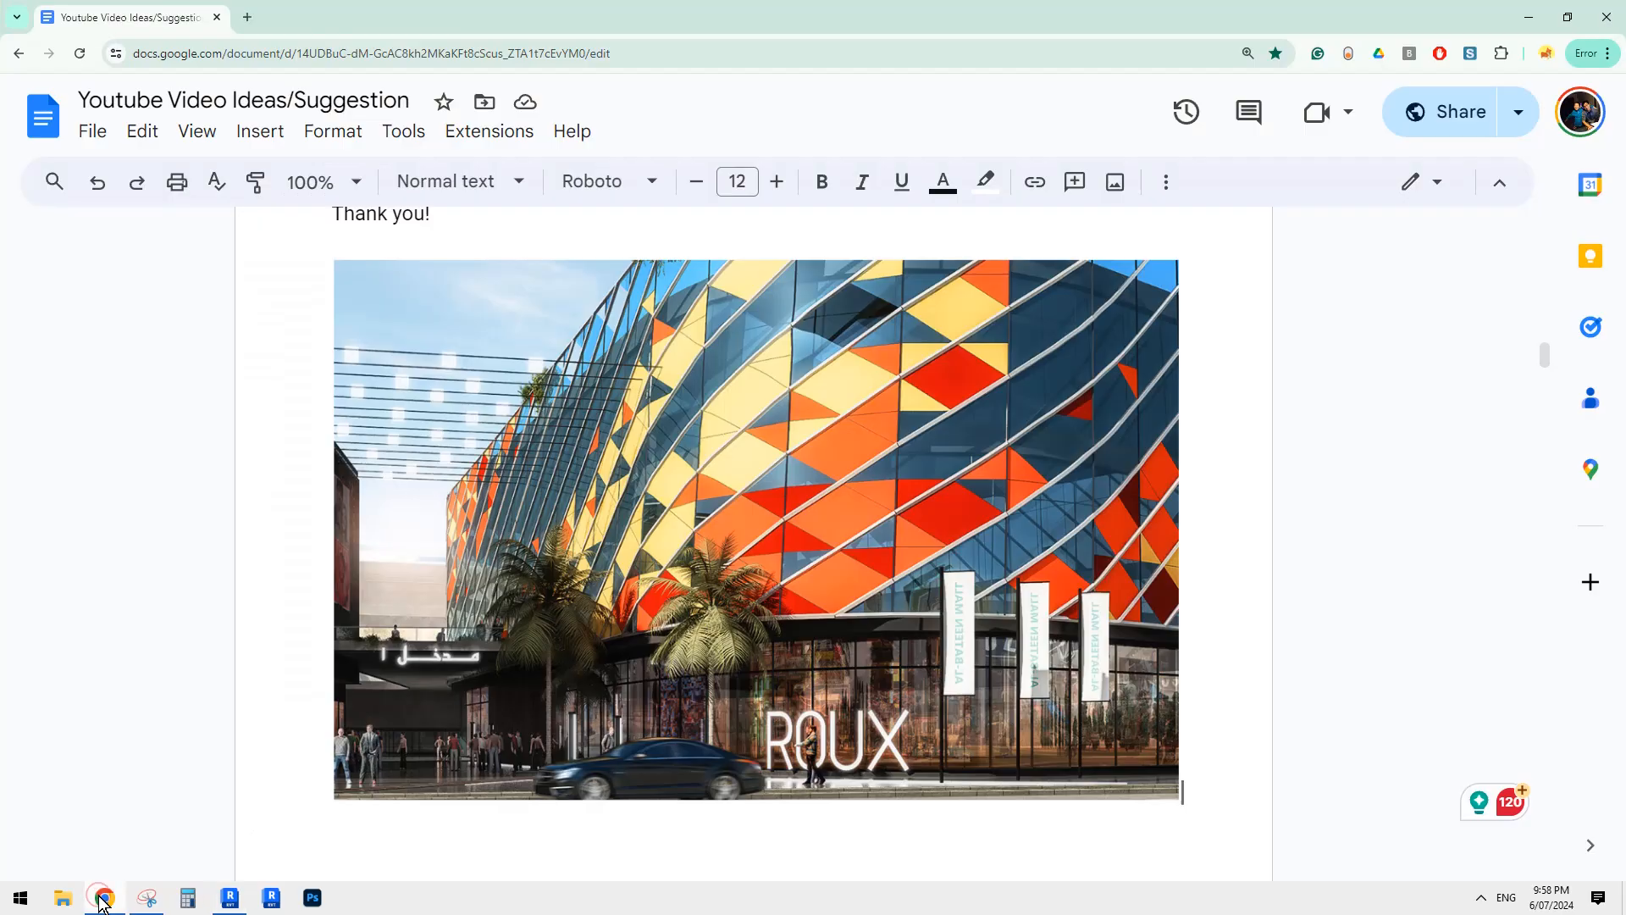
pyautogui.click(102, 899)
pyautogui.click(104, 898)
pyautogui.click(104, 899)
pyautogui.keyDown('shift'); pyautogui.moveTo(726, 683); pyautogui.dragTo(593, 216, button='middle'); pyautogui.keyUp('shift')
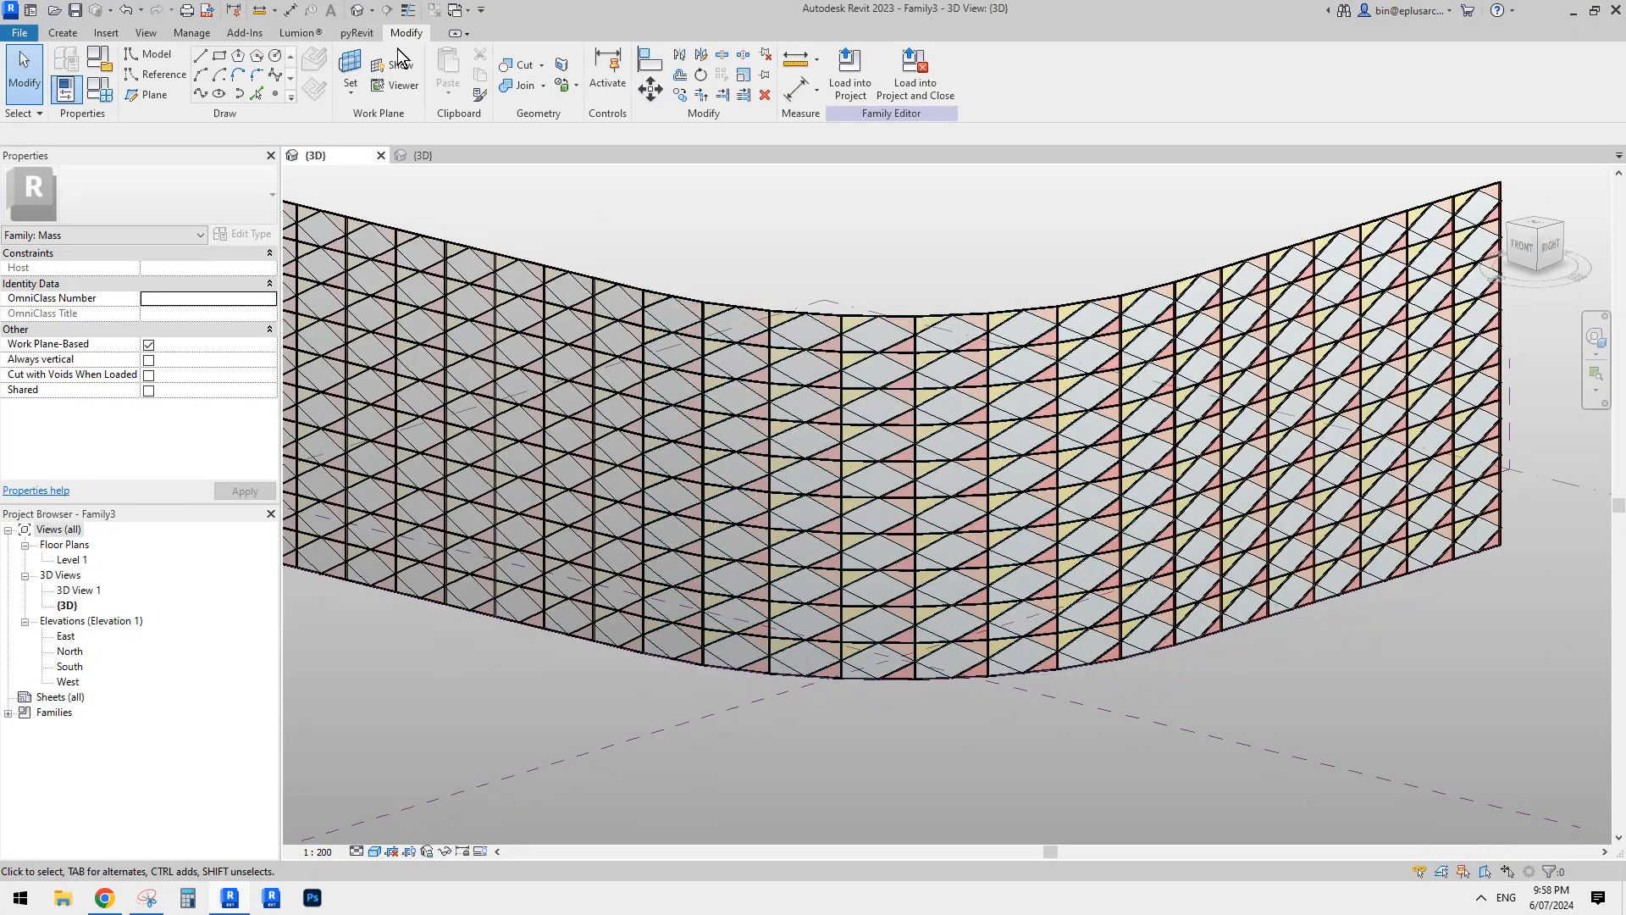
# Step: Lower the shading transparency of material ma2 to about 7 and of ma3 to 10
pyautogui.click(192, 32)
pyautogui.click(72, 68)
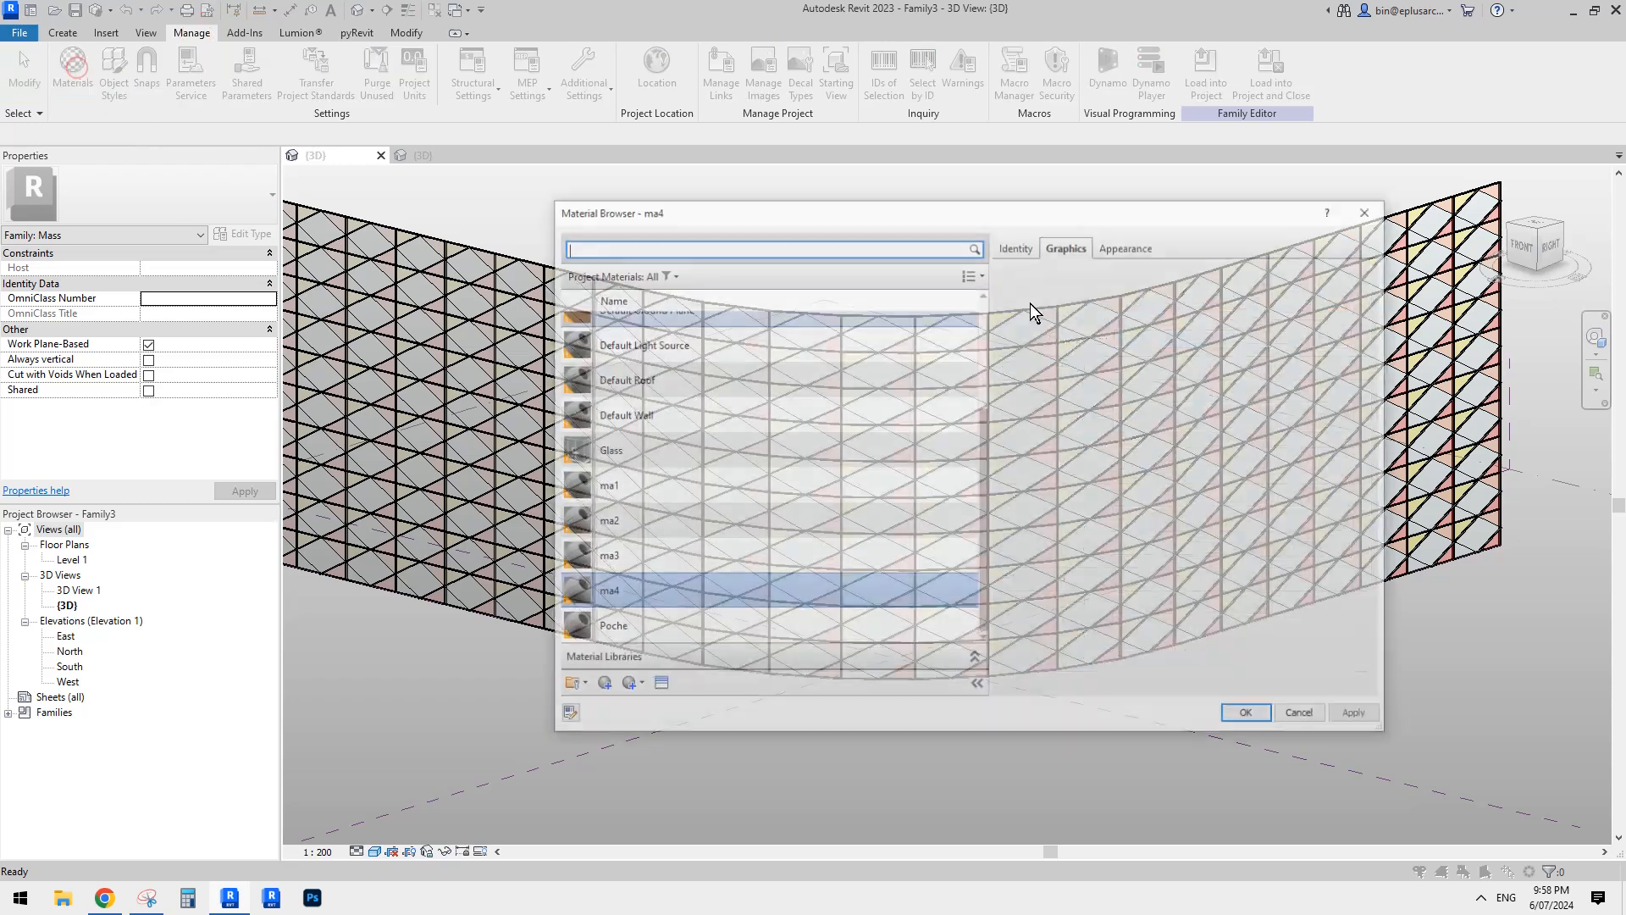
pyautogui.click(646, 450)
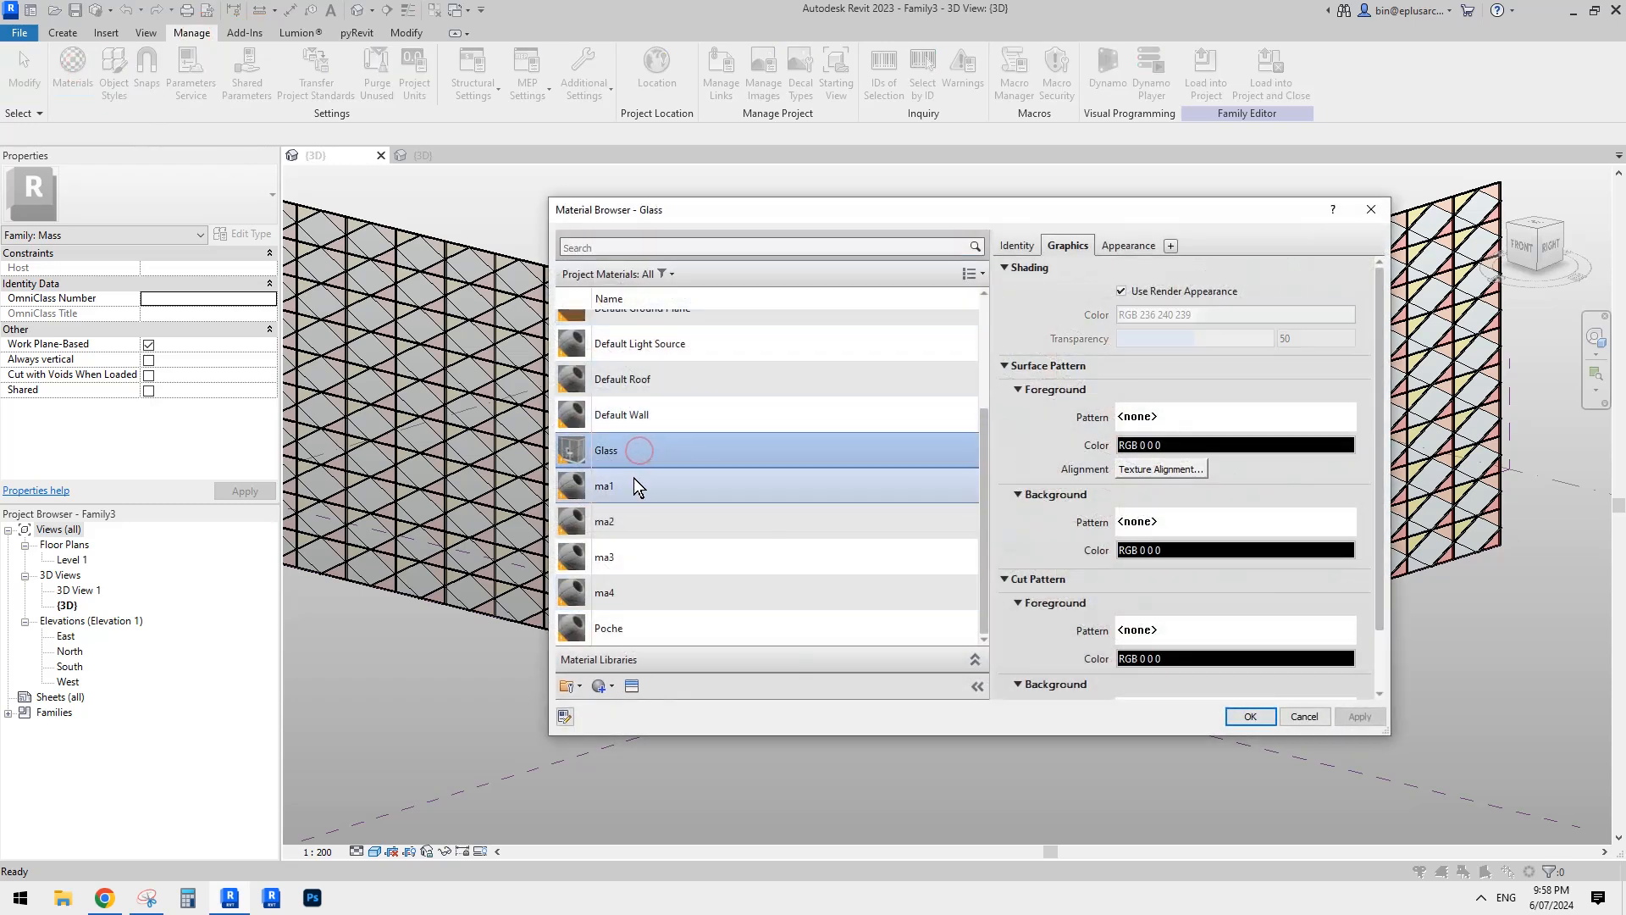
pyautogui.click(628, 481)
pyautogui.moveTo(1233, 338); pyautogui.dragTo(1126, 341)
pyautogui.click(609, 523)
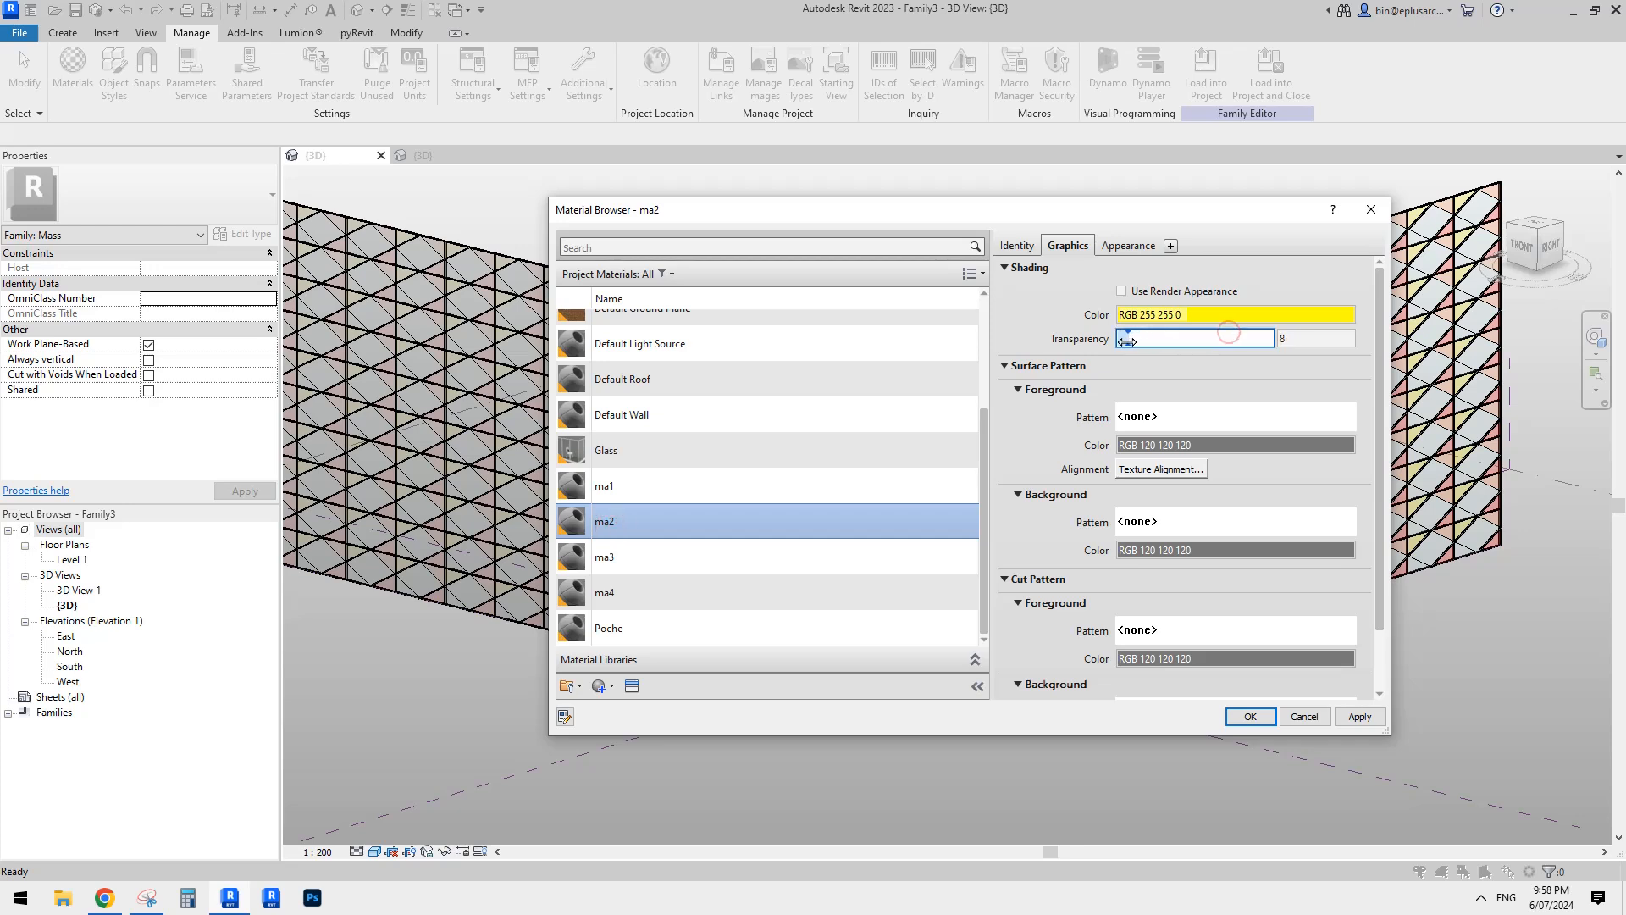
pyautogui.click(627, 554)
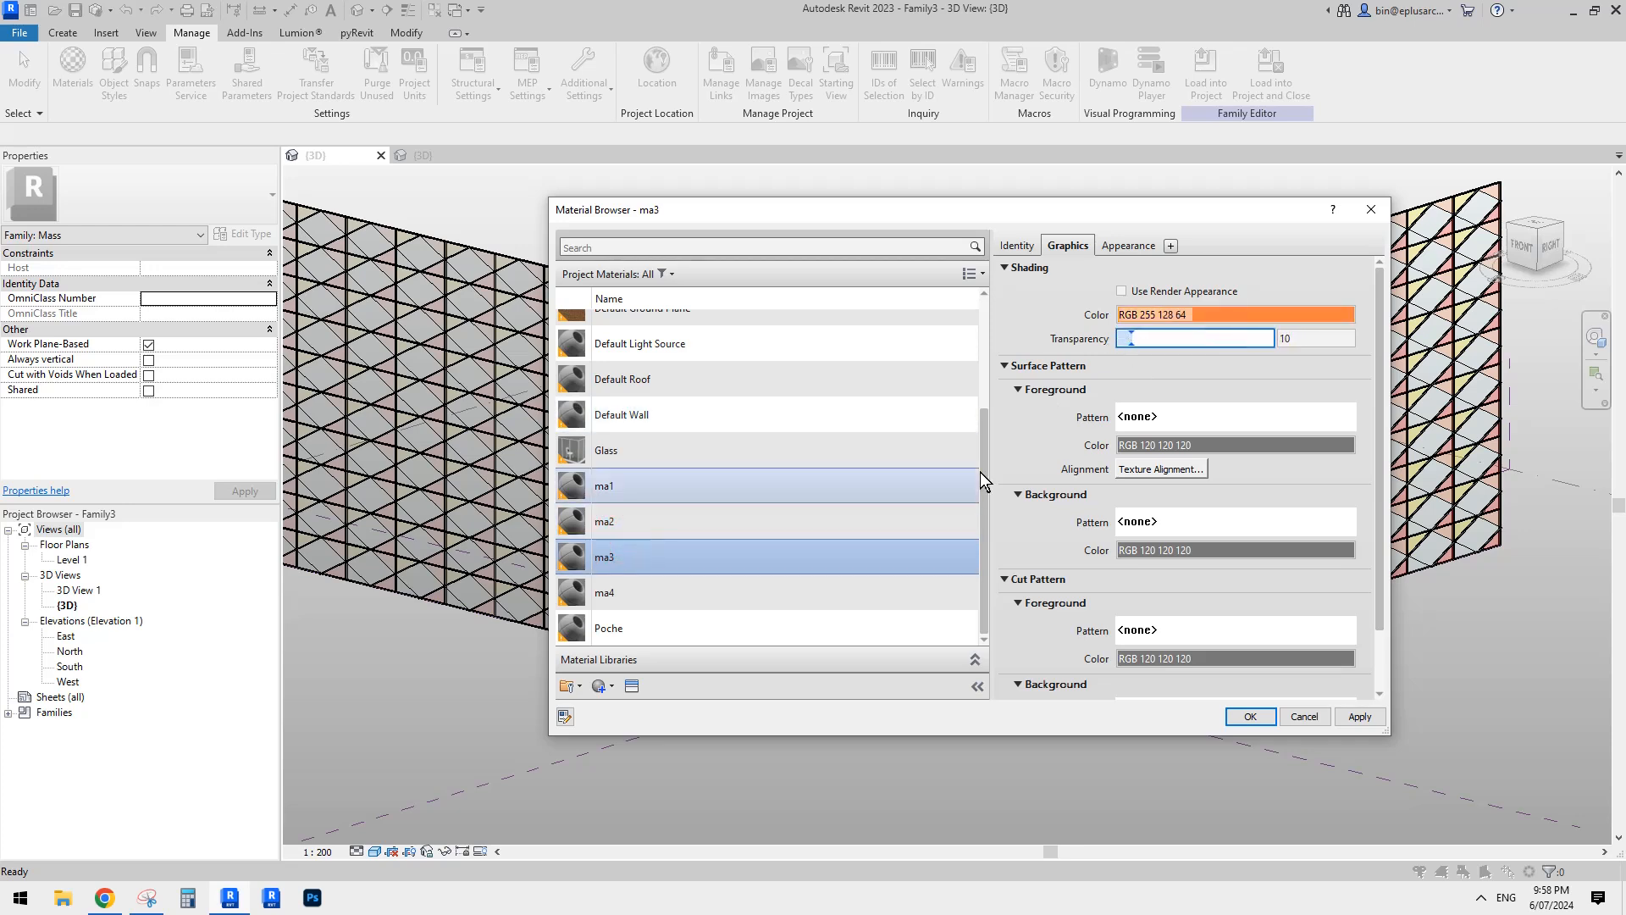
# Step: Set ma4's shading transparency to about 16 and ma2's to 10, and accept the material changes
pyautogui.click(633, 584)
pyautogui.moveTo(1187, 339); pyautogui.dragTo(1134, 341)
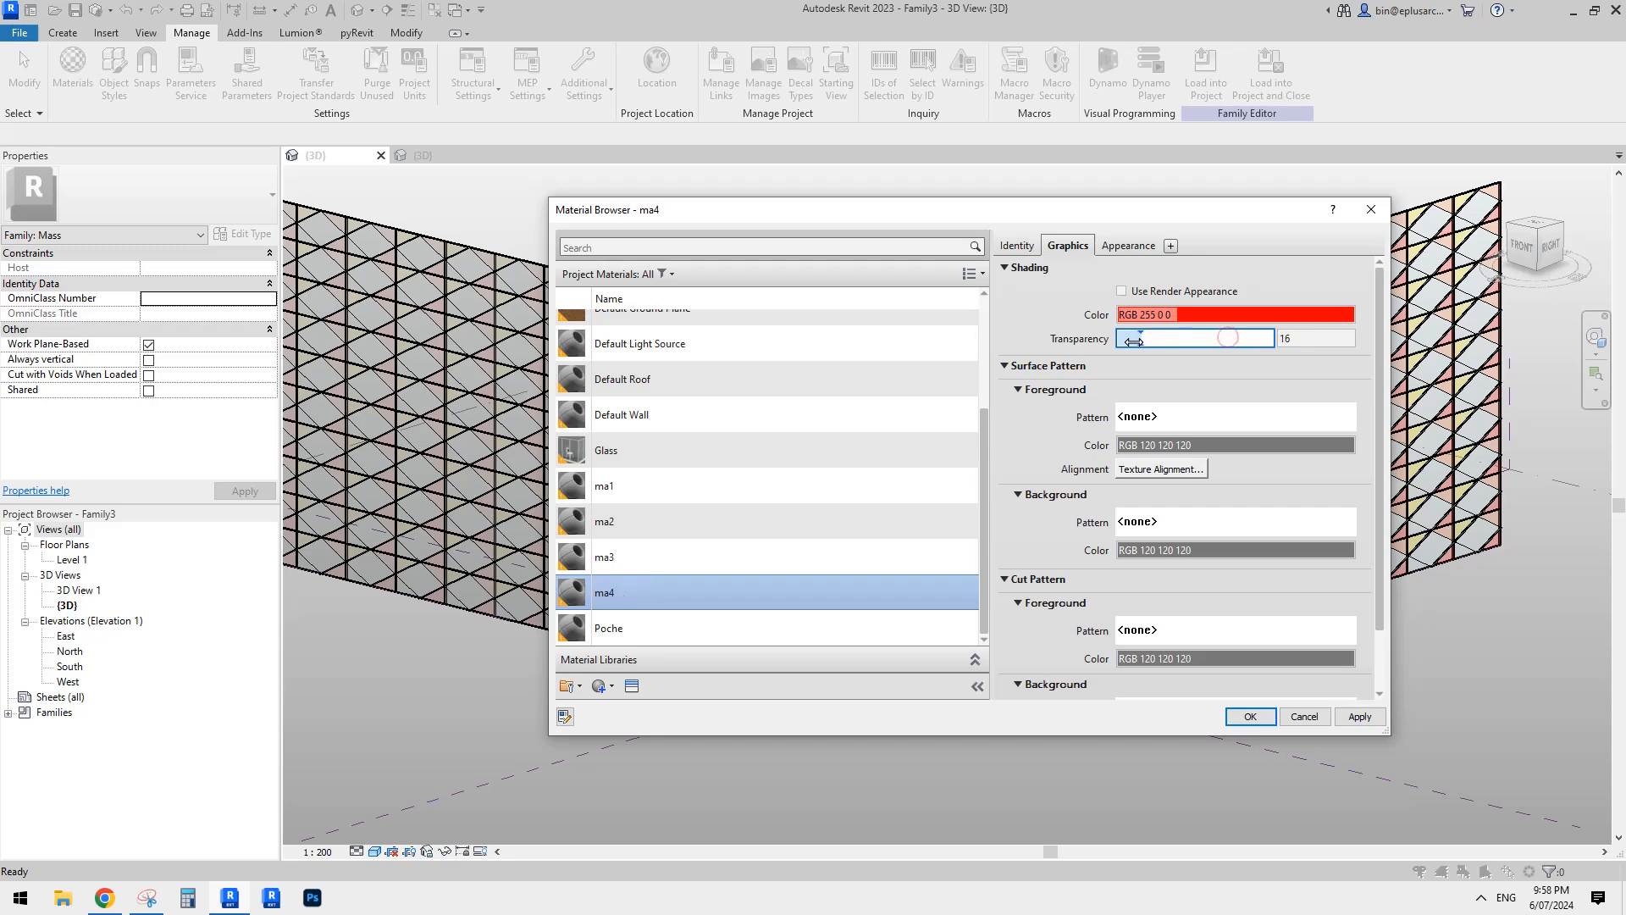
pyautogui.click(623, 525)
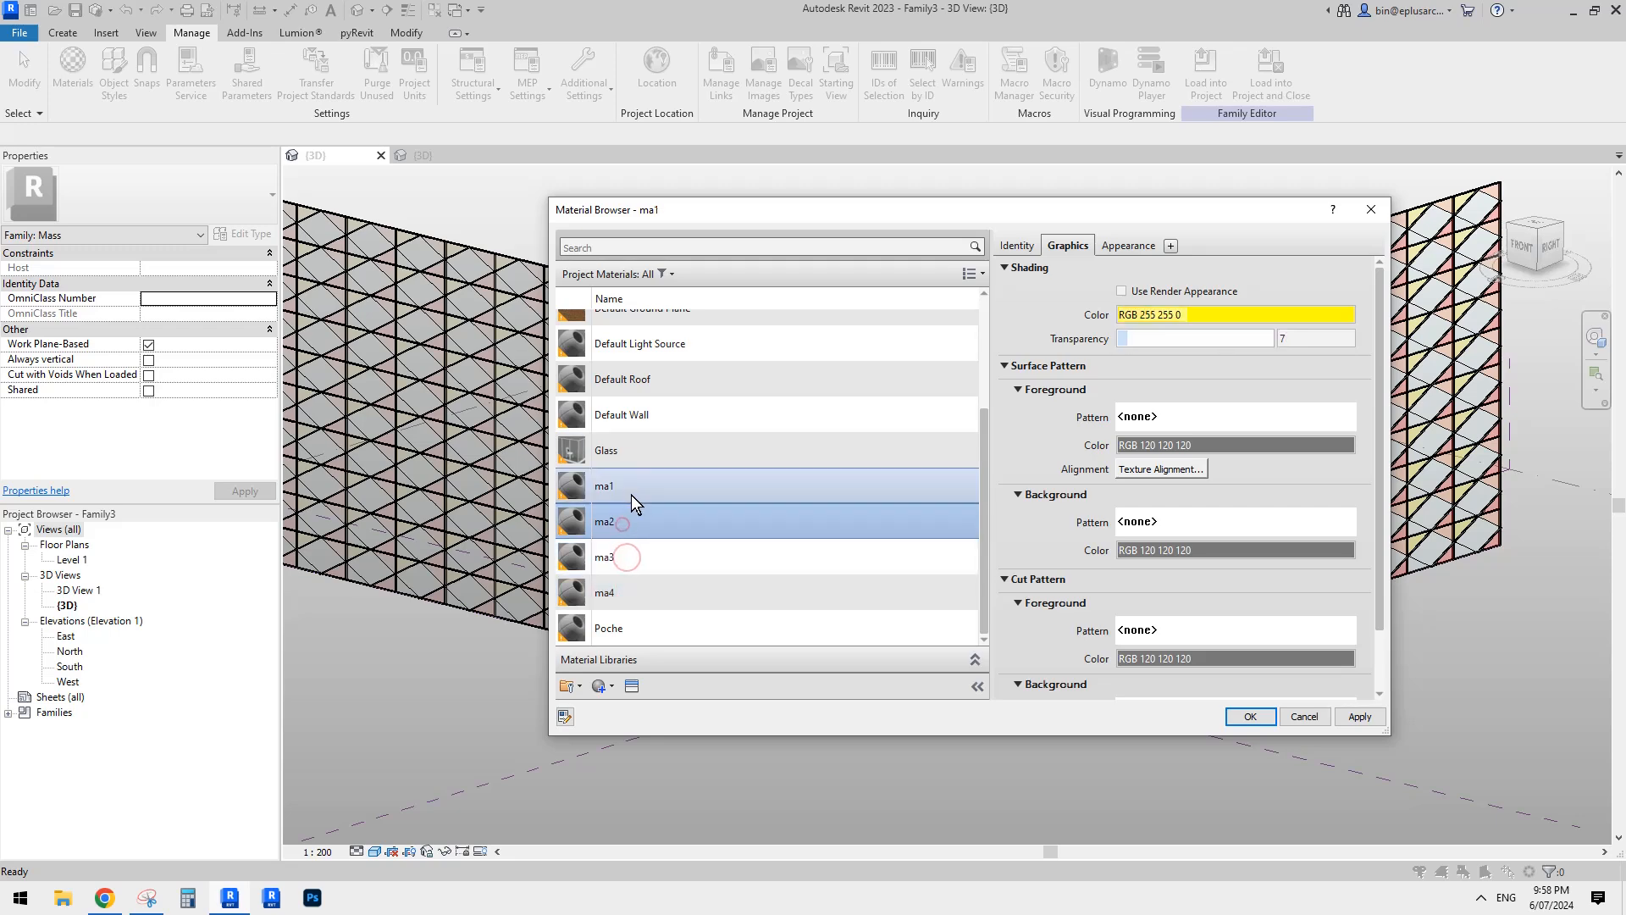
pyautogui.click(631, 494)
pyautogui.click(641, 522)
pyautogui.moveTo(1126, 342); pyautogui.dragTo(1132, 339)
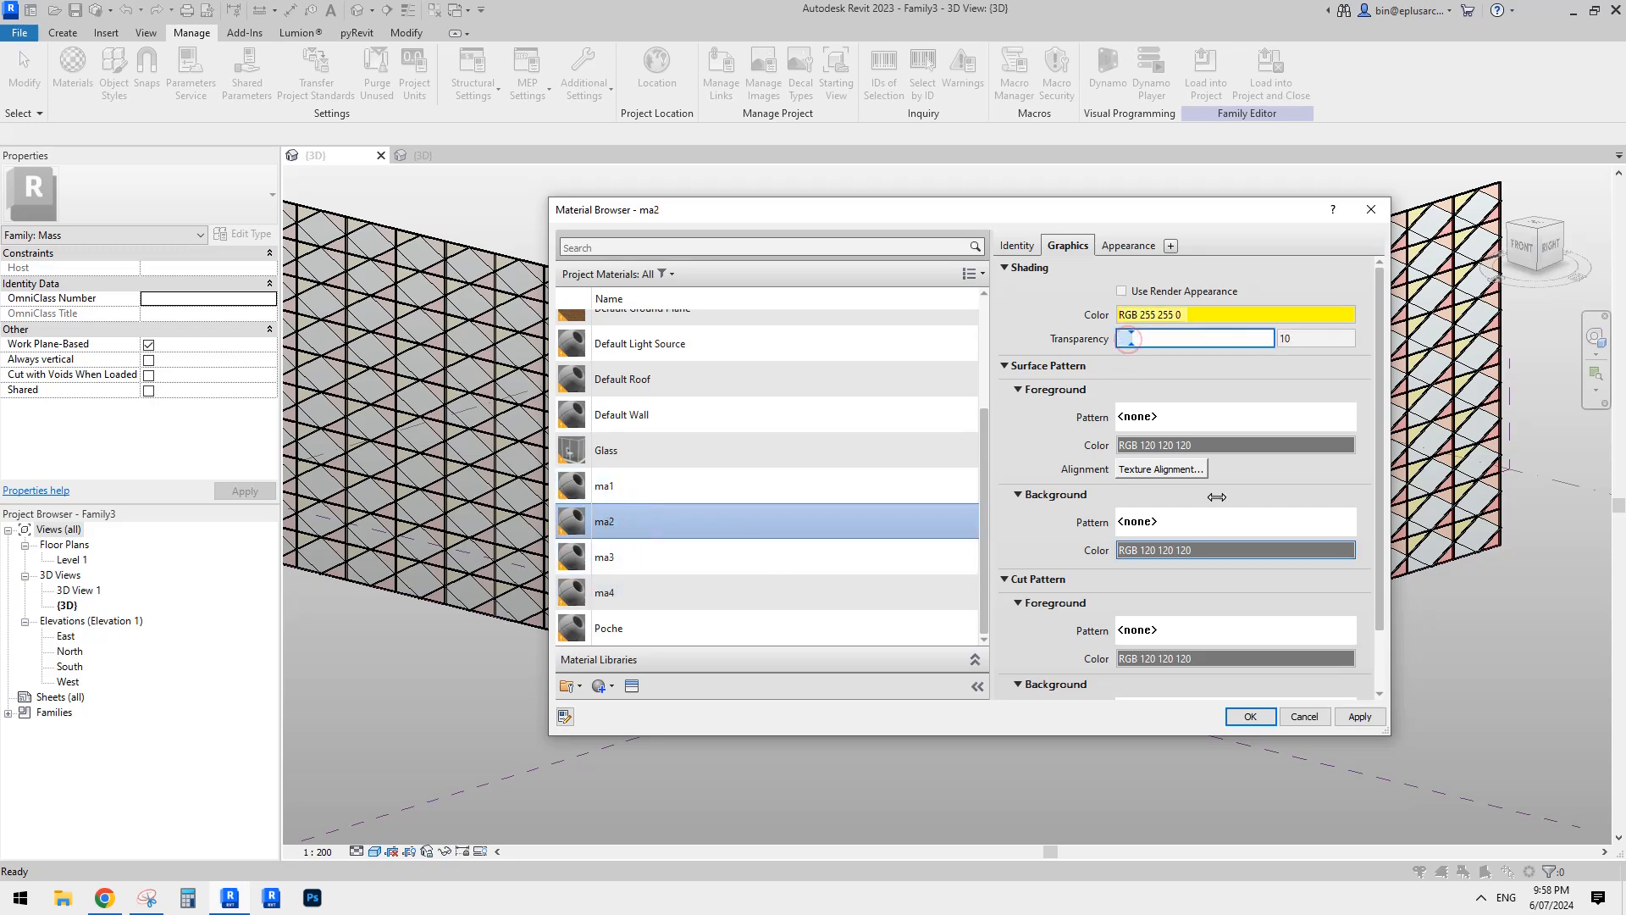
pyautogui.click(1252, 716)
pyautogui.scroll(-3, 891, 440)
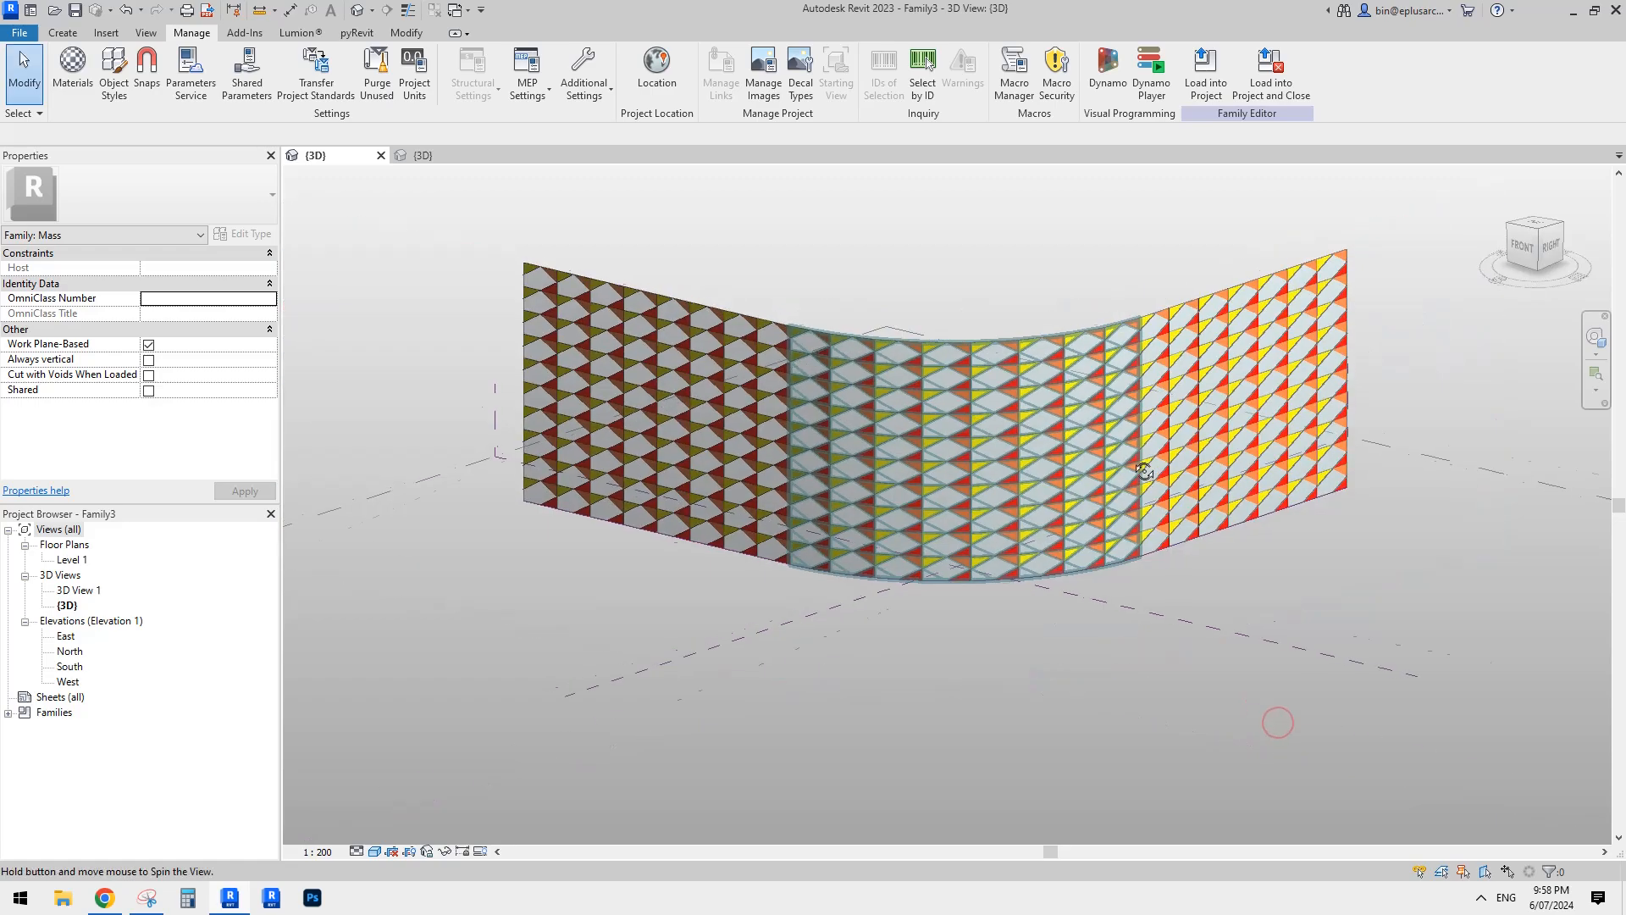
pyautogui.keyDown('shift'); pyautogui.moveTo(1141, 447); pyautogui.dragTo(924, 440, button='middle'); pyautogui.keyUp('shift')
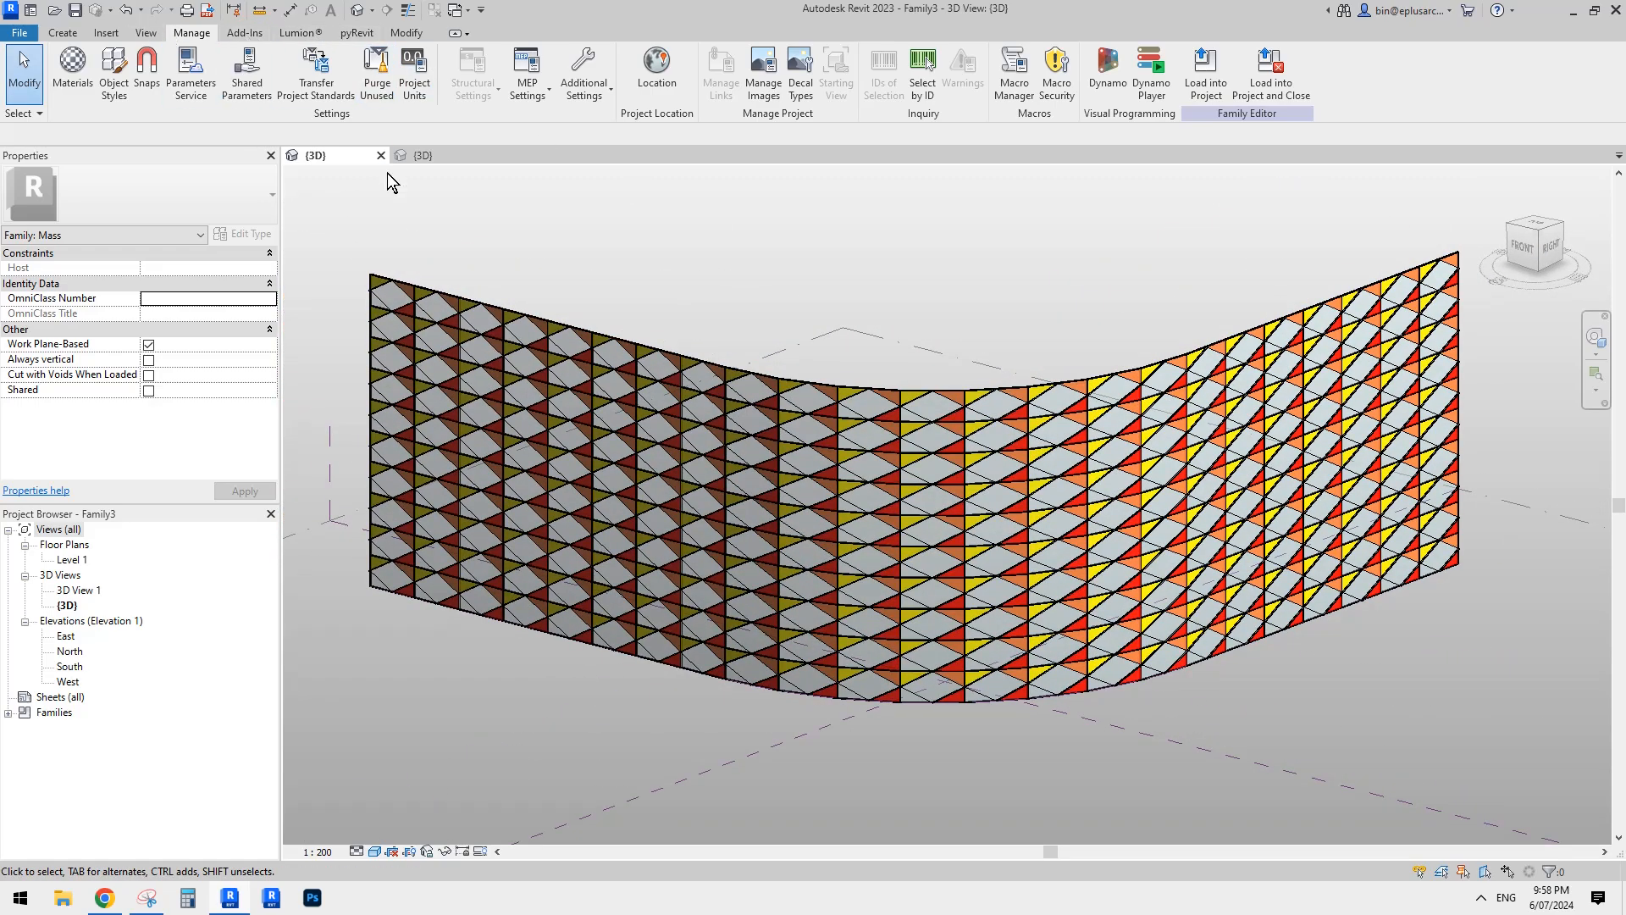
pyautogui.click(407, 34)
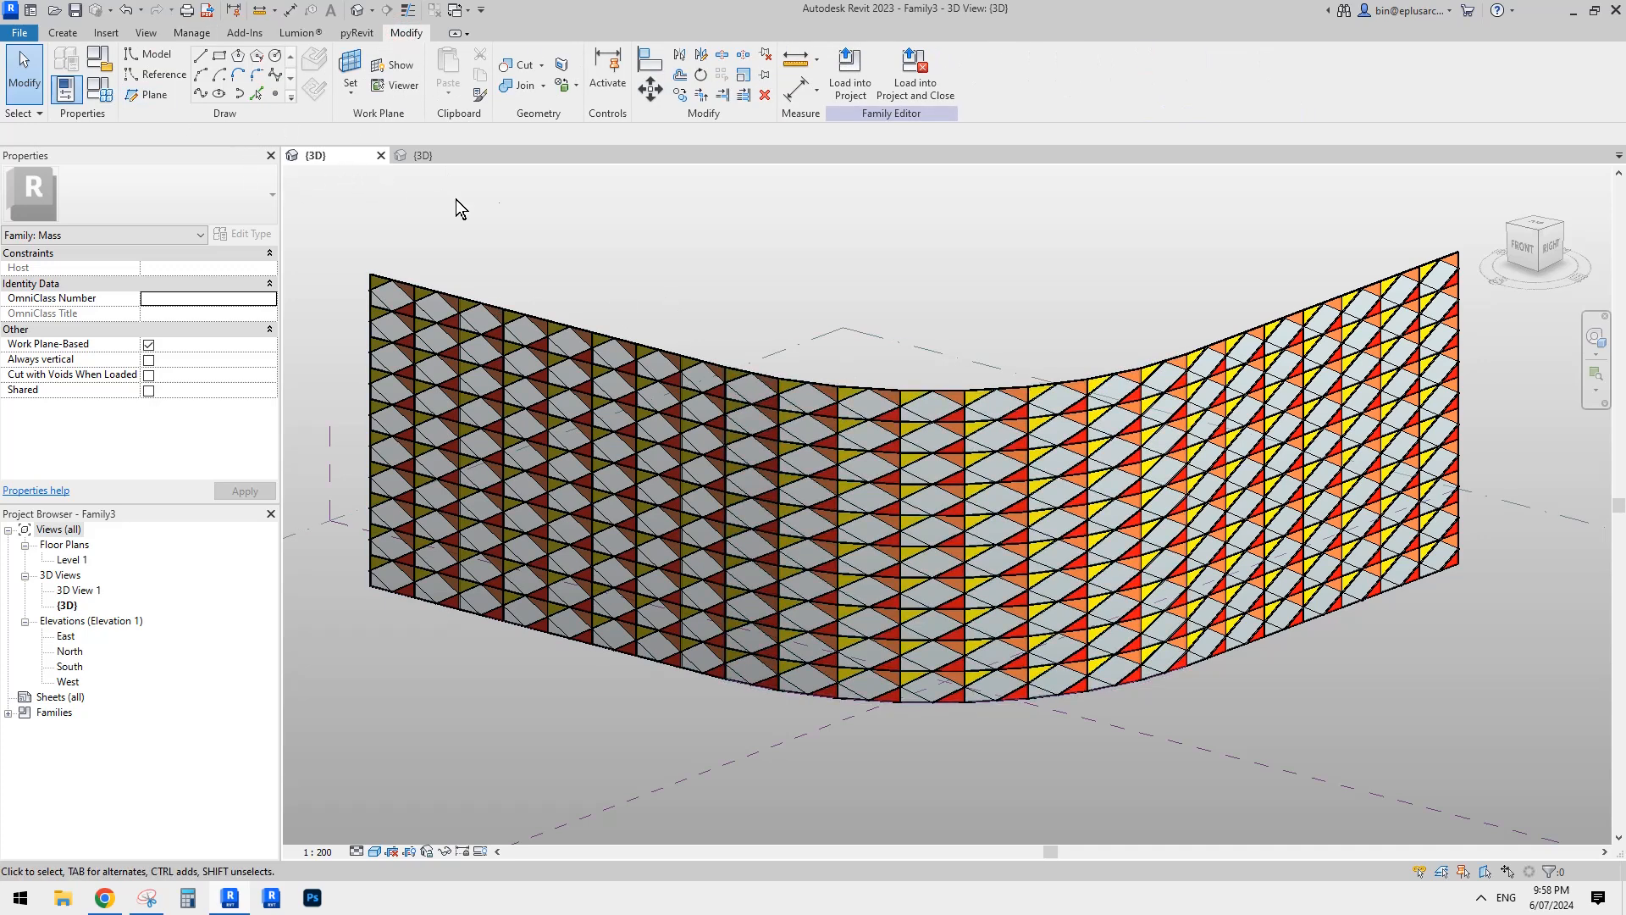
# Step: Launch Dynamo from Revit, maximize its window and create a new empty graph
pyautogui.click(192, 33)
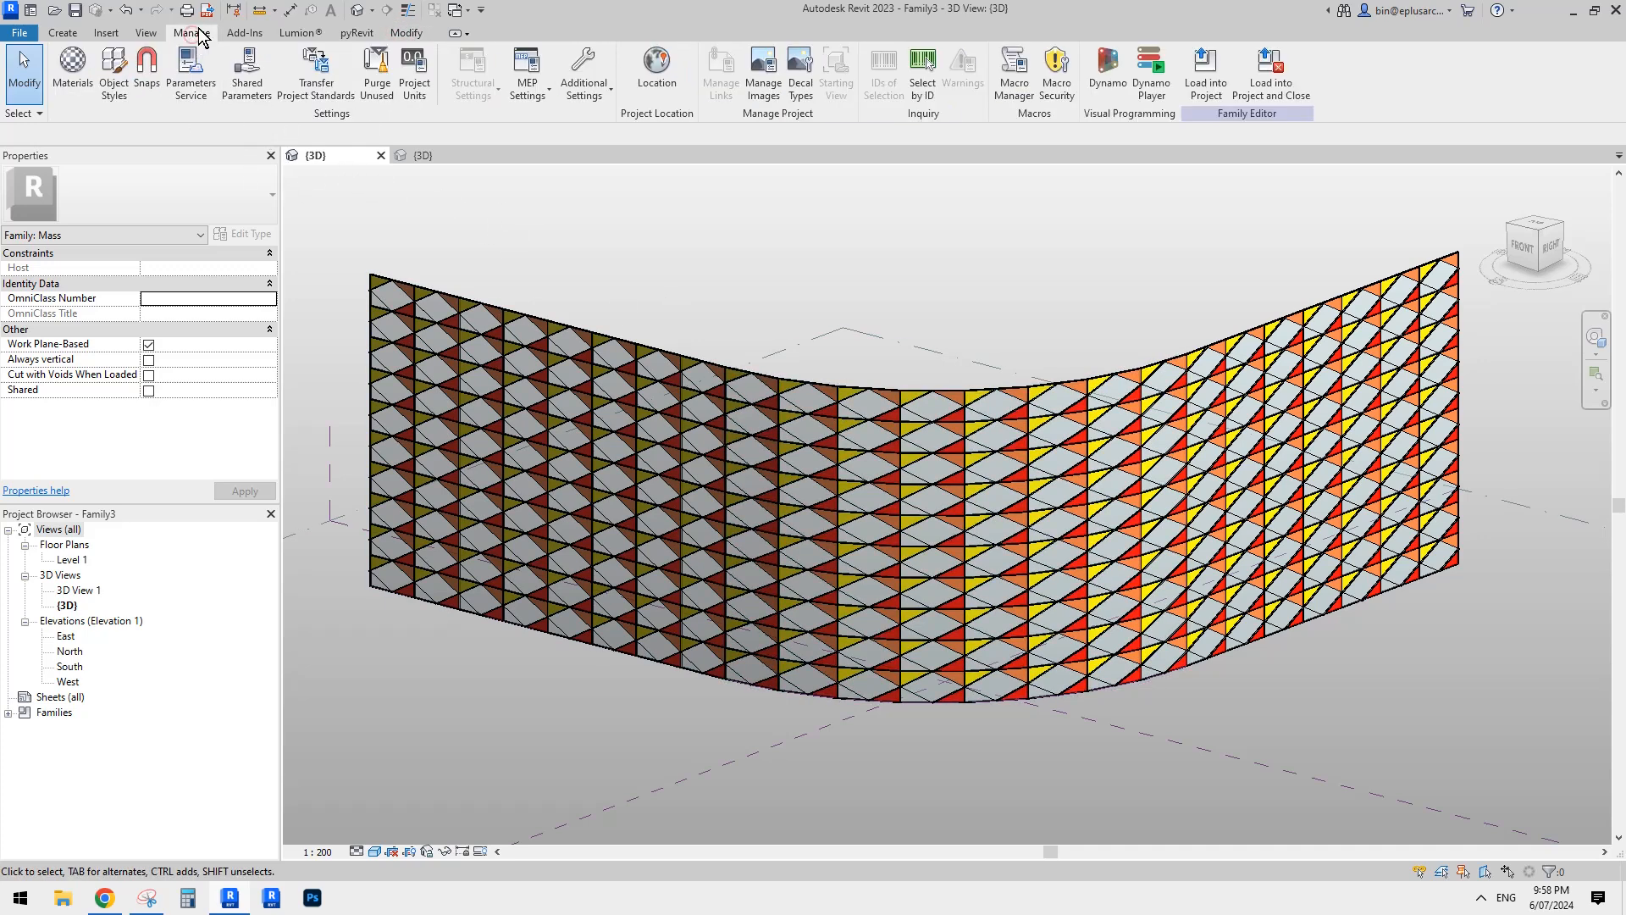
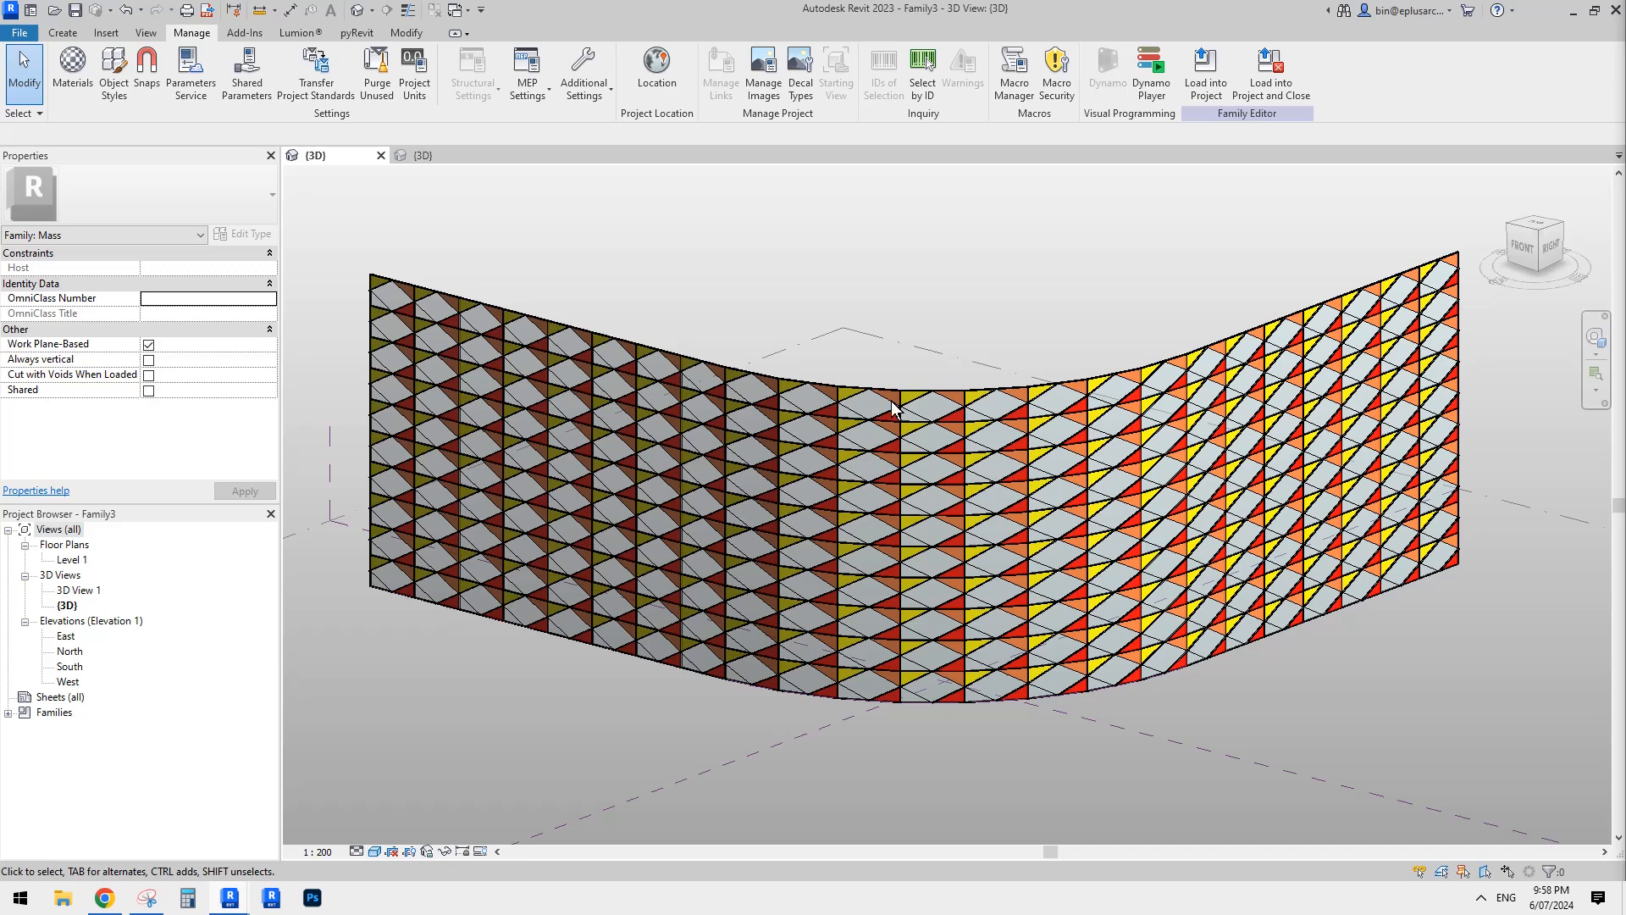
pyautogui.moveTo(1625, 51); pyautogui.dragTo(370, 86)
pyautogui.doubleClick(428, 88)
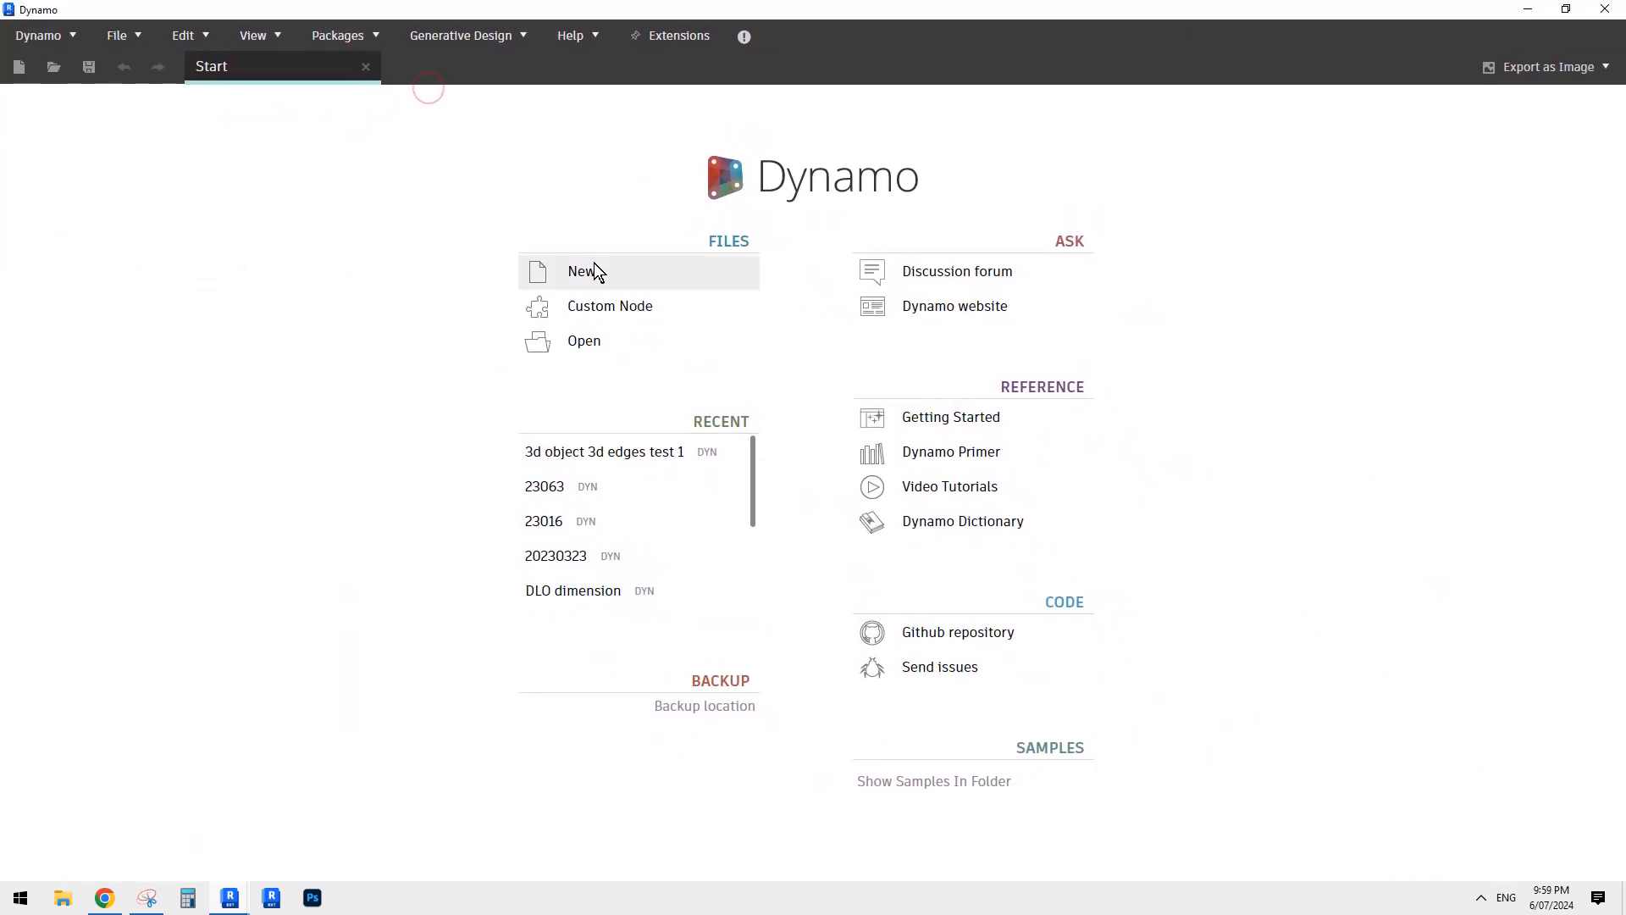
pyautogui.click(576, 264)
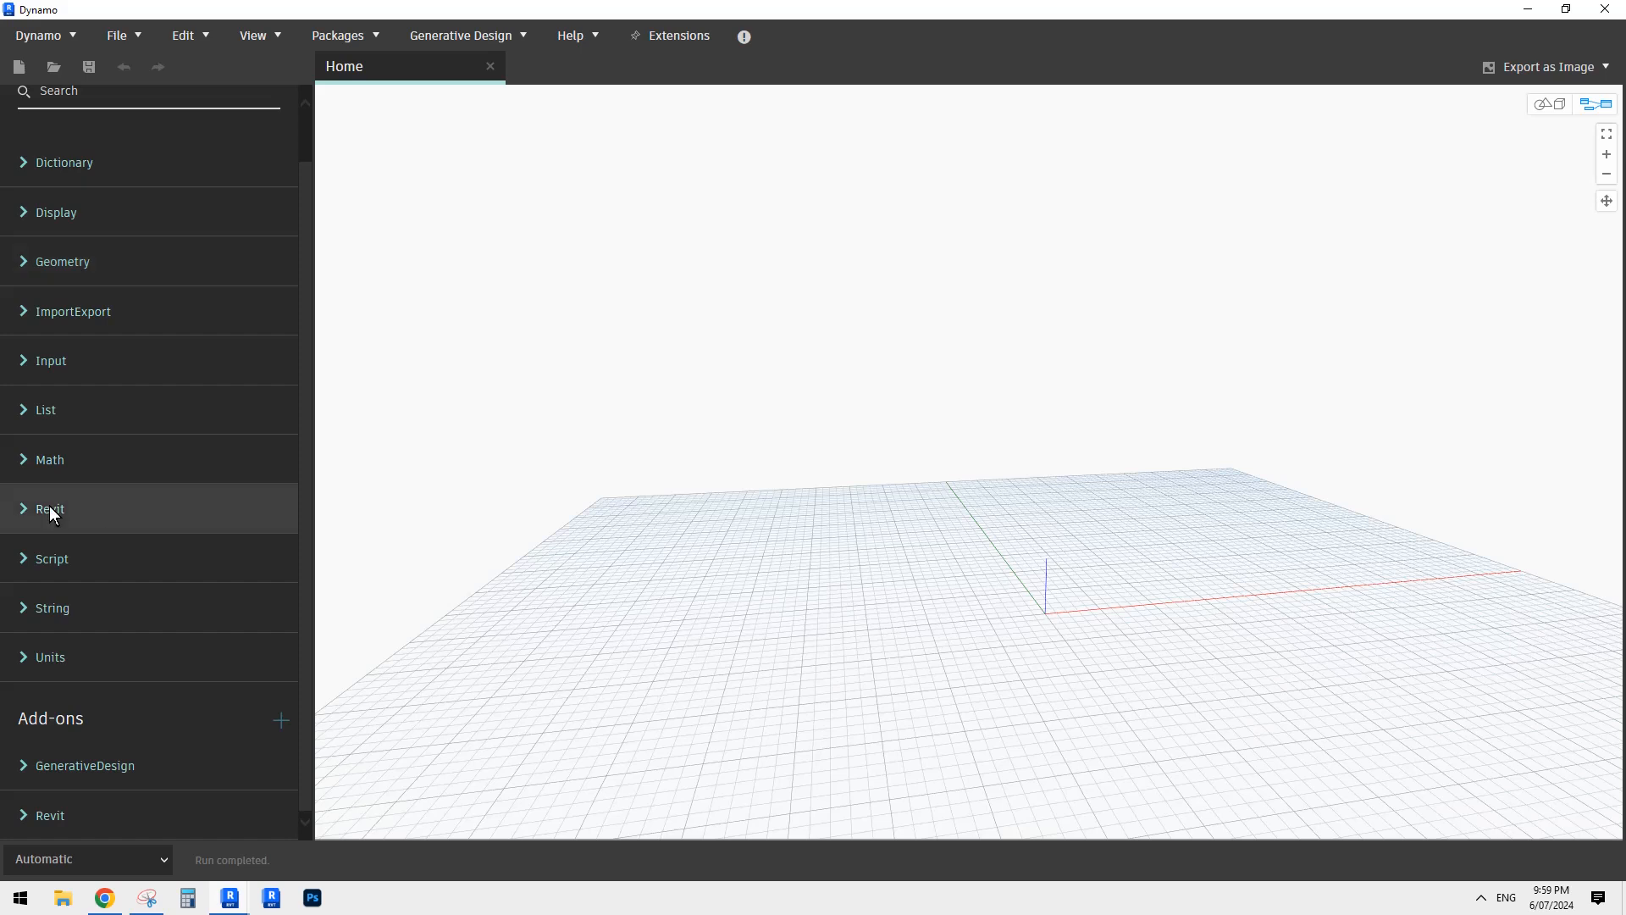
# Step: Add a Family Types node from the Revit selection nodes and set its family type to Family4:Family4
pyautogui.click(24, 508)
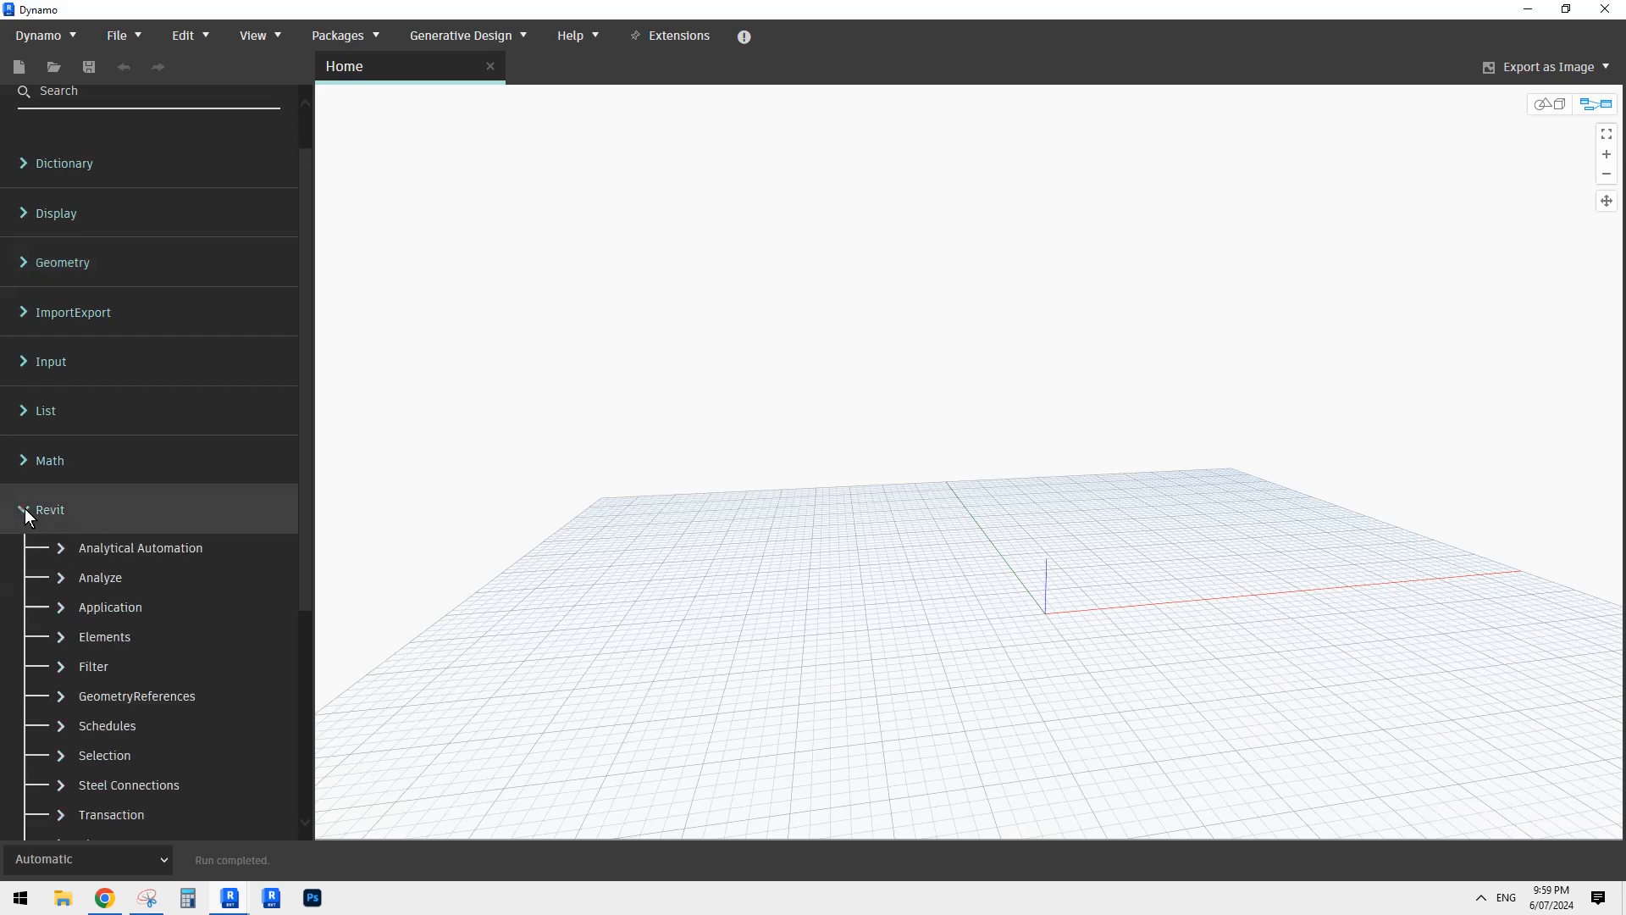
pyautogui.click(89, 752)
pyautogui.scroll(-8, 156, 703)
pyautogui.scroll(3, 163, 683)
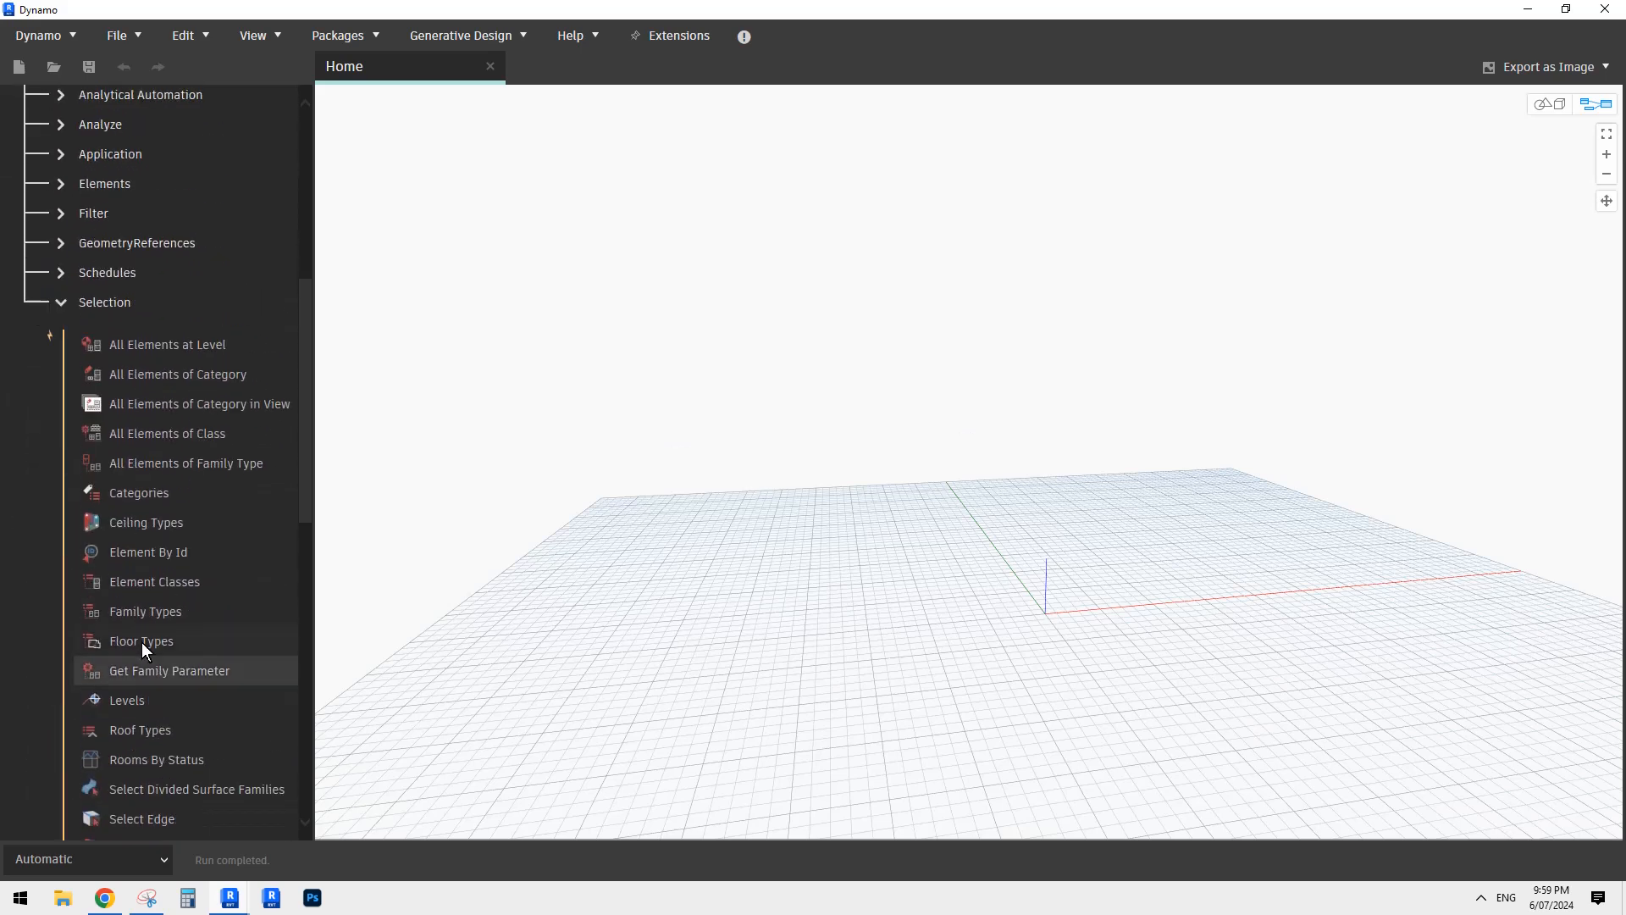
pyautogui.click(154, 610)
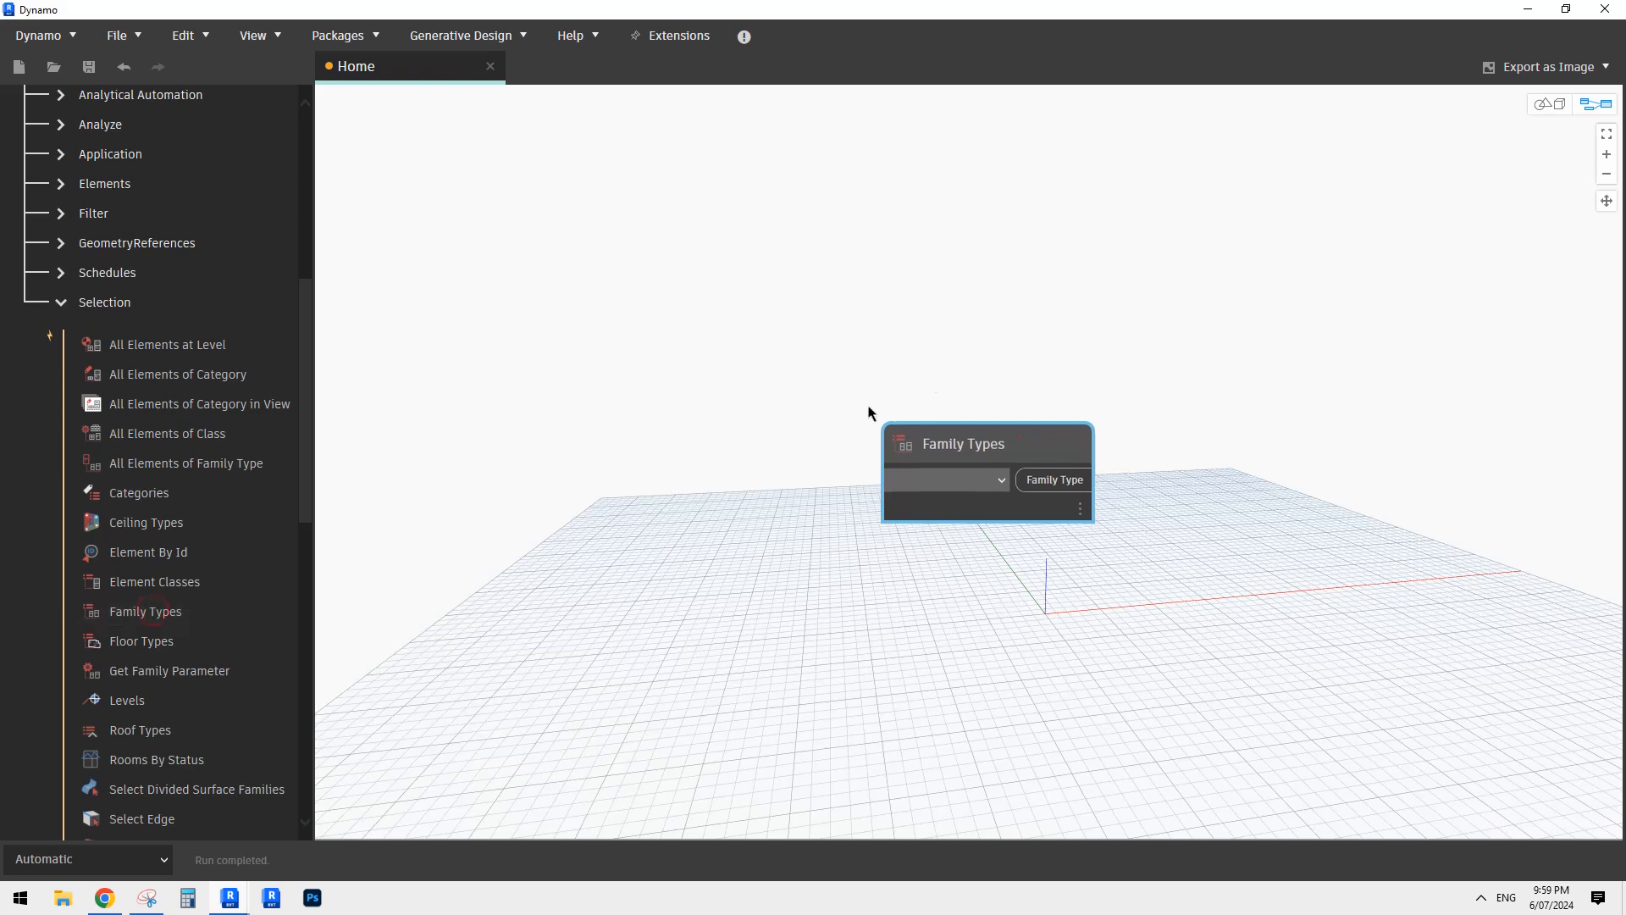
pyautogui.moveTo(1020, 440); pyautogui.dragTo(559, 372)
pyautogui.click(547, 400)
pyautogui.click(482, 427)
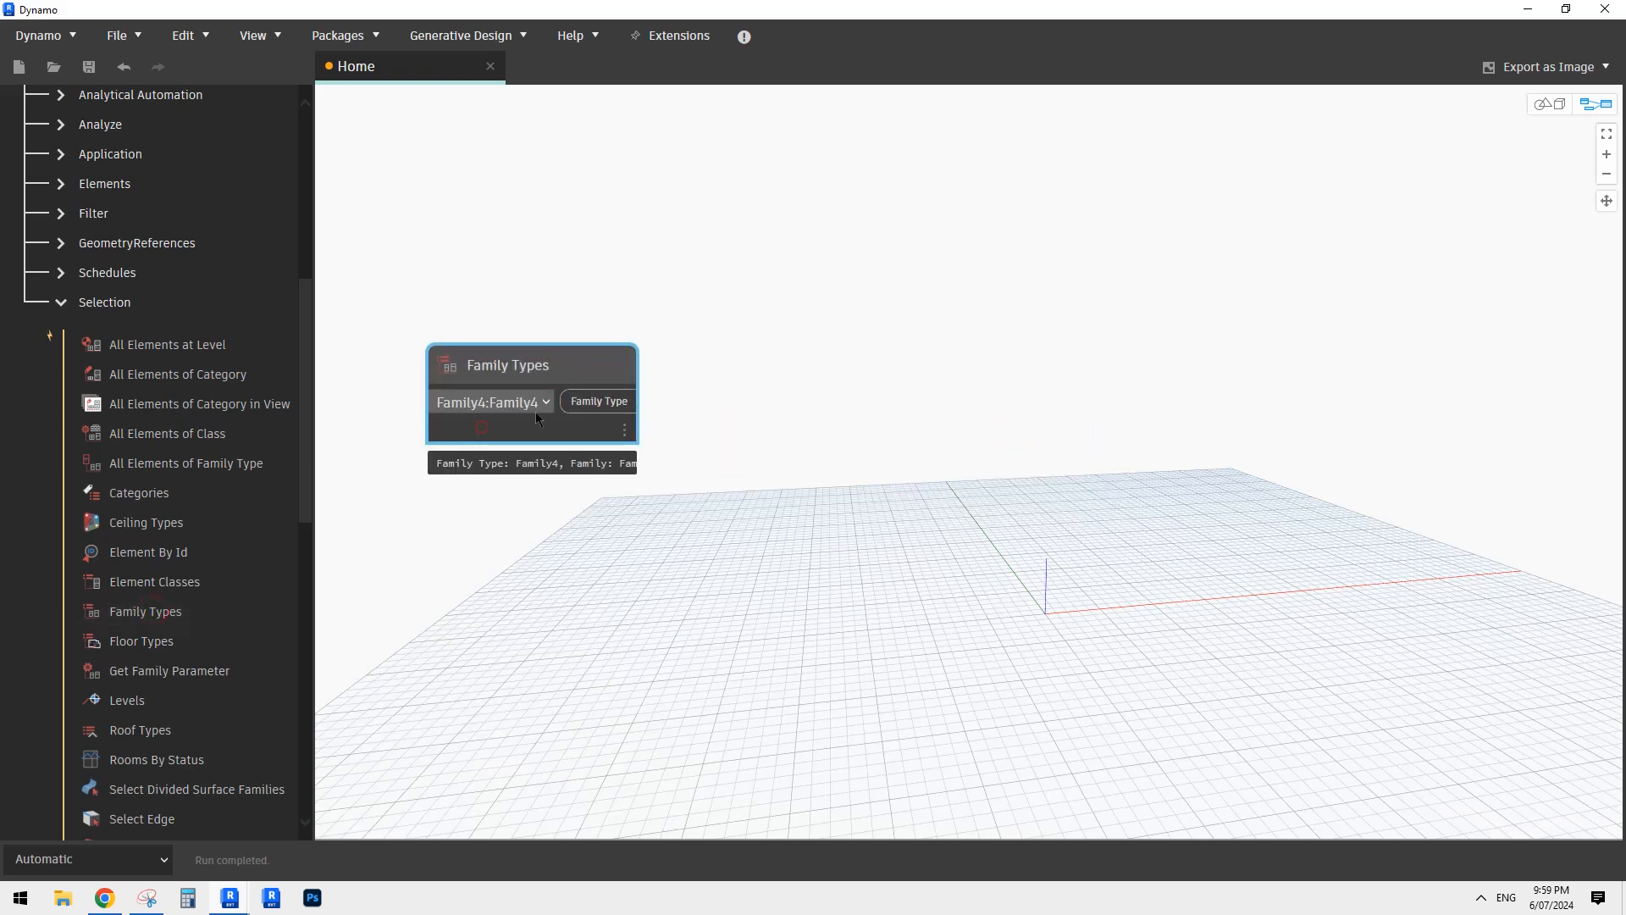
# Step: Set the graph to Manual execution, and run an All Elements of Family Type node fed by the Family Types node
pyautogui.click(127, 858)
pyautogui.click(34, 775)
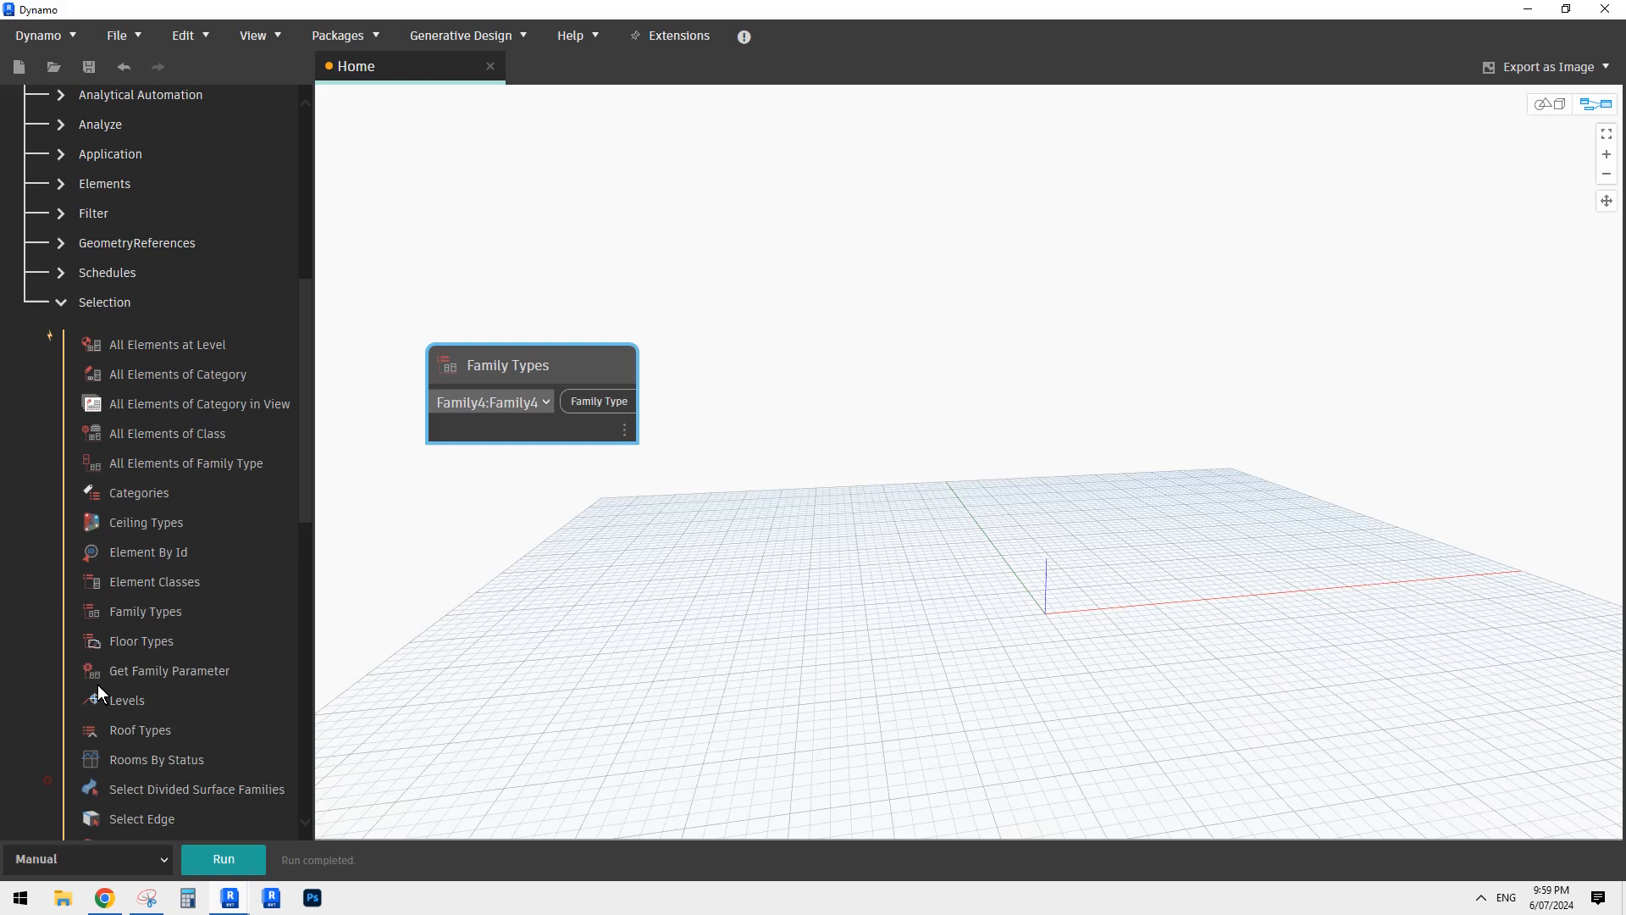
pyautogui.click(185, 461)
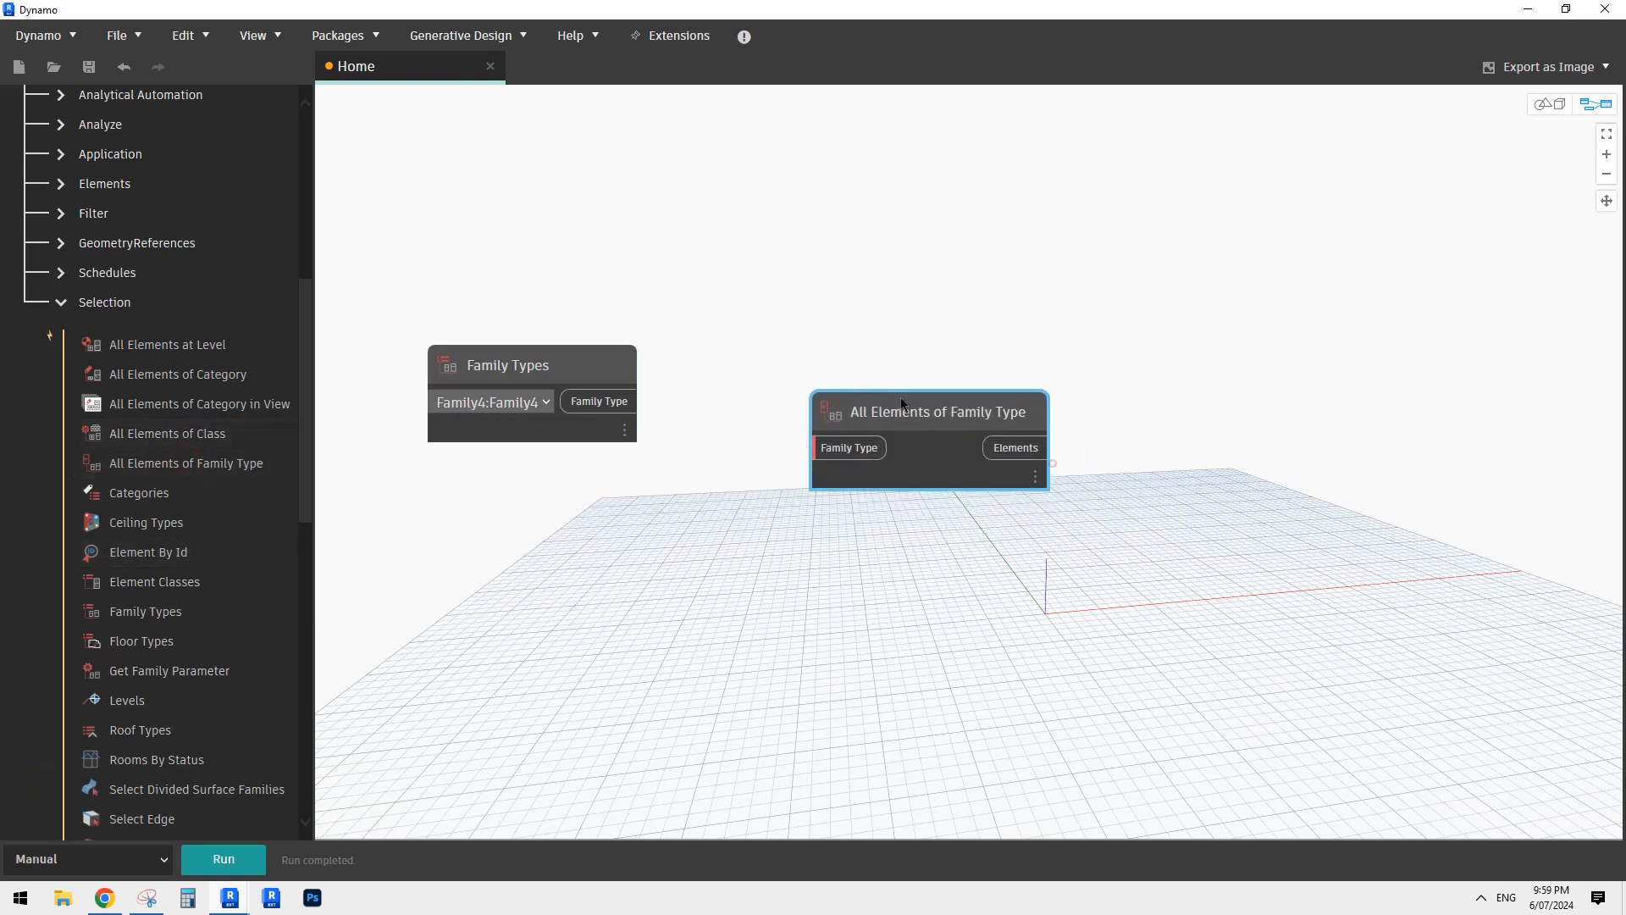
pyautogui.click(762, 396)
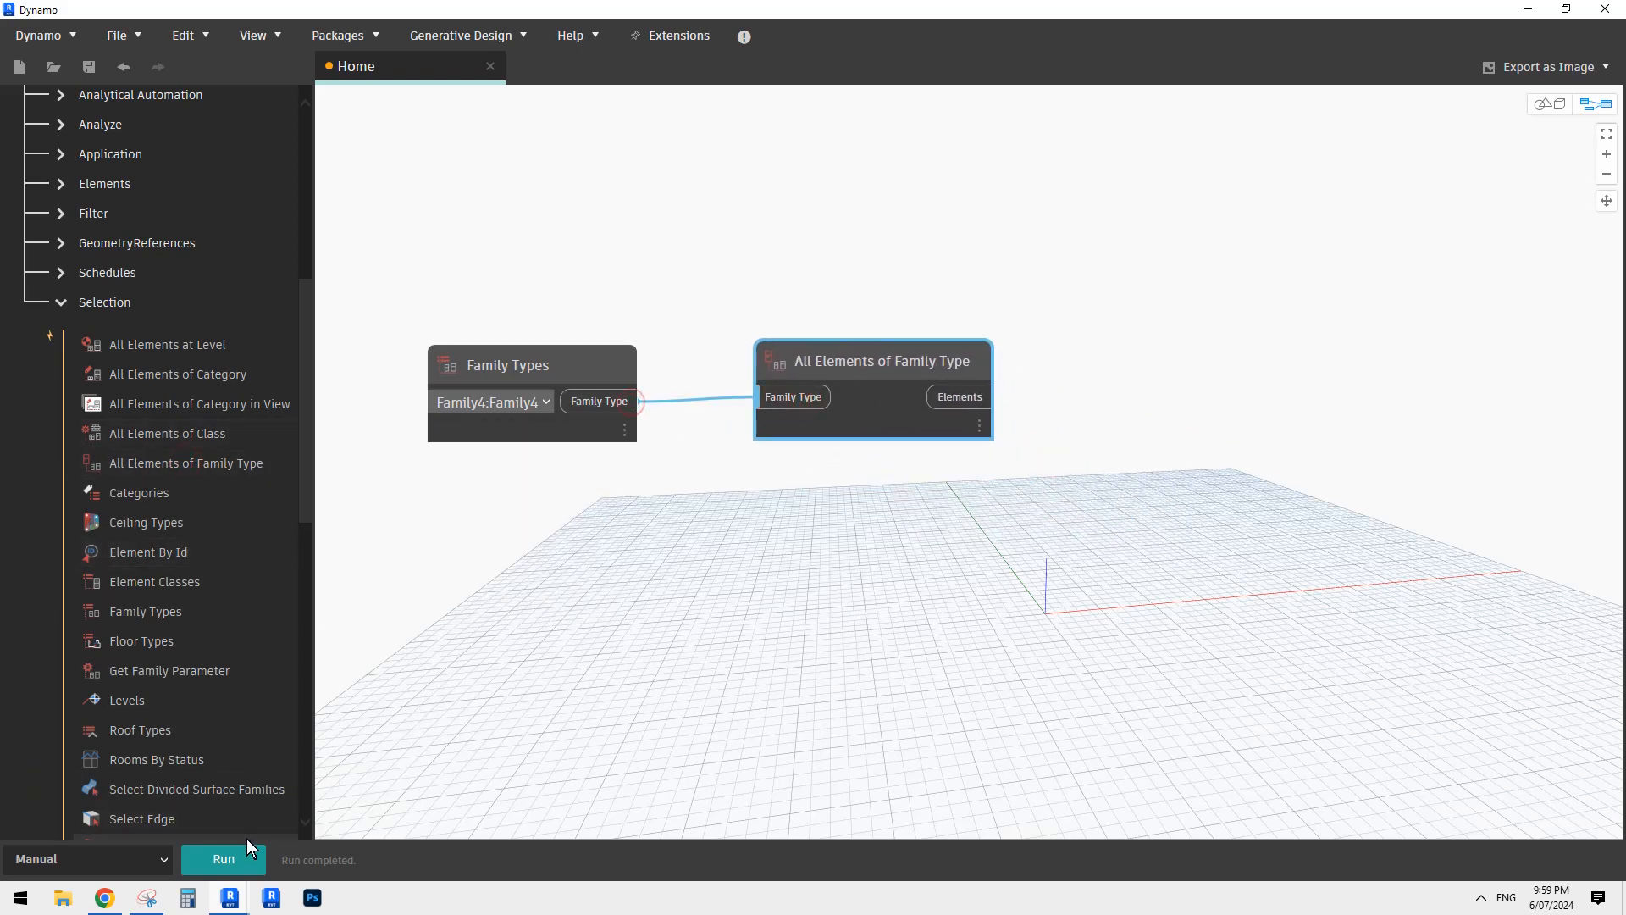
pyautogui.click(229, 855)
pyautogui.moveTo(985, 424)
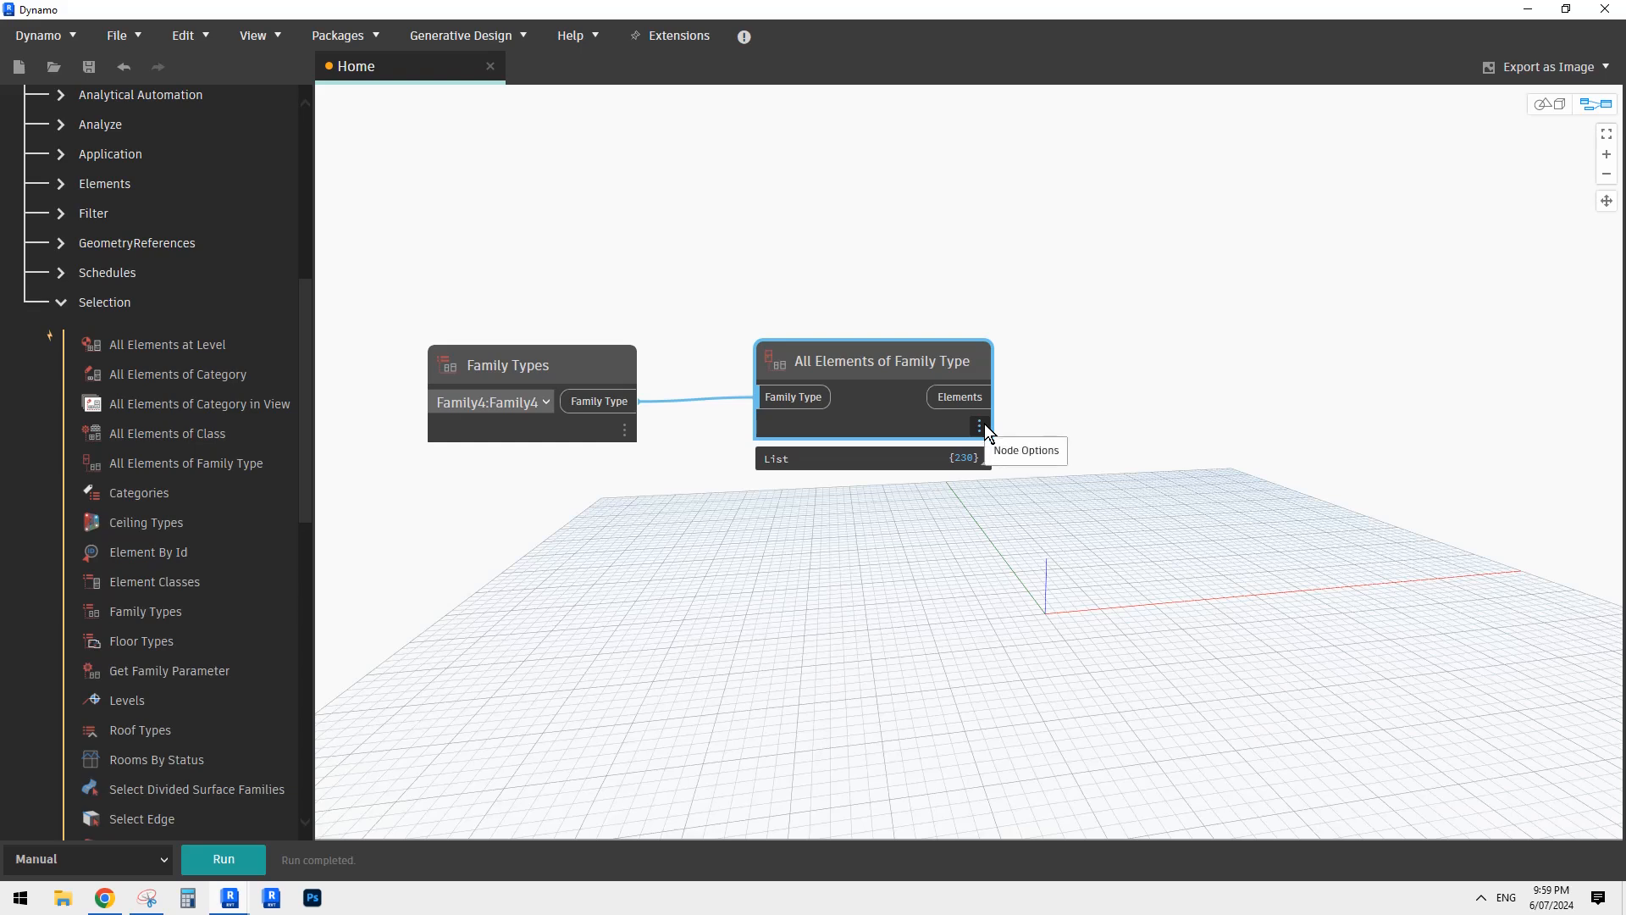
# Step: Add an Element.SetParameterByName node and align it beside the All Elements of Family Type node
pyautogui.rightClick(1025, 296)
pyautogui.write('setpa')
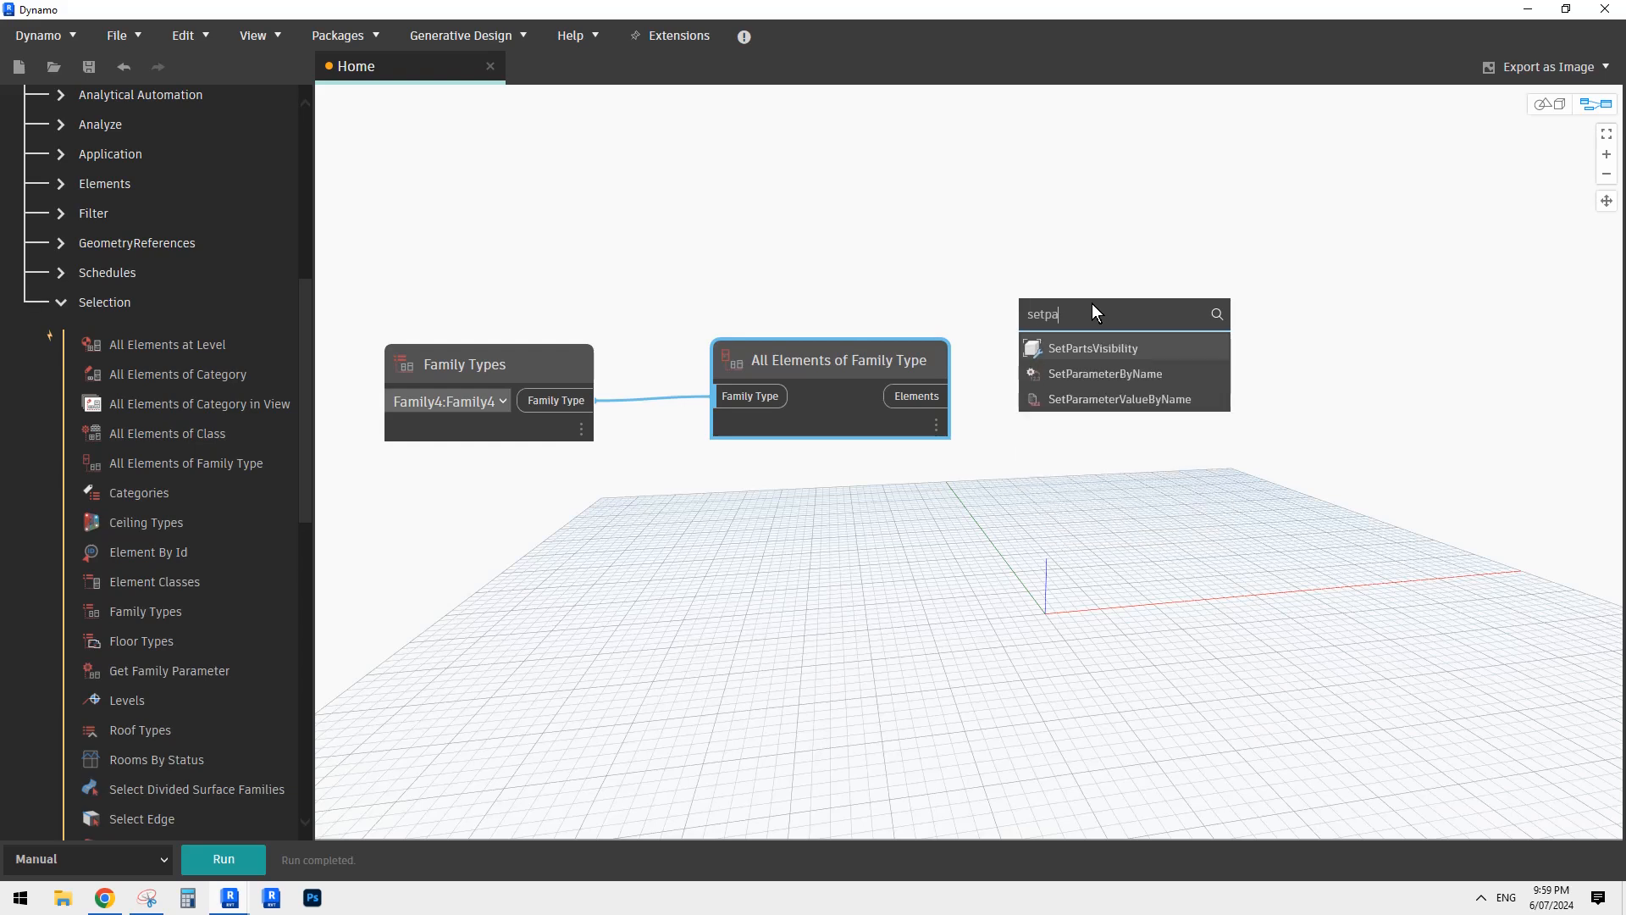
pyautogui.write('ra')
pyautogui.click(1125, 373)
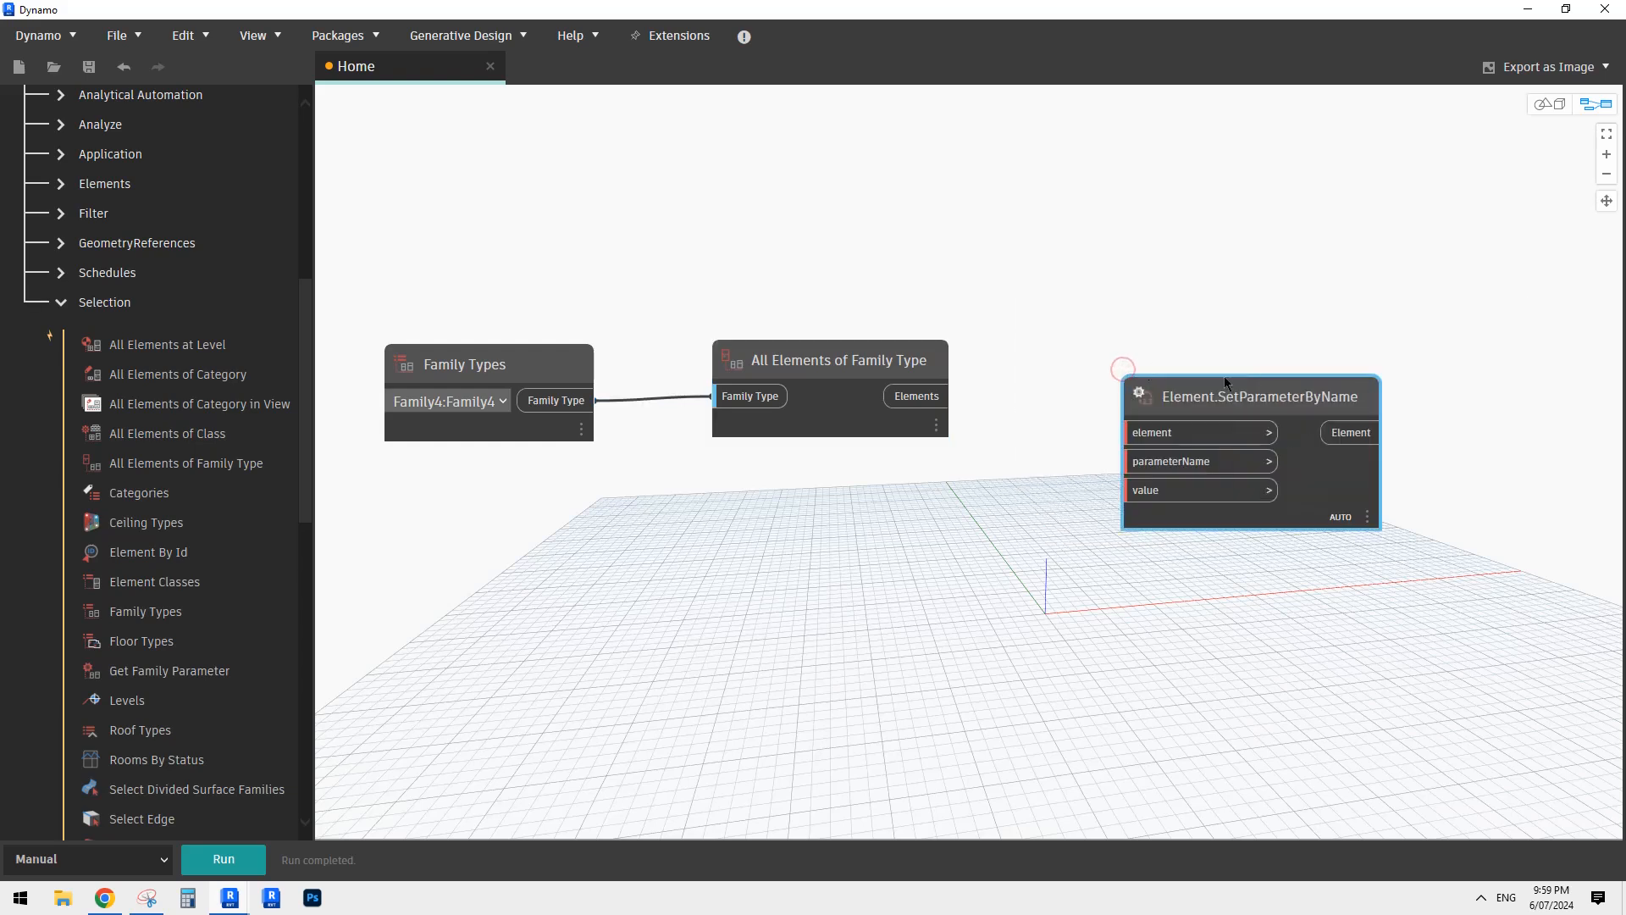
pyautogui.moveTo(1223, 375); pyautogui.dragTo(1171, 320)
pyautogui.moveTo(826, 364); pyautogui.dragTo(778, 373)
pyautogui.moveTo(1141, 327); pyautogui.dragTo(1103, 368)
# Step: Connect the Elements output of All Elements of Family Type to the element input of Element.SetParameterByName, leaving space between the nodes
pyautogui.scroll(-1, 913, 483)
pyautogui.click(941, 442)
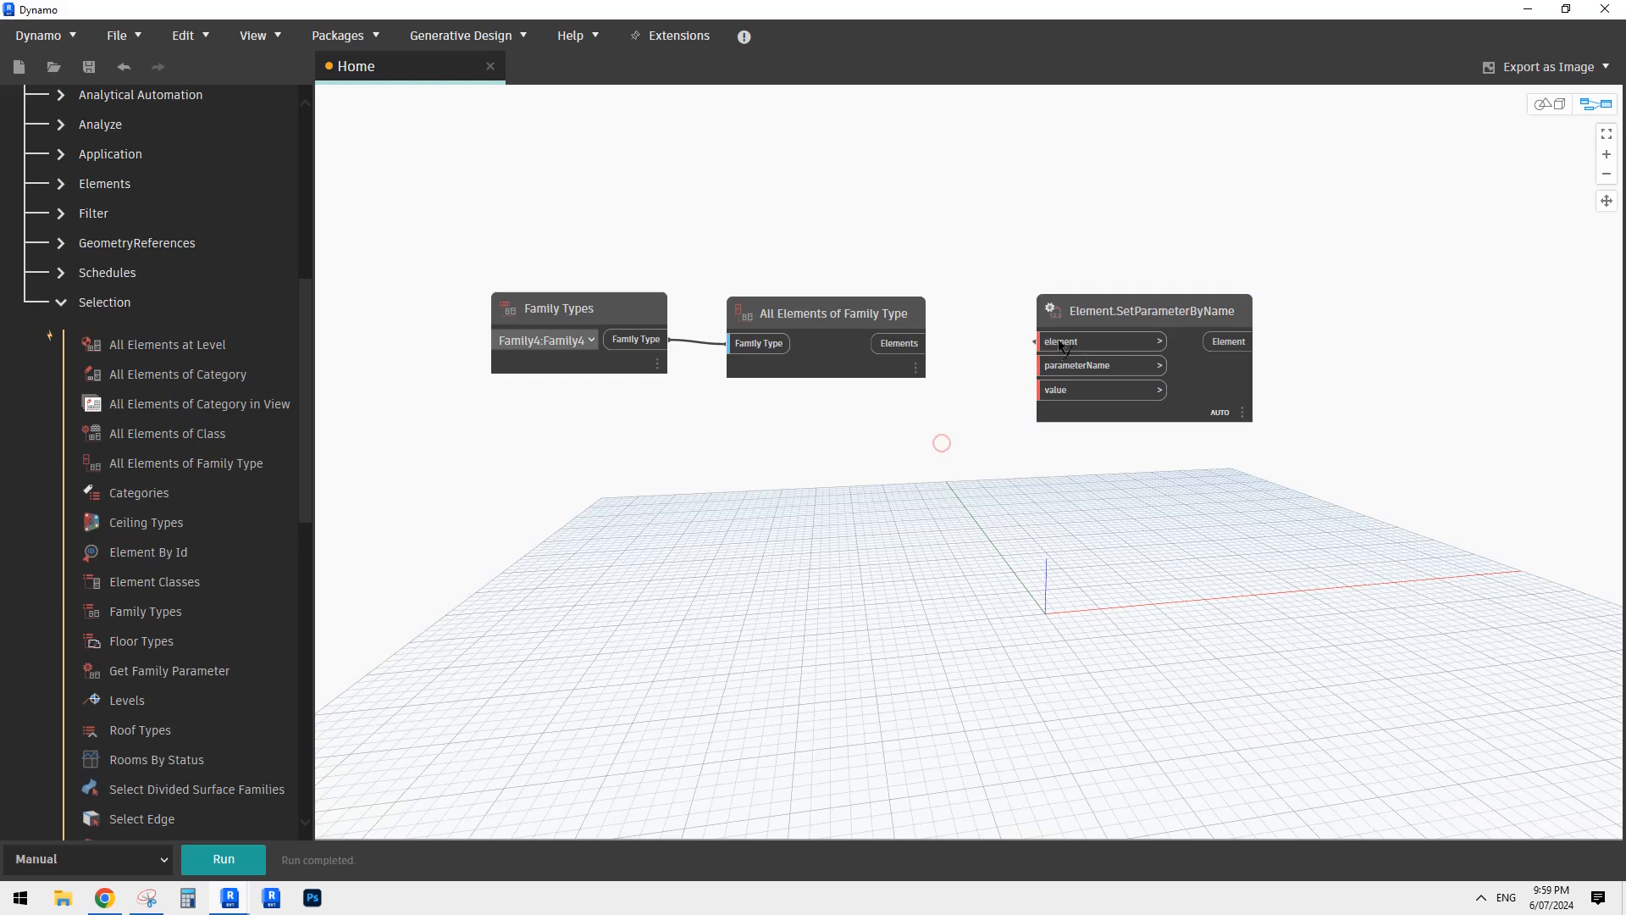
pyautogui.click(1063, 346)
pyautogui.click(903, 346)
pyautogui.moveTo(1004, 434); pyautogui.dragTo(979, 444, button='middle')
pyautogui.moveTo(1092, 319); pyautogui.dragTo(1079, 319)
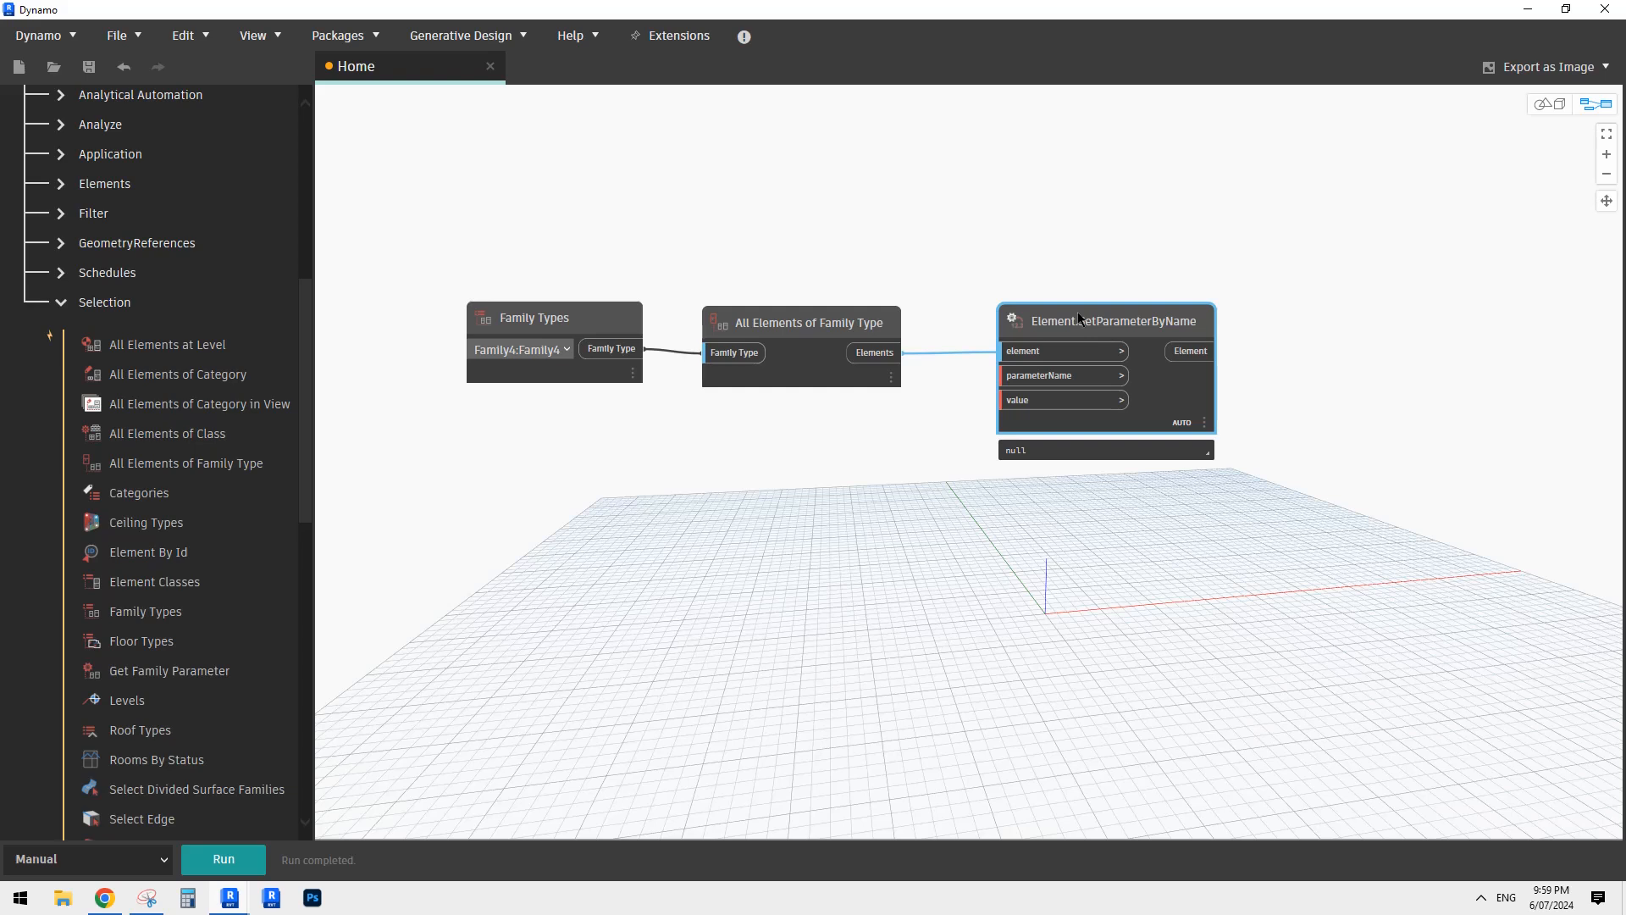
pyautogui.click(911, 498)
pyautogui.moveTo(1049, 319); pyautogui.dragTo(1069, 322)
pyautogui.moveTo(855, 522); pyautogui.dragTo(859, 463, button='middle')
pyautogui.scroll(2, 863, 458)
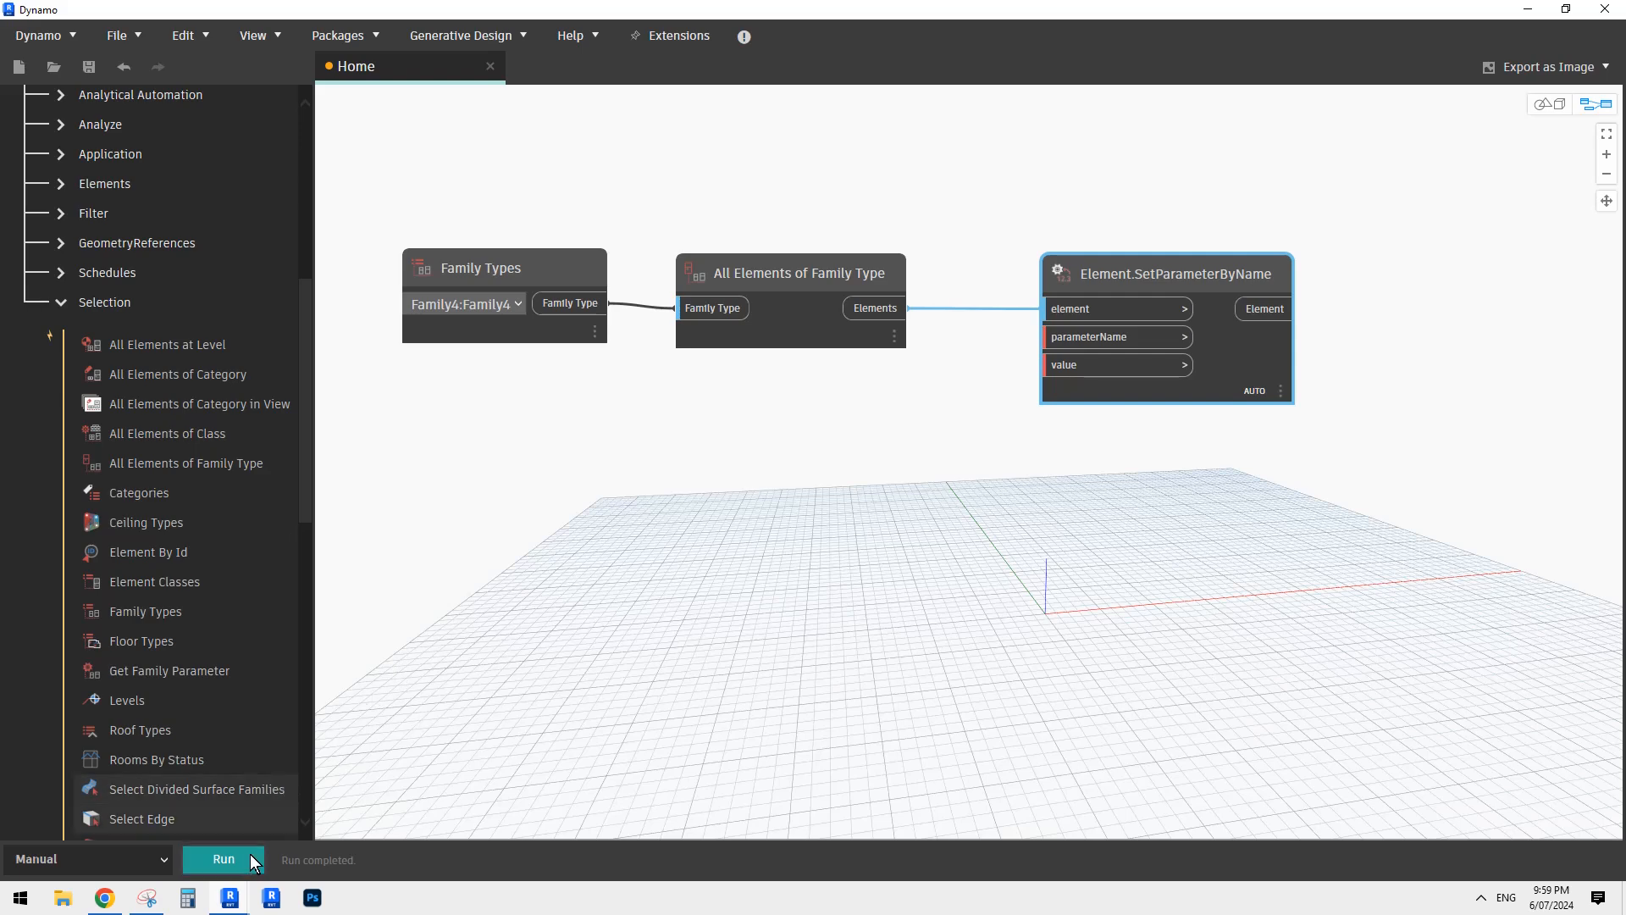
# Step: Select a single curtain panel in Revit to examine its material parameter names, and return to the Dynamo graph
pyautogui.click(229, 897)
pyautogui.click(166, 825)
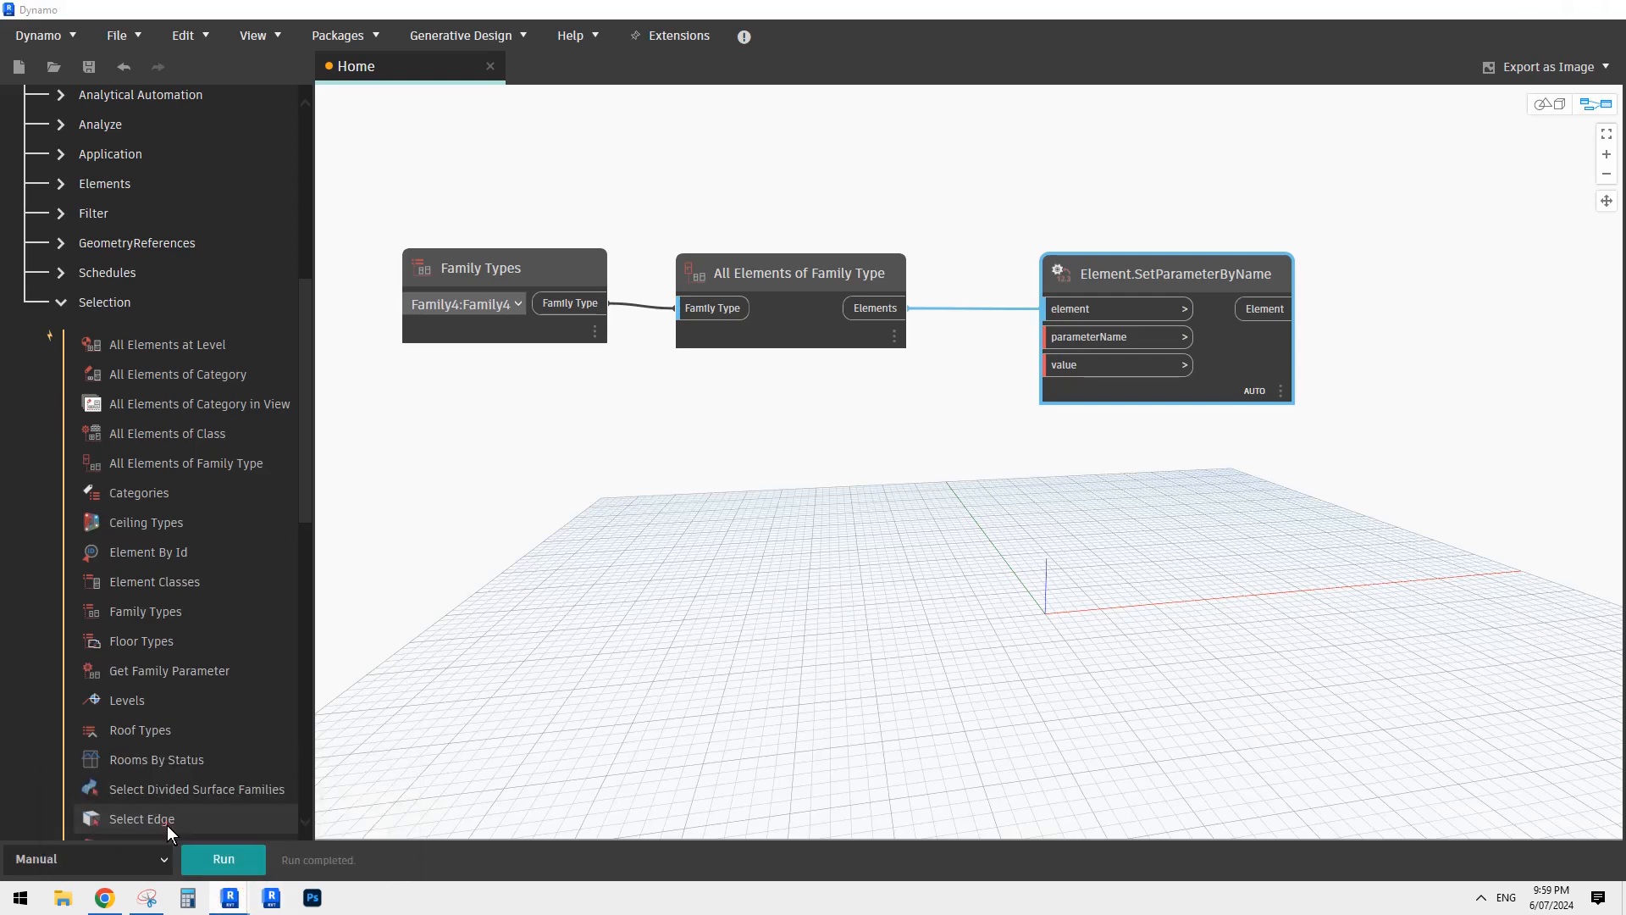
pyautogui.moveTo(1228, 17); pyautogui.dragTo(1625, 107)
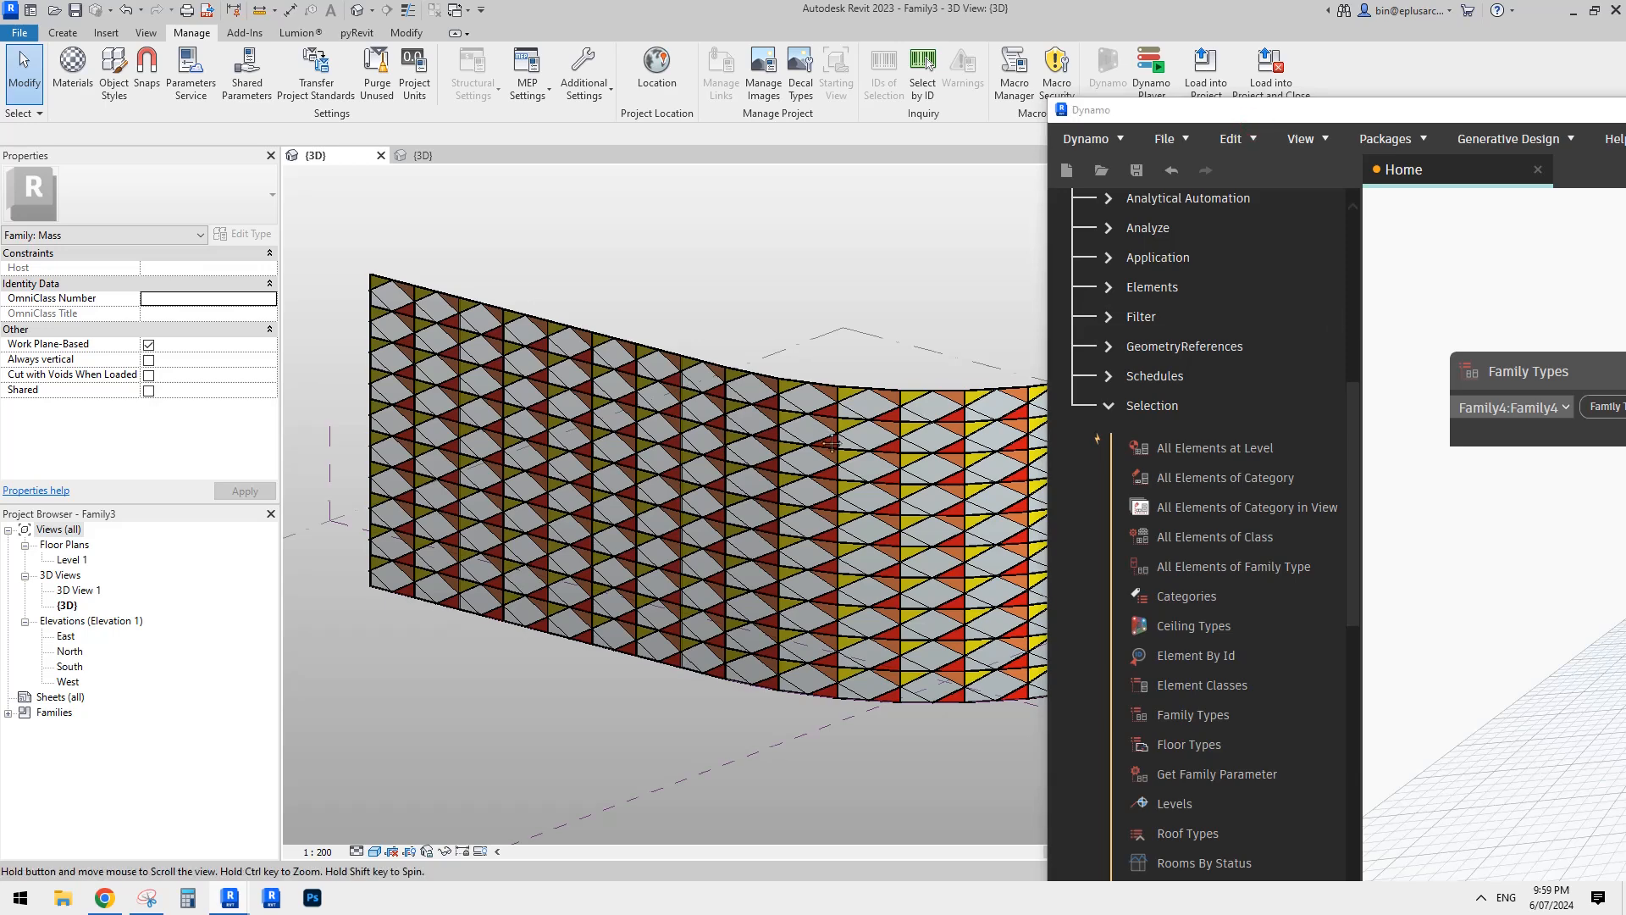
pyautogui.scroll(1, 861, 462)
pyautogui.press('Tab')
pyautogui.press('Tab')
pyautogui.click(860, 465)
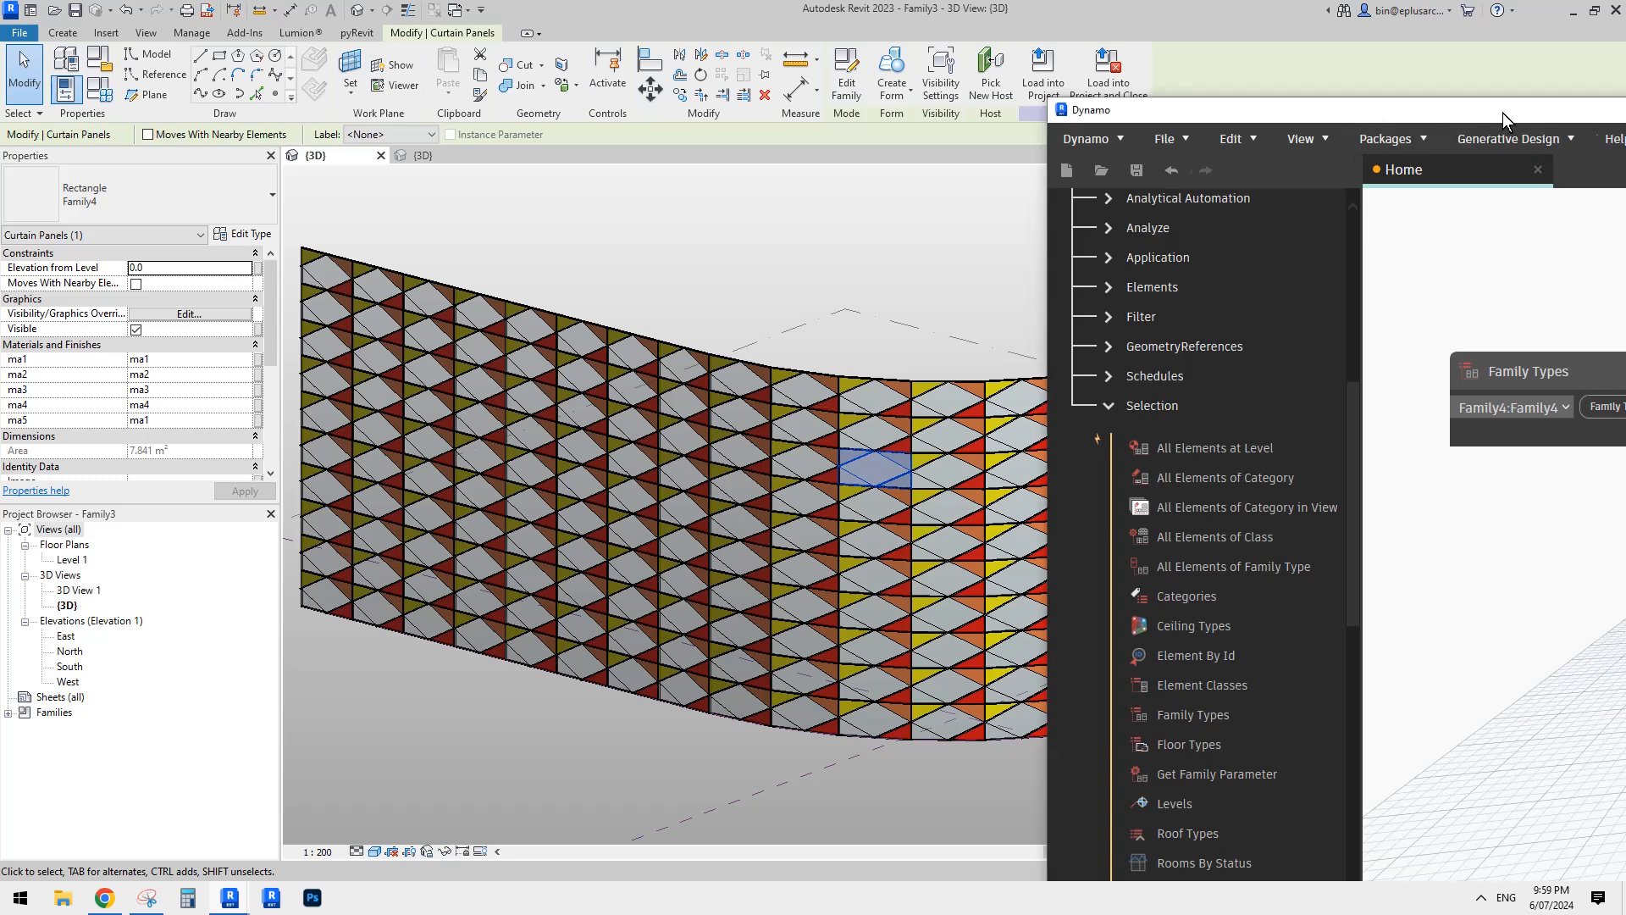
pyautogui.moveTo(1501, 117); pyautogui.dragTo(527, 23)
pyautogui.doubleClick(549, 18)
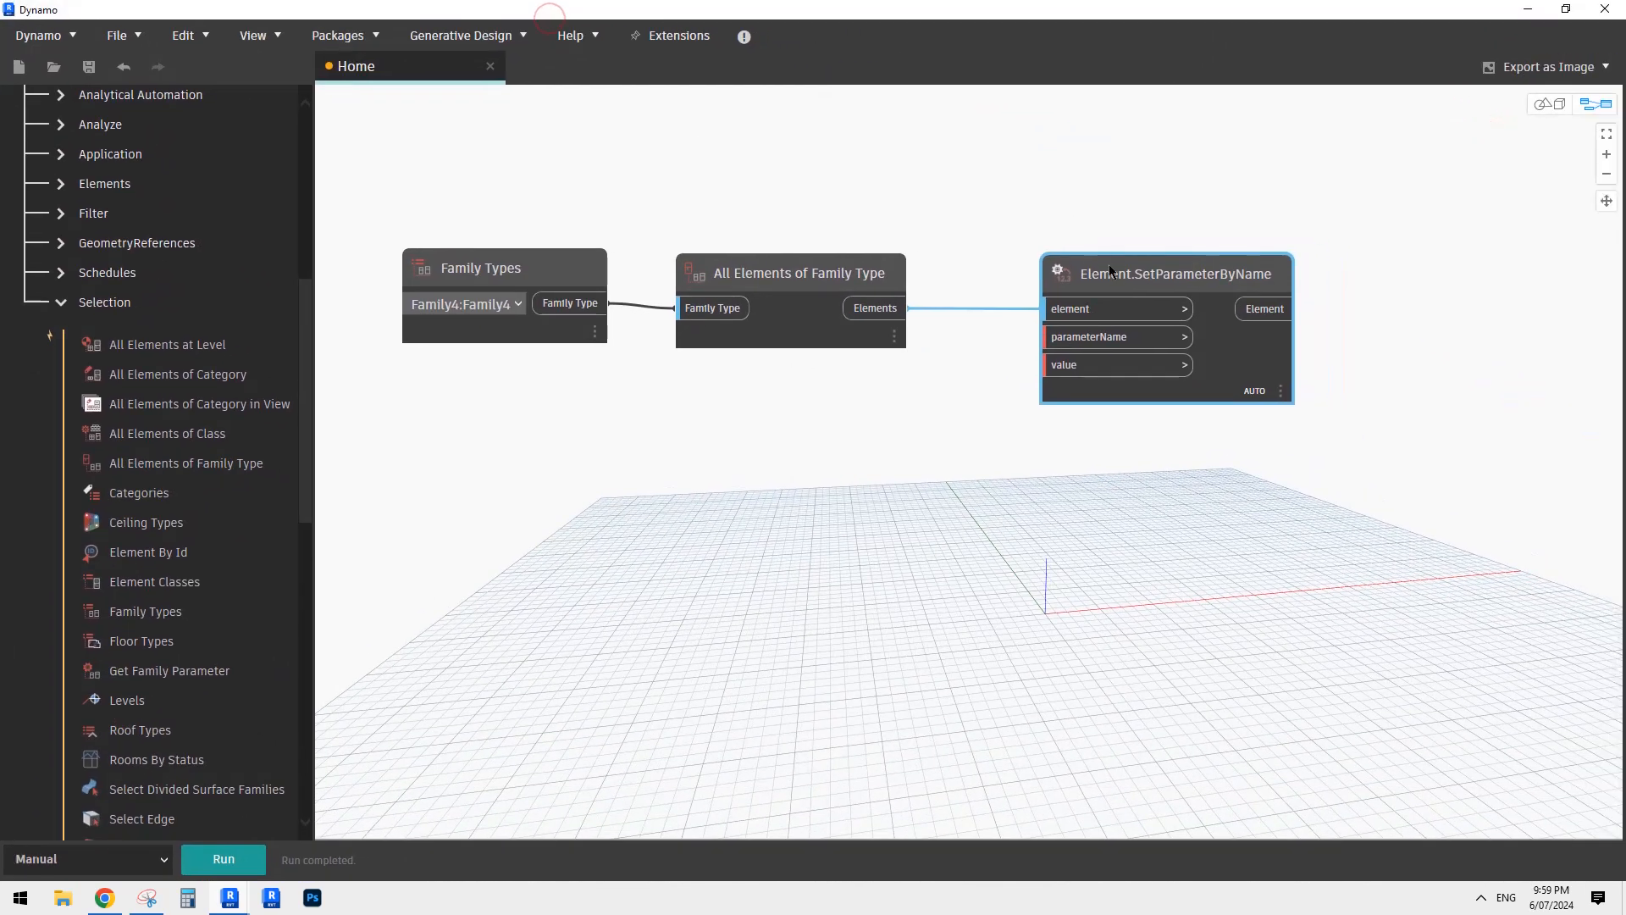
# Step: Move the Element.SetParameterByName node up and away from its source node, and place a connected copy directly below it
pyautogui.moveTo(1123, 274); pyautogui.dragTo(1125, 273)
pyautogui.moveTo(898, 462); pyautogui.dragTo(856, 419, button='middle')
pyautogui.moveTo(1122, 225); pyautogui.dragTo(1204, 215)
pyautogui.moveTo(869, 376); pyautogui.dragTo(815, 390, button='middle')
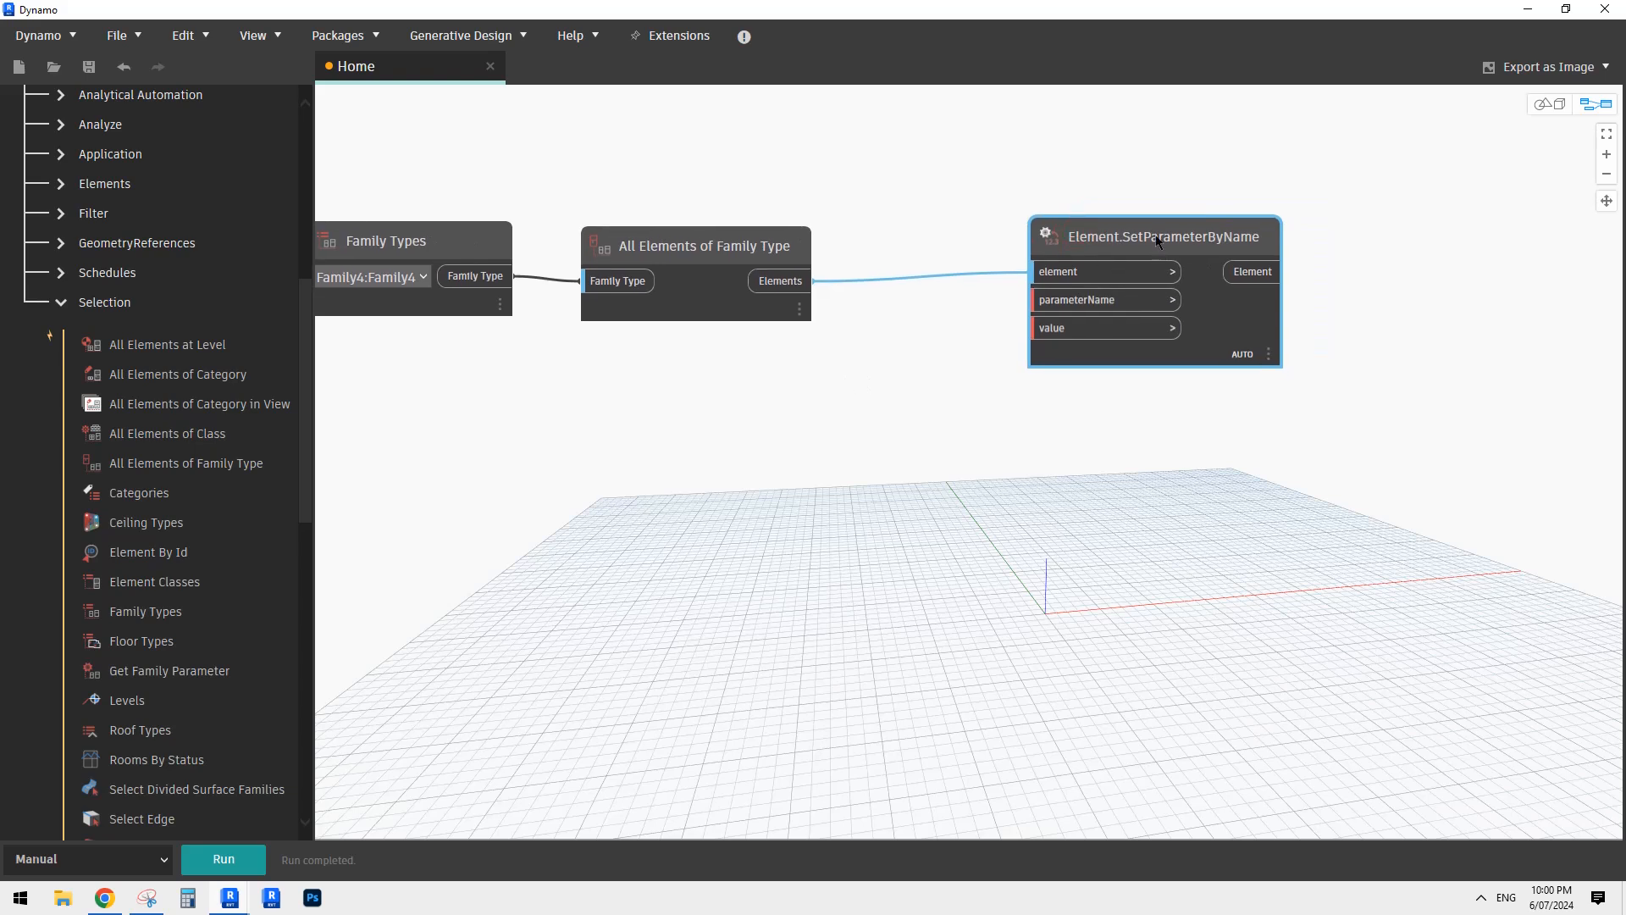
pyautogui.moveTo(1157, 241); pyautogui.dragTo(1213, 197)
pyautogui.hotkey('ctrl', 'c')
pyautogui.hotkey('ctrl', 'v')
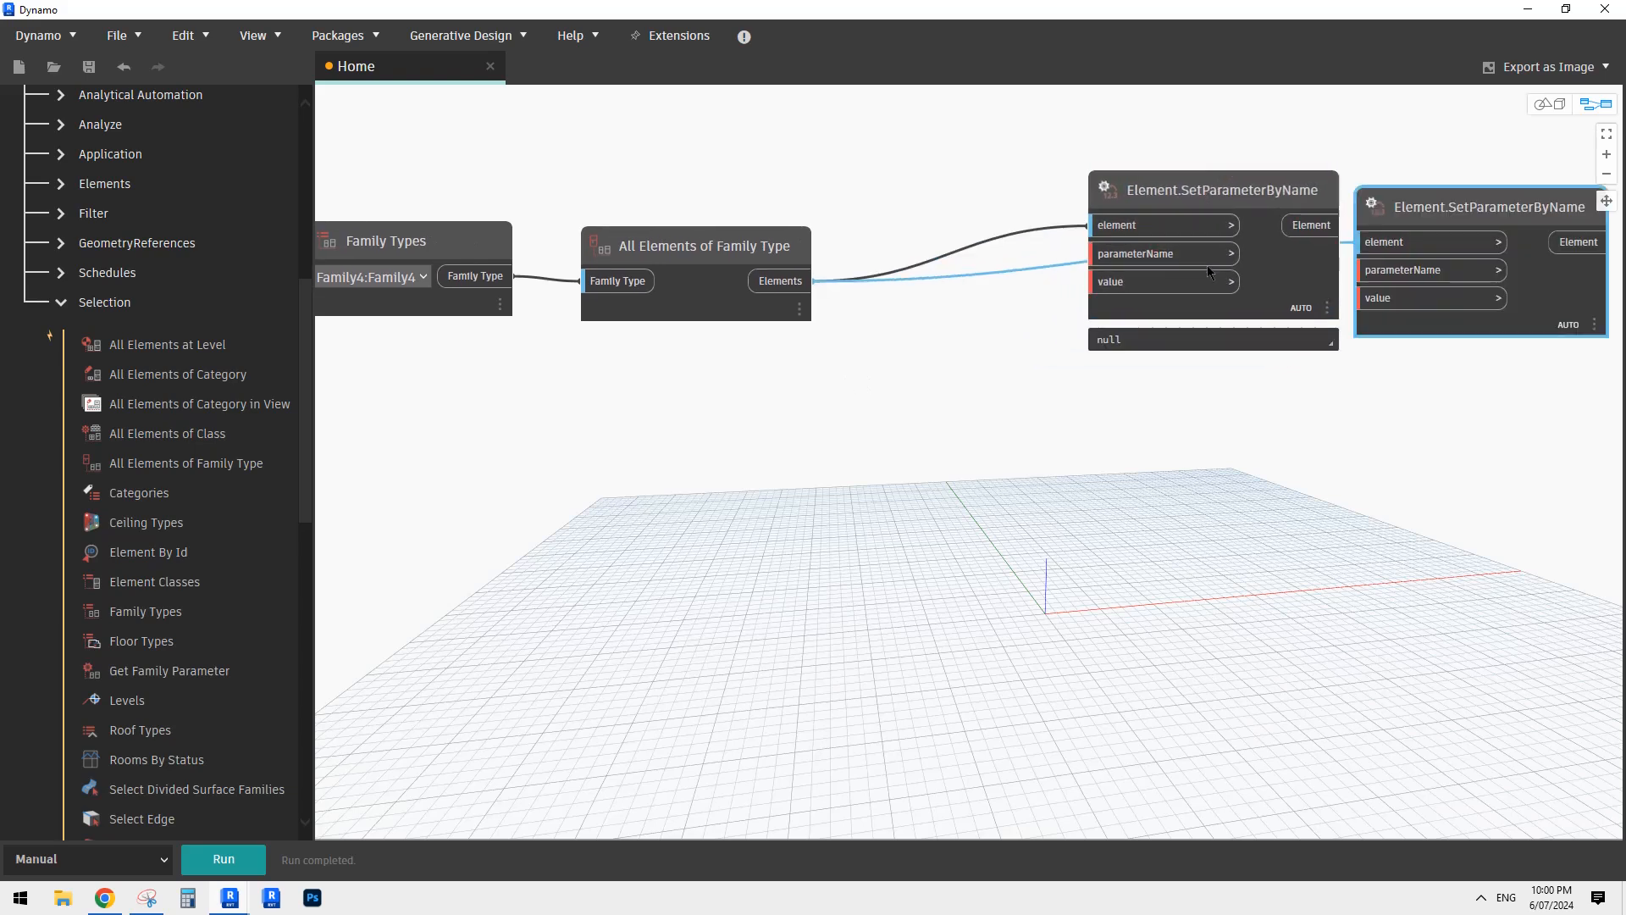
pyautogui.moveTo(1442, 208); pyautogui.dragTo(1167, 361)
pyautogui.scroll(-2, 1156, 461)
pyautogui.scroll(-1, 1156, 461)
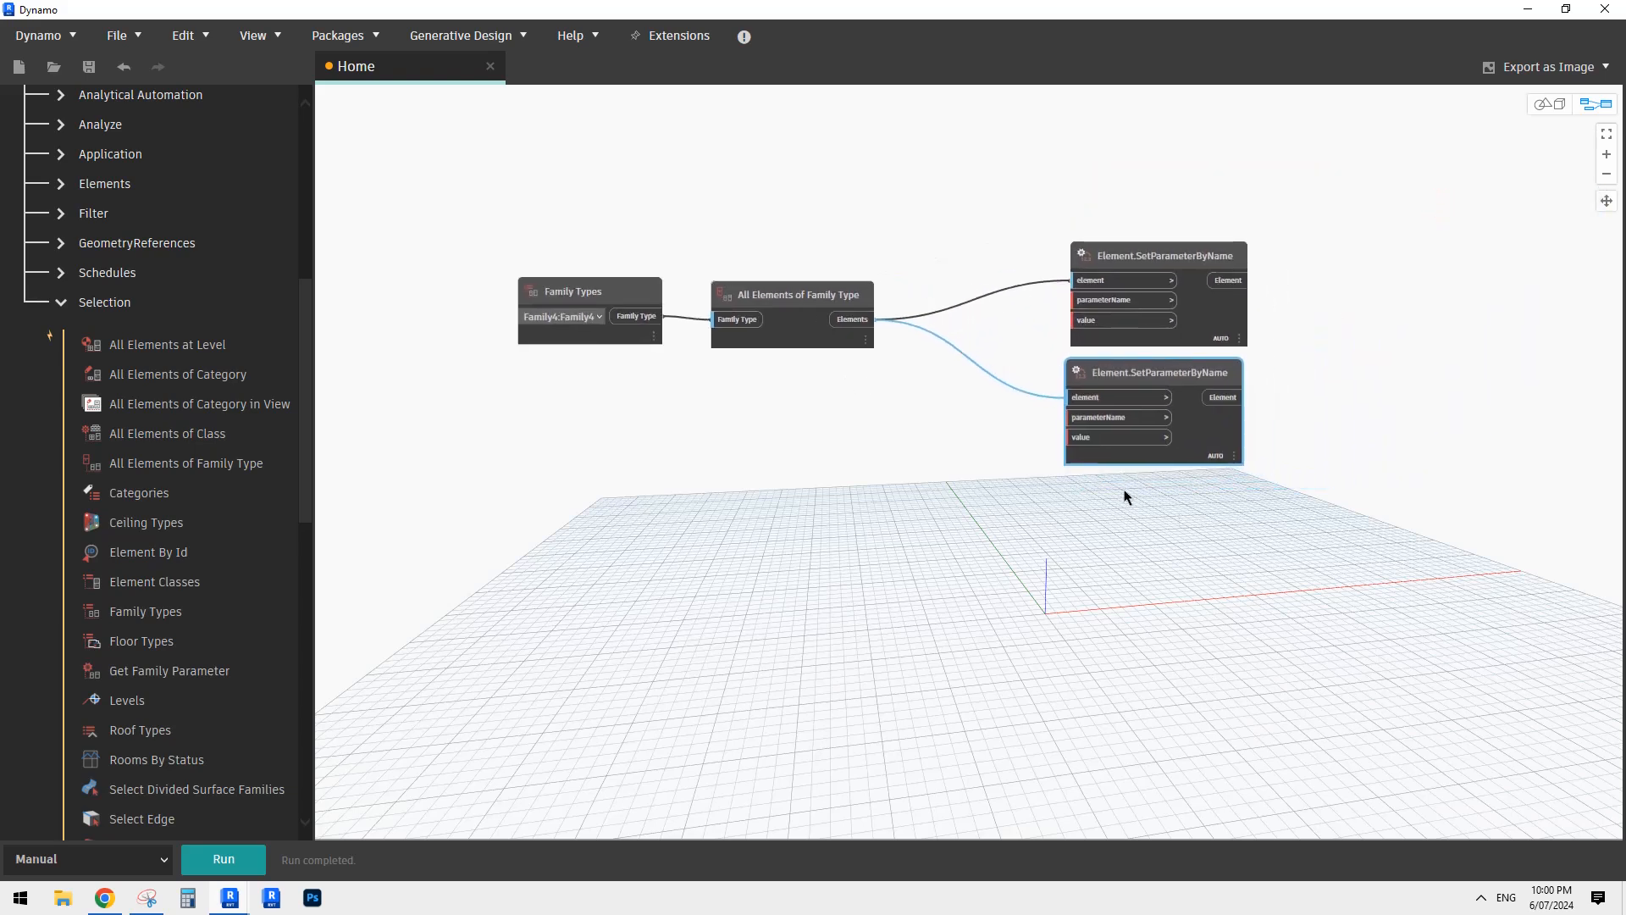
# Step: Place three more connected copies of the Element.SetParameterByName node in a column below the first two
pyautogui.hotkey('ctrl', 'v')
pyautogui.moveTo(1344, 269); pyautogui.dragTo(1155, 502)
pyautogui.hotkey('ctrl', 'v')
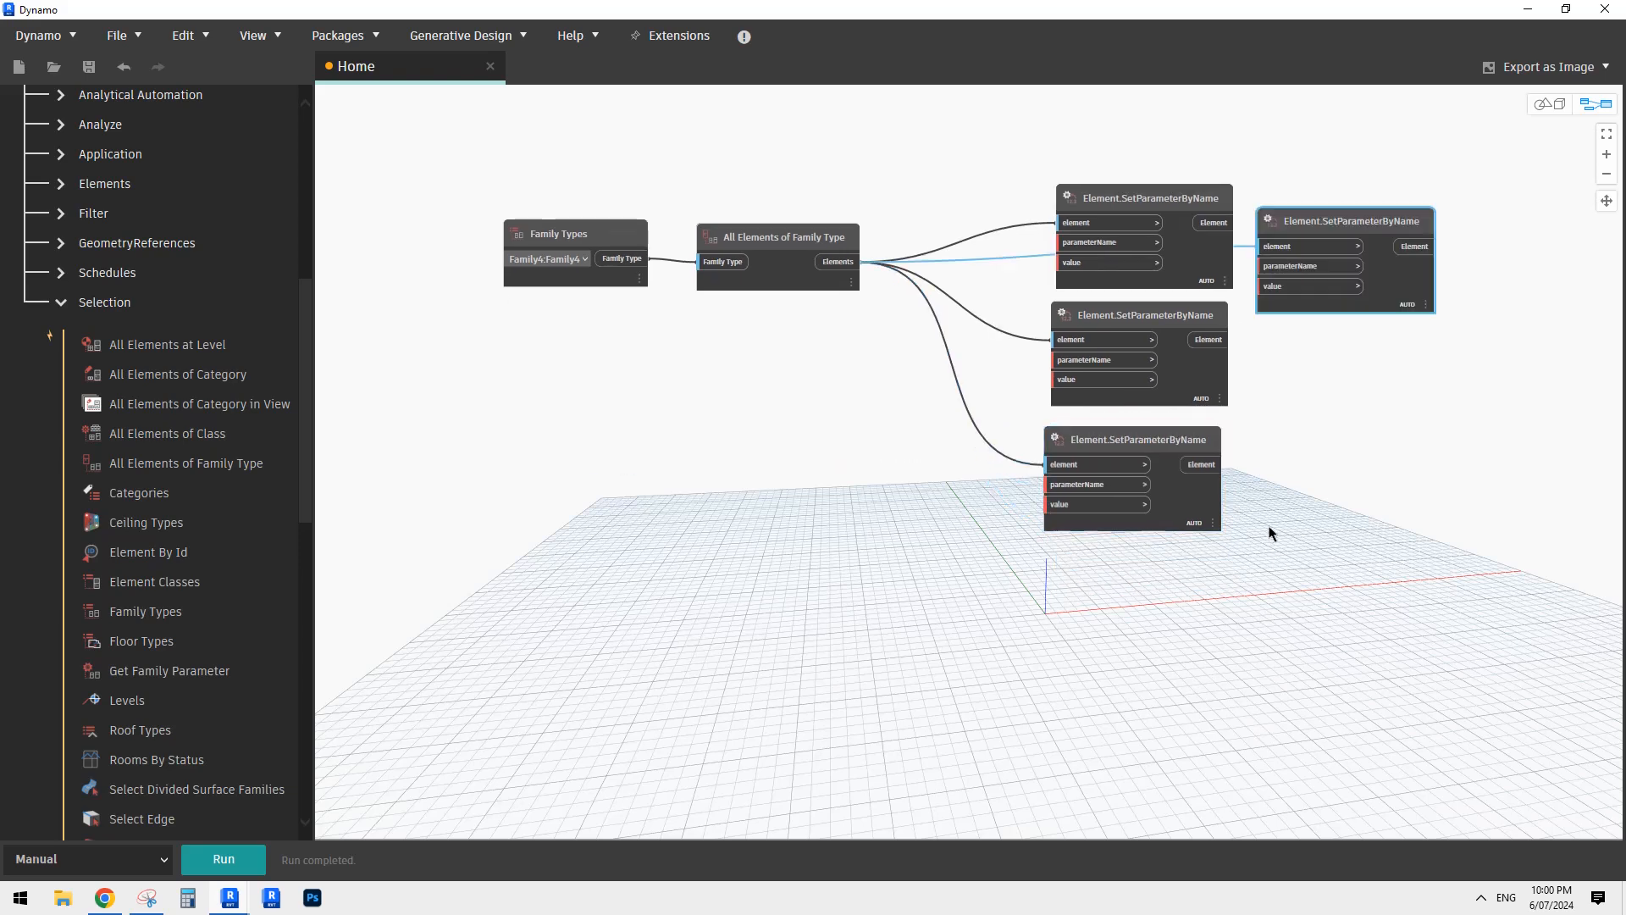
pyautogui.moveTo(1349, 228); pyautogui.dragTo(1135, 572)
pyautogui.hotkey('ctrl', 'v')
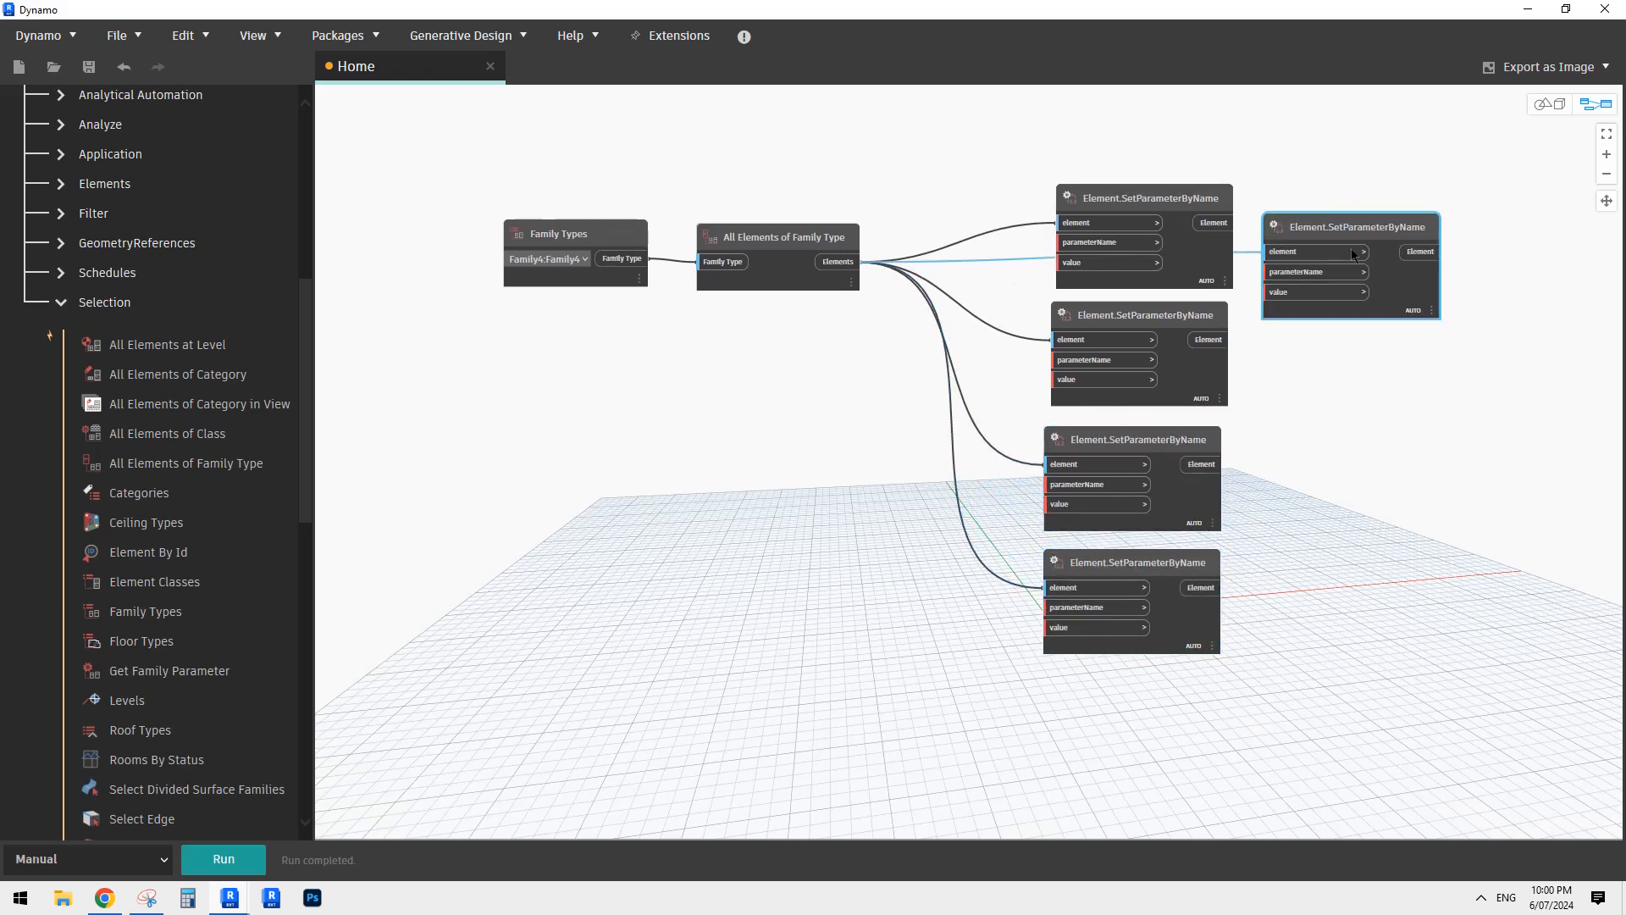
pyautogui.moveTo(1347, 225); pyautogui.dragTo(1276, 519)
pyautogui.moveTo(1247, 619); pyautogui.dragTo(1124, 675)
pyautogui.click(948, 556)
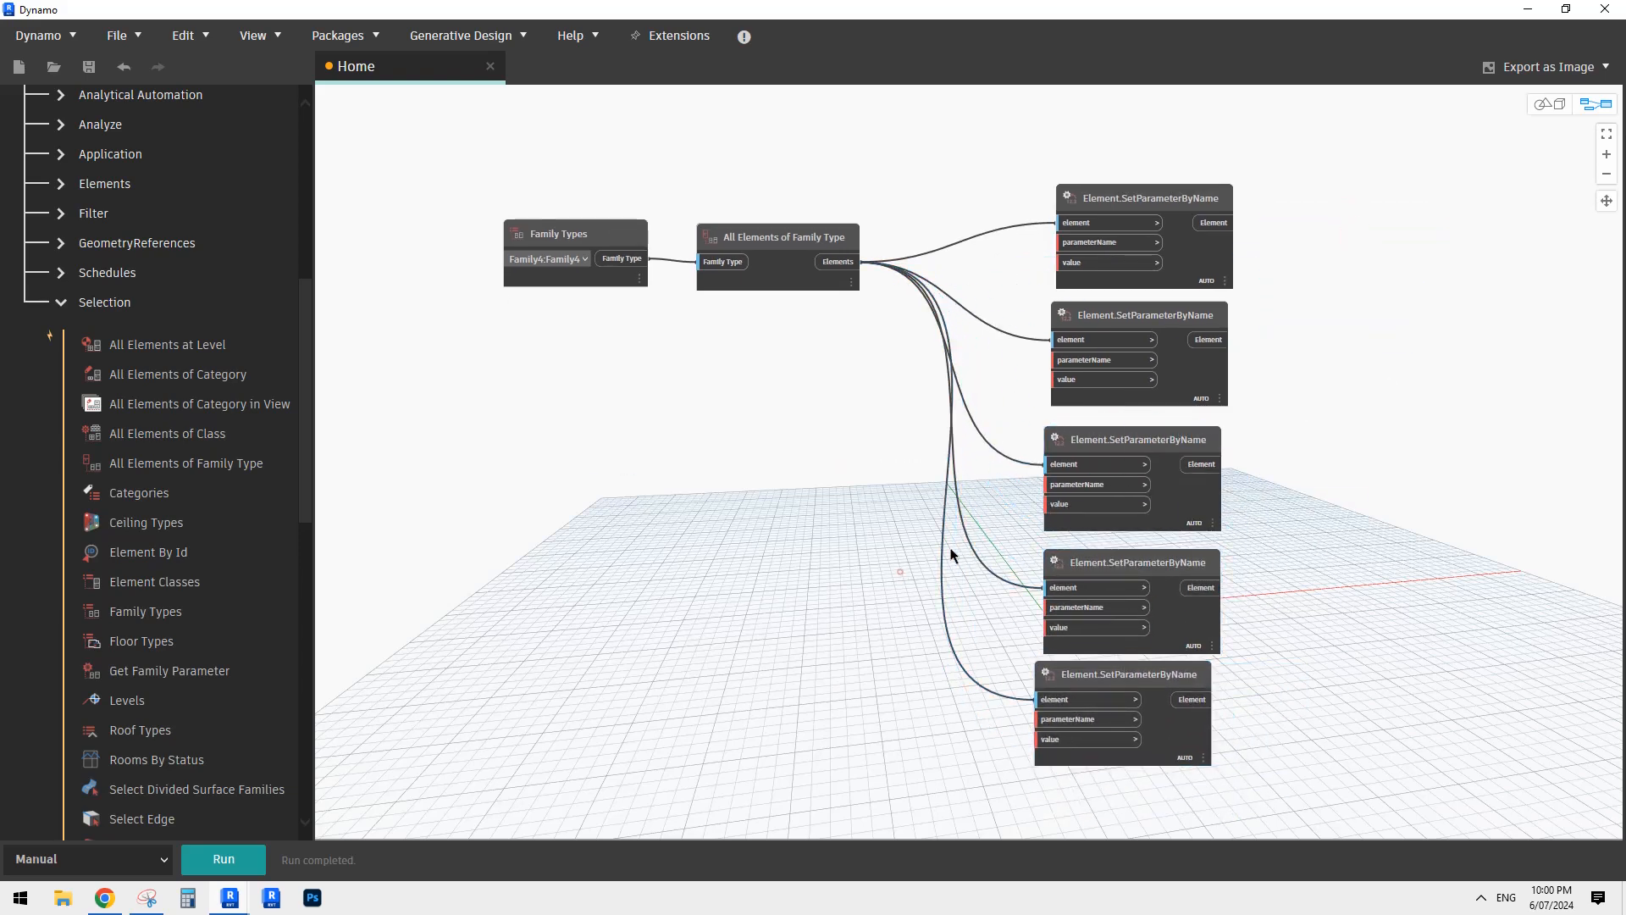
# Step: Add a Code Block containing "ma1" below the All Elements of Family Type node
pyautogui.moveTo(942, 572); pyautogui.dragTo(908, 559, button='middle')
pyautogui.scroll(1, 985, 444)
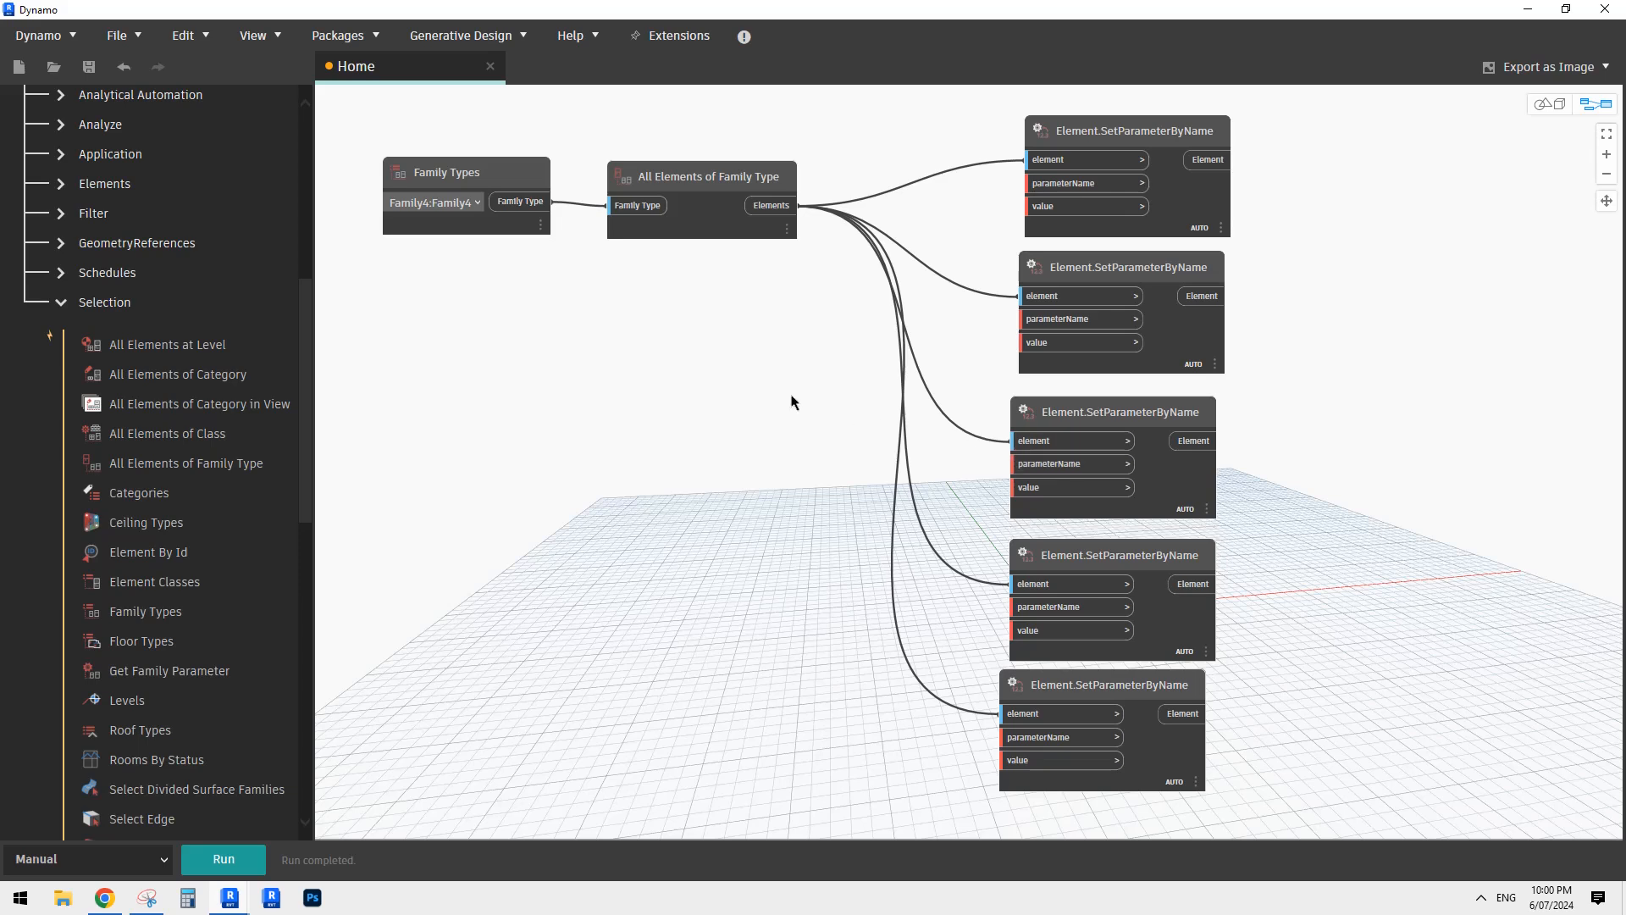
pyautogui.moveTo(778, 398); pyautogui.dragTo(896, 429, button='middle')
pyautogui.doubleClick(807, 349)
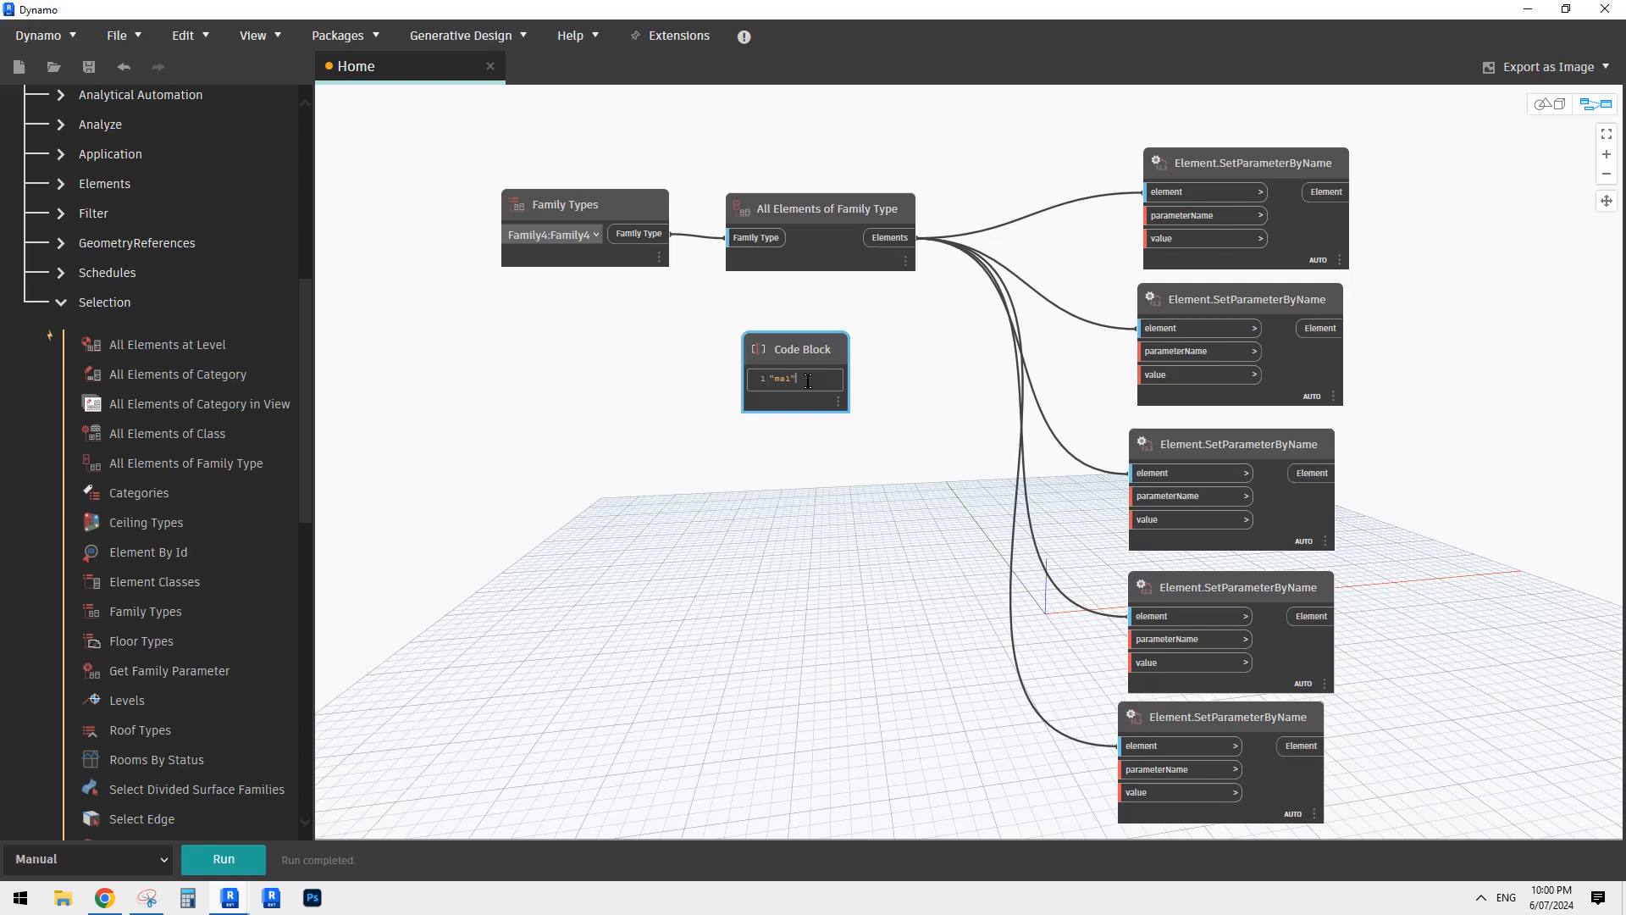
pyautogui.click(919, 411)
pyautogui.scroll(3, 870, 371)
pyautogui.moveTo(781, 336); pyautogui.dragTo(796, 315)
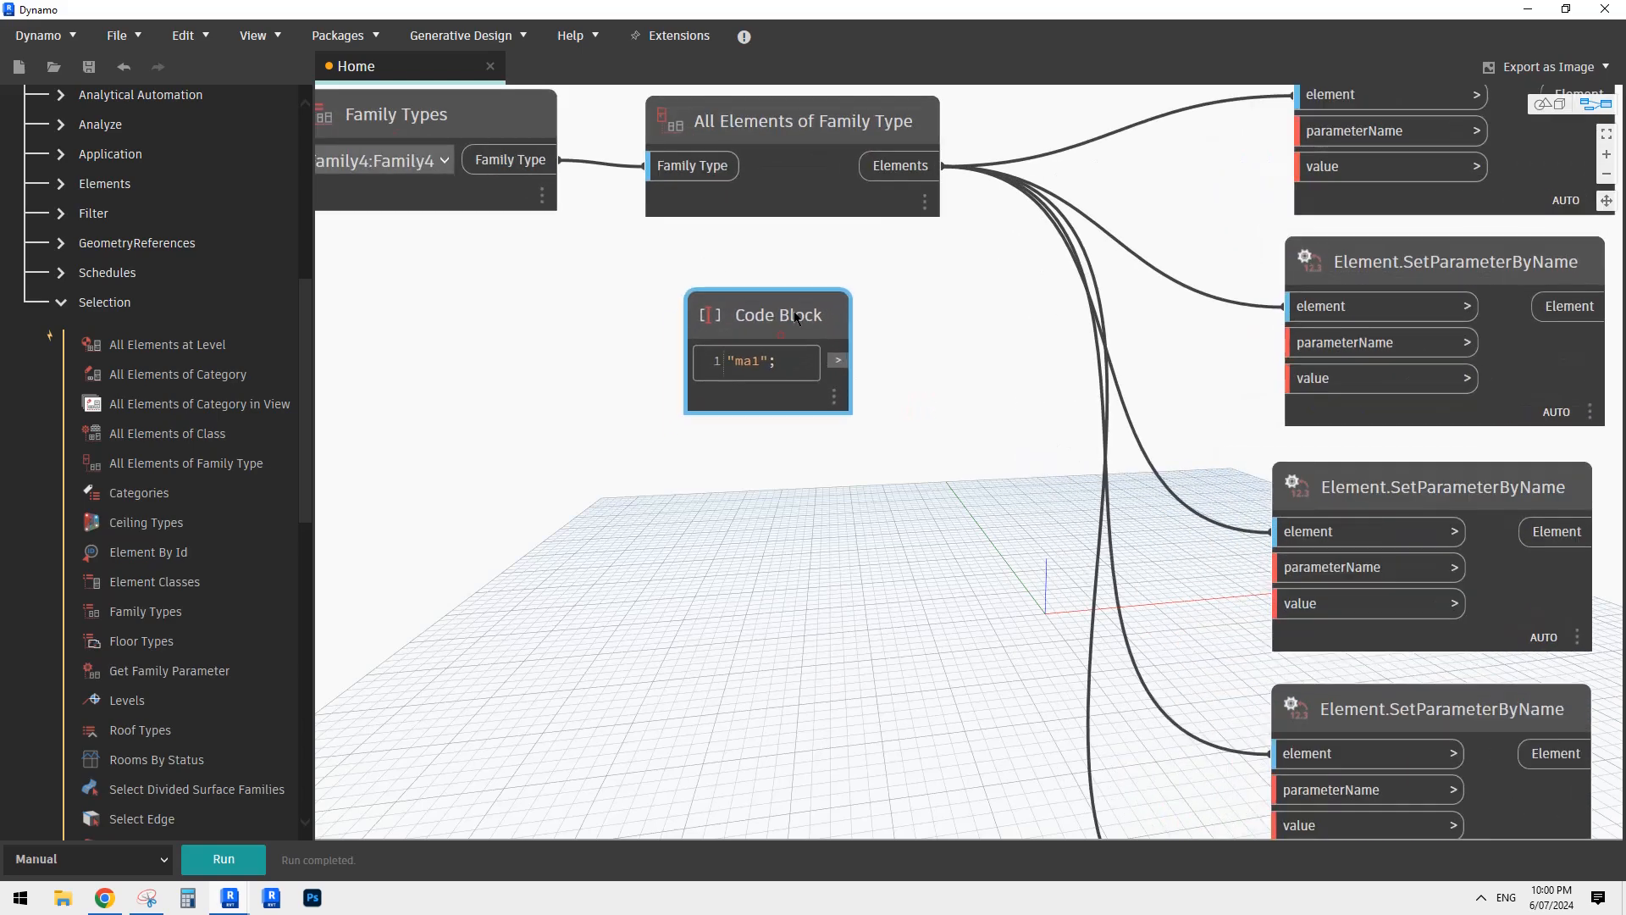
# Step: Place two copies of the "ma1" Code Block below it and change their text to "ma2" and "ma3"
pyautogui.hotkey('ctrl', 'c')
pyautogui.hotkey('ctrl', 'v')
pyautogui.moveTo(976, 374); pyautogui.dragTo(750, 490)
pyautogui.click(795, 608)
pyautogui.moveTo(795, 608); pyautogui.dragTo(814, 480, button='middle')
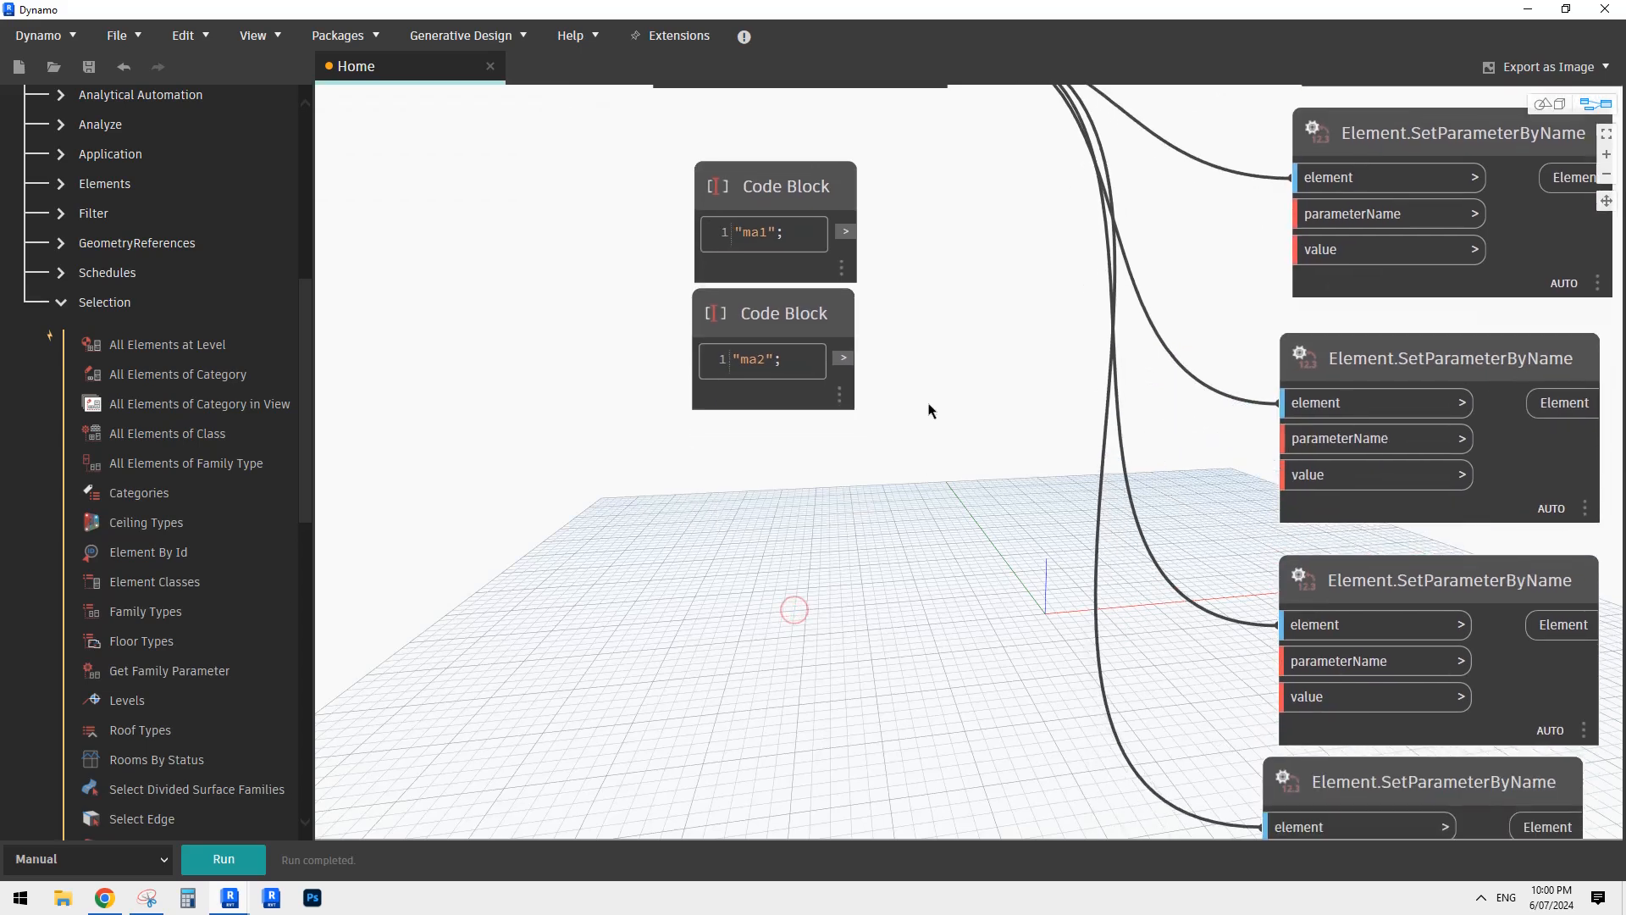
pyautogui.hotkey('ctrl', 'v')
pyautogui.moveTo(968, 192); pyautogui.dragTo(768, 487)
pyautogui.write('3')
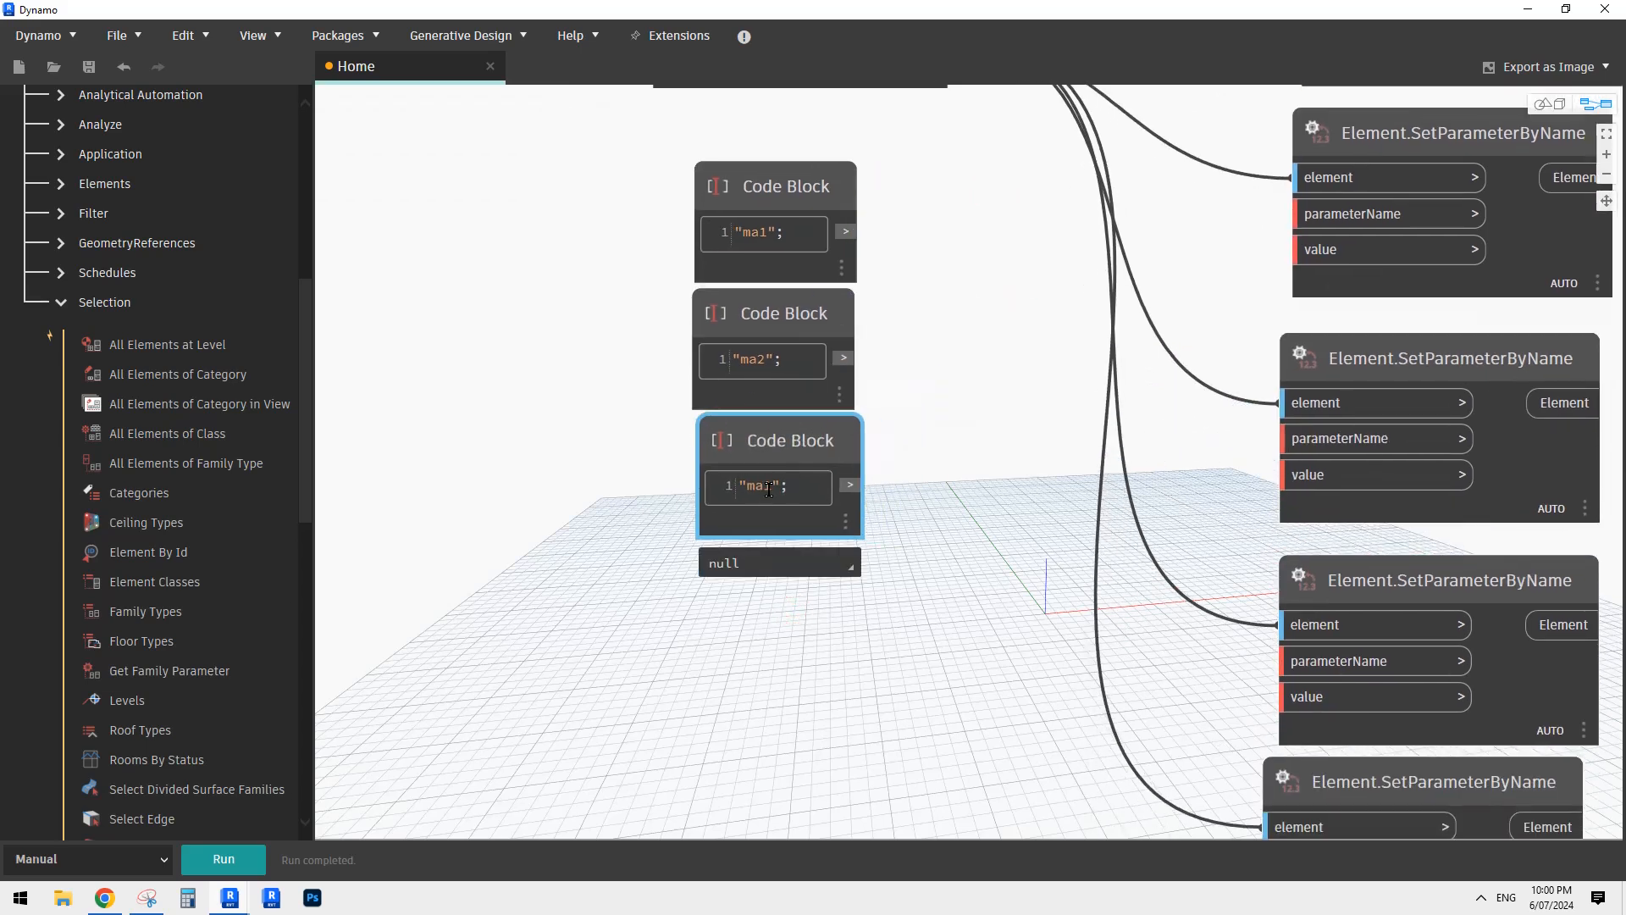
pyautogui.click(752, 576)
# Step: Place another copy of the Code Block below the "ma3" block and change its text to "ma4"
pyautogui.hotkey('ctrl', 'v')
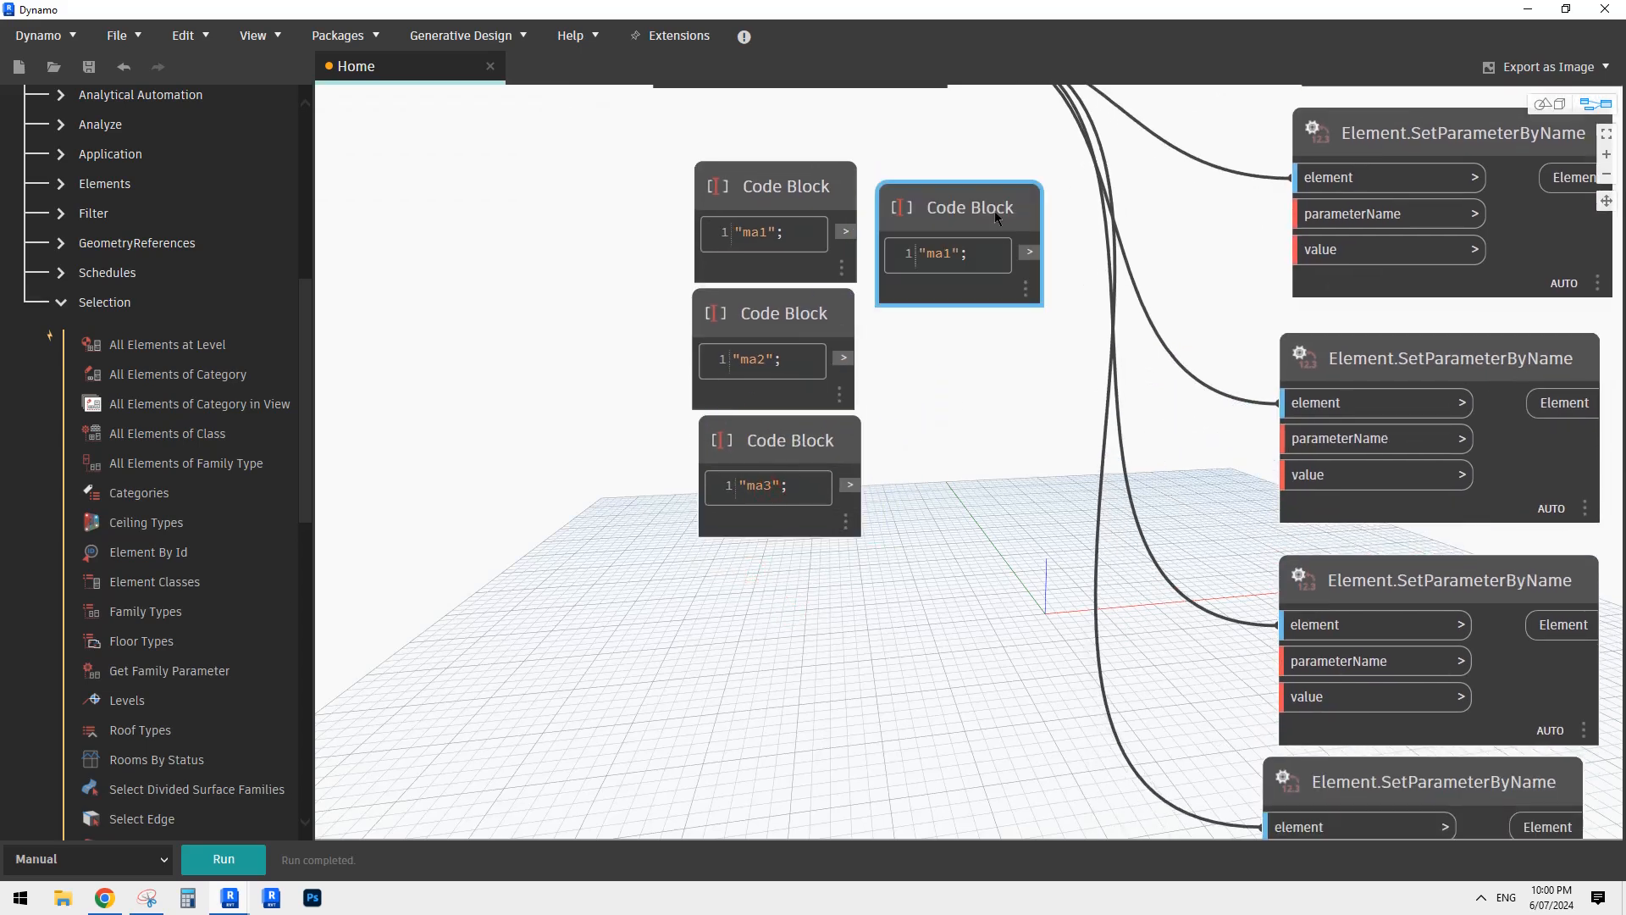
pyautogui.moveTo(997, 219); pyautogui.dragTo(753, 607)
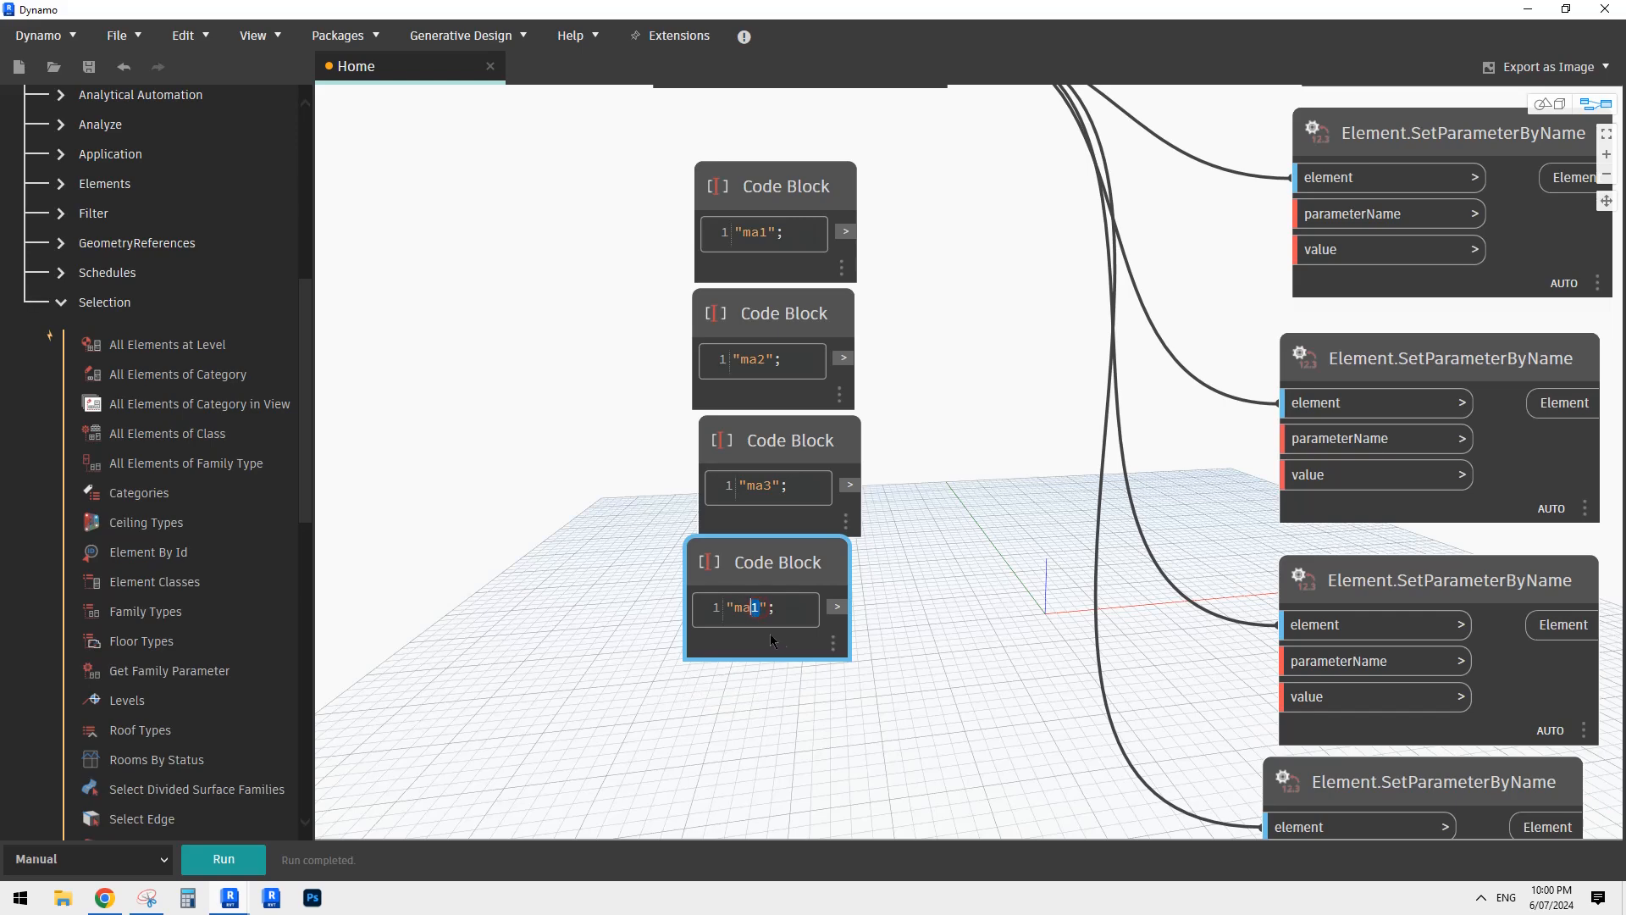
pyautogui.write('4')
pyautogui.click(803, 673)
# Step: Place another copy of the Code Block below the "ma4" block and change its text to "ma5"
pyautogui.moveTo(843, 653); pyautogui.dragTo(851, 524, button='middle')
pyautogui.hotkey('ctrl', 'v')
pyautogui.moveTo(983, 549); pyautogui.dragTo(797, 593)
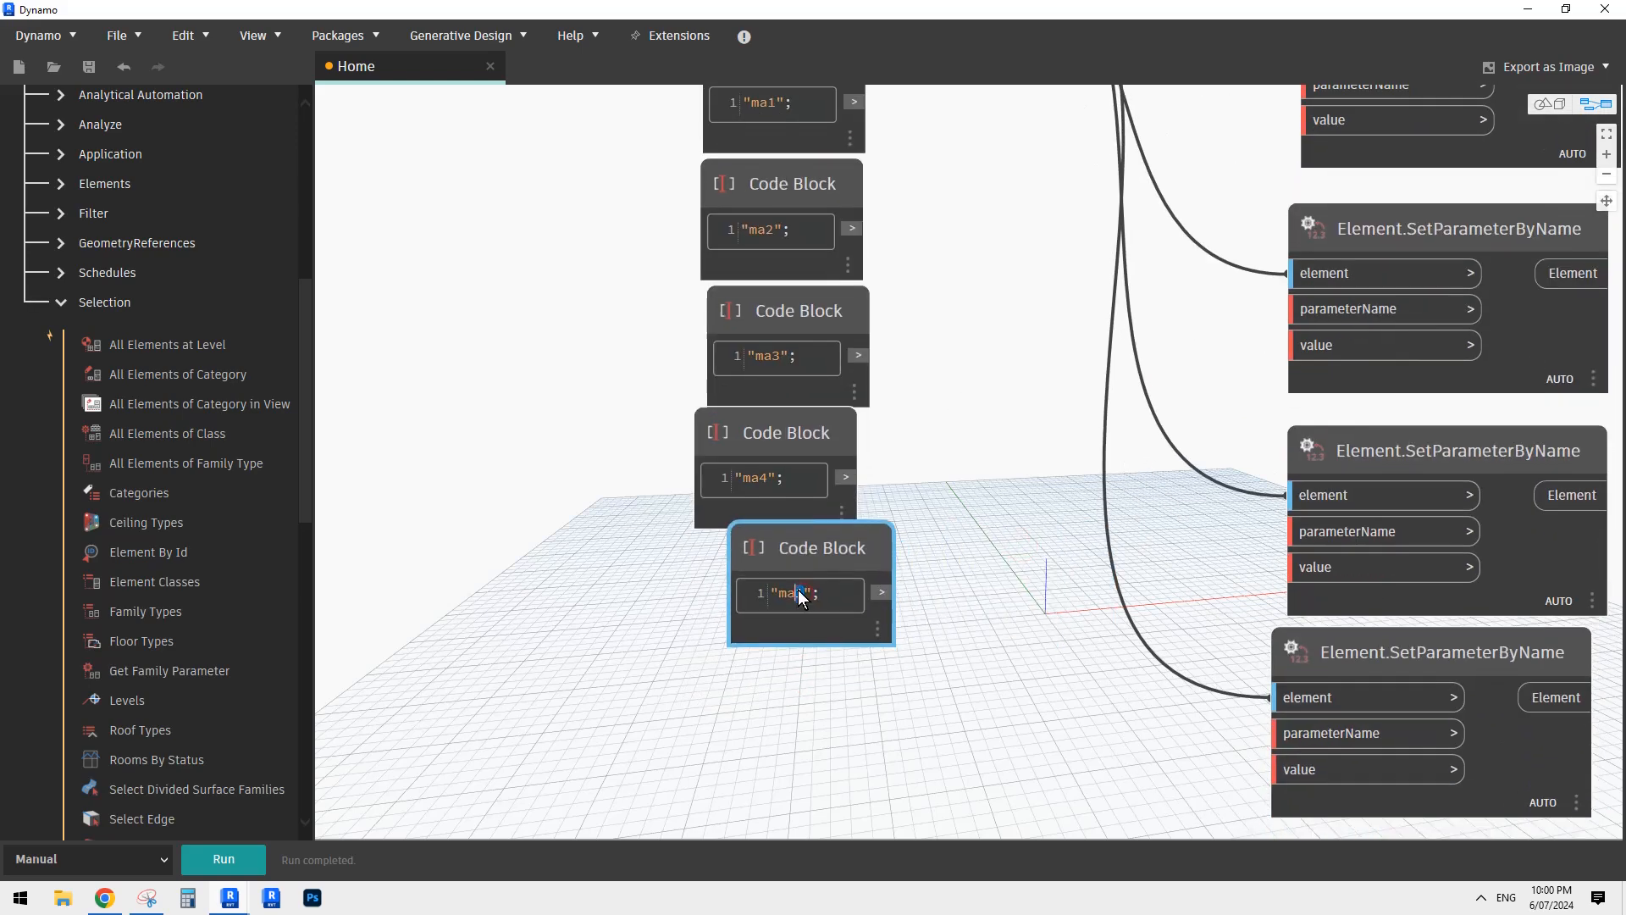
pyautogui.click(929, 517)
# Step: Move the "ma5" and "ma4" blocks beside the fifth and fourth Element.SetParameterByName nodes and connect them to their parameterName inputs
pyautogui.scroll(-5, 940, 520)
pyautogui.moveTo(869, 544); pyautogui.dragTo(1127, 650)
pyautogui.moveTo(870, 515); pyautogui.dragTo(1082, 637)
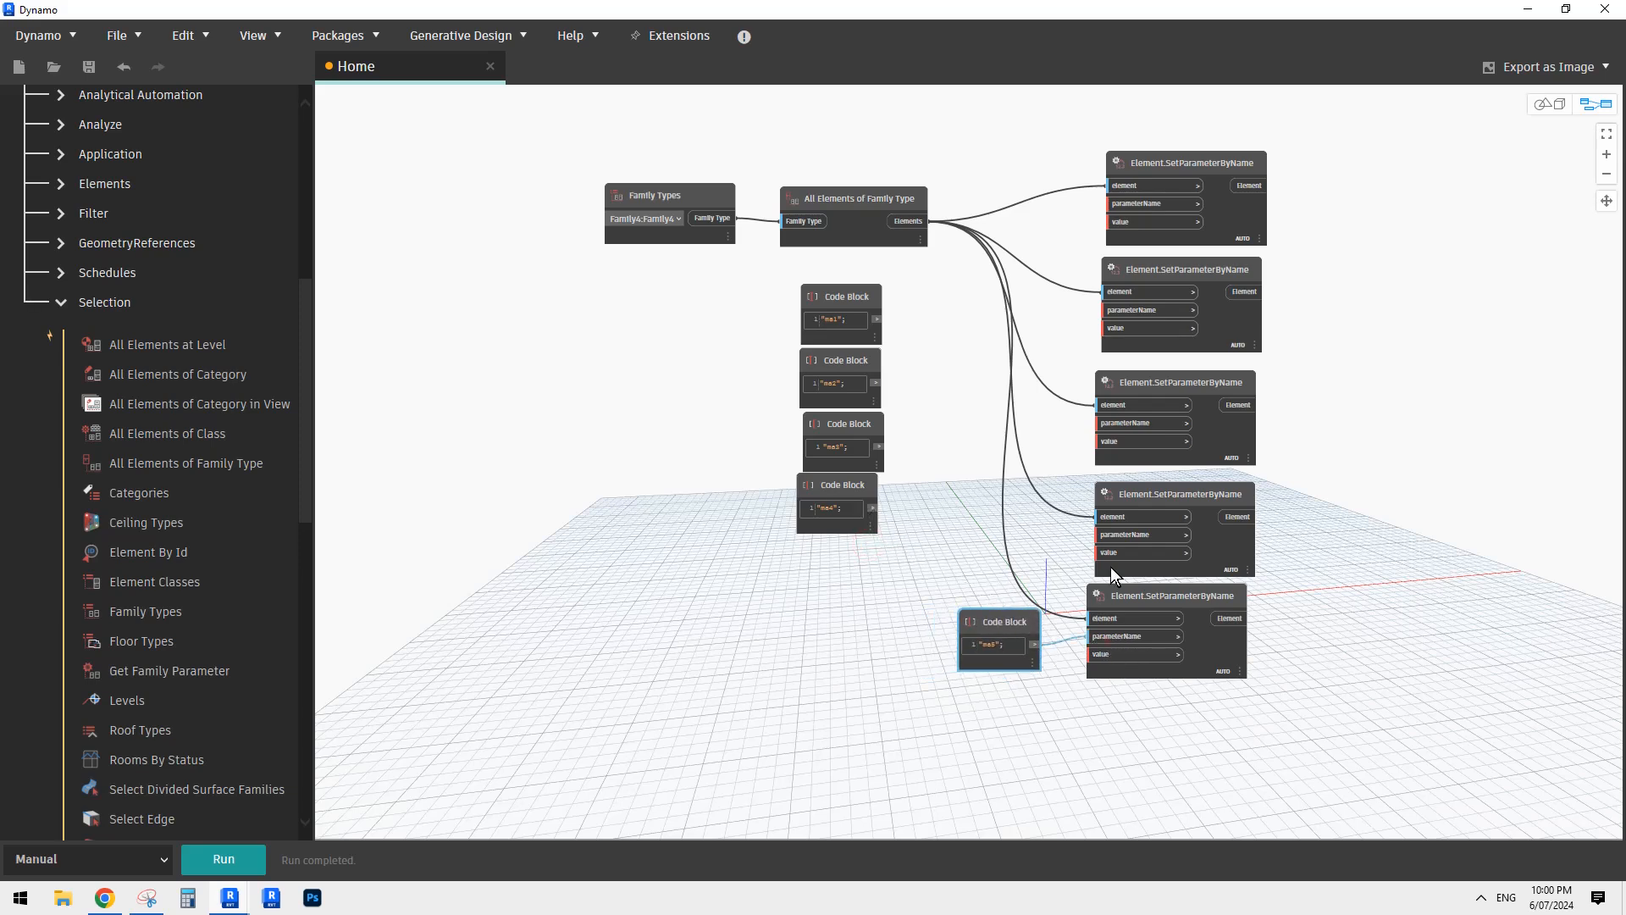
pyautogui.click(1111, 535)
pyautogui.click(877, 511)
pyautogui.moveTo(849, 482); pyautogui.dragTo(999, 518)
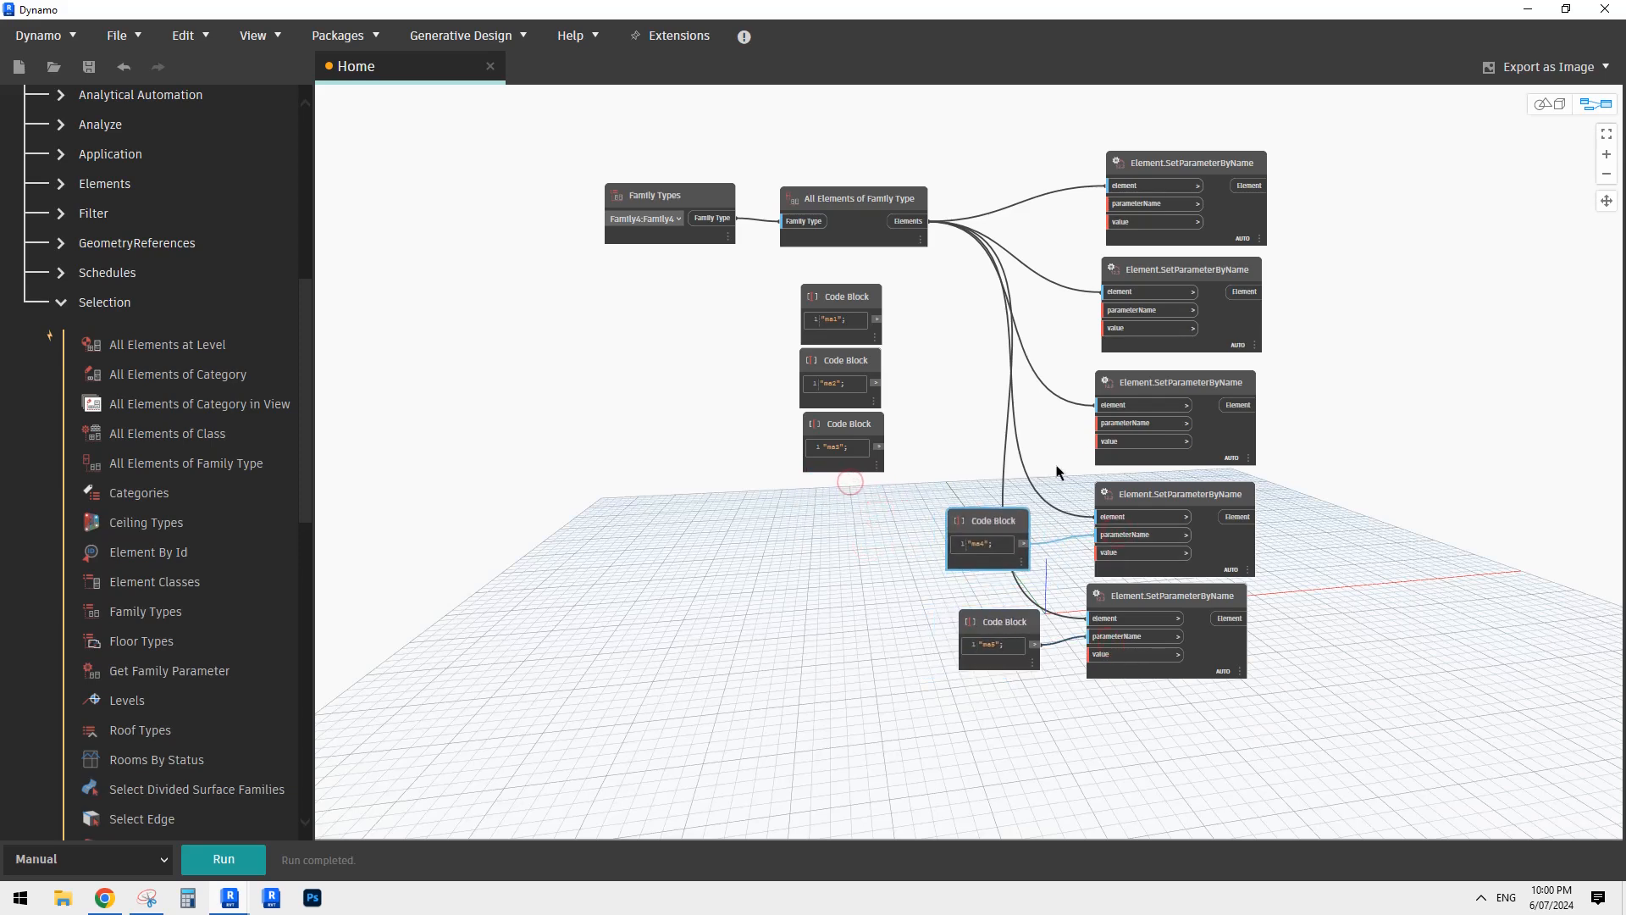
# Step: Connect the "ma3", "ma2" and "ma1" blocks to the parameterName inputs of the third, second and first Element.SetParameterByName nodes
pyautogui.click(1101, 423)
pyautogui.click(1107, 310)
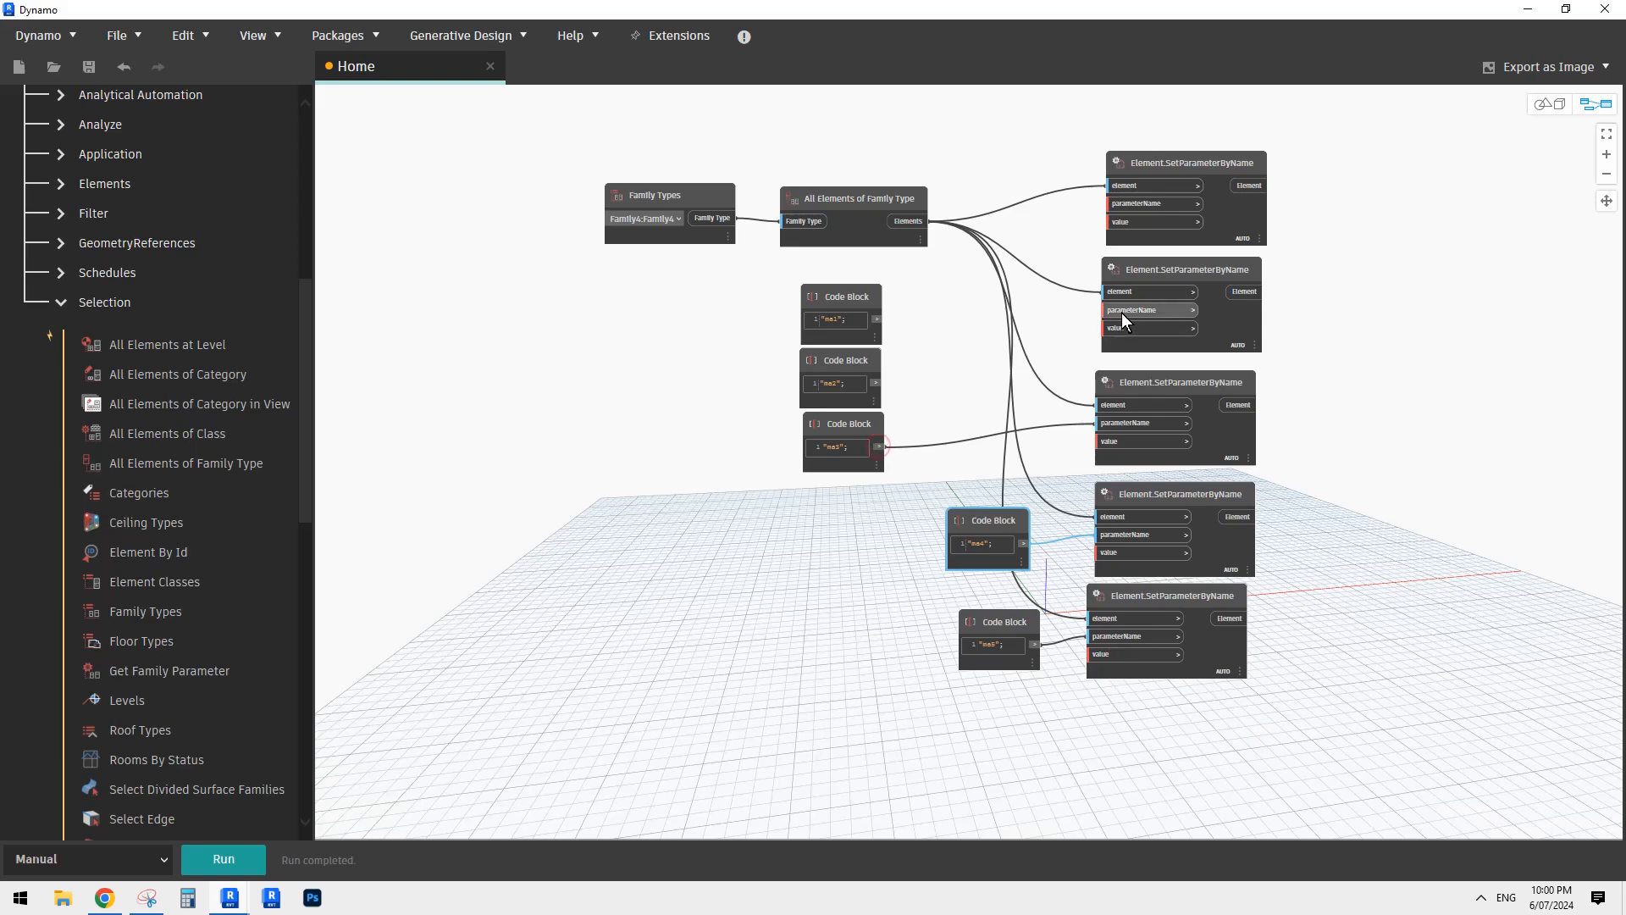
pyautogui.click(877, 383)
pyautogui.click(1133, 205)
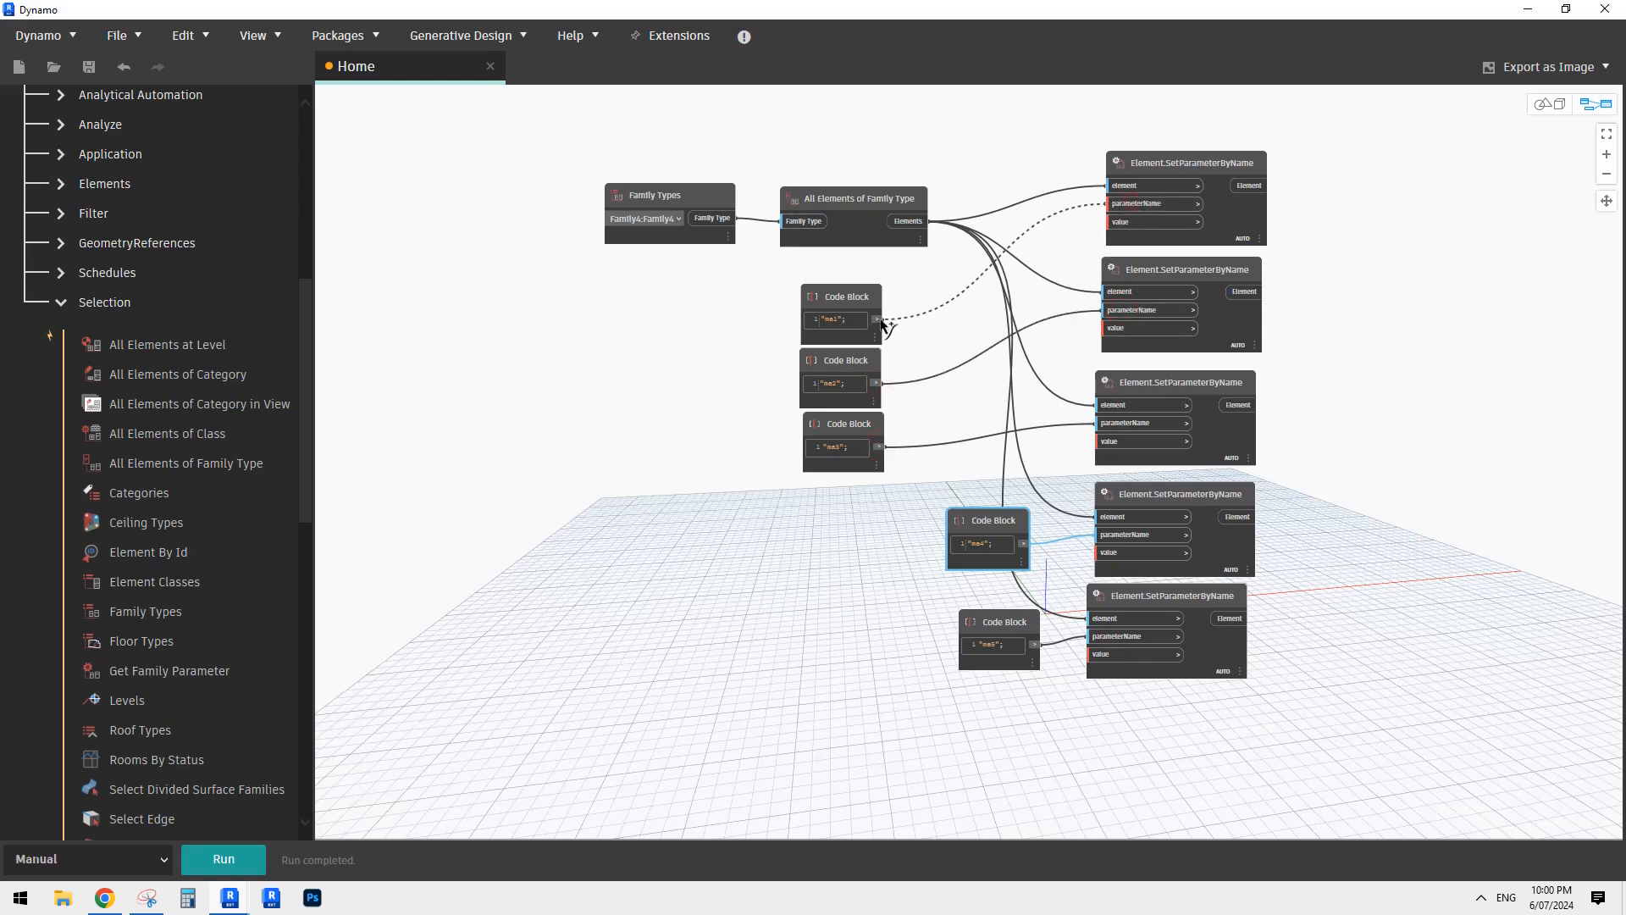
pyautogui.click(879, 323)
pyautogui.moveTo(945, 359); pyautogui.dragTo(937, 356, button='middle')
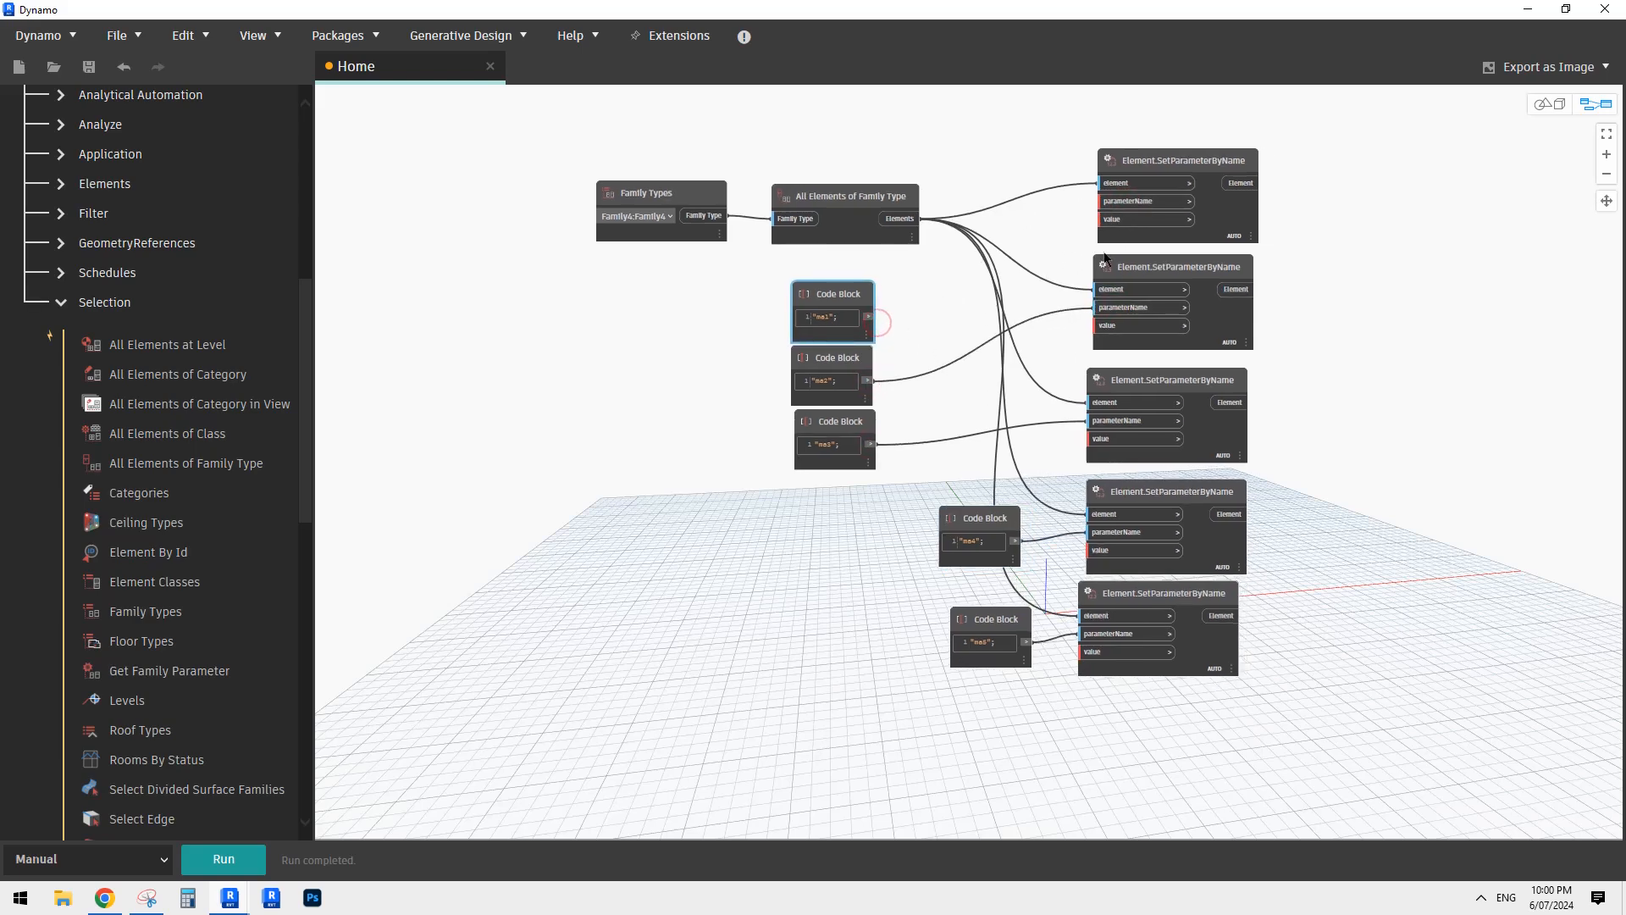
pyautogui.click(870, 317)
# Step: Rearrange the "ma1", "ma4" and "ma5" blocks so all five connected Code Blocks form one column
pyautogui.scroll(1, 951, 330)
pyautogui.scroll(1, 881, 348)
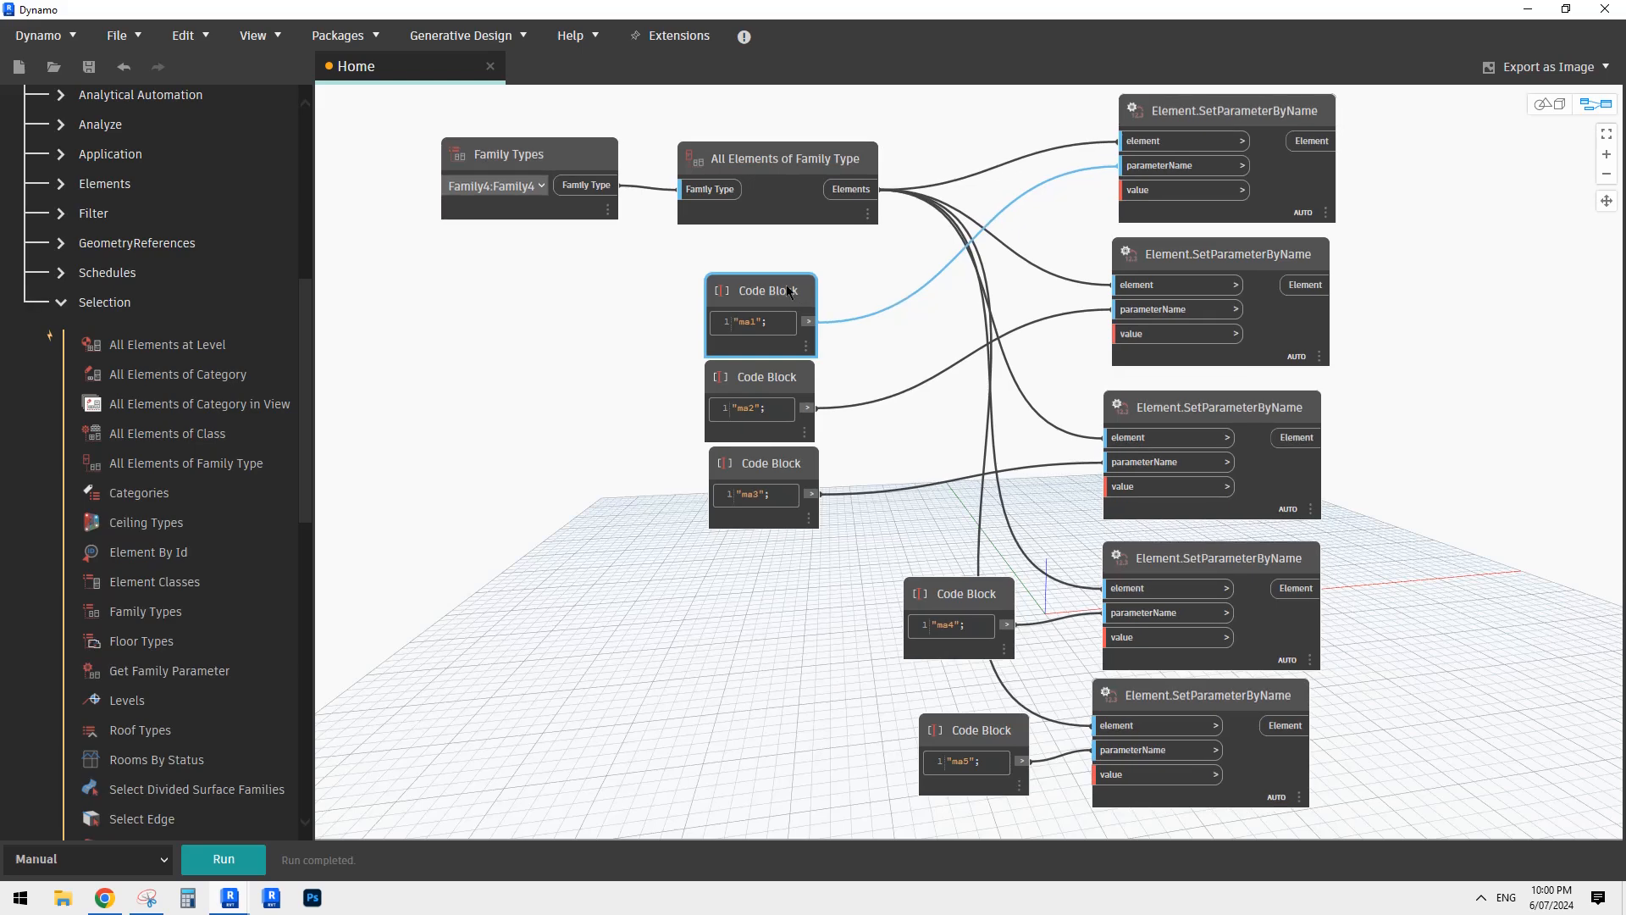
pyautogui.moveTo(769, 291); pyautogui.dragTo(787, 276)
pyautogui.moveTo(969, 603); pyautogui.dragTo(785, 575)
pyautogui.moveTo(978, 724); pyautogui.dragTo(800, 653)
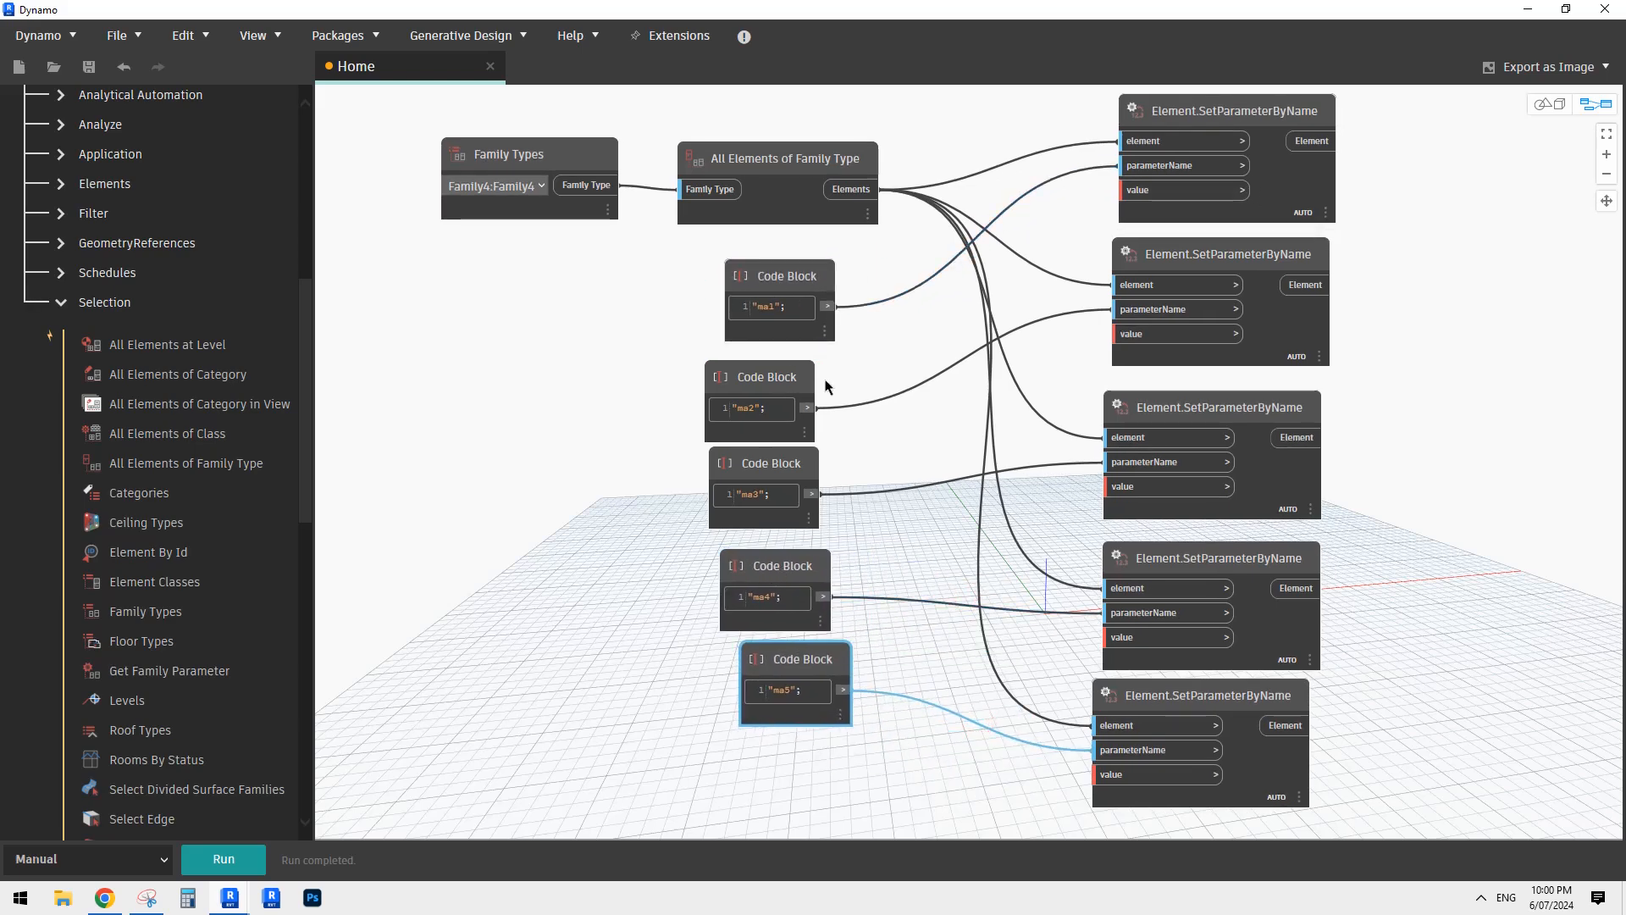
# Step: Add a separate Code Block containing "ma1" on the empty canvas below and to the left of the connected "ma5" block
pyautogui.moveTo(559, 468); pyautogui.dragTo(864, 443, button='middle')
pyautogui.moveTo(818, 617); pyautogui.dragTo(769, 443, button='middle')
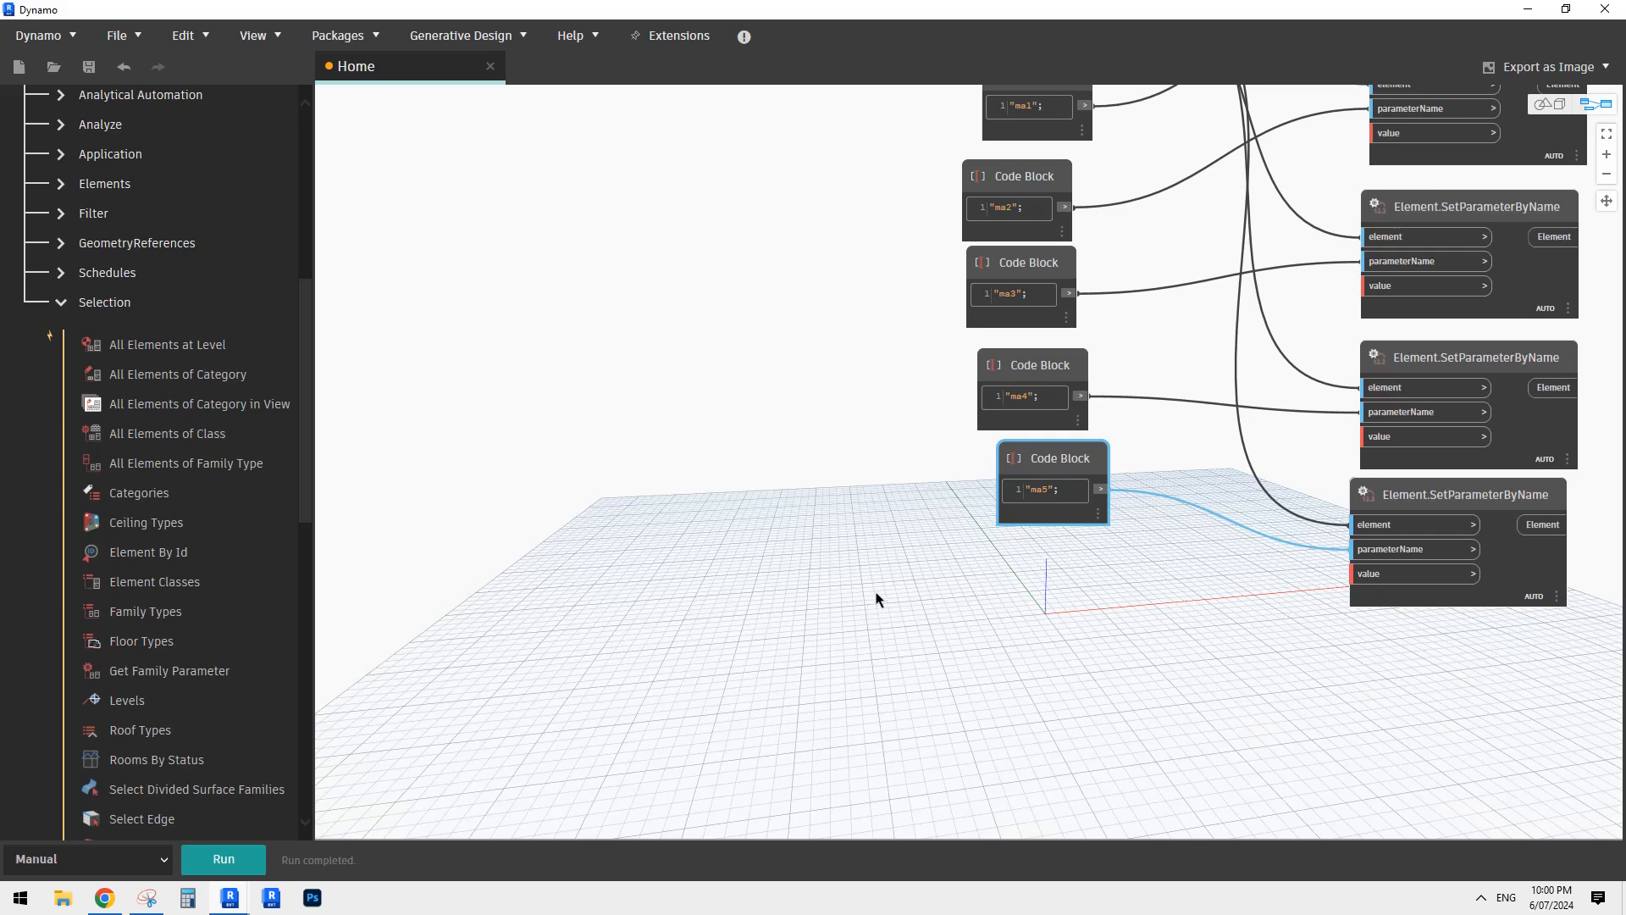
pyautogui.moveTo(875, 599); pyautogui.dragTo(833, 587, button='middle')
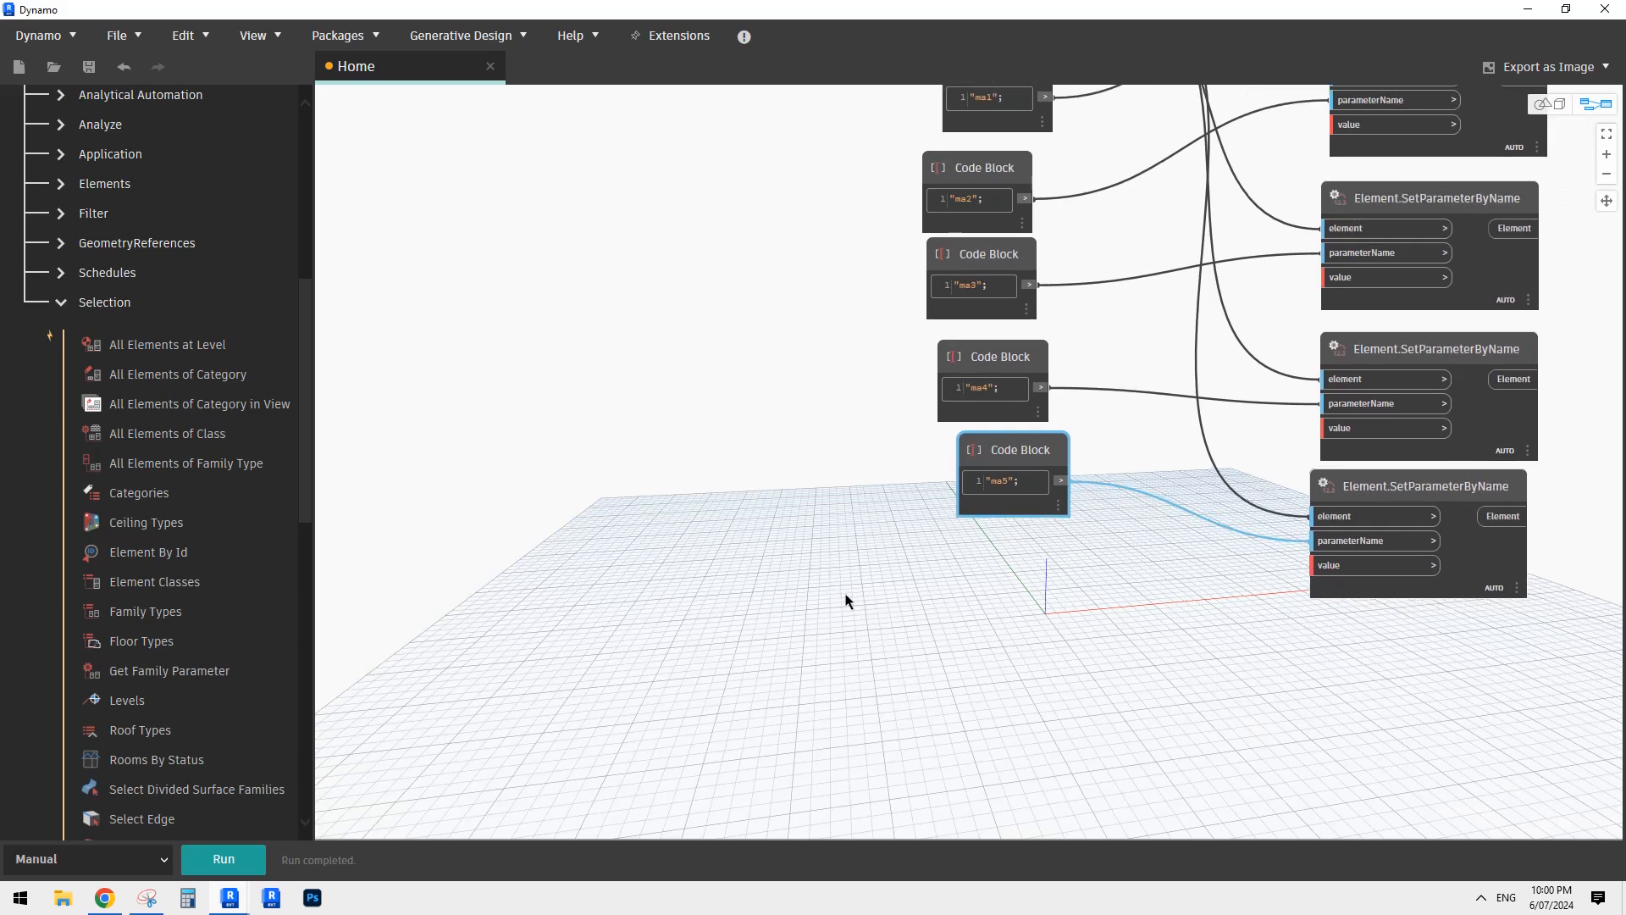
pyautogui.click(829, 619)
pyautogui.doubleClick(793, 603)
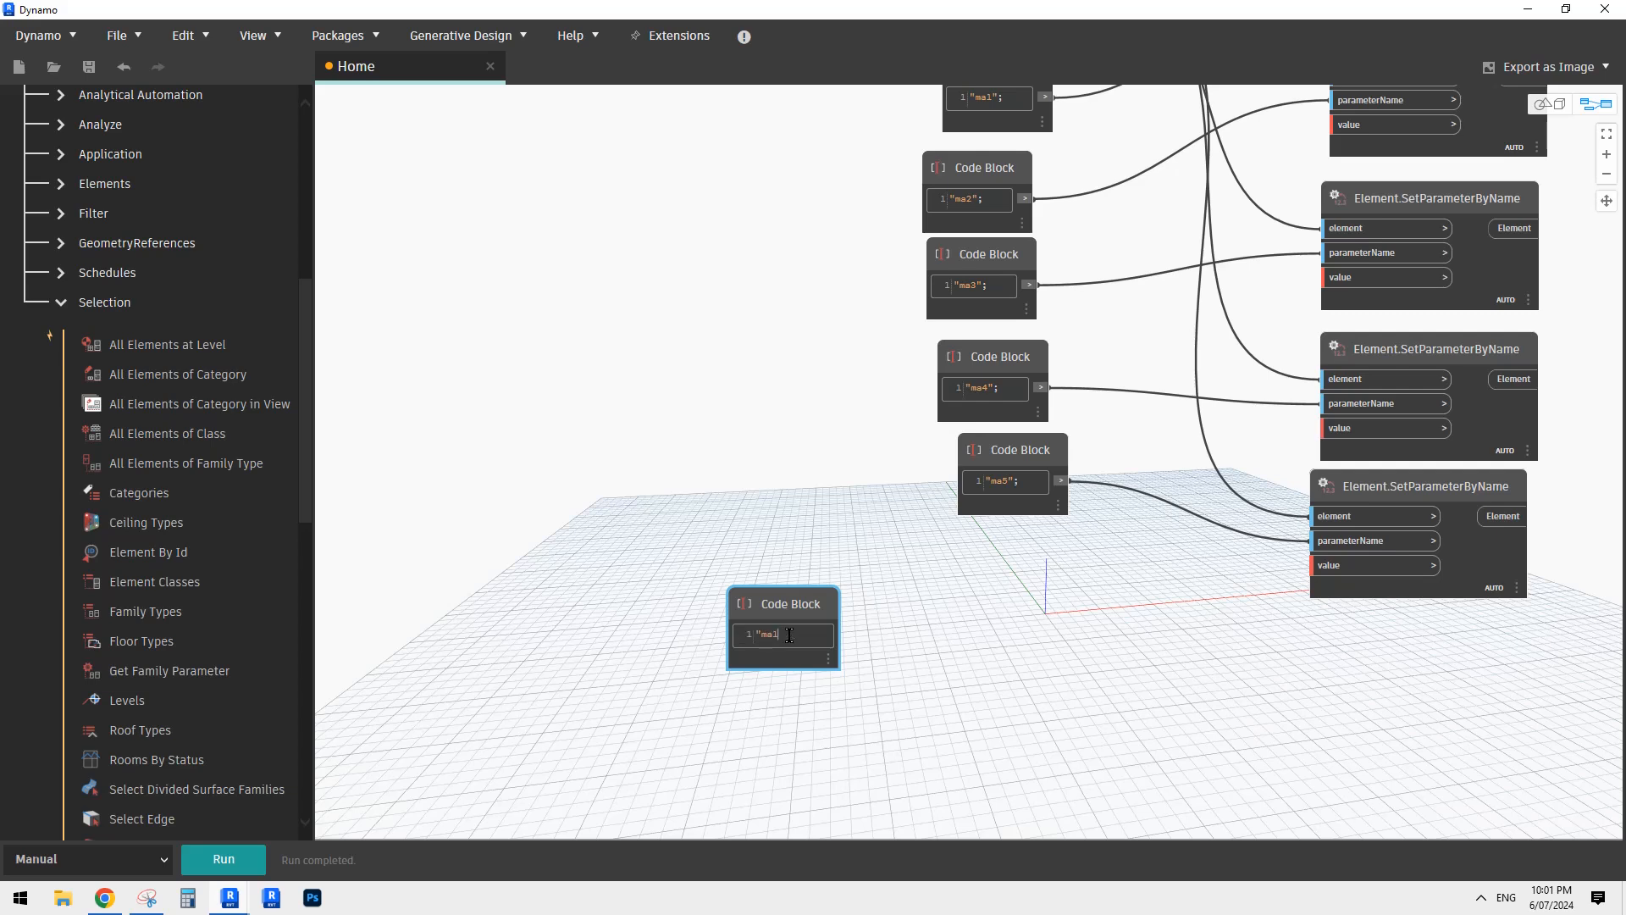
pyautogui.moveTo(794, 608); pyautogui.dragTo(756, 576)
pyautogui.click(911, 602)
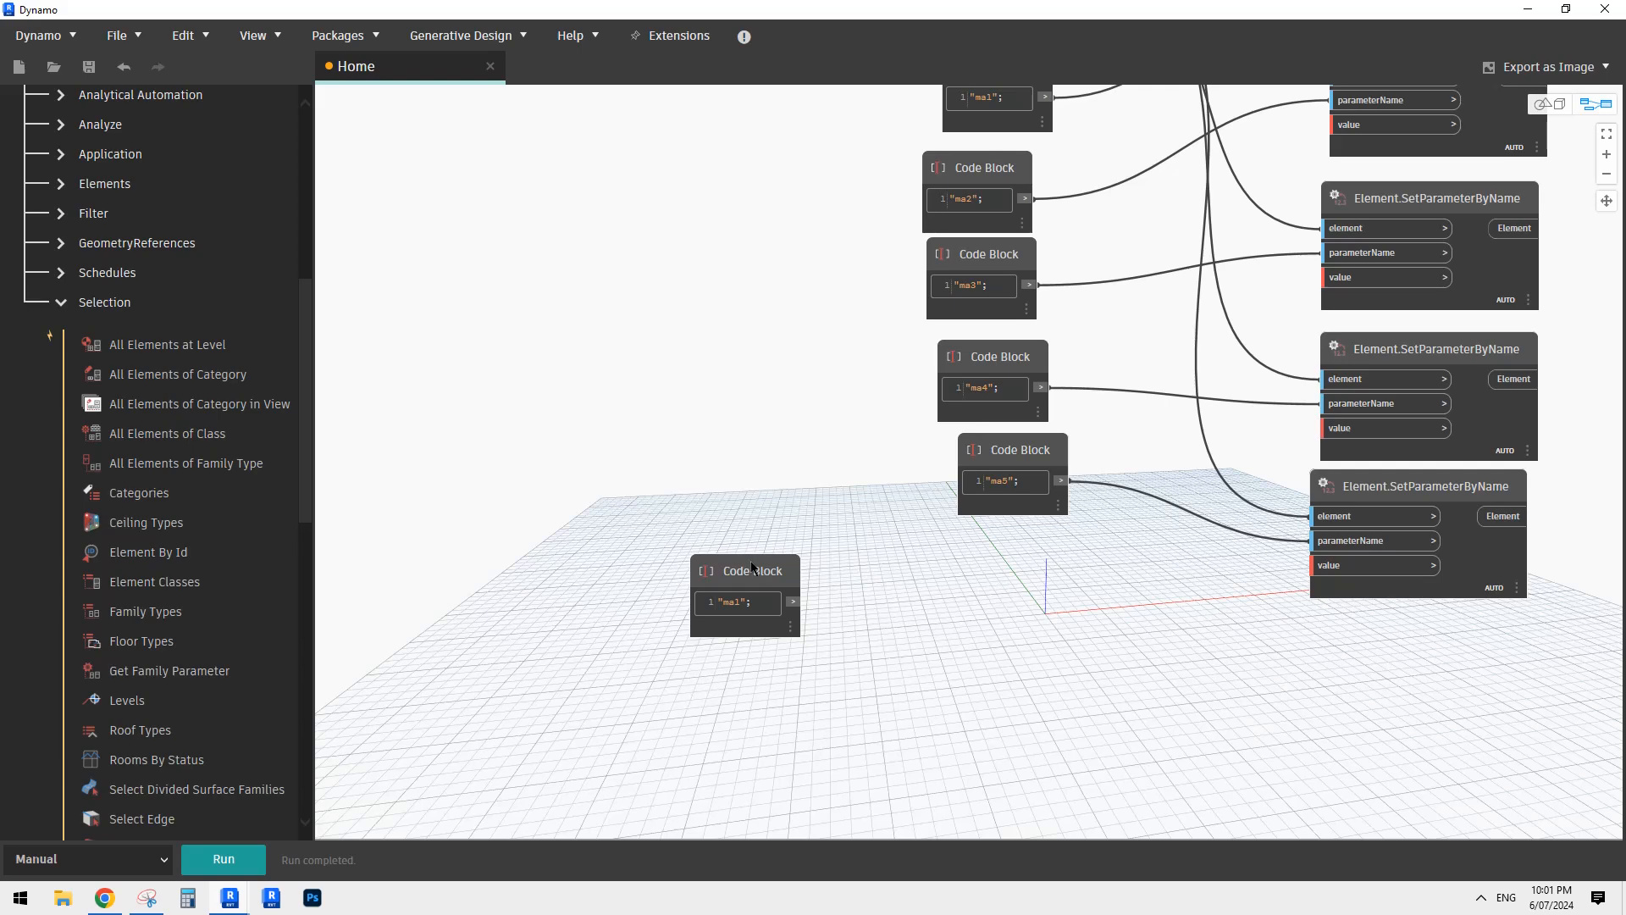
pyautogui.scroll(3, 813, 627)
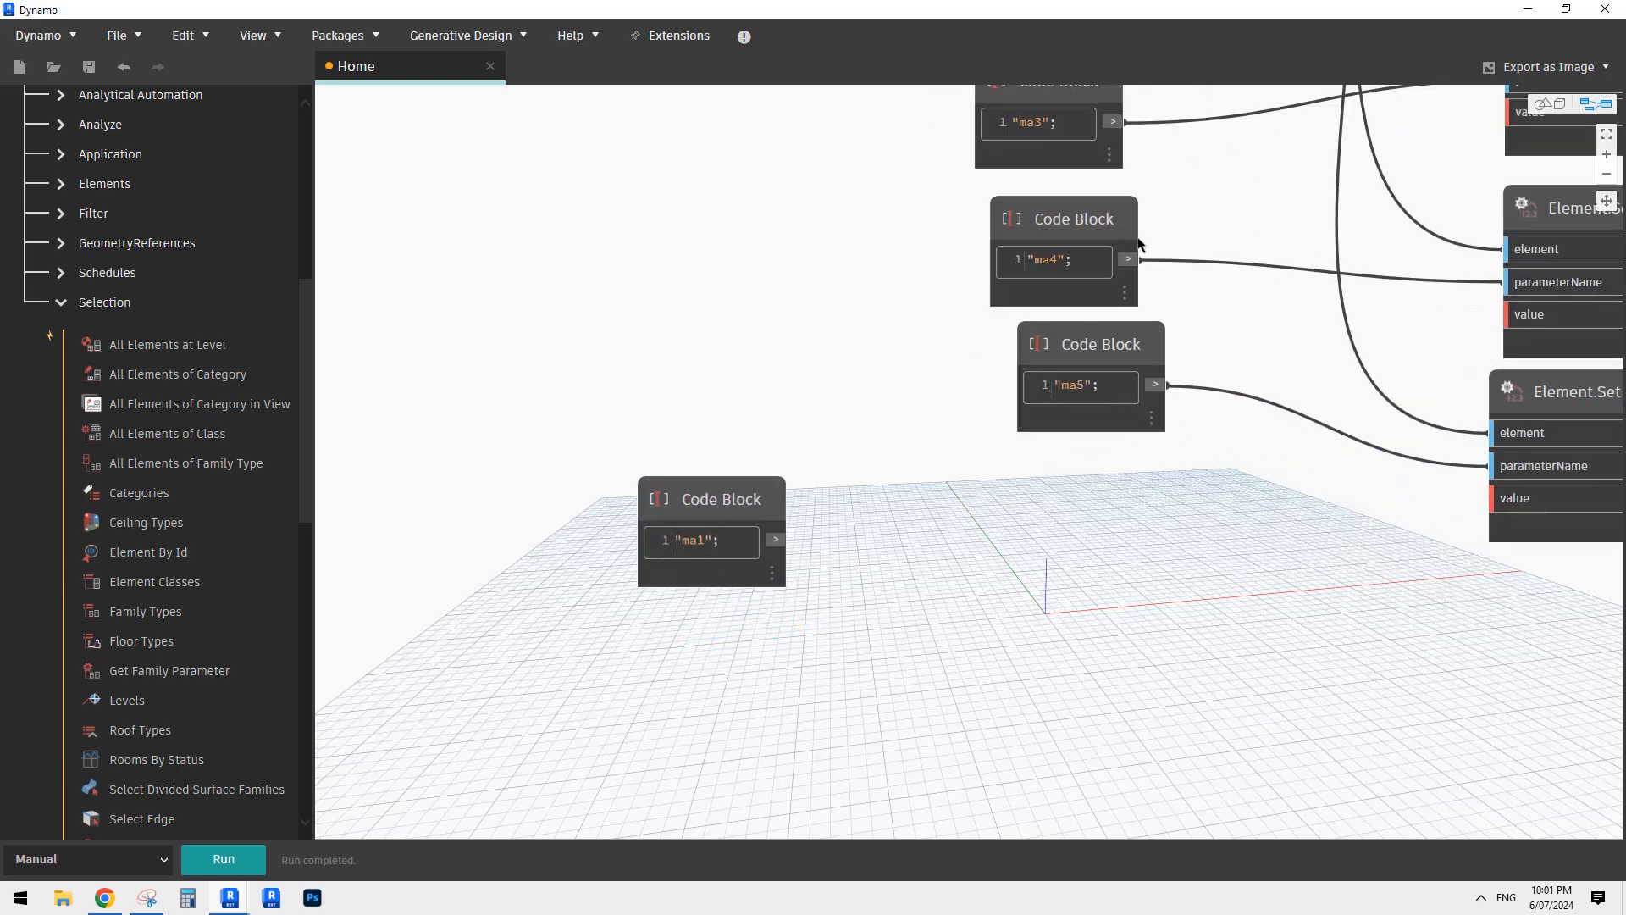
pyautogui.moveTo(714, 488); pyautogui.dragTo(704, 442)
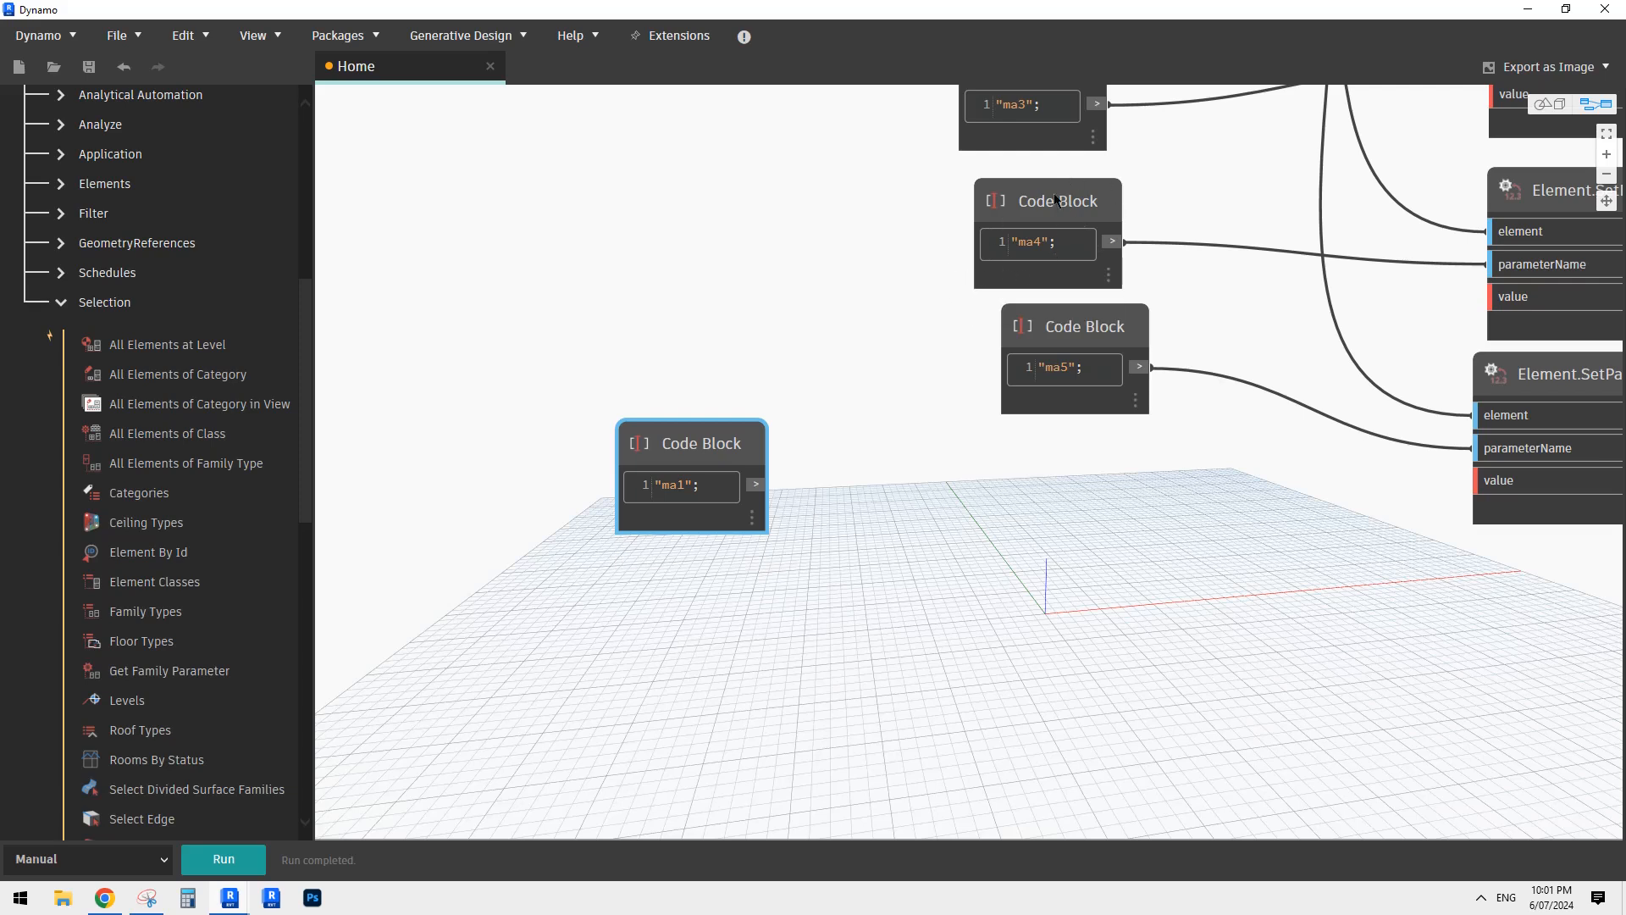
# Step: Place two copies of the new "ma1" Code Block below it and change their text to "ma2" and "ma3"
pyautogui.hotkey('ctrl', 'c')
pyautogui.hotkey('ctrl', 'v')
pyautogui.moveTo(865, 477); pyautogui.dragTo(691, 546)
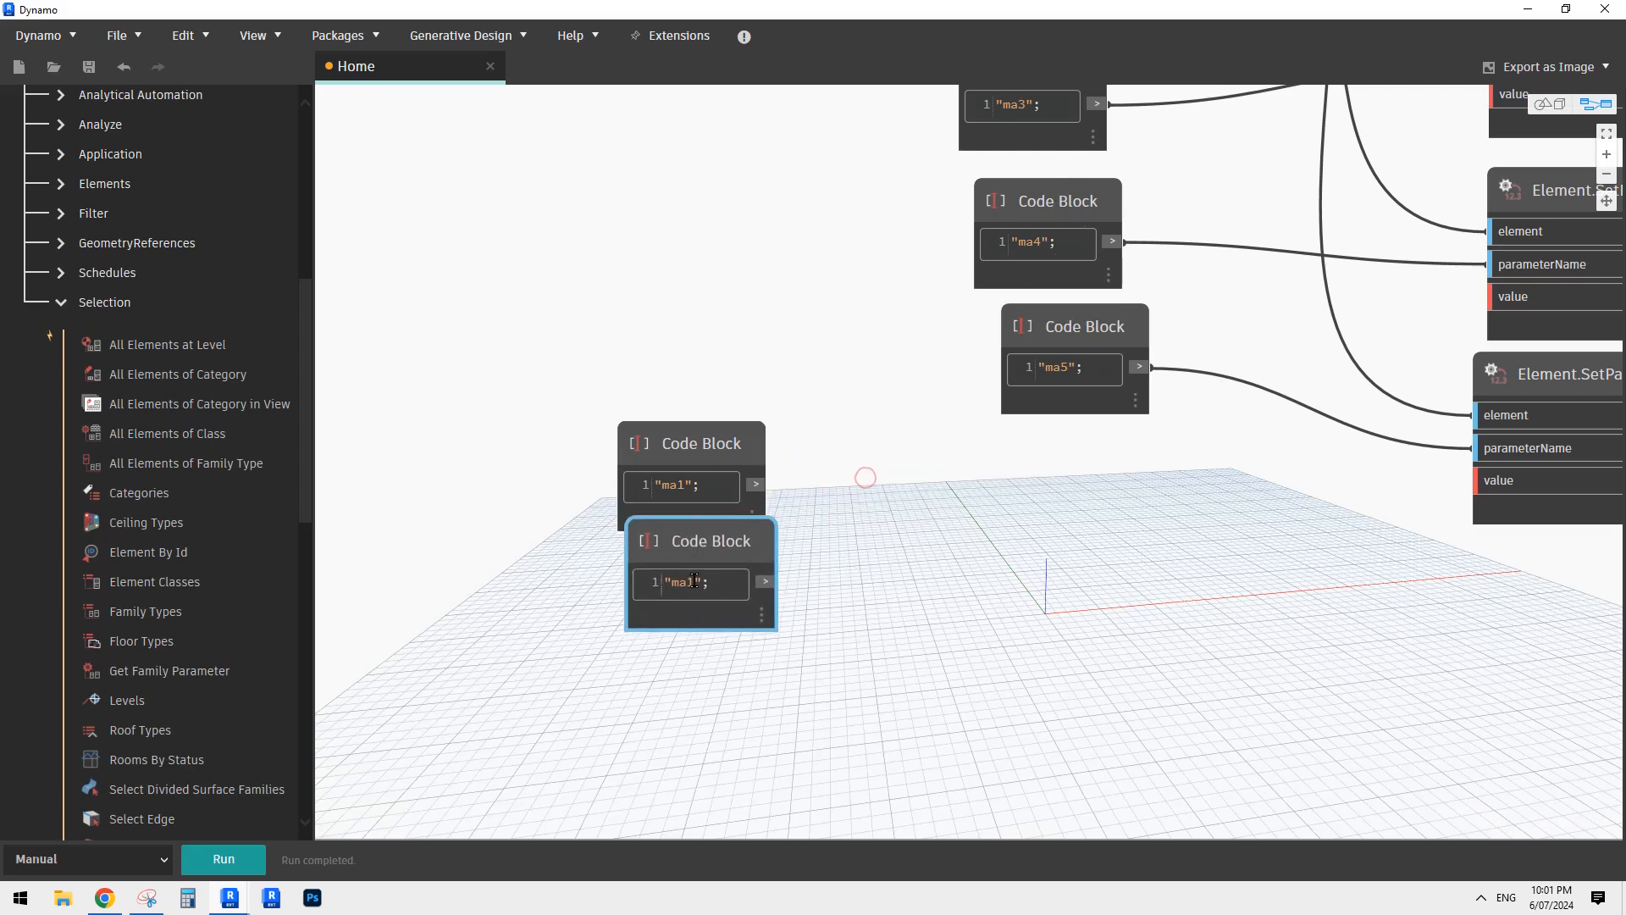
pyautogui.write('2')
pyautogui.click(675, 656)
pyautogui.hotkey('ctrl', 'v')
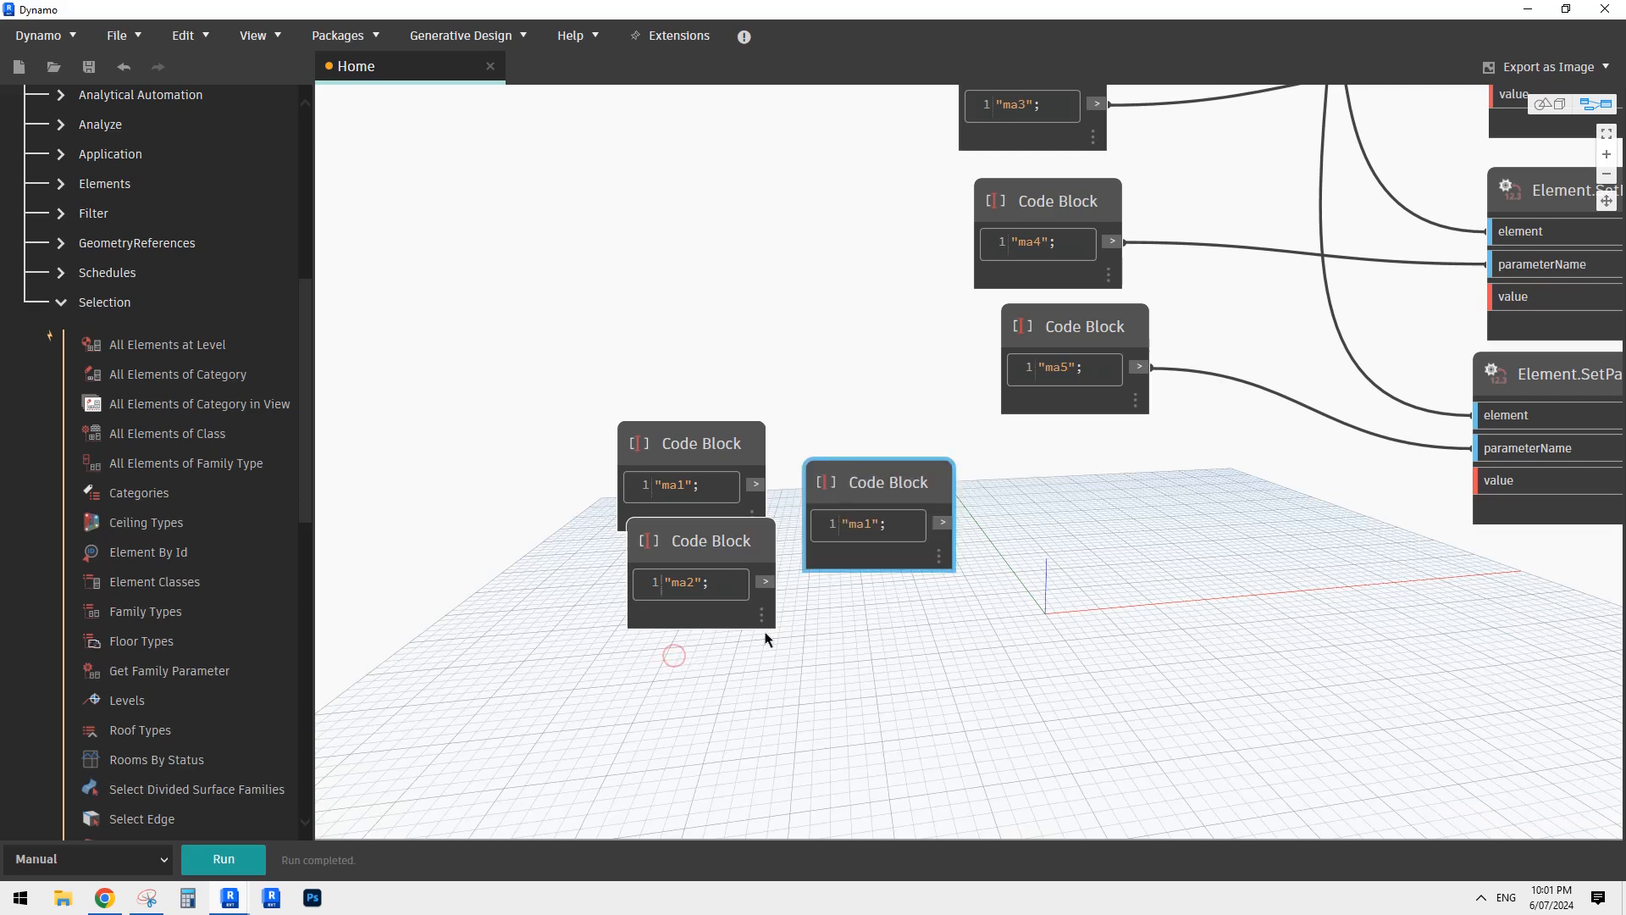
pyautogui.moveTo(885, 480); pyautogui.dragTo(679, 698)
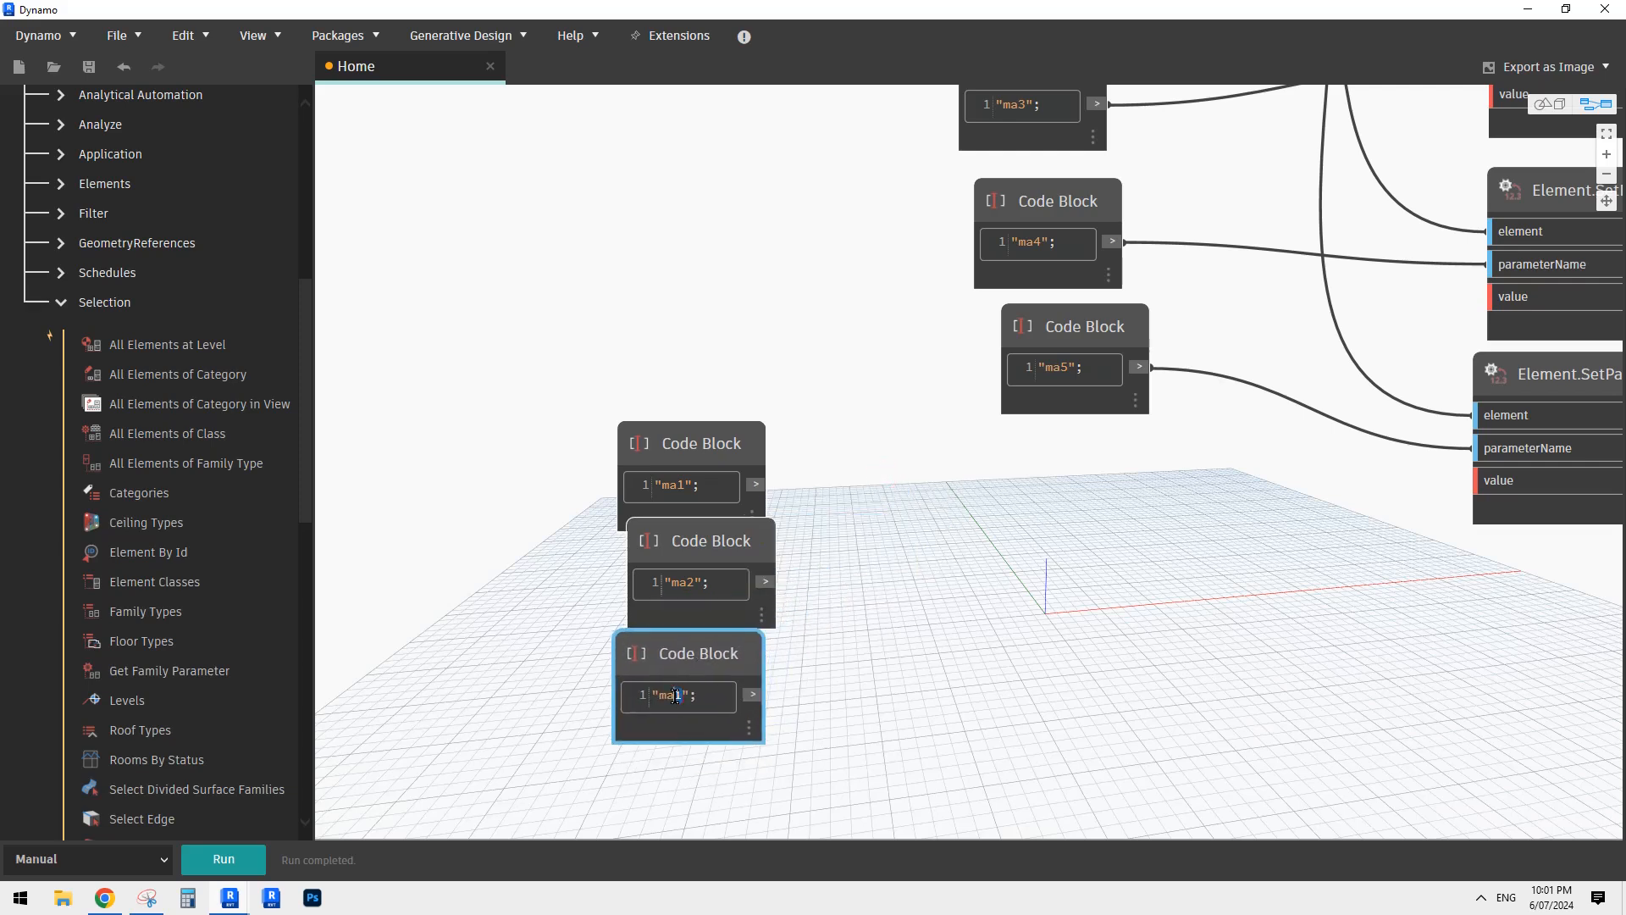
pyautogui.write('3')
pyautogui.click(822, 686)
# Step: Place two more copies of the Code Block under the second column and change their text to "ma4" and "ma5"
pyautogui.hotkey('ctrl', 'v')
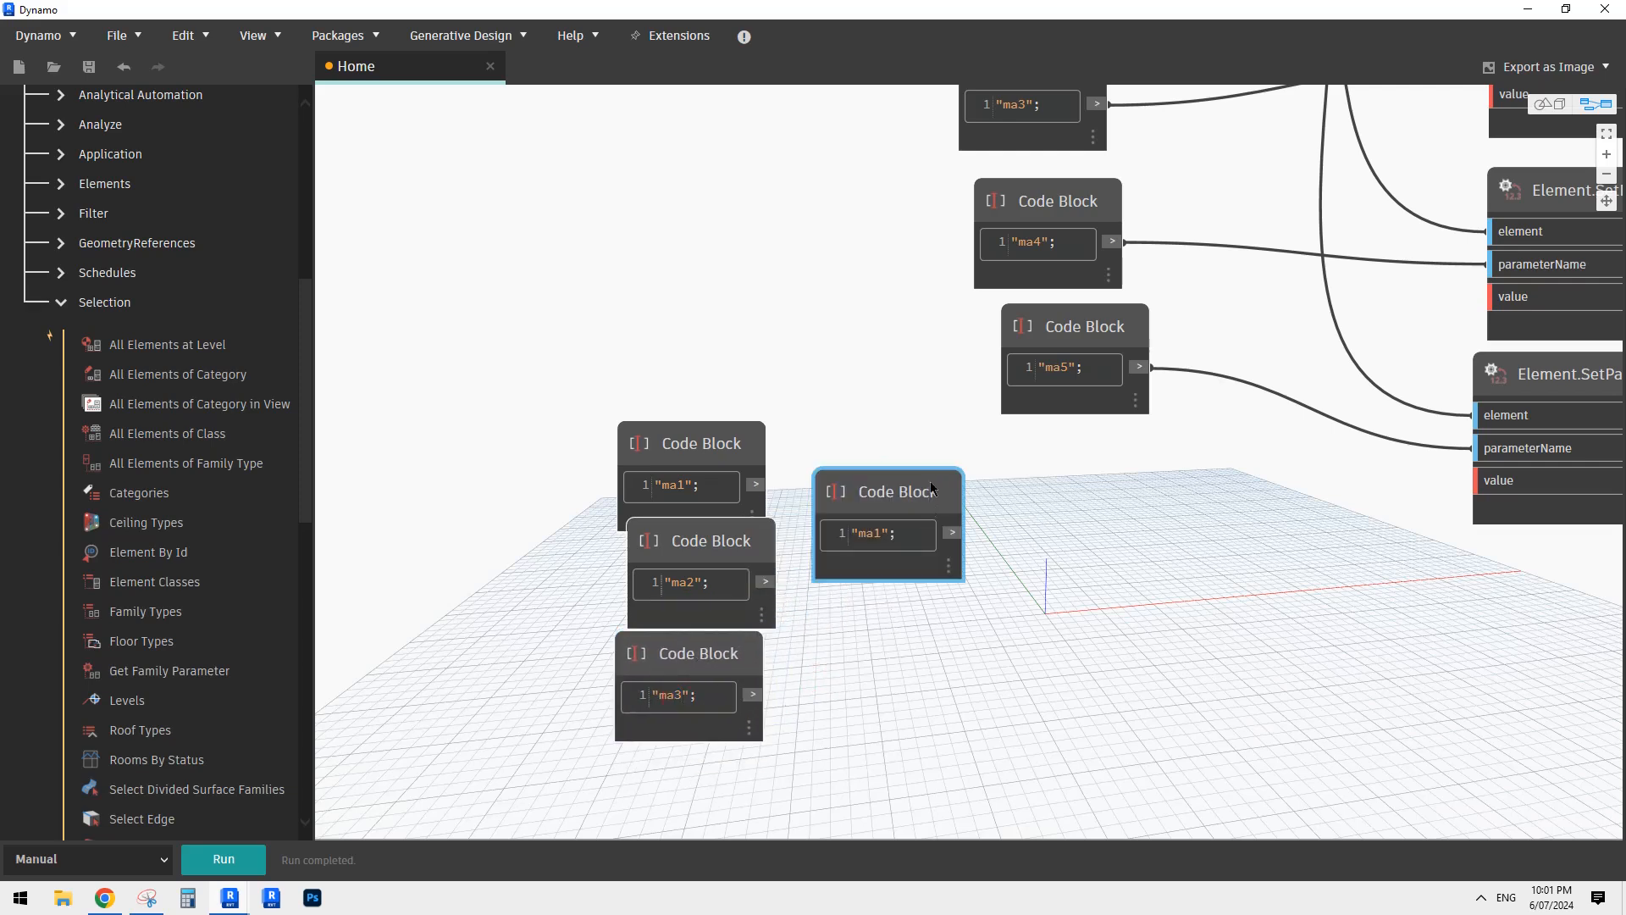
pyautogui.moveTo(931, 483); pyautogui.dragTo(738, 740)
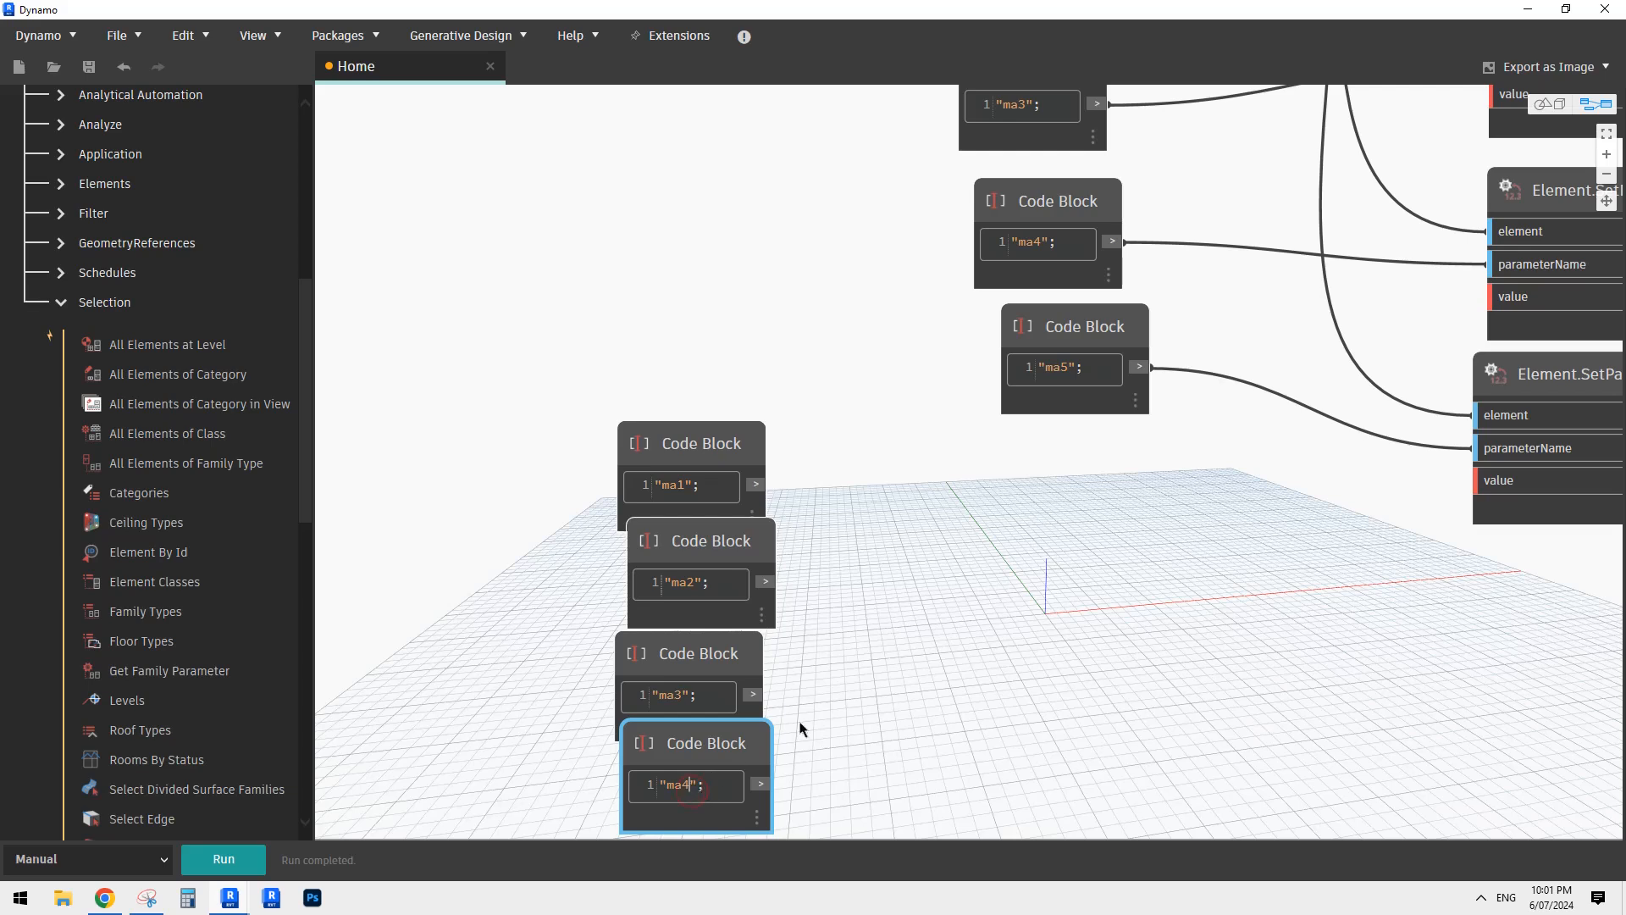
pyautogui.moveTo(852, 689); pyautogui.dragTo(834, 562, button='middle')
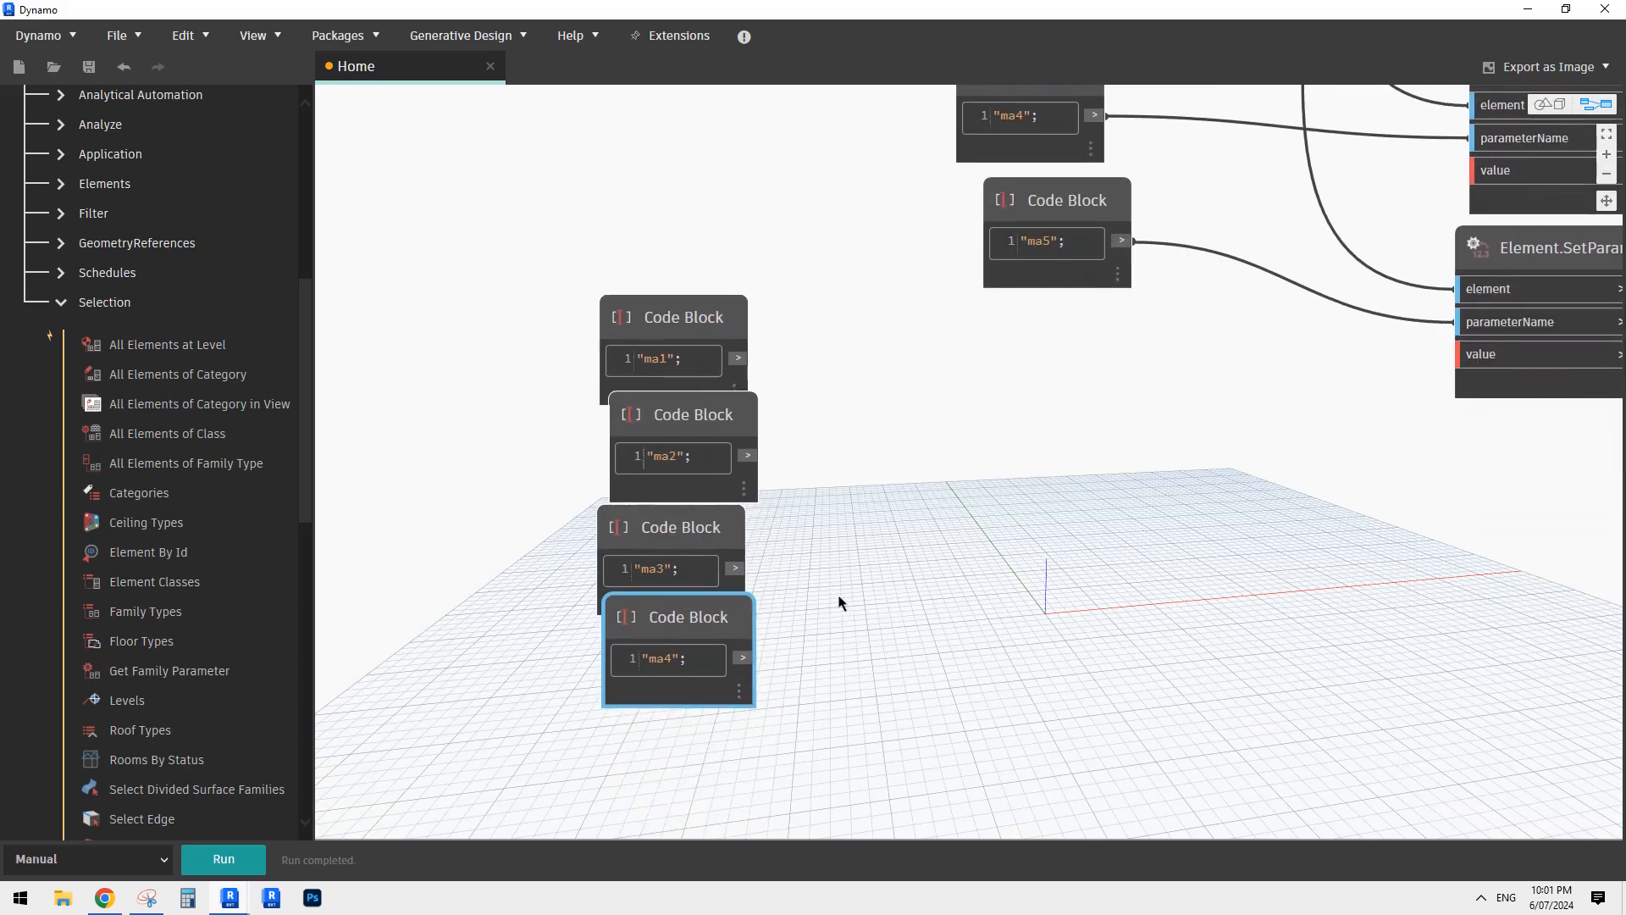
pyautogui.click(837, 583)
pyautogui.moveTo(907, 378); pyautogui.dragTo(681, 762)
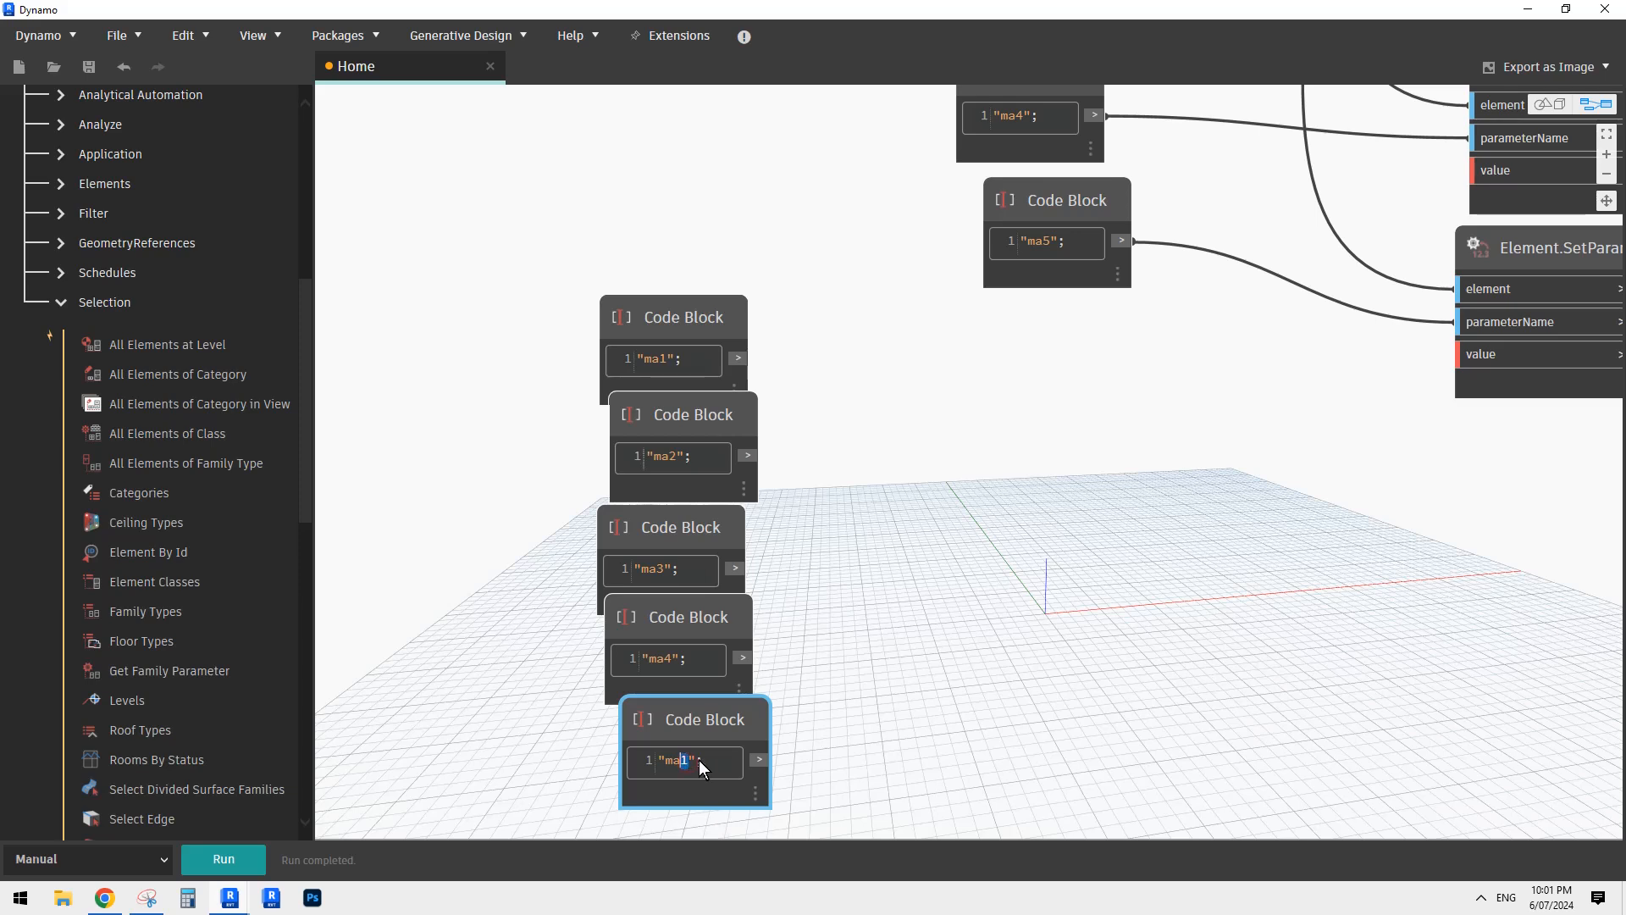
pyautogui.write('5')
pyautogui.click(832, 663)
# Step: Add a List Create node beside the new Code Blocks and extend it to five inputs, item0 to item4
pyautogui.rightClick(909, 494)
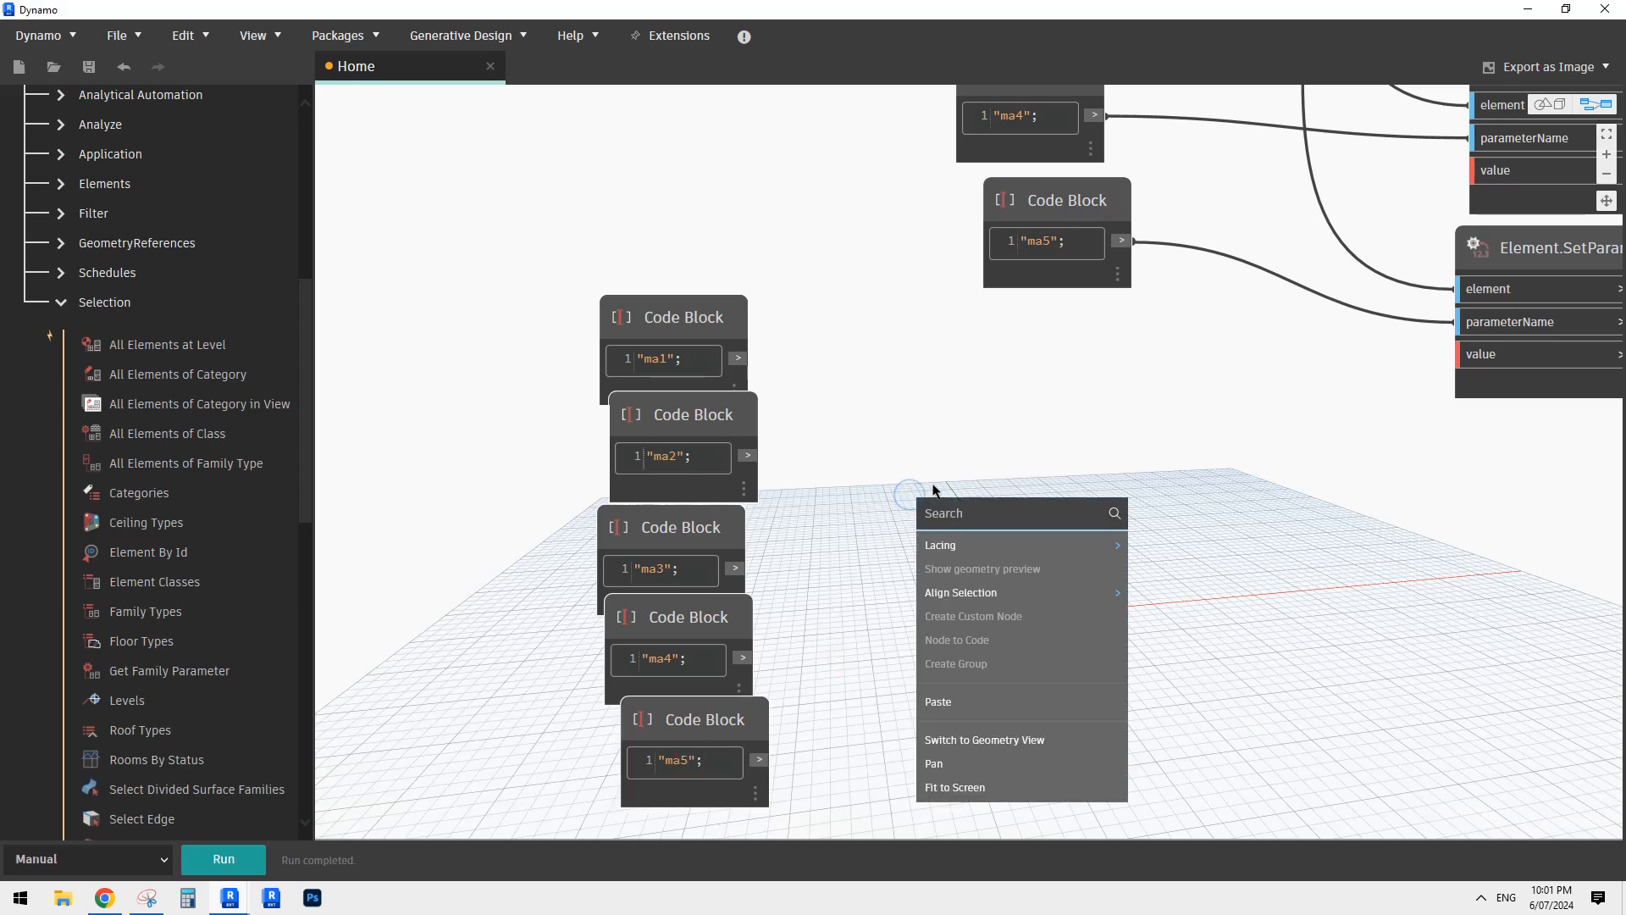
pyautogui.write('list')
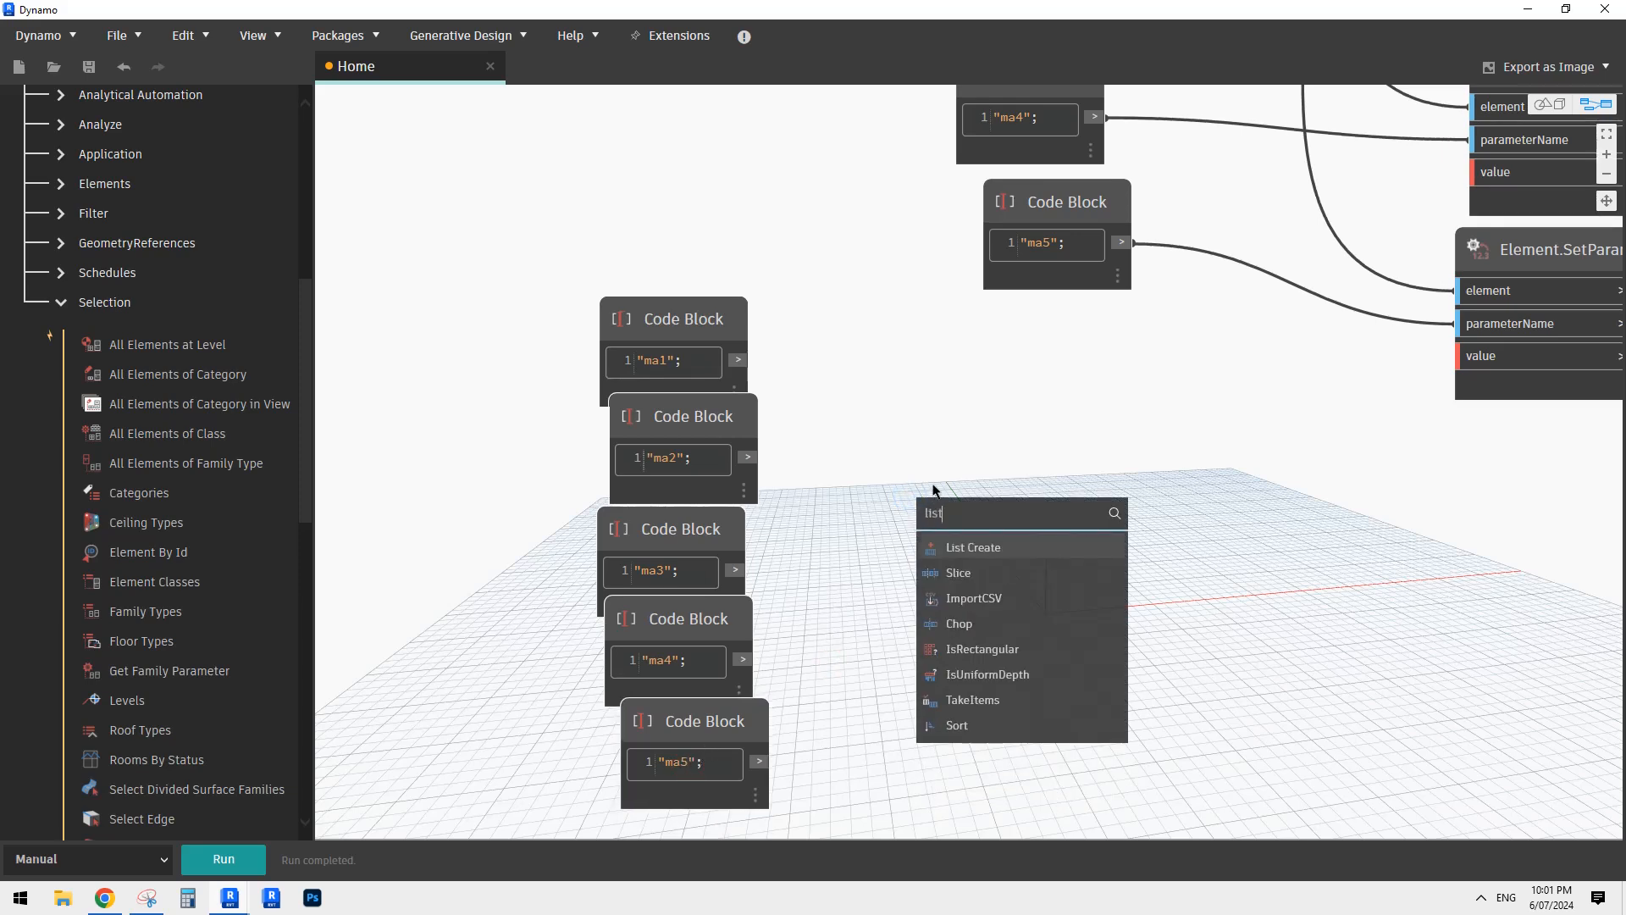
pyautogui.click(971, 547)
pyautogui.moveTo(1052, 570); pyautogui.dragTo(939, 449)
pyautogui.click(929, 484)
pyautogui.click(928, 485)
pyautogui.click(929, 485)
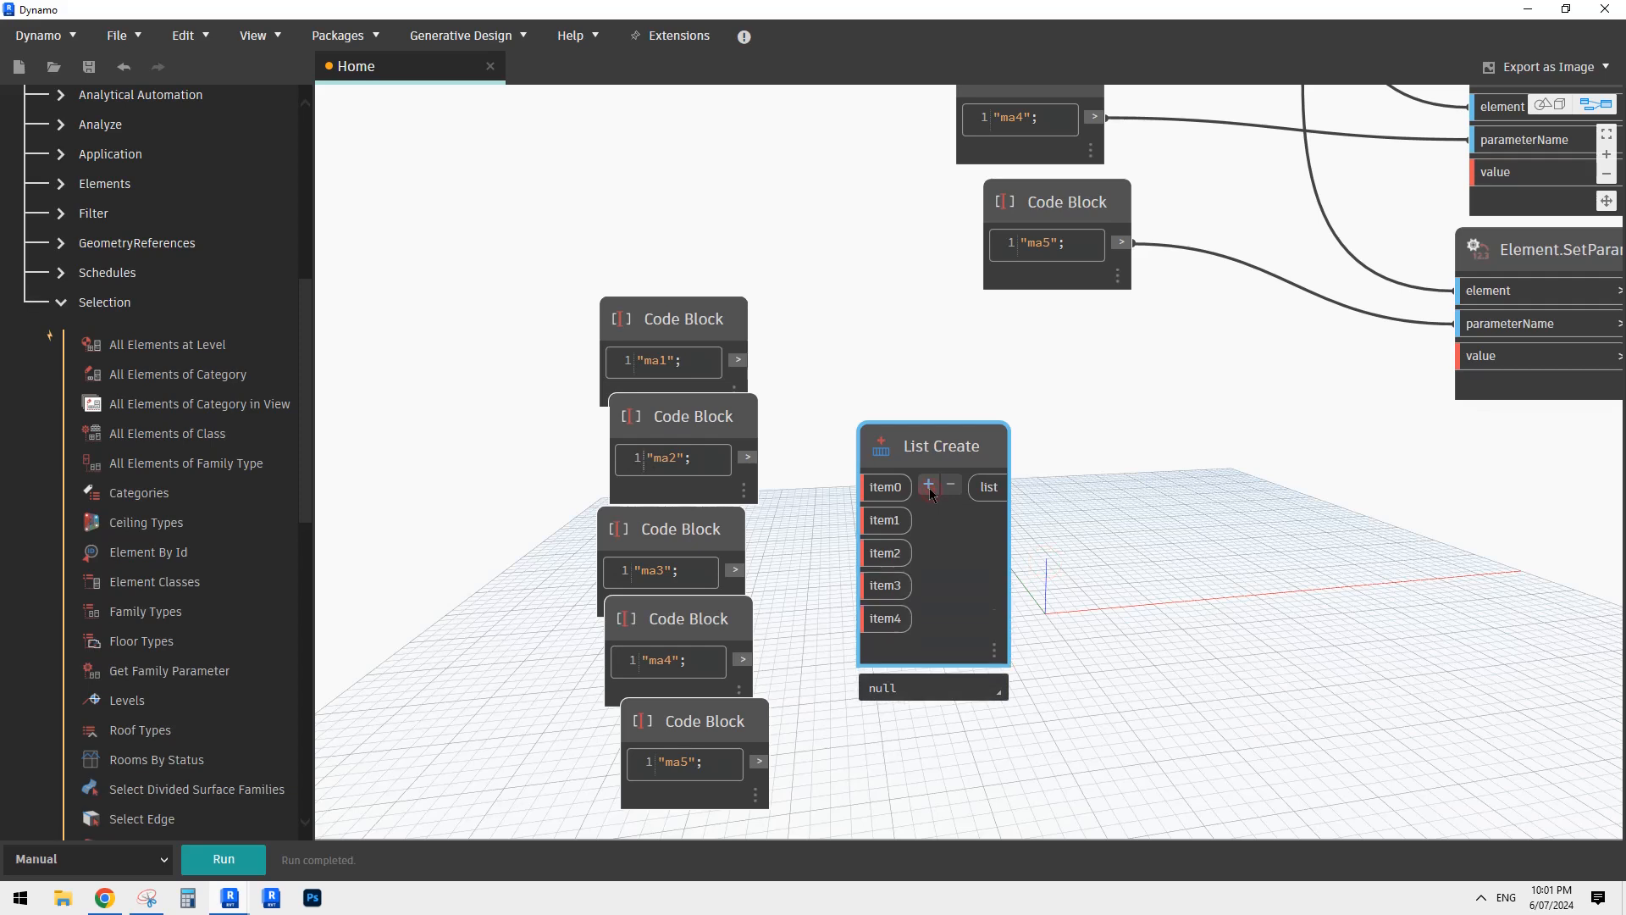
# Step: Connect the new "ma1" to "ma5" Code Blocks in order to the item0 to item4 inputs of List Create
pyautogui.click(865, 487)
pyautogui.click(738, 360)
pyautogui.click(881, 519)
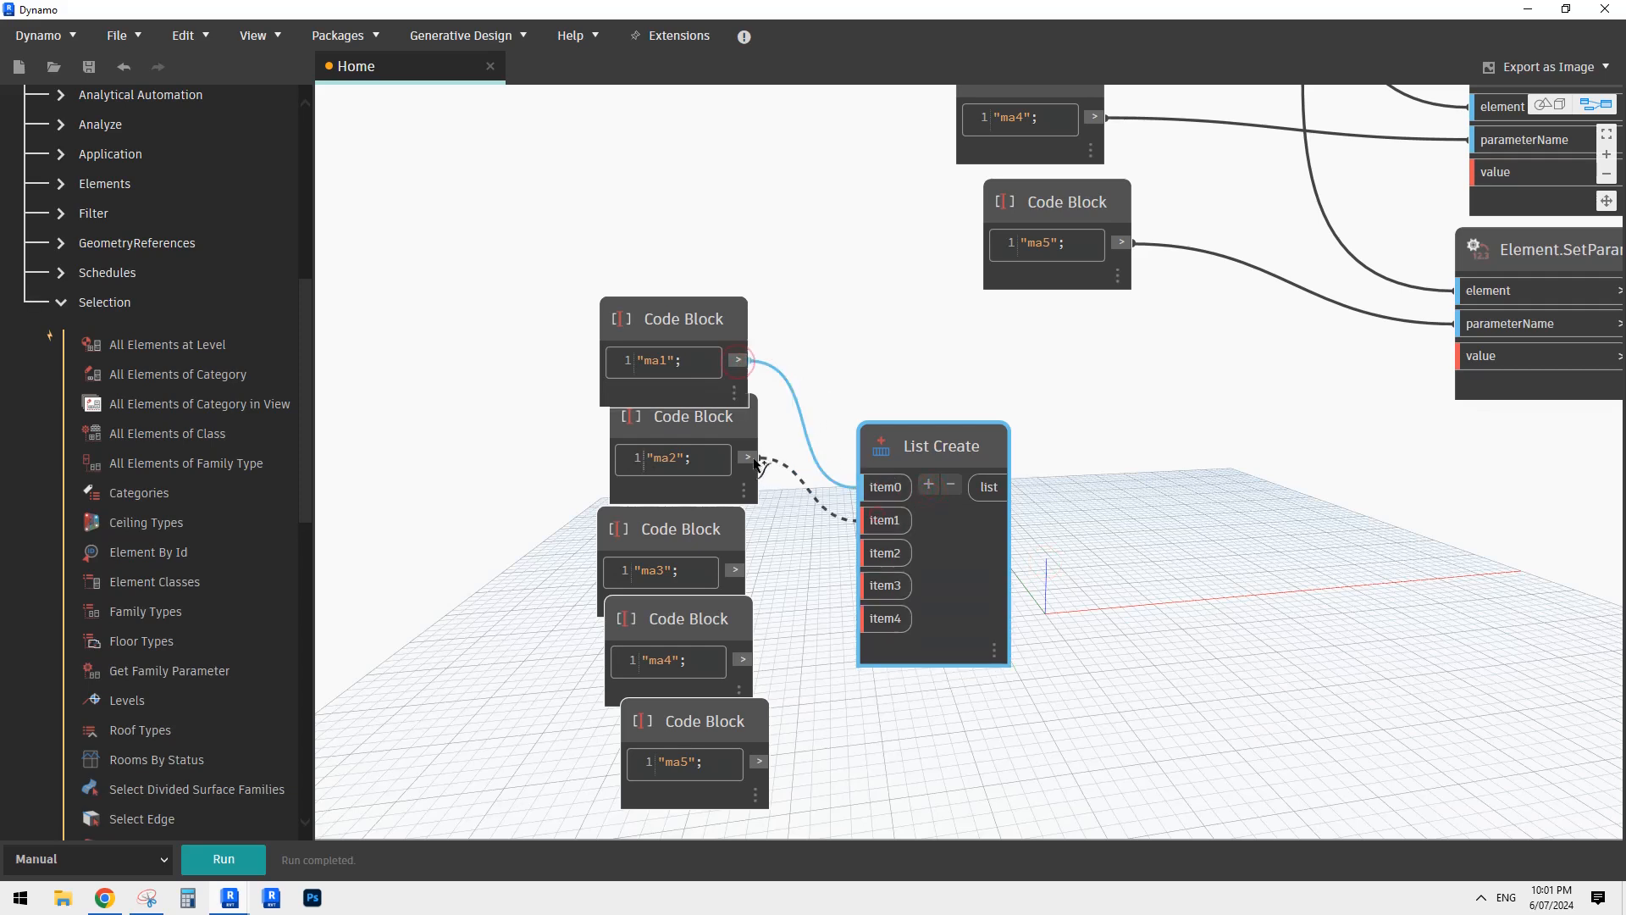
pyautogui.click(747, 458)
pyautogui.click(883, 552)
pyautogui.click(736, 570)
pyautogui.click(881, 585)
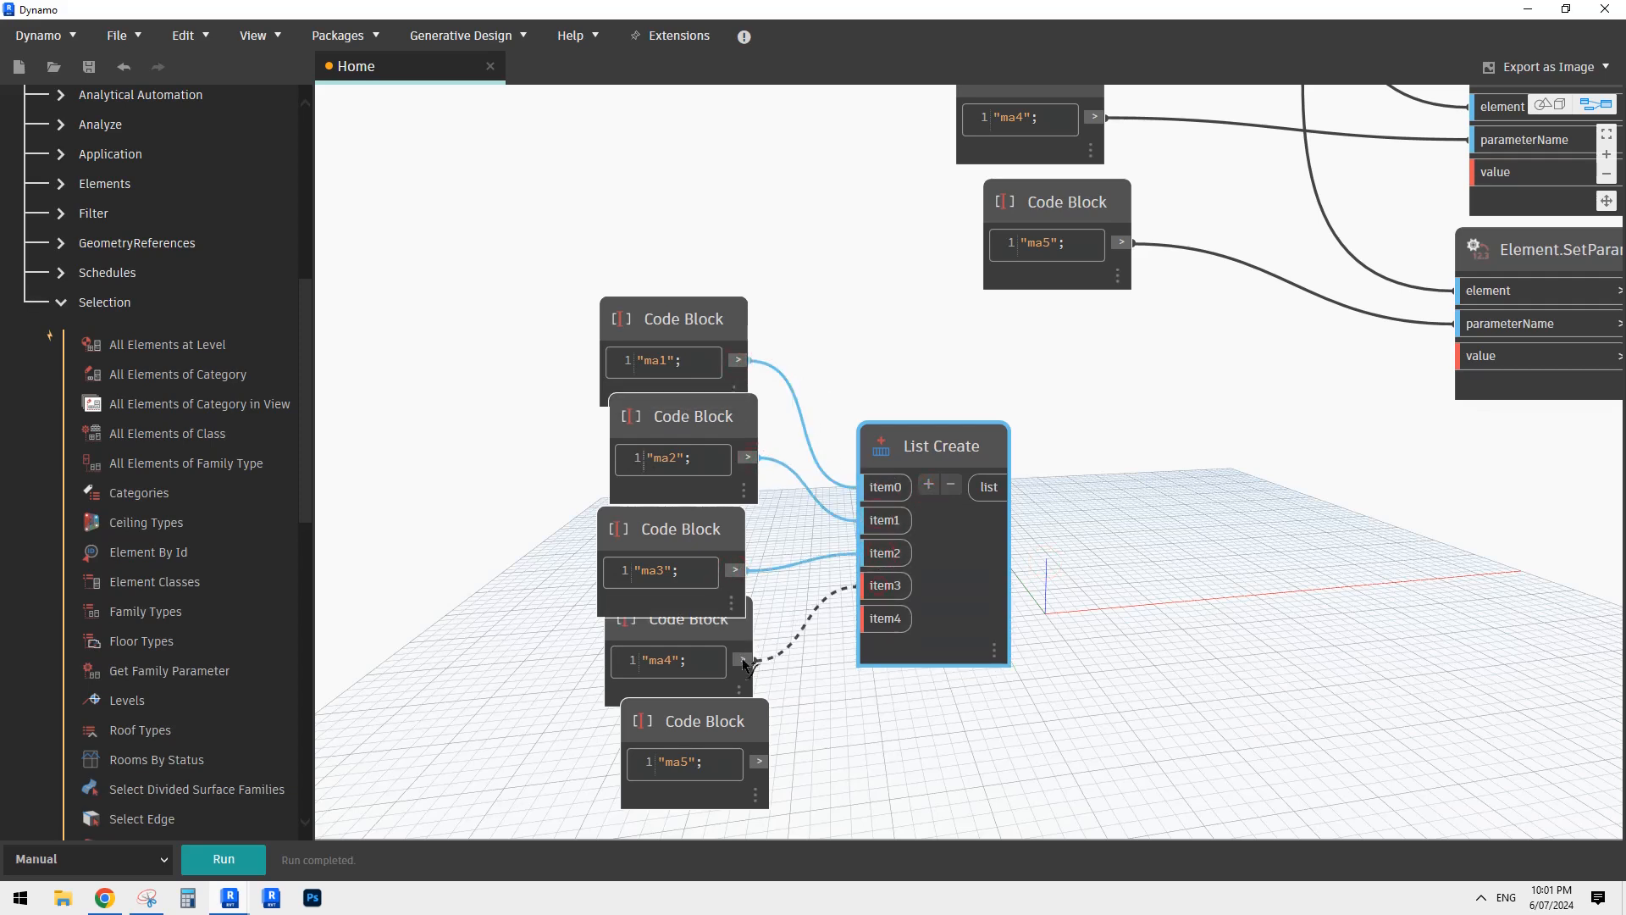
pyautogui.click(742, 659)
pyautogui.click(882, 619)
pyautogui.click(758, 761)
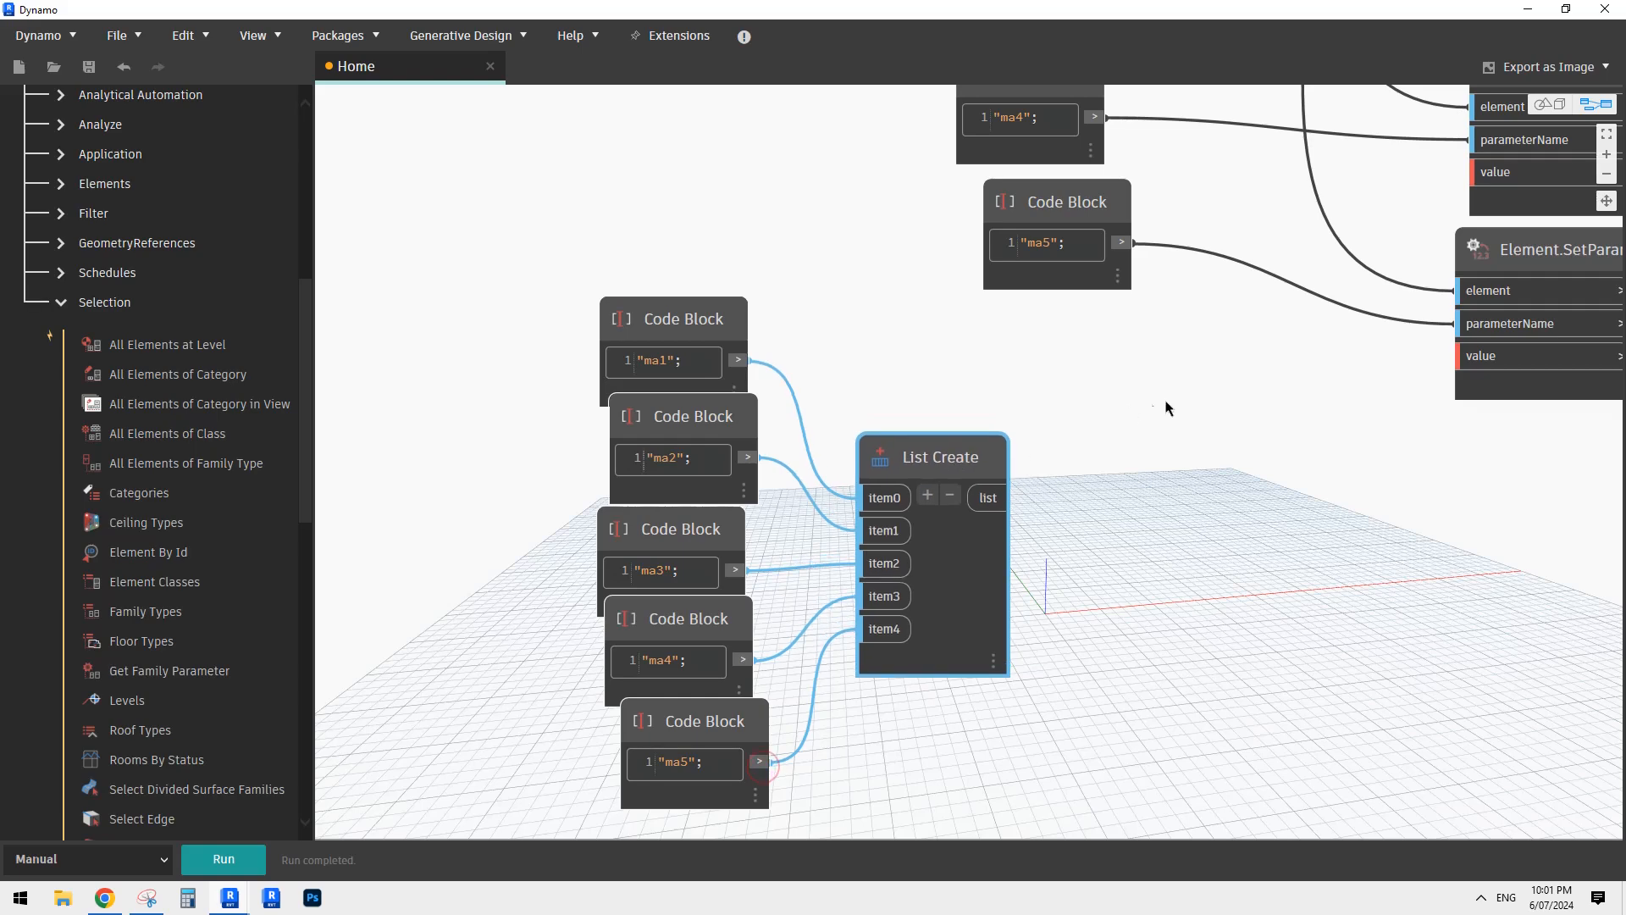
# Step: Add a List.Count node and place it above and to the right of the List Create node
pyautogui.scroll(-5, 957, 449)
pyautogui.scroll(-2, 895, 515)
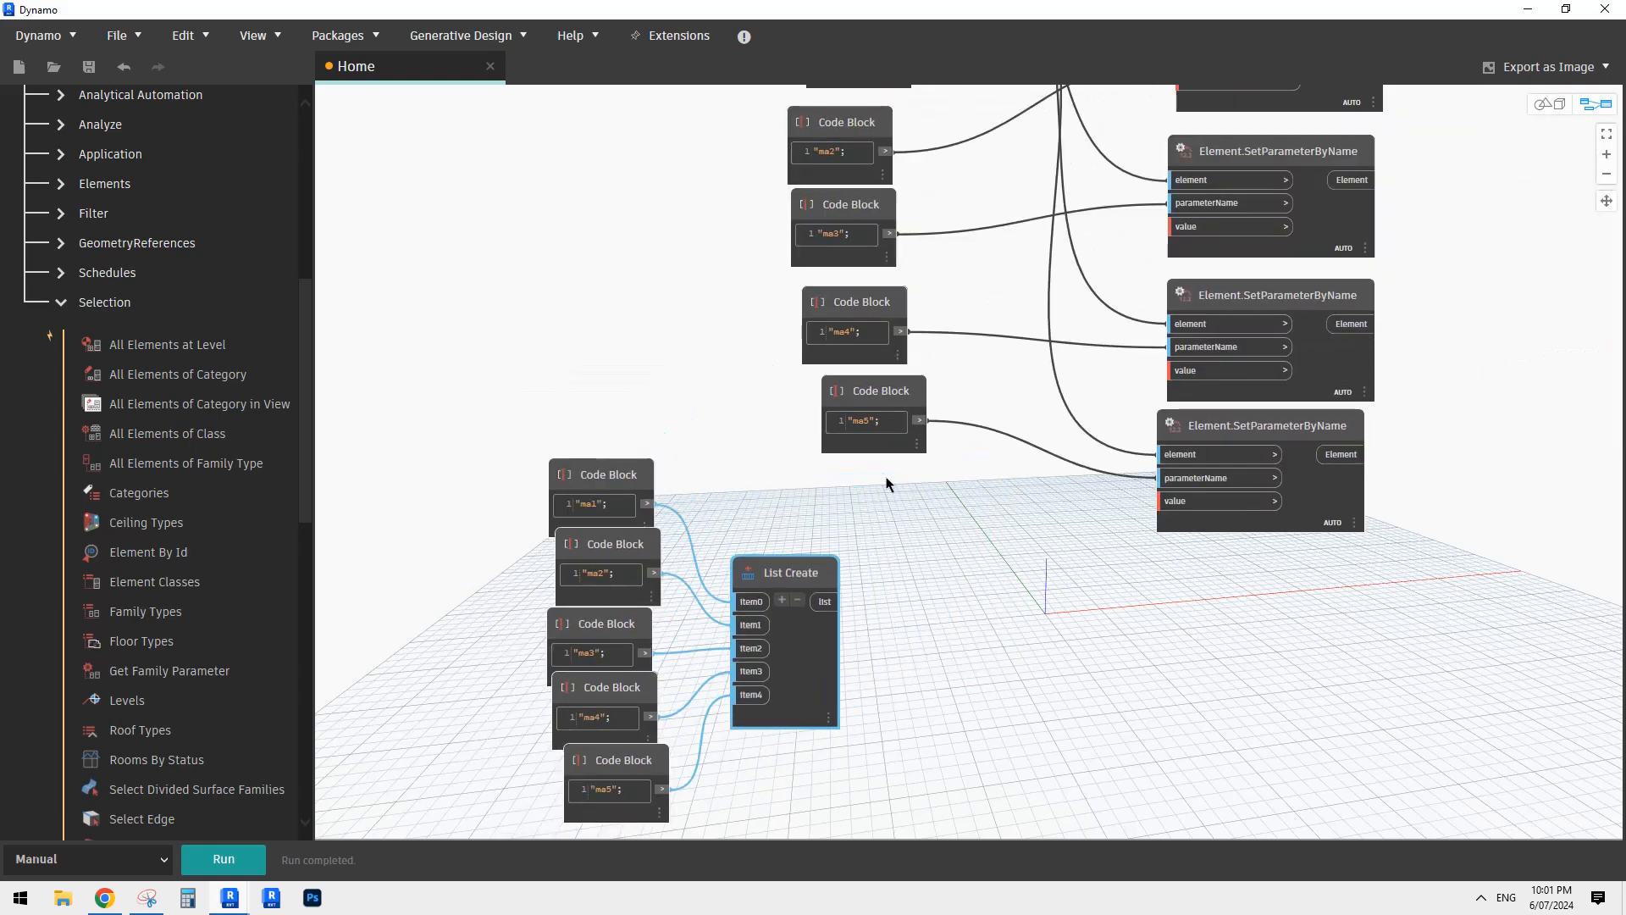
pyautogui.moveTo(886, 480); pyautogui.dragTo(903, 654, button='middle')
pyautogui.moveTo(763, 521); pyautogui.dragTo(779, 618, button='middle')
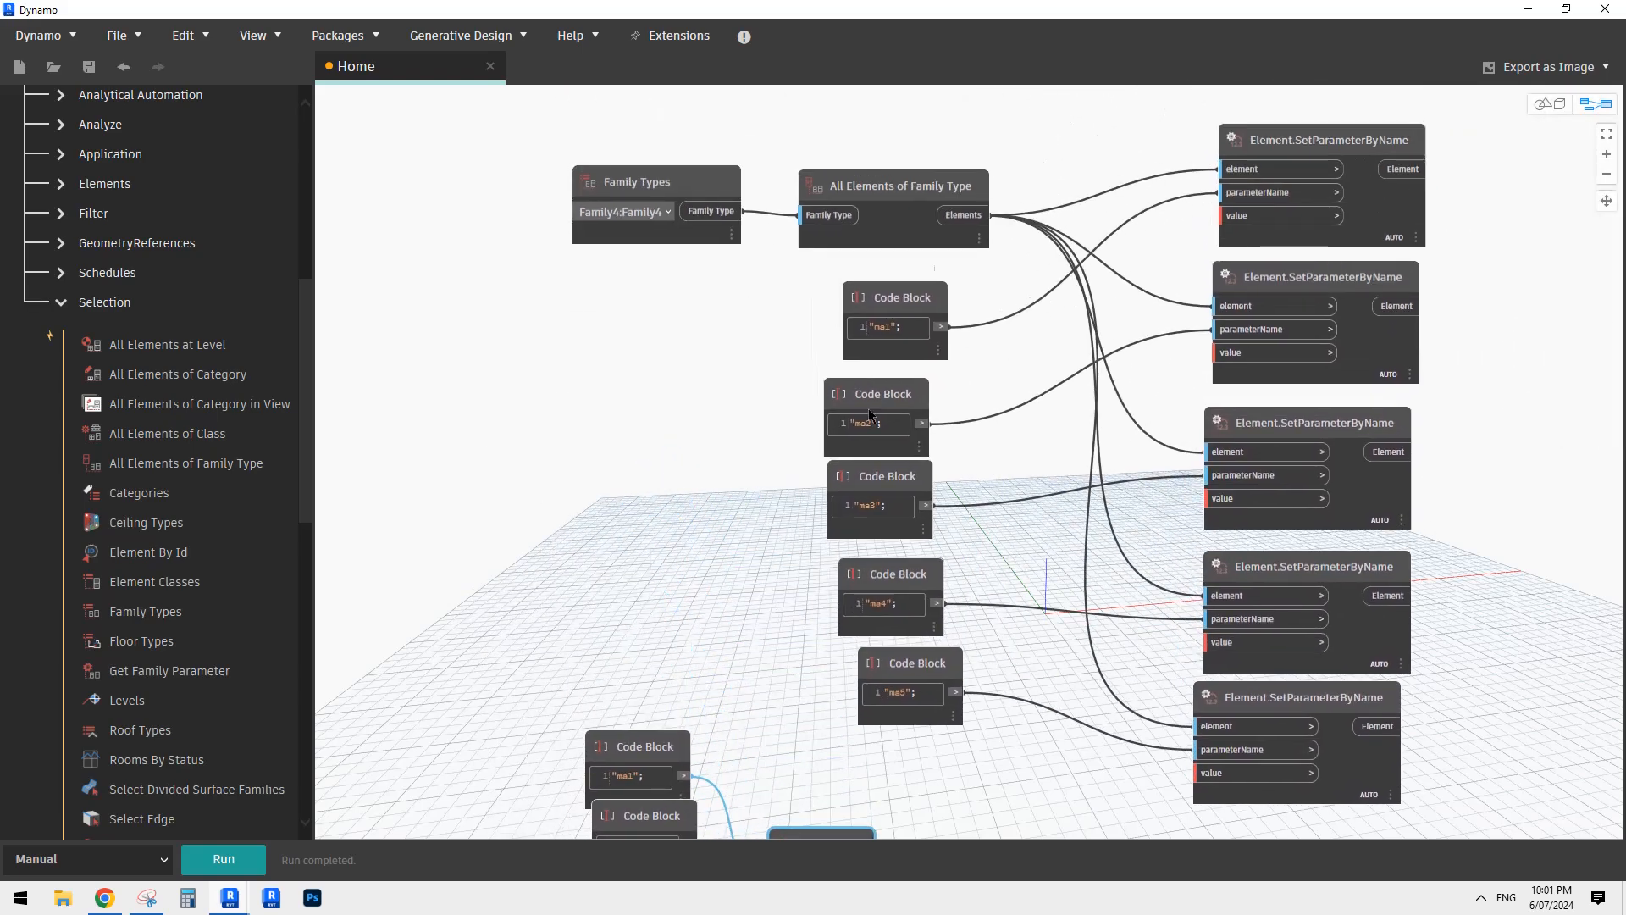
pyautogui.moveTo(946, 805); pyautogui.dragTo(922, 489, button='middle')
pyautogui.rightClick(922, 489)
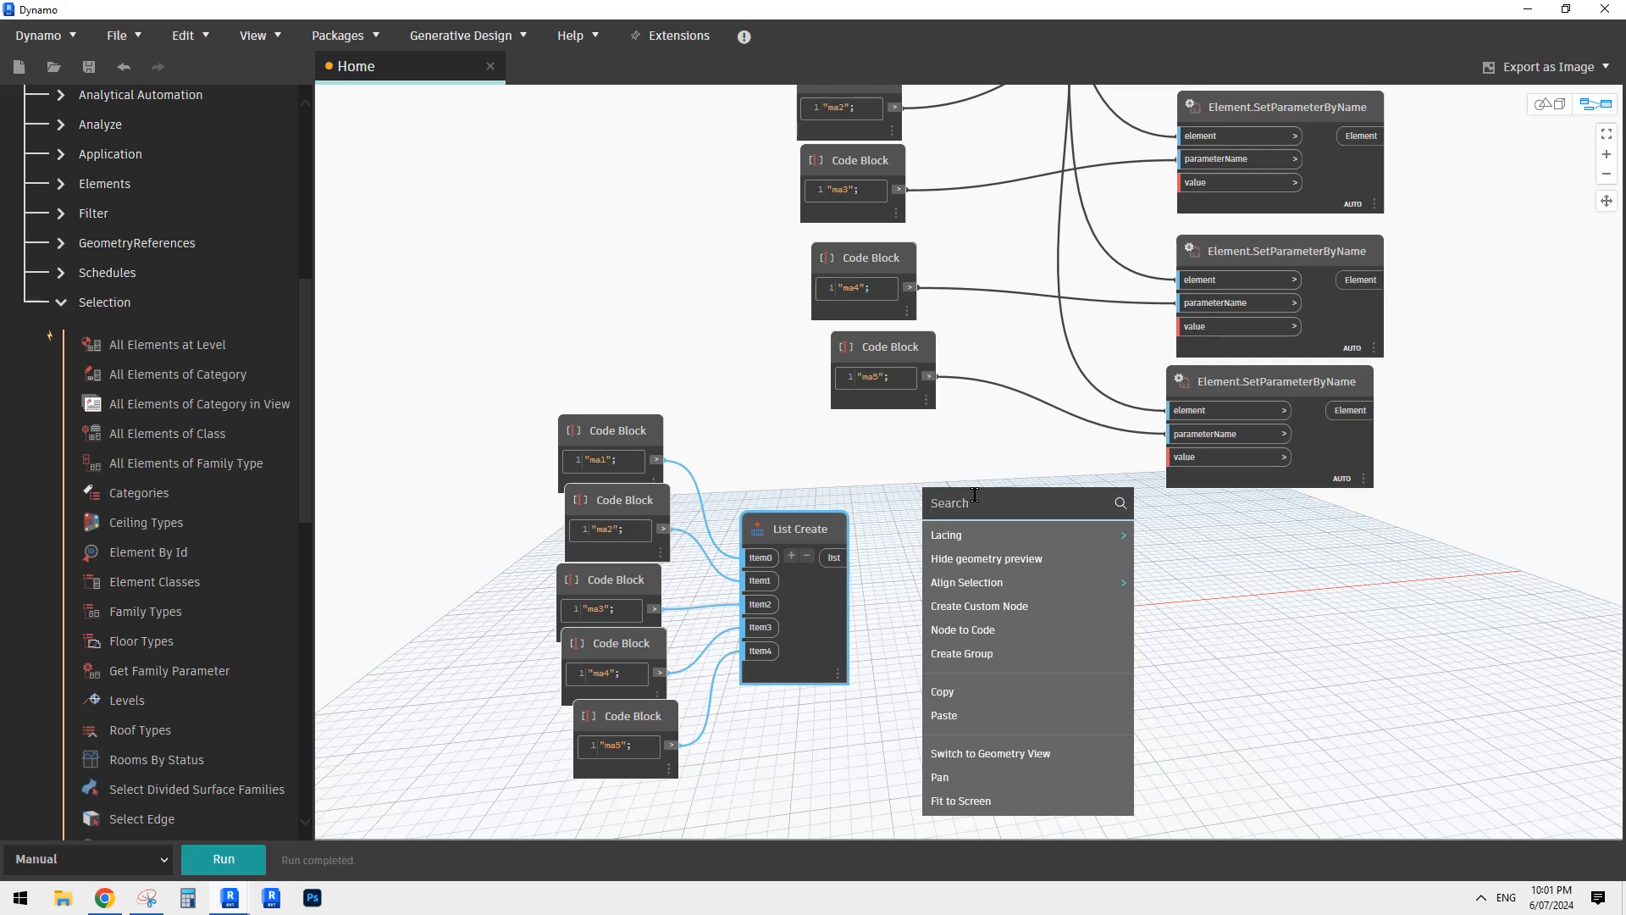
pyautogui.write('count')
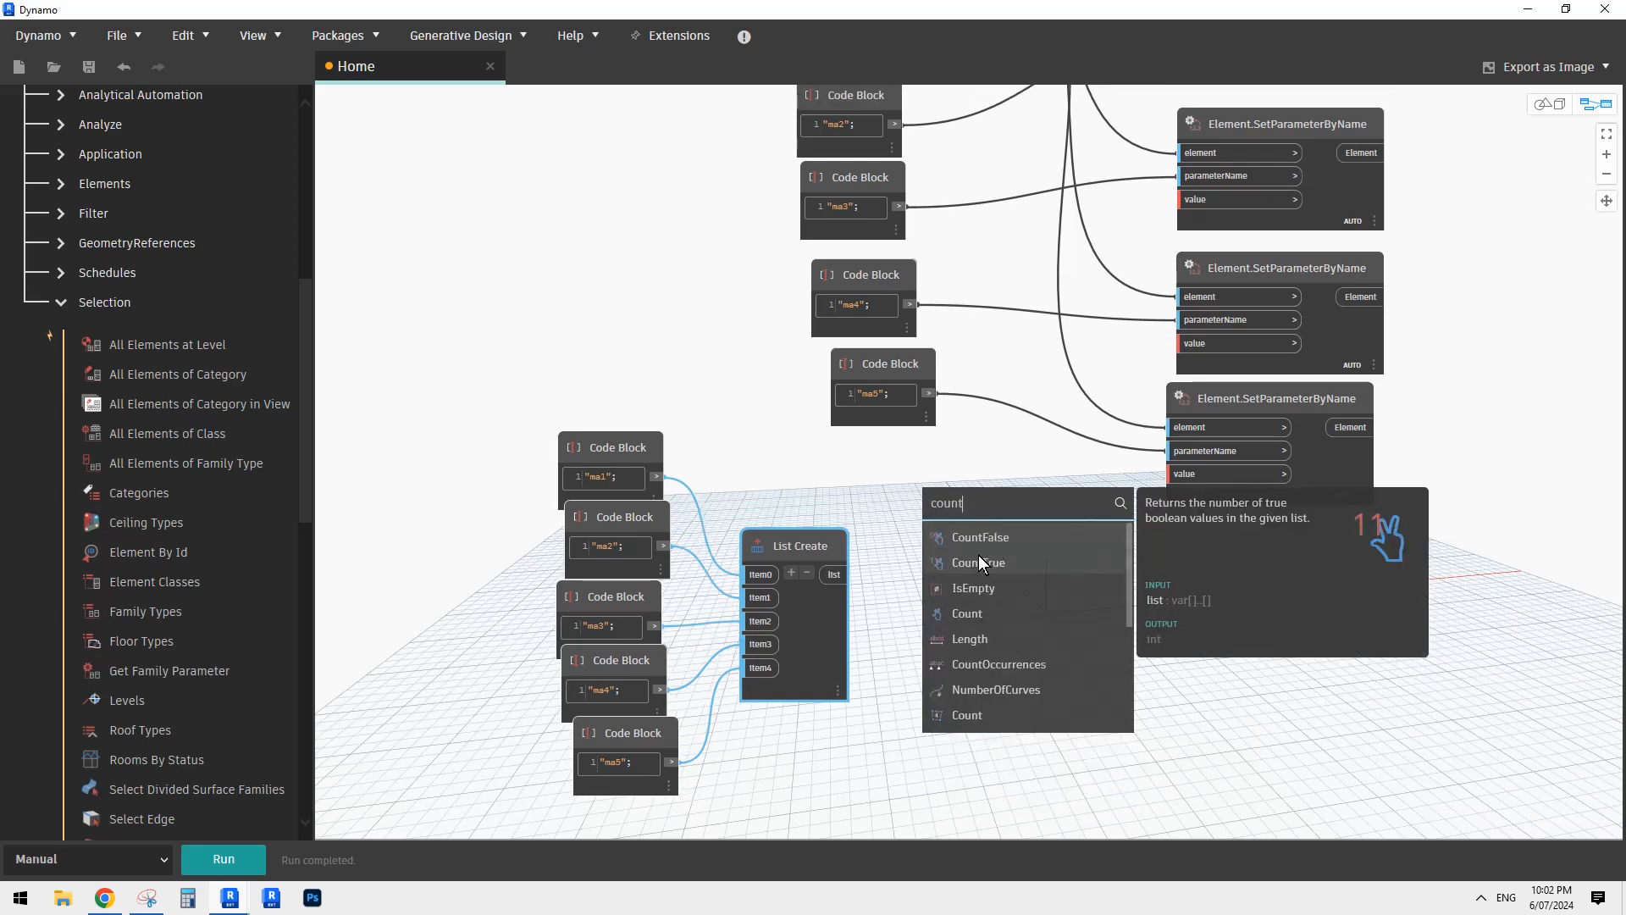
pyautogui.click(965, 612)
pyautogui.moveTo(1017, 623); pyautogui.dragTo(923, 462)
# Step: Connect the Elements output of All Elements of Family Type to the List.Count input and space List Create and List.Count apart
pyautogui.click(899, 505)
pyautogui.moveTo(705, 342); pyautogui.dragTo(817, 686, button='middle')
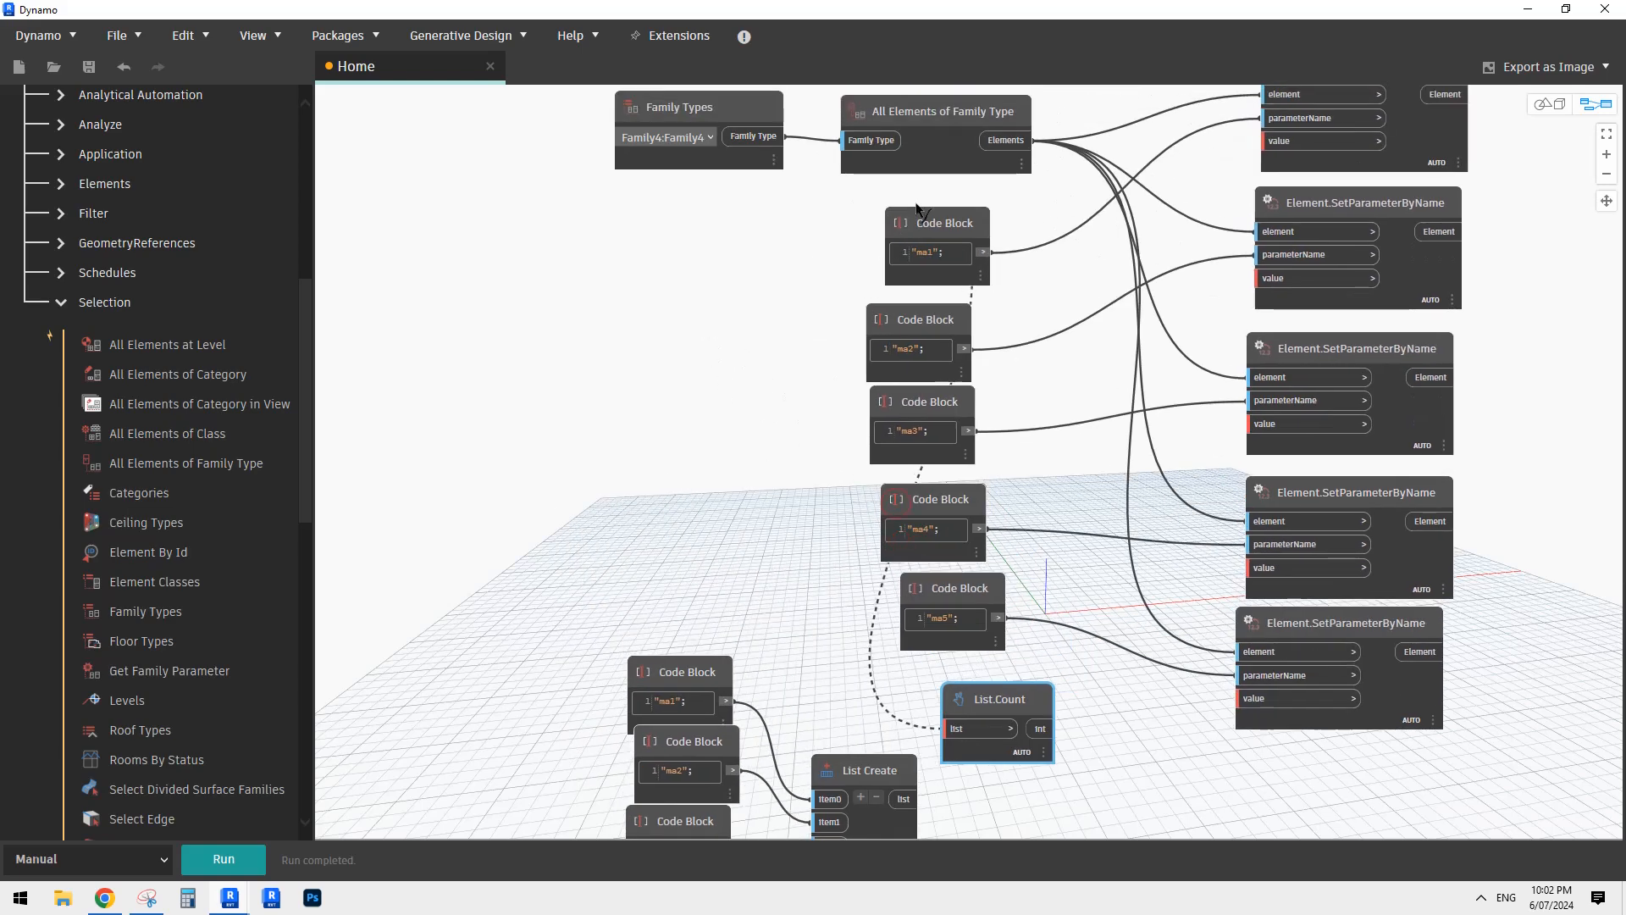
pyautogui.click(1005, 135)
pyautogui.moveTo(1048, 713); pyautogui.dragTo(945, 496, button='middle')
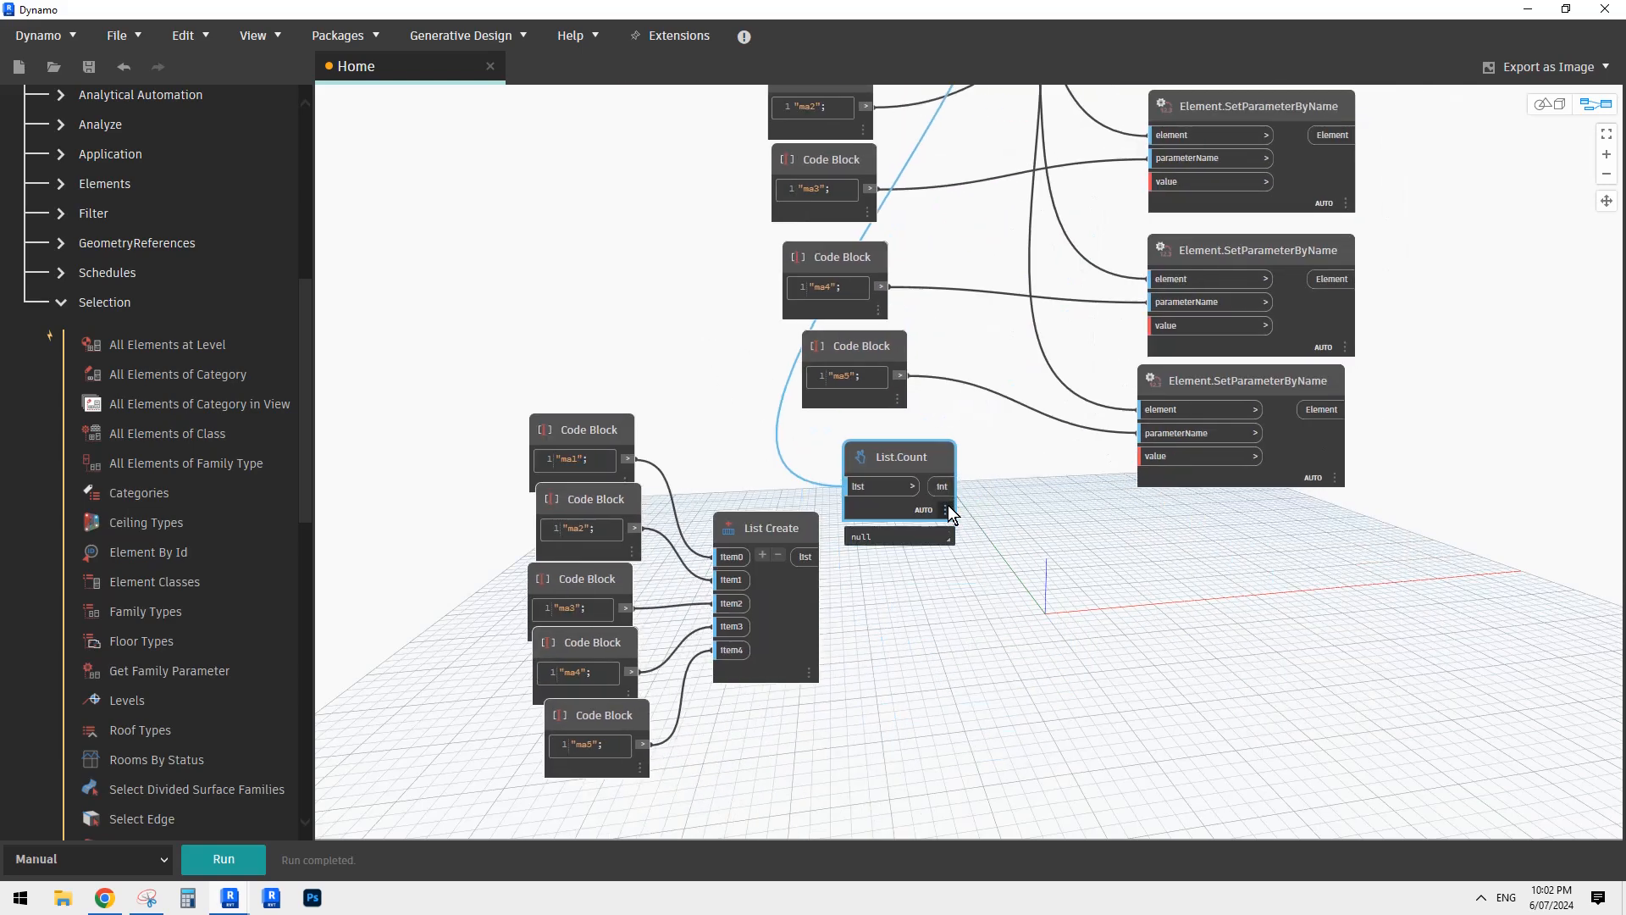
pyautogui.moveTo(796, 525); pyautogui.dragTo(796, 562)
pyautogui.click(913, 449)
pyautogui.moveTo(913, 450); pyautogui.dragTo(922, 447)
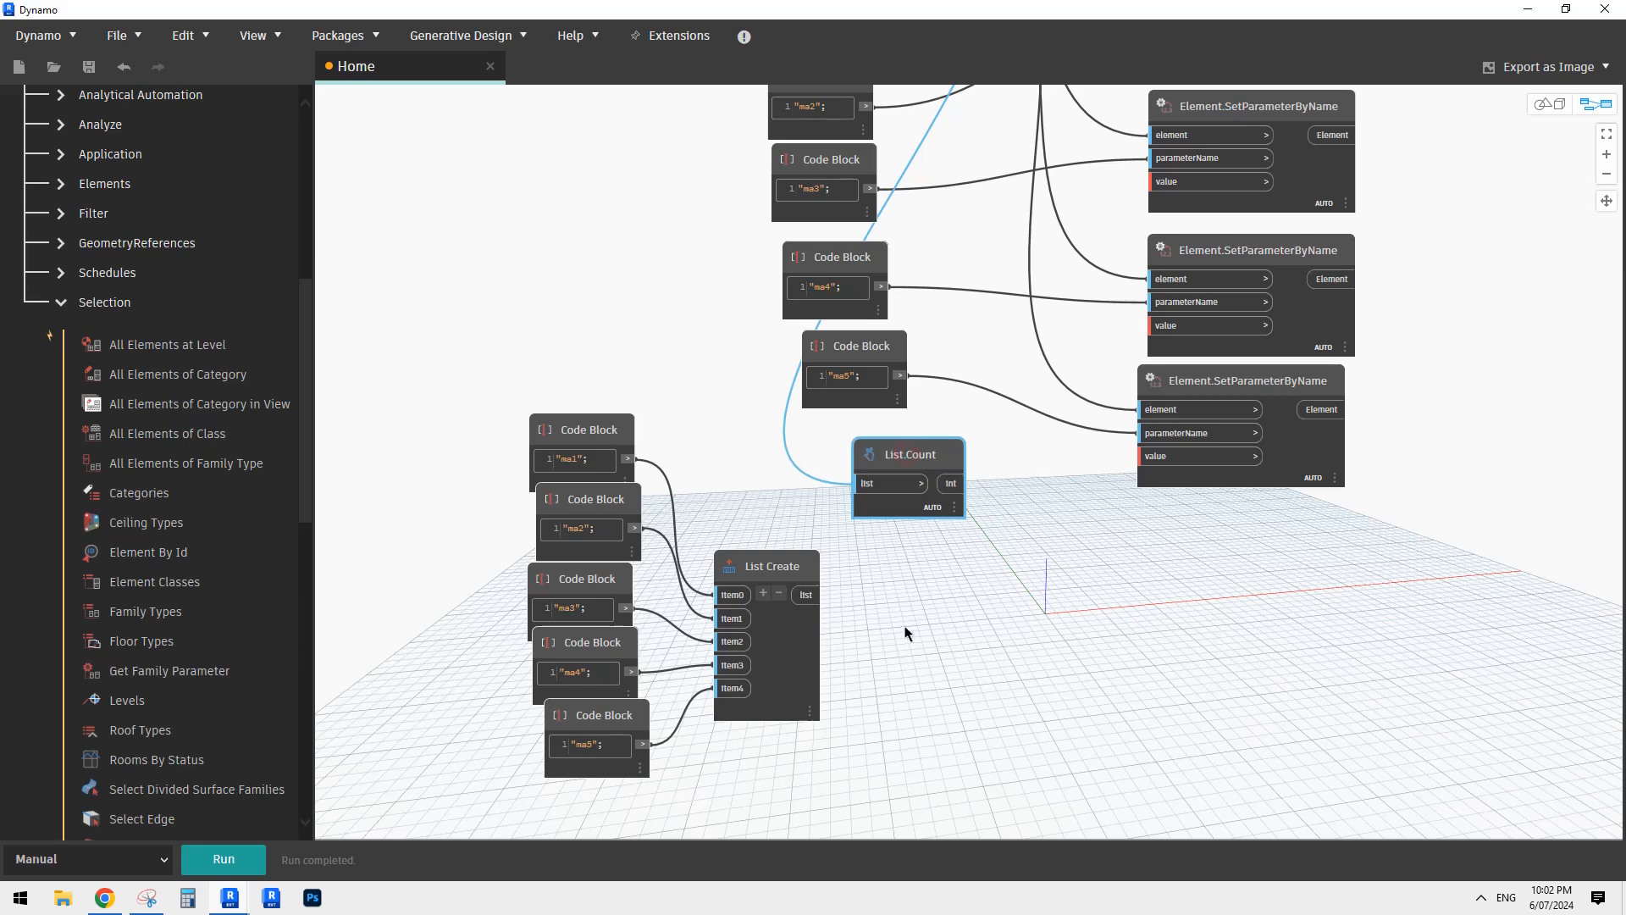
# Step: Convert the List.Count node to code and delete the resulting Code Block
pyautogui.rightClick(911, 628)
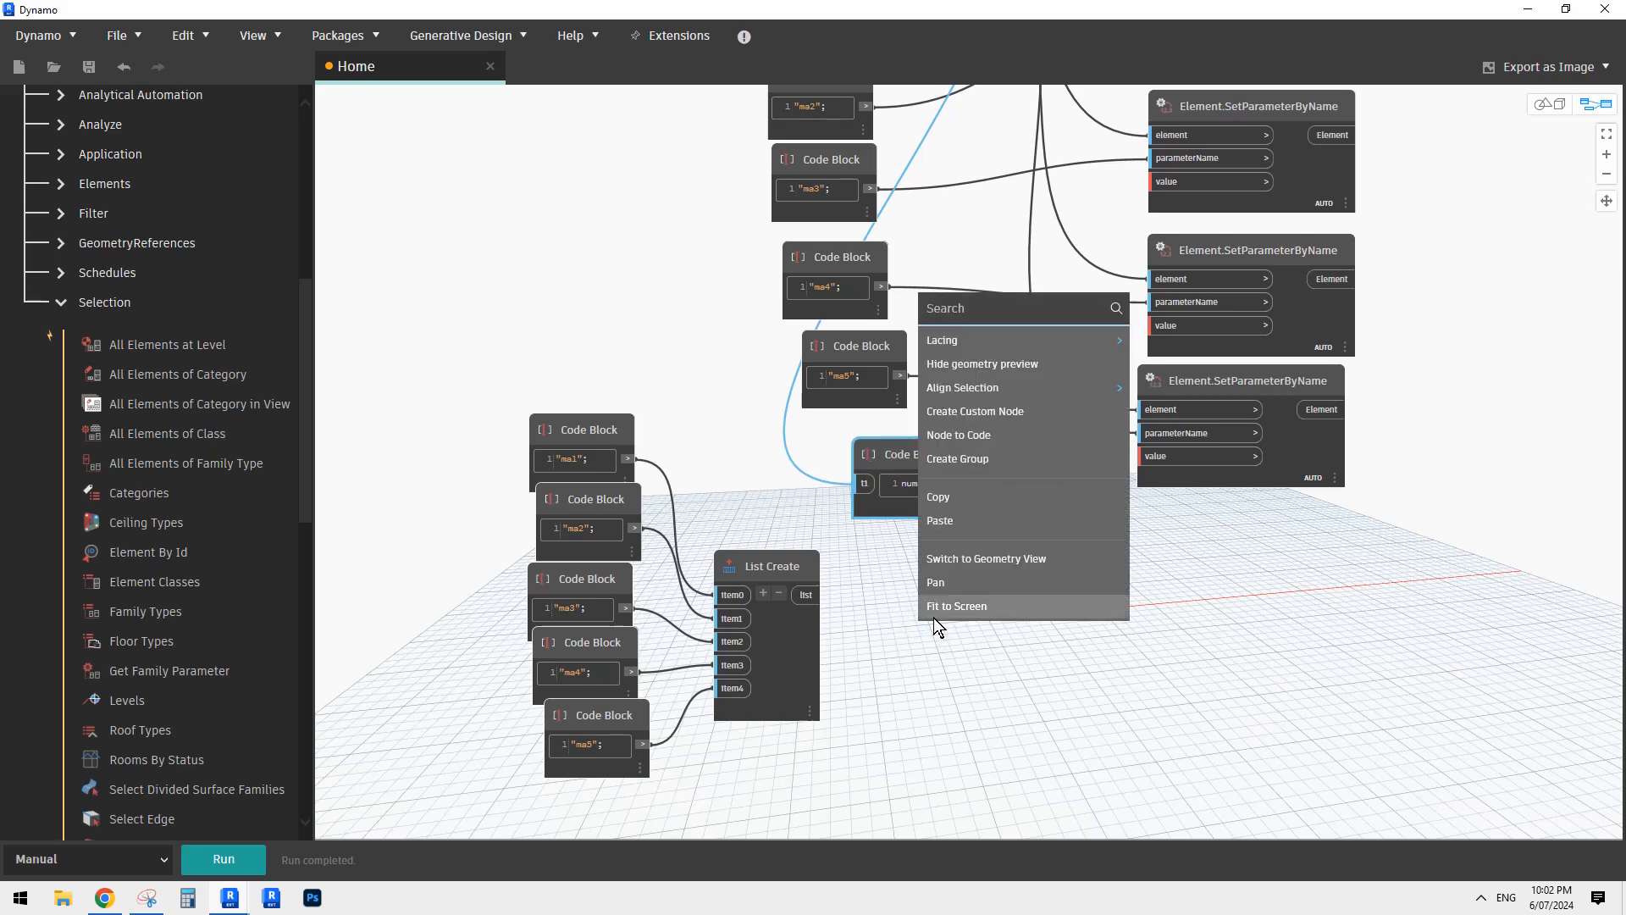
pyautogui.click(956, 766)
pyautogui.rightClick(922, 661)
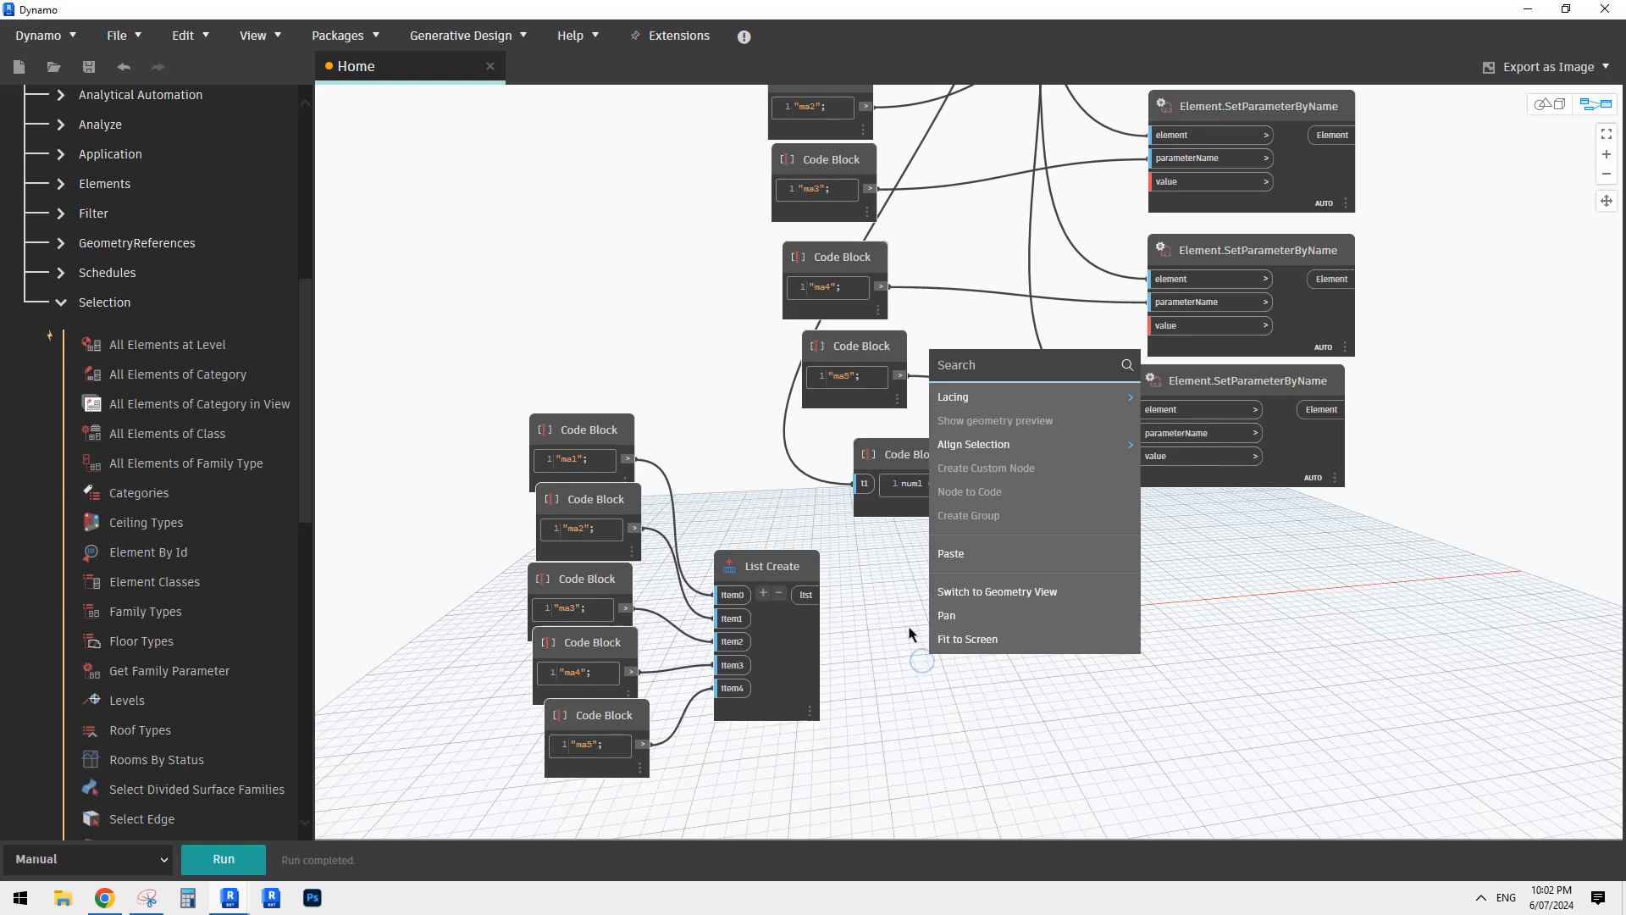
pyautogui.press('Escape')
pyautogui.moveTo(962, 456); pyautogui.dragTo(1010, 579)
pyautogui.scroll(-3, 1134, 598)
pyautogui.moveTo(1137, 598); pyautogui.dragTo(1111, 660, button='middle')
pyautogui.moveTo(978, 636); pyautogui.dragTo(968, 599)
pyautogui.scroll(3, 968, 598)
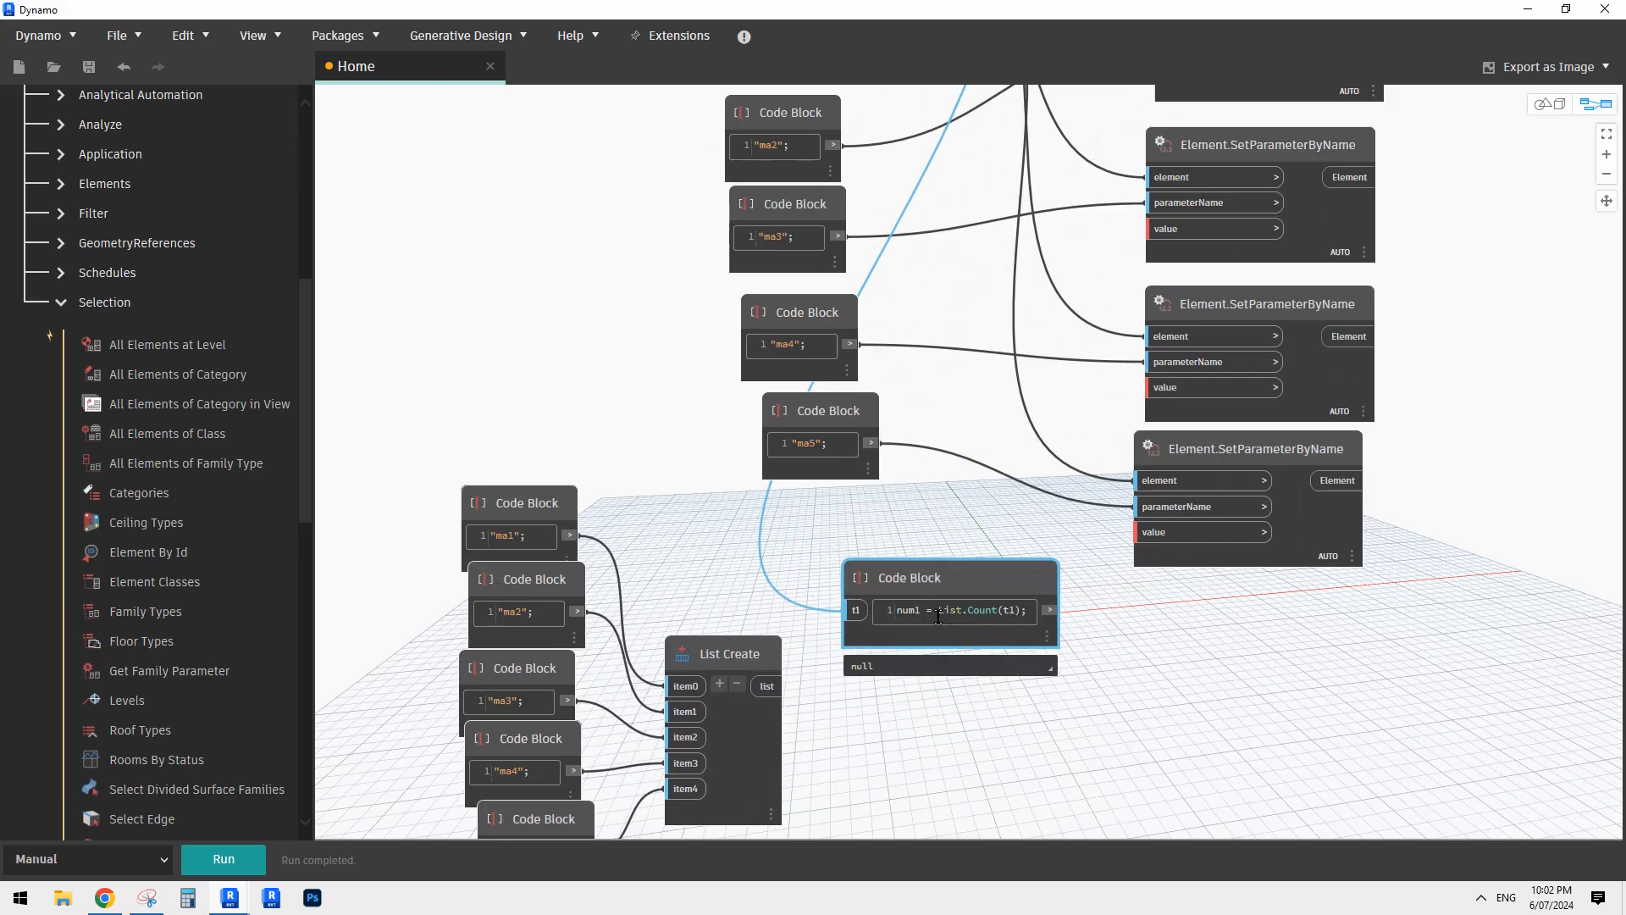
pyautogui.moveTo(940, 581)
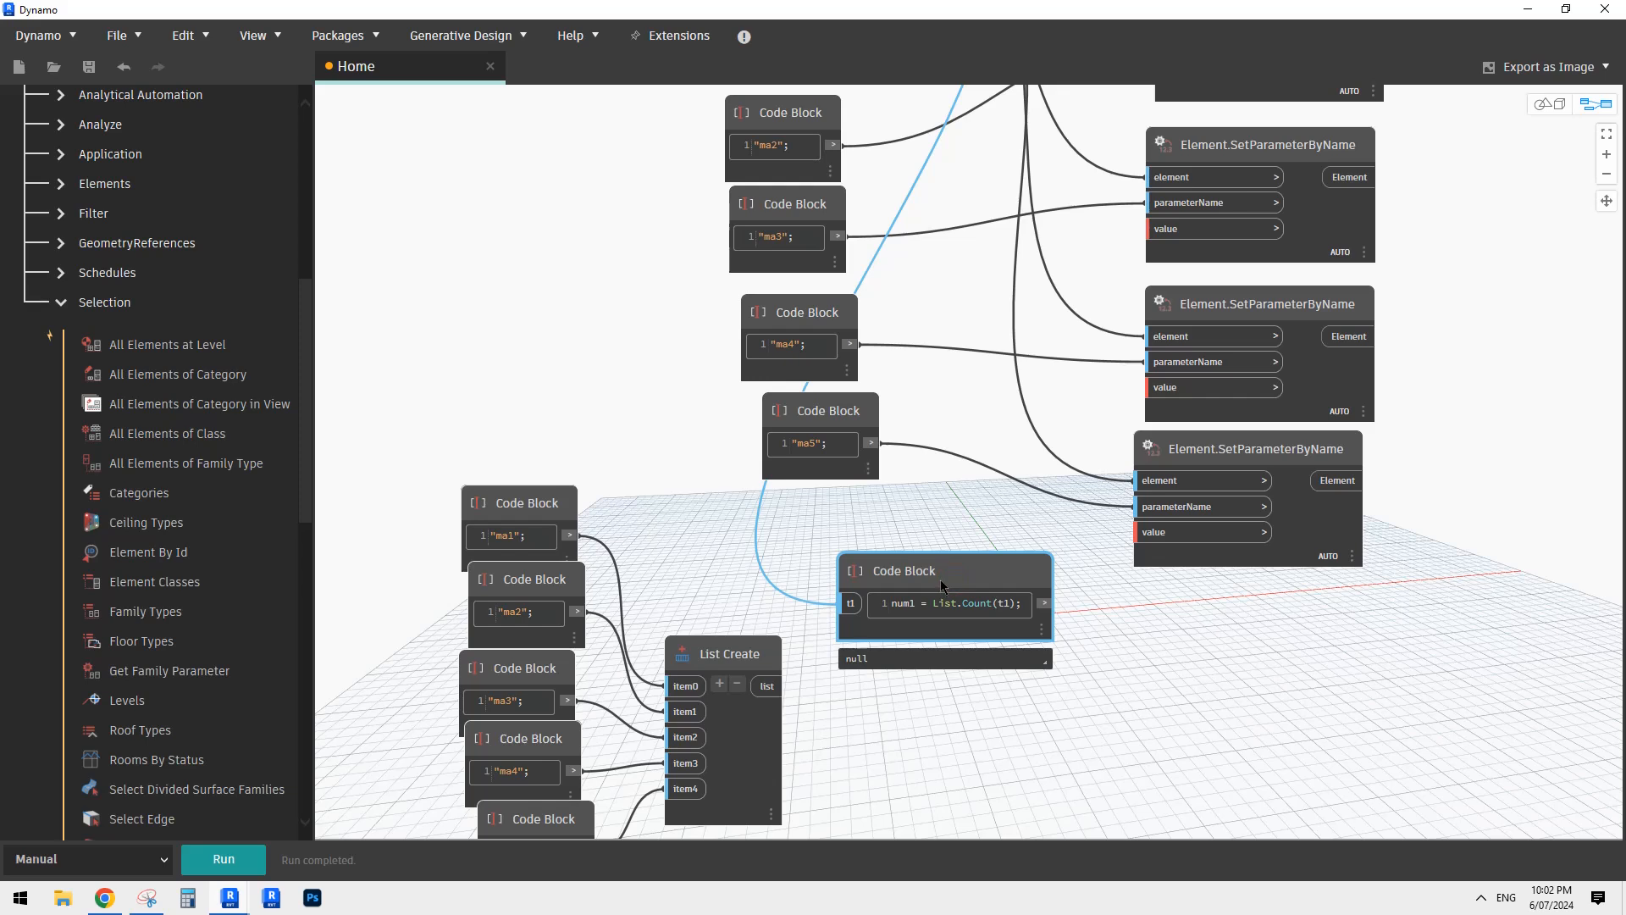
pyautogui.press('Delete')
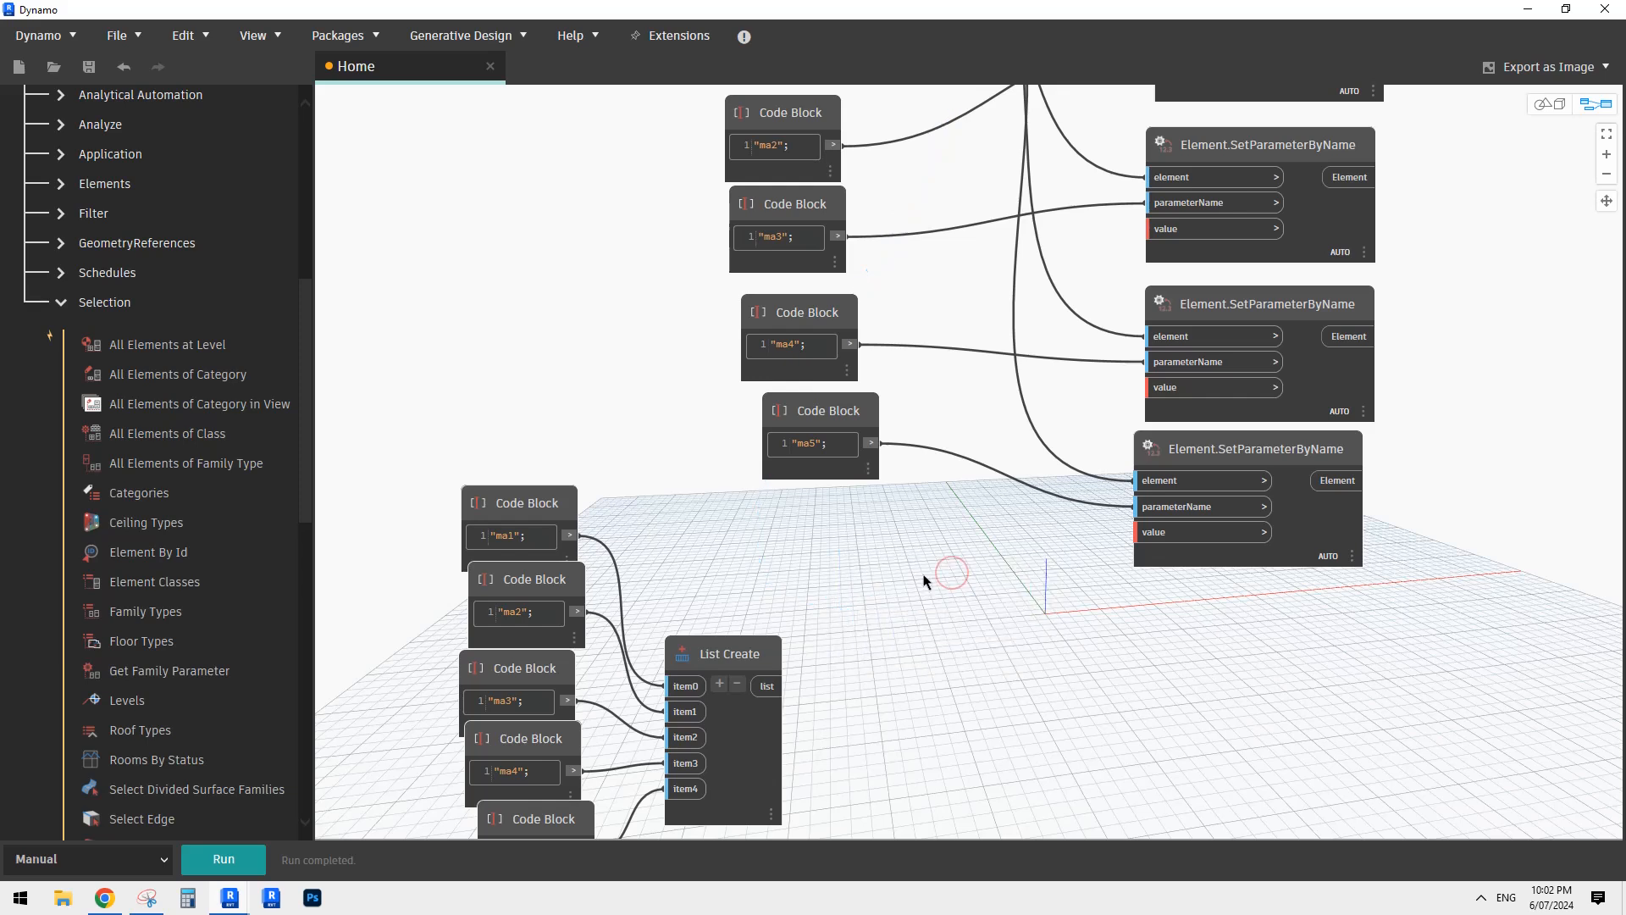
# Step: Add a List.Count node and place it below the upper "ma5" Code Block
pyautogui.rightClick(858, 548)
pyautogui.write('count')
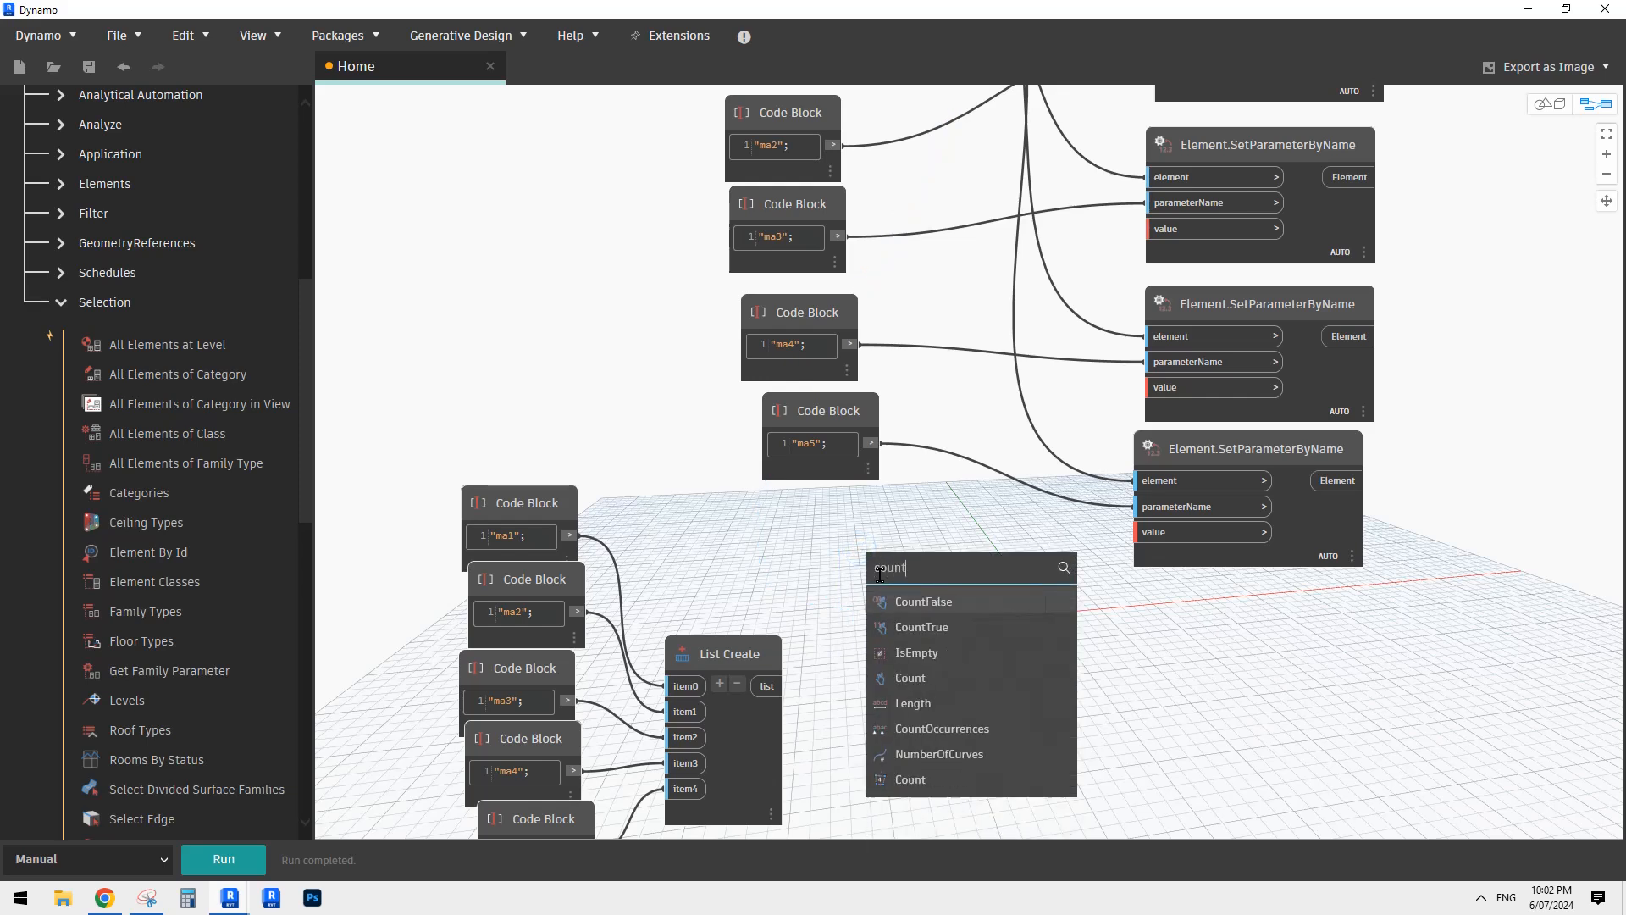
pyautogui.click(911, 678)
pyautogui.scroll(-3, 904, 593)
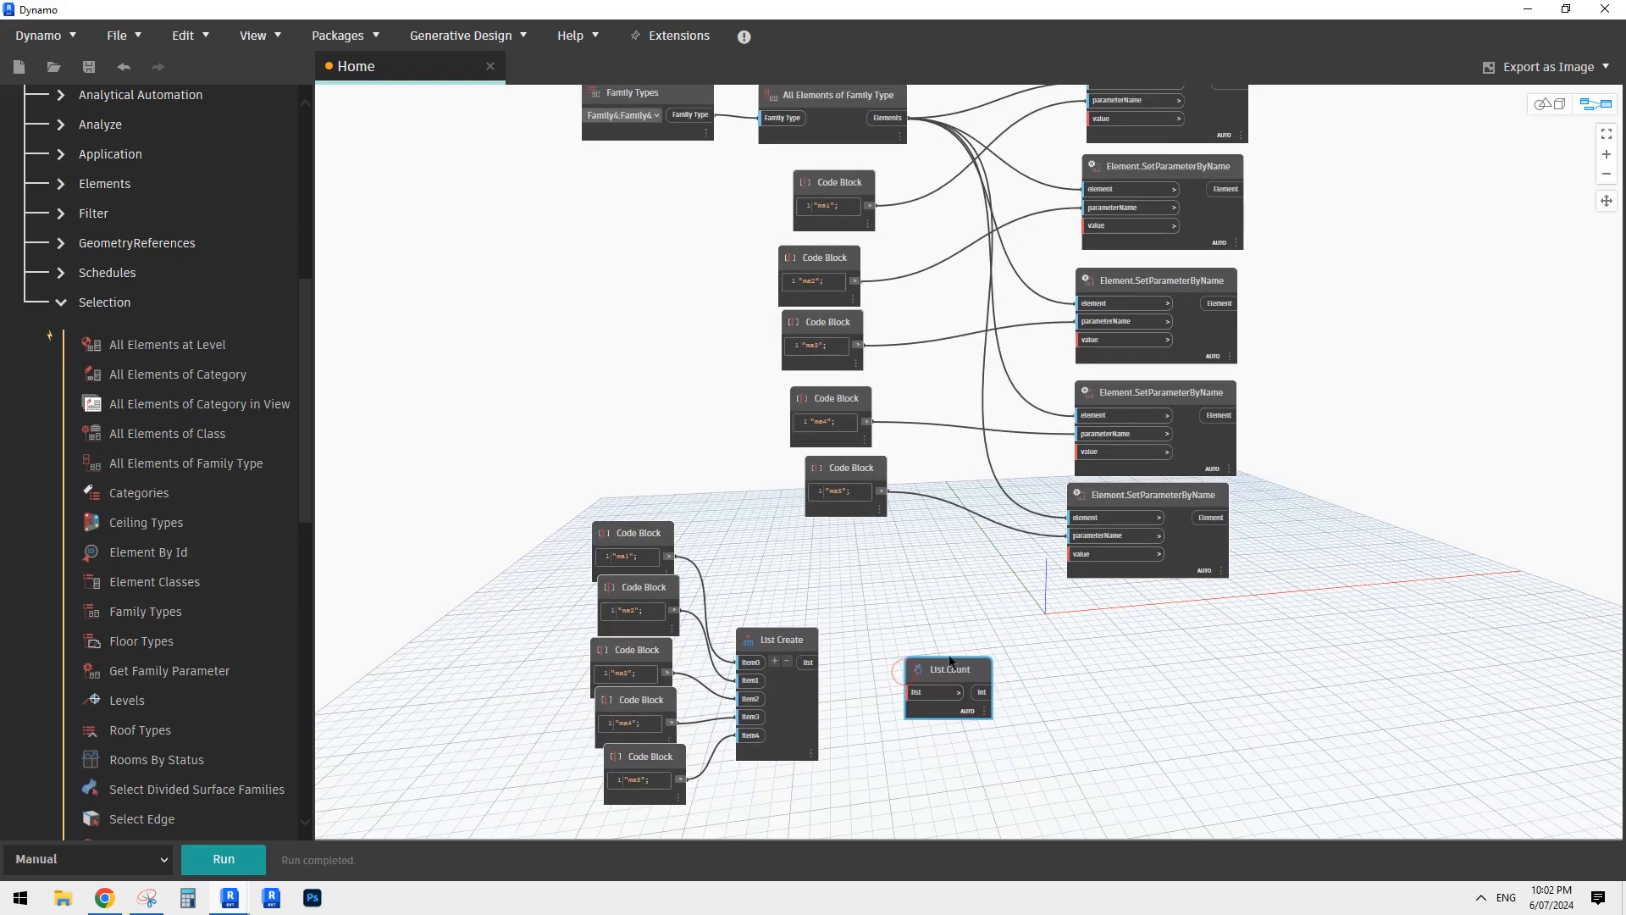
pyautogui.scroll(2, 905, 586)
pyautogui.moveTo(903, 586); pyautogui.dragTo(904, 581)
pyautogui.moveTo(904, 580); pyautogui.dragTo(914, 631, button='middle')
pyautogui.moveTo(915, 631); pyautogui.dragTo(906, 605)
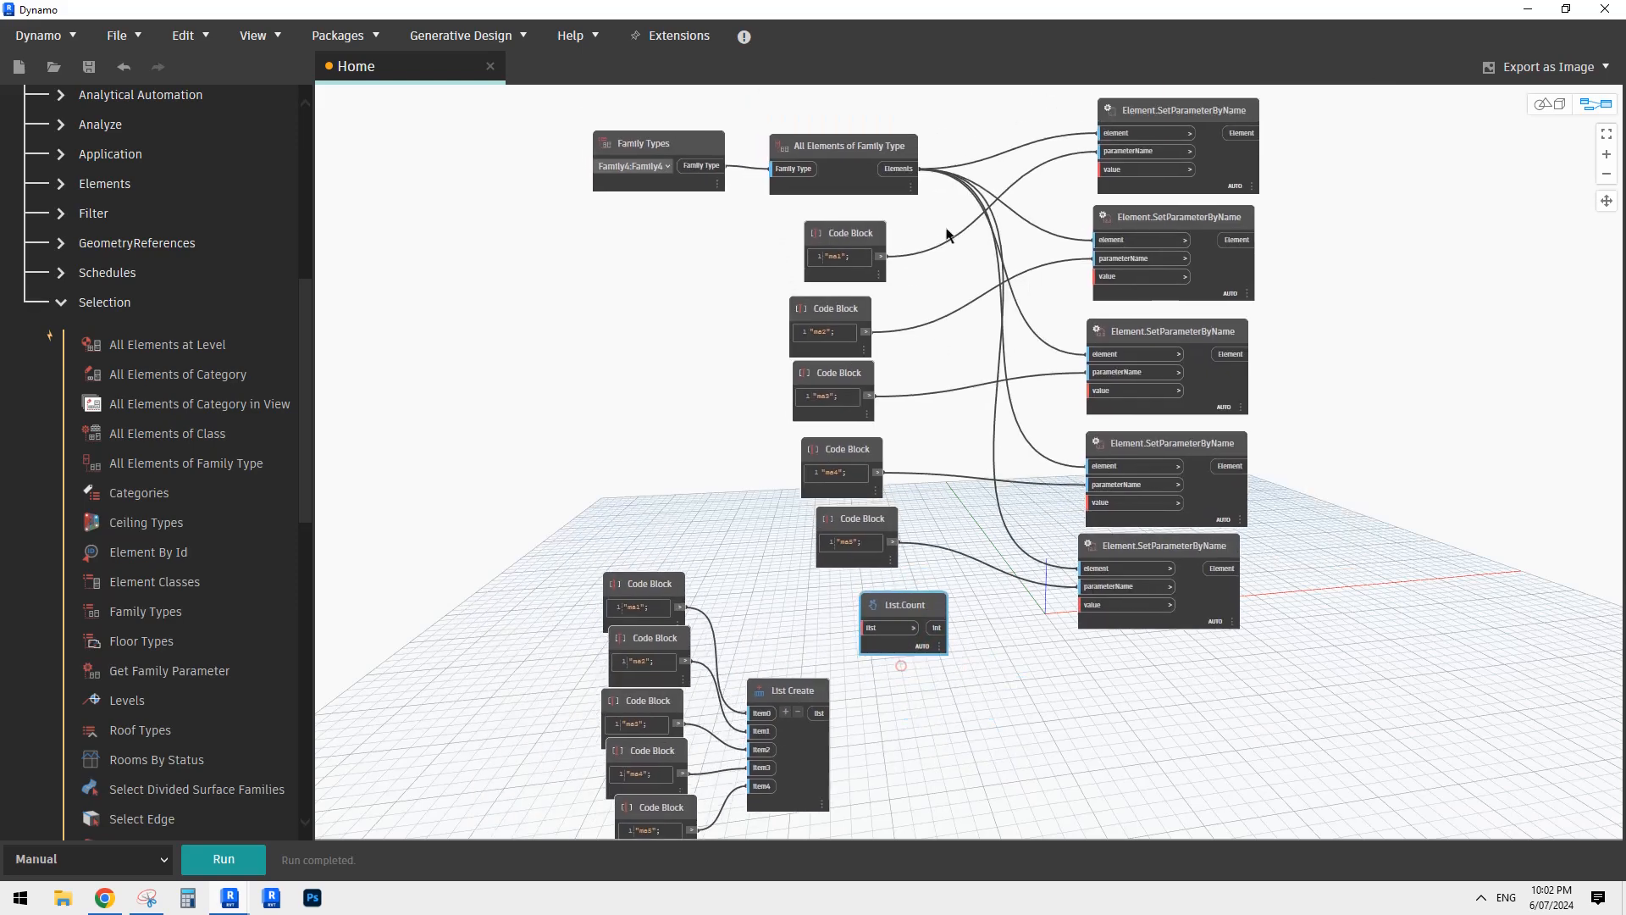
# Step: Connect the Elements output of All Elements of Family Type to the List.Count input and nudge List.Count slightly down
pyautogui.click(899, 169)
pyautogui.click(872, 627)
pyautogui.scroll(2, 886, 568)
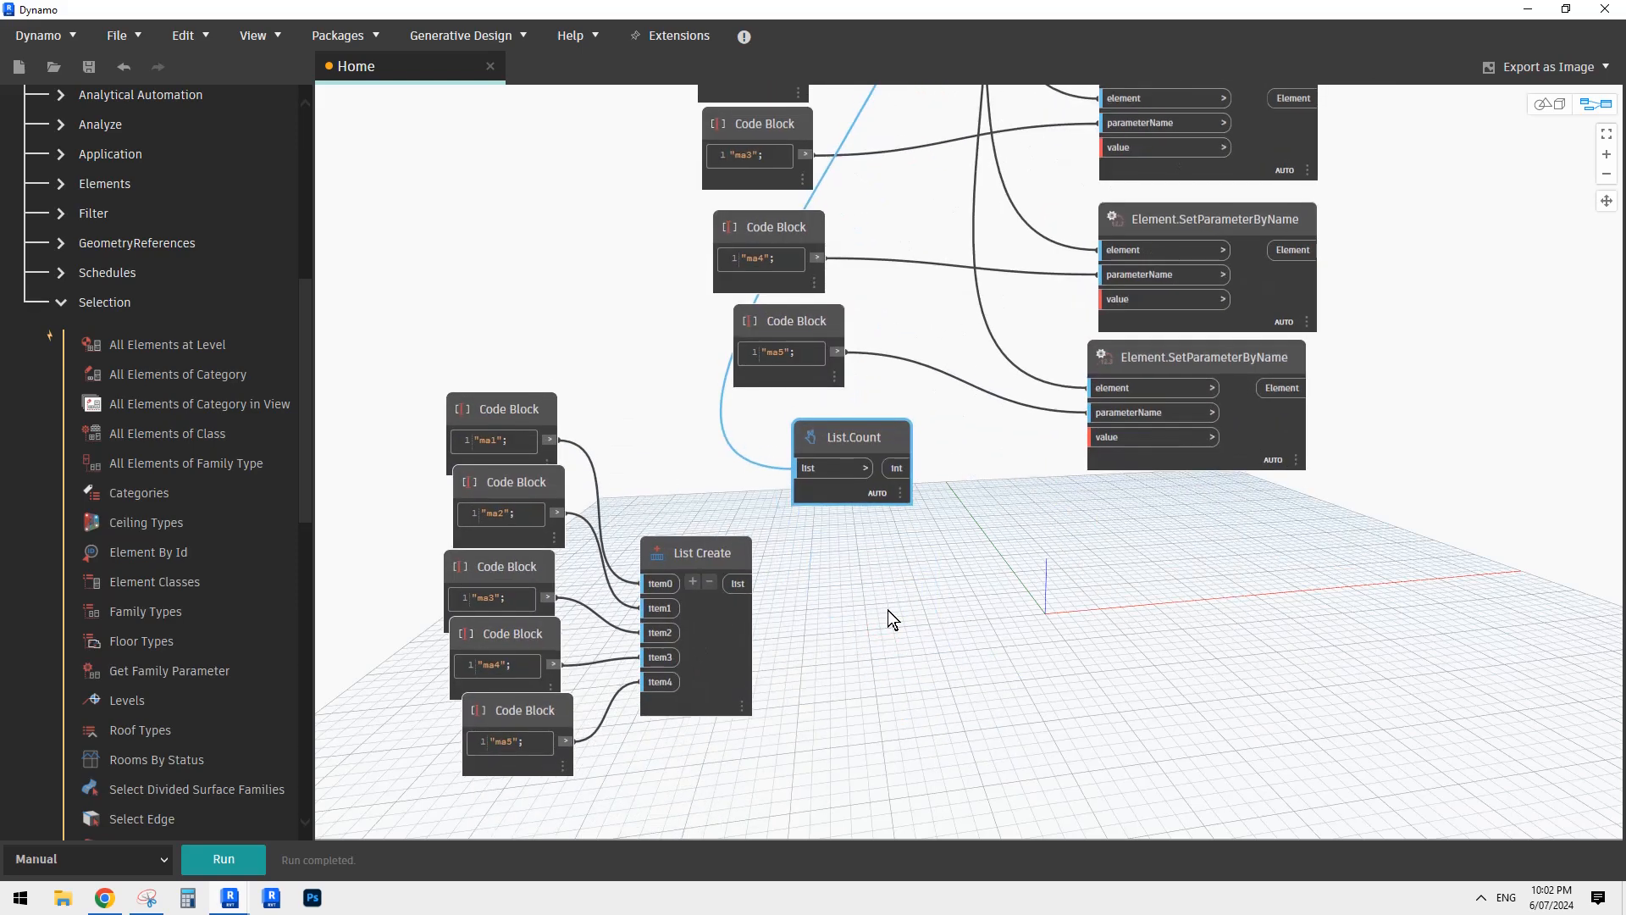
pyautogui.rightClick(887, 610)
pyautogui.click(860, 607)
pyautogui.moveTo(849, 435); pyautogui.dragTo(836, 449)
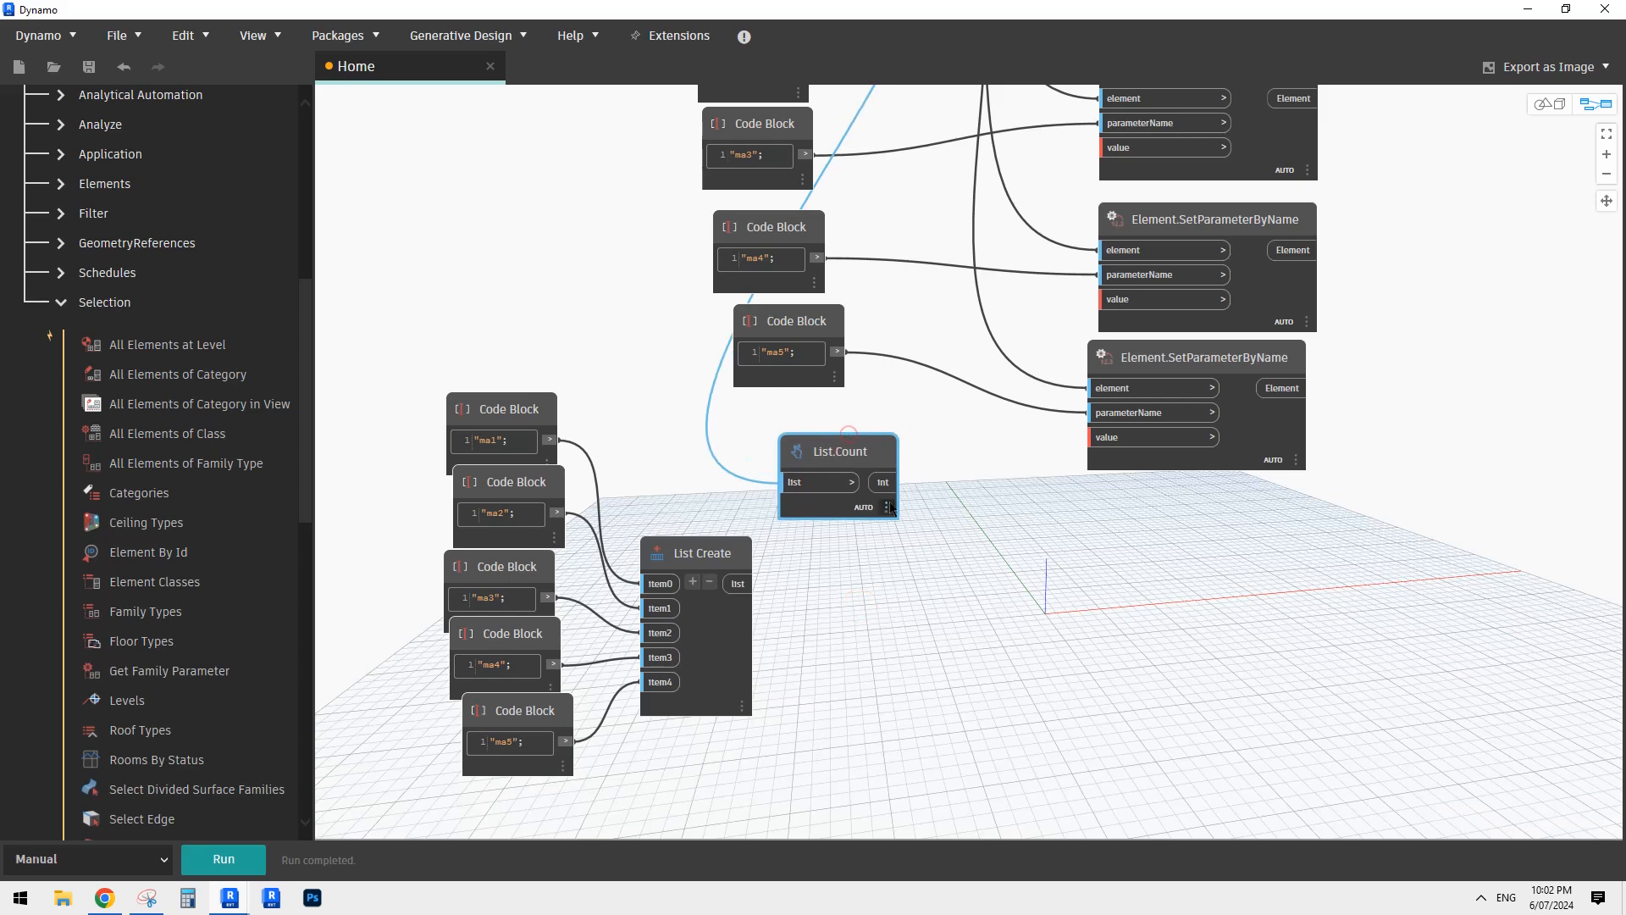
# Step: Add a List.Cycle node and place it to the right of the List Create node
pyautogui.moveTo(838, 607); pyautogui.dragTo(819, 573, button='middle')
pyautogui.rightClick(839, 590)
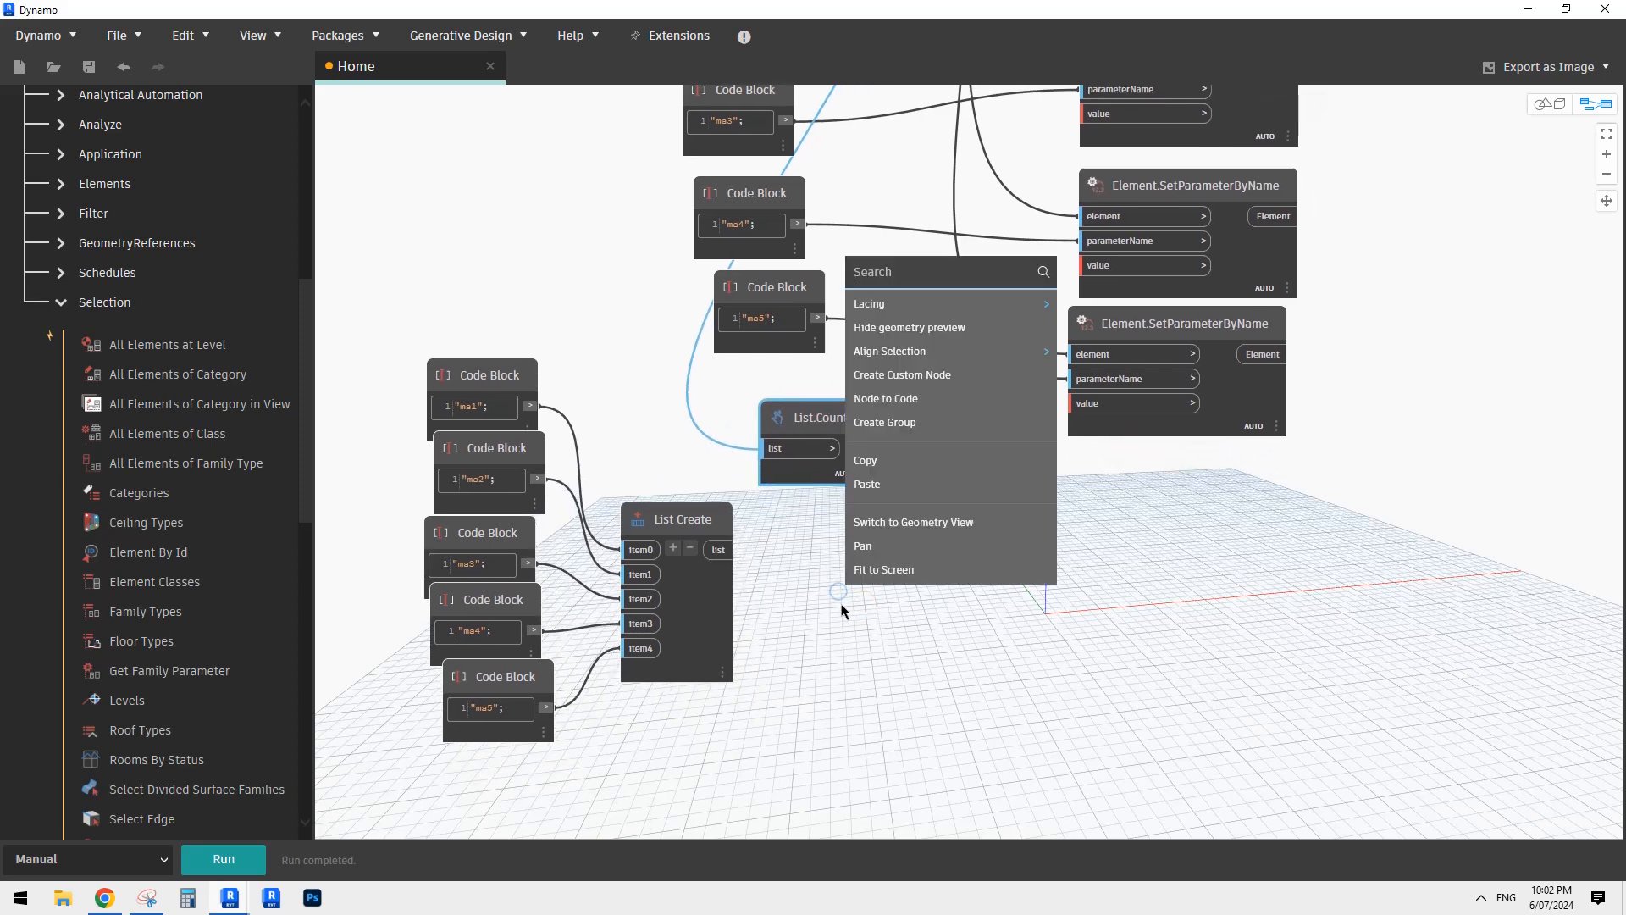
pyautogui.click(836, 582)
pyautogui.rightClick(844, 587)
pyautogui.write('ry')
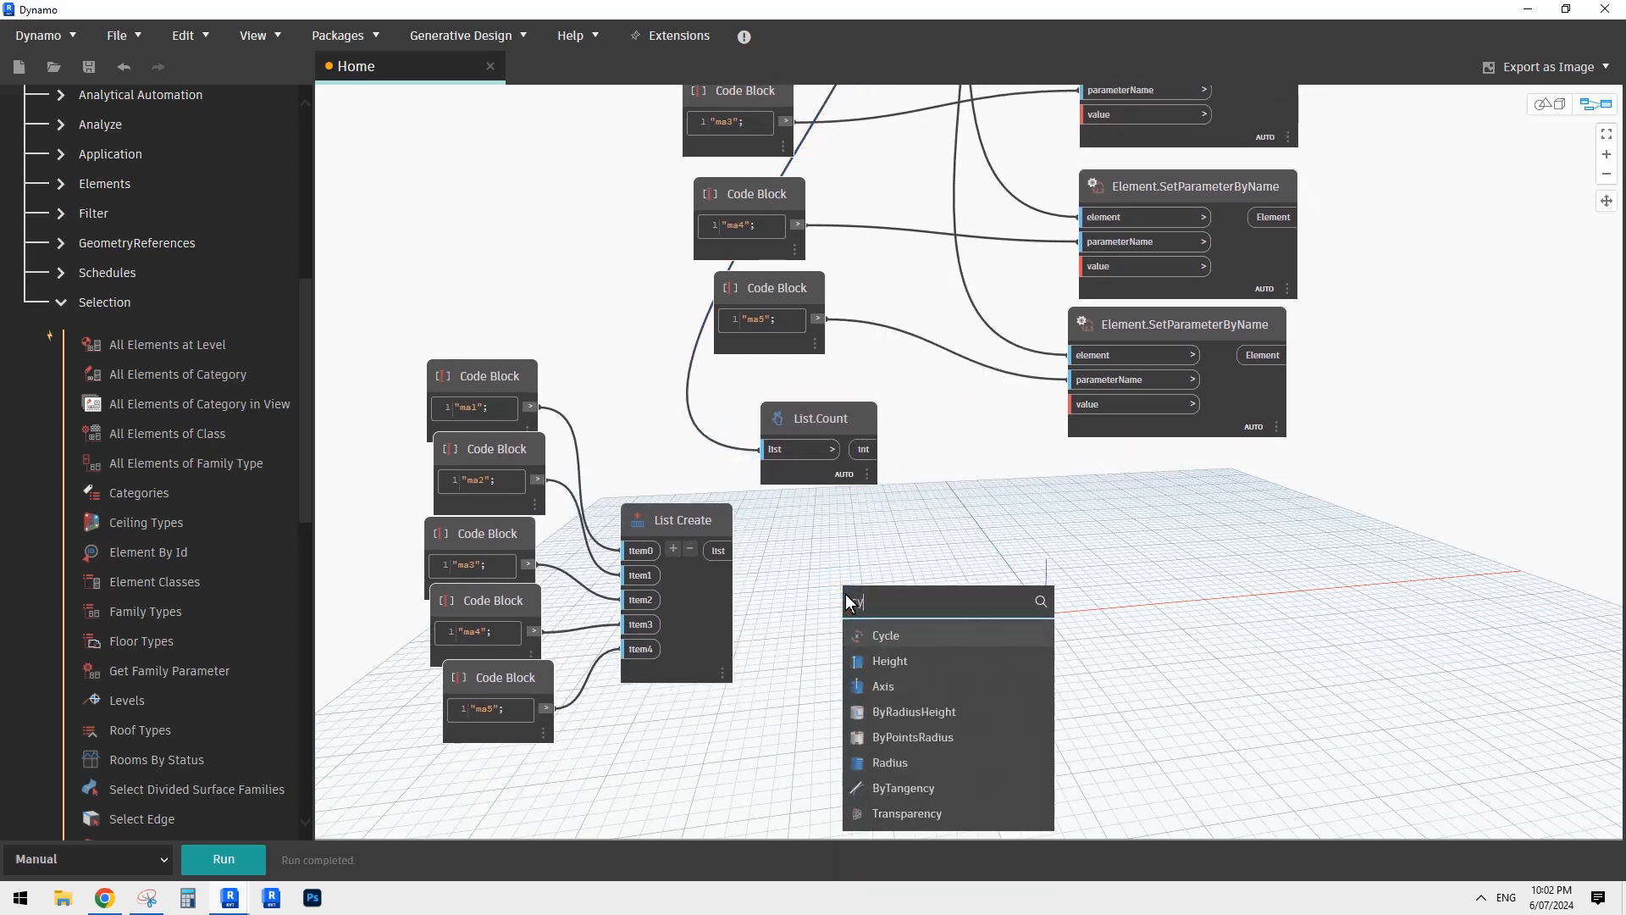
pyautogui.click(885, 630)
pyautogui.moveTo(927, 637); pyautogui.dragTo(881, 583)
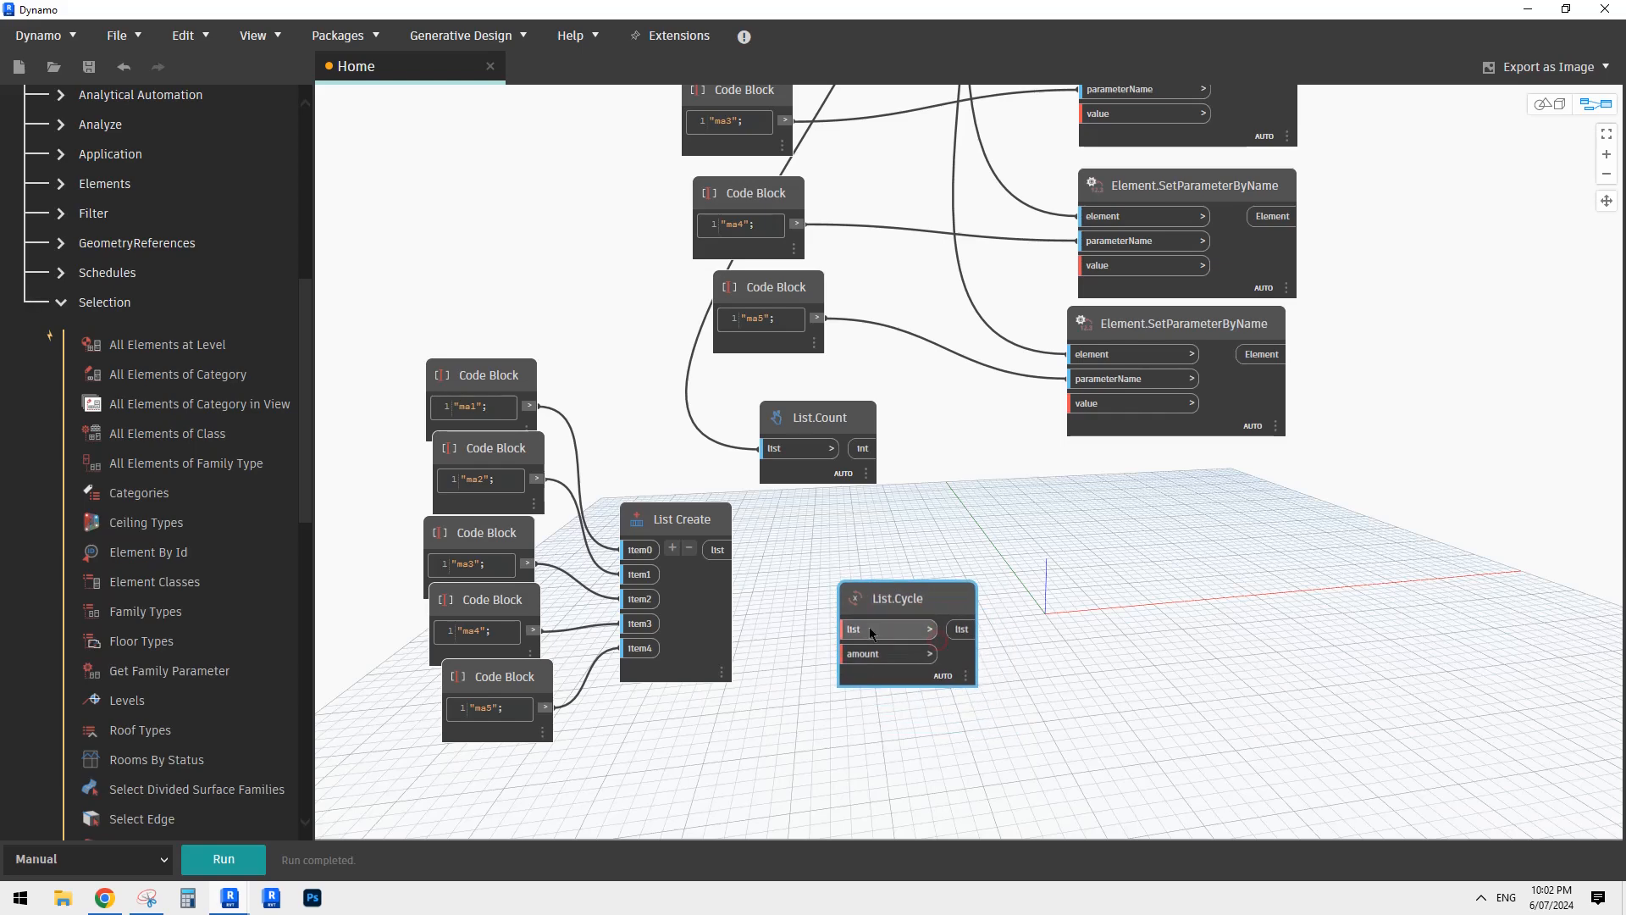
# Step: Connect the List Create output to the list input of List.Cycle and the List.Count output to its amount input
pyautogui.click(870, 630)
pyautogui.click(864, 652)
pyautogui.click(872, 449)
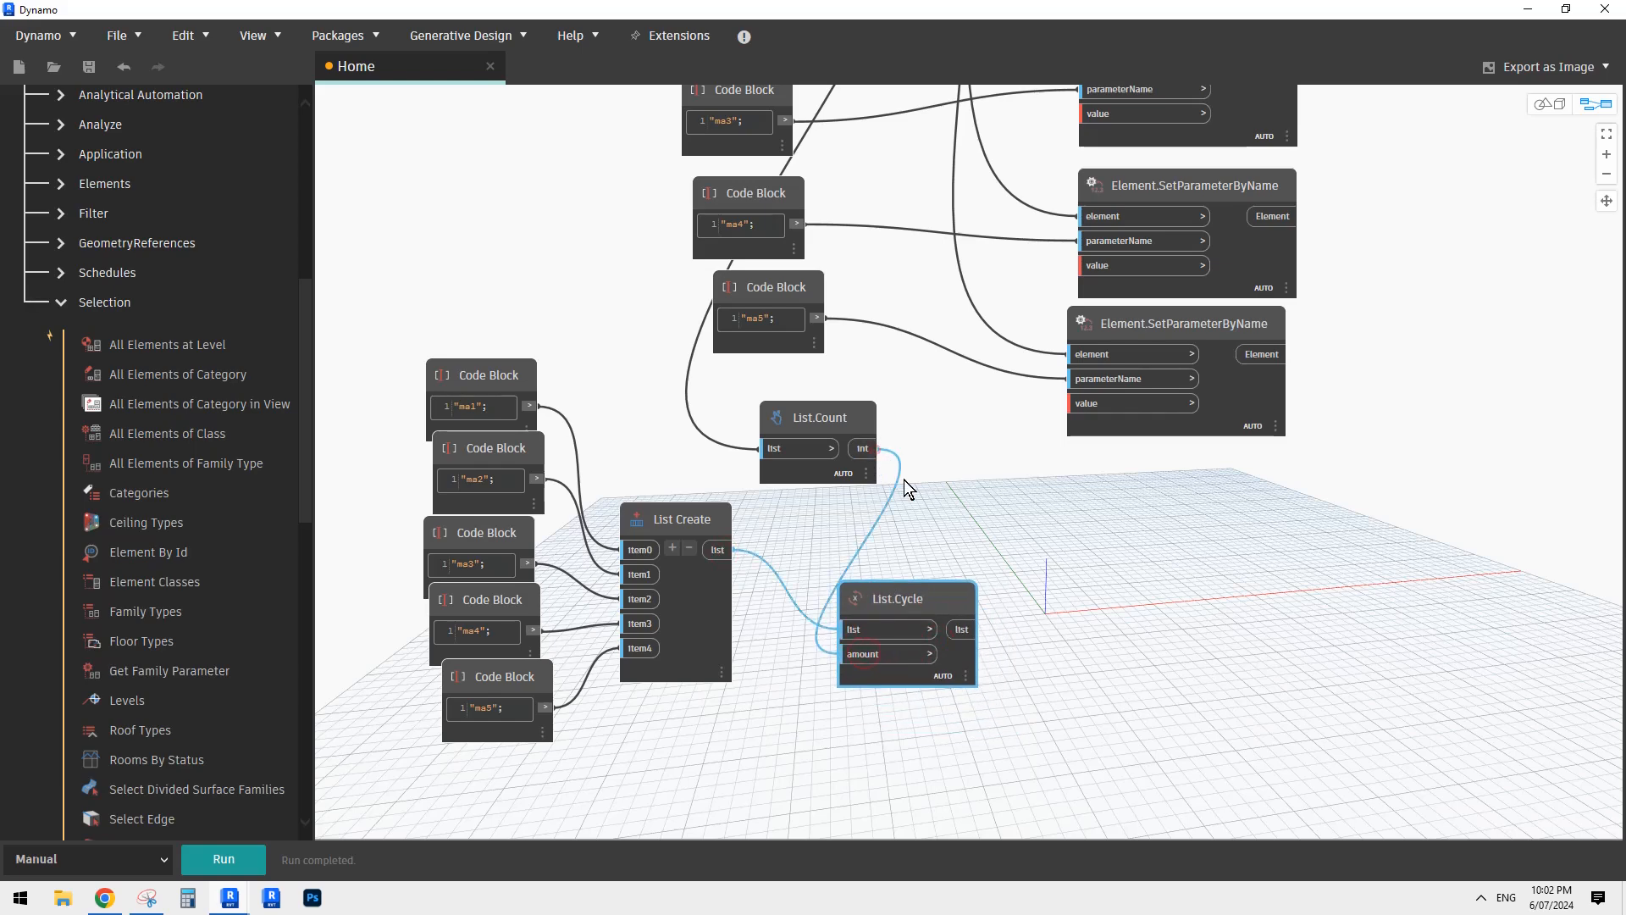
# Step: Add the List.Shuffle node that takes list and seed inputs and place it to the right of List.Cycle
pyautogui.scroll(-2, 902, 525)
pyautogui.moveTo(979, 593); pyautogui.dragTo(913, 566, button='middle')
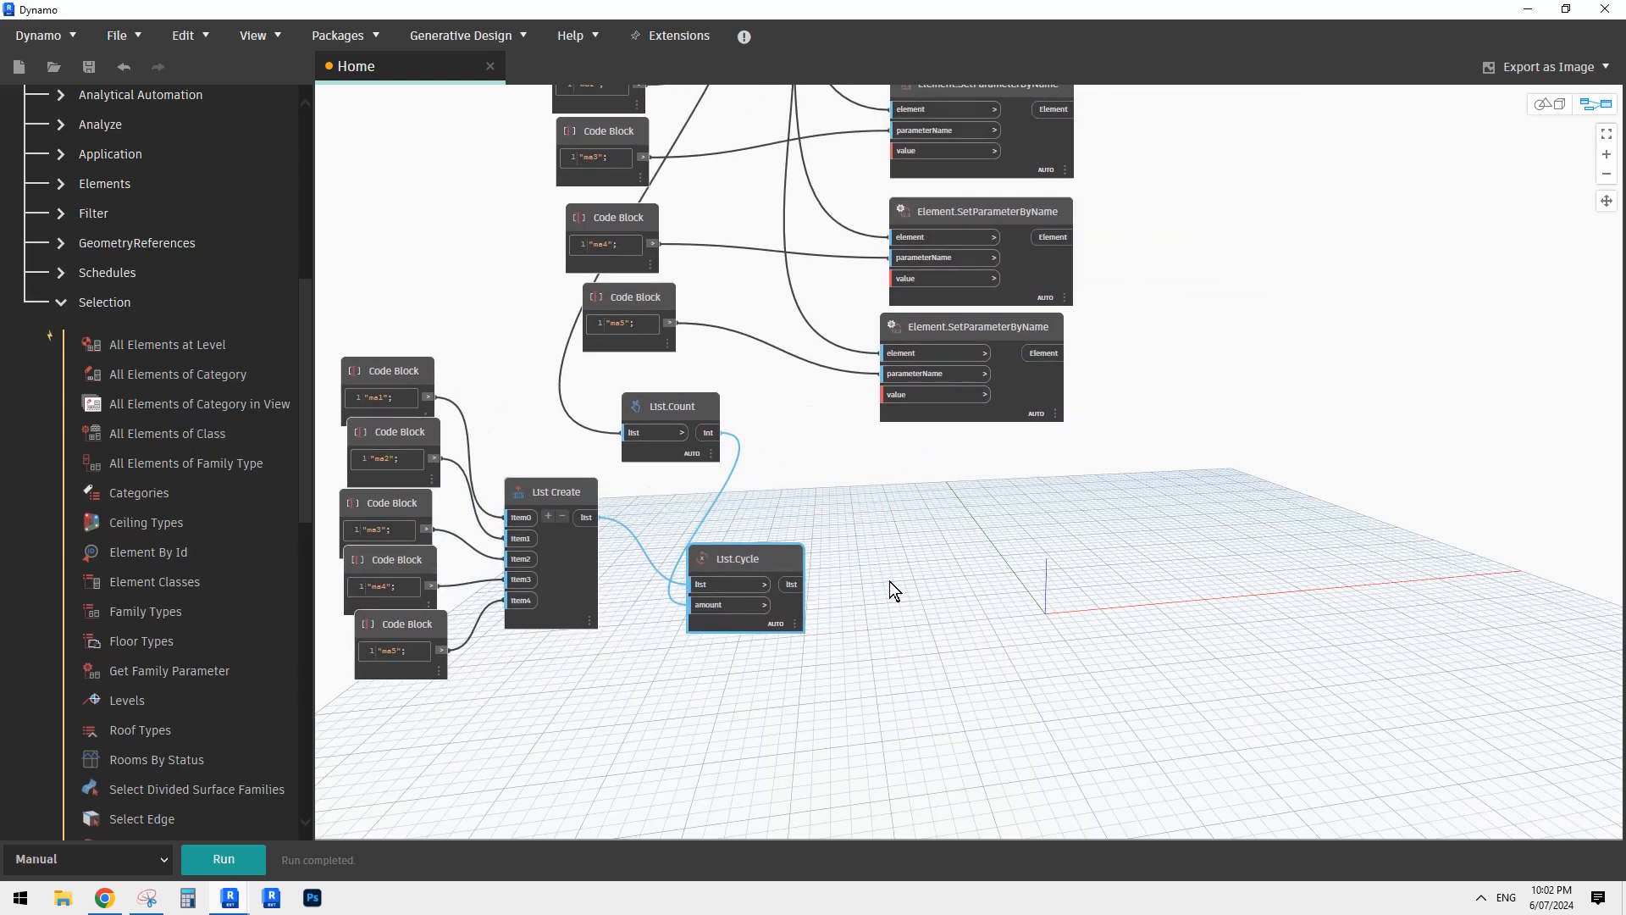
pyautogui.rightClick(942, 573)
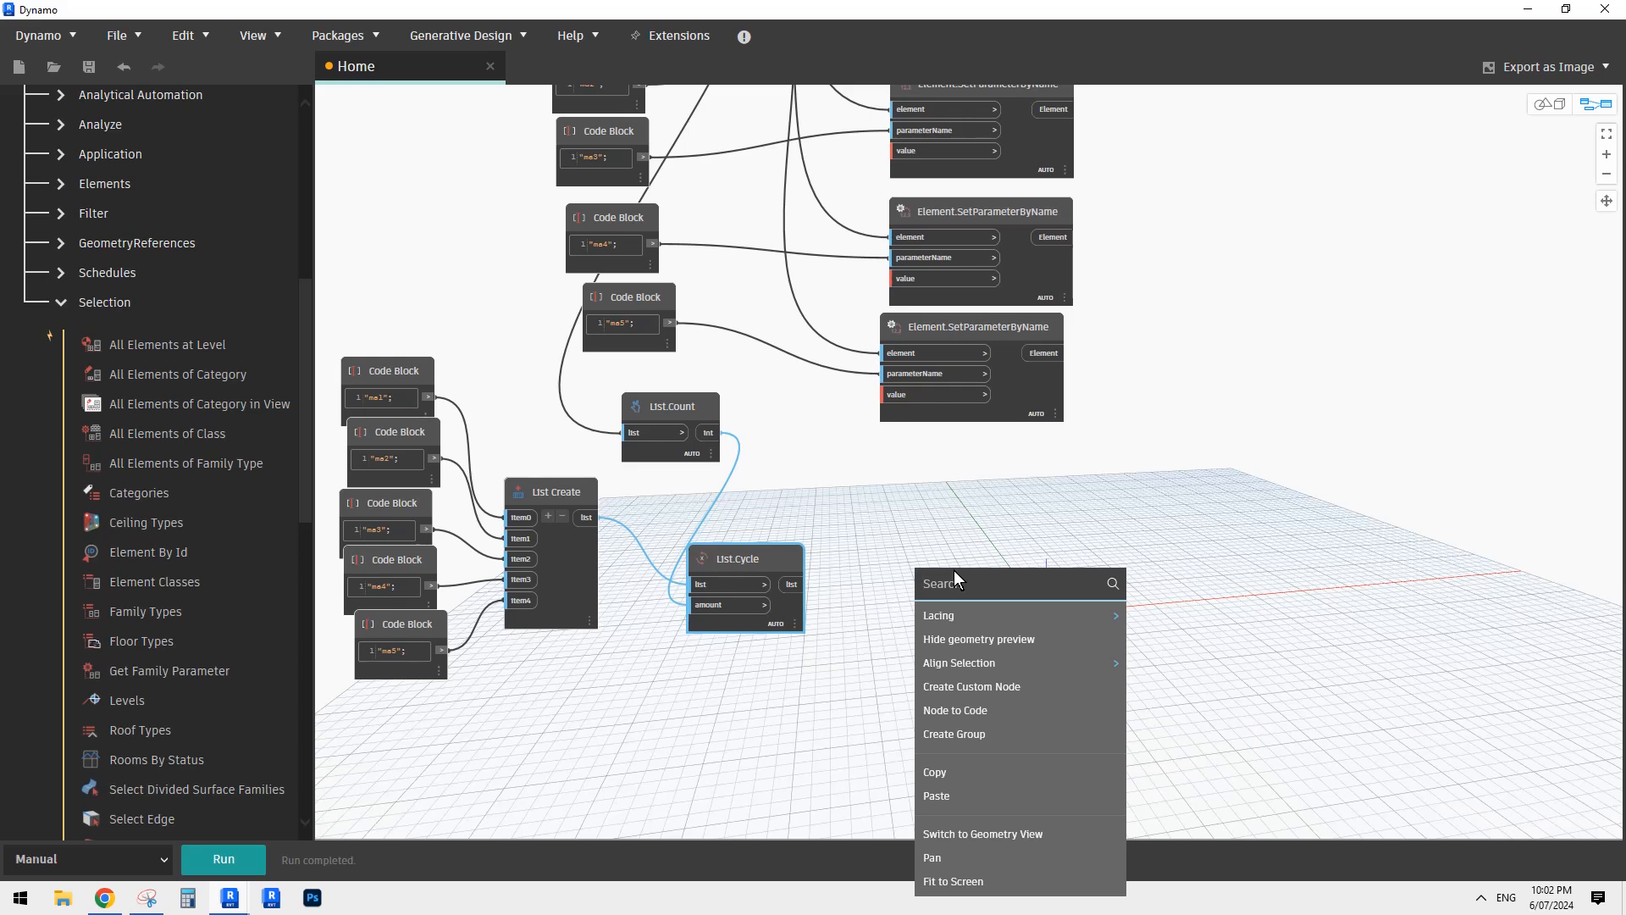
pyautogui.write('shu')
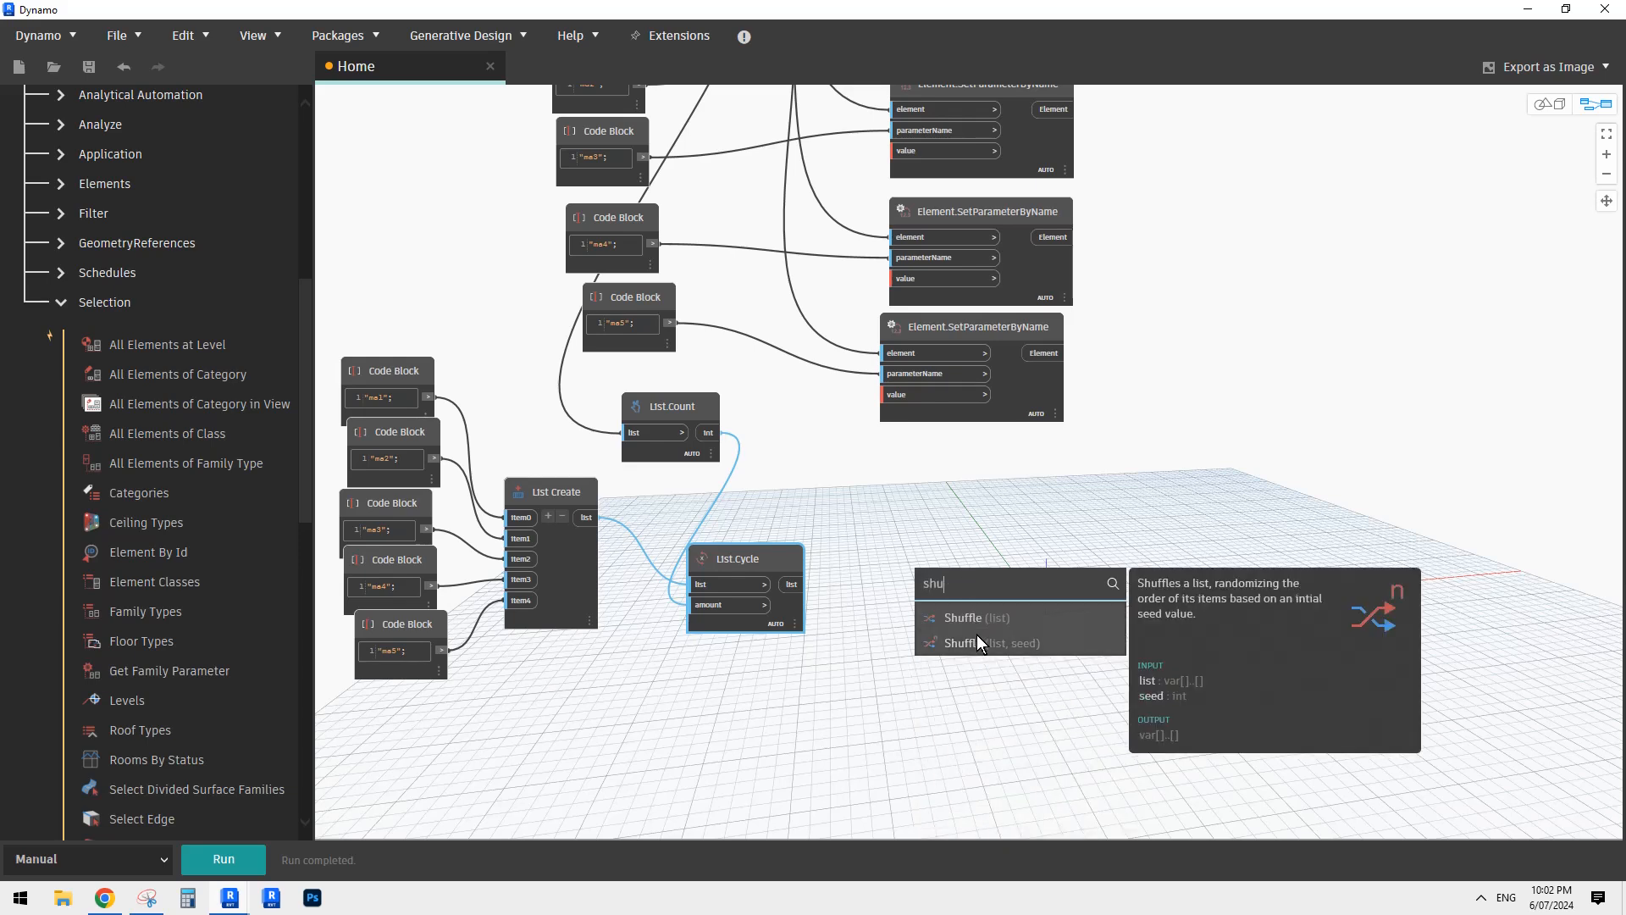
pyautogui.click(978, 642)
pyautogui.moveTo(1006, 708); pyautogui.dragTo(934, 628)
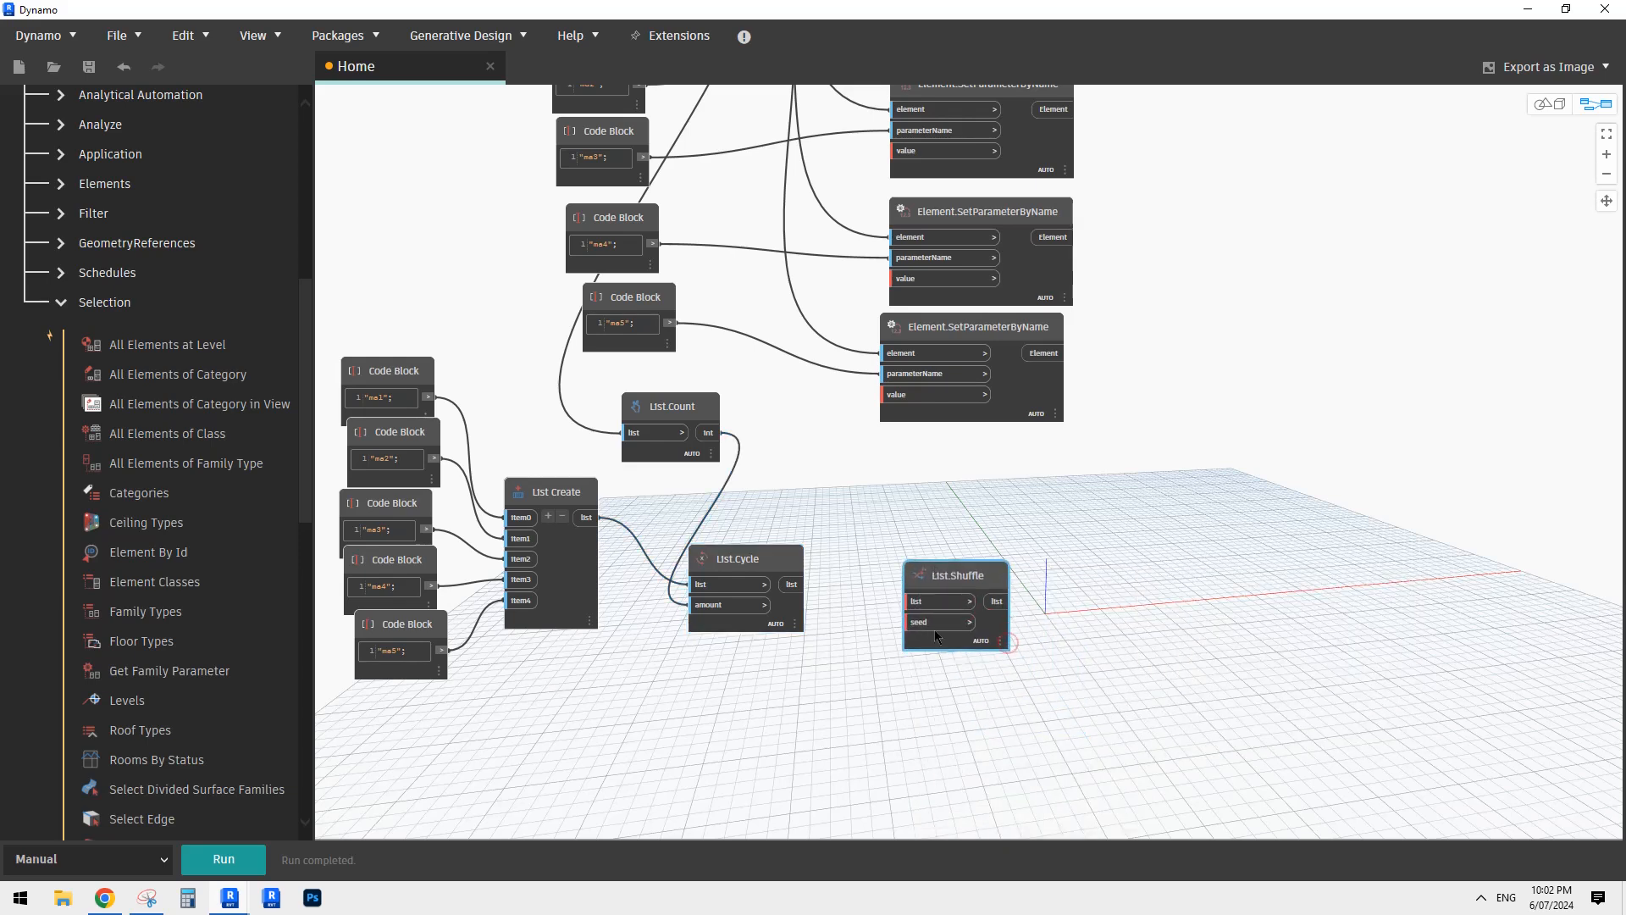
# Step: Add an Integer Slider node and place it below the List.Cycle and List.Shuffle nodes
pyautogui.rightClick(864, 720)
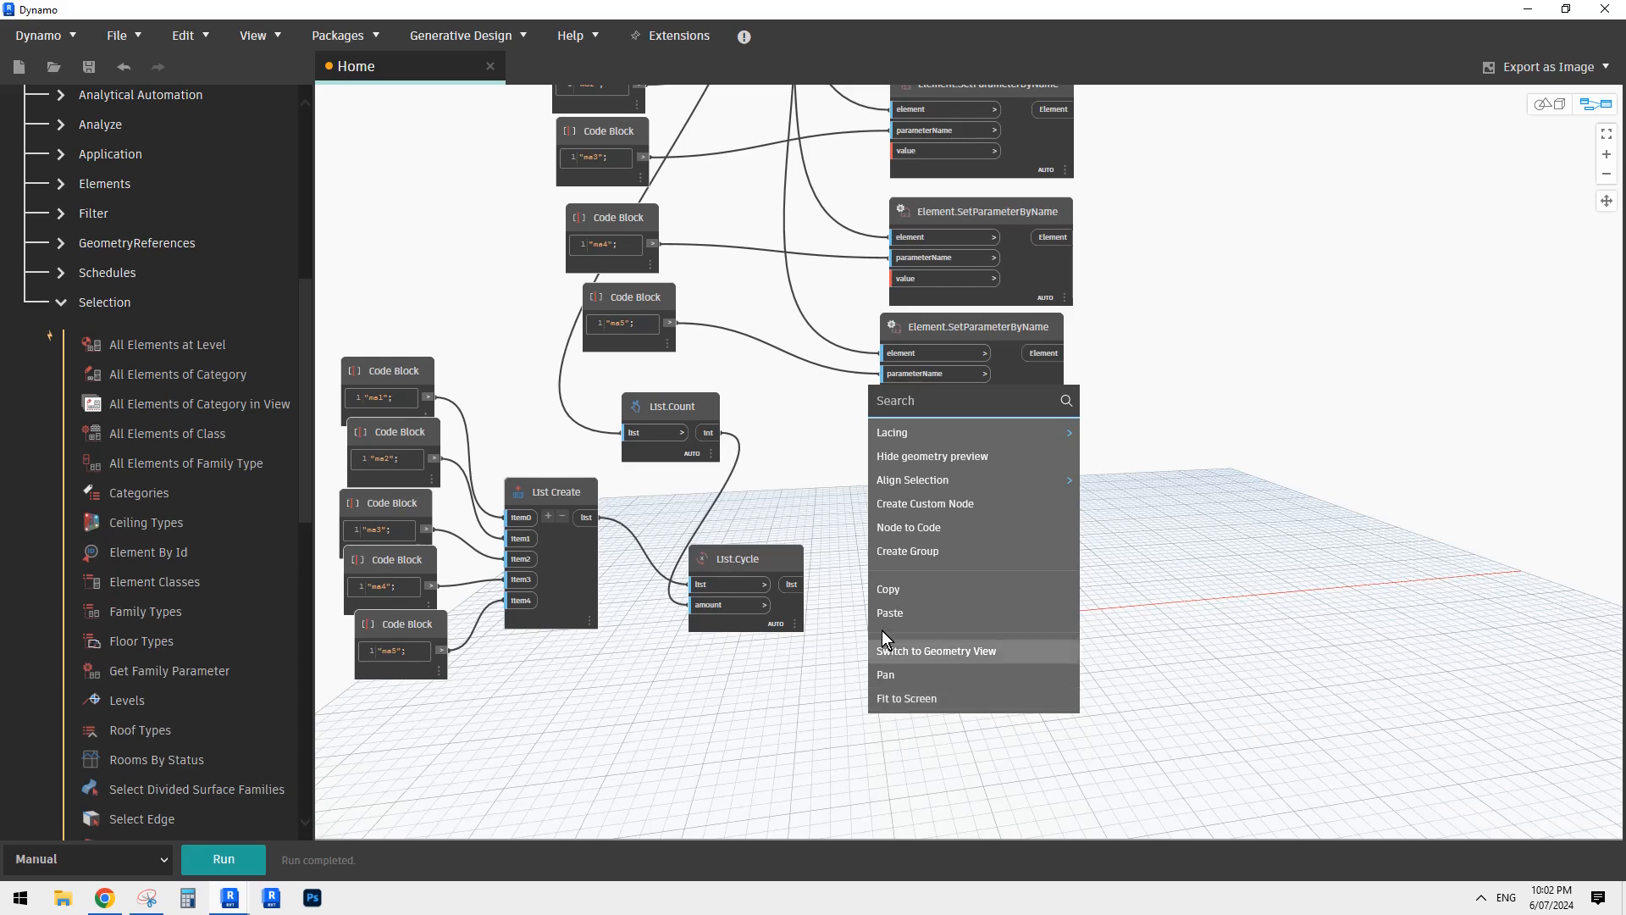
pyautogui.click(939, 401)
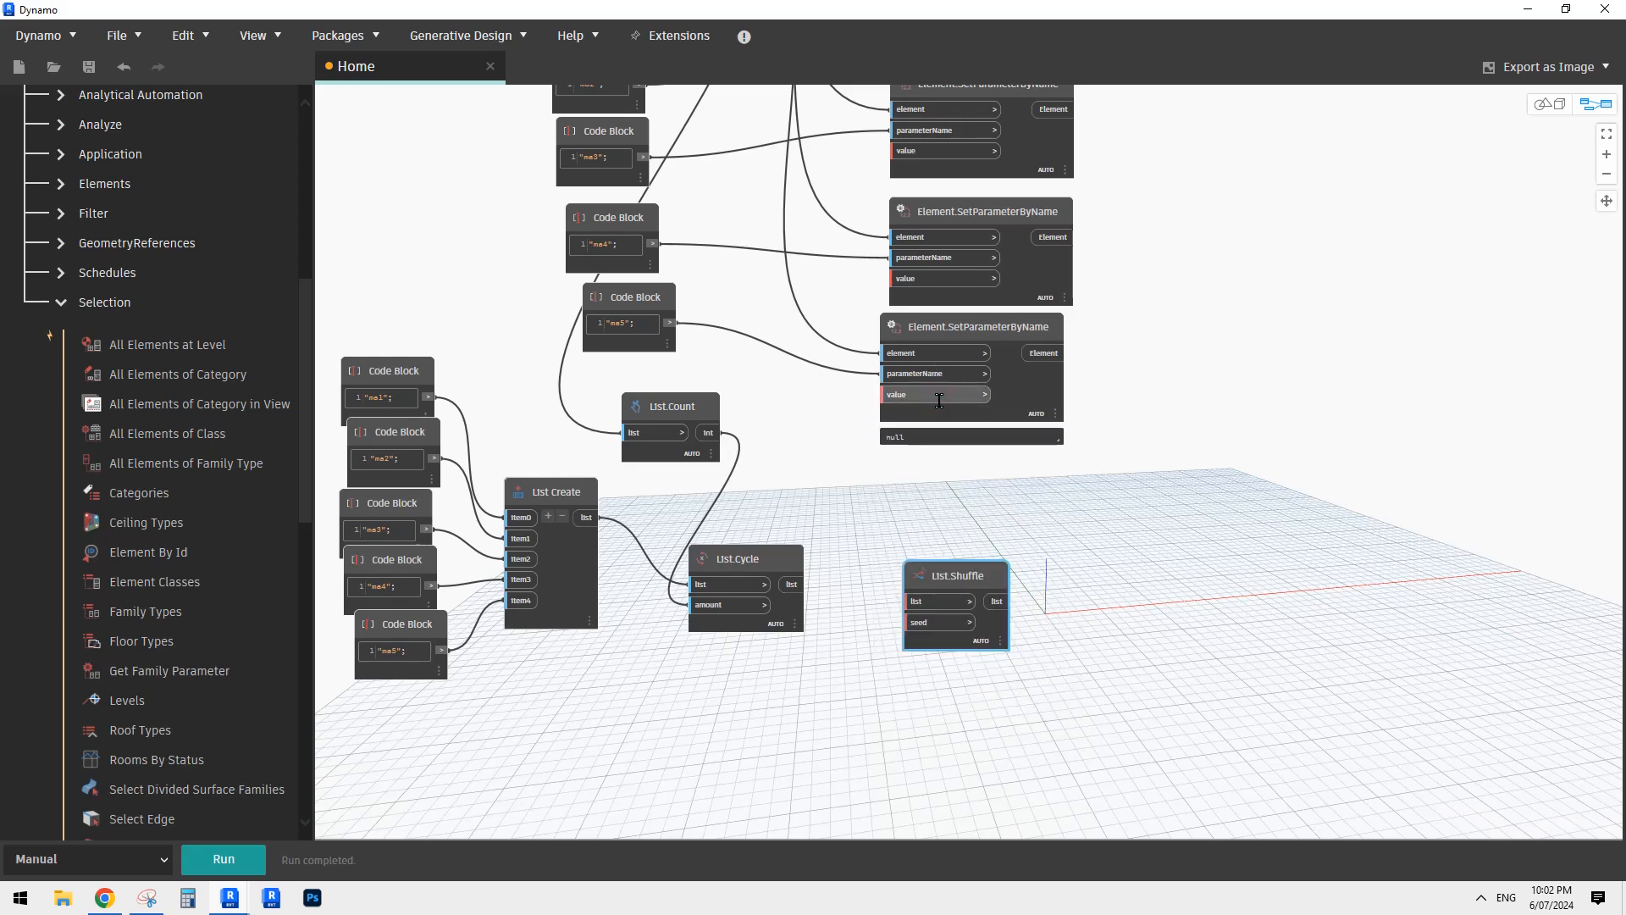
pyautogui.rightClick(879, 727)
pyautogui.write('integ')
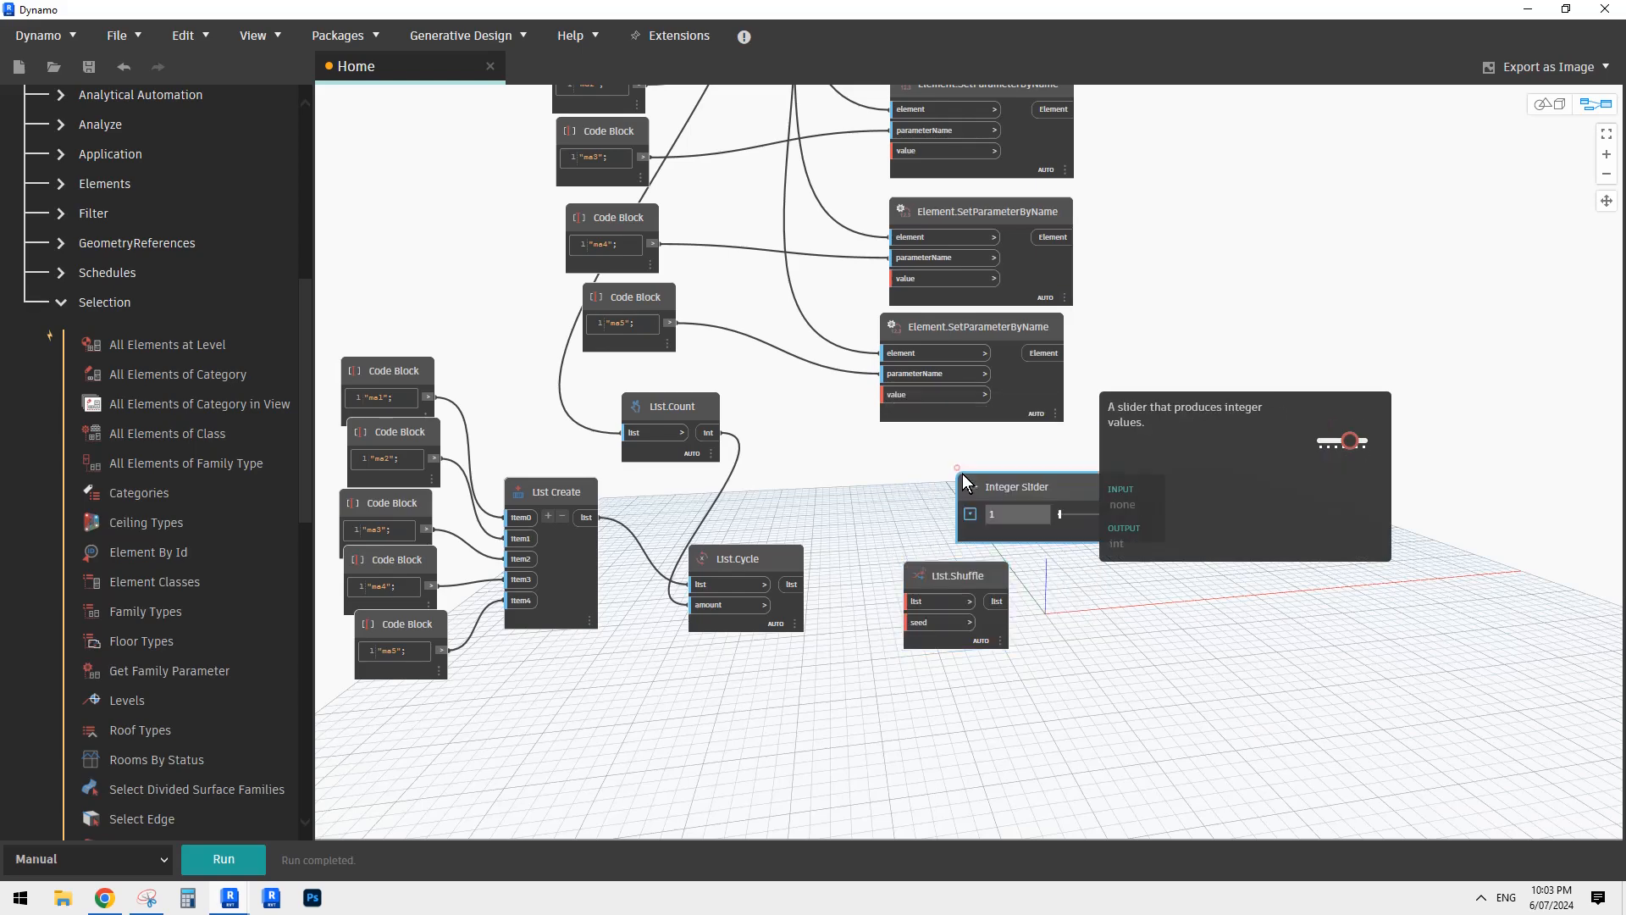
pyautogui.click(950, 469)
pyautogui.moveTo(958, 488); pyautogui.dragTo(821, 716)
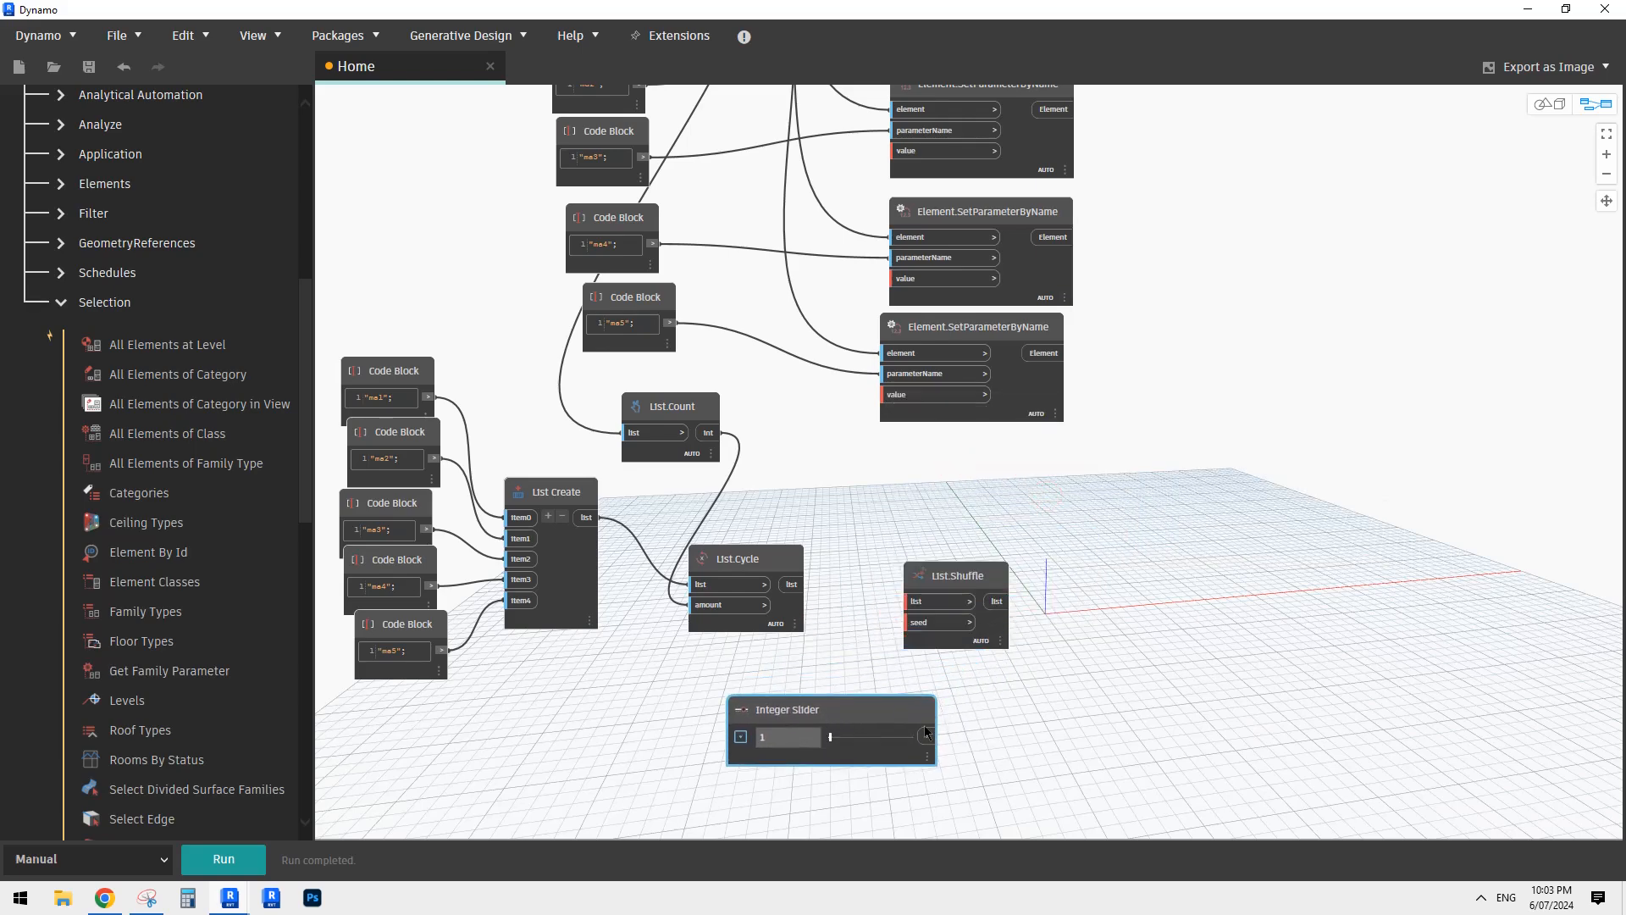
# Step: Connect the Integer Slider to the seed input of List.Shuffle and the List.Cycle output to its list input
pyautogui.moveTo(932, 725); pyautogui.dragTo(771, 581)
pyautogui.scroll(2, 907, 605)
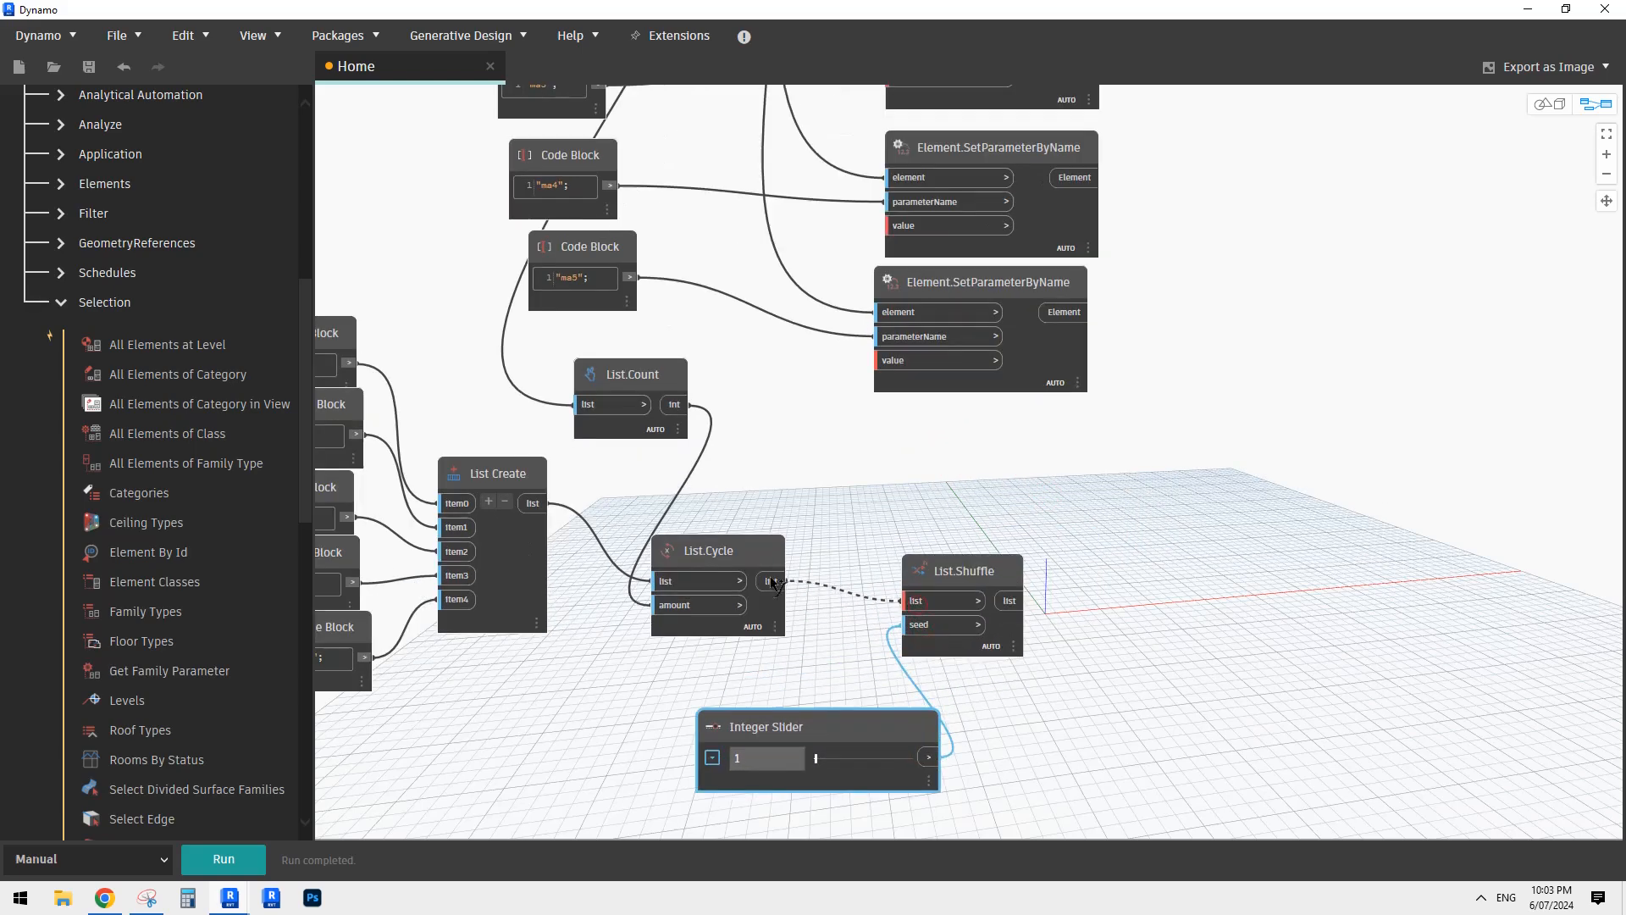
pyautogui.scroll(-2, 948, 492)
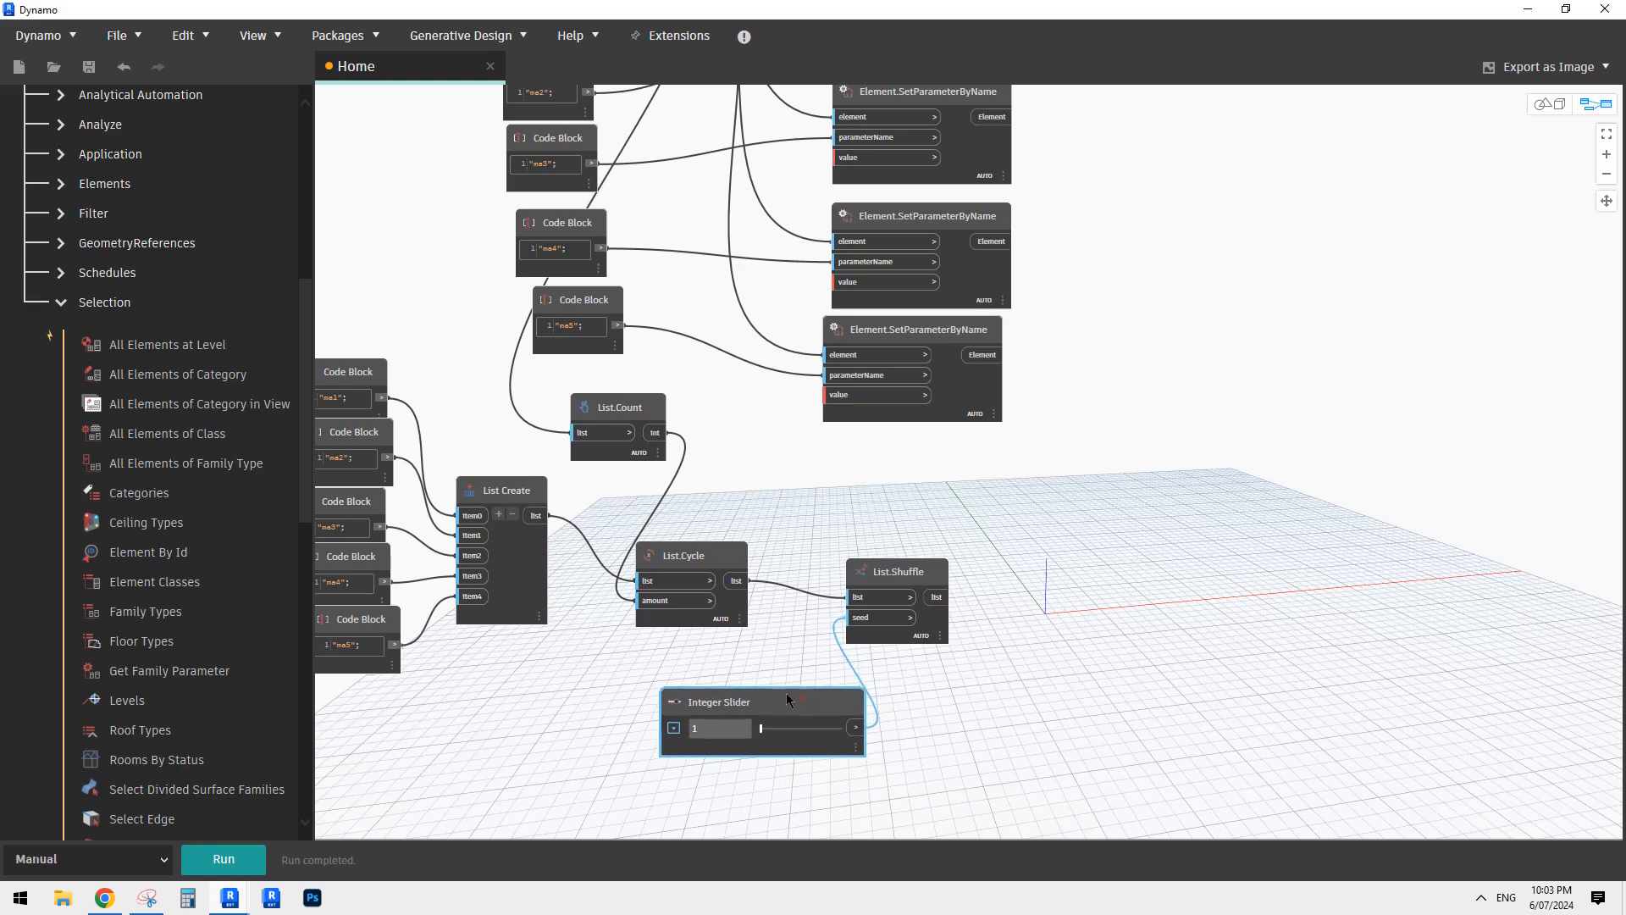
# Step: Connect the List.Shuffle output to the value inputs of all five Element.SetParameterByName nodes and run the graph
pyautogui.scroll(-3, 974, 576)
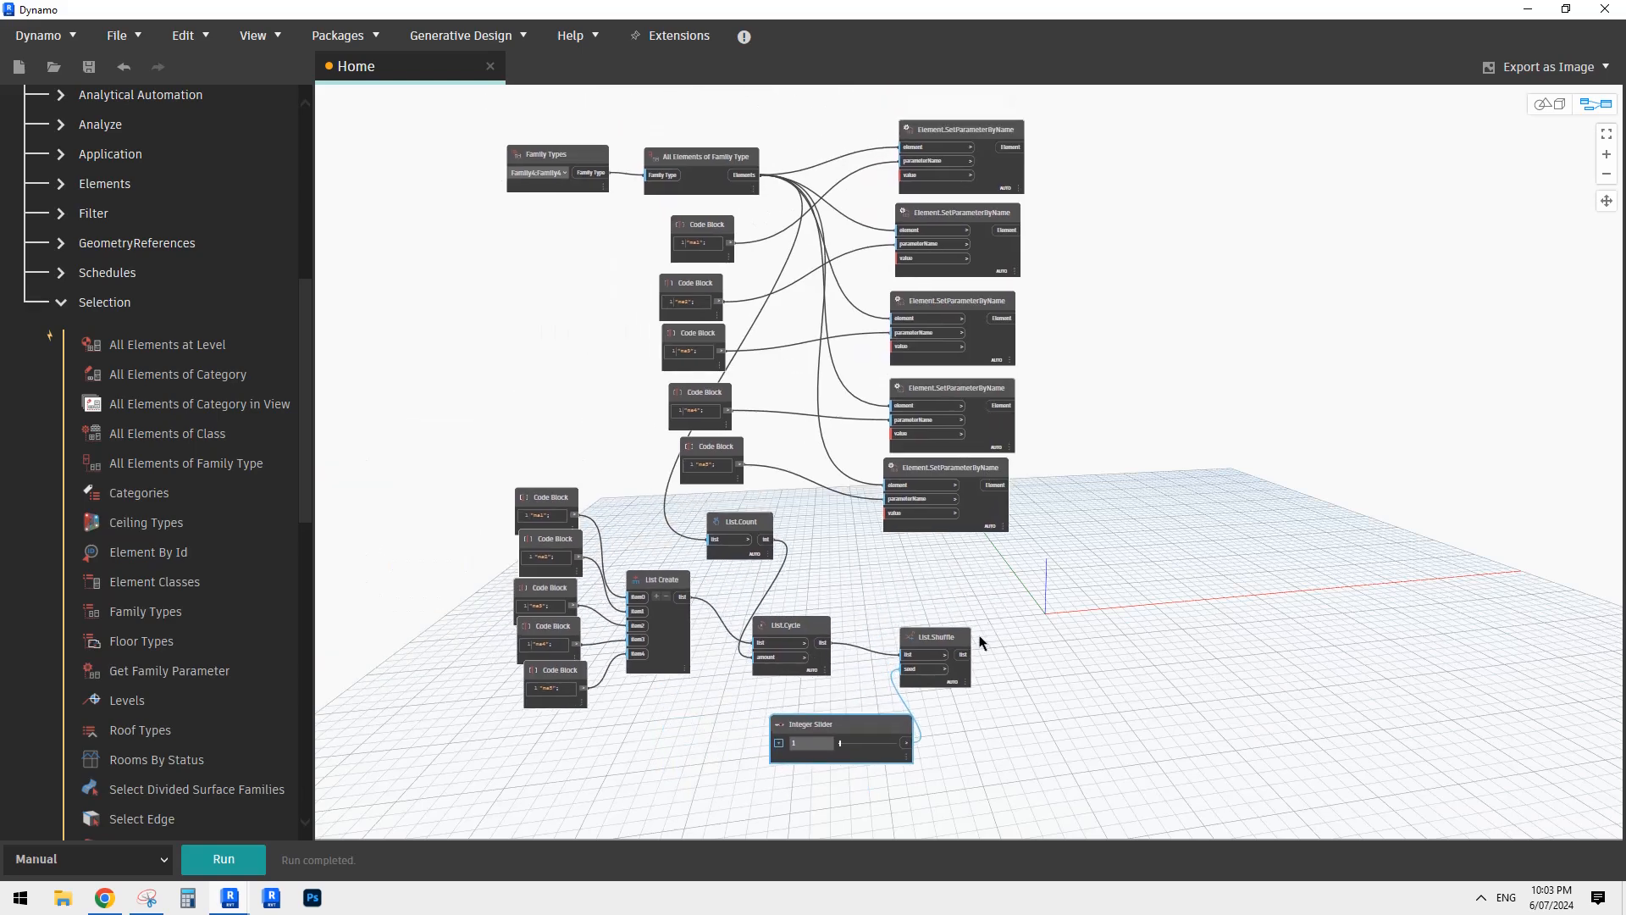
pyautogui.moveTo(963, 655); pyautogui.dragTo(888, 514)
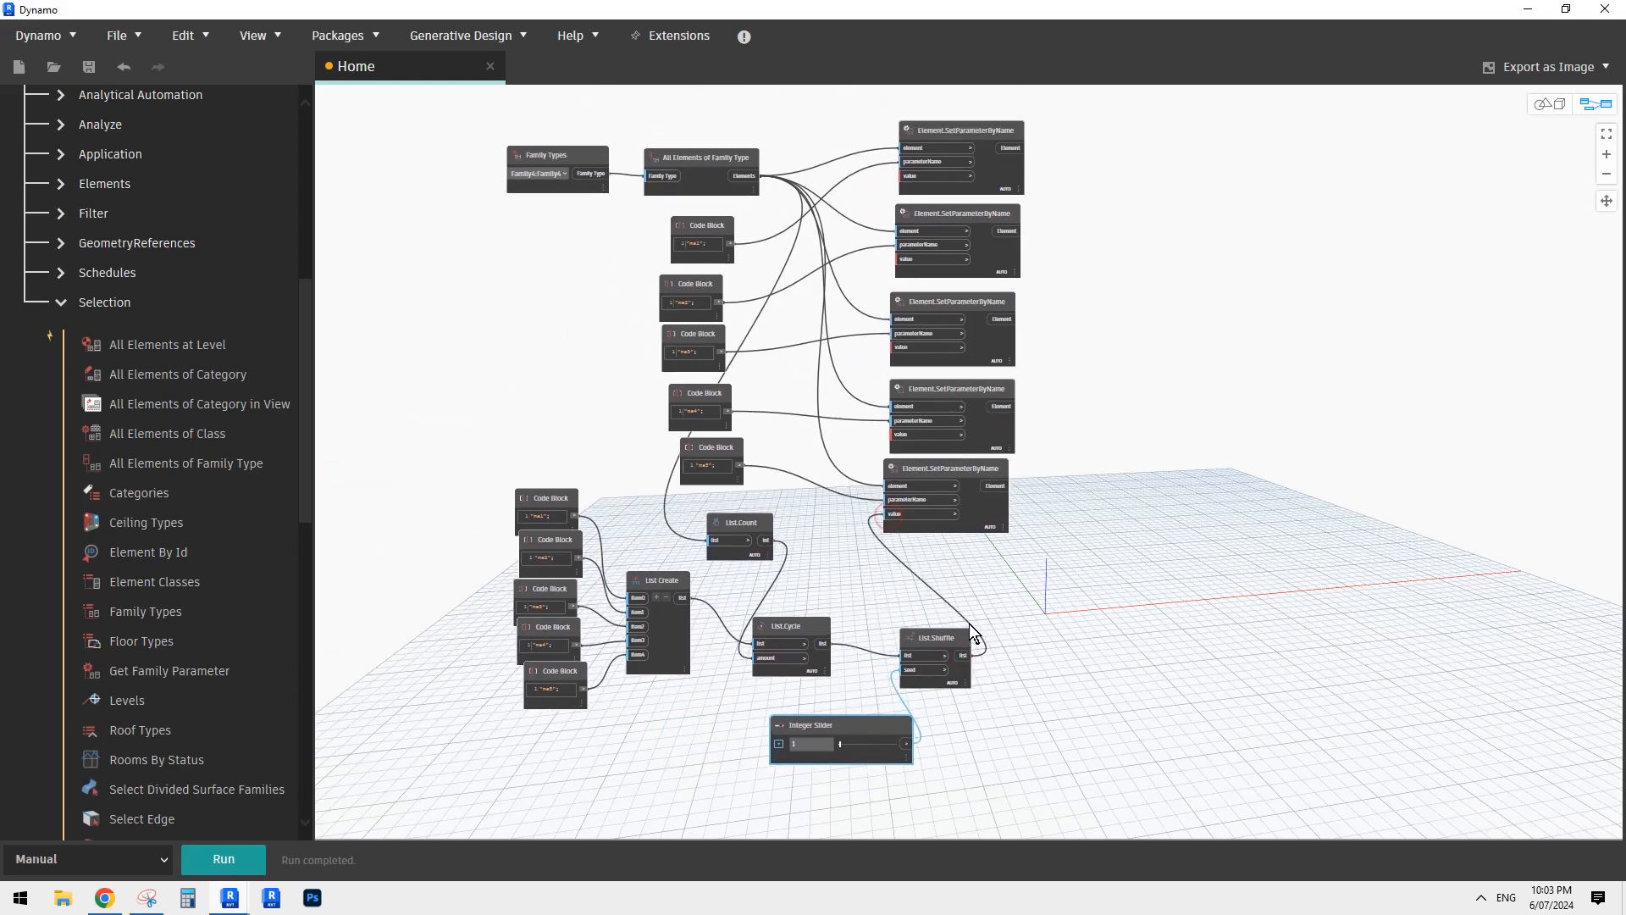
pyautogui.moveTo(965, 654); pyautogui.dragTo(910, 445)
pyautogui.click(906, 348)
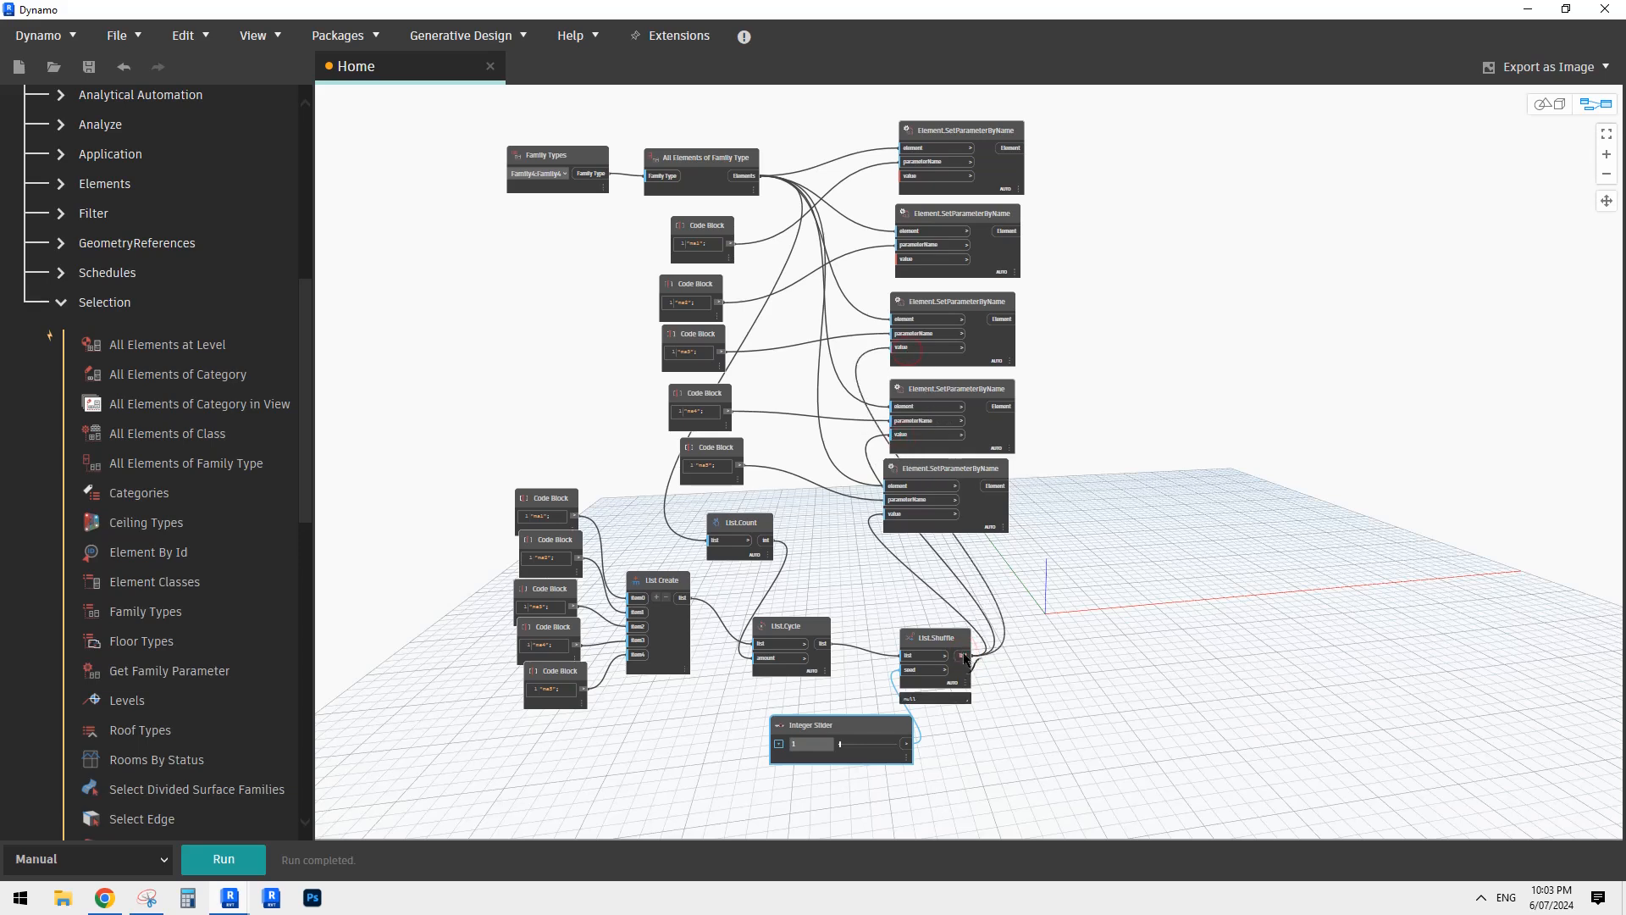
pyautogui.click(908, 261)
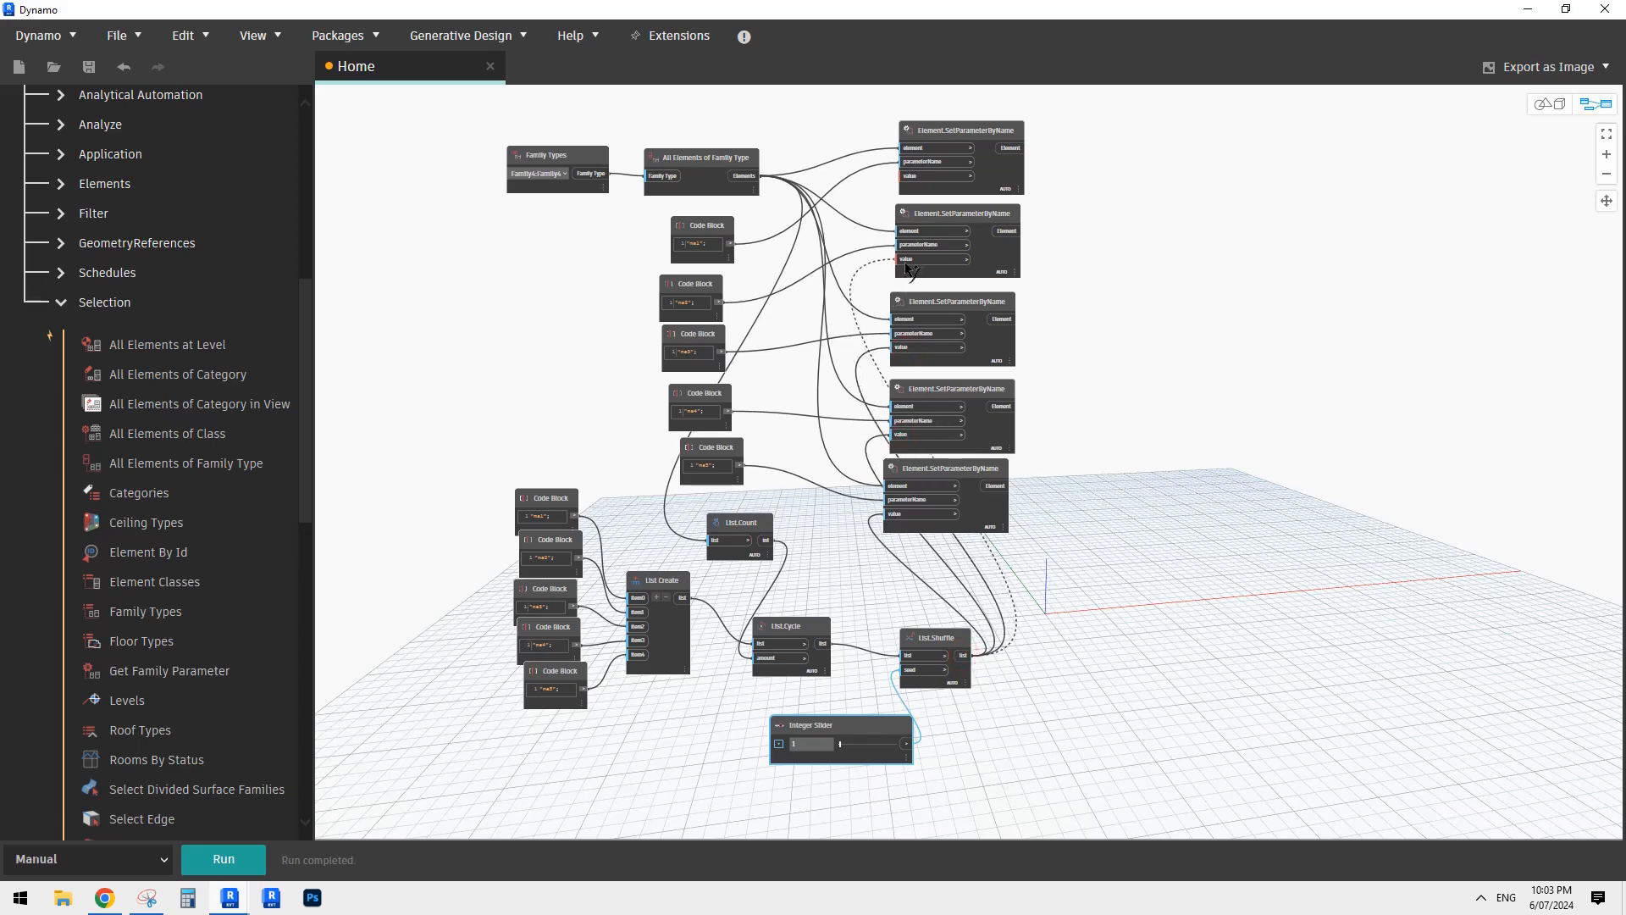
pyautogui.click(964, 655)
pyautogui.click(901, 176)
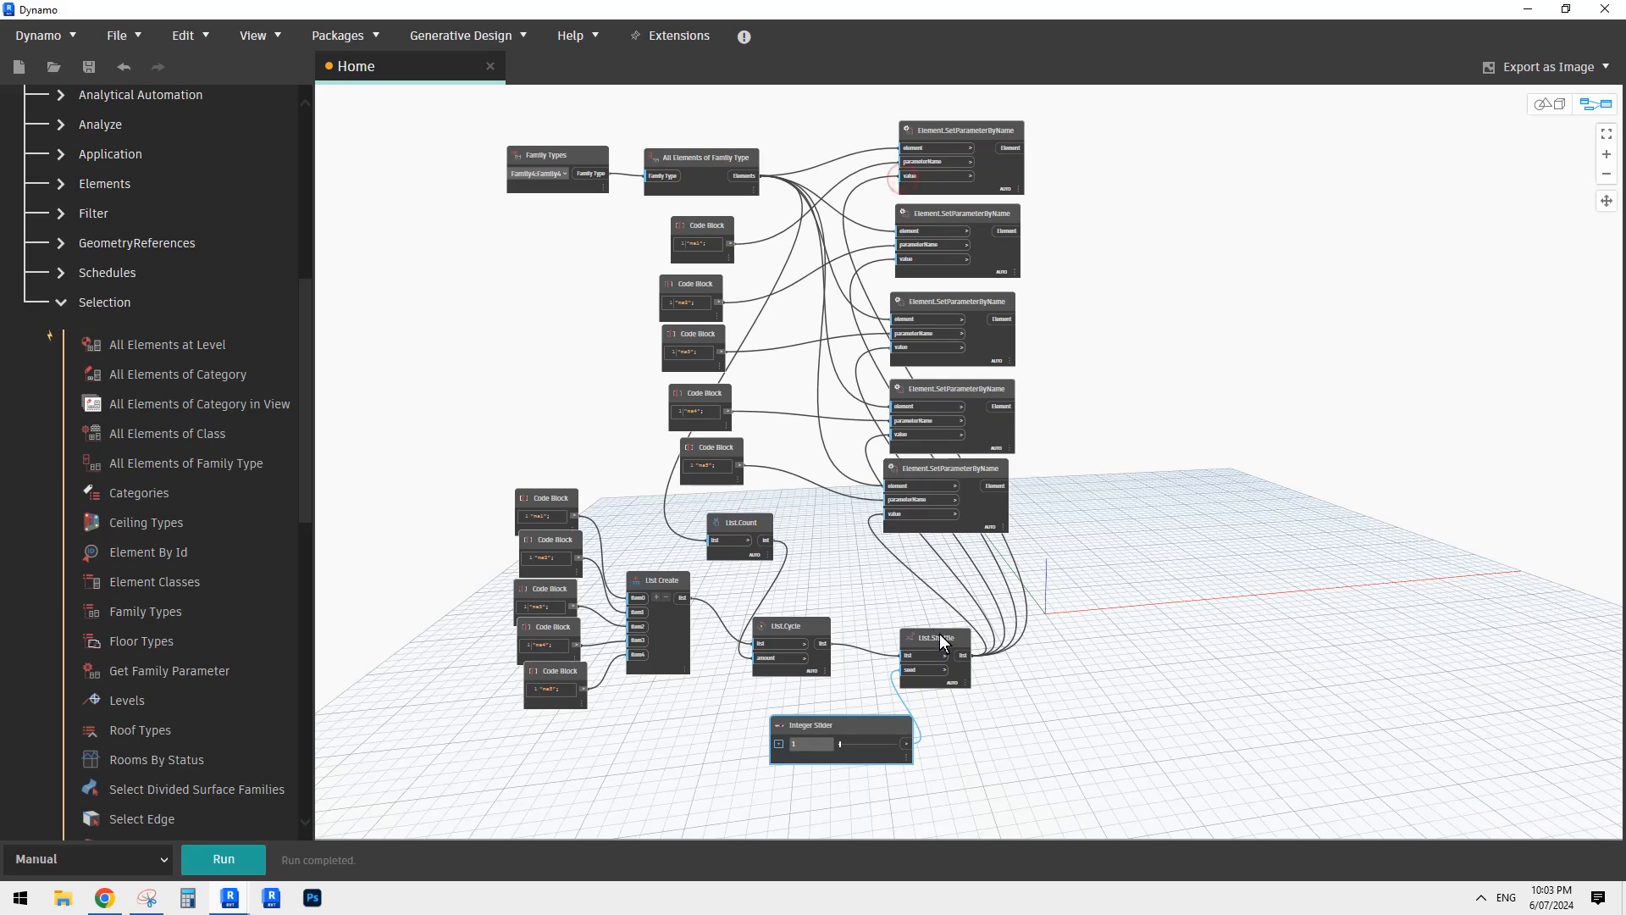
pyautogui.click(236, 852)
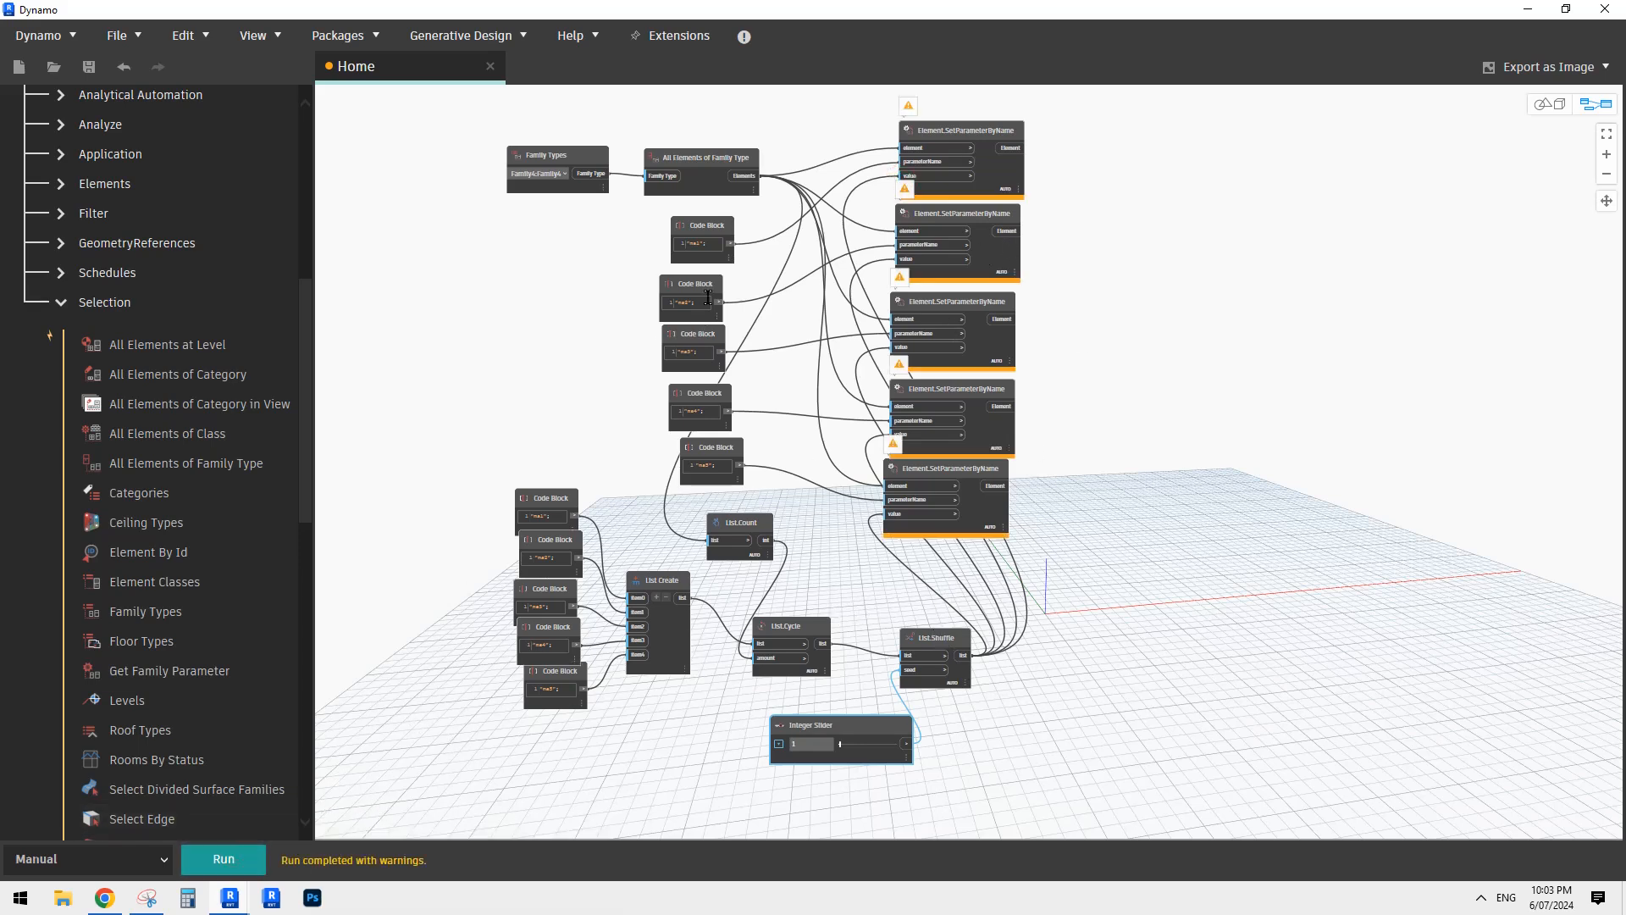
# Step: Examine the graph from the "ma1" to "ma5" Code Blocks through List.Shuffle to the value input of Element.SetParameterByName
pyautogui.scroll(3, 875, 625)
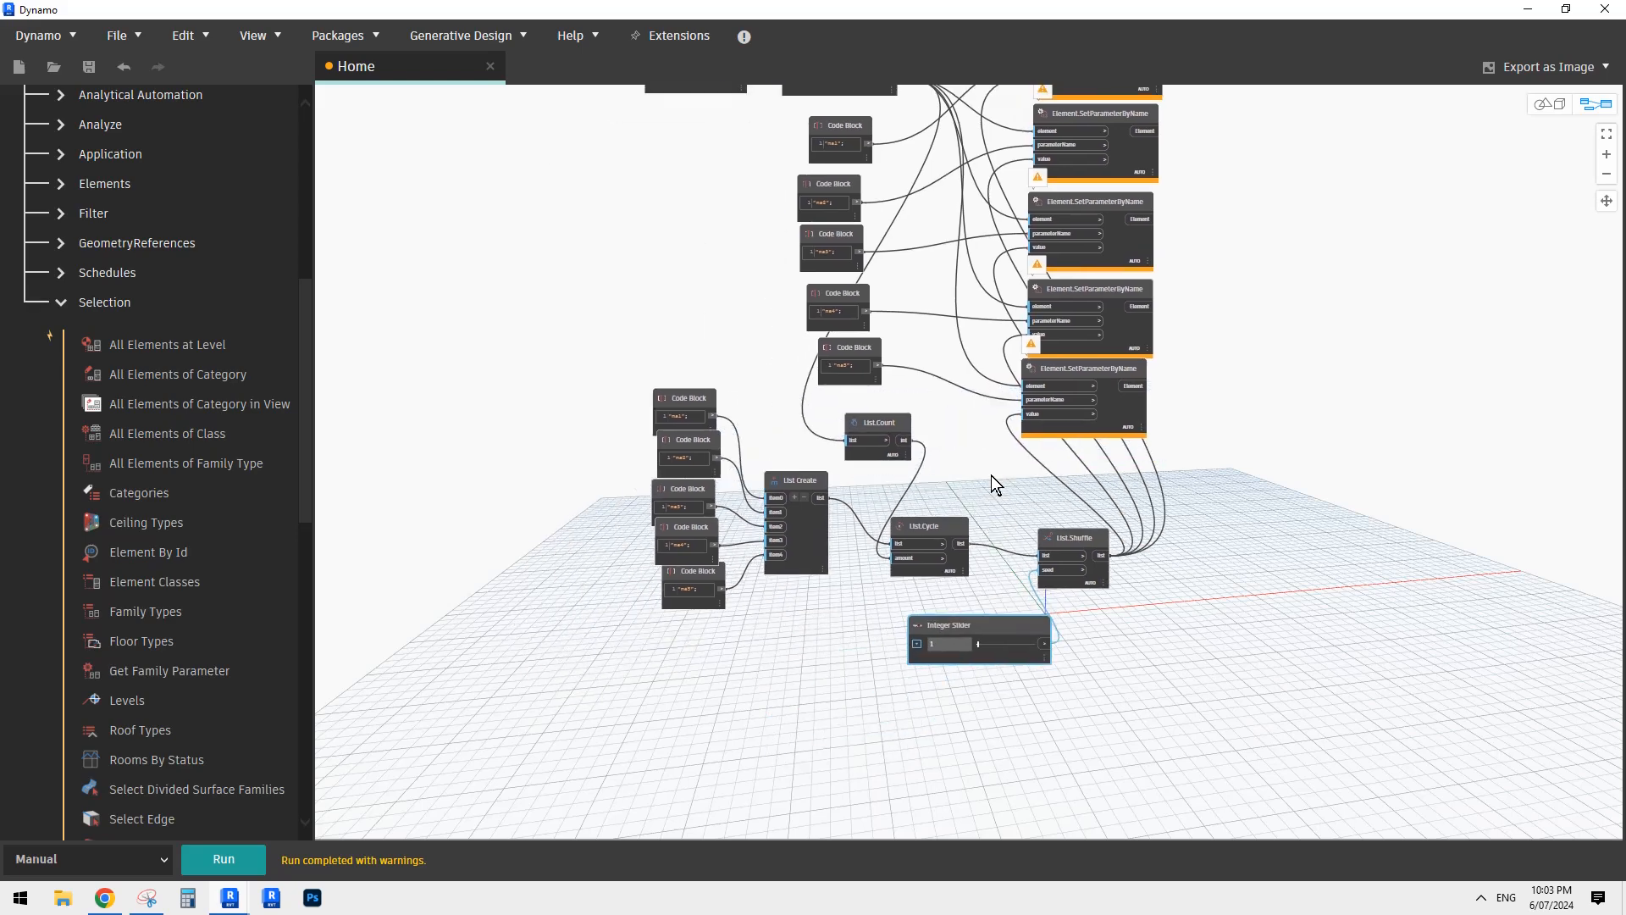
pyautogui.scroll(-2, 881, 500)
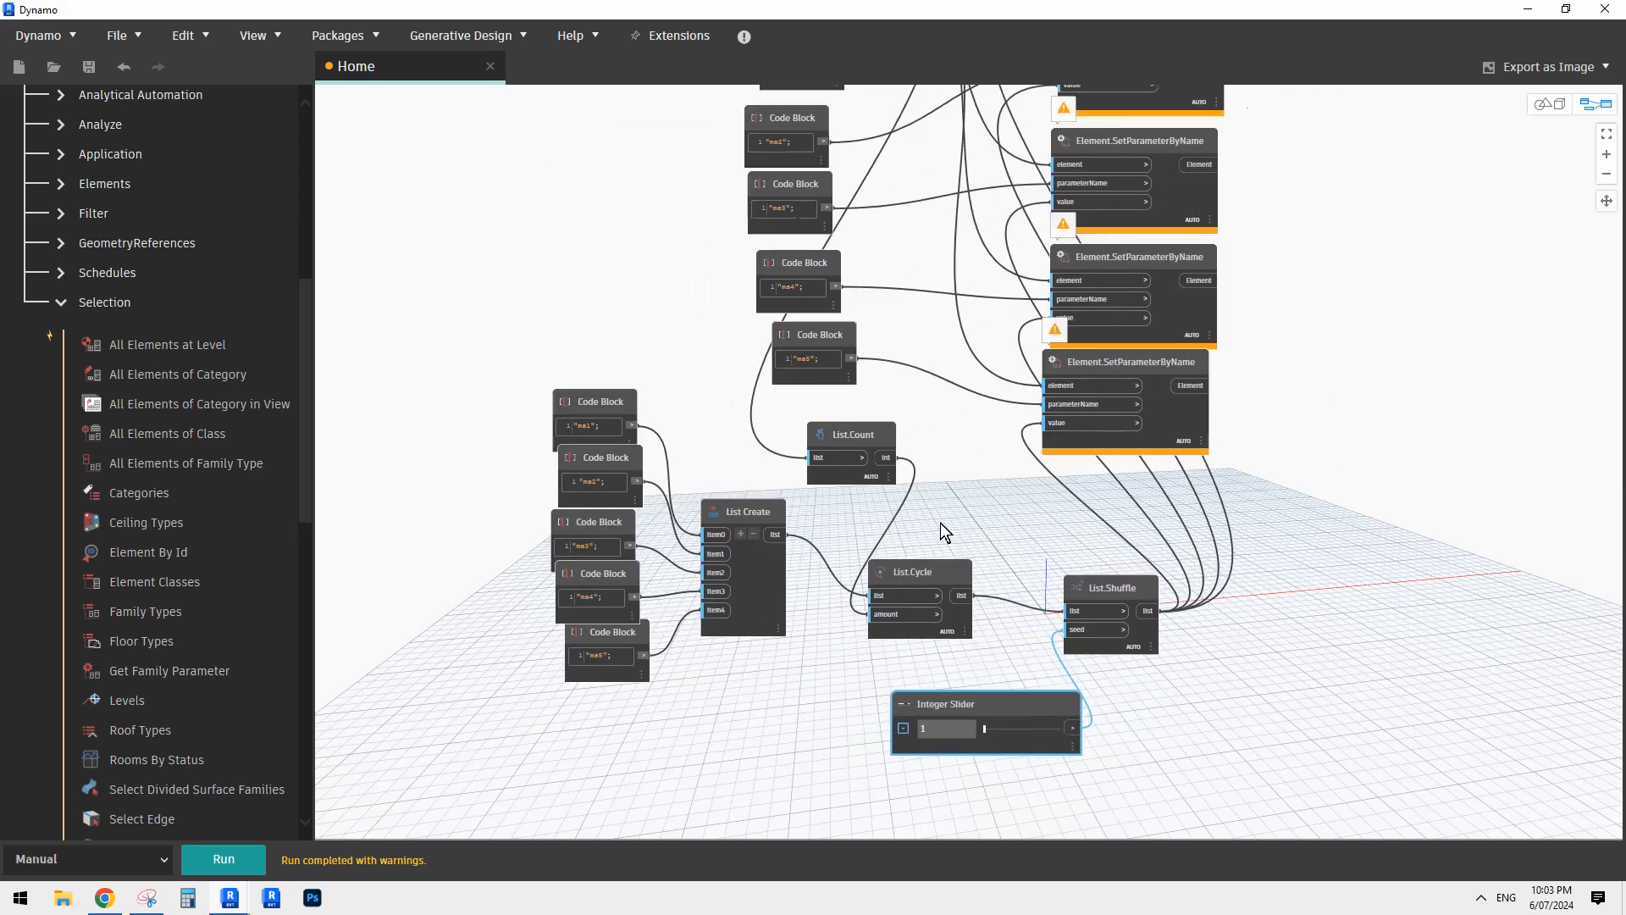
pyautogui.moveTo(1043, 425)
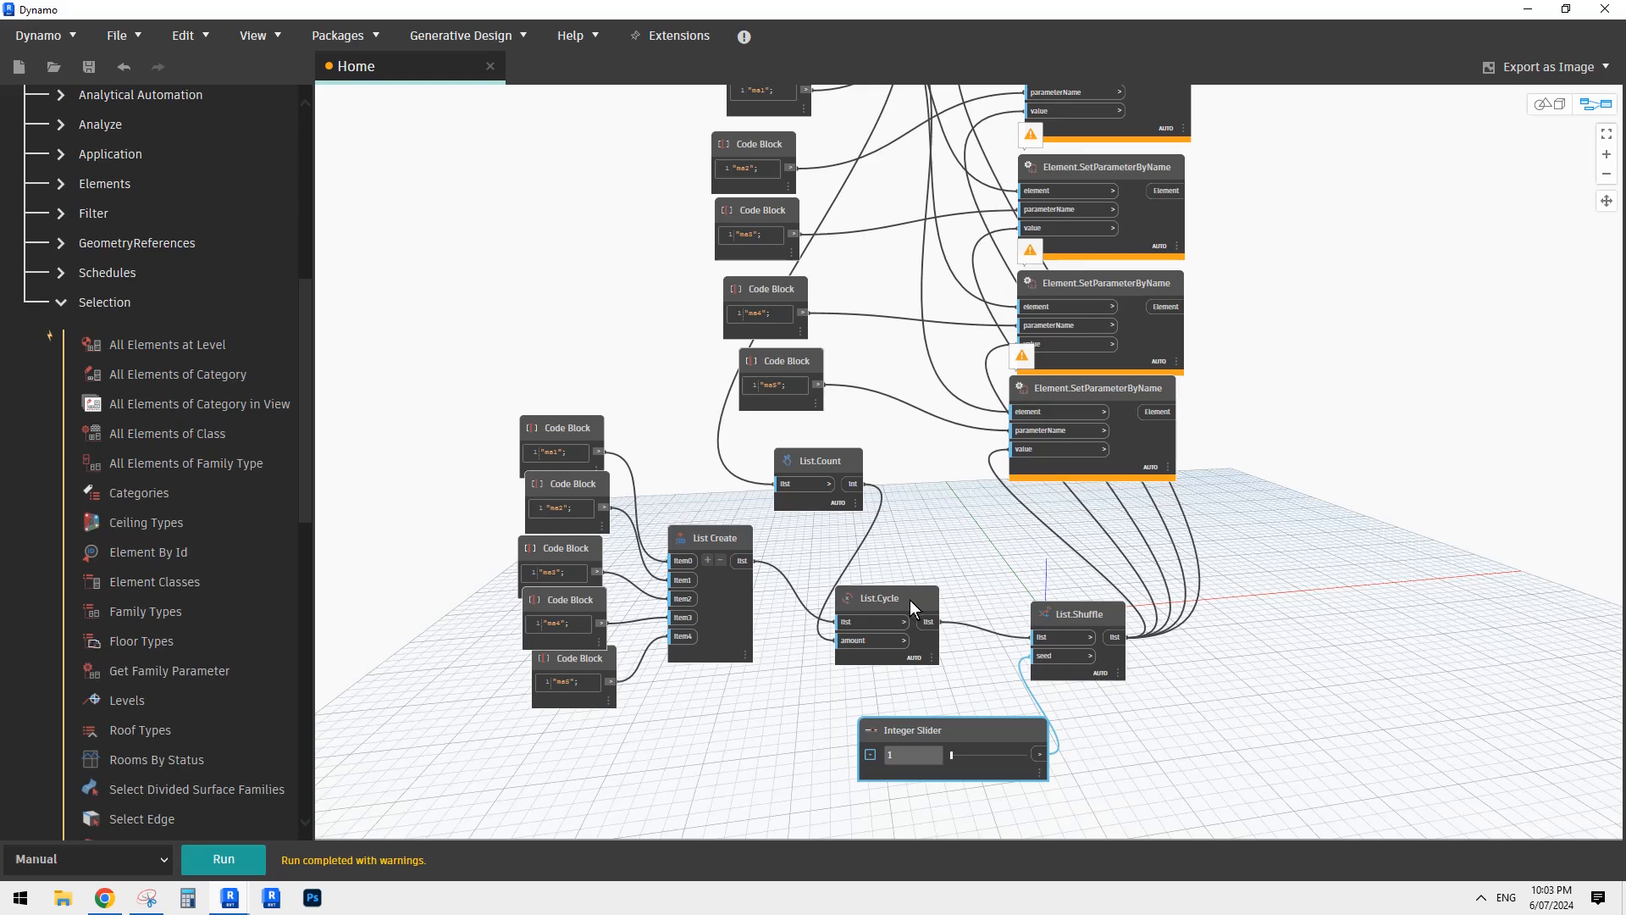
pyautogui.scroll(3, 974, 471)
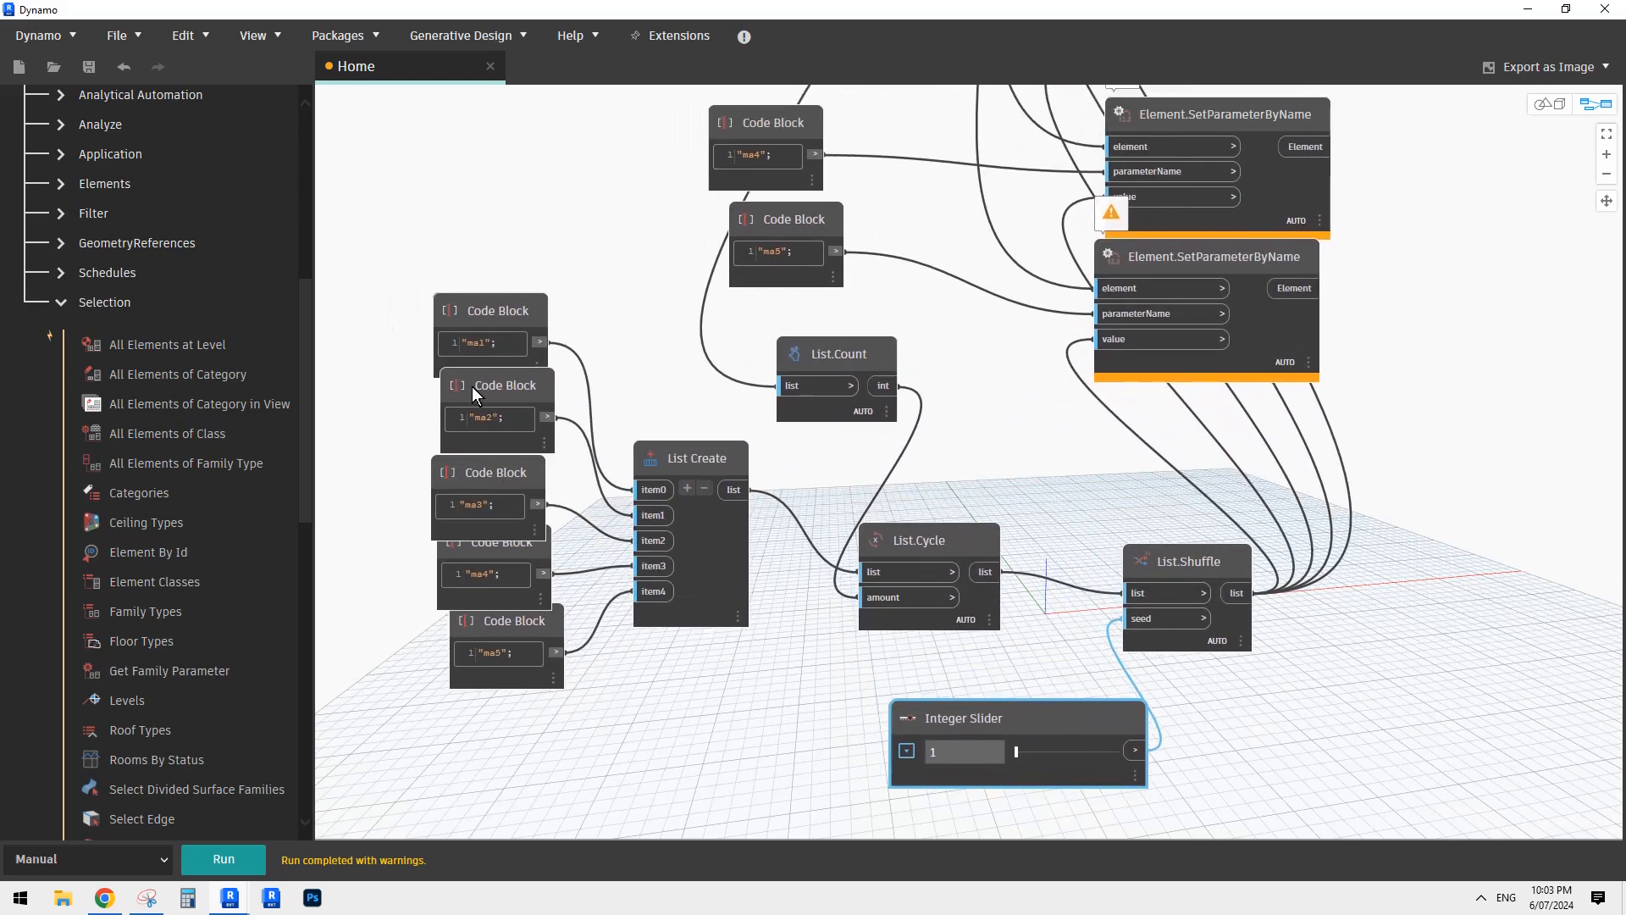
pyautogui.moveTo(495, 343)
pyautogui.moveTo(1087, 503); pyautogui.dragTo(921, 509, button='middle')
pyautogui.moveTo(1018, 351)
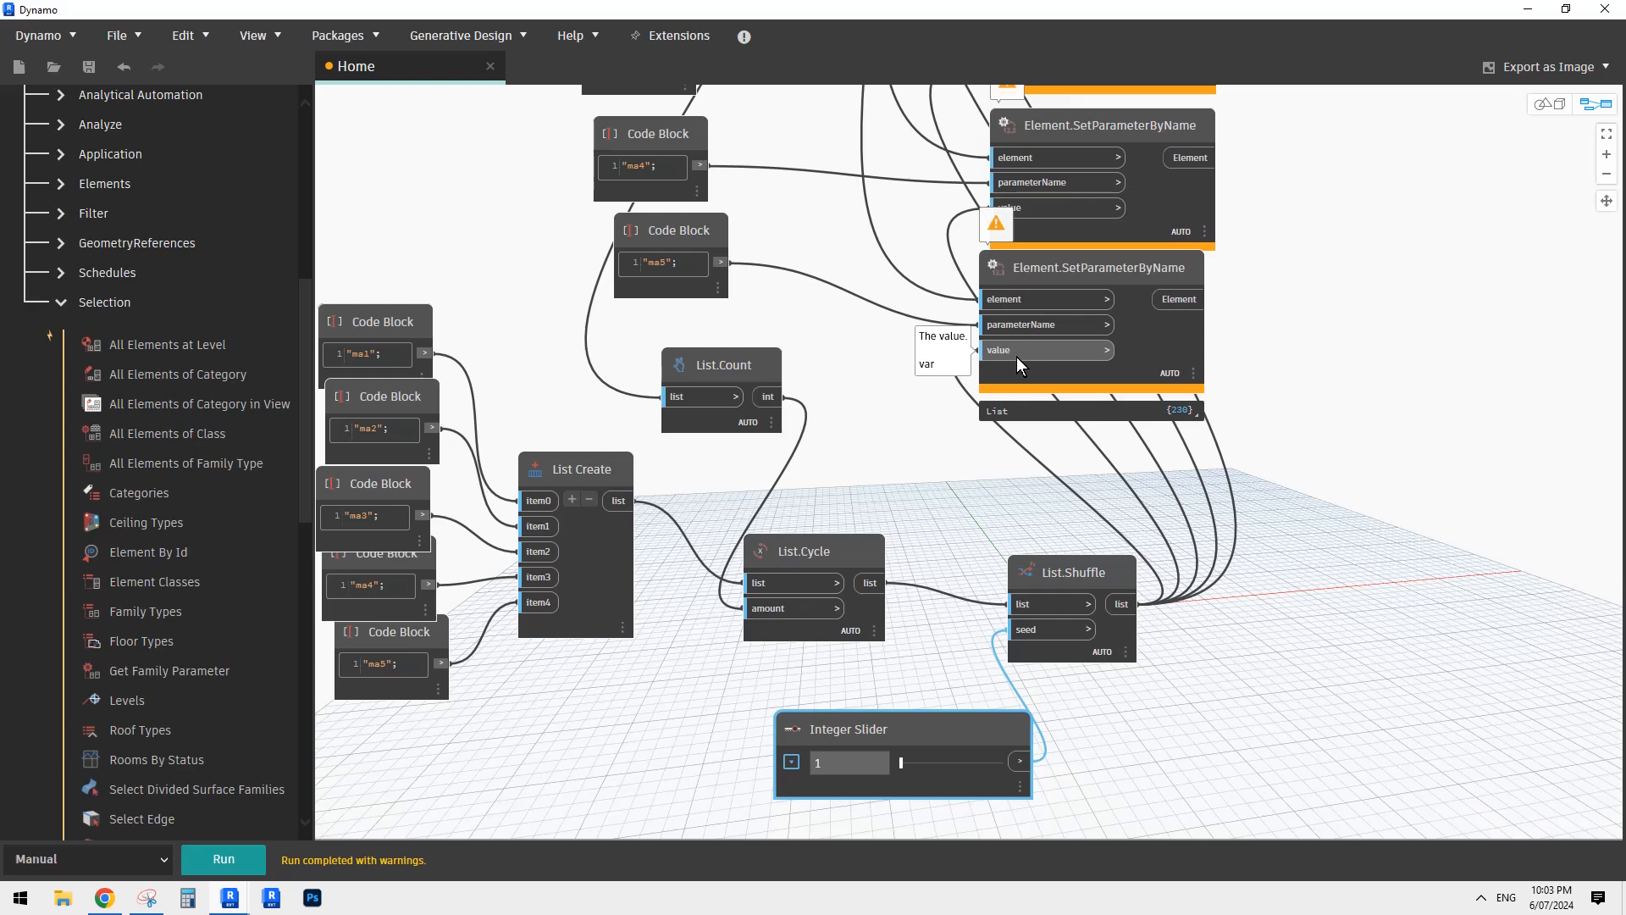
# Step: Add a Material.ByName node and place it above the List.Cycle node
pyautogui.moveTo(895, 489); pyautogui.dragTo(1019, 420, button='middle')
pyautogui.moveTo(771, 448); pyautogui.dragTo(935, 495, button='middle')
pyautogui.rightClick(1091, 403)
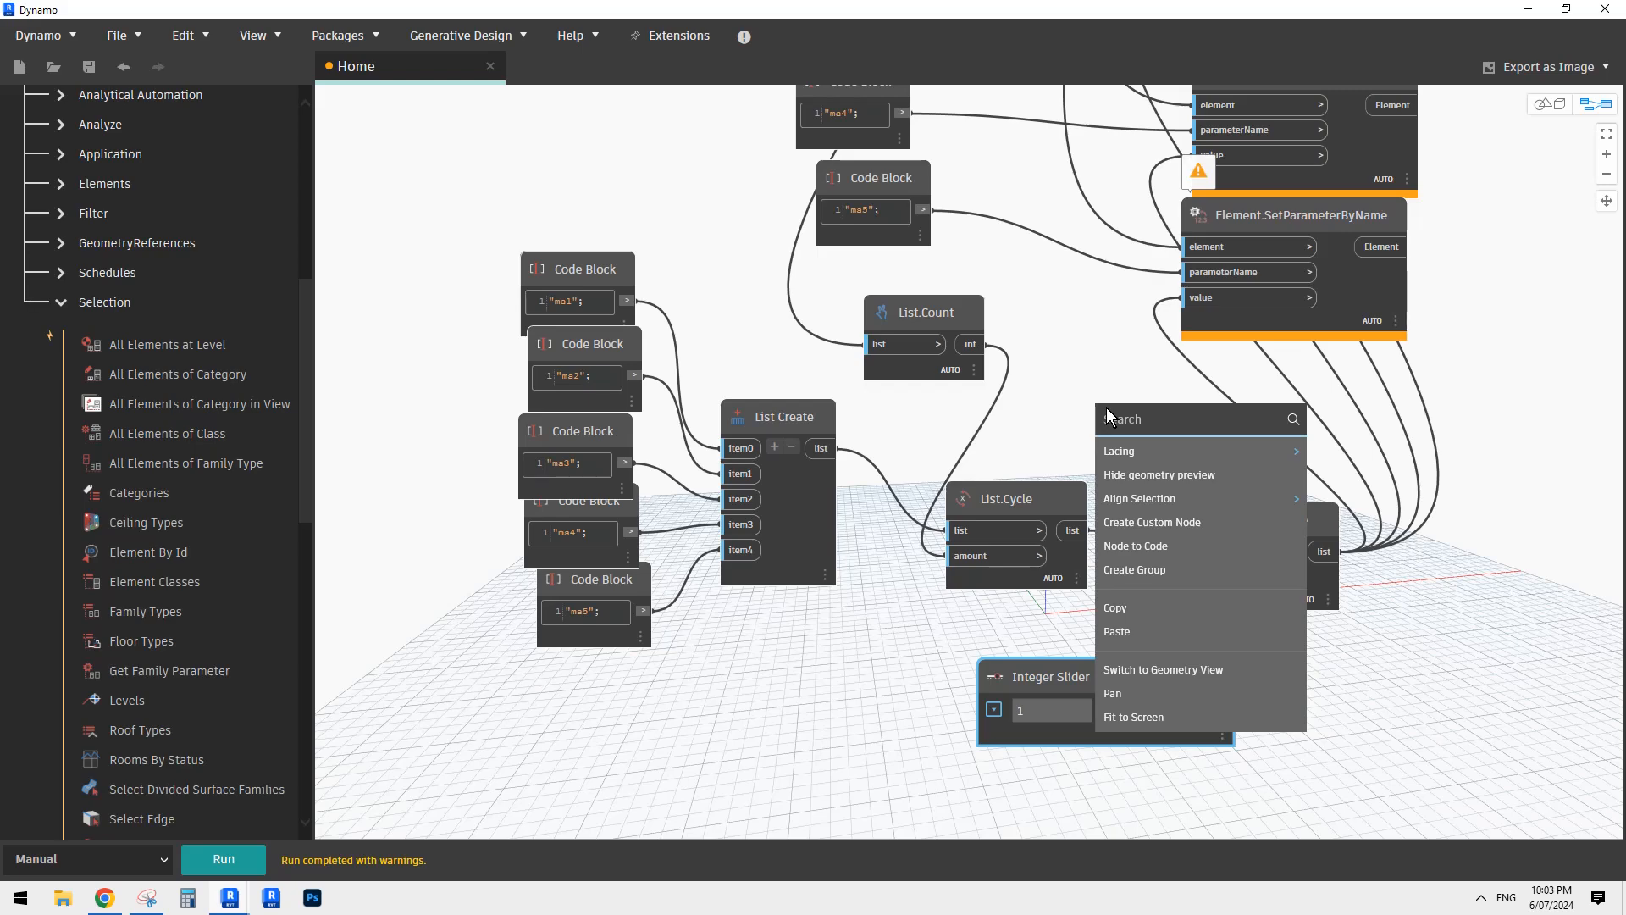
pyautogui.write('material')
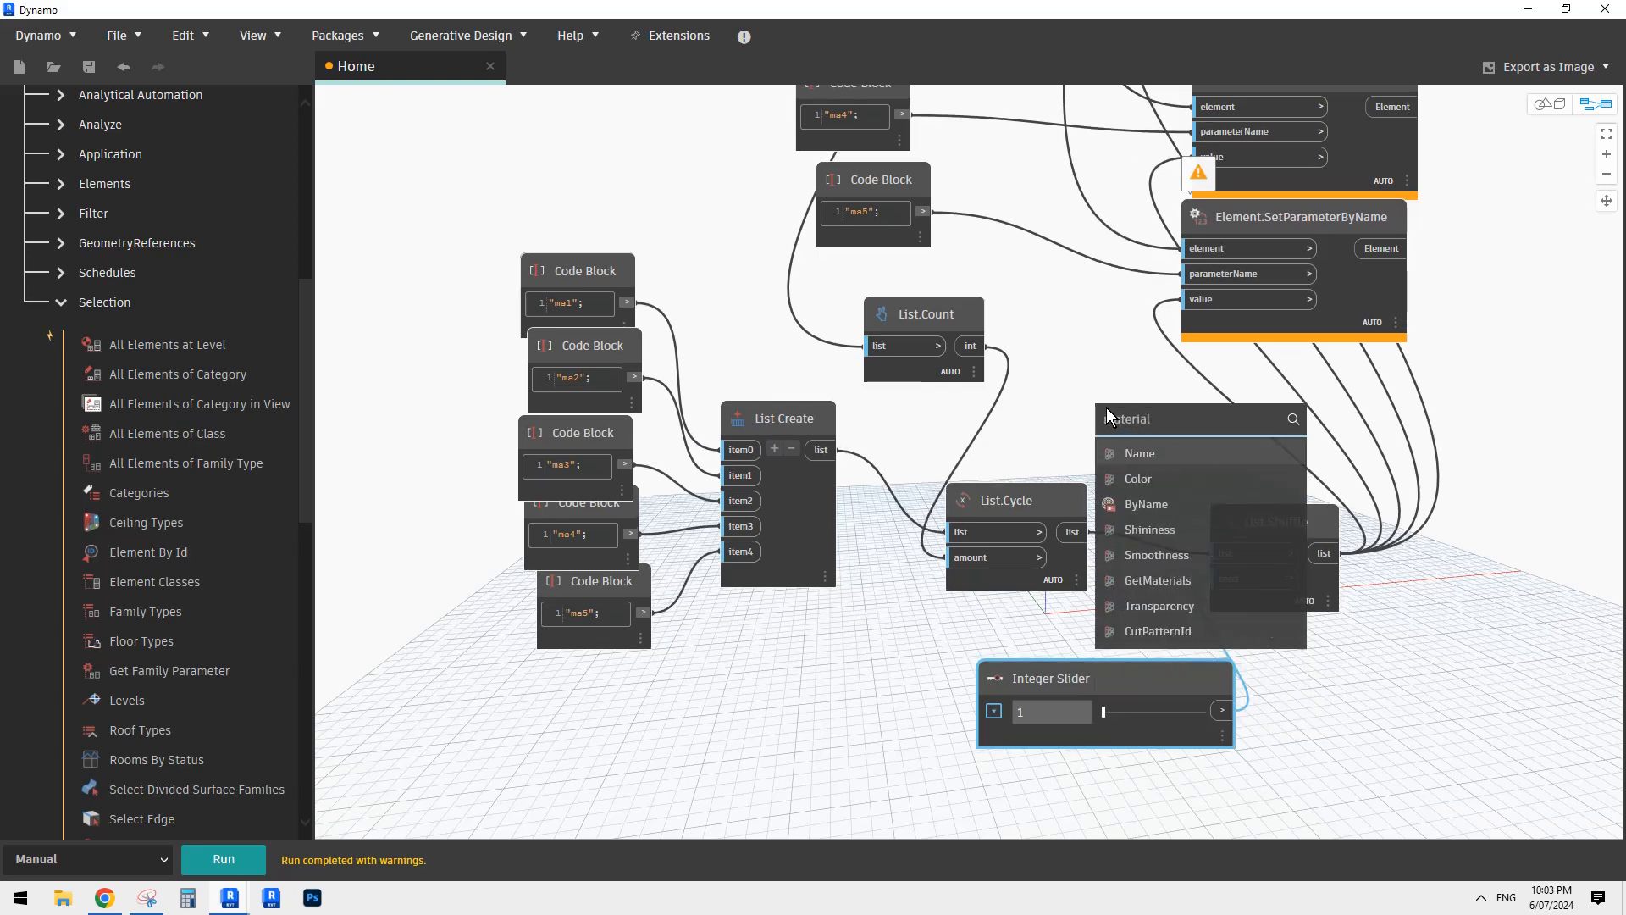
pyautogui.click(1147, 505)
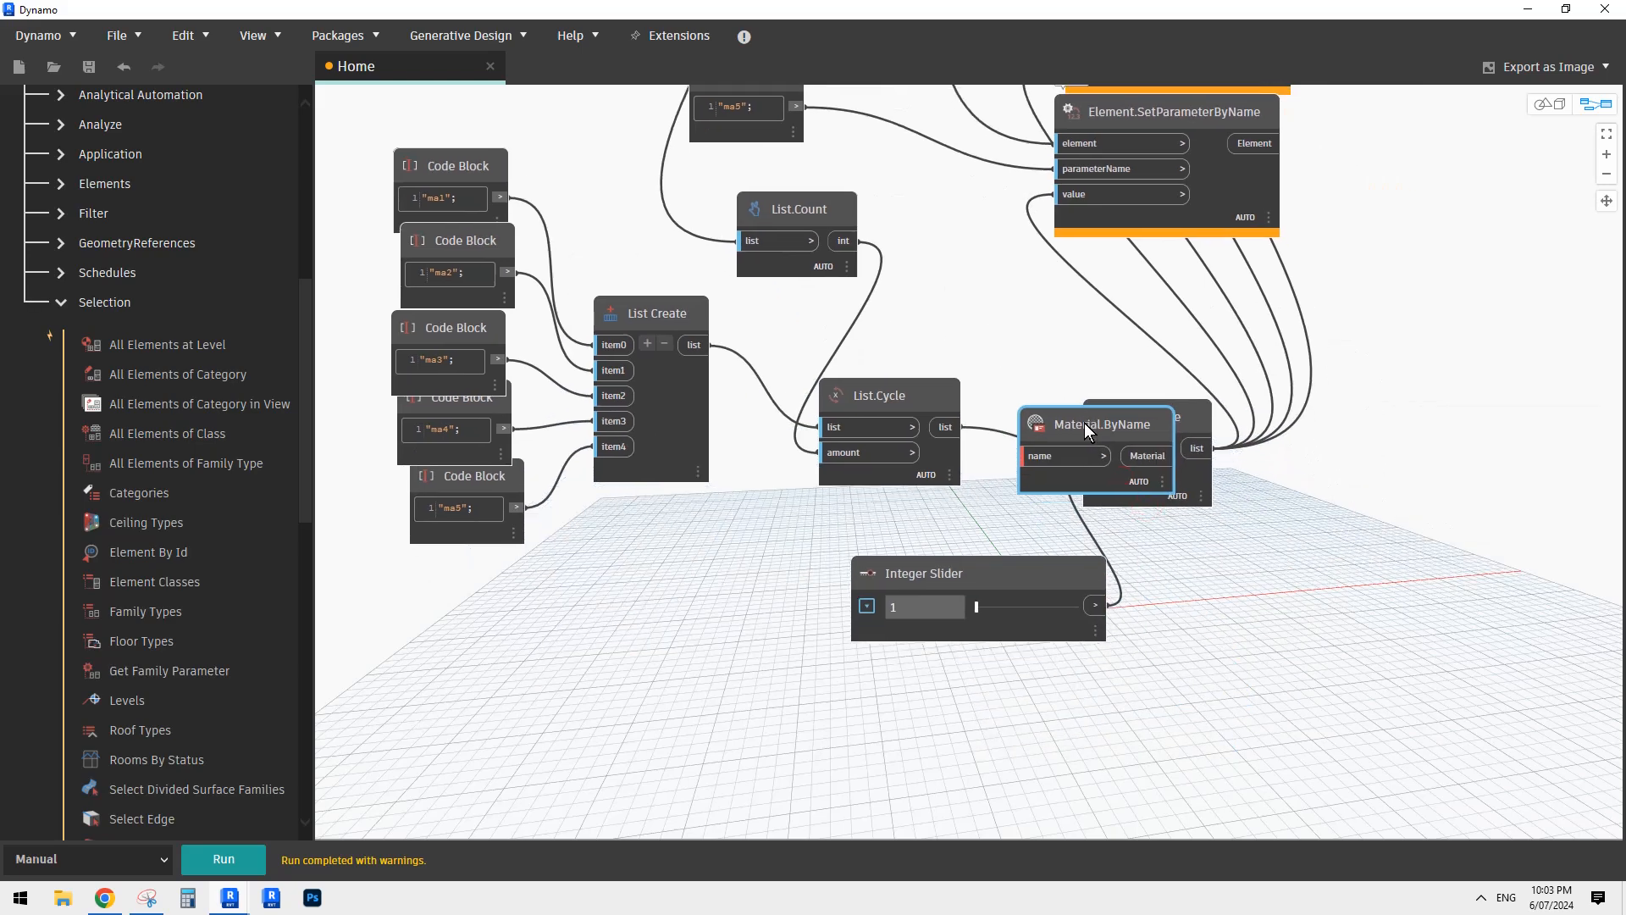
pyautogui.moveTo(1084, 423); pyautogui.dragTo(1008, 314)
pyautogui.moveTo(852, 359); pyautogui.dragTo(845, 496, button='middle')
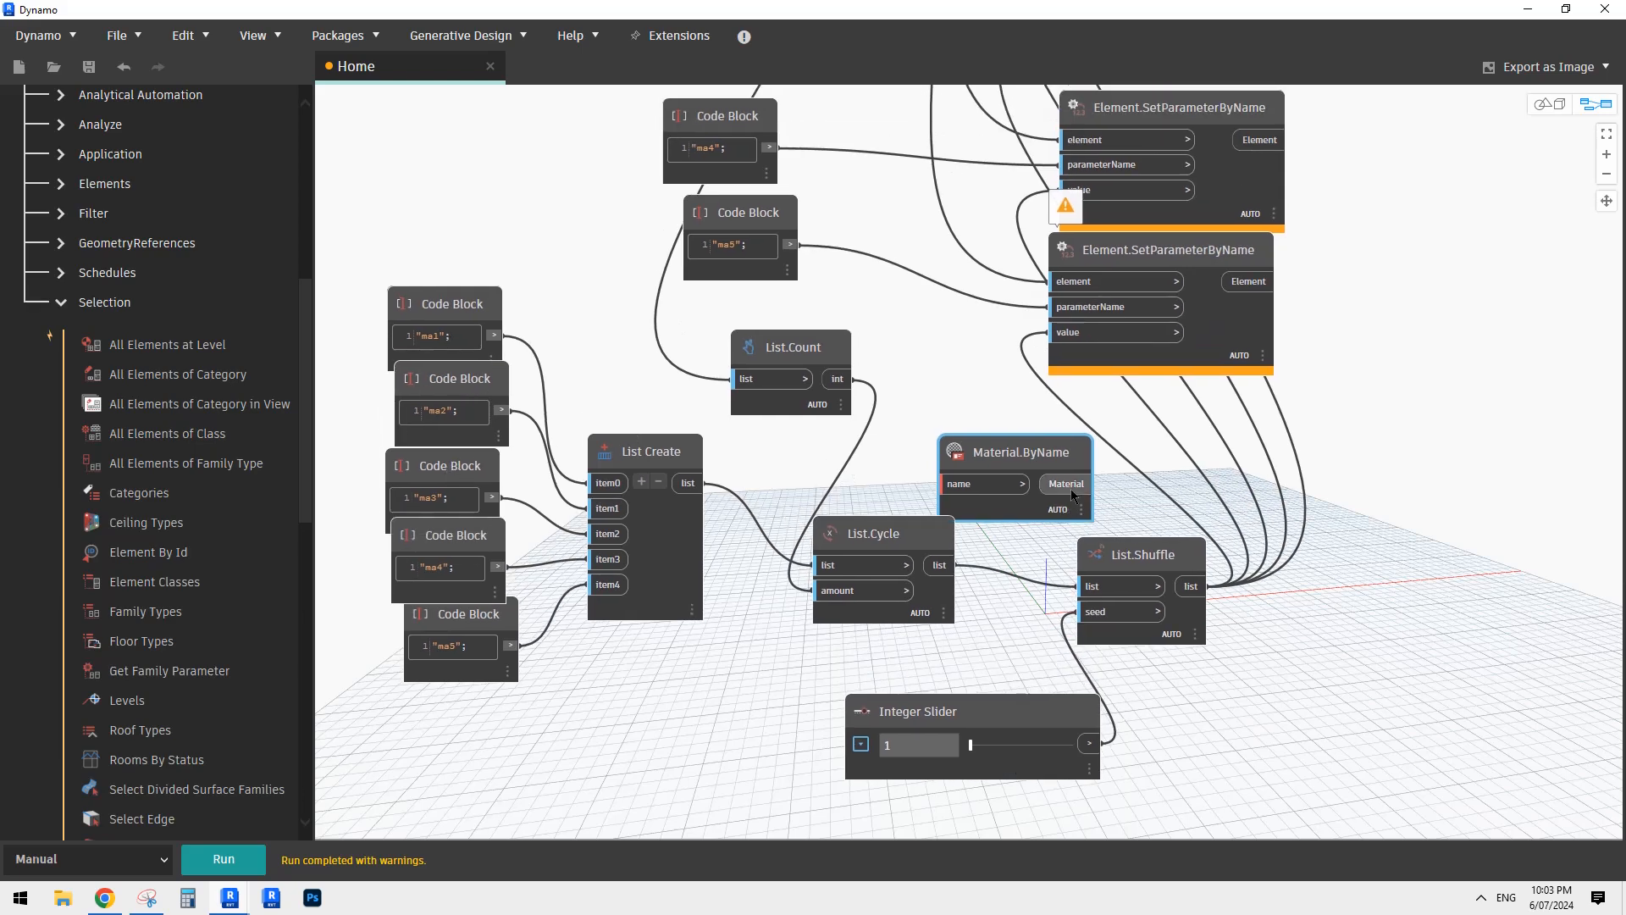
# Step: Move List Create closer to the material name Code Blocks and place Material.ByName below it
pyautogui.scroll(-1, 1147, 685)
pyautogui.moveTo(1147, 685); pyautogui.dragTo(1049, 456, button='middle')
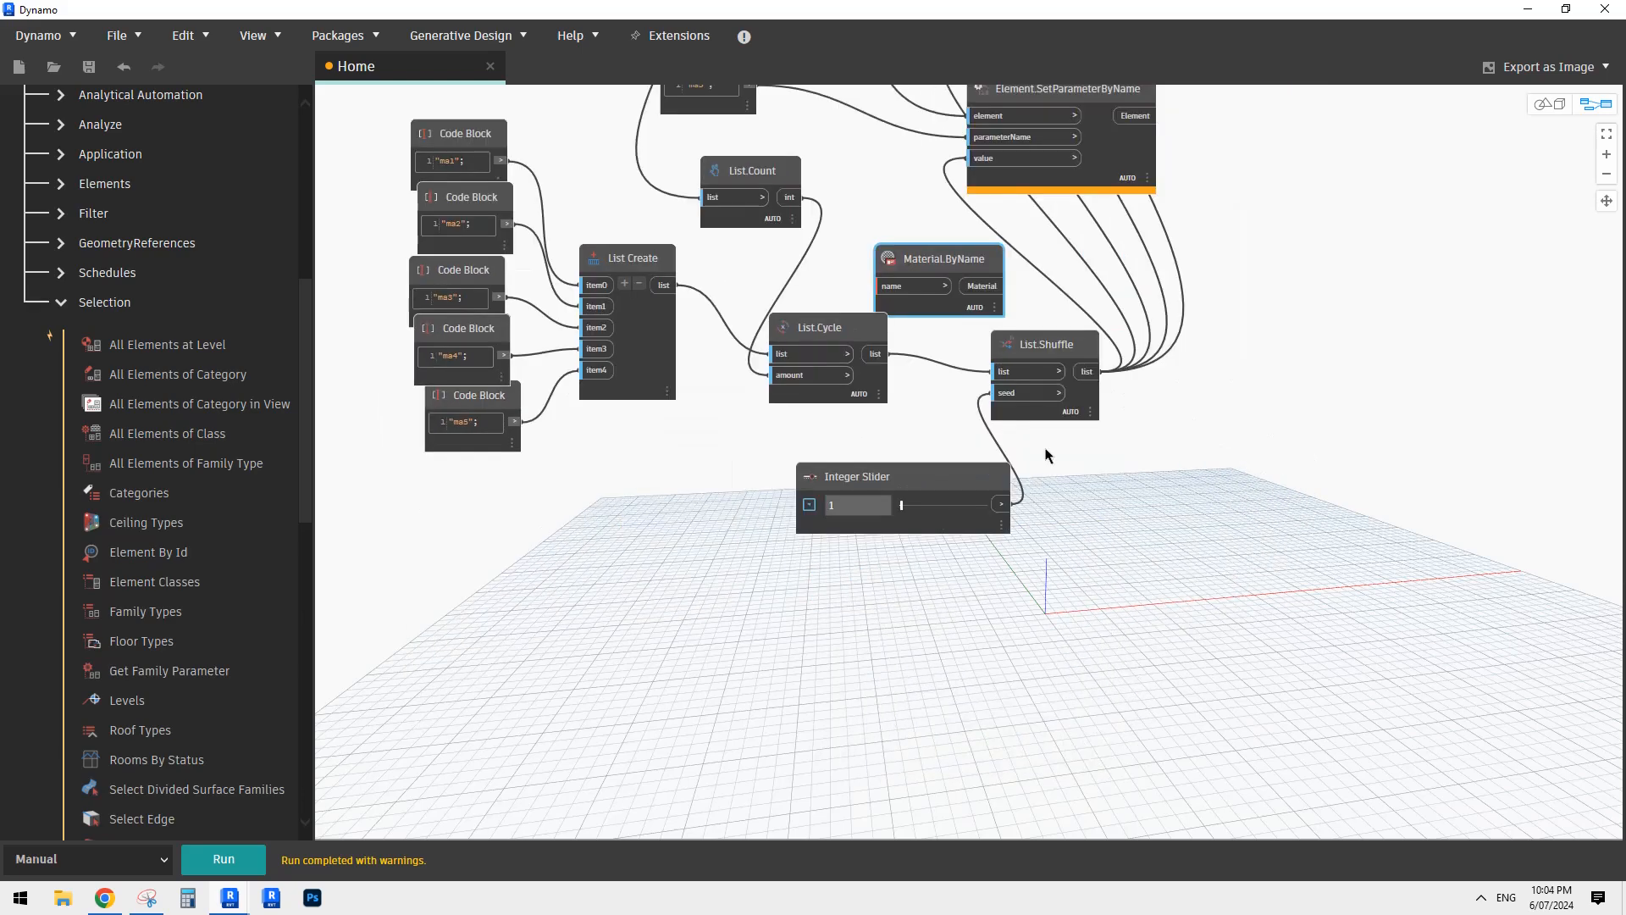
pyautogui.click(1039, 339)
pyautogui.scroll(1, 916, 260)
pyautogui.moveTo(915, 260); pyautogui.dragTo(1030, 409, button='middle')
pyautogui.moveTo(1030, 406); pyautogui.dragTo(770, 380)
pyautogui.moveTo(758, 583); pyautogui.dragTo(891, 570, button='middle')
pyautogui.moveTo(819, 393); pyautogui.dragTo(786, 393)
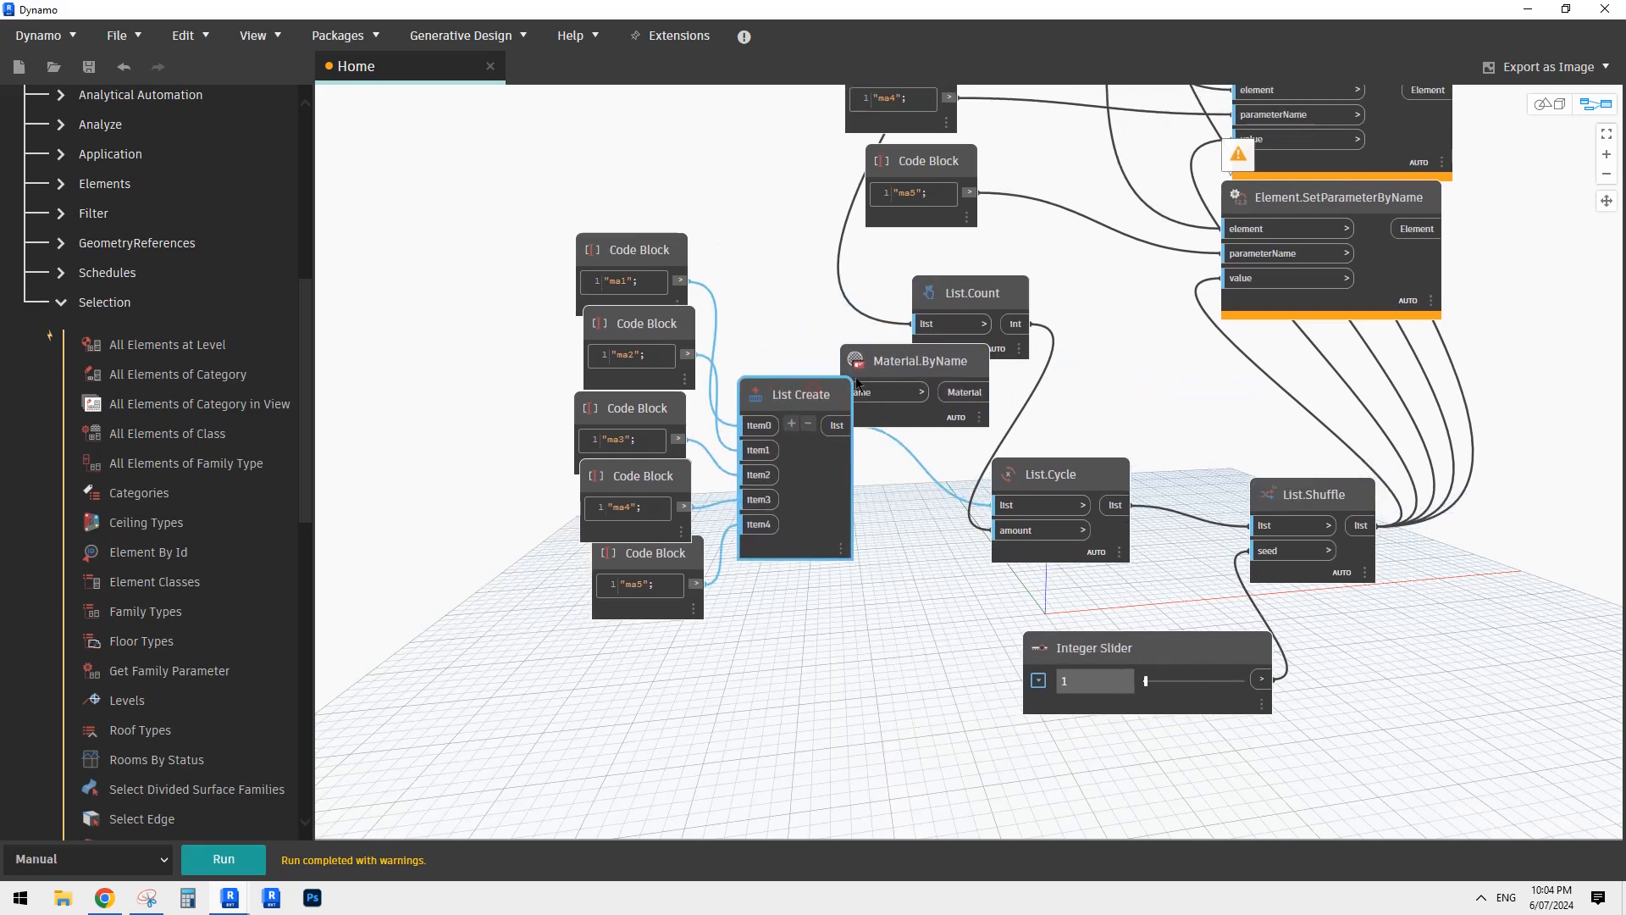
pyautogui.moveTo(895, 368); pyautogui.dragTo(858, 647)
# Step: Connect the List Create output to Material.ByName's name input and its Material output to List.Cycle's list input, and run the graph
pyautogui.click(847, 425)
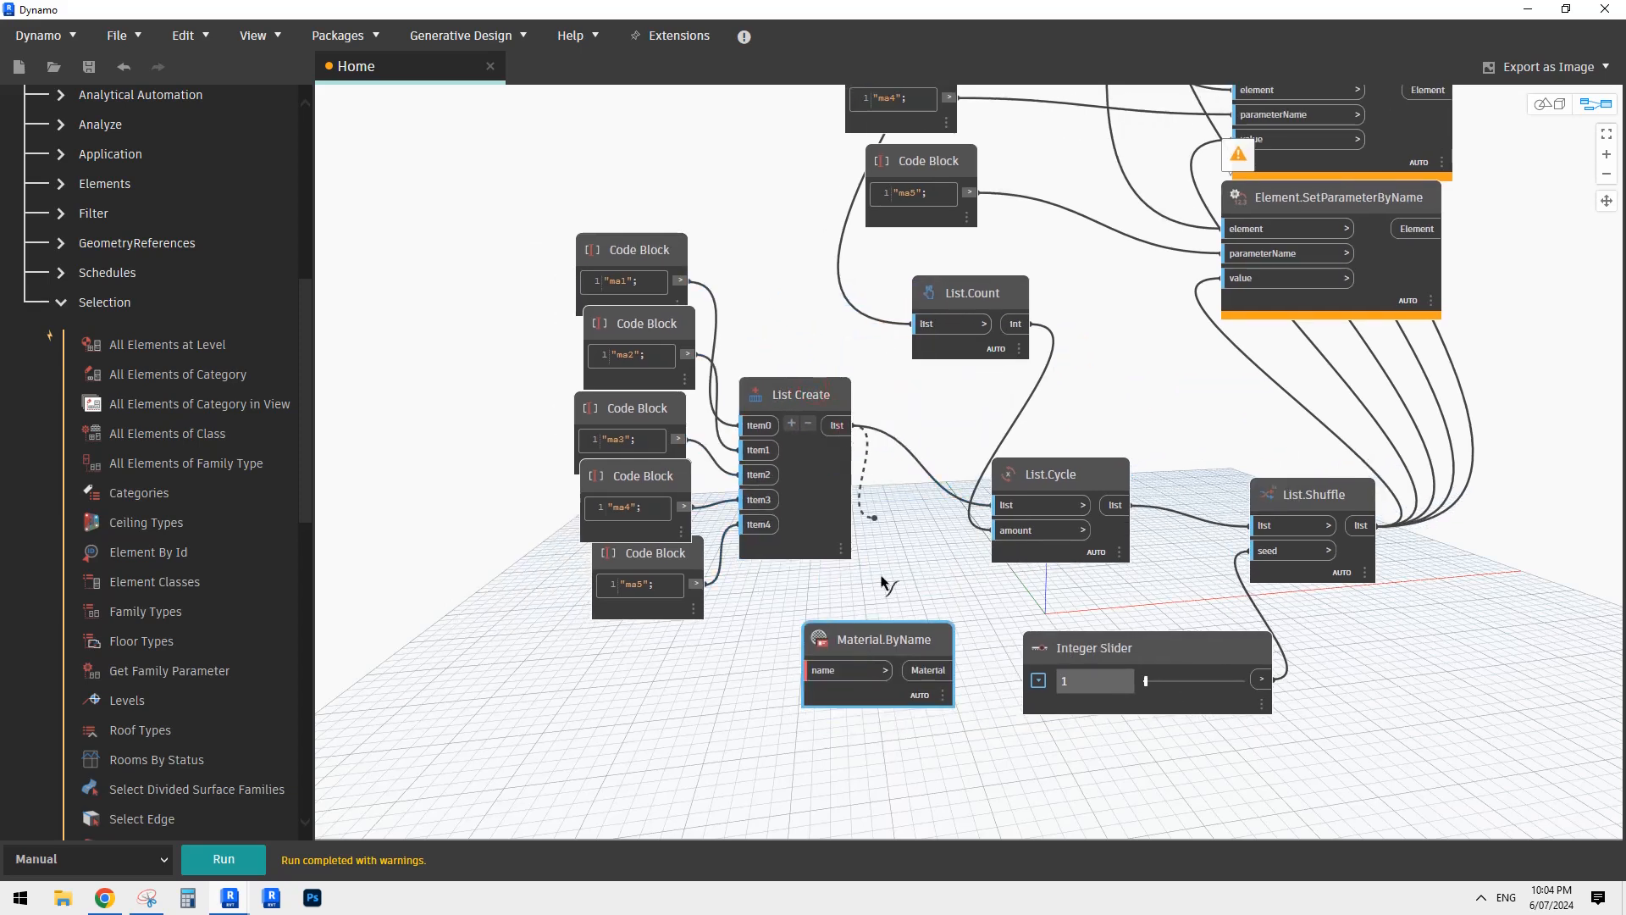
pyautogui.click(826, 670)
pyautogui.click(1018, 505)
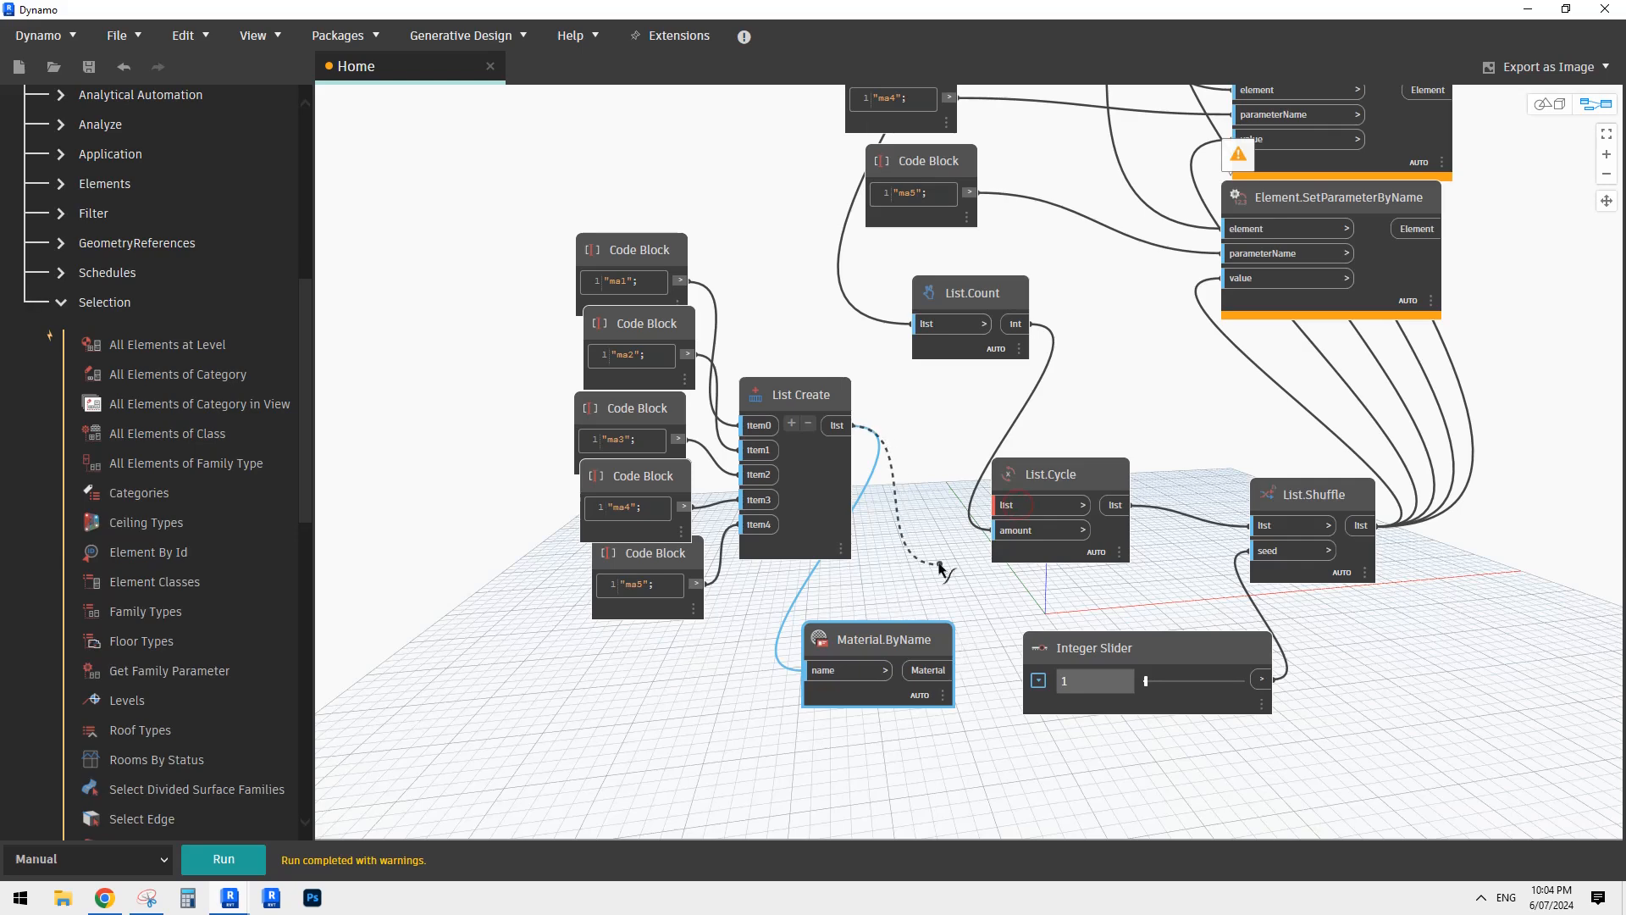
pyautogui.moveTo(899, 643); pyautogui.dragTo(895, 601)
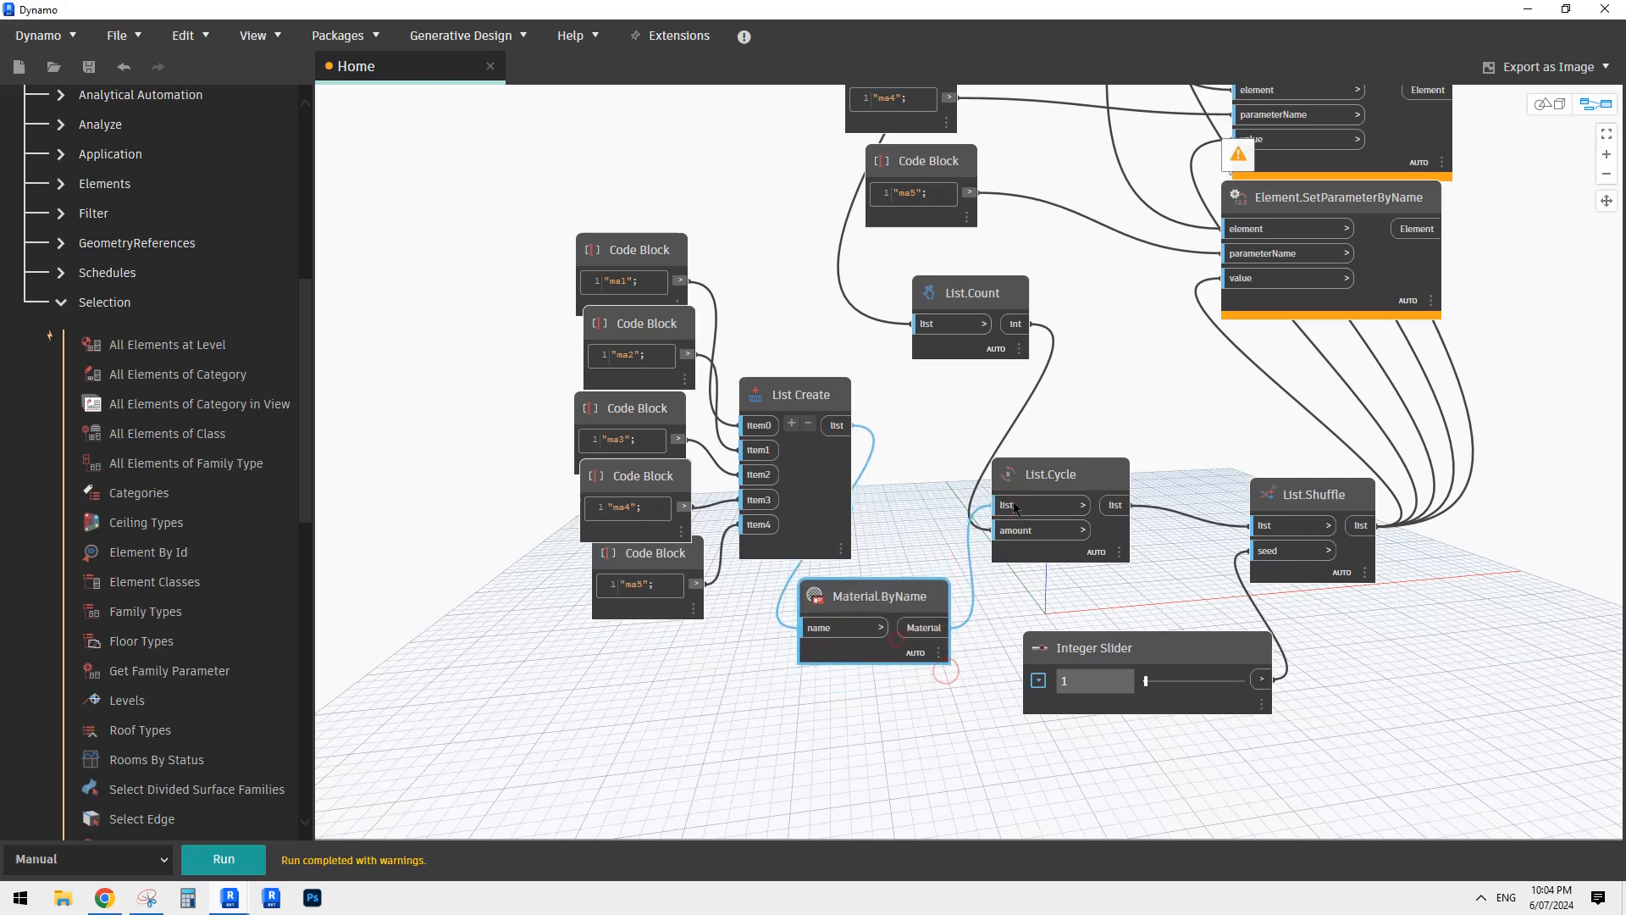
pyautogui.scroll(-4, 1079, 464)
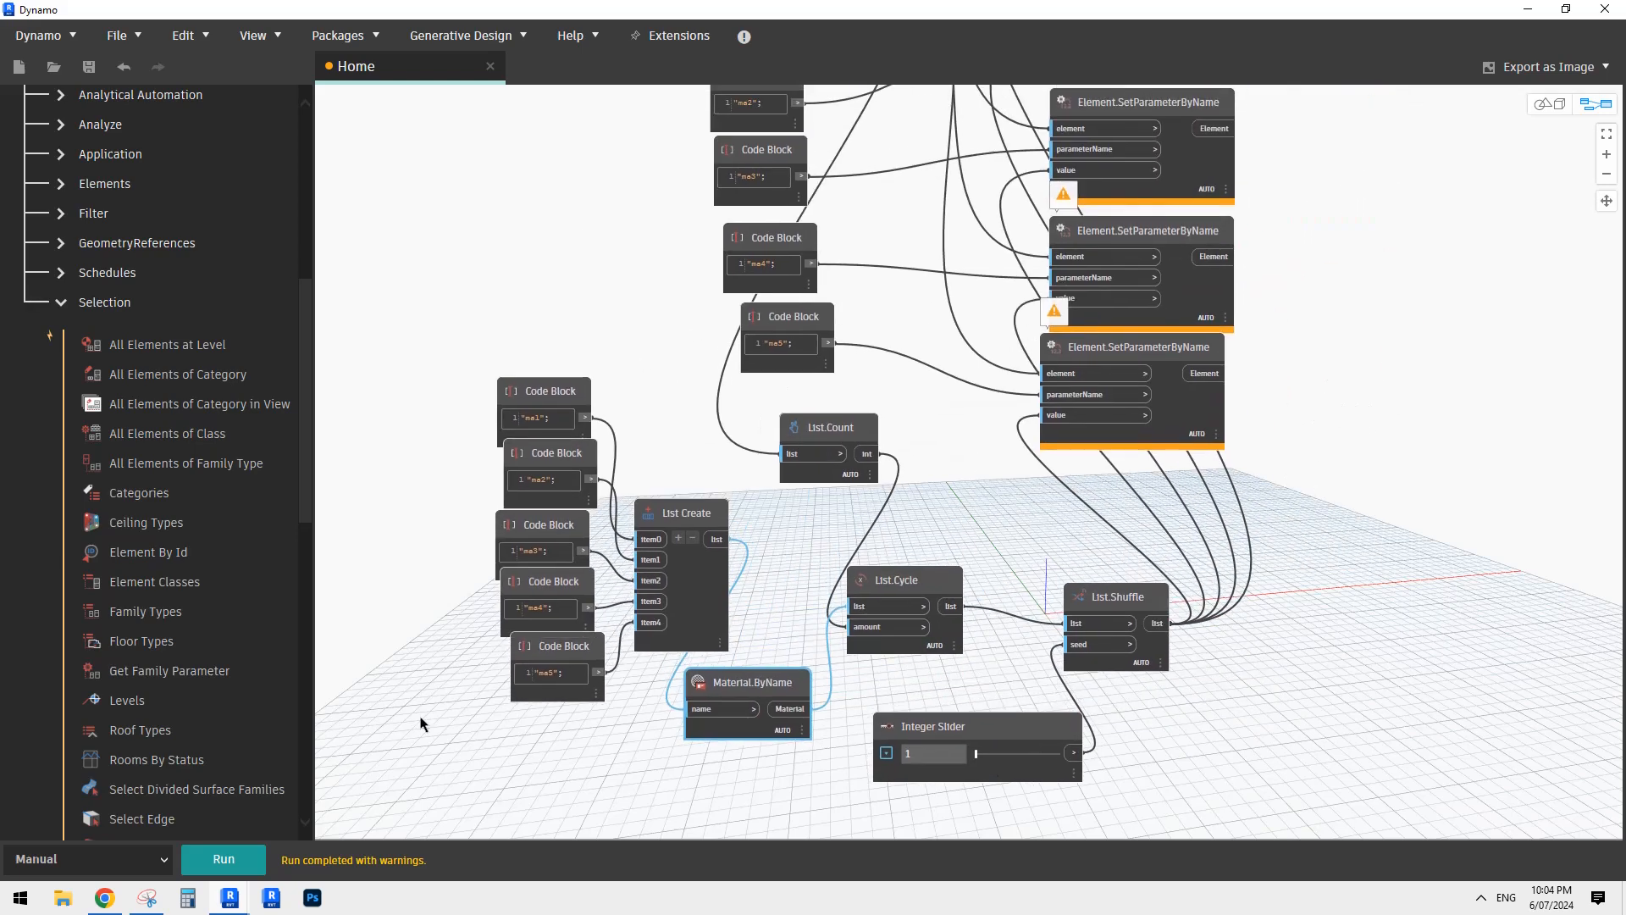
pyautogui.click(228, 857)
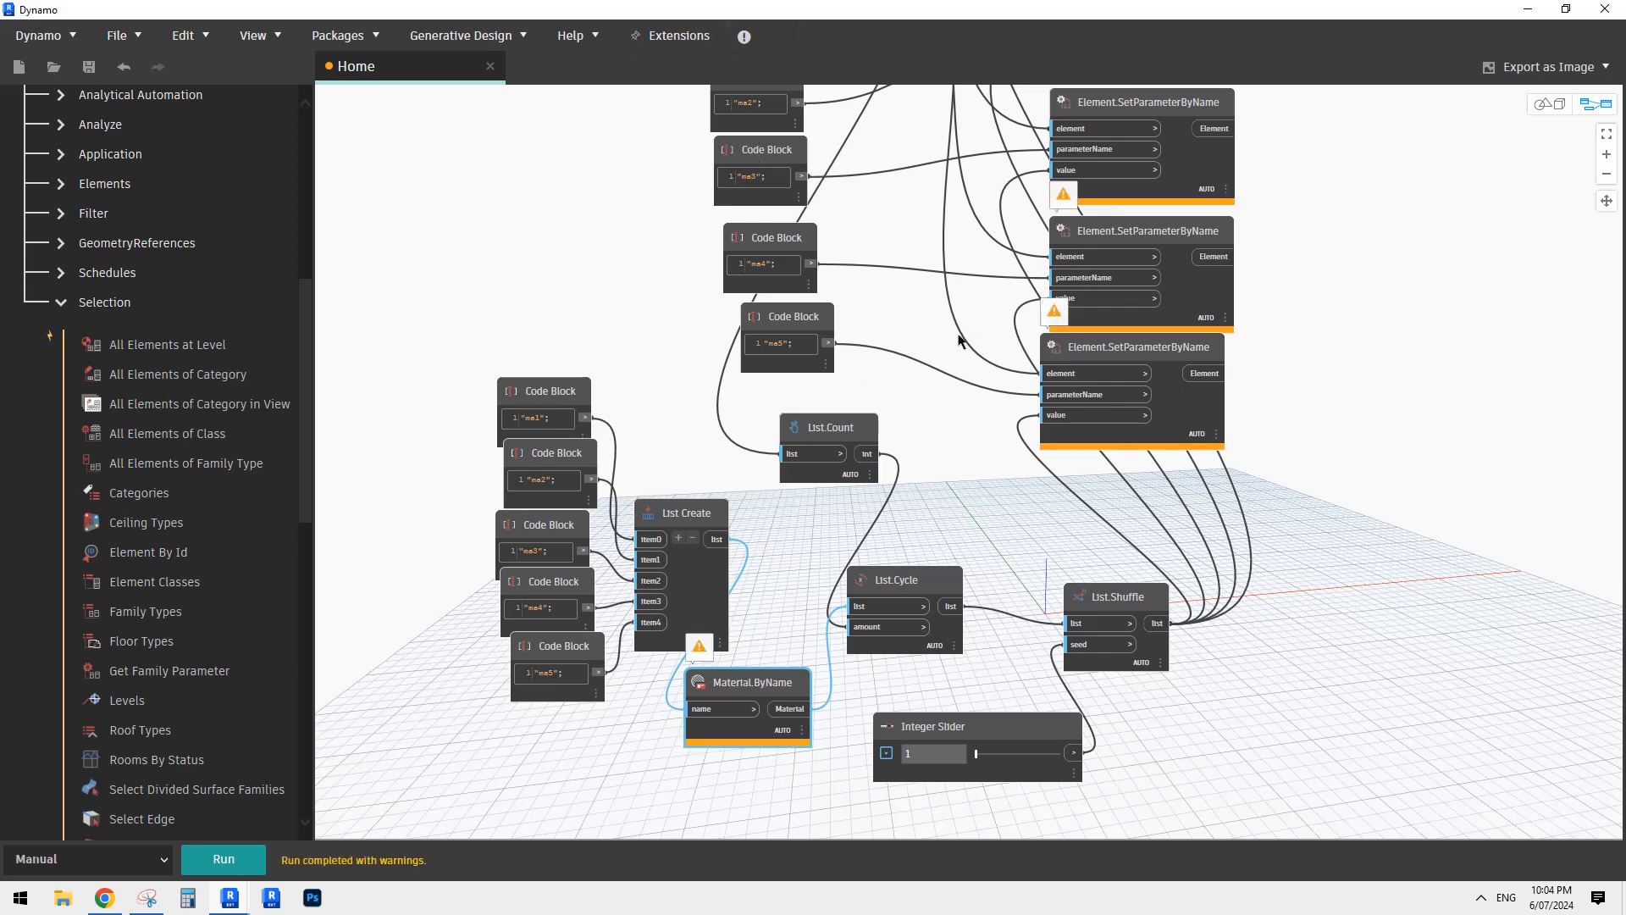
# Step: Shrink the Dynamo window away from the model and inspect the curtain panel materials in Revit's 3D view
pyautogui.moveTo(891, 310); pyautogui.dragTo(901, 263, button='middle')
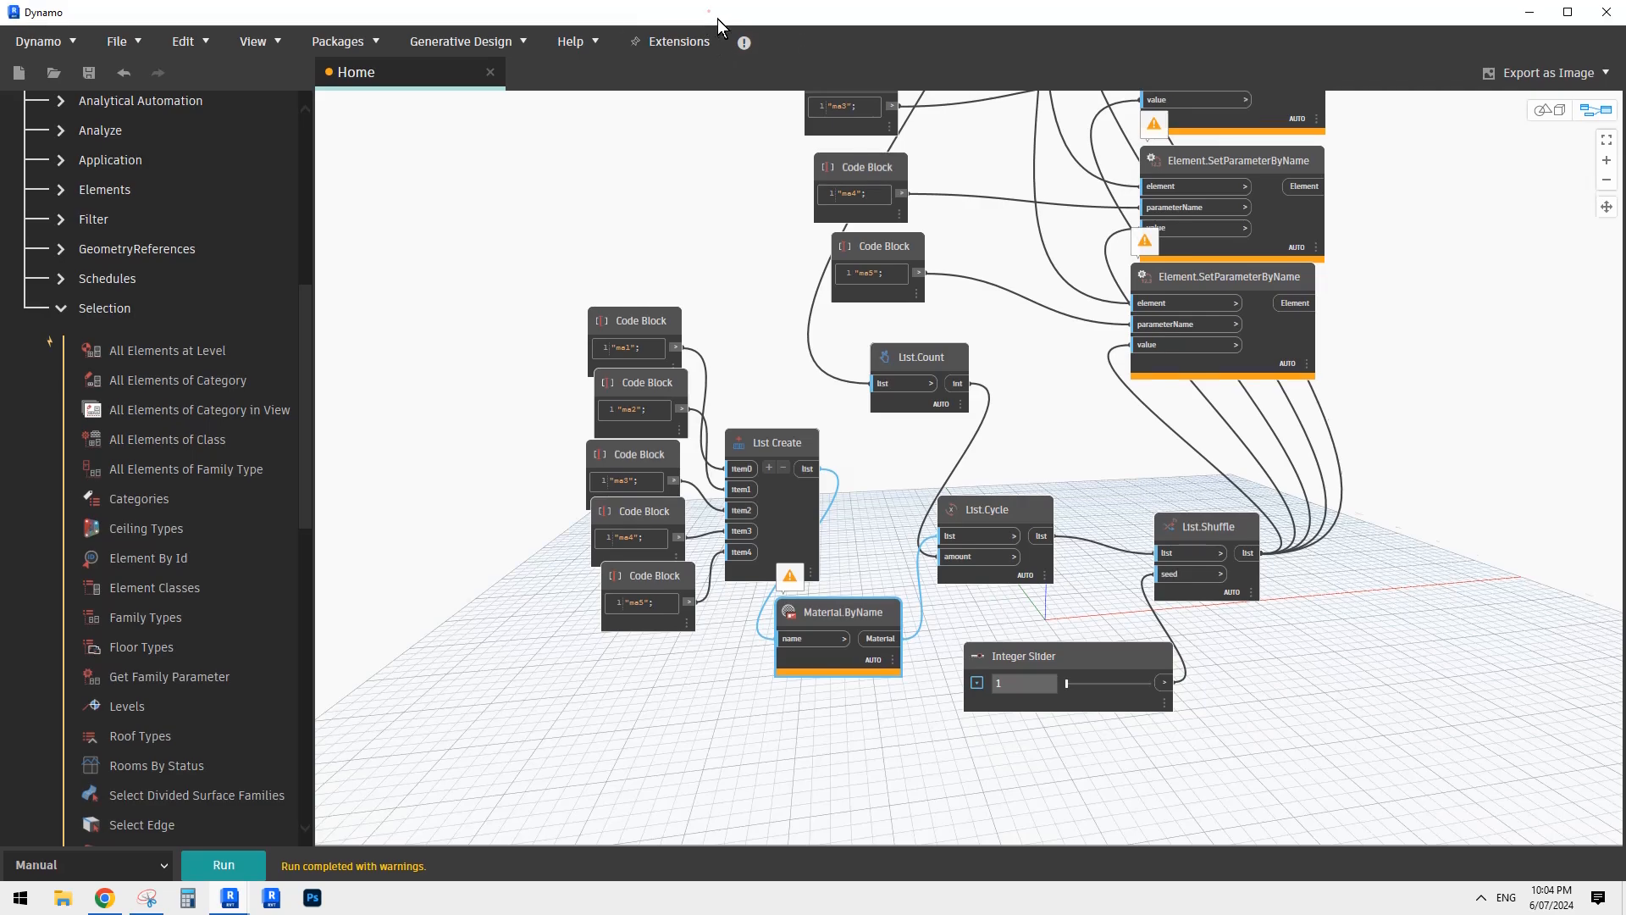
pyautogui.doubleClick(716, 12)
pyautogui.moveTo(1625, 187); pyautogui.dragTo(1127, 89)
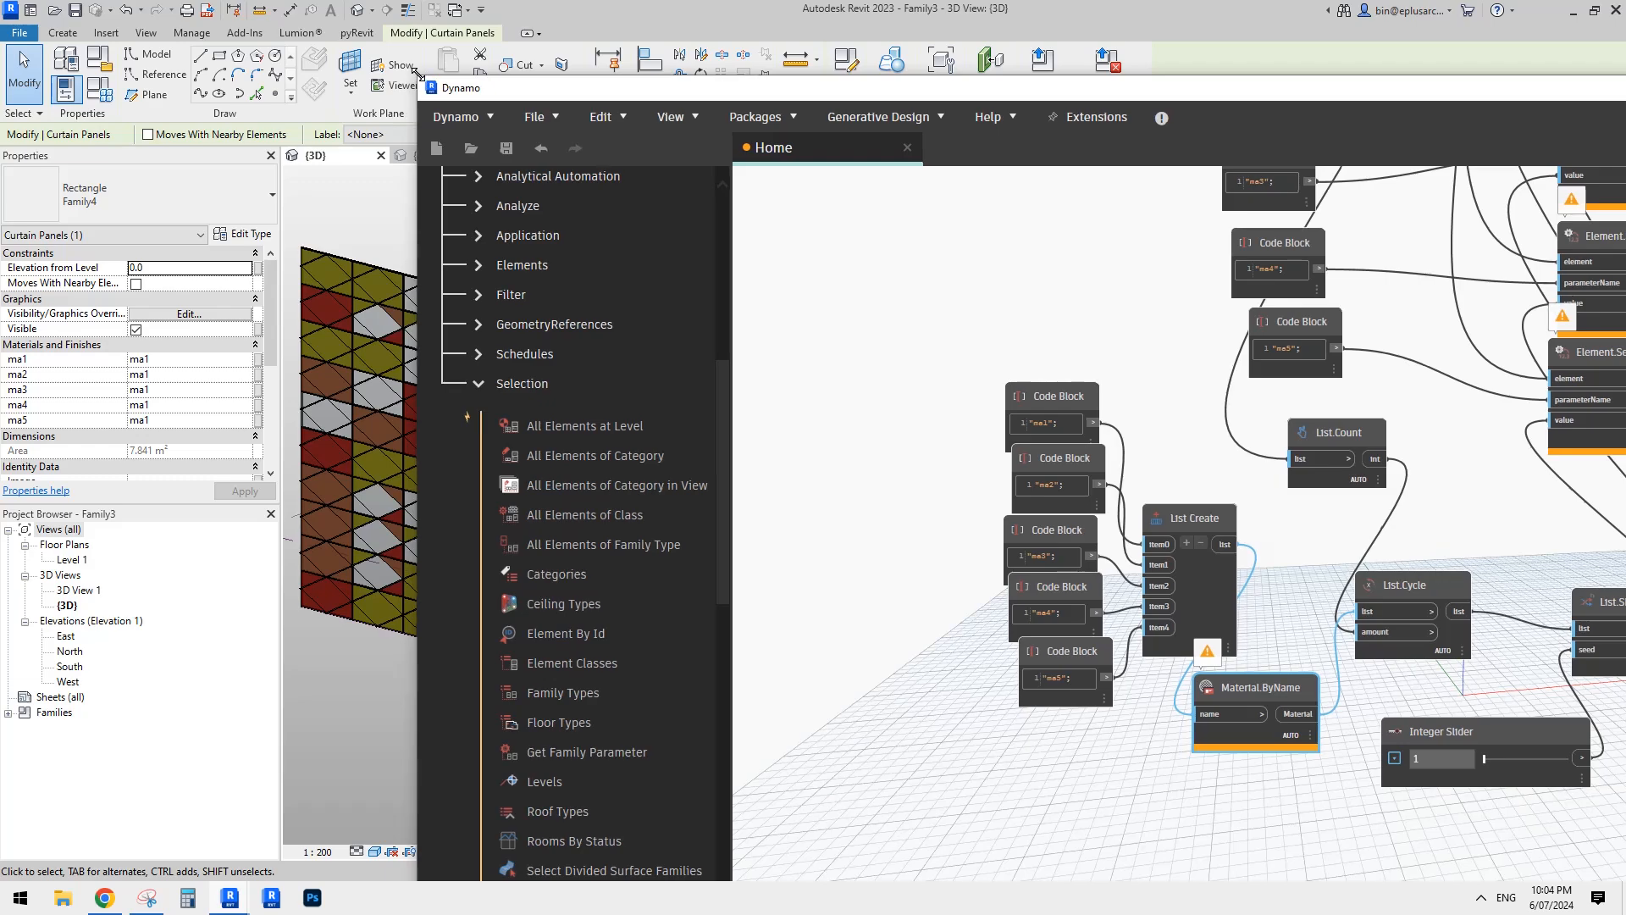
pyautogui.moveTo(428, 87); pyautogui.dragTo(945, 253)
pyautogui.moveTo(552, 394); pyautogui.dragTo(451, 550, button='middle')
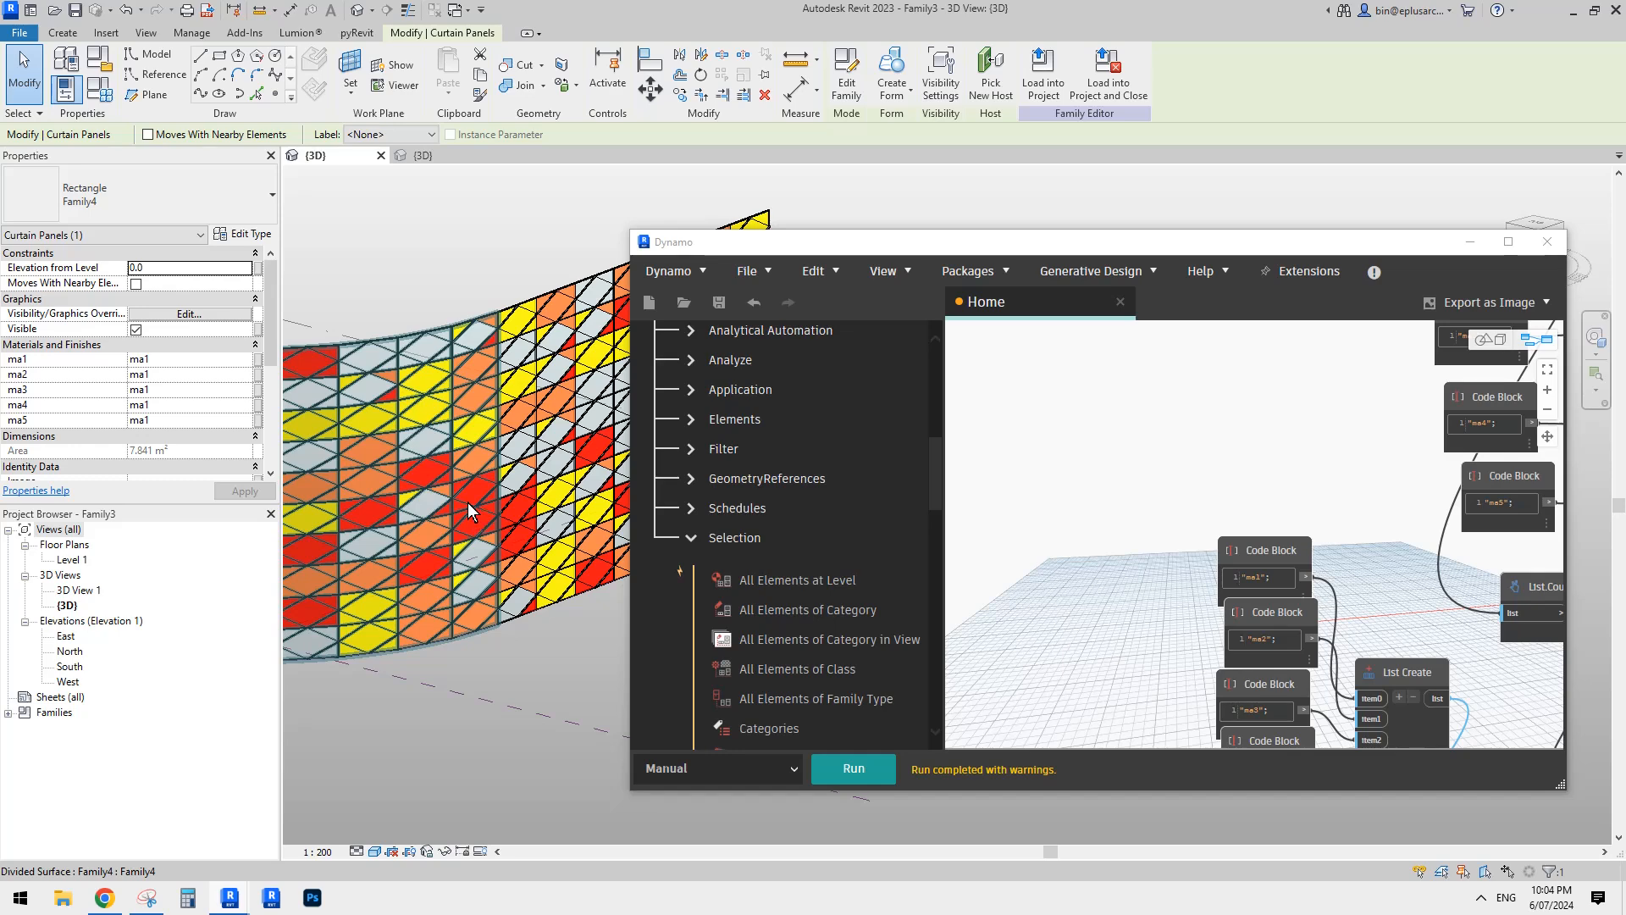
pyautogui.scroll(4, 471, 522)
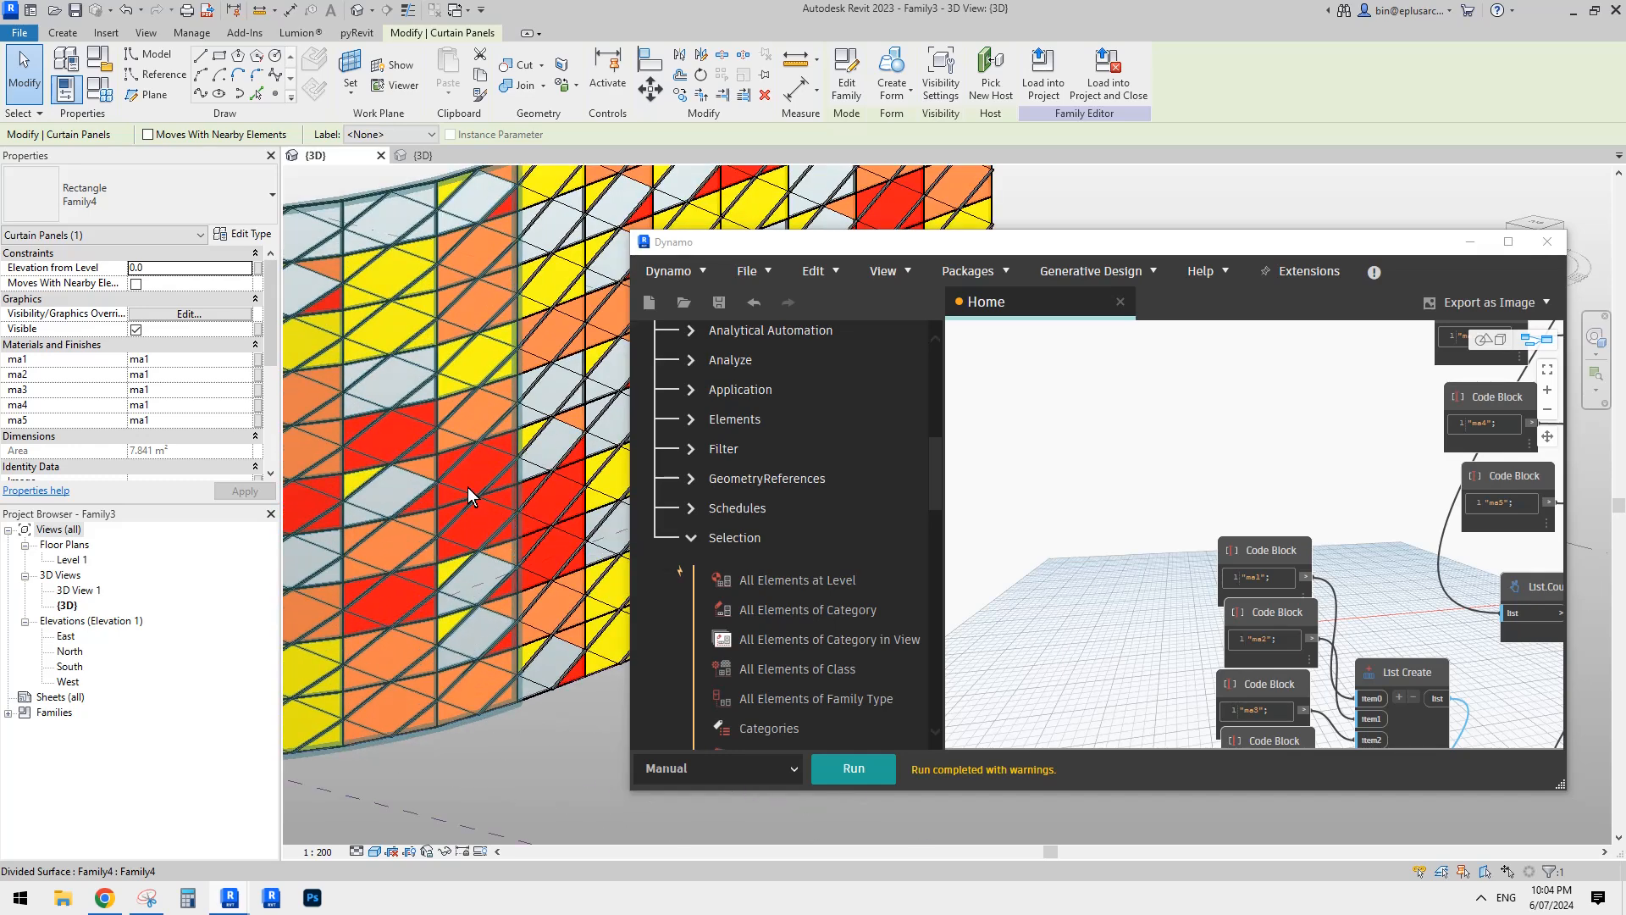
pyautogui.keyDown('shift'); pyautogui.moveTo(468, 486); pyautogui.dragTo(506, 374, button='middle'); pyautogui.keyUp('shift')
pyautogui.moveTo(460, 456); pyautogui.dragTo(413, 456, button='middle')
# Step: Return to the Dynamo graph and move the seeded List.Shuffle node closer to List.Cycle
pyautogui.click(1050, 533)
pyautogui.scroll(-2, 1065, 510)
pyautogui.moveTo(1273, 461); pyautogui.dragTo(1021, 354, button='middle')
pyautogui.moveTo(1520, 591); pyautogui.dragTo(1252, 530, button='middle')
pyautogui.scroll(-3, 1222, 577)
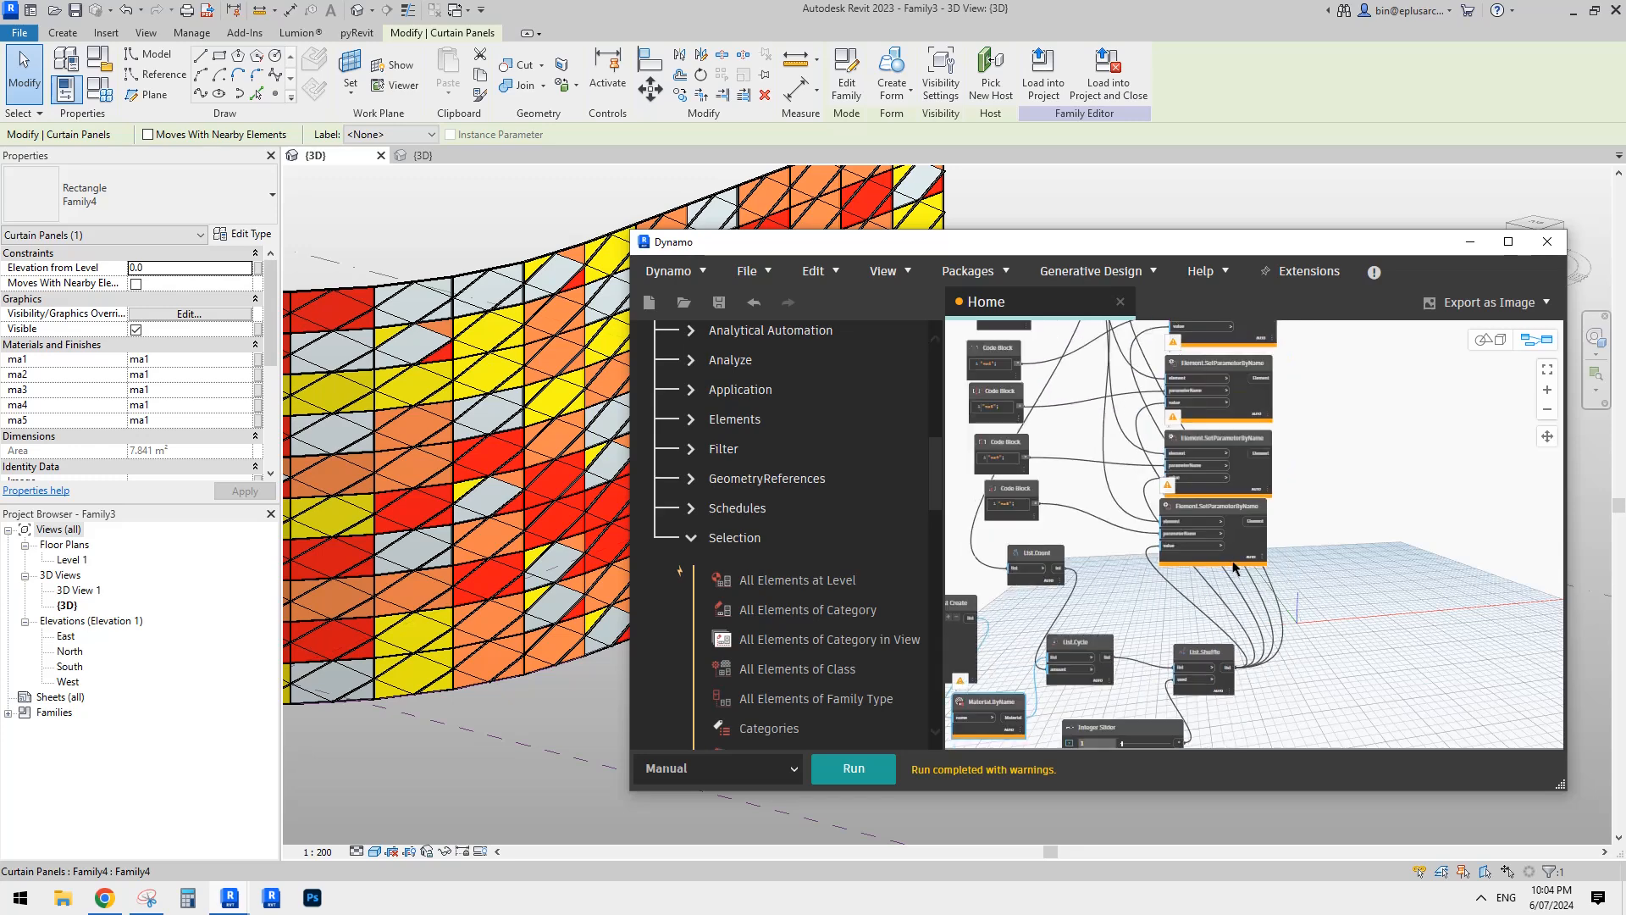
pyautogui.scroll(5, 1237, 587)
pyautogui.moveTo(1270, 688); pyautogui.dragTo(1298, 632, button='middle')
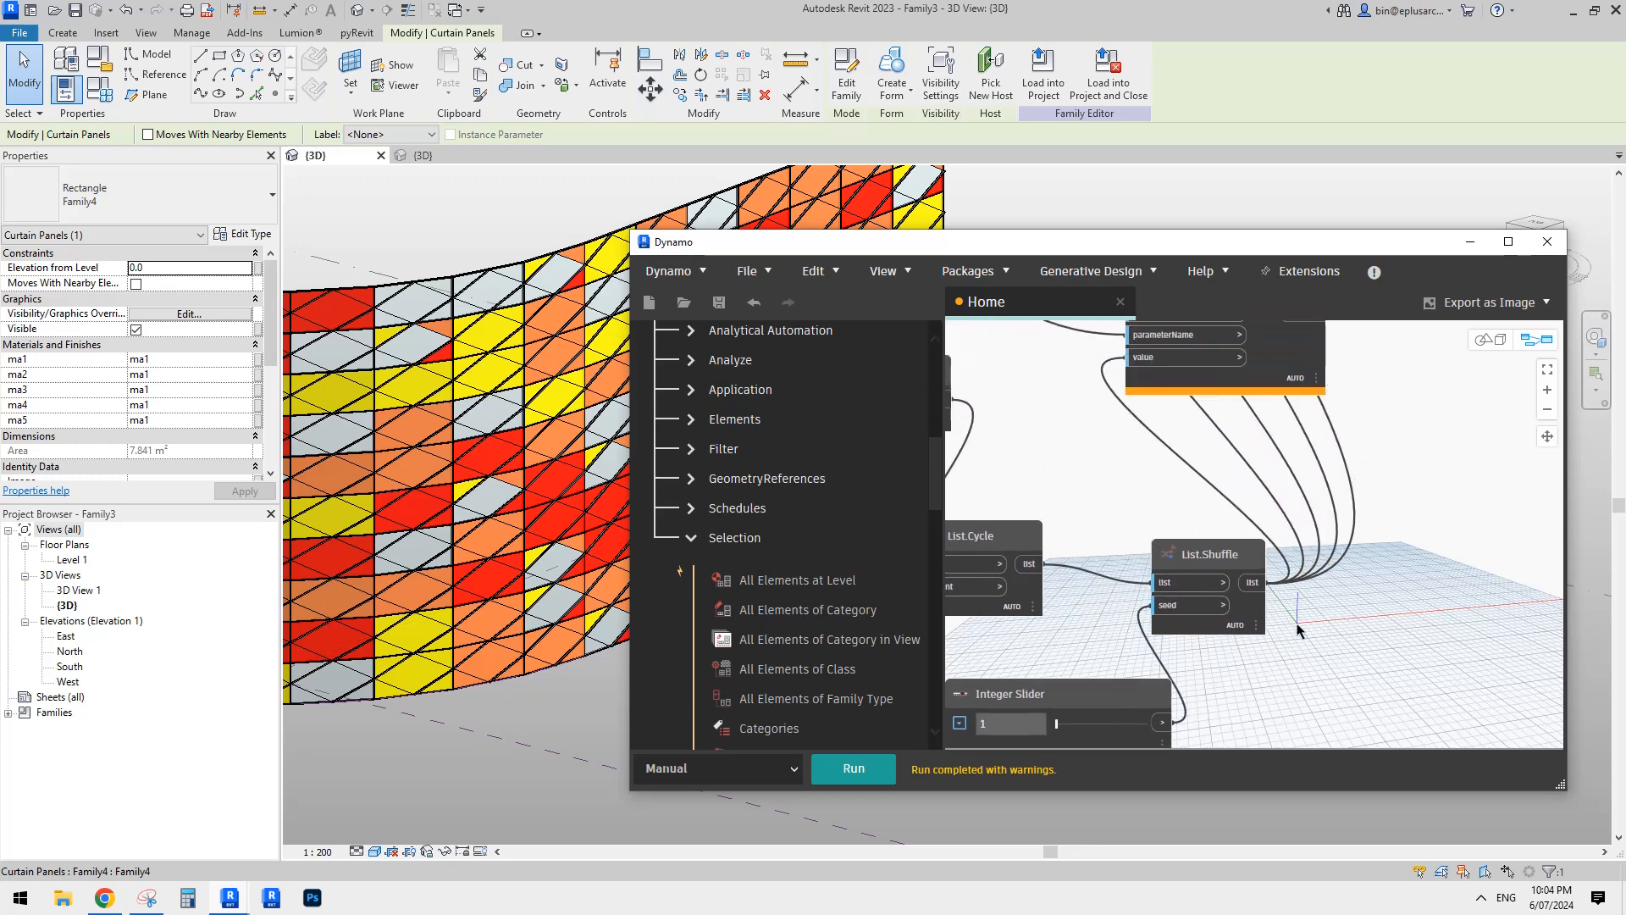
pyautogui.moveTo(1224, 561); pyautogui.dragTo(1162, 568)
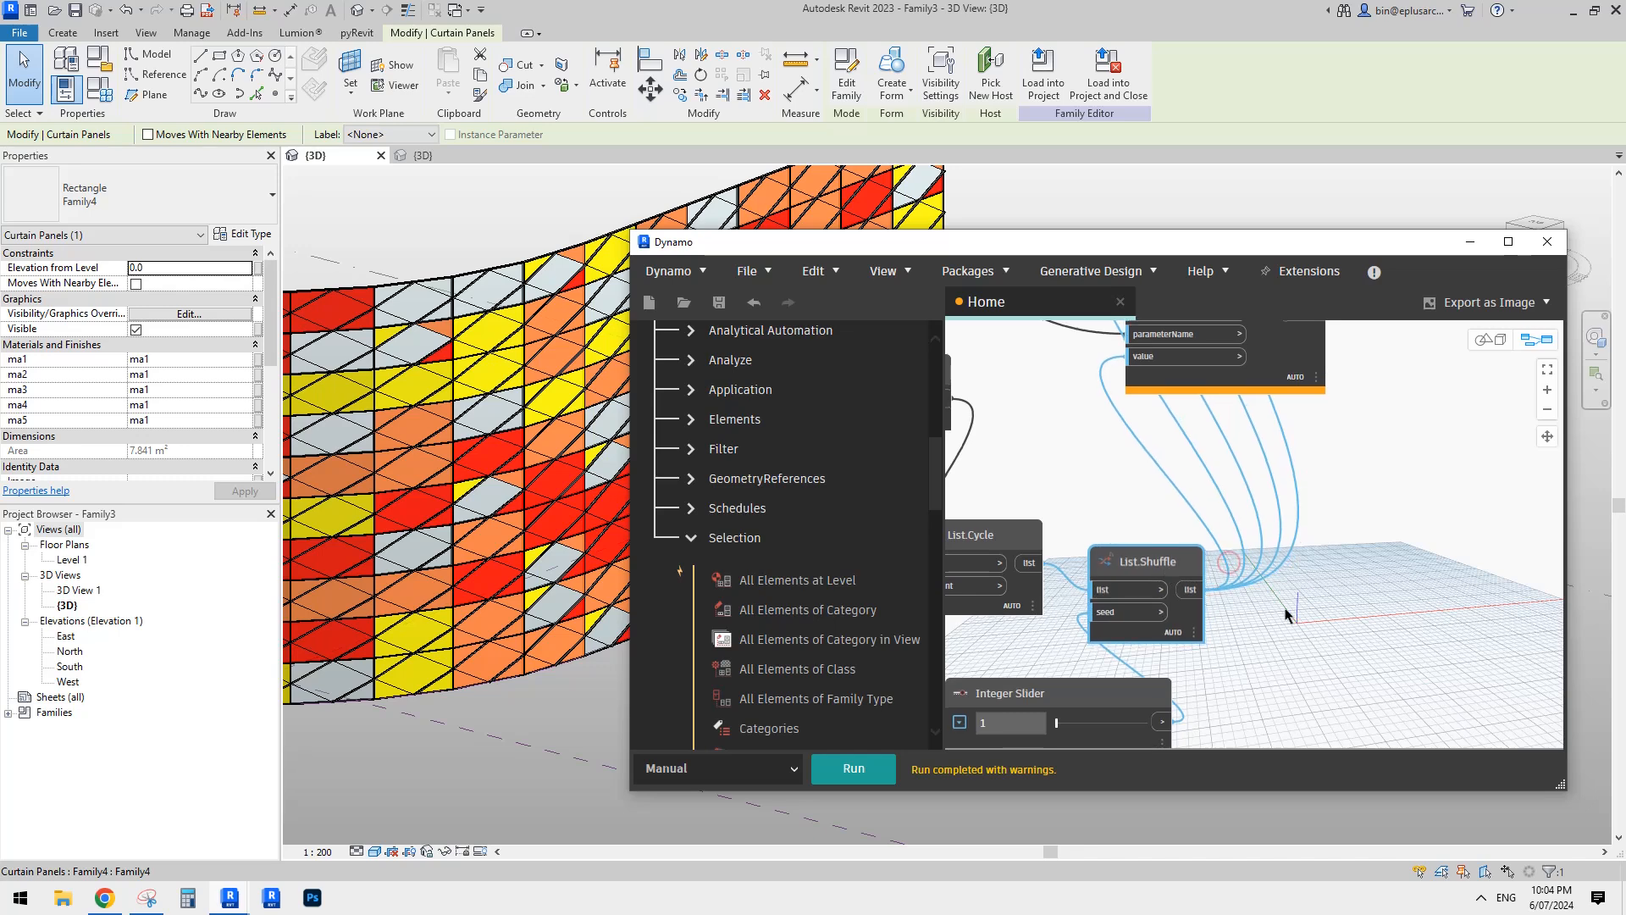
# Step: Add a List.Shuffle node with only a list input and feed it from the seeded List.Shuffle output
pyautogui.moveTo(1195, 595); pyautogui.dragTo(1186, 589, button='middle')
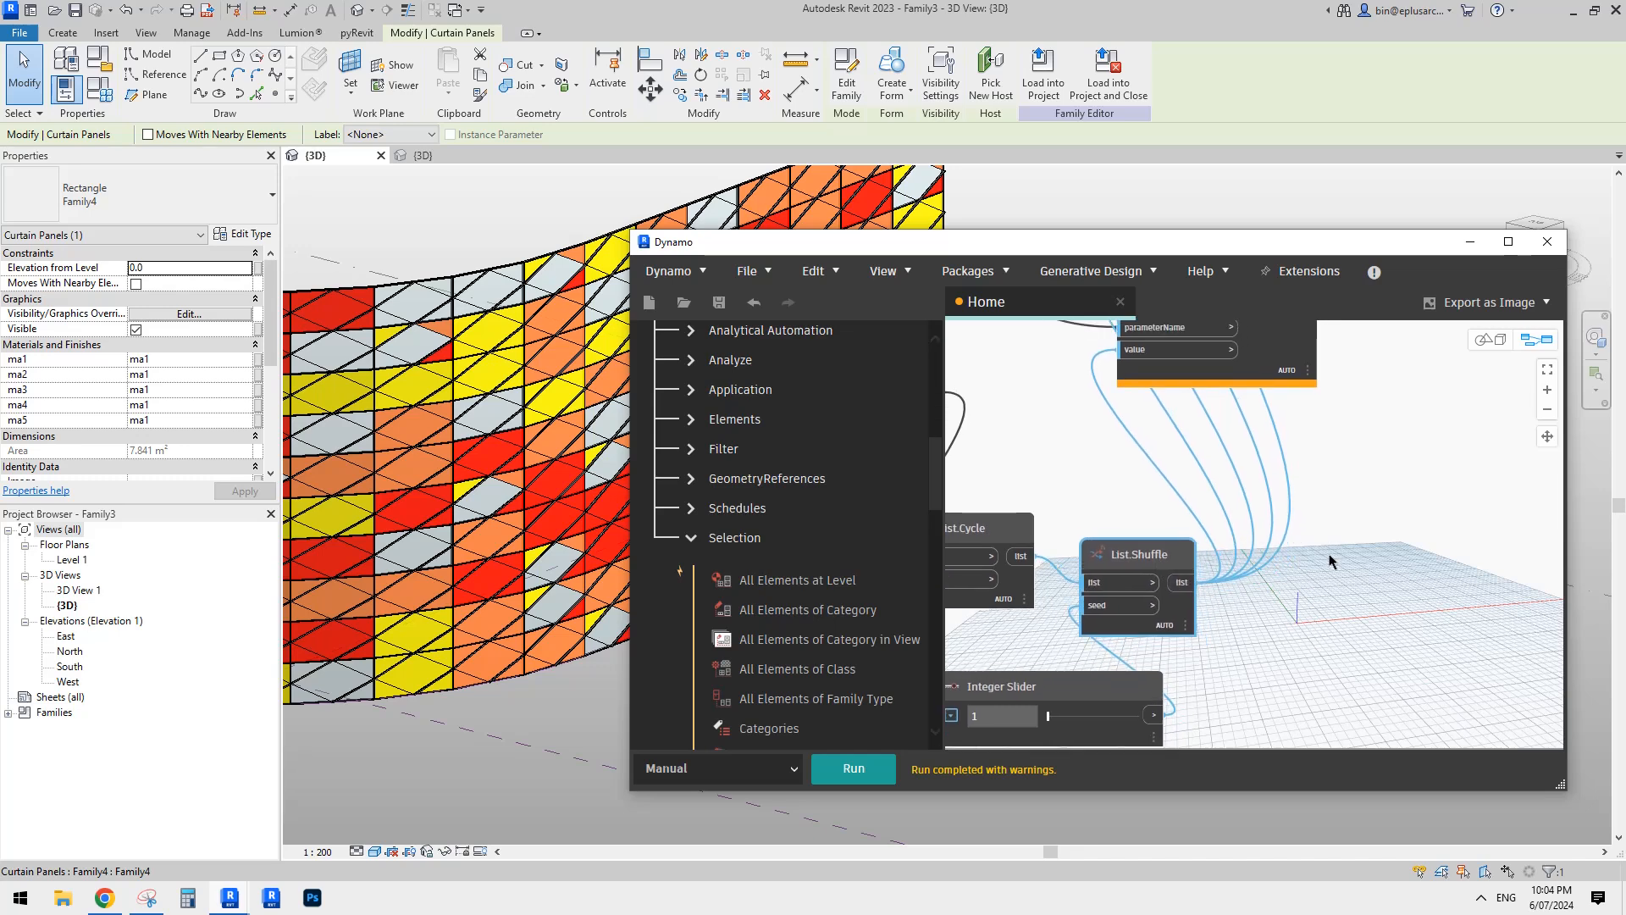
pyautogui.rightClick(1340, 560)
pyautogui.write('shuffle')
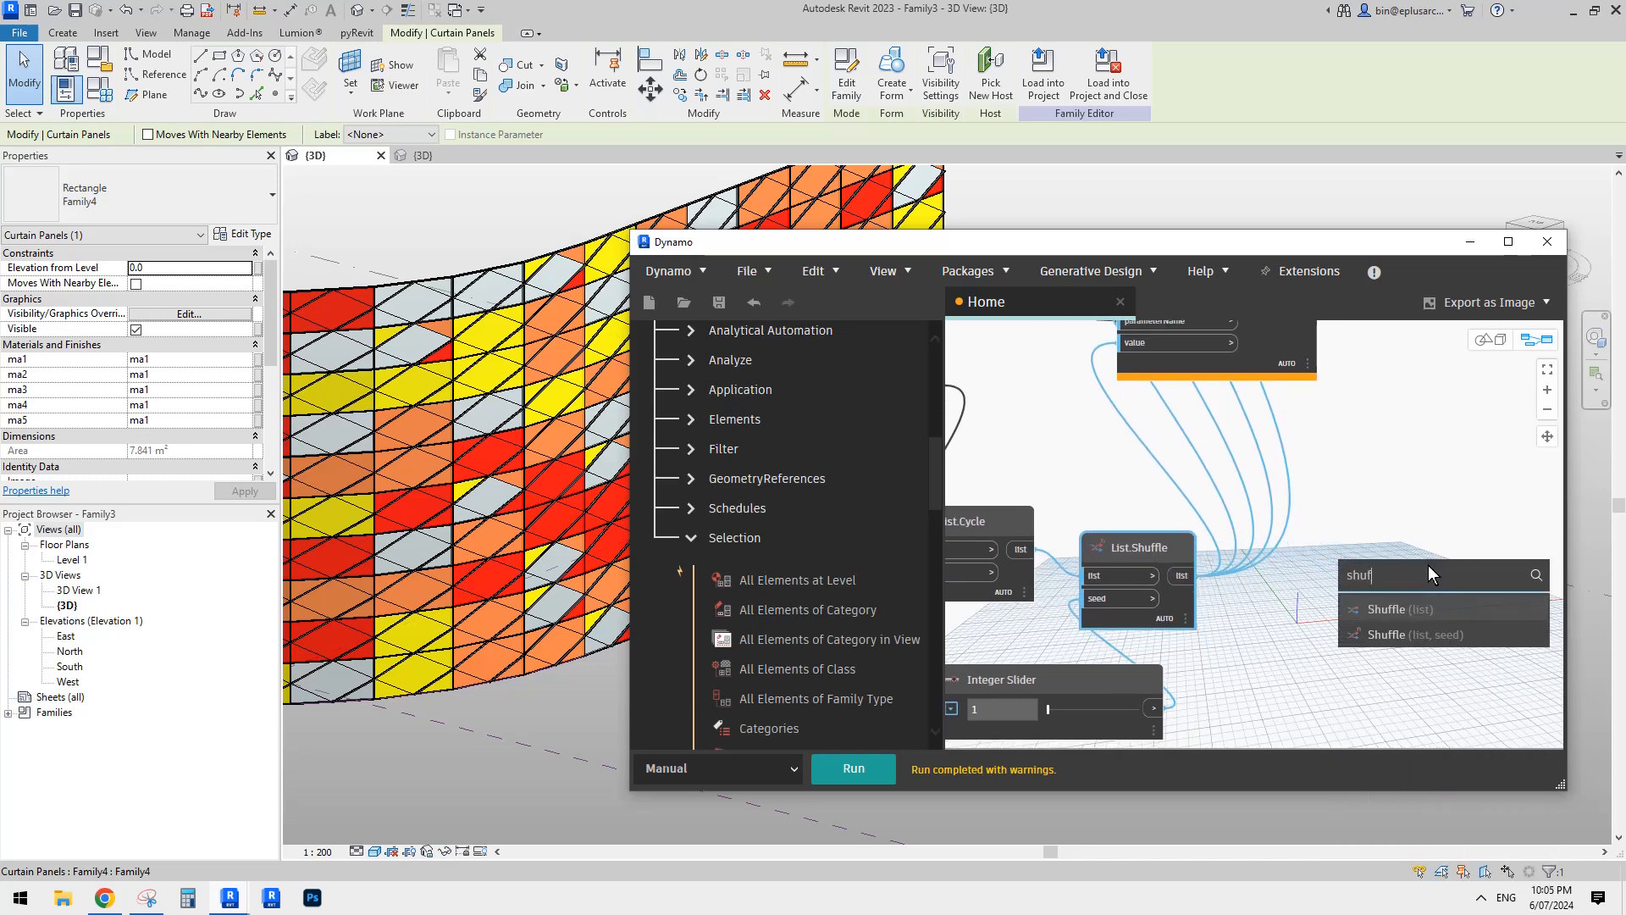
pyautogui.click(1404, 596)
pyautogui.moveTo(1428, 615); pyautogui.dragTo(1291, 594)
pyautogui.scroll(-1, 1325, 527)
pyautogui.moveTo(1325, 522); pyautogui.dragTo(1360, 500, button='middle')
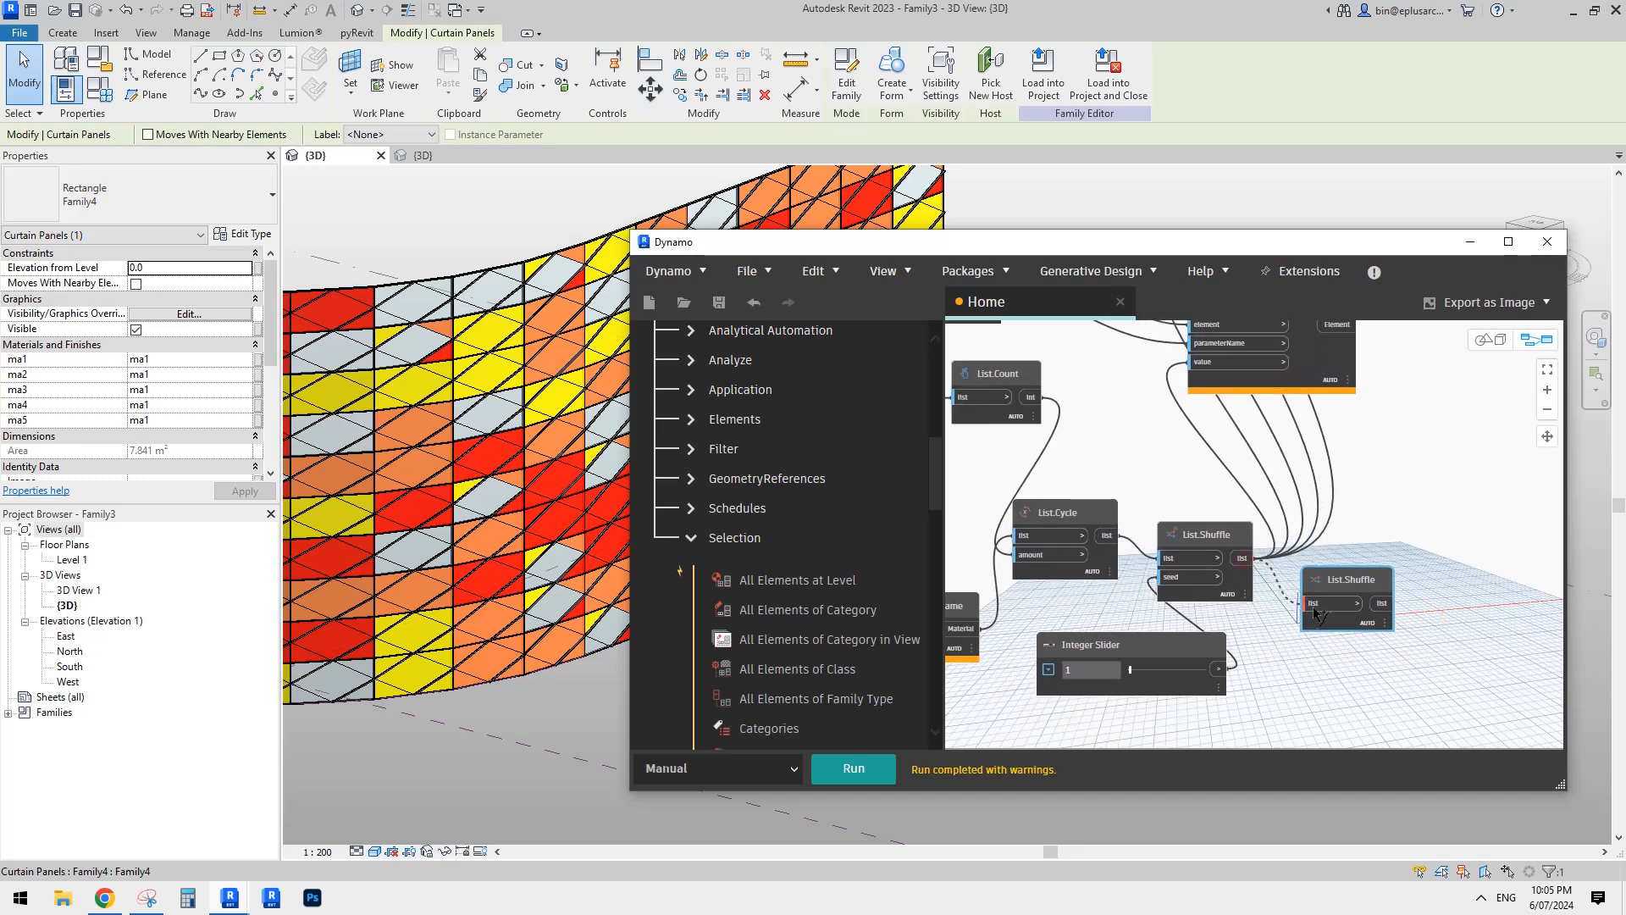
pyautogui.click(1314, 604)
# Step: Move all five Element.SetParameterByName nodes farther from the Code Blocks to make room for the additional shuffle nodes
pyautogui.scroll(-3, 1372, 546)
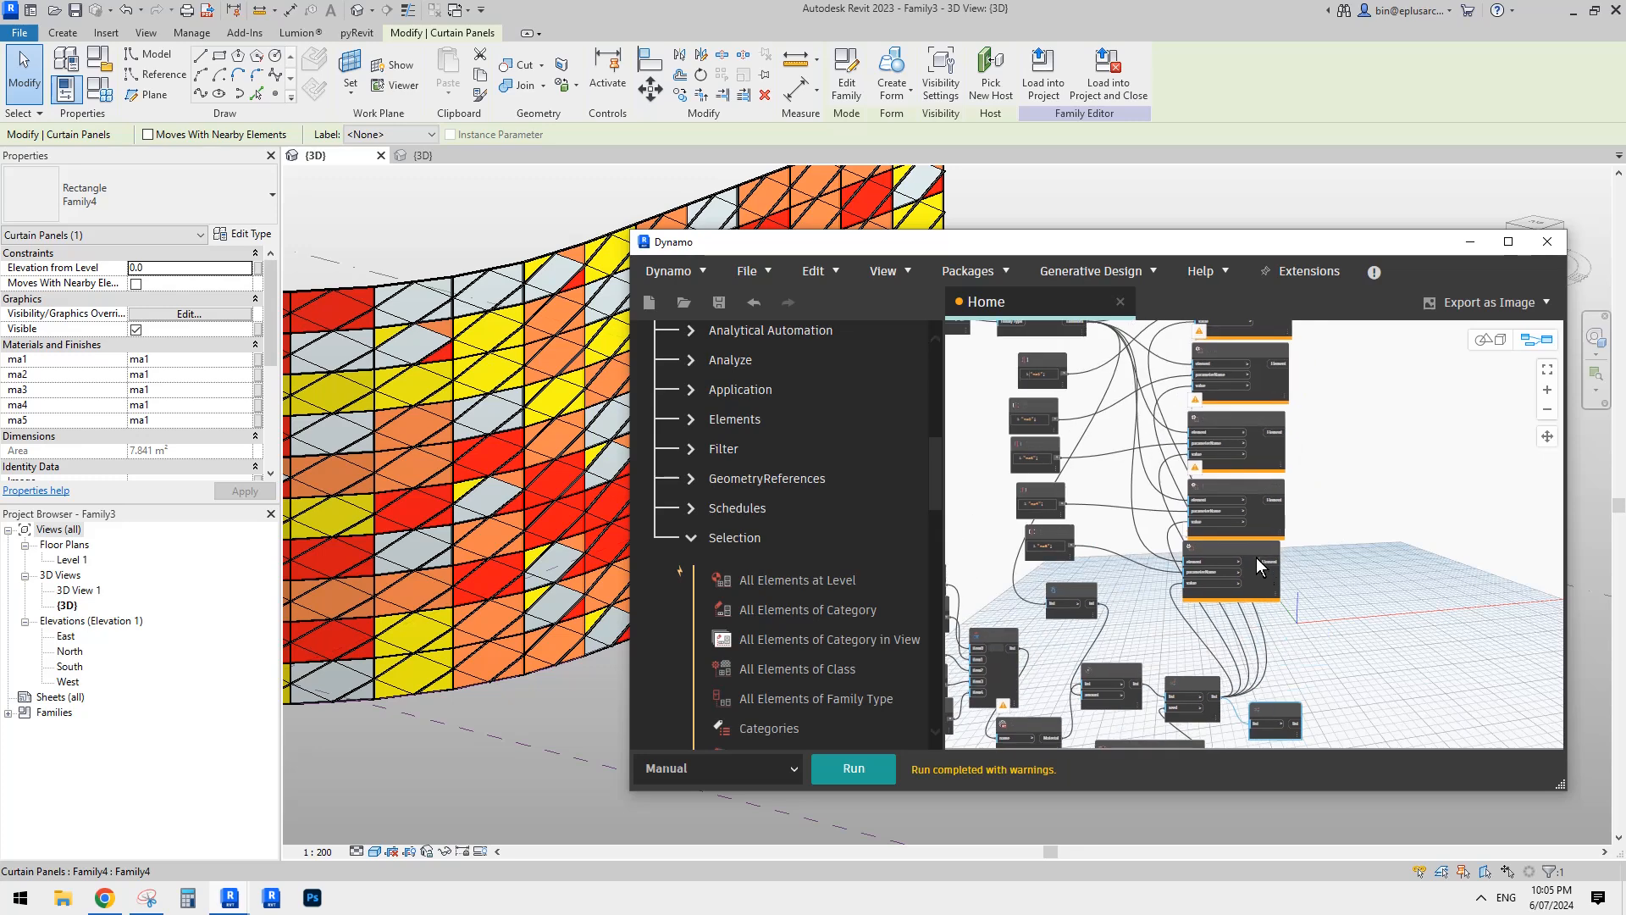
pyautogui.moveTo(1253, 548); pyautogui.dragTo(1420, 560)
pyautogui.moveTo(1256, 487); pyautogui.dragTo(1411, 495)
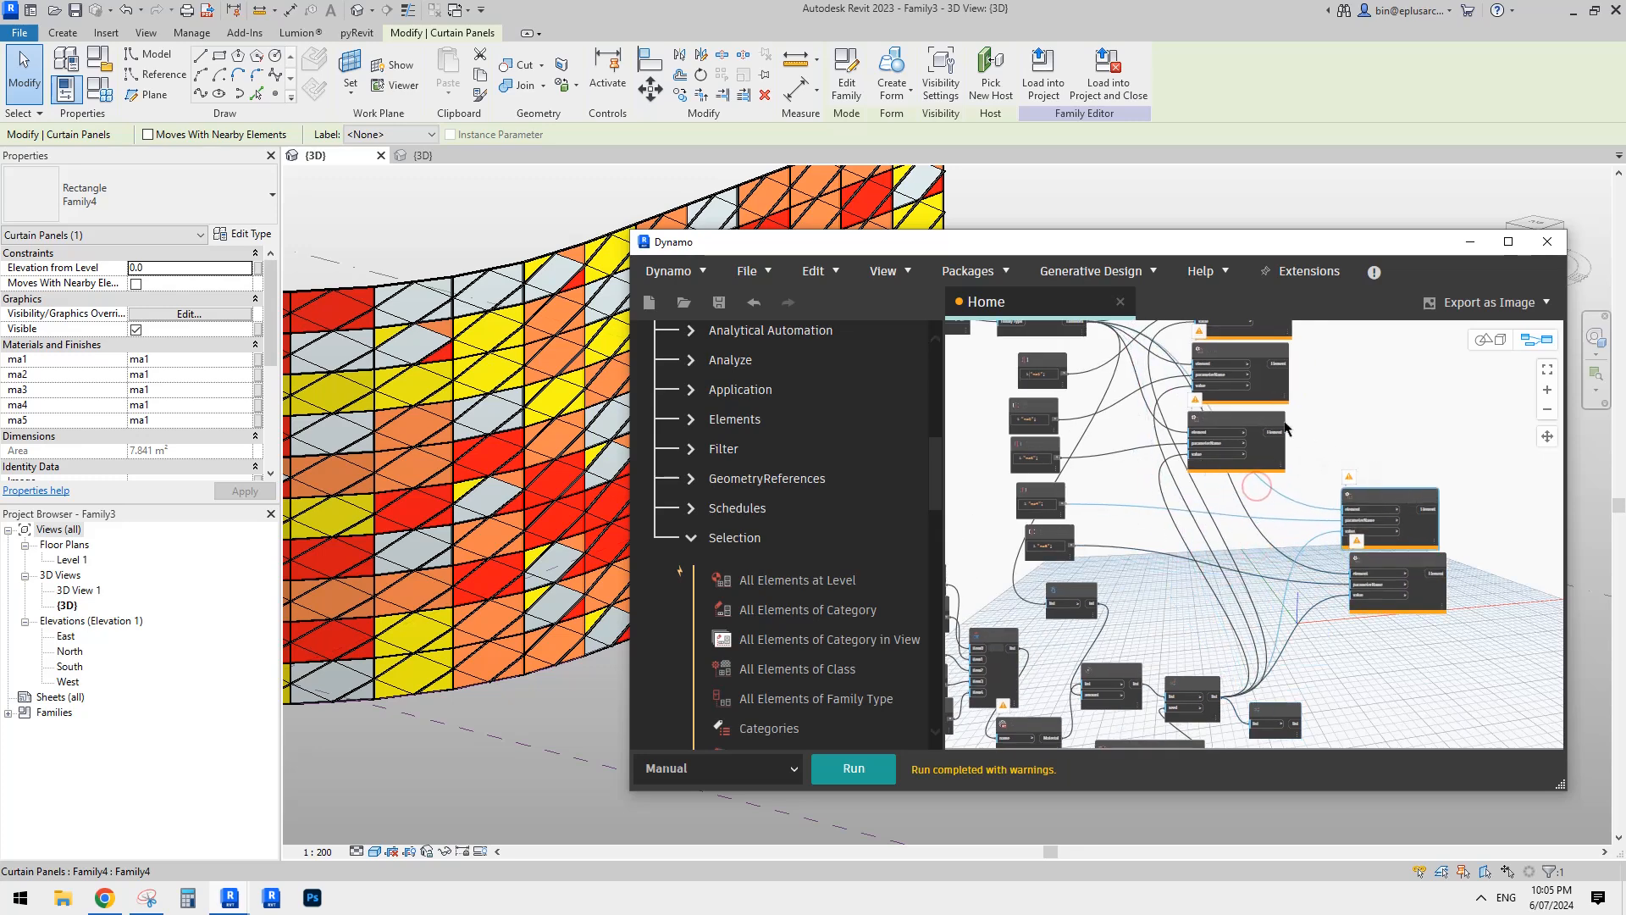
pyautogui.moveTo(1257, 420); pyautogui.dragTo(1401, 429)
pyautogui.moveTo(1347, 373); pyautogui.dragTo(1338, 469, button='middle')
pyautogui.moveTo(1257, 450); pyautogui.dragTo(1397, 456)
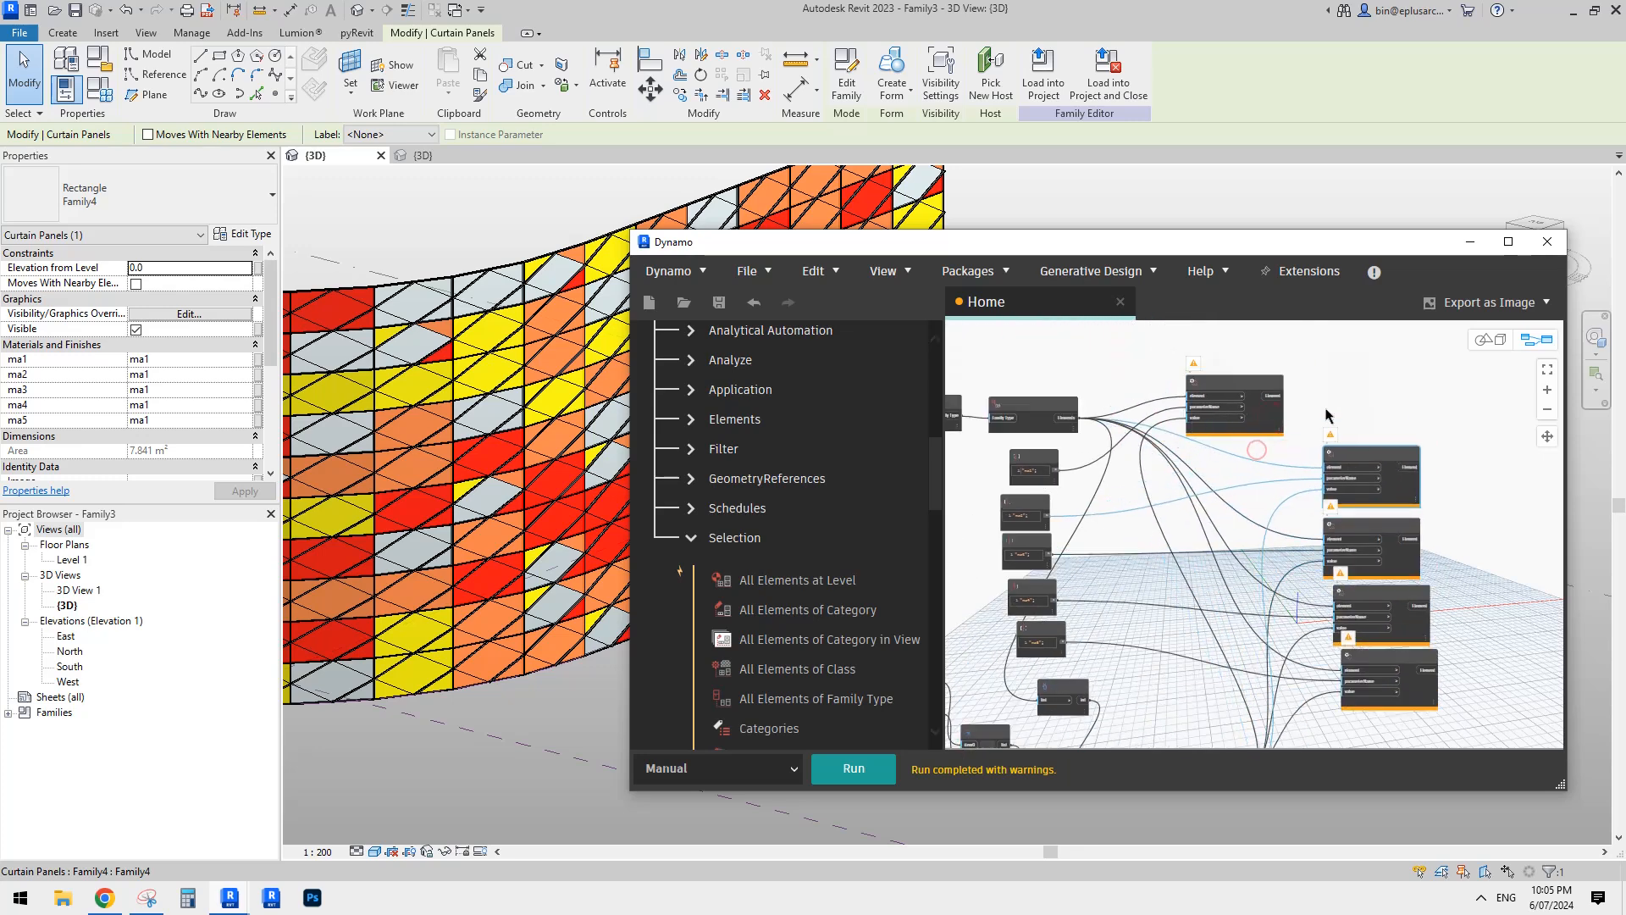
pyautogui.moveTo(1271, 382); pyautogui.dragTo(1385, 388)
# Step: Paste four copies of the single-input List.Shuffle node and arrange all five in a column beside the seeded List.Shuffle
pyautogui.moveTo(1187, 598); pyautogui.dragTo(1146, 394, button='middle')
pyautogui.scroll(3, 1259, 633)
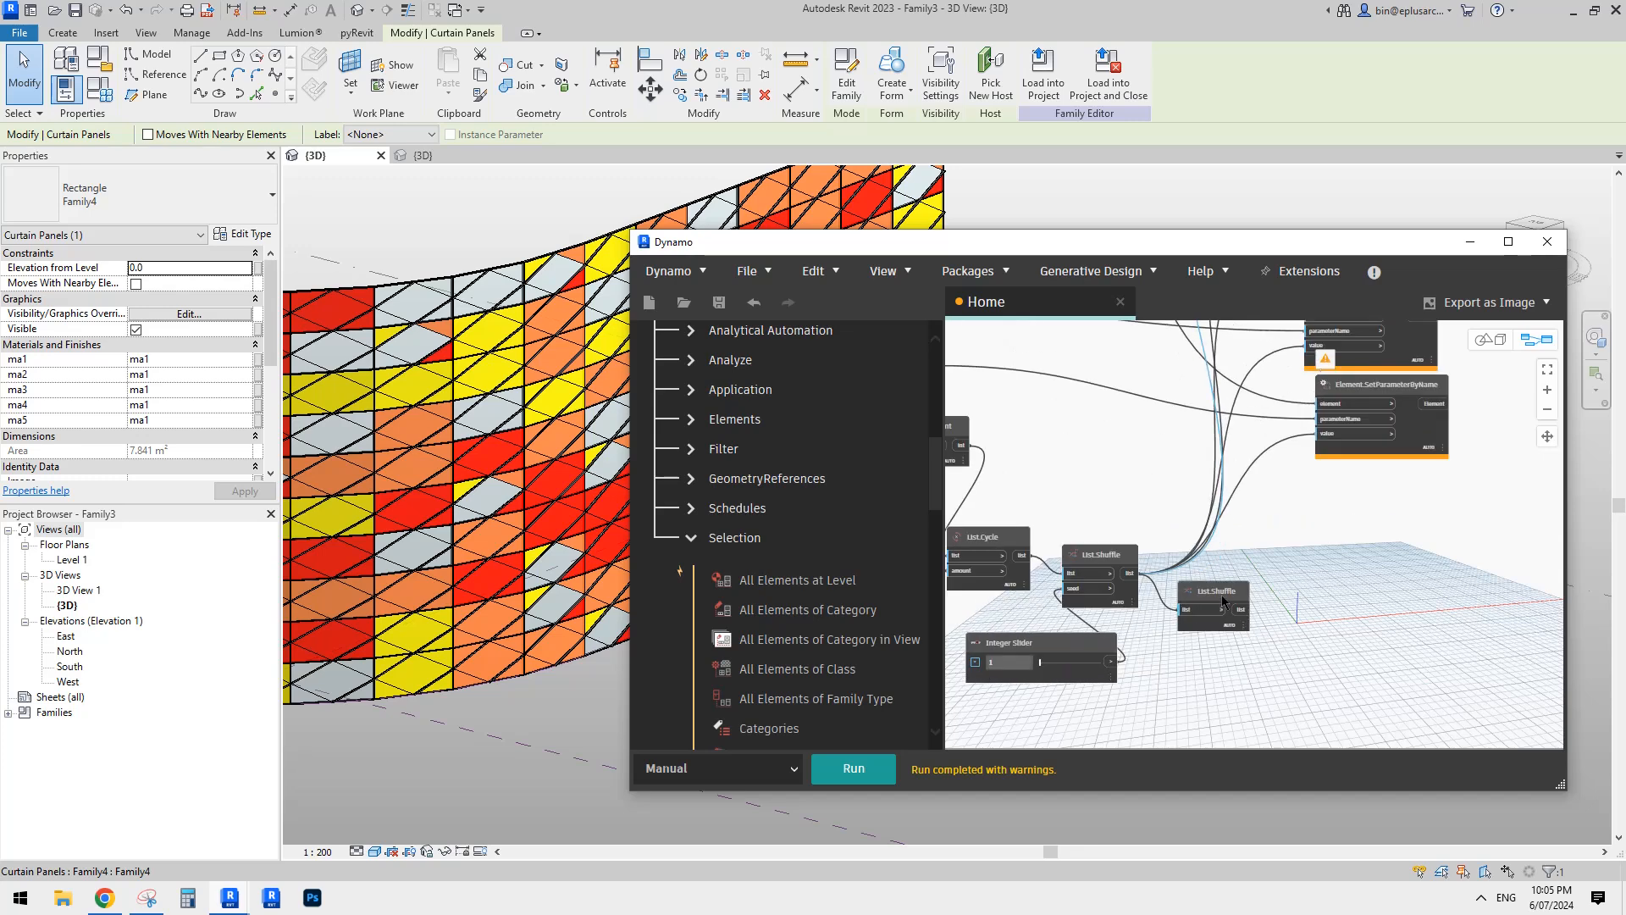
pyautogui.moveTo(1222, 597); pyautogui.dragTo(1242, 690)
pyautogui.hotkey('ctrl', 'v')
pyautogui.moveTo(1298, 550); pyautogui.dragTo(1234, 614)
pyautogui.hotkey('ctrl', 'v')
pyautogui.moveTo(1327, 694); pyautogui.dragTo(1257, 531)
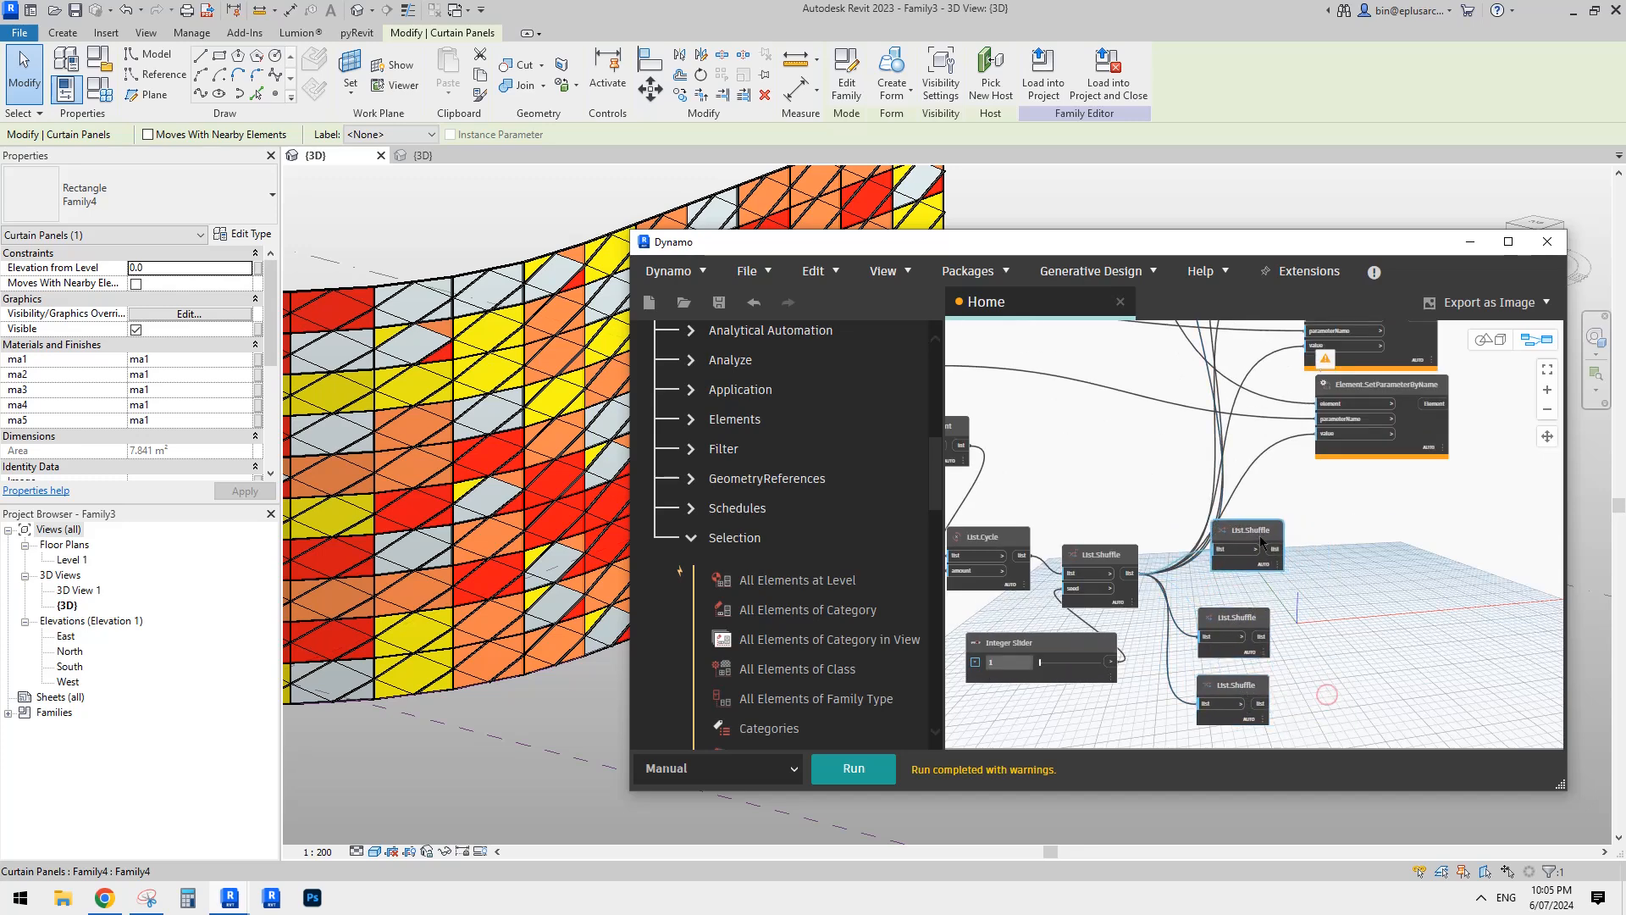
pyautogui.hotkey('ctrl', 'v')
pyautogui.moveTo(1323, 696); pyautogui.dragTo(1243, 449)
pyautogui.hotkey('ctrl', 'v')
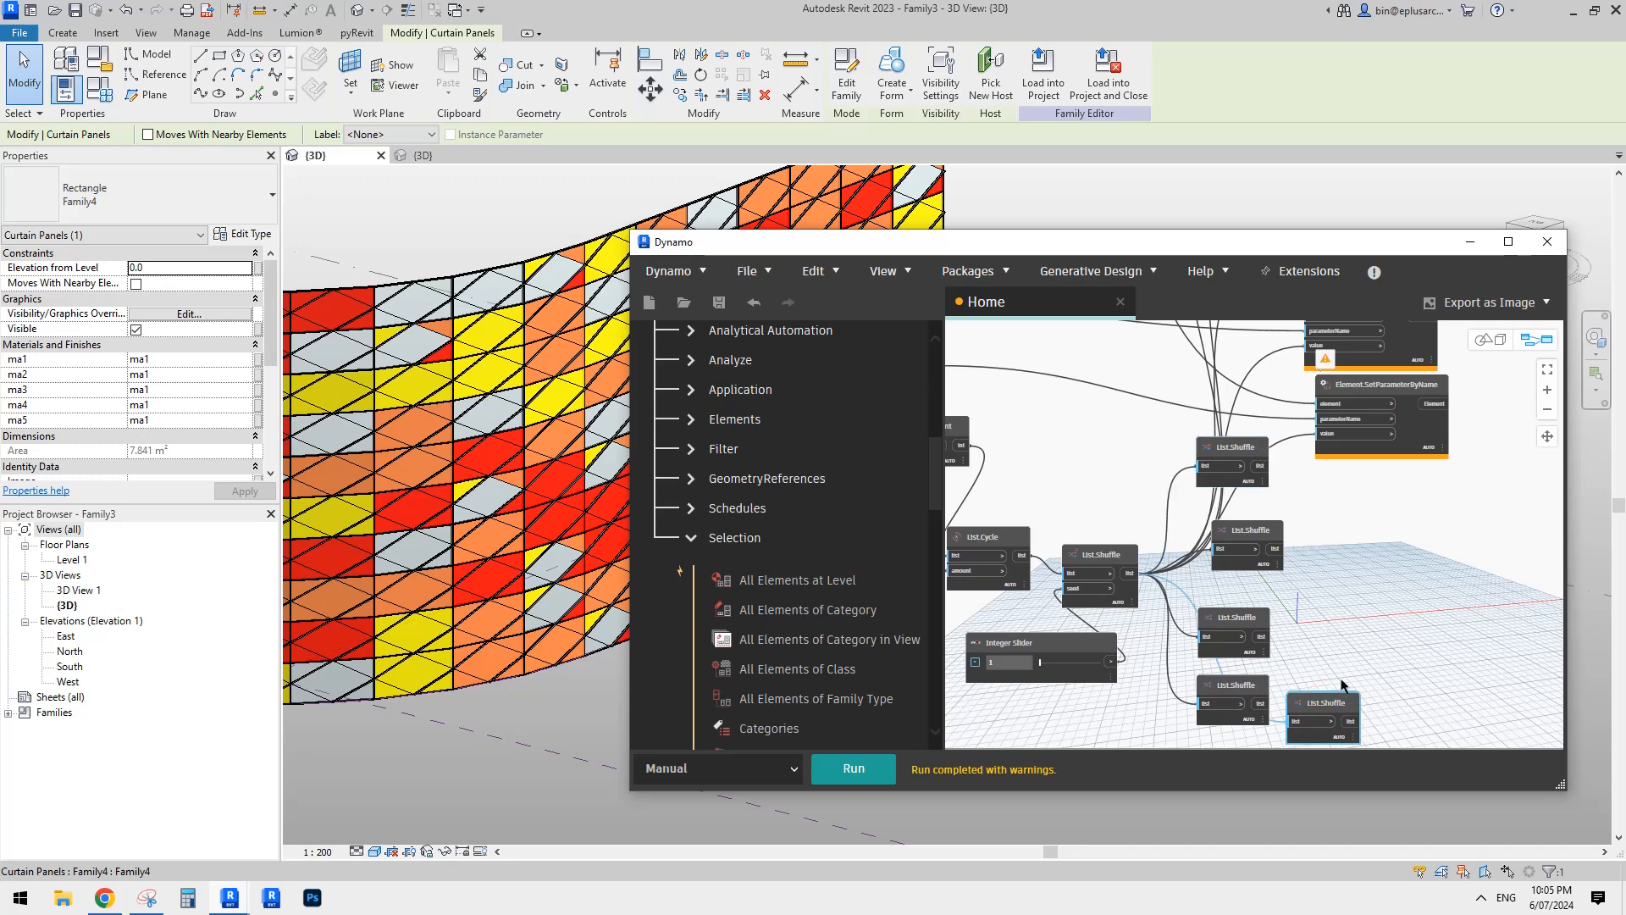
pyautogui.moveTo(1336, 705); pyautogui.dragTo(1230, 367)
# Step: Connect the two lowest List.Shuffle outputs to the value inputs of the two lowest Element.SetParameterByName nodes
pyautogui.moveTo(1315, 410); pyautogui.dragTo(1265, 390, button='middle')
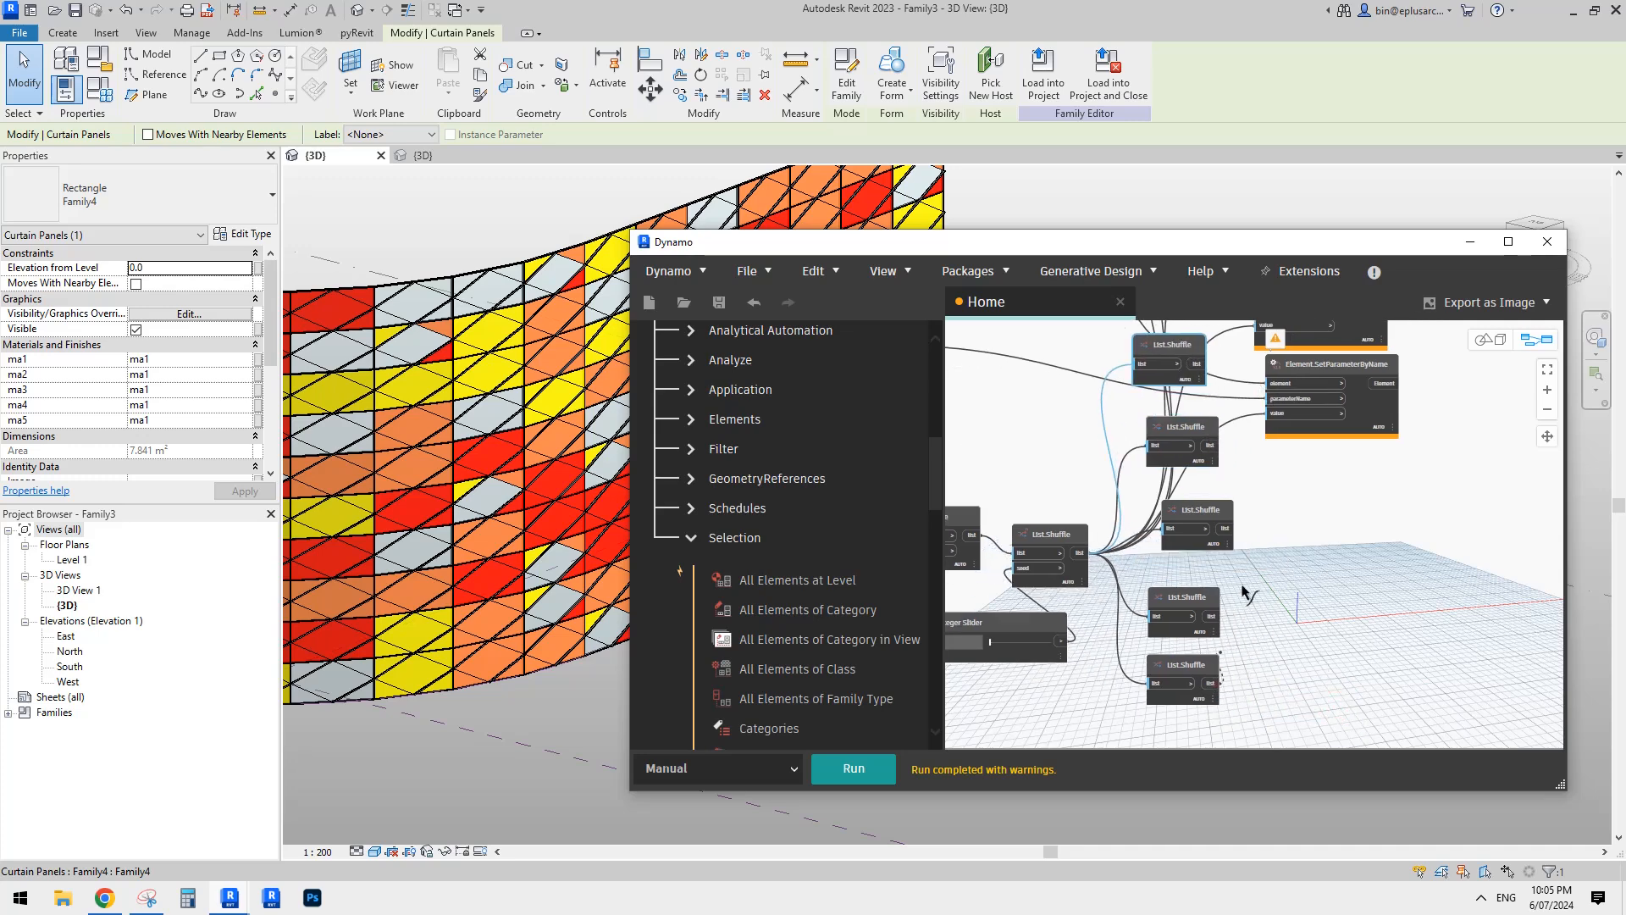
pyautogui.click(1270, 413)
pyautogui.click(1213, 617)
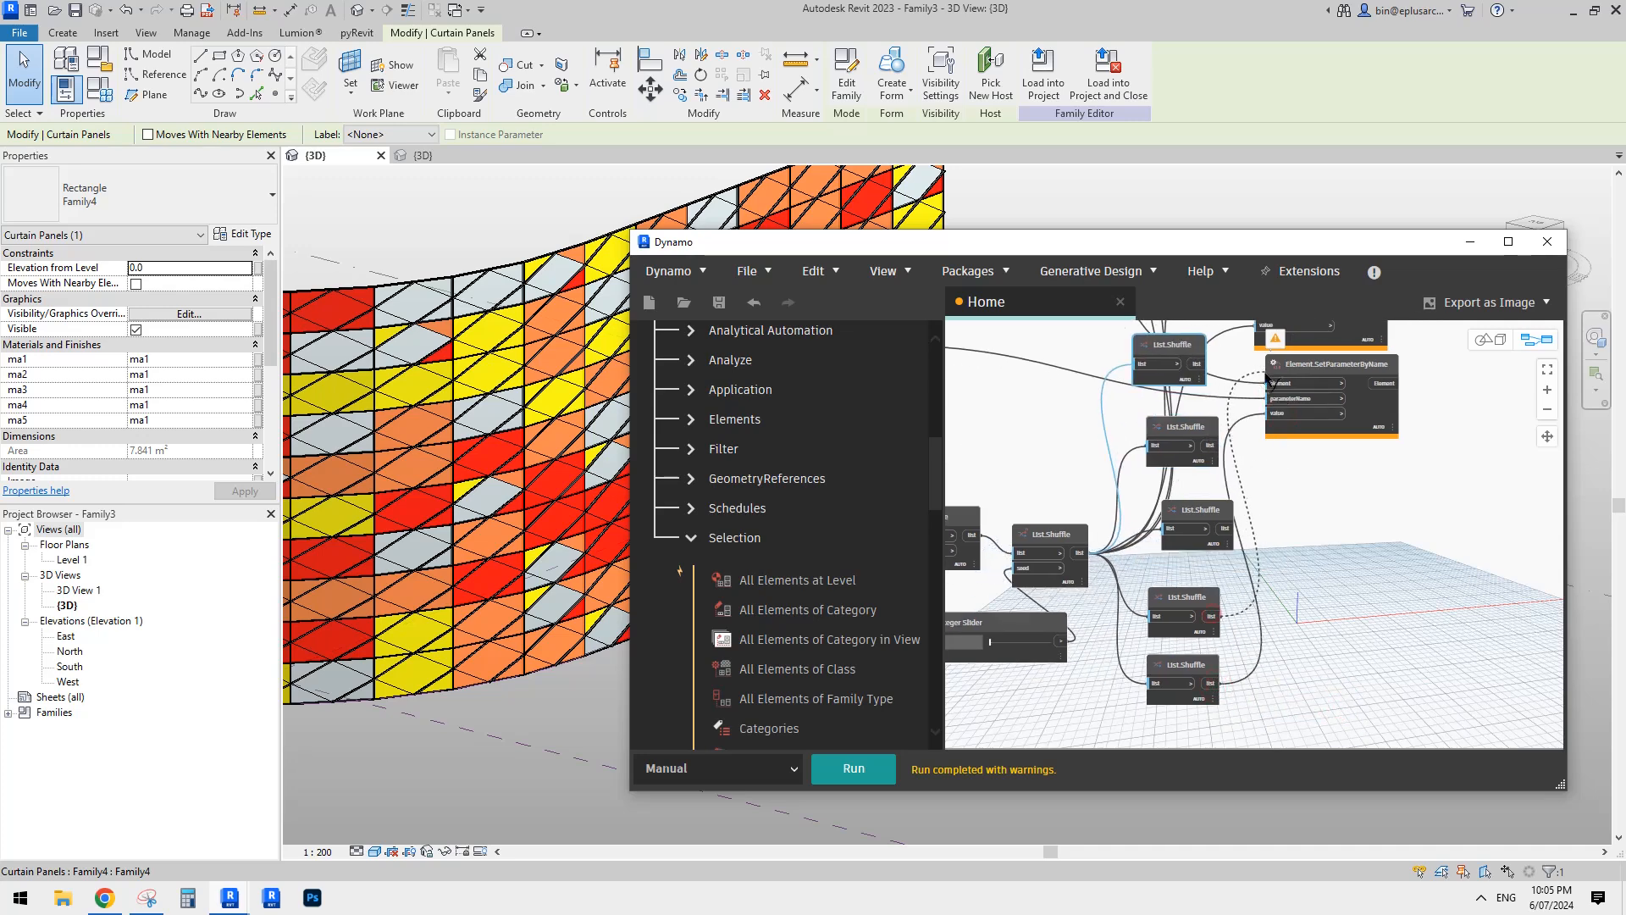
pyautogui.moveTo(1282, 374); pyautogui.dragTo(1253, 439, button='middle')
pyautogui.click(1240, 392)
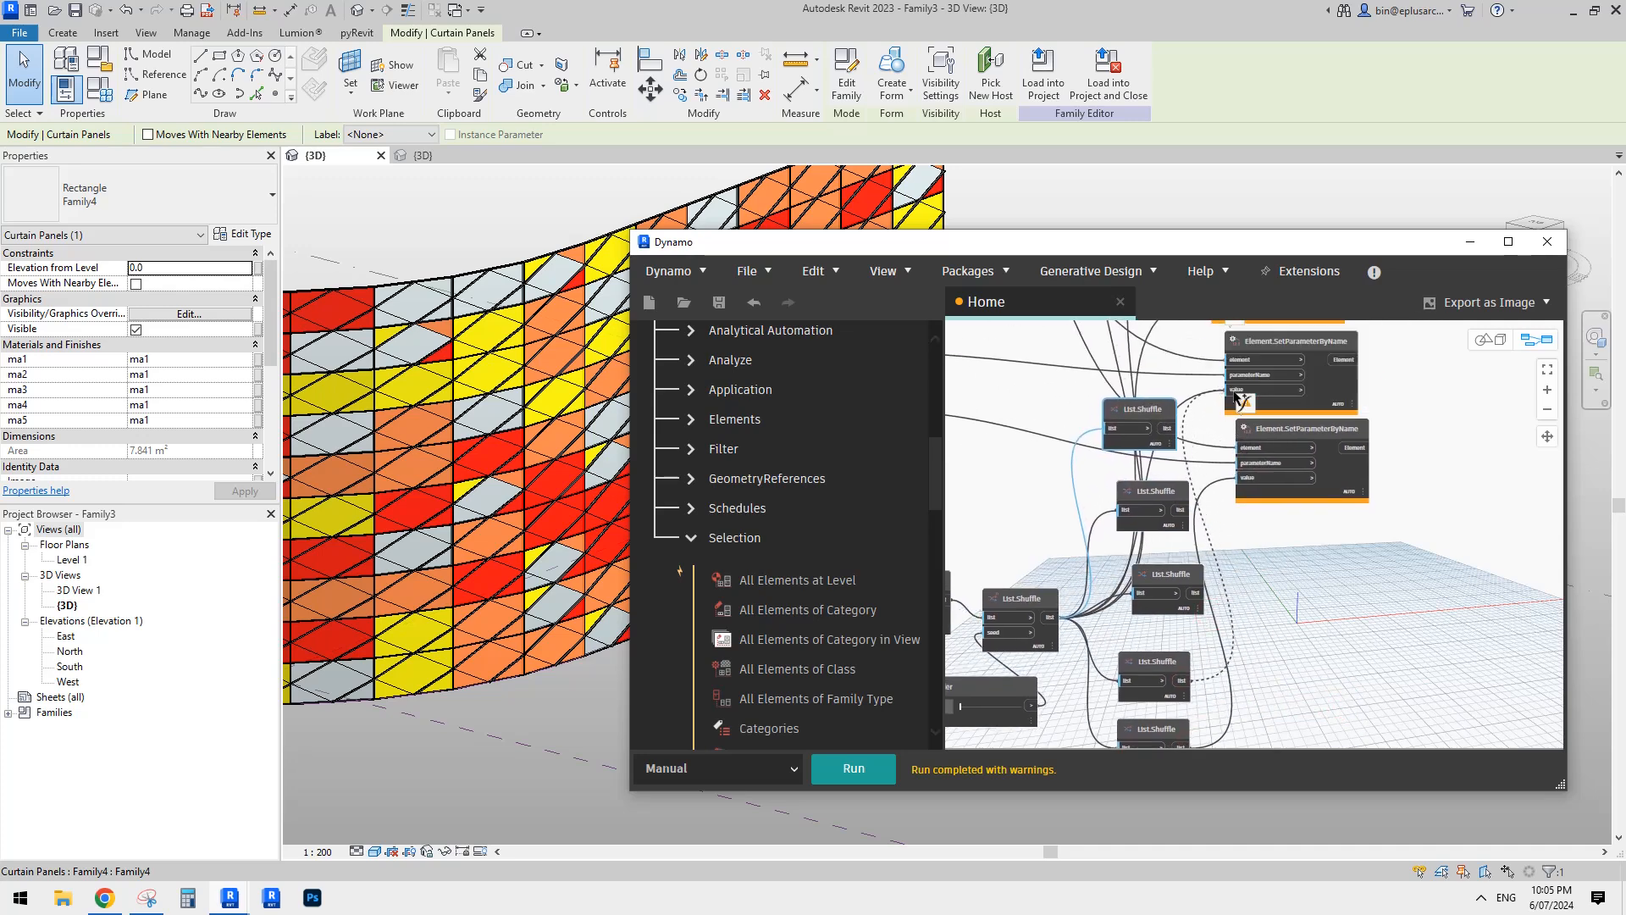
# Step: Maximize Dynamo and connect the remaining three List.Shuffle outputs to the value inputs of the upper three Element.SetParameterByName nodes
pyautogui.click(1510, 245)
pyautogui.scroll(5, 1089, 508)
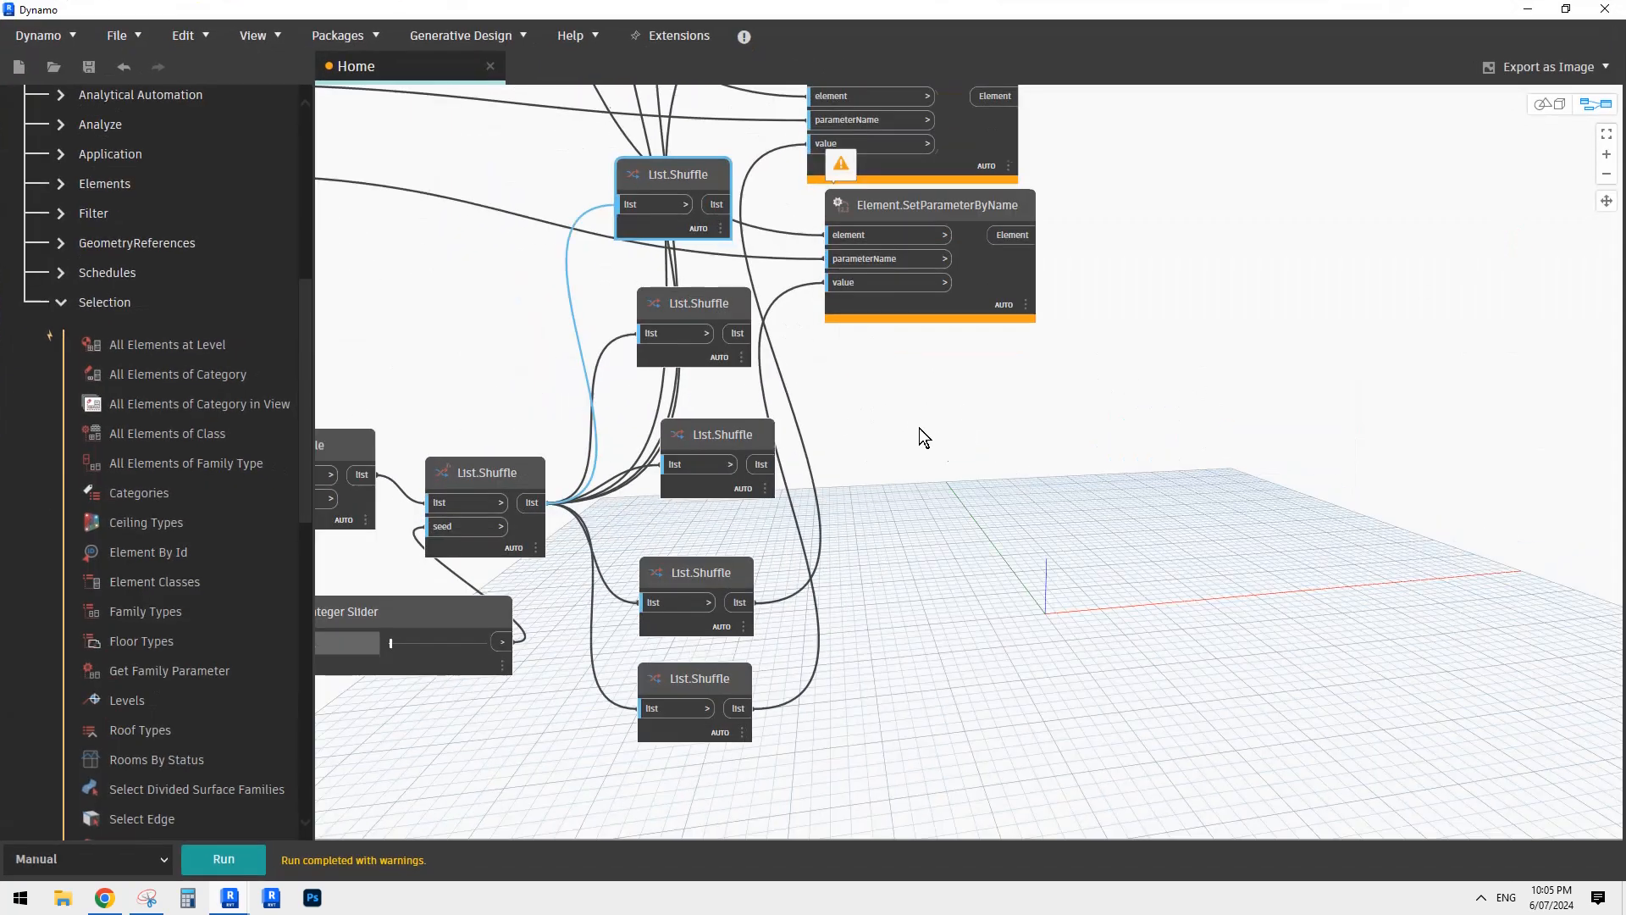
pyautogui.moveTo(918, 429); pyautogui.dragTo(1053, 483, button='middle')
pyautogui.moveTo(991, 292); pyautogui.dragTo(919, 637, button='middle')
pyautogui.click(952, 227)
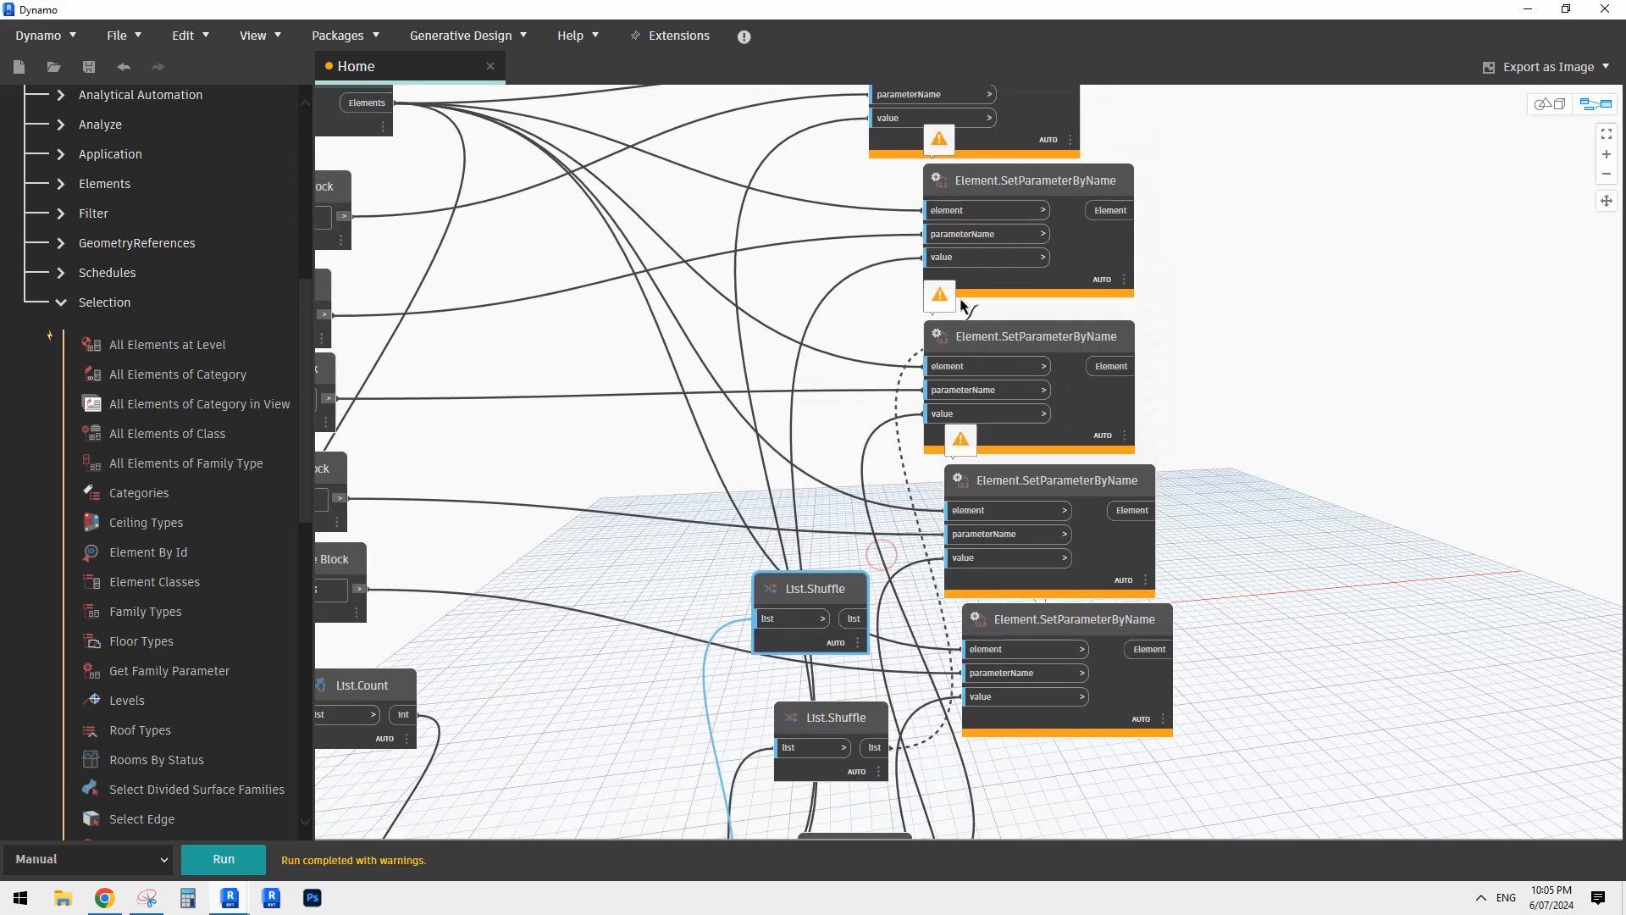
pyautogui.click(854, 619)
pyautogui.moveTo(887, 191); pyautogui.dragTo(873, 358, button='middle')
pyautogui.click(880, 290)
# Step: Run the graph, move the Dynamo window aside and inspect the curtain panel materials in Revit's 3D view
pyautogui.scroll(-2, 1239, 355)
pyautogui.moveTo(1241, 375); pyautogui.dragTo(1307, 212, button='middle')
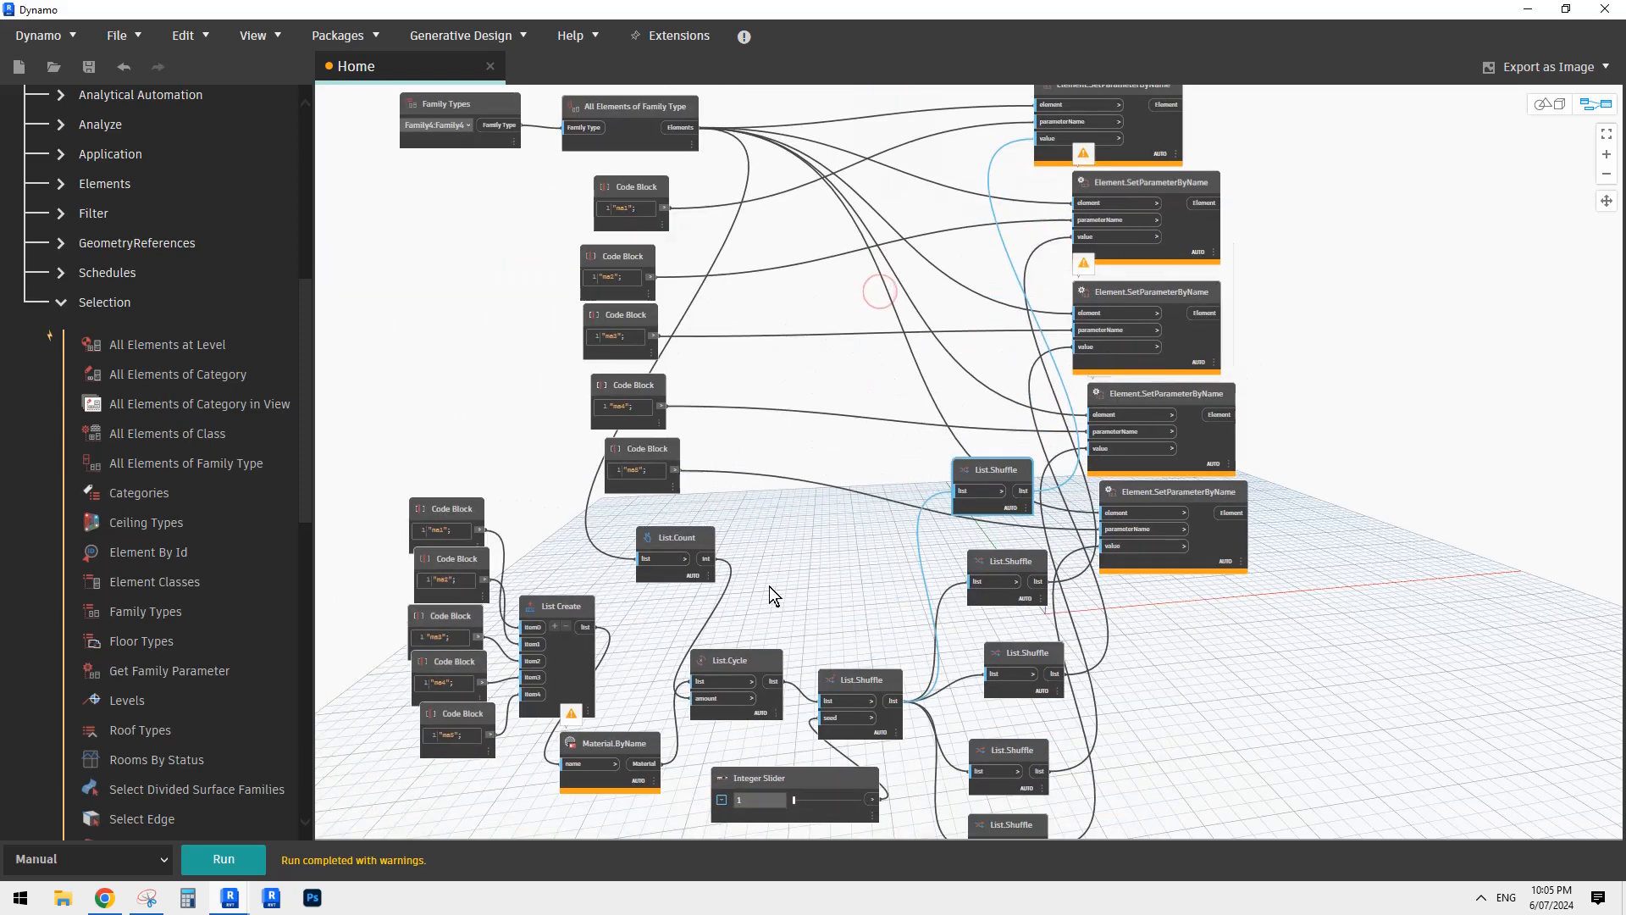
pyautogui.click(223, 859)
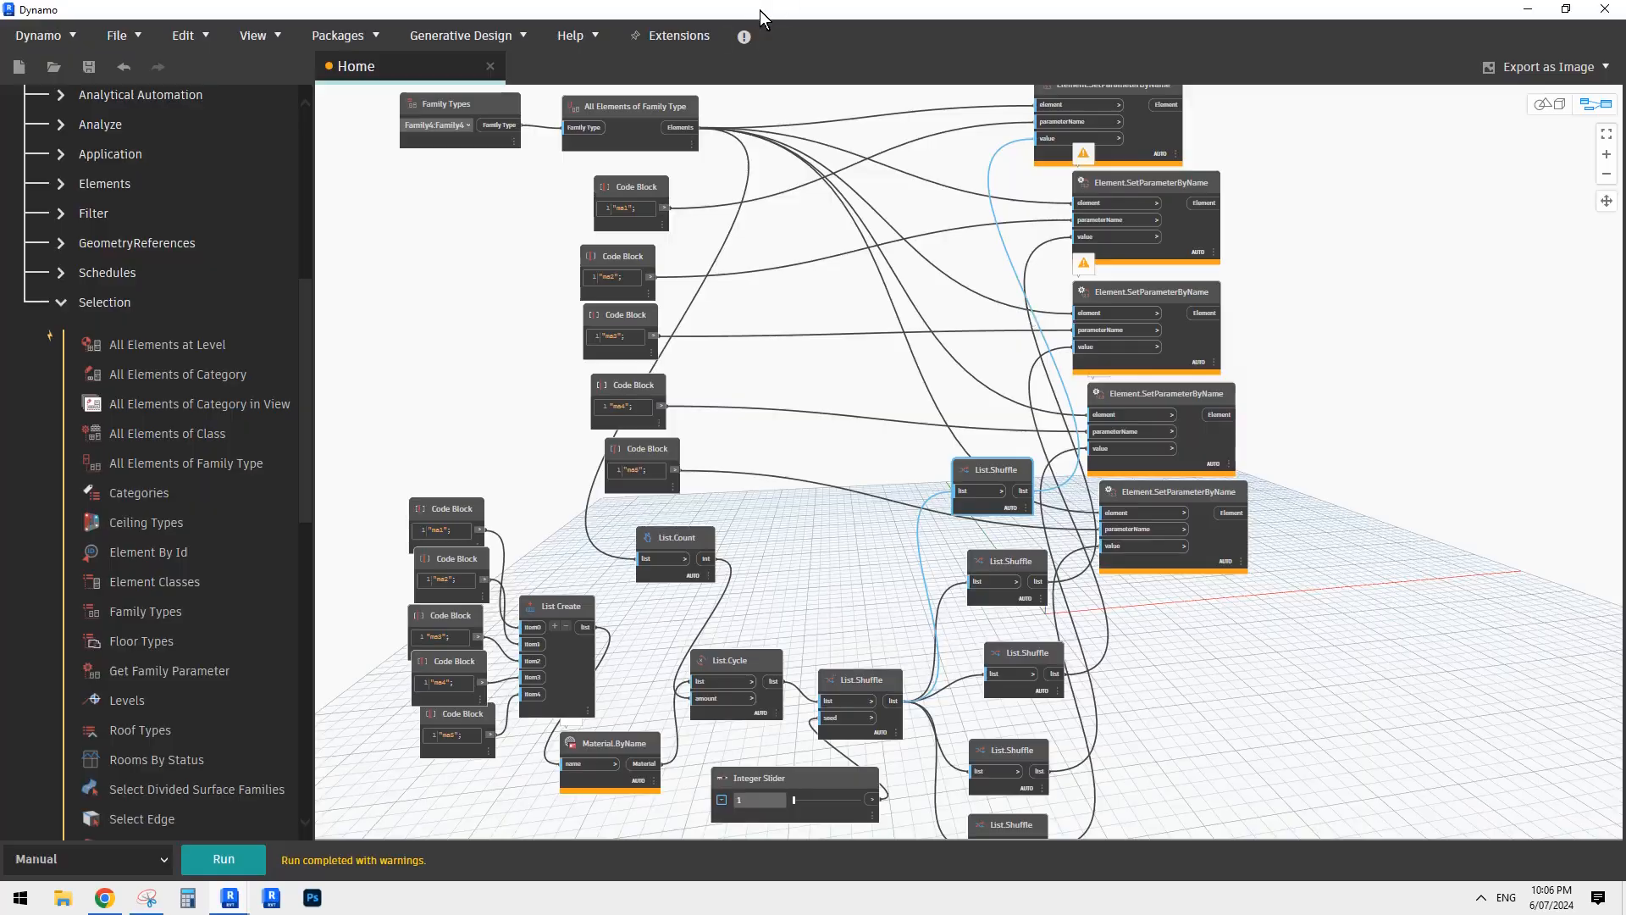
pyautogui.moveTo(760, 10); pyautogui.dragTo(1500, 216)
pyautogui.keyDown('shift'); pyautogui.moveTo(623, 381); pyautogui.dragTo(547, 582, button='middle'); pyautogui.keyUp('shift')
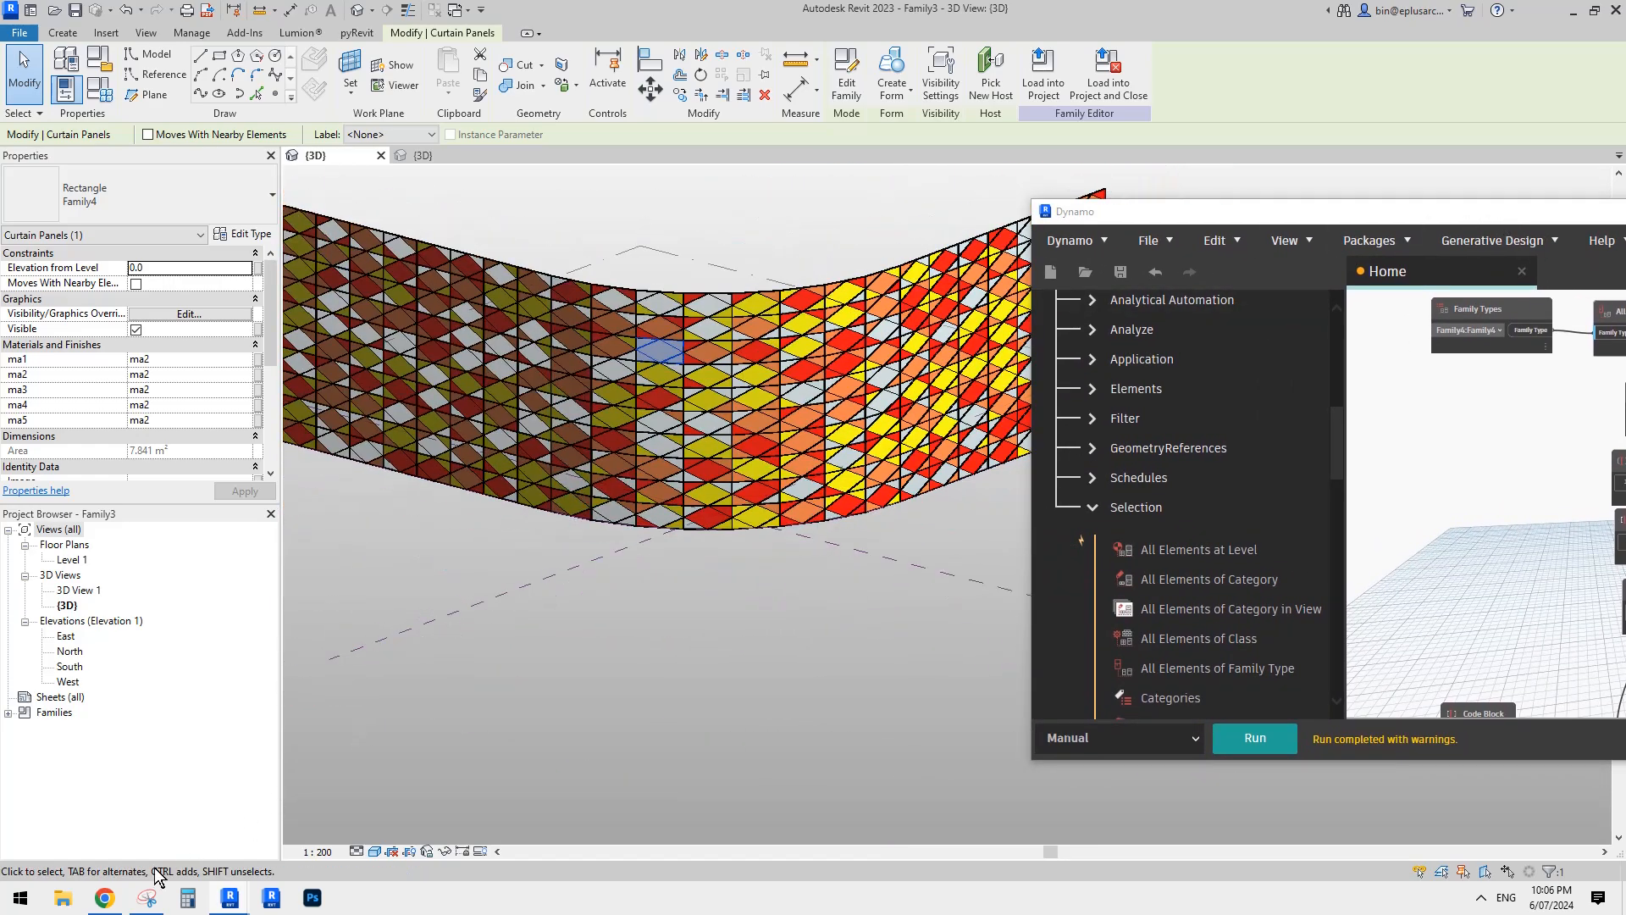
# Step: Check the reference facade image in Chrome, return to Revit and maximize the Dynamo window
pyautogui.click(104, 896)
pyautogui.click(105, 897)
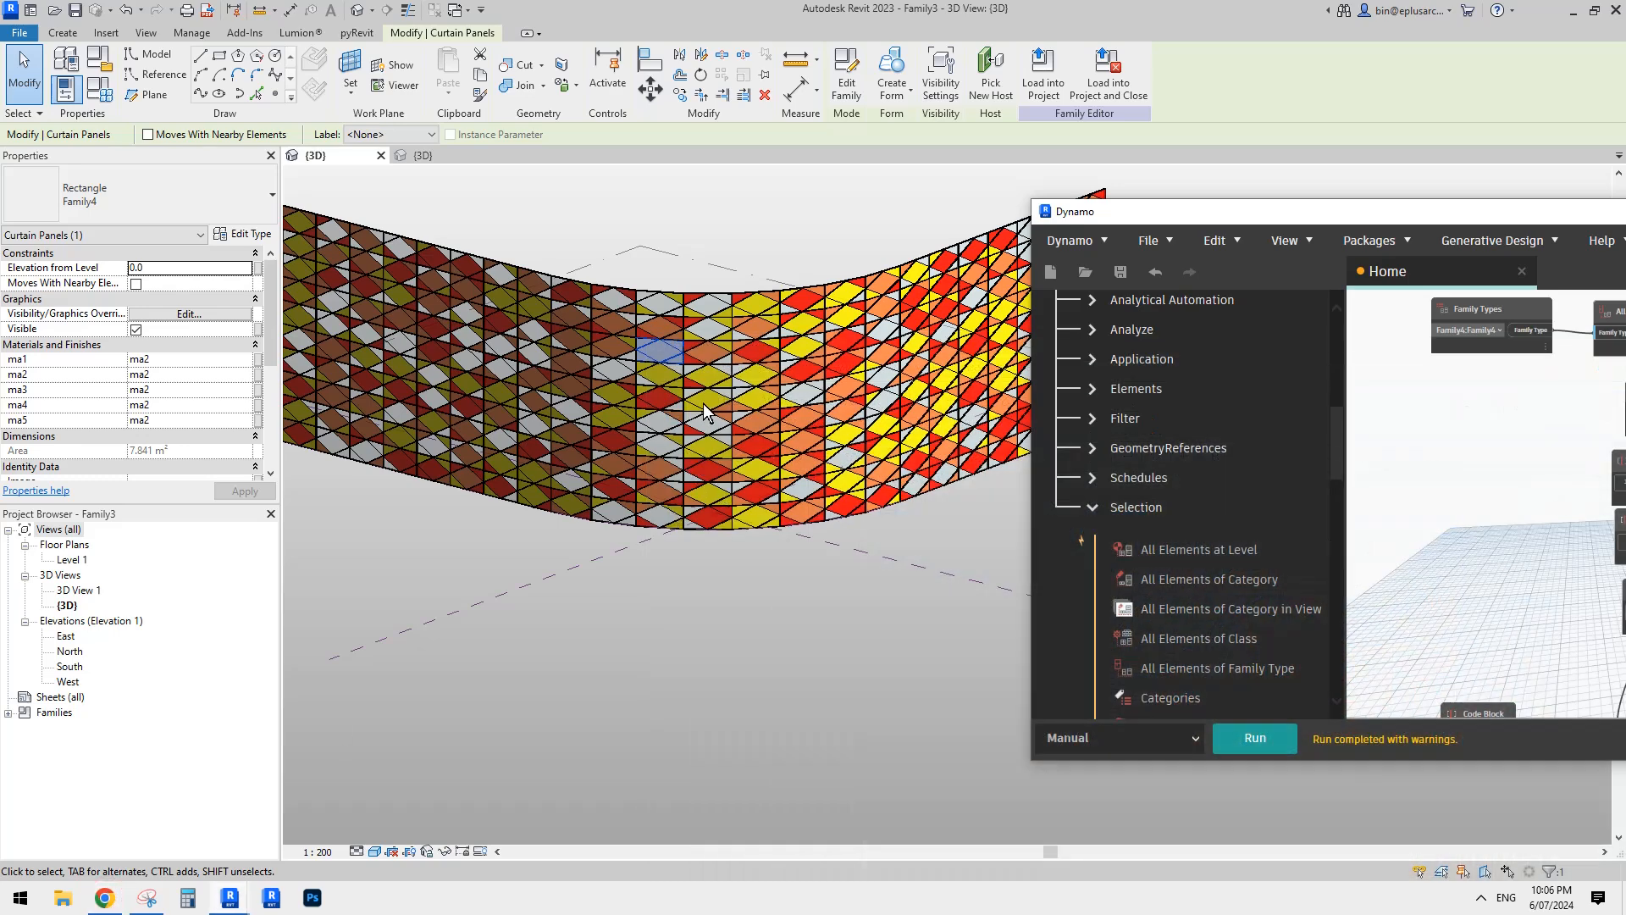
pyautogui.moveTo(1374, 212); pyautogui.dragTo(742, 206)
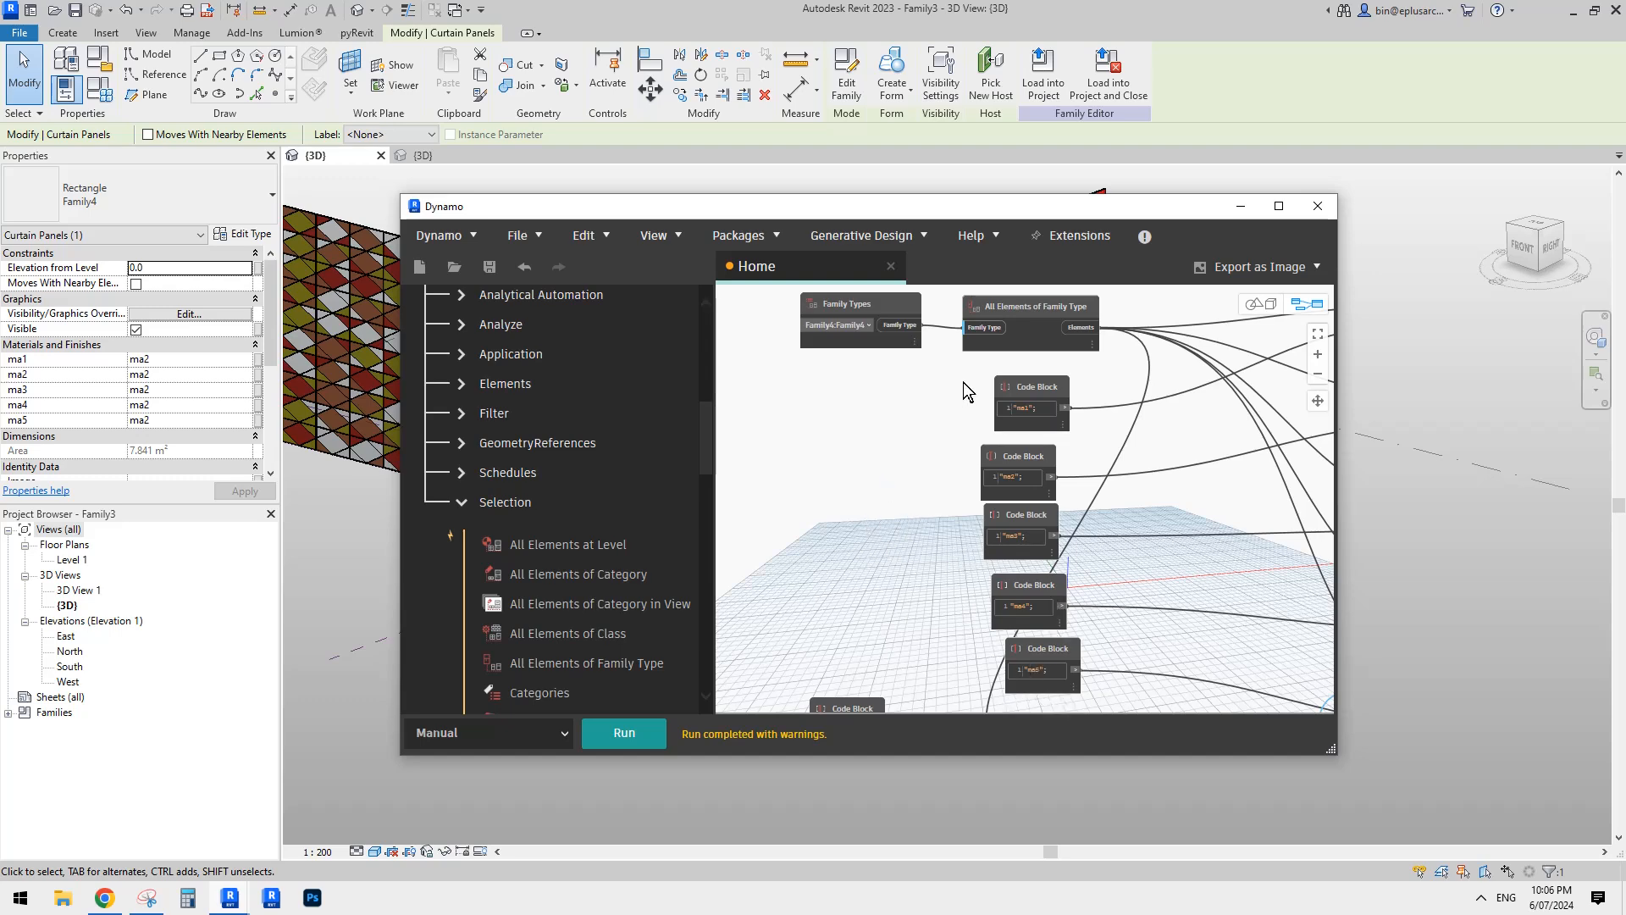
pyautogui.click(1278, 207)
# Step: Set the Code Block feeding item4 of the List Create node to "ma1"
pyautogui.scroll(5, 623, 668)
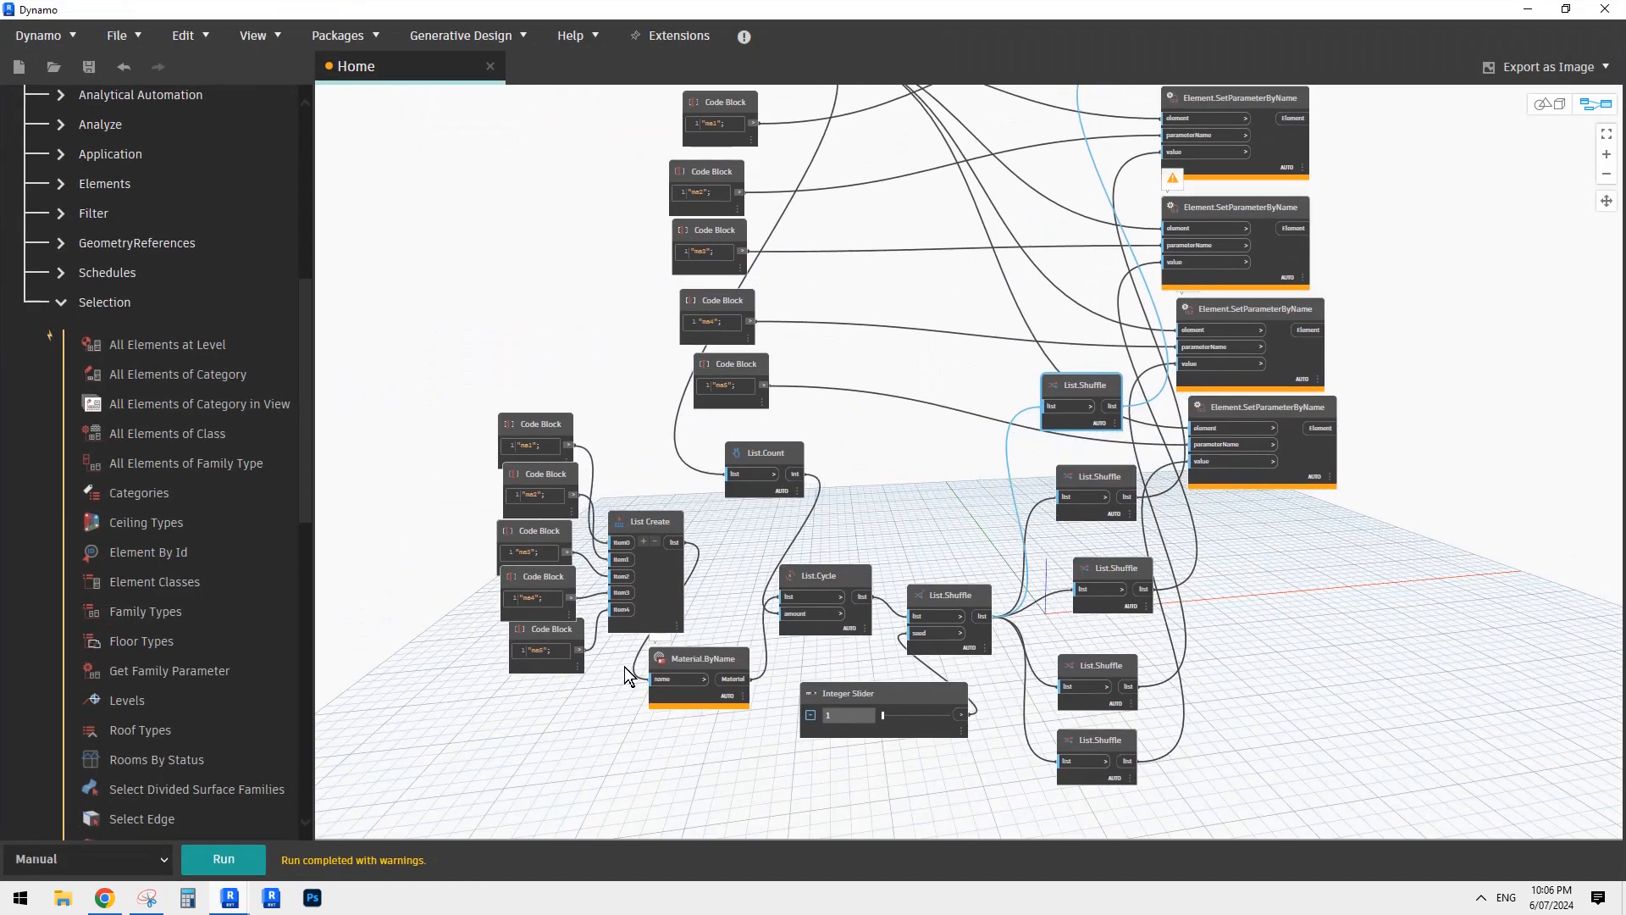
pyautogui.scroll(-3, 576, 659)
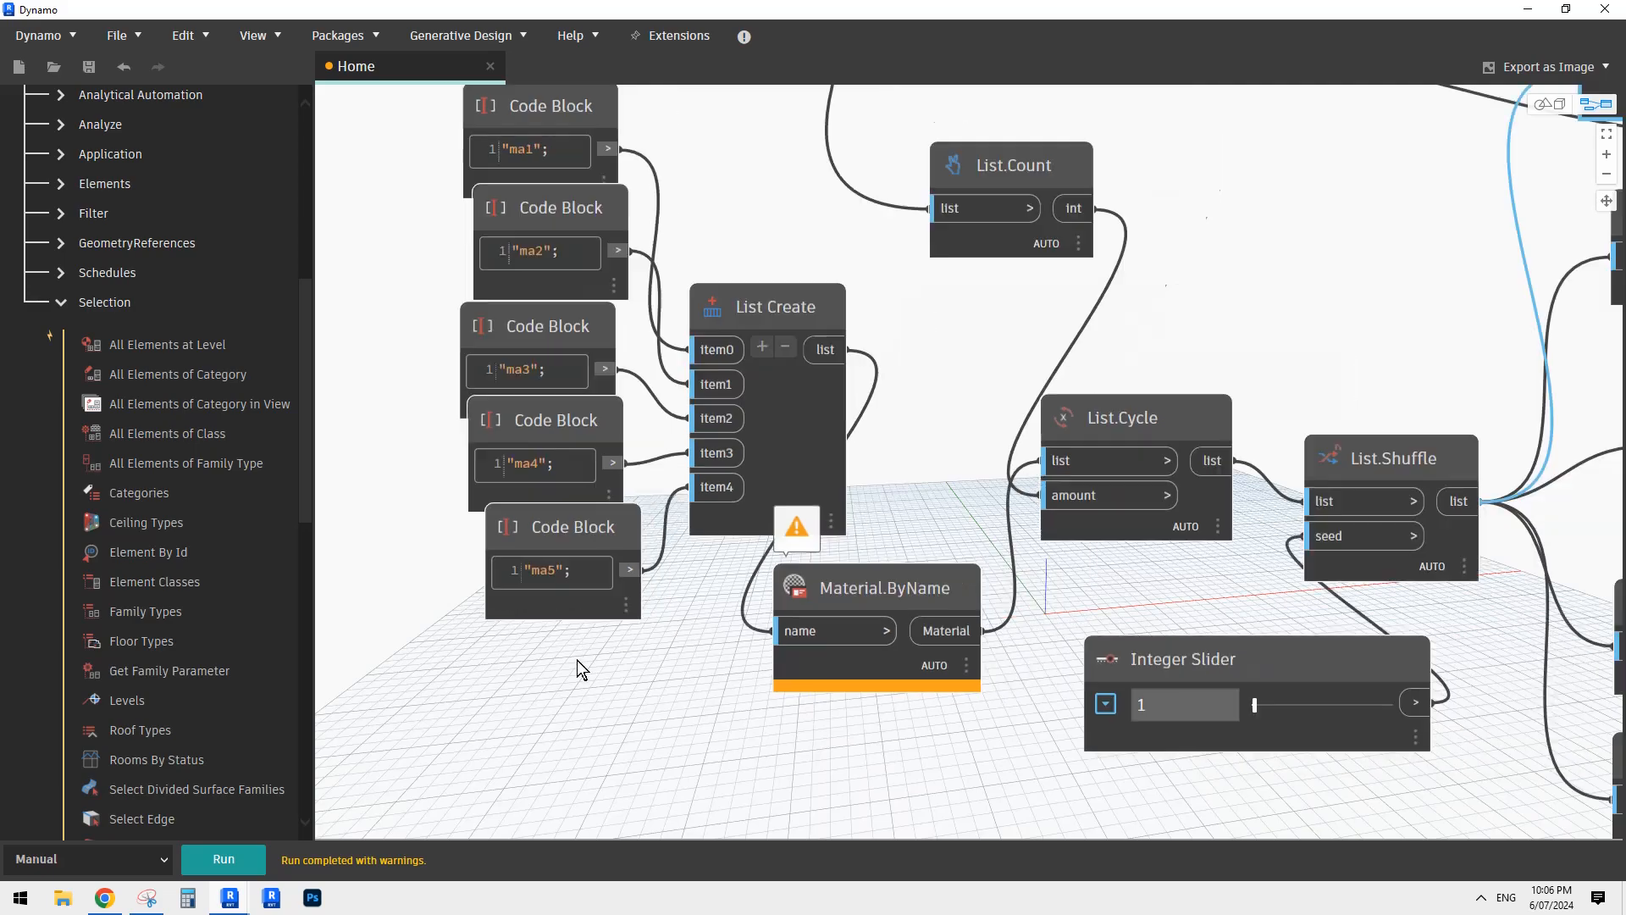
pyautogui.scroll(-1, 659, 464)
pyautogui.moveTo(705, 359); pyautogui.dragTo(547, 693, button='middle')
pyautogui.scroll(-1, 637, 439)
pyautogui.moveTo(637, 440); pyautogui.dragTo(624, 537, button='middle')
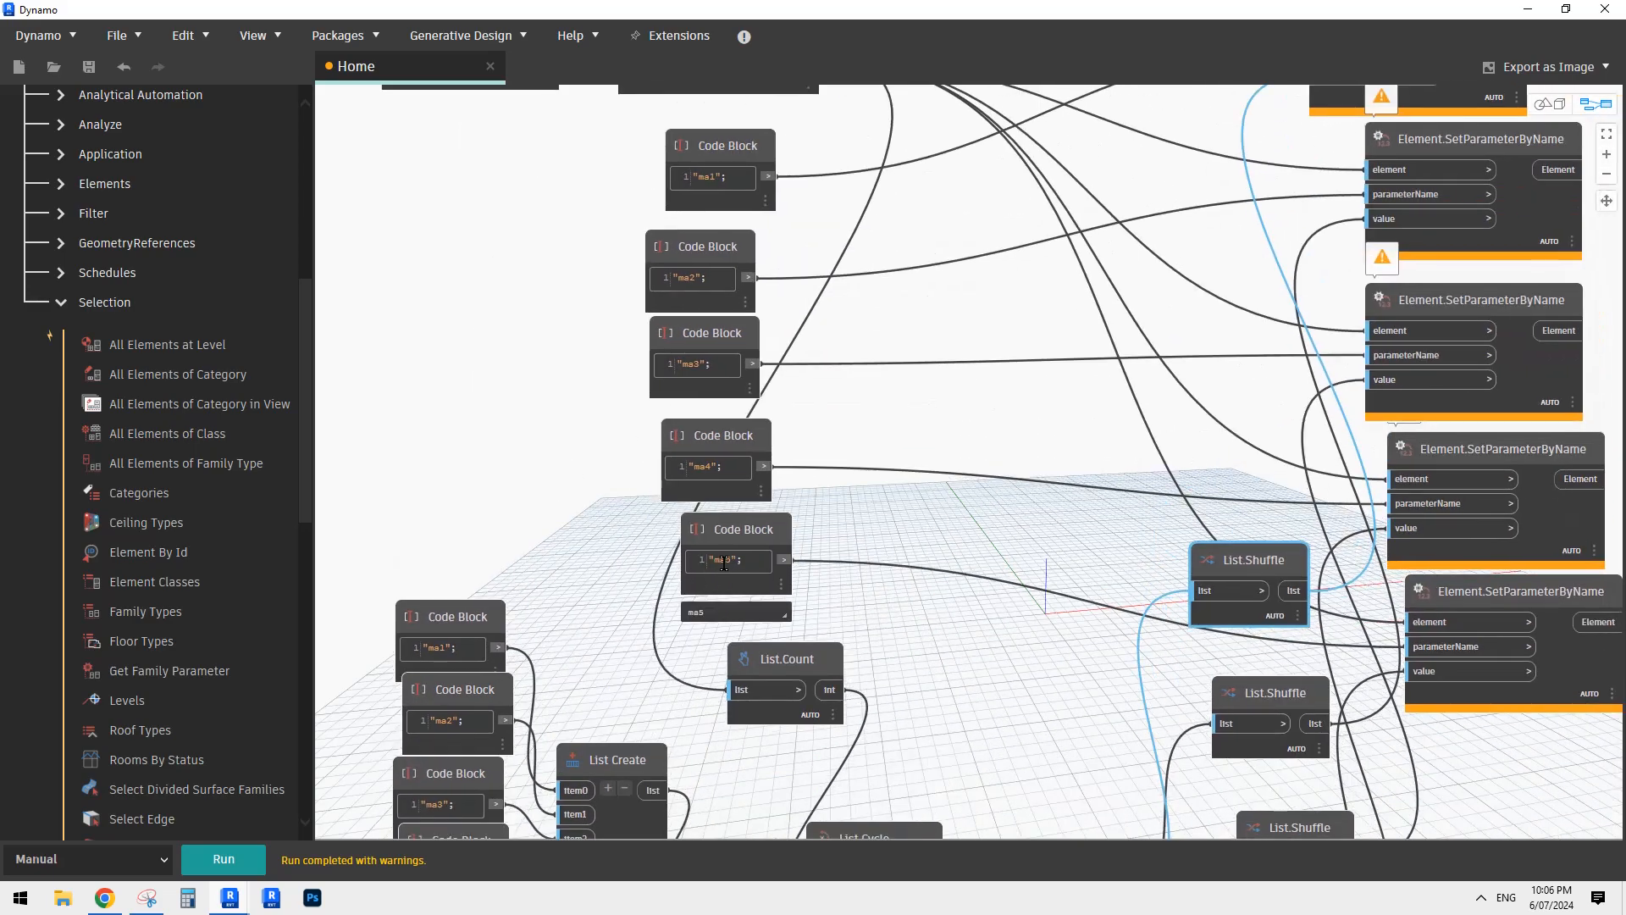
pyautogui.moveTo(687, 475); pyautogui.dragTo(869, 176, button='middle')
pyautogui.moveTo(644, 652)
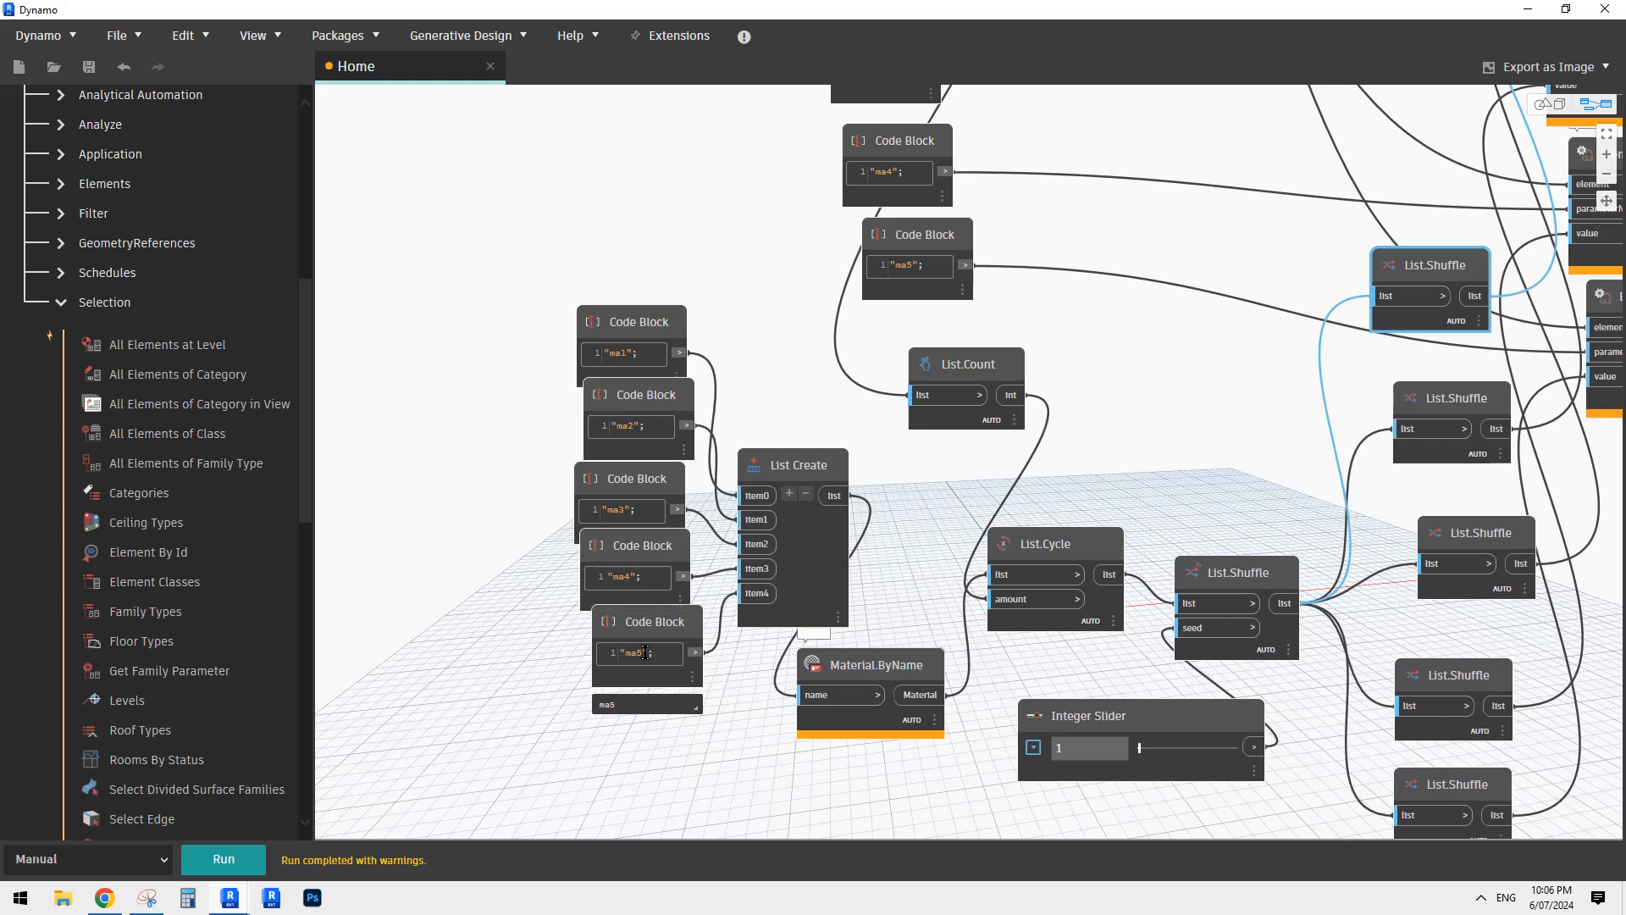
pyautogui.scroll(4, 679, 697)
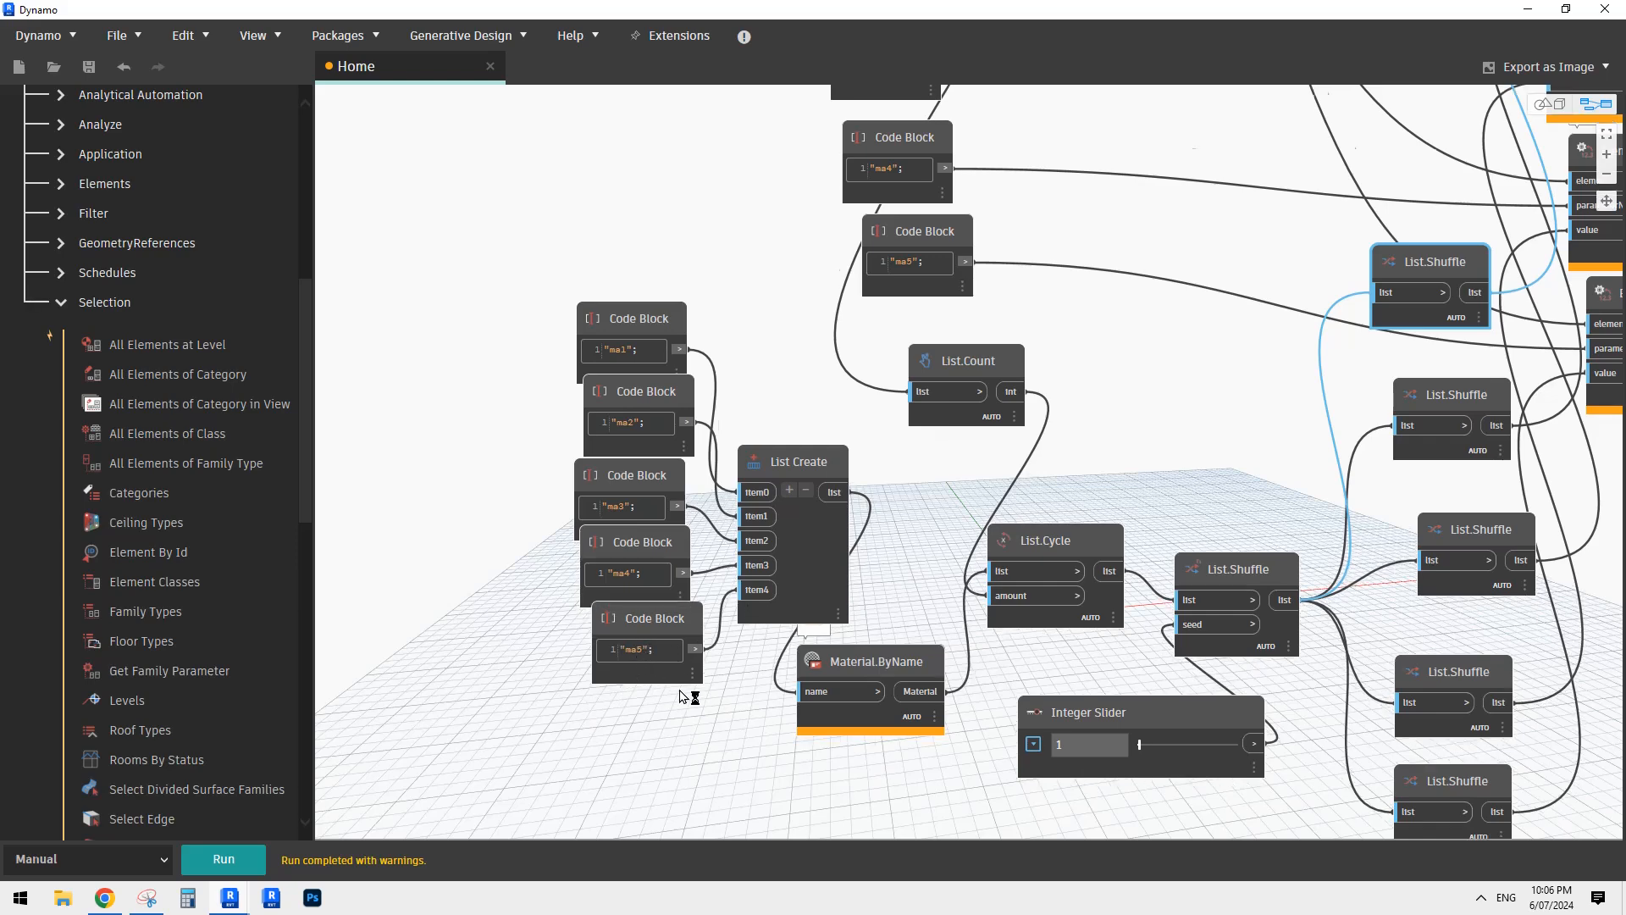
pyautogui.moveTo(646, 606)
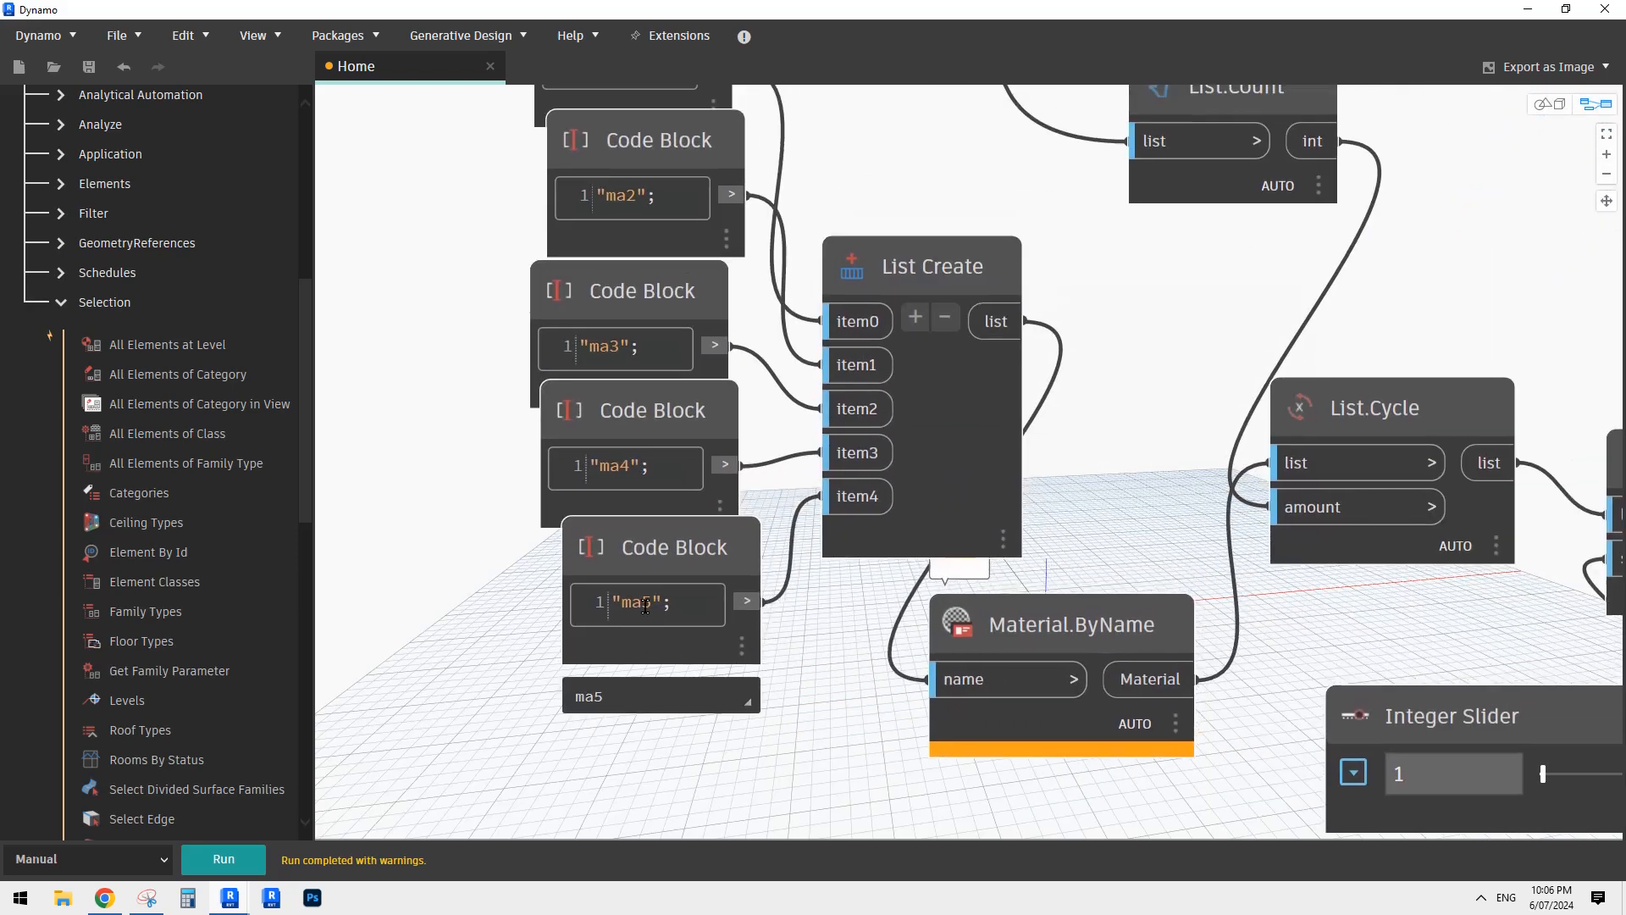
pyautogui.scroll(-1, 628, 608)
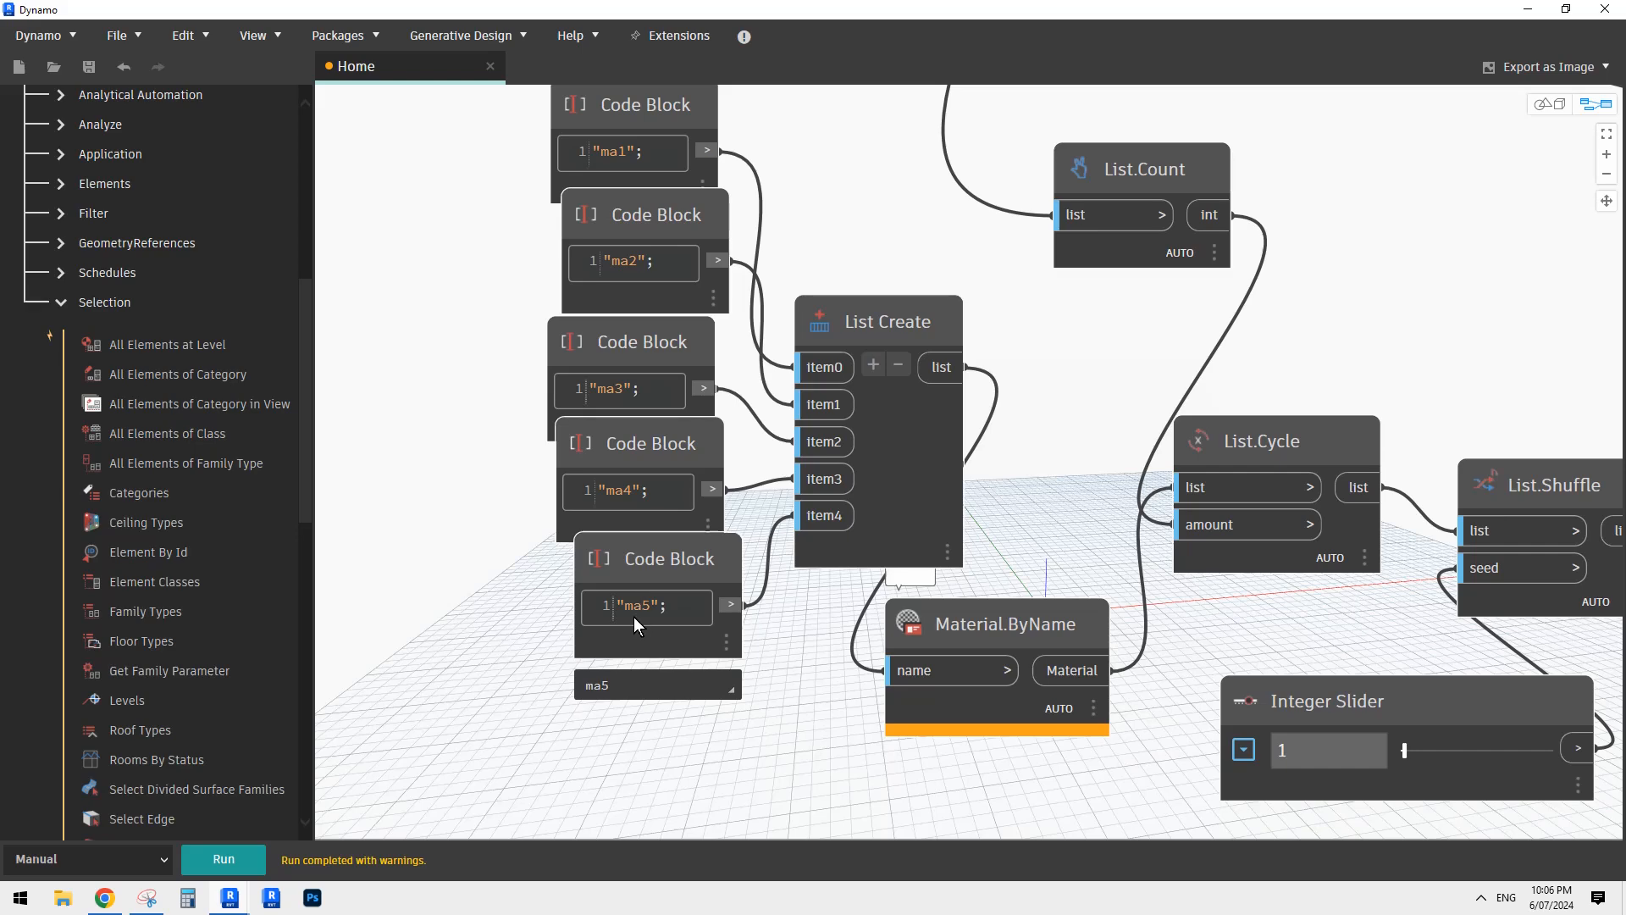
pyautogui.moveTo(501, 525); pyautogui.dragTo(534, 659, button='middle')
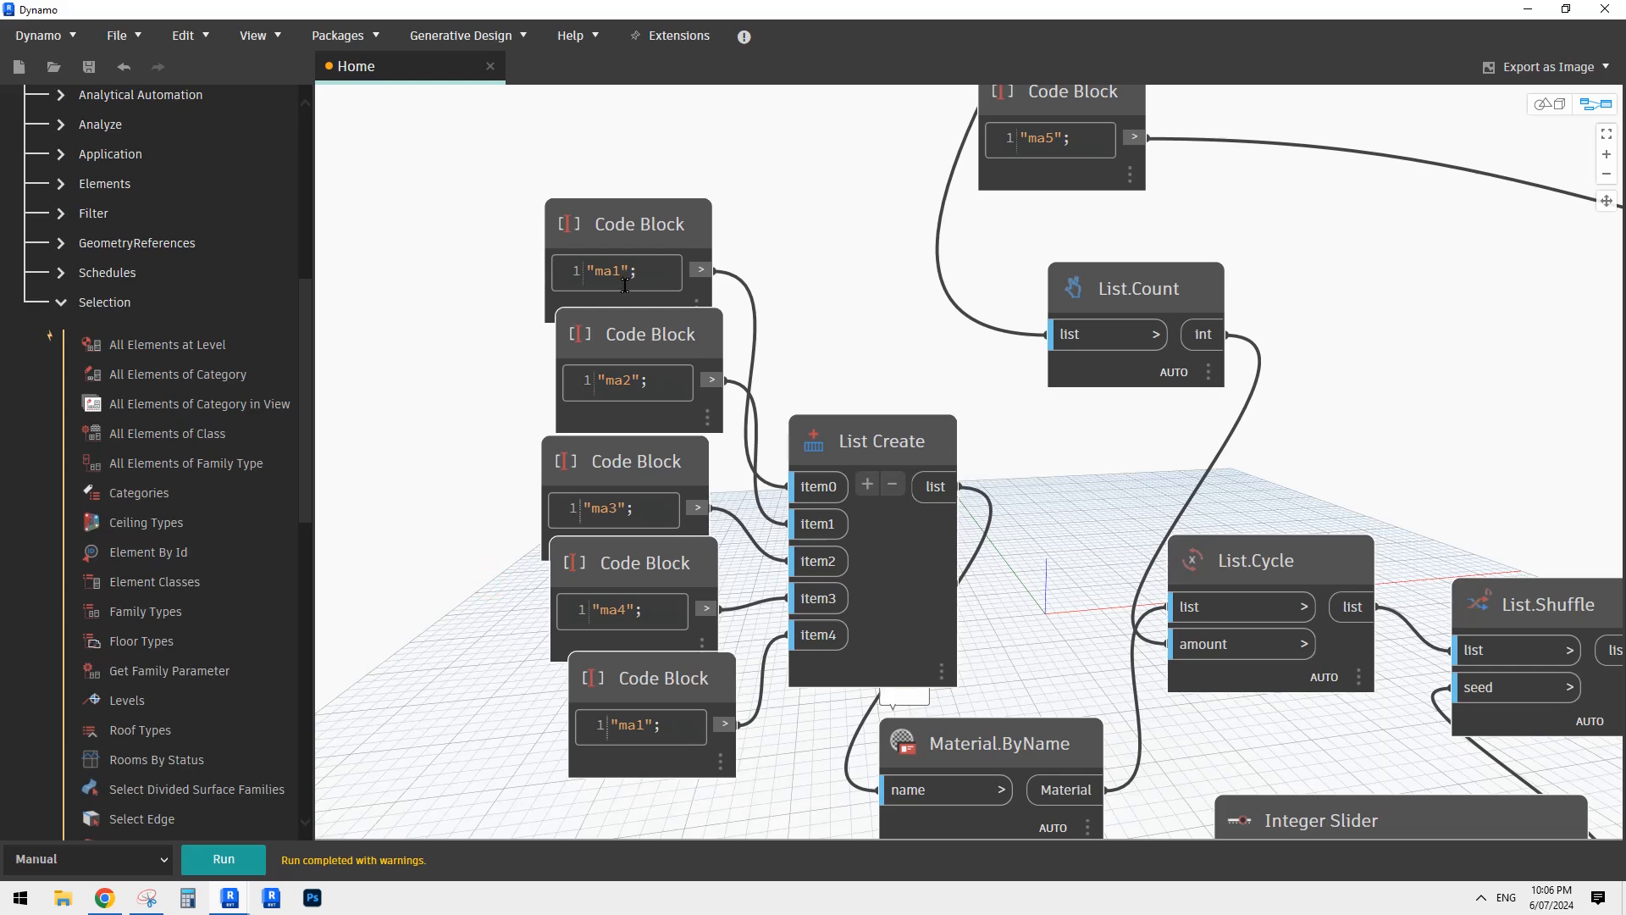
pyautogui.scroll(-3, 807, 266)
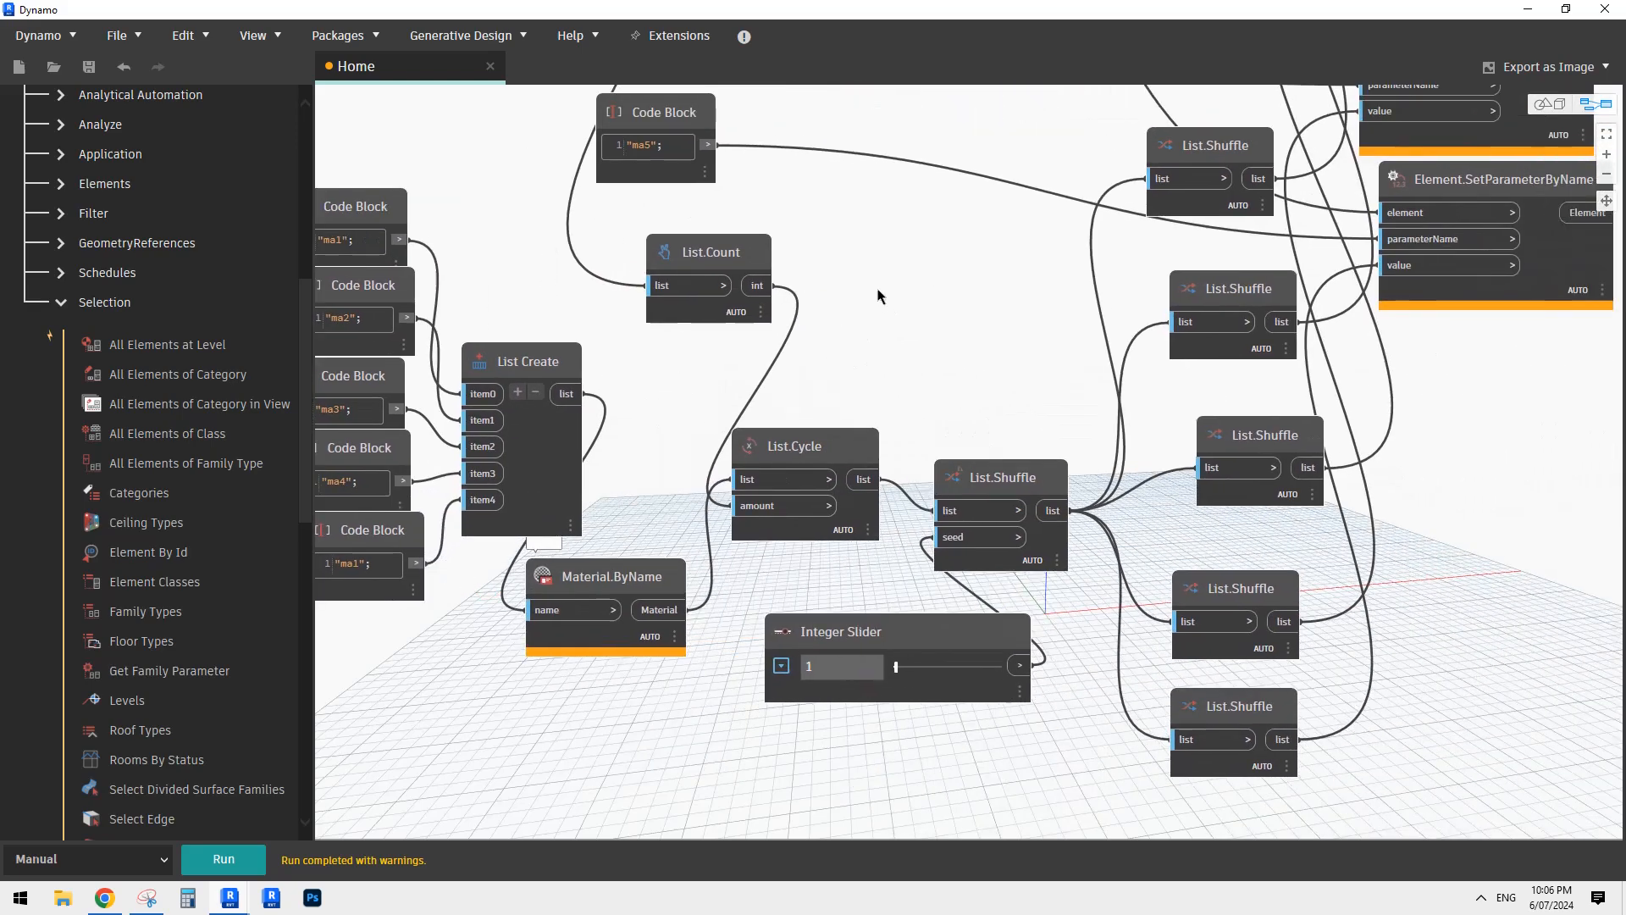
# Step: Rerun the graph and move the Dynamo window off Revit's 3D view to see the recoloured curtain panels
pyautogui.moveTo(956, 271); pyautogui.dragTo(847, 417, button='middle')
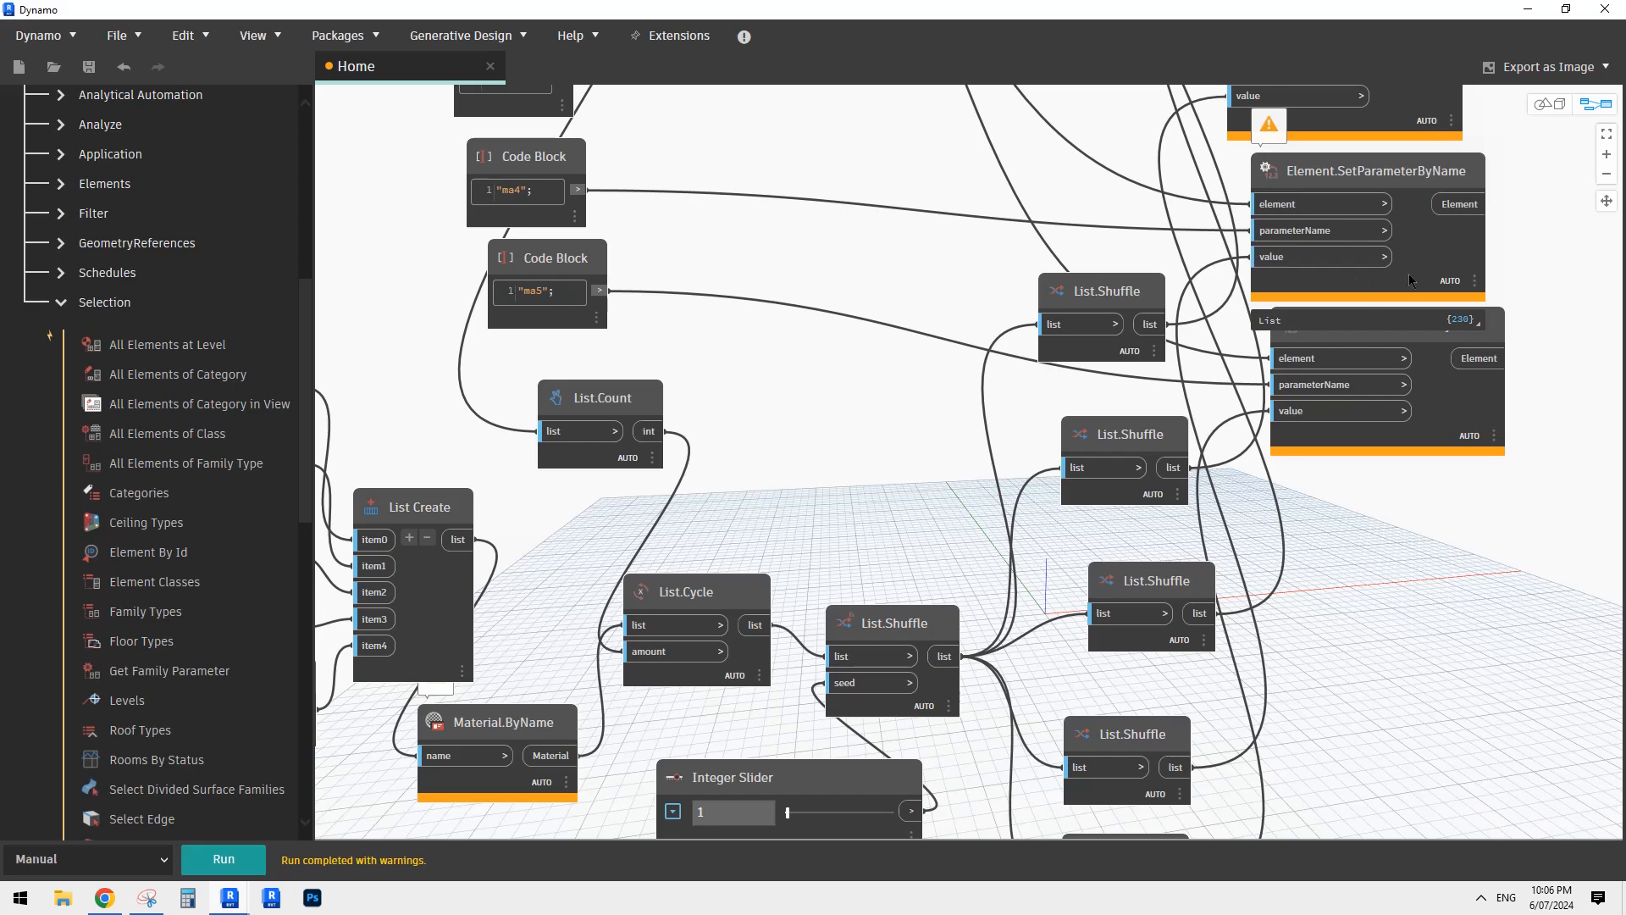
pyautogui.scroll(-2, 1389, 330)
pyautogui.moveTo(997, 384); pyautogui.dragTo(972, 463, button='middle')
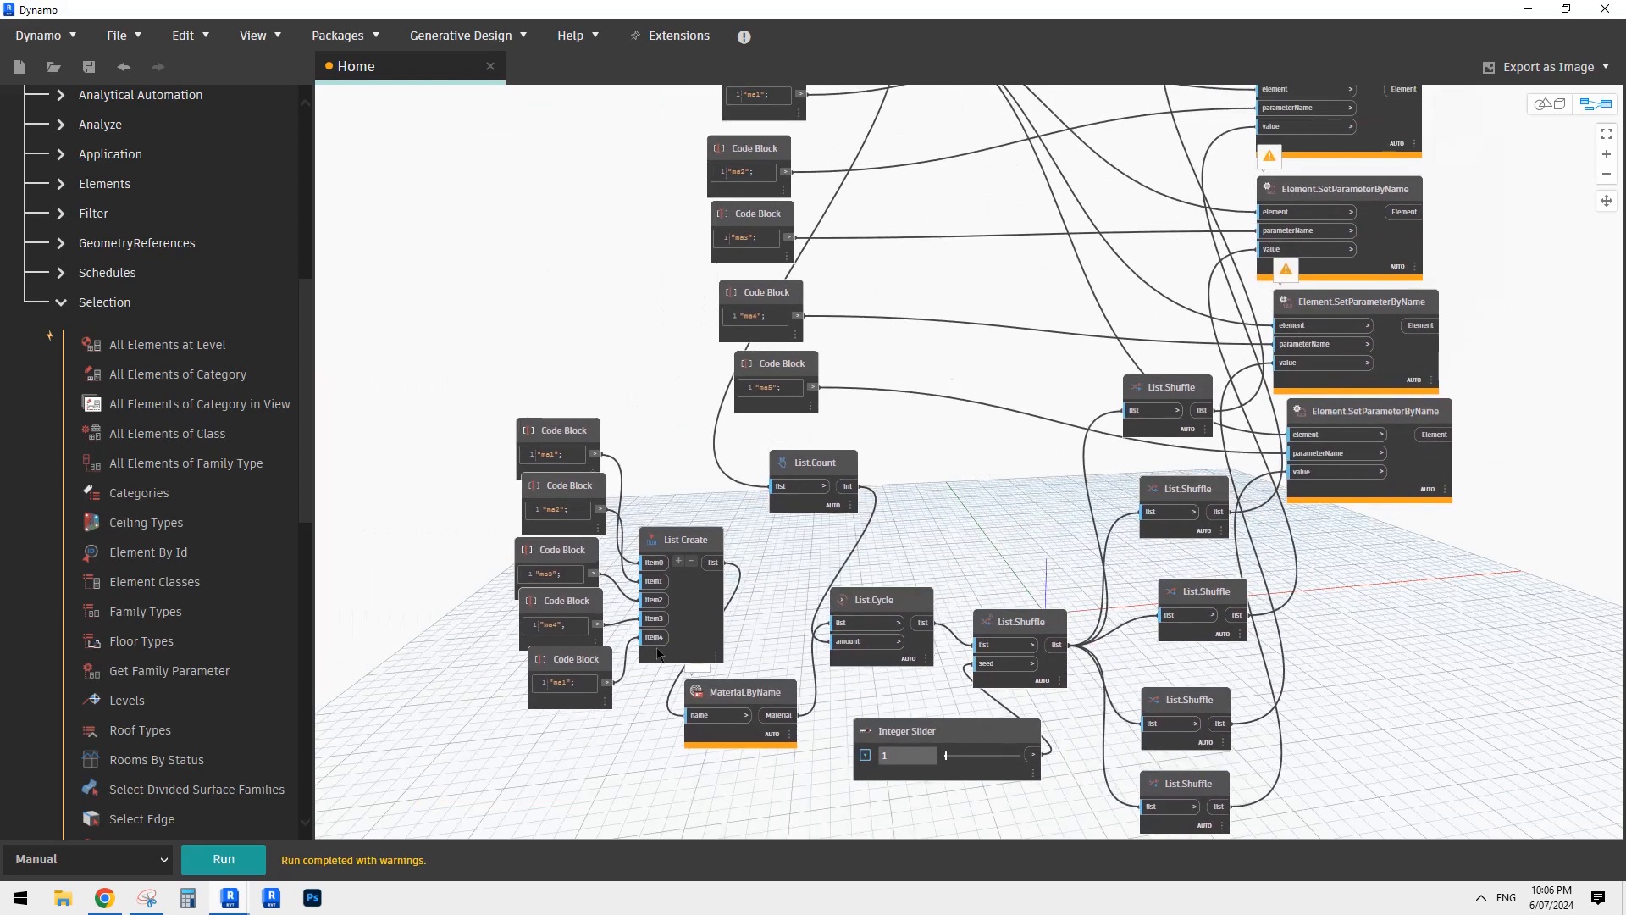
pyautogui.click(224, 859)
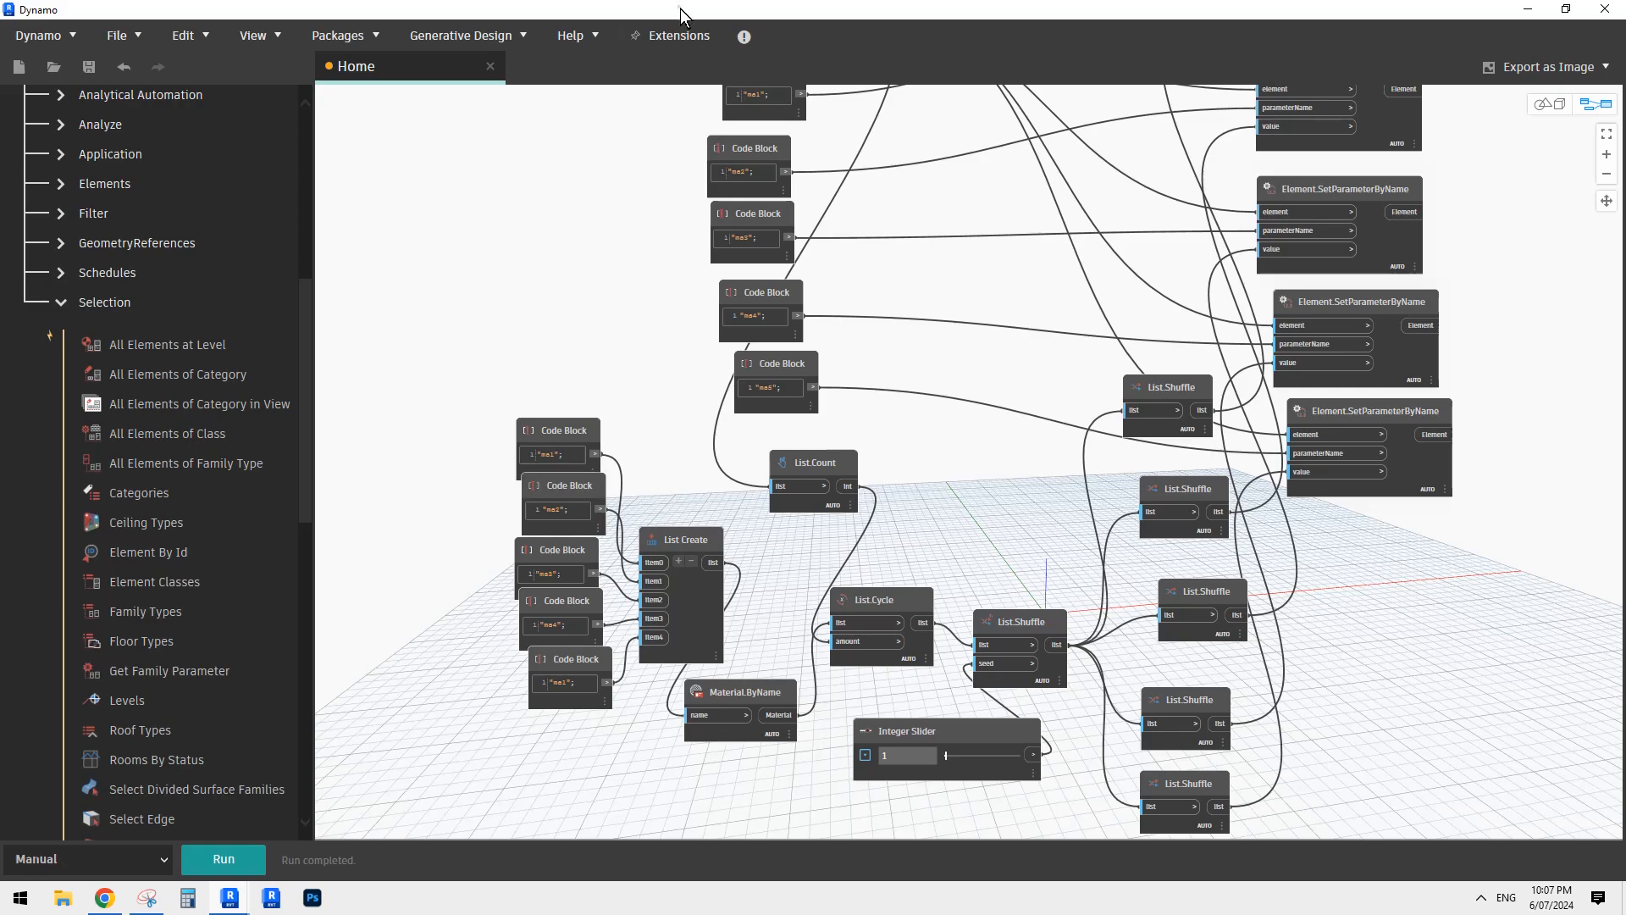
pyautogui.moveTo(680, 9); pyautogui.dragTo(1610, 154)
pyautogui.moveTo(785, 328); pyautogui.dragTo(871, 330, button='middle')
pyautogui.scroll(-1, 784, 328)
pyautogui.click(615, 550)
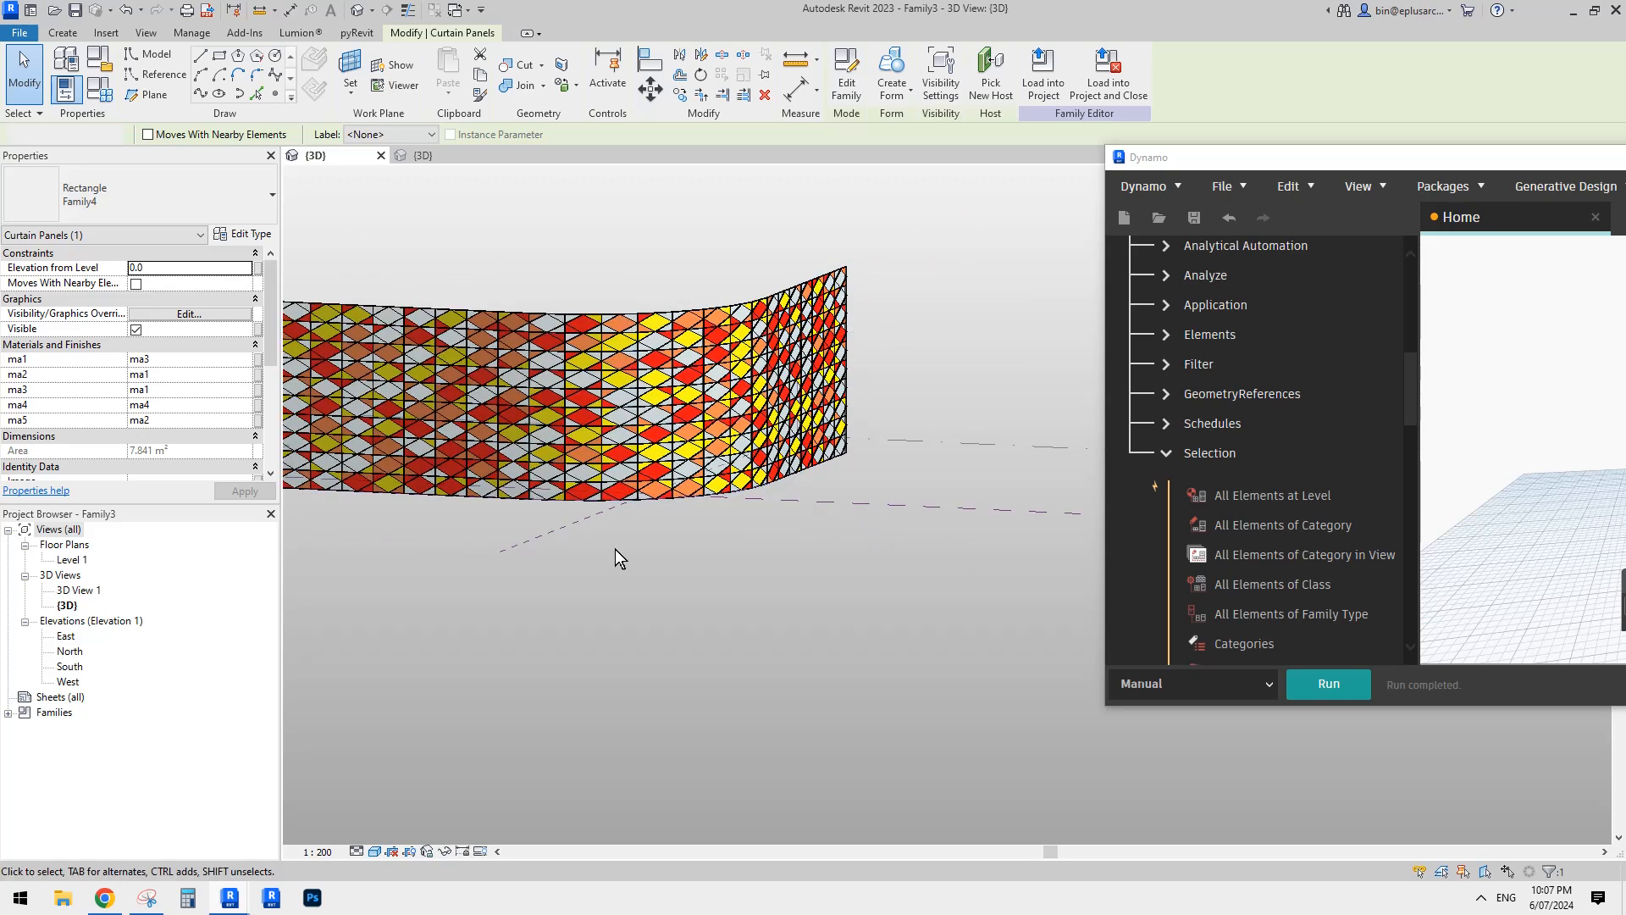
# Step: Compare the panelled facade with the reference image in Chrome and examine its colours and frame lines up close from several angles
pyautogui.click(119, 901)
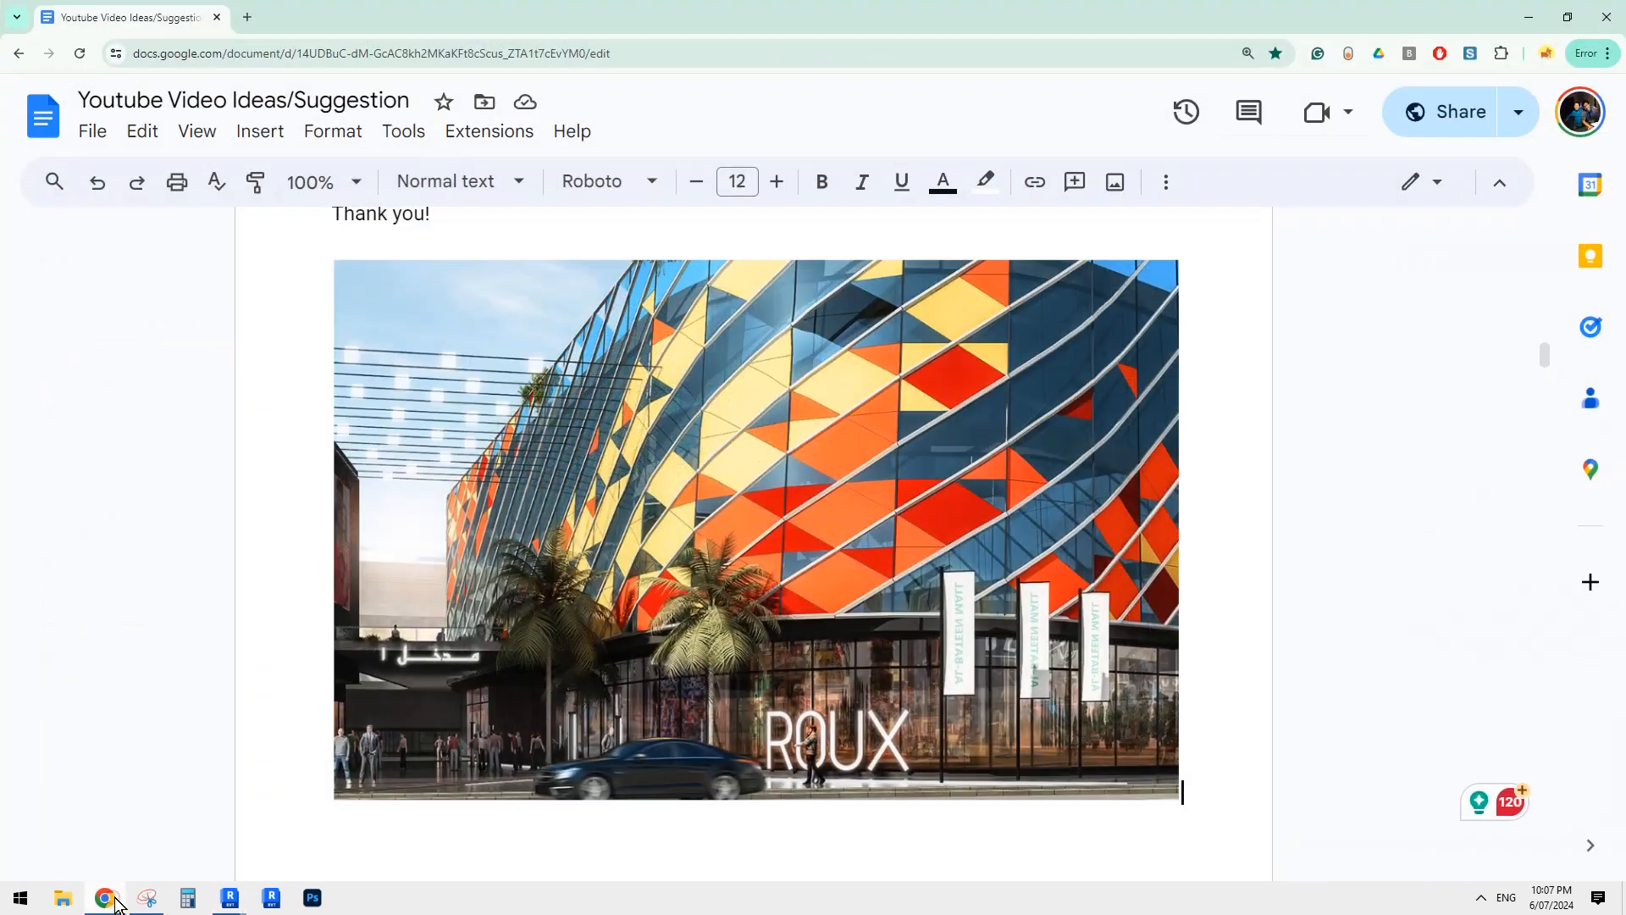
pyautogui.click(116, 901)
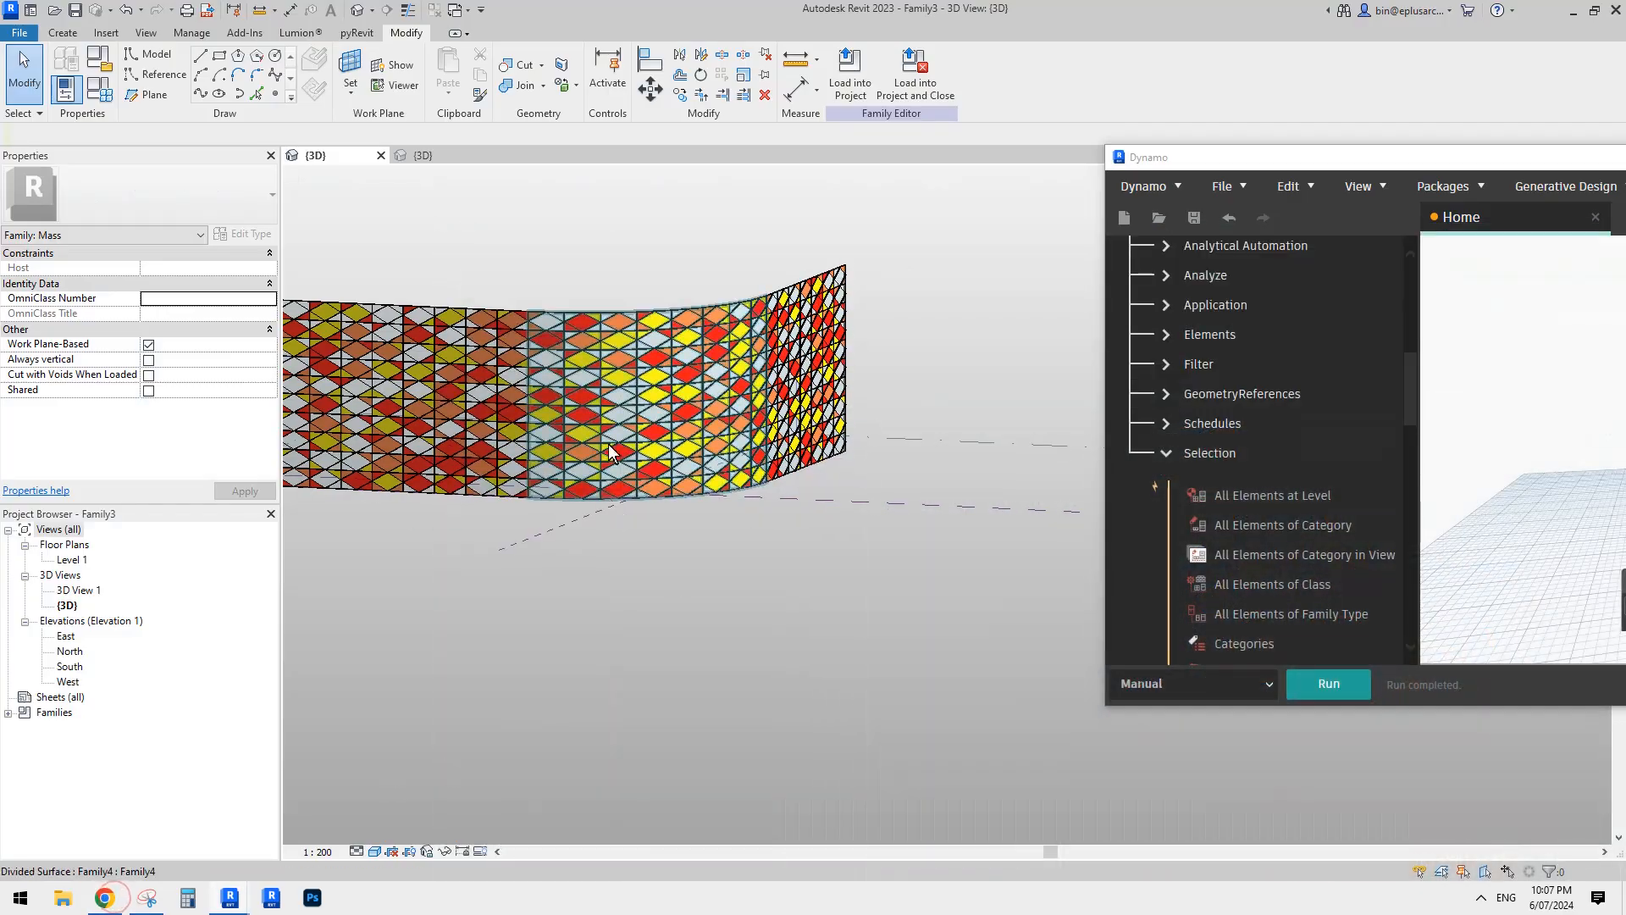
pyautogui.scroll(5, 832, 418)
pyautogui.keyDown('shift'); pyautogui.moveTo(816, 459); pyautogui.dragTo(740, 469, button='middle'); pyautogui.keyUp('shift')
pyautogui.scroll(3, 740, 469)
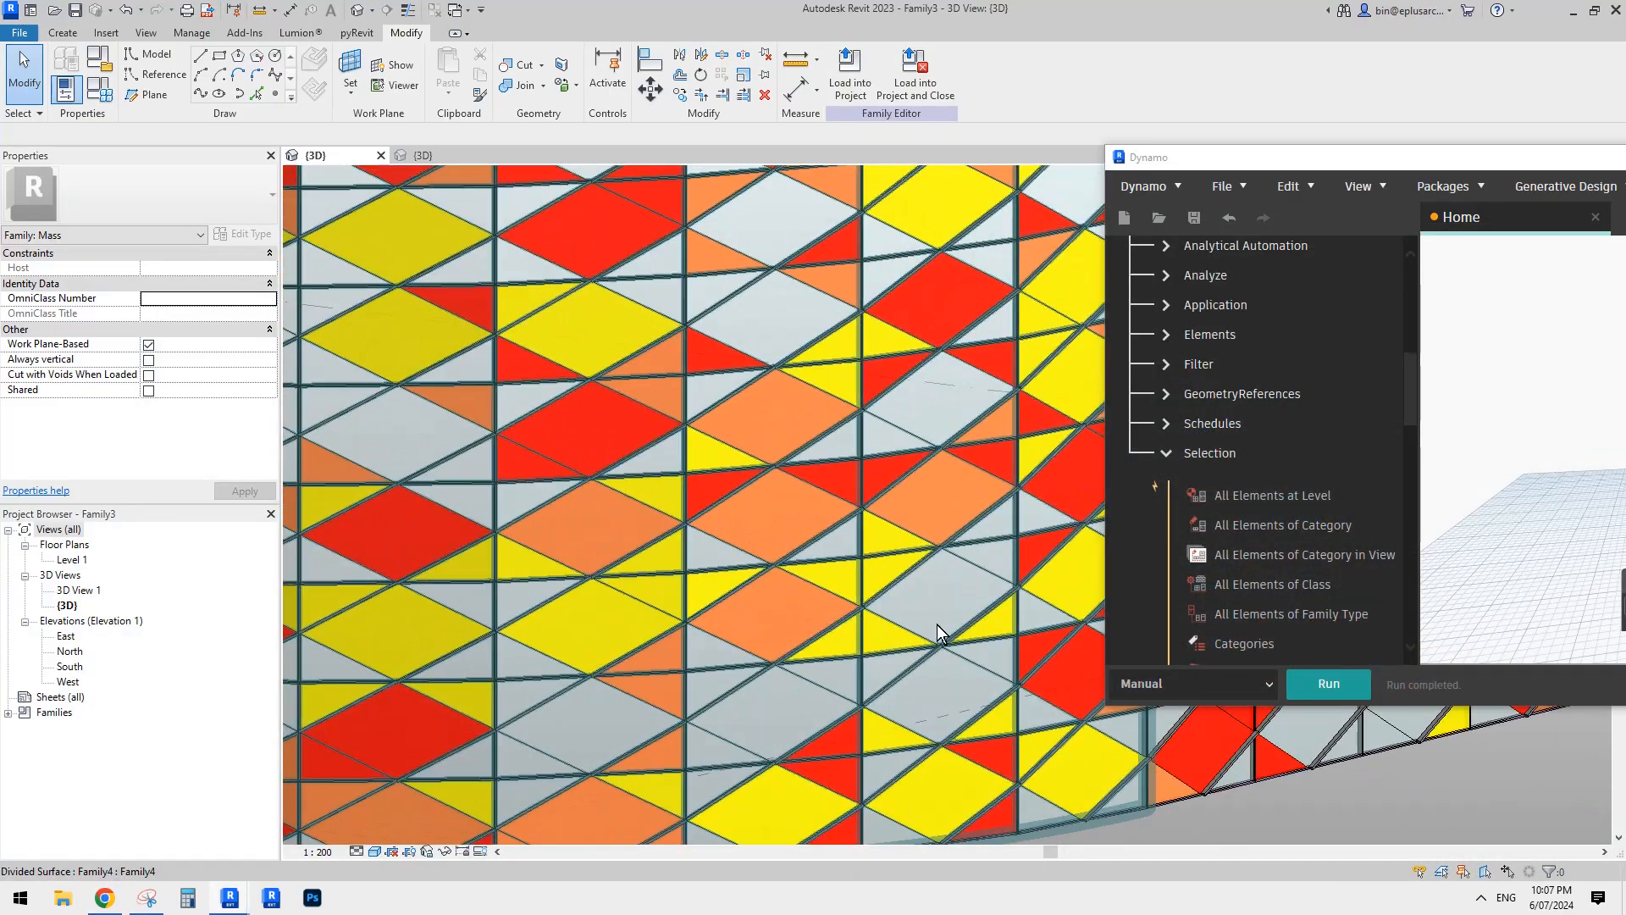
pyautogui.moveTo(937, 623); pyautogui.dragTo(918, 627, button='middle')
pyautogui.scroll(3, 1013, 688)
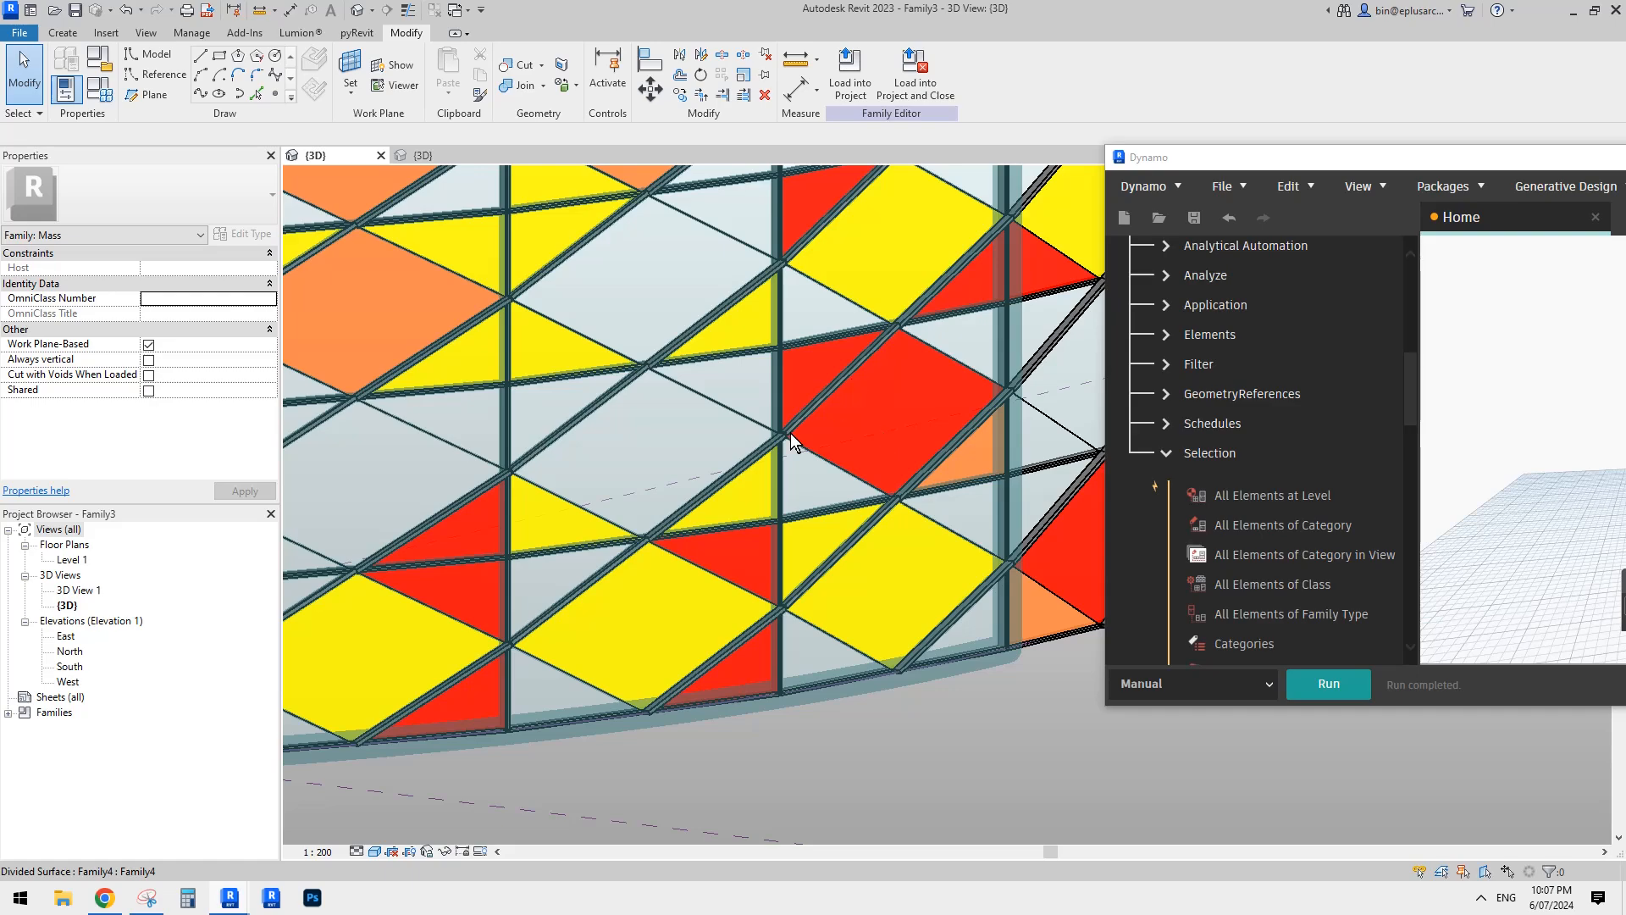
pyautogui.keyDown('shift'); pyautogui.moveTo(655, 535); pyautogui.dragTo(705, 610, button='middle'); pyautogui.keyUp('shift')
pyautogui.scroll(4, 912, 648)
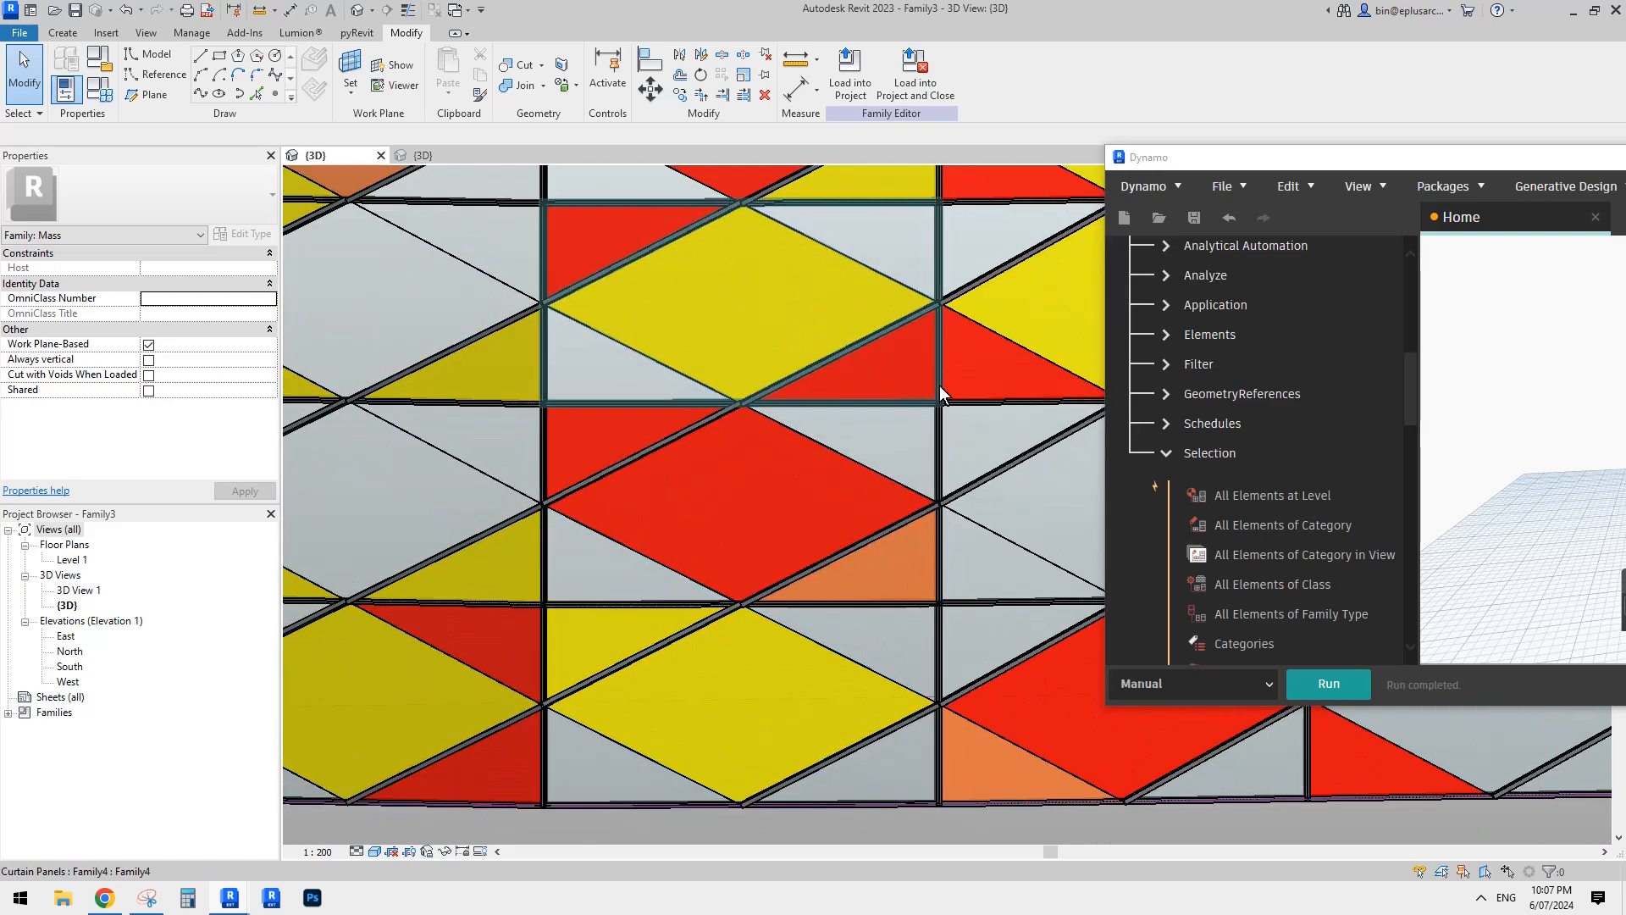
pyautogui.moveTo(850, 491); pyautogui.dragTo(767, 426, button='middle')
pyautogui.scroll(2, 825, 423)
pyautogui.scroll(-2, 796, 454)
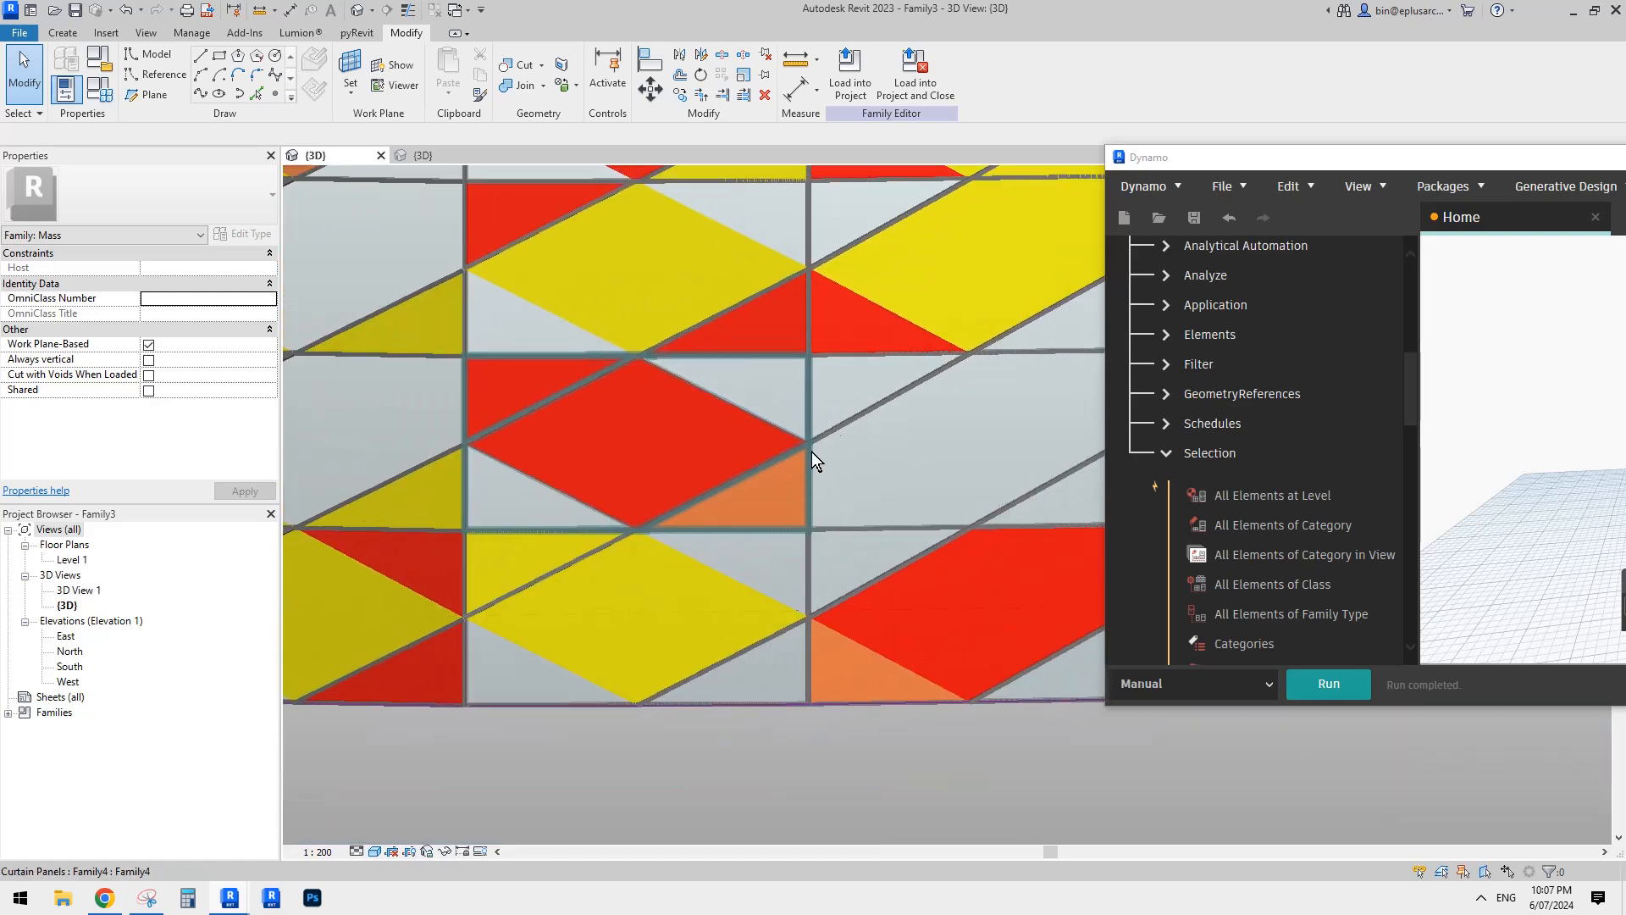
pyautogui.scroll(-5, 786, 462)
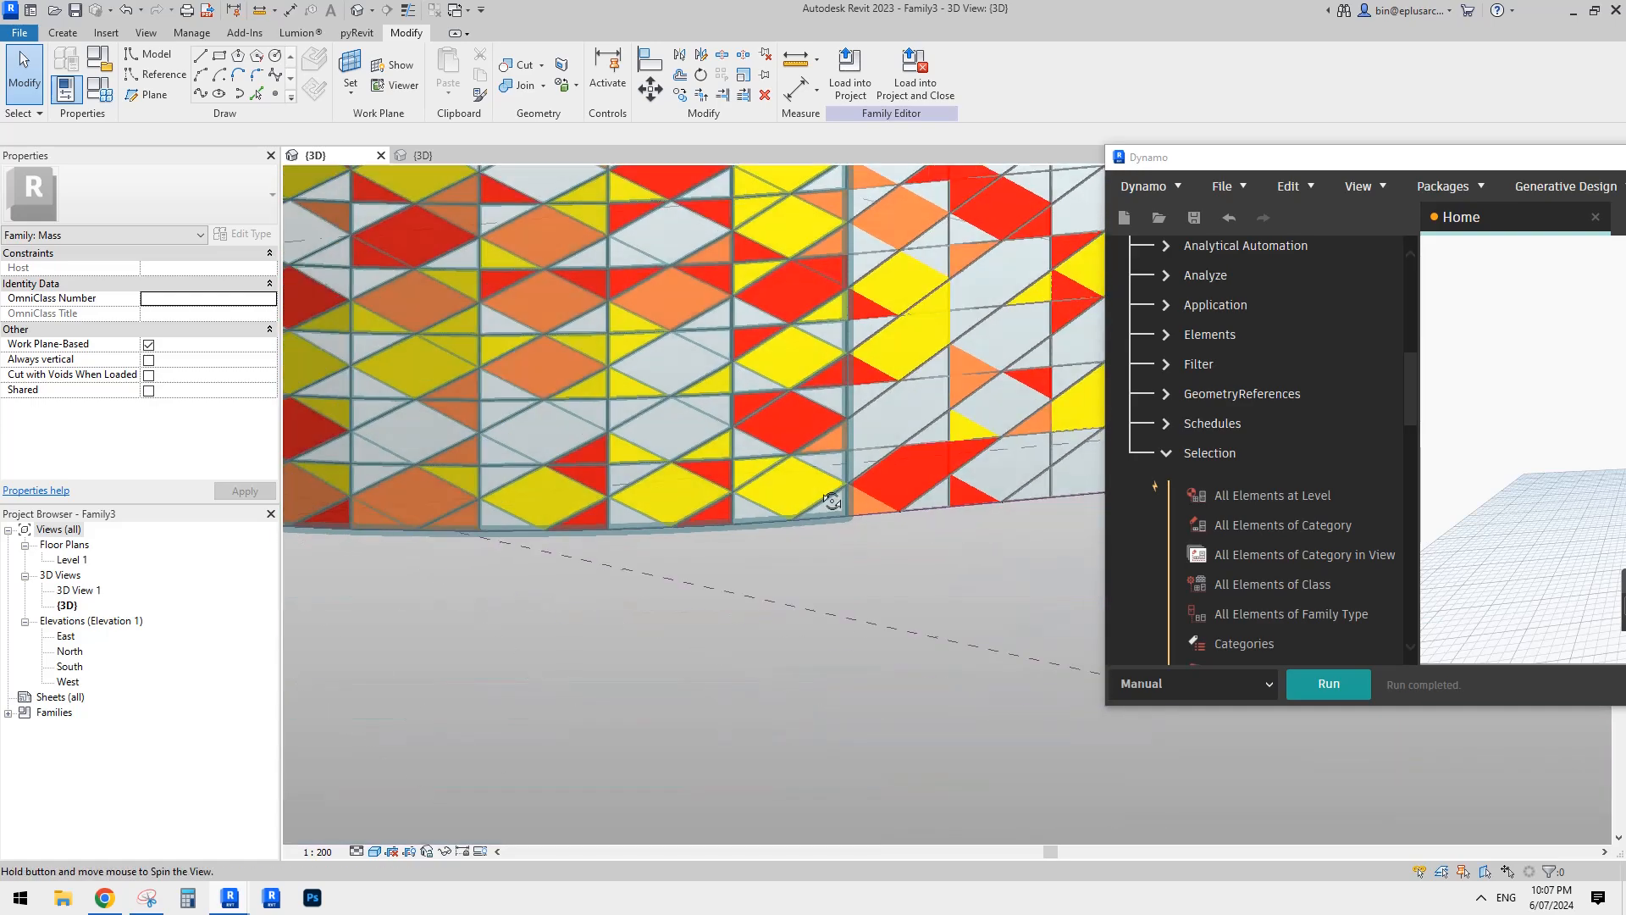
pyautogui.moveTo(849, 401); pyautogui.dragTo(805, 506, button='middle')
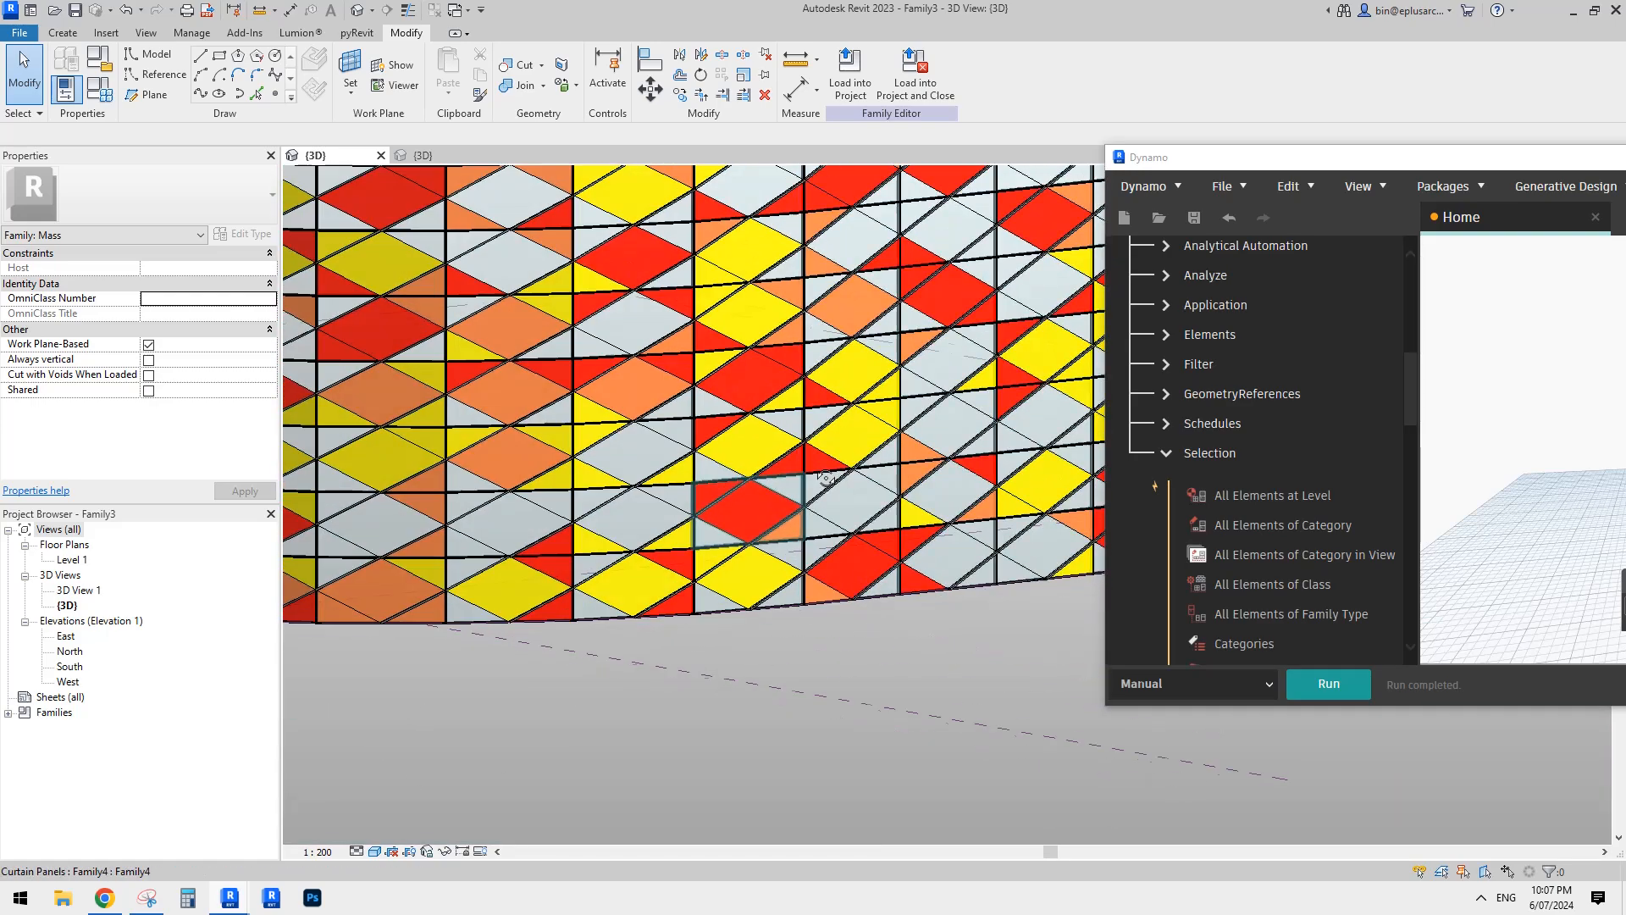
pyautogui.scroll(5, 765, 512)
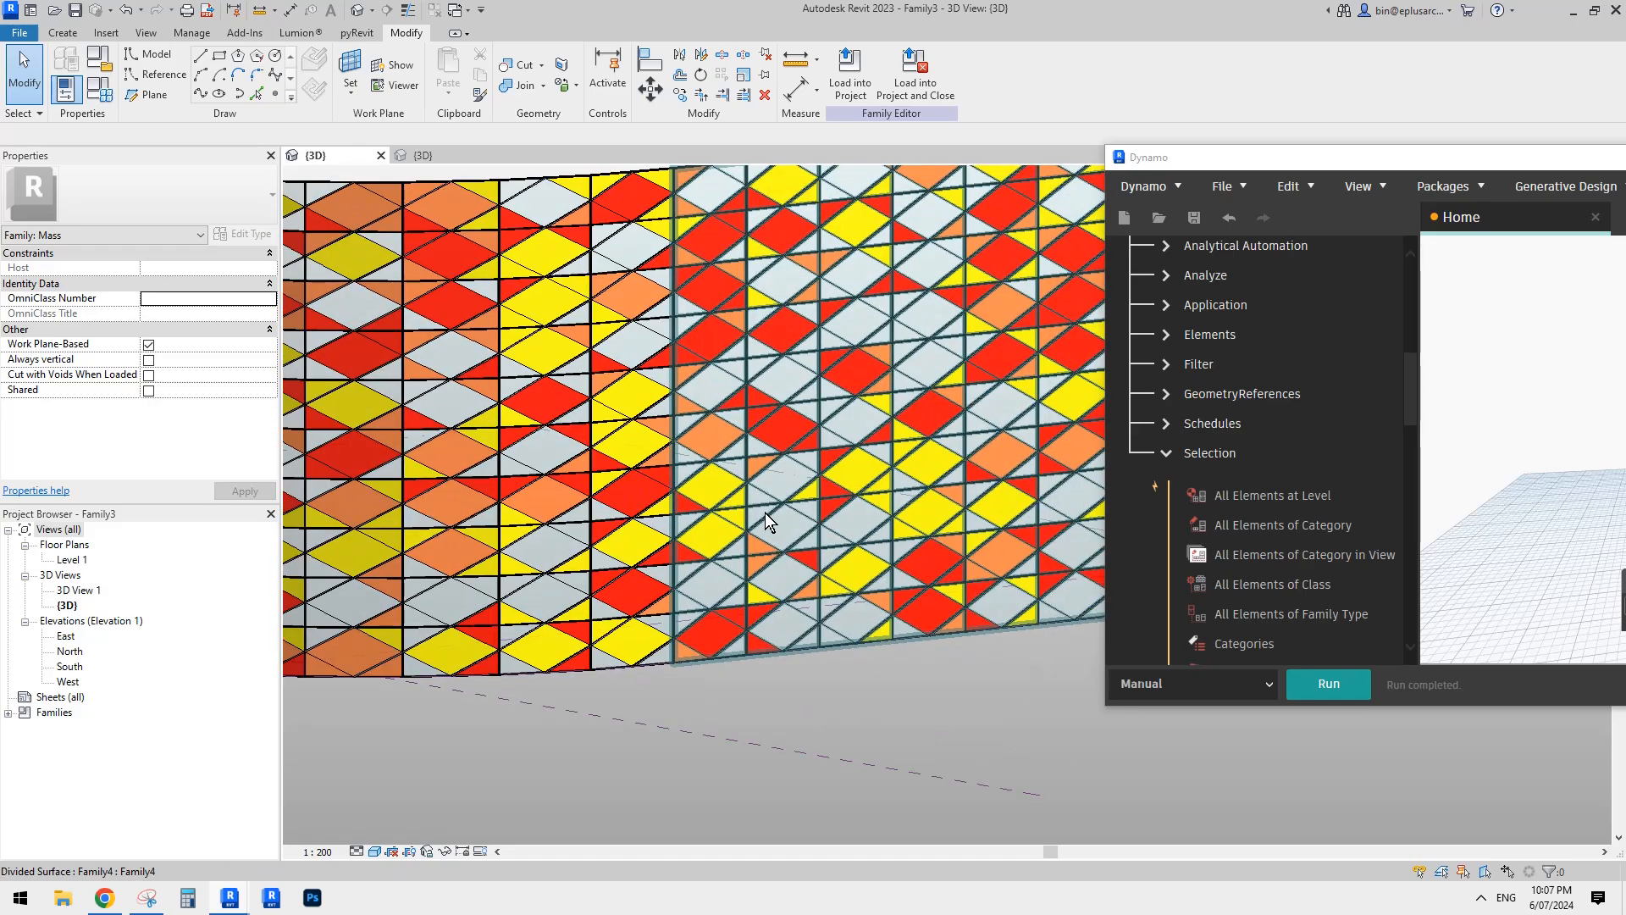
pyautogui.scroll(-6, 640, 593)
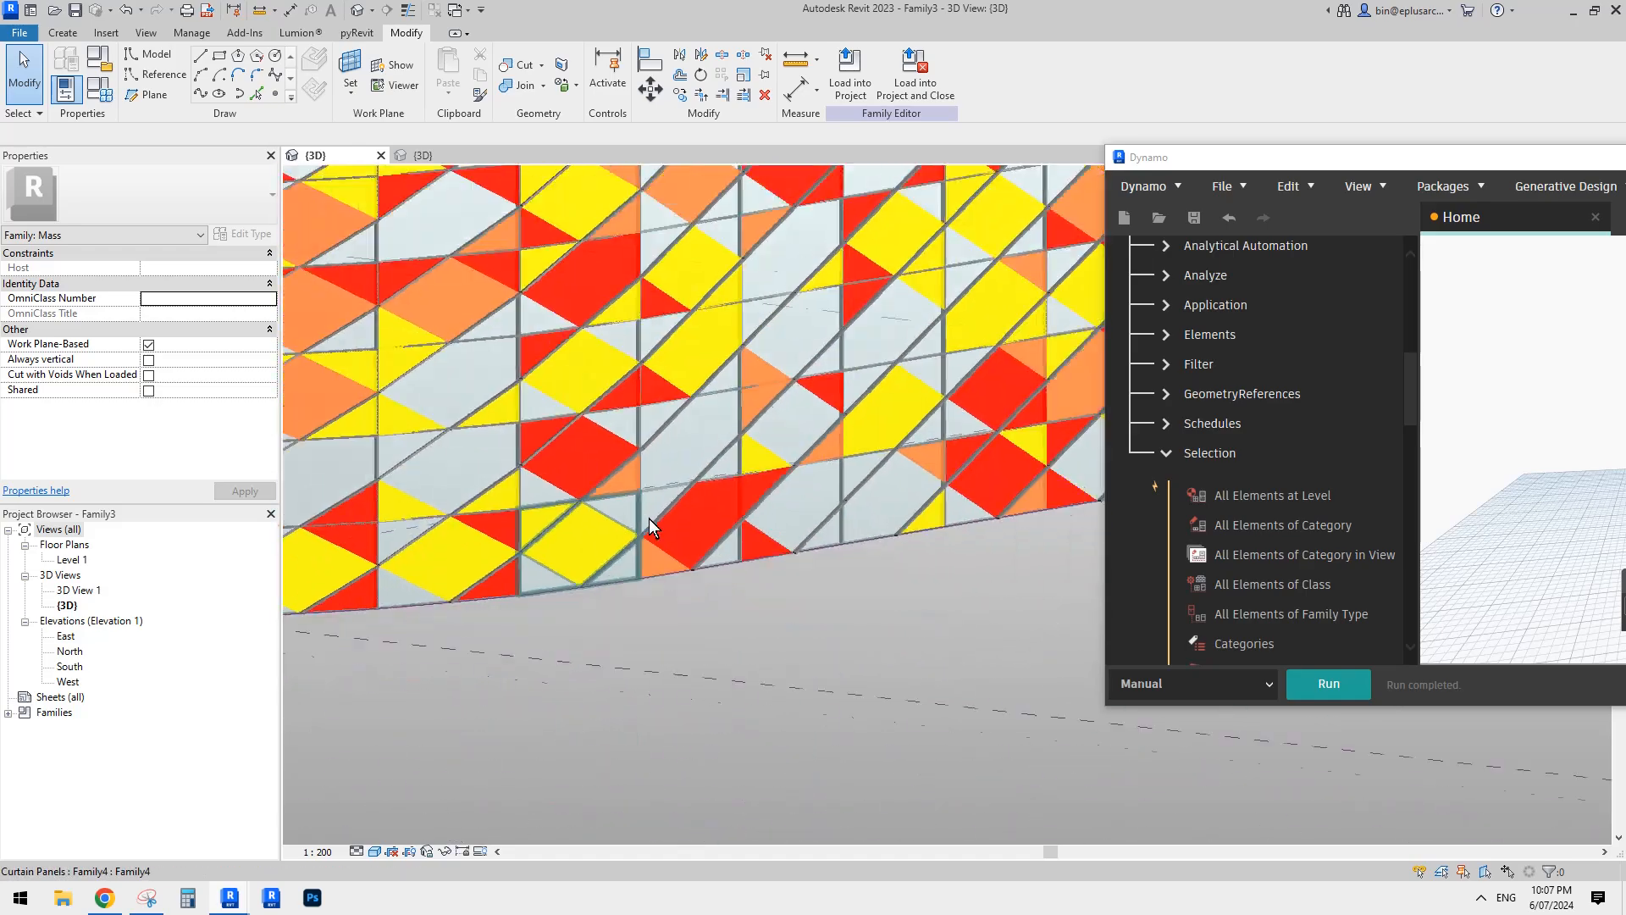
pyautogui.moveTo(649, 518); pyautogui.dragTo(726, 576, button='middle')
pyautogui.scroll(4, 633, 354)
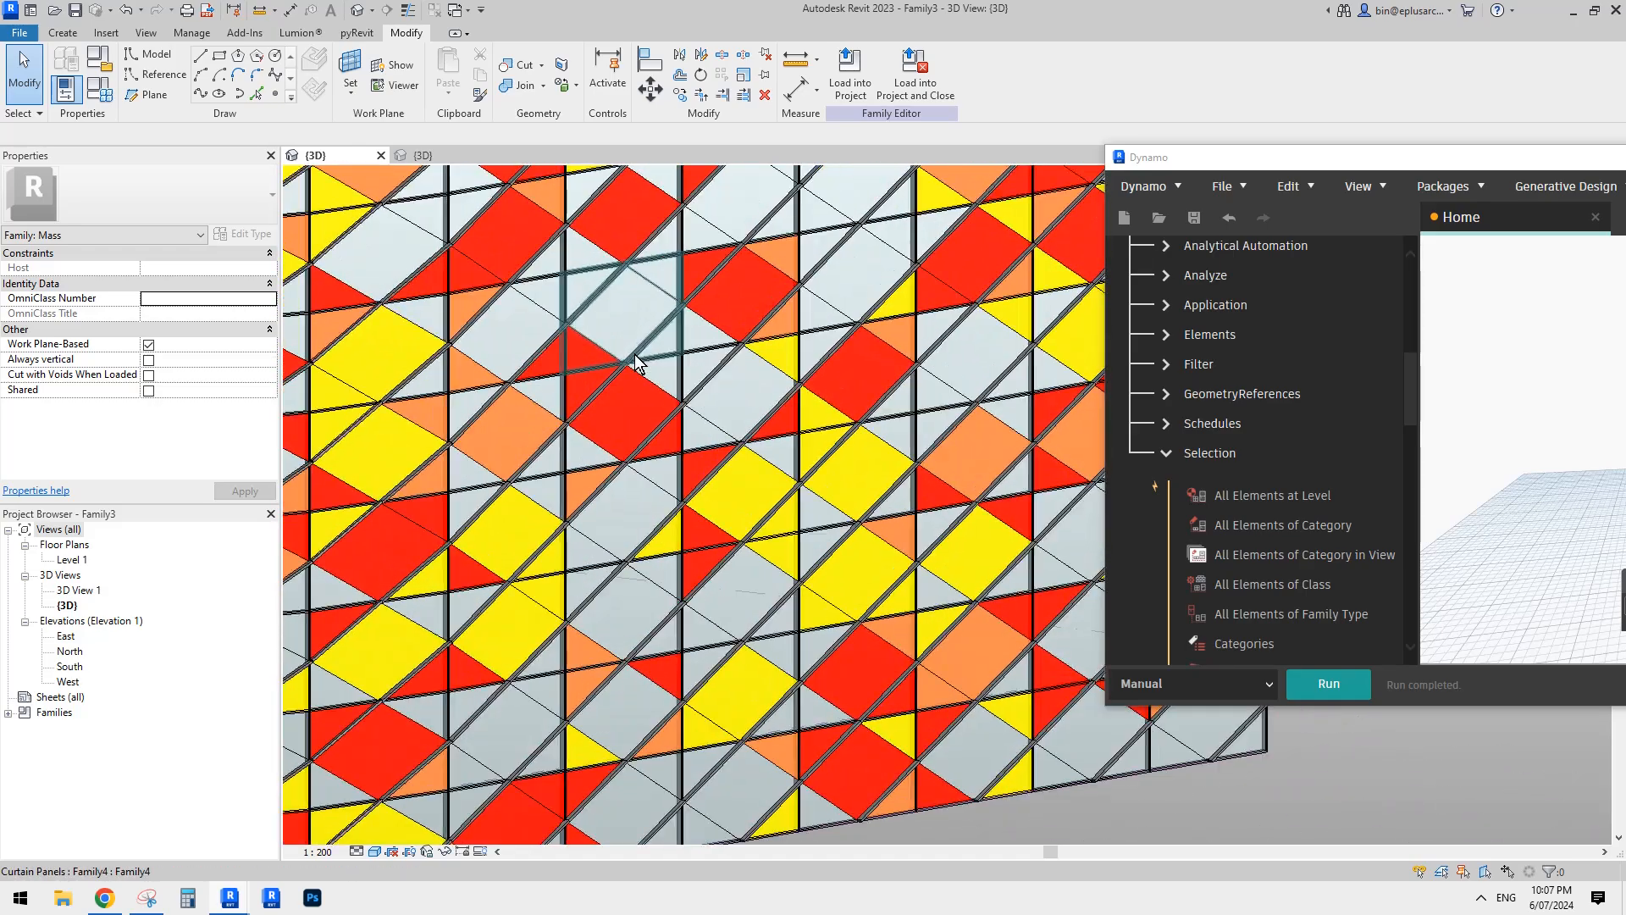
# Step: Select one curtain panel on the facade and open its family, Family4, for editing
pyautogui.click(634, 354)
pyautogui.scroll(2, 731, 396)
pyautogui.scroll(1, 714, 477)
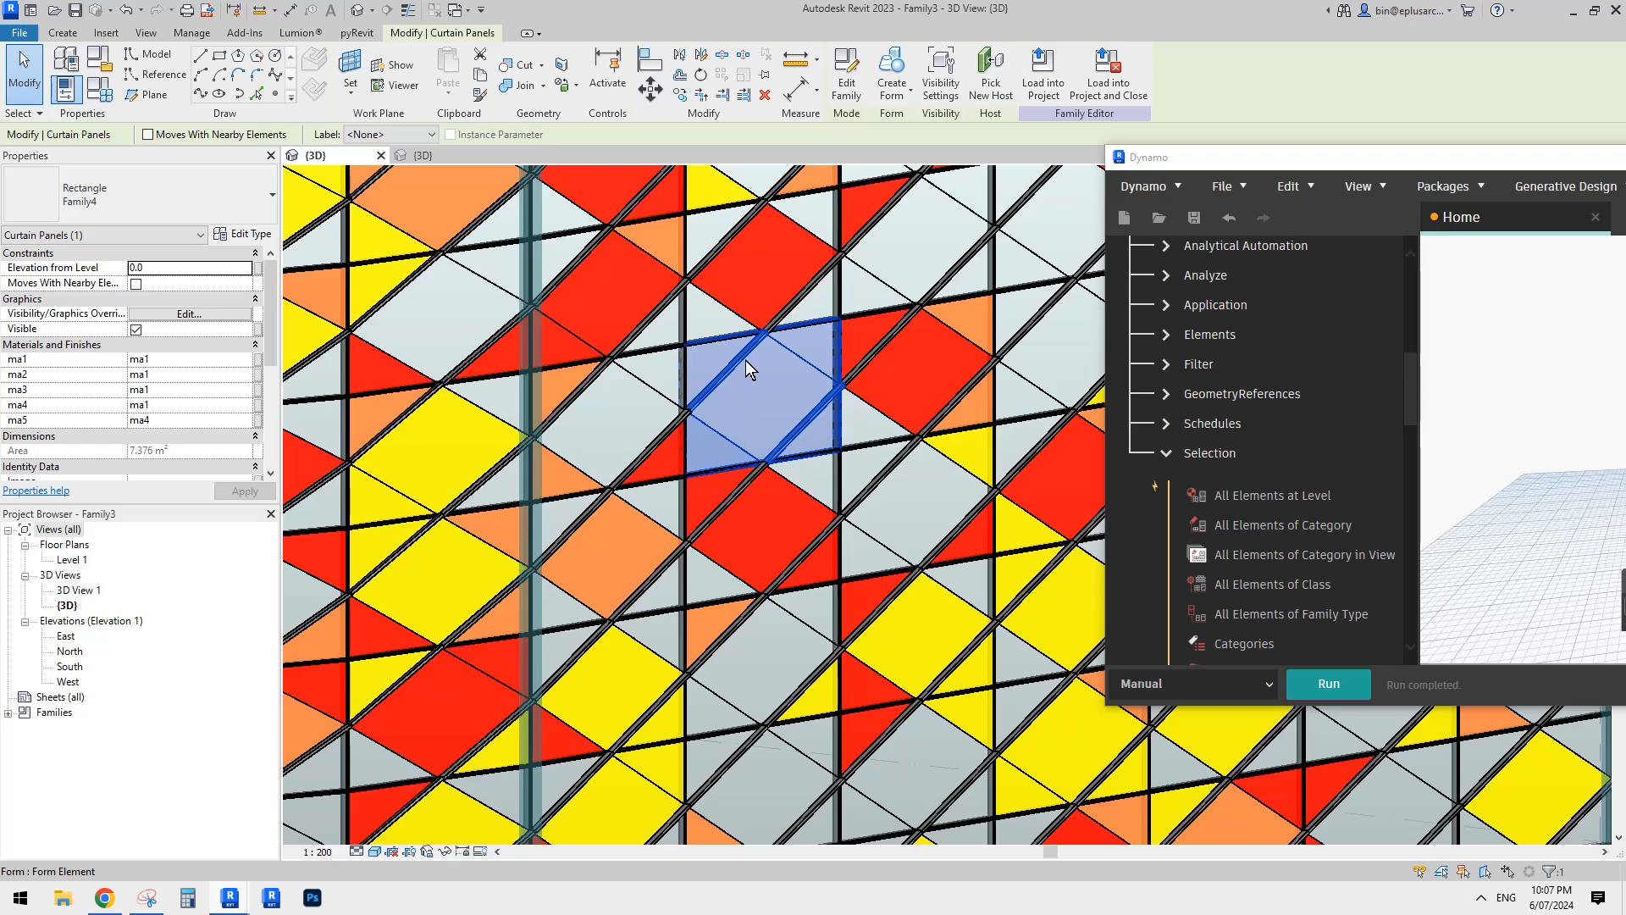
pyautogui.click(847, 72)
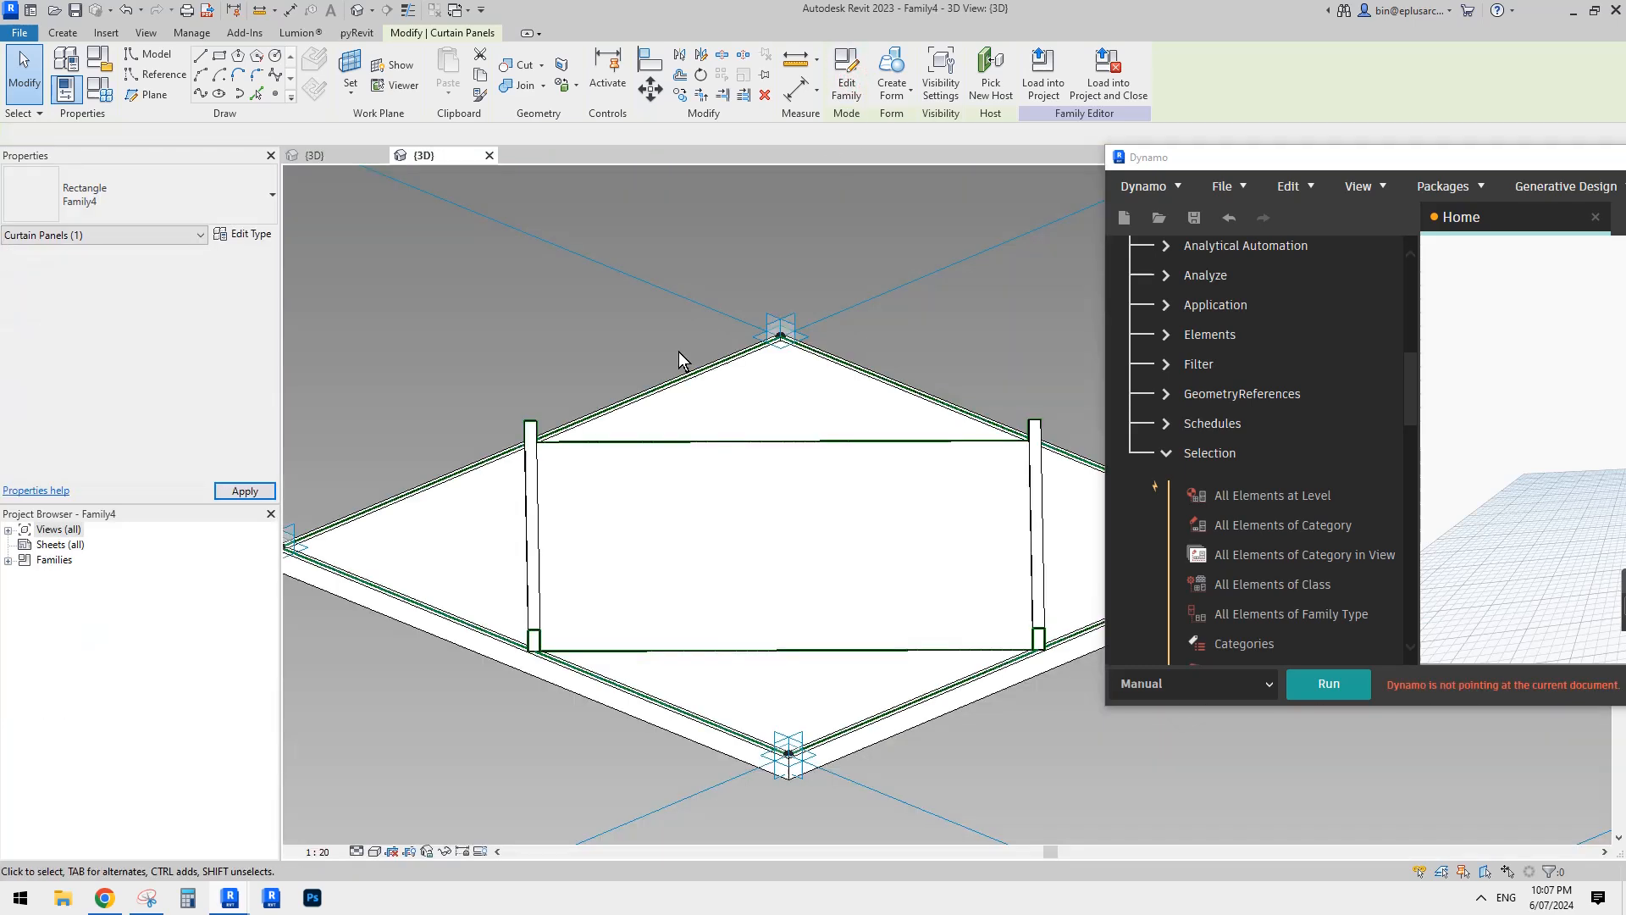
# Step: Move the four reference lines forming the rectangular edge-frame profile vertically downward, away from the panel surface in Family4
pyautogui.moveTo(644, 423); pyautogui.dragTo(798, 455, button='middle')
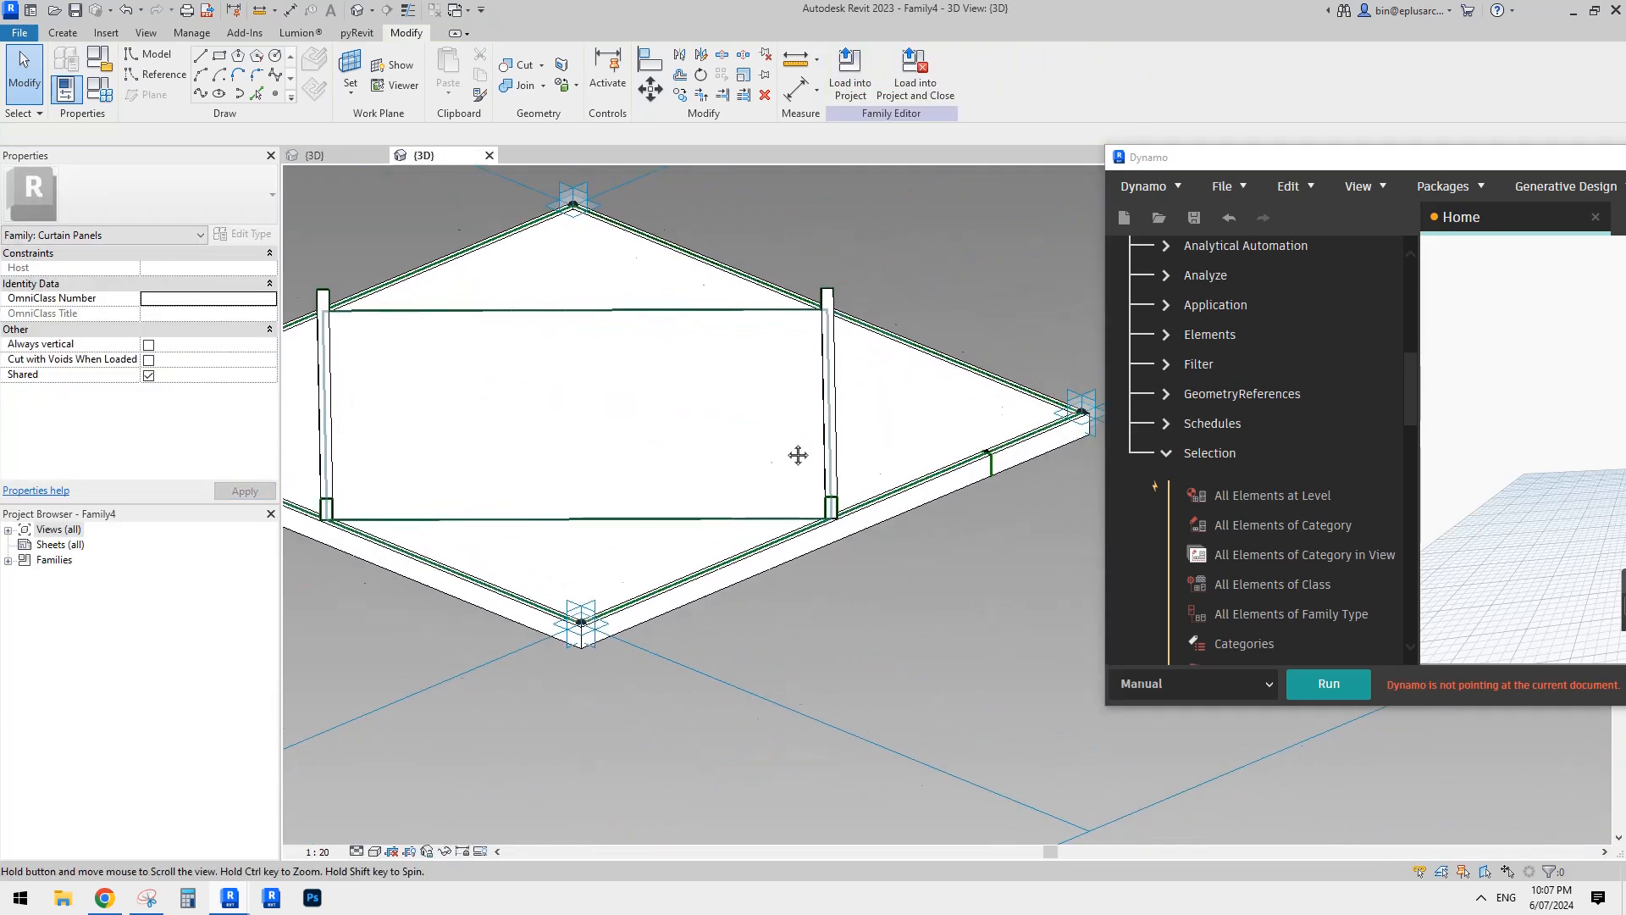
pyautogui.scroll(4, 938, 466)
pyautogui.scroll(2, 881, 420)
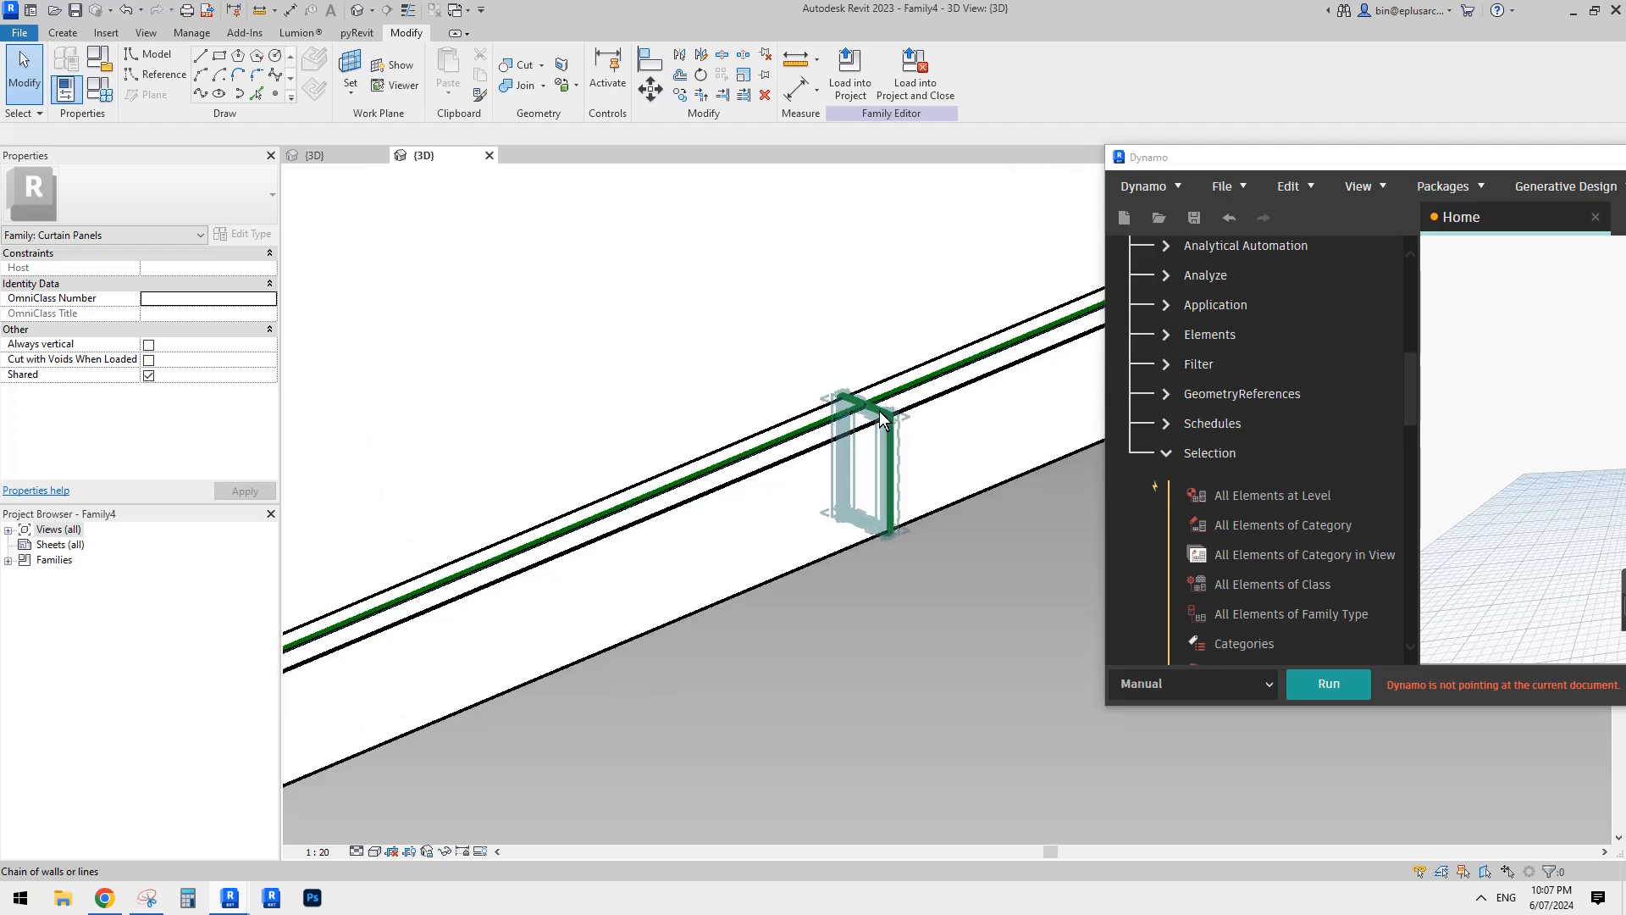
pyautogui.scroll(3, 881, 419)
pyautogui.click(923, 462)
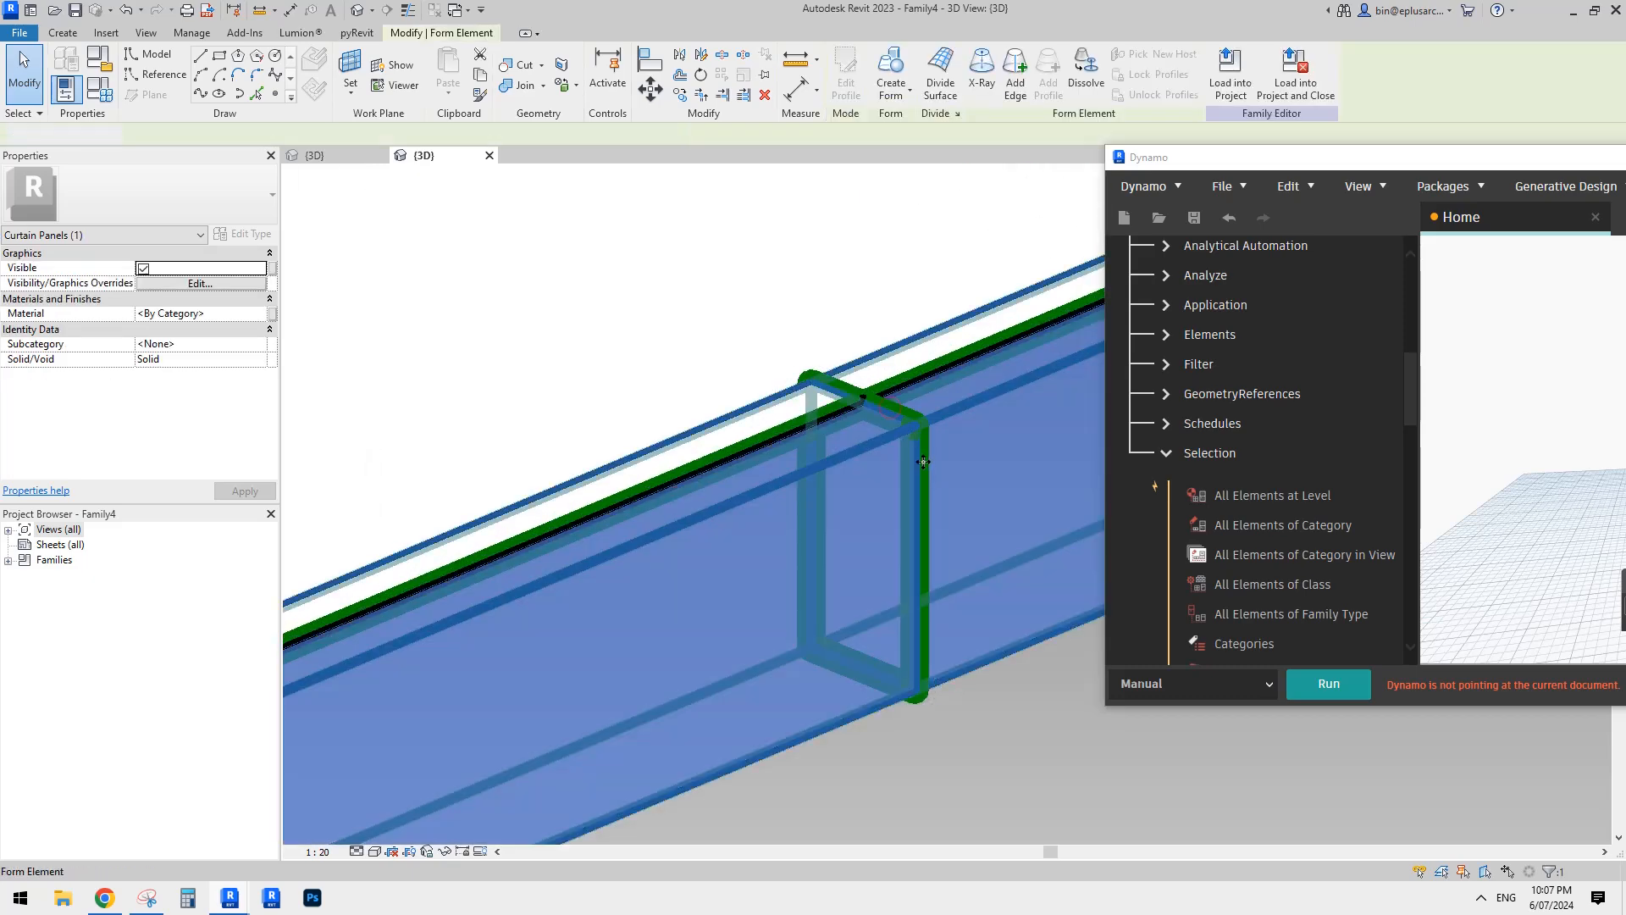
pyautogui.press('Escape')
pyautogui.click(923, 458)
pyautogui.press('Delete')
pyautogui.press('Tab')
pyautogui.click(888, 410)
pyautogui.moveTo(888, 410); pyautogui.dragTo(837, 418, button='middle')
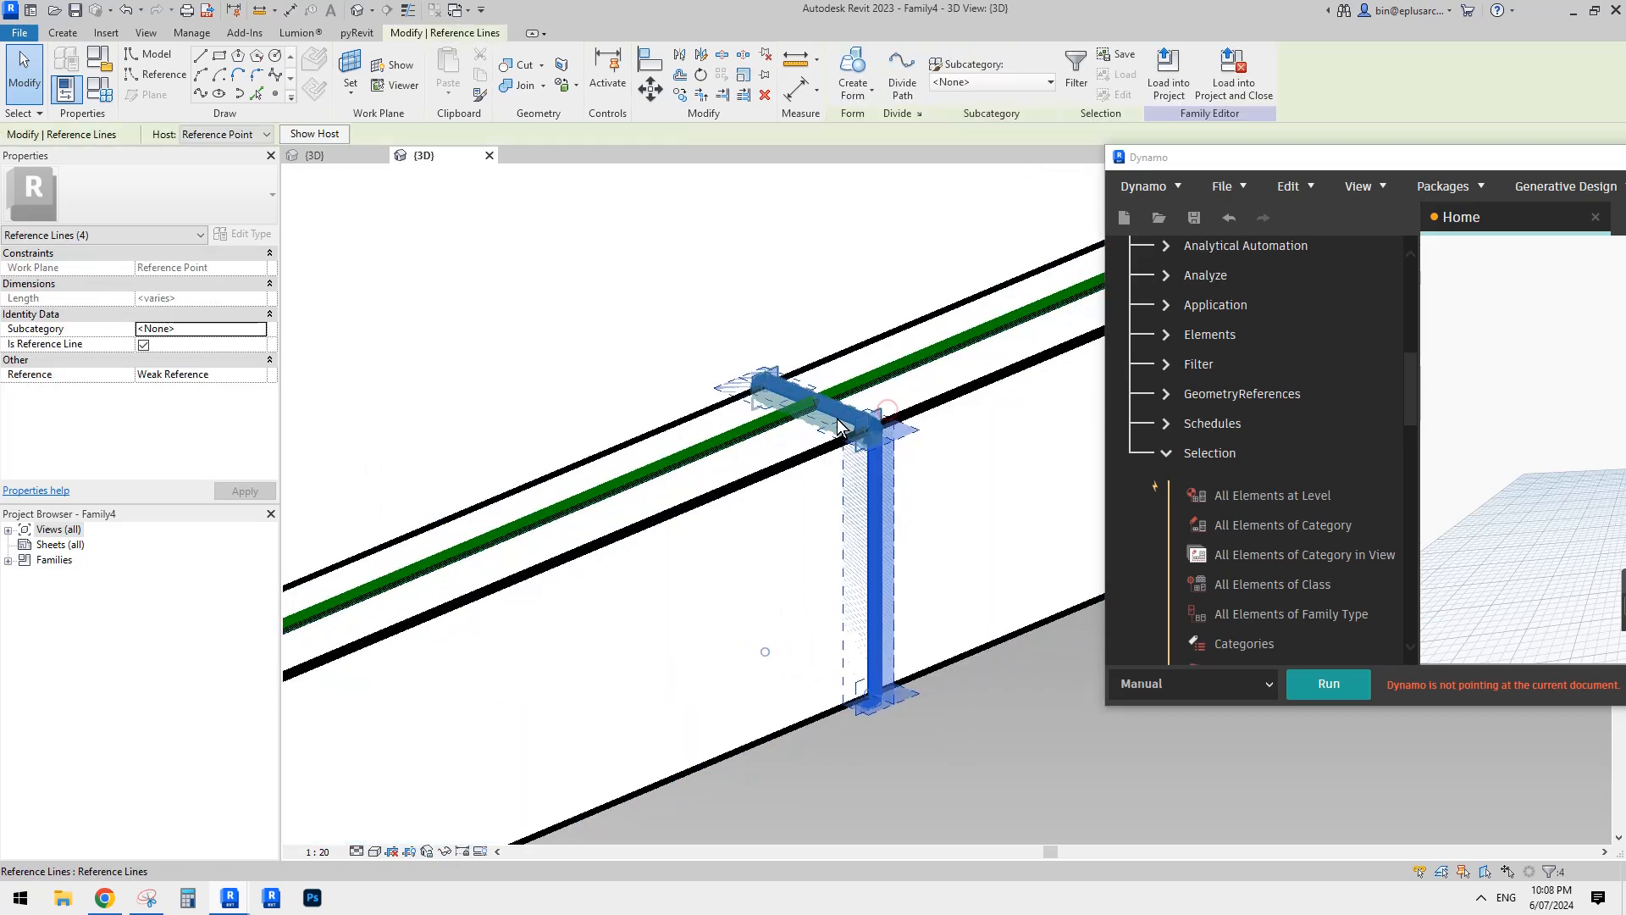
pyautogui.press('m')
pyautogui.press('v')
pyautogui.click(879, 434)
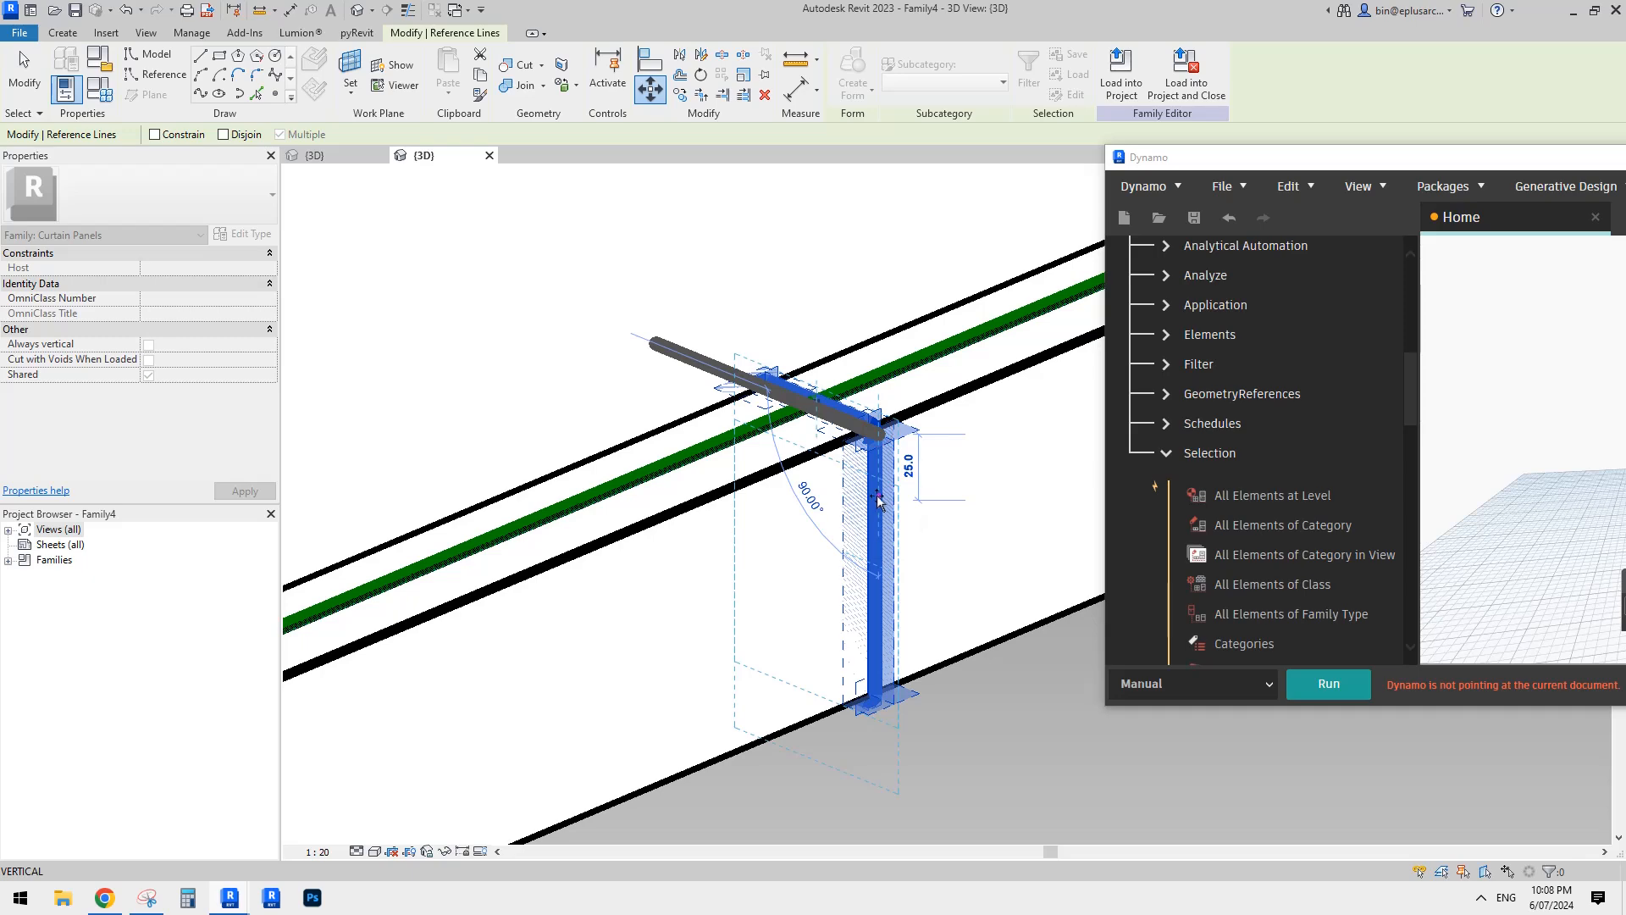
pyautogui.click(877, 497)
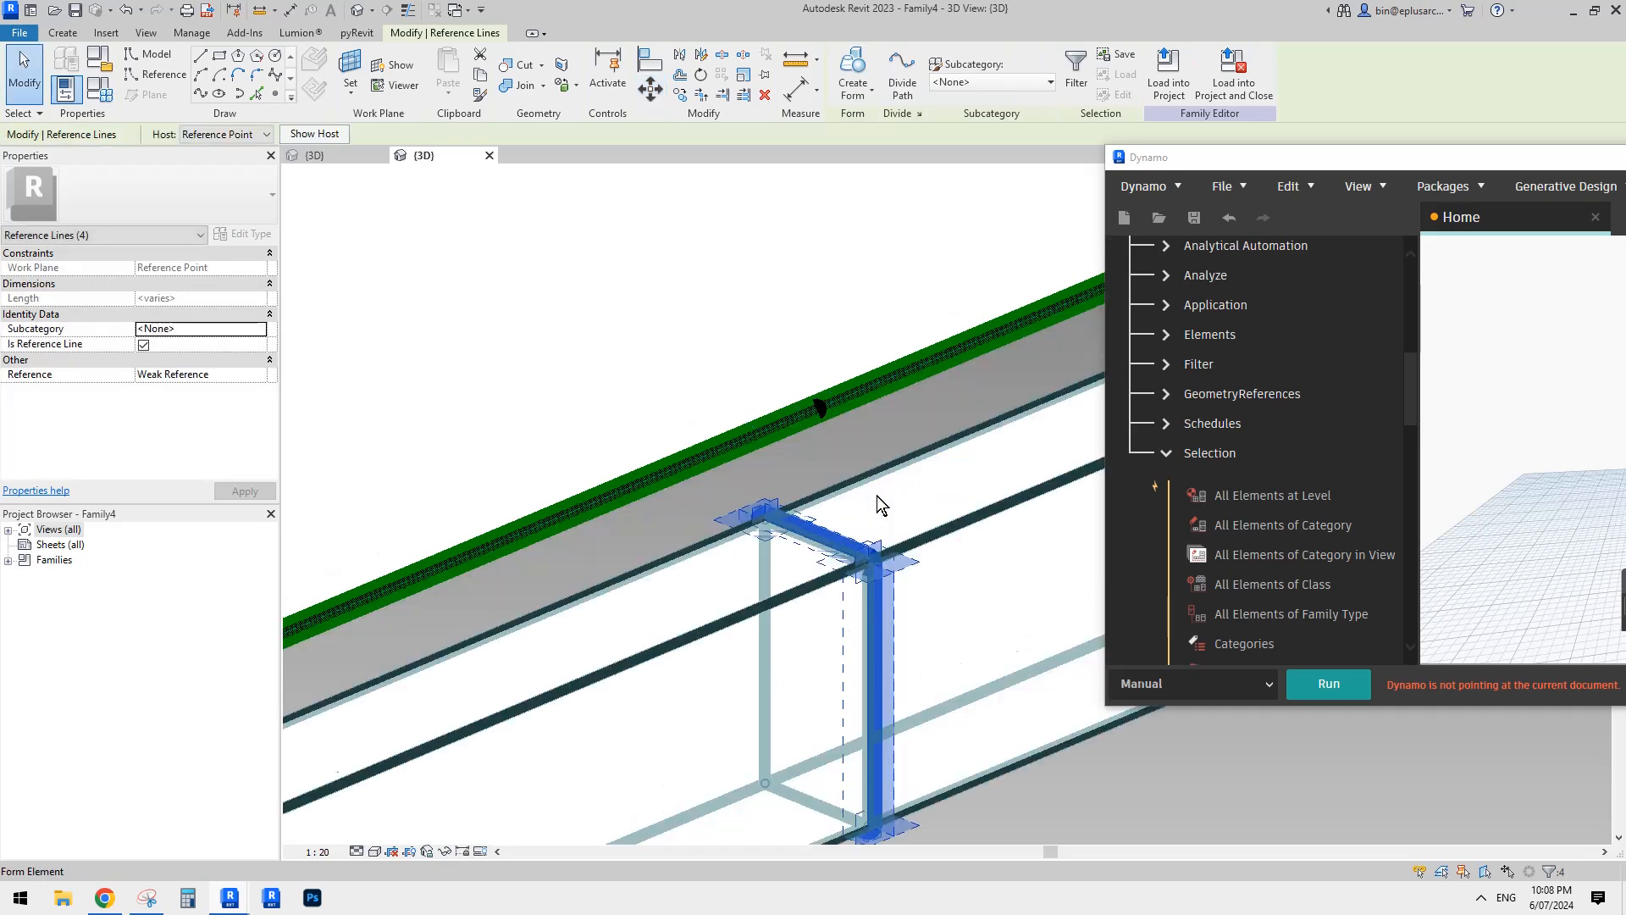
pyautogui.scroll(-3, 877, 496)
pyautogui.scroll(-4, 851, 488)
pyautogui.press('Escape')
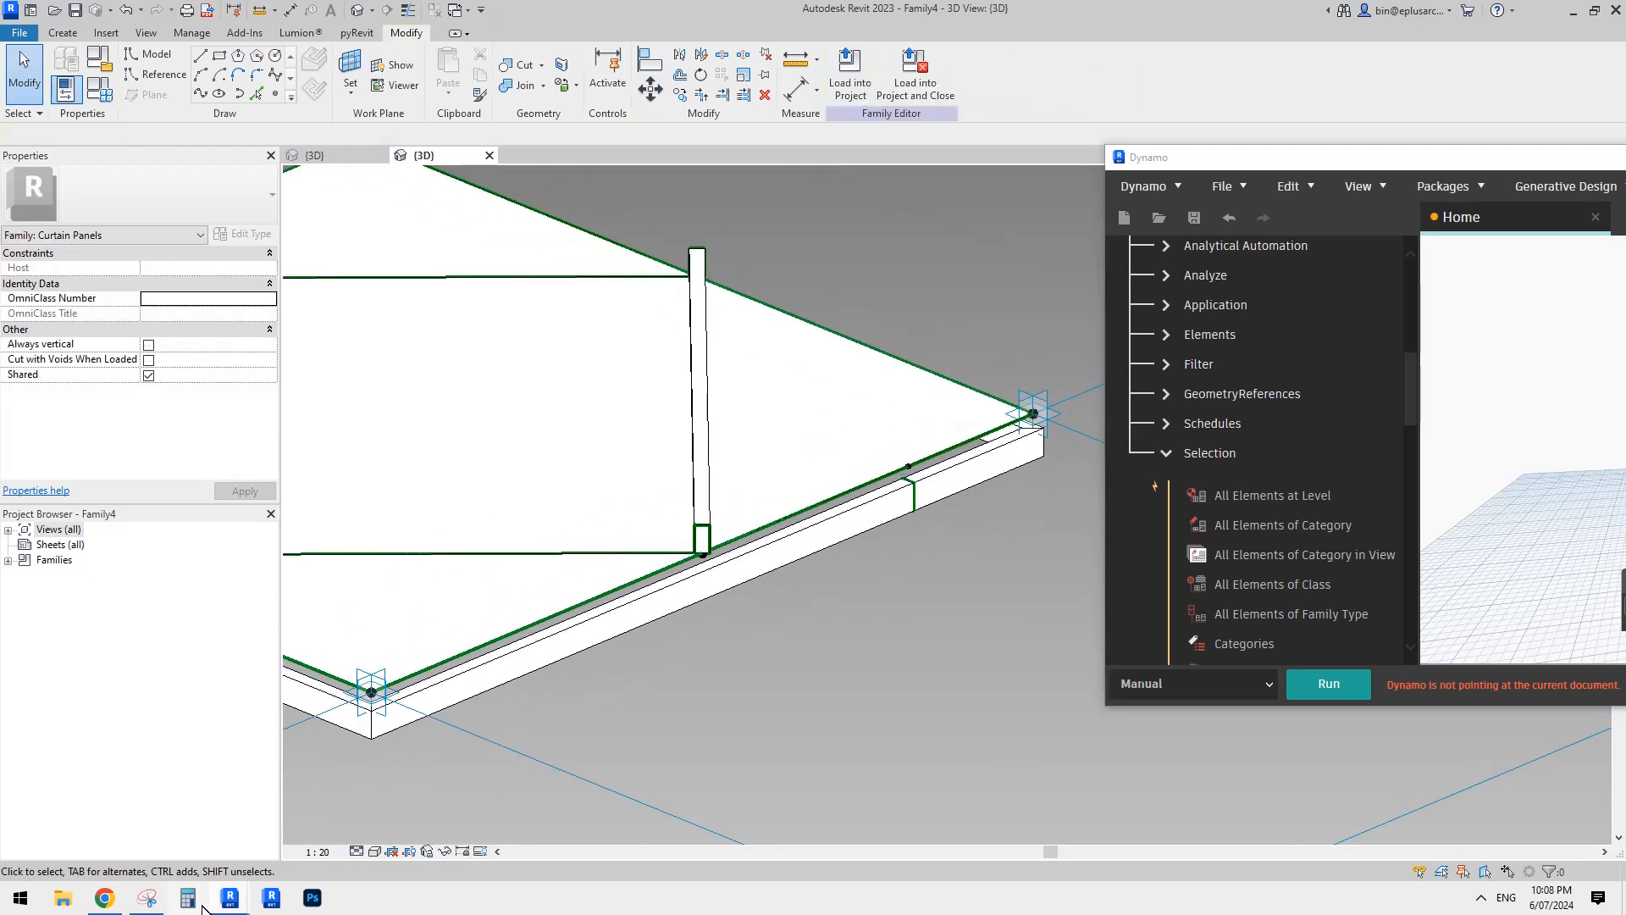
# Step: Check the frame change against the Family3 facade and load the edited Family4 curtain panel into Family3
pyautogui.click(107, 899)
pyautogui.click(230, 898)
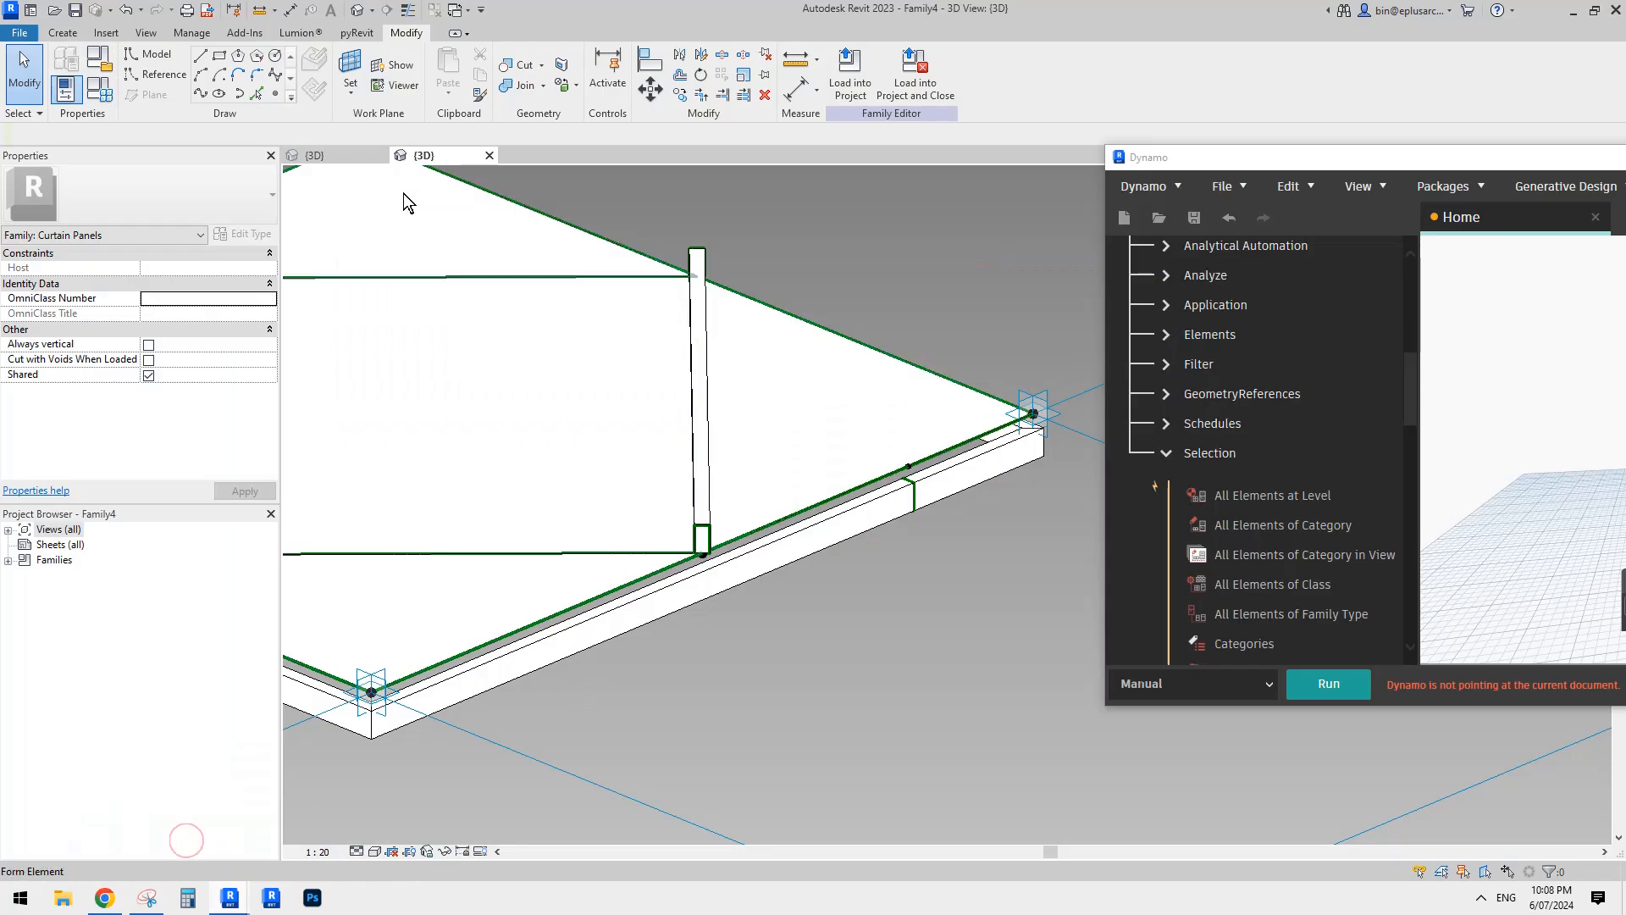
pyautogui.click(343, 156)
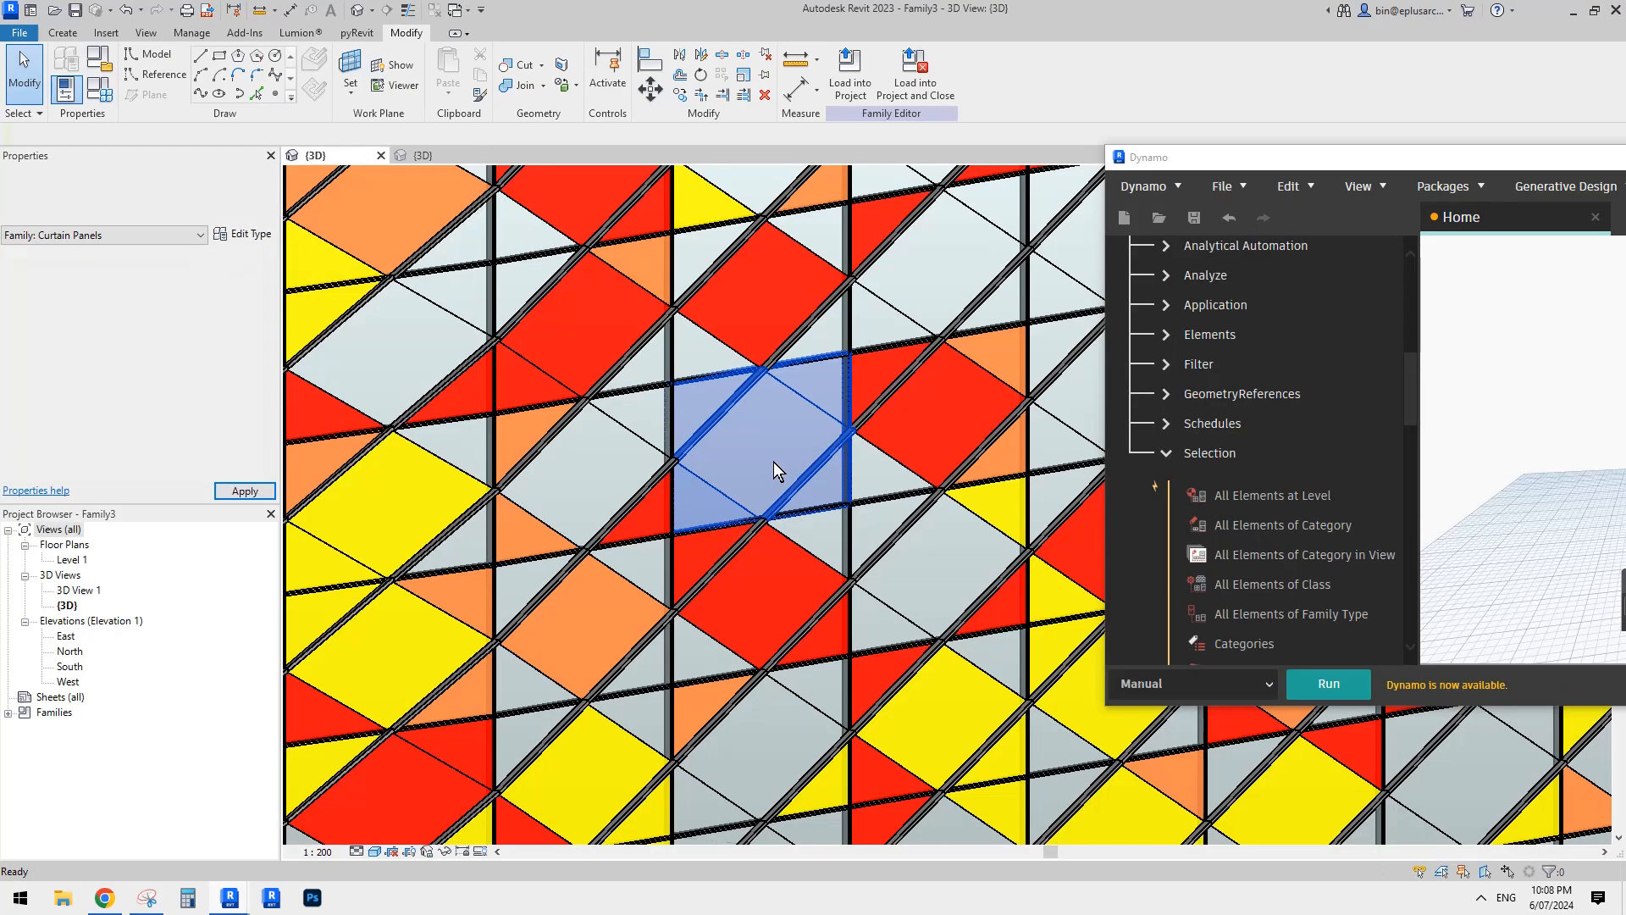
pyautogui.click(774, 464)
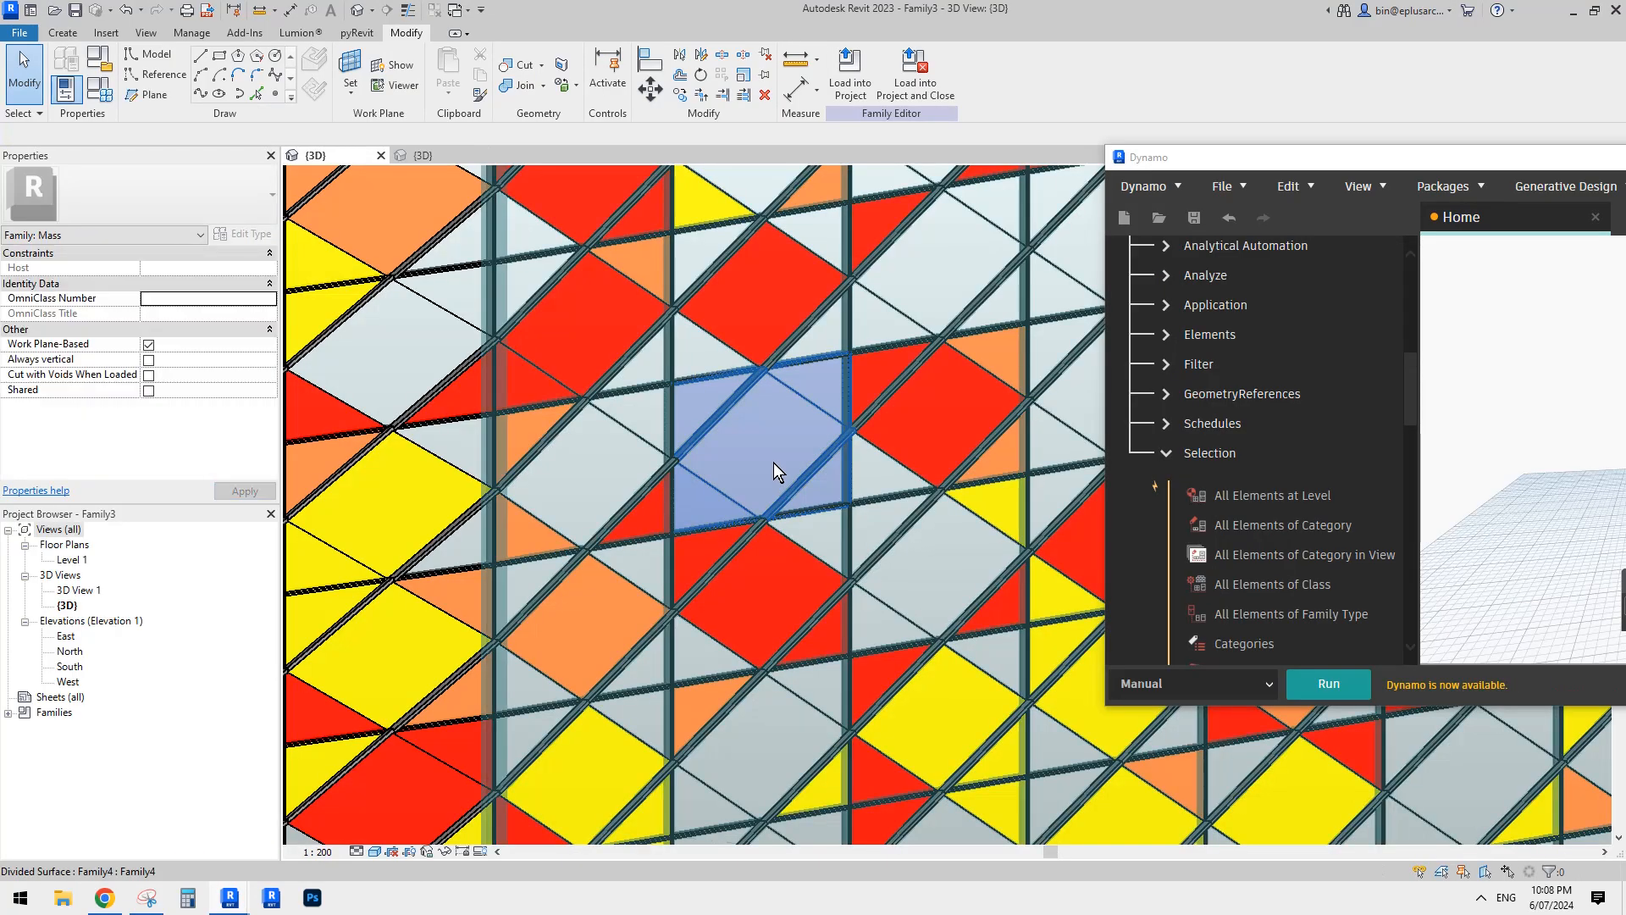
pyautogui.click(423, 155)
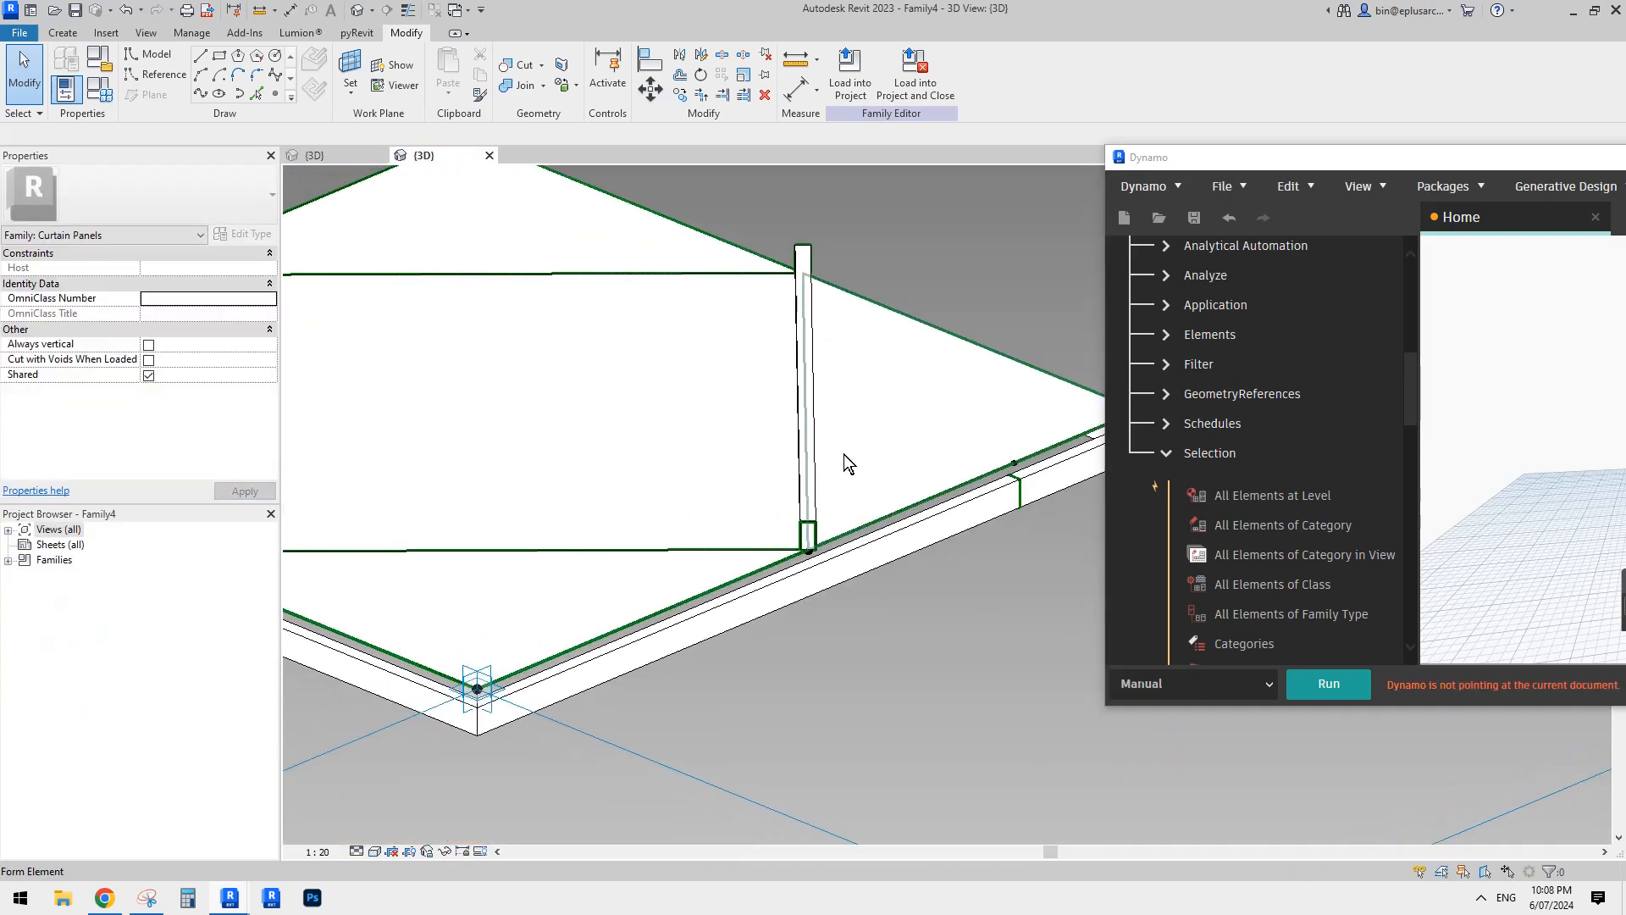
pyautogui.scroll(-4, 829, 388)
pyautogui.keyDown('shift'); pyautogui.moveTo(410, 352); pyautogui.dragTo(720, 513, button='middle'); pyautogui.keyUp('shift')
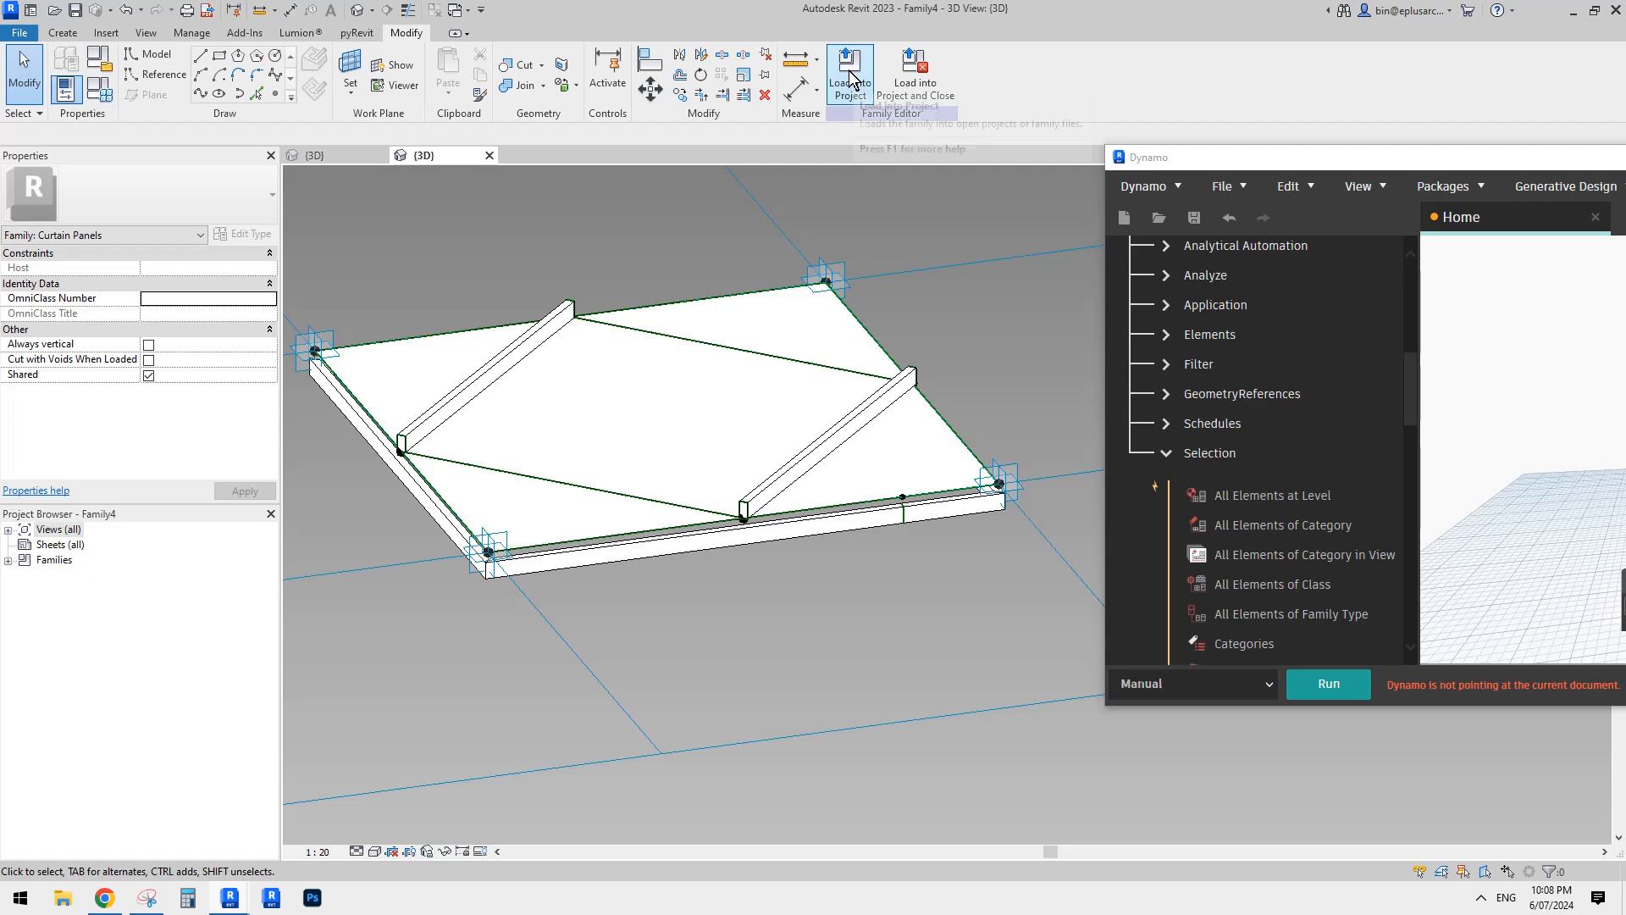
pyautogui.click(847, 76)
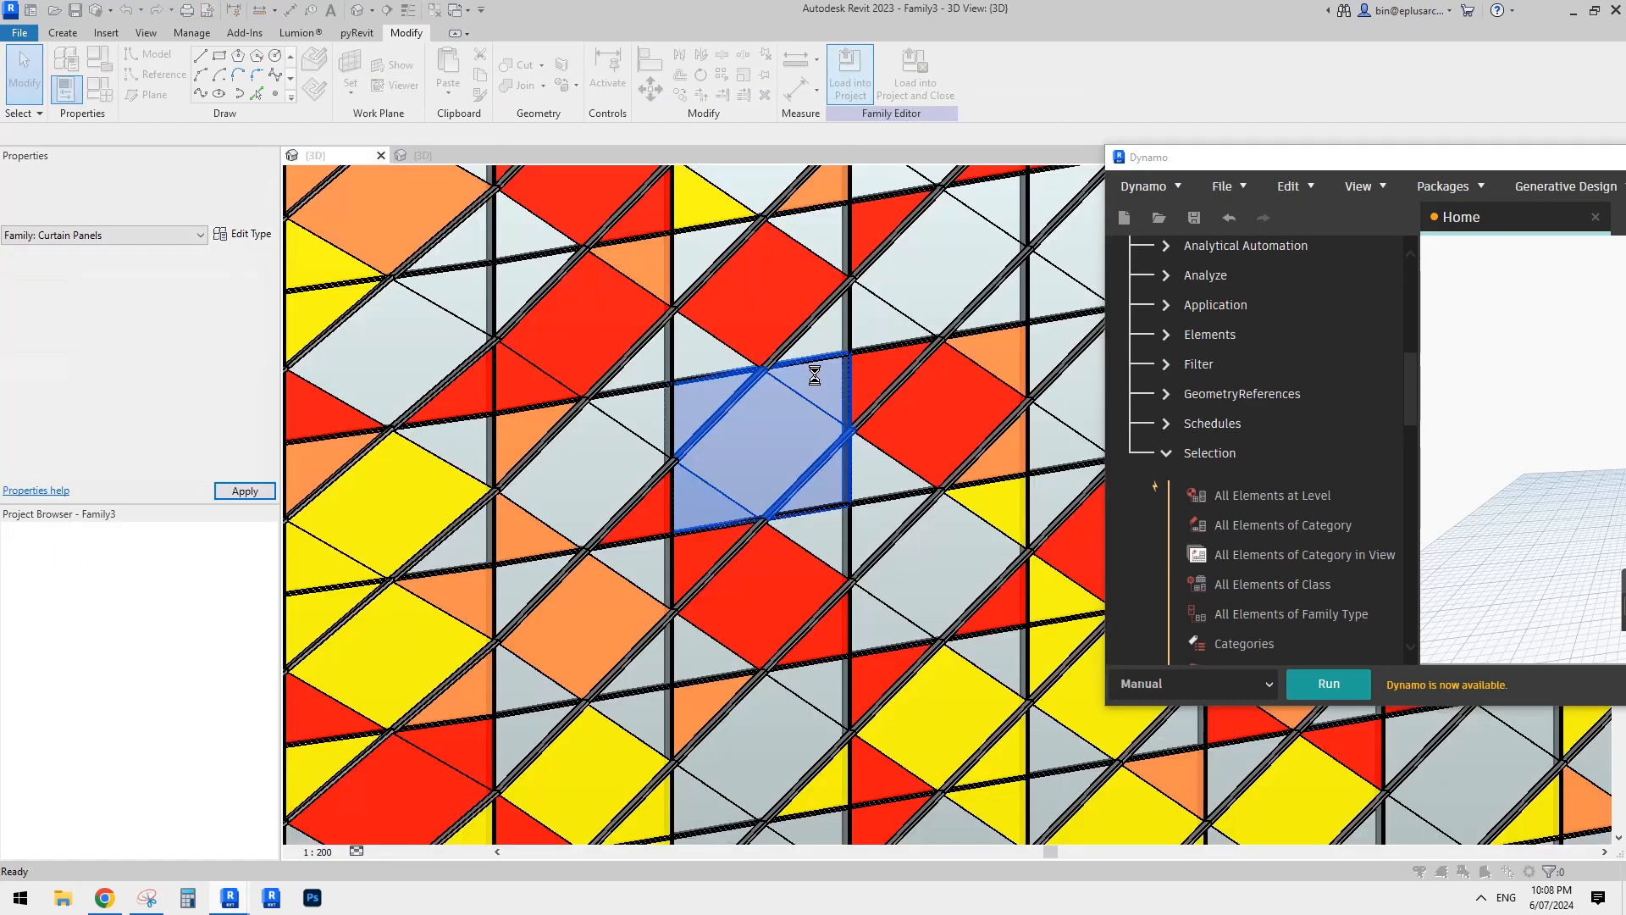
pyautogui.click(777, 394)
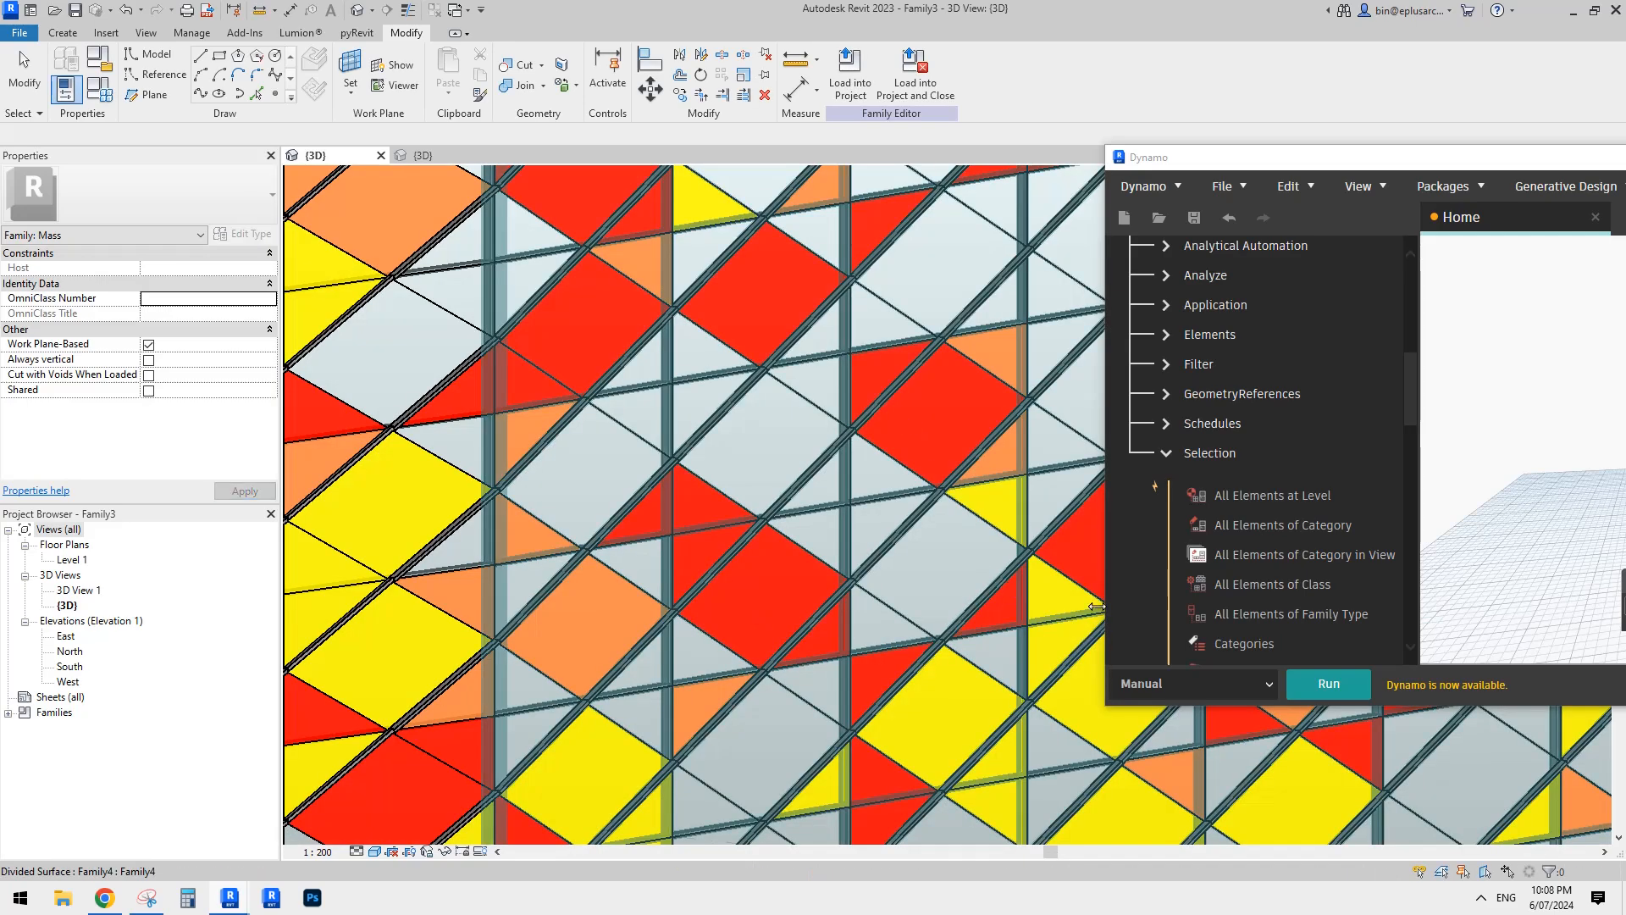
# Step: Examine the updated frame lines on the Family3 facade up close and from several angles
pyautogui.moveTo(958, 610); pyautogui.dragTo(813, 493, button='middle')
pyautogui.scroll(-2, 754, 522)
pyautogui.scroll(1, 906, 683)
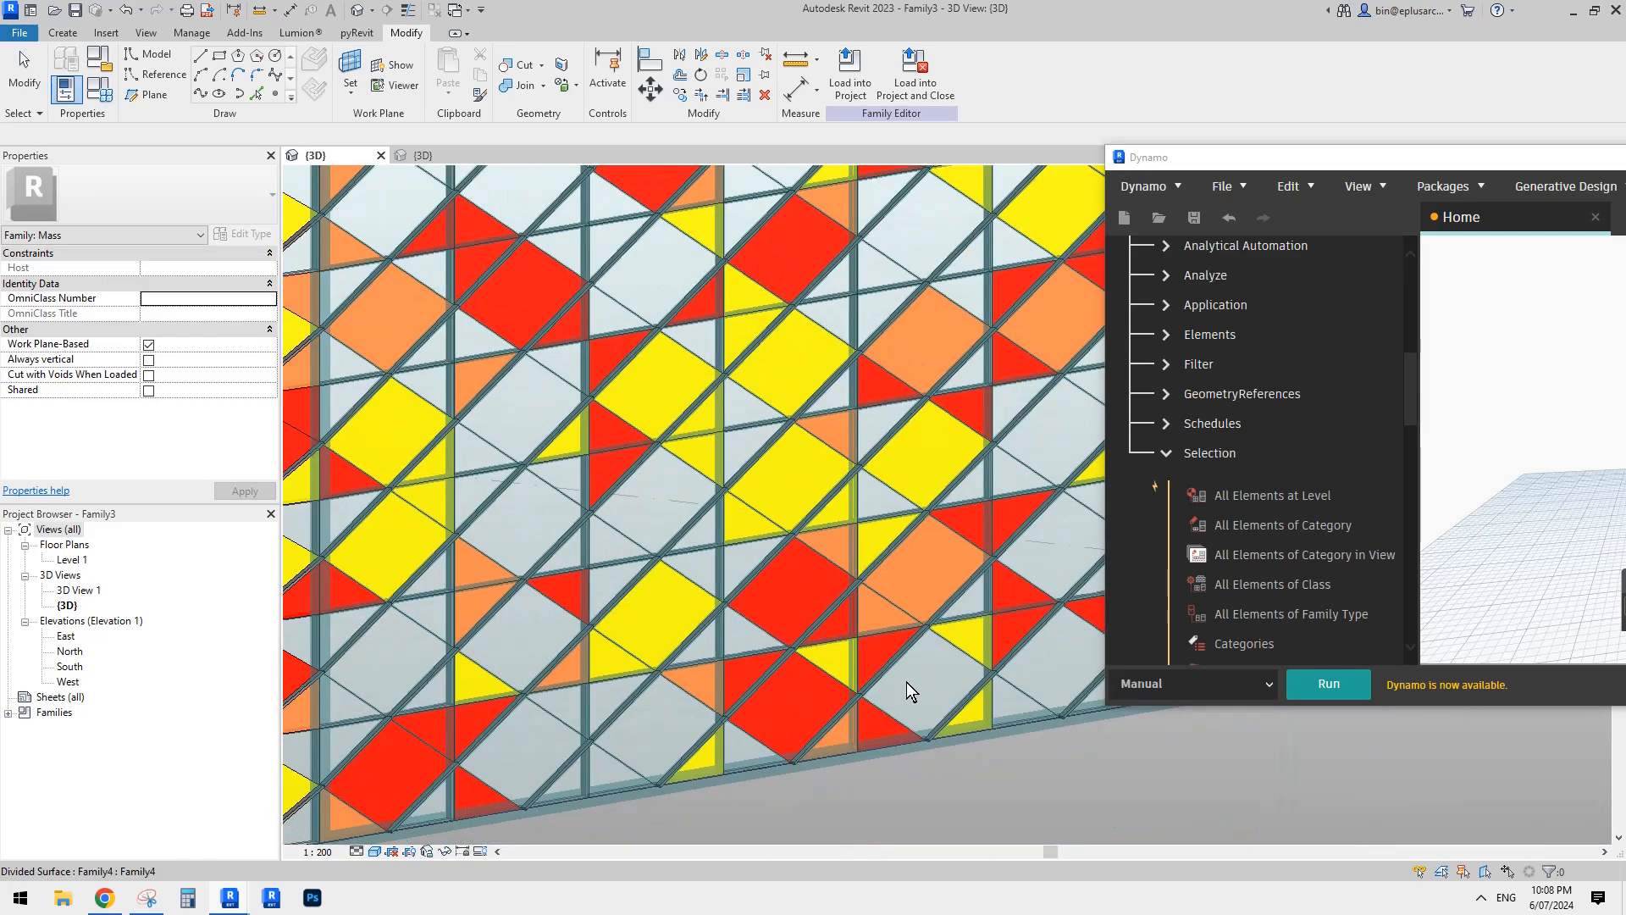
pyautogui.moveTo(1085, 801)
pyautogui.mouseDown(button='middle')
pyautogui.moveTo(1044, 769)
pyautogui.moveTo(1029, 721)
pyautogui.mouseUp(button='middle')
pyautogui.keyDown('shift'); pyautogui.moveTo(738, 494); pyautogui.dragTo(855, 641, button='middle'); pyautogui.keyUp('shift')
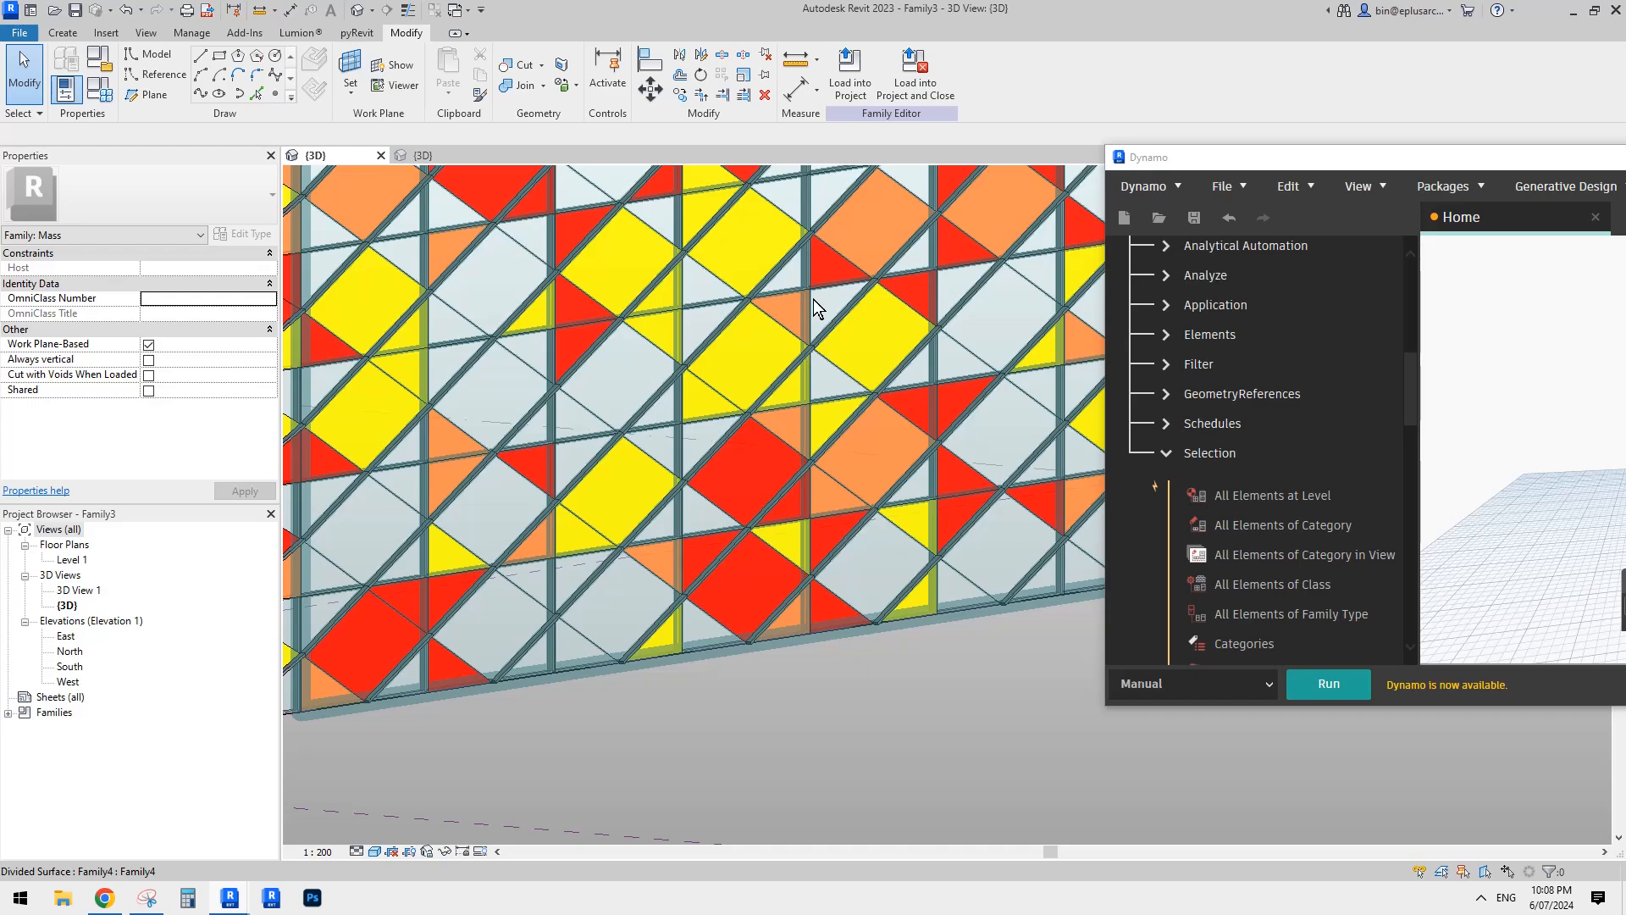
pyautogui.keyDown('shift'); pyautogui.moveTo(784, 472); pyautogui.dragTo(1009, 714, button='middle'); pyautogui.keyUp('shift')
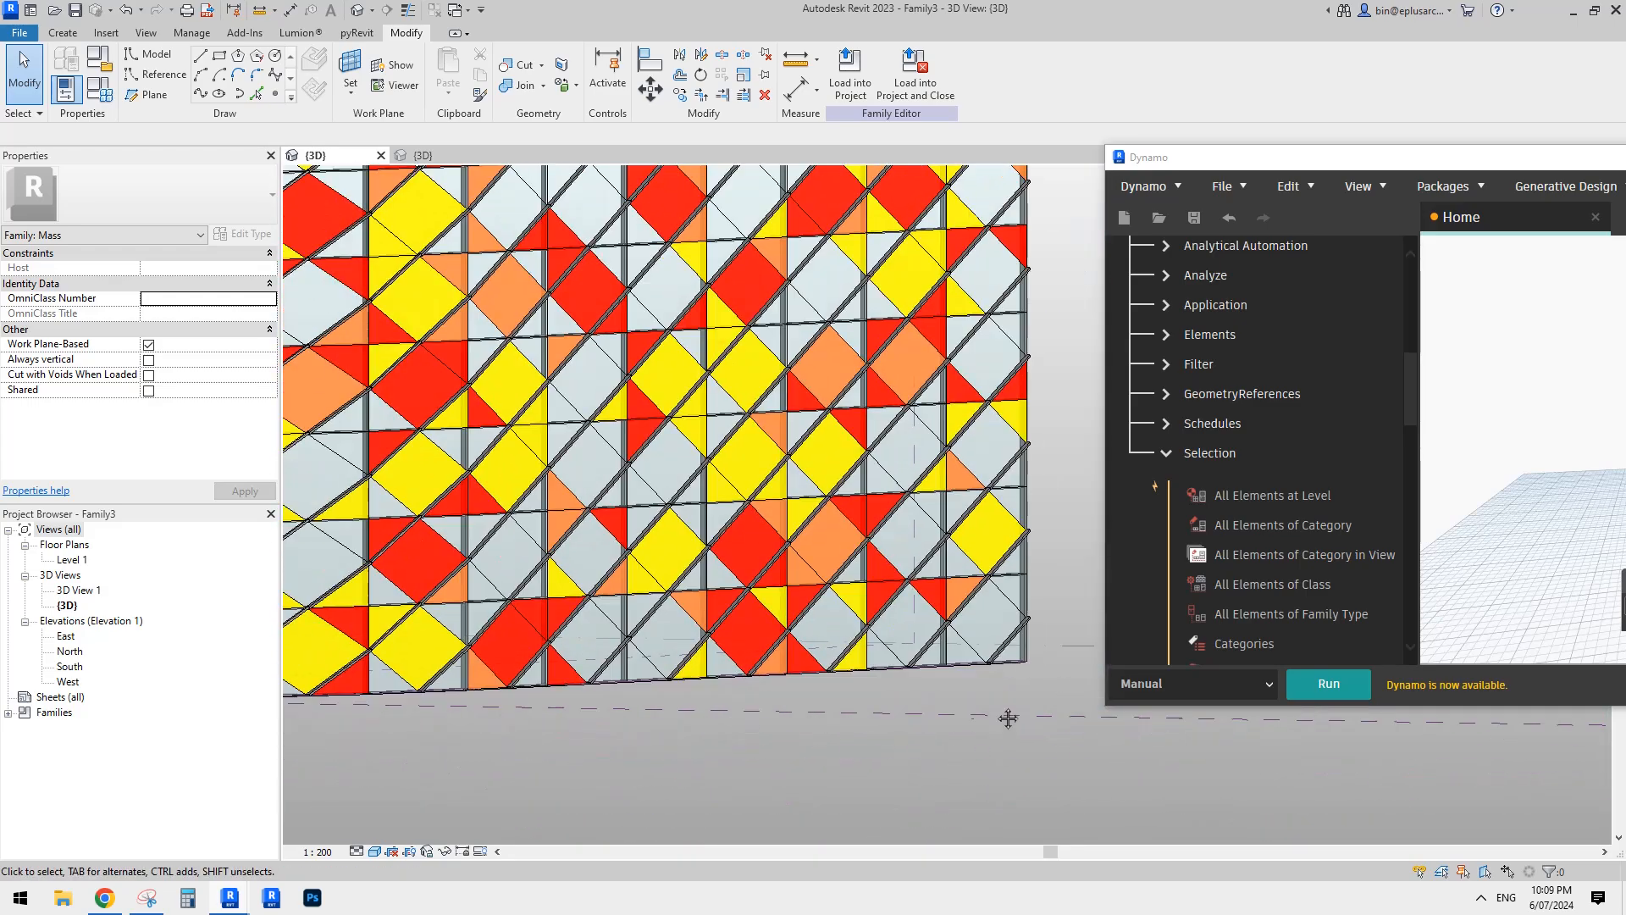
pyautogui.keyDown('shift'); pyautogui.moveTo(803, 506); pyautogui.dragTo(951, 588, button='middle'); pyautogui.keyUp('shift')
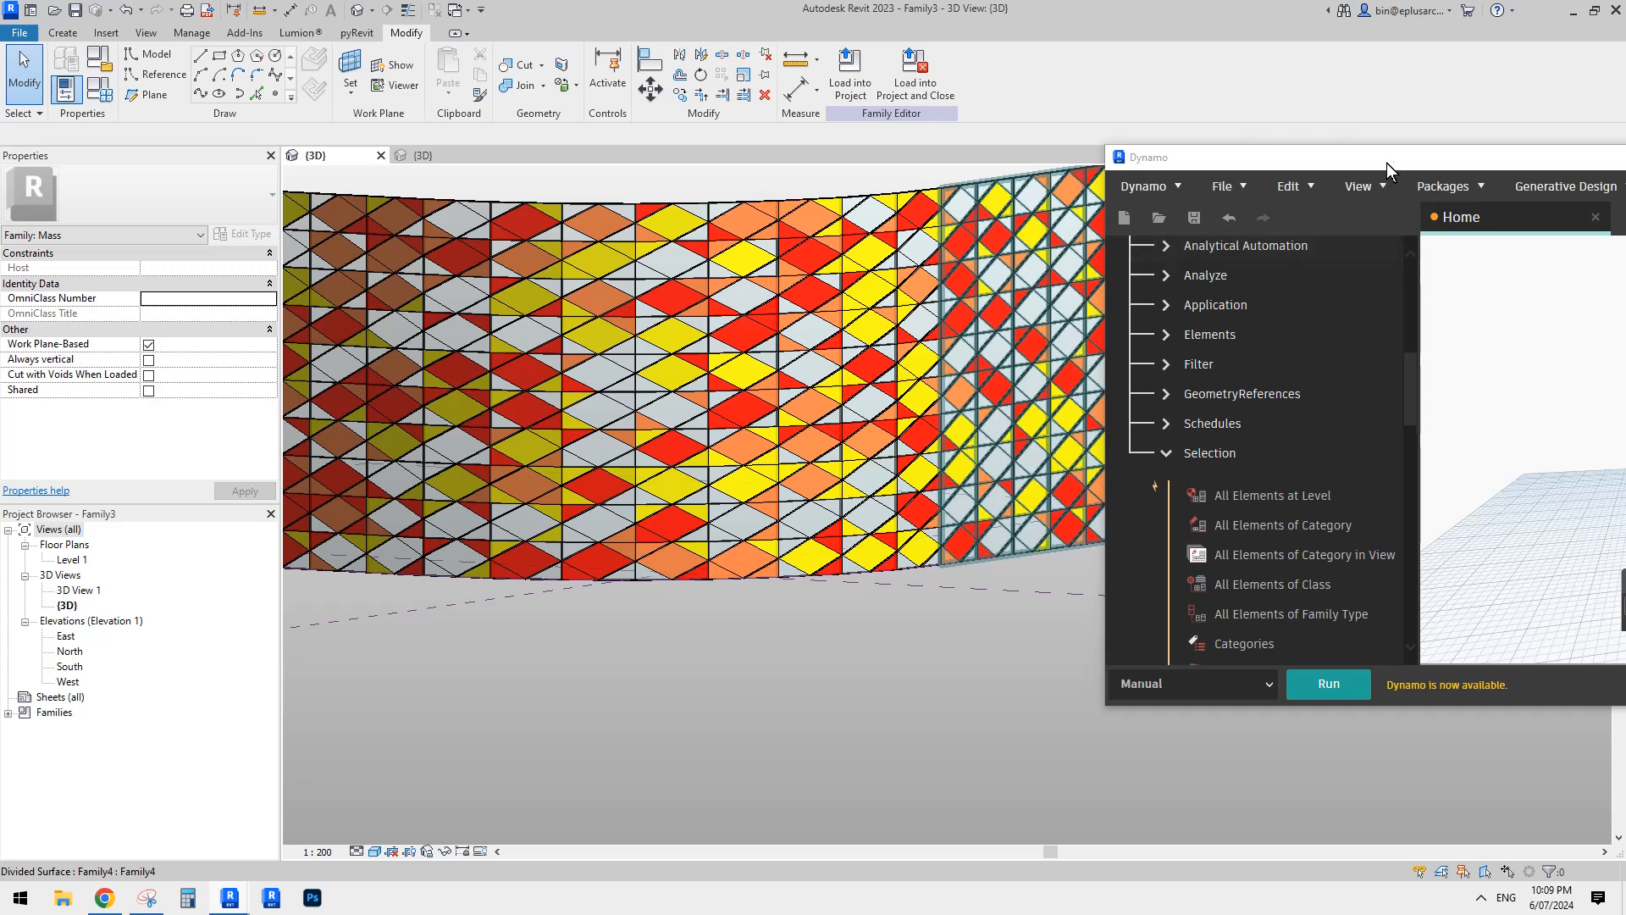
# Step: Bring the Dynamo window over the model to review the graph's nodes, and minimise it to free the 3D view
pyautogui.moveTo(1389, 163); pyautogui.dragTo(820, 200)
pyautogui.scroll(-5, 1113, 424)
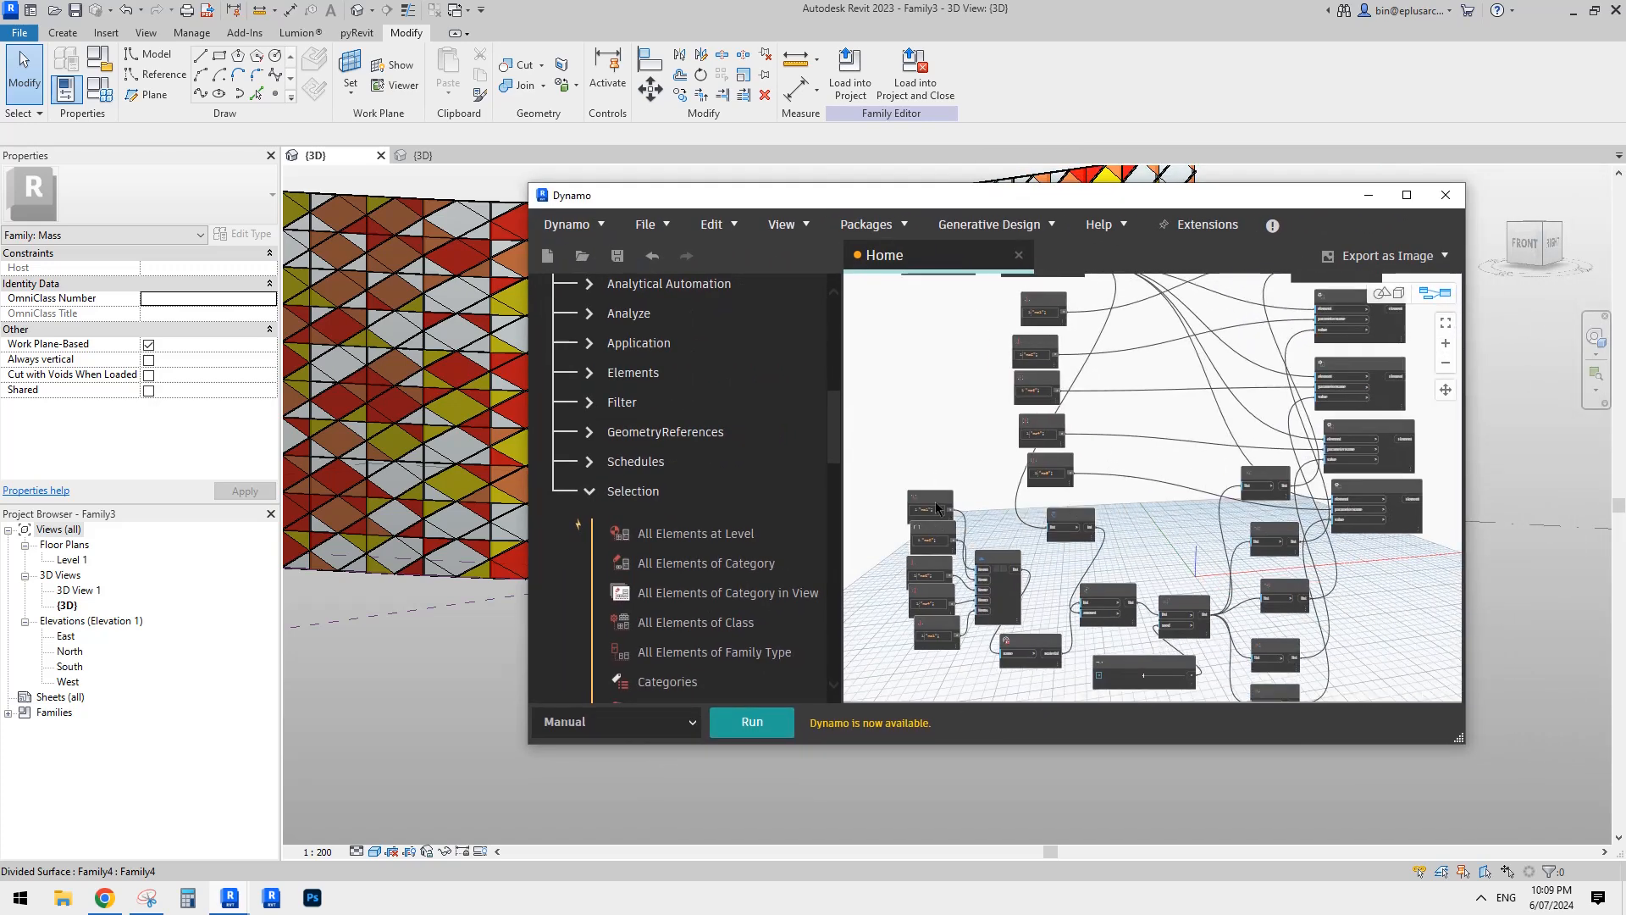
pyautogui.moveTo(1019, 392); pyautogui.dragTo(1101, 404, button='middle')
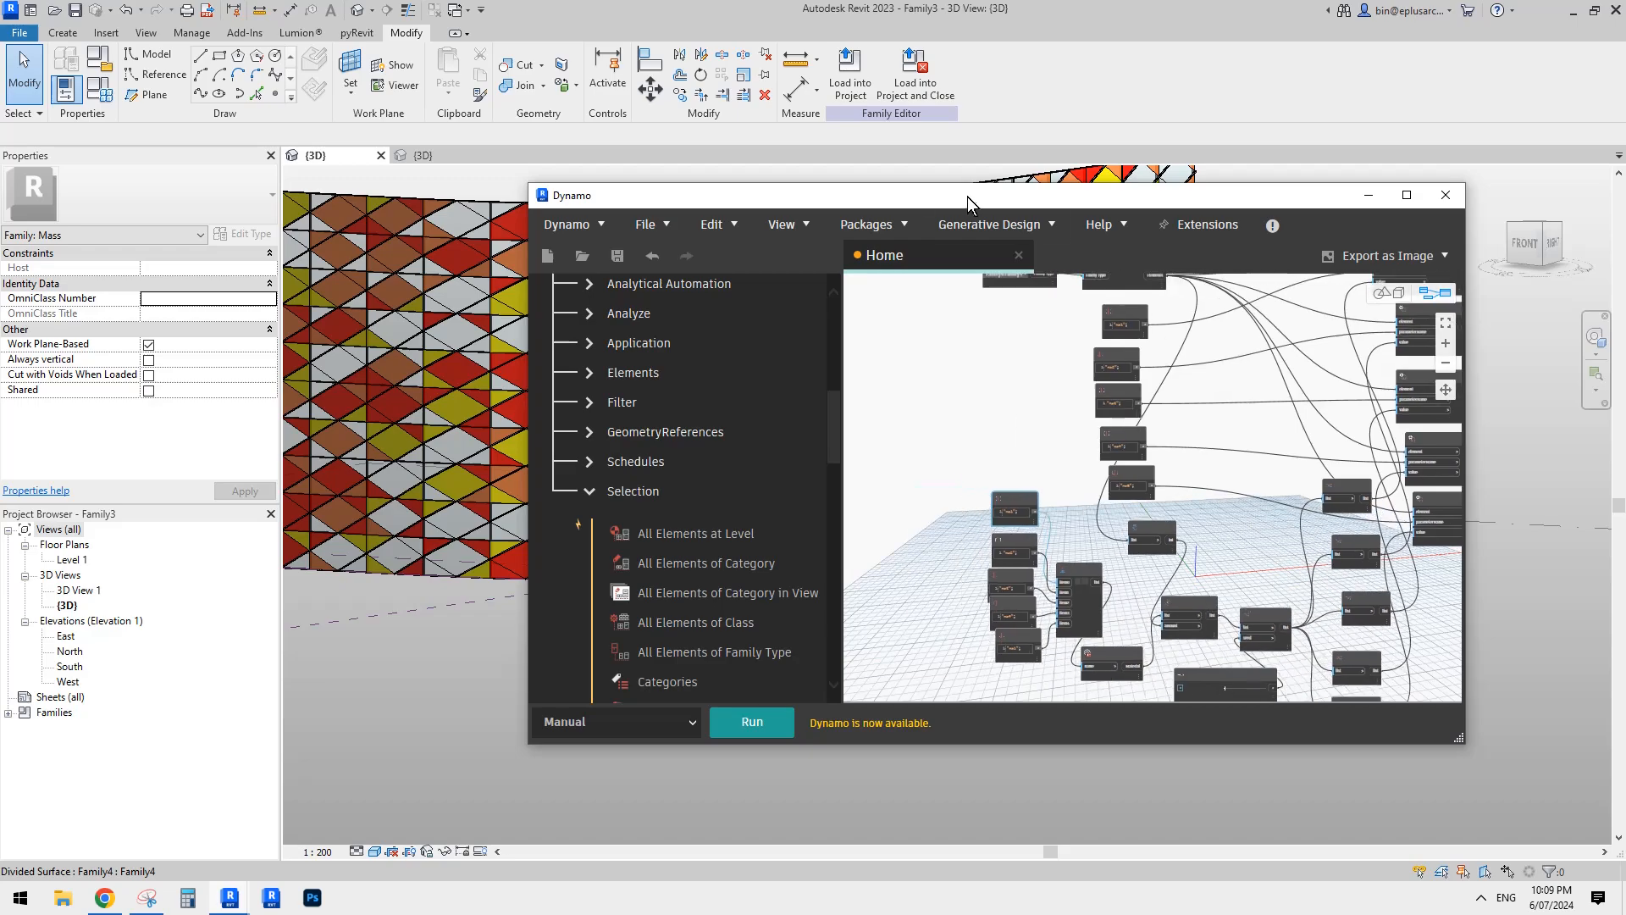
pyautogui.moveTo(967, 199); pyautogui.dragTo(904, 227)
pyautogui.click(1307, 223)
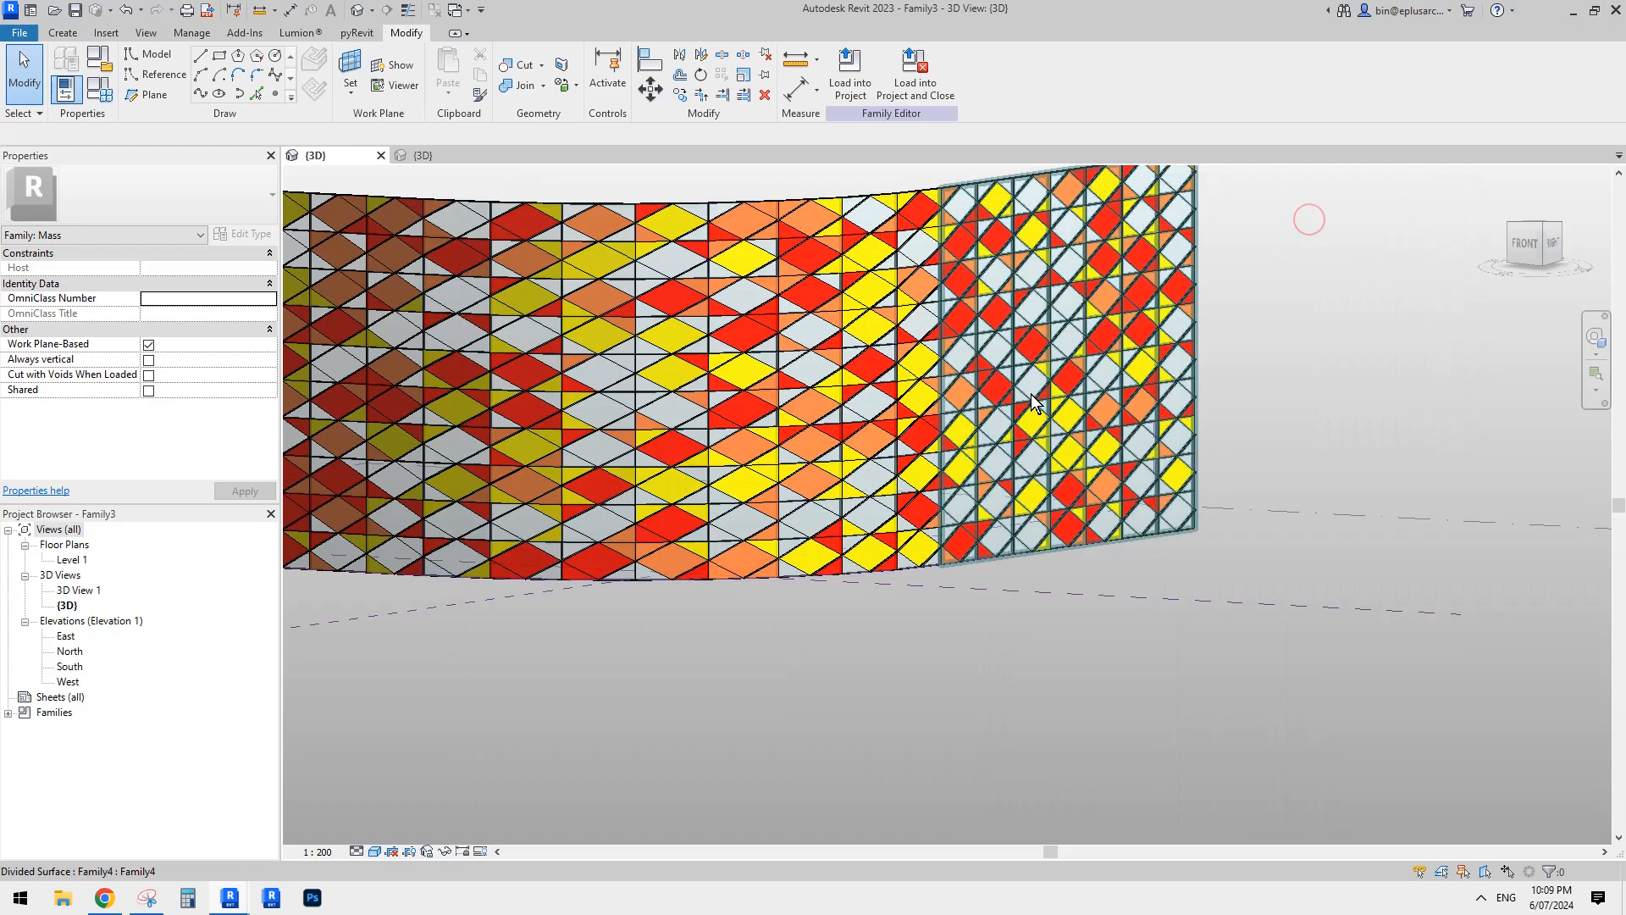
# Step: View the curved facade from the side and compare its colour pattern with the reference image in Chrome
pyautogui.keyDown('shift'); pyautogui.moveTo(1035, 405); pyautogui.dragTo(447, 800, button='middle'); pyautogui.keyUp('shift')
pyautogui.scroll(3, 1014, 415)
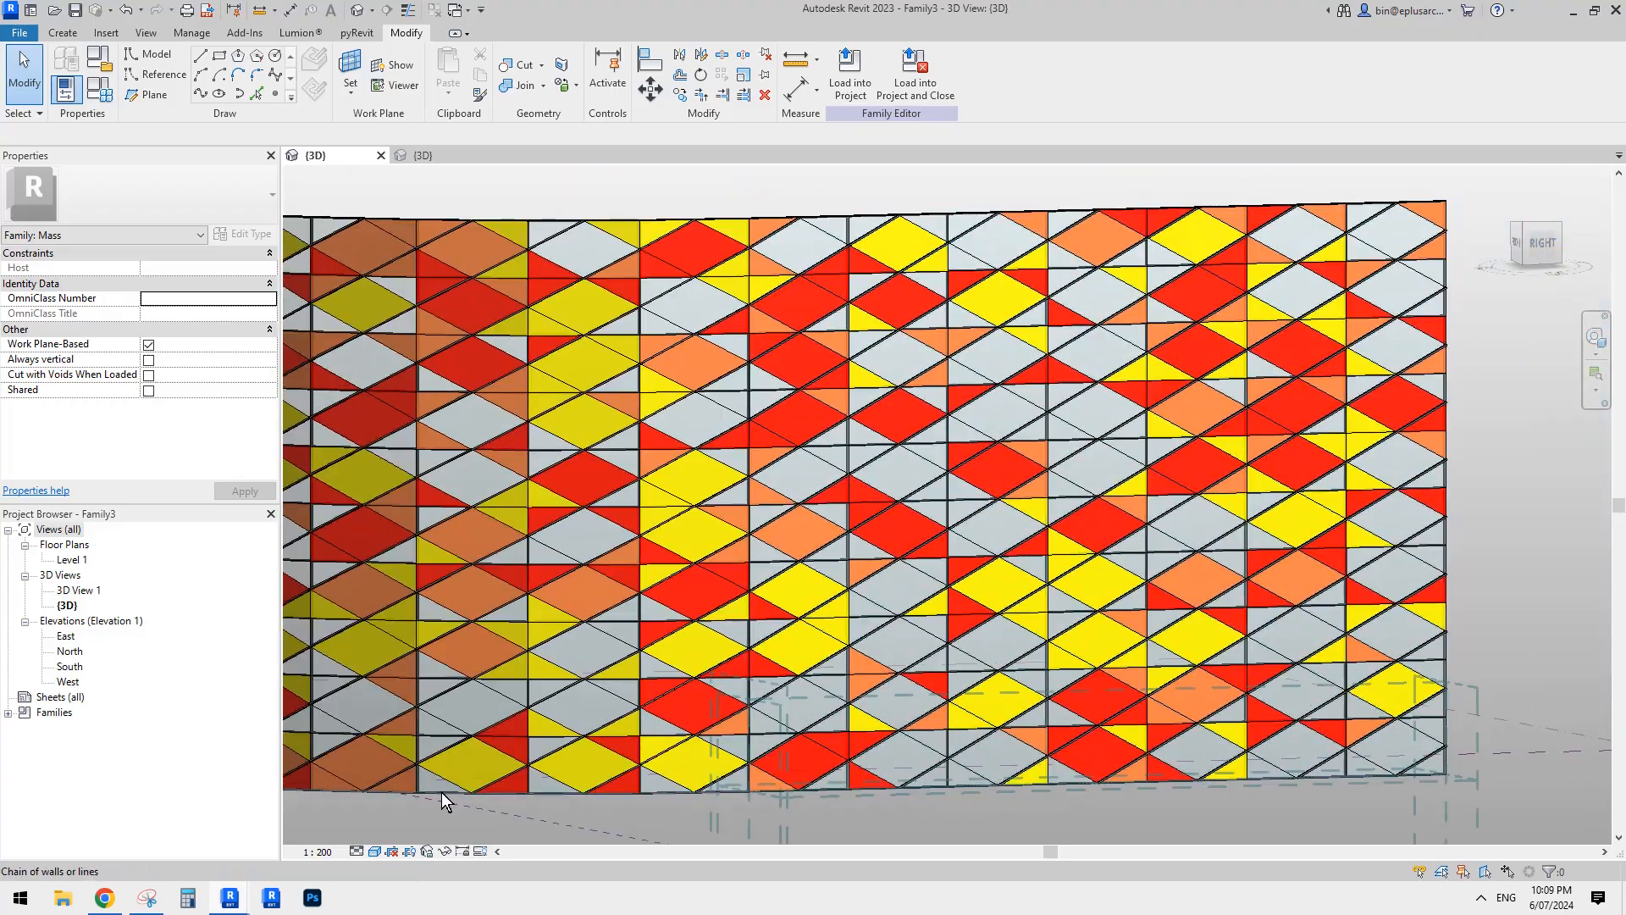
pyautogui.click(104, 900)
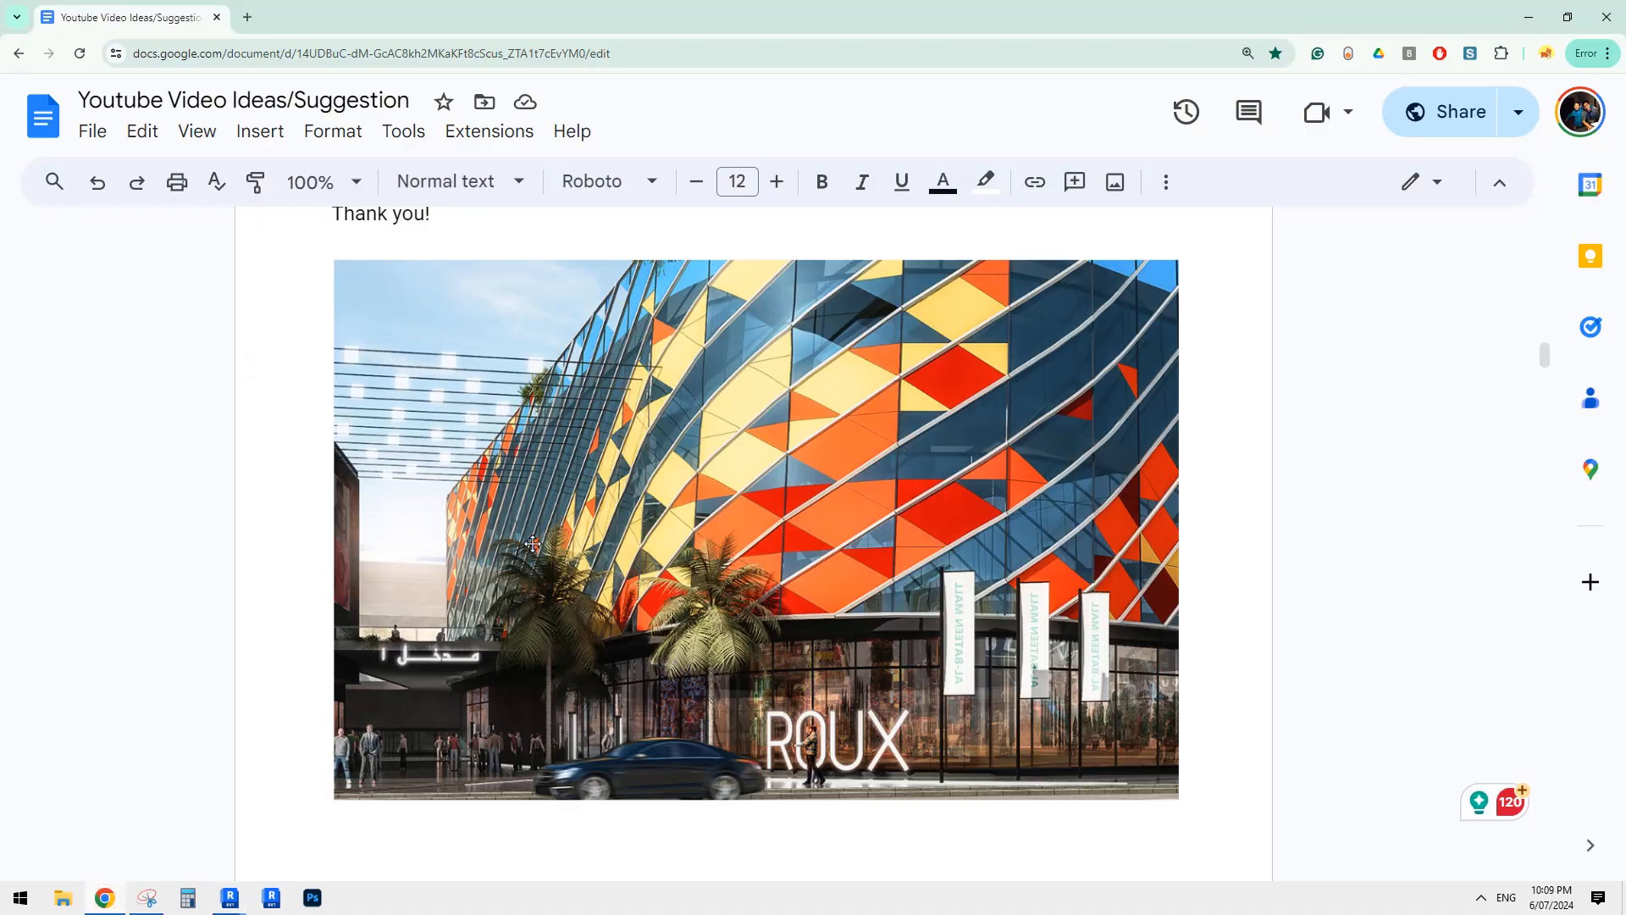
pyautogui.moveTo(240, 908)
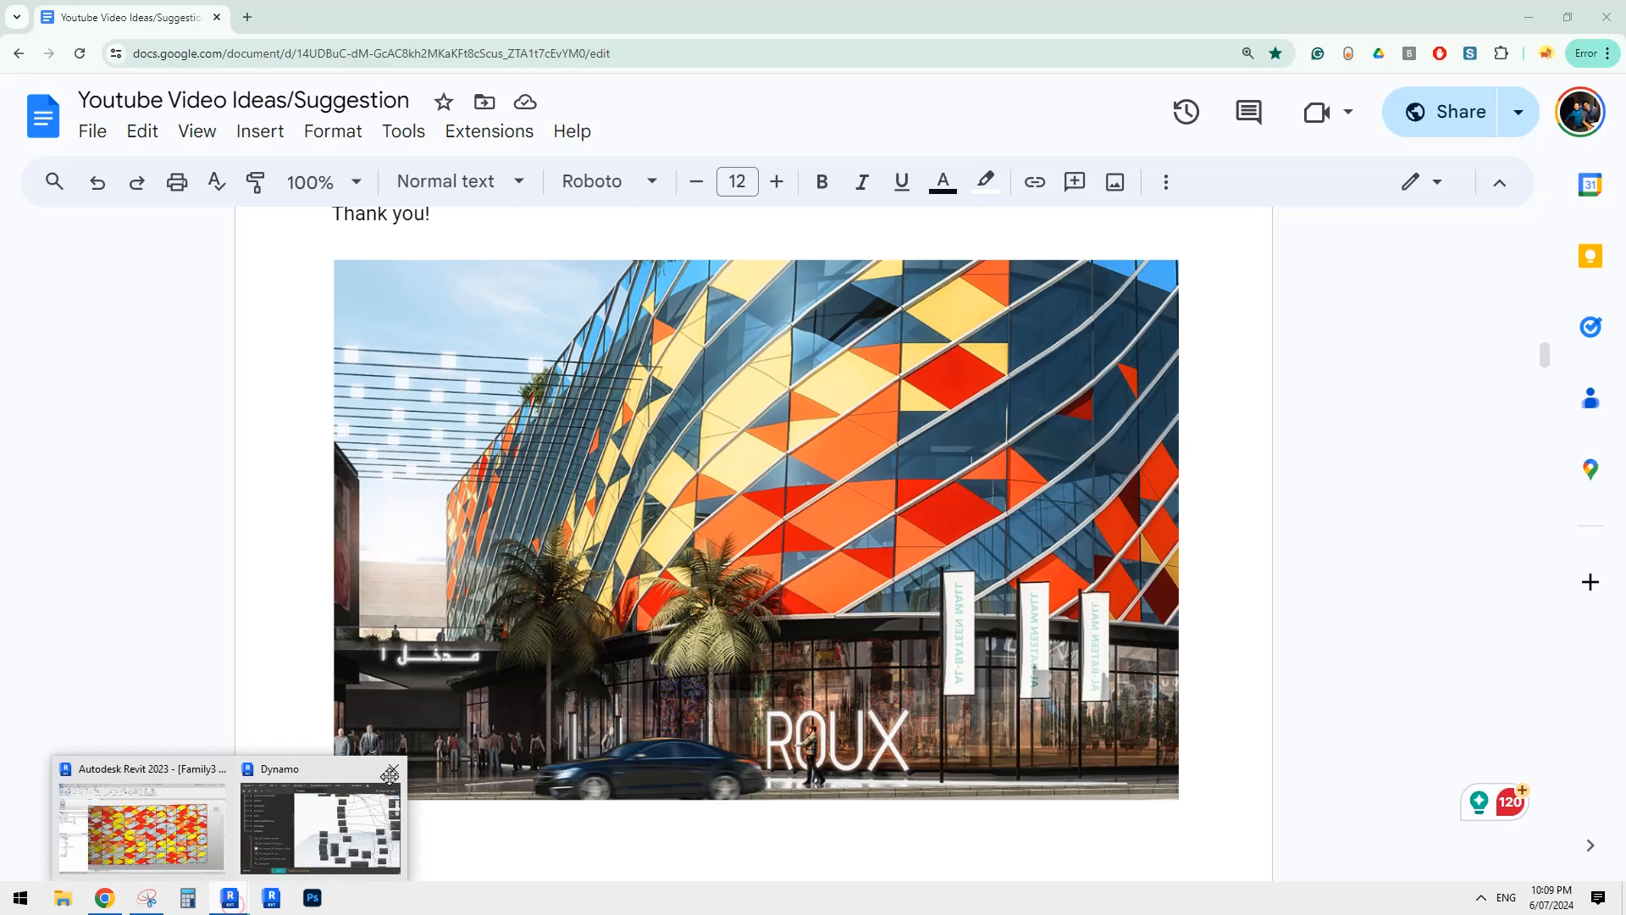
pyautogui.click(140, 826)
pyautogui.moveTo(1072, 529); pyautogui.dragTo(995, 544, button='middle')
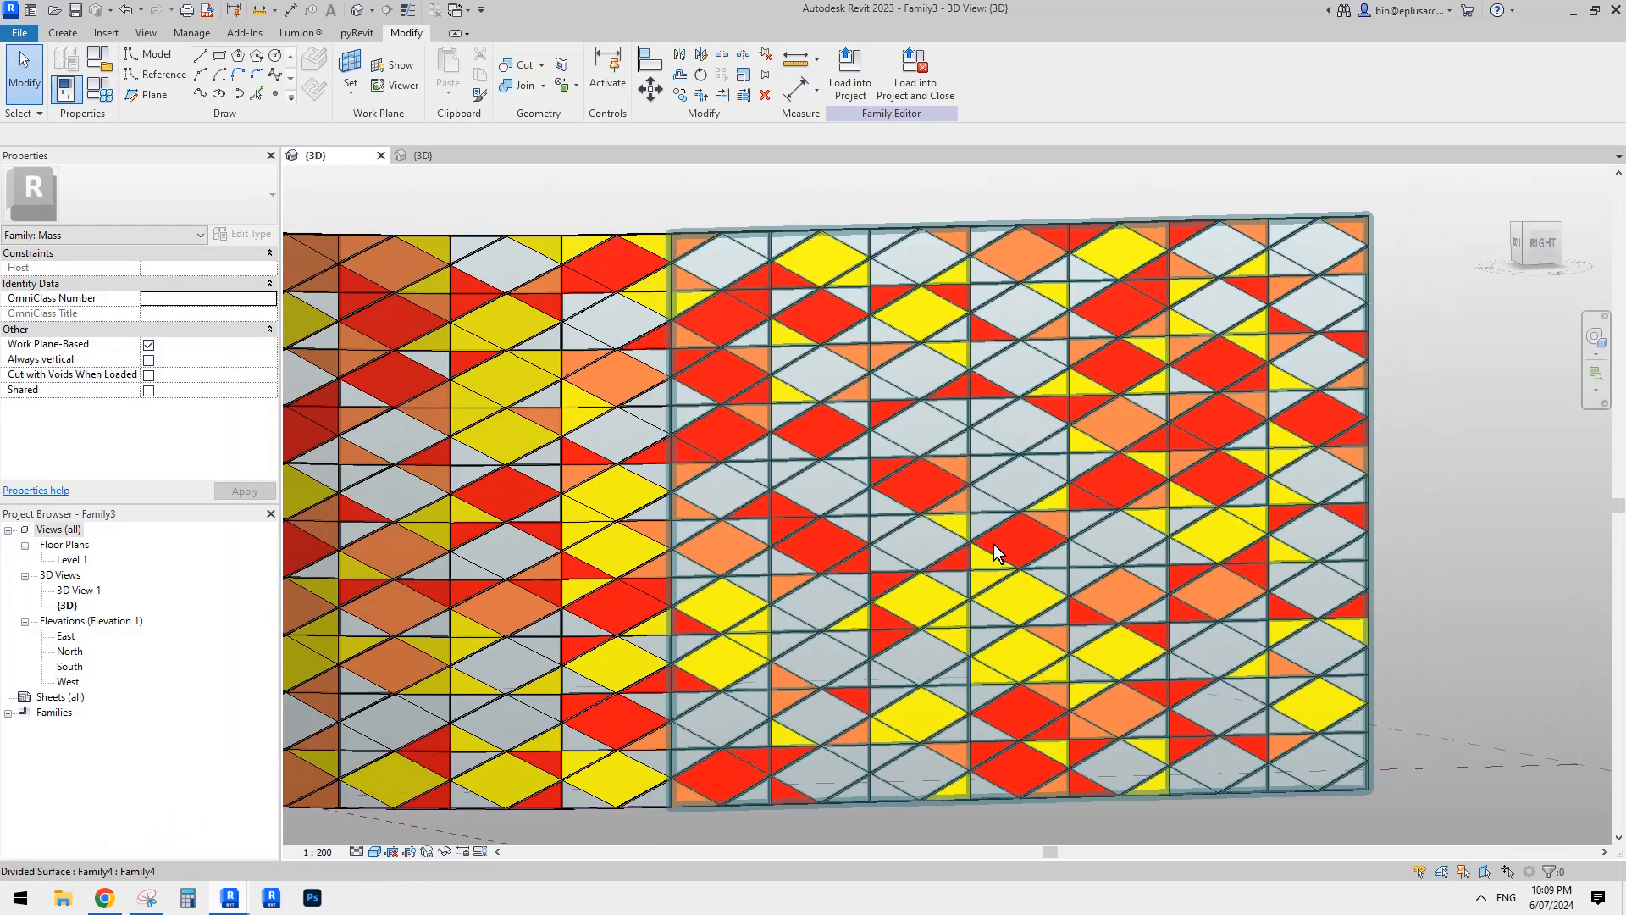
pyautogui.scroll(-2, 1095, 433)
pyautogui.click(1023, 418)
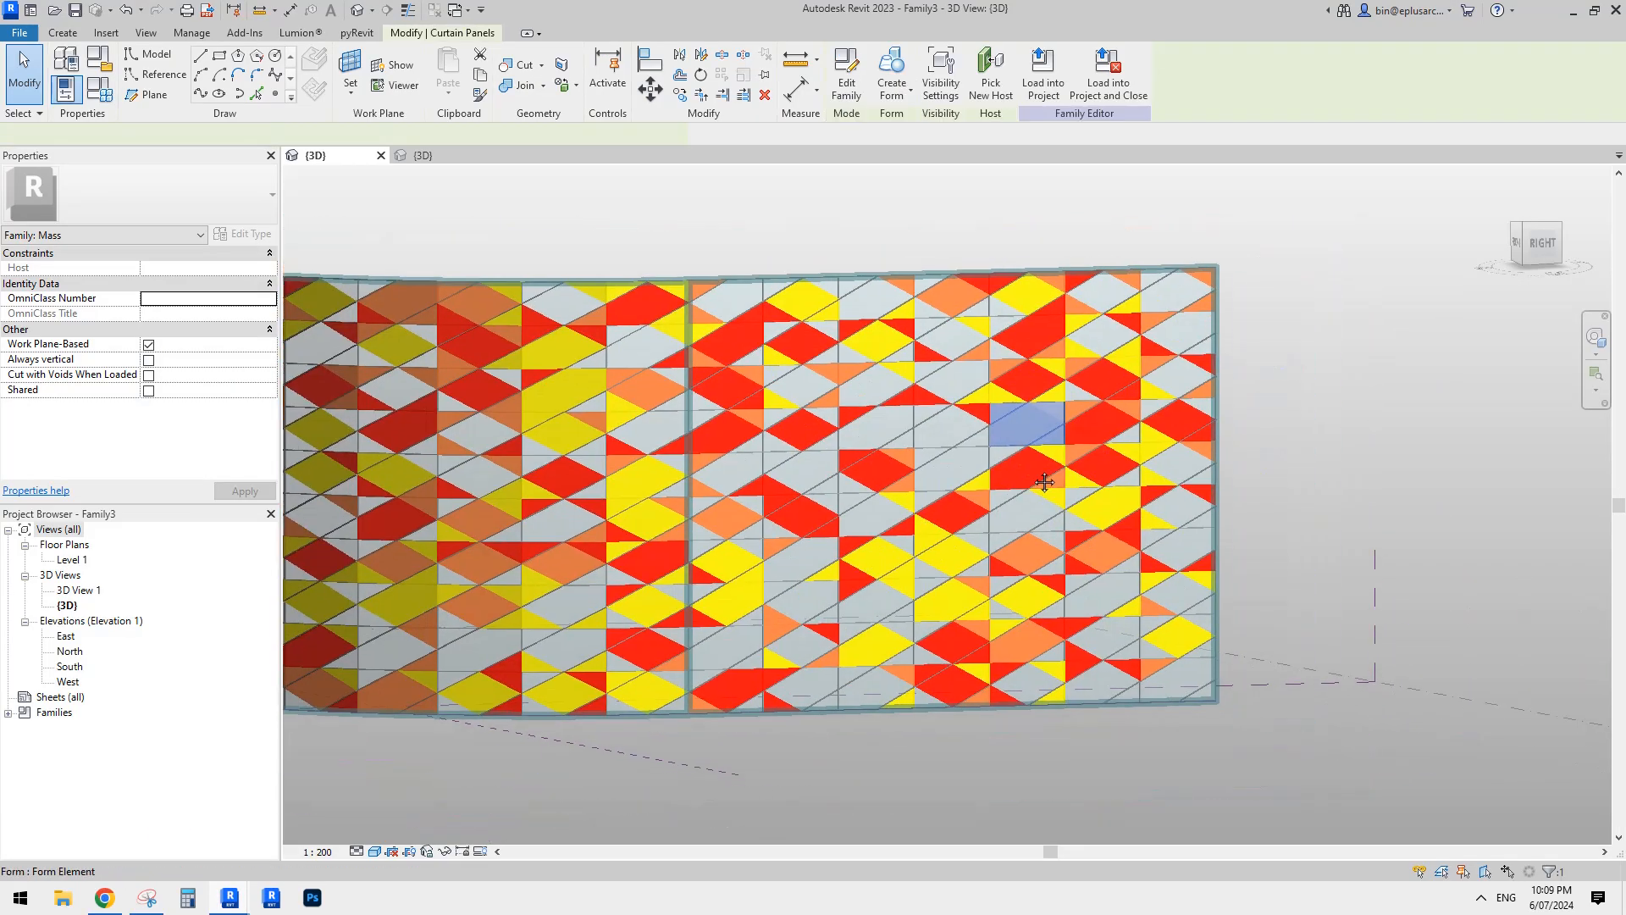
pyautogui.scroll(2, 1044, 434)
pyautogui.keyDown('ctrl'); pyautogui.click(1125, 415); pyautogui.keyUp('ctrl')
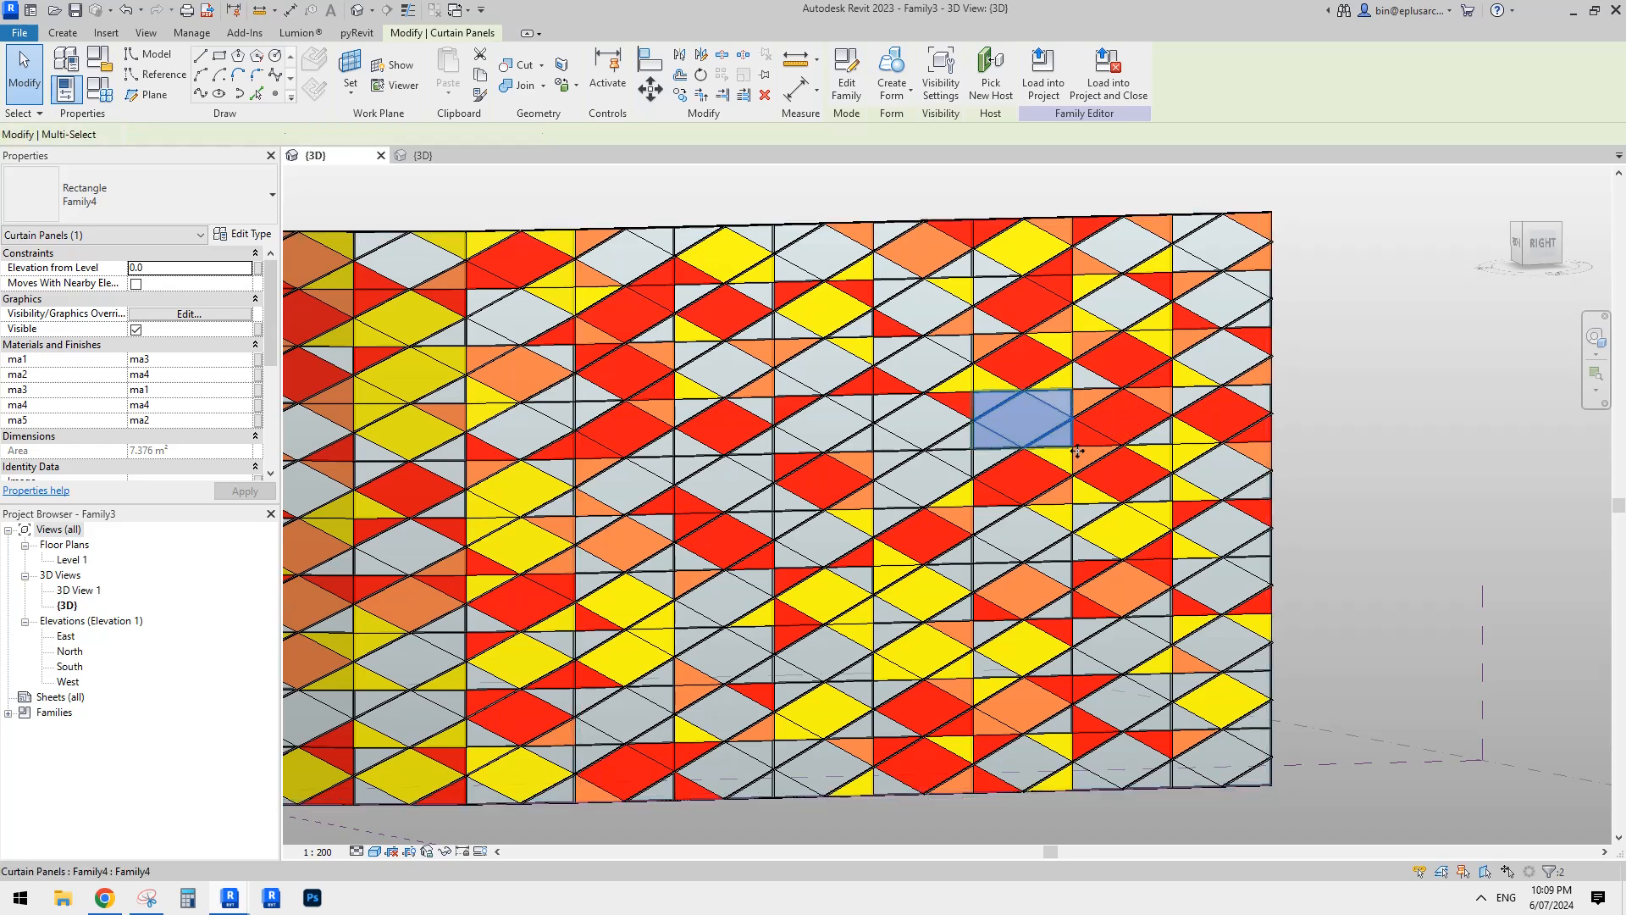
pyautogui.press('Escape')
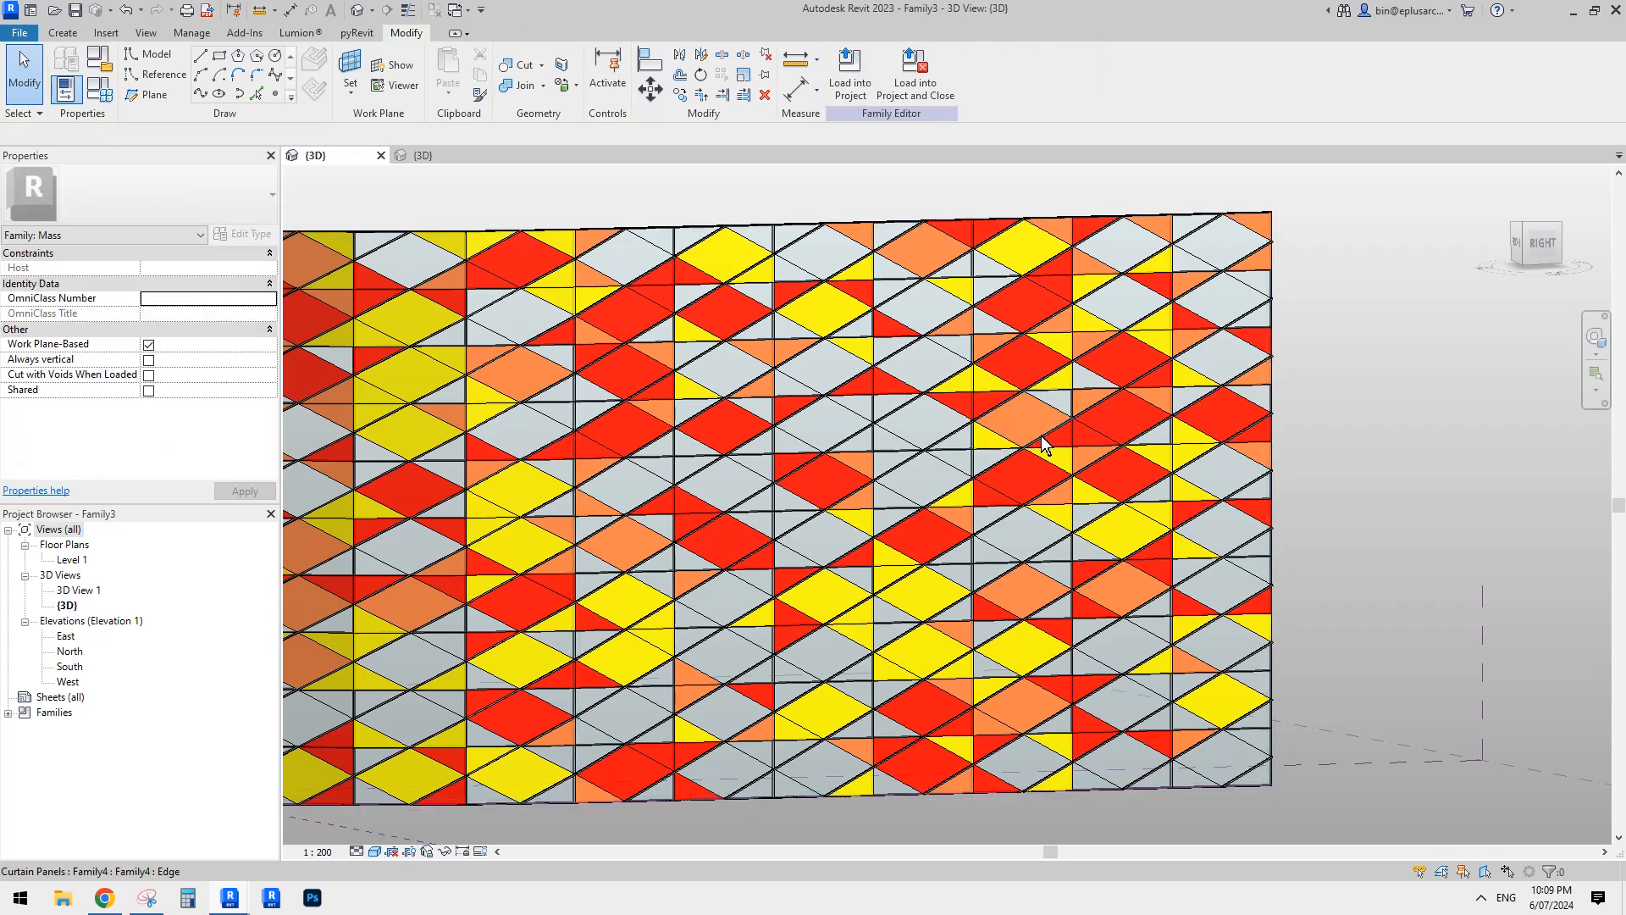
pyautogui.press('Tab')
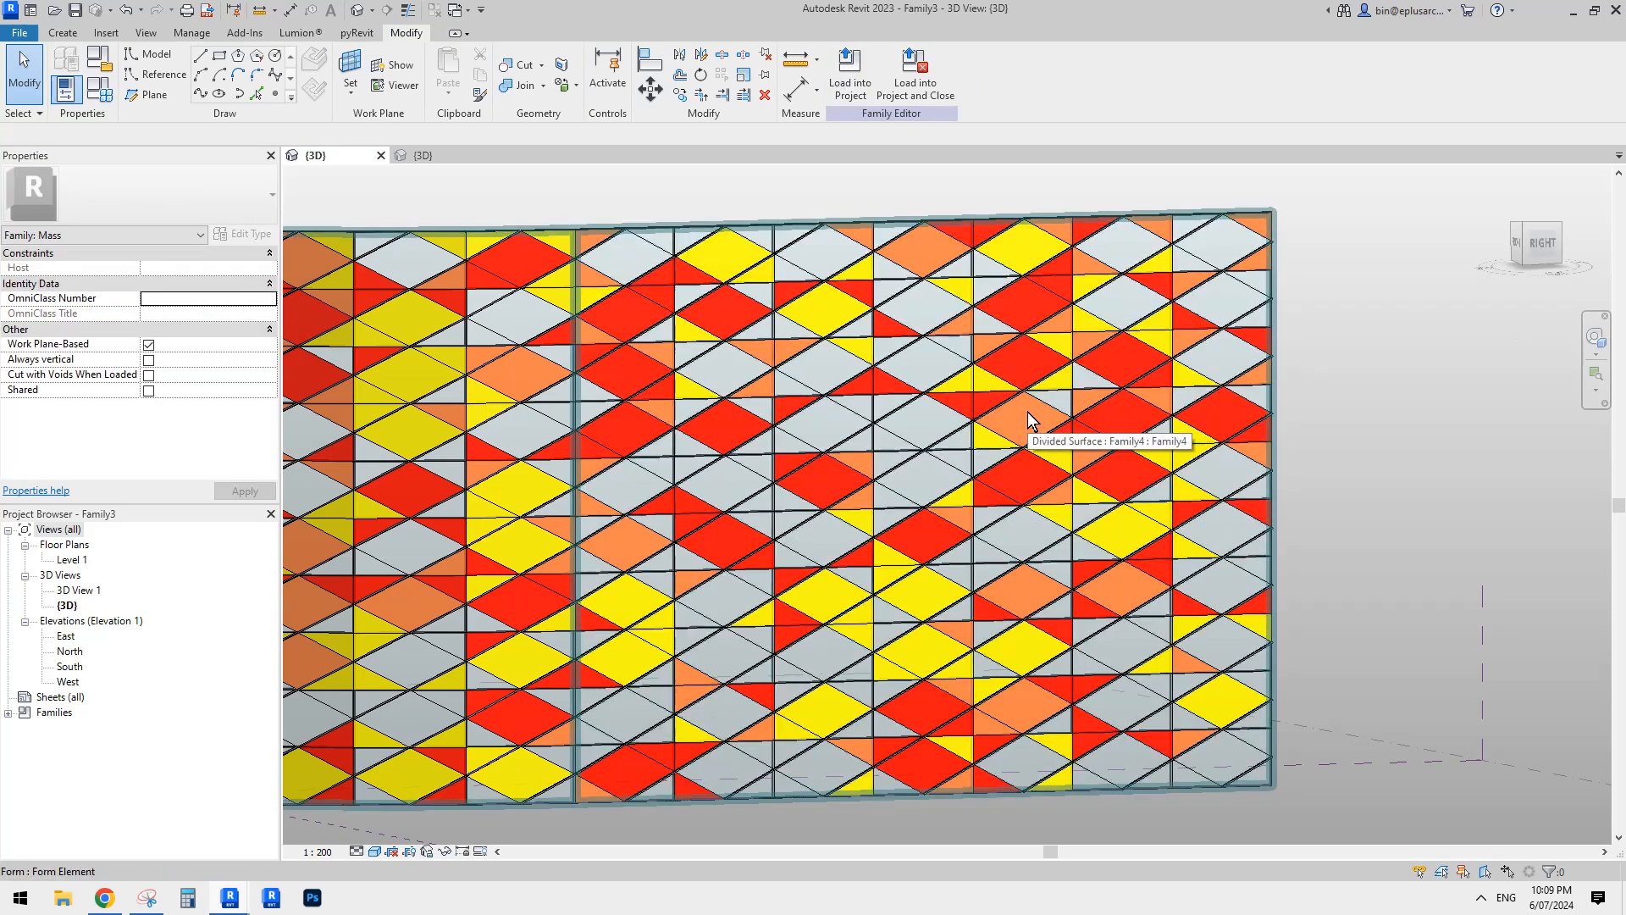
pyautogui.press('Tab')
pyautogui.click(1028, 411)
pyautogui.keyDown('shift'); pyautogui.moveTo(1093, 419); pyautogui.dragTo(1029, 529, button='middle'); pyautogui.keyUp('shift')
pyautogui.click(1281, 364)
pyautogui.moveTo(1281, 364)
pyautogui.keyDown('shift'); pyautogui.mouseDown(button='middle')
pyautogui.moveTo(1259, 430)
pyautogui.moveTo(1278, 333)
pyautogui.mouseUp(button='middle'); pyautogui.keyUp('shift')
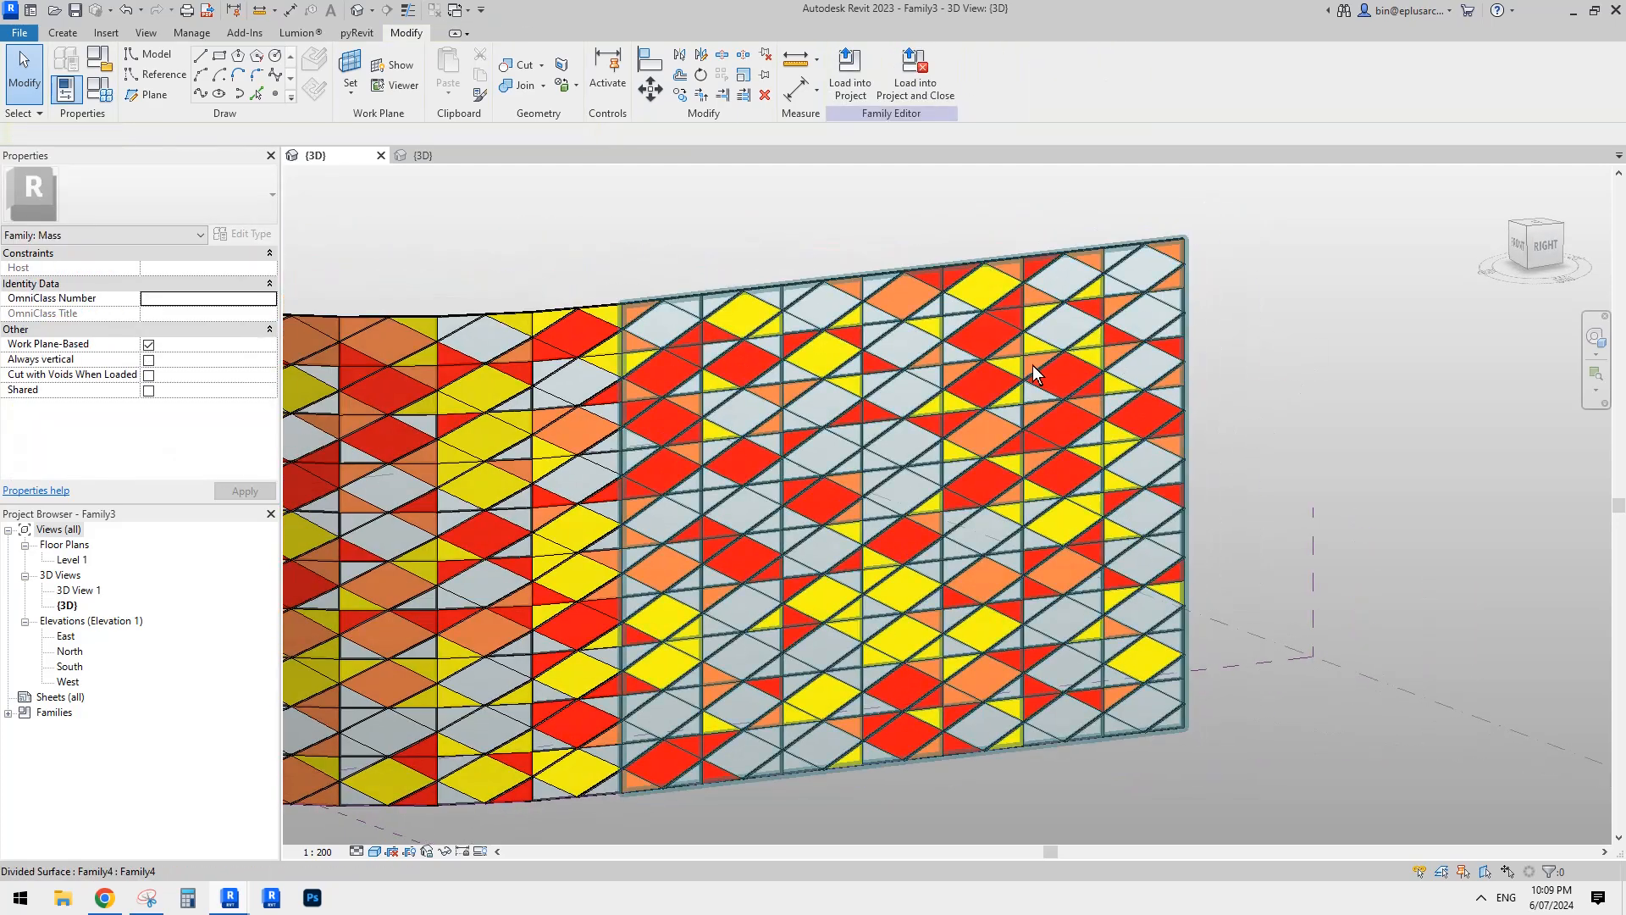
# Step: Select one Family4 curtain panel, temporarily isolate the Curtain Panels category in the 3D view, and clear the selection
pyautogui.press('Tab')
pyautogui.press('Tab')
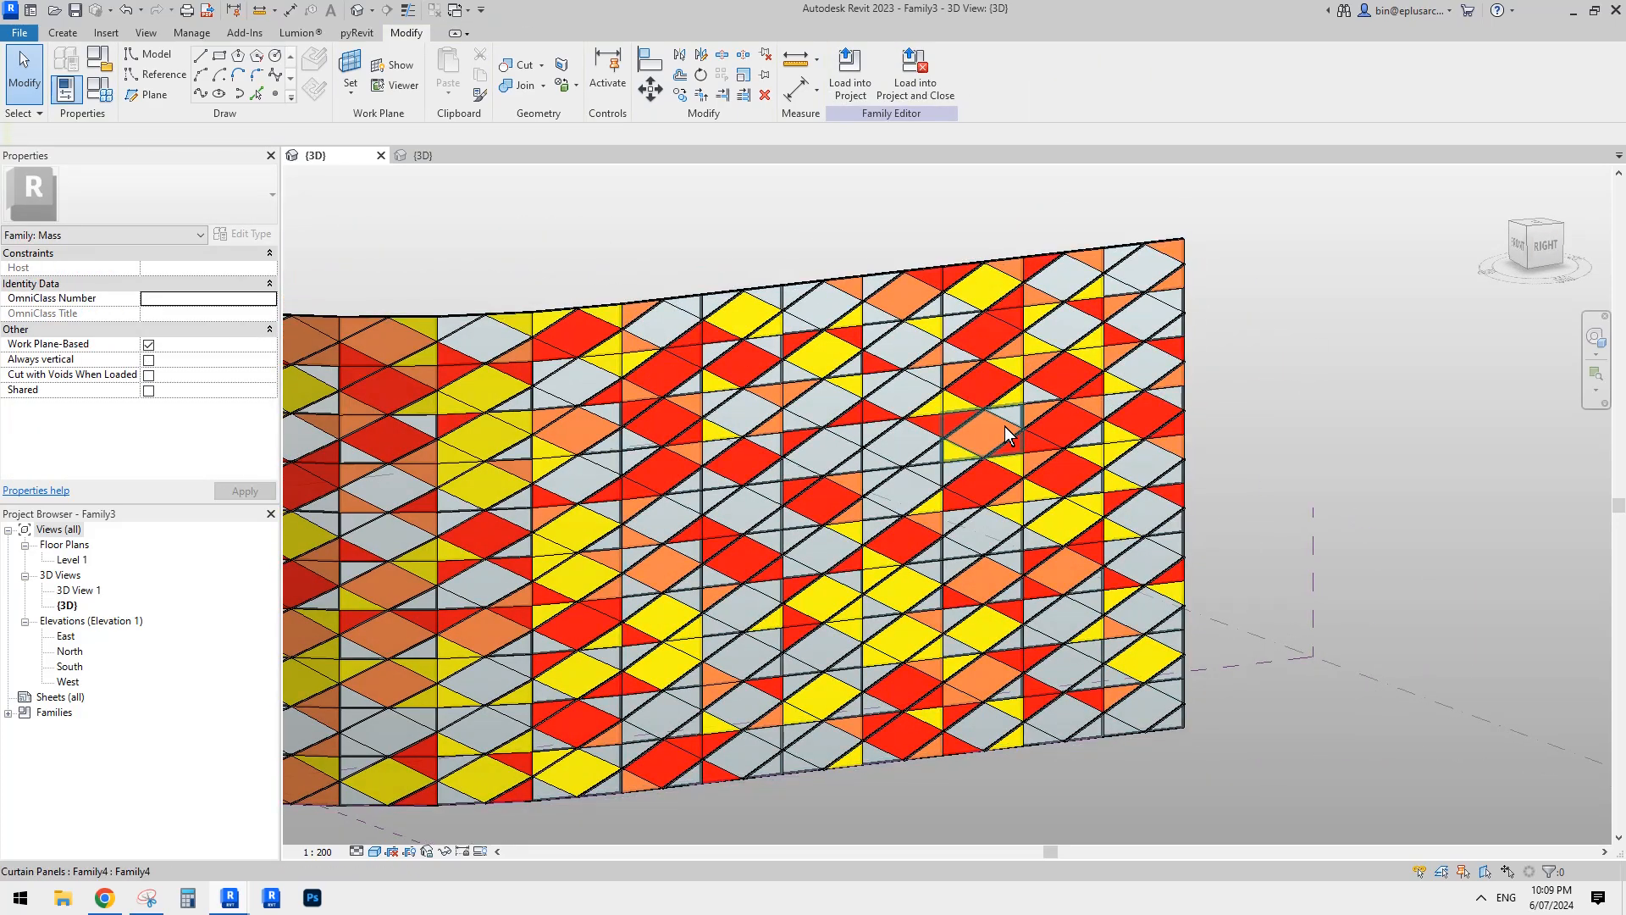
pyautogui.click(1005, 427)
pyautogui.keyDown('shift'); pyautogui.moveTo(948, 479); pyautogui.dragTo(954, 443, button='middle'); pyautogui.keyUp('shift')
pyautogui.keyDown('shift'); pyautogui.moveTo(1097, 401); pyautogui.dragTo(1007, 382, button='middle'); pyautogui.keyUp('shift')
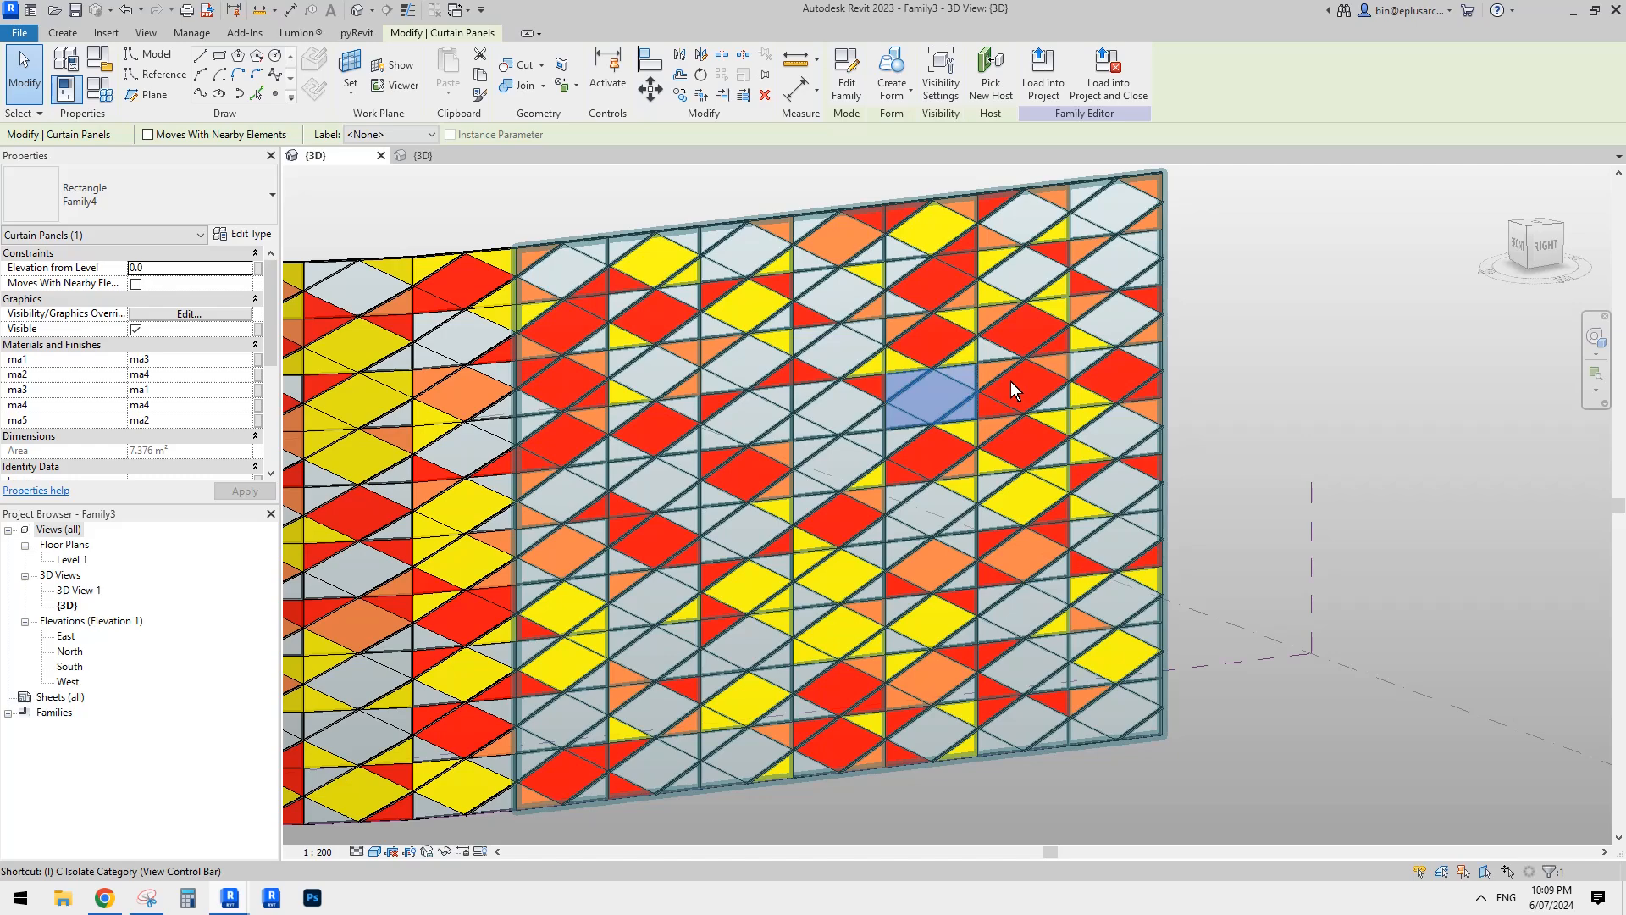
pyautogui.press('c')
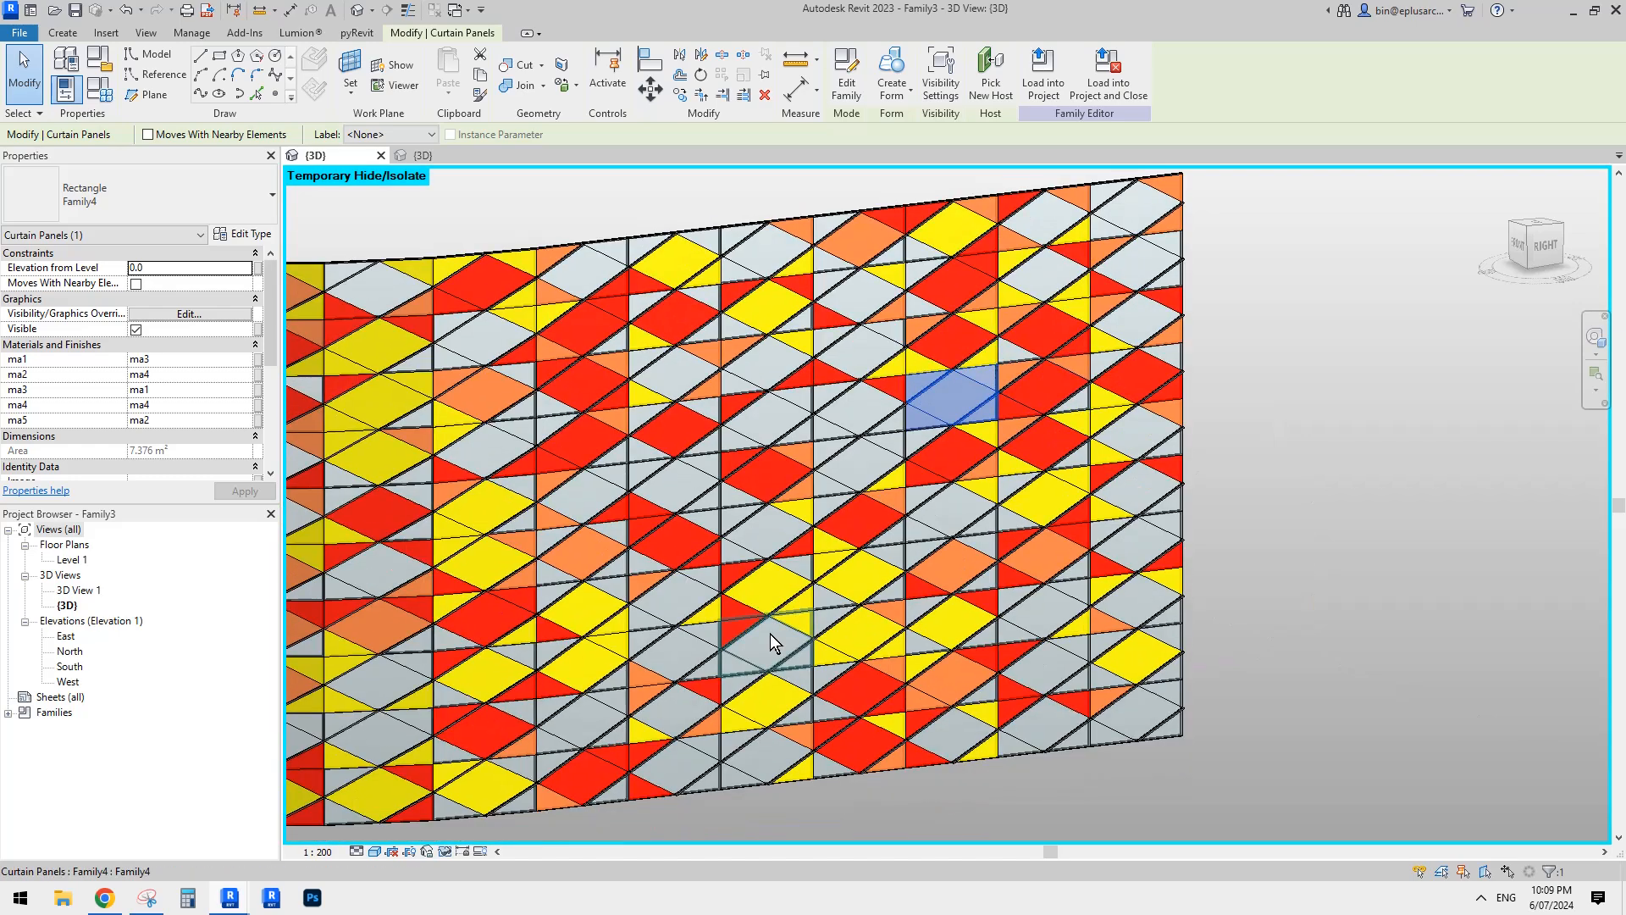
pyautogui.click(445, 852)
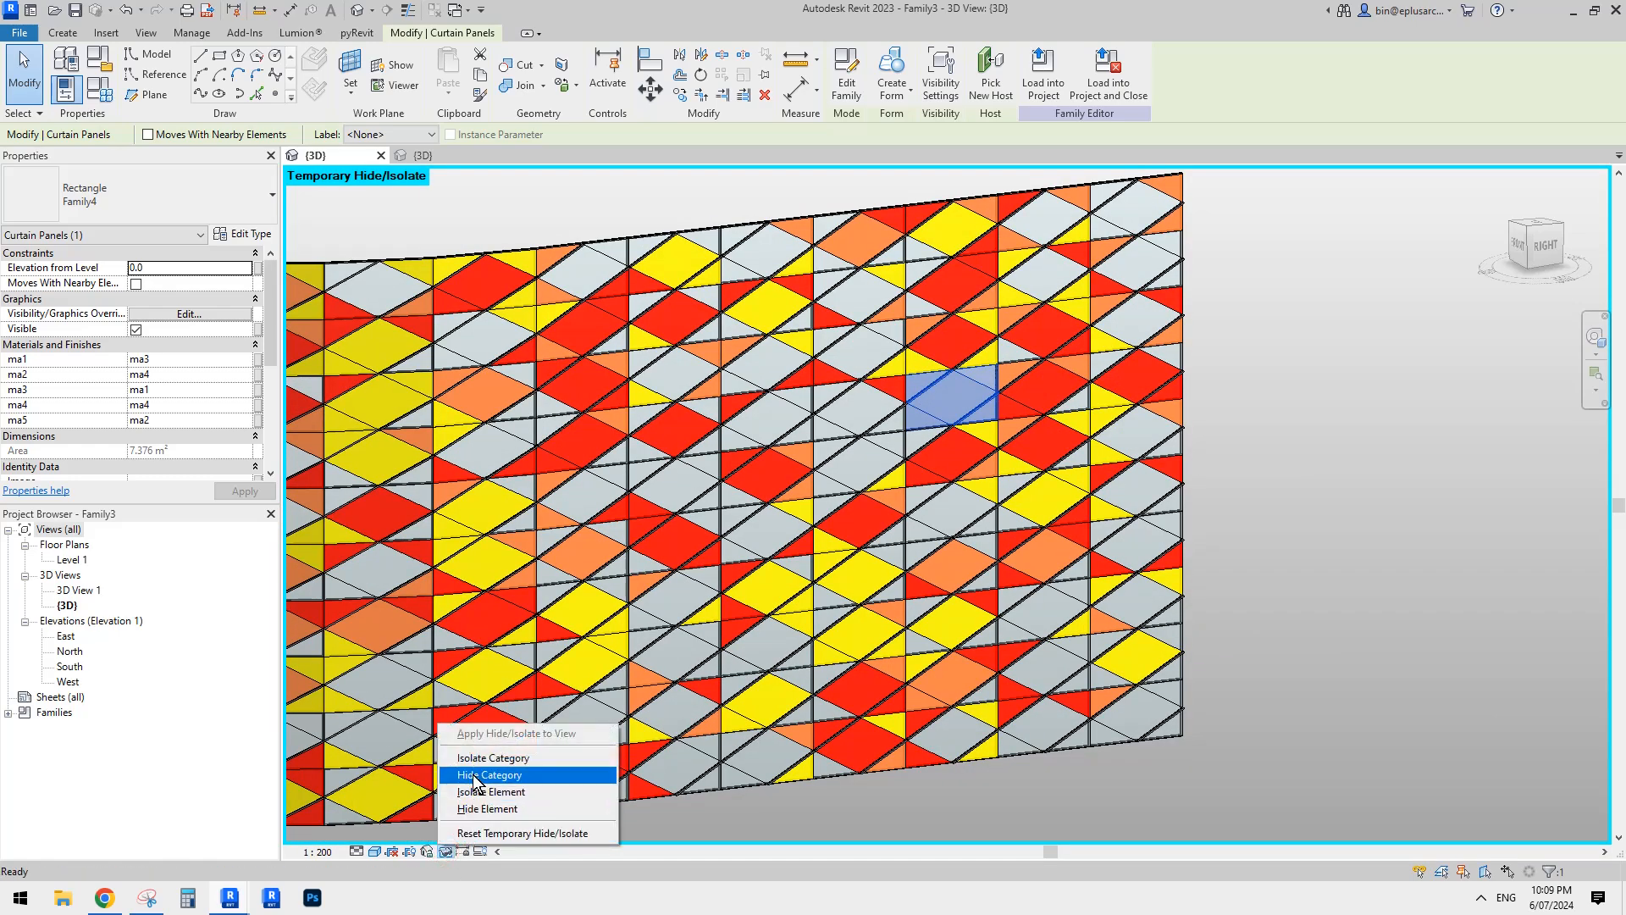
pyautogui.click(1394, 447)
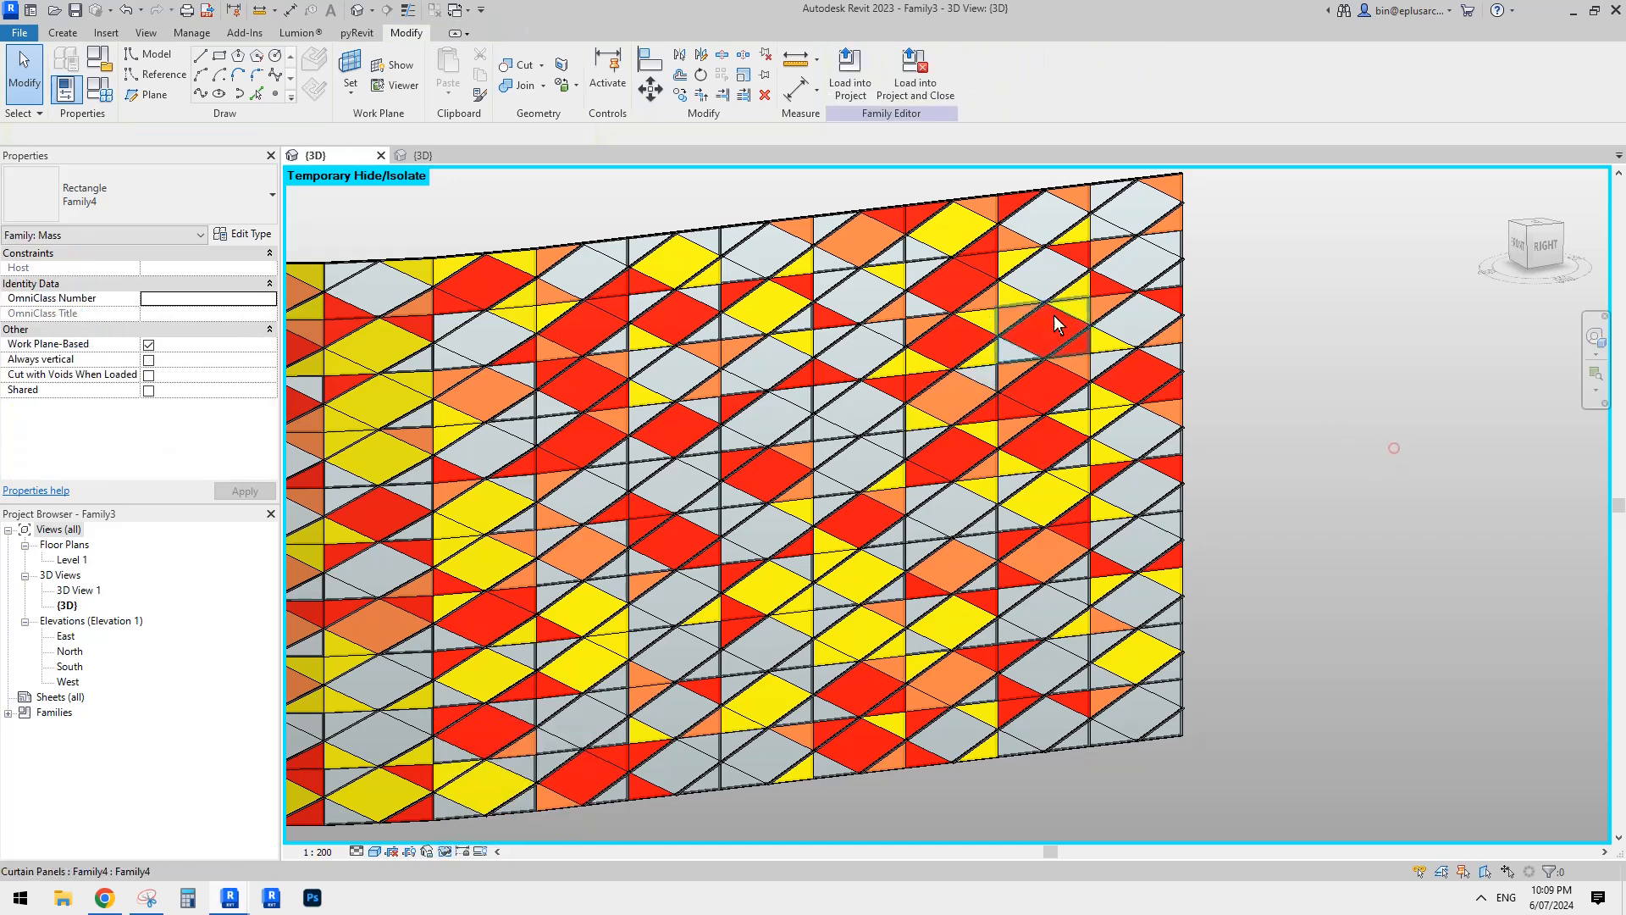
# Step: Select a group of curtain panels forming a diagonal band from the facade's upper outer edge down towards the lower middle
pyautogui.scroll(-1, 999, 386)
pyautogui.moveTo(952, 472); pyautogui.dragTo(970, 488, button='middle')
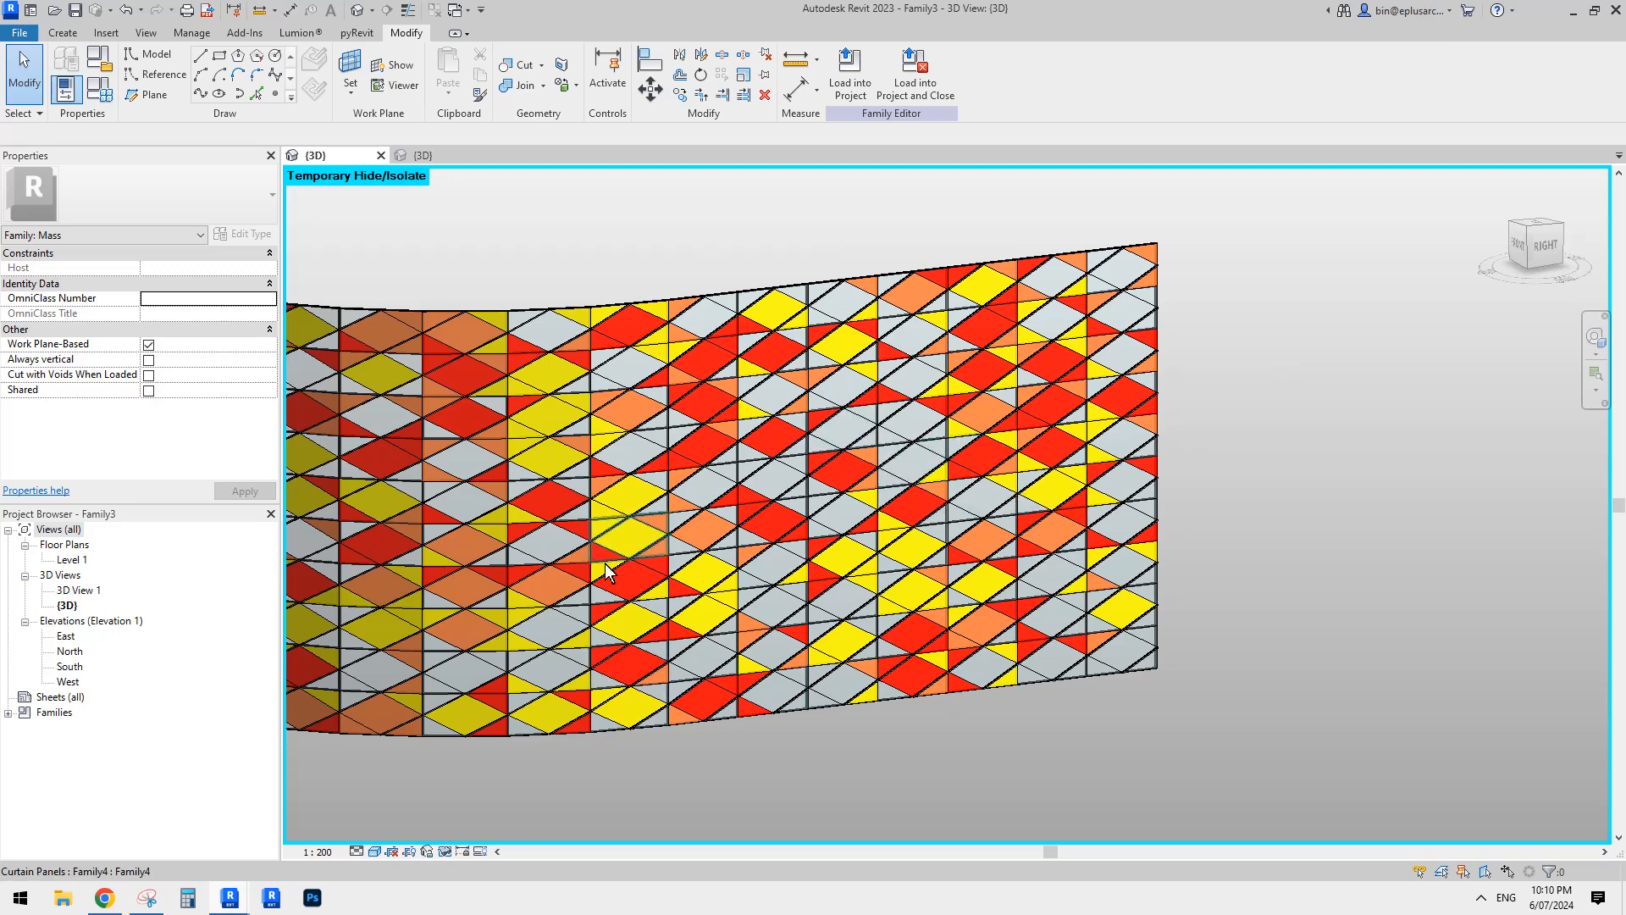
pyautogui.scroll(2, 966, 432)
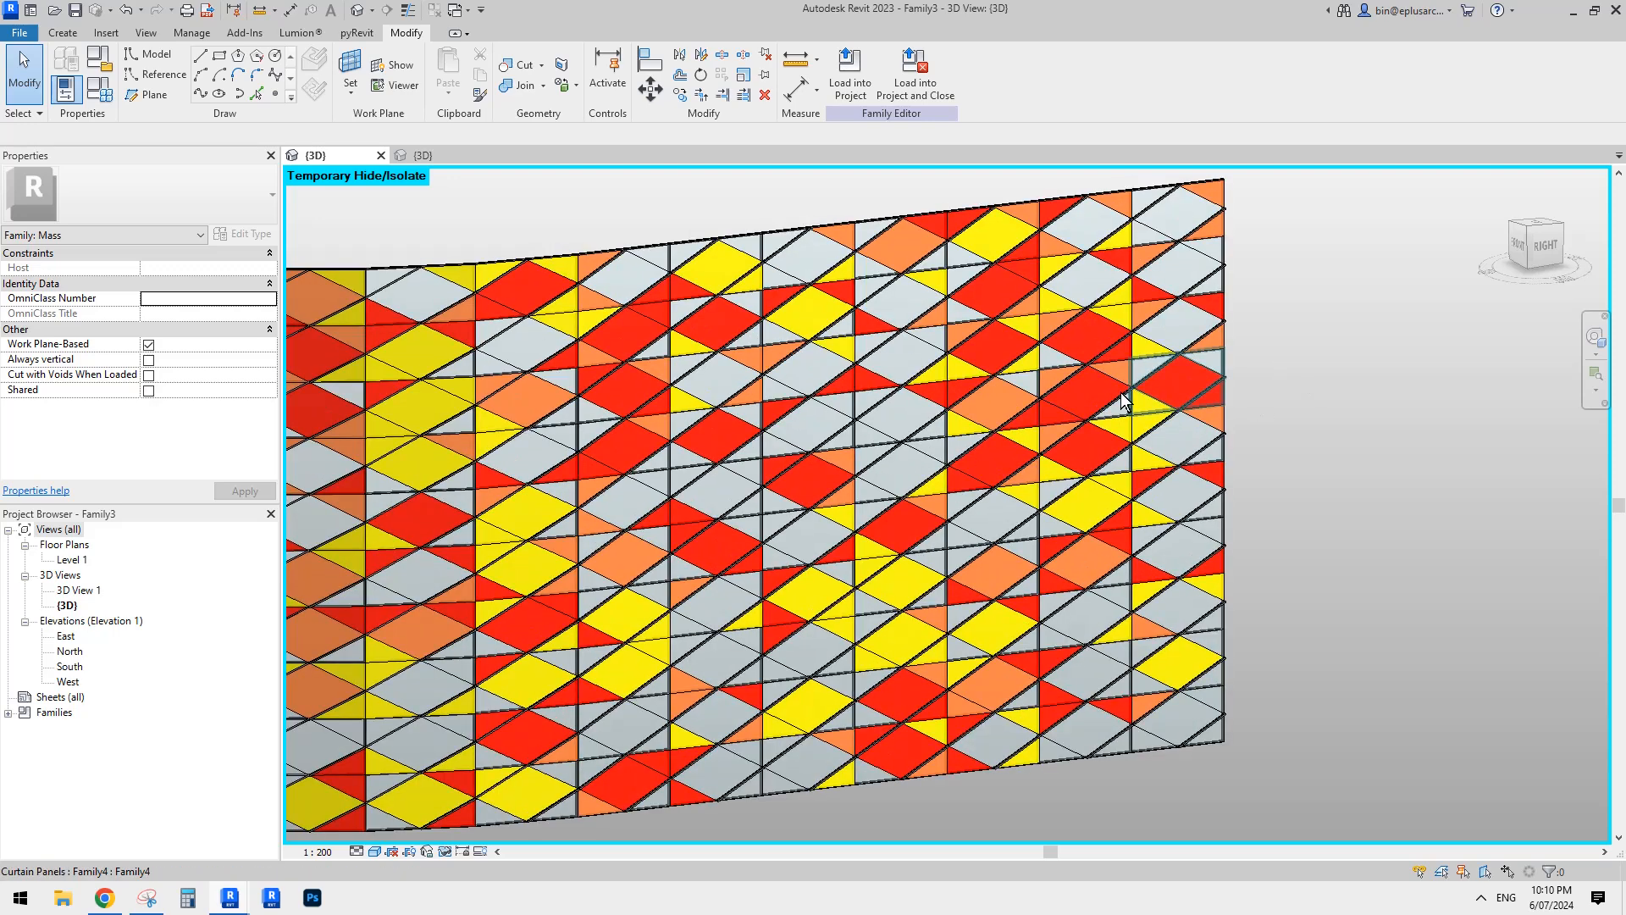
pyautogui.click(1092, 396)
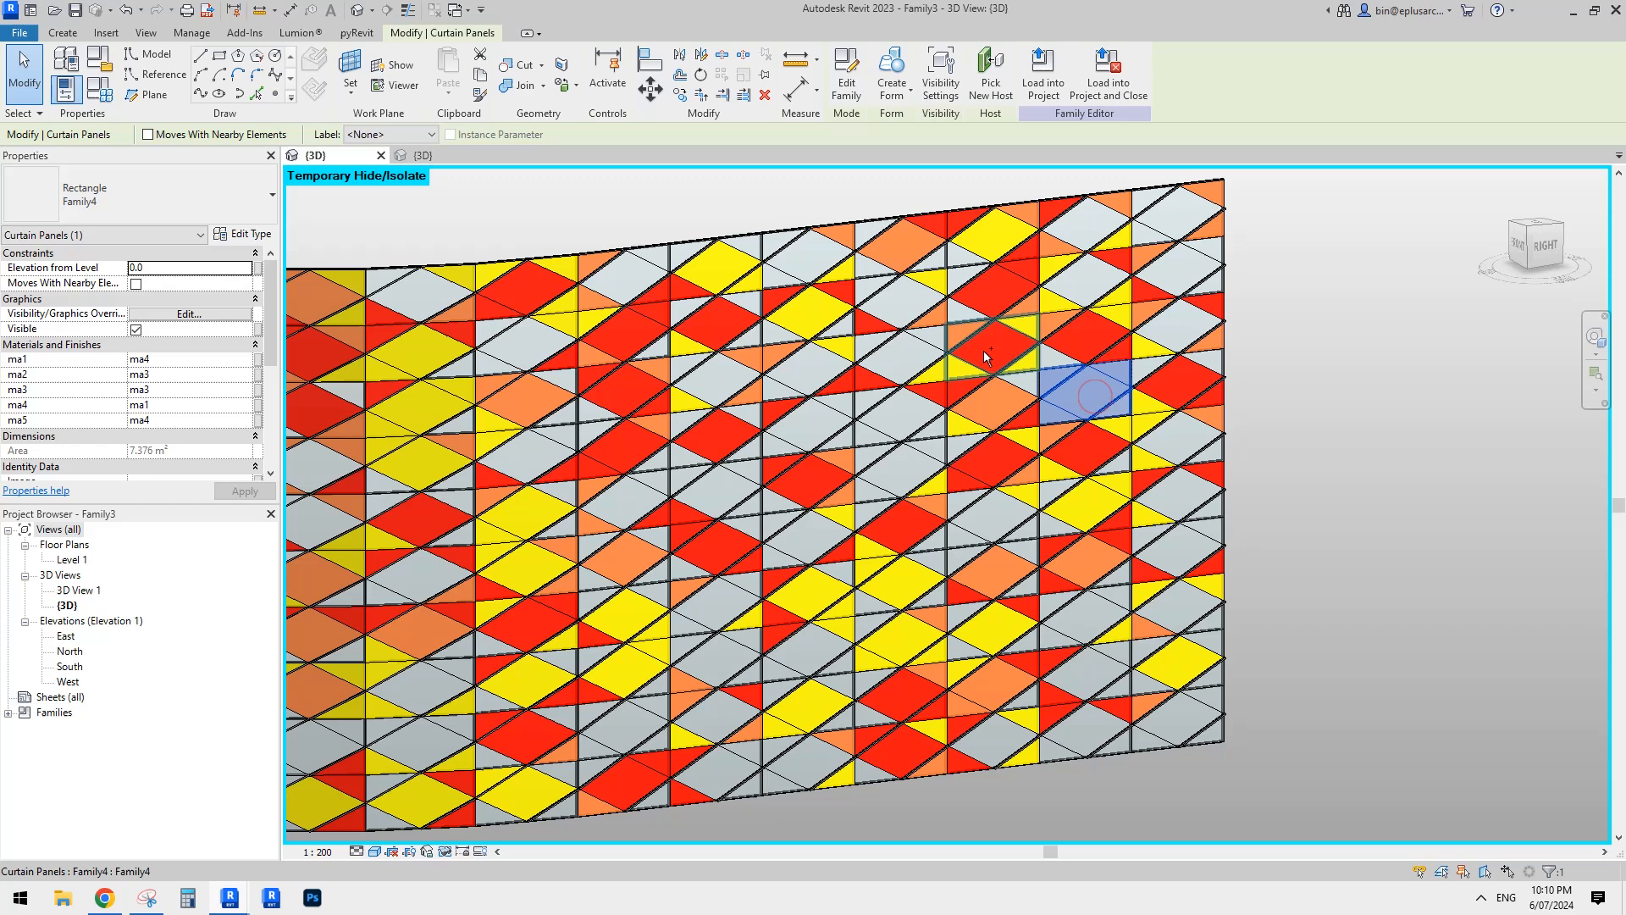
pyautogui.keyDown('ctrl'); pyautogui.click(1096, 335); pyautogui.keyUp('ctrl')
pyautogui.keyDown('ctrl'); pyautogui.click(981, 351); pyautogui.keyUp('ctrl')
pyautogui.keyDown('ctrl'); pyautogui.click(991, 409); pyautogui.keyUp('ctrl')
pyautogui.keyDown('ctrl'); pyautogui.click(880, 432); pyautogui.keyUp('ctrl')
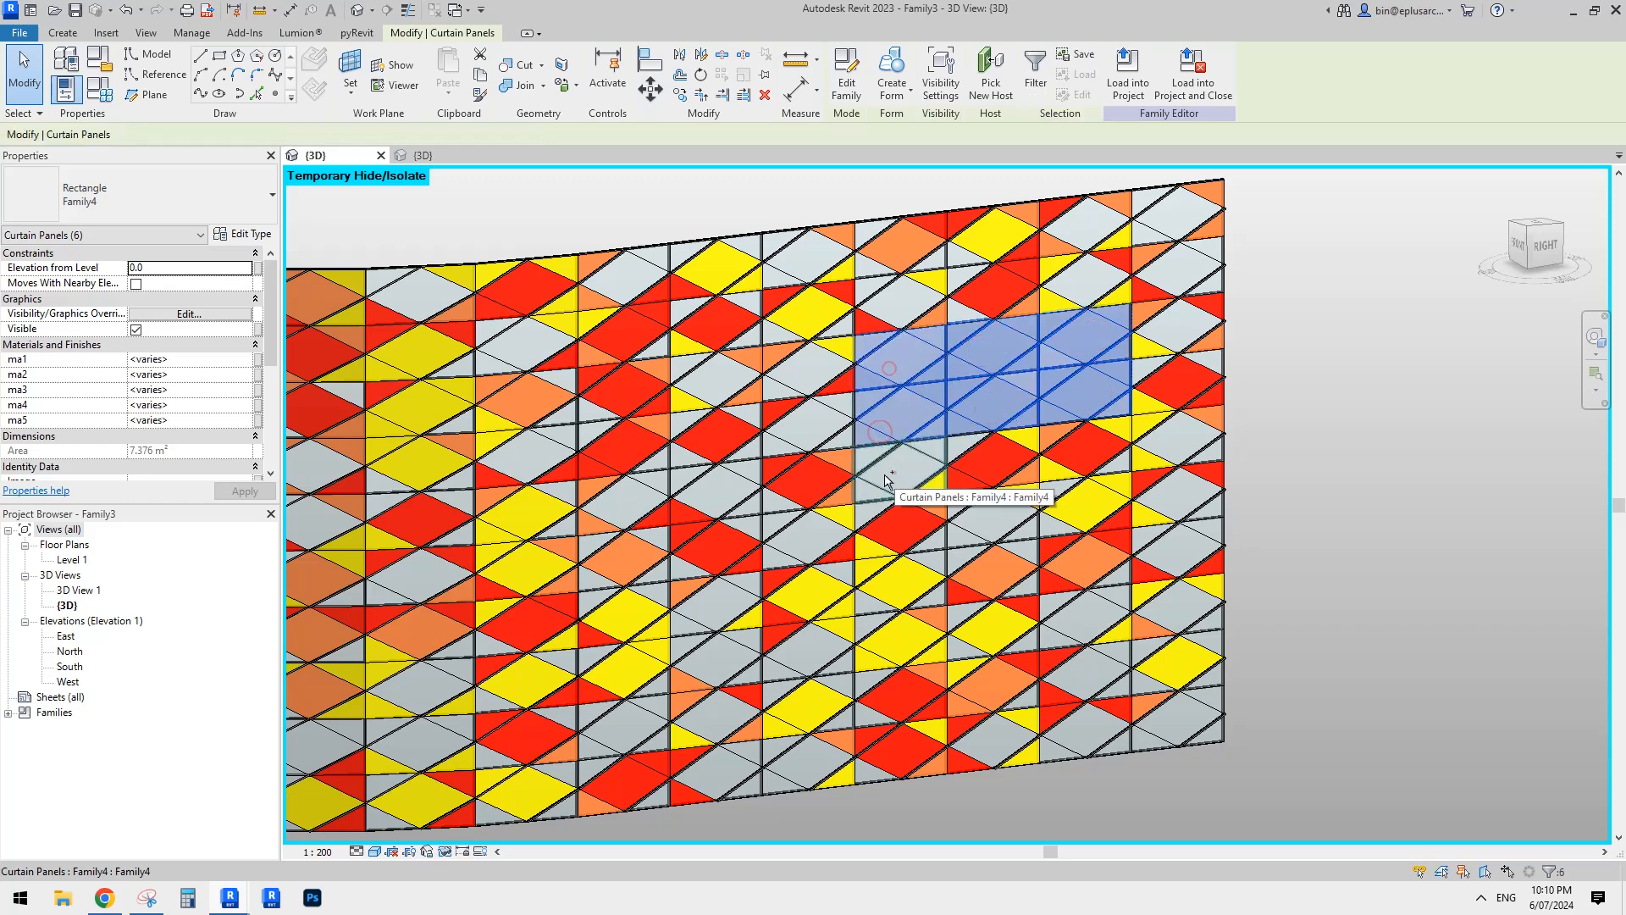
pyautogui.keyDown('ctrl'); pyautogui.click(985, 466); pyautogui.keyUp('ctrl')
pyautogui.keyDown('ctrl'); pyautogui.click(1168, 258); pyautogui.keyUp('ctrl')
pyautogui.keyDown('ctrl'); pyautogui.click(1076, 283); pyautogui.keyUp('ctrl')
pyautogui.keyDown('ctrl'); pyautogui.click(987, 291); pyautogui.keyUp('ctrl')
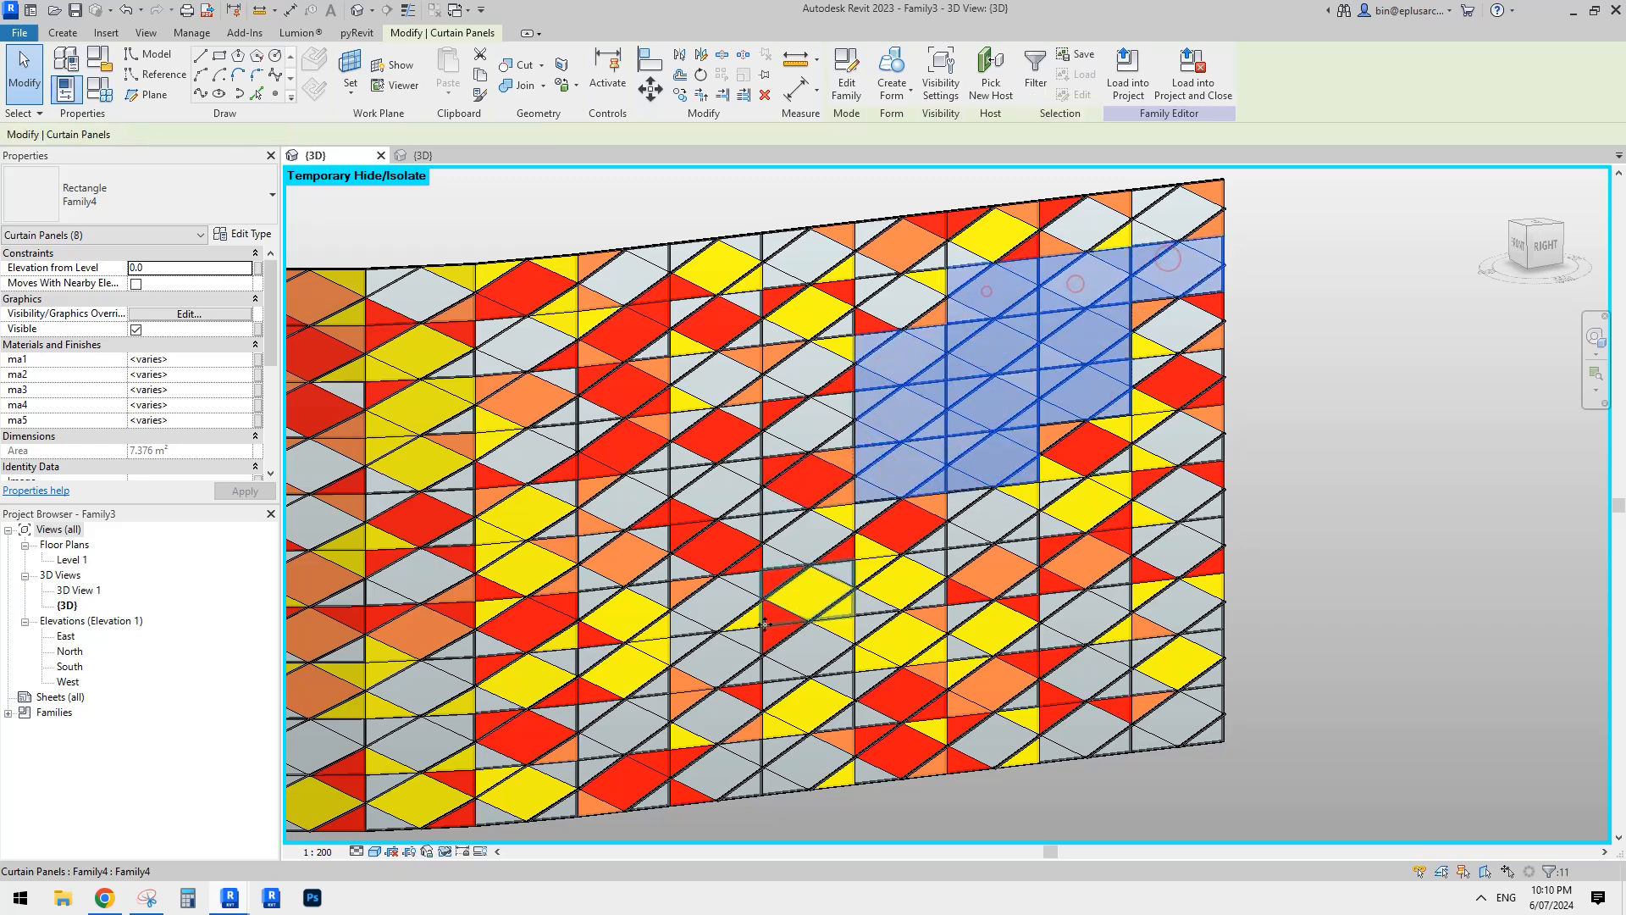
pyautogui.keyDown('ctrl'); pyautogui.click(793, 489); pyautogui.keyUp('ctrl')
pyautogui.keyDown('ctrl'); pyautogui.click(882, 518); pyautogui.keyUp('ctrl')
pyautogui.keyDown('ctrl'); pyautogui.click(799, 542); pyautogui.keyUp('ctrl')
pyautogui.keyDown('ctrl'); pyautogui.click(804, 596); pyautogui.keyUp('ctrl')
pyautogui.keyDown('ctrl'); pyautogui.click(884, 587); pyautogui.keyUp('ctrl')
pyautogui.keyDown('ctrl'); pyautogui.click(806, 646); pyautogui.keyUp('ctrl')
pyautogui.keyDown('ctrl'); pyautogui.click(717, 655); pyautogui.keyUp('ctrl')
pyautogui.keyDown('ctrl'); pyautogui.click(715, 603); pyautogui.keyUp('ctrl')
pyautogui.keyDown('ctrl'); pyautogui.click(718, 550); pyautogui.keyUp('ctrl')
pyautogui.keyDown('ctrl'); pyautogui.click(625, 554); pyautogui.keyUp('ctrl')
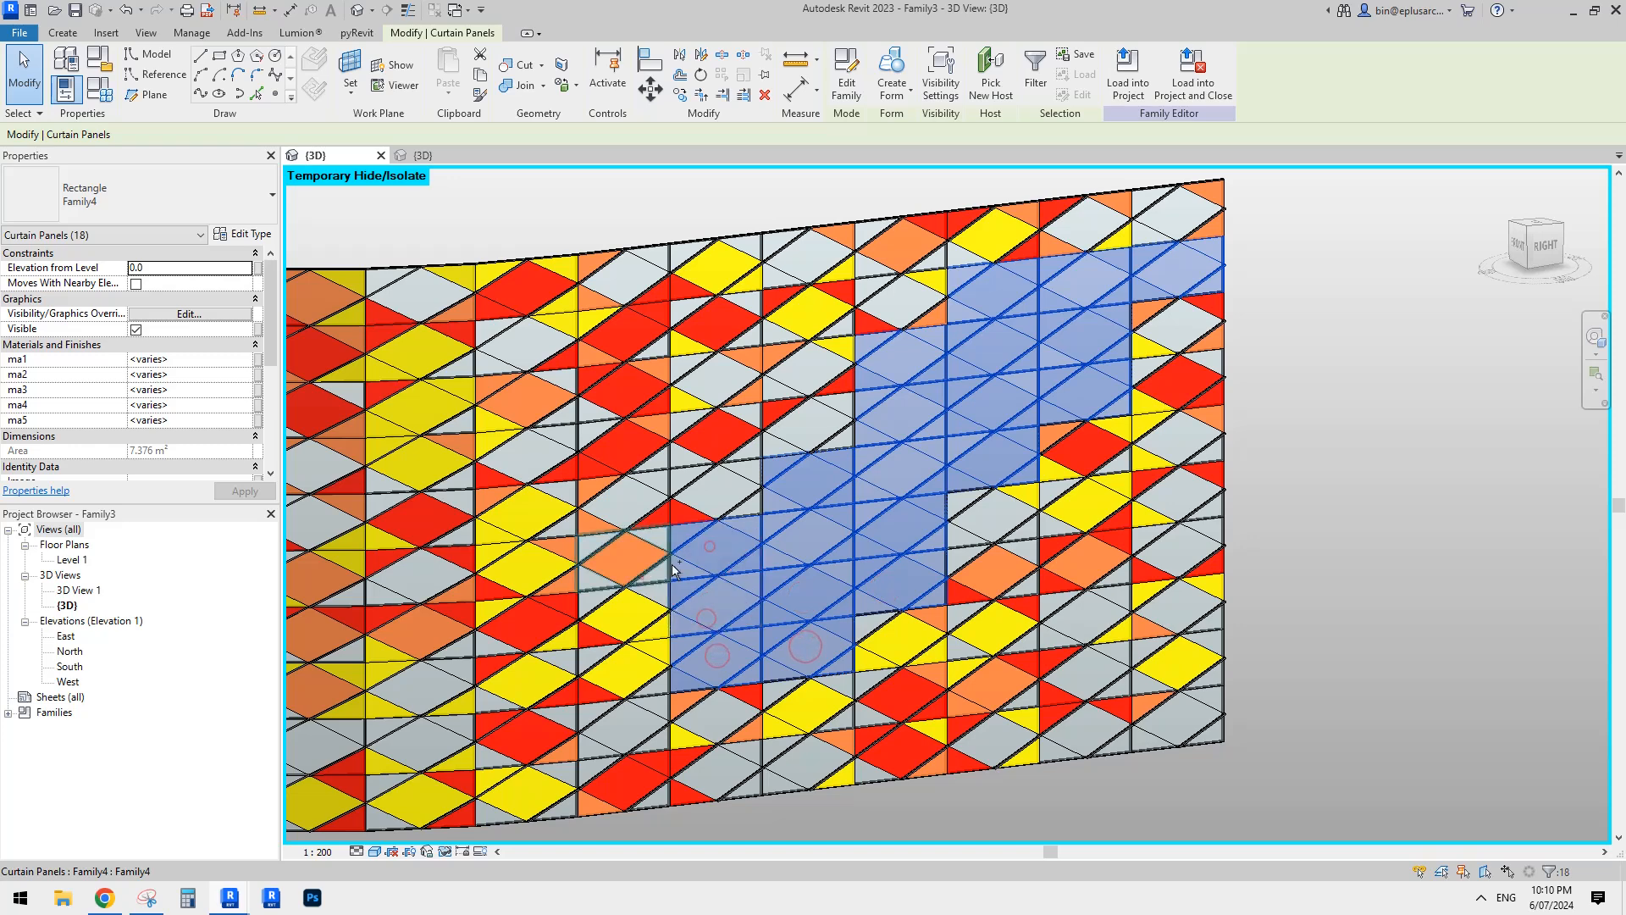
pyautogui.keyDown('ctrl'); pyautogui.click(625, 609); pyautogui.keyUp('ctrl')
pyautogui.keyDown('ctrl'); pyautogui.click(625, 669); pyautogui.keyUp('ctrl')
# Step: Widen the diagonal selection with panels along both sides, at its lower end and in the remaining gaps, to 37 panels
pyautogui.keyDown('ctrl'); pyautogui.click(1007, 519); pyautogui.keyUp('ctrl')
pyautogui.keyDown('ctrl'); pyautogui.click(1065, 444); pyautogui.keyUp('ctrl')
pyautogui.keyDown('ctrl'); pyautogui.click(1165, 396); pyautogui.keyUp('ctrl')
pyautogui.keyDown('ctrl'); pyautogui.click(1176, 327); pyautogui.keyUp('ctrl')
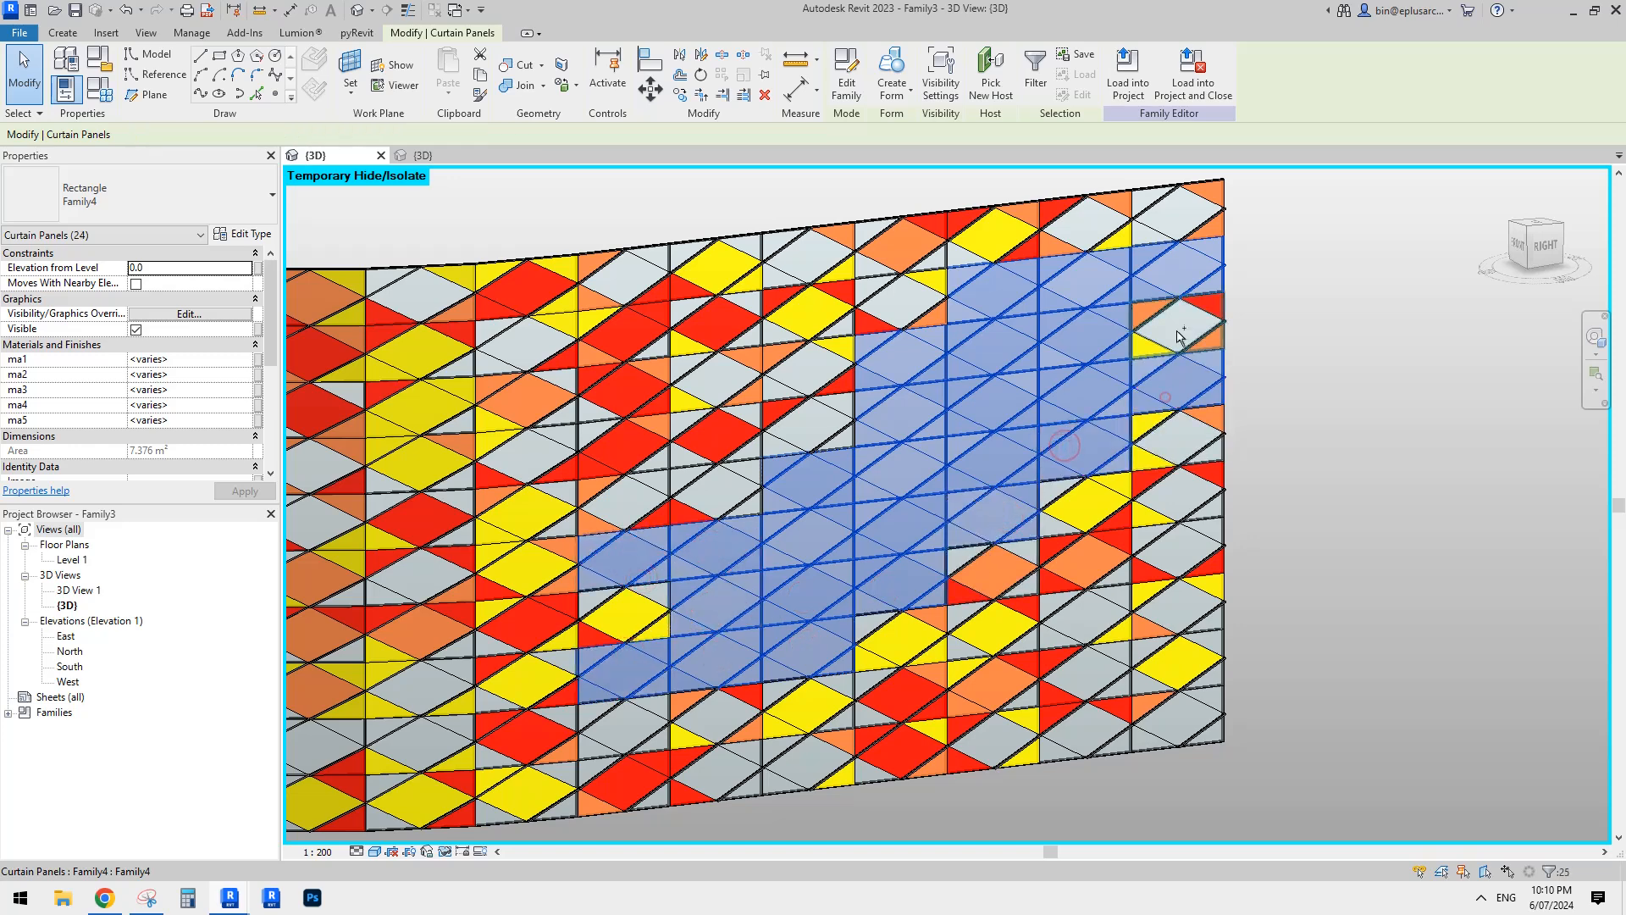
pyautogui.keyDown('ctrl'); pyautogui.click(787, 418); pyautogui.keyUp('ctrl')
pyautogui.keyDown('ctrl'); pyautogui.click(525, 622); pyautogui.keyUp('ctrl')
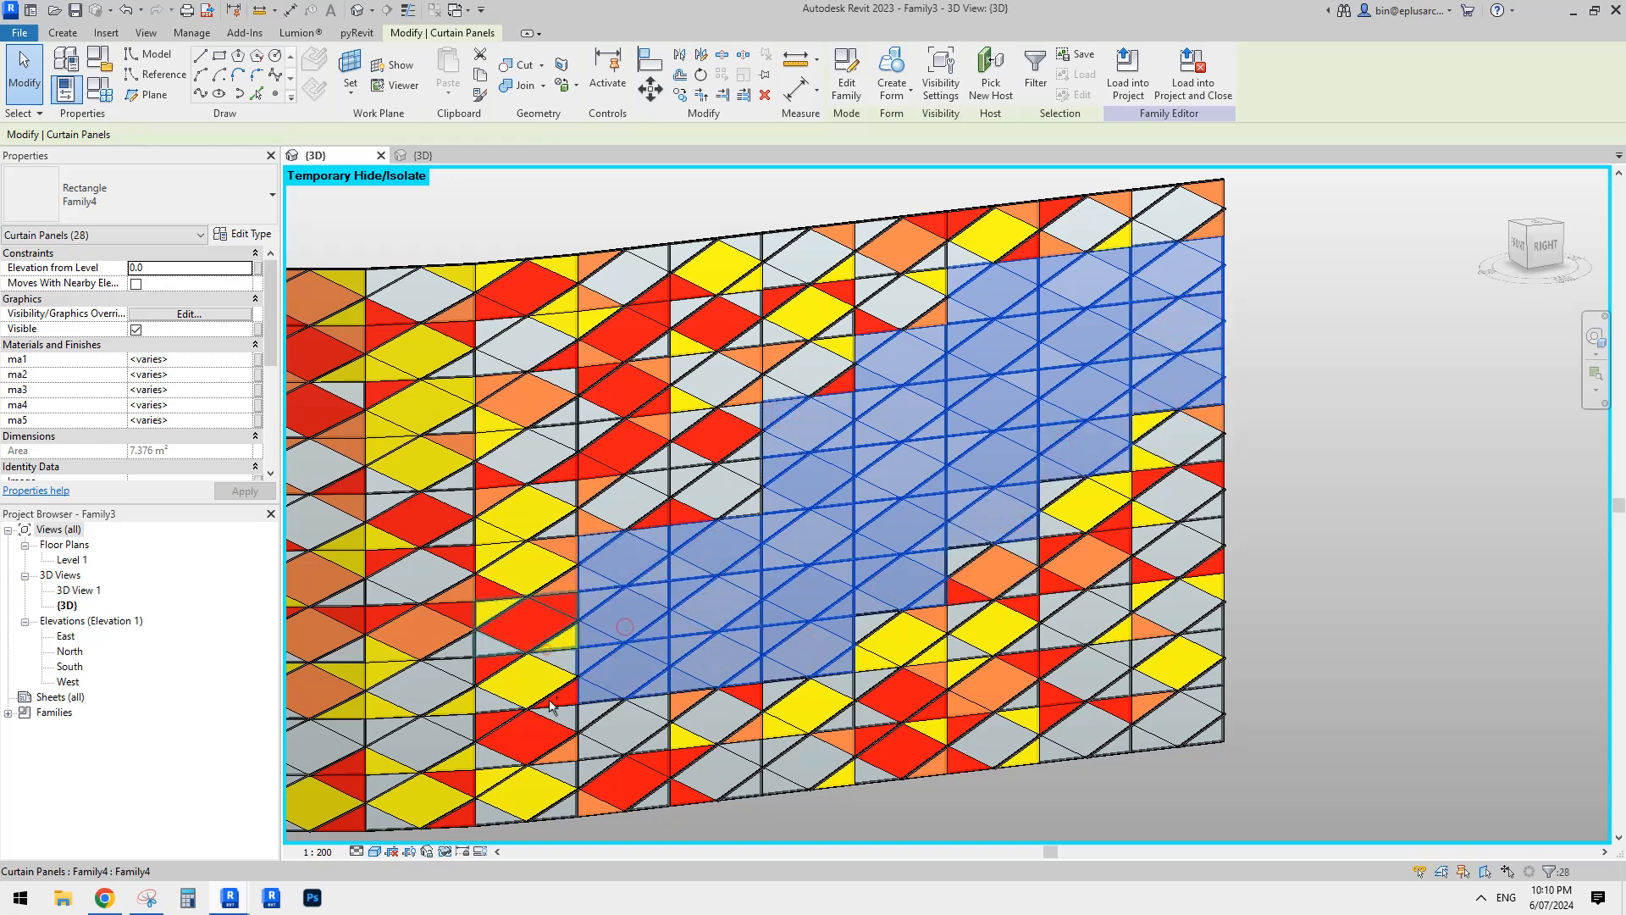
pyautogui.keyDown('ctrl'); pyautogui.click(537, 682); pyautogui.keyUp('ctrl')
pyautogui.keyDown('ctrl'); pyautogui.click(529, 732); pyautogui.keyUp('ctrl')
pyautogui.keyDown('ctrl'); pyautogui.click(720, 714); pyautogui.keyUp('ctrl')
pyautogui.keyDown('ctrl'); pyautogui.click(621, 725); pyautogui.keyUp('ctrl')
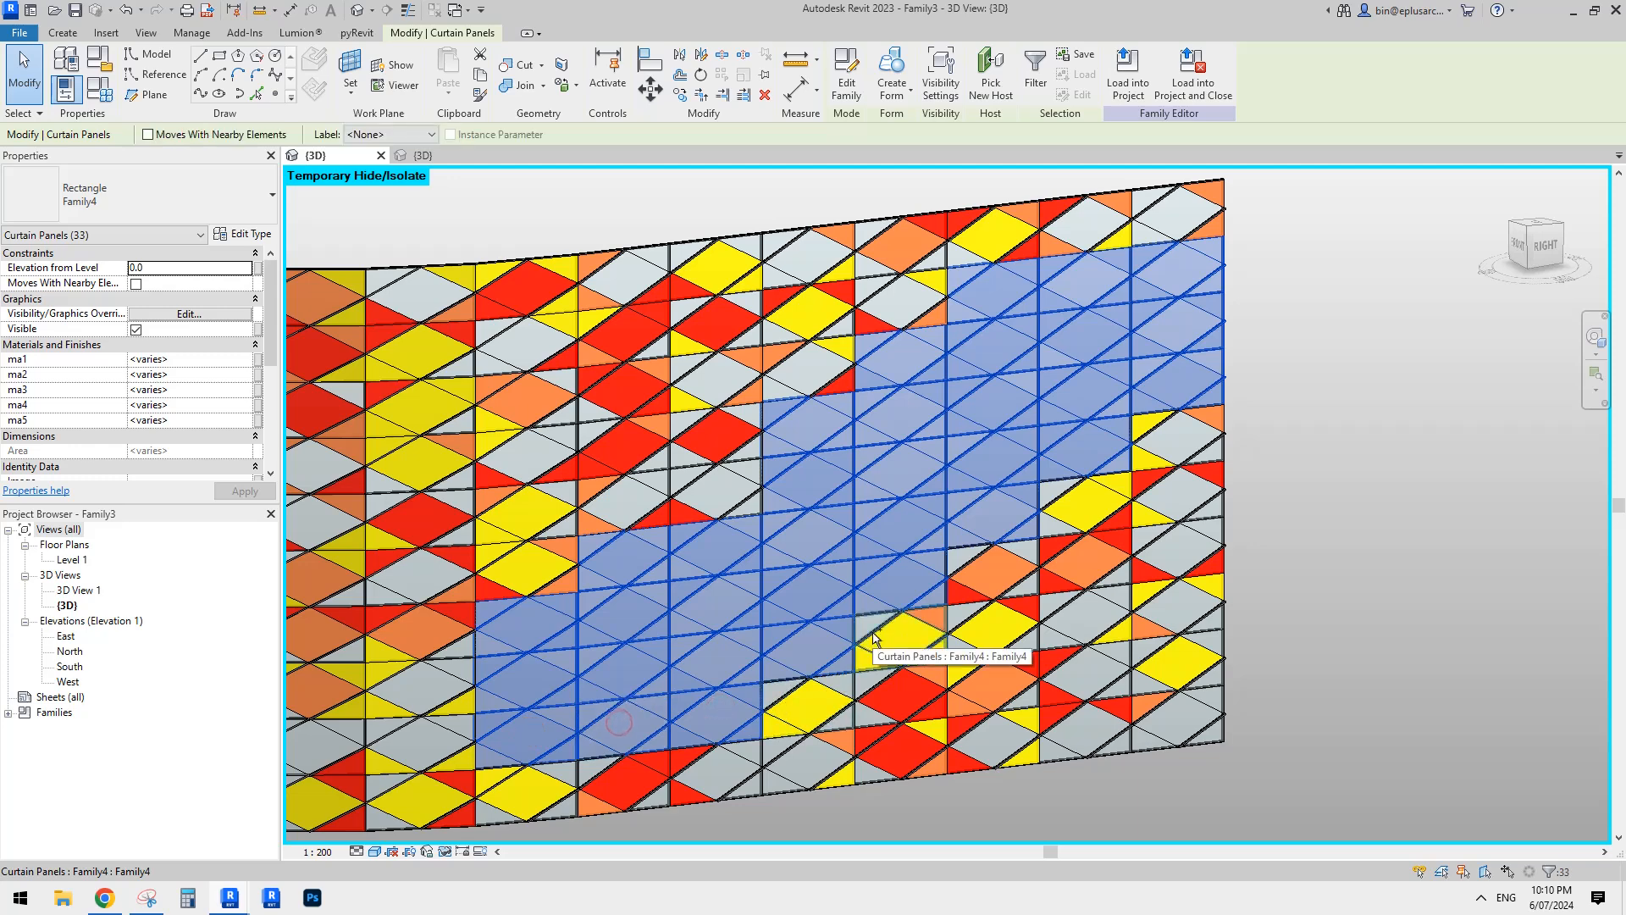
pyautogui.keyDown('ctrl'); pyautogui.click(711, 480); pyautogui.keyUp('ctrl')
pyautogui.keyDown('ctrl'); pyautogui.click(917, 637); pyautogui.keyUp('ctrl')
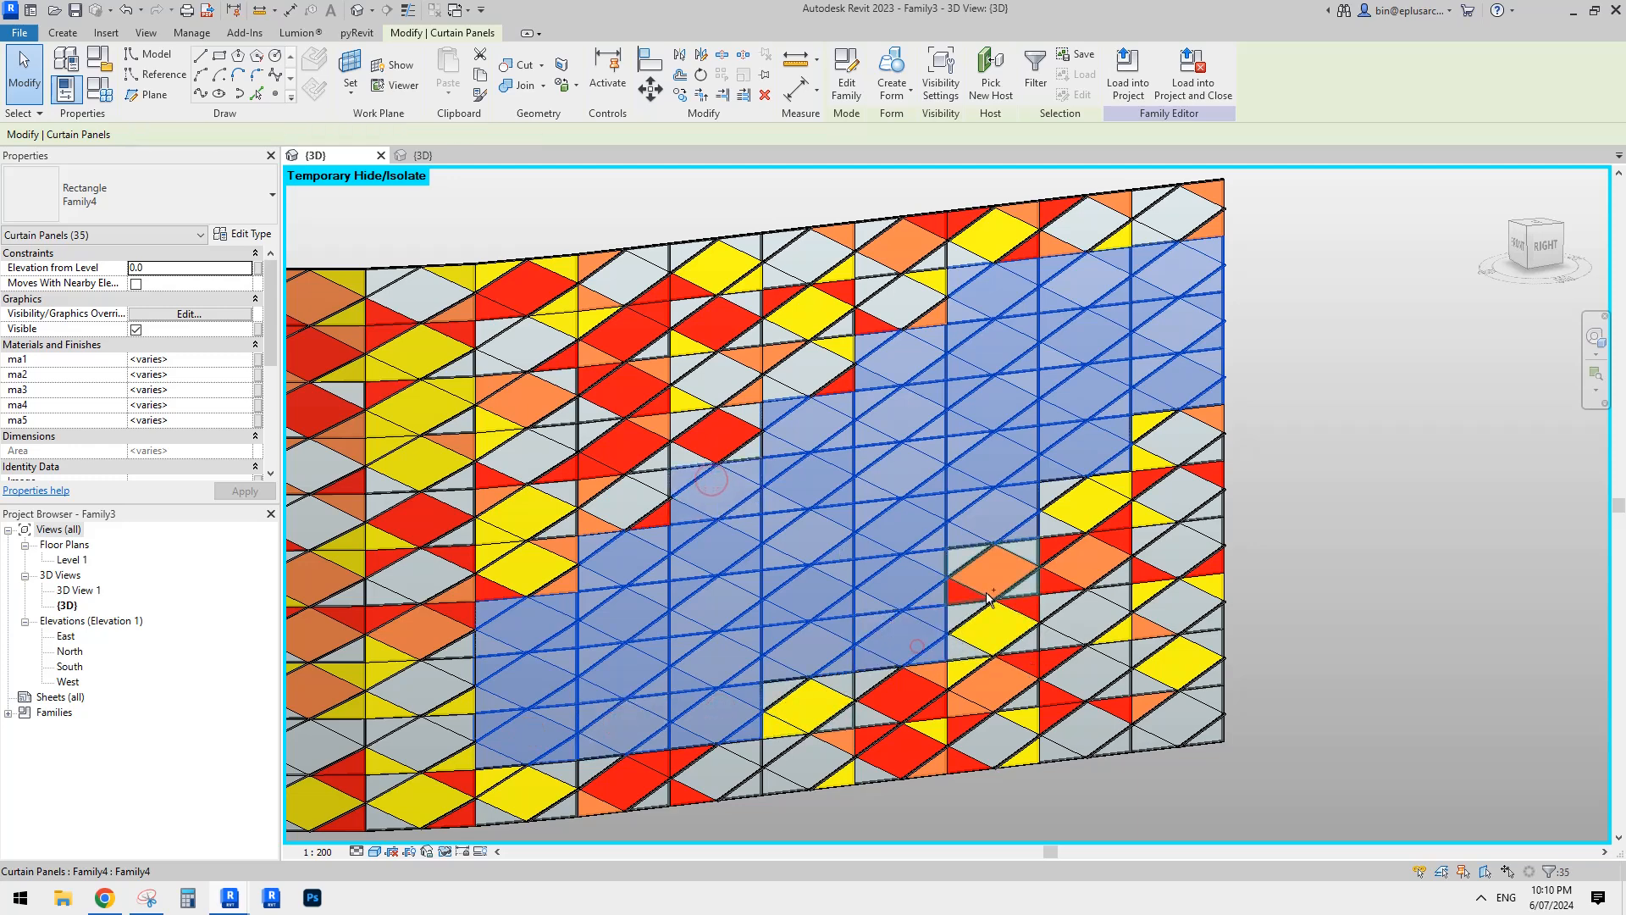
pyautogui.keyDown('ctrl'); pyautogui.click(1098, 503); pyautogui.keyUp('ctrl')
pyautogui.keyDown('ctrl'); pyautogui.click(897, 315); pyautogui.keyUp('ctrl')
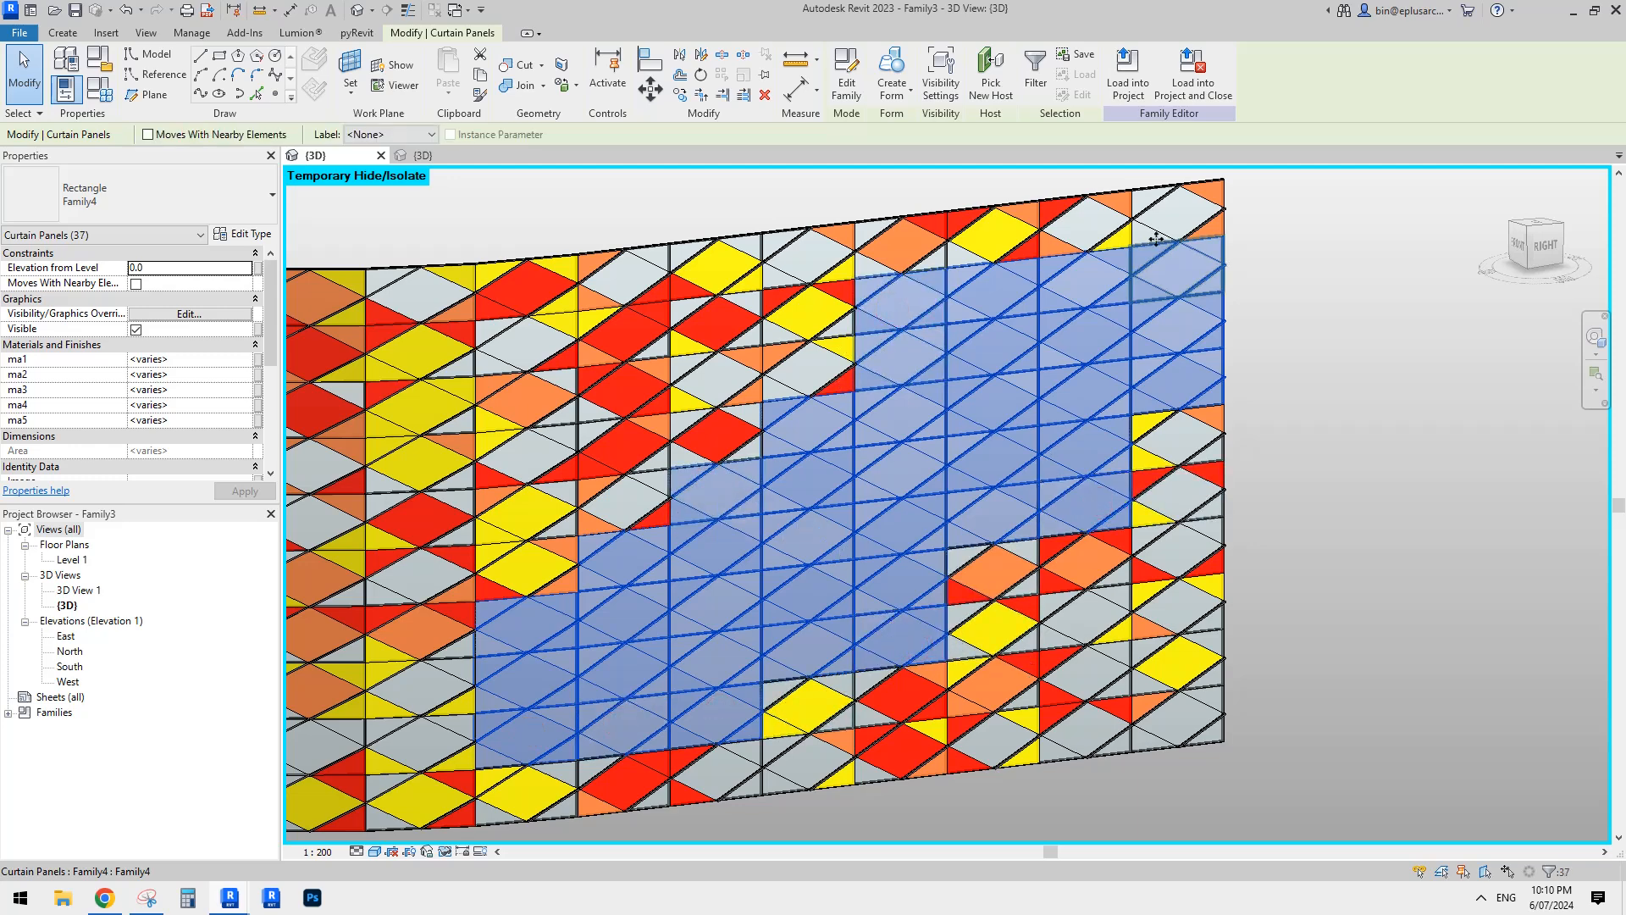
# Step: Set all five material parameters, ma1 to ma5, of the selected panels to ma1 and clear the selection
pyautogui.click(188, 359)
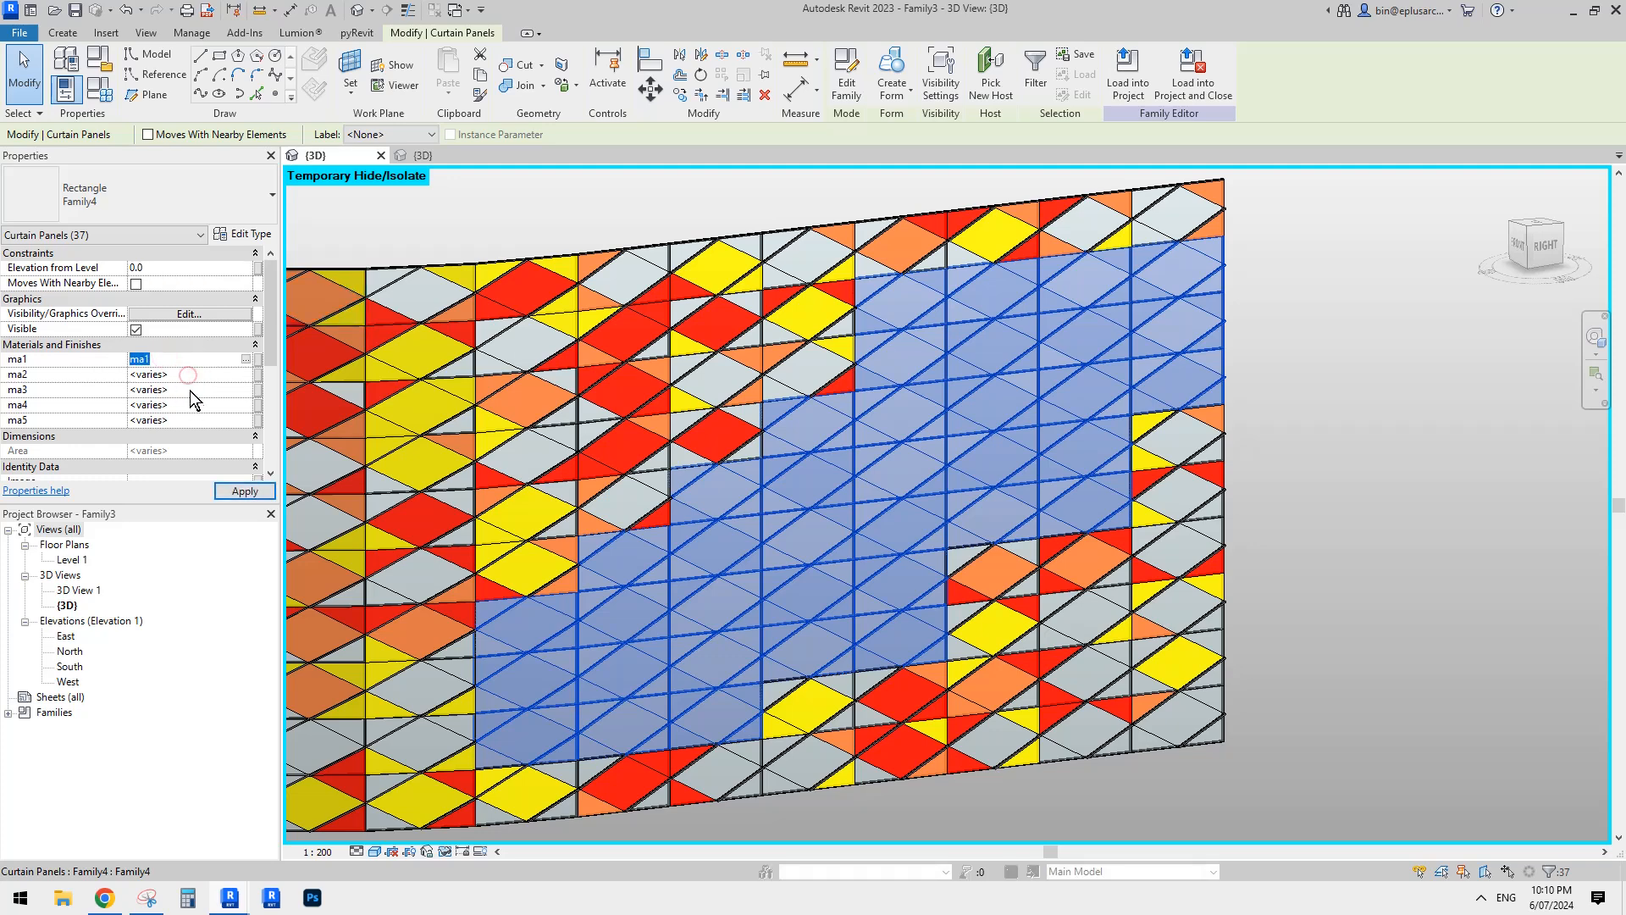
pyautogui.click(187, 375)
pyautogui.write('ma1')
pyautogui.click(188, 409)
pyautogui.click(186, 418)
pyautogui.write('ma1')
pyautogui.click(191, 408)
pyautogui.write('ma1')
pyautogui.click(192, 389)
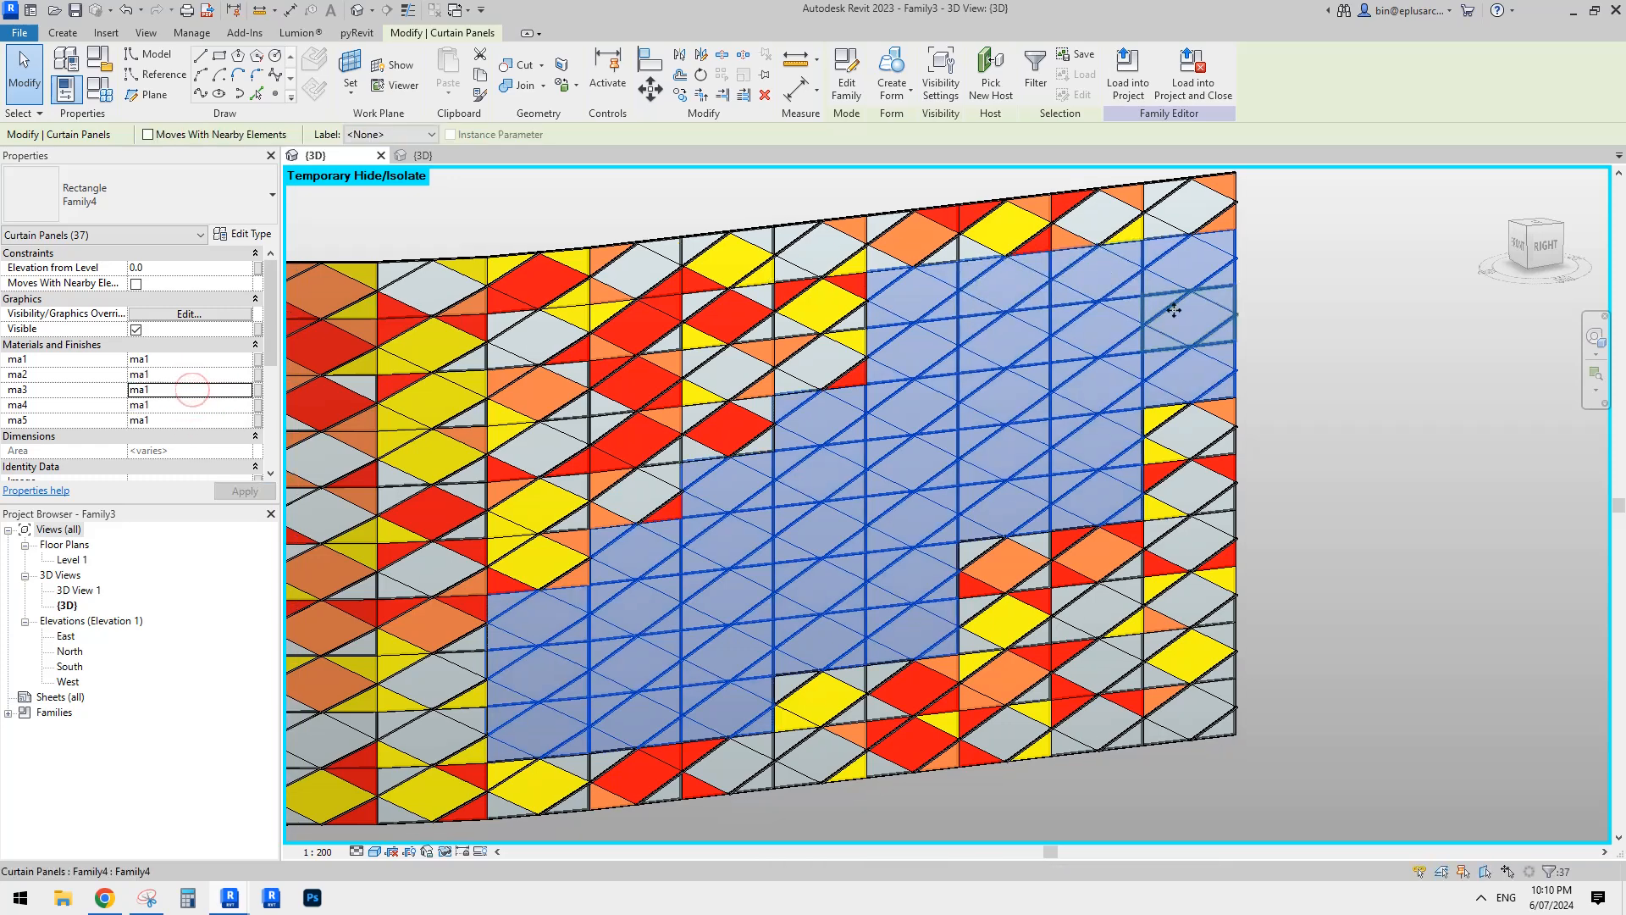
pyautogui.click(1238, 354)
pyautogui.scroll(-1, 1239, 356)
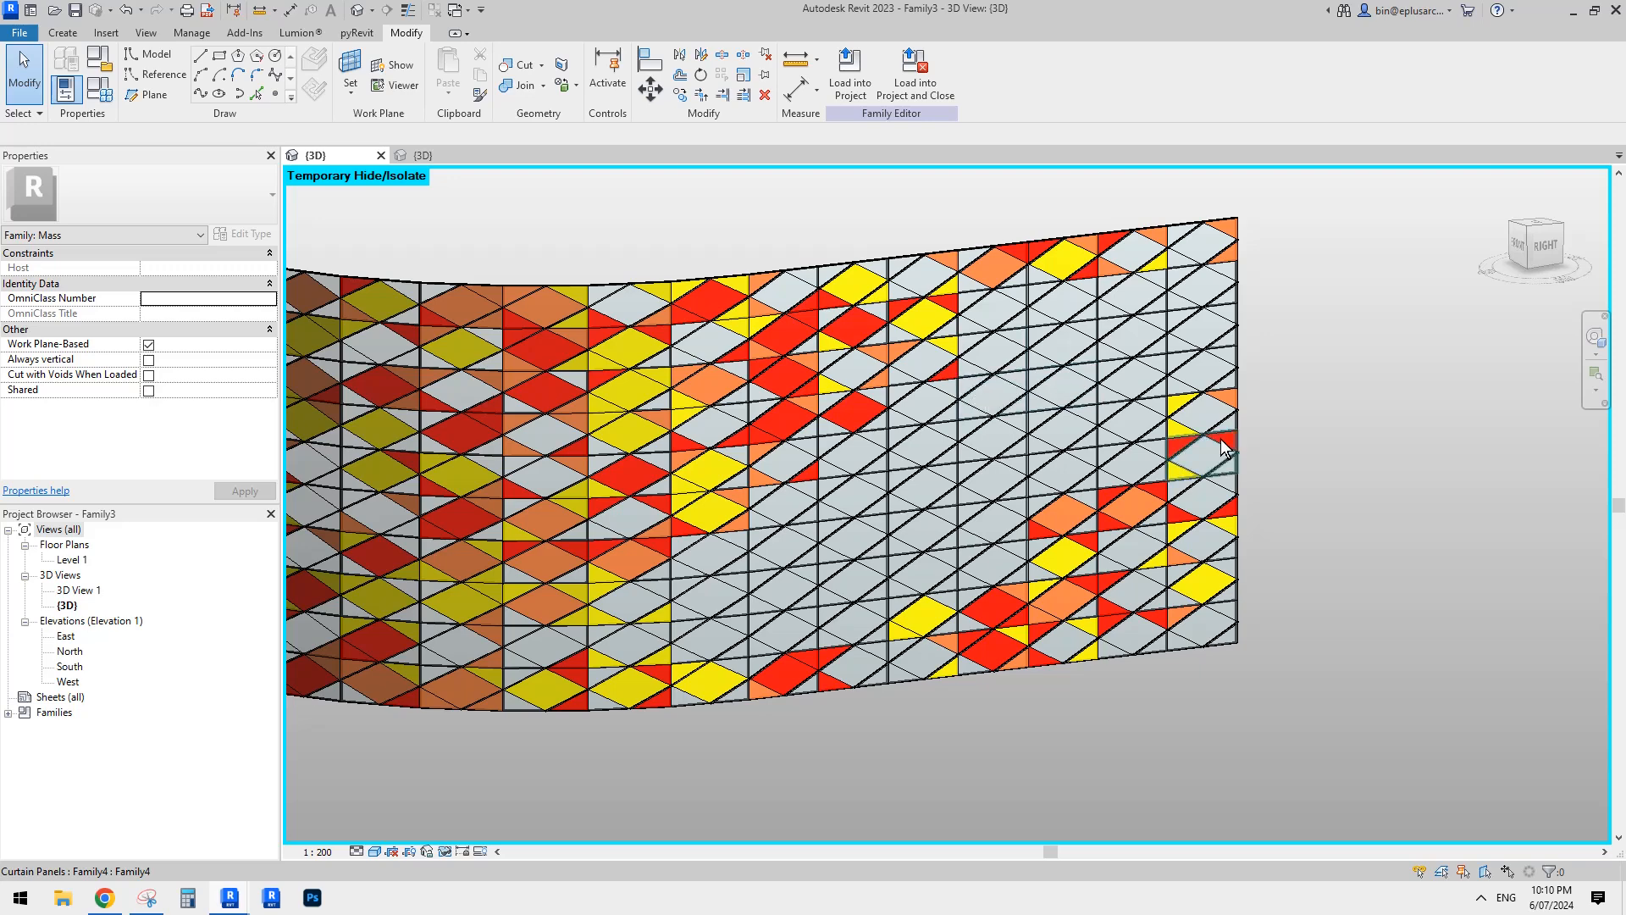
# Step: Set the ma4 material of a single panel at the band's inner edge to ma2 and clear the selection
pyautogui.keyDown('shift'); pyautogui.moveTo(1226, 448); pyautogui.dragTo(1206, 396, button='middle'); pyautogui.keyUp('shift')
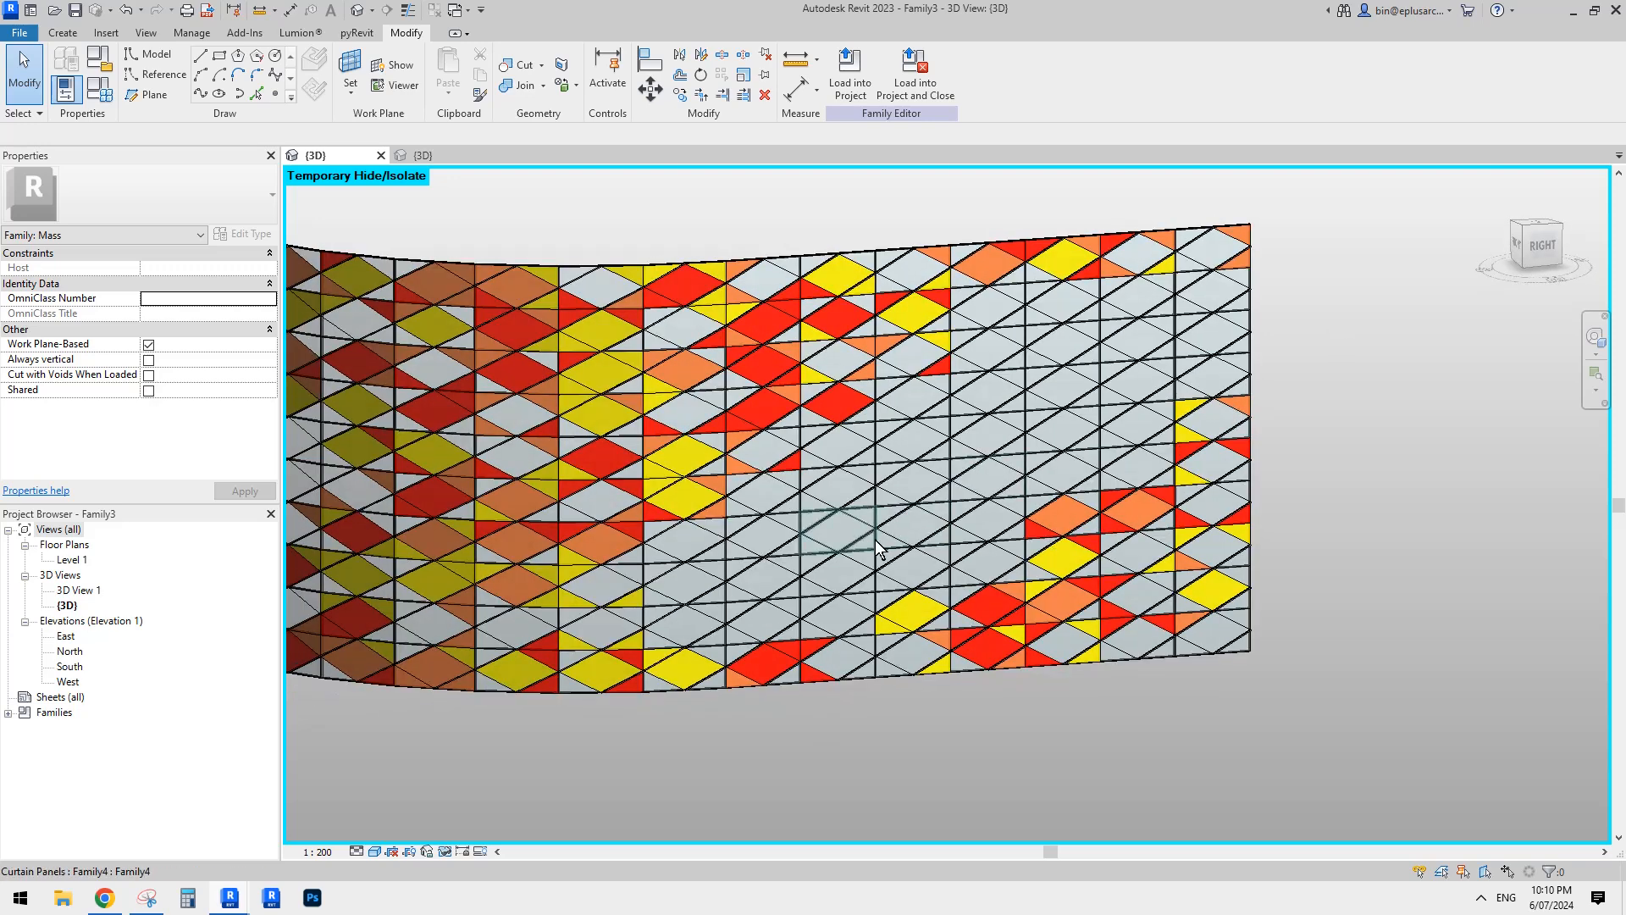
pyautogui.click(762, 499)
pyautogui.click(191, 405)
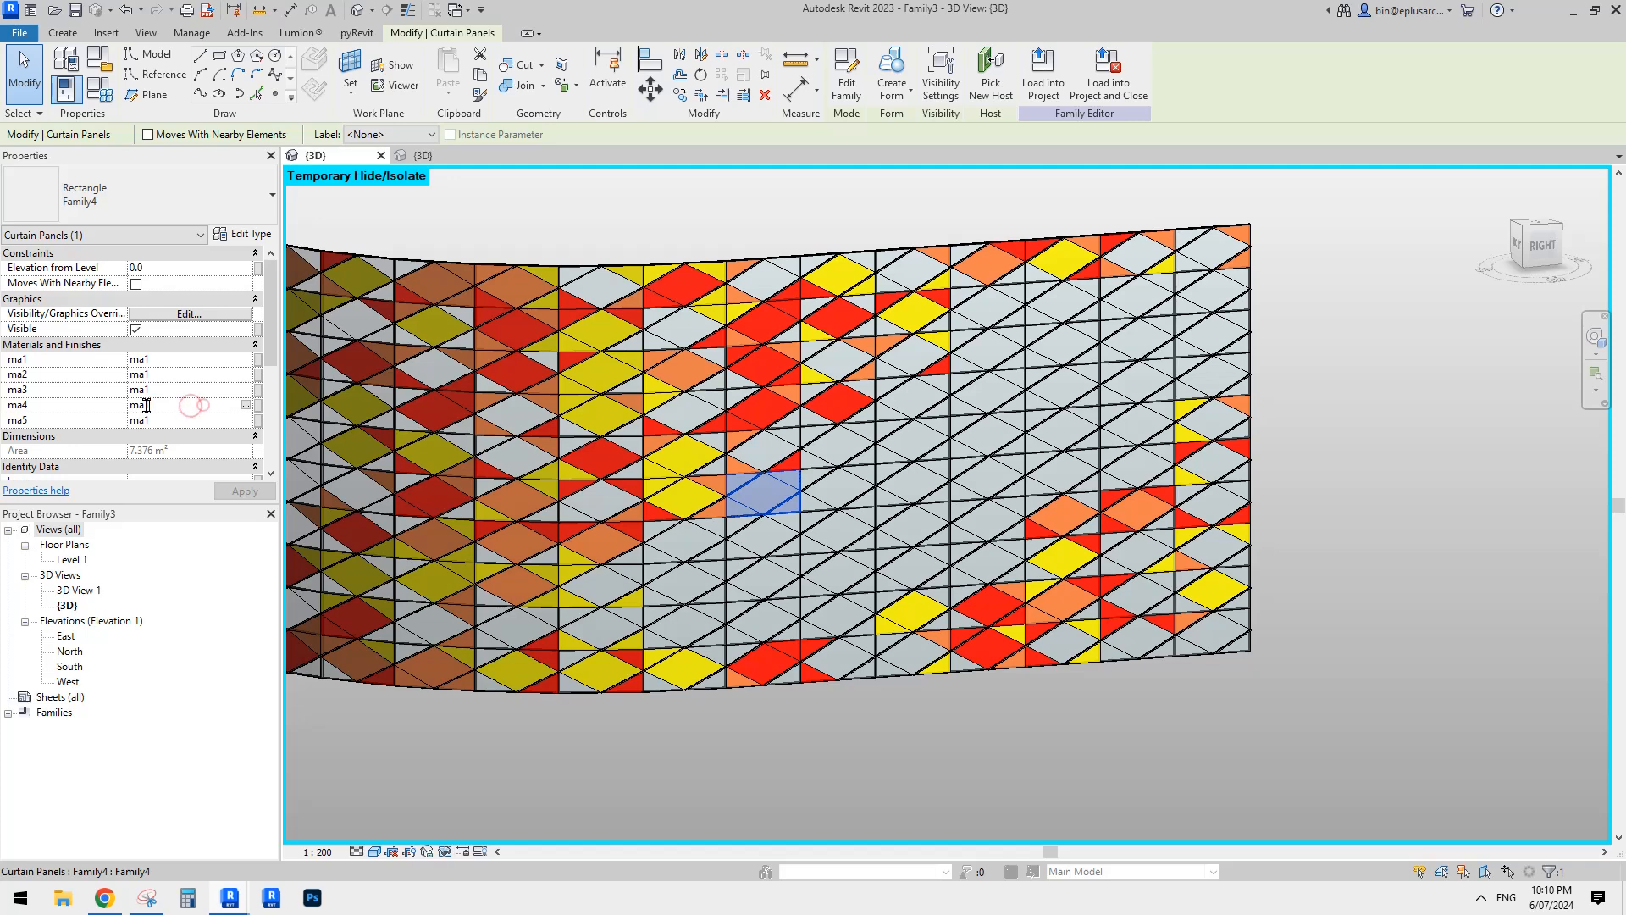
pyautogui.write('2')
pyautogui.moveTo(932, 408); pyautogui.dragTo(940, 405, button='middle')
pyautogui.click(1322, 413)
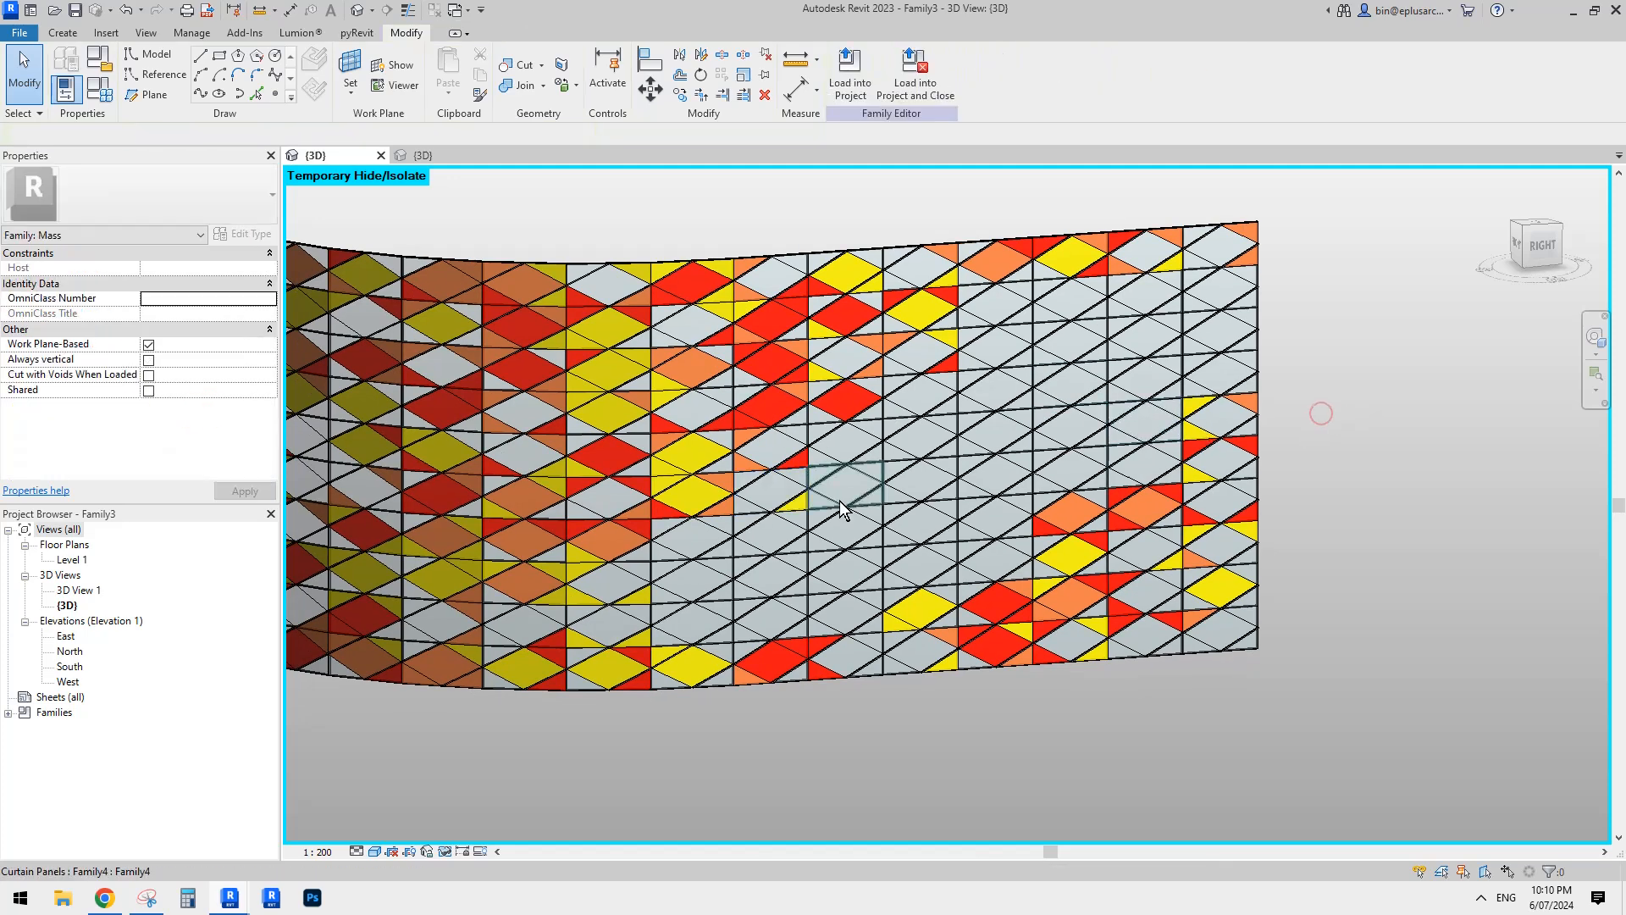
# Step: Change the ma3 material of a single panel in the upper part of the plain band to orange, and clear the selection
pyautogui.moveTo(1082, 499); pyautogui.dragTo(1049, 495, button='middle')
pyautogui.click(1057, 405)
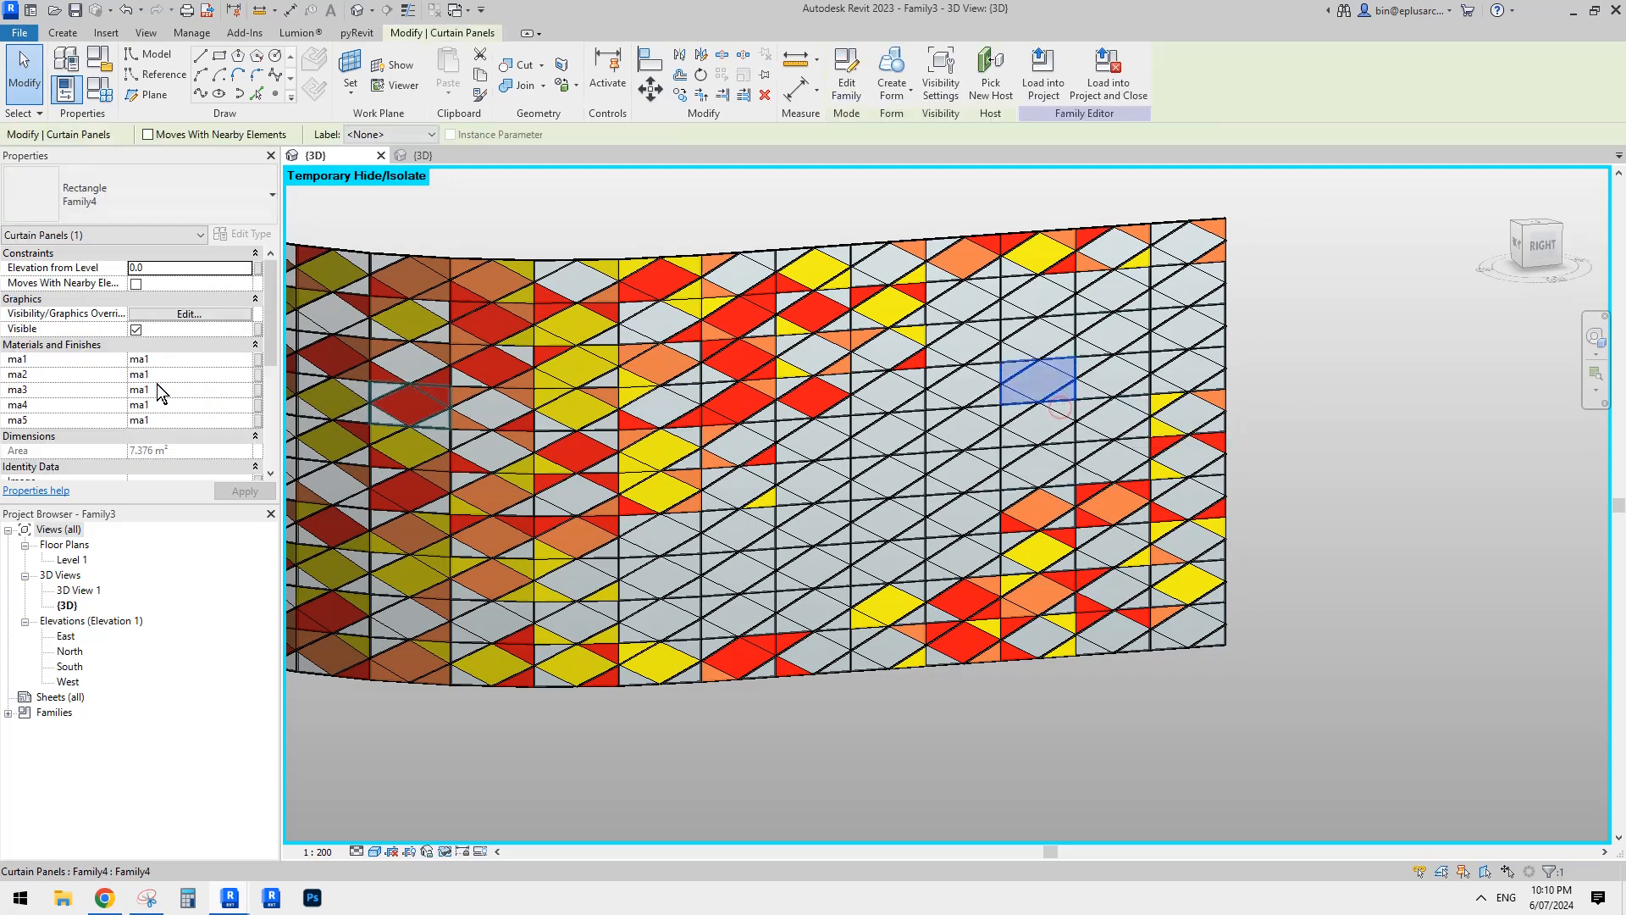
pyautogui.click(164, 386)
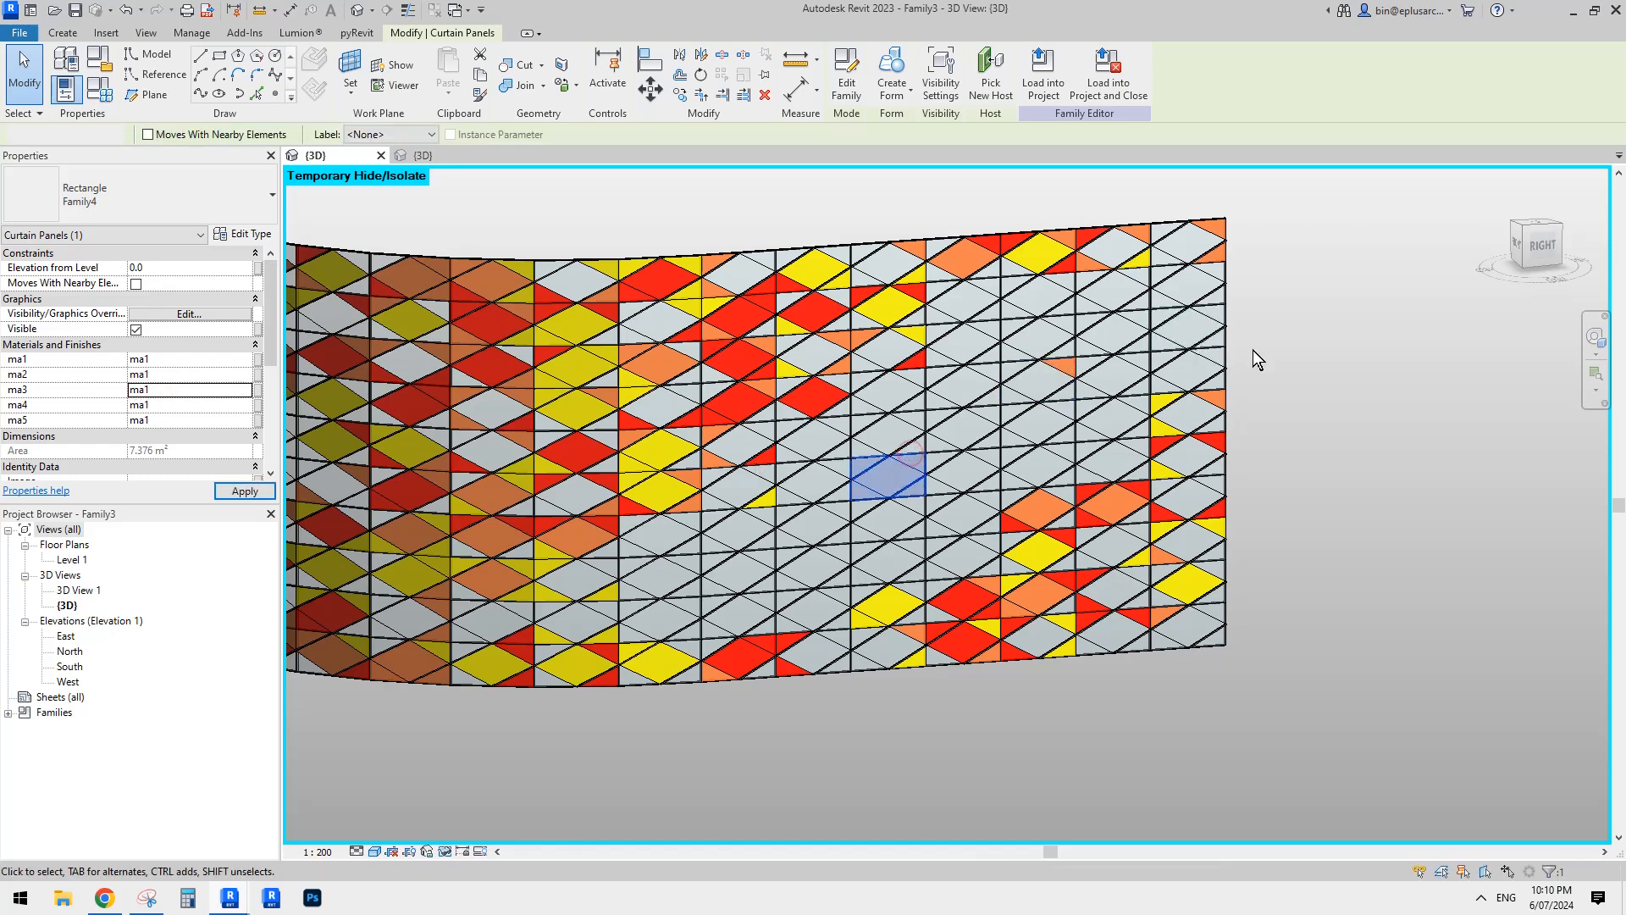
pyautogui.click(1304, 362)
# Step: View the curved facade from its front corner to check the plain band, and bring up the Dynamo graph
pyautogui.keyDown('shift'); pyautogui.moveTo(1341, 370); pyautogui.dragTo(1122, 488, button='middle'); pyautogui.keyUp('shift')
pyautogui.scroll(1, 1345, 474)
pyautogui.moveTo(765, 500); pyautogui.dragTo(741, 514, button='middle')
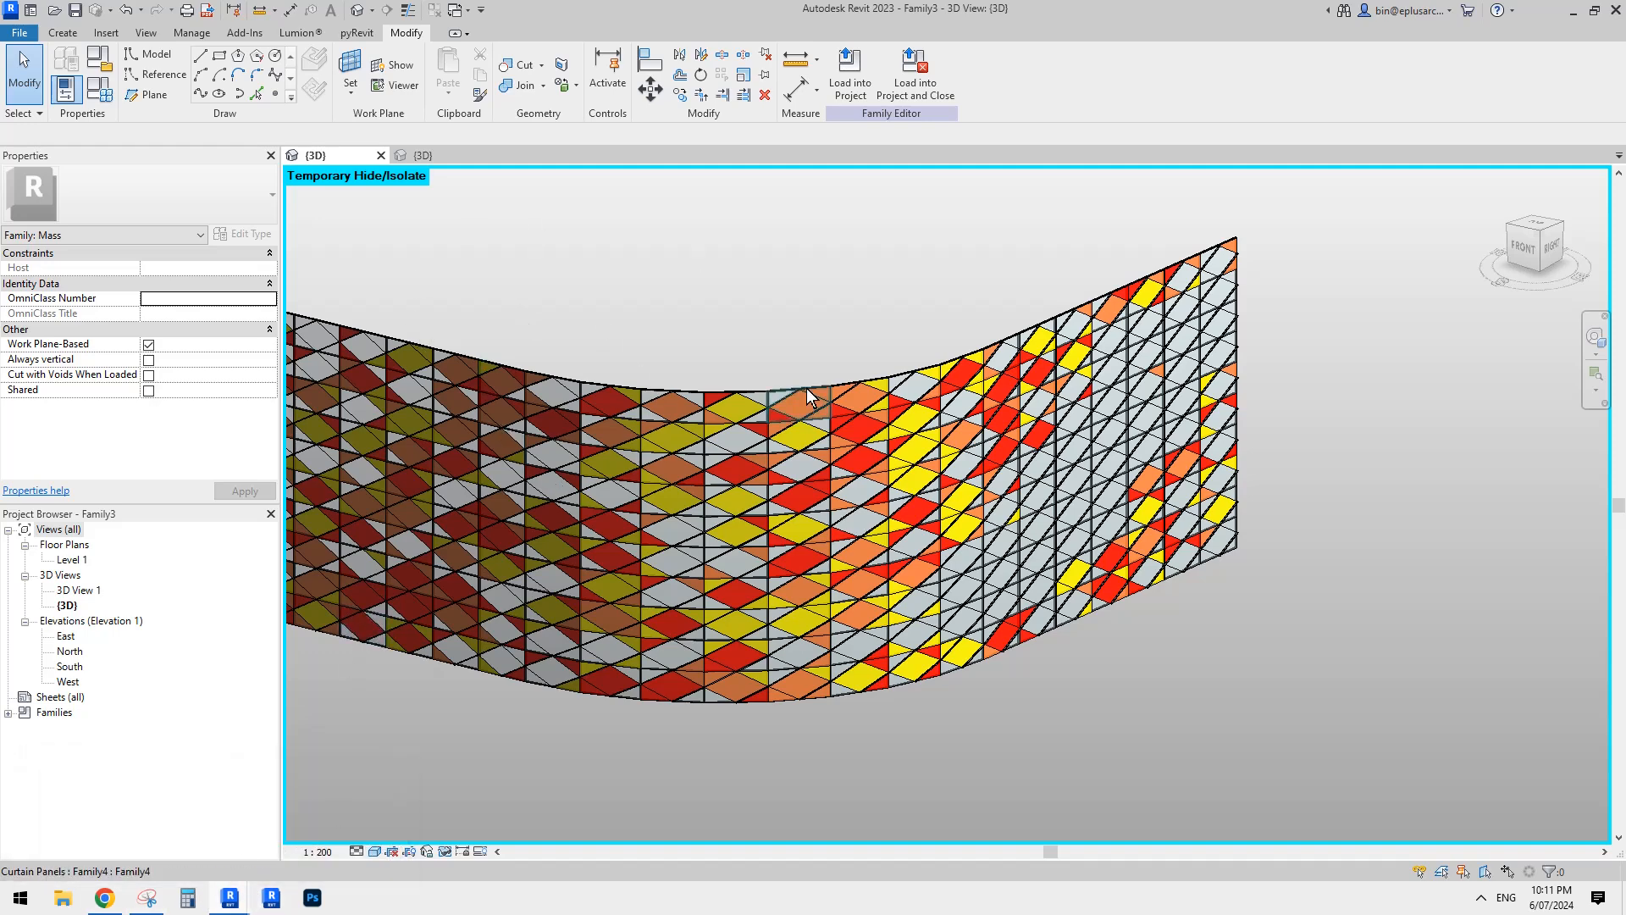
pyautogui.click(324, 832)
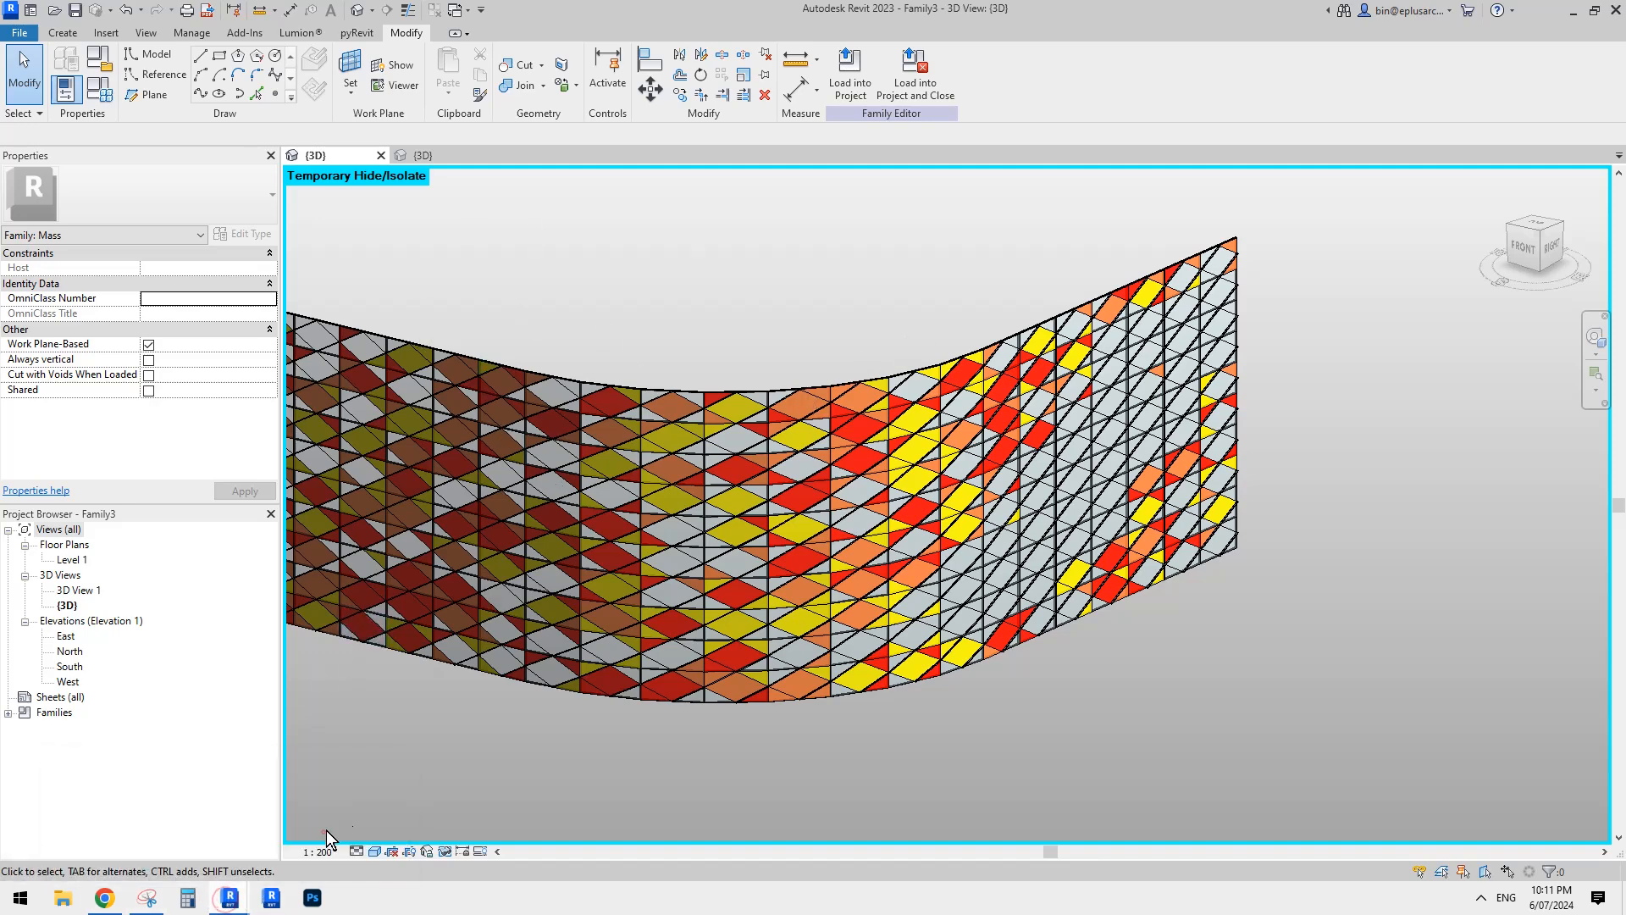
pyautogui.click(1344, 222)
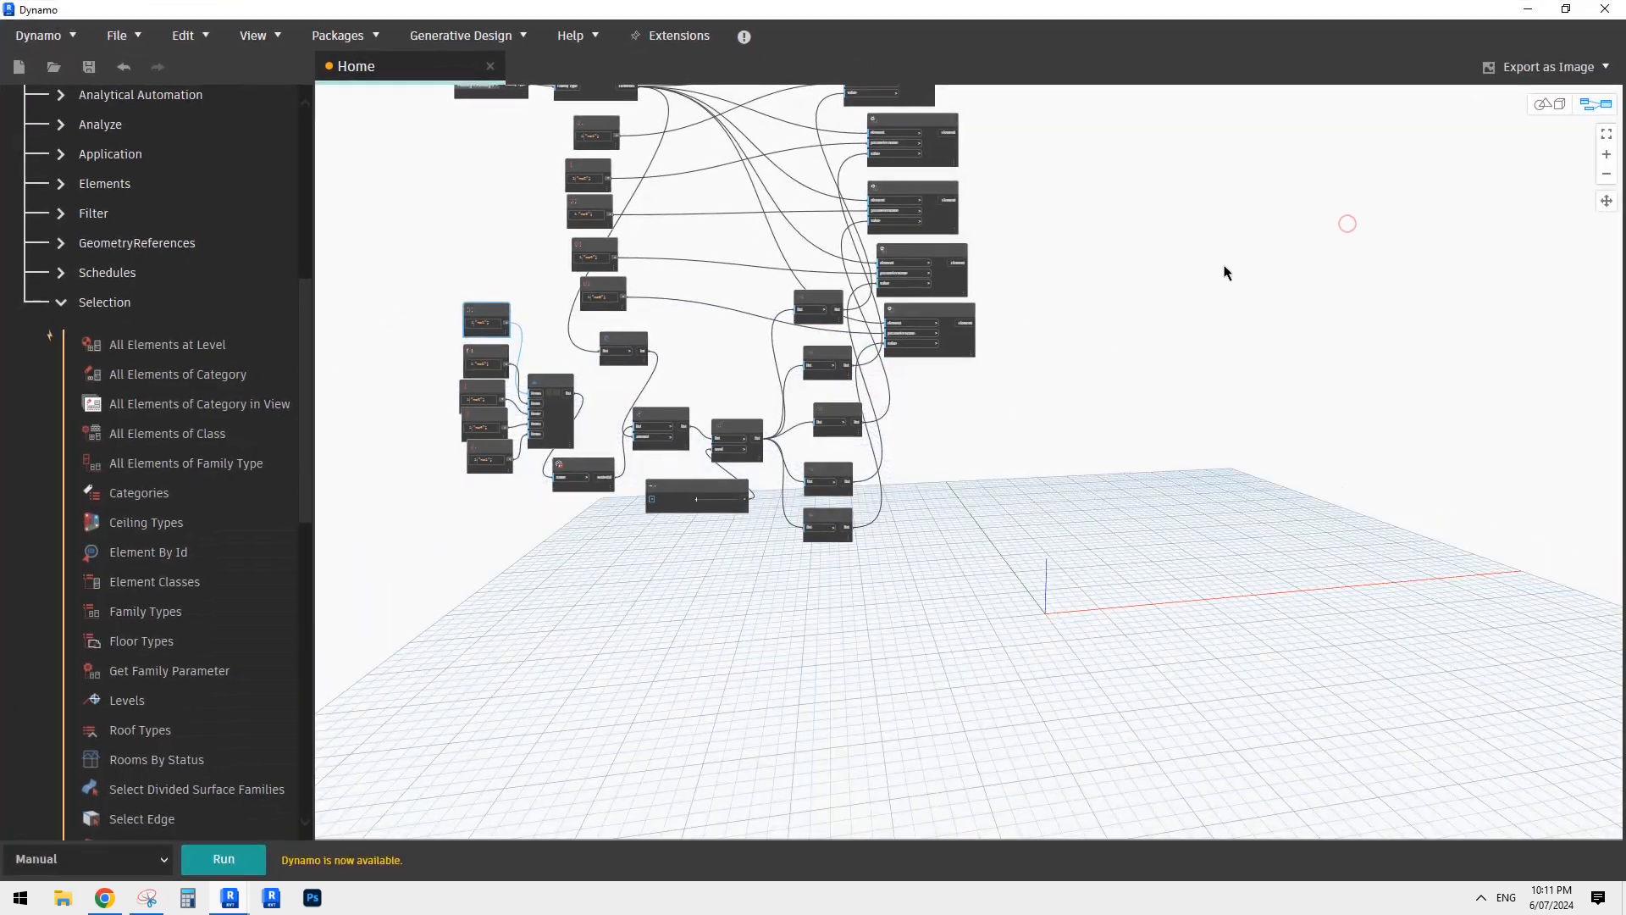
# Step: Review the start of the graph, slightly repositioning the Family Types, All Elements of Family Type and first Element.SetParameterByName nodes
pyautogui.scroll(5, 1271, 356)
pyautogui.moveTo(928, 357); pyautogui.dragTo(951, 385, button='middle')
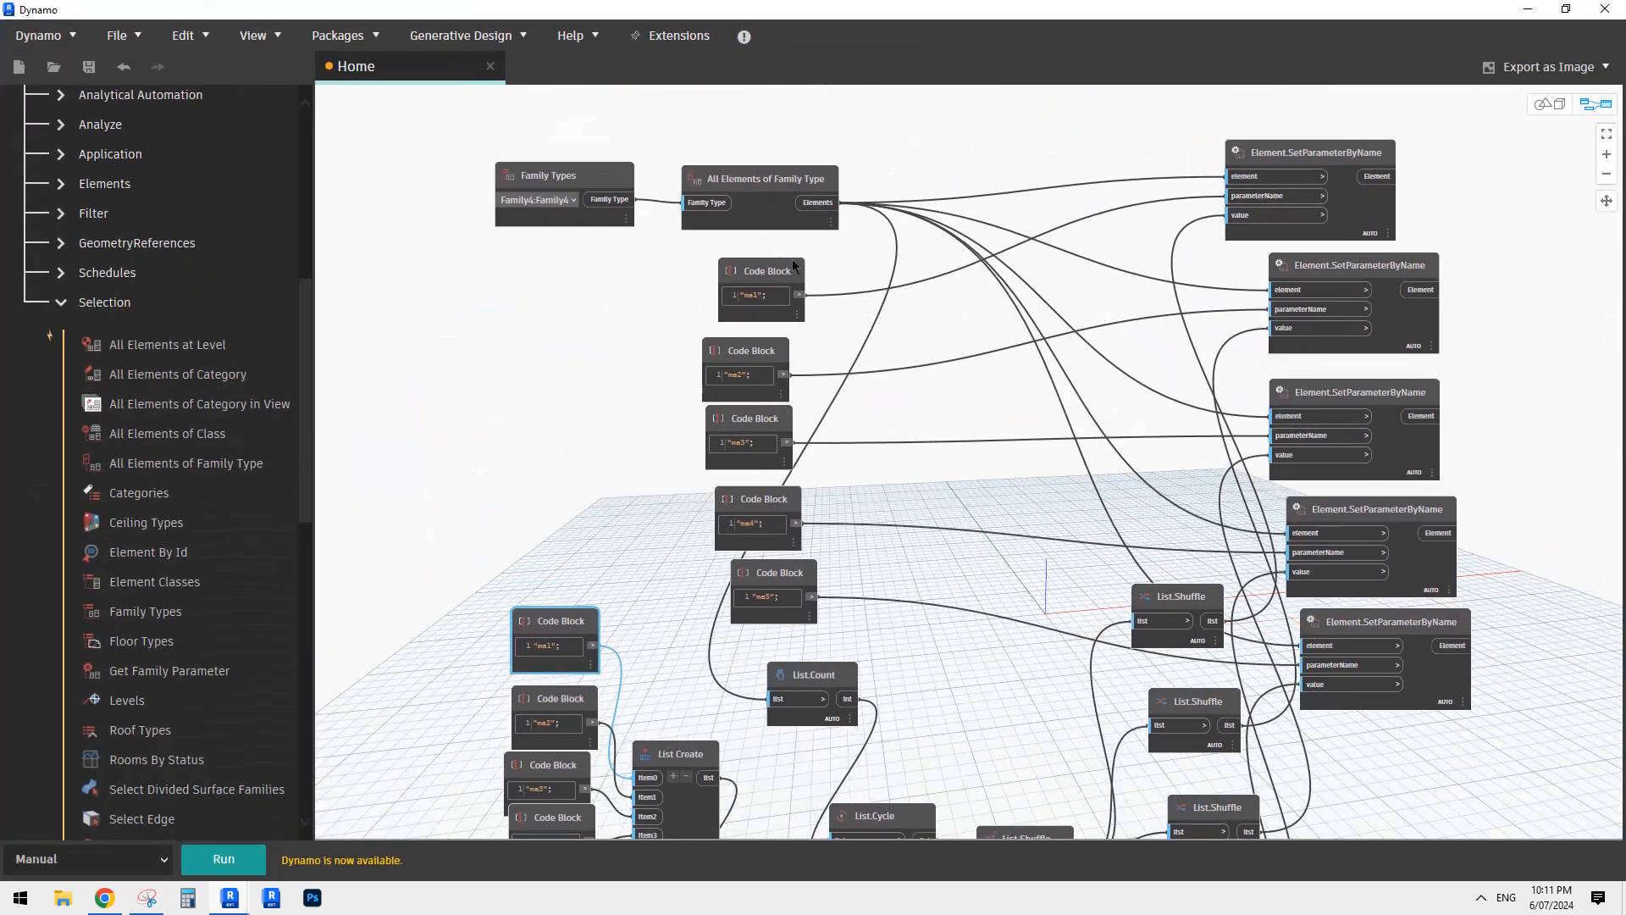
pyautogui.moveTo(870, 447); pyautogui.dragTo(943, 392, button='middle')
pyautogui.moveTo(1094, 483)
pyautogui.mouseDown(button='middle')
pyautogui.moveTo(1127, 430)
pyautogui.moveTo(1077, 495)
pyautogui.mouseUp(button='middle')
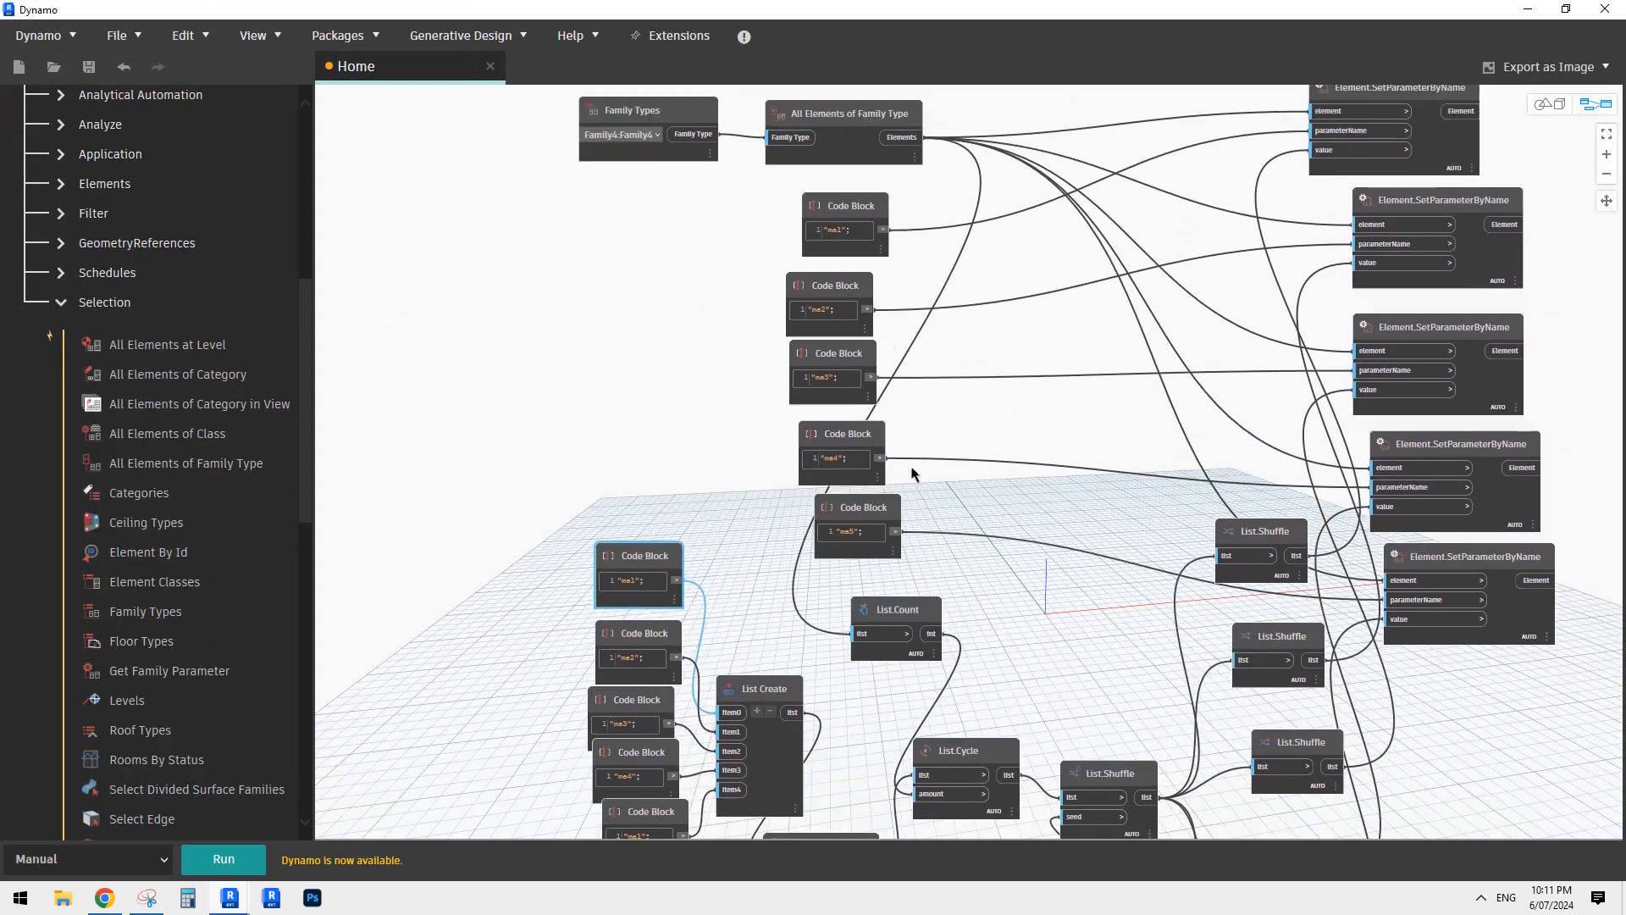
pyautogui.moveTo(803, 250); pyautogui.dragTo(845, 415, button='middle')
pyautogui.scroll(2, 845, 415)
pyautogui.moveTo(685, 255); pyautogui.dragTo(662, 265)
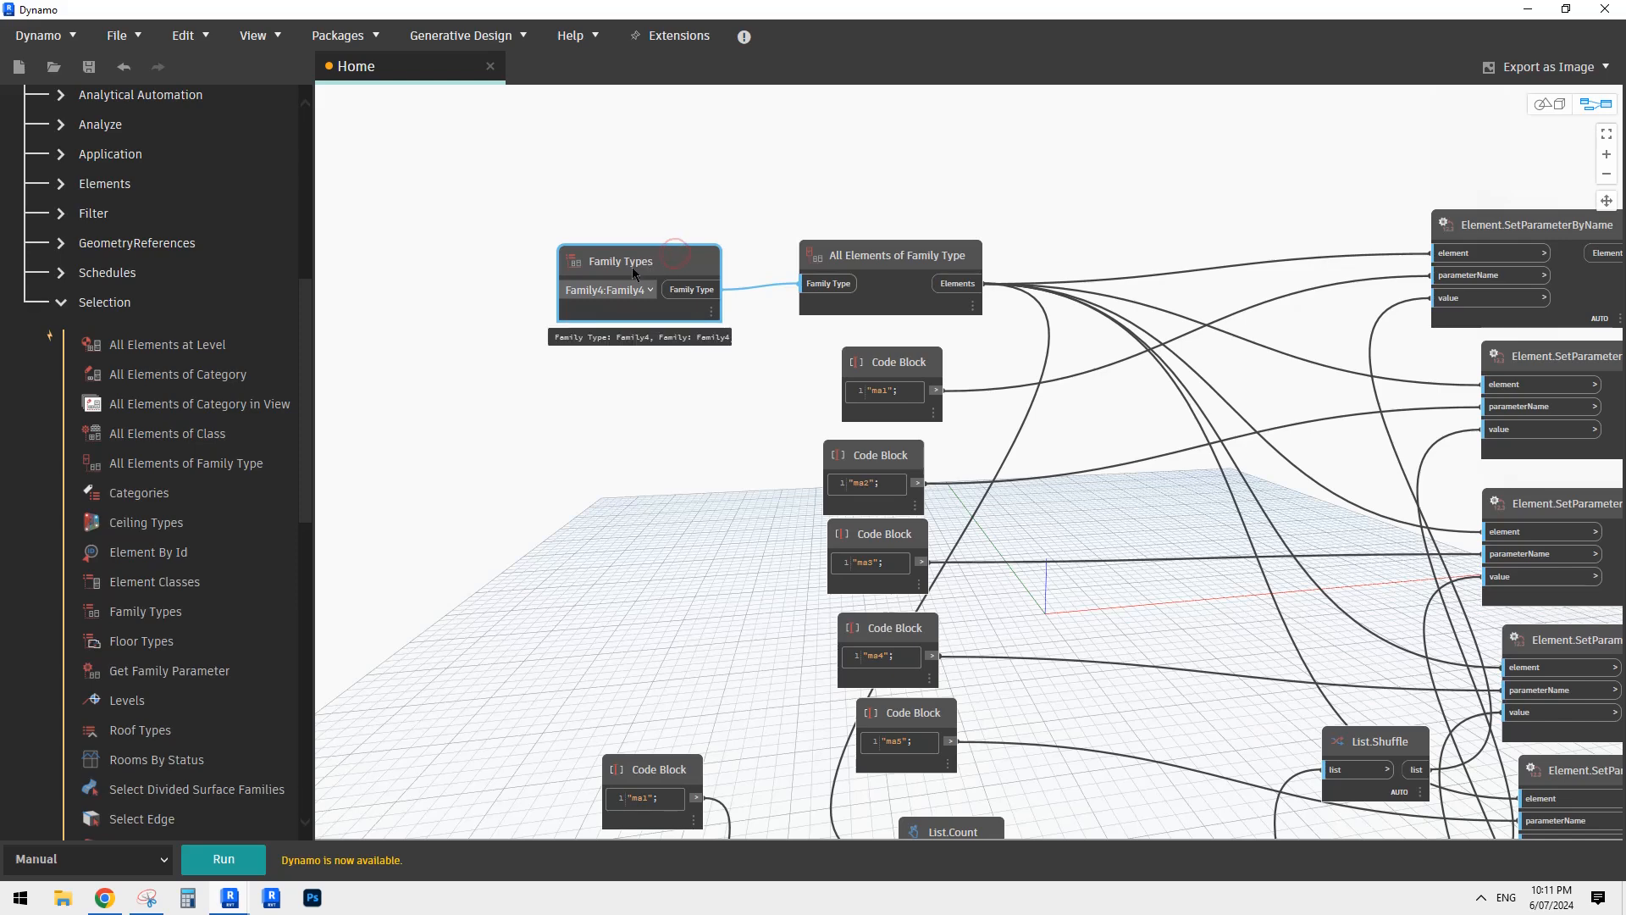
pyautogui.moveTo(766, 203); pyautogui.dragTo(678, 221, button='middle')
pyautogui.moveTo(817, 274); pyautogui.dragTo(800, 277)
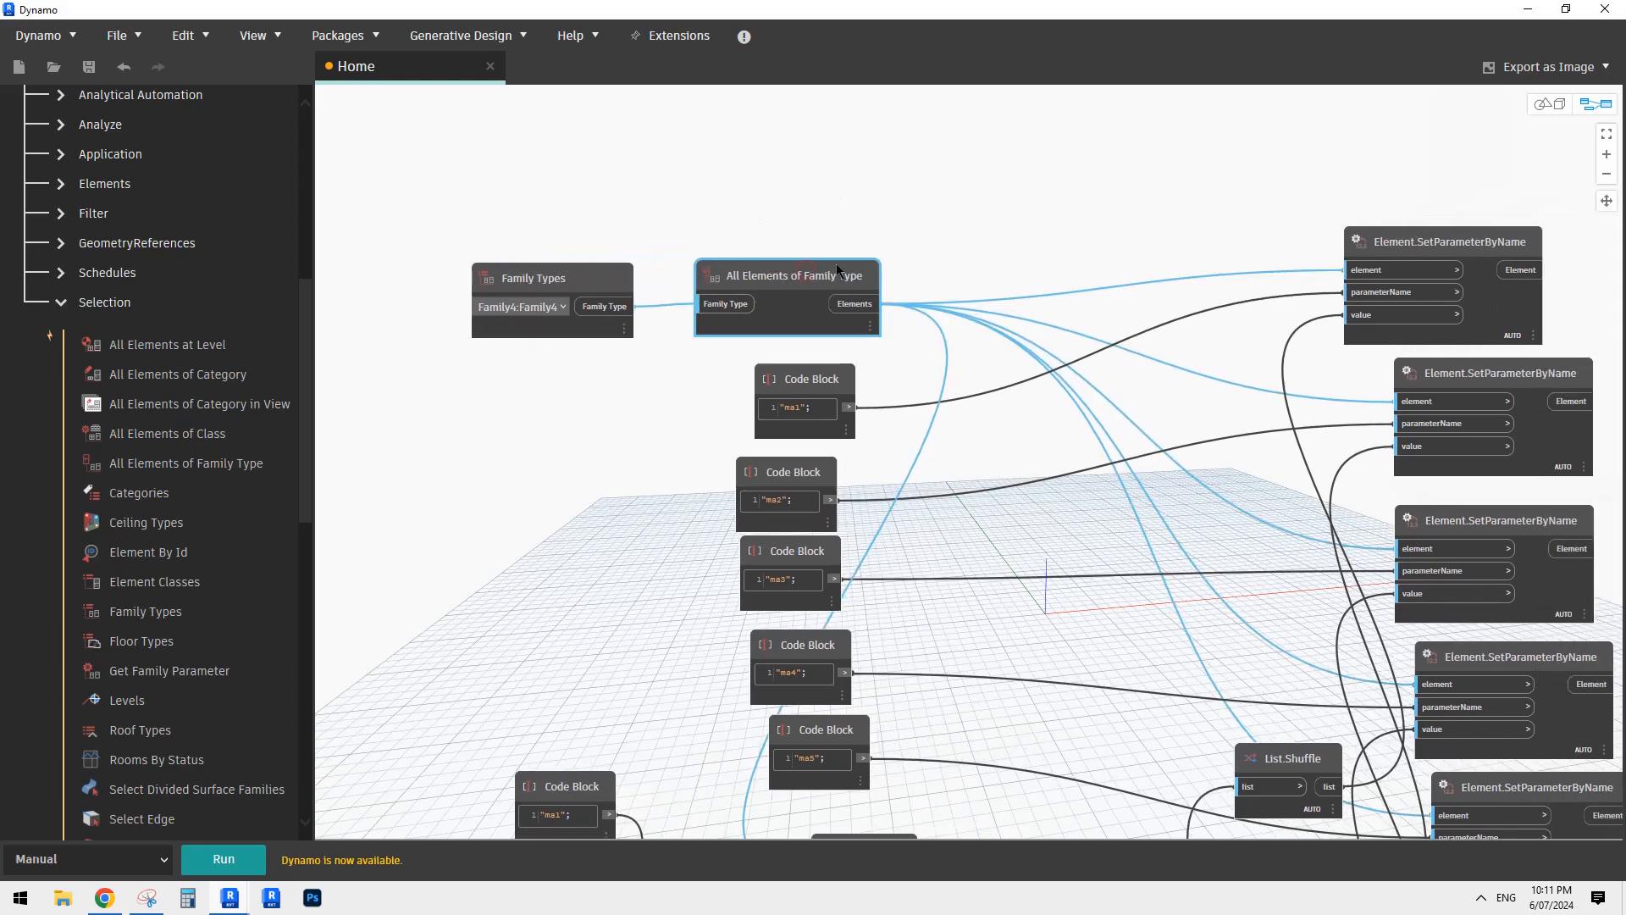
pyautogui.moveTo(1134, 211); pyautogui.dragTo(876, 182, button='middle')
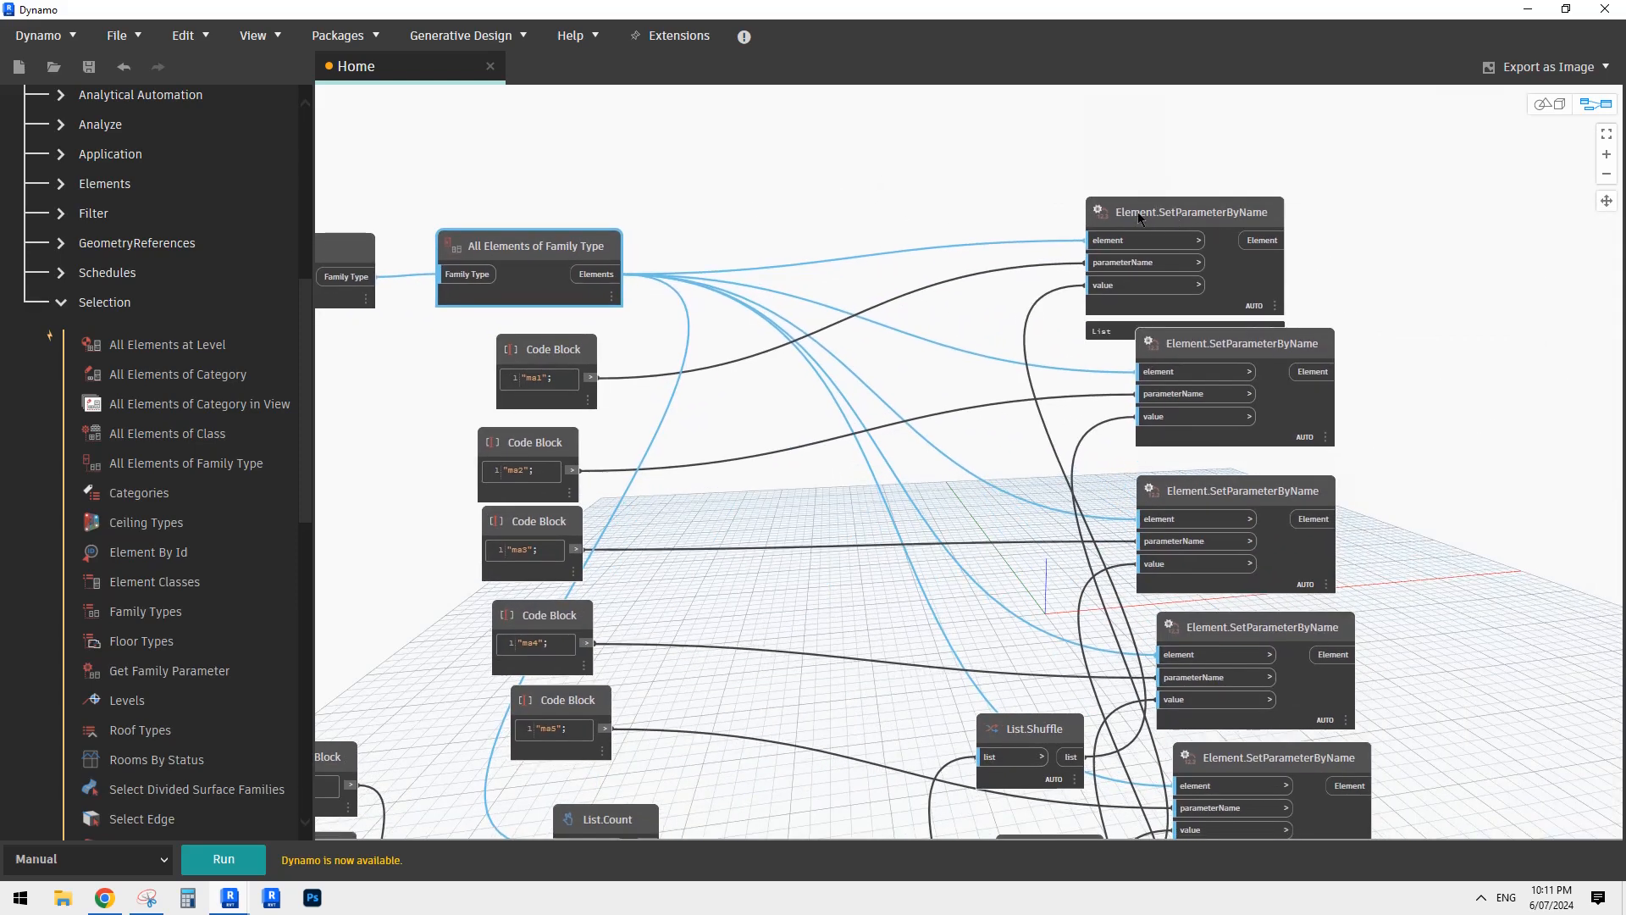
pyautogui.moveTo(1151, 217); pyautogui.dragTo(1090, 198)
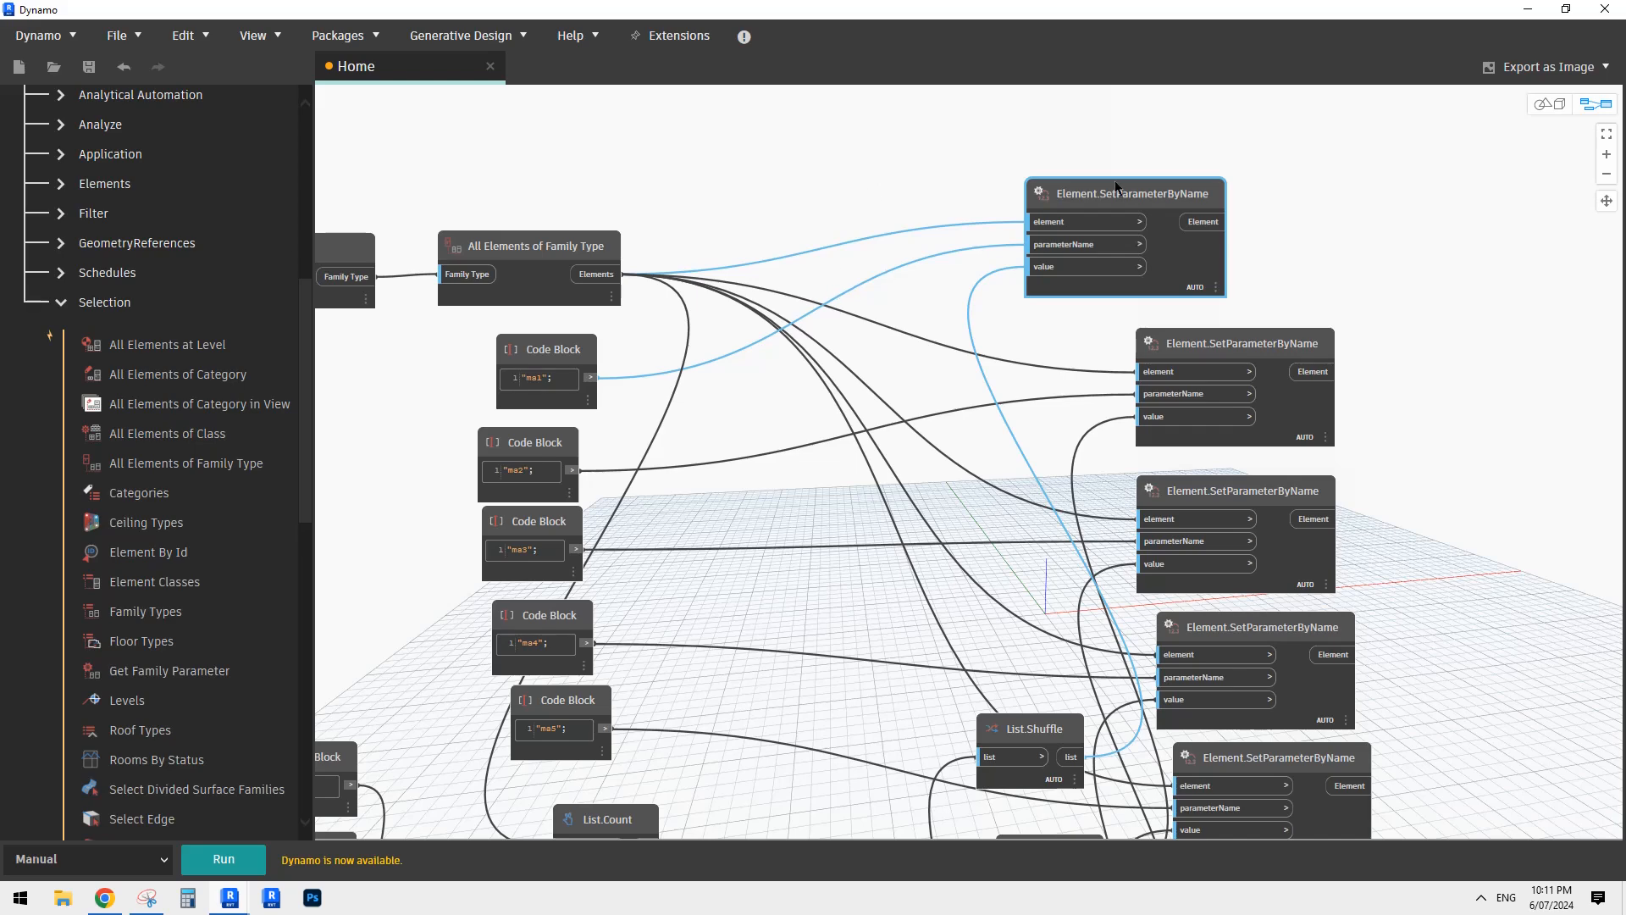
# Step: Examine the material Code Blocks, List Create, Material.ByName, List.Count, List.Cycle, Integer Slider and List.Shuffle nodes and their connections
pyautogui.moveTo(796, 394); pyautogui.dragTo(867, 326, button='middle')
pyautogui.moveTo(870, 400); pyautogui.dragTo(891, 257, button='middle')
pyautogui.scroll(-1, 907, 333)
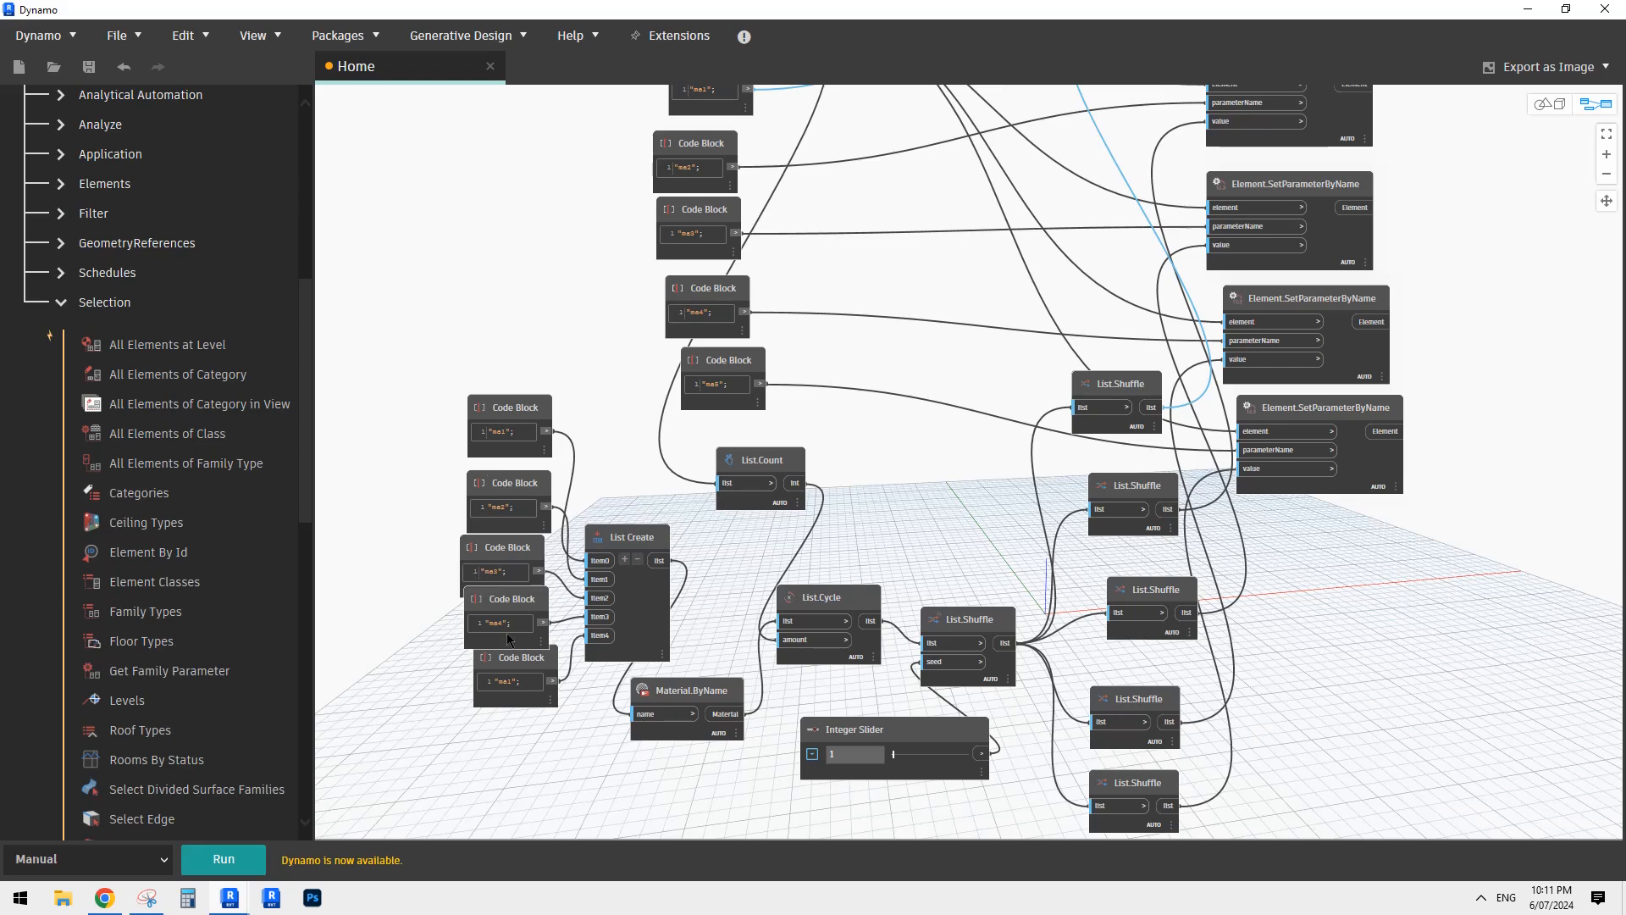
pyautogui.scroll(1, 641, 661)
pyautogui.moveTo(688, 641); pyautogui.dragTo(613, 538, button='middle')
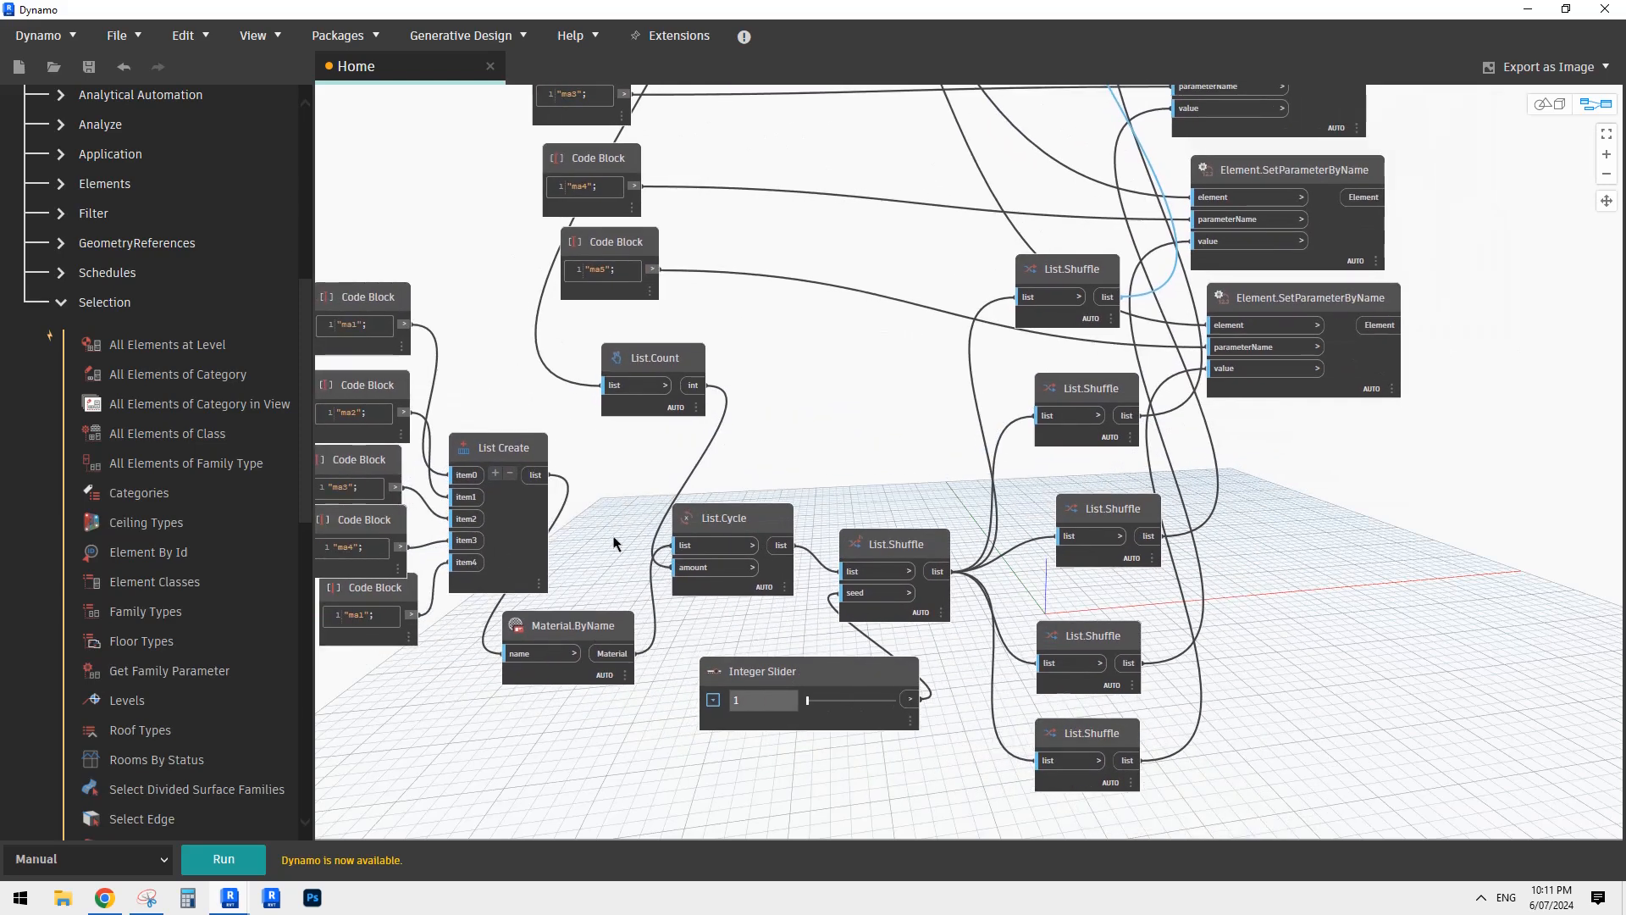
pyautogui.moveTo(555, 476); pyautogui.dragTo(651, 472, button='middle')
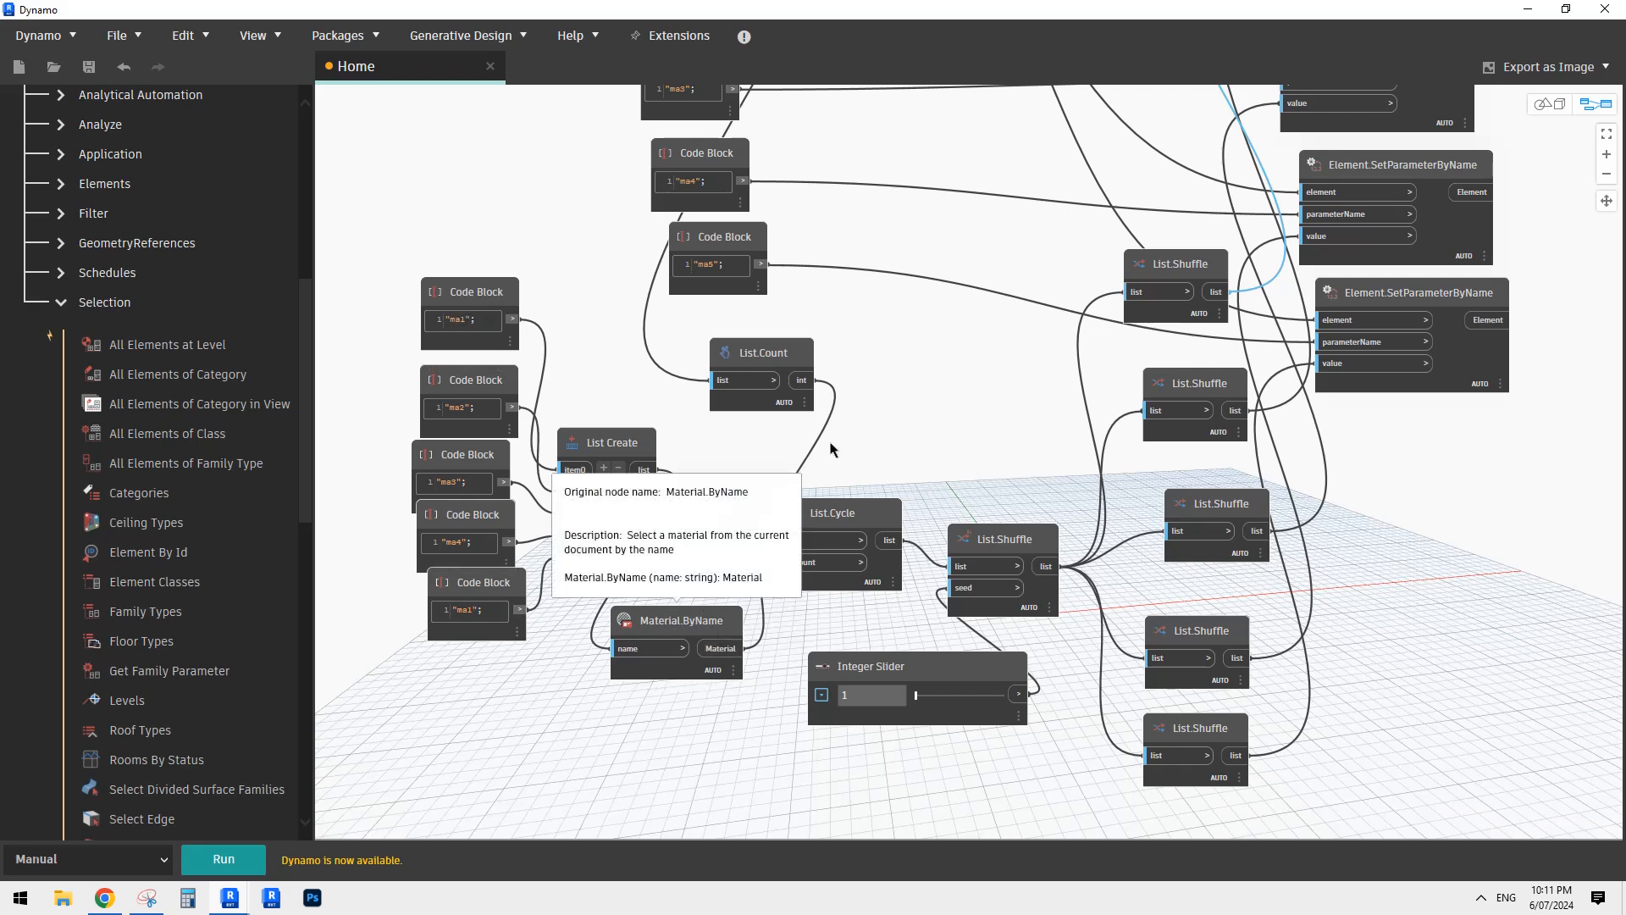
pyautogui.moveTo(827, 444); pyautogui.dragTo(773, 446, button='middle')
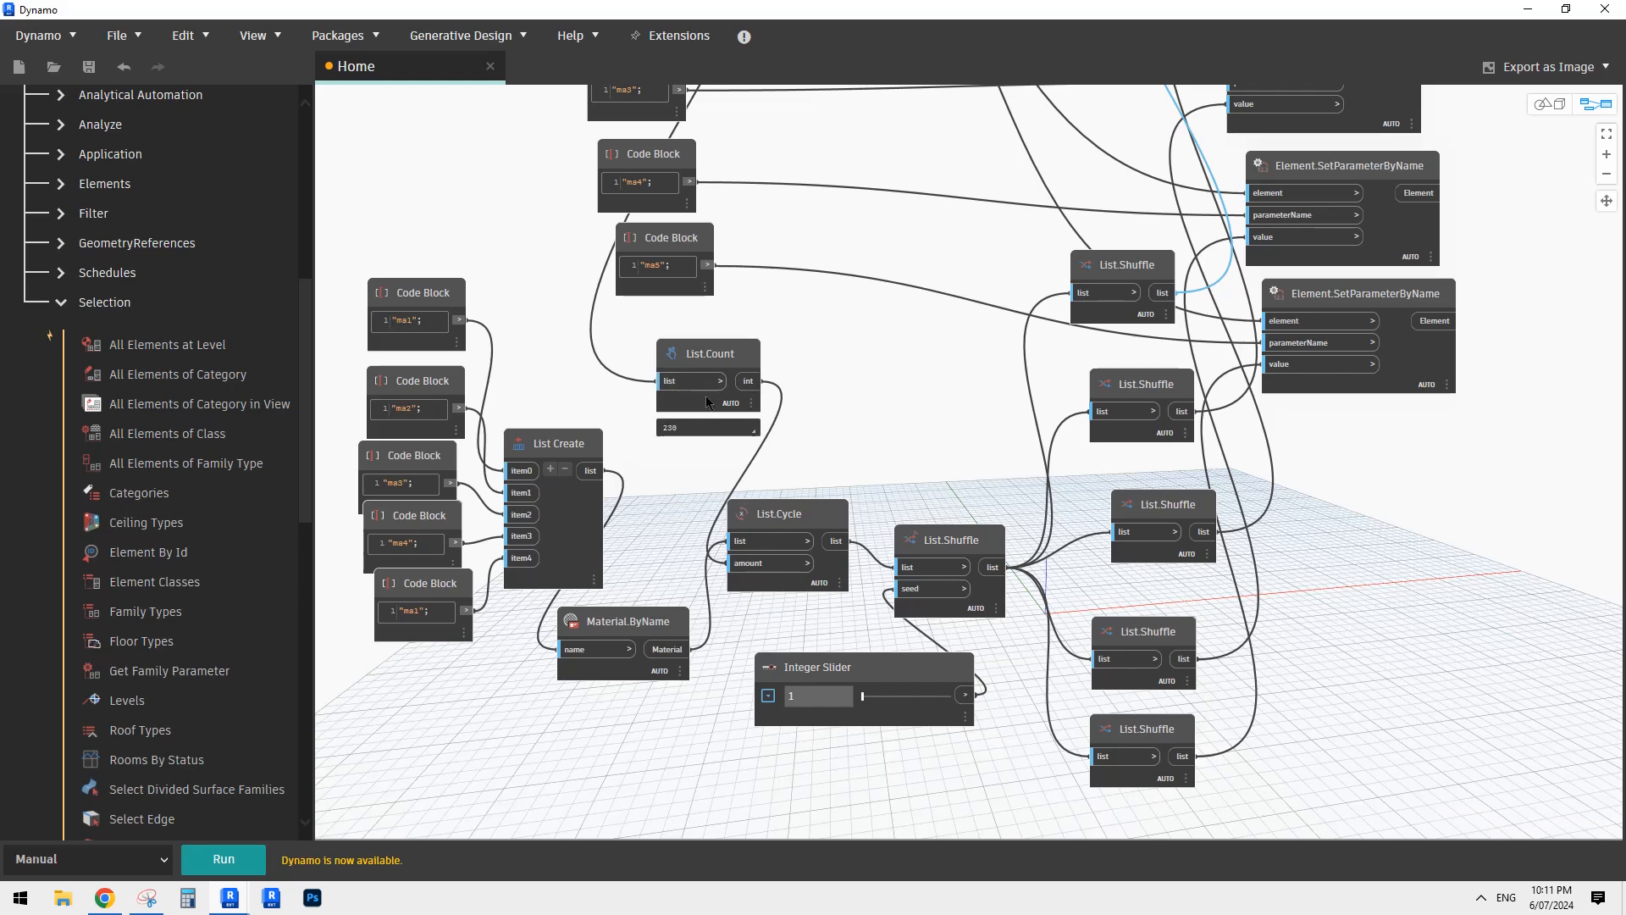
pyautogui.scroll(-2, 708, 402)
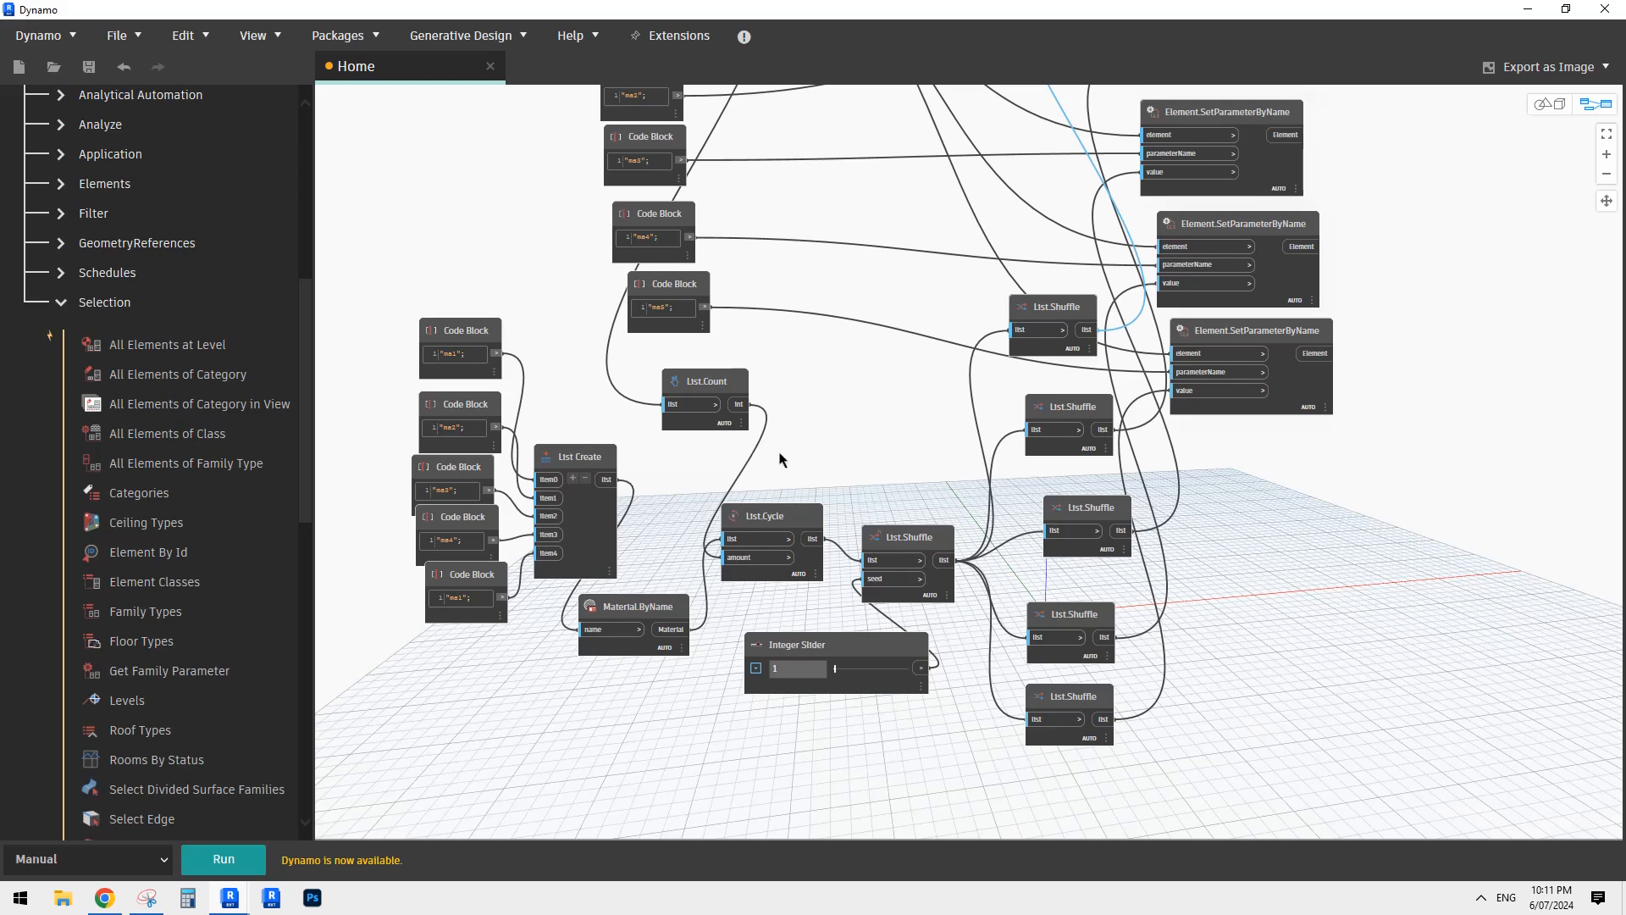
pyautogui.moveTo(780, 459); pyautogui.dragTo(723, 407, button='middle')
pyautogui.scroll(2, 850, 439)
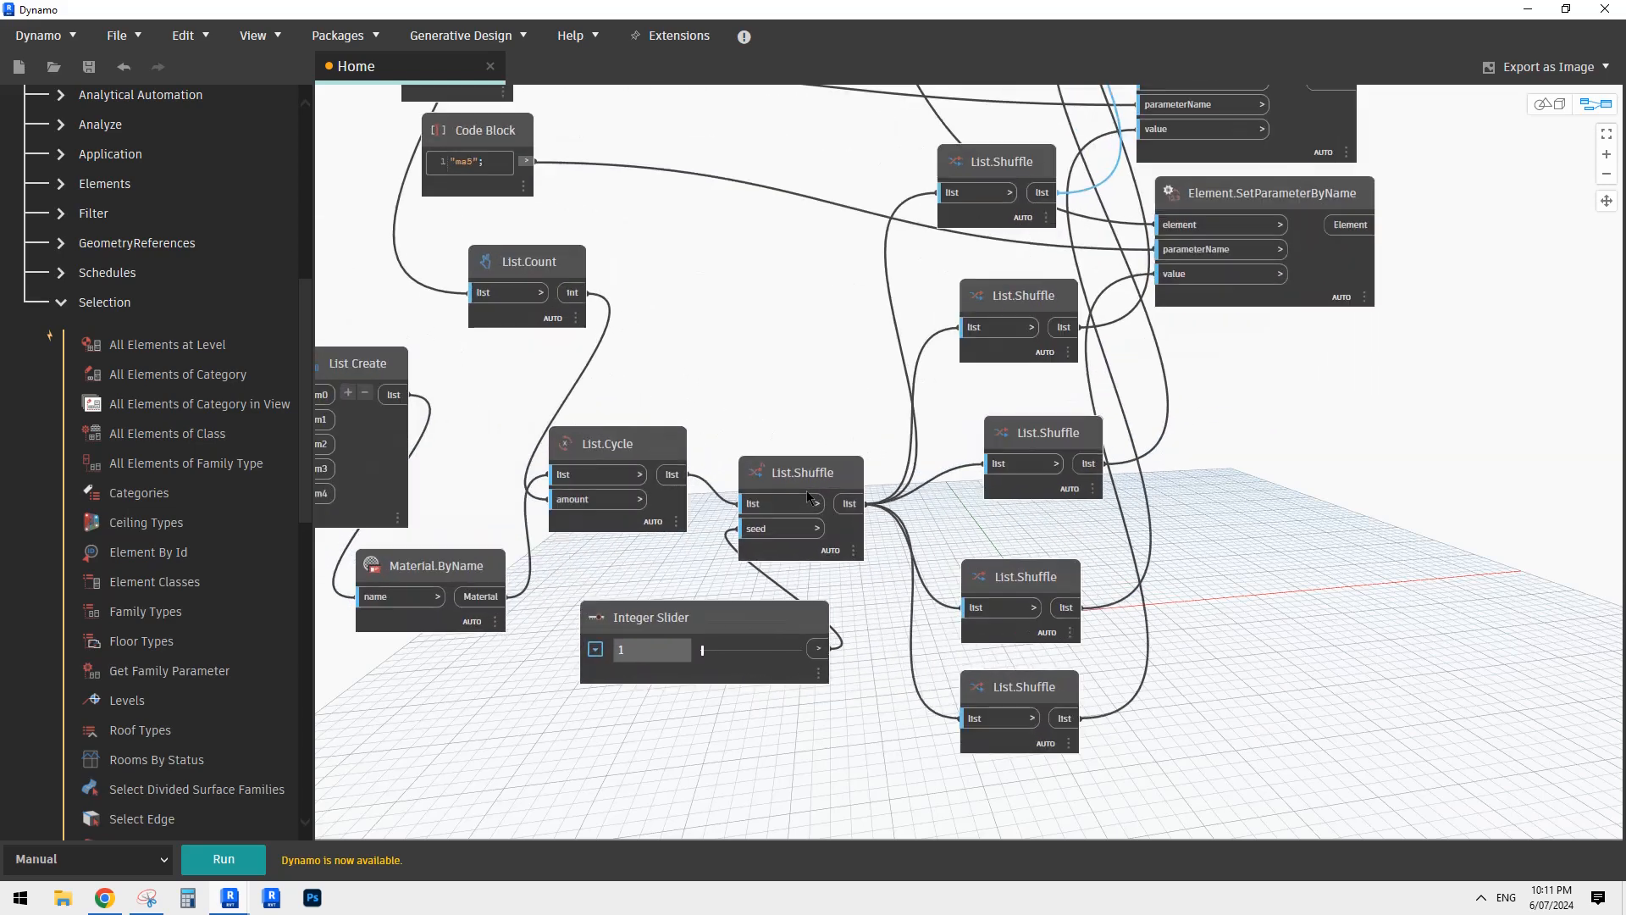
pyautogui.scroll(-2, 636, 521)
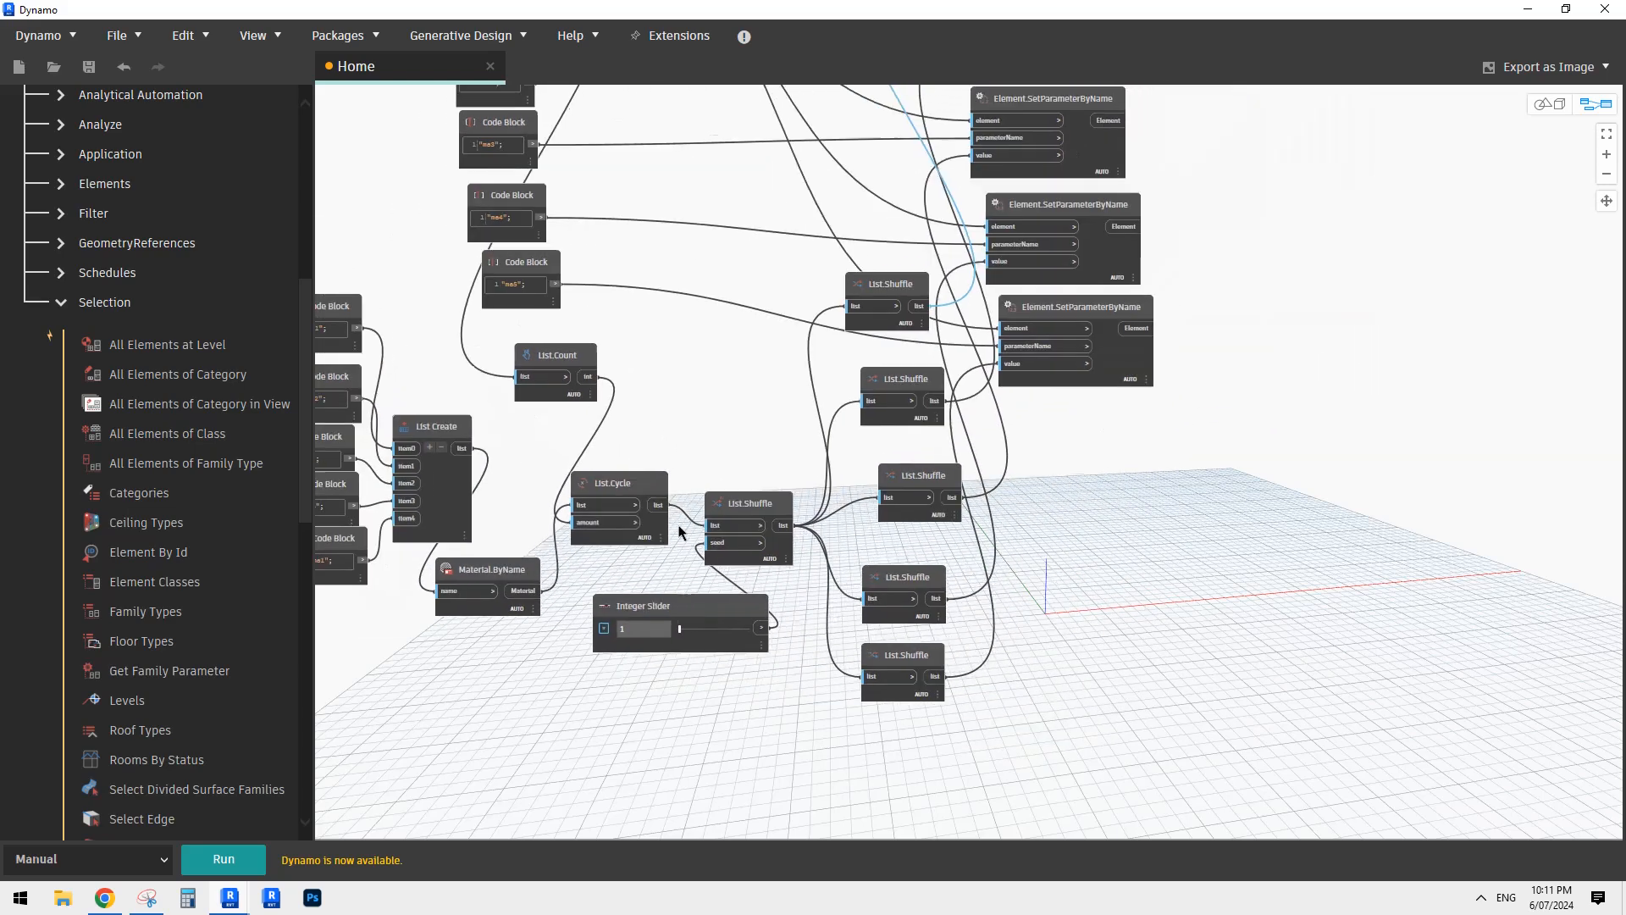
# Step: Examine the List.Shuffle nodes, the ma1 to ma5 Code Blocks and their connections to the Element.SetParameterByName nodes
pyautogui.moveTo(689, 527); pyautogui.dragTo(677, 523, button='middle')
pyautogui.moveTo(745, 419); pyautogui.dragTo(662, 433, button='middle')
pyautogui.scroll(-1, 767, 330)
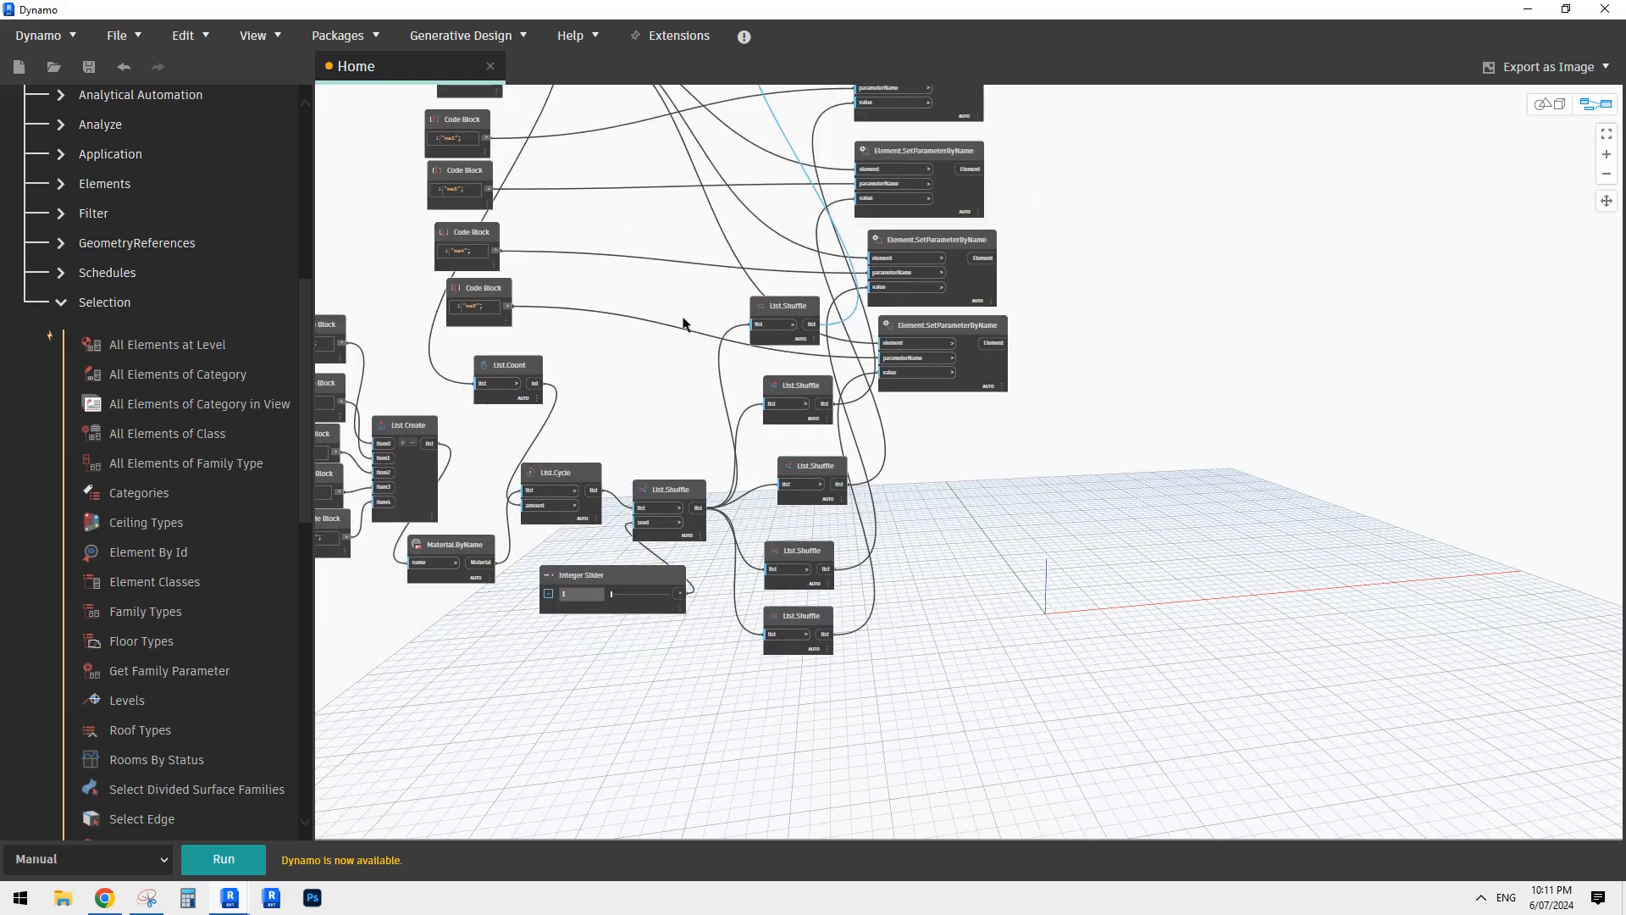
pyautogui.moveTo(861, 363); pyautogui.dragTo(760, 588, button='middle')
pyautogui.scroll(2, 858, 381)
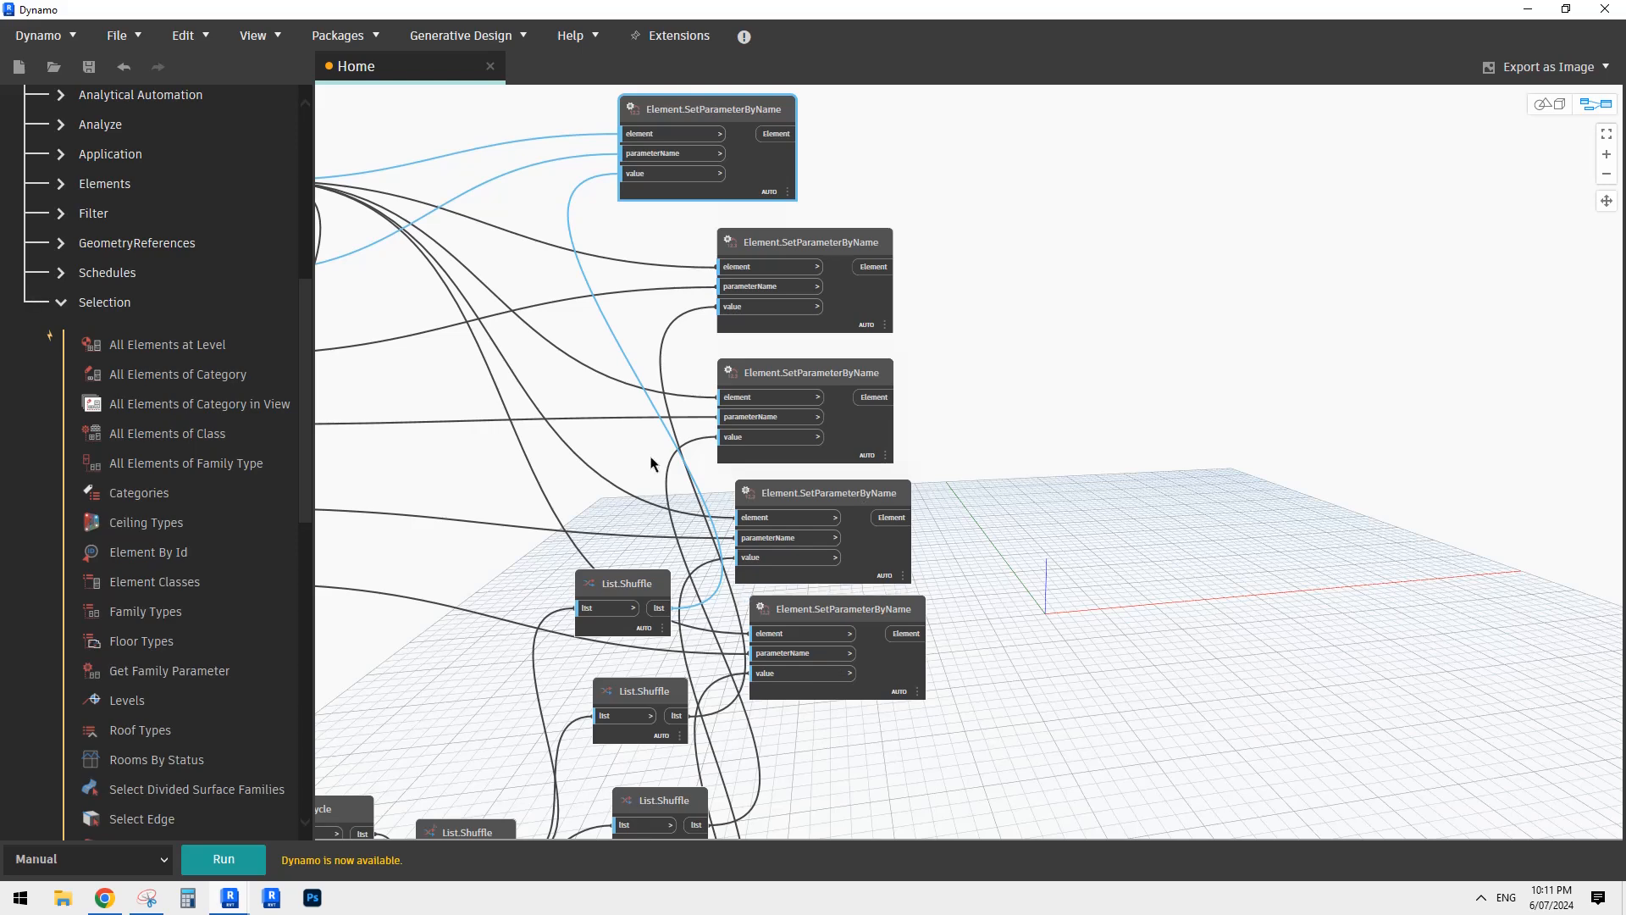
pyautogui.moveTo(1001, 363); pyautogui.dragTo(1224, 326, button='middle')
pyautogui.moveTo(533, 356); pyautogui.dragTo(634, 361, button='middle')
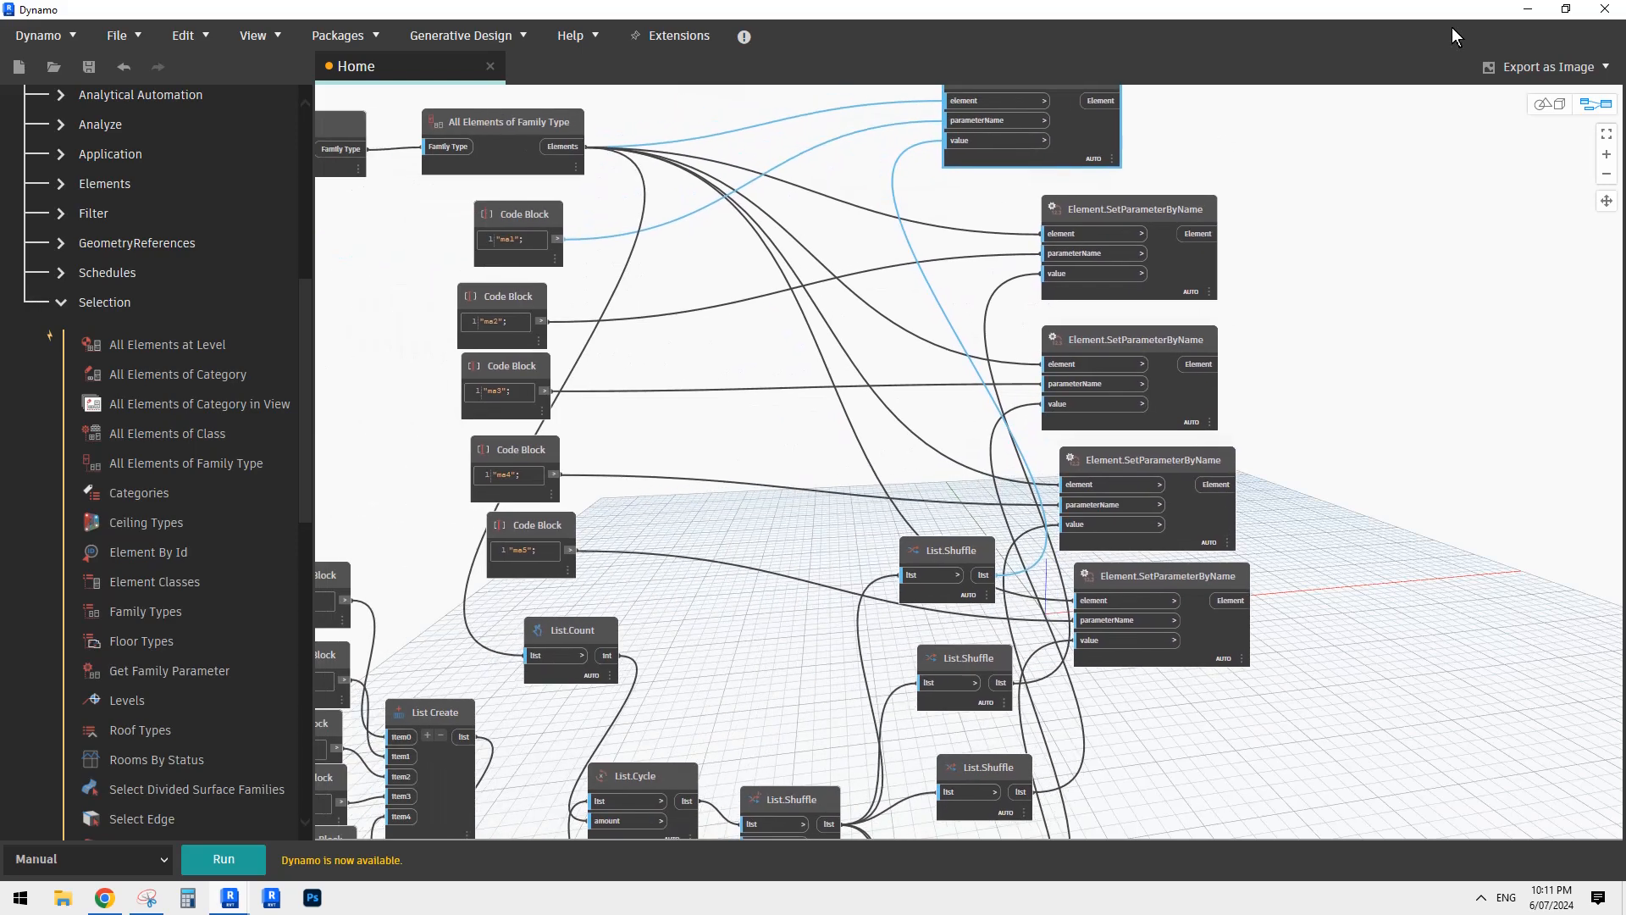
# Step: Return to the Revit mass family and inspect the coloured curved facade up close and as a whole
pyautogui.click(1528, 9)
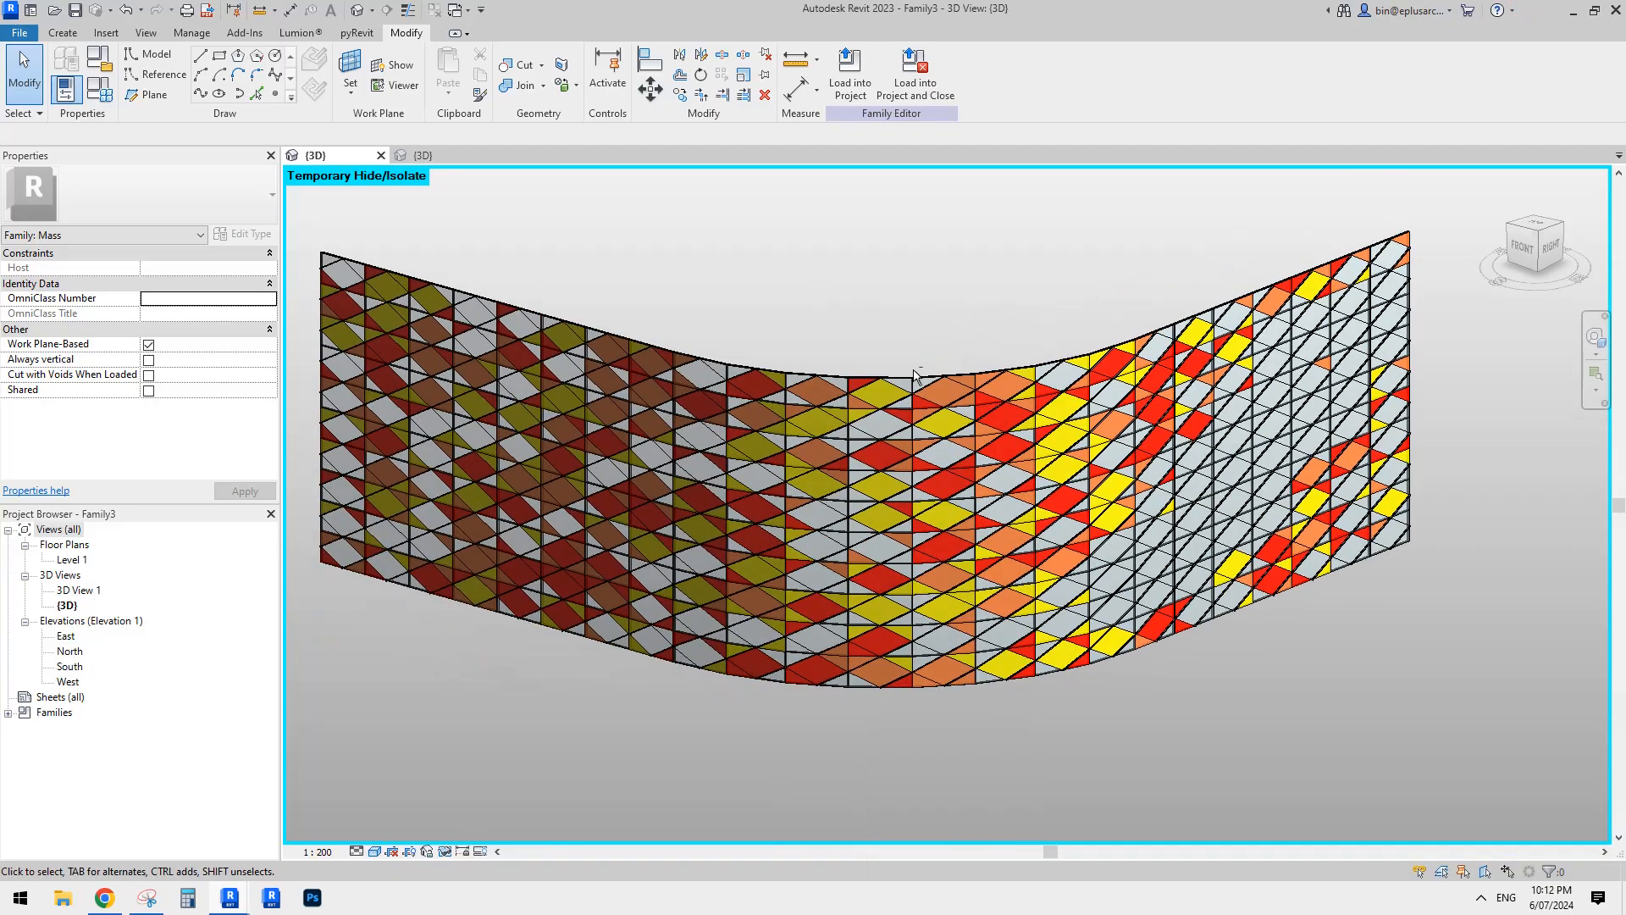
pyautogui.click(912, 472)
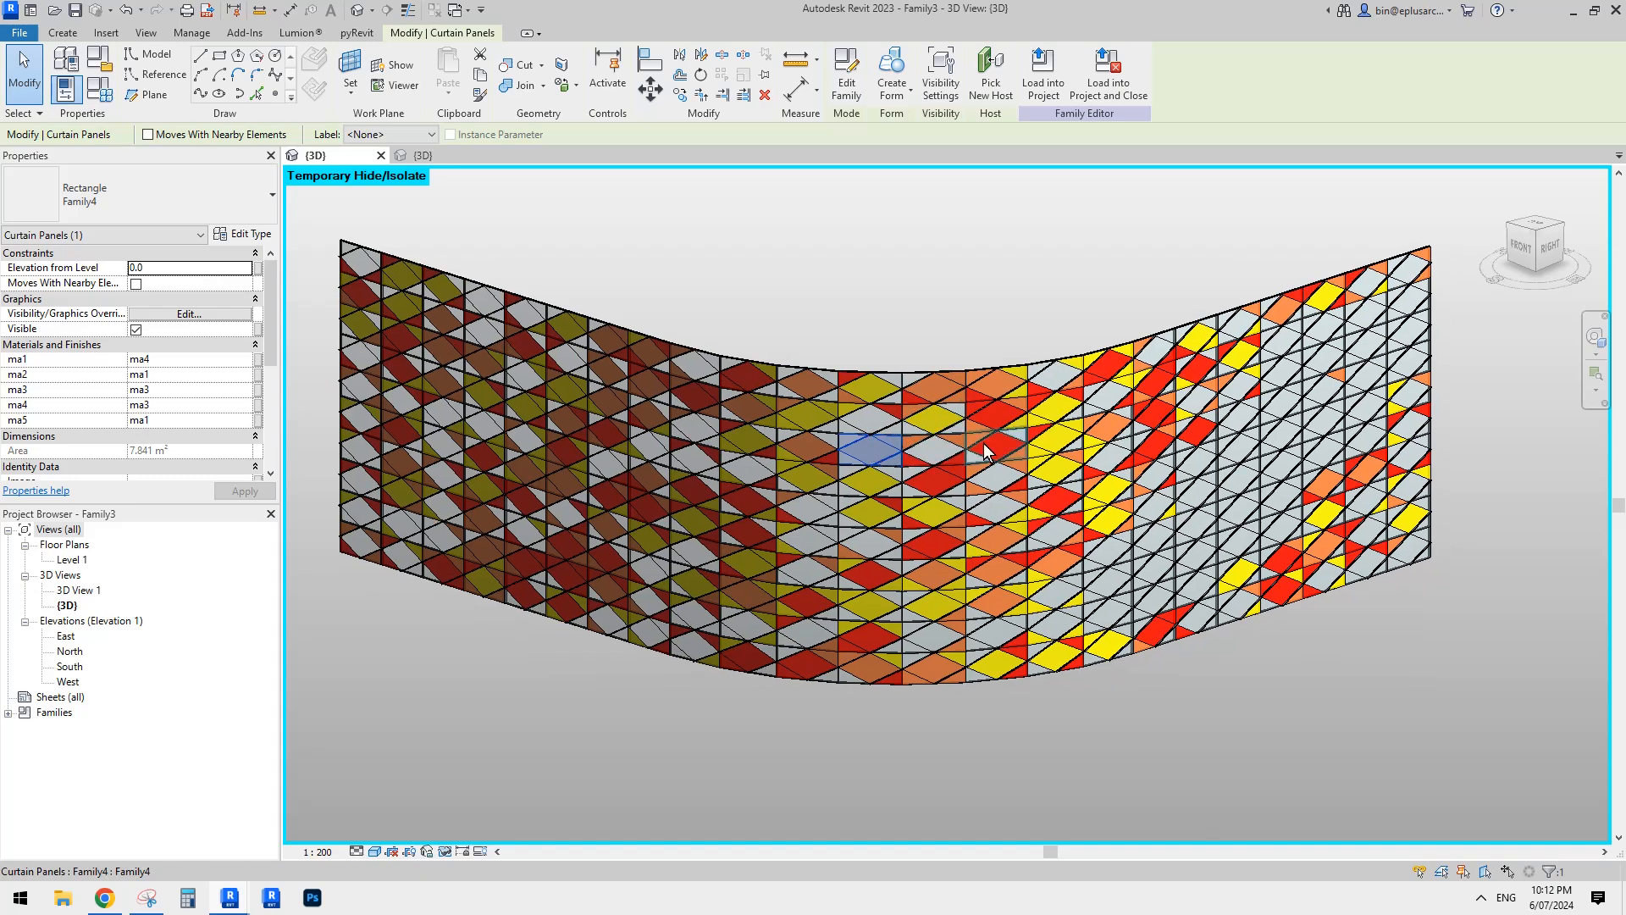
pyautogui.keyDown('shift'); pyautogui.moveTo(876, 466); pyautogui.dragTo(884, 456, button='middle'); pyautogui.keyUp('shift')
pyautogui.scroll(3, 859, 456)
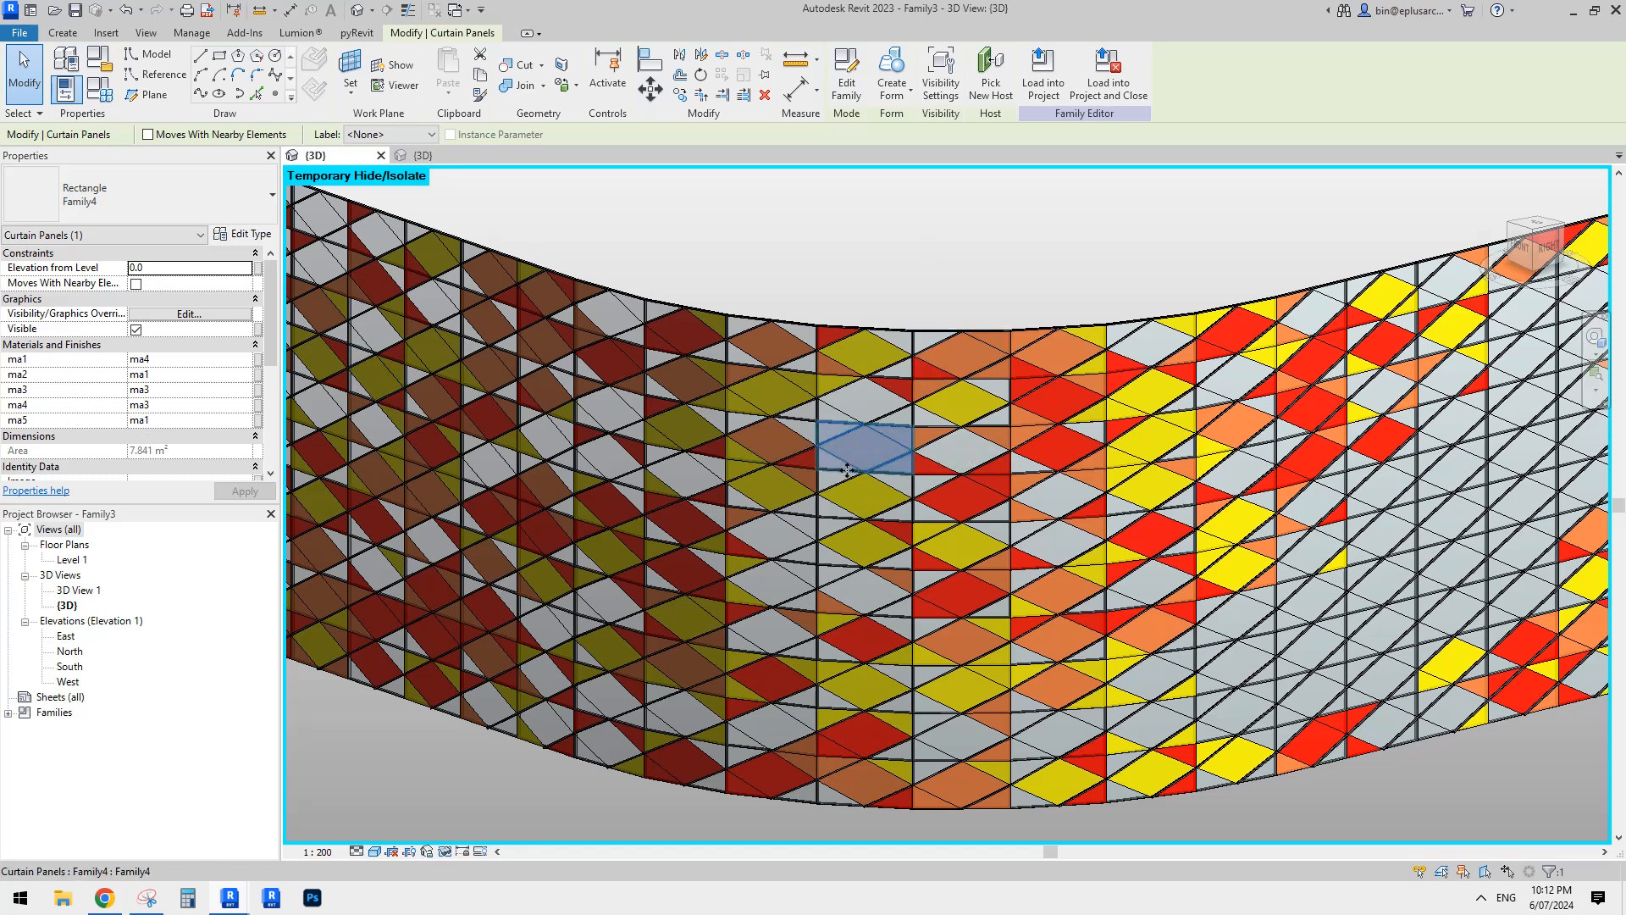
pyautogui.click(930, 275)
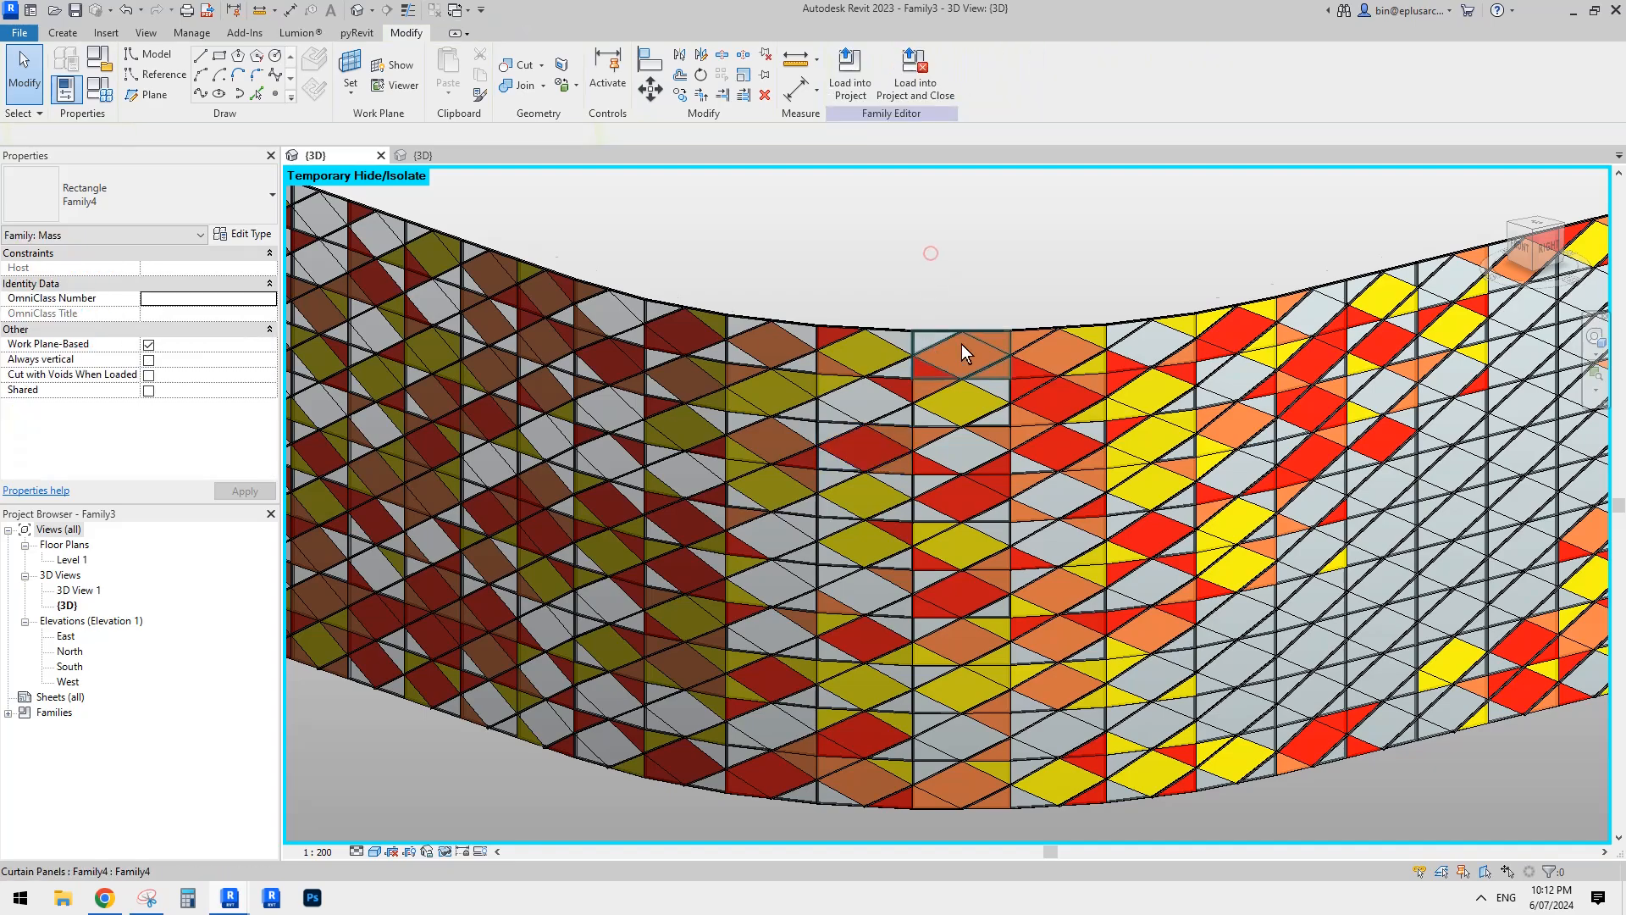
pyautogui.scroll(-2, 962, 344)
pyautogui.keyDown('shift'); pyautogui.moveTo(1016, 377); pyautogui.dragTo(1089, 454, button='middle'); pyautogui.keyUp('shift')
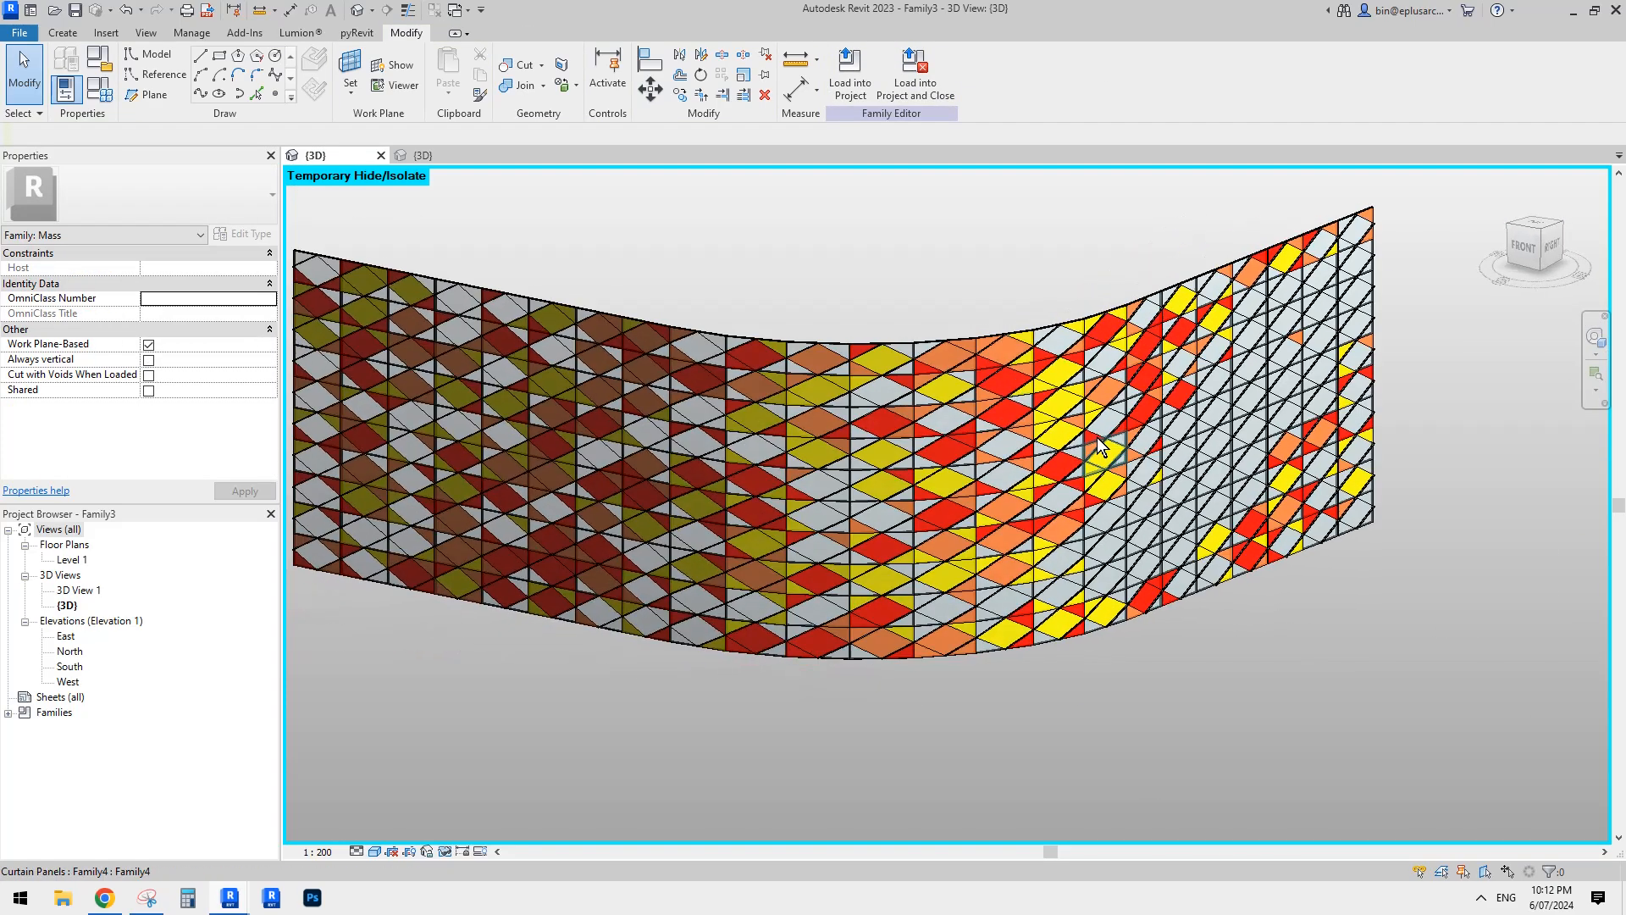
pyautogui.scroll(-3, 1089, 454)
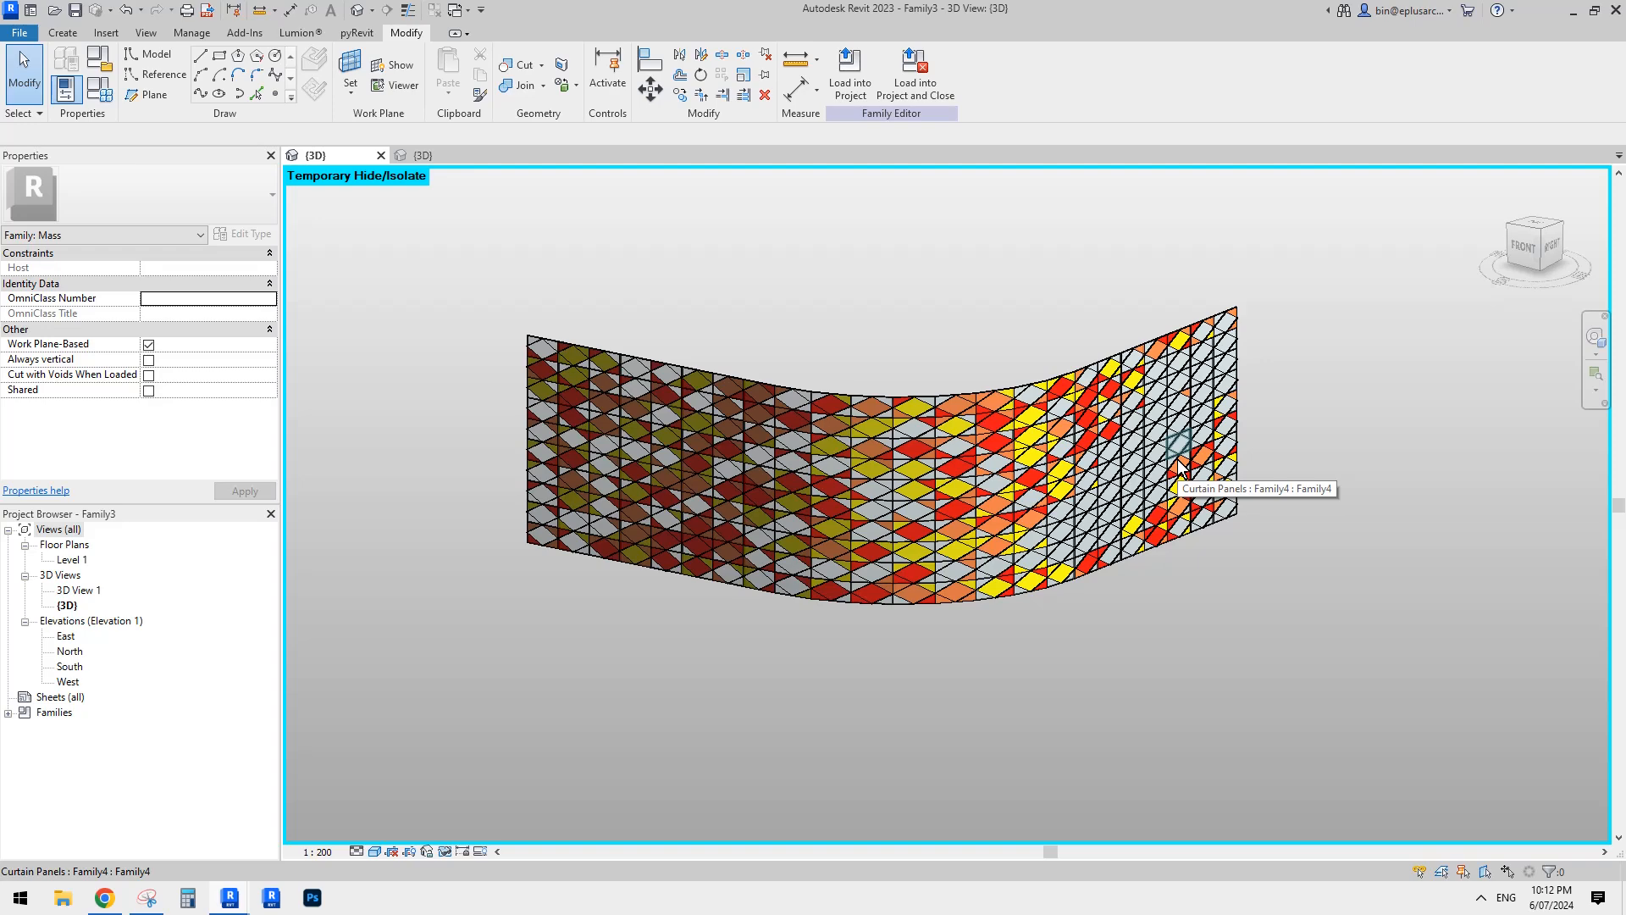
pyautogui.moveTo(765, 370); pyautogui.dragTo(694, 277, button='middle')
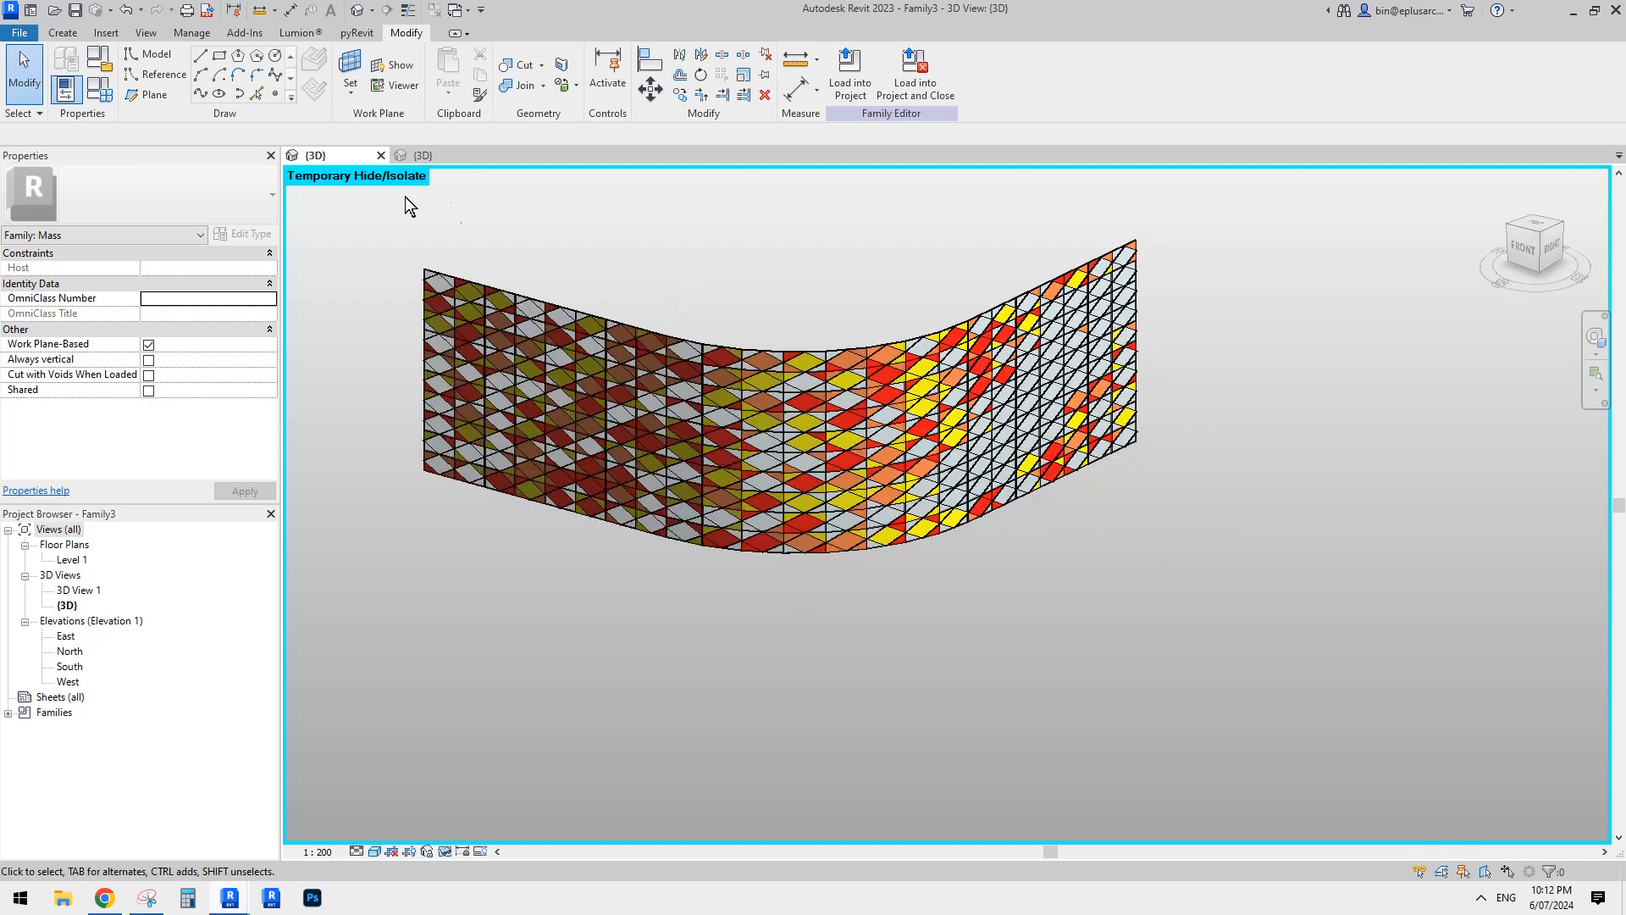
# Step: Reset the temporary hide/isolate in the 3D view
pyautogui.moveTo(531, 225); pyautogui.dragTo(526, 226, button='middle')
pyautogui.press('h')
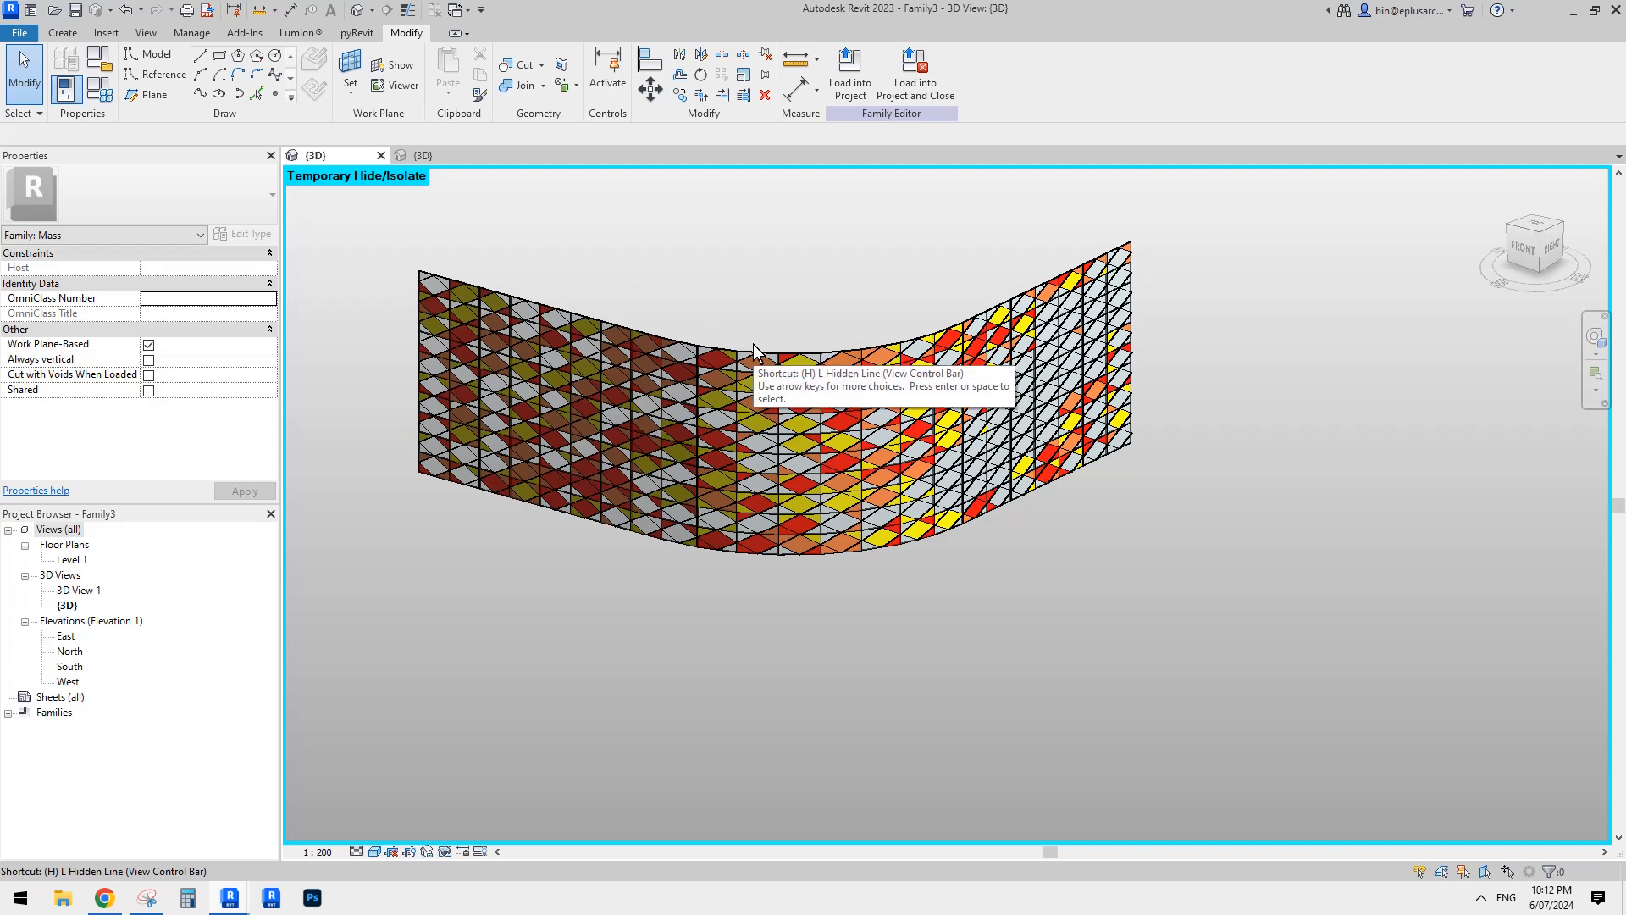
pyautogui.press('r')
pyautogui.moveTo(825, 427); pyautogui.dragTo(785, 388, button='middle')
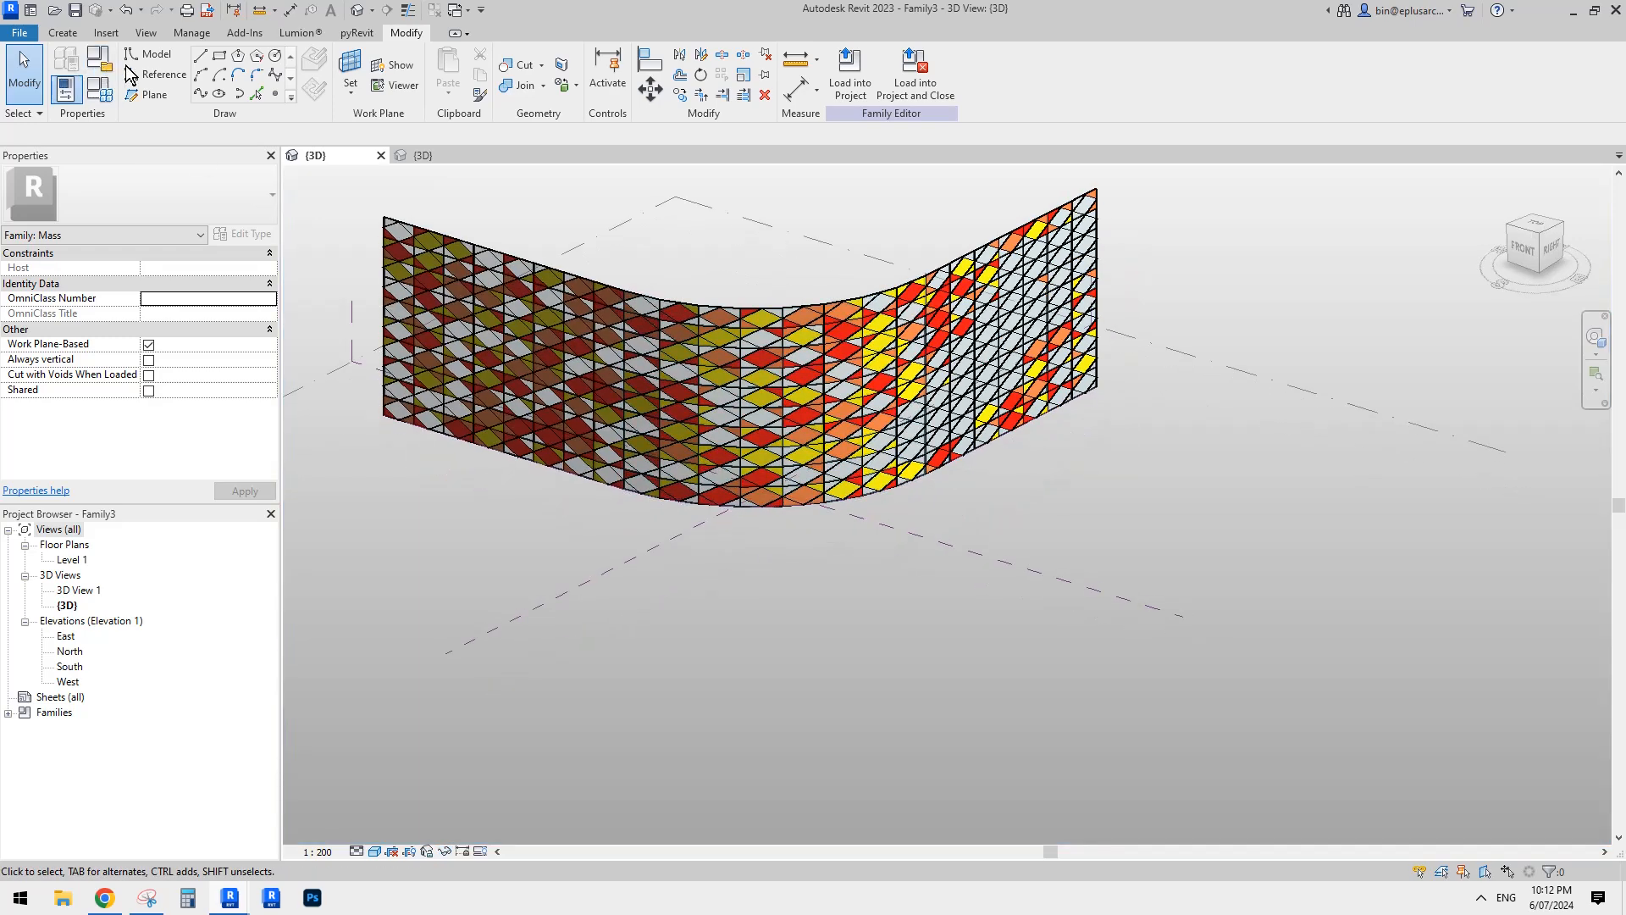
# Step: Draw a spline reference line about 24,021 mm long on Level 1 in front of the curved facade
pyautogui.moveTo(707, 273); pyautogui.dragTo(719, 335, button='middle')
pyautogui.keyDown('shift'); pyautogui.moveTo(627, 286); pyautogui.dragTo(623, 290, button='middle'); pyautogui.keyUp('shift')
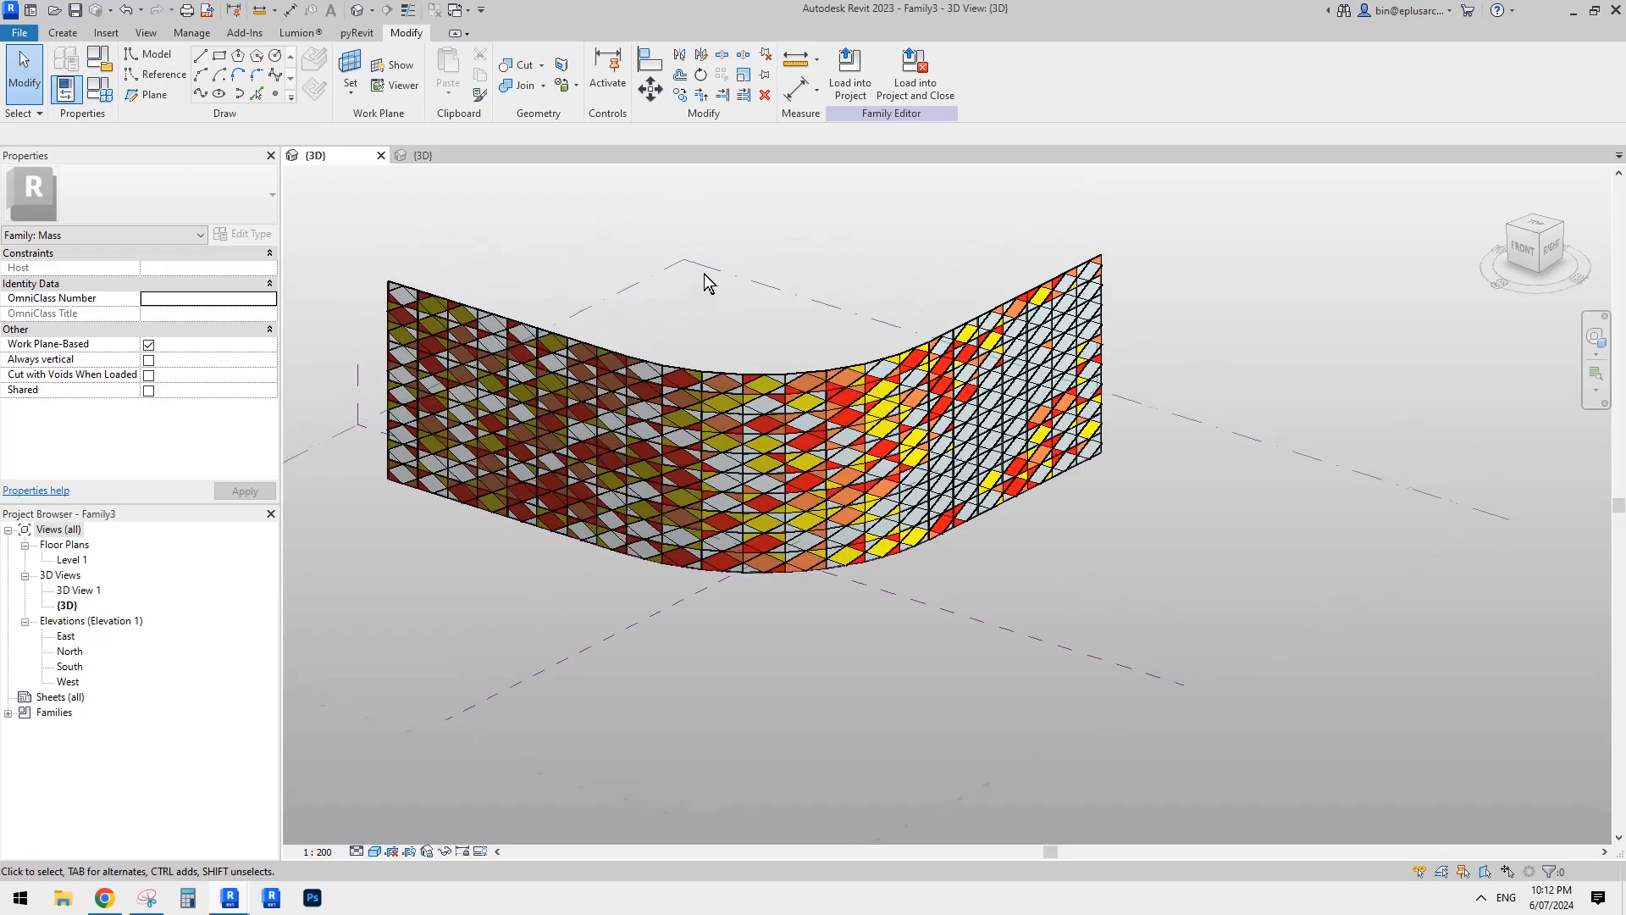
pyautogui.click(707, 267)
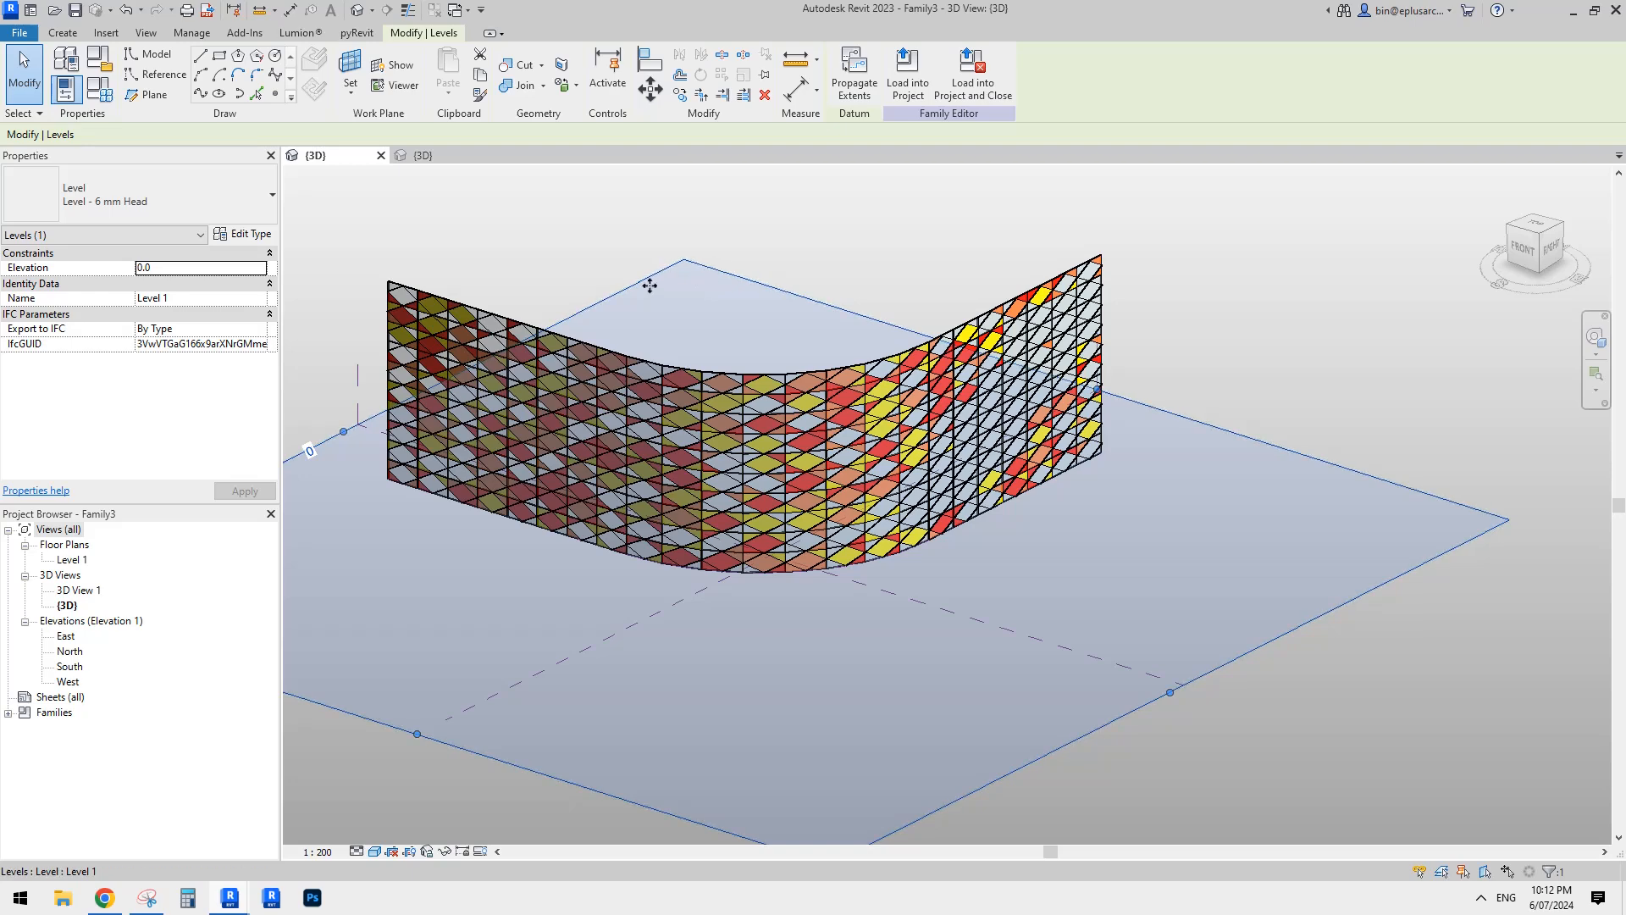
pyautogui.click(157, 74)
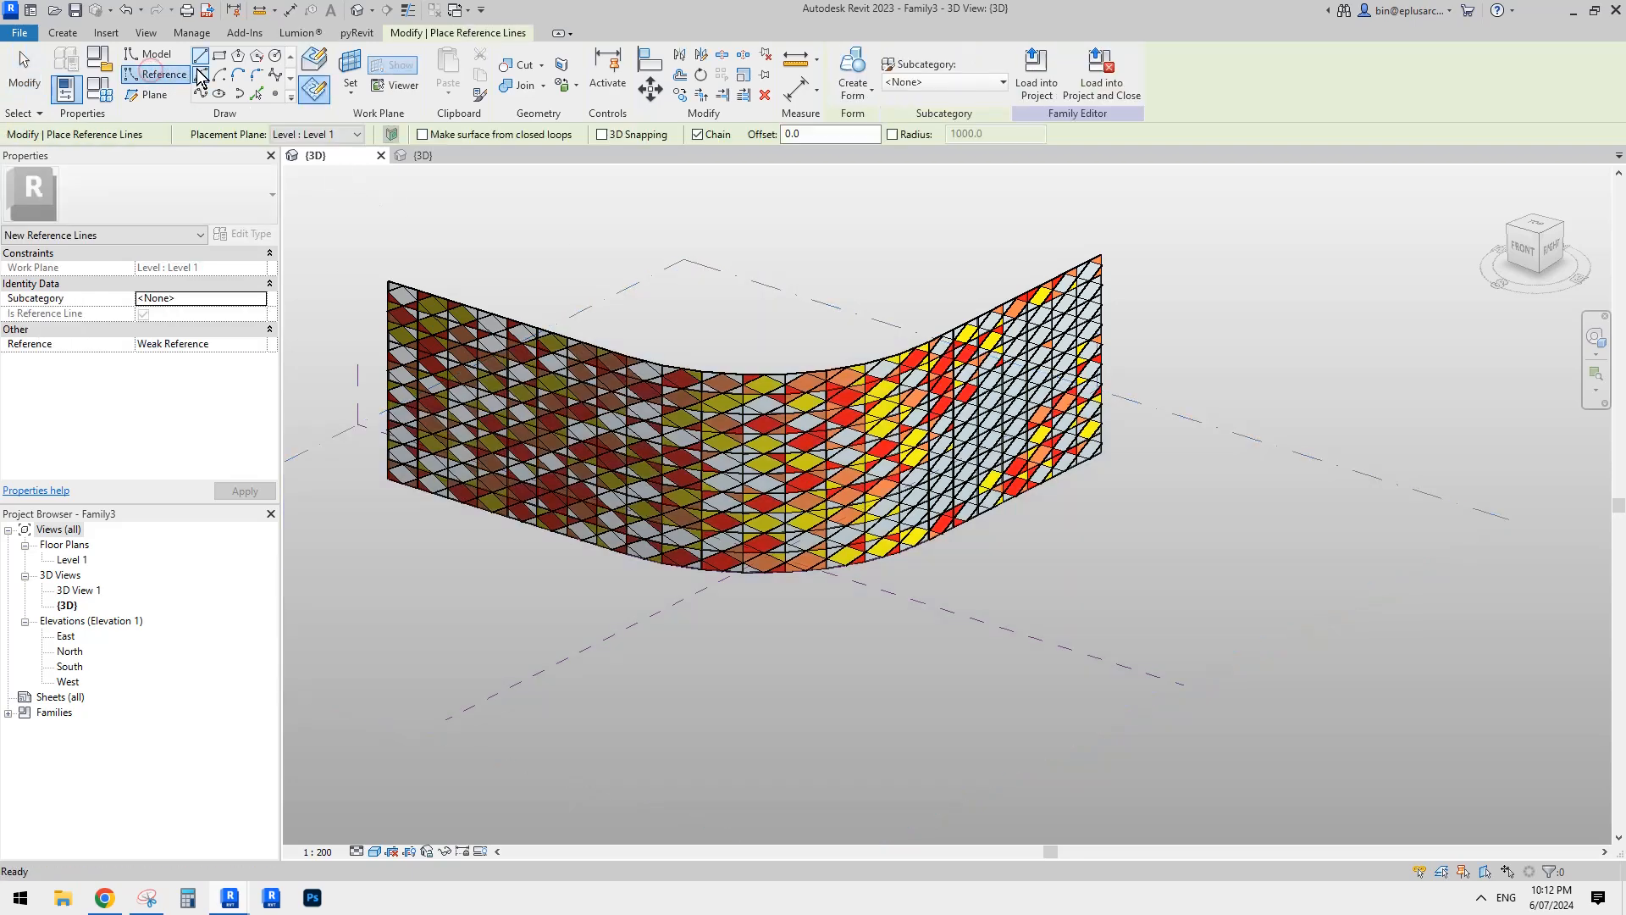
pyautogui.click(739, 701)
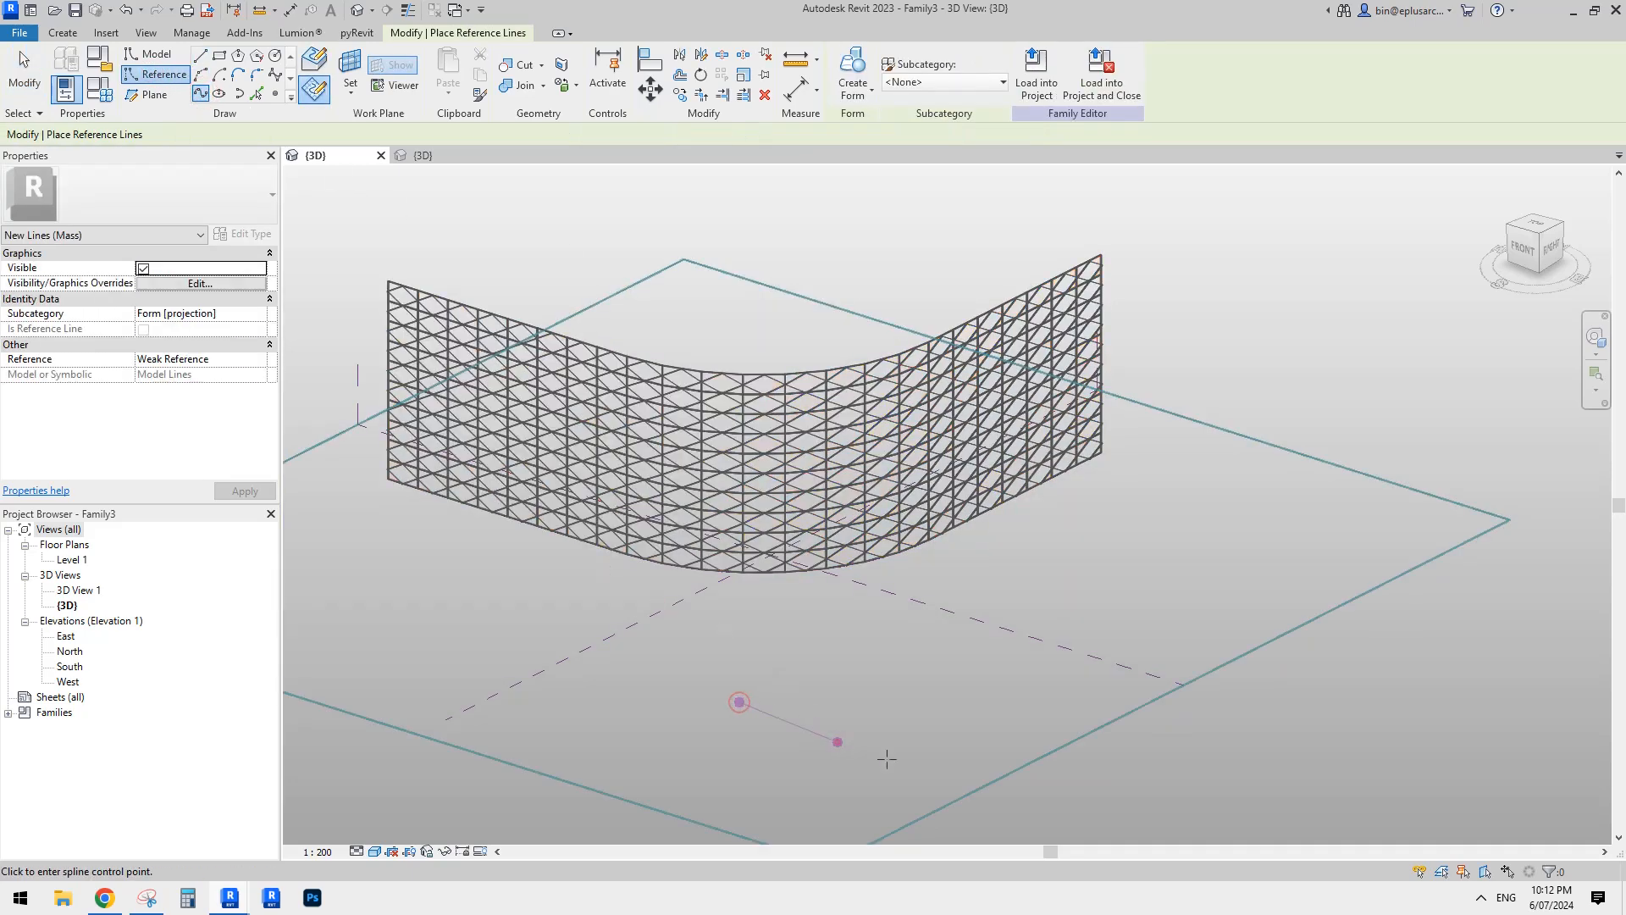
pyautogui.click(928, 773)
pyautogui.press('Escape')
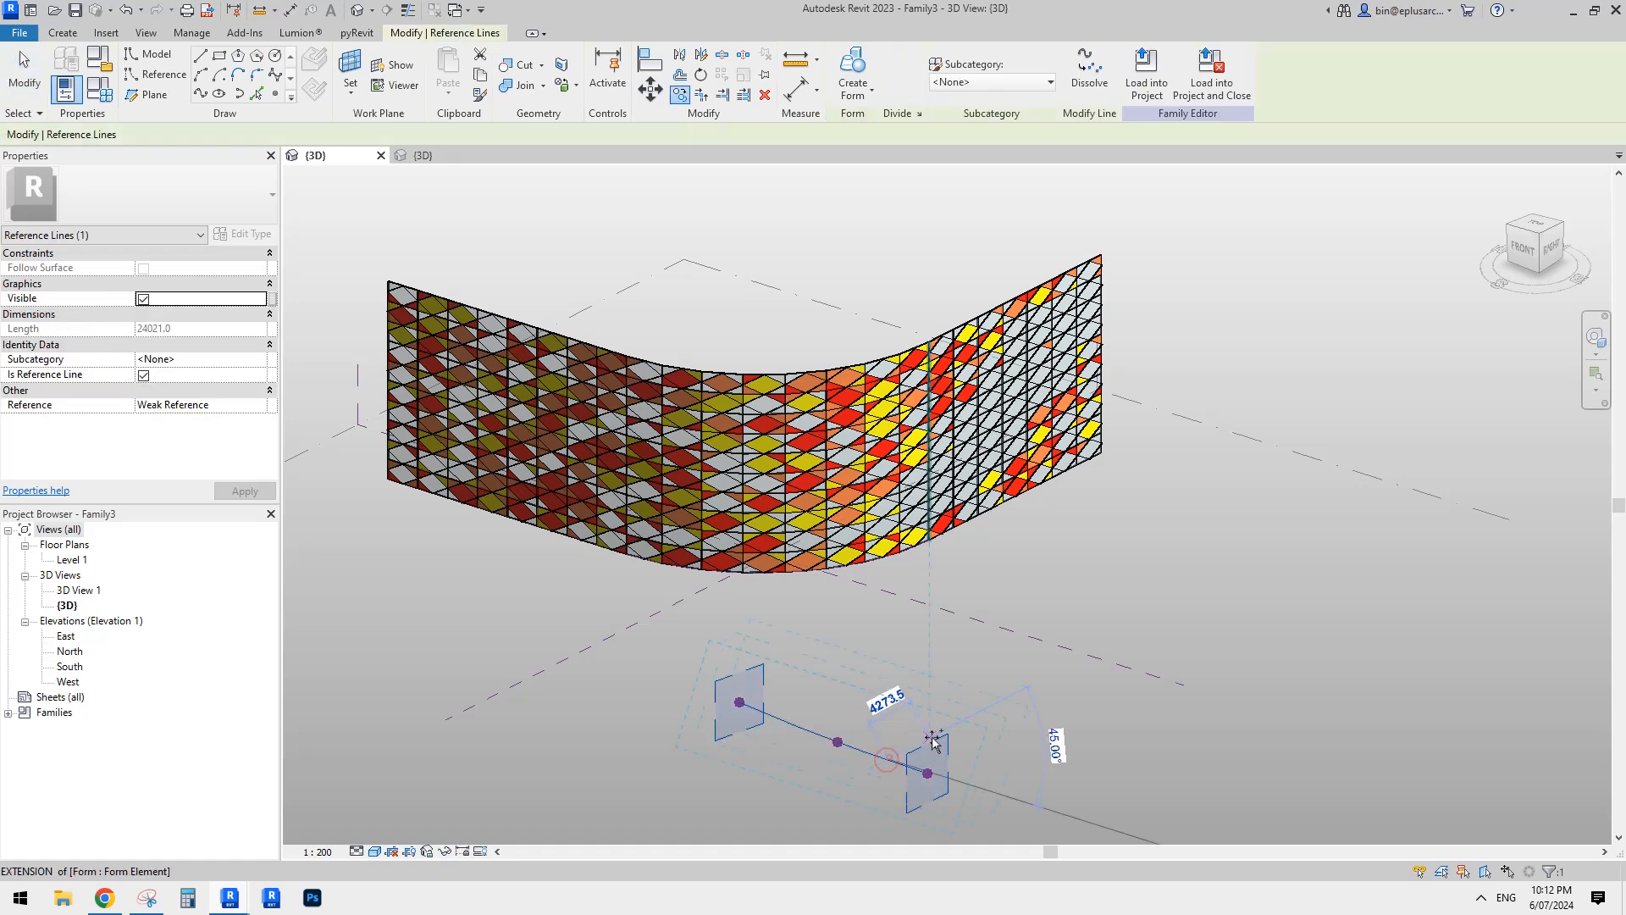
# Step: Copy the spline reference line twice towards the facade to make three roughly parallel lines
pyautogui.click(1024, 701)
pyautogui.press('Escape')
pyautogui.press('Escape')
pyautogui.moveTo(913, 732); pyautogui.dragTo(1025, 686)
# Step: Select all three spline reference lines and create a surface form from them
pyautogui.keyDown('ctrl'); pyautogui.click(939, 722); pyautogui.keyUp('ctrl')
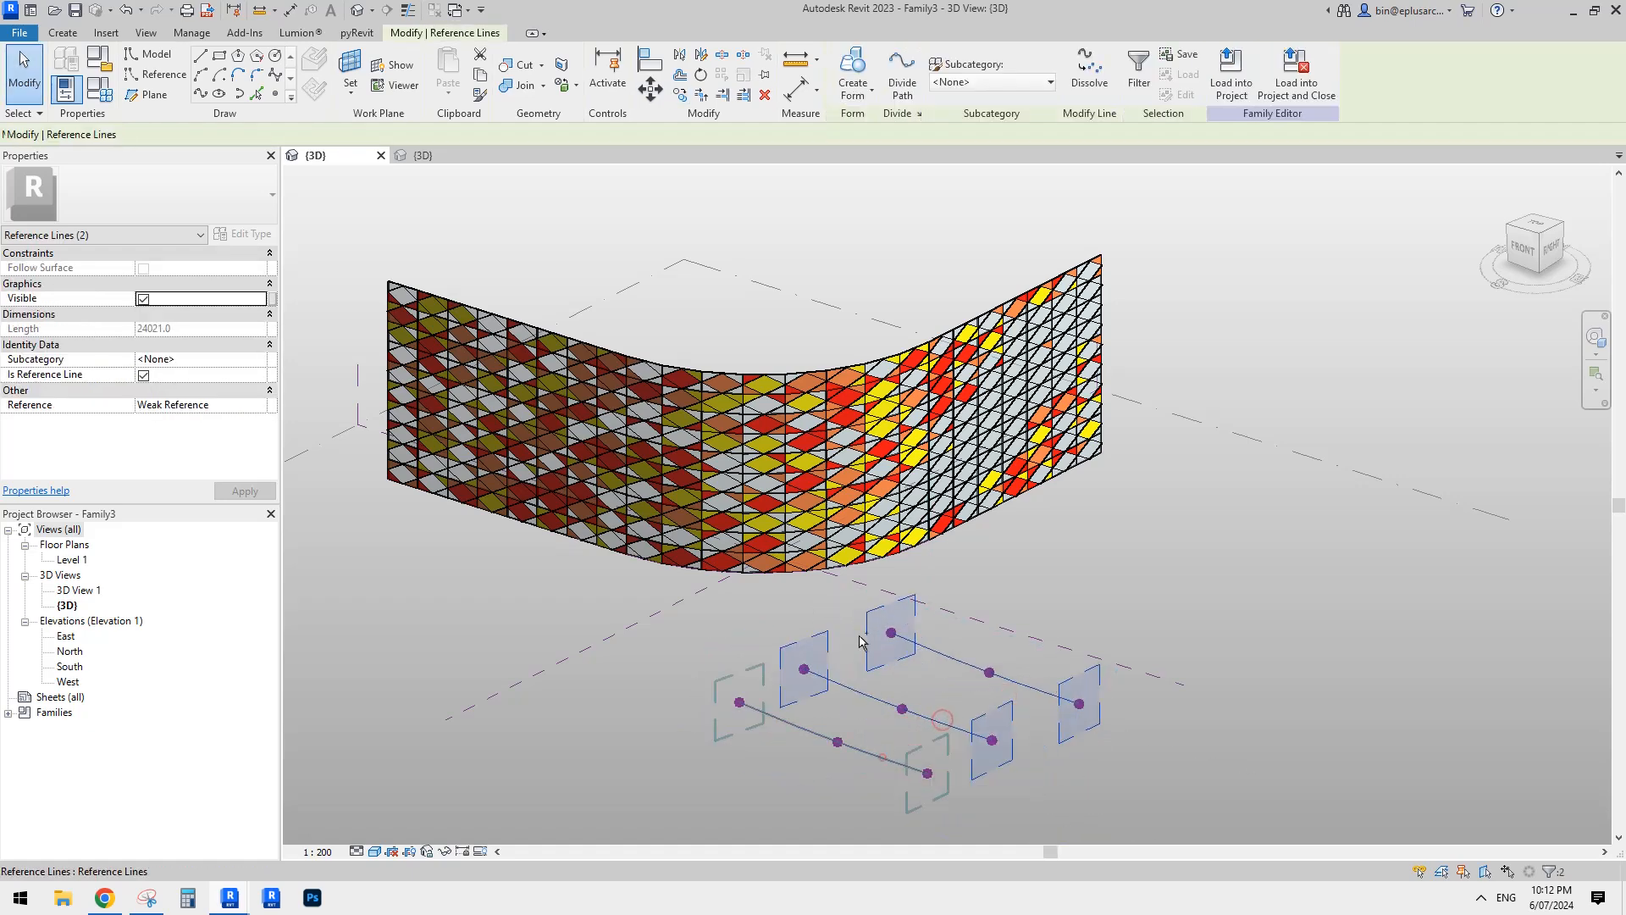
pyautogui.keyDown('ctrl'); pyautogui.click(883, 757); pyautogui.keyUp('ctrl')
pyautogui.click(852, 72)
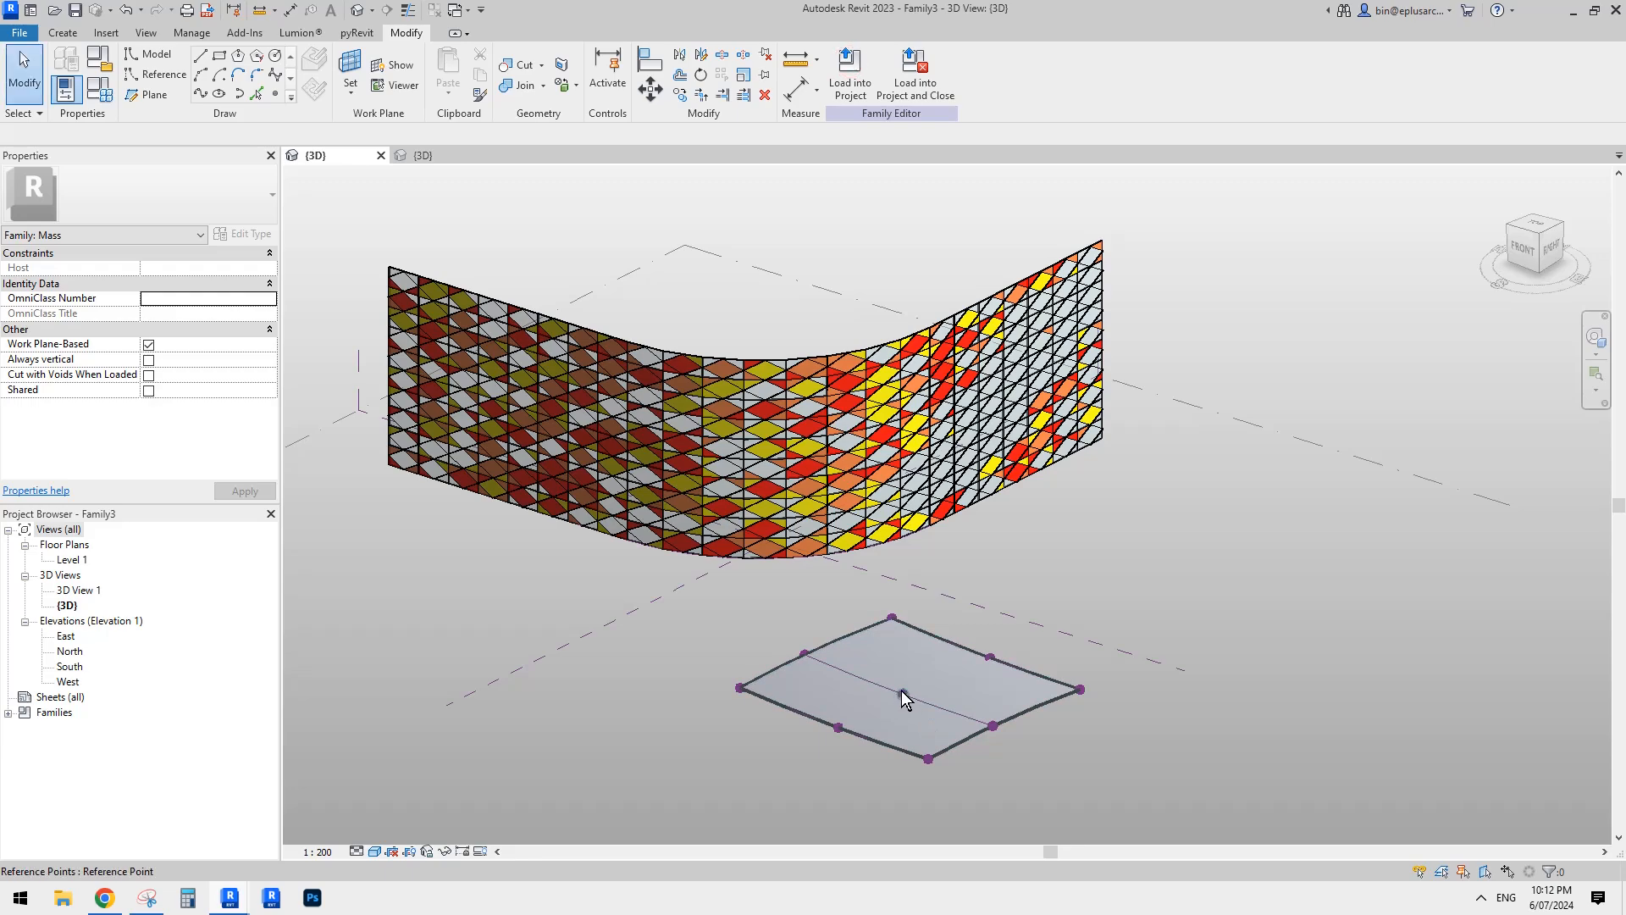
# Step: Shape the new form into a shallow dome by raising its centre reference point and lowering it again partway
pyautogui.scroll(1, 919, 703)
pyautogui.moveTo(903, 663); pyautogui.dragTo(905, 578)
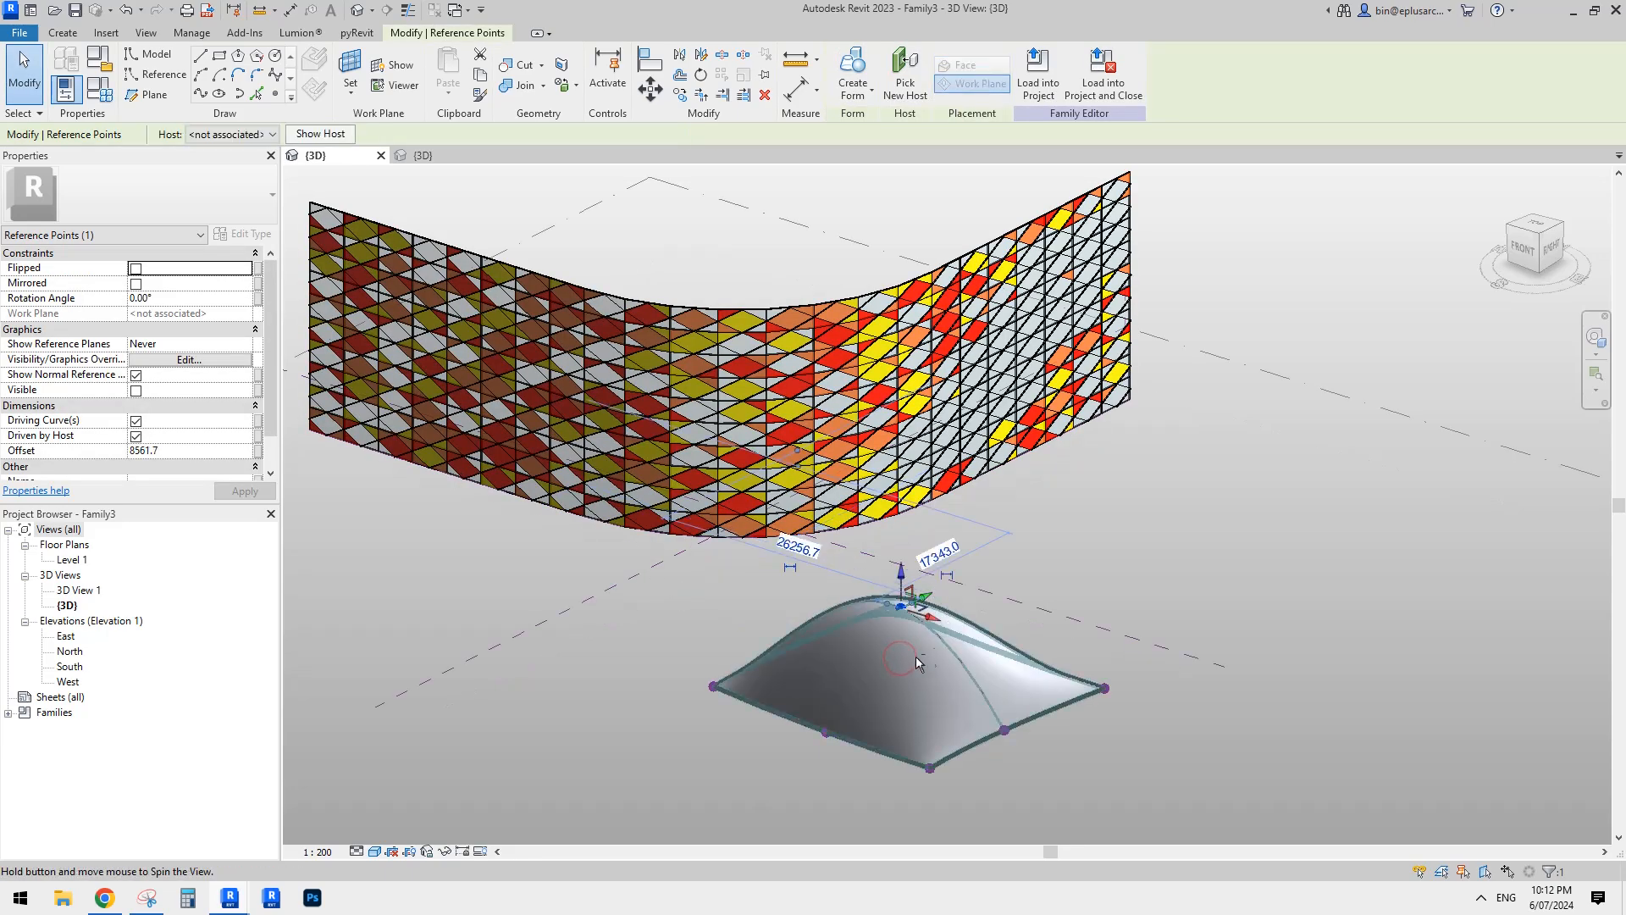
pyautogui.keyDown('shift'); pyautogui.moveTo(913, 654); pyautogui.dragTo(959, 597, button='middle'); pyautogui.keyUp('shift')
pyautogui.press('Escape')
pyautogui.click(902, 601)
pyautogui.moveTo(903, 576); pyautogui.dragTo(907, 633)
pyautogui.keyDown('shift'); pyautogui.moveTo(974, 635); pyautogui.dragTo(872, 719, button='middle'); pyautogui.keyUp('shift')
# Step: Divide the surface of the domed form into a UV grid
pyautogui.click(872, 720)
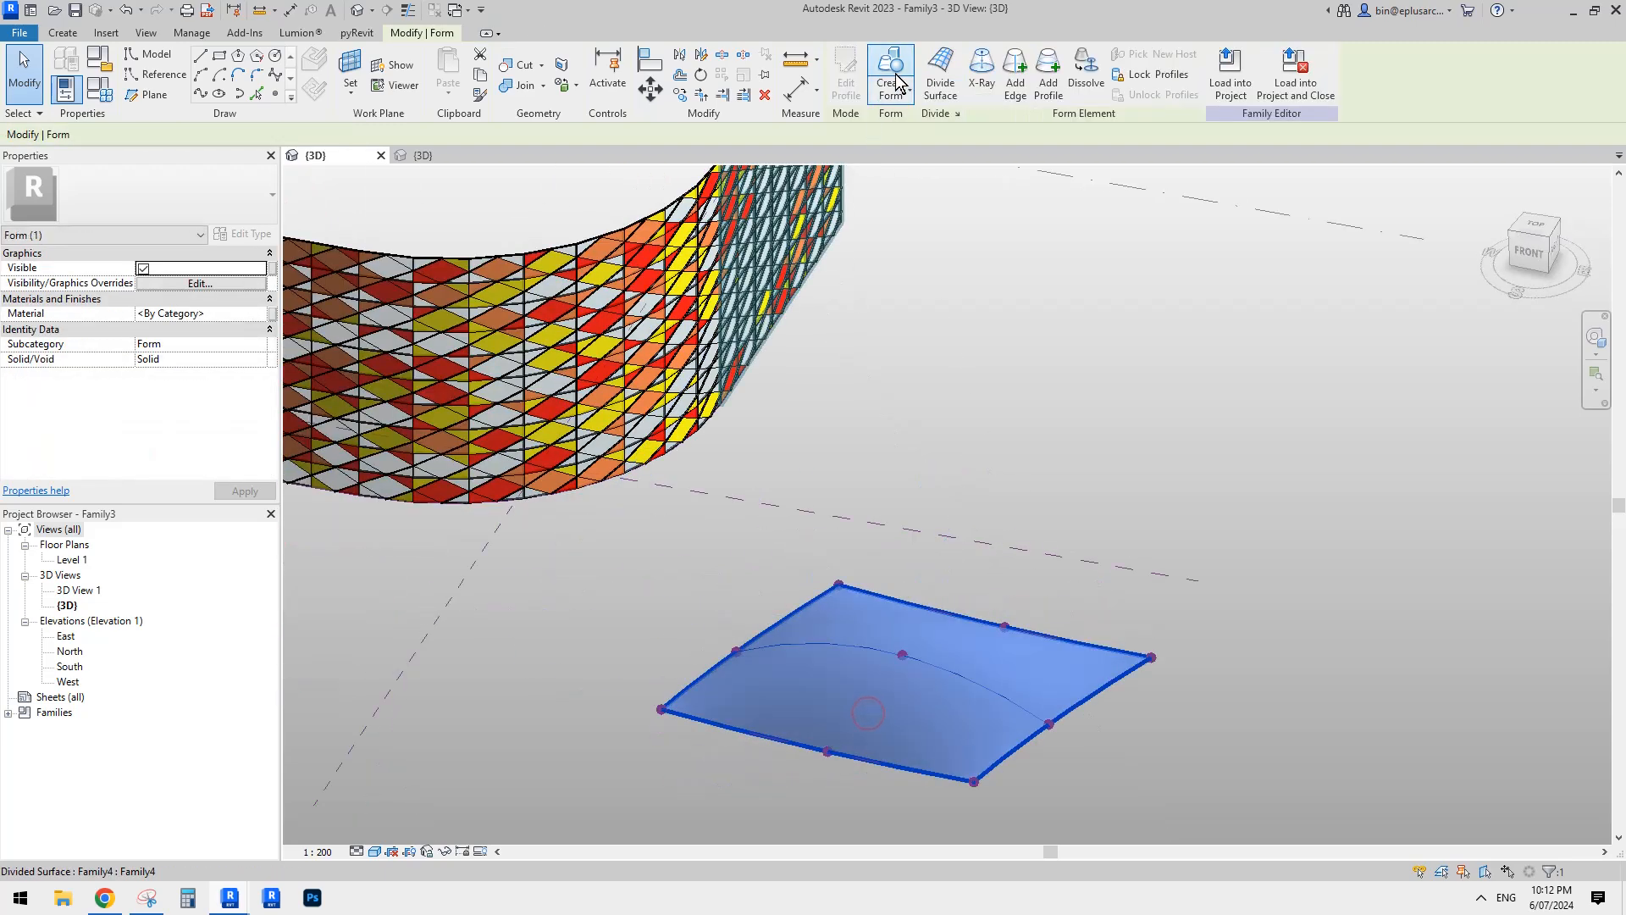
pyautogui.click(925, 63)
pyautogui.click(1097, 475)
pyautogui.keyDown('shift'); pyautogui.moveTo(1094, 660); pyautogui.dragTo(1023, 684, button='middle'); pyautogui.keyUp('shift')
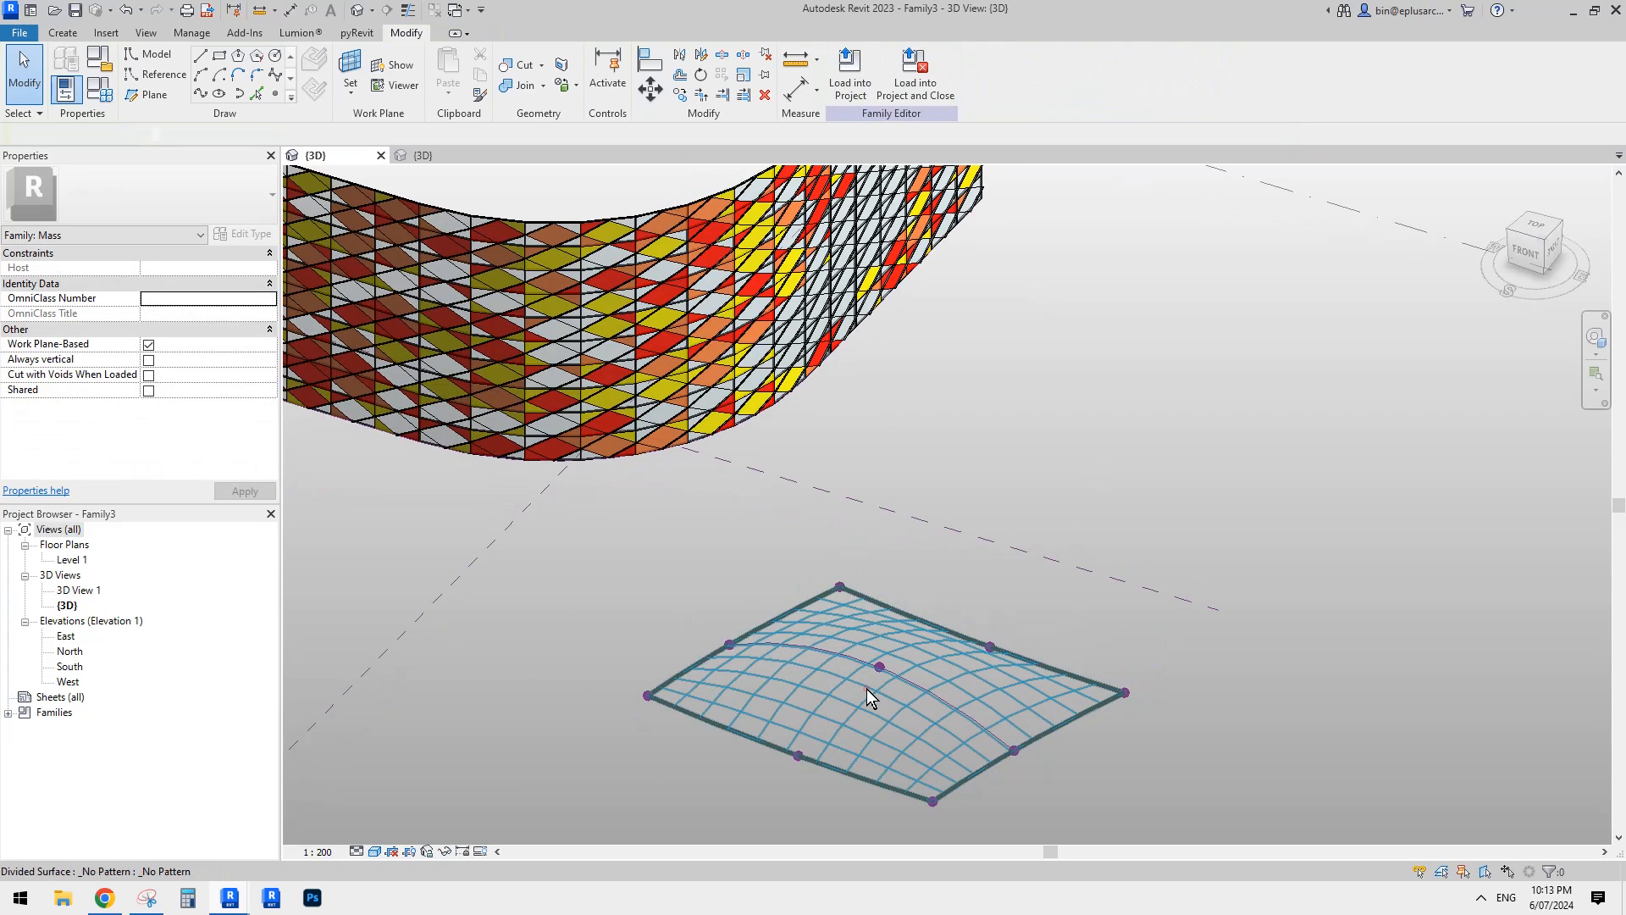
# Step: Apply the Family4 rectangle panel to the dome's divided surface
pyautogui.click(866, 689)
pyautogui.click(190, 199)
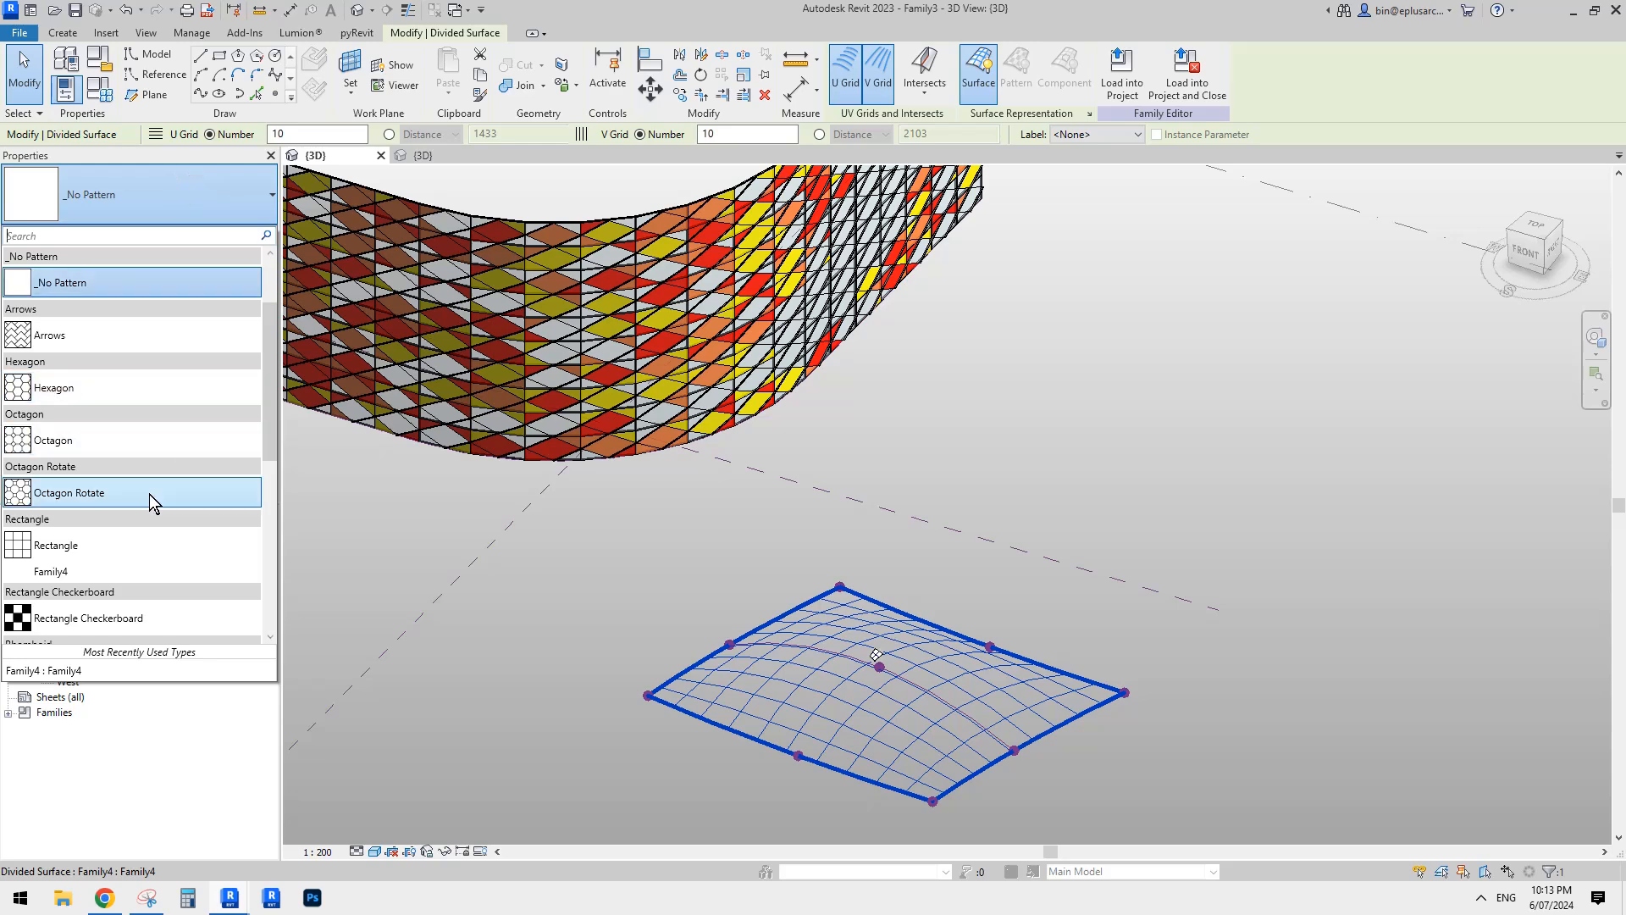
pyautogui.click(75, 572)
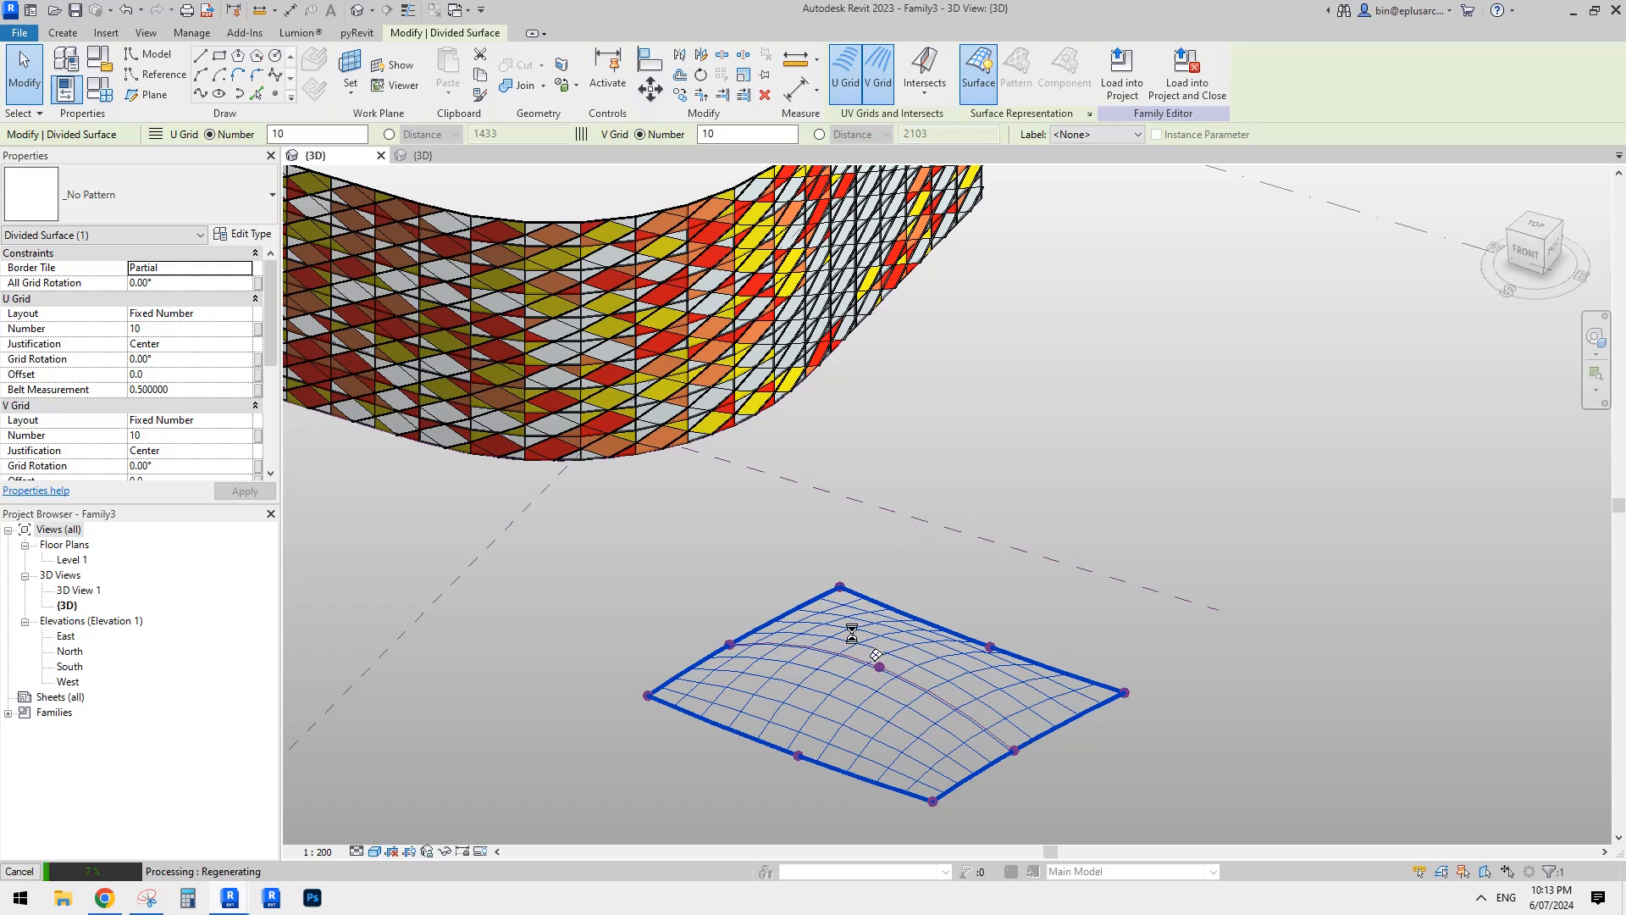
pyautogui.moveTo(1067, 765); pyautogui.dragTo(1120, 704, button='middle')
pyautogui.scroll(4, 1140, 735)
pyautogui.click(1141, 735)
pyautogui.scroll(-7, 1029, 671)
pyautogui.moveTo(913, 629); pyautogui.dragTo(1051, 666, button='middle')
pyautogui.scroll(1, 821, 576)
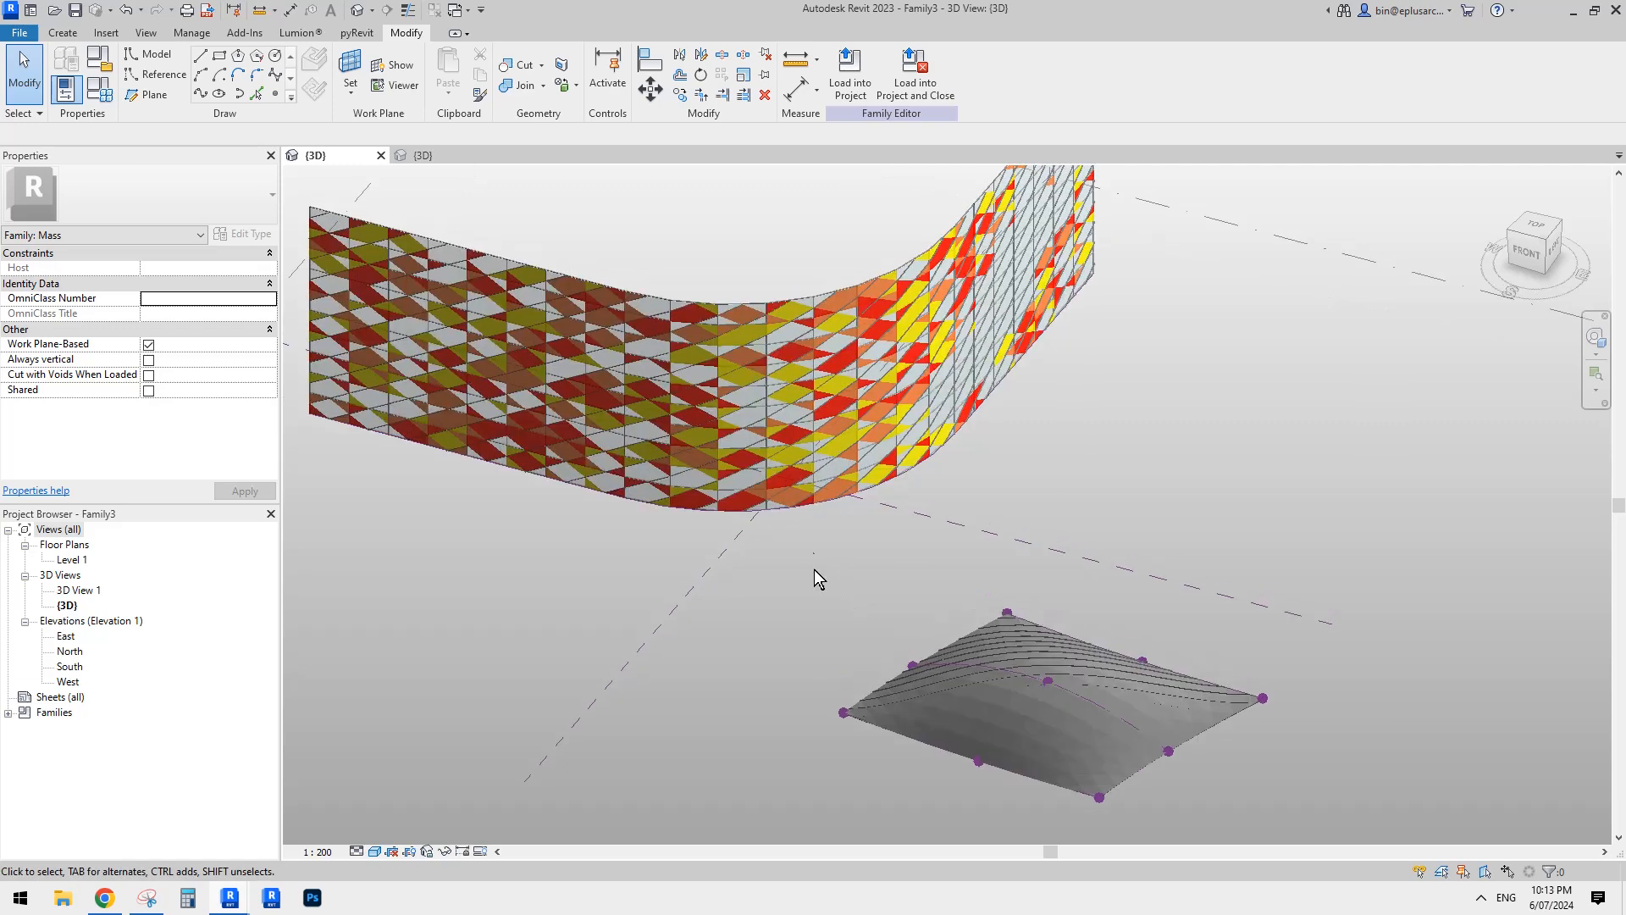
# Step: Delete the panelled divided surfaces from the curved middle and both straight ends of the facade
pyautogui.click(837, 436)
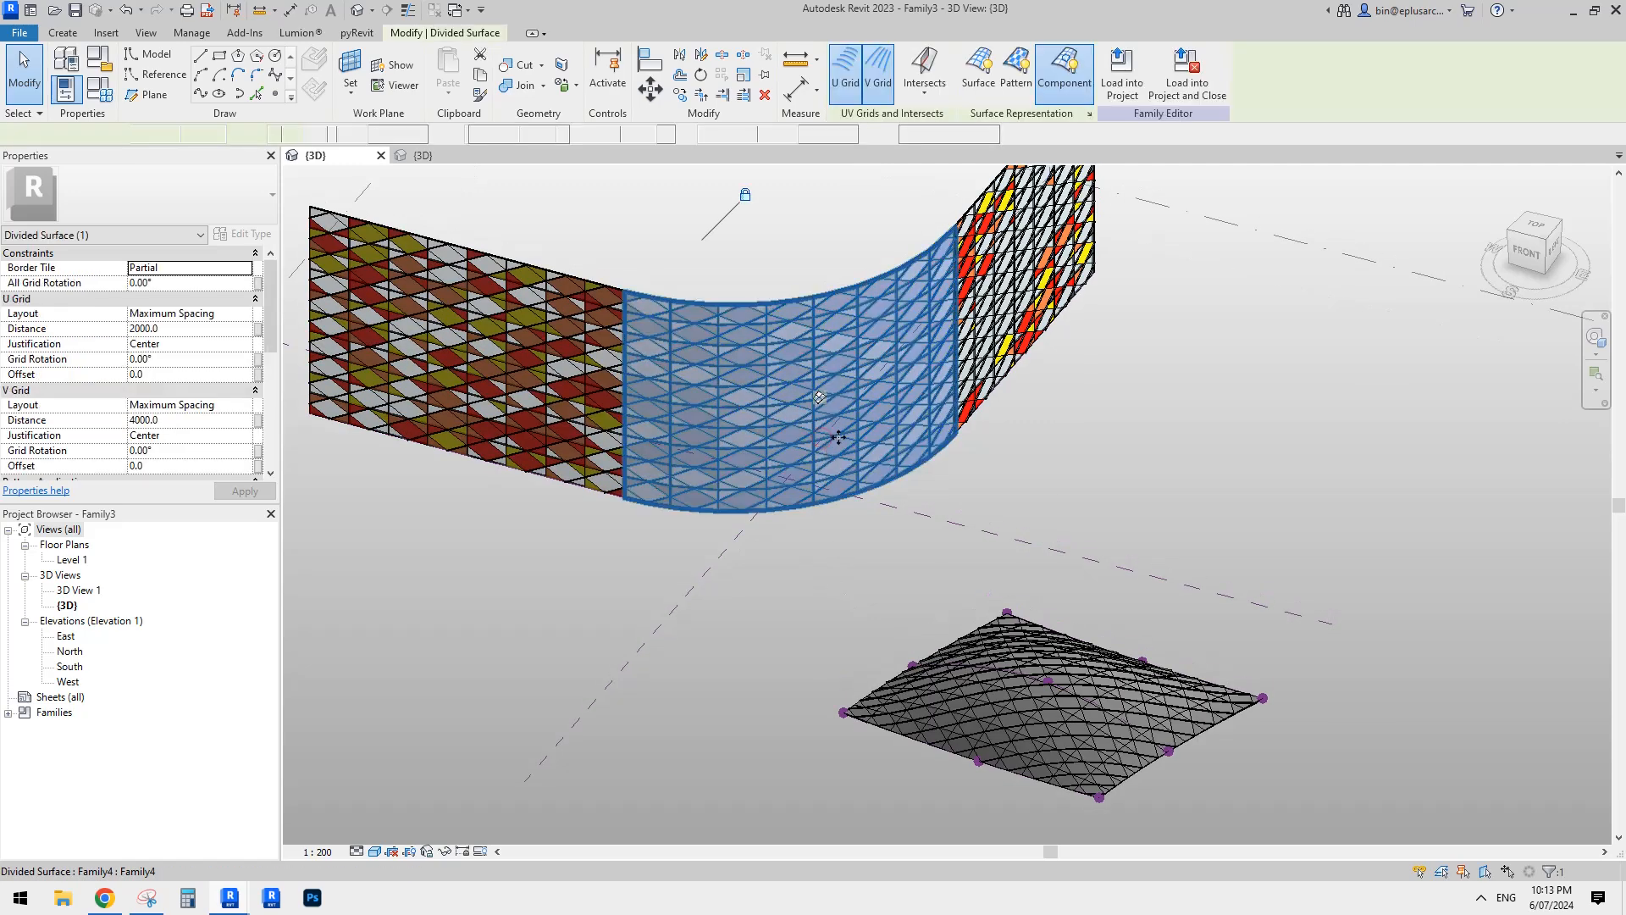
pyautogui.press('d')
pyautogui.press('e')
pyautogui.click(999, 360)
pyautogui.press('d')
pyautogui.press('e')
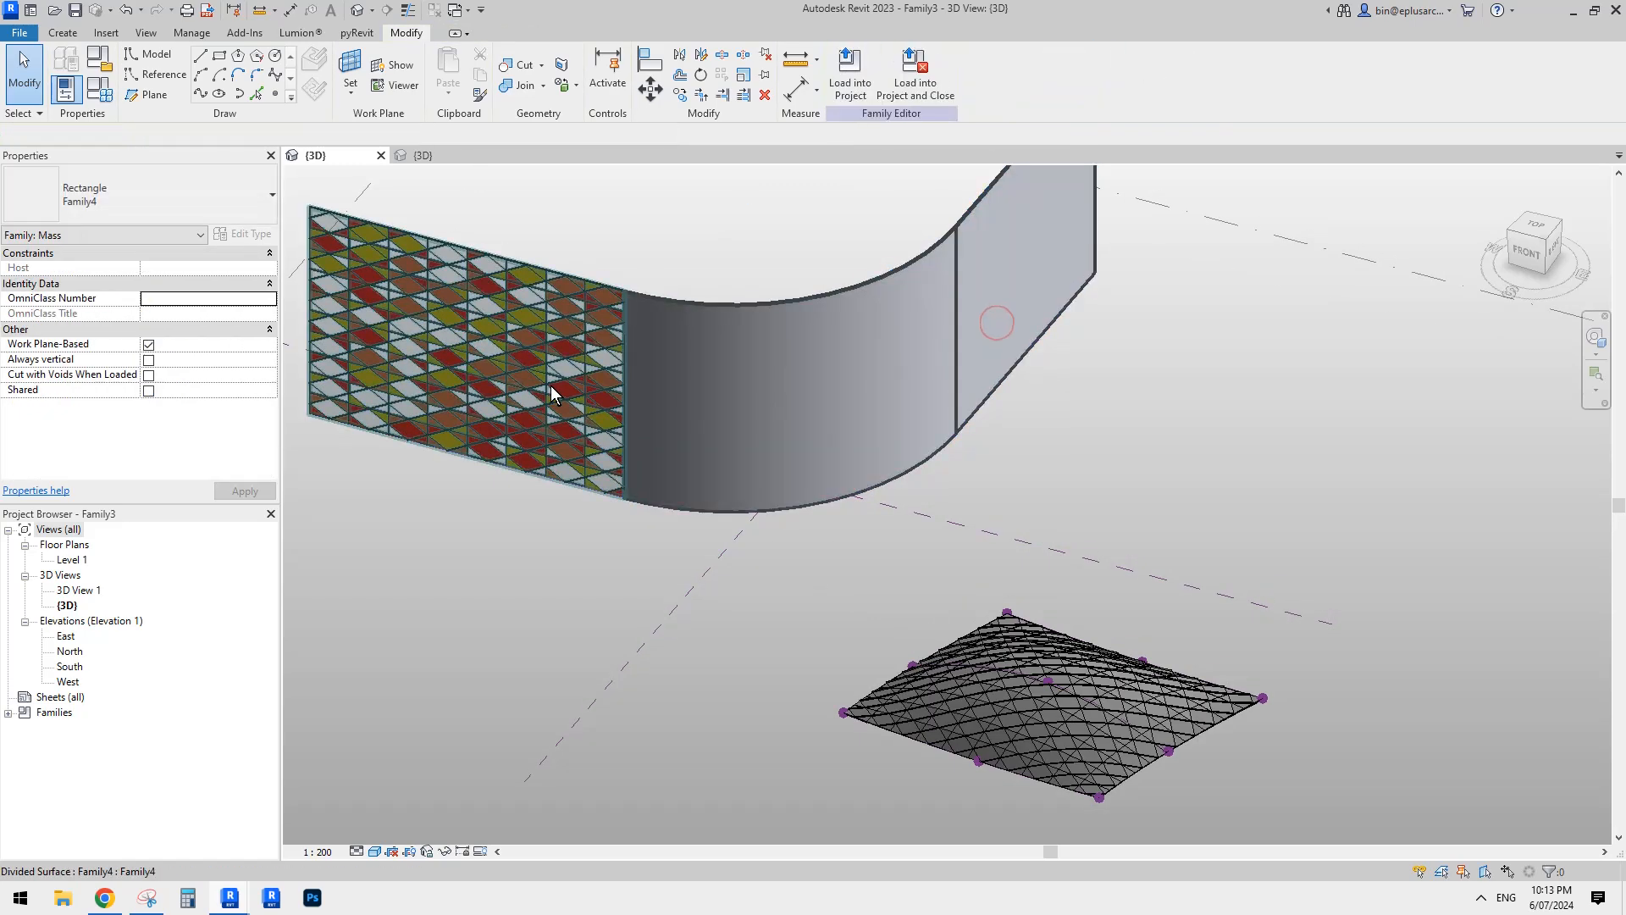
pyautogui.click(547, 390)
pyautogui.press('e')
# Step: Switch to the Dynamo graph, run it to randomly colour the dome's Family4 panels, and return to the Revit family
pyautogui.moveTo(895, 493); pyautogui.dragTo(810, 485, button='middle')
pyautogui.moveTo(921, 781); pyautogui.dragTo(801, 724, button='middle')
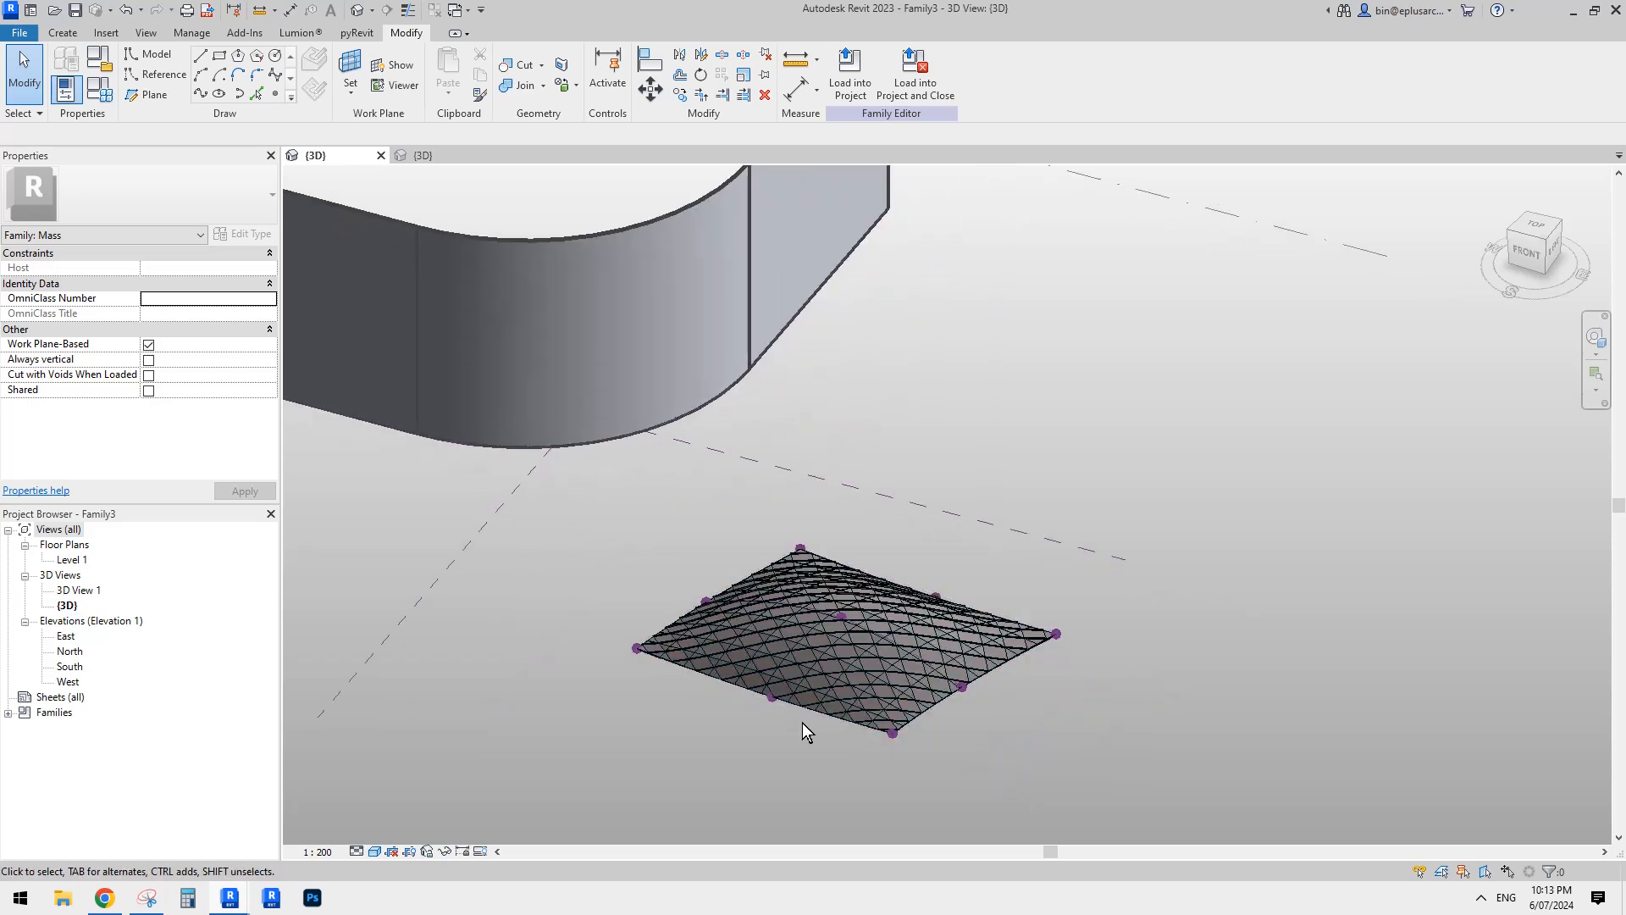
pyautogui.scroll(1, 796, 707)
pyautogui.moveTo(704, 643); pyautogui.dragTo(691, 639, button='middle')
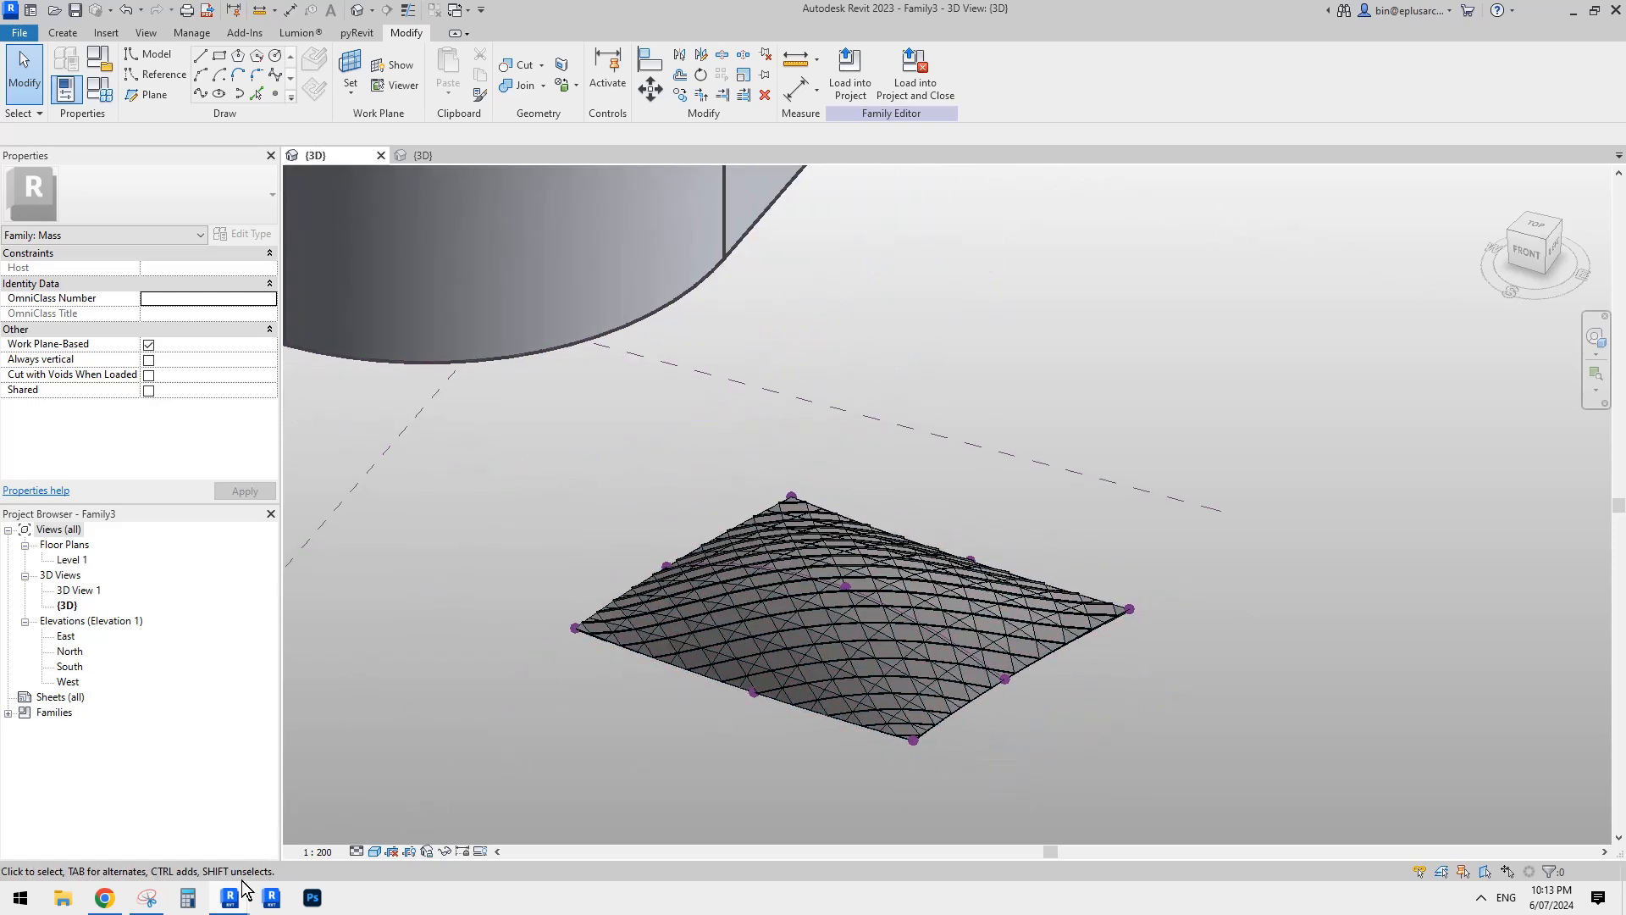
pyautogui.moveTo(238, 904)
pyautogui.click(279, 845)
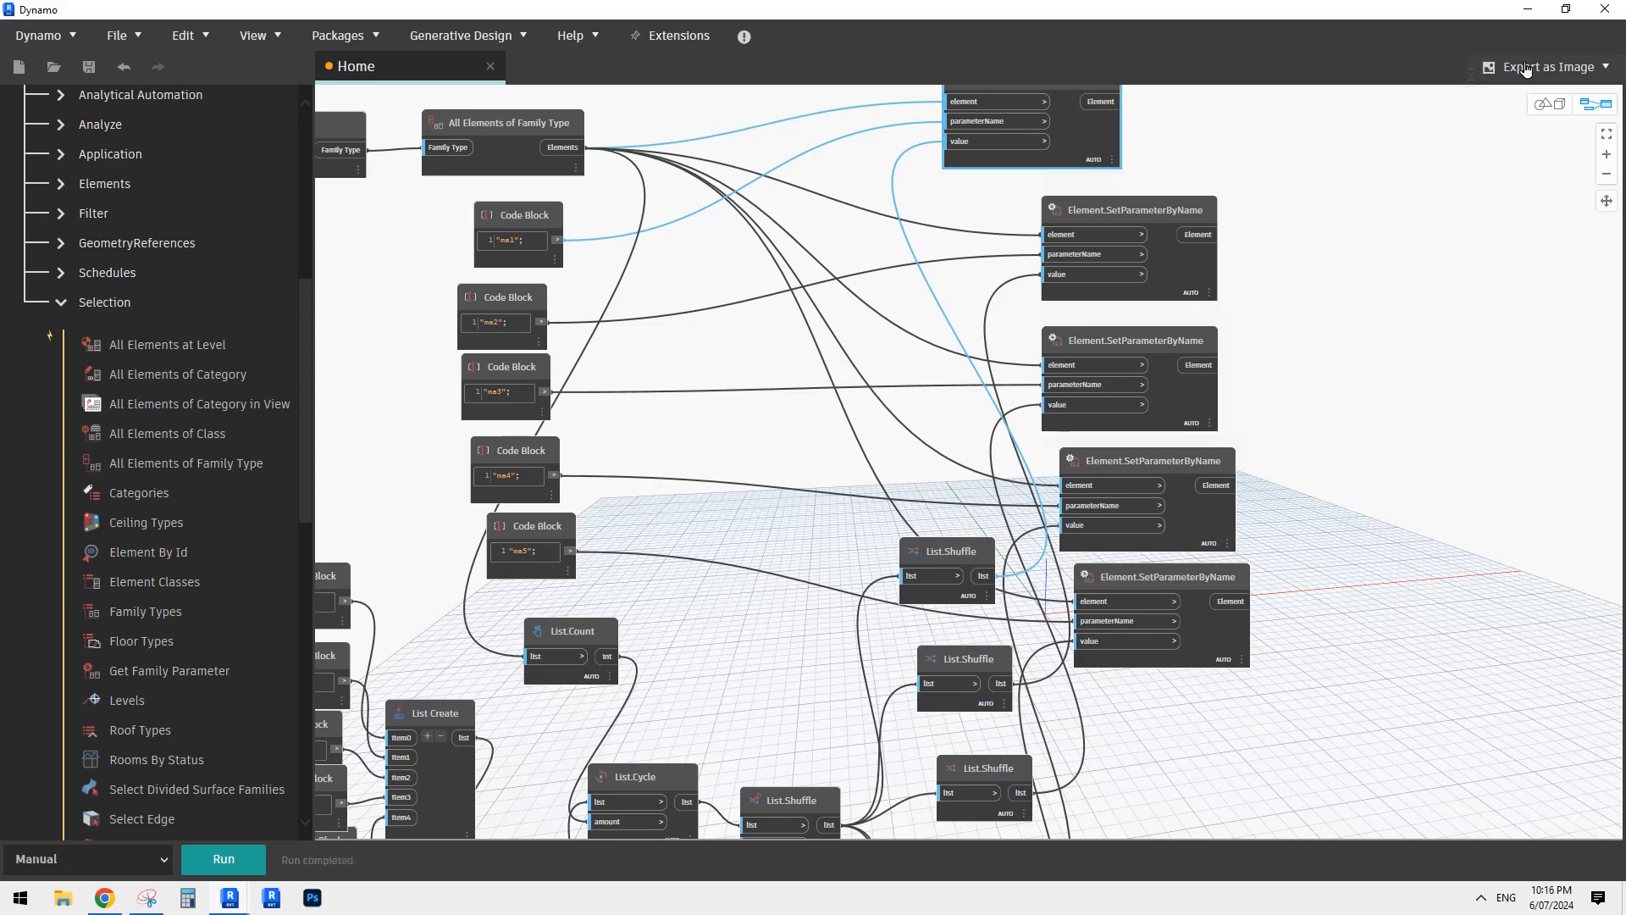
pyautogui.click(1529, 11)
# Step: Inspect the randomly coloured panels on the domed surface from several angles and beside the bare curved wall
pyautogui.moveTo(1158, 466); pyautogui.dragTo(1212, 432, button='middle')
pyautogui.click(1150, 631)
pyautogui.click(1362, 671)
pyautogui.scroll(5, 1363, 671)
pyautogui.keyDown('shift'); pyautogui.moveTo(1363, 671); pyautogui.dragTo(998, 620, button='middle'); pyautogui.keyUp('shift')
pyautogui.moveTo(636, 705); pyautogui.dragTo(970, 544, button='middle')
pyautogui.click(830, 600)
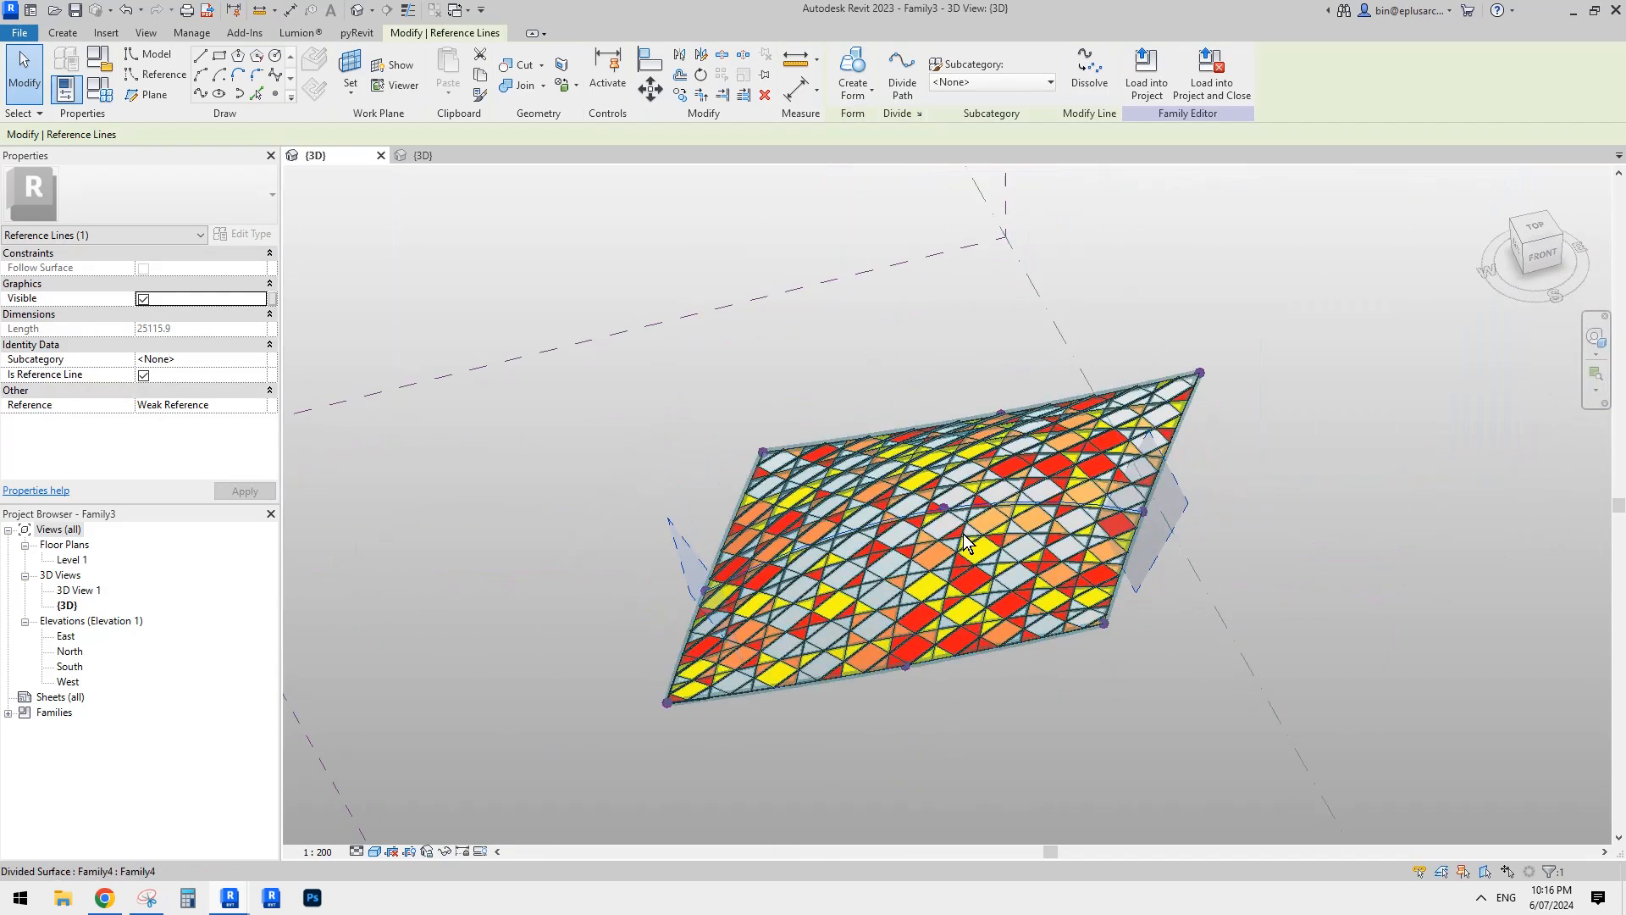
pyautogui.click(929, 475)
pyautogui.keyDown('shift'); pyautogui.moveTo(929, 475); pyautogui.dragTo(891, 471, button='middle'); pyautogui.keyUp('shift')
pyautogui.click(1113, 378)
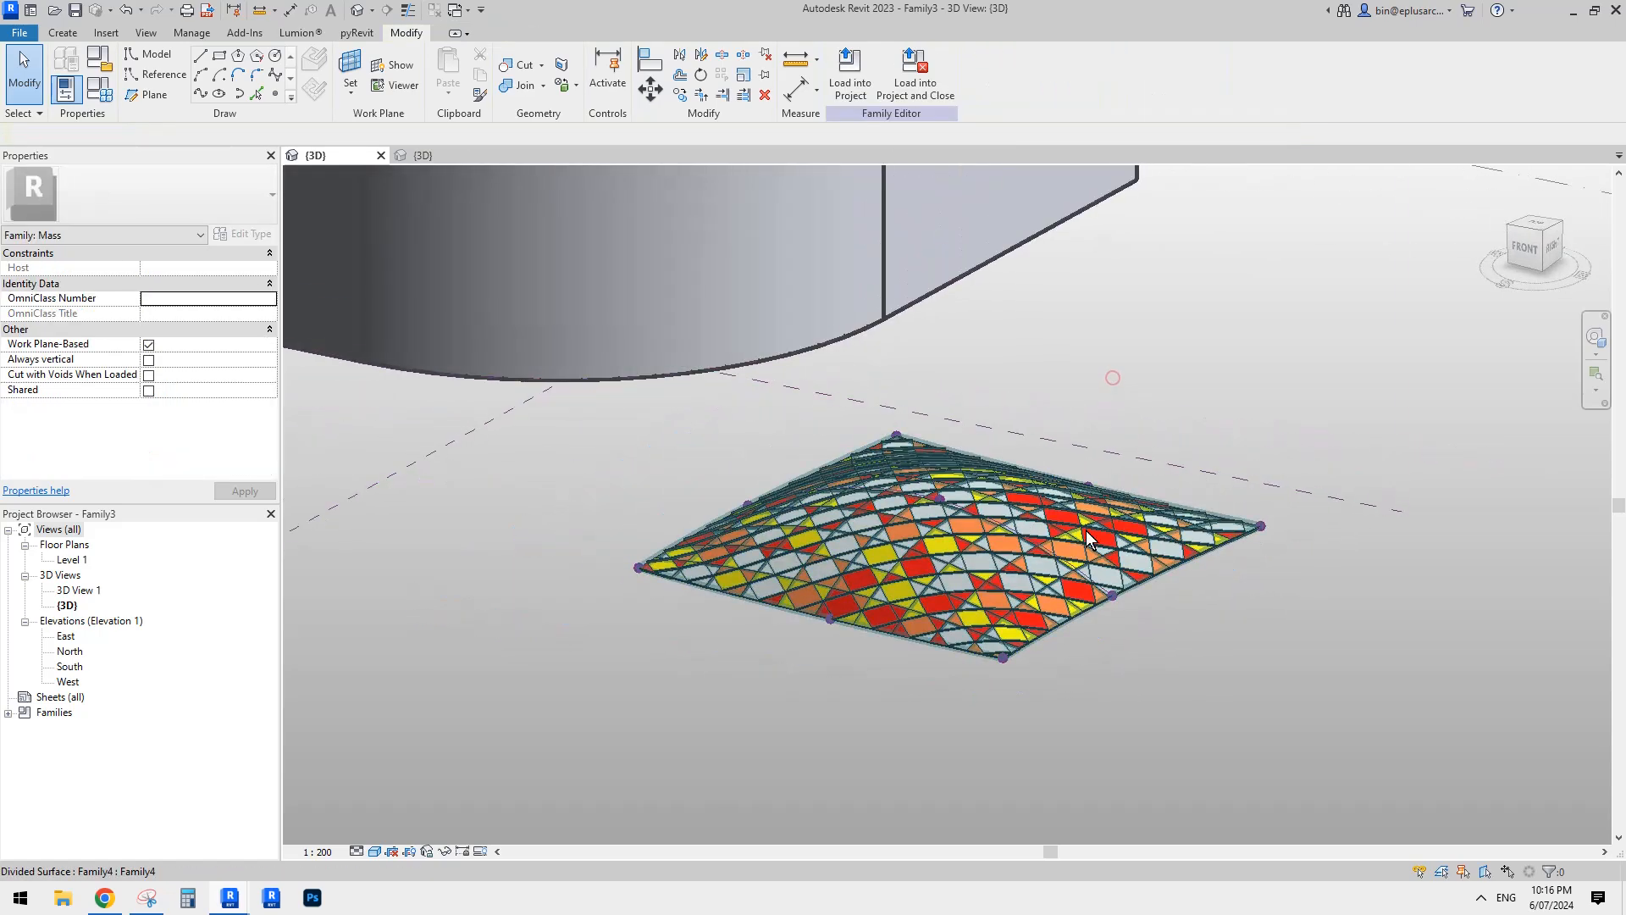
pyautogui.click(1011, 546)
pyautogui.keyDown('shift'); pyautogui.moveTo(1011, 547); pyautogui.dragTo(1079, 520, button='middle'); pyautogui.keyUp('shift')
pyautogui.click(1171, 672)
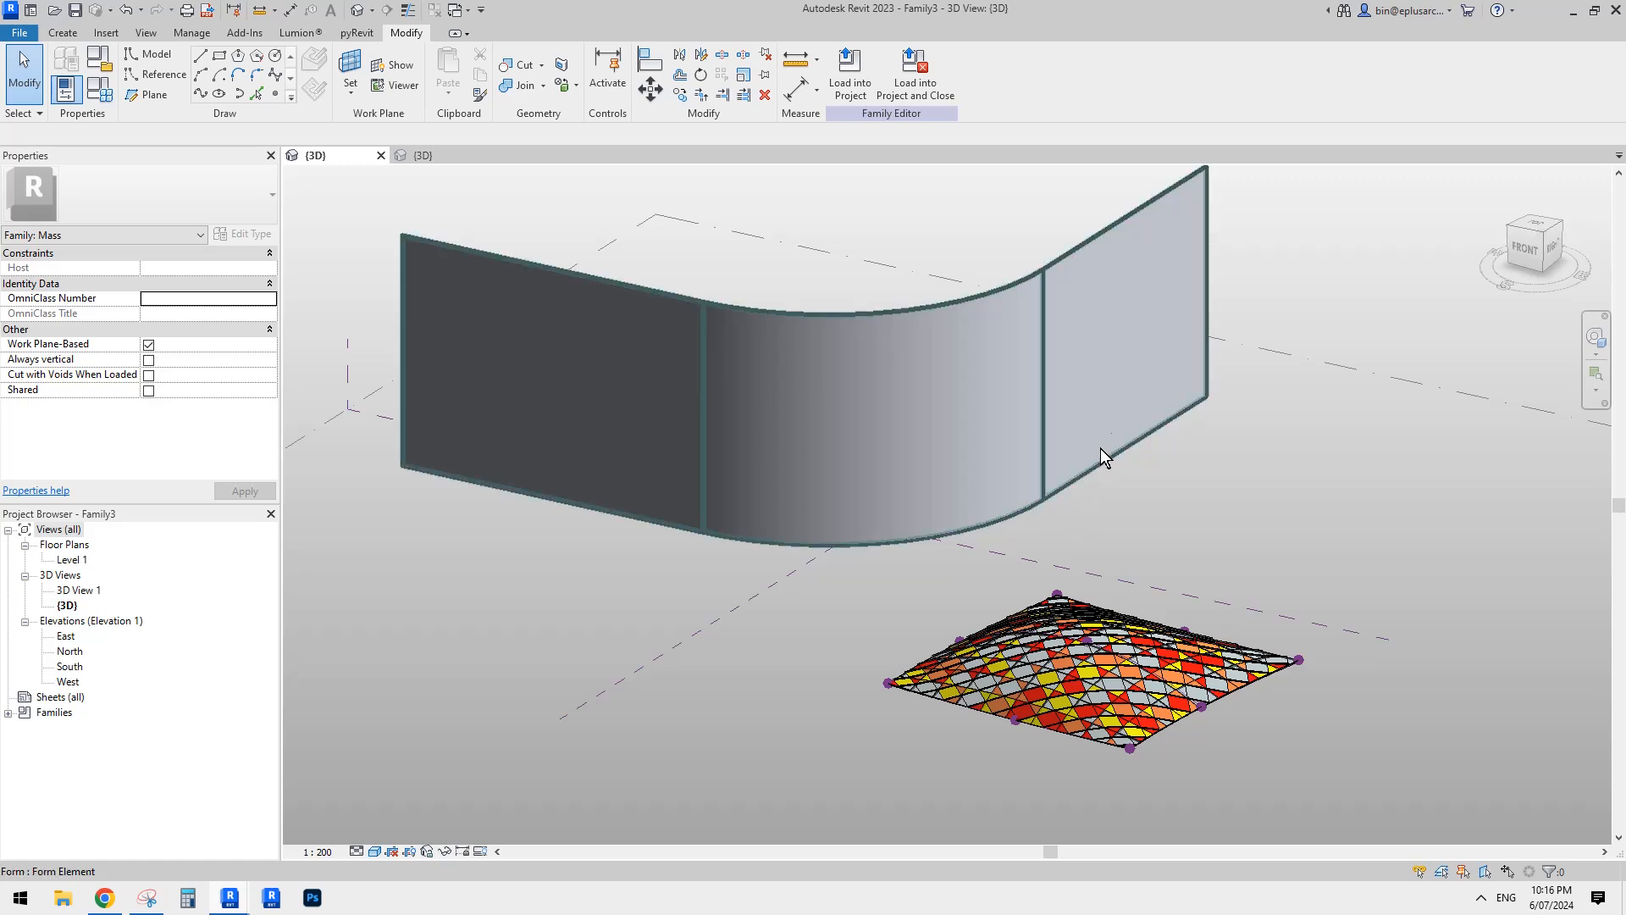
pyautogui.moveTo(1163, 595); pyautogui.dragTo(1112, 563, button='middle')
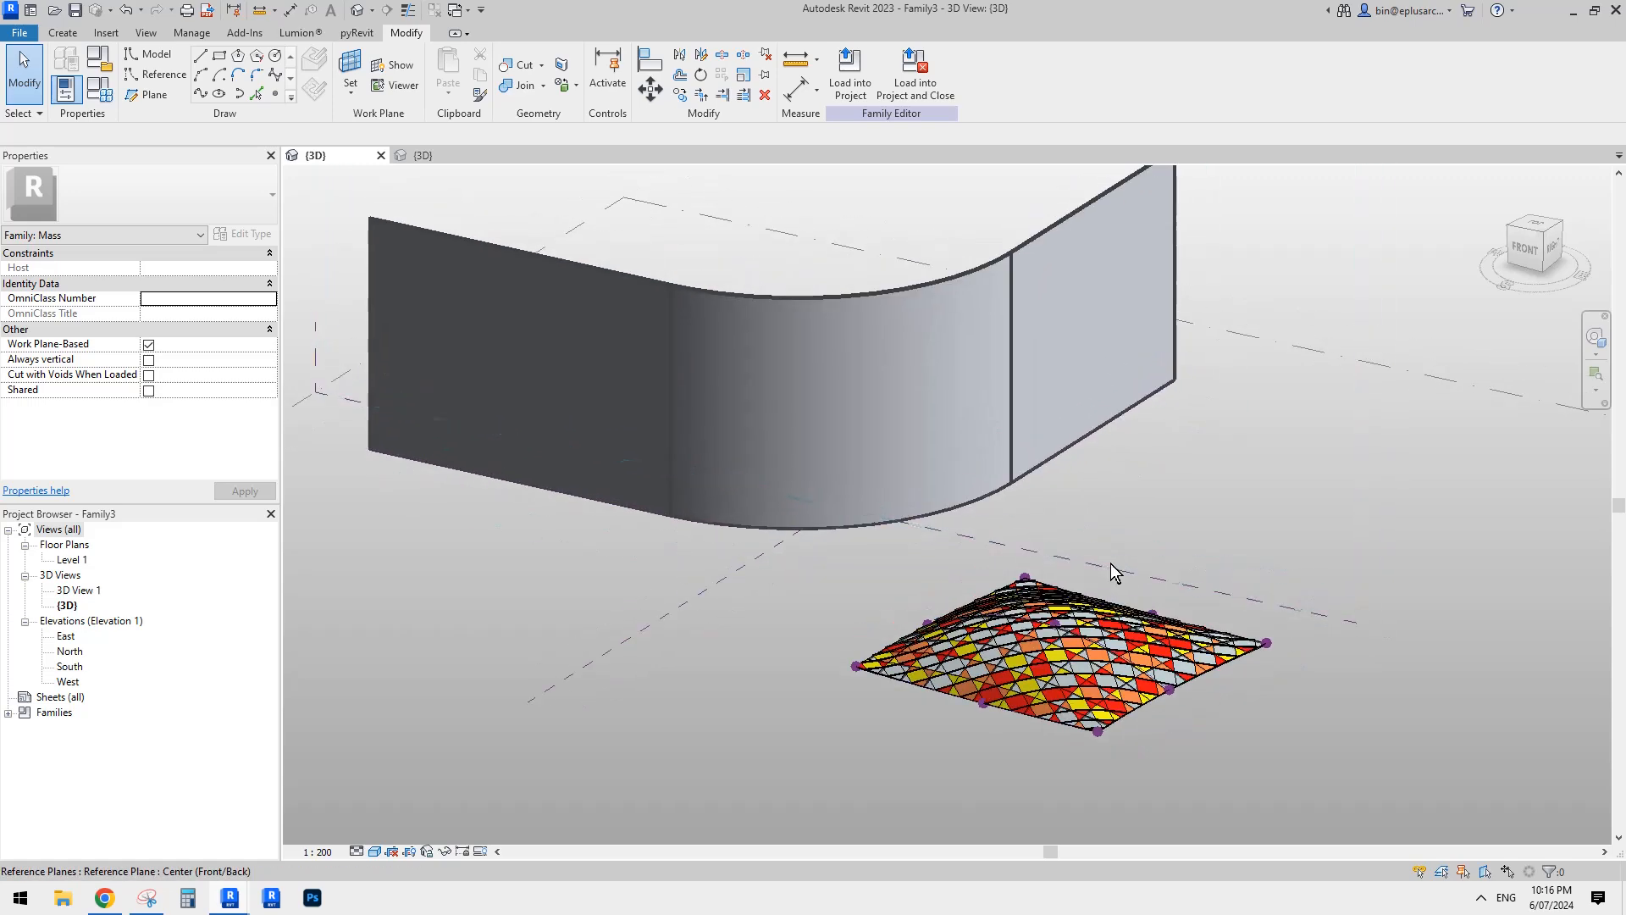